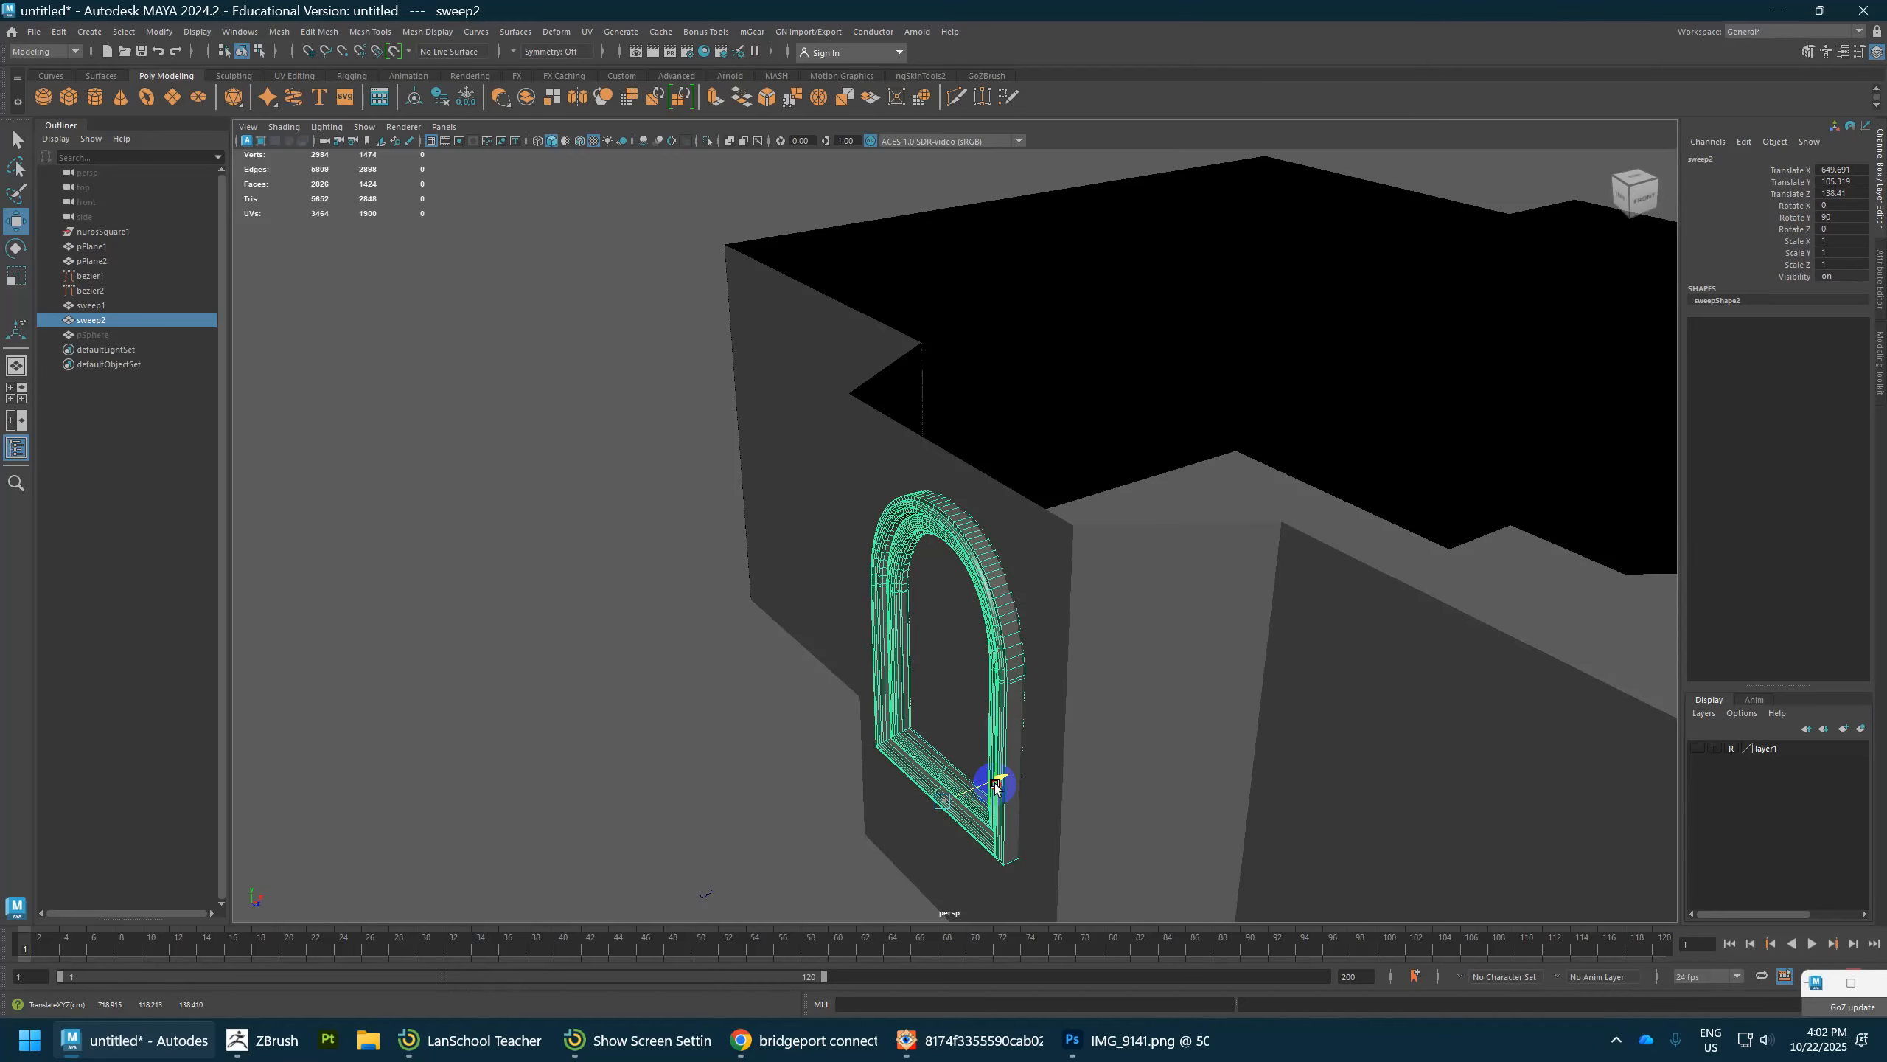
Step: Snap the pivot of the arched window frame to a vertex on the frame's back edge near the arch
left_click_drag(996, 782, 971, 715, "alt")
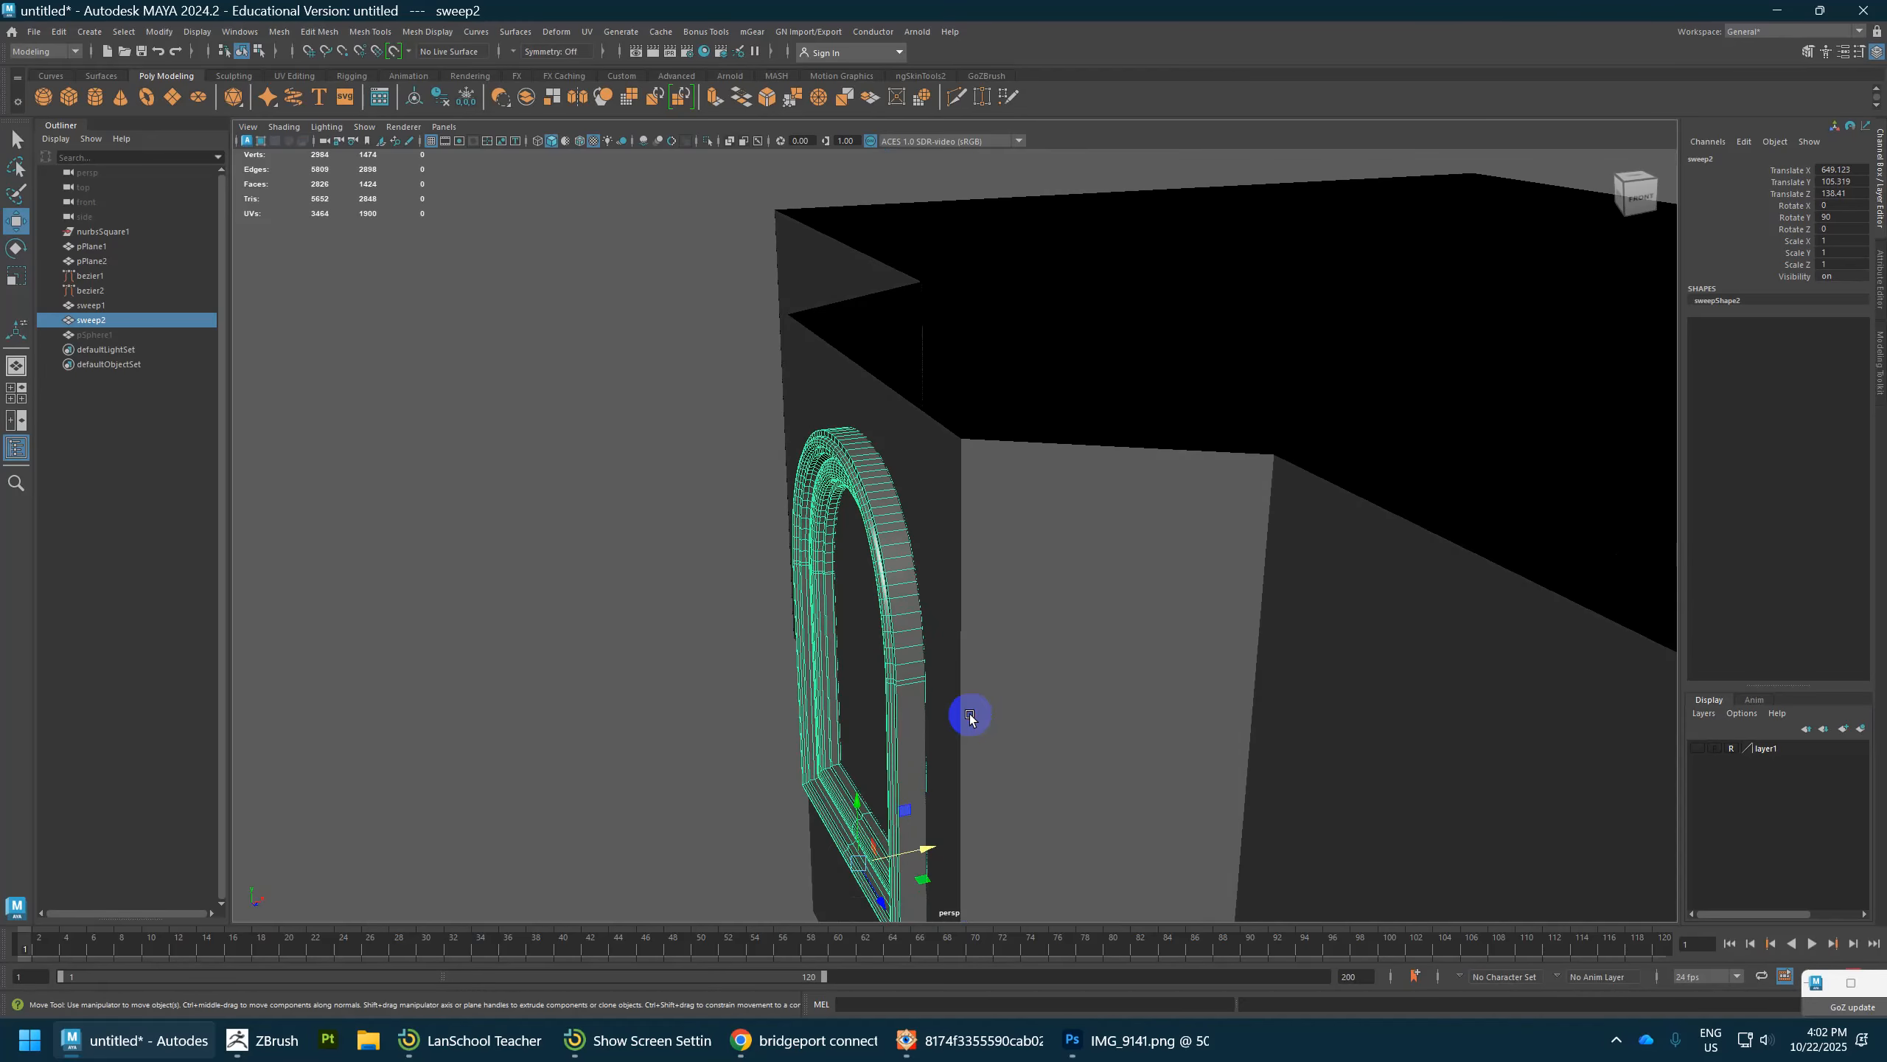
key("d")
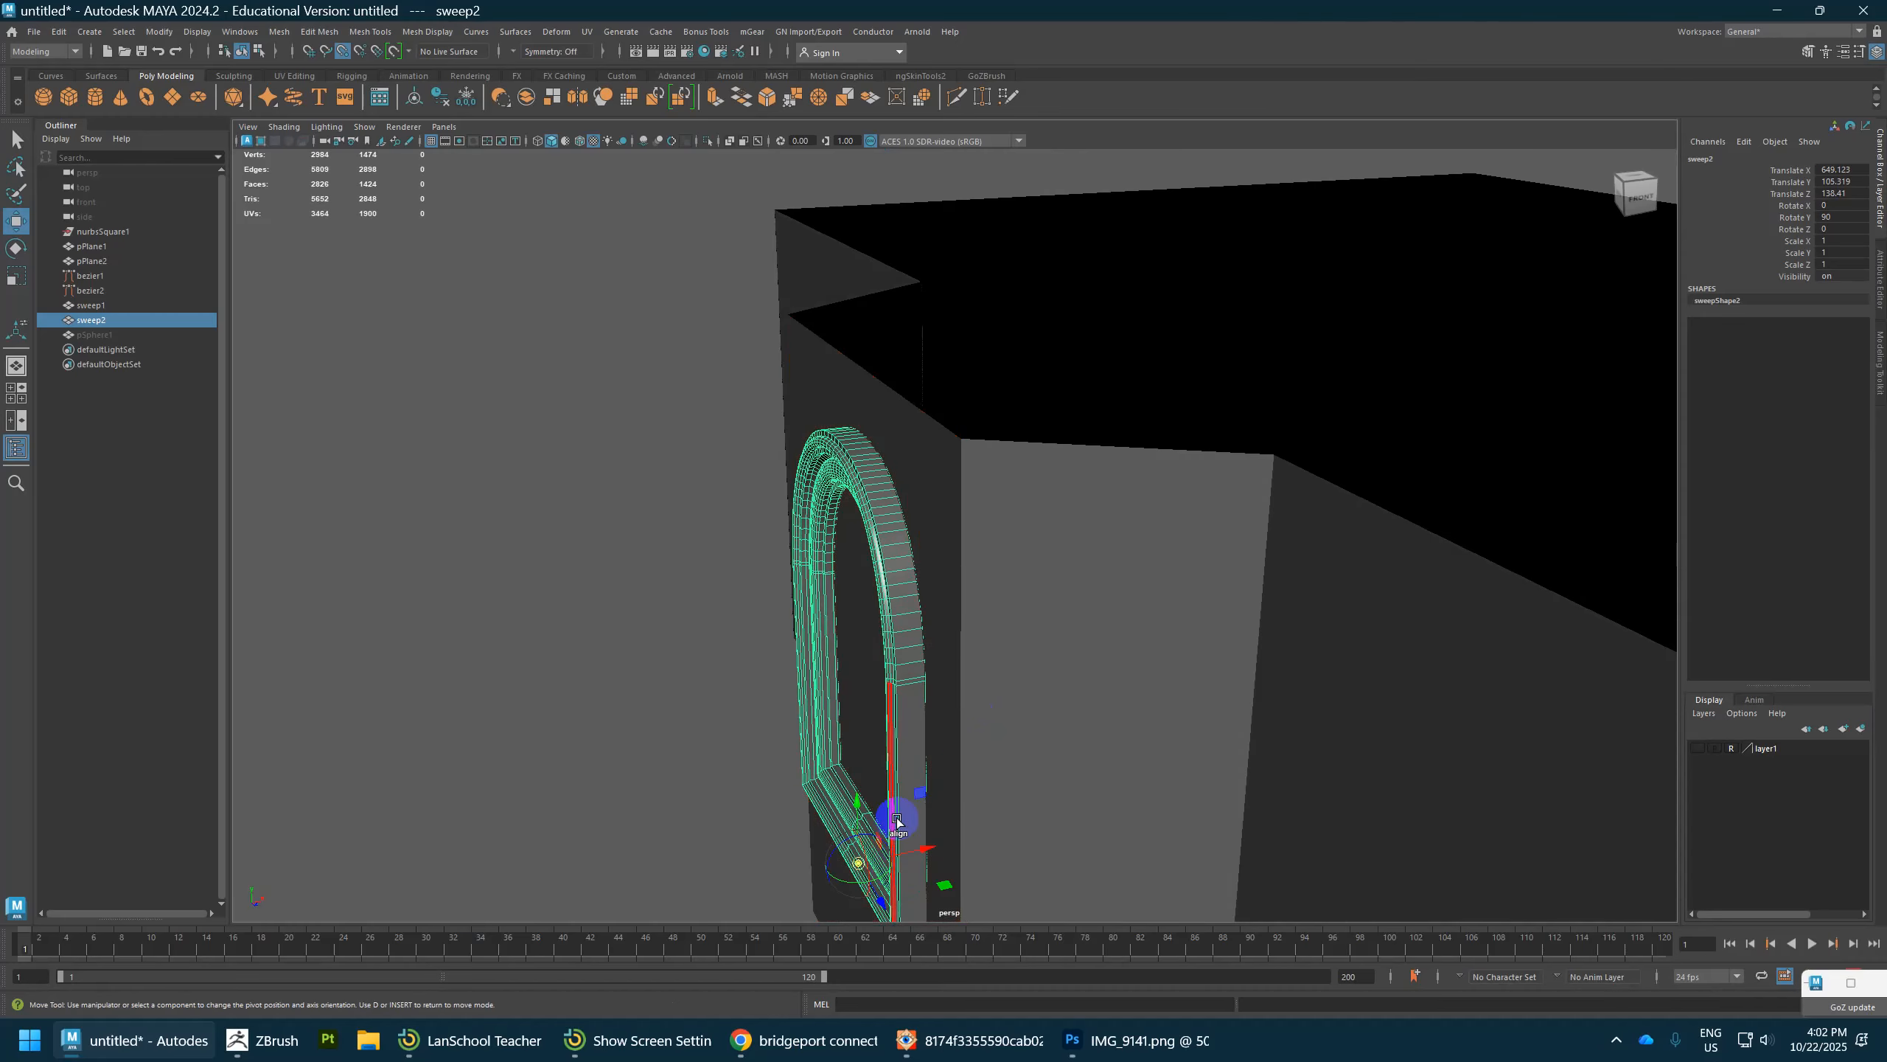
scroll(898, 821, "up", 1)
key("v")
middle_click_drag(895, 817, 850, 503)
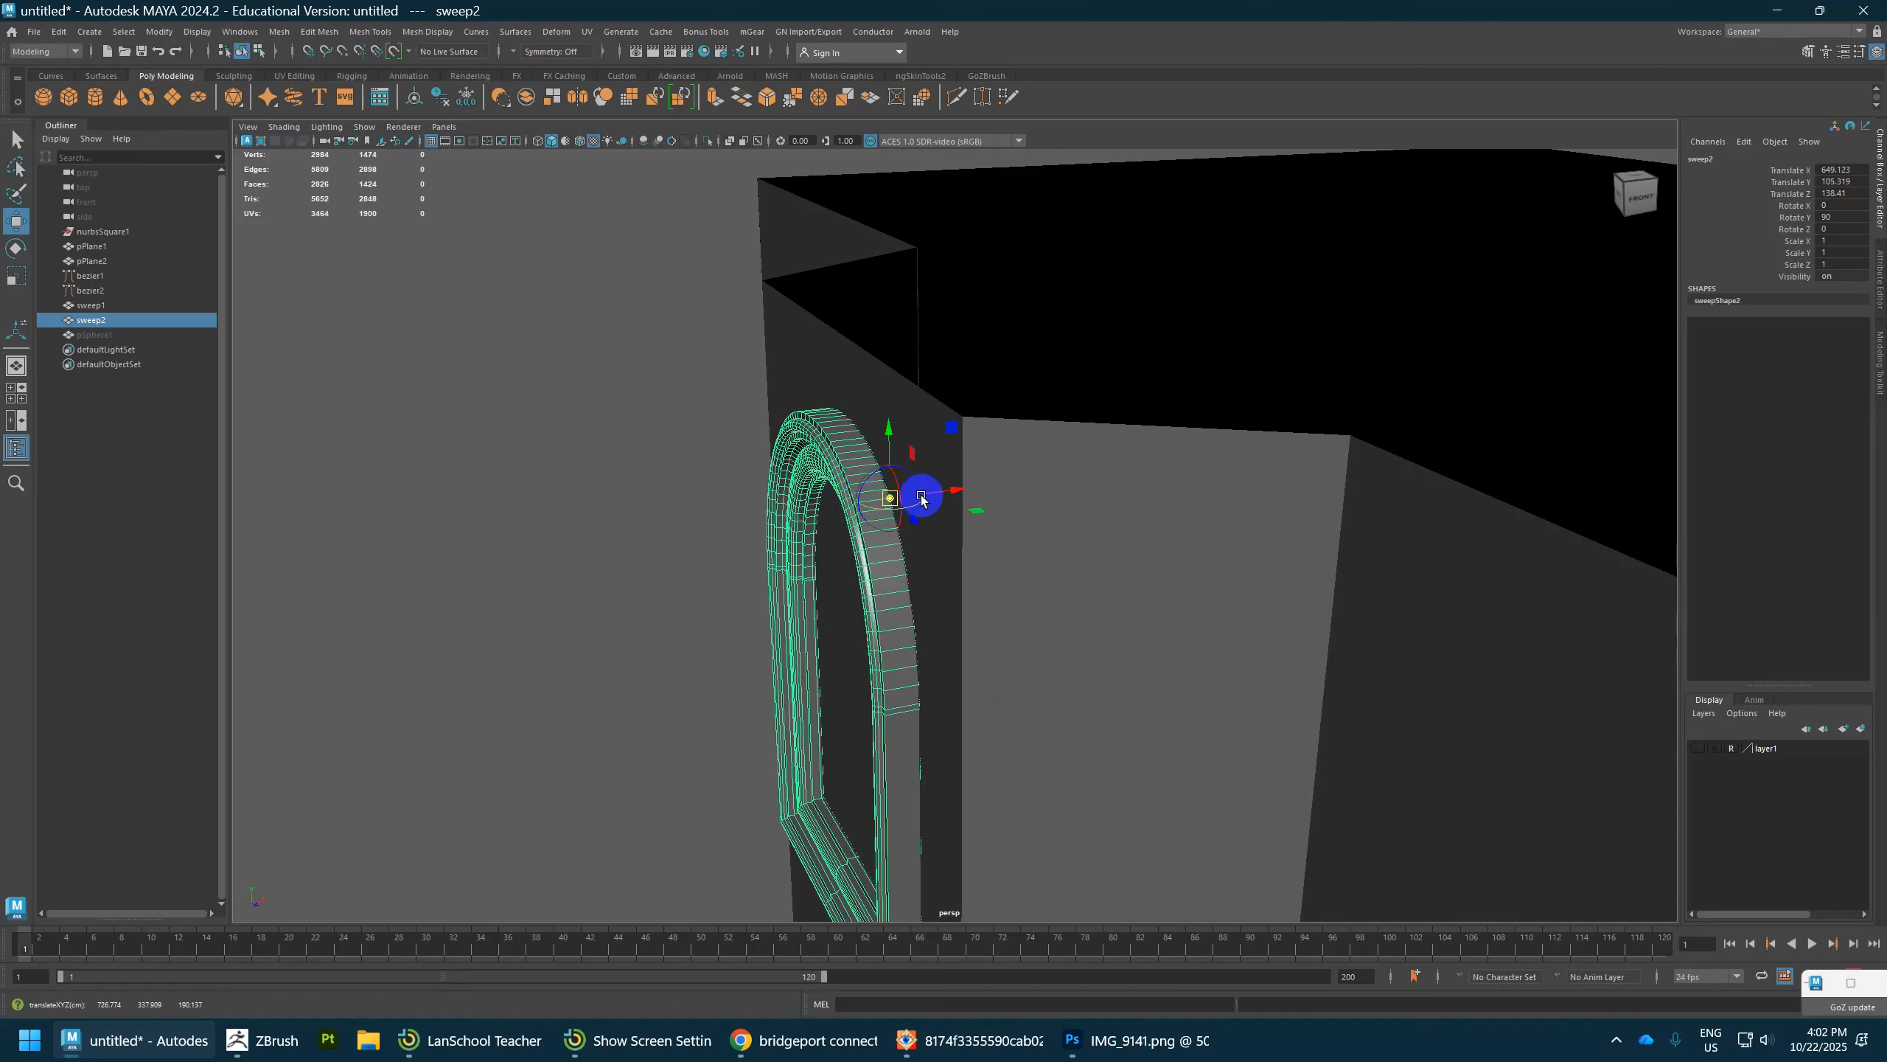
key("d")
scroll(915, 513, "down", 2)
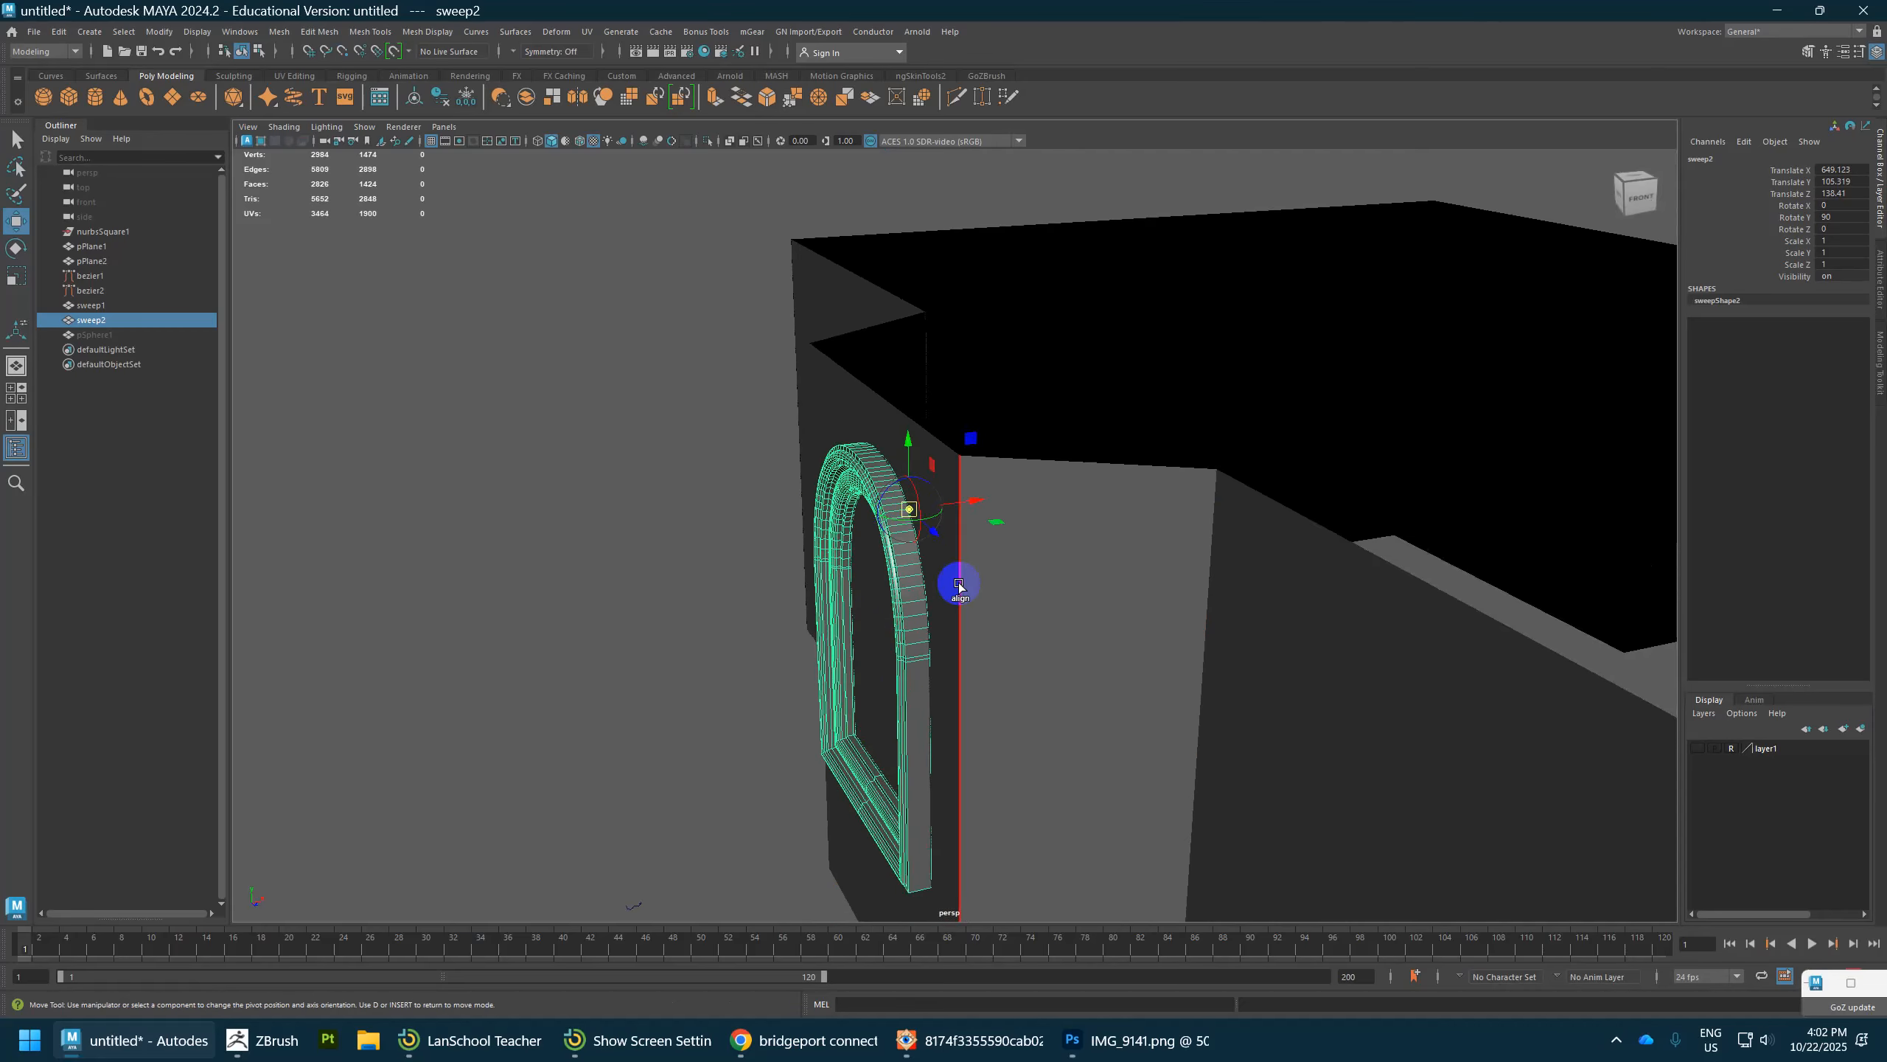
Step: Move the arched window frame along its X axis so its back sits against the wall
middle_click_drag(956, 587, 918, 475, "alt")
scroll(918, 475, "up", 1)
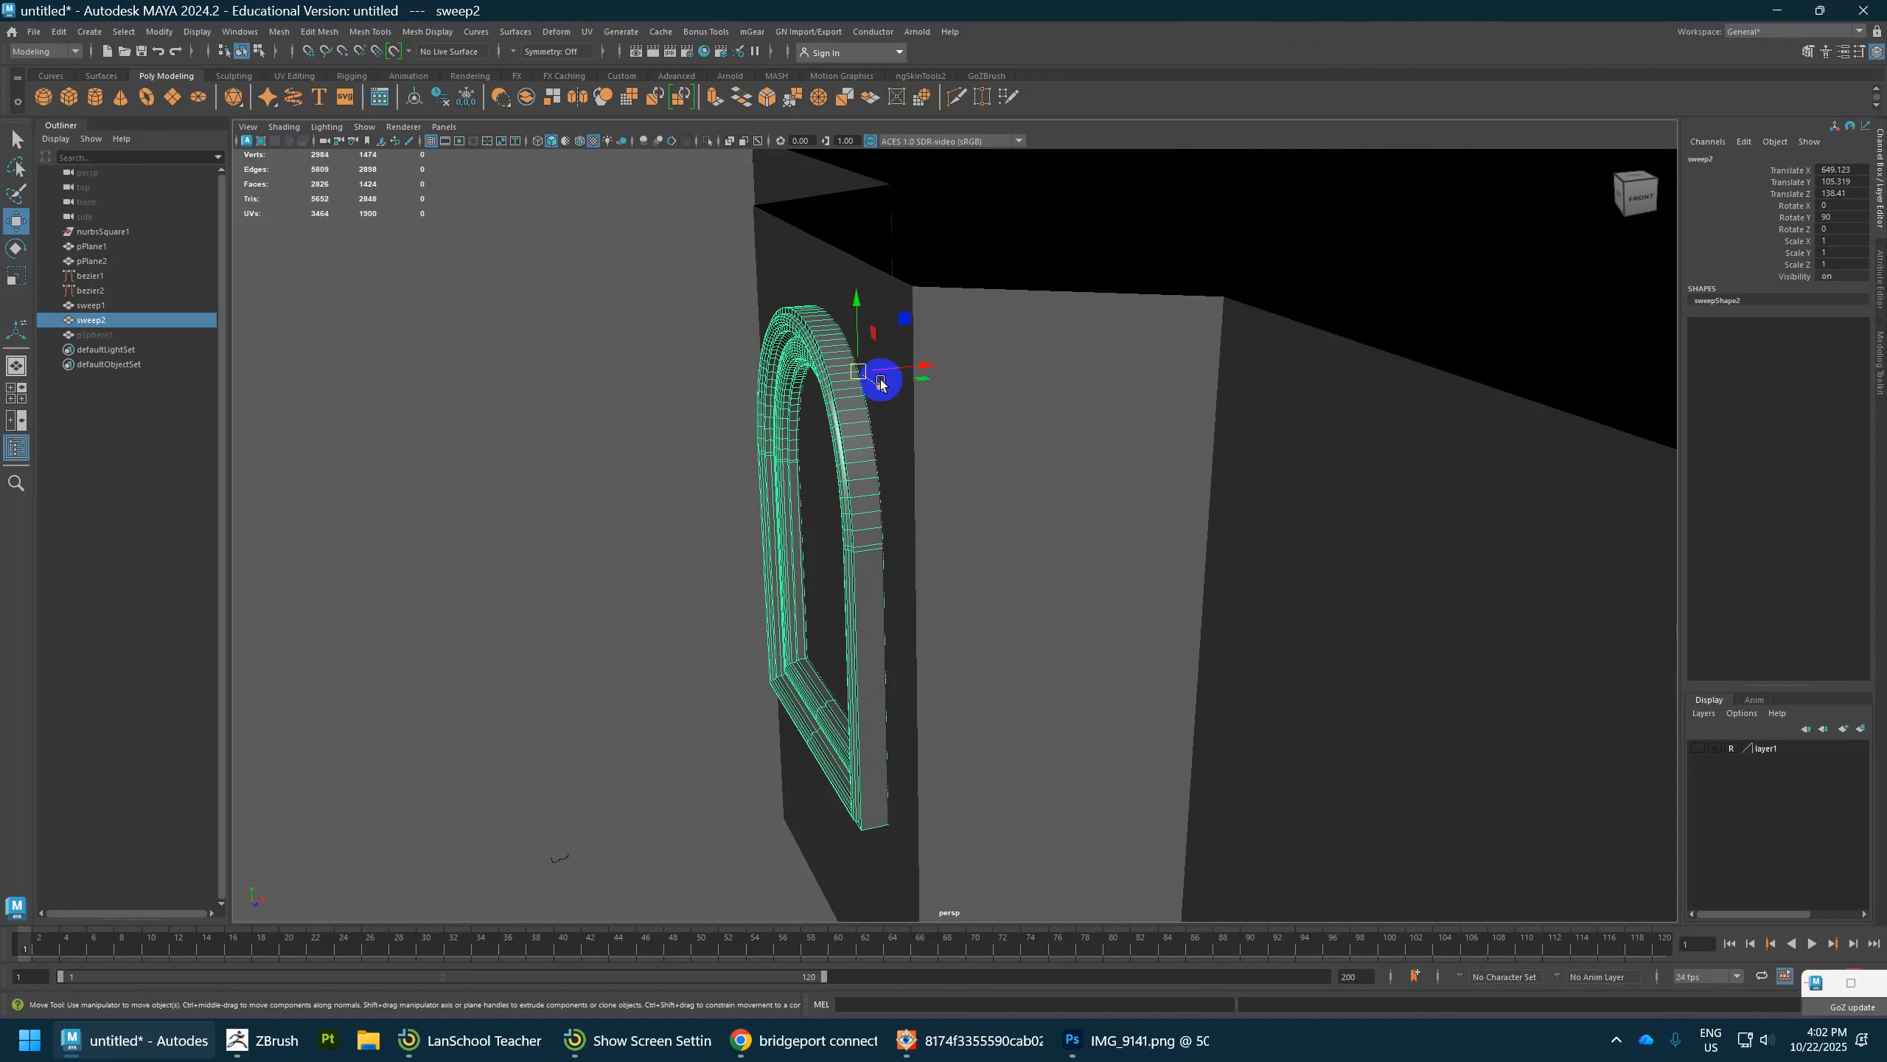
left_click_drag(885, 379, 900, 374)
scroll(978, 506, "down", 3)
left_click_drag(978, 506, 1117, 503, "alt")
Step: Connect the top and bottom edges of the wall panel behind the window with a vertical centre edge
left_click(964, 313)
left_click_drag(965, 313, 1008, 317, "alt")
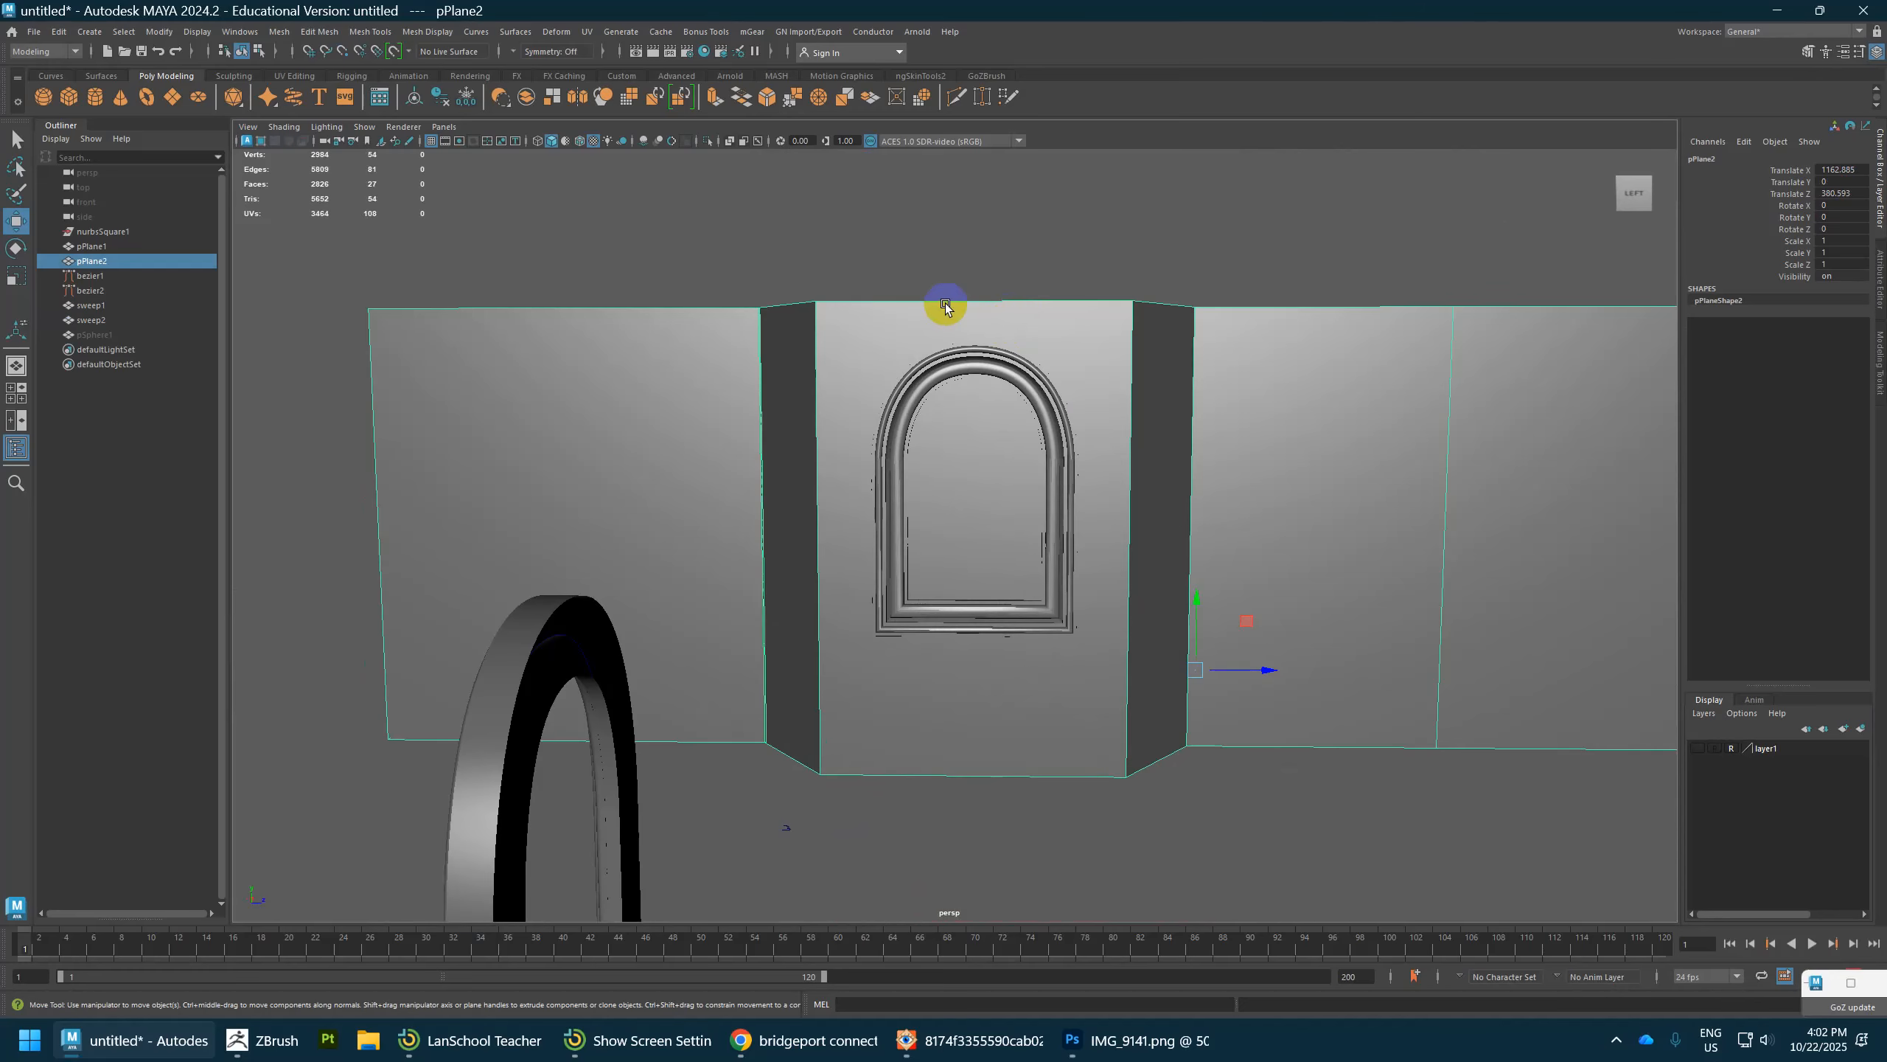
right_click(992, 305)
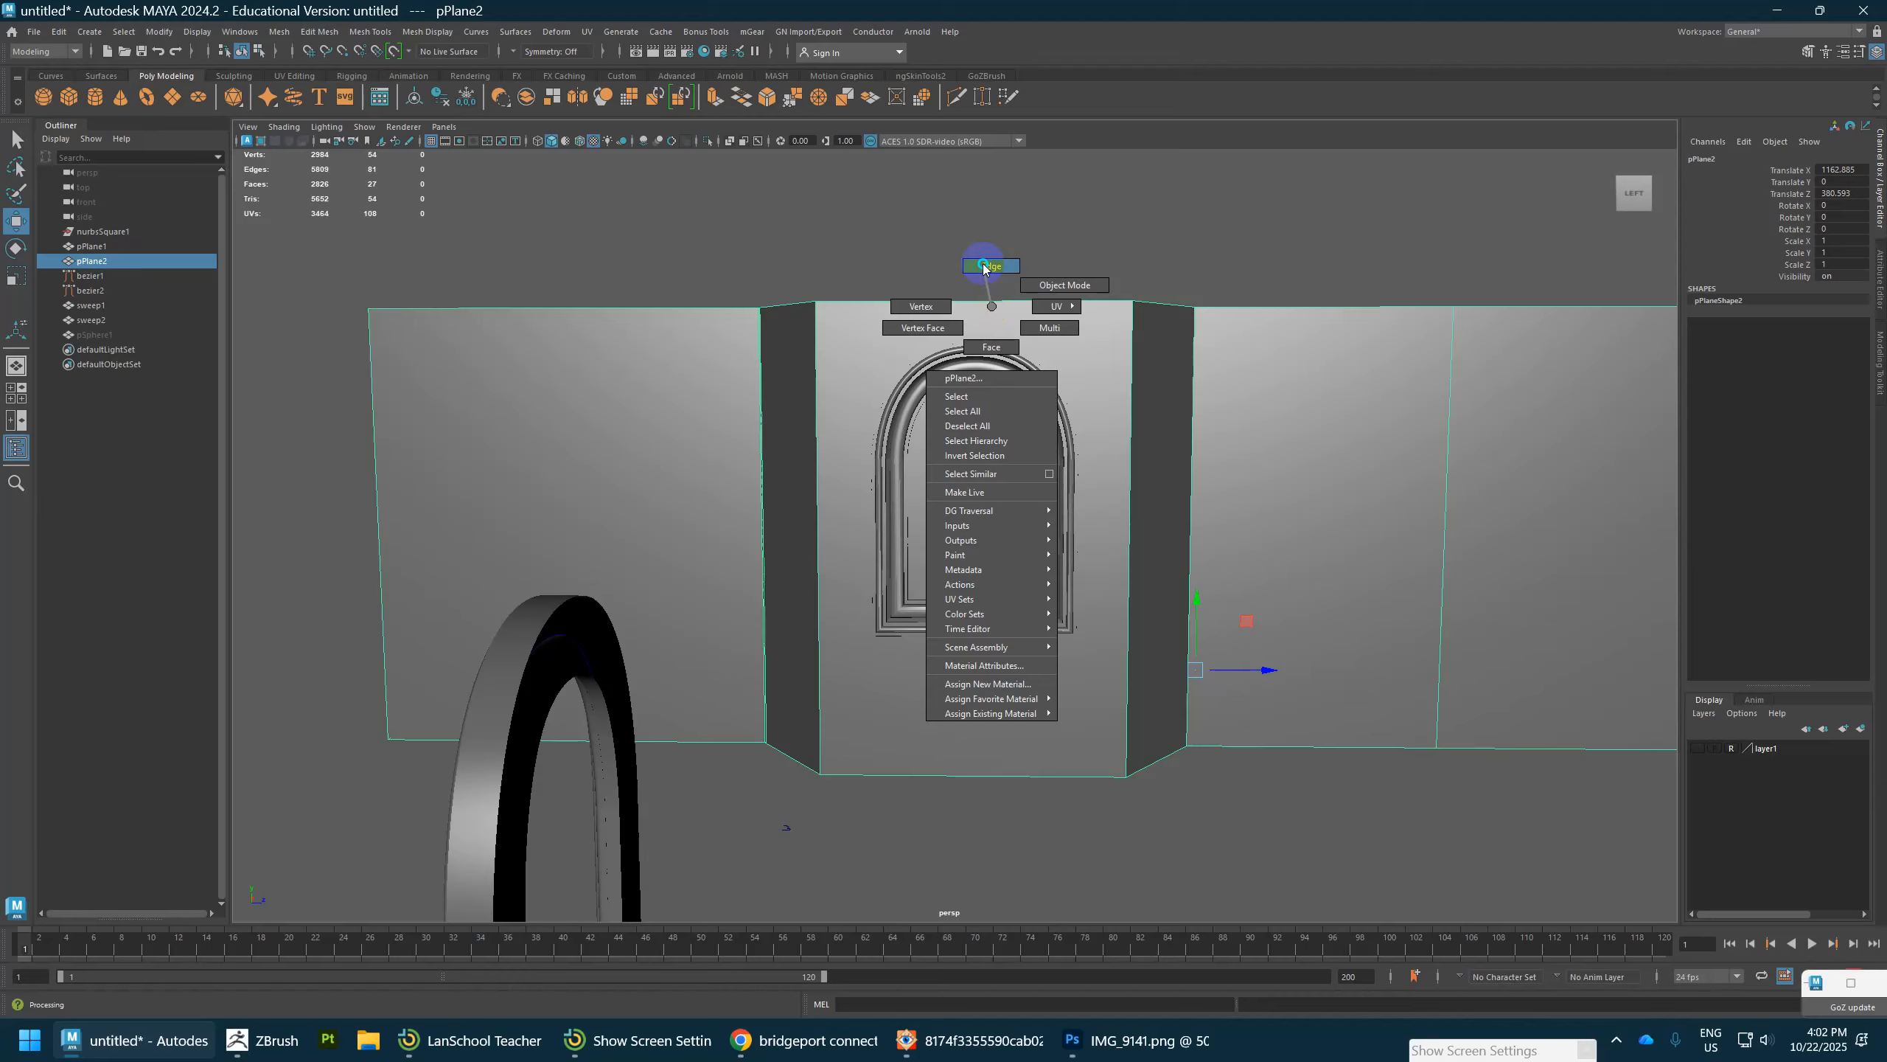
left_click(982, 265)
left_click(979, 300)
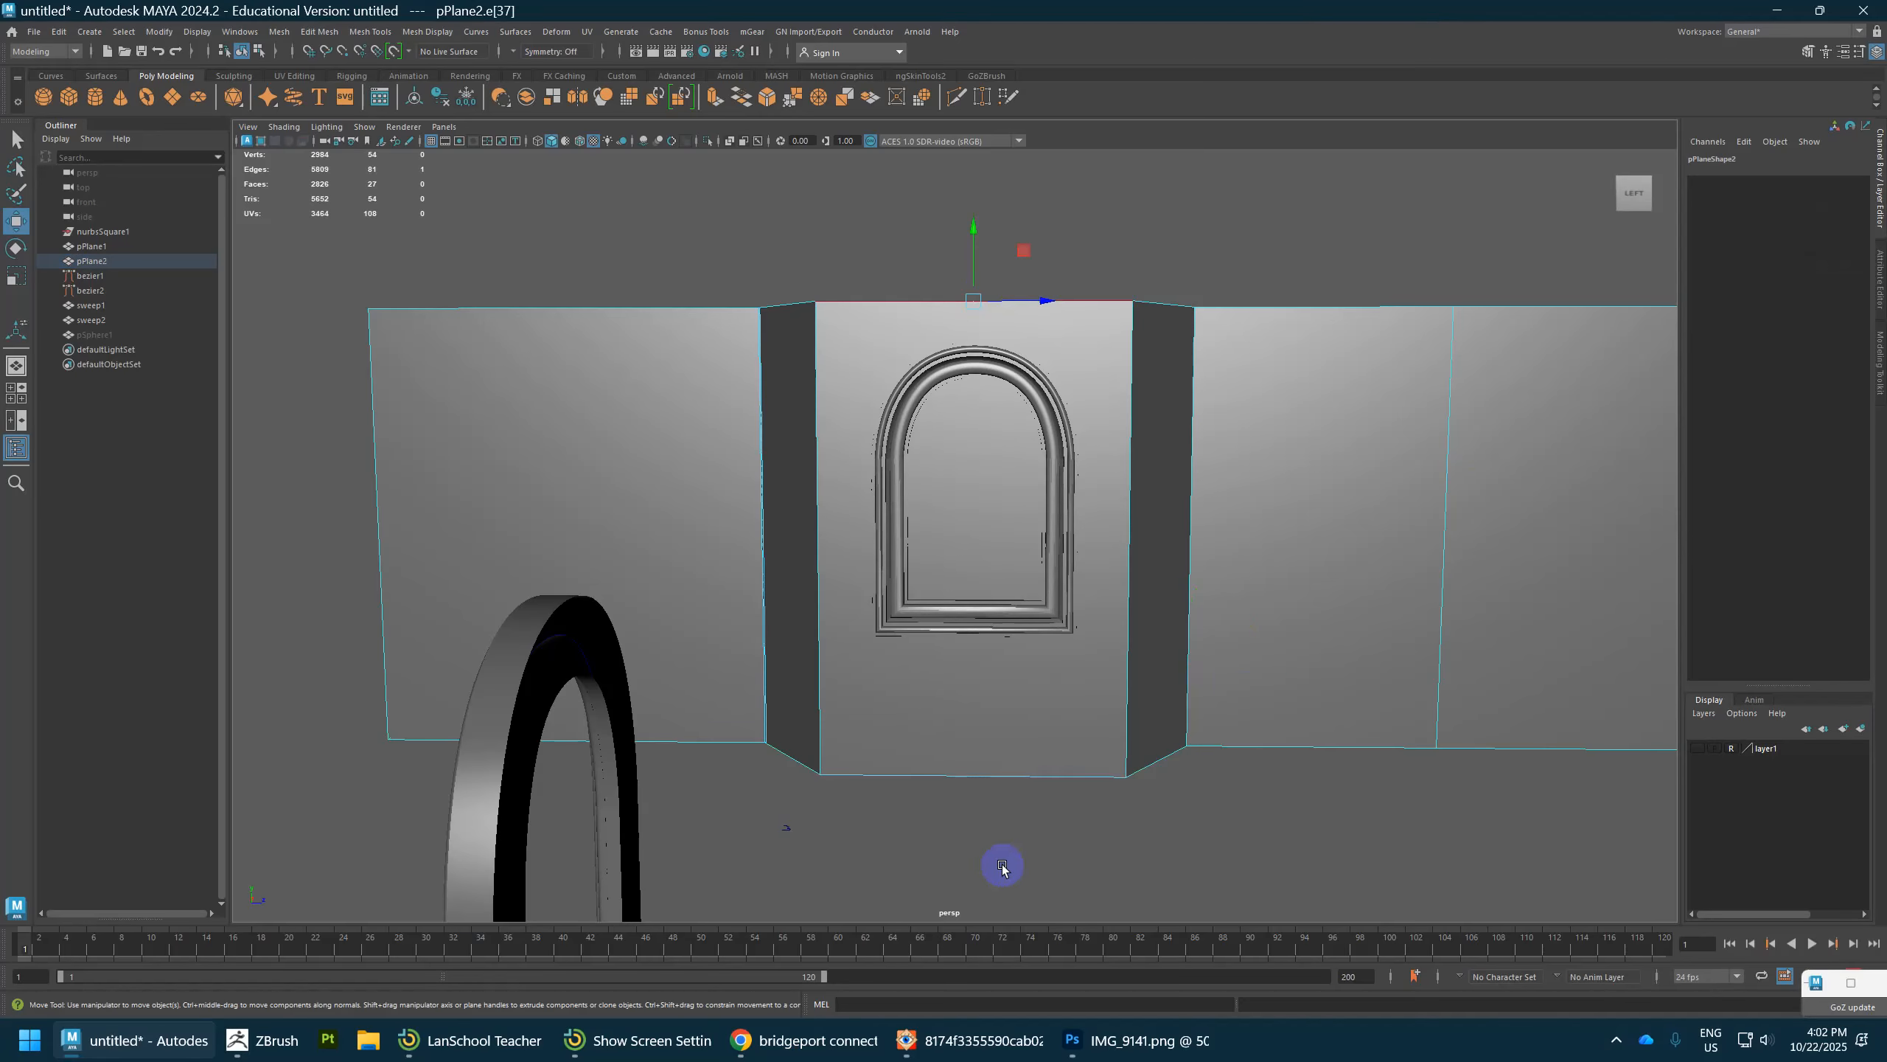
left_click(994, 769, "shift")
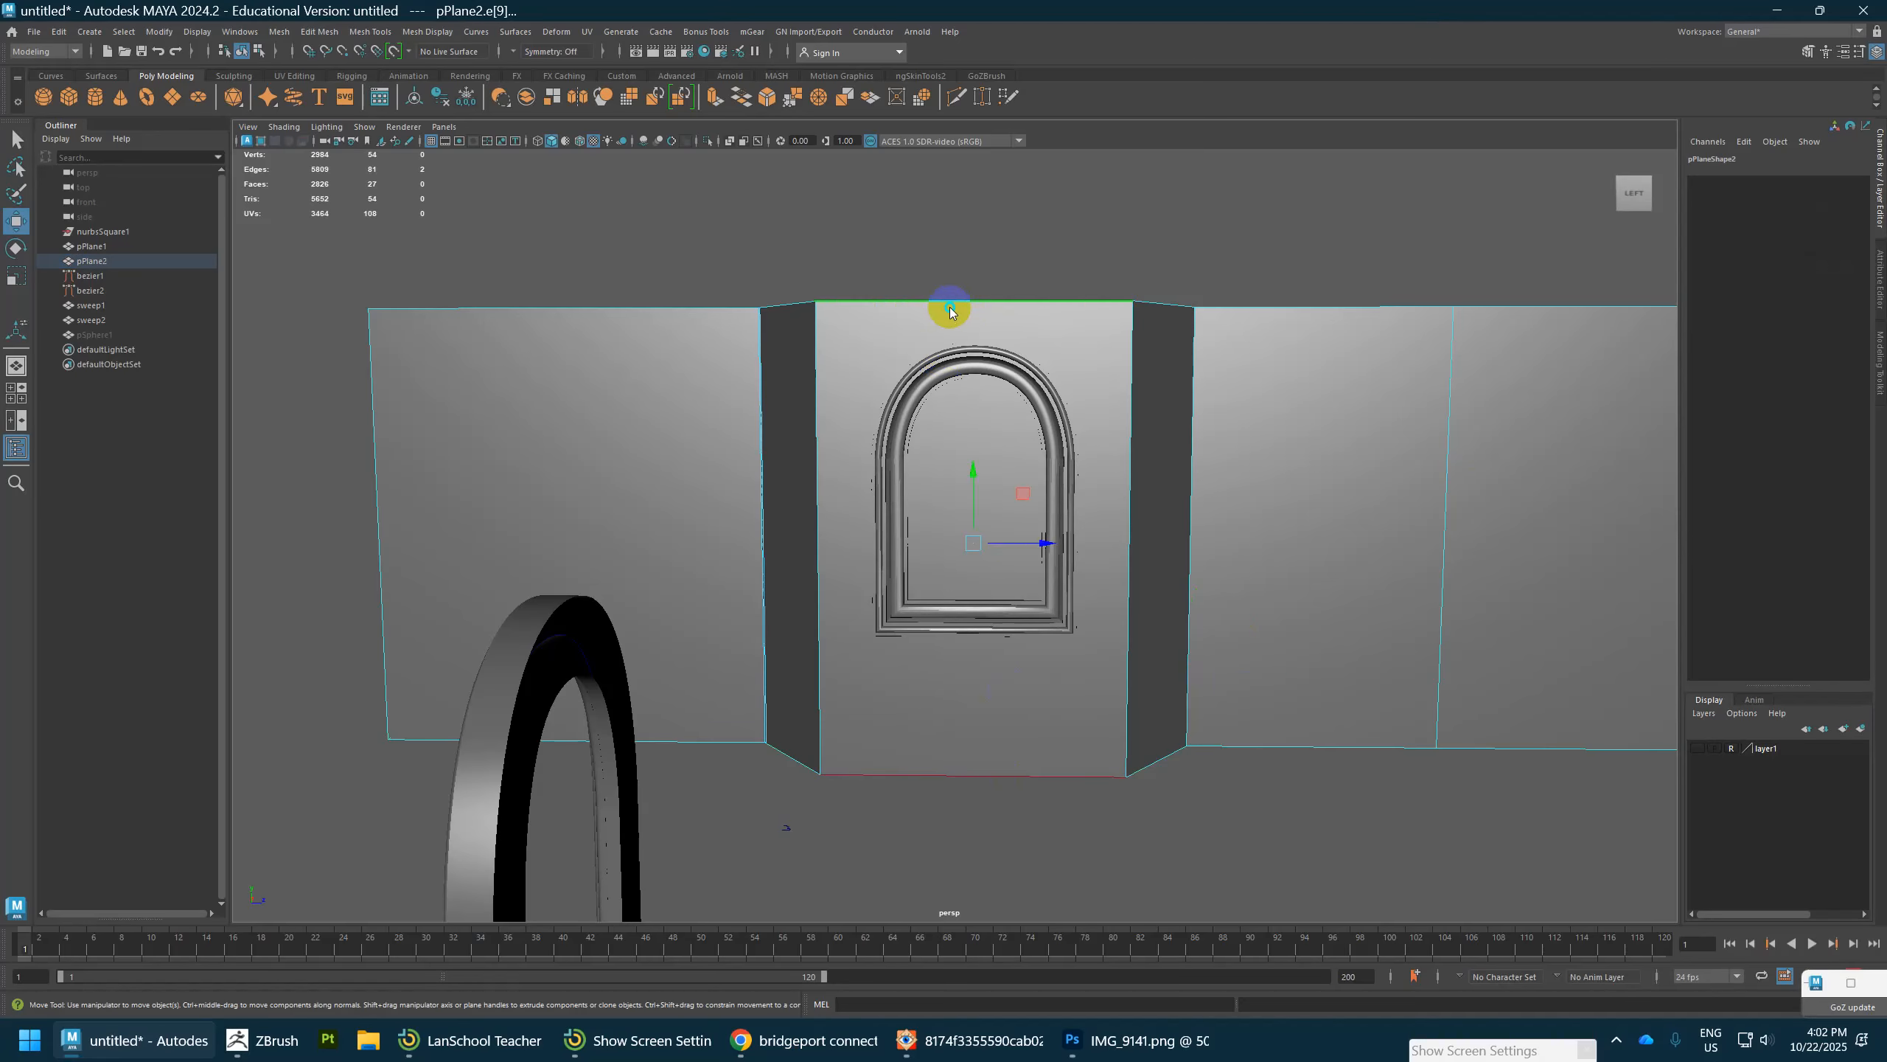
right_click_drag(950, 306, 949, 368, "shift")
right_click_drag(947, 470, 942, 518, "shift")
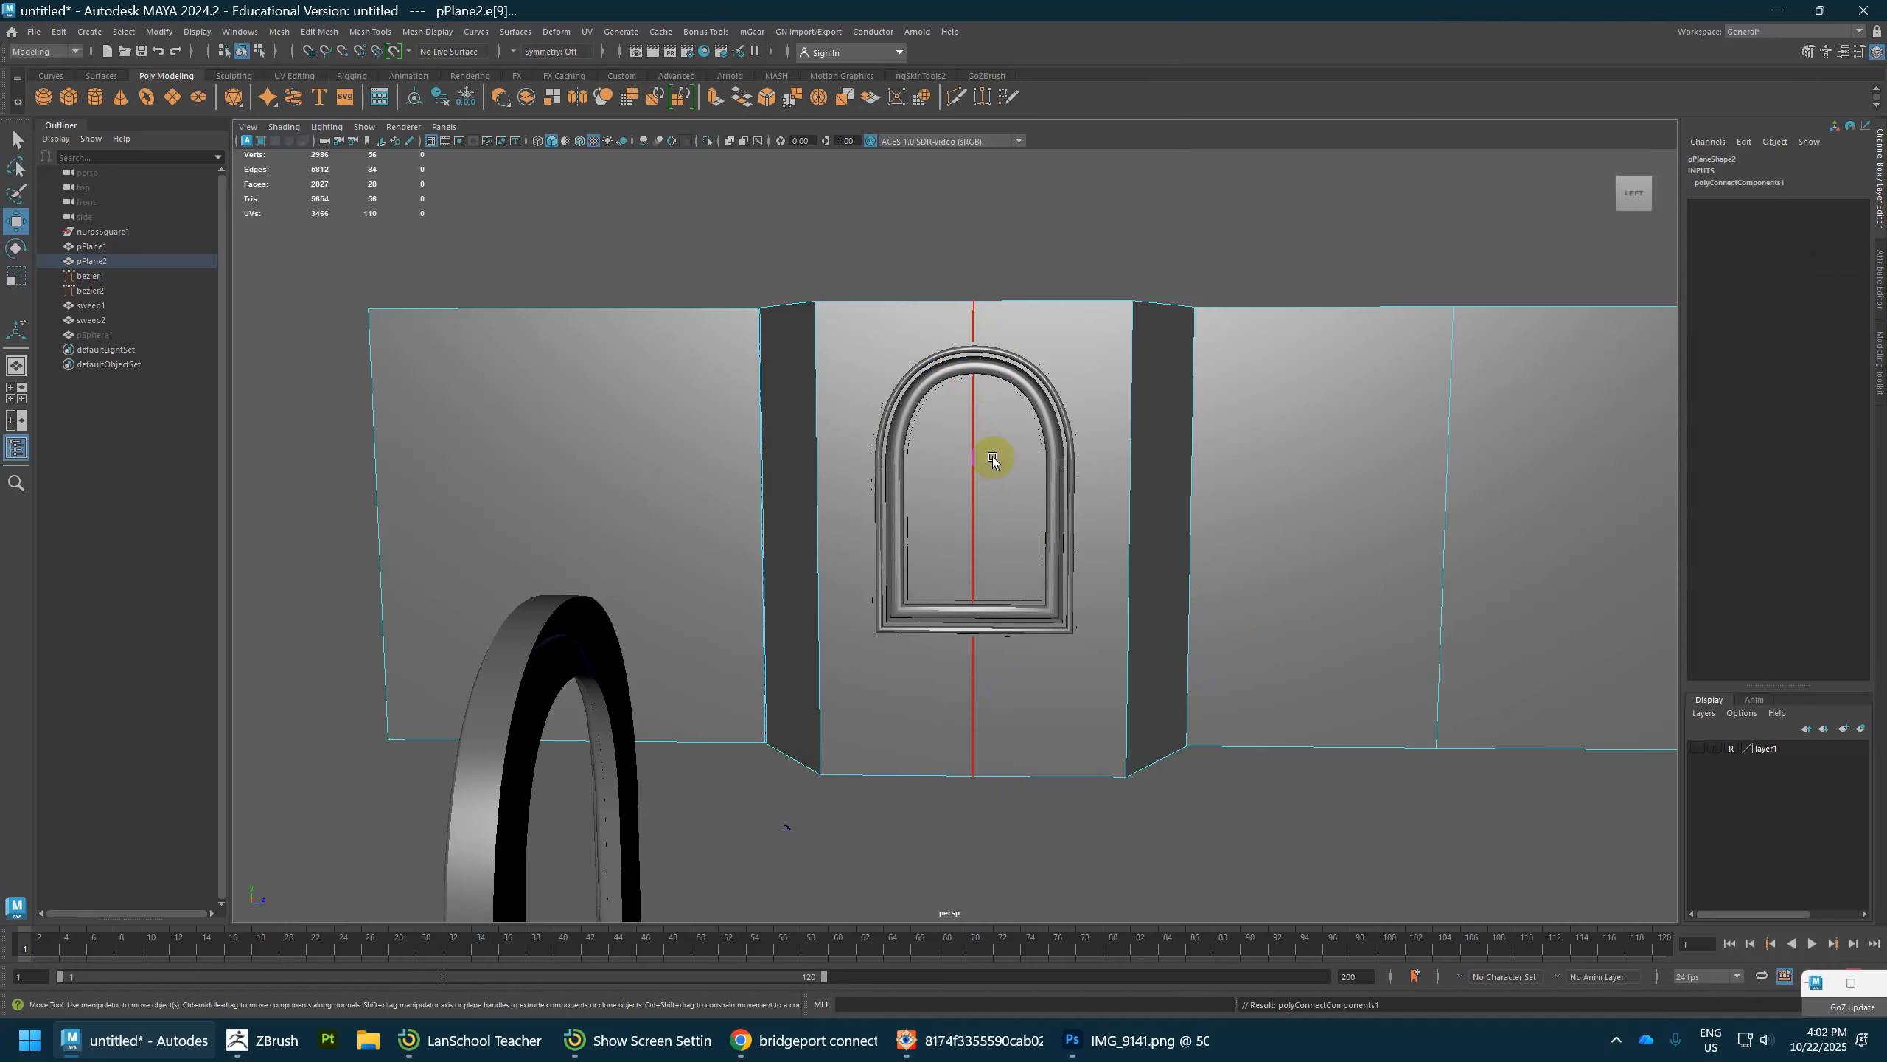
Step: Bevel the panel's vertical centre edge with a fraction of 0.65 and 2 segments, spreading the edges to the window's sides
left_click(976, 483)
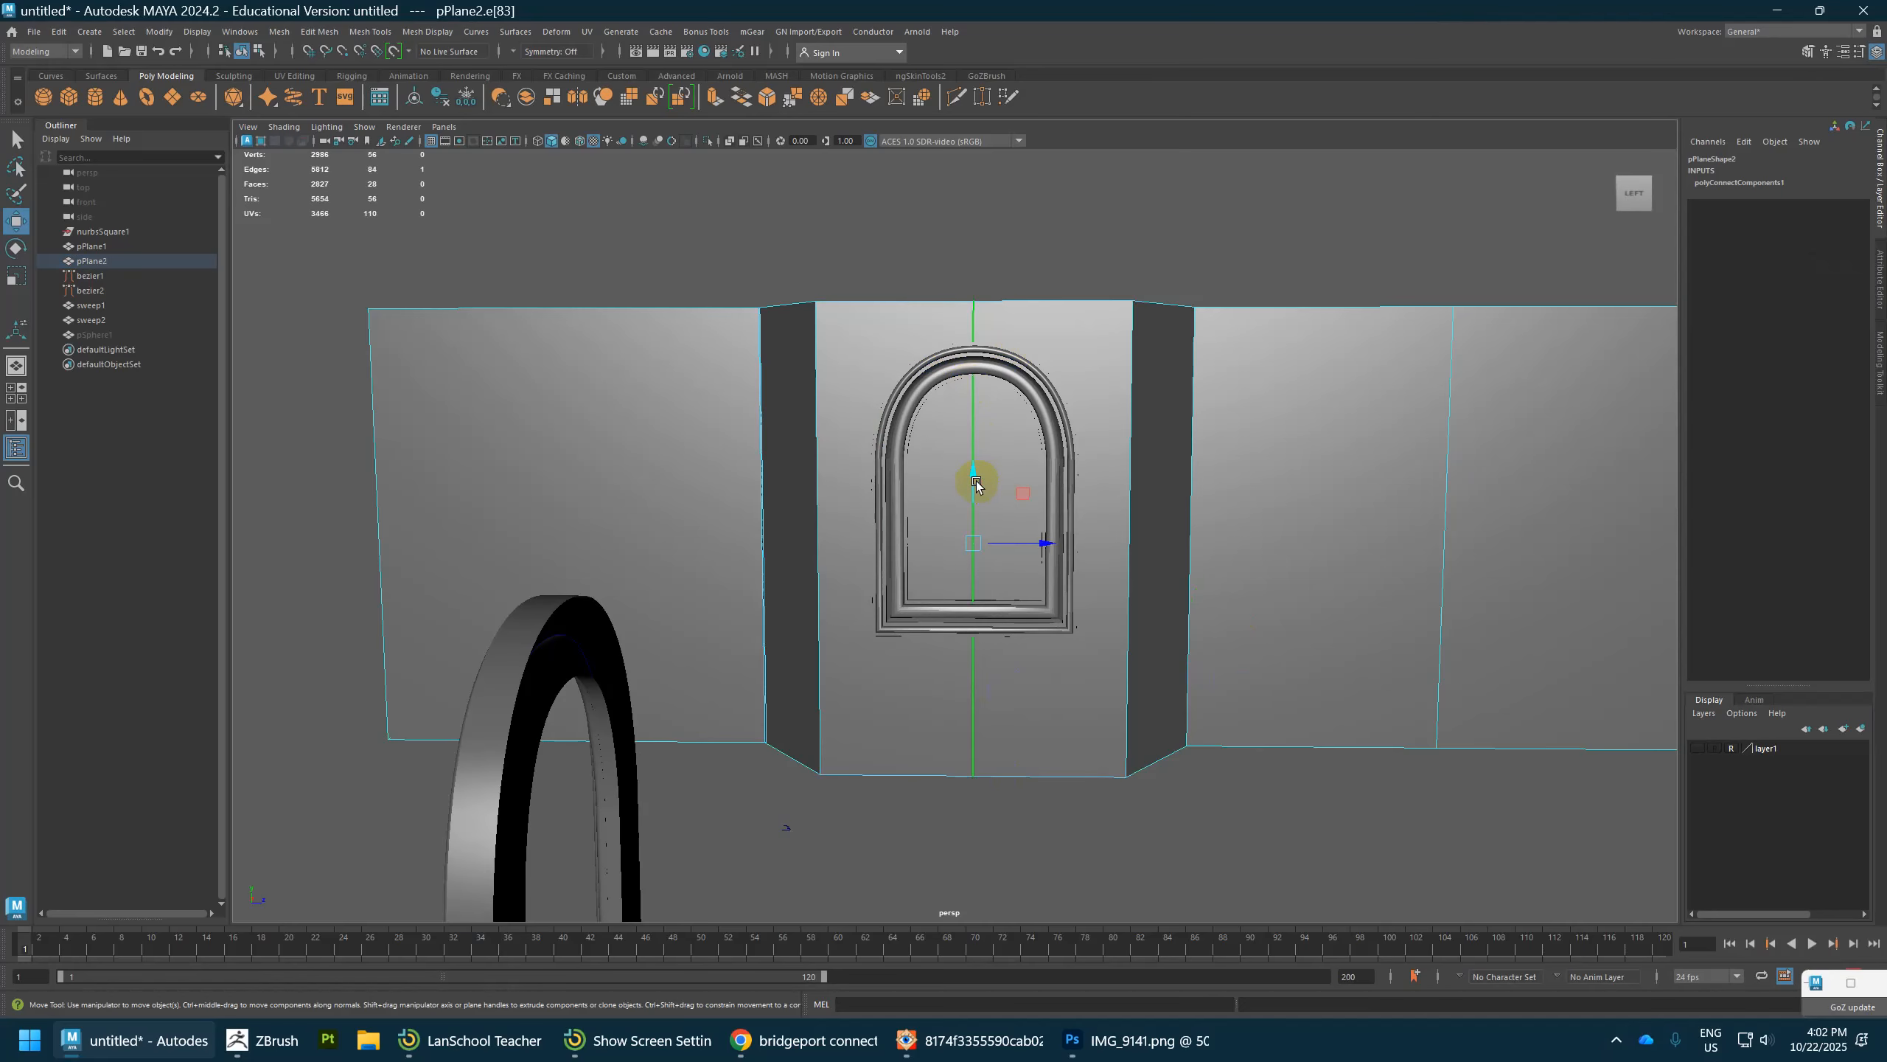
left_click_drag(978, 484, 1117, 536, "alt")
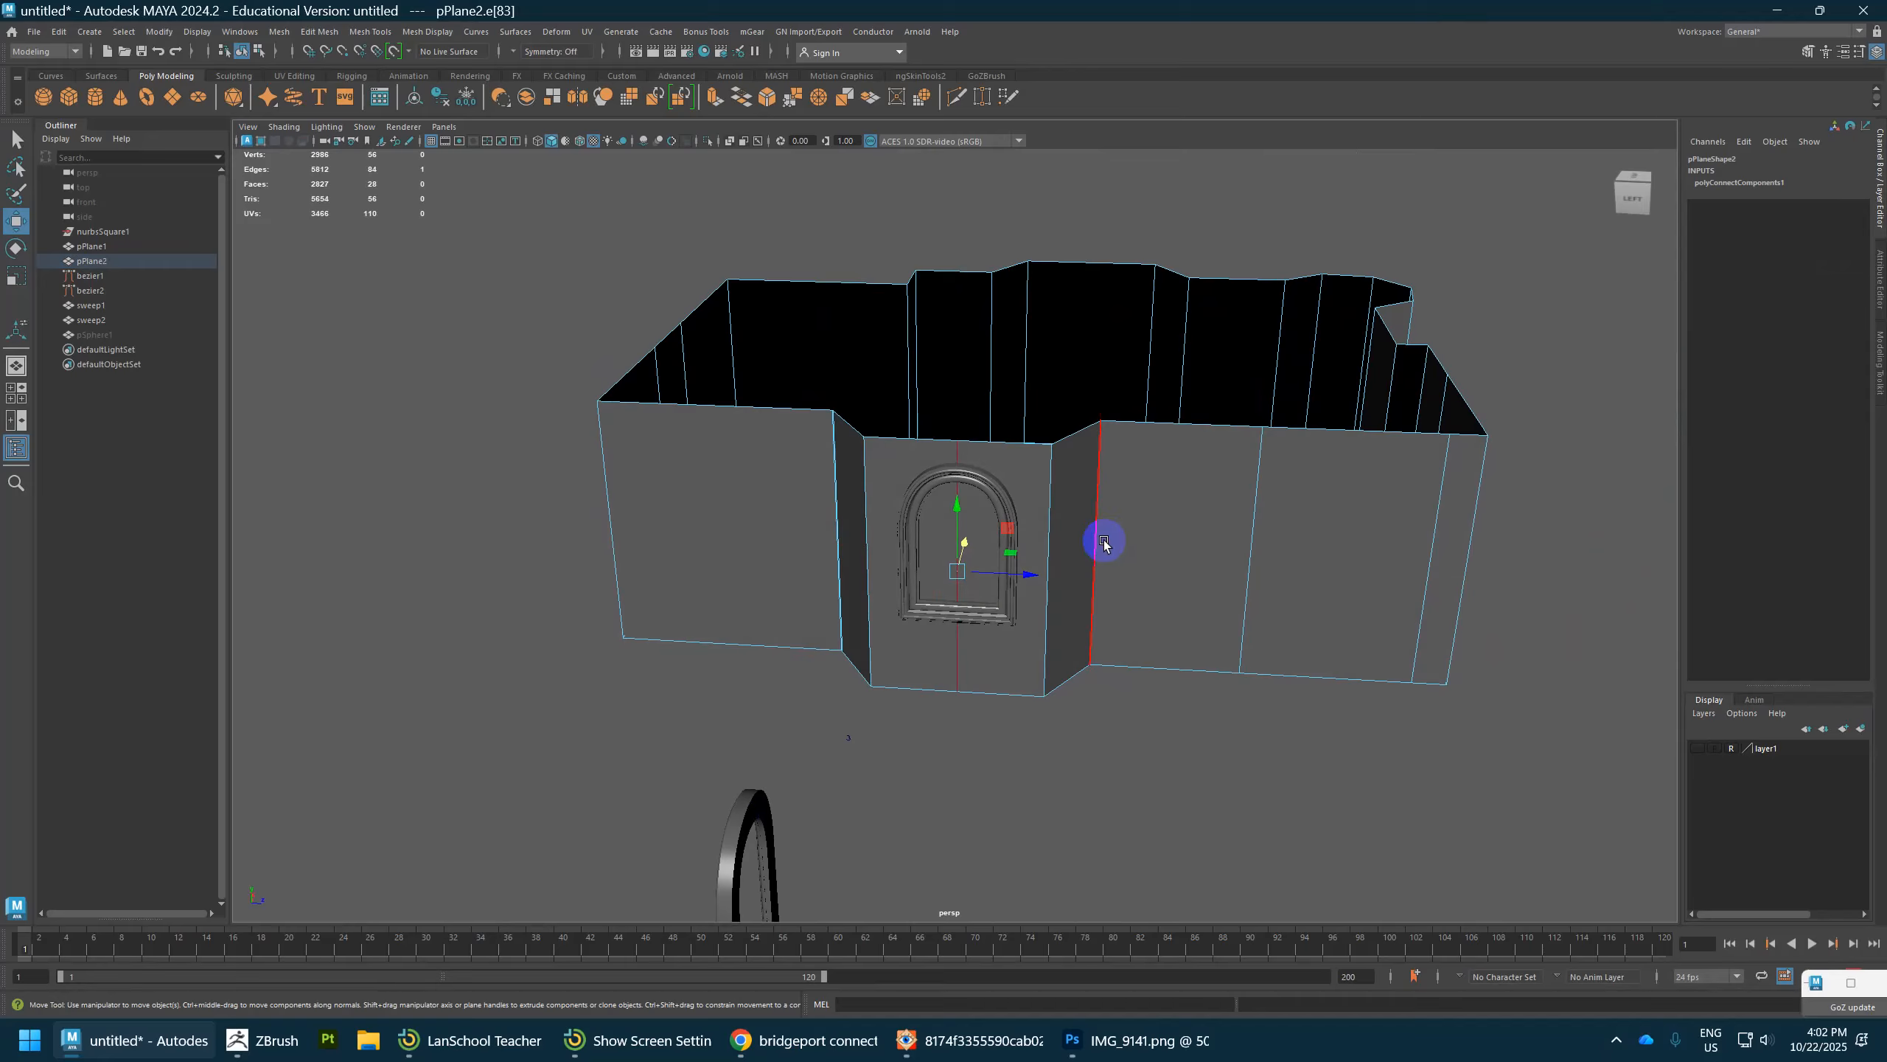
scroll(1074, 506, "up", 3)
right_click_drag(966, 513, 1017, 514, "shift")
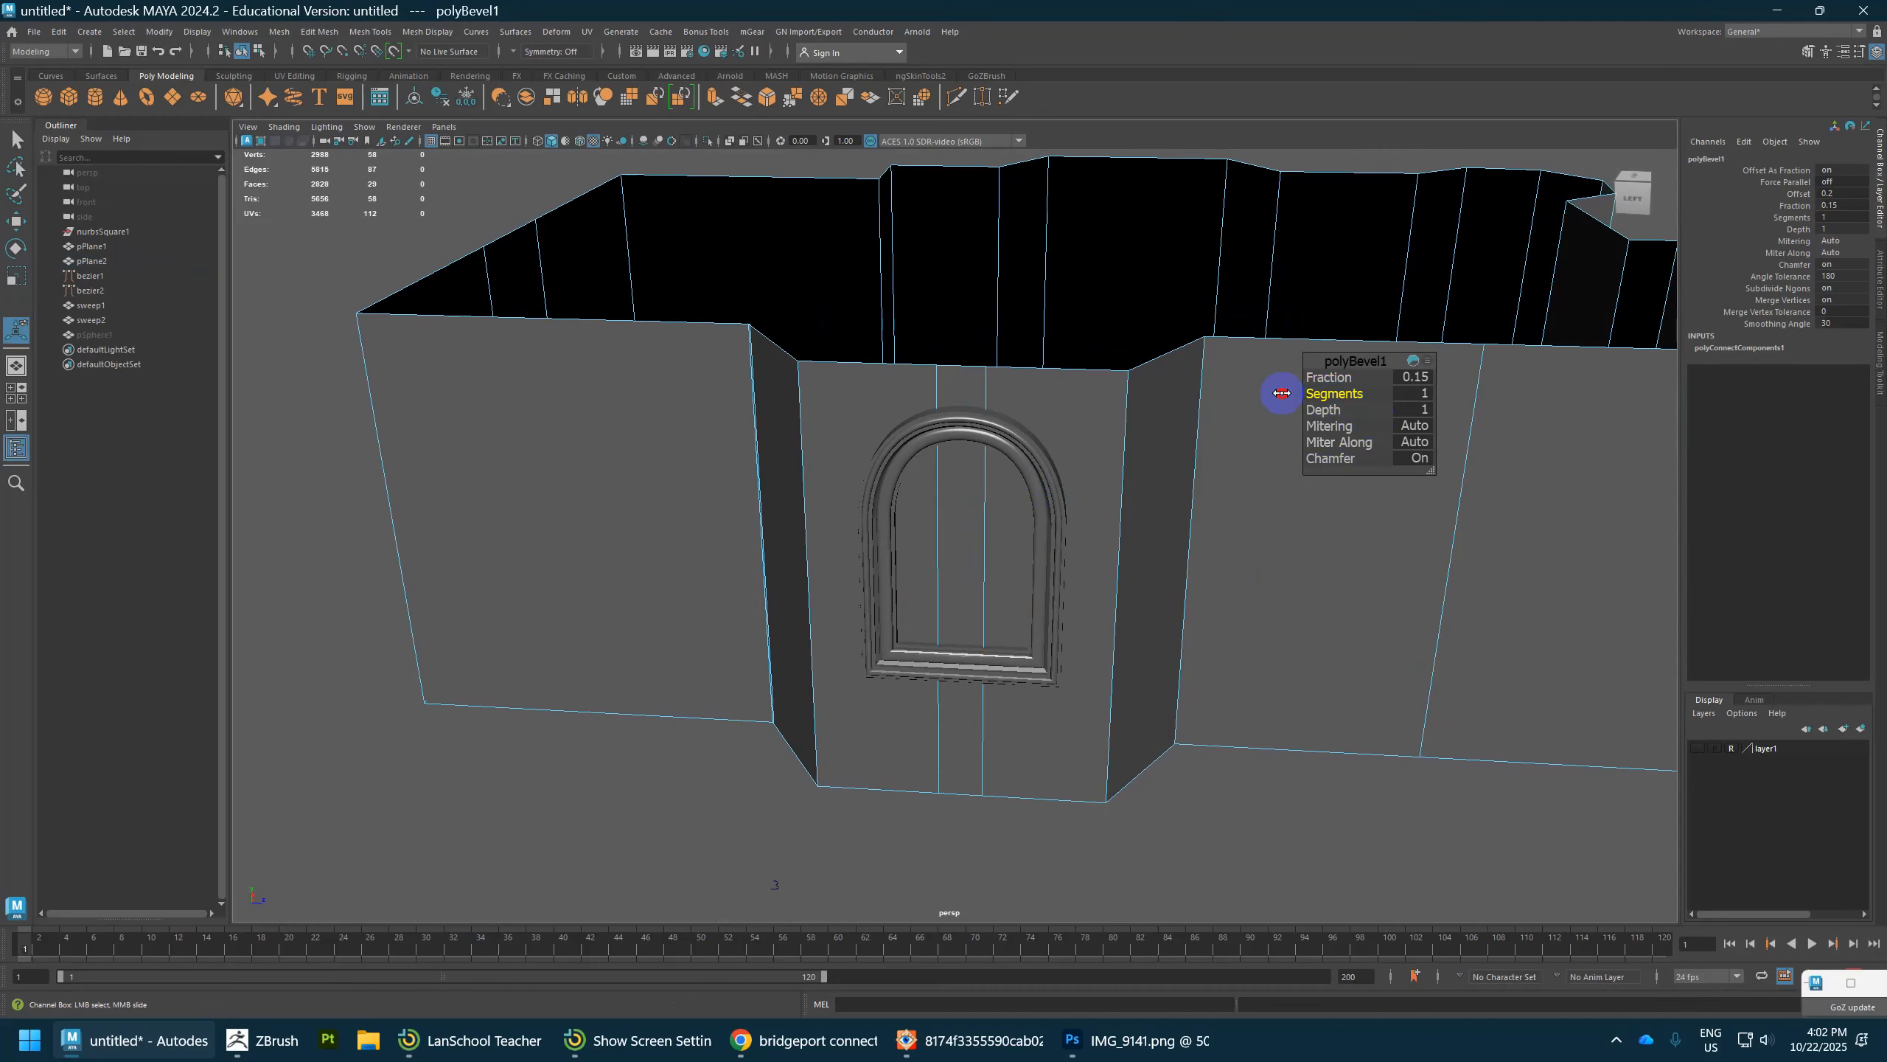
left_click_drag(1339, 376, 1340, 398)
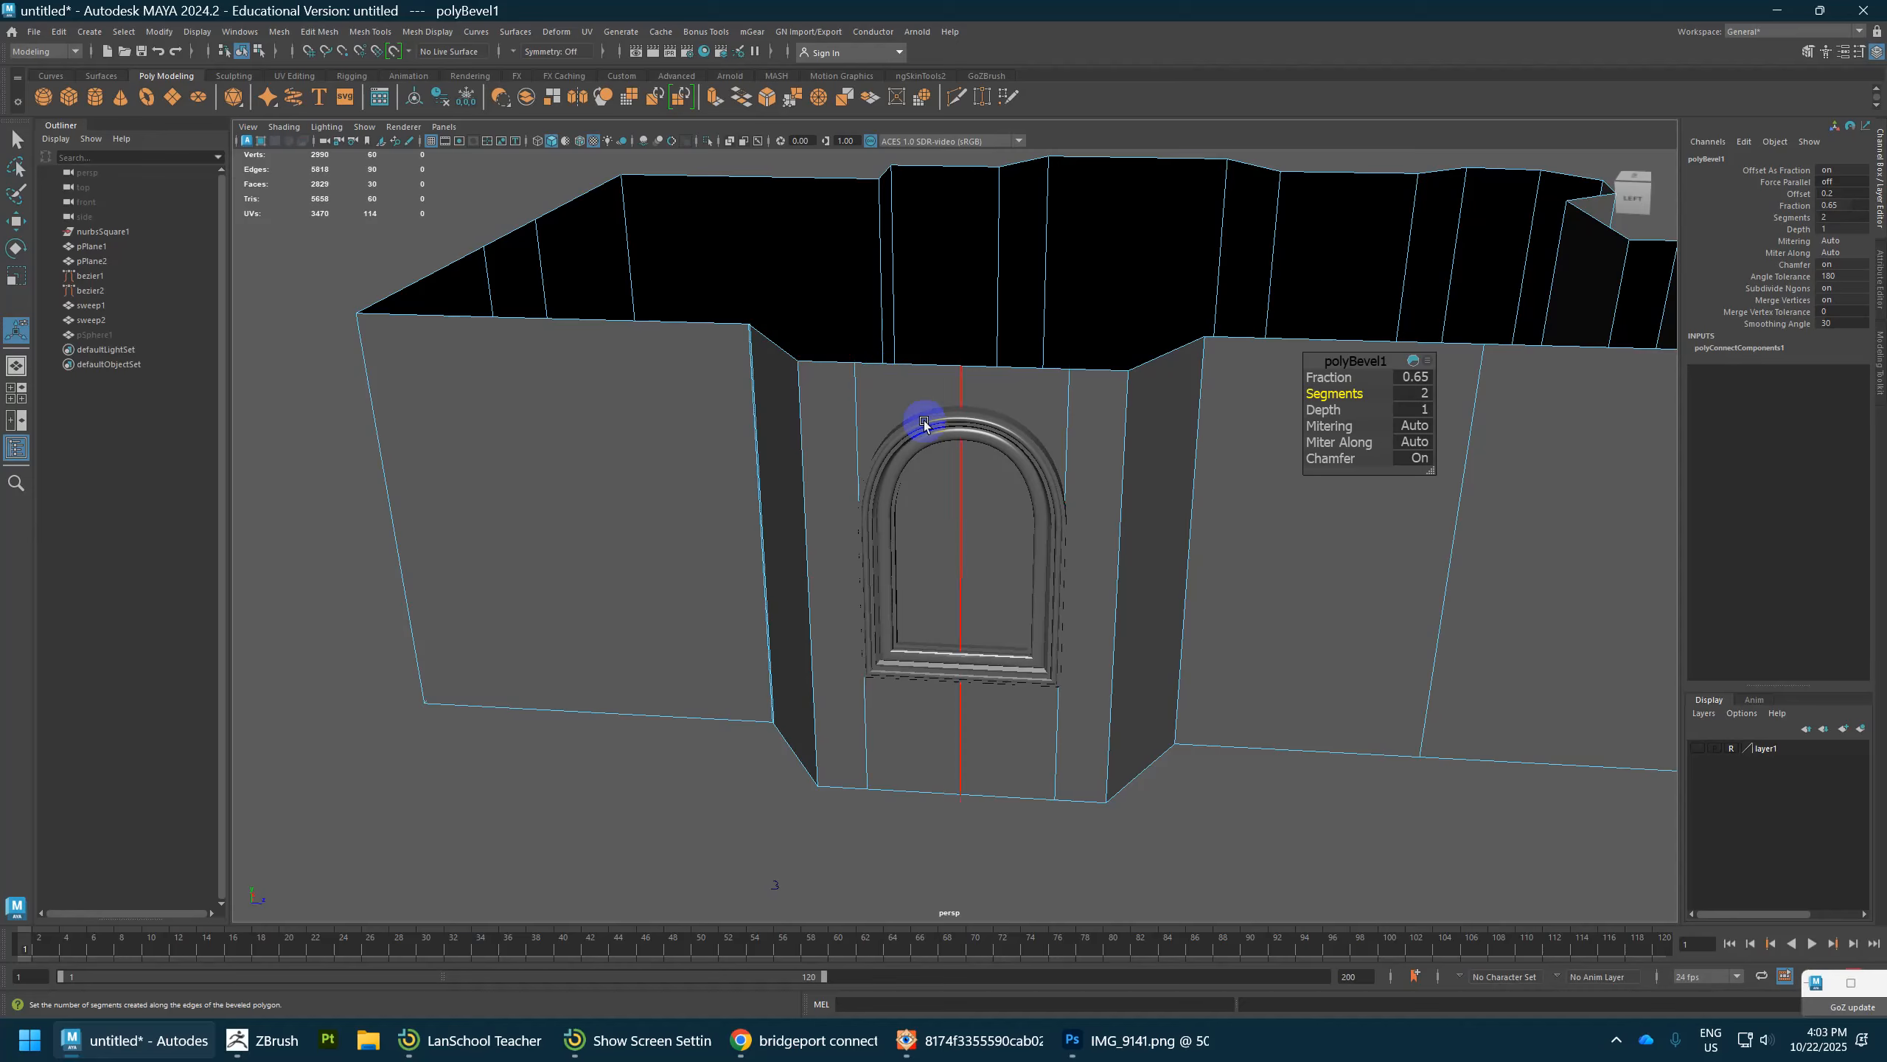
Step: Select the ring of vertical wall edges and connect them with a horizontal edge loop around the building
scroll(1057, 502, "down", 5)
left_click(988, 491)
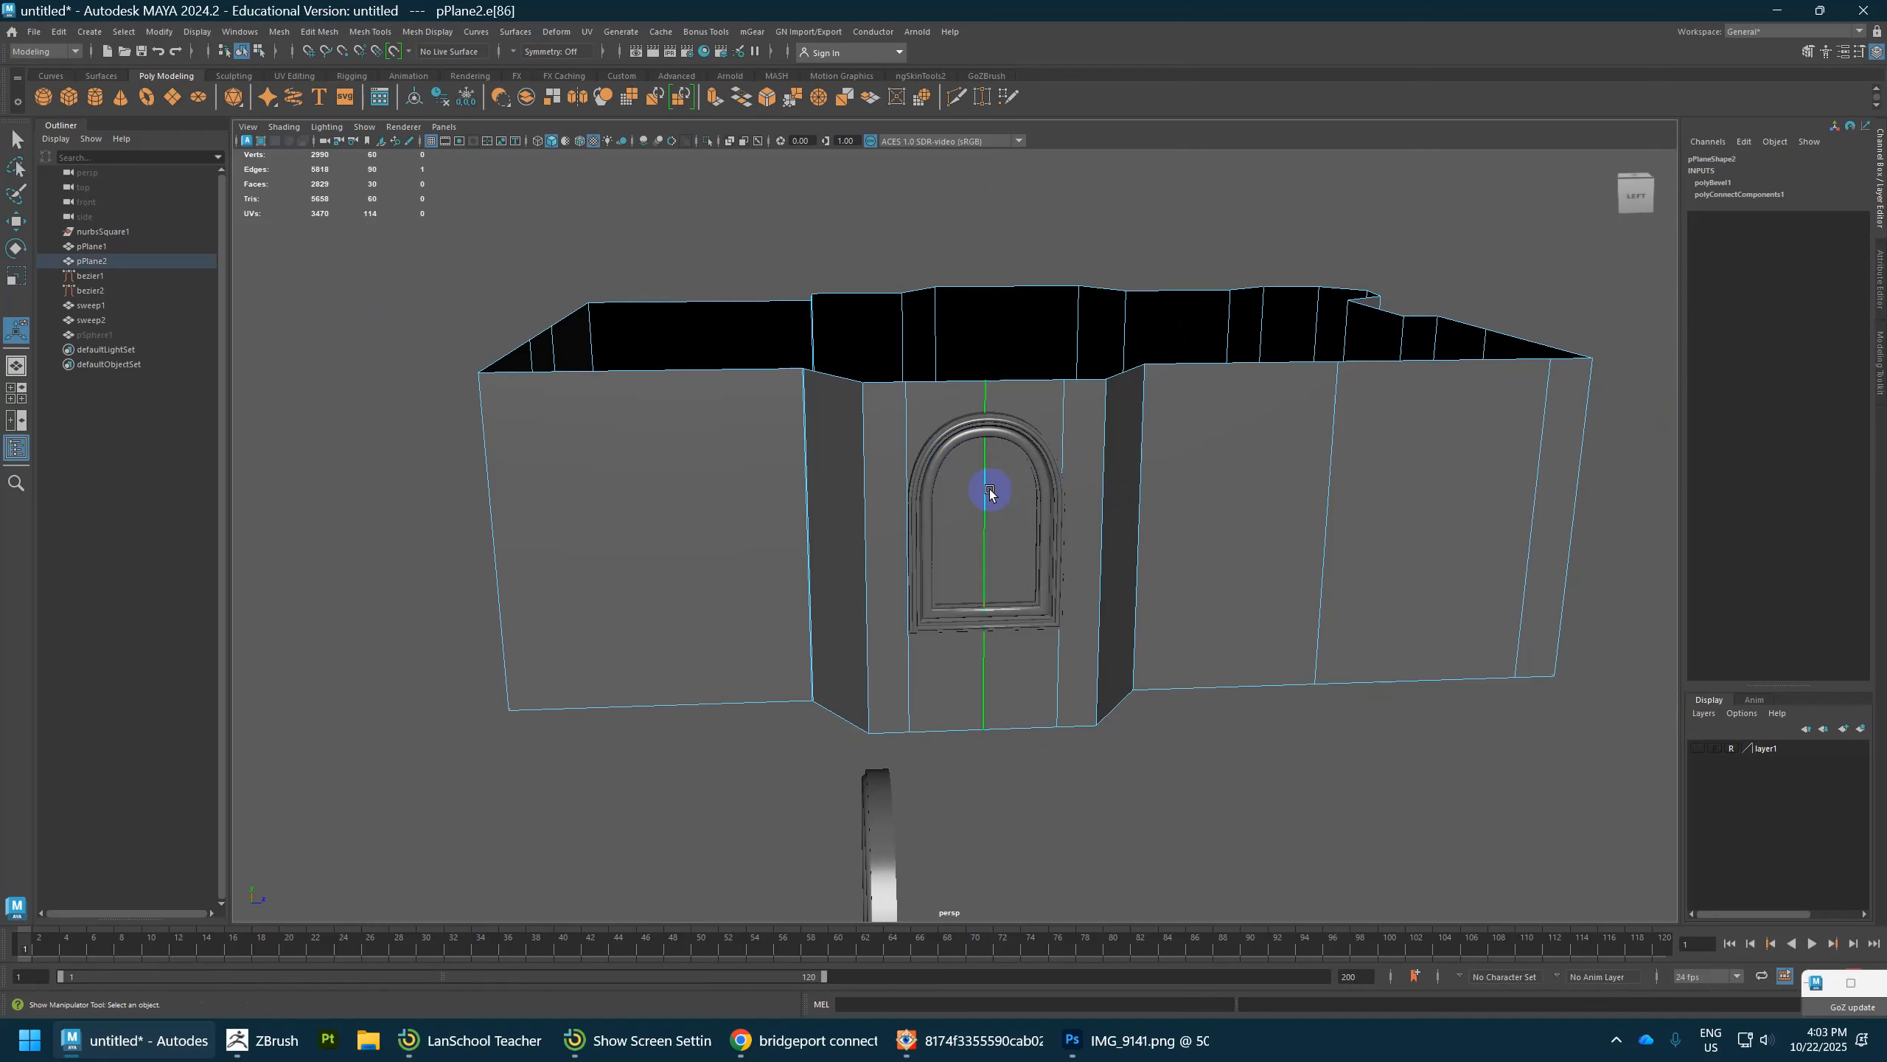
double_click(908, 451, "shift")
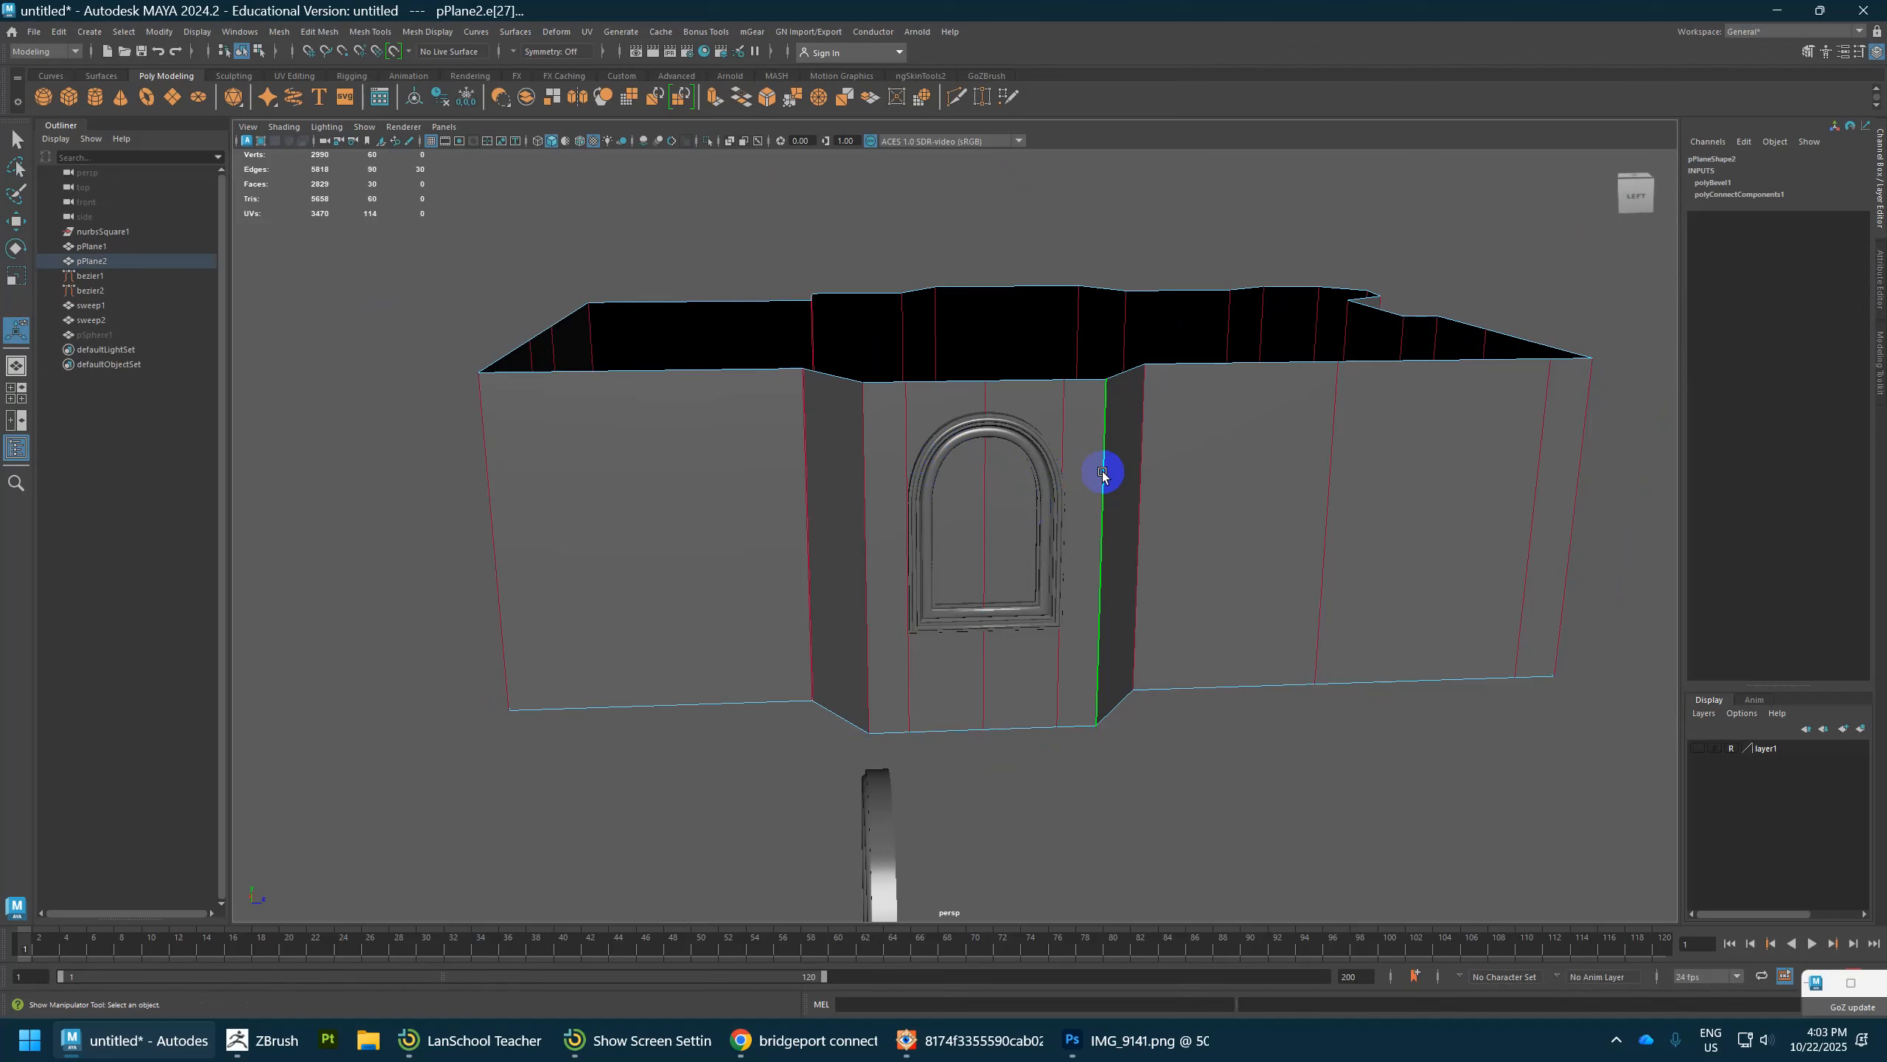
right_click_drag(1103, 472, 1097, 683, "shift")
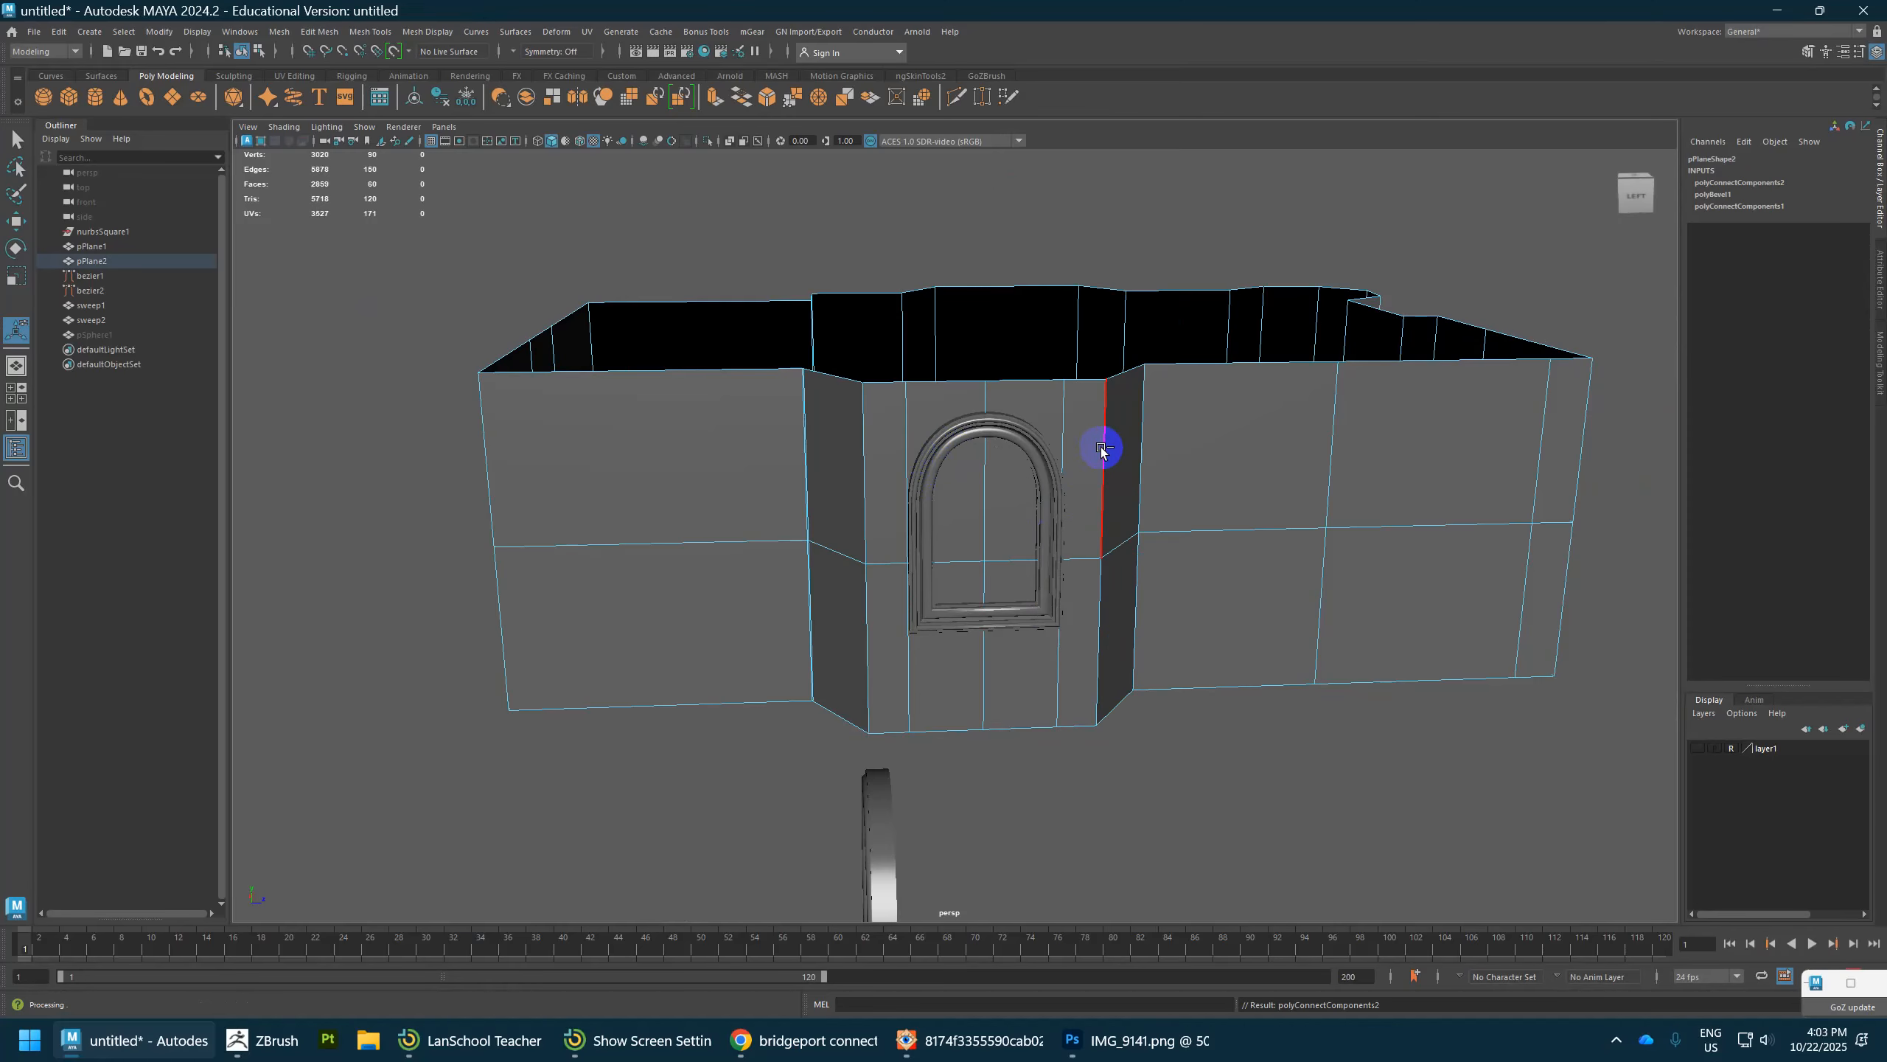
Step: Insert a horizontal edge loop around the walls just above the window arch with Multi-Cut
right_click_drag(1104, 459, 1028, 462, "shift")
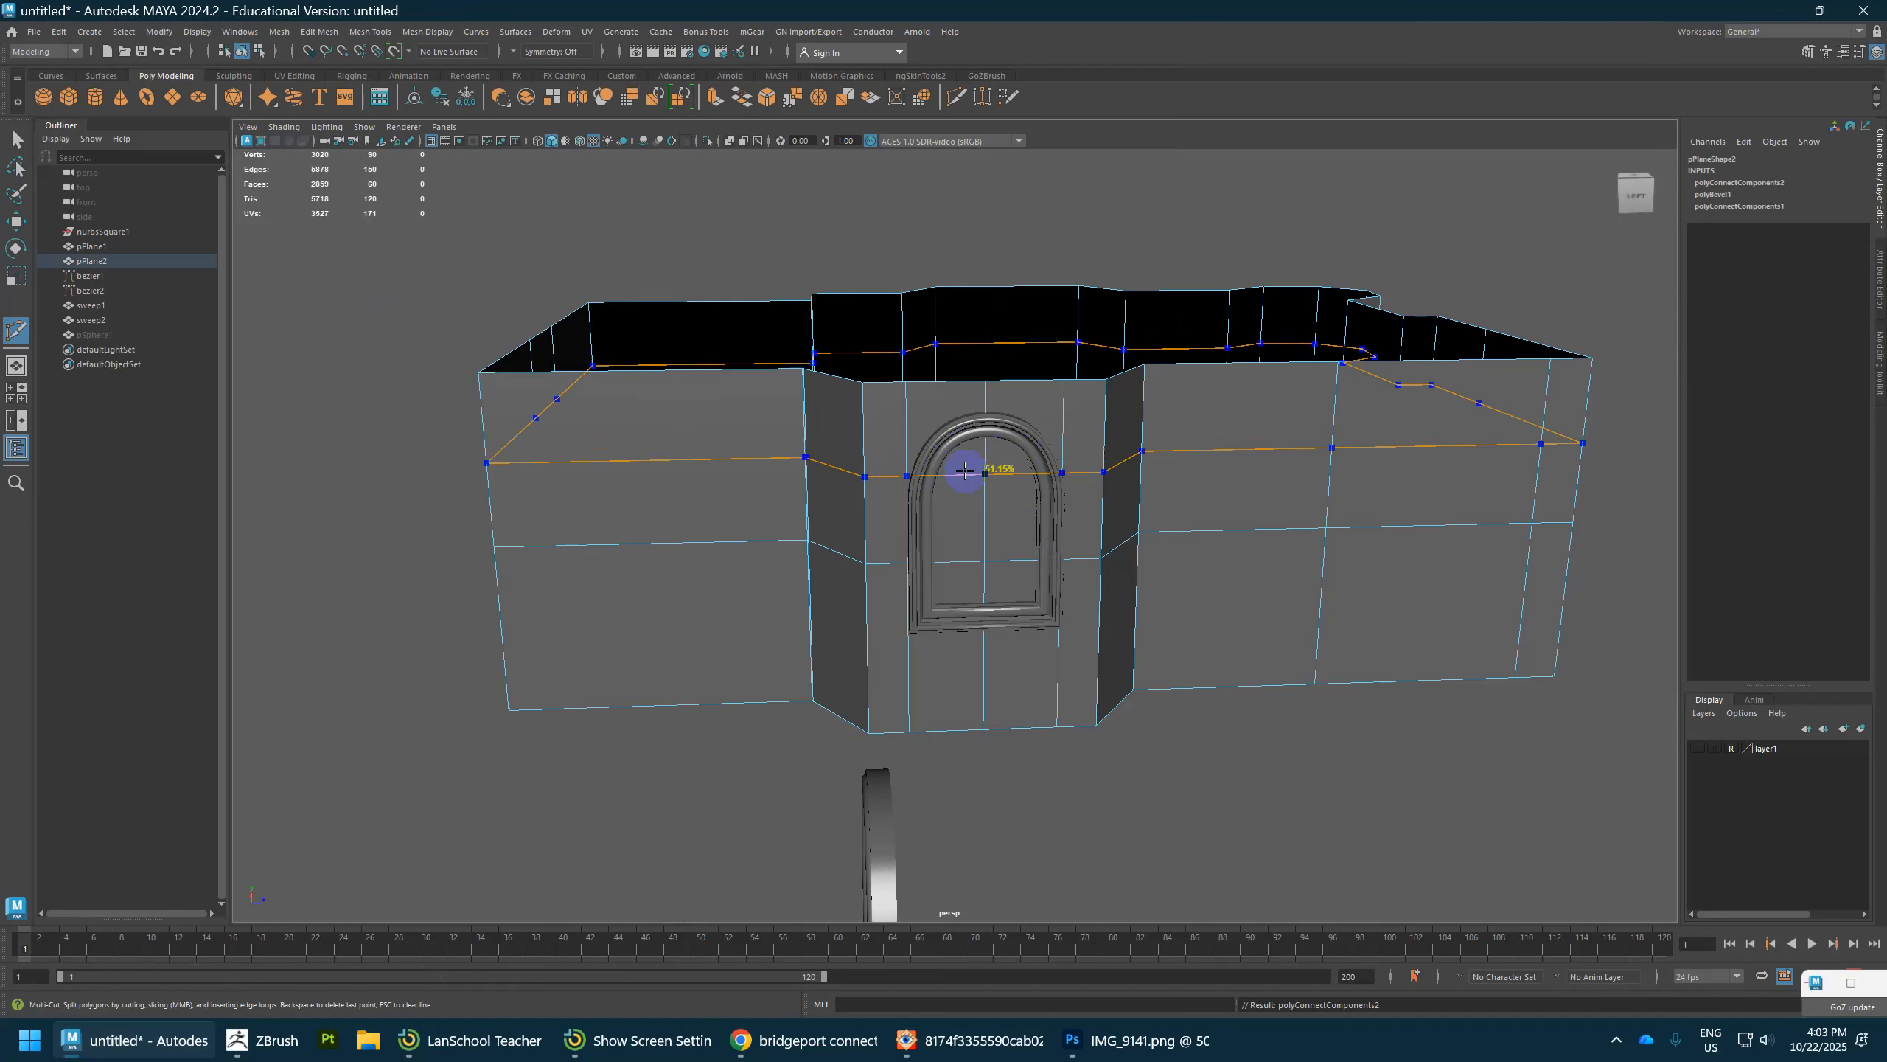
left_click(979, 410, "ctrl")
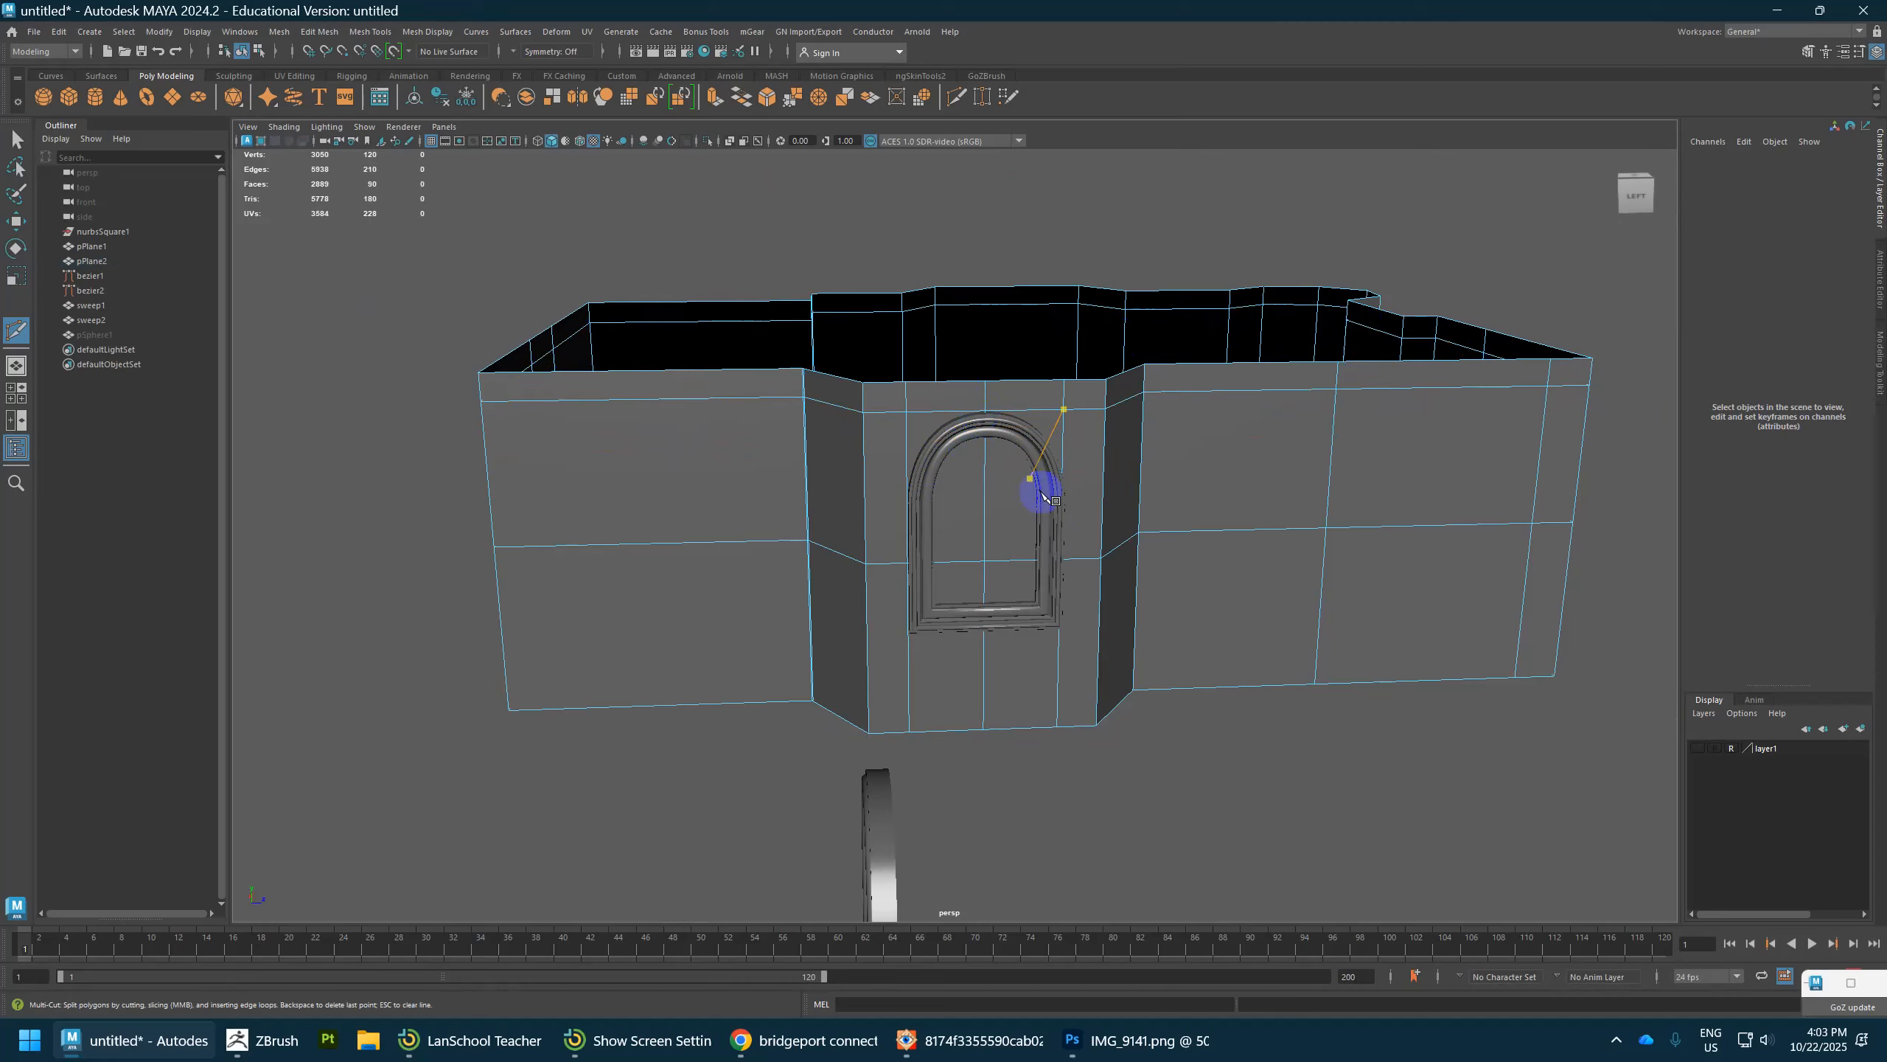
key("w")
Step: Lower the middle horizontal edge loop of the walls to near the bottom of the window frame
left_click_drag(1189, 513, 1306, 459, "alt")
middle_click_drag(1329, 450, 1099, 437, "alt")
left_click_drag(1101, 437, 1050, 501, "alt")
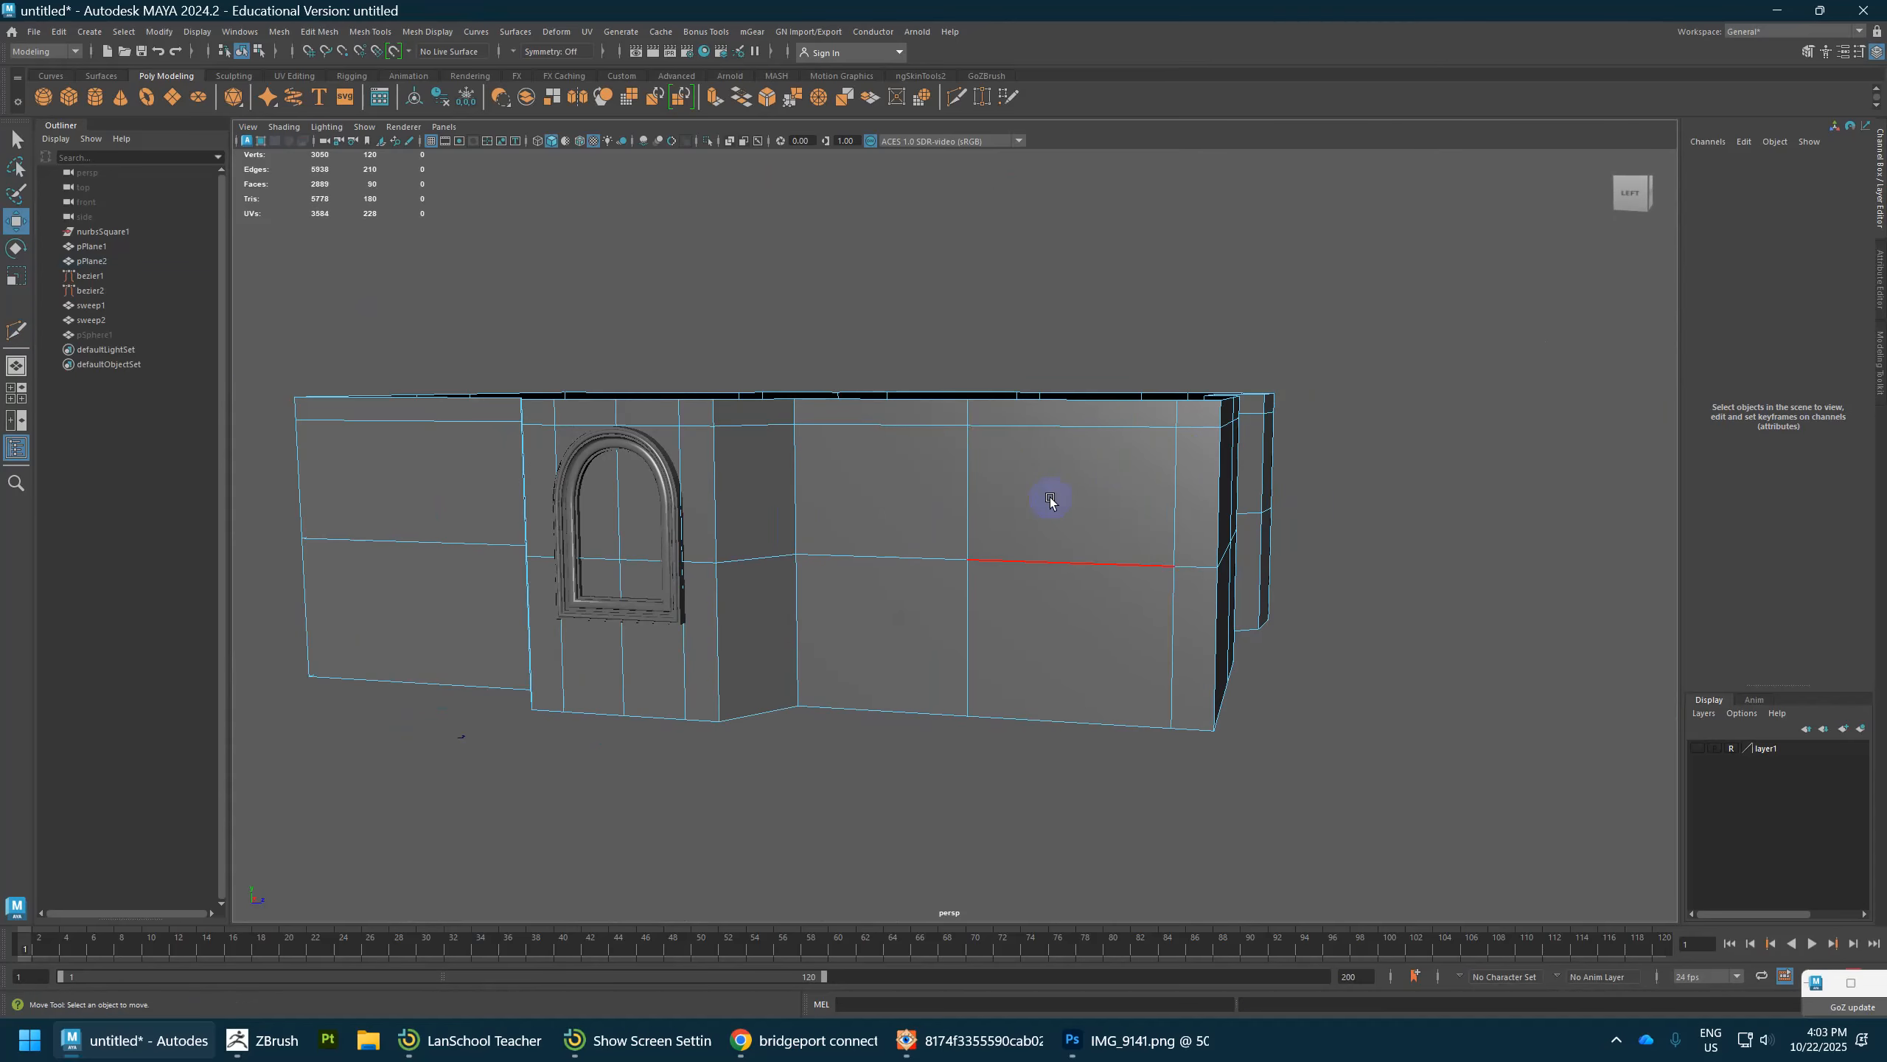
double_click(1015, 564)
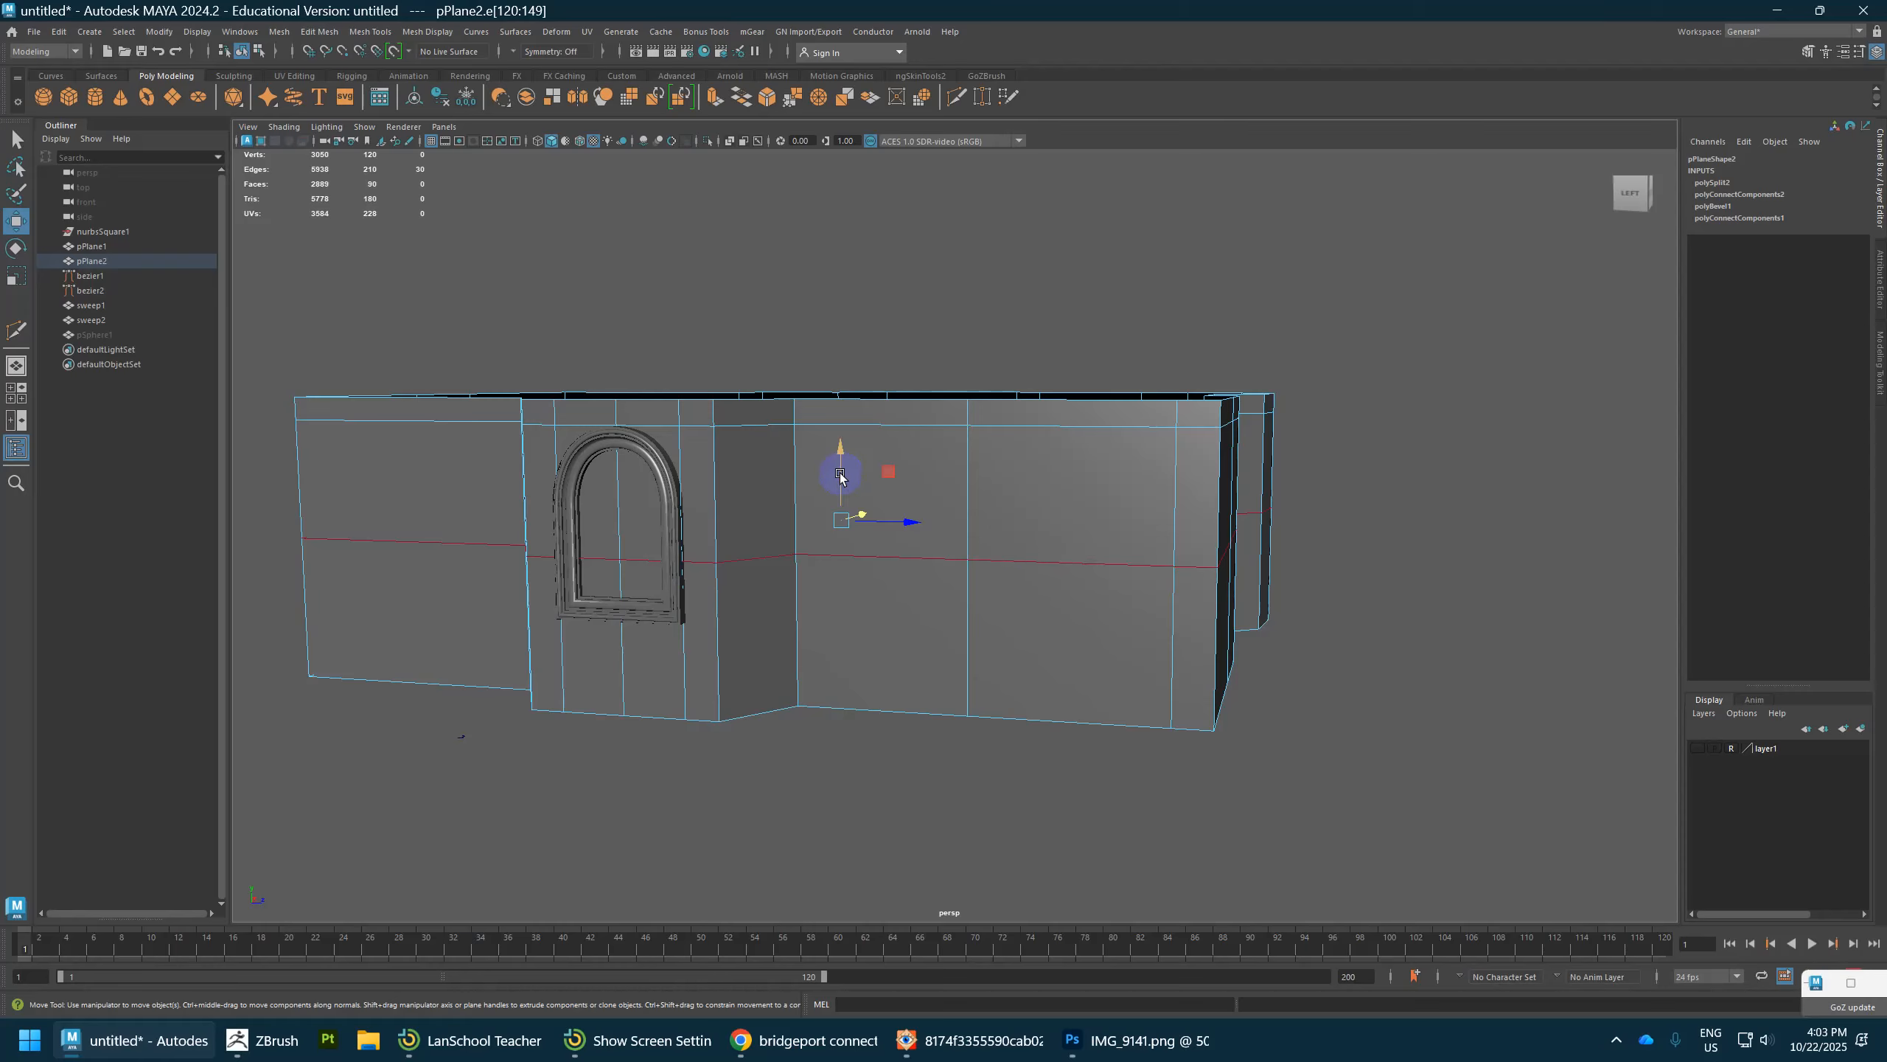
left_click_drag(840, 475, 847, 519)
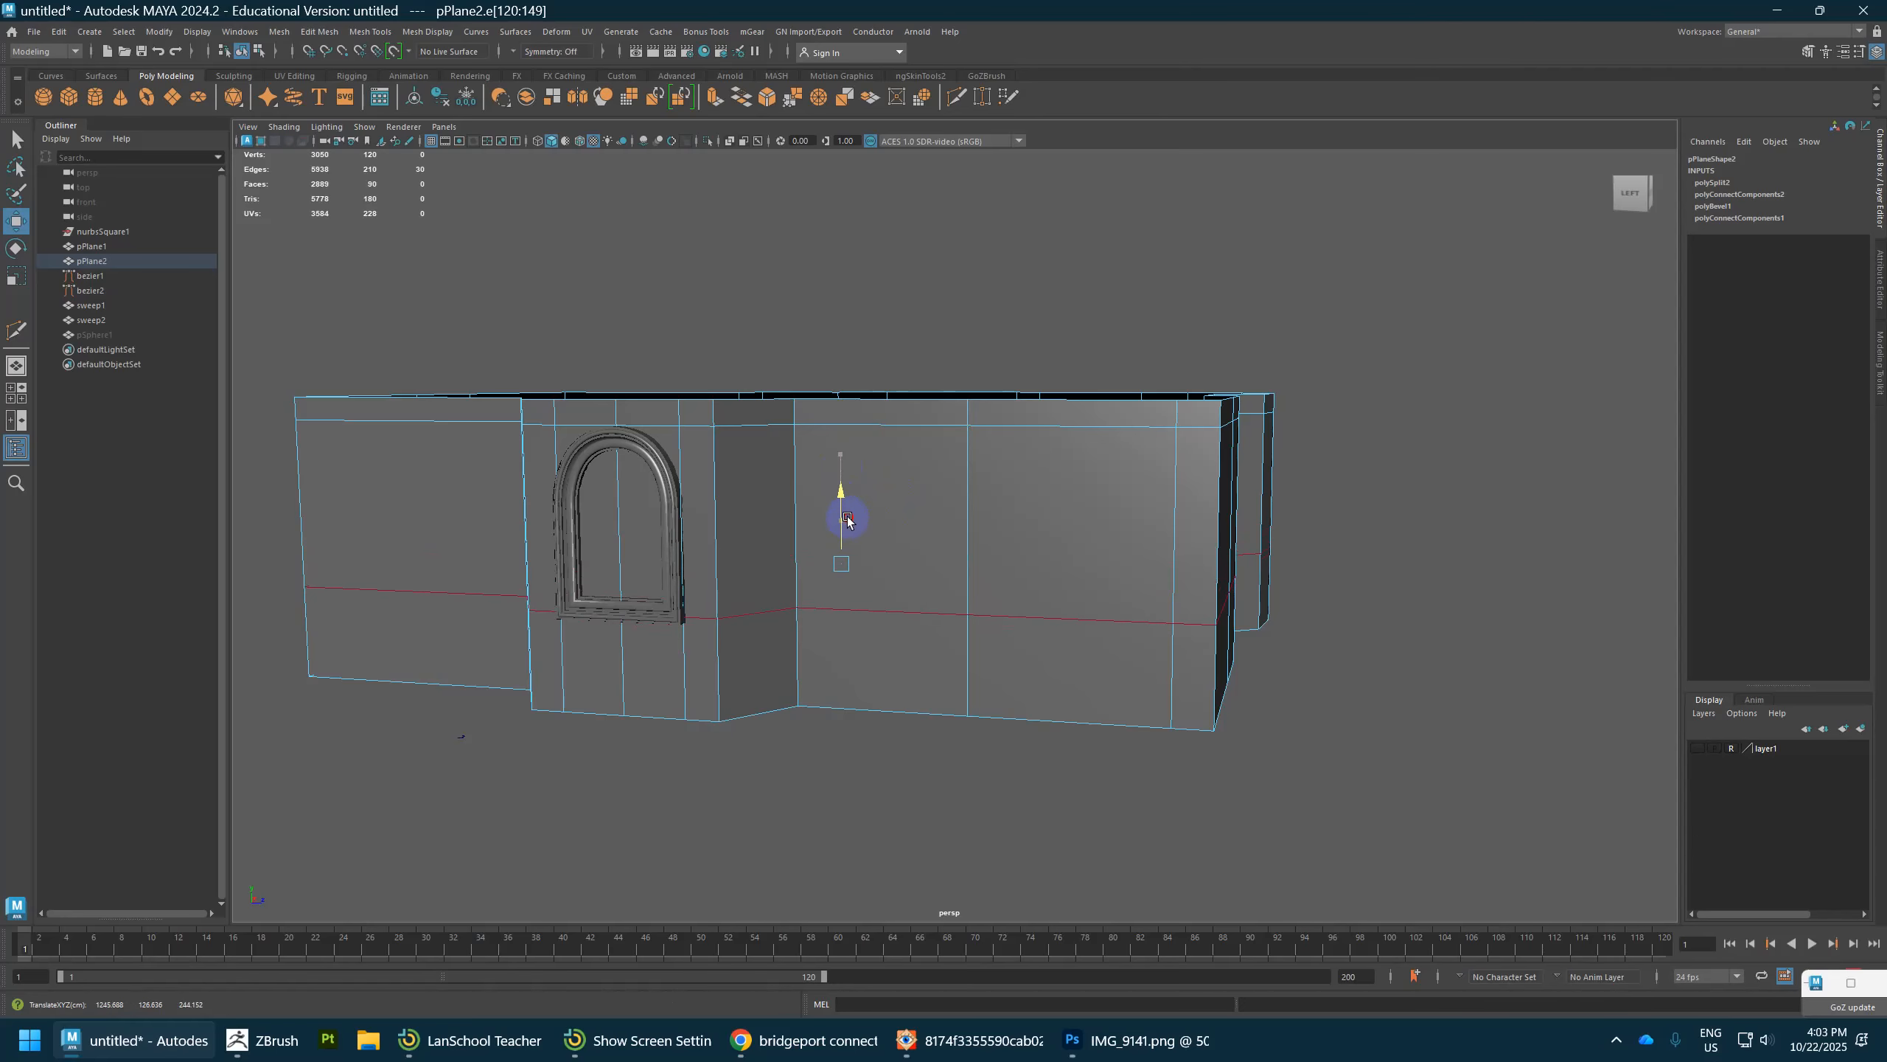
Step: Lower the two upper-loop vertices on either side of the window to about where the arch begins to curve
double_click(654, 426)
left_click_drag(703, 464, 874, 421, "alt")
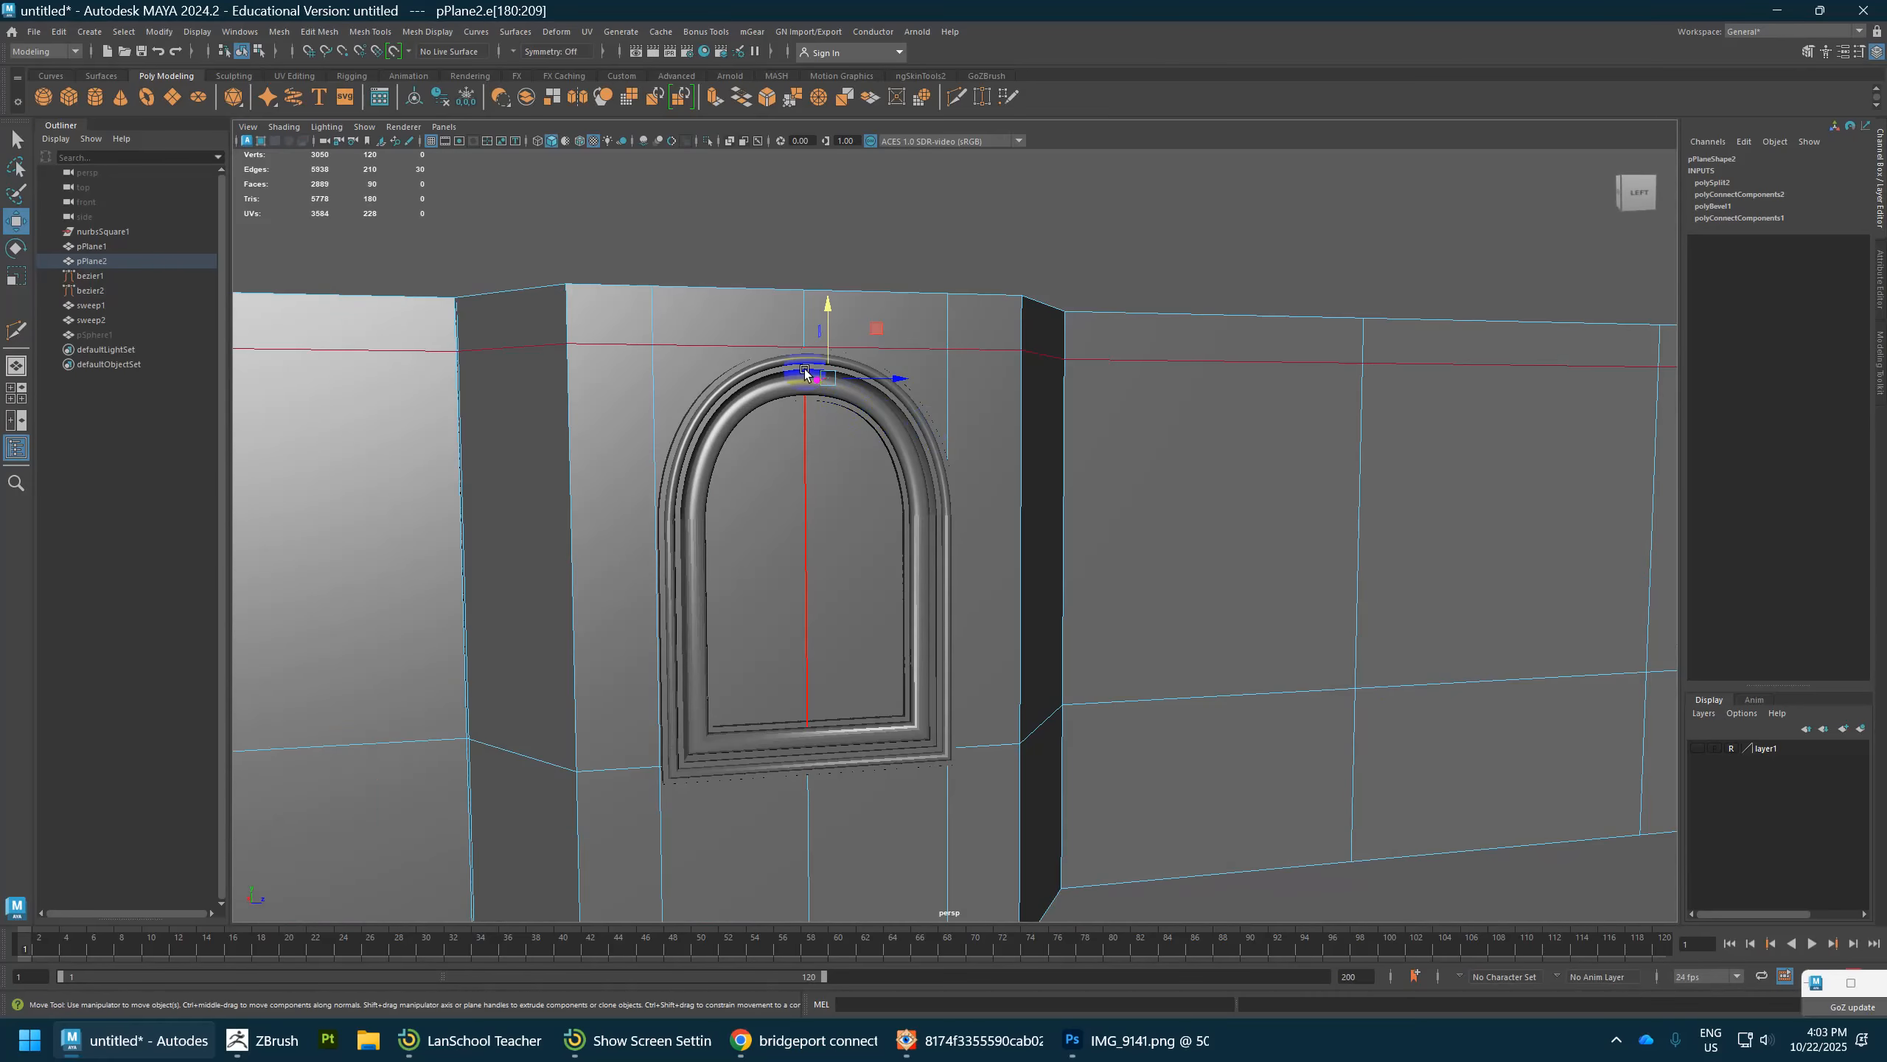
right_click_drag(698, 356, 636, 348)
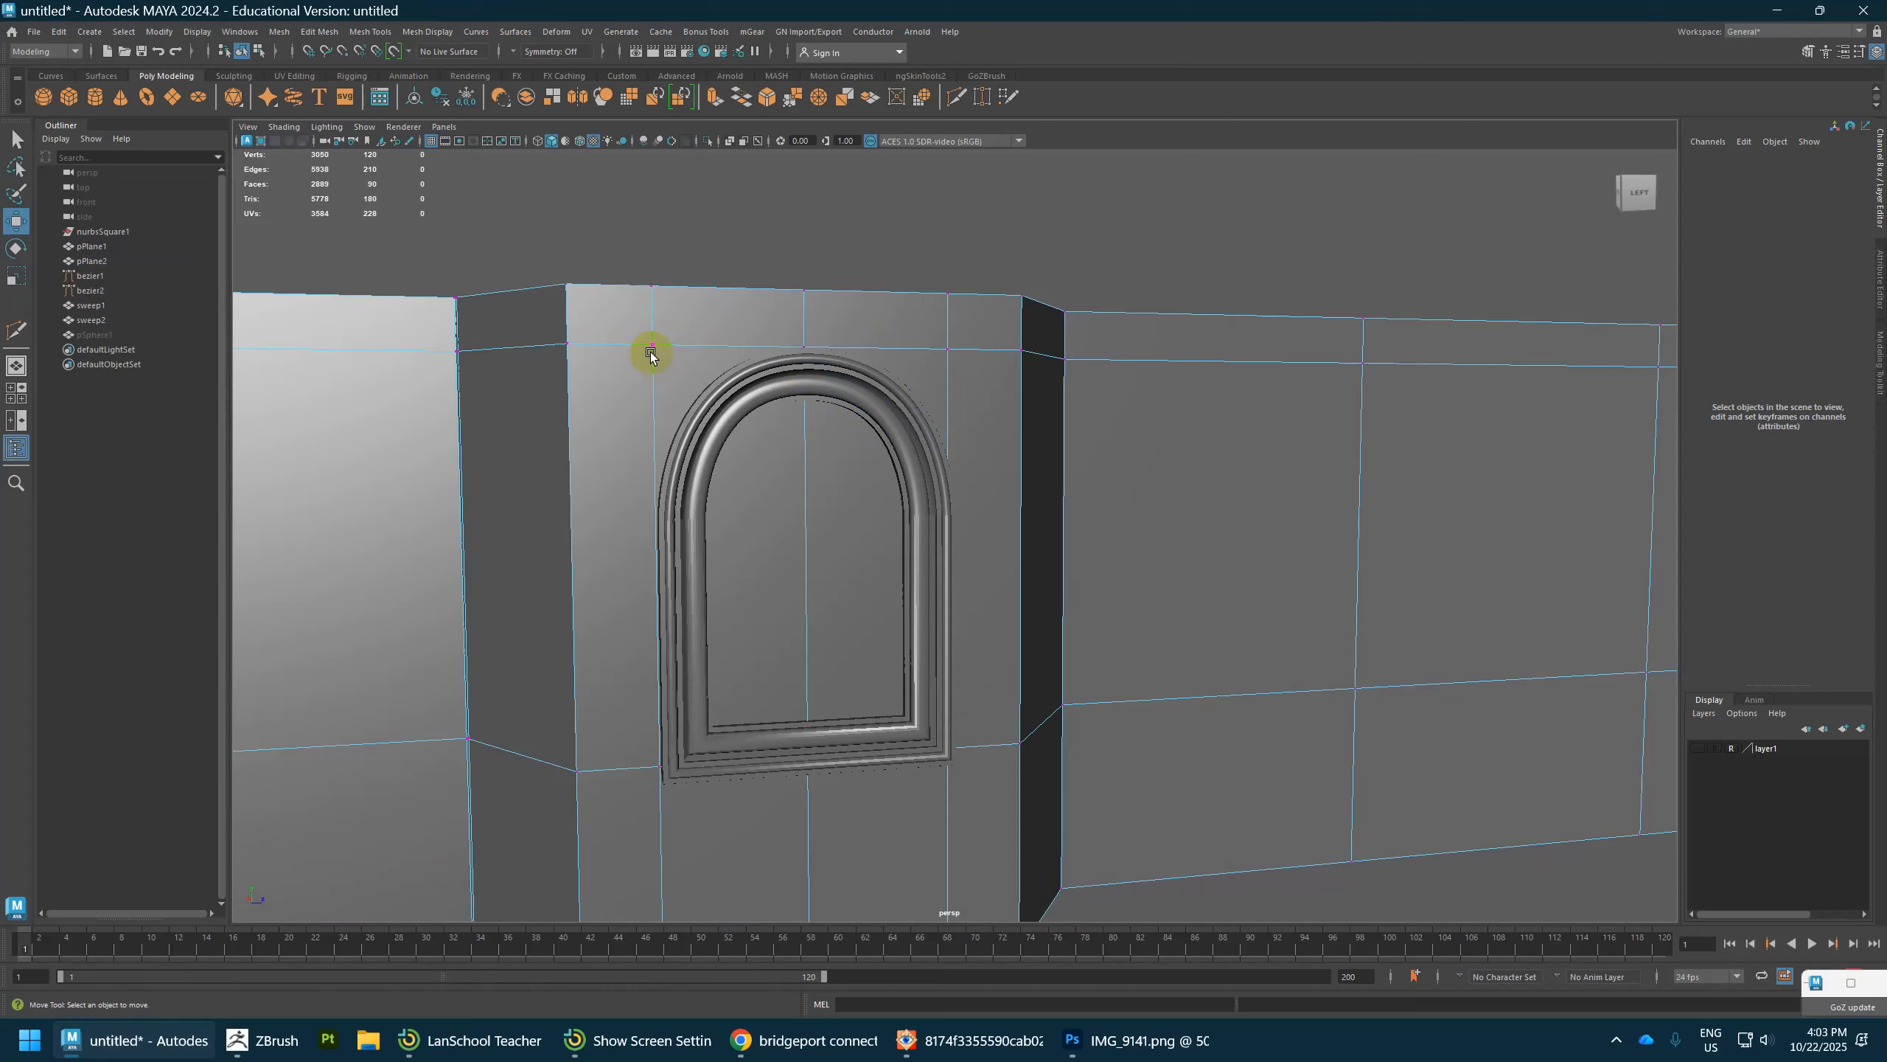
left_click(650, 352)
left_click(947, 348, "shift")
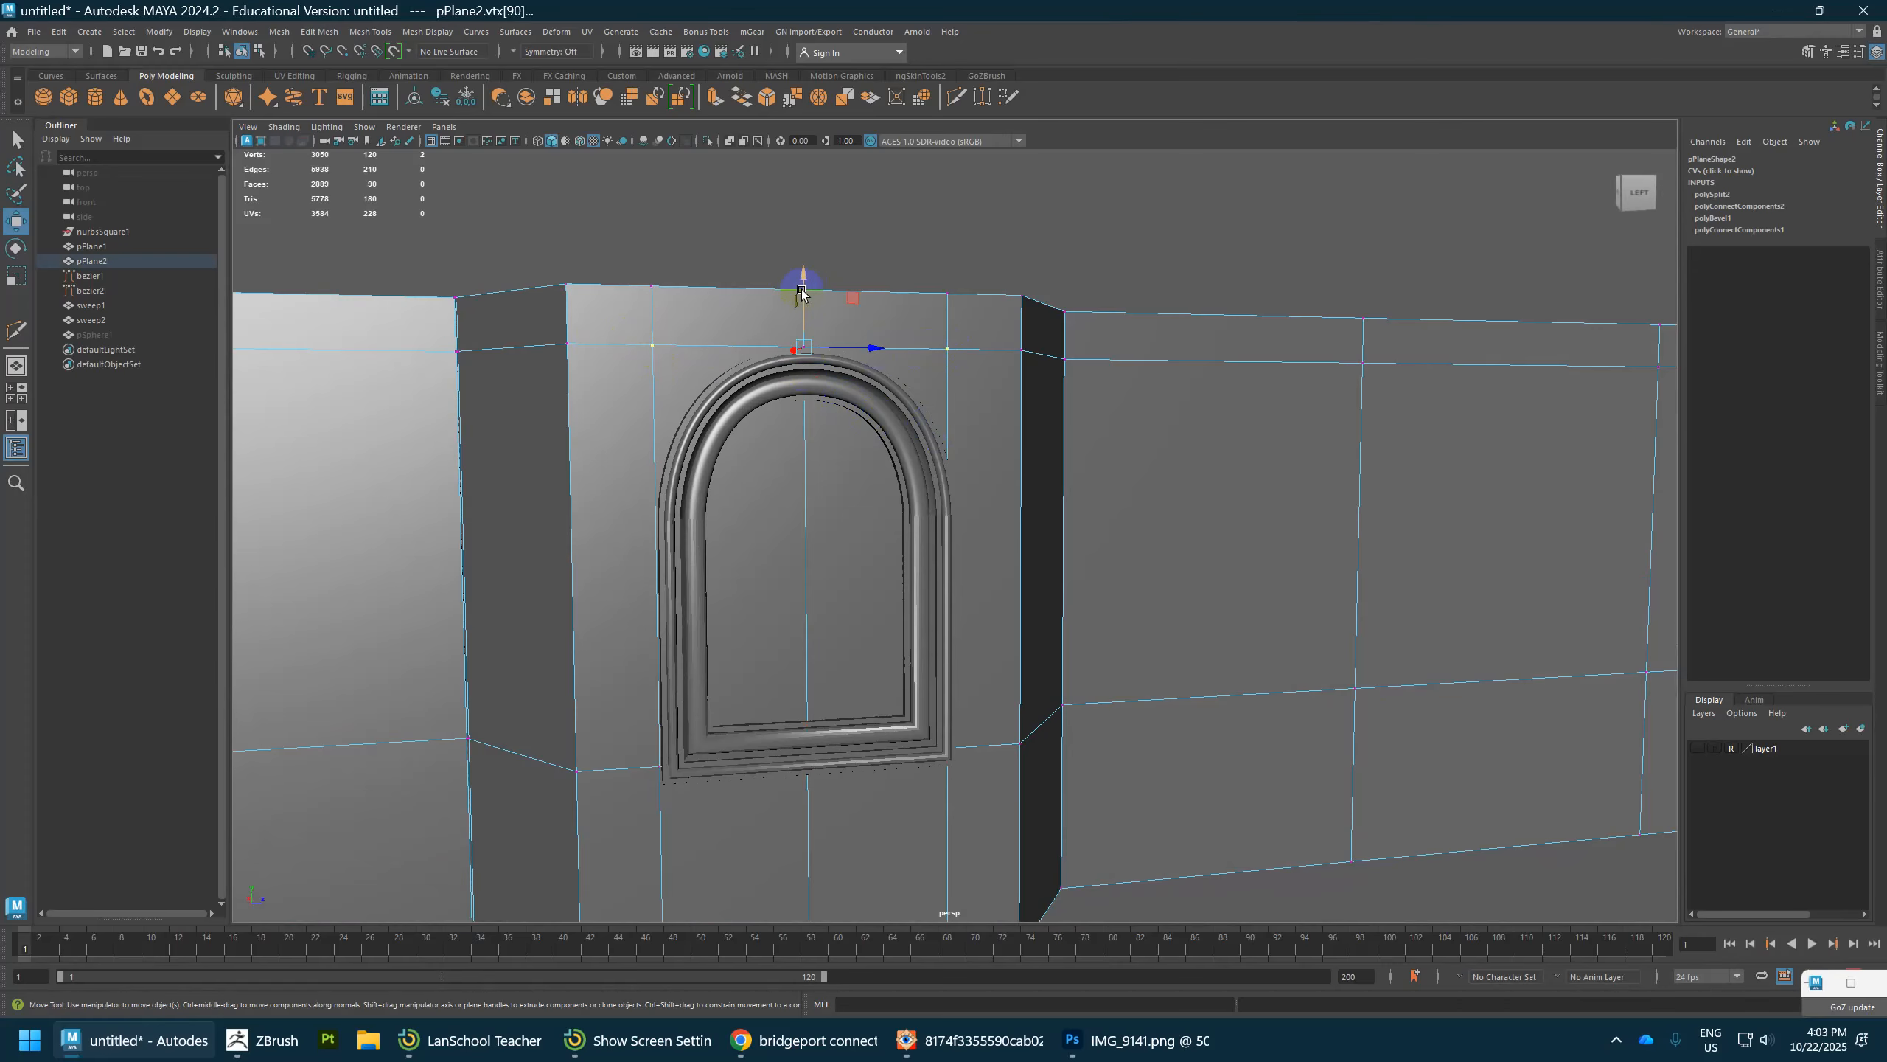
left_click_drag(801, 292, 795, 455)
Step: Select the two vertical edge loops flanking the window and scale them closer together across the wall panel
scroll(891, 444, "down", 2)
left_click_drag(906, 440, 898, 430, "alt")
right_click_drag(893, 395, 892, 348)
double_click(870, 413)
double_click(625, 408, "shift")
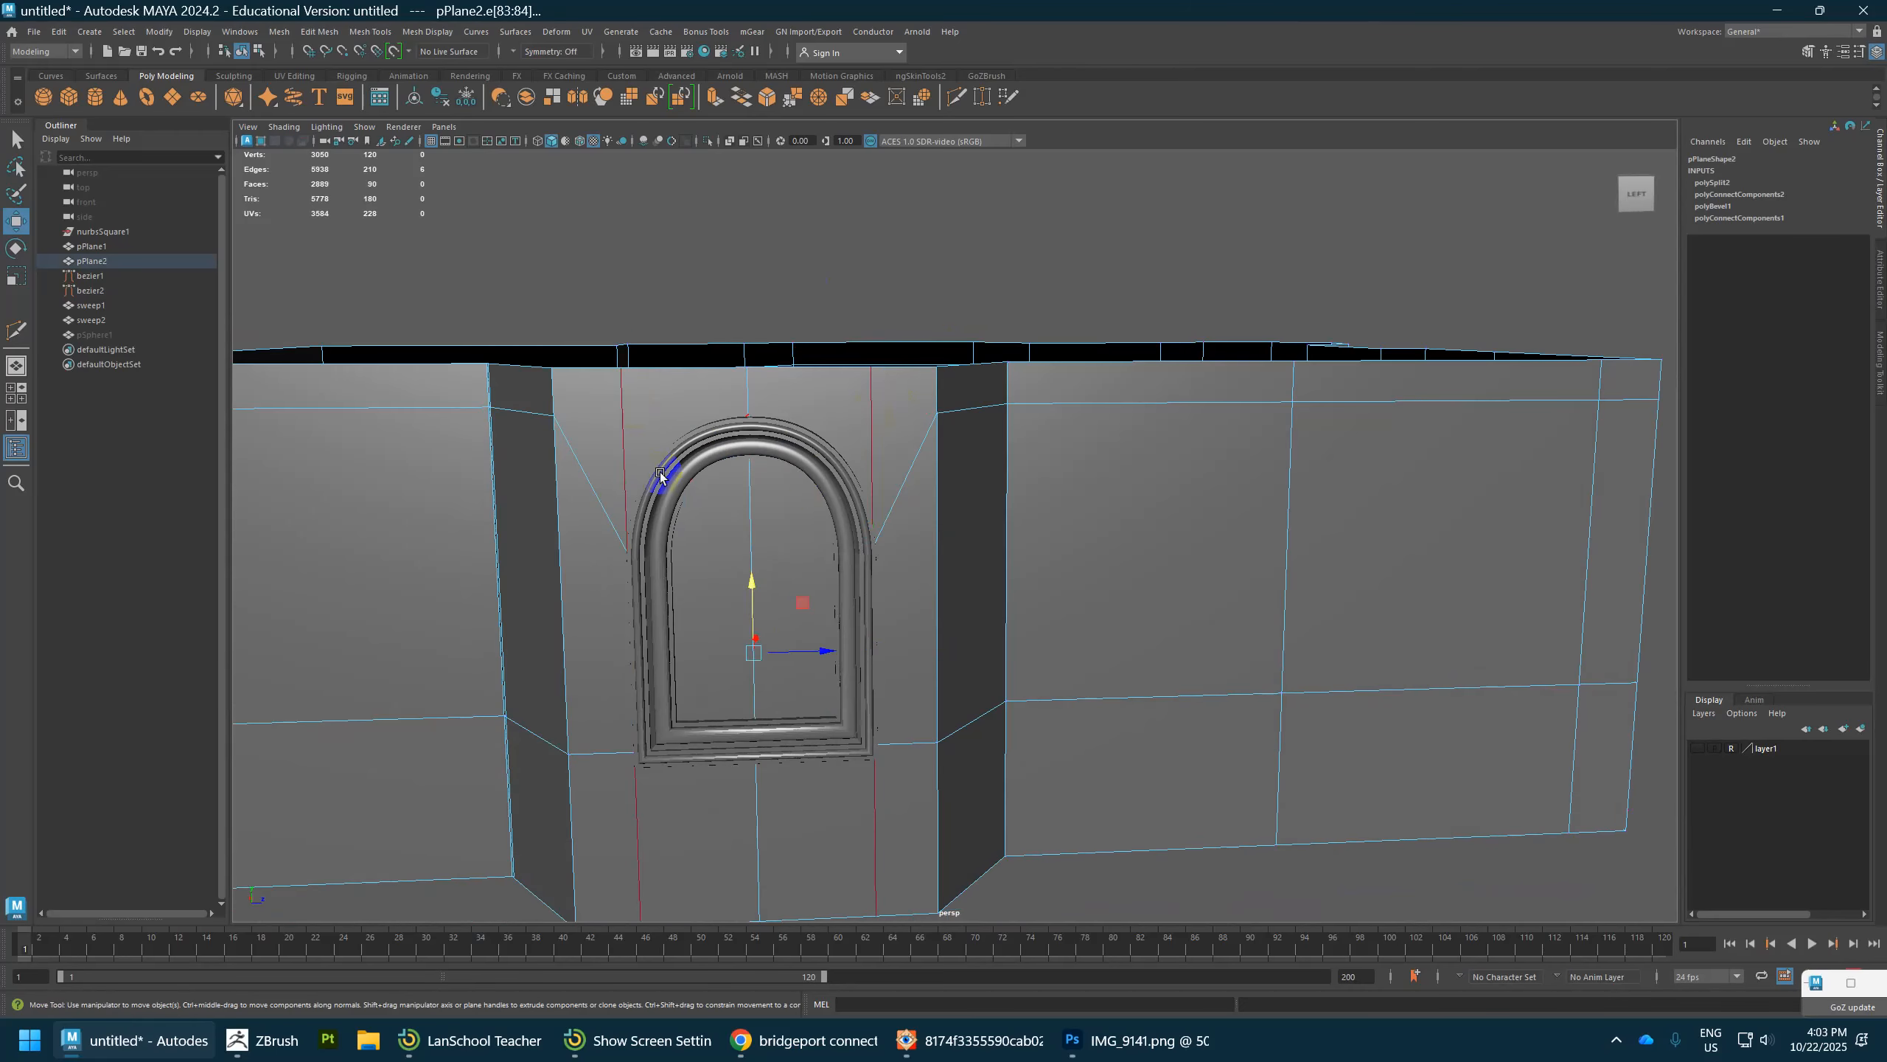
key("r")
left_click_drag(810, 658, 860, 593)
right_click_drag(860, 593, 903, 577, "alt")
middle_click_drag(903, 576, 999, 597, "alt")
Step: Return the wall mesh to object mode and isolate it in the viewport
right_click_drag(1039, 355, 1069, 333)
key("ctrl+1")
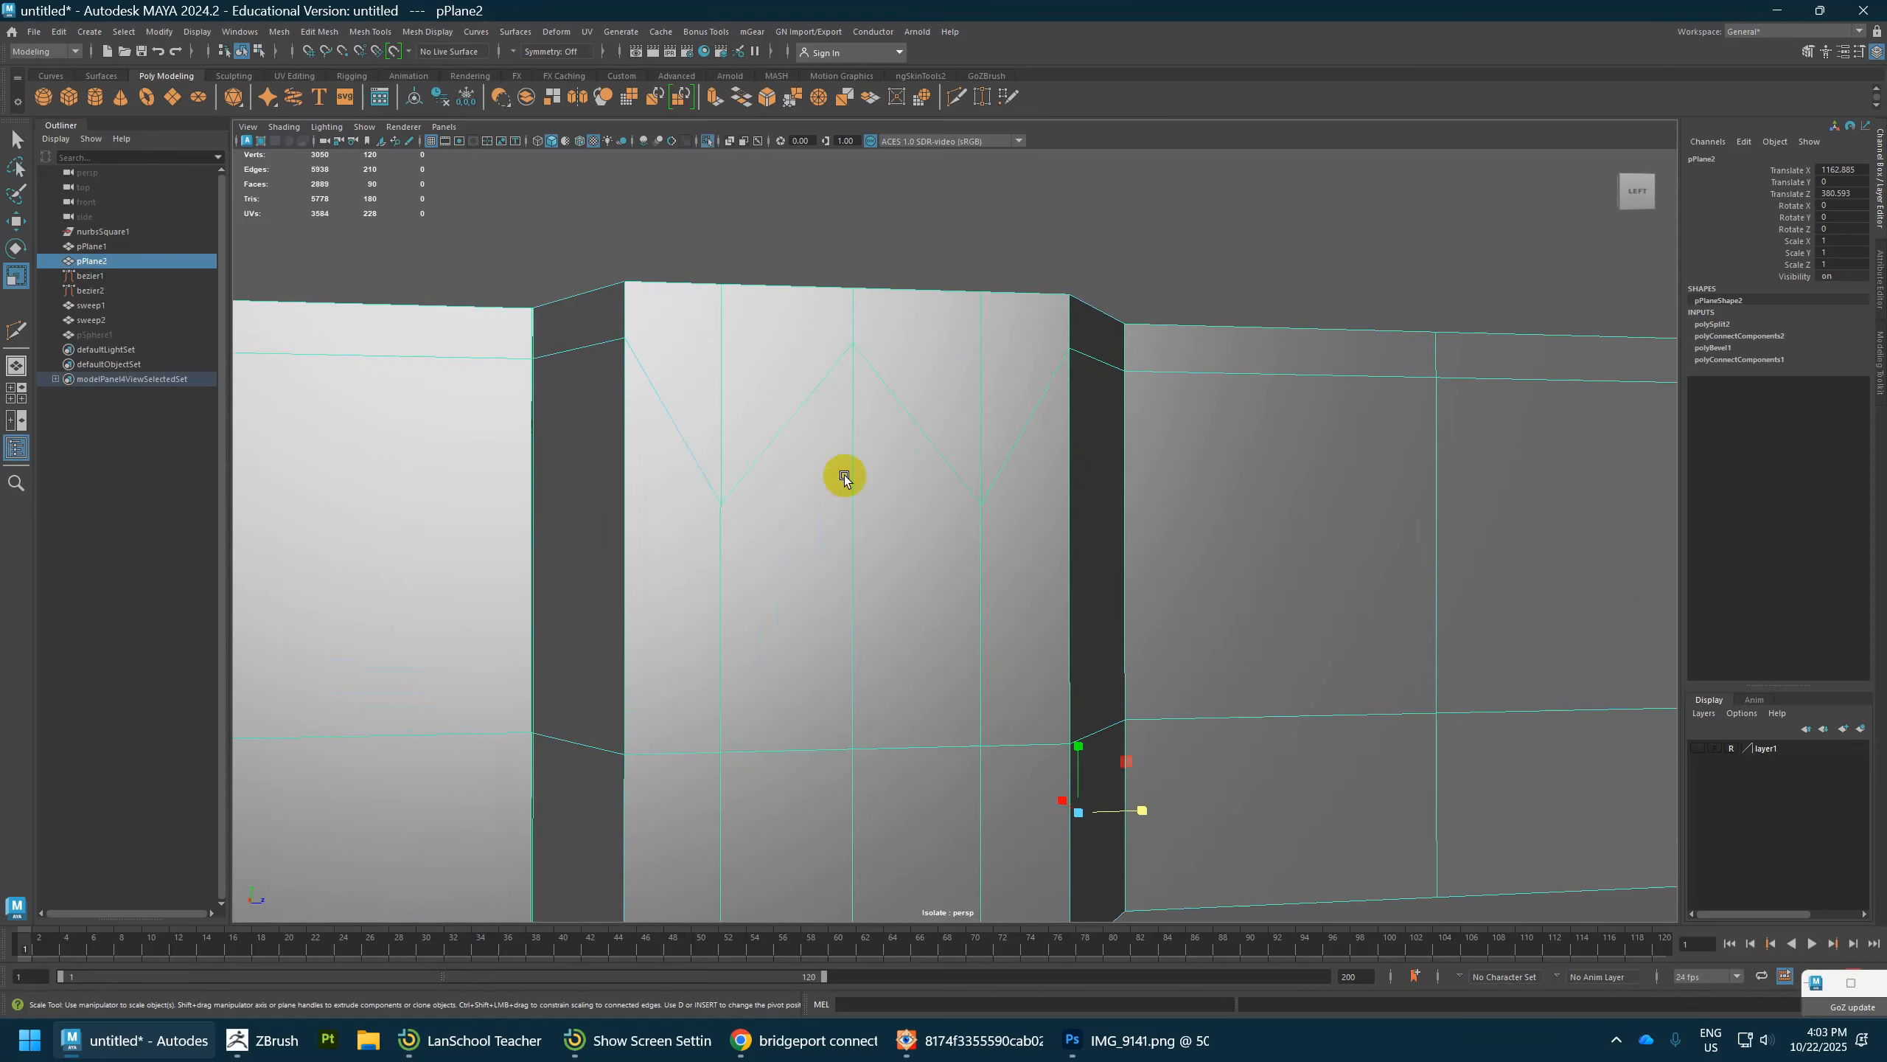
left_click_drag(844, 476, 817, 547, "alt")
Step: Try to chamfer the centre vertex at the peak of the window opening, and undo it
right_click_drag(831, 480, 760, 480)
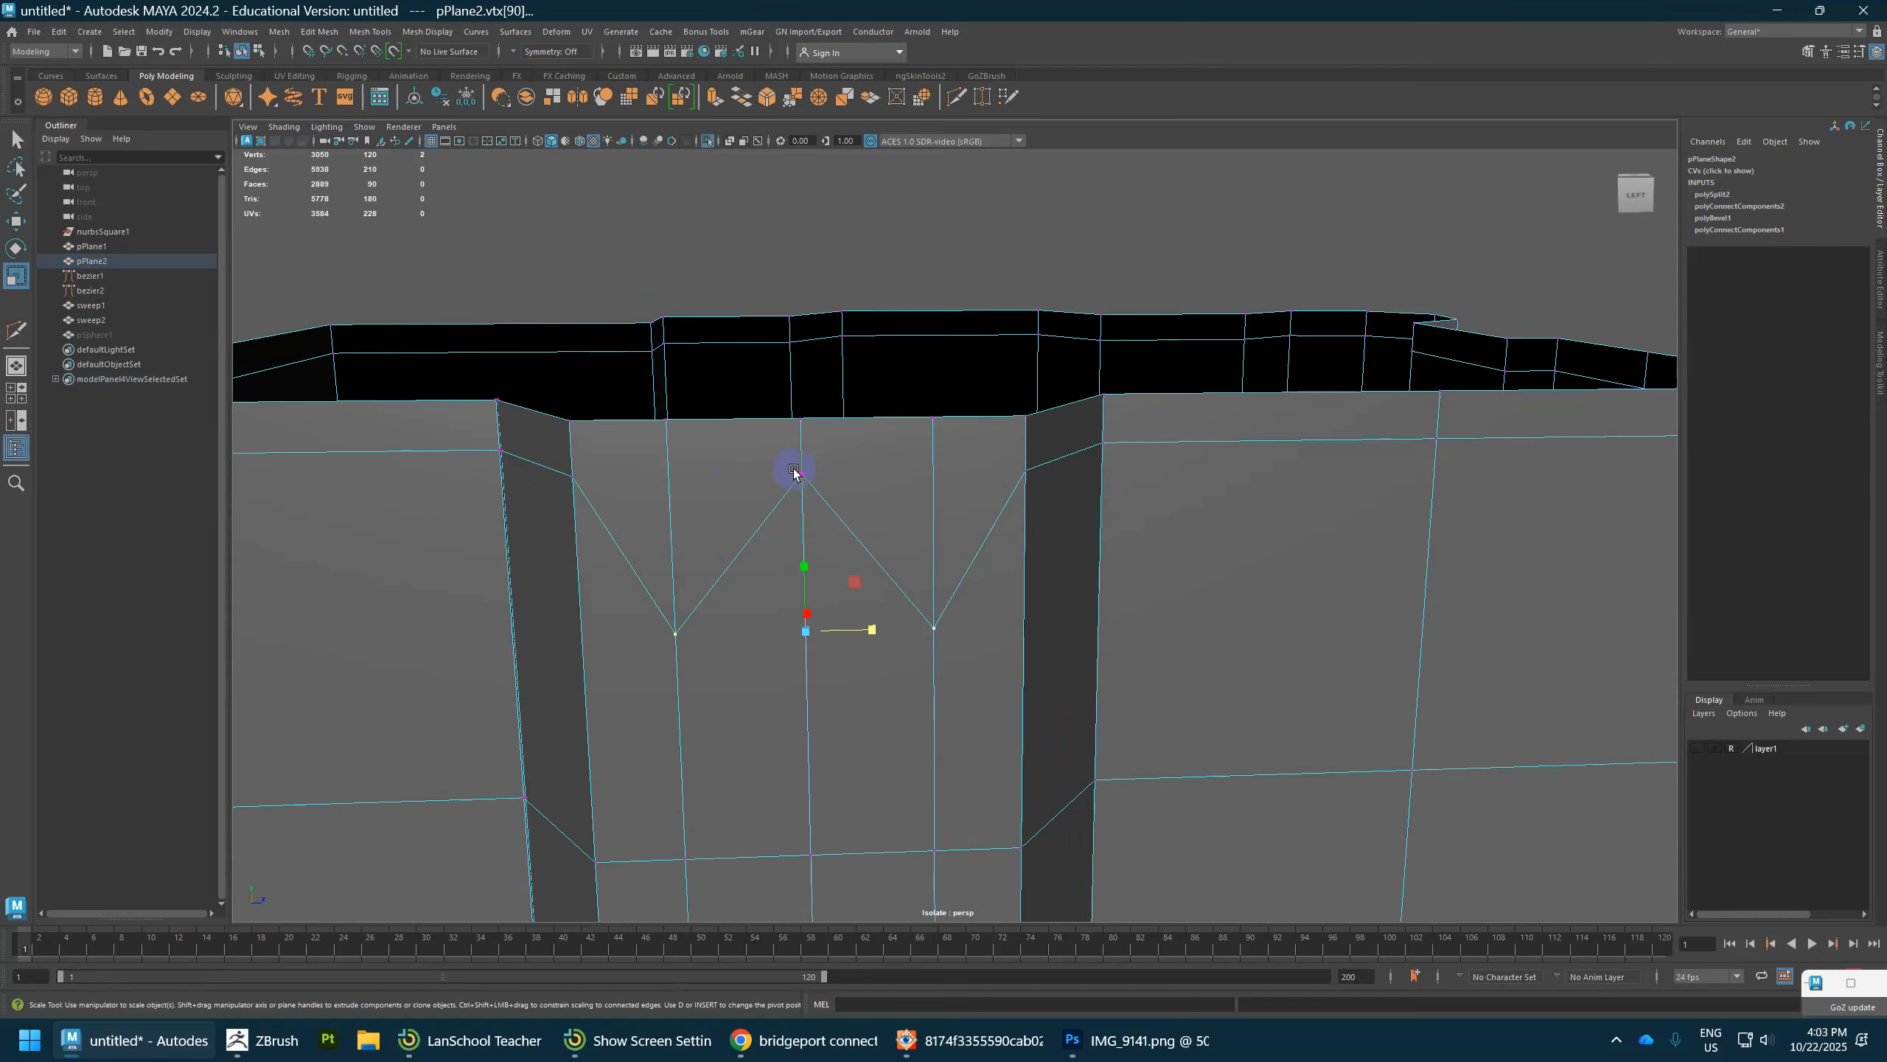
right_click(800, 479, "shift")
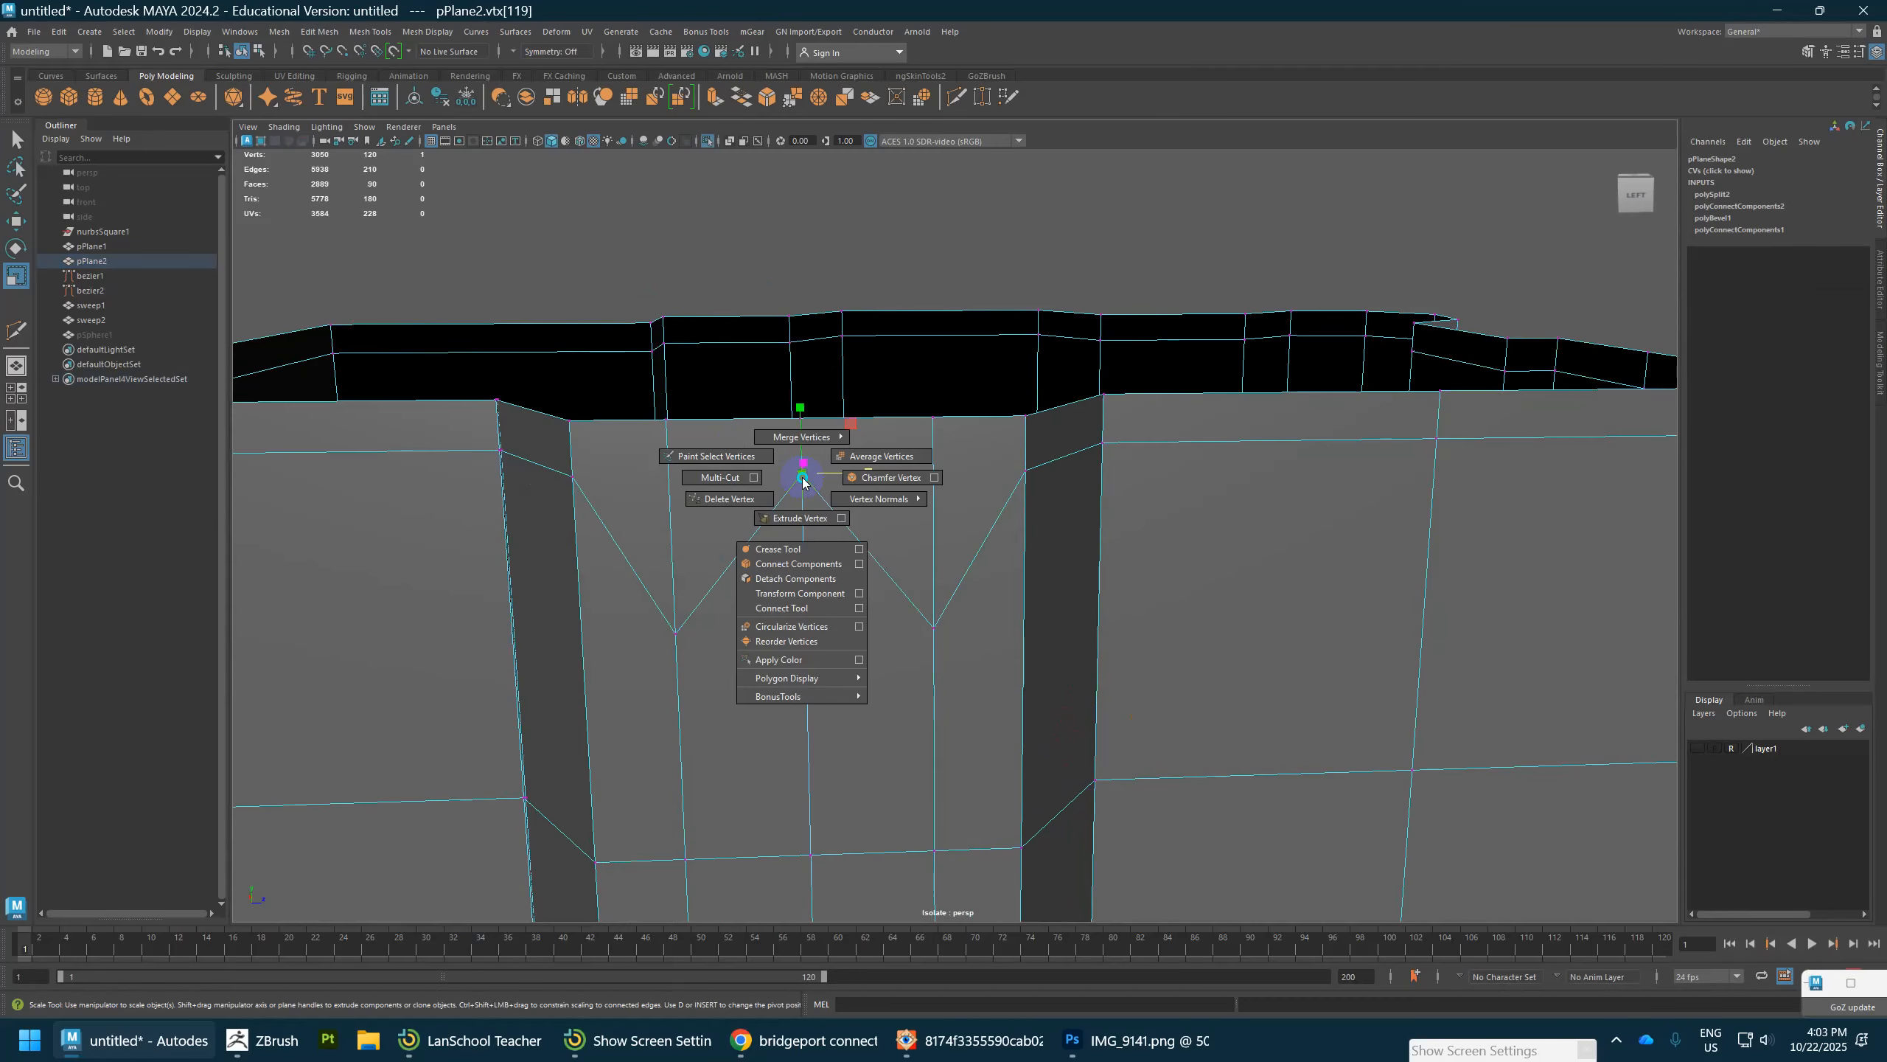
left_click(887, 477)
key("ctrl+z")
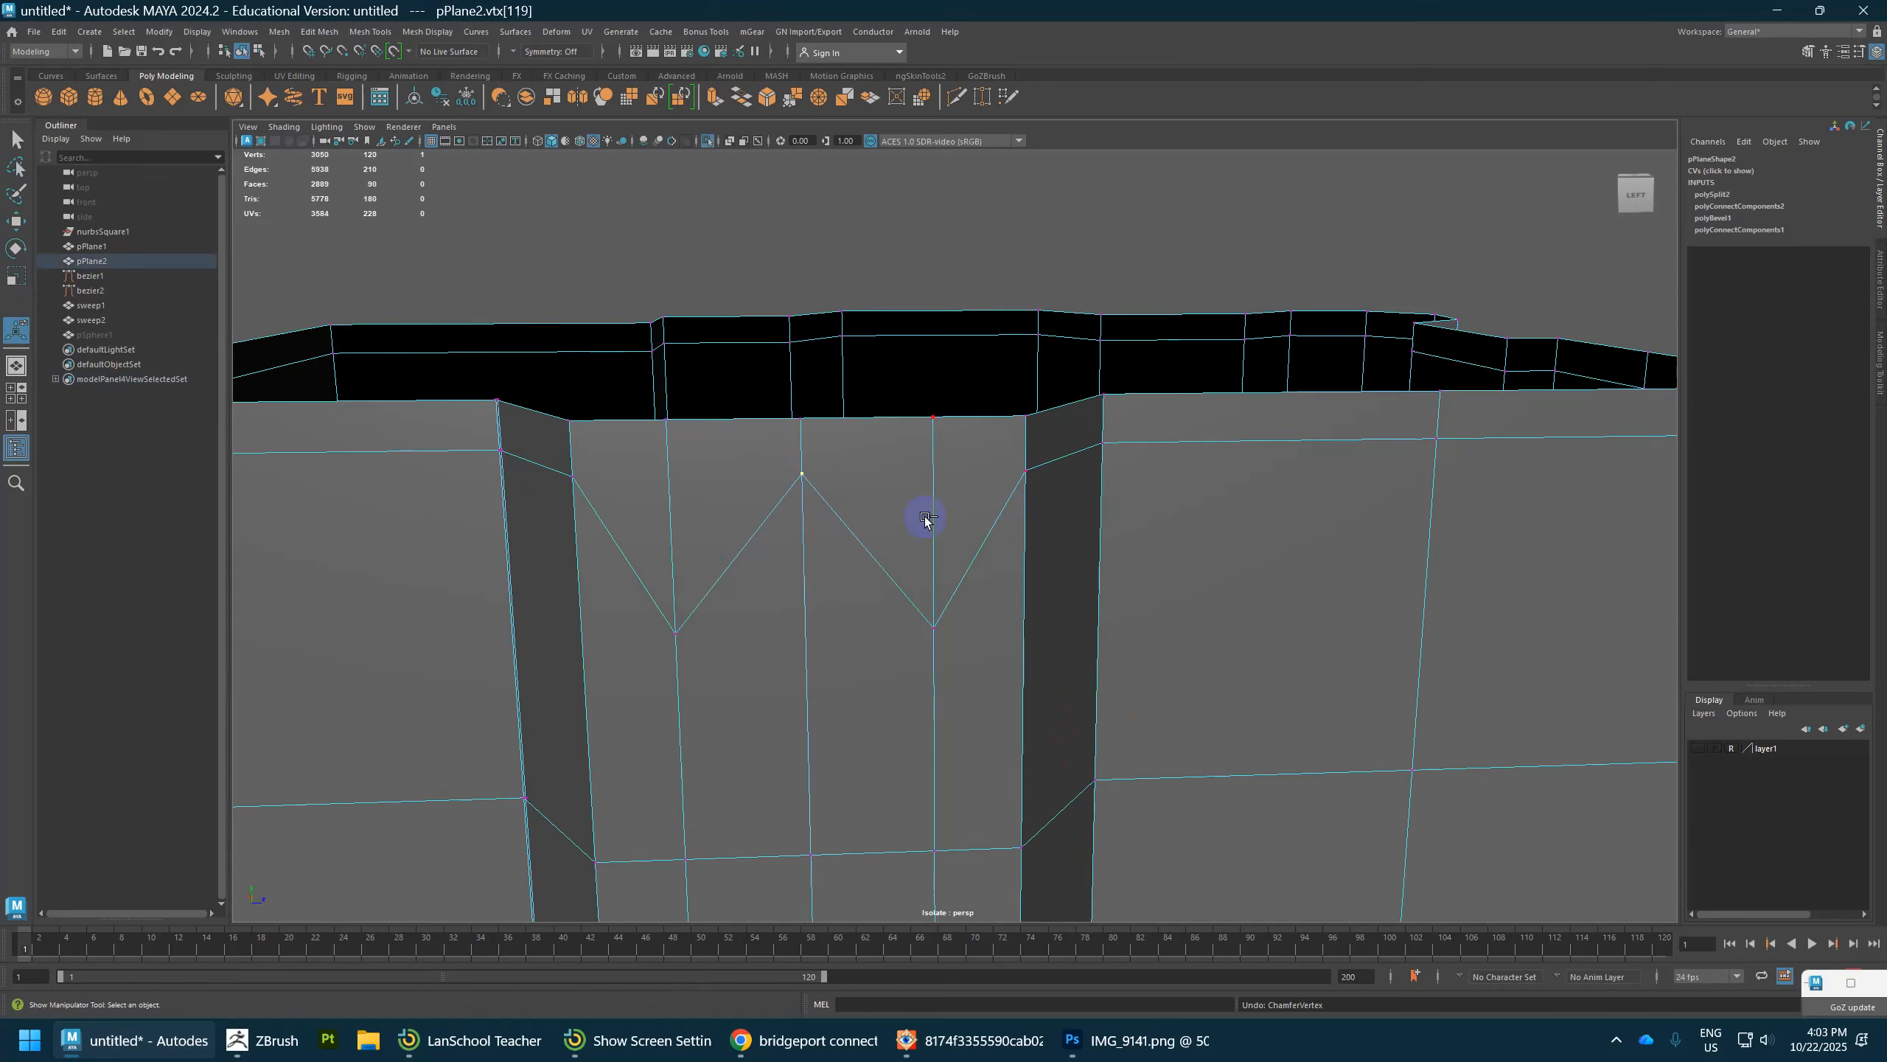
Step: Bevel the vertical centre edge inside the window area with a fraction of 1 and 7 segments to form a rounded top
right_click_drag(805, 529, 805, 479)
left_click(801, 611)
right_click(800, 609, "shift")
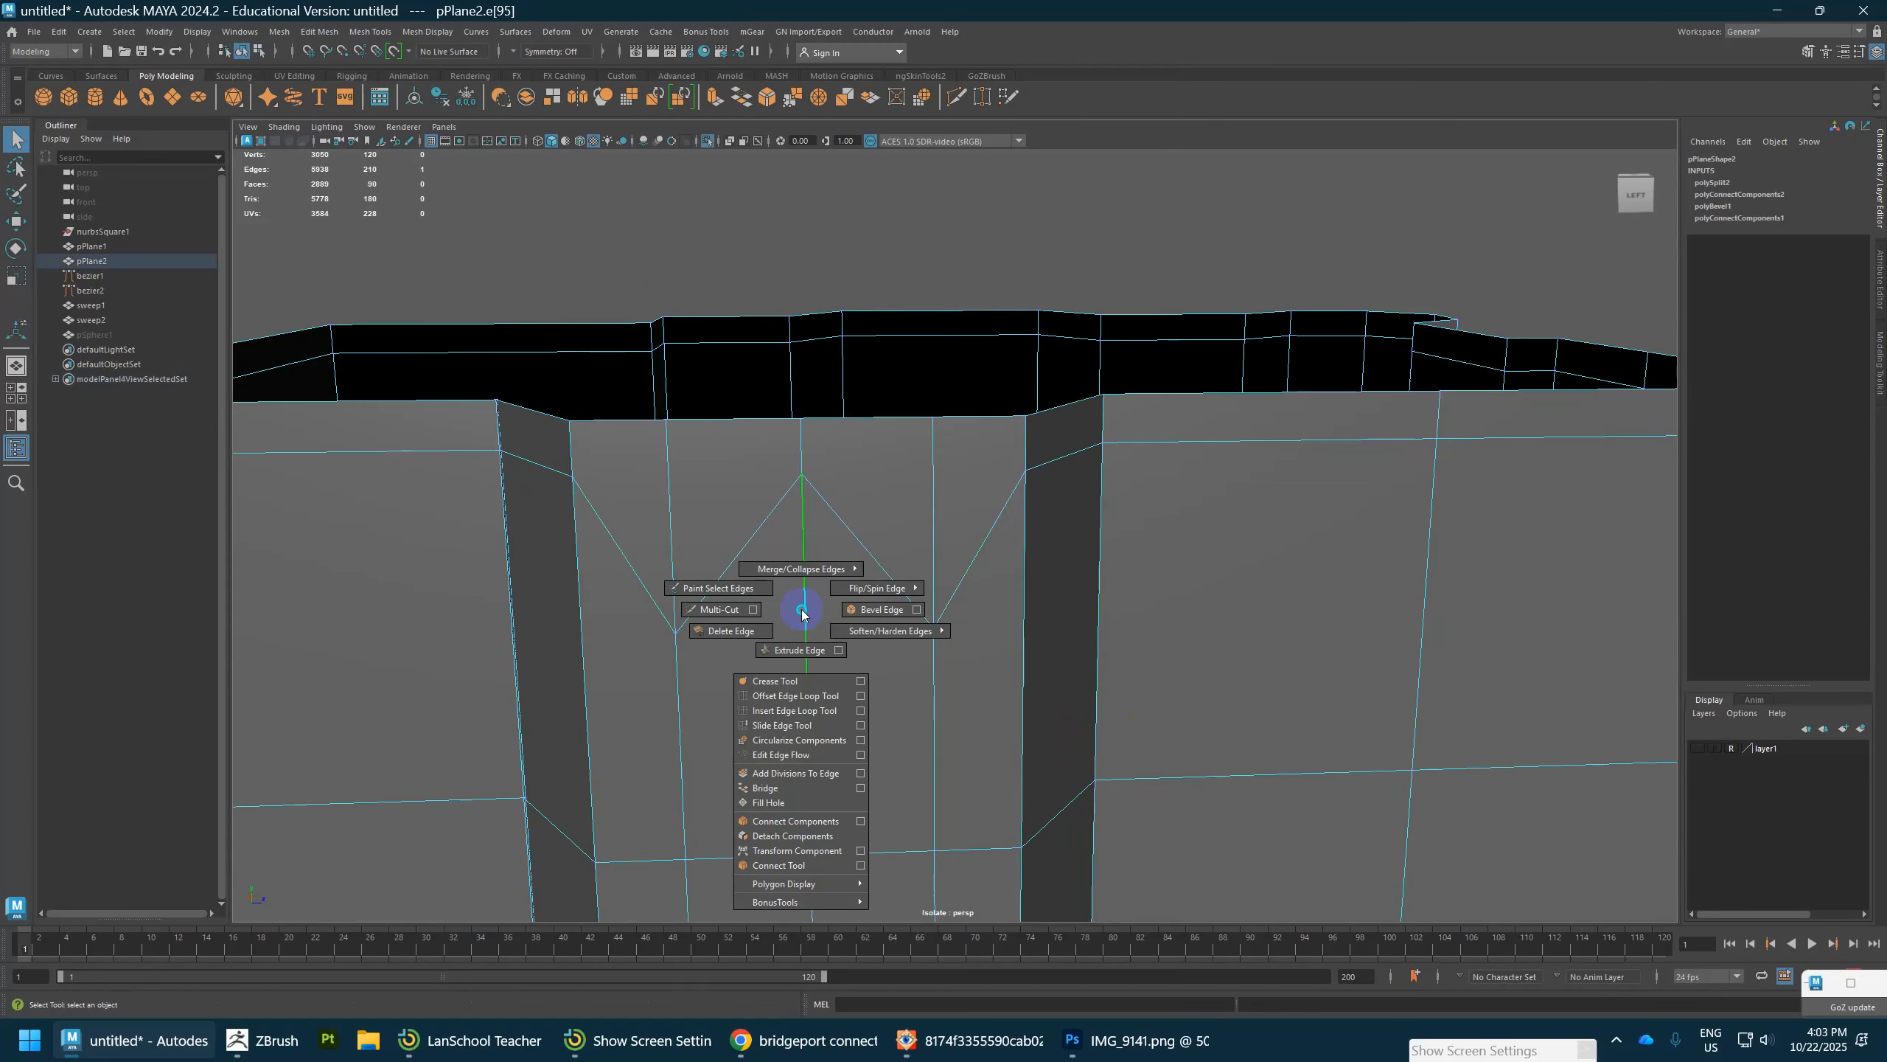
left_click(872, 609)
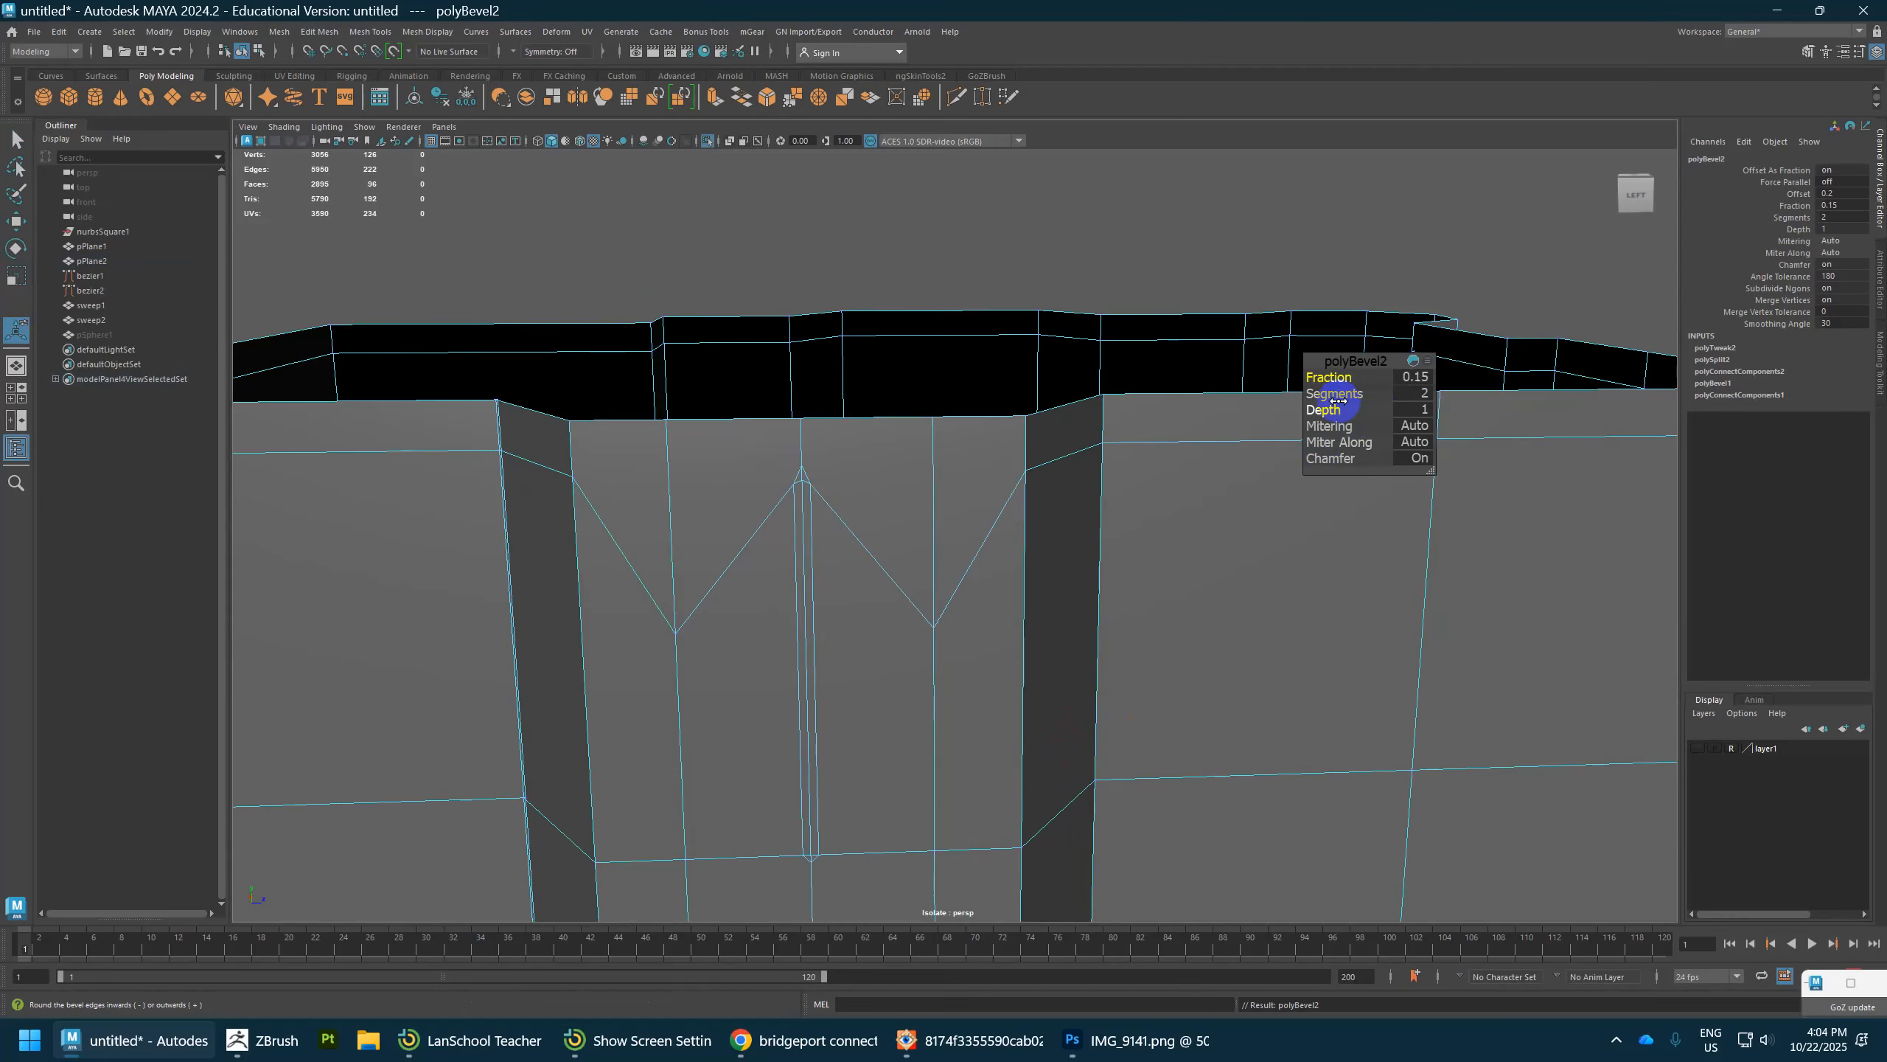
mouse_move(1335, 400)
left_mouse_down()
mouse_move(1382, 397)
mouse_move(1330, 399)
mouse_move(1354, 377)
left_mouse_up()
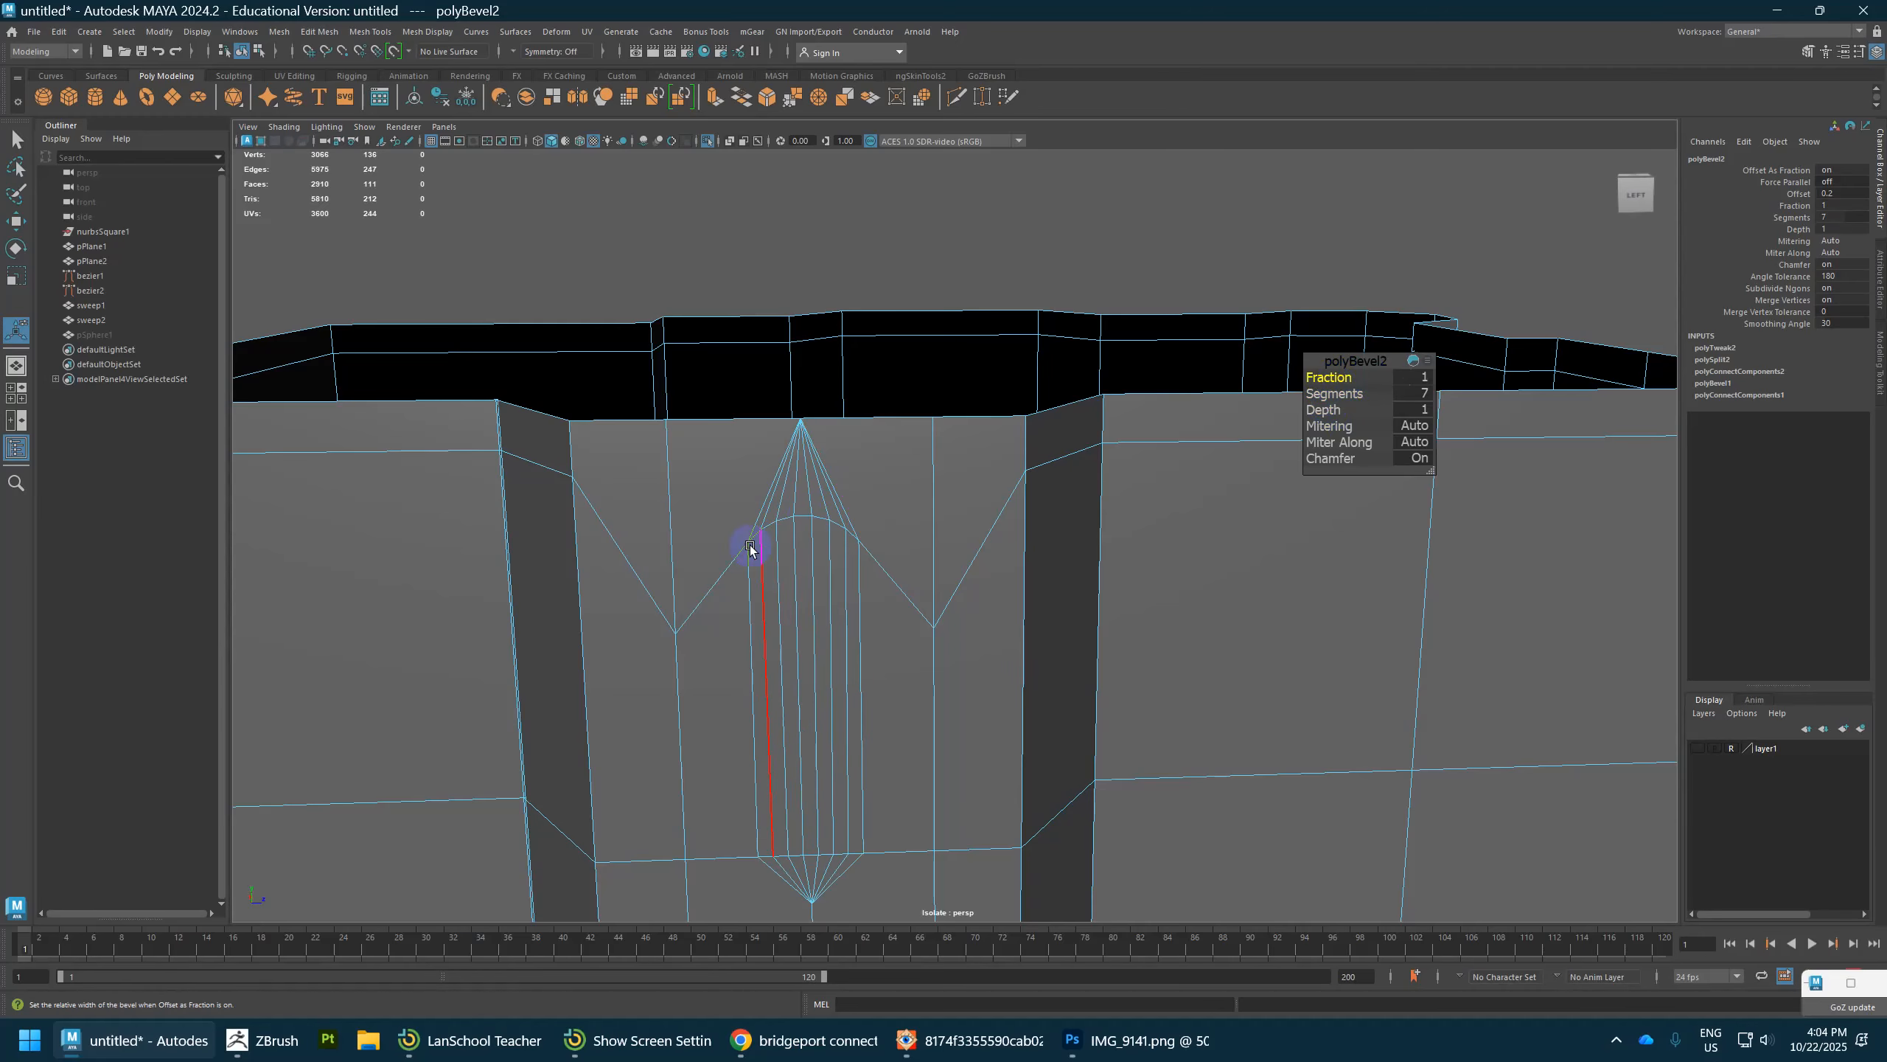
Step: Merge the lower bevel vertices to the centre point on the horizontal edge below the window, and delete the leftover vertex beneath it
middle_click_drag(851, 648, 836, 505, "alt+shift")
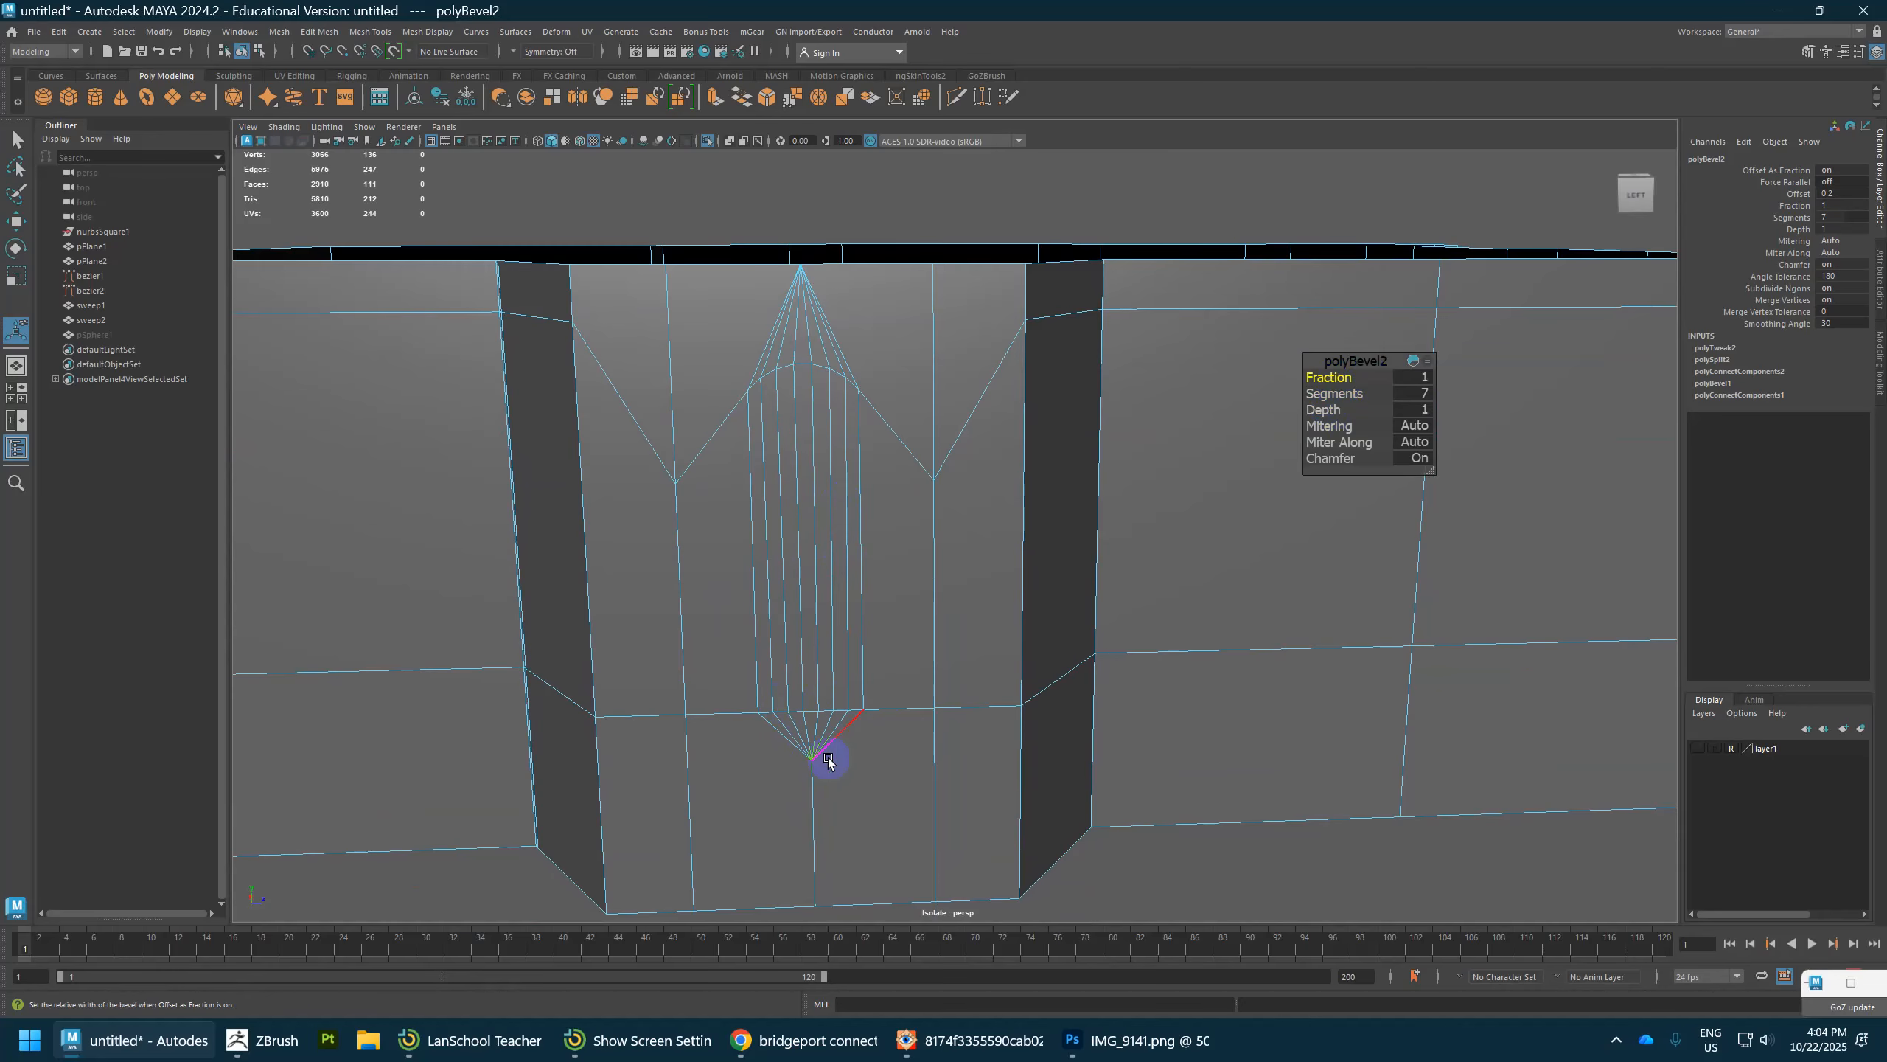
left_click(764, 711)
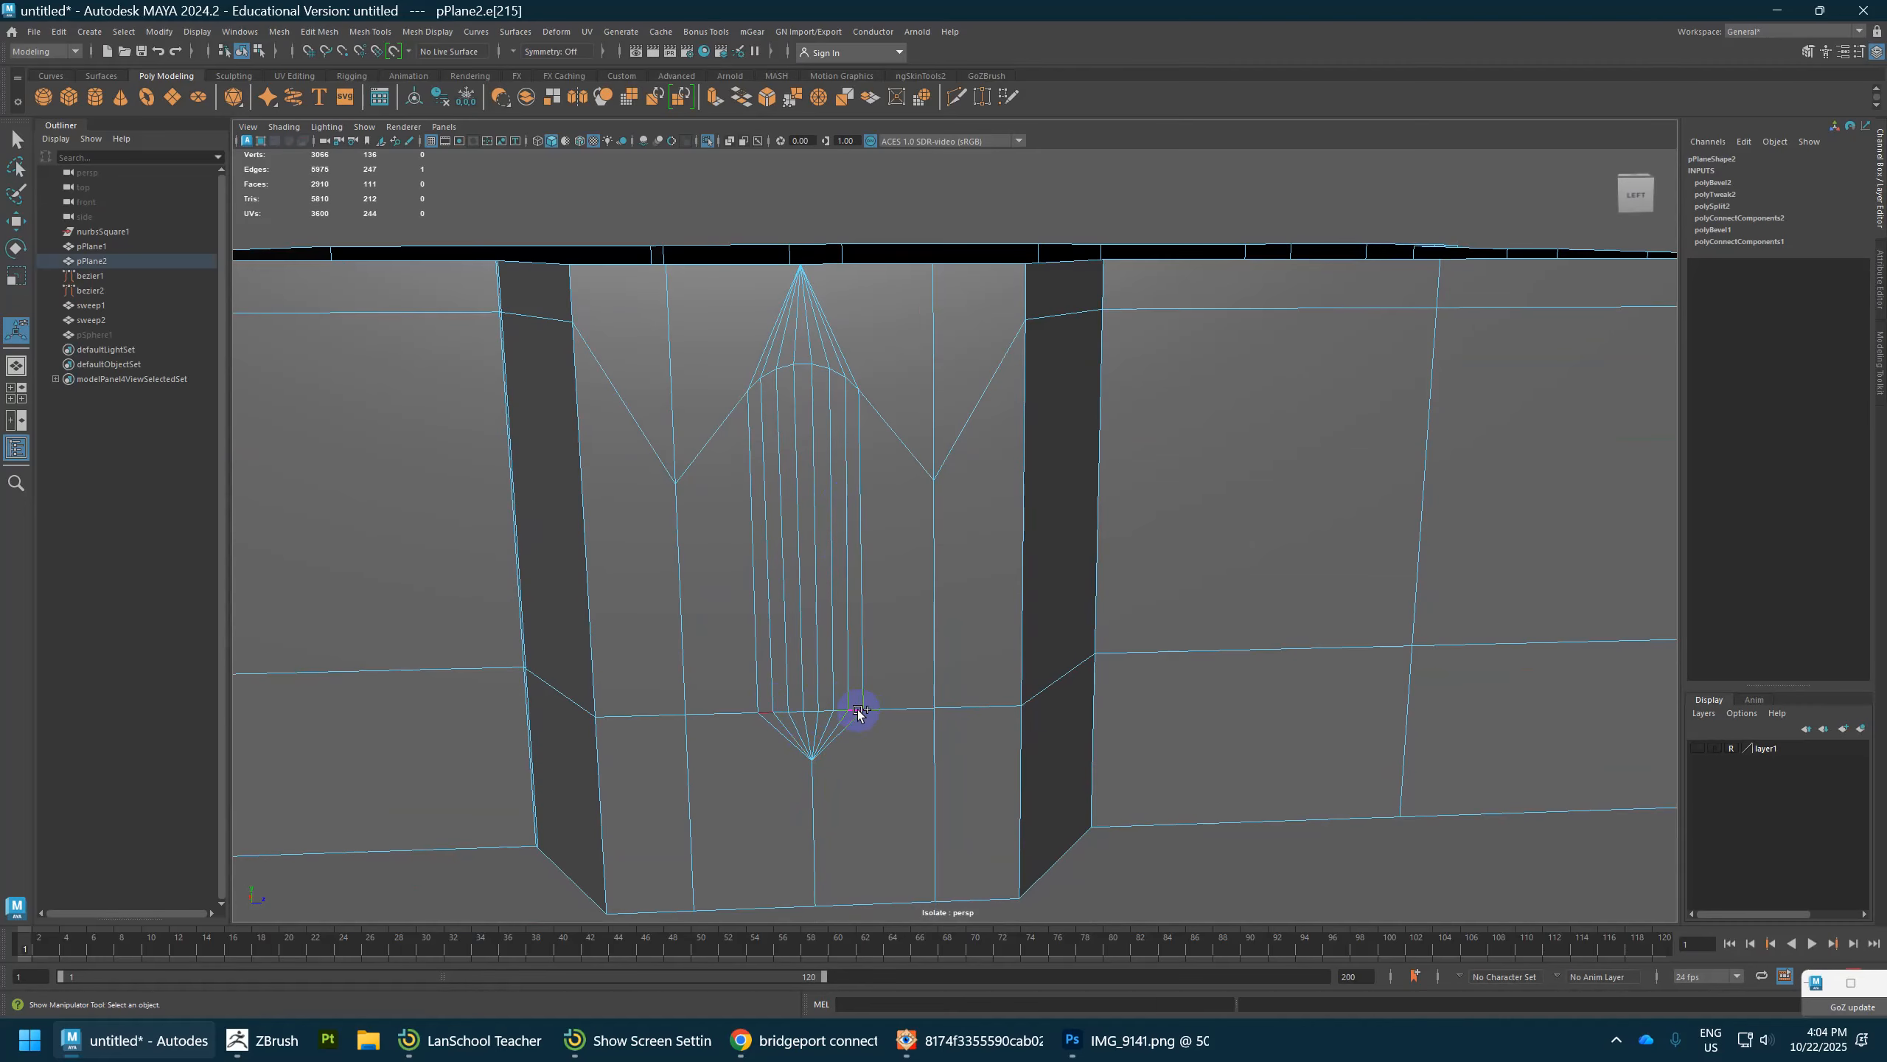
right_click_drag(855, 710, 844, 589, "shift")
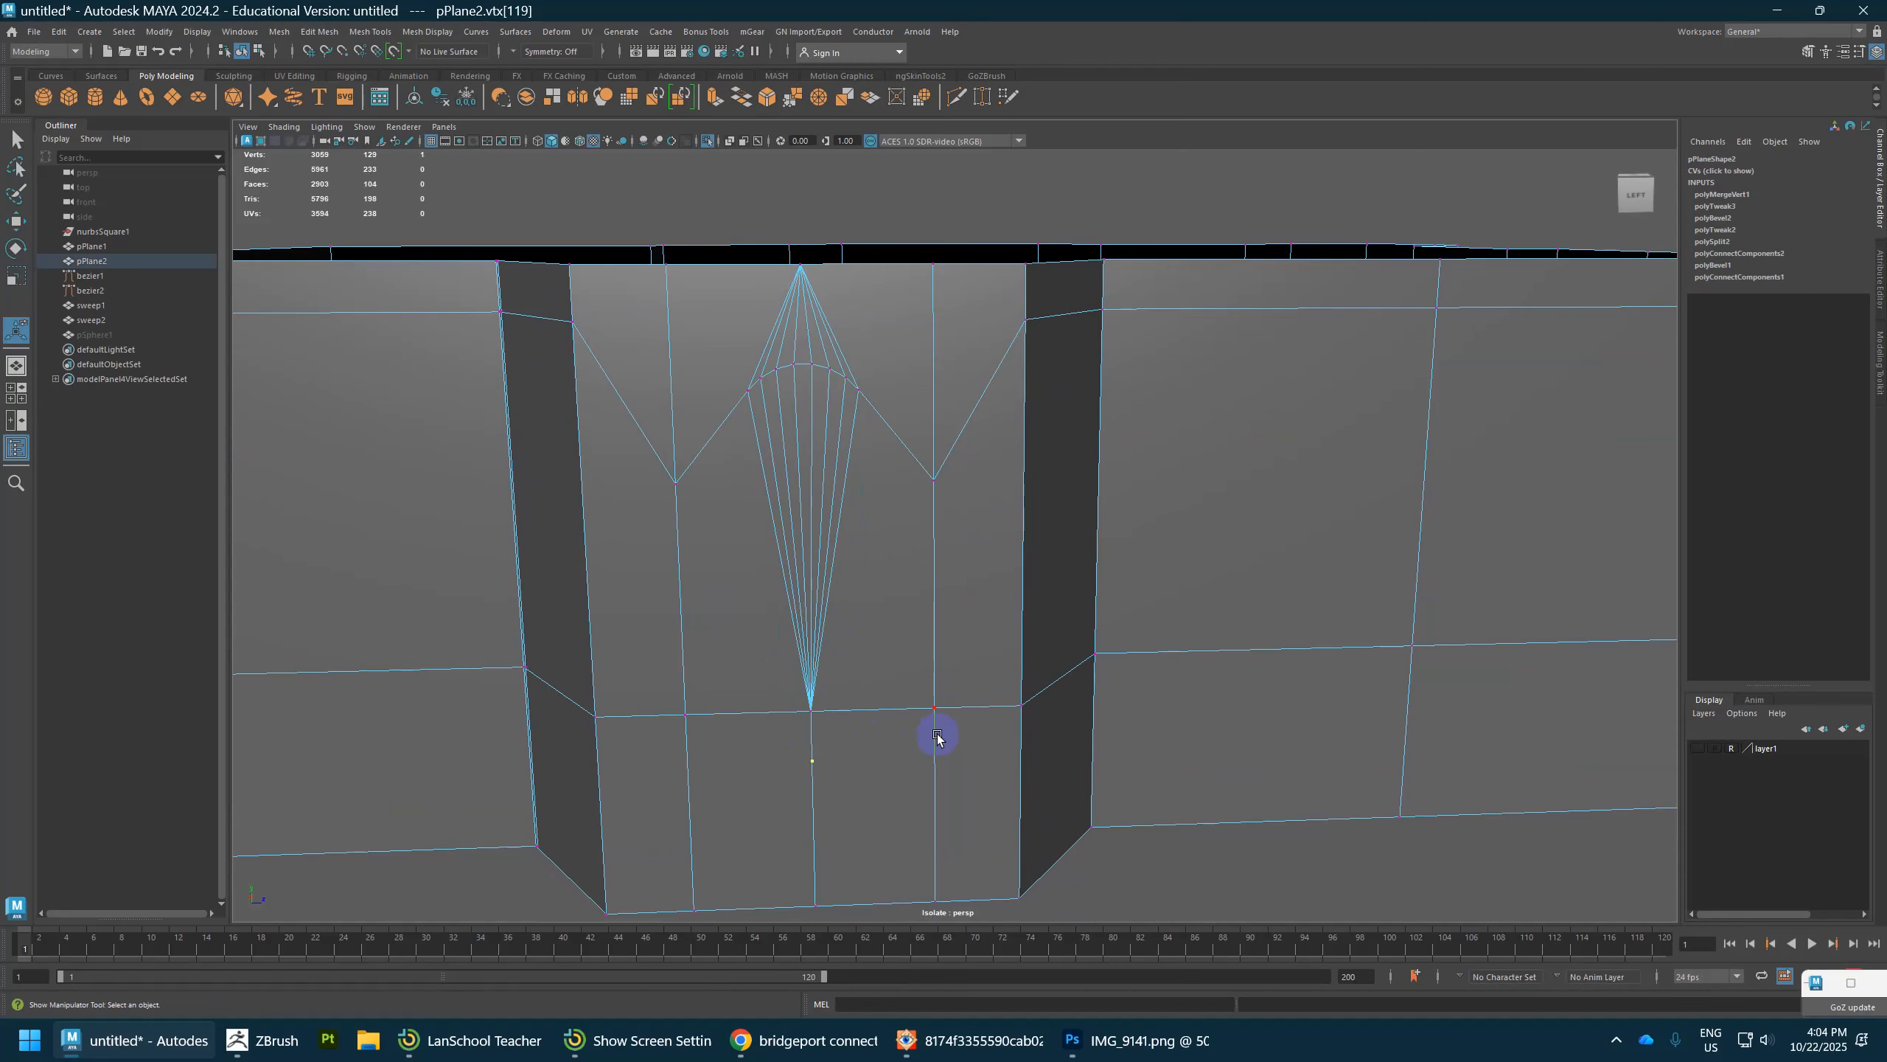
key("Delete")
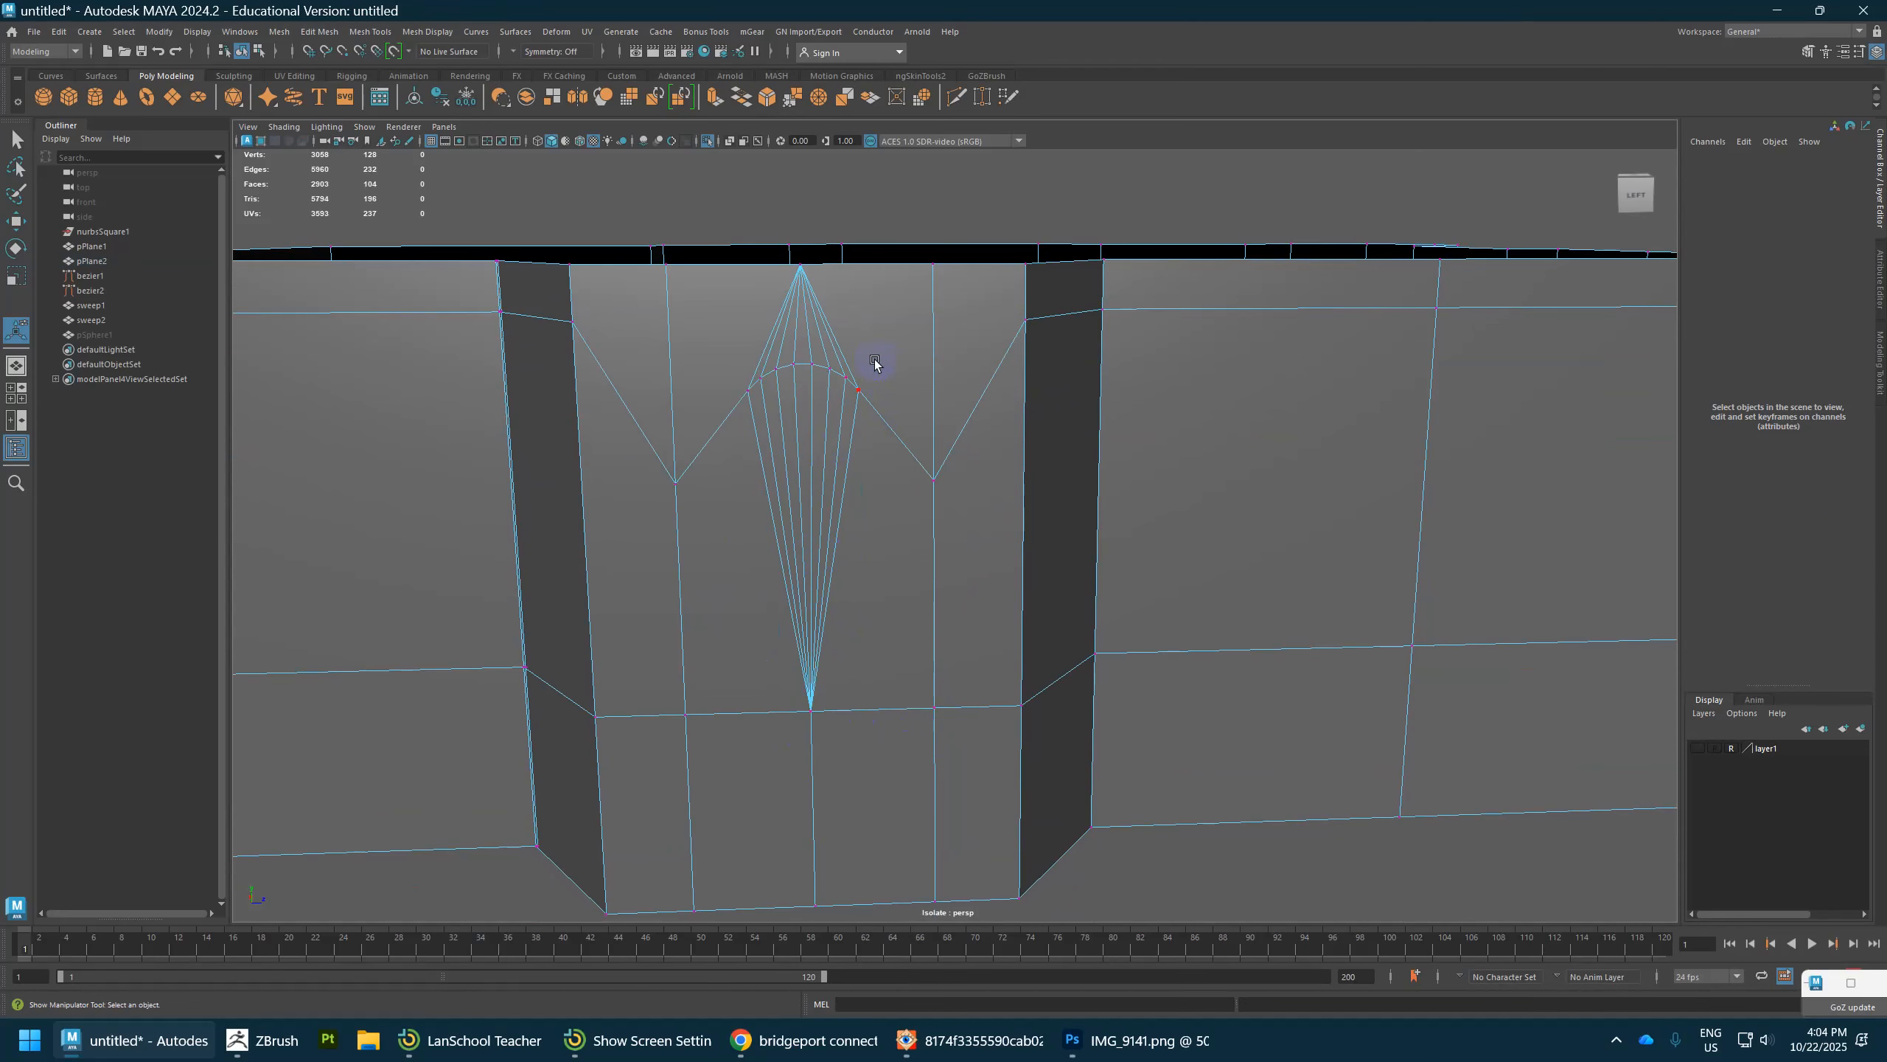
Step: Select the curved row of arch vertices on the wall panel and scale it wider sideways
left_click_drag(874, 363, 736, 642, "alt")
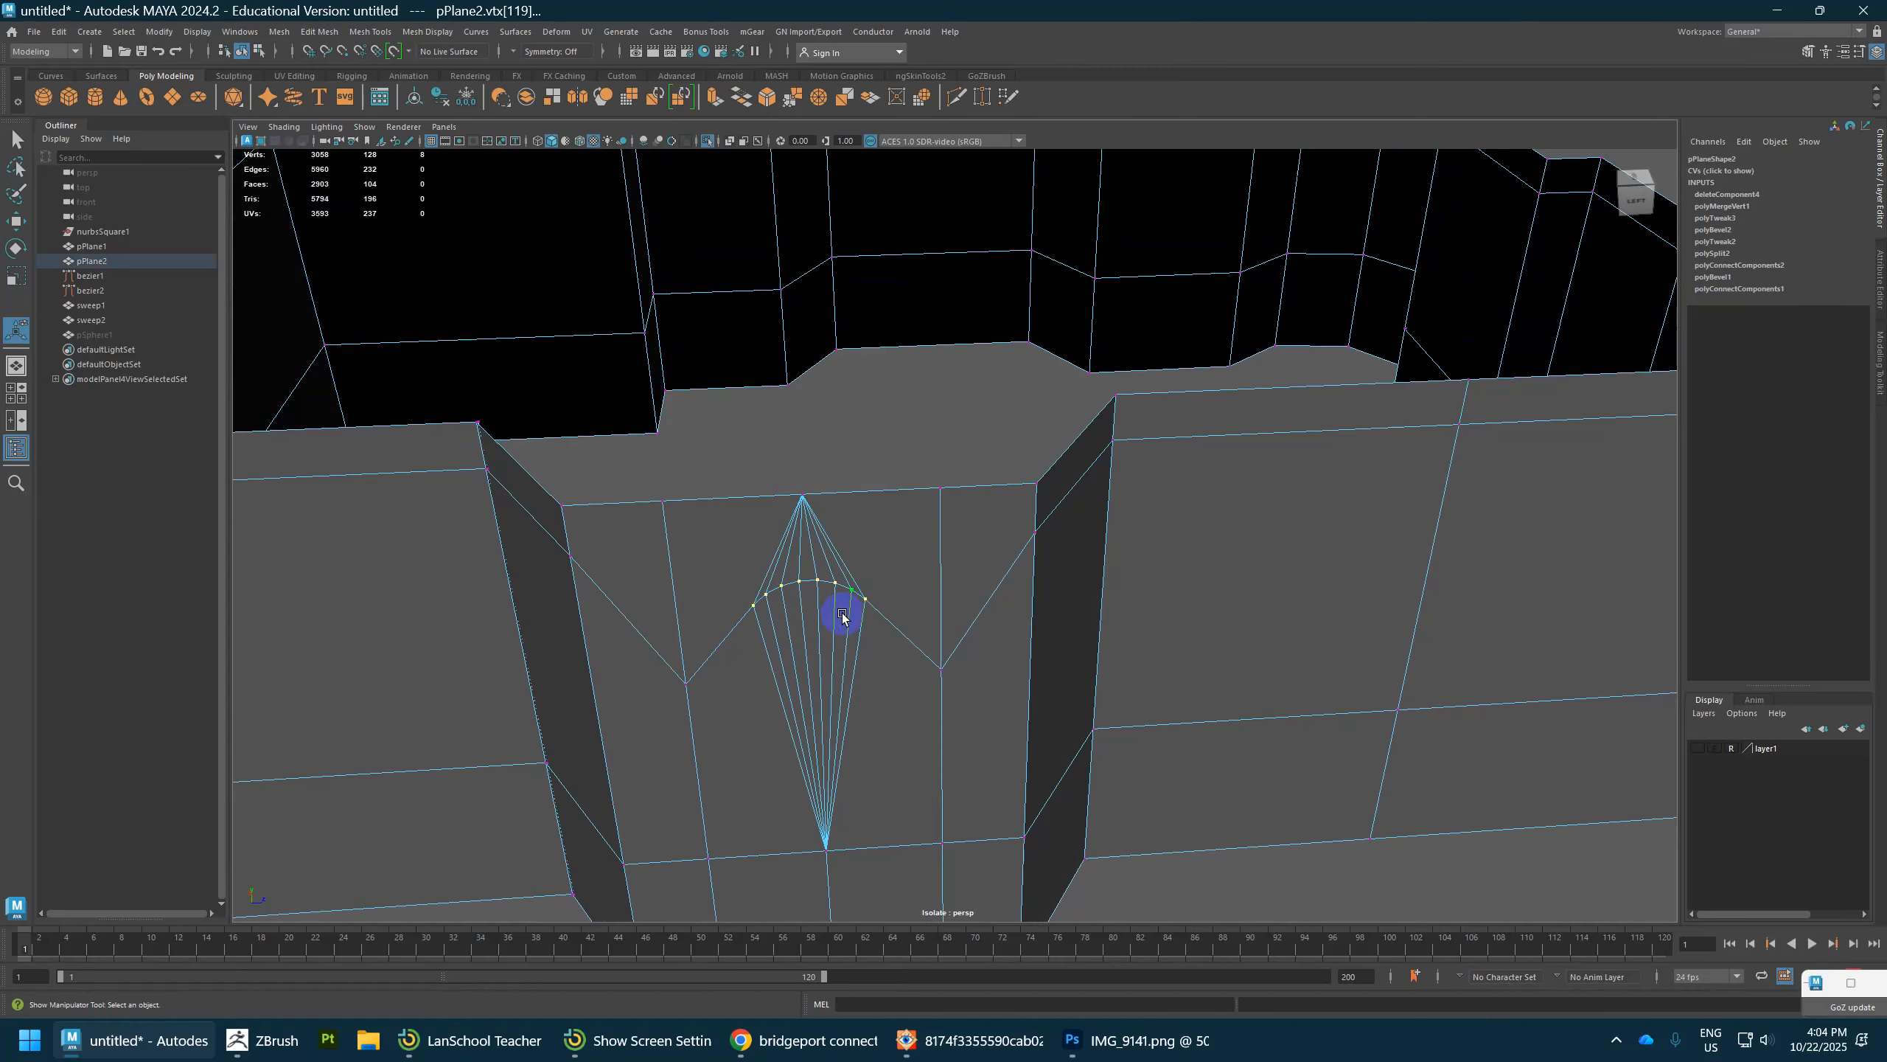
key("r")
left_click_drag(851, 591, 928, 588)
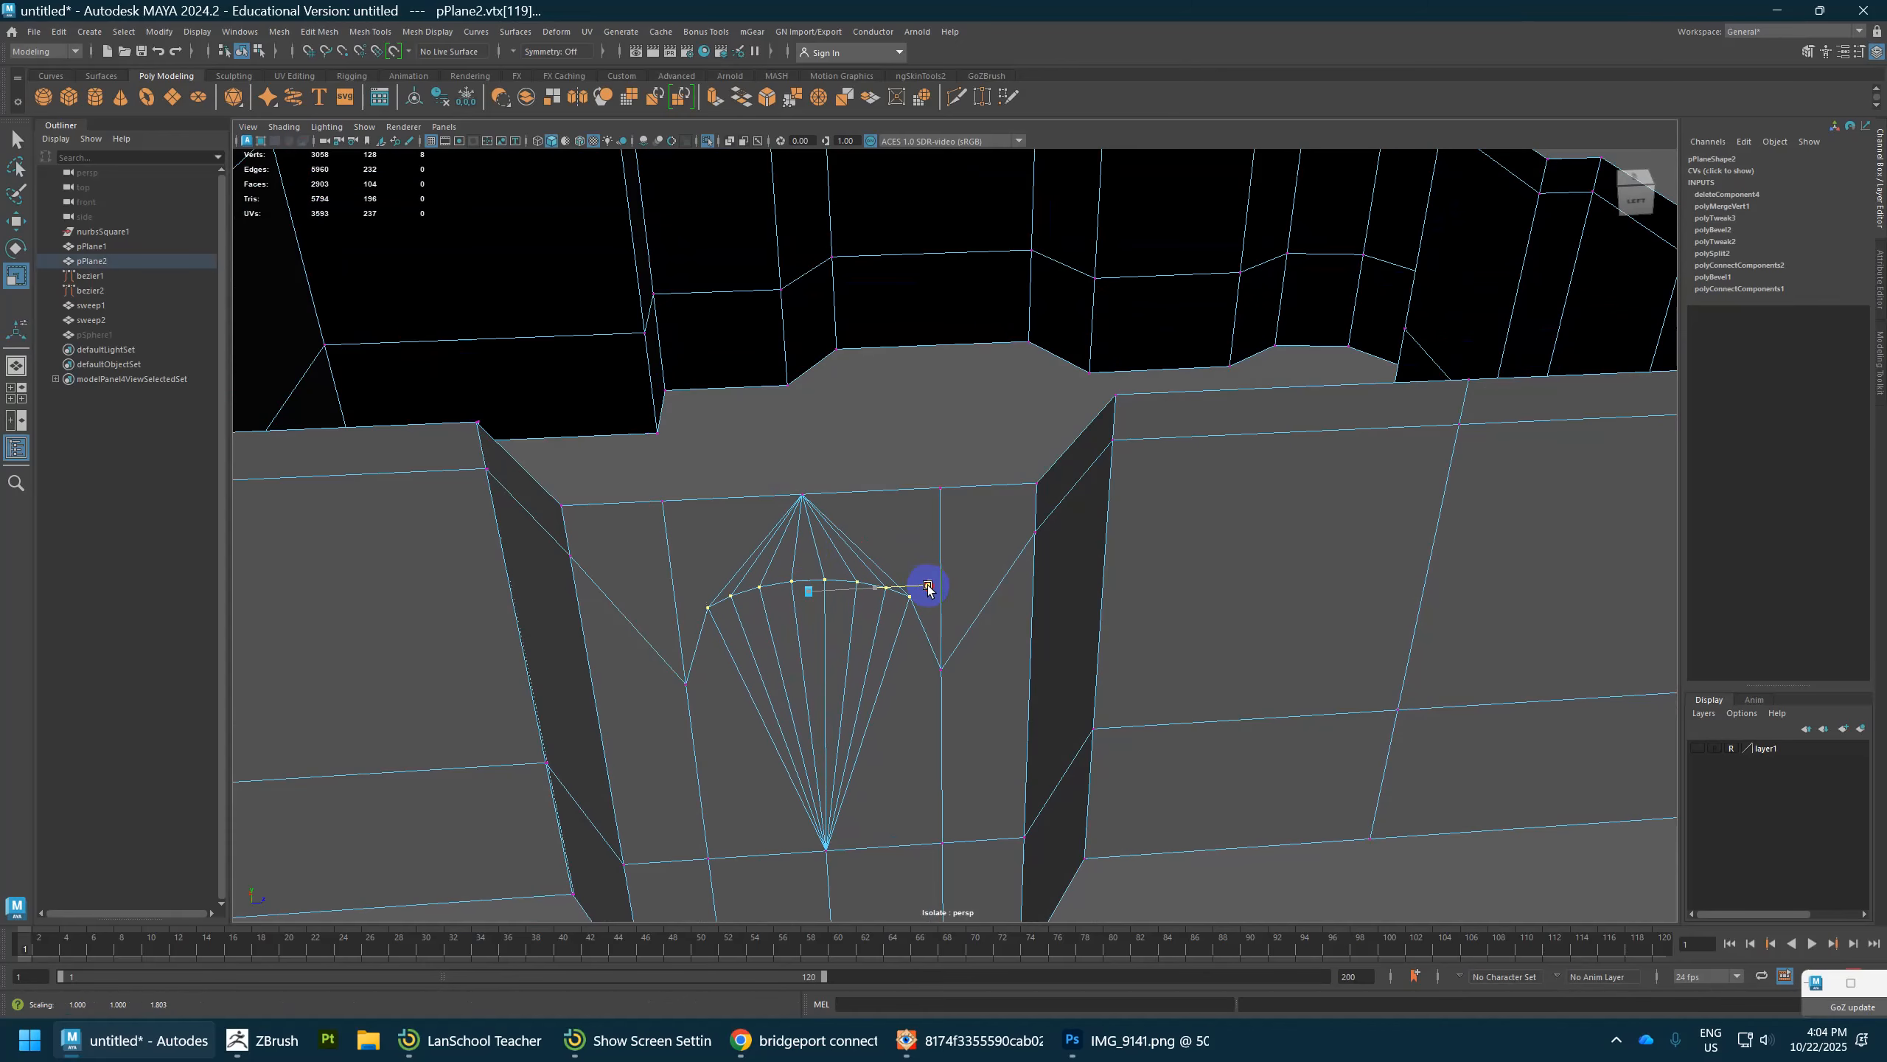
left_click_drag(805, 541, 994, 381, "alt")
key("w")
scroll(913, 403, "up", 3)
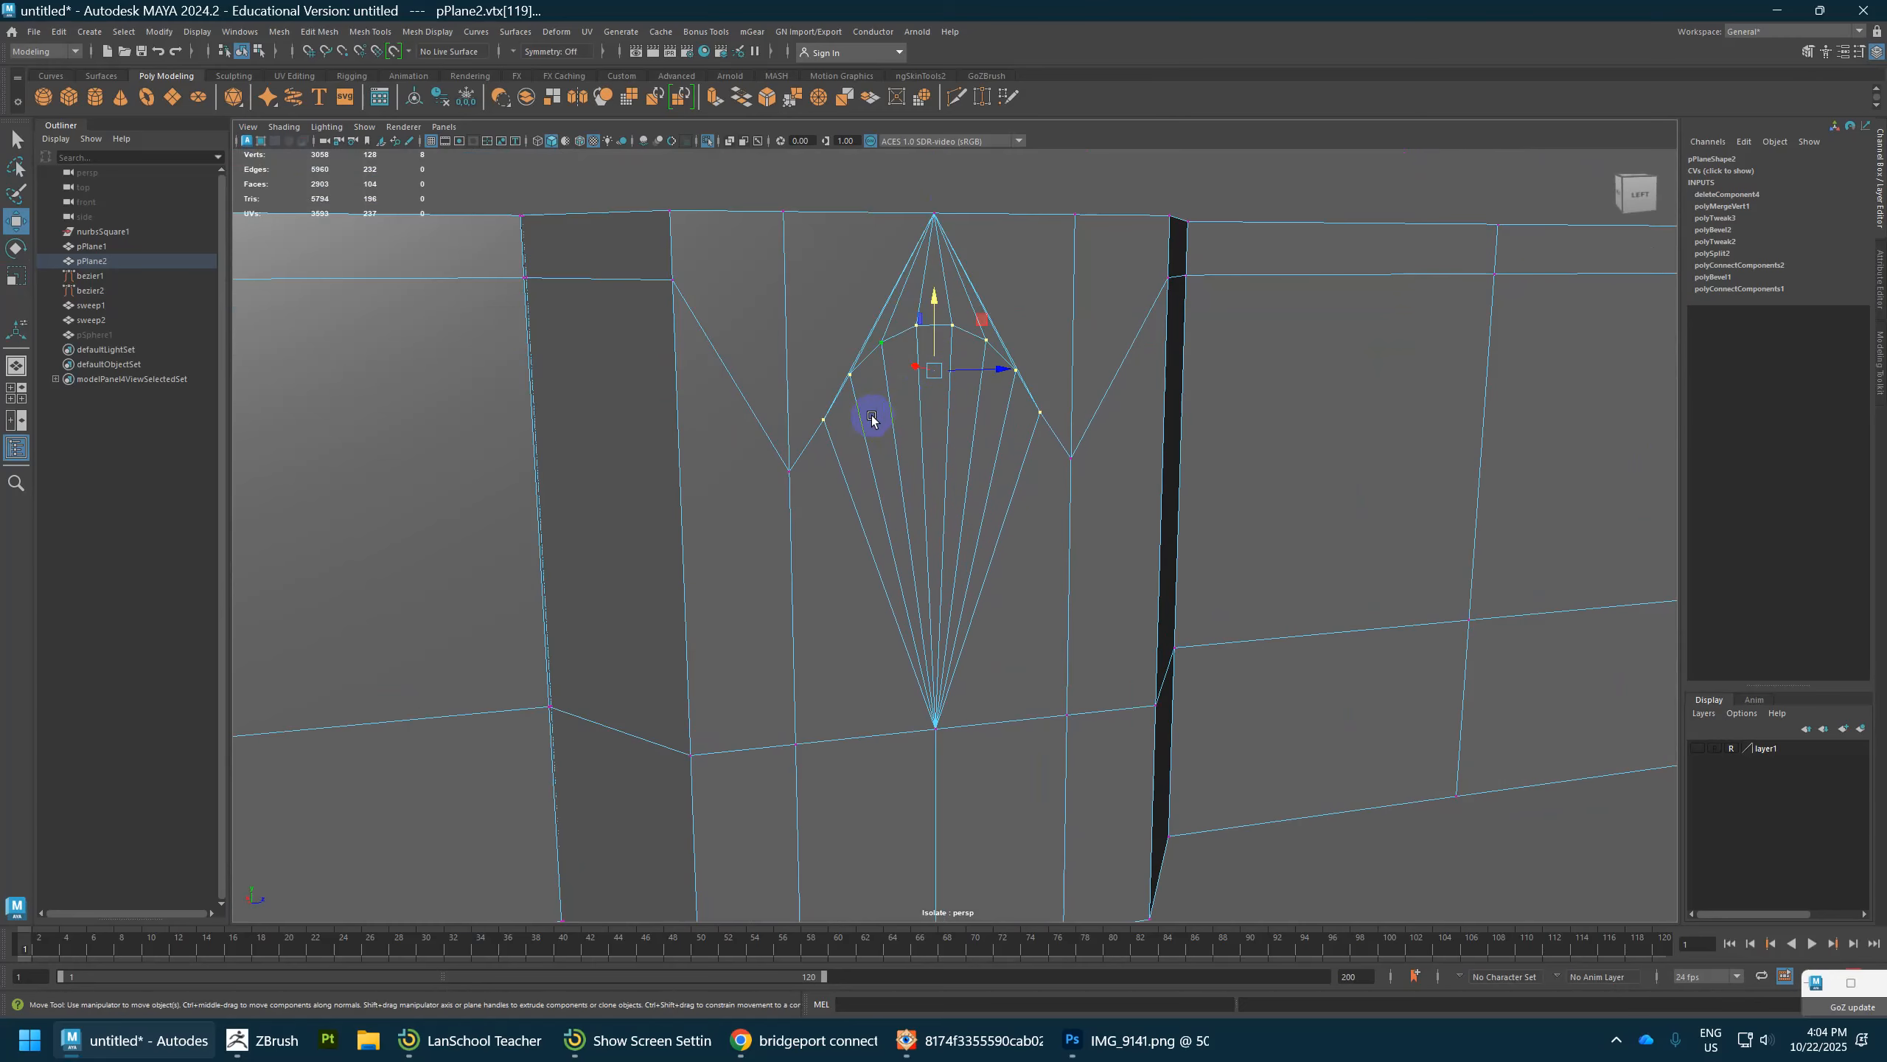
Step: End the wall's isolation and adjust the arch vertices vertically to follow the window frame's curved top
key("r")
key("ctrl+1")
key("w")
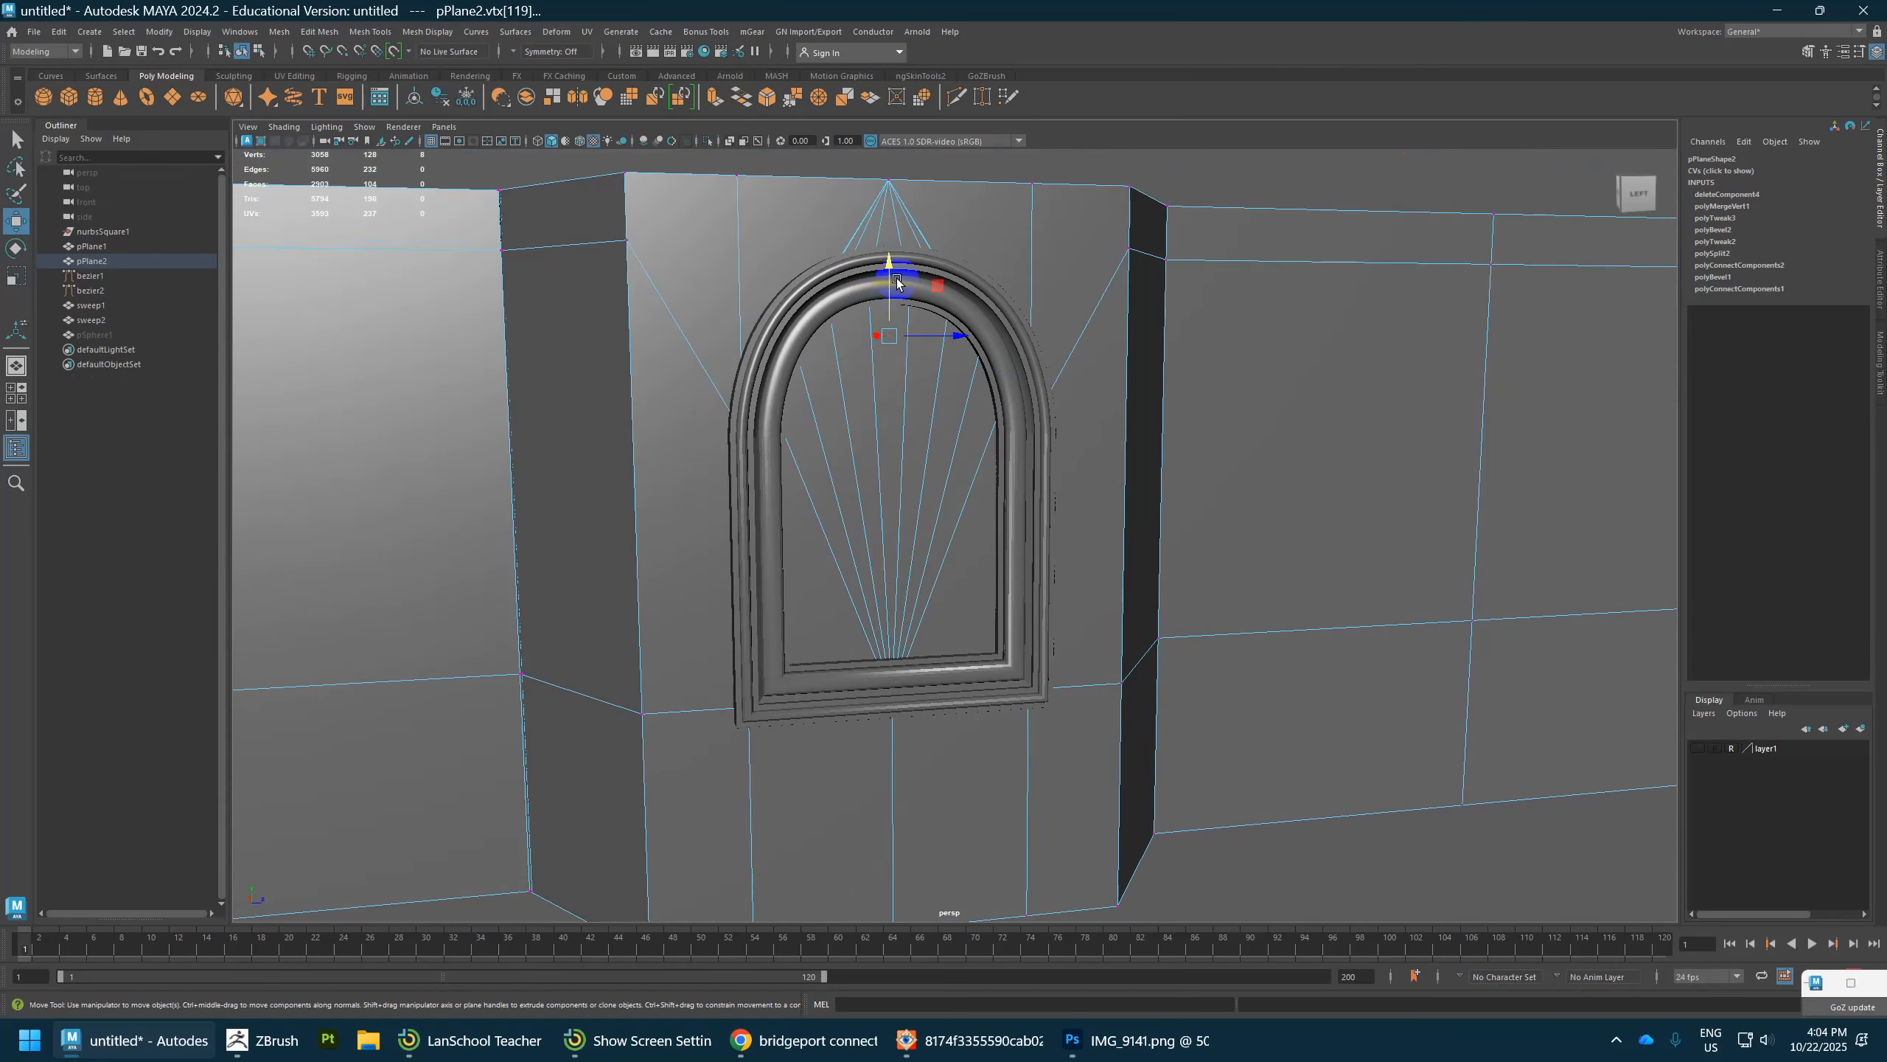
left_click_drag(889, 277, 1139, 564)
Step: Extrude the fan-shaped faces inside the window frame into the wall to form a recess, and return the wall to object mode
right_click_drag(1139, 565, 1130, 595)
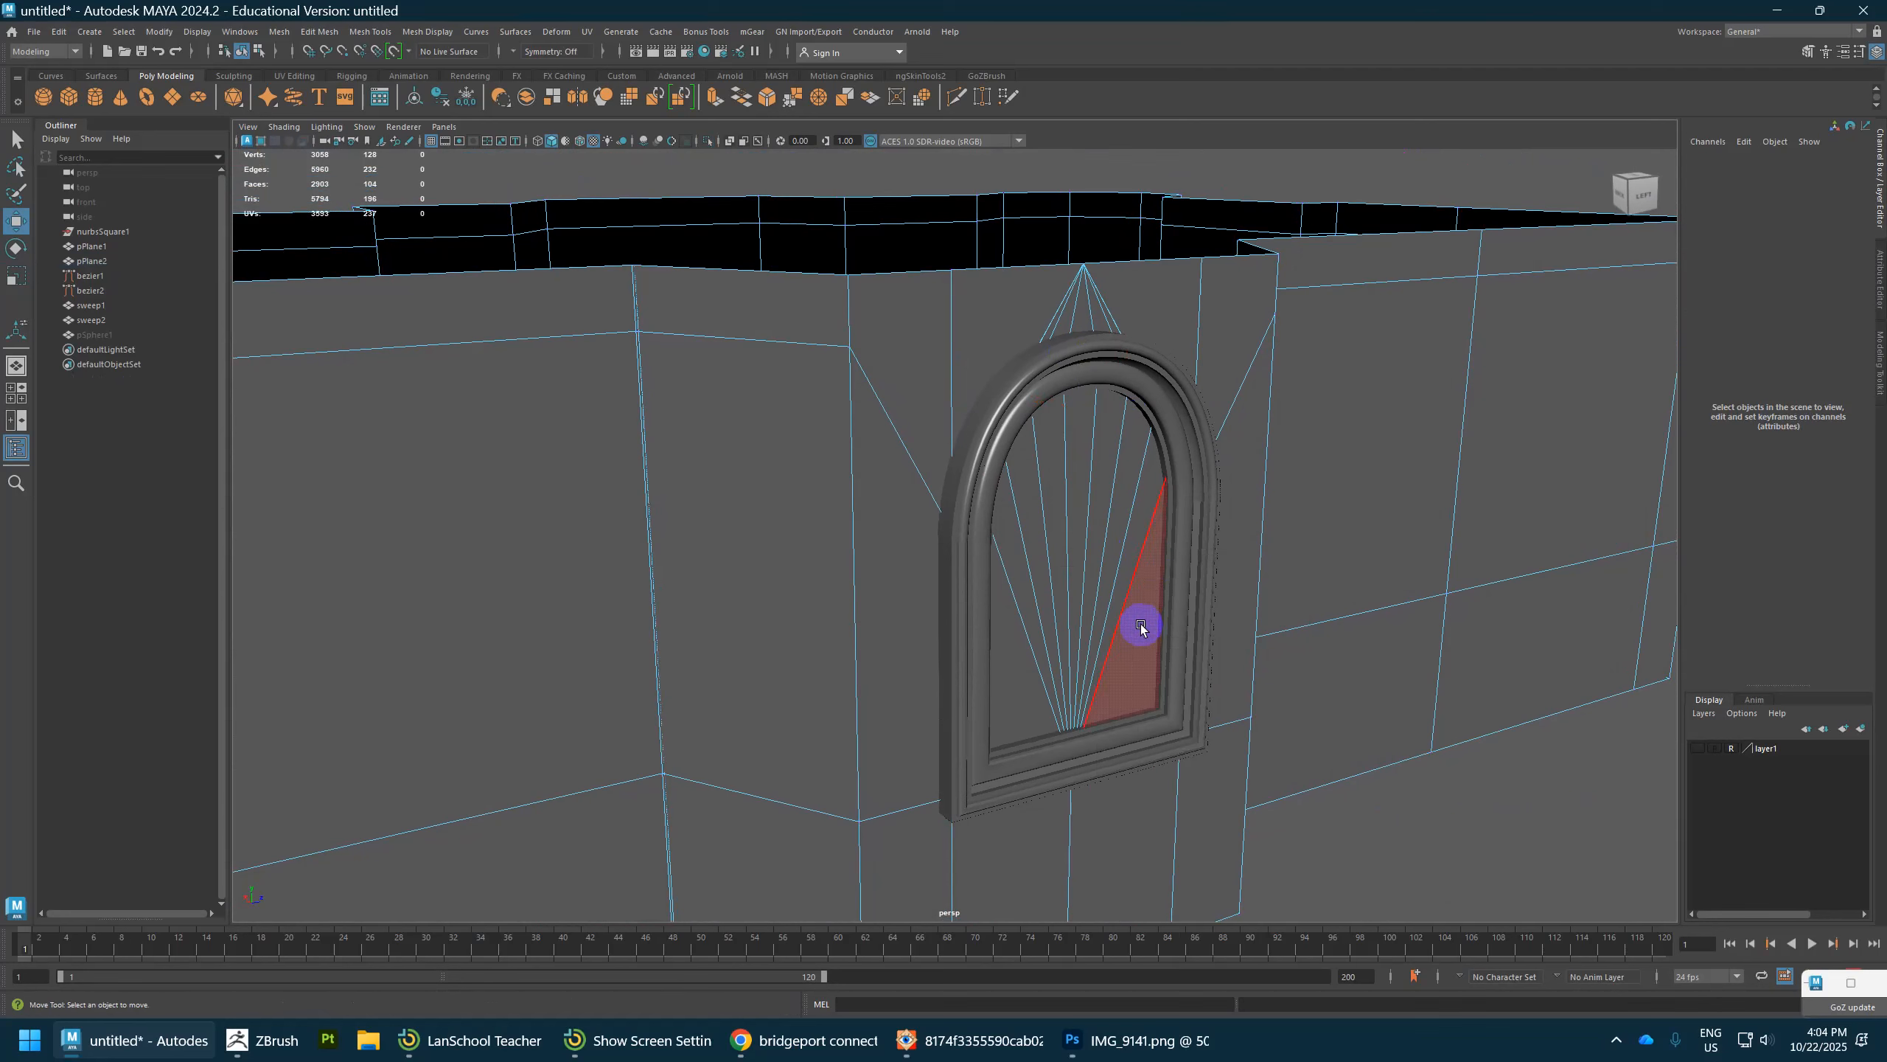
left_click_drag(1141, 636, 1020, 546)
key("ctrl+e")
right_click_drag(1099, 463, 1177, 437)
left_click(1160, 381)
left_click_drag(1246, 445, 1157, 463, "alt")
left_click(872, 486)
left_click_drag(877, 488, 1023, 529, "alt")
scroll(1036, 502, "down", 5)
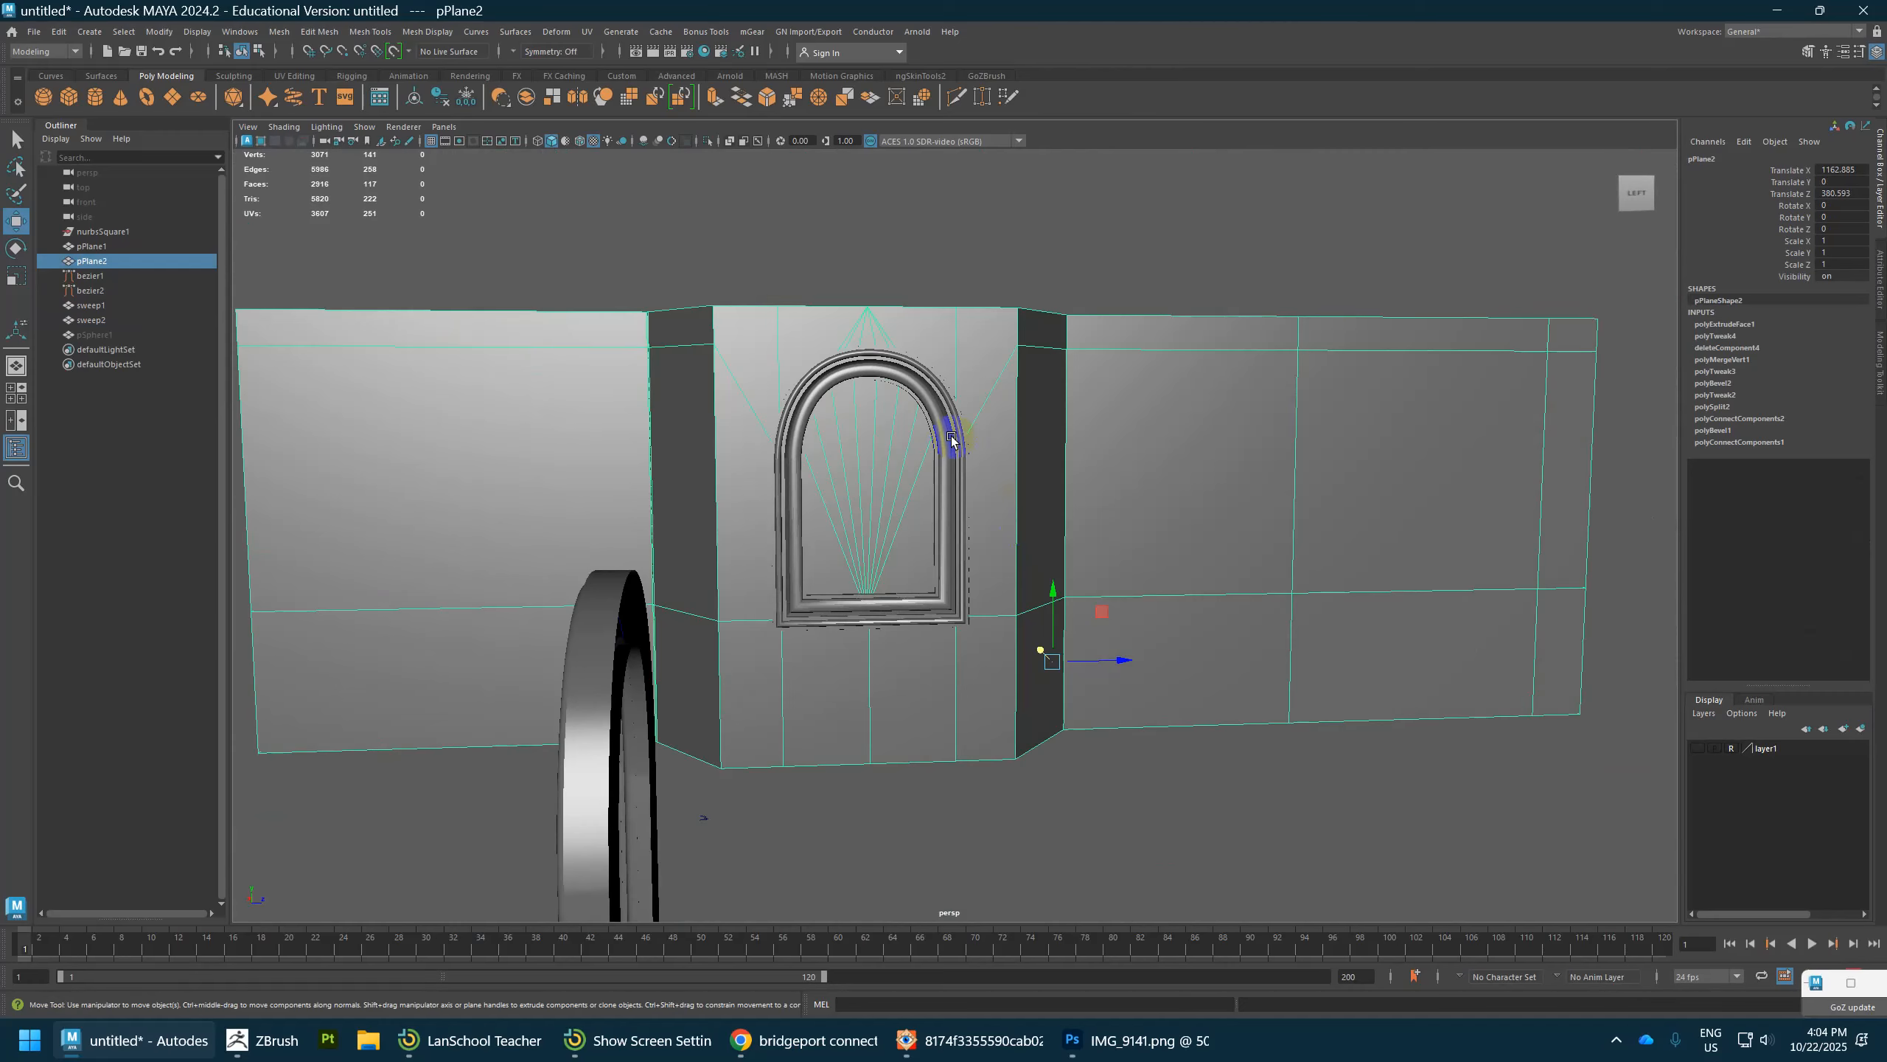
left_click_drag(950, 439, 1004, 388, "alt")
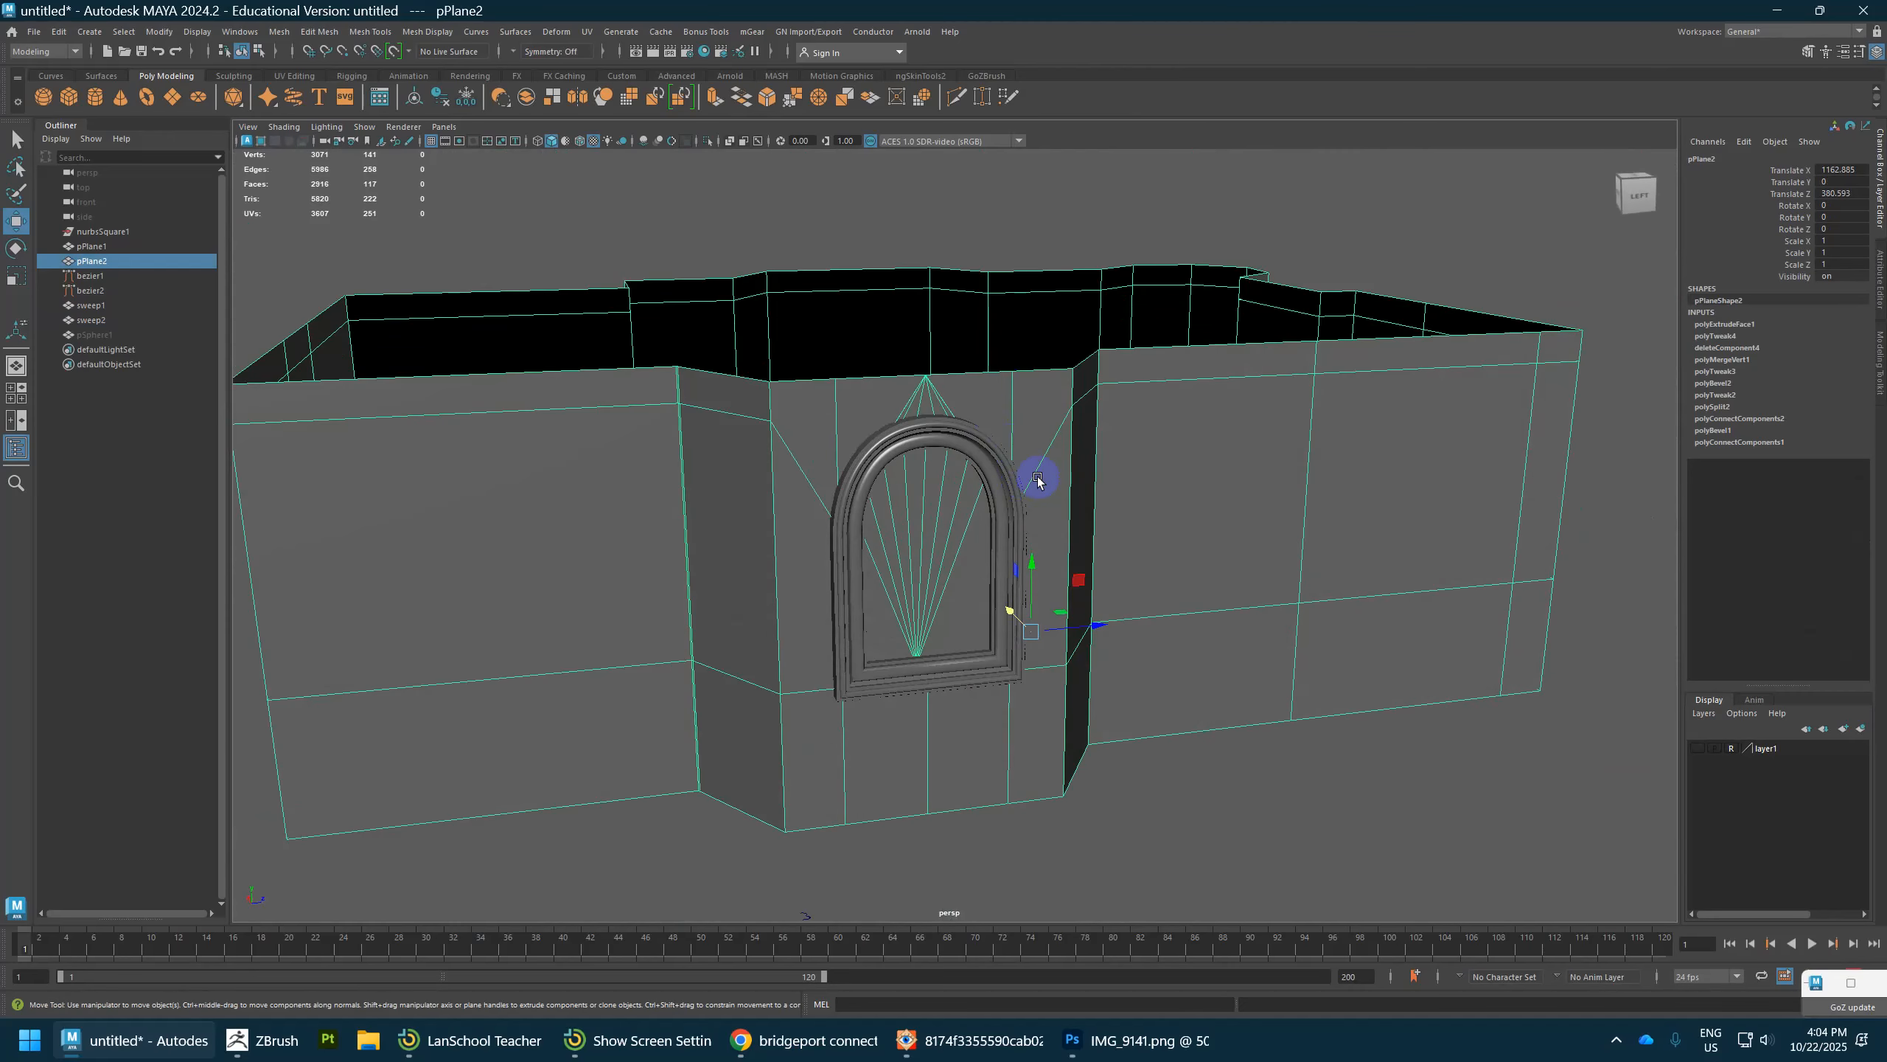
Step: Select the faces of the projecting wall panel around the window recess, leaving out the row below the window
right_click_drag(1010, 430, 1012, 476)
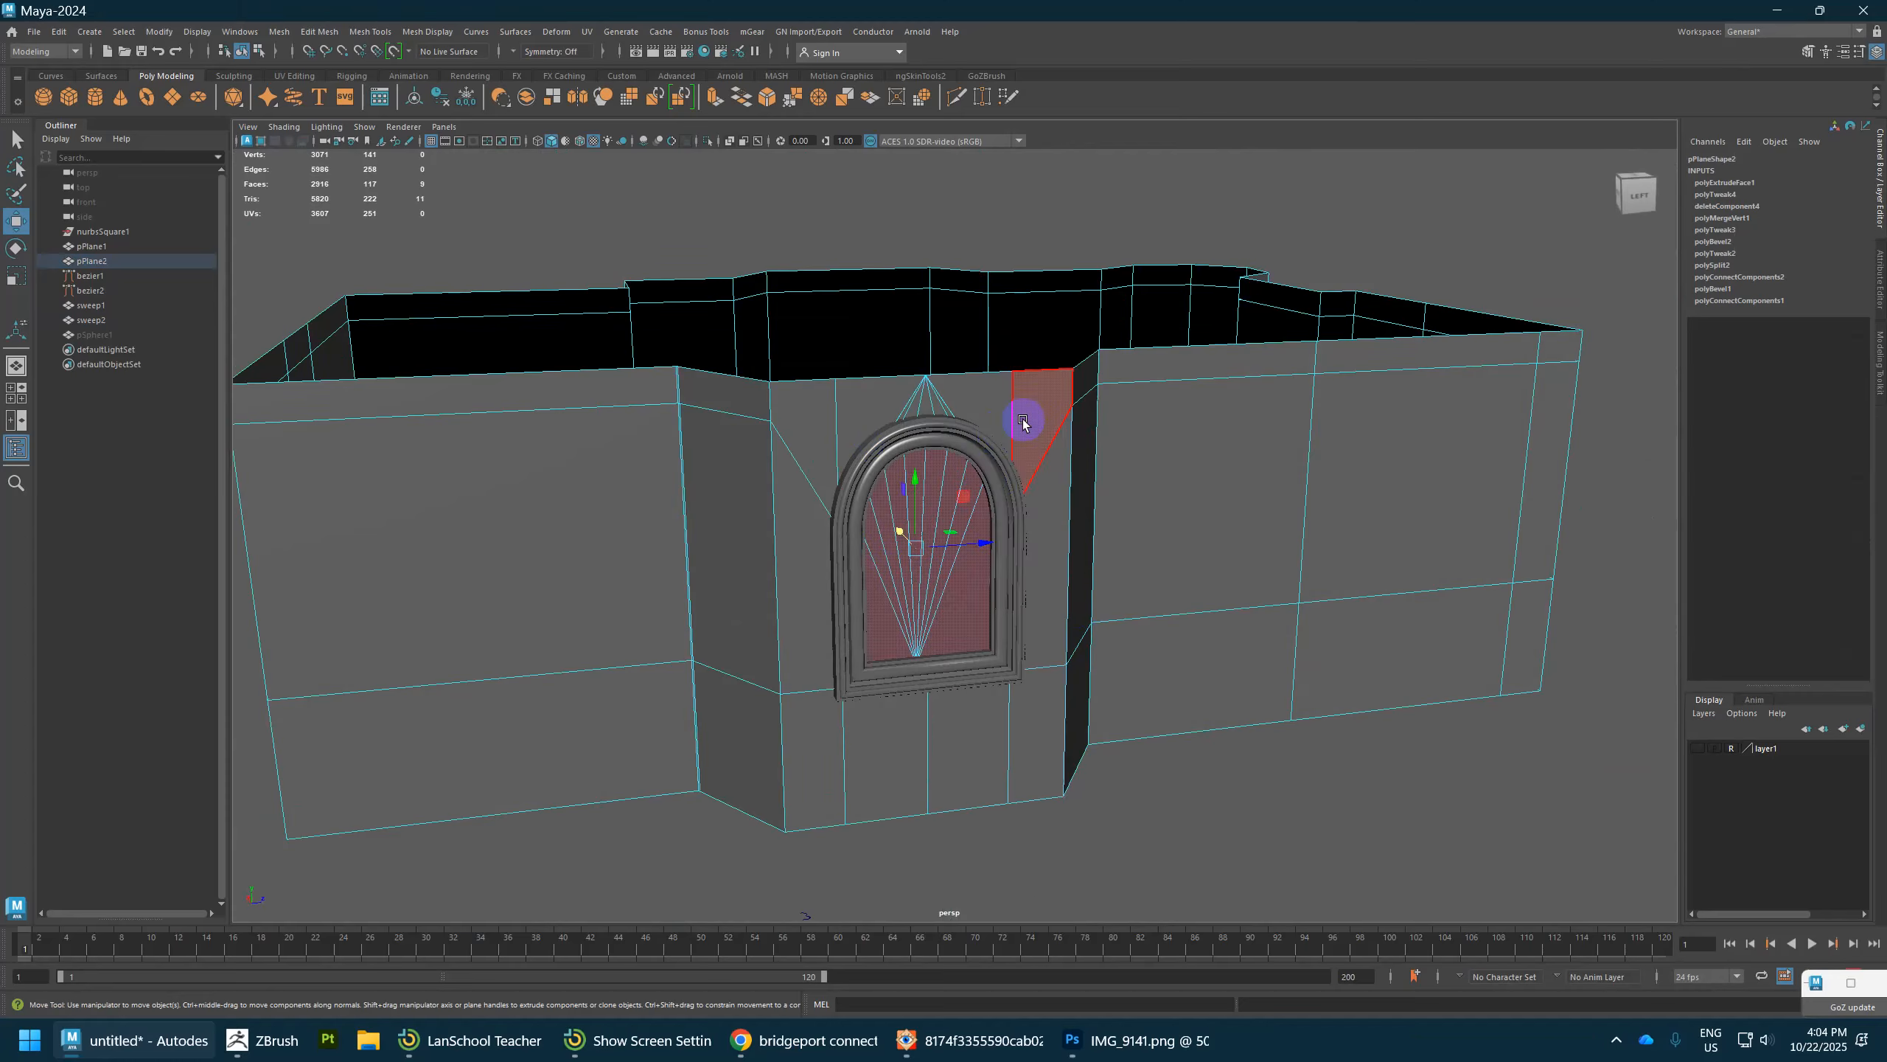
left_click(1024, 422)
key("ctrl+z")
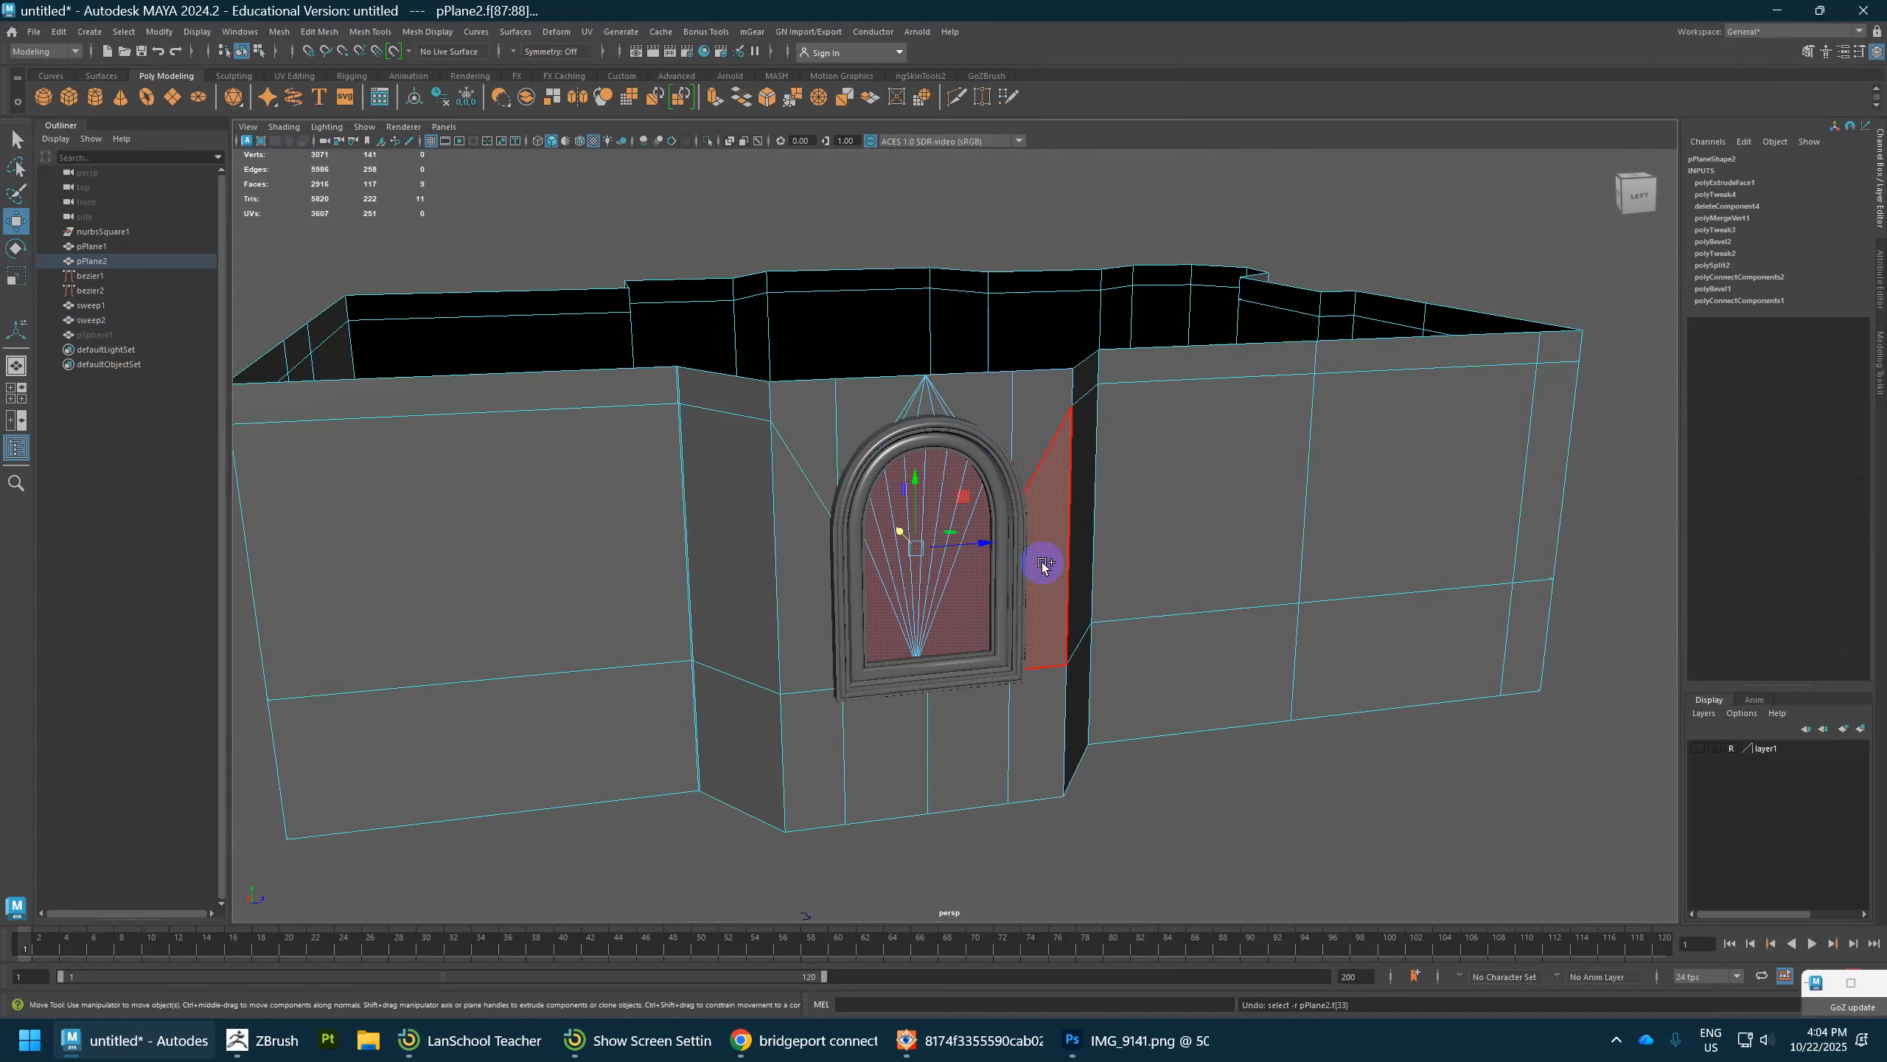
key("shift+period")
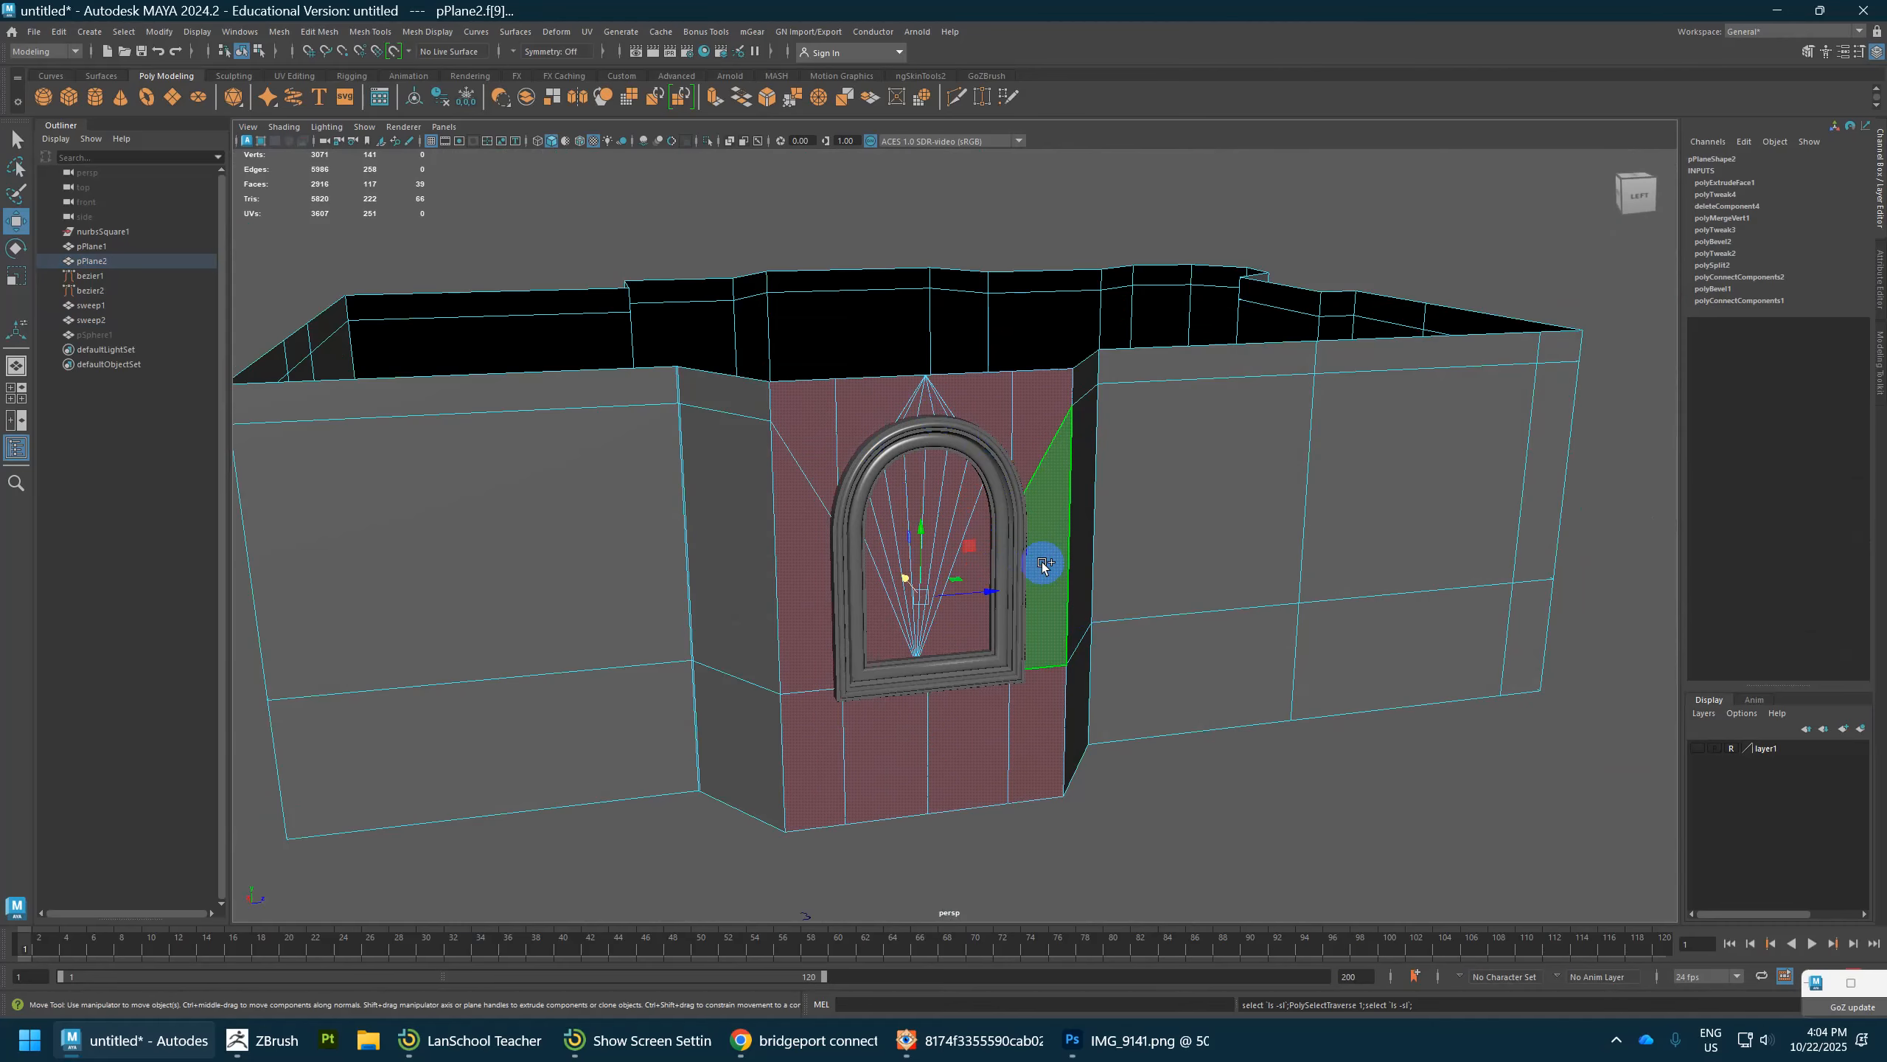
left_click_drag(948, 766, 871, 726, "alt")
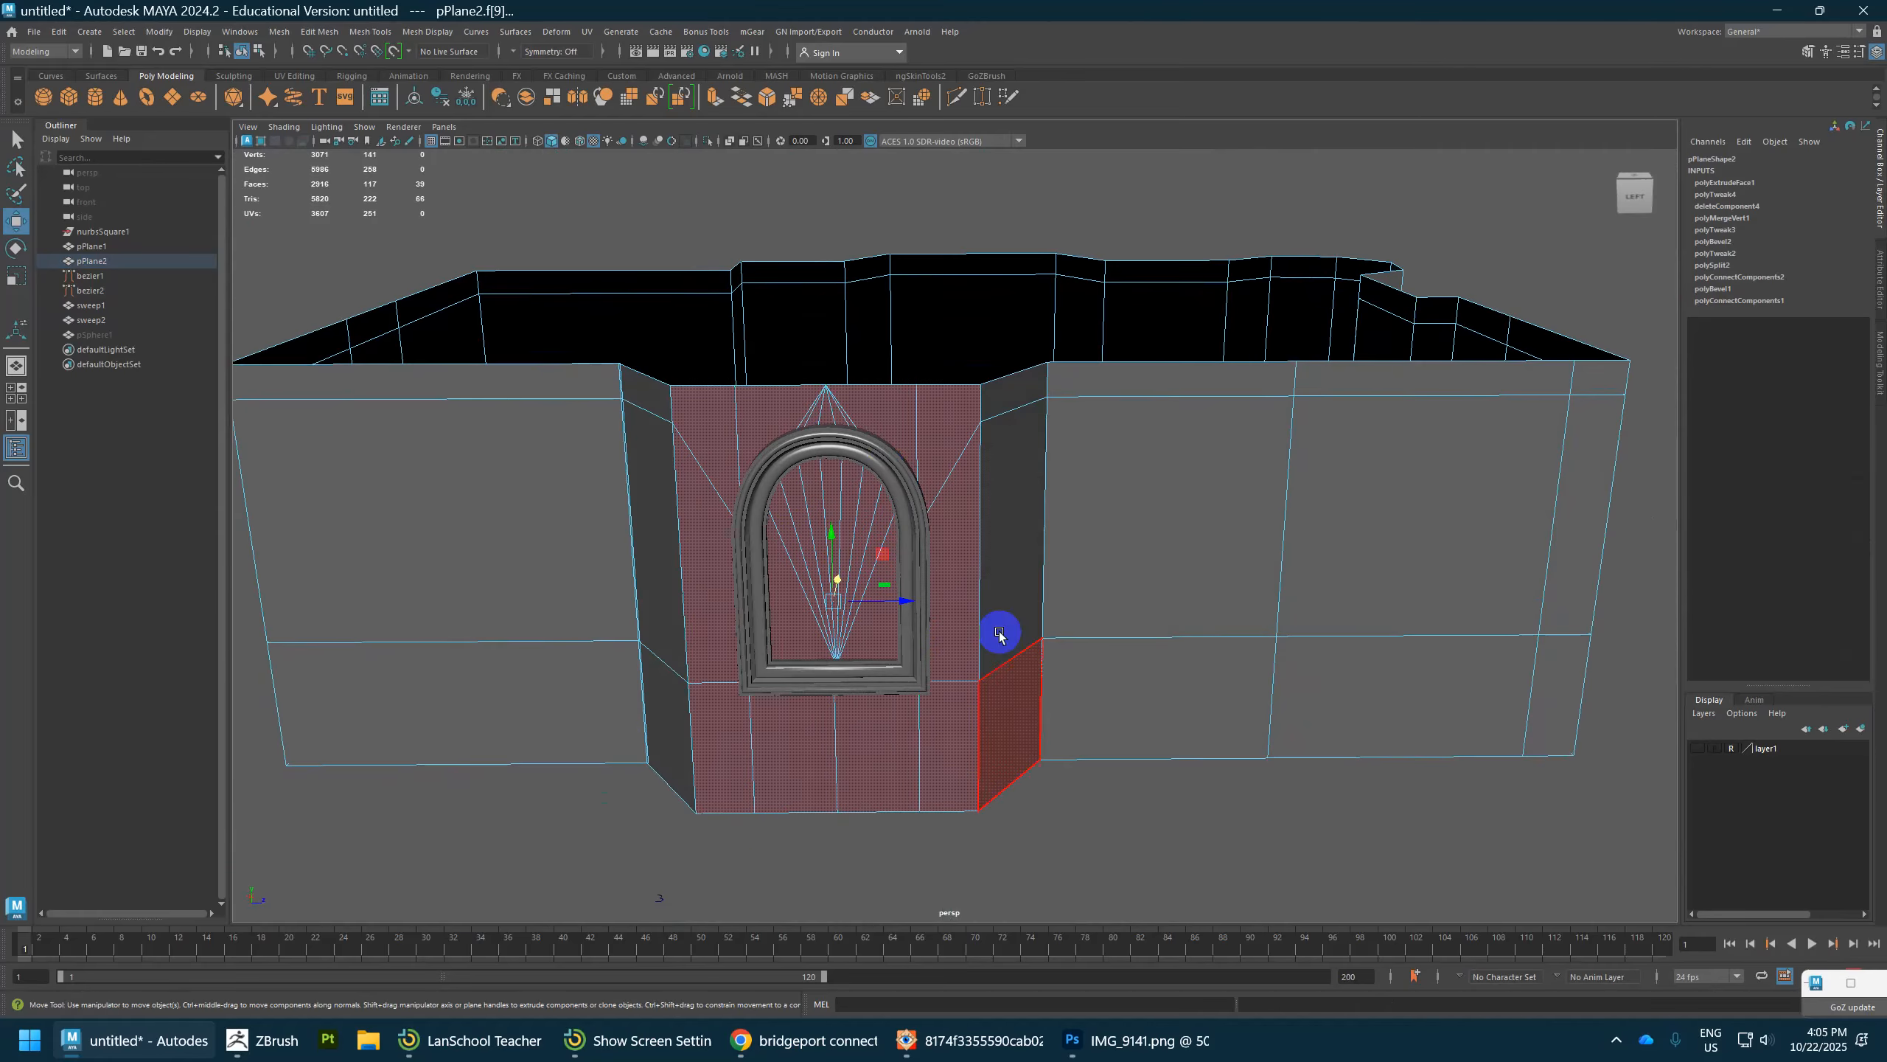
left_click_drag(1023, 771, 342, 839, "alt")
left_click_drag(751, 815, 725, 752, "alt")
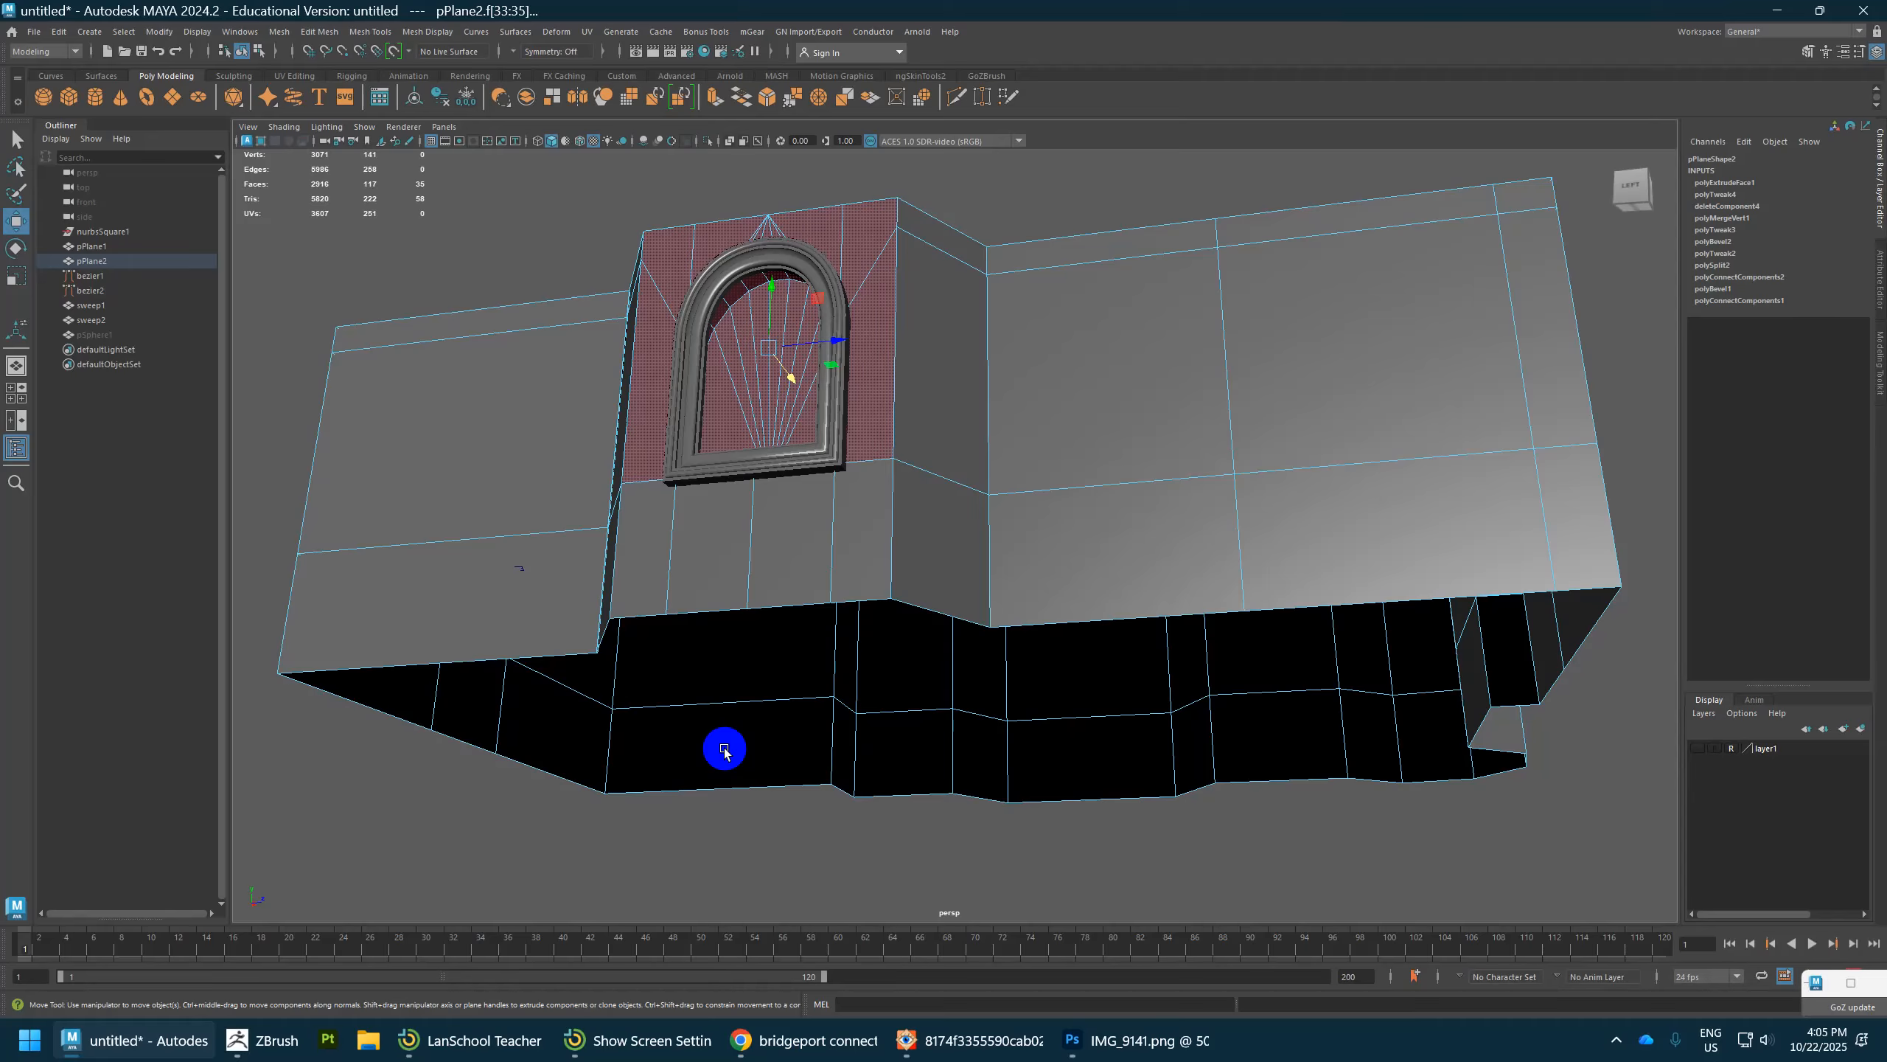
left_click_drag(724, 753, 943, 490, "alt")
Step: Duplicate the selected window panel faces as a separate mesh with an offset of 0
right_click_drag(943, 489, 1004, 755, "shift")
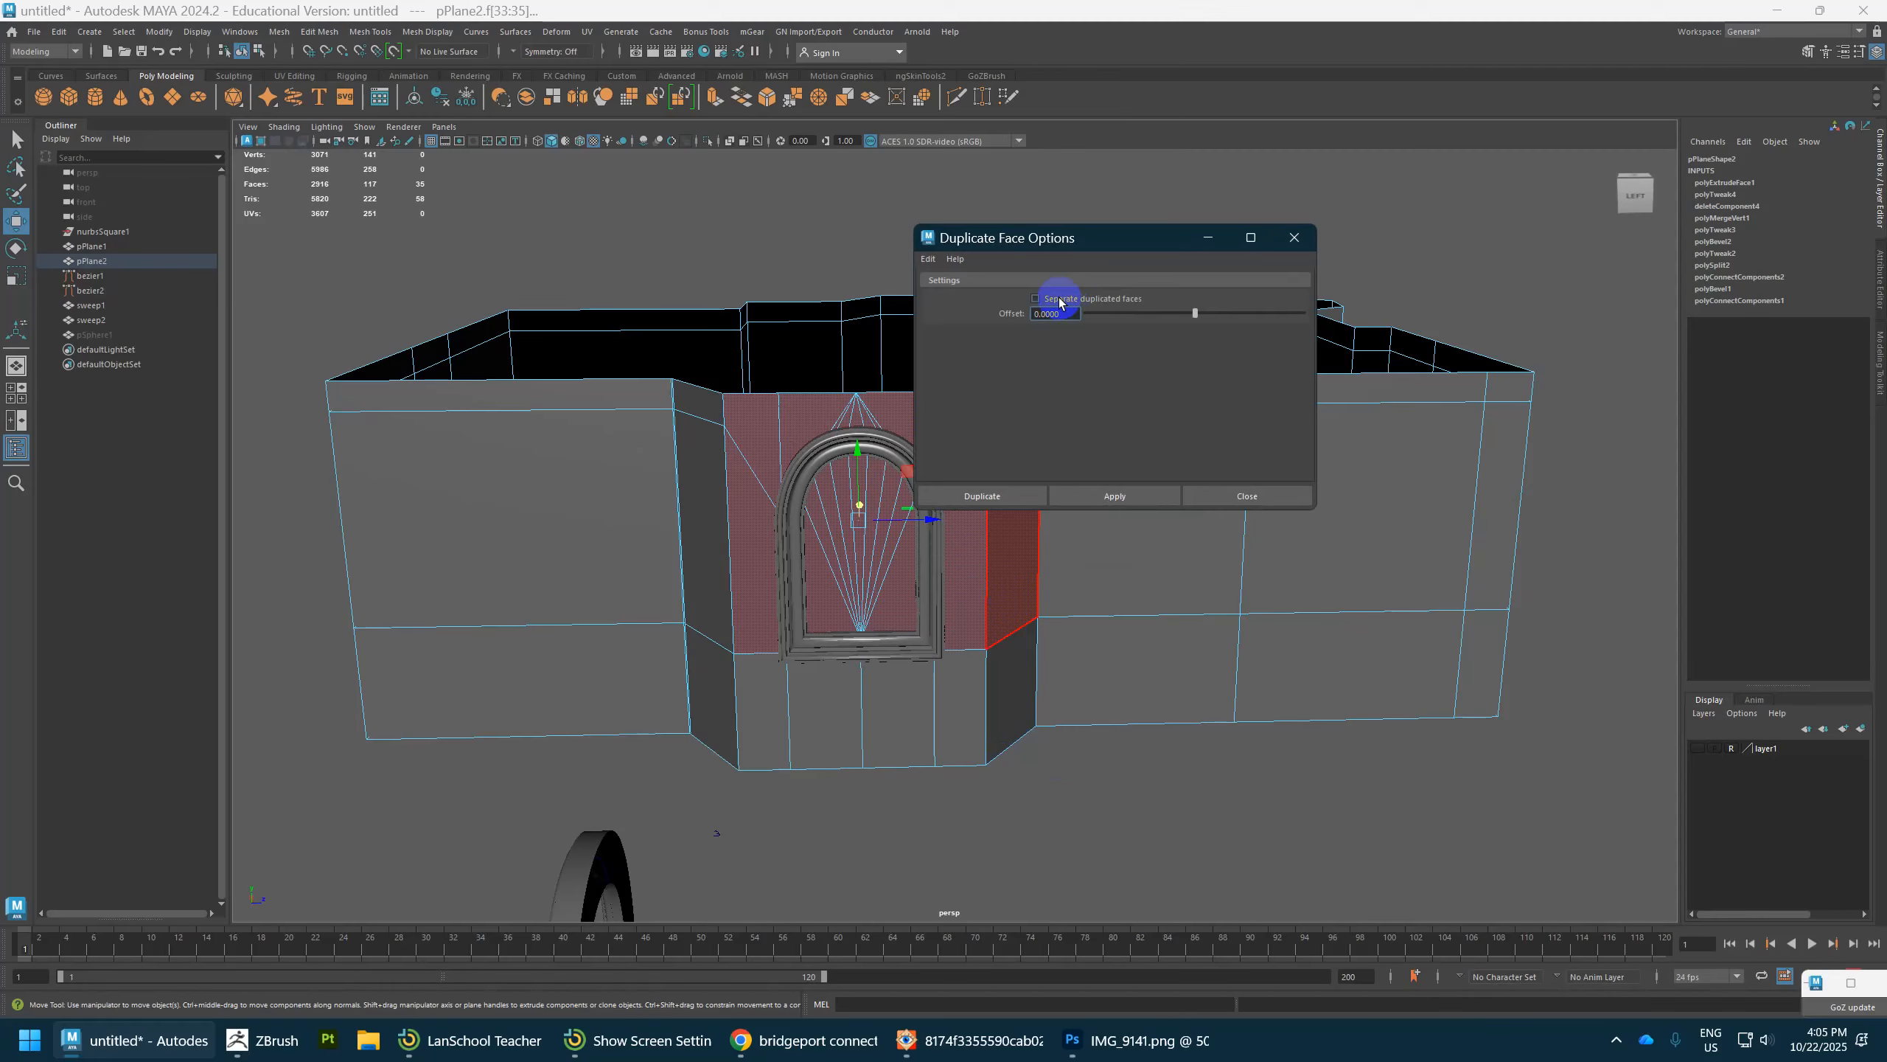
left_click(985, 497)
scroll(1019, 521, "down", 3)
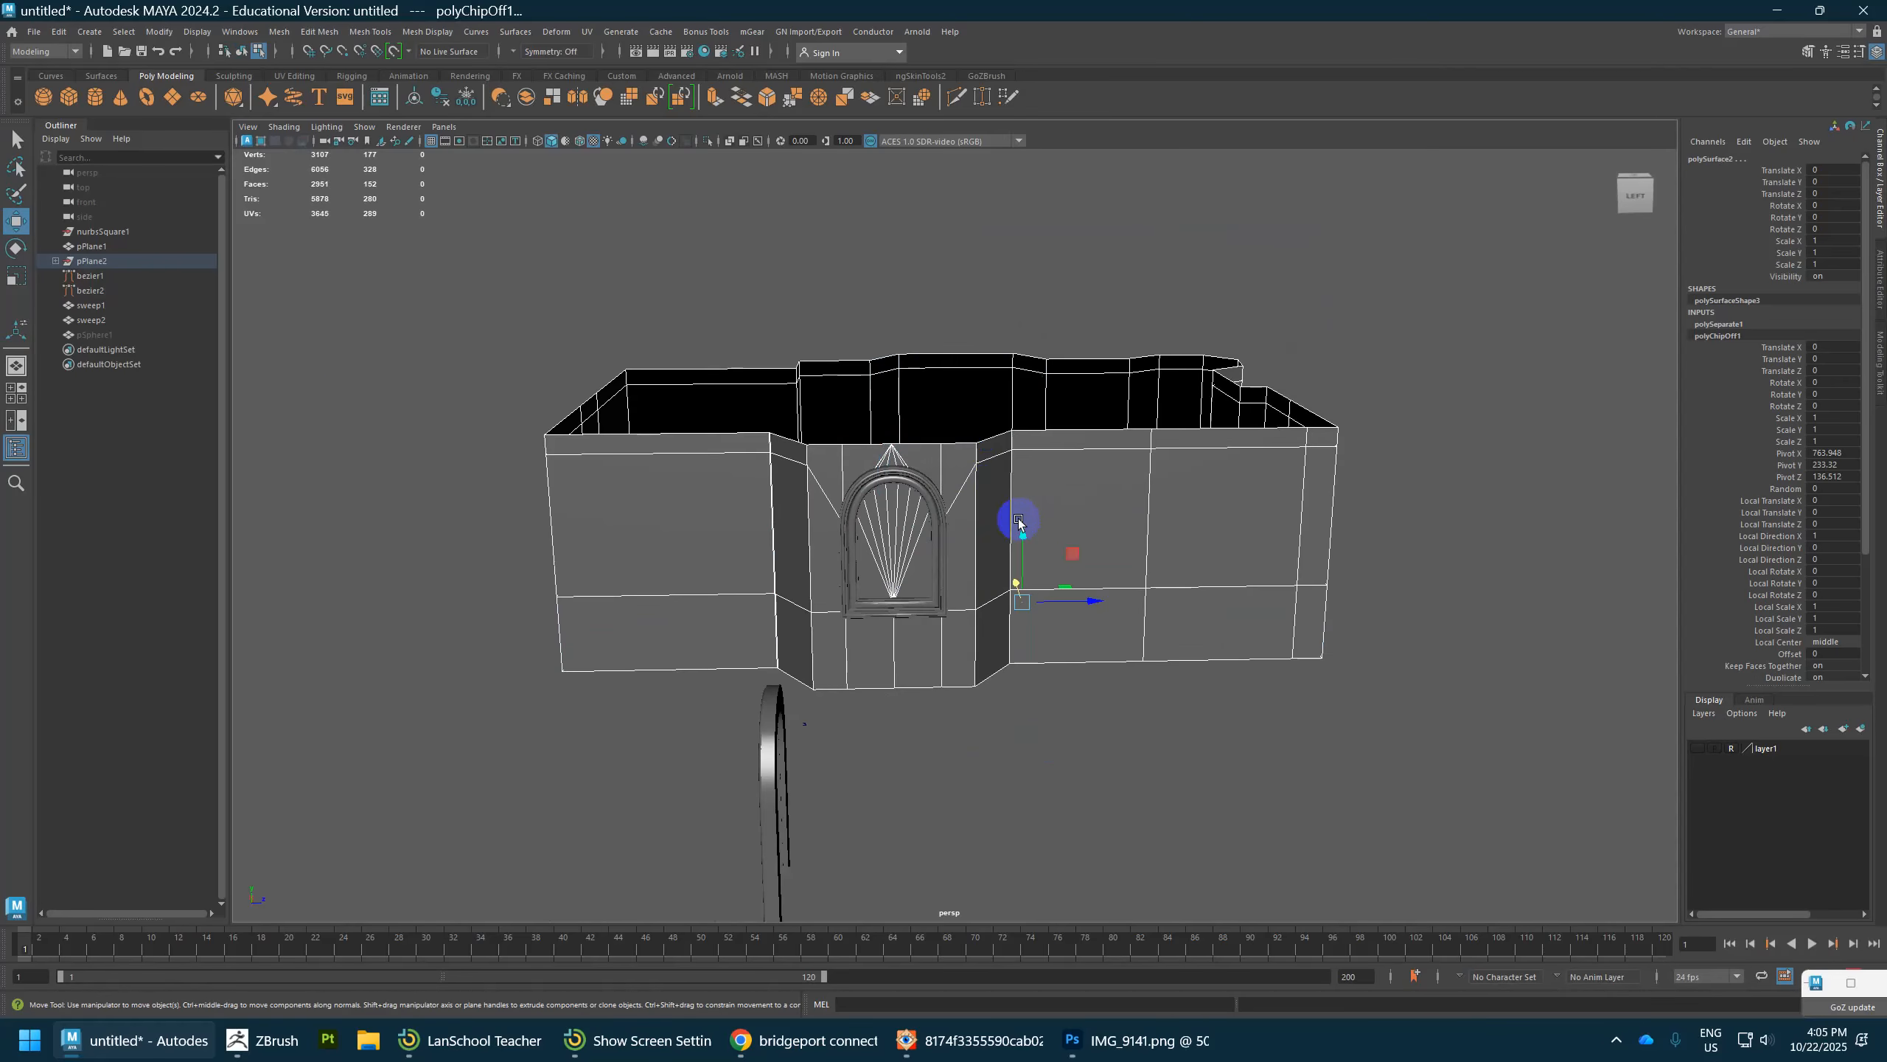
left_click_drag(1054, 610, 1200, 606)
key("ctrl+z")
Step: Select the duplicated window panel in object mode and move it about 539 units along Z, away from the original
right_click_drag(1065, 457, 1109, 434)
left_click(985, 550)
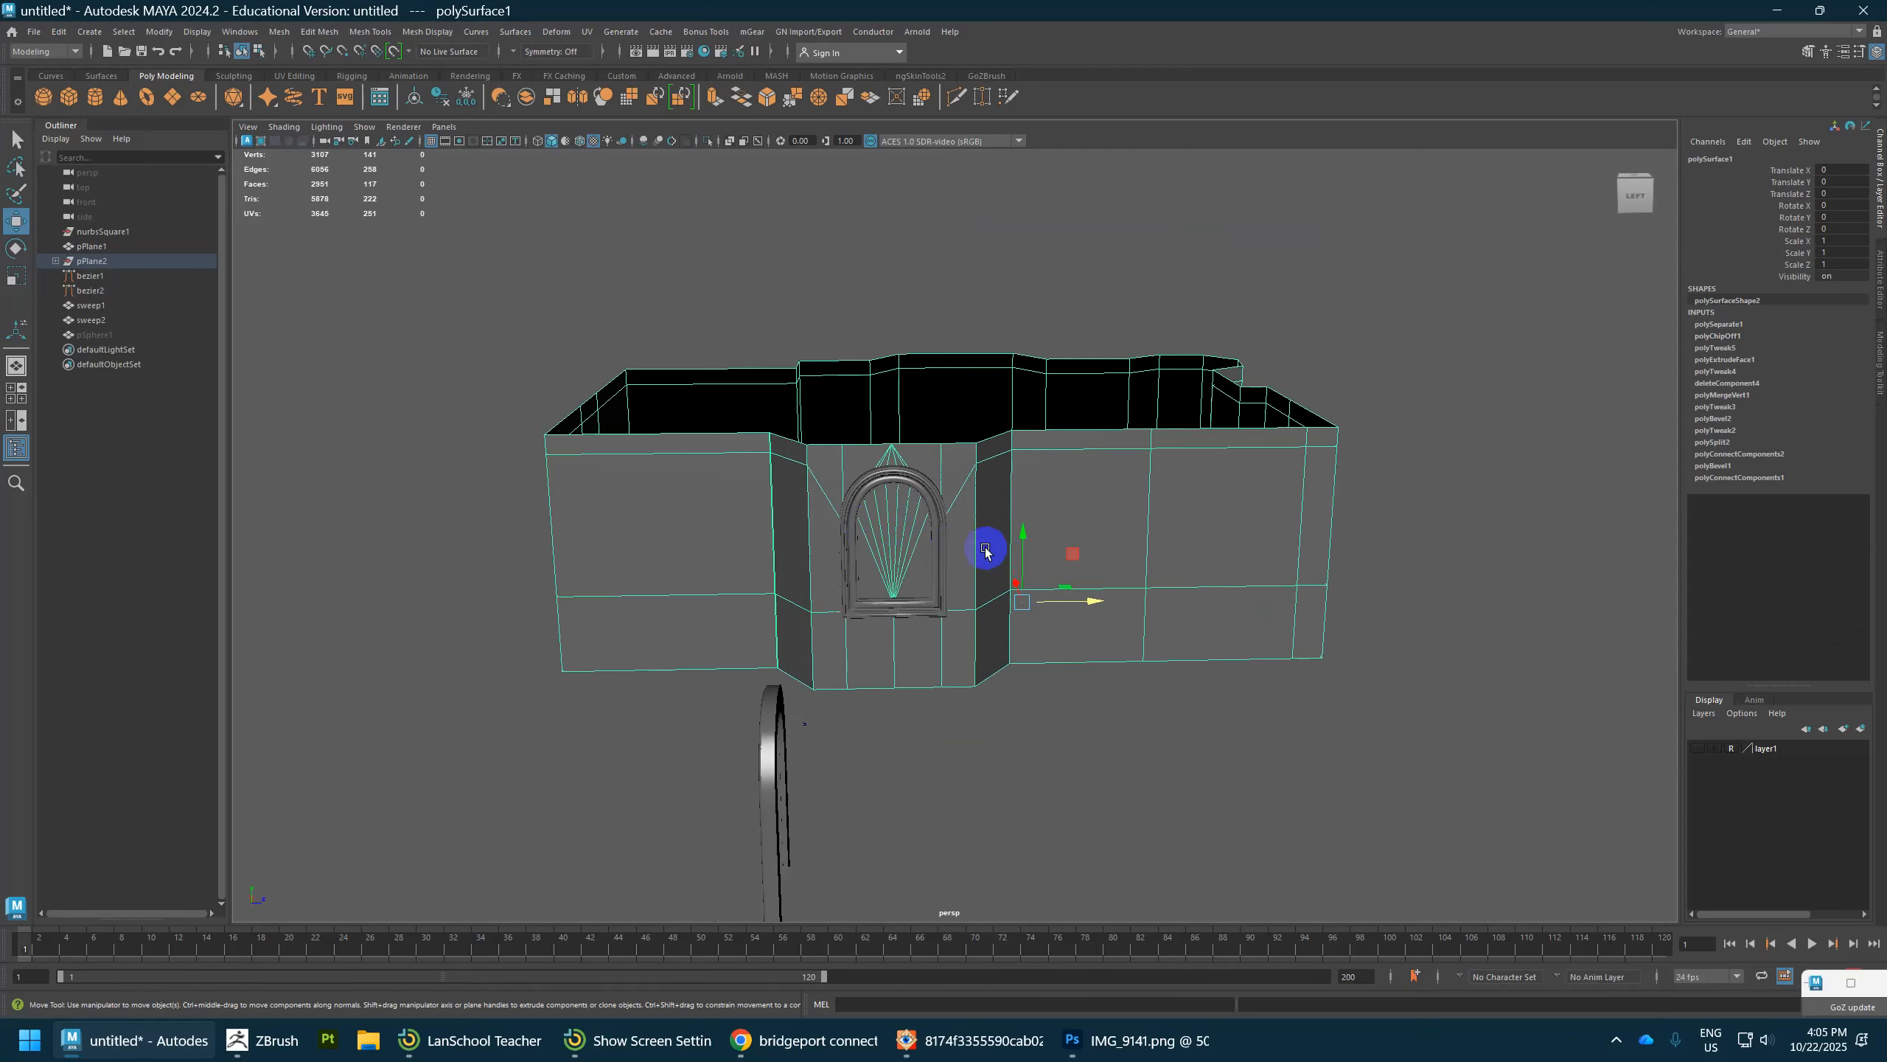
left_click(903, 503)
left_click_drag(1108, 606, 1352, 608)
Step: Relocate the duplicated window panel's pivot to its bottom corner vertex
left_click_drag(1372, 608, 1243, 620, "alt")
middle_click_drag(1243, 619, 1038, 541, "alt")
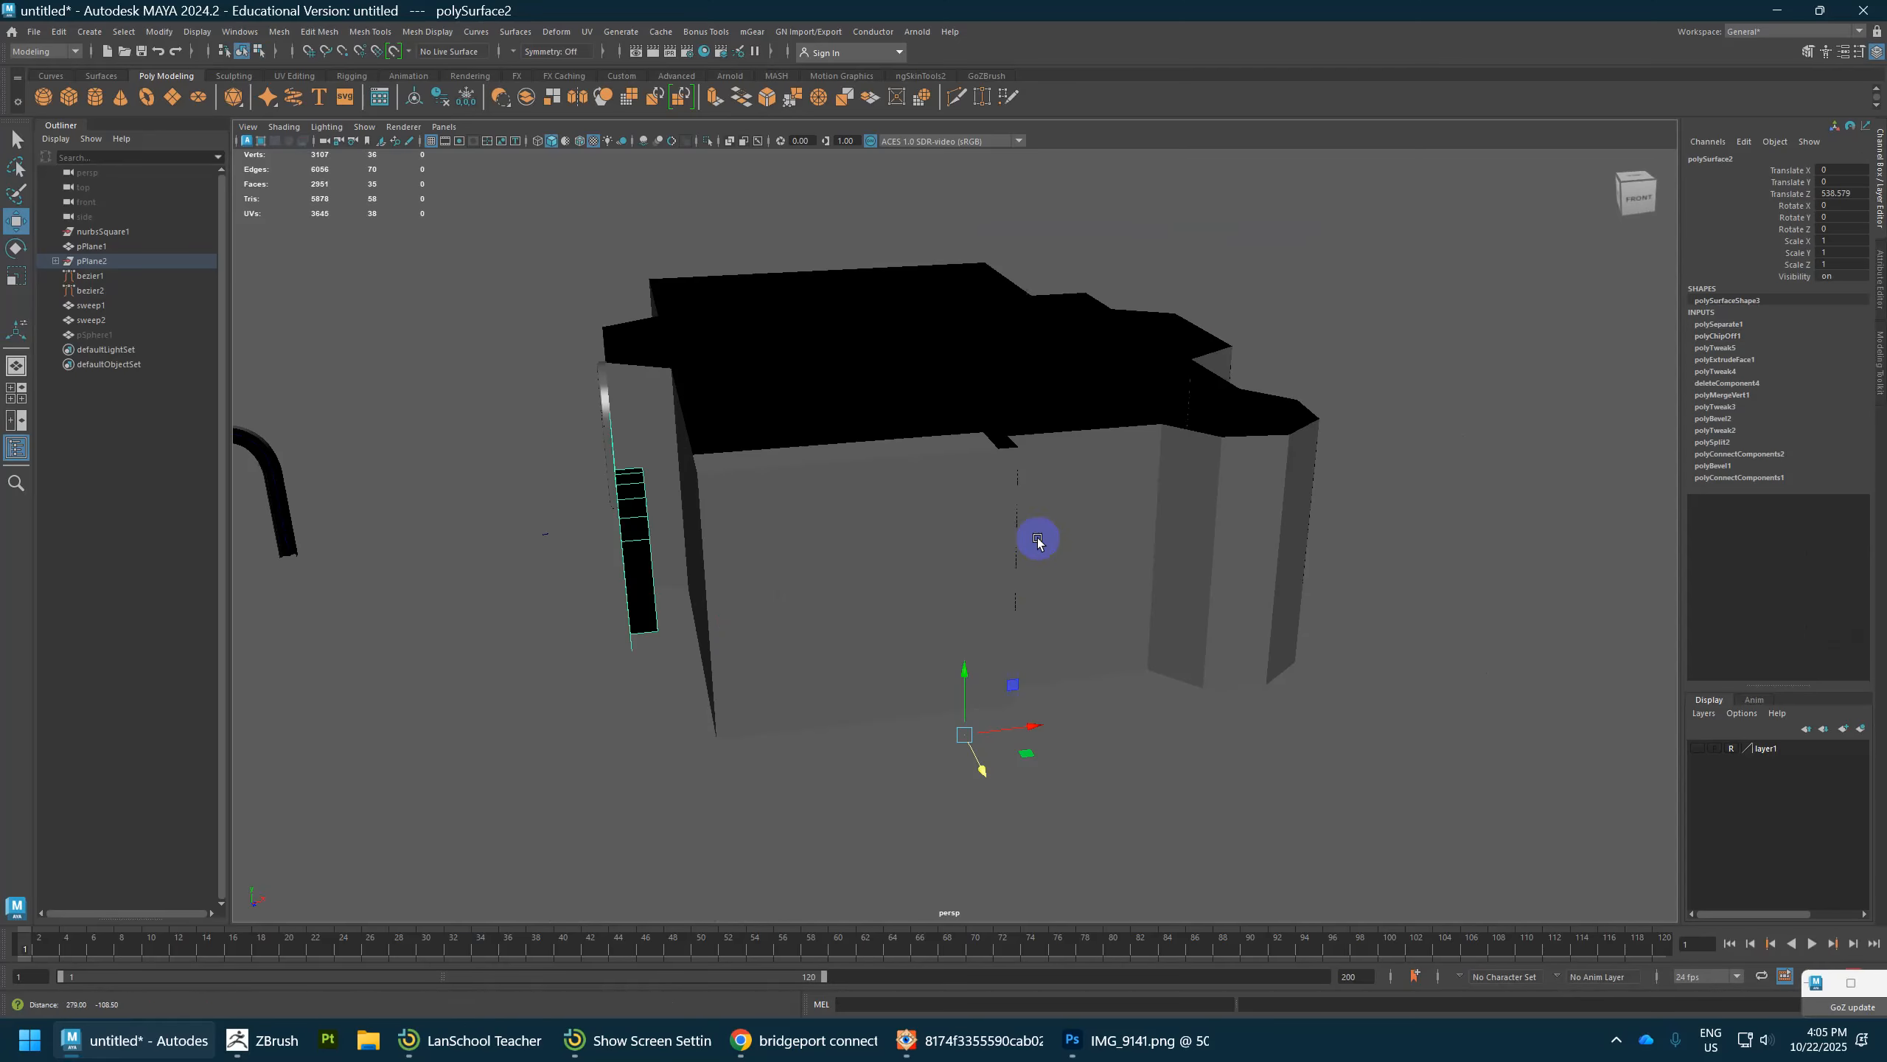
left_click_drag(755, 641, 939, 641, "alt")
key("d")
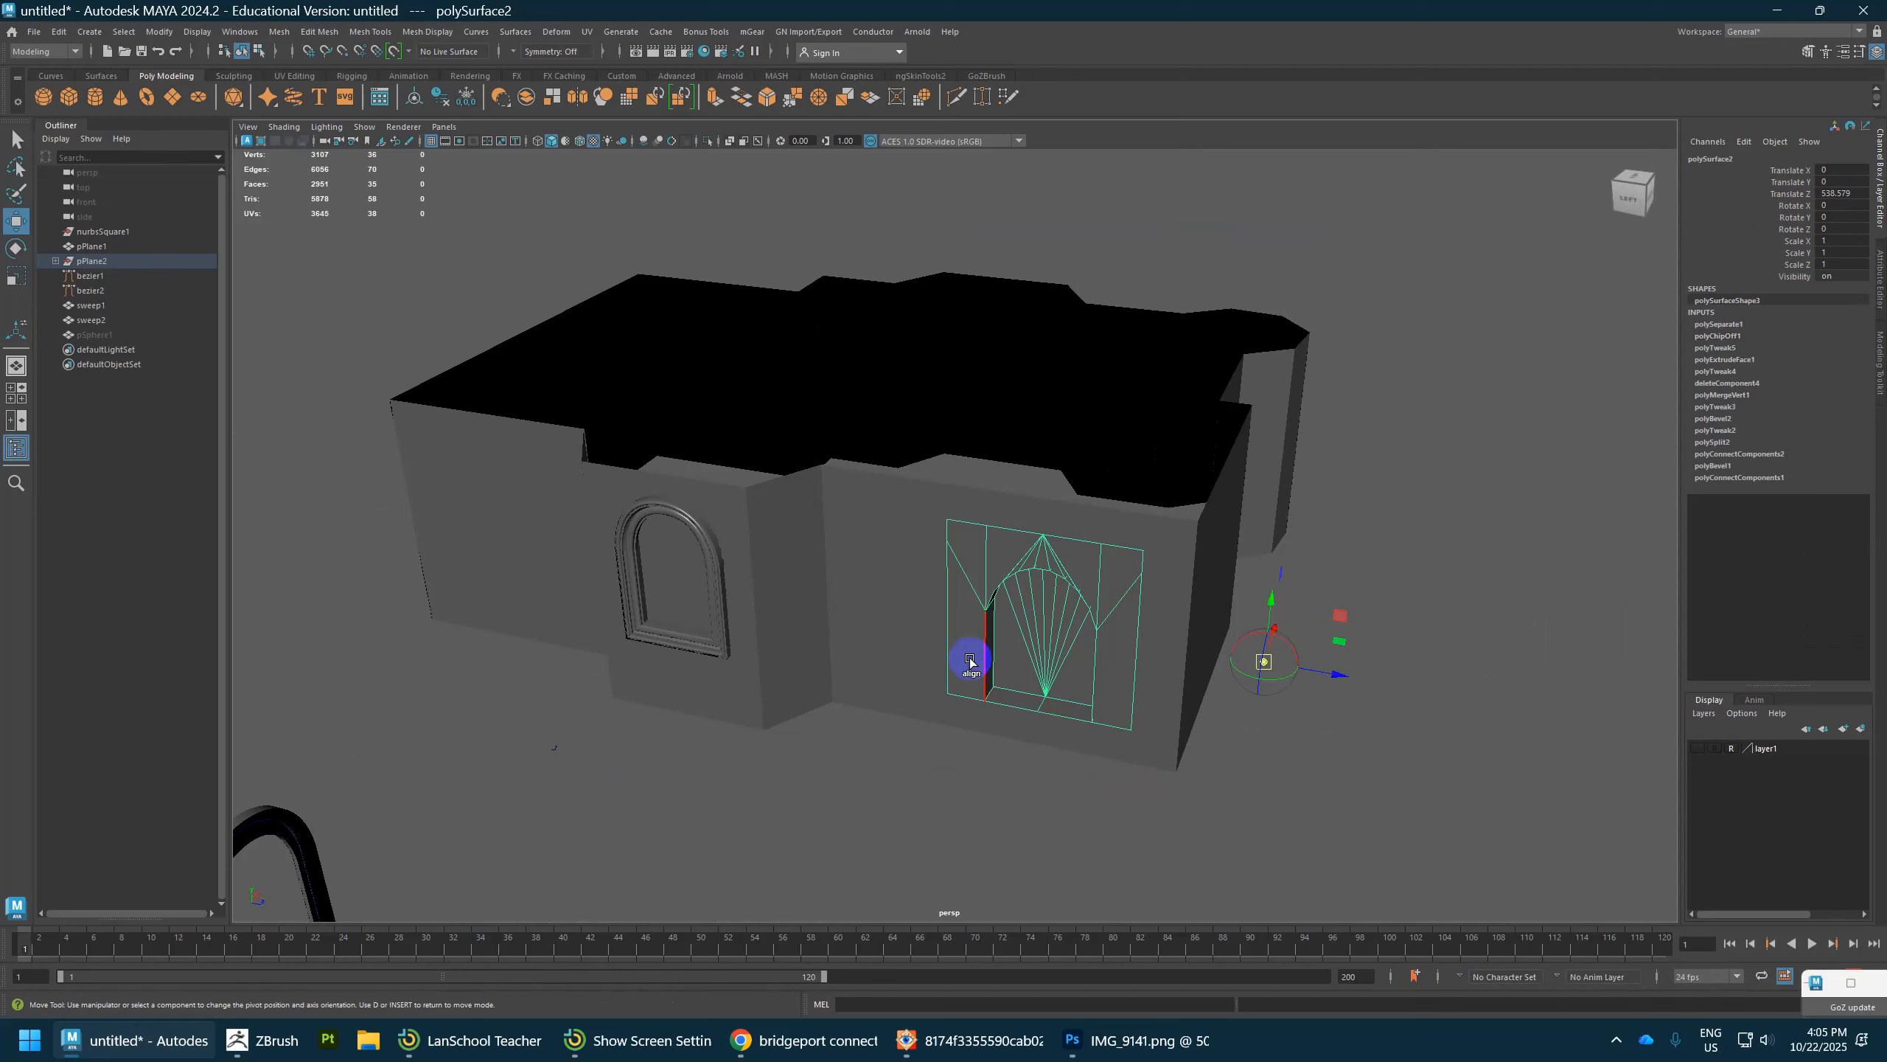
left_click_drag(1265, 660, 1082, 677)
key("f")
scroll(1174, 651, "down", 5)
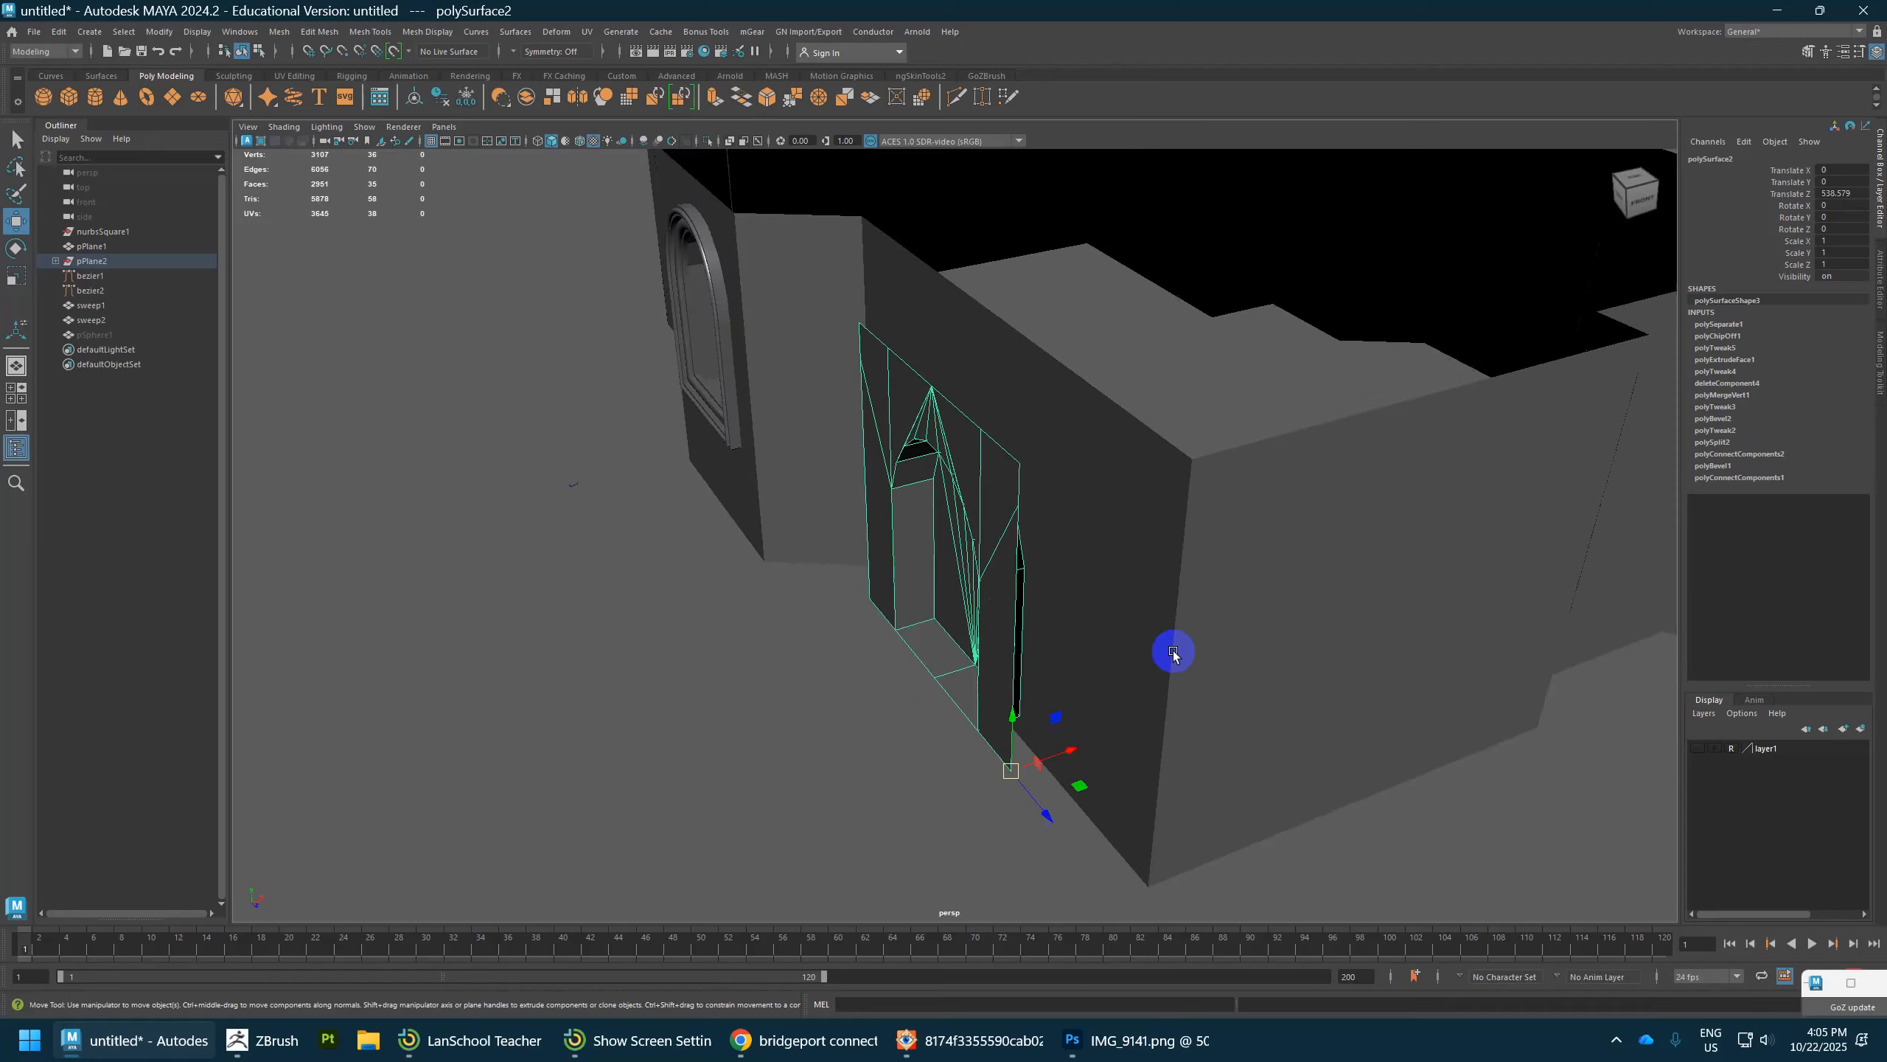
Step: Show wireframe on shaded, snap the window panel's corner to the adjoining wall's edge intersection, and rotate the panel 90 degrees in Y
left_click(1236, 661)
left_click_drag(1235, 660, 1159, 648, "alt")
left_click(963, 609)
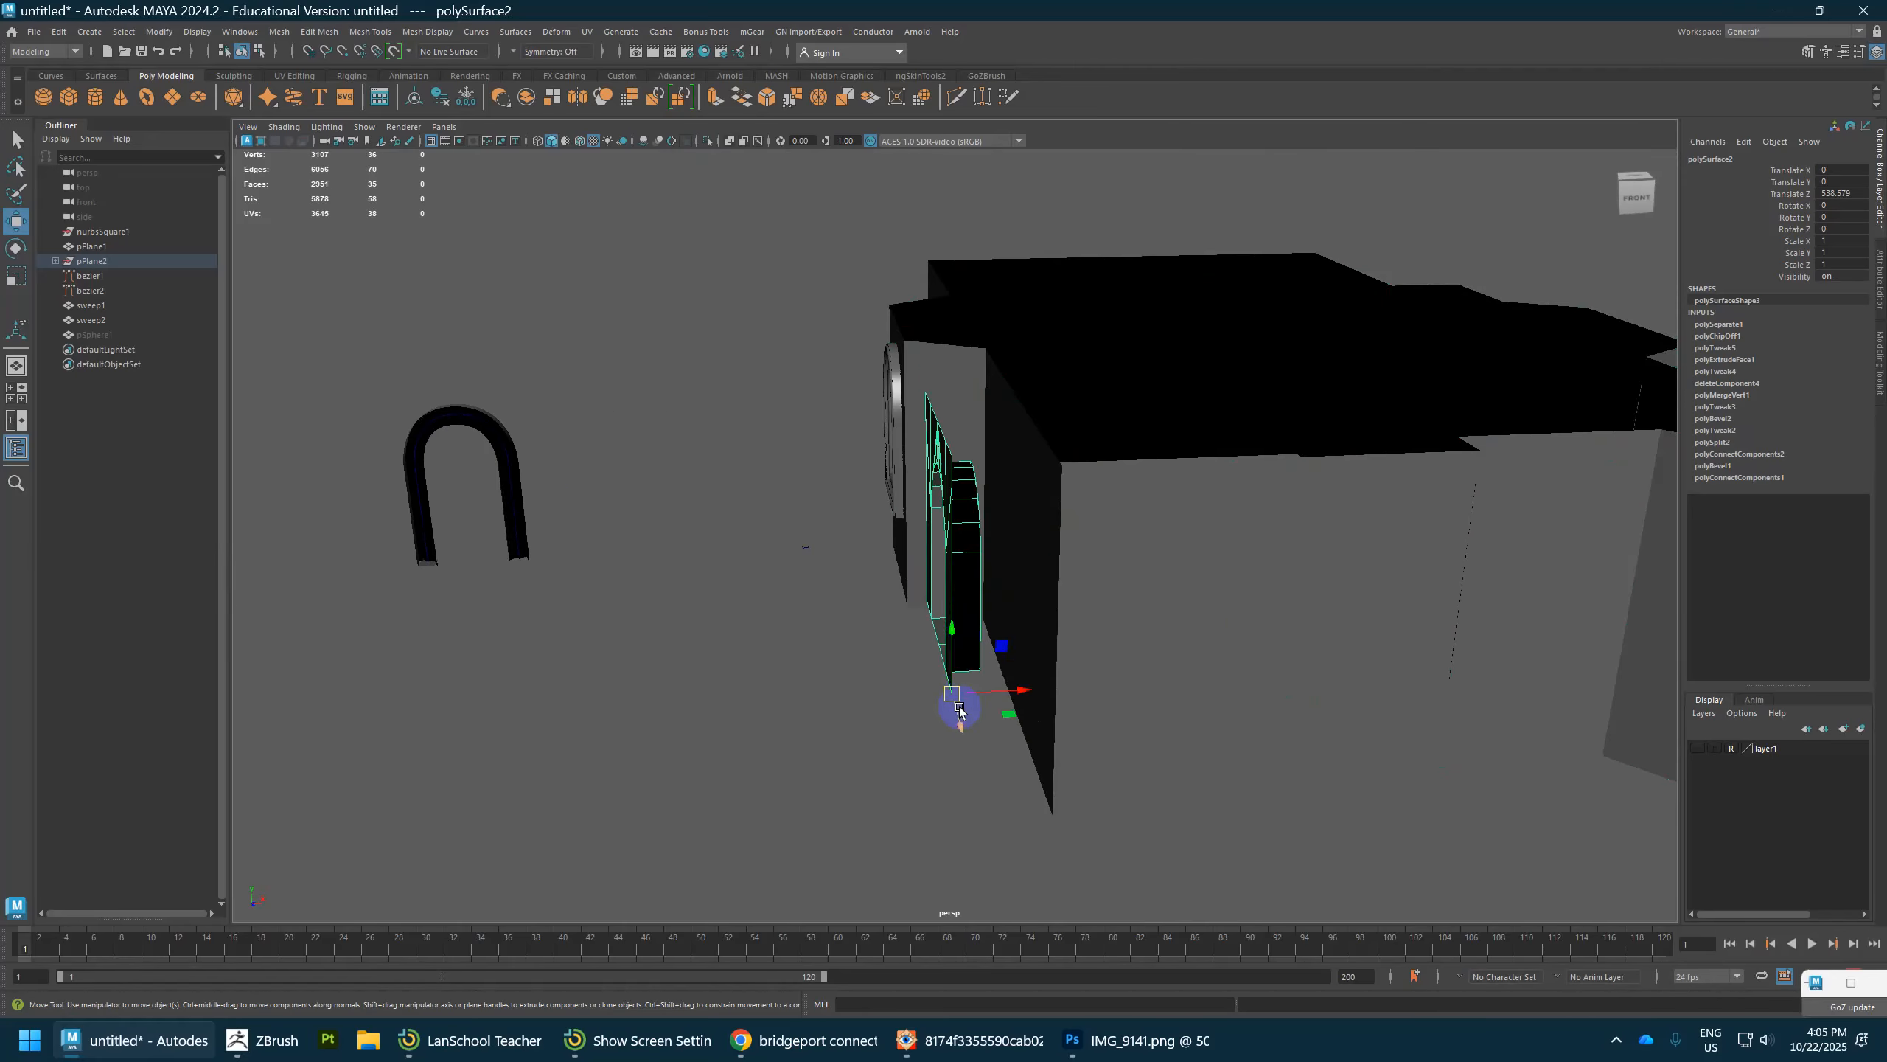
left_click_drag(952, 693, 1237, 711)
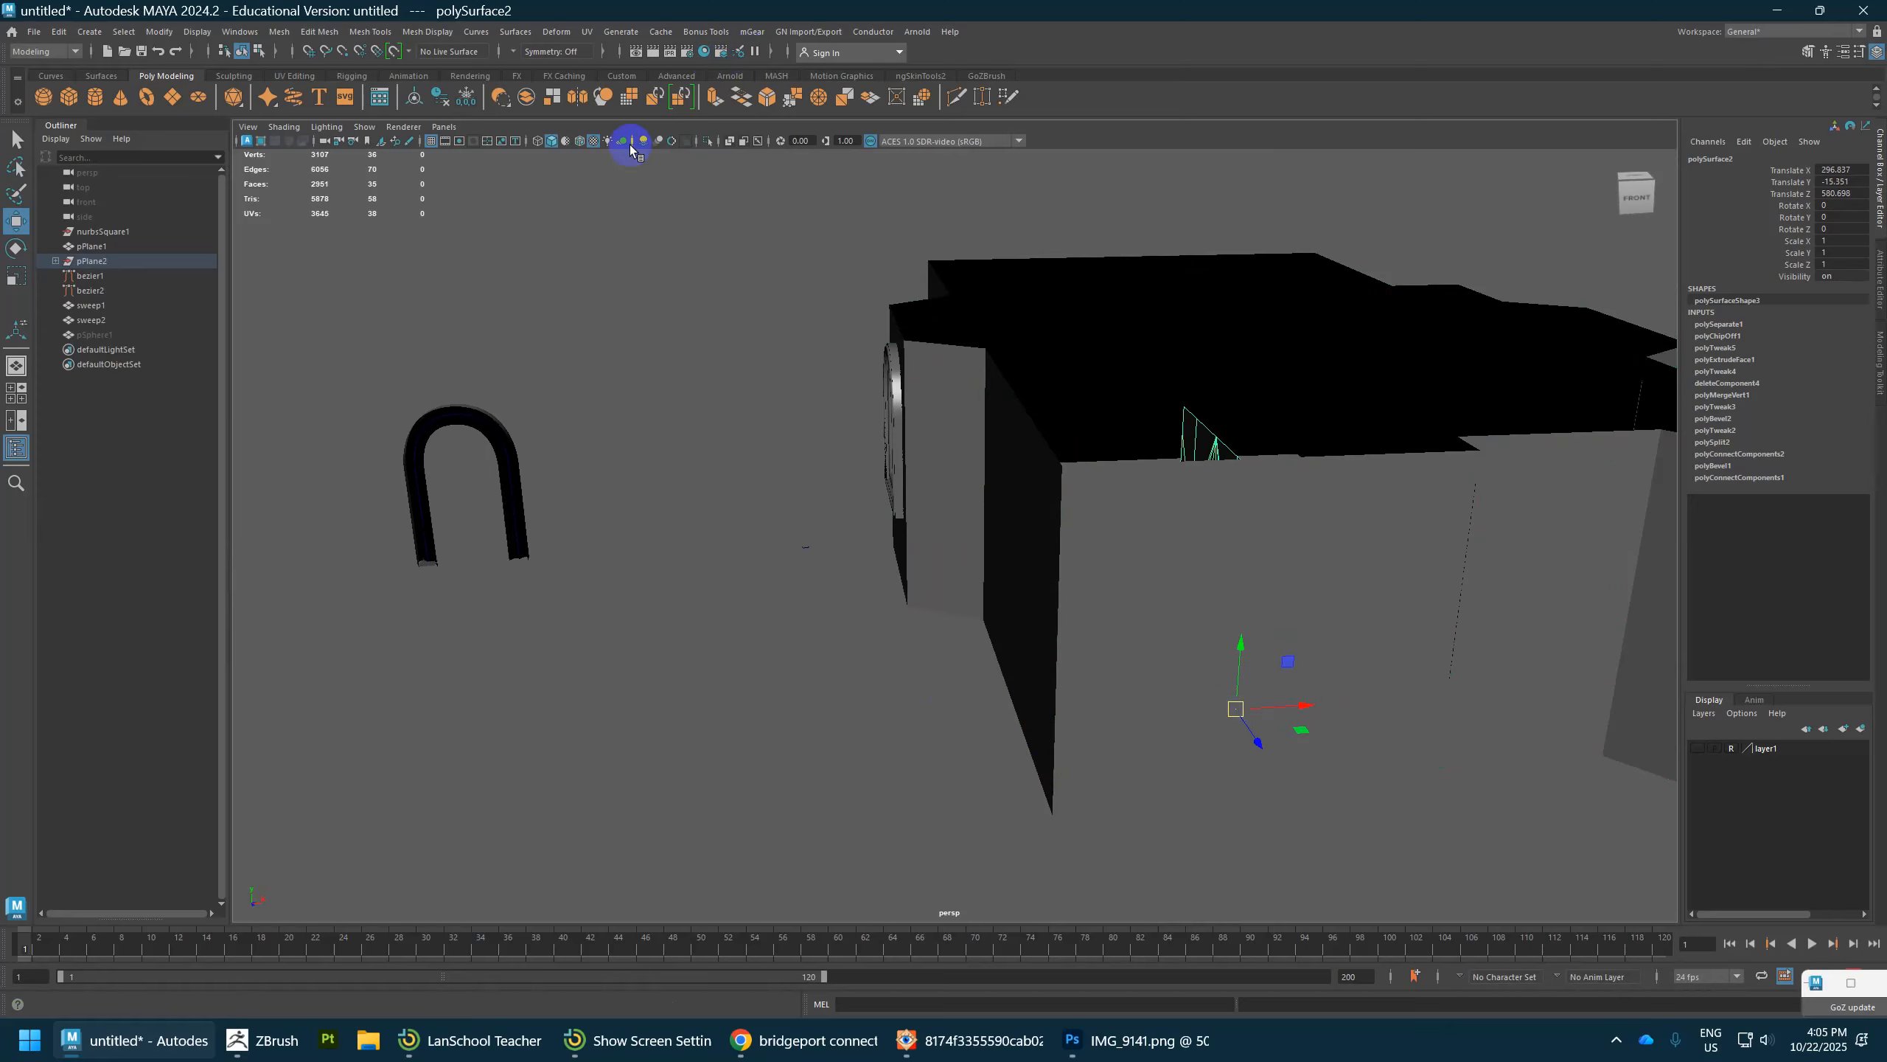
left_click(577, 143)
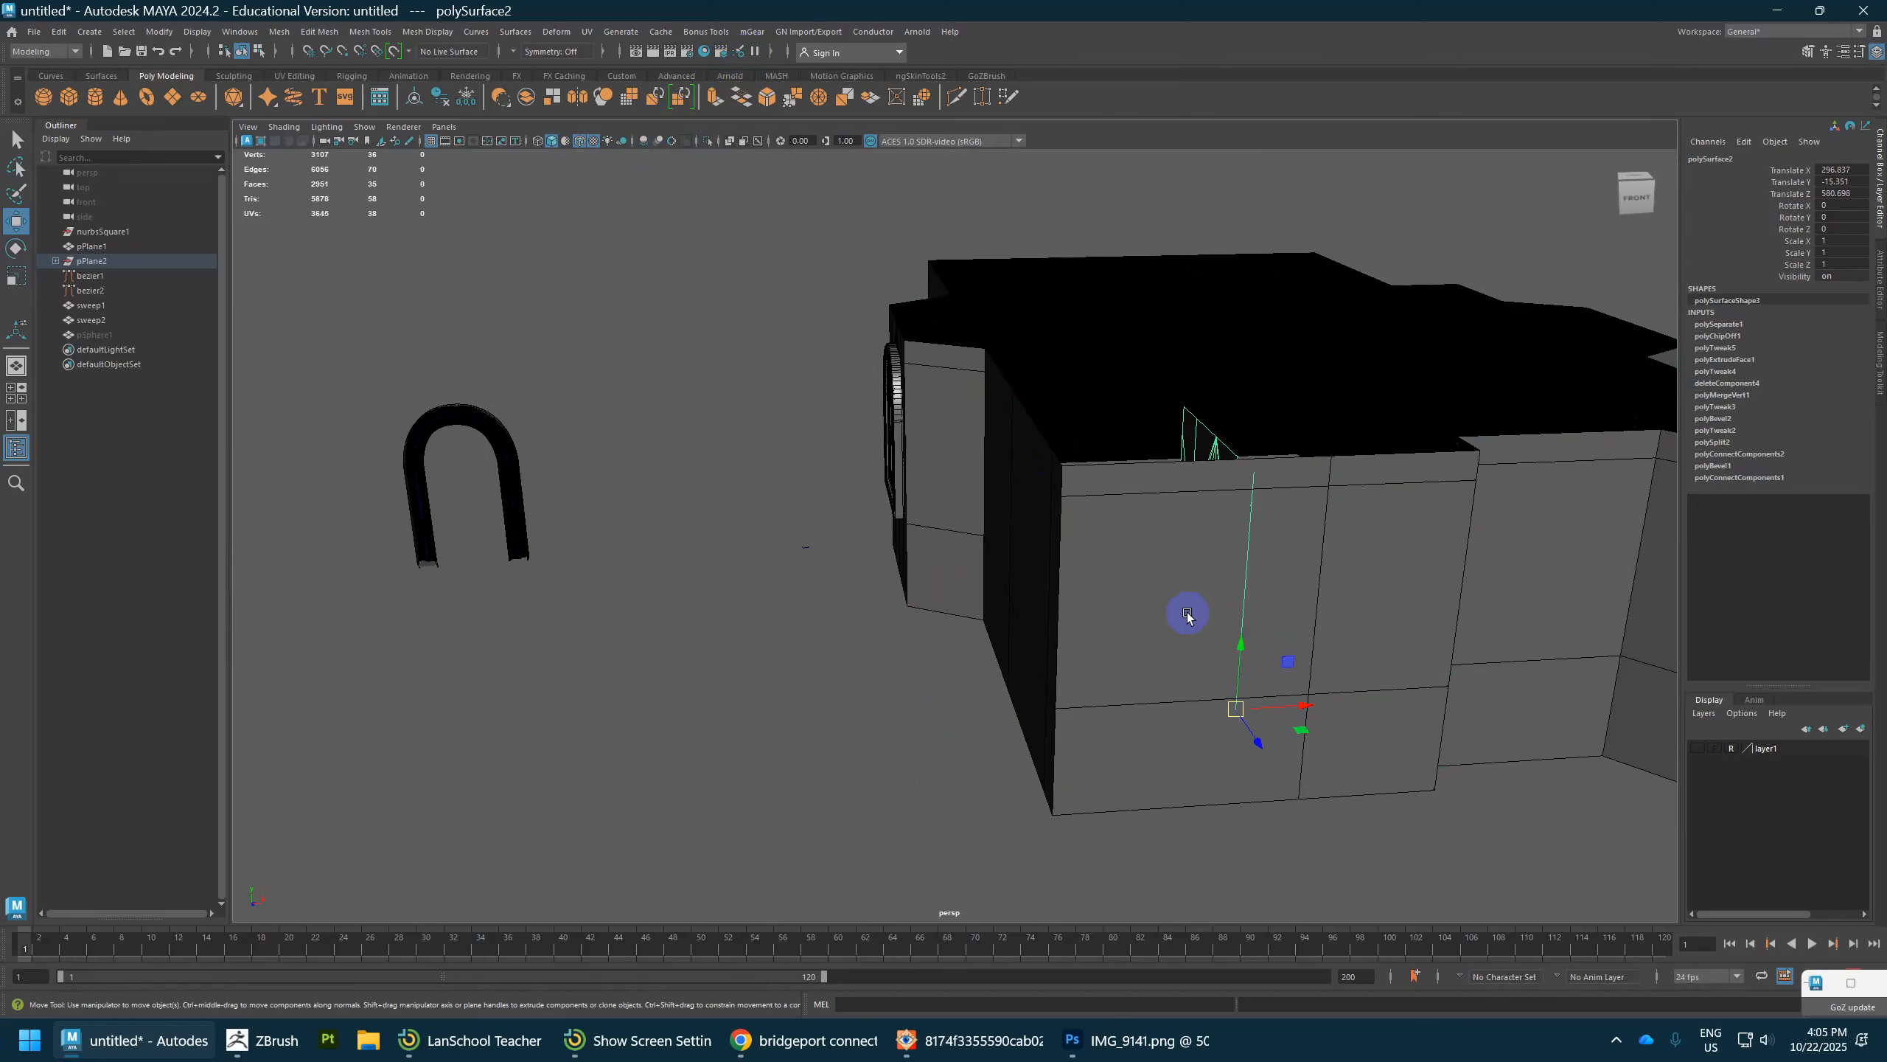
left_click_drag(1234, 710, 1204, 801)
key("e")
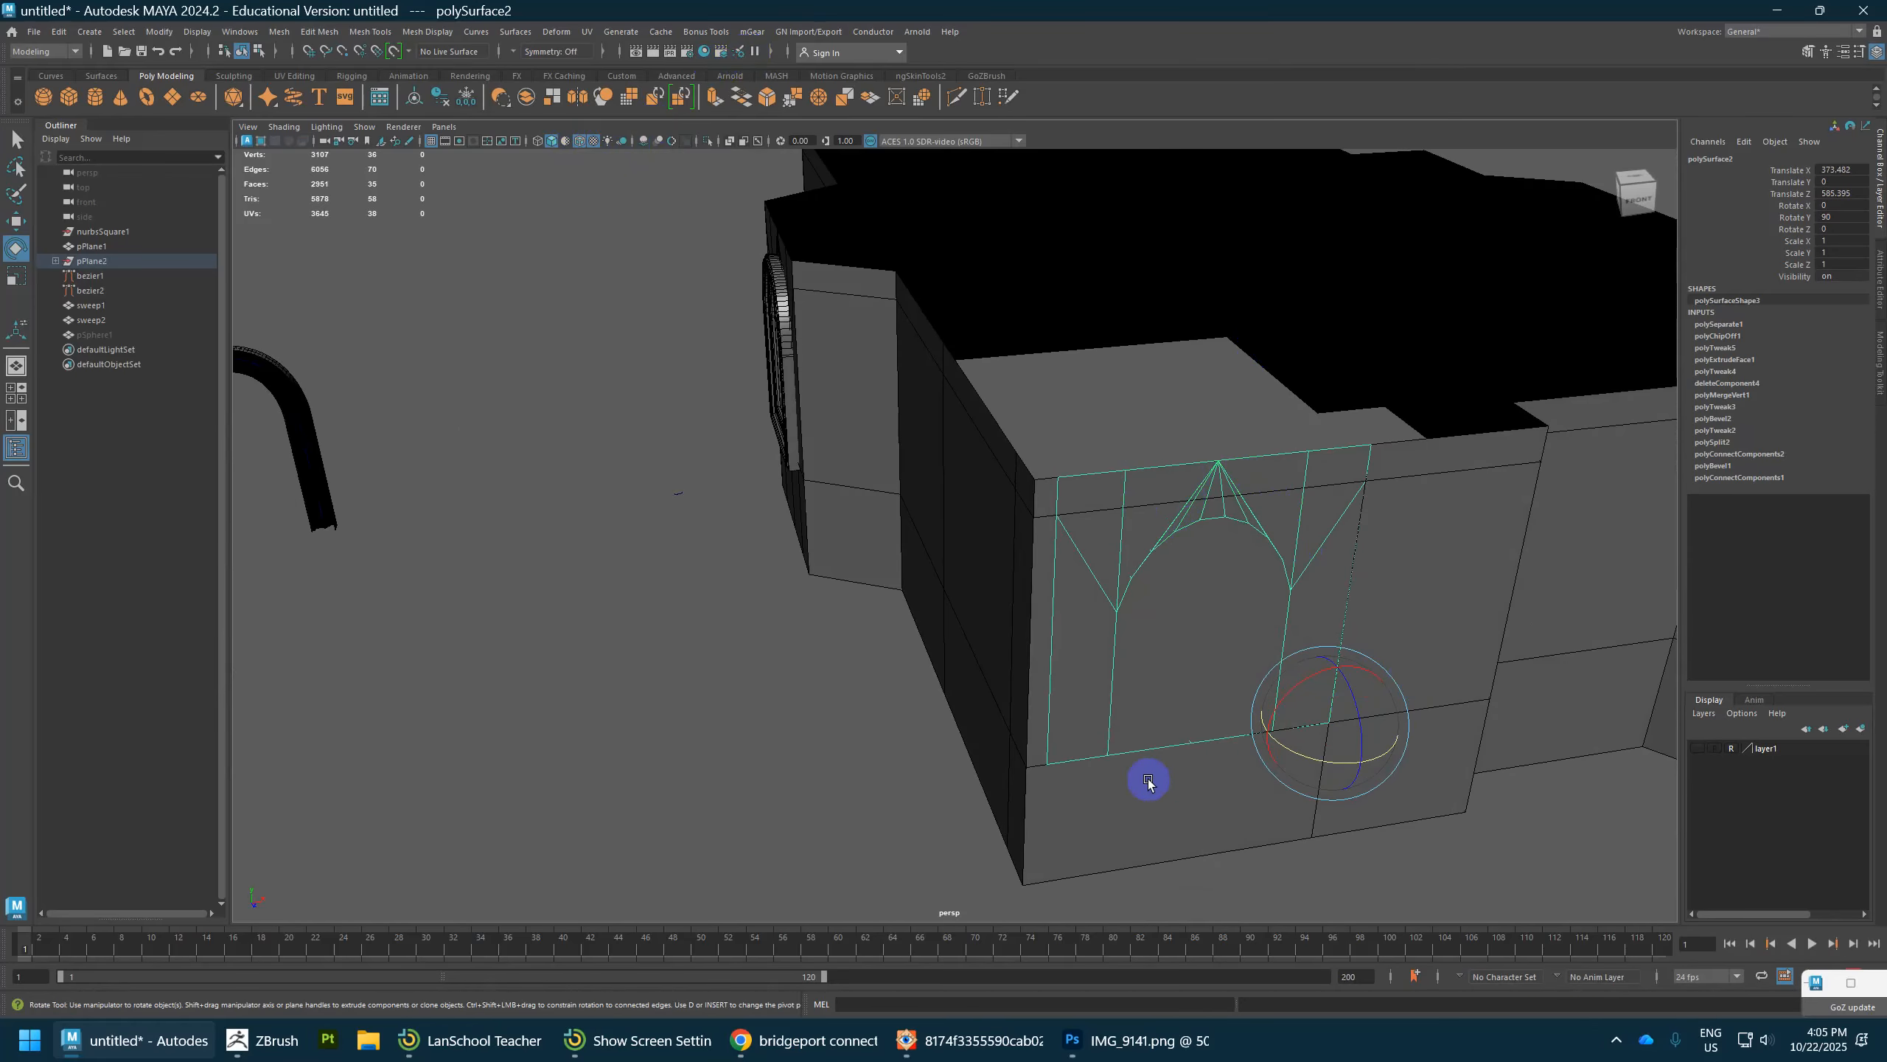
Step: Connect the horizontal edges of the wall section behind the window panel with one vertical edge loop through its middle
left_click_drag(1224, 647, 1223, 635, "alt")
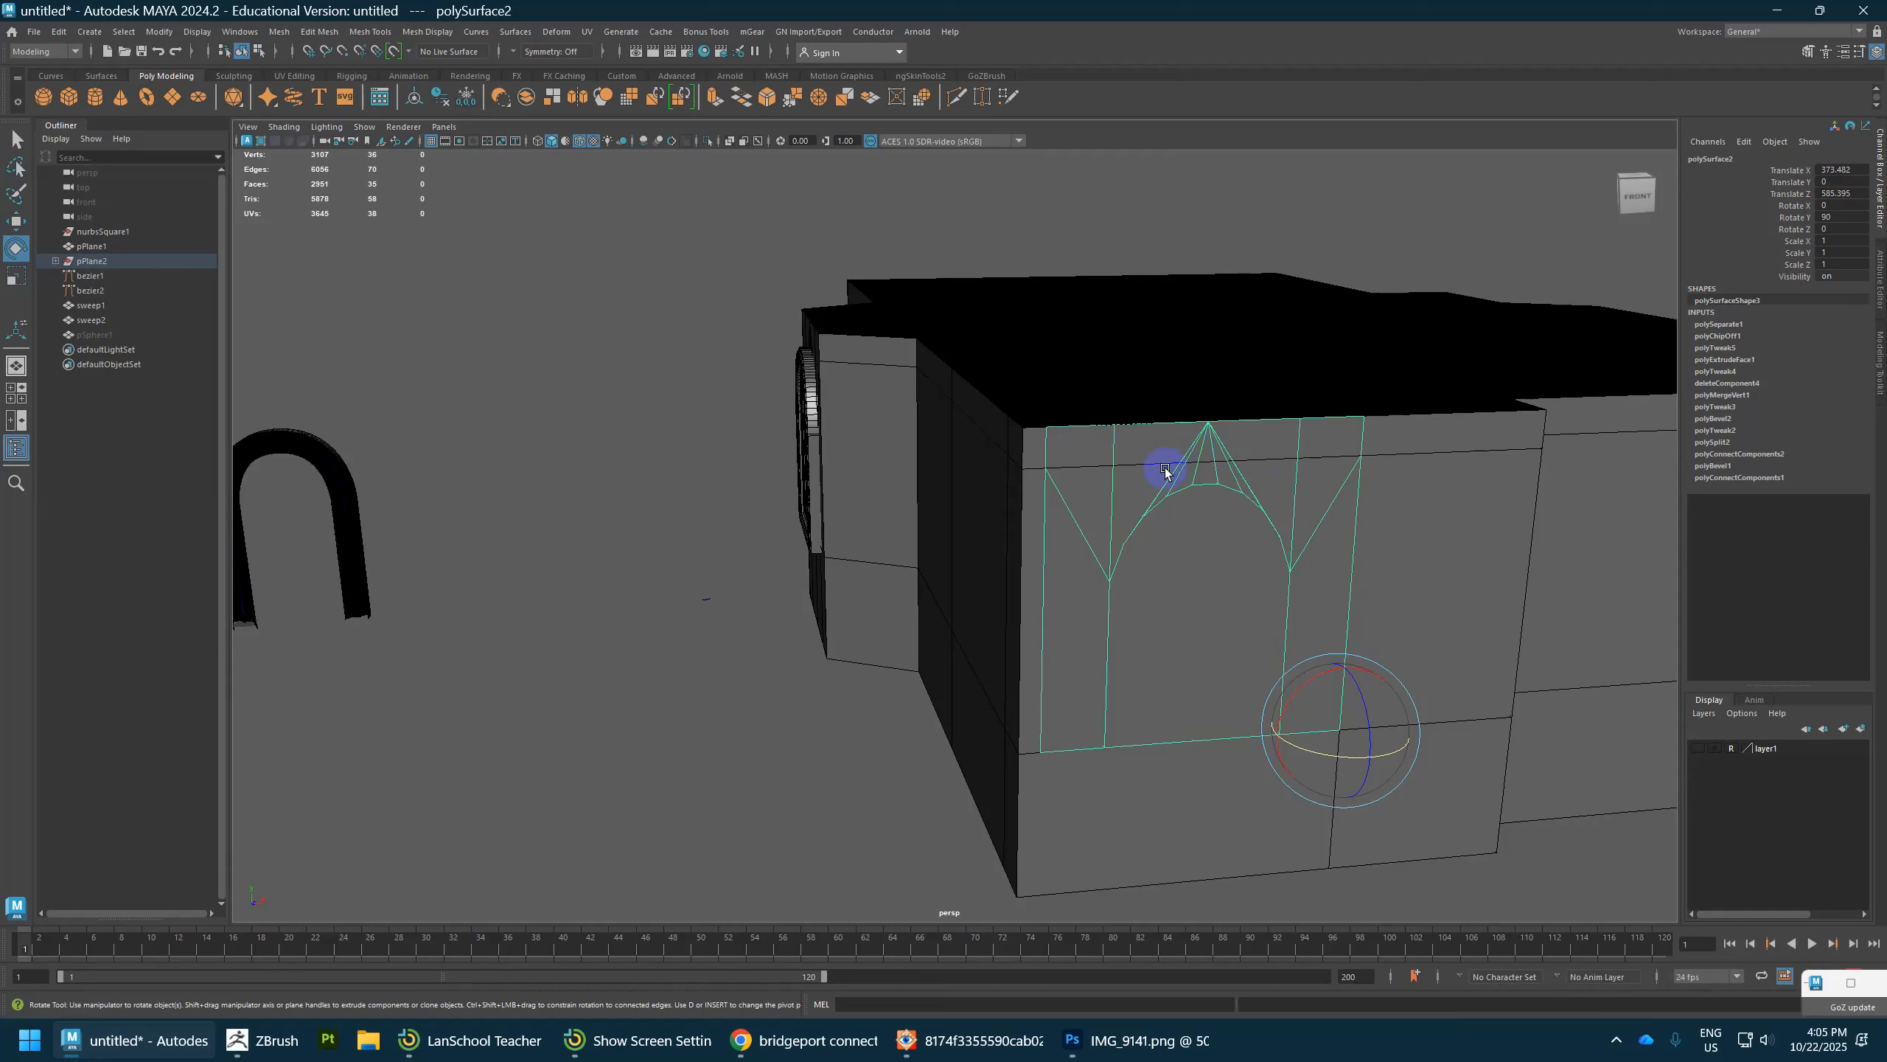
right_click_drag(1187, 596, 1186, 645)
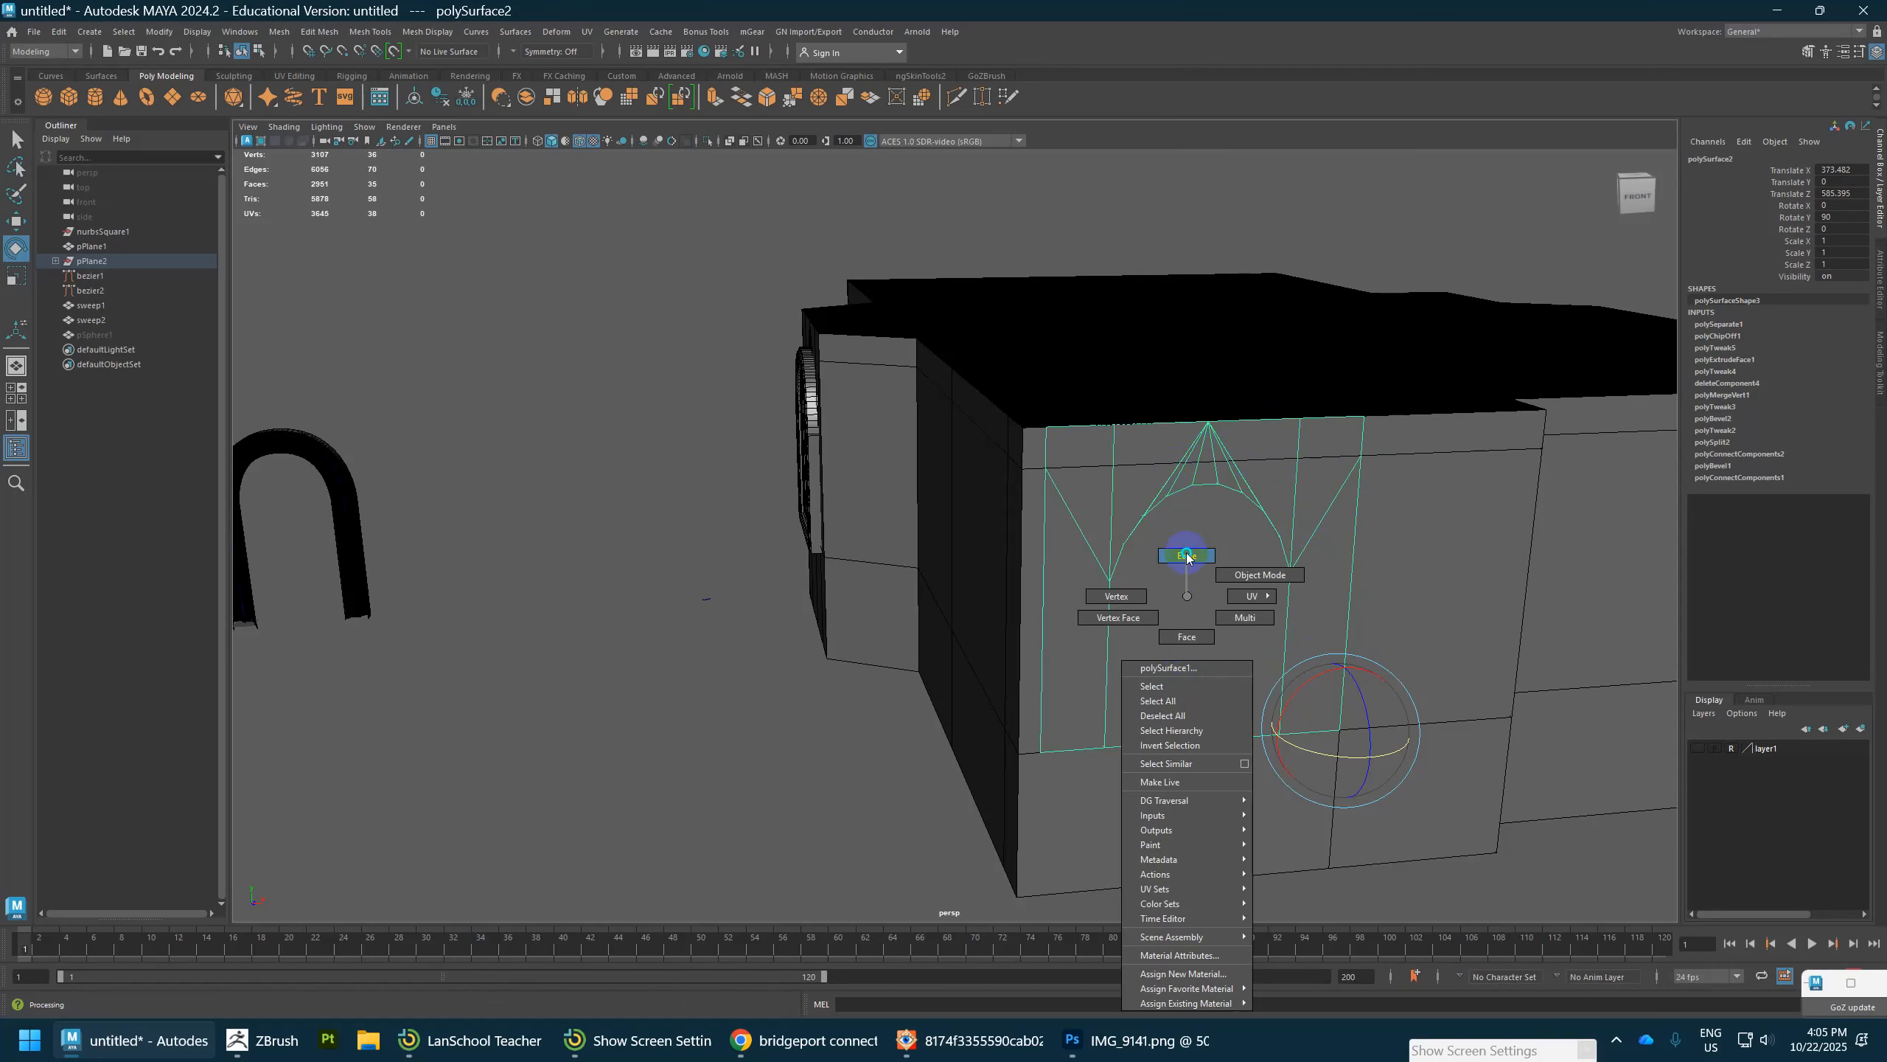
right_click_drag(1187, 556, 1187, 556)
left_click(1215, 860)
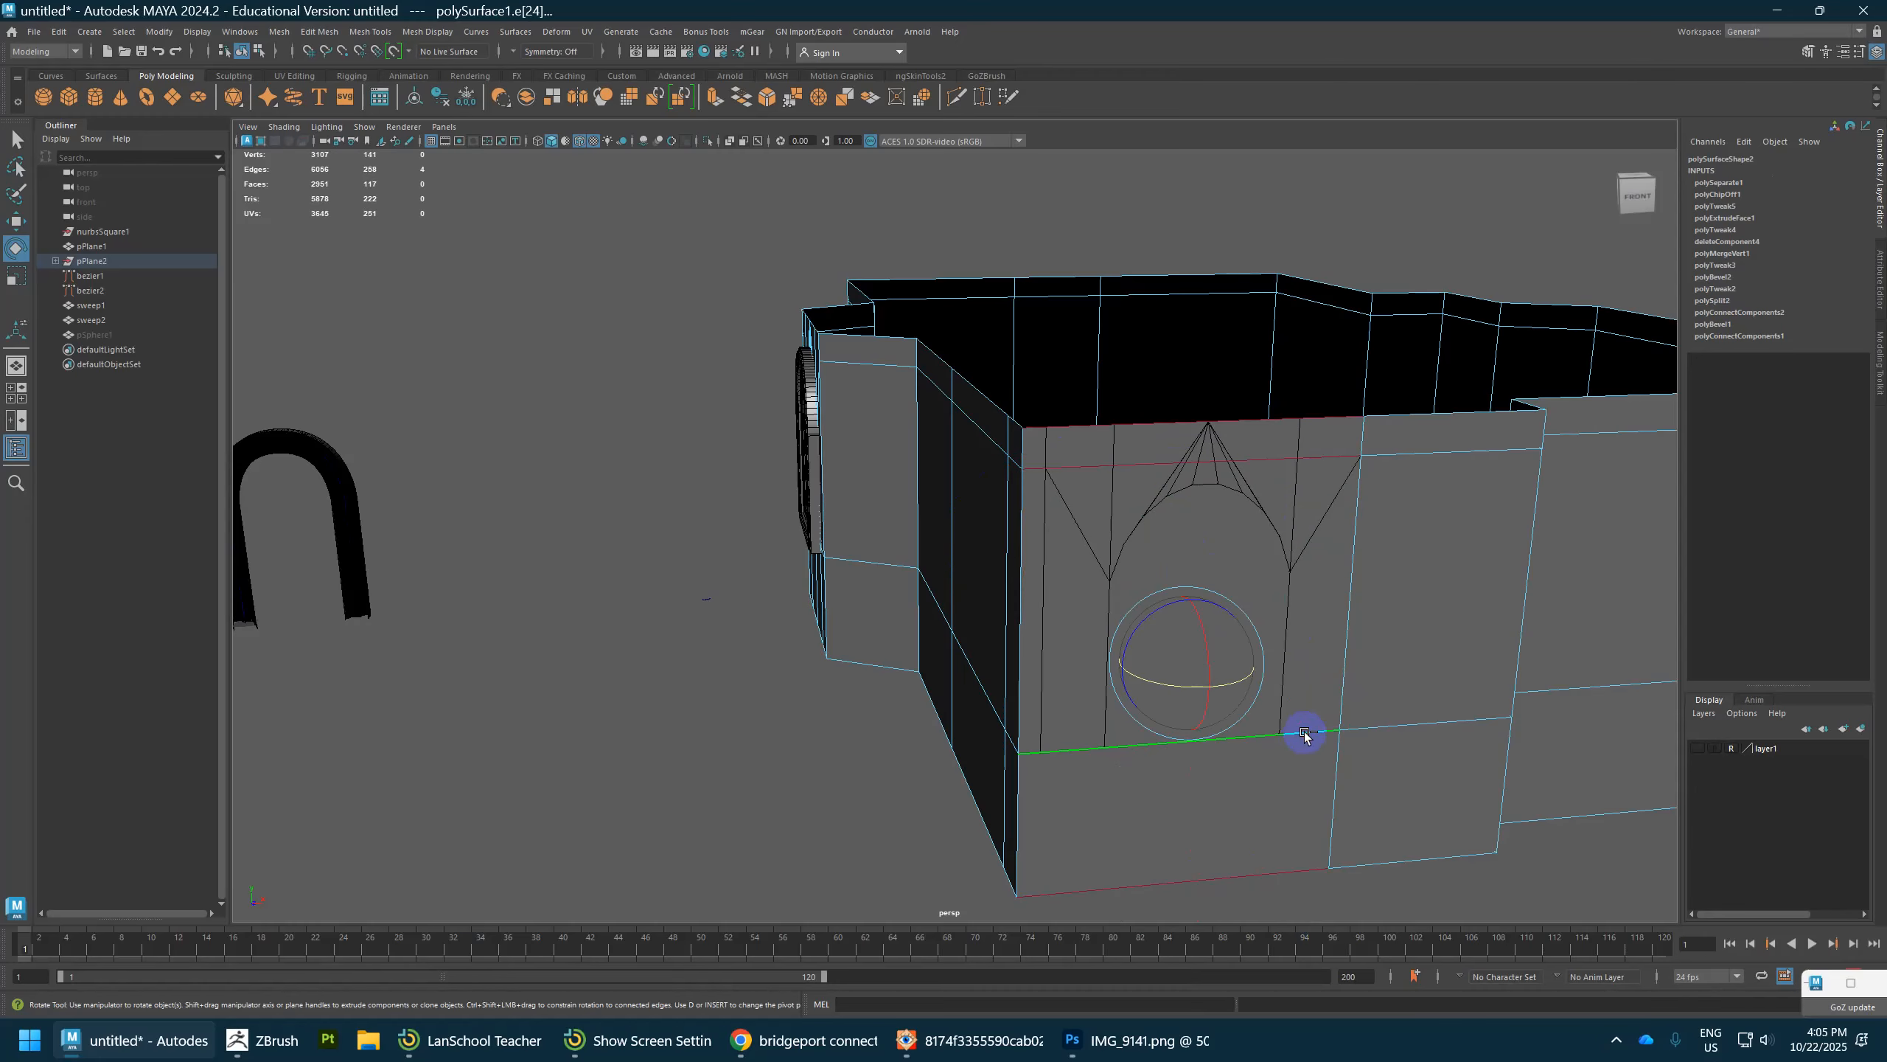
right_click_drag(1306, 733, 1284, 883, "shift")
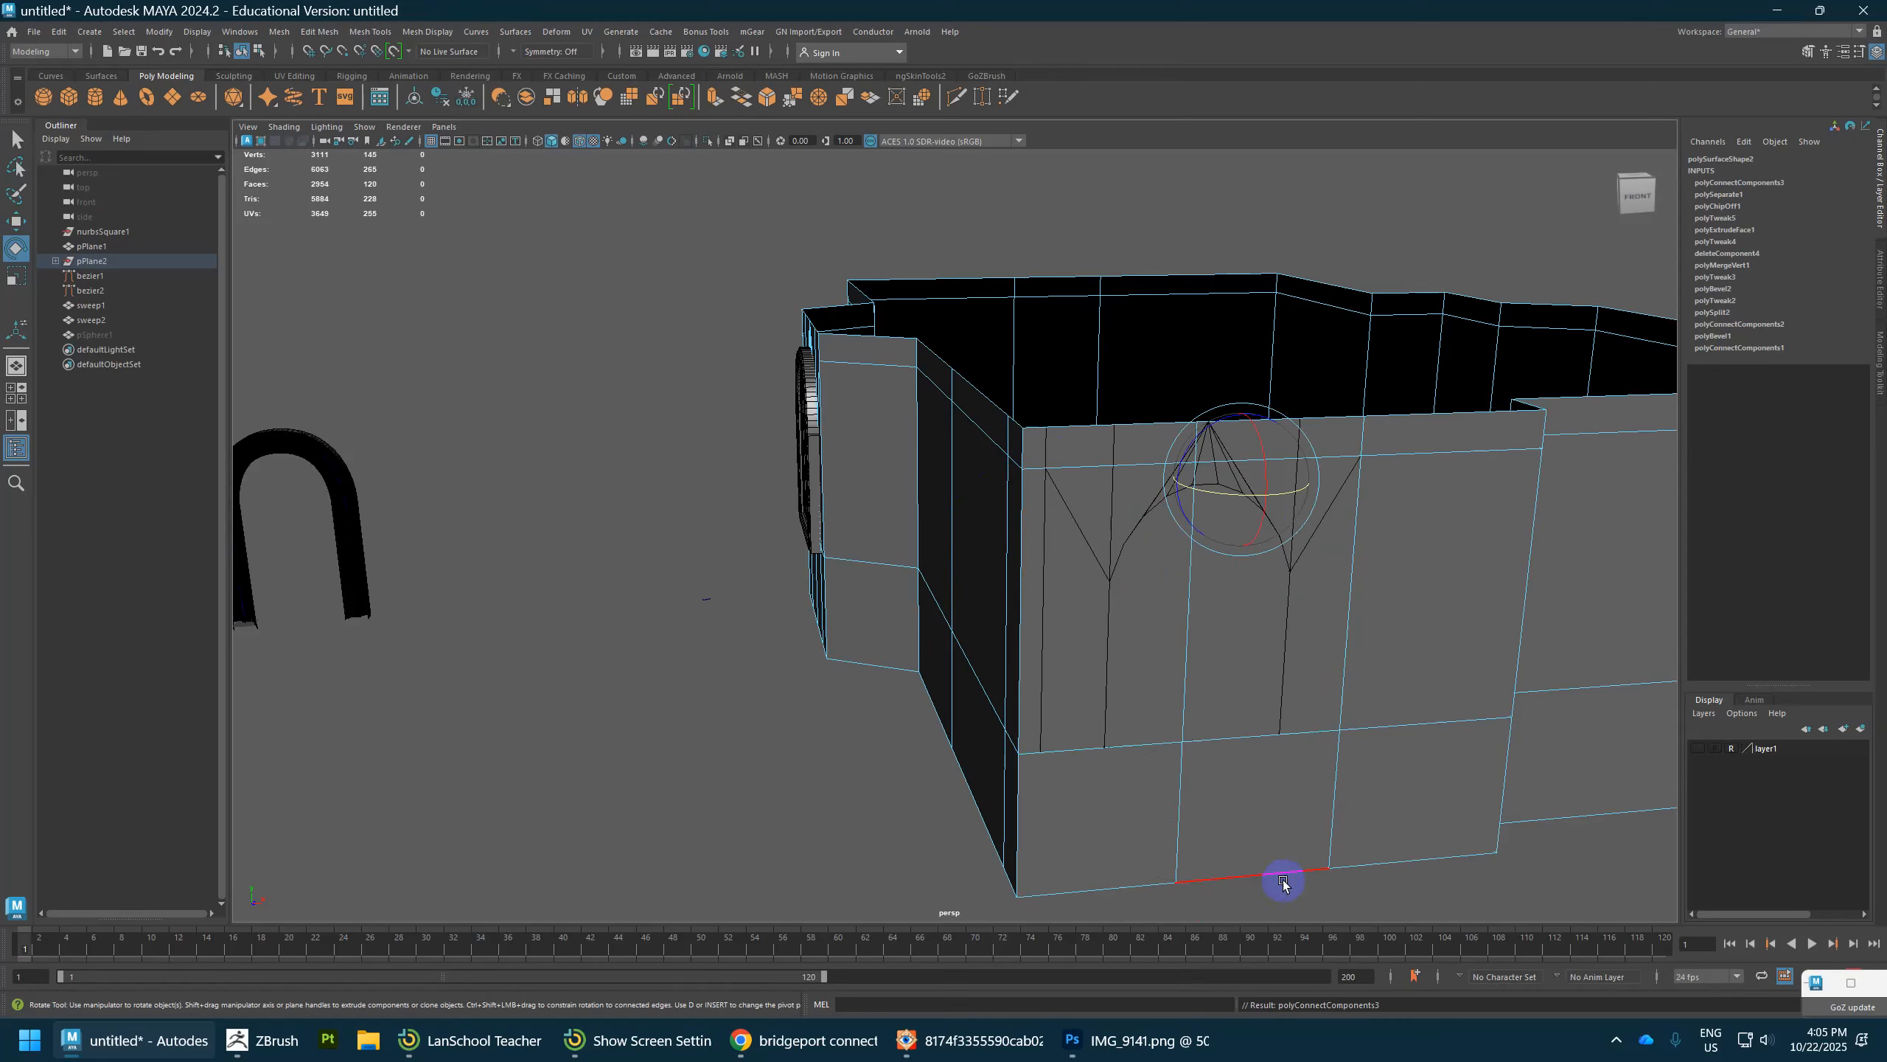
Step: Bevel the new vertical edge loop with 2 segments and line up the resulting loops with the window panel's vertical edges
left_click(1190, 812)
right_click_drag(1204, 743, 1329, 701, "shift")
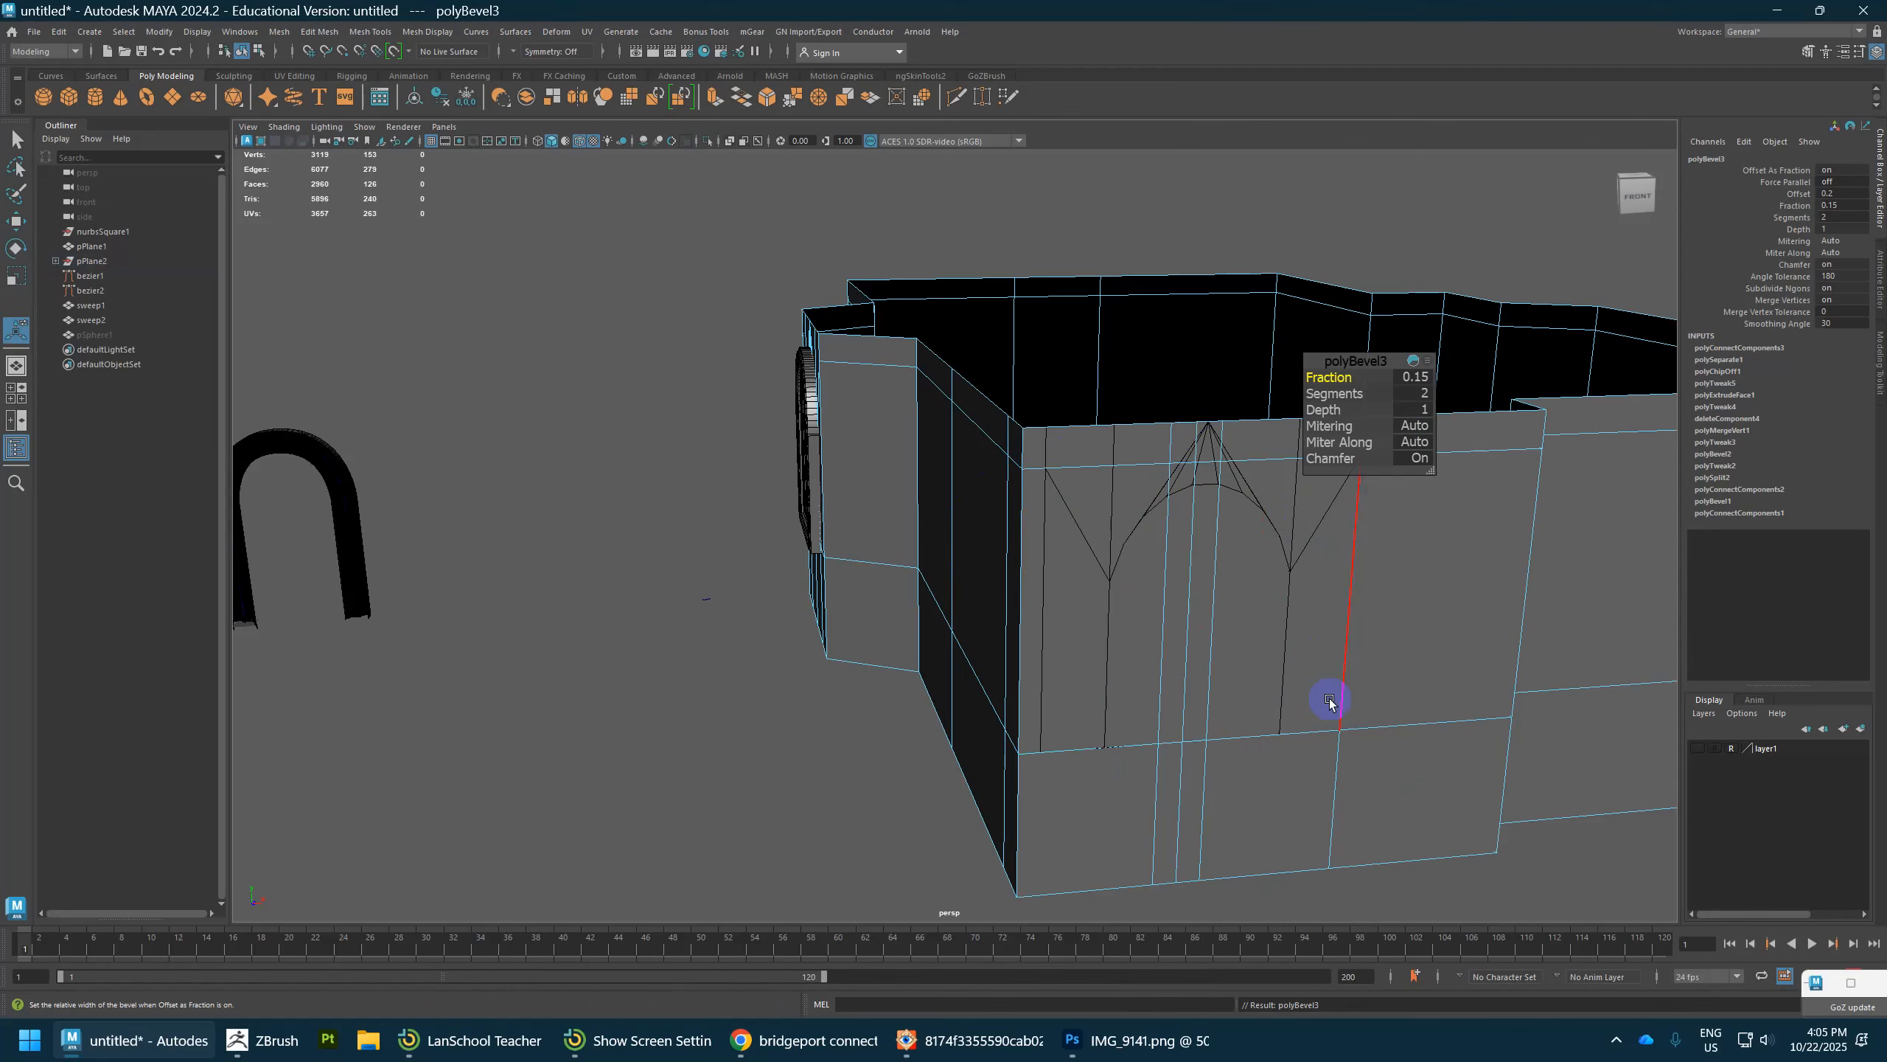
left_click_drag(1336, 377, 1348, 379)
left_click(1263, 768)
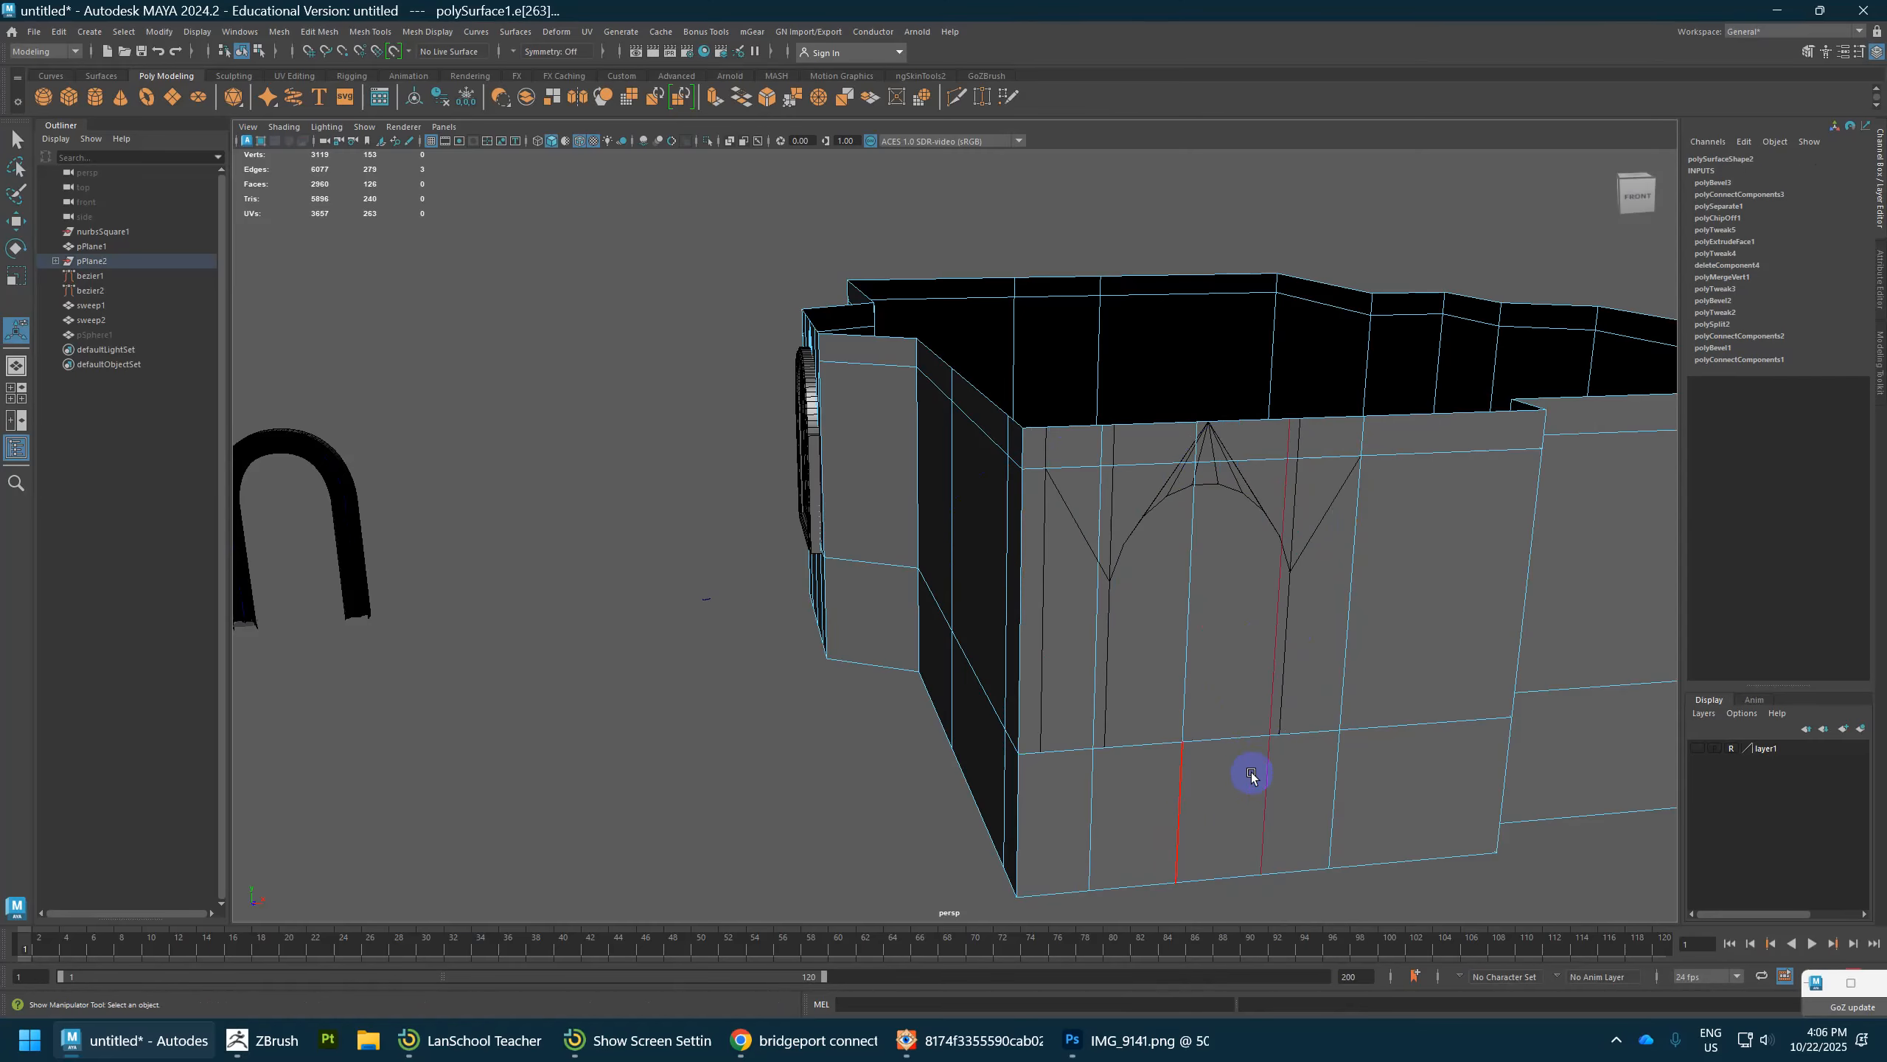
key("w")
left_click_drag(1239, 661, 1251, 658)
Step: Delete the wall faces behind the duplicated window panel, keeping the row beneath it
right_click_drag(1306, 650, 1310, 637)
left_click(1315, 631)
left_click(1251, 442, "shift")
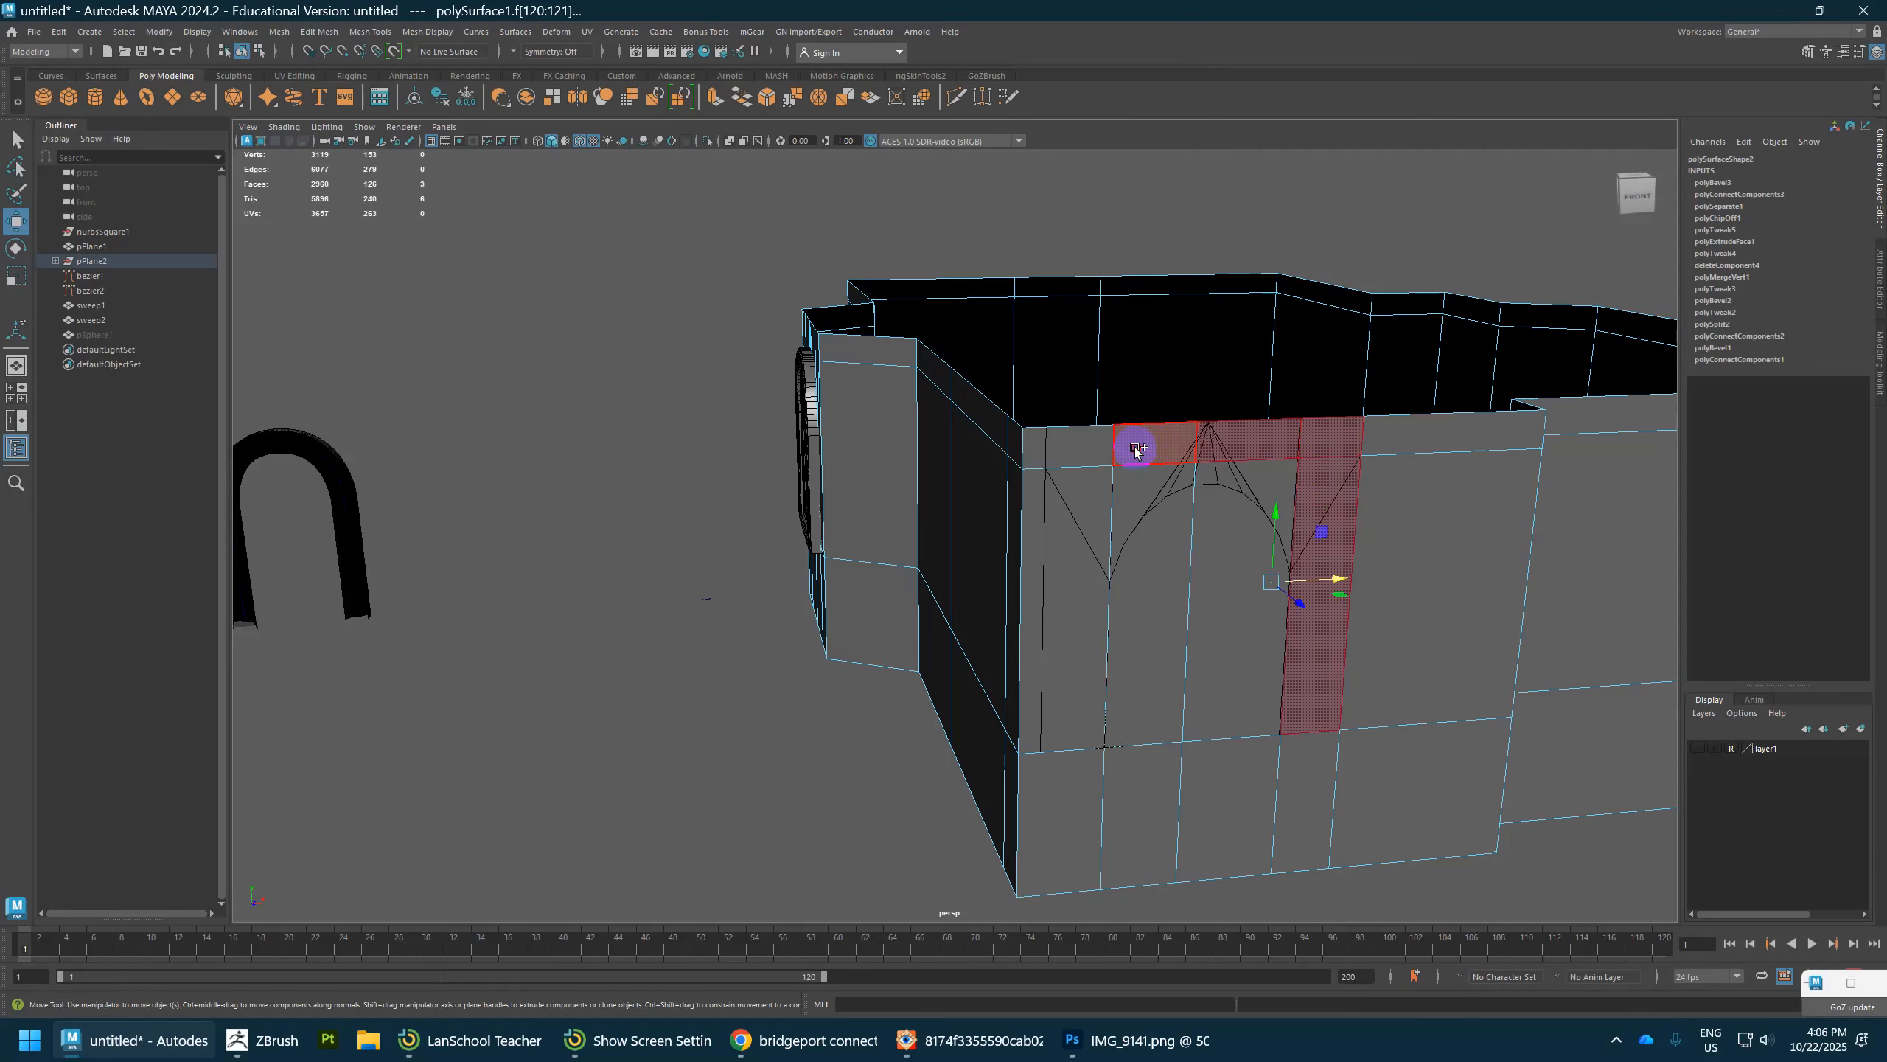
left_click(1137, 446, "shift")
left_click(1066, 447, "shift")
left_click(1060, 567, "shift")
left_click(1167, 704, "shift")
left_click(1251, 696, "shift")
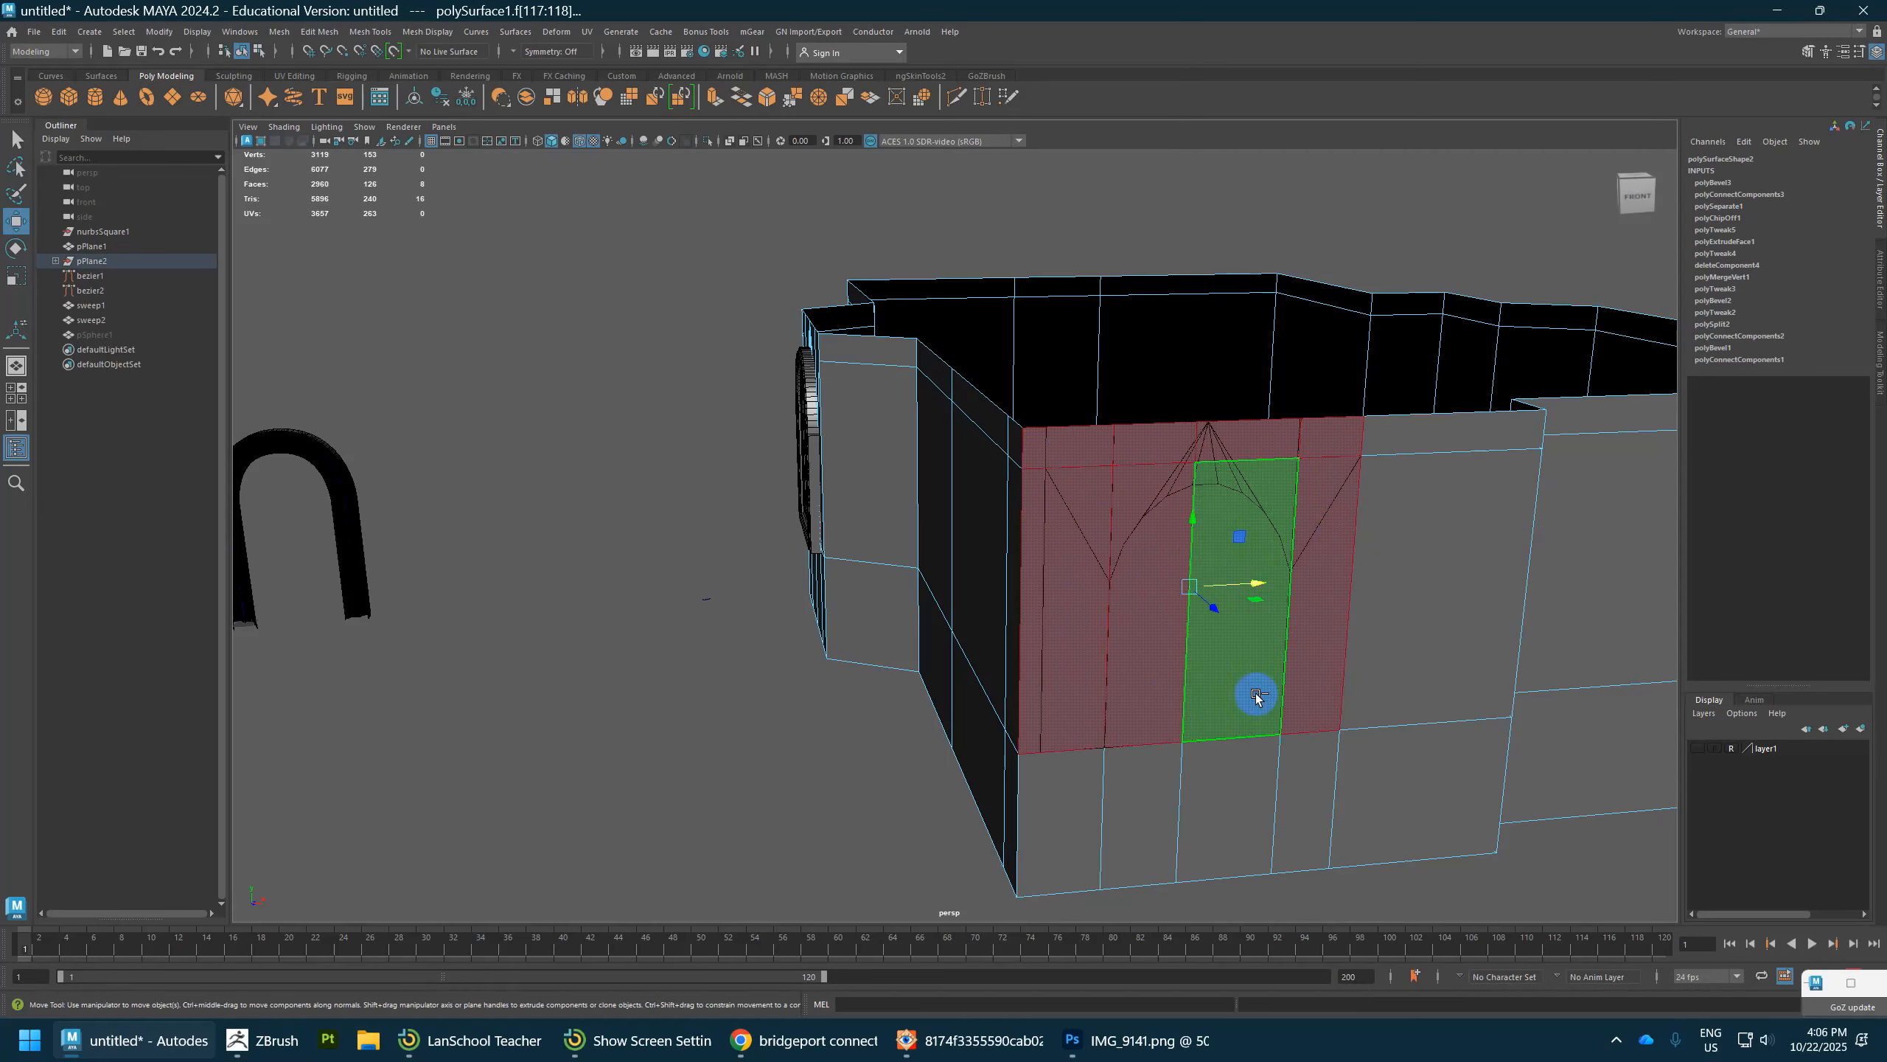
key("Delete")
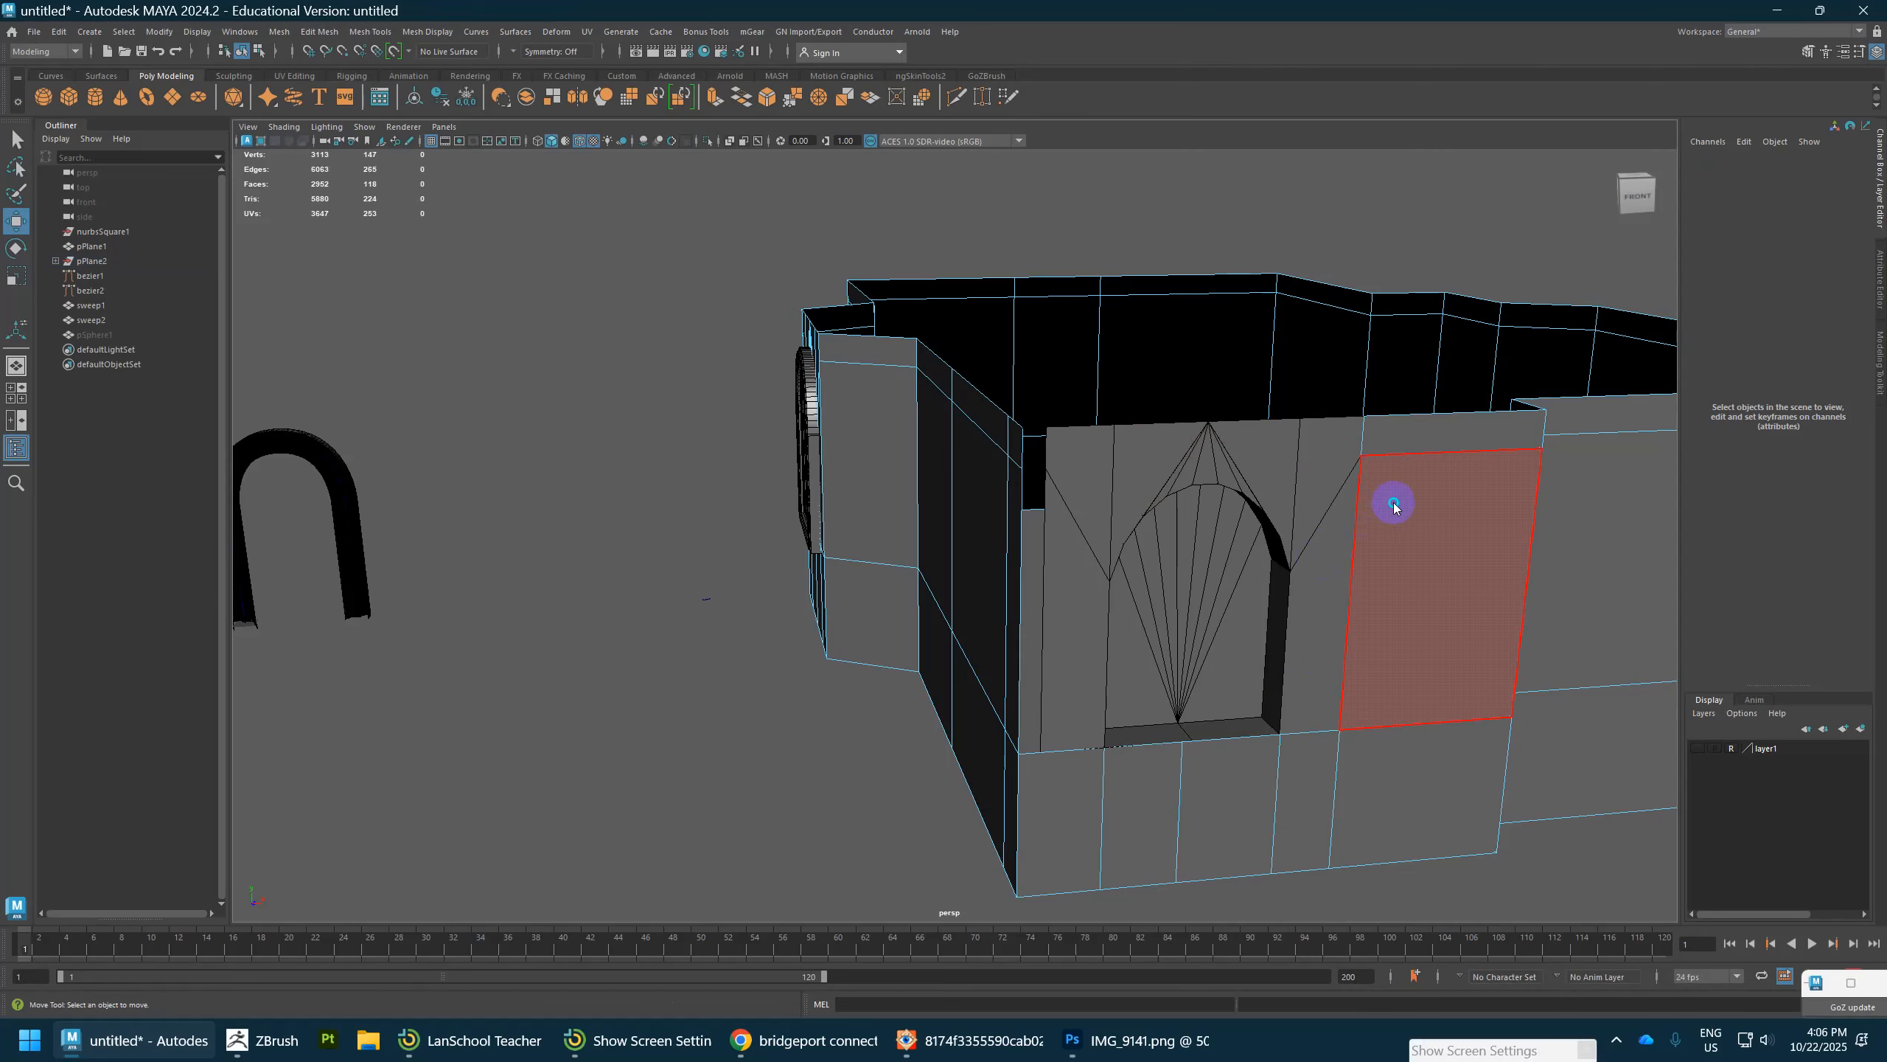
Step: Combine the duplicated window panel with the building walls into a single mesh
key("F8")
left_click(1281, 478)
right_click_drag(1280, 474, 1282, 800, "shift")
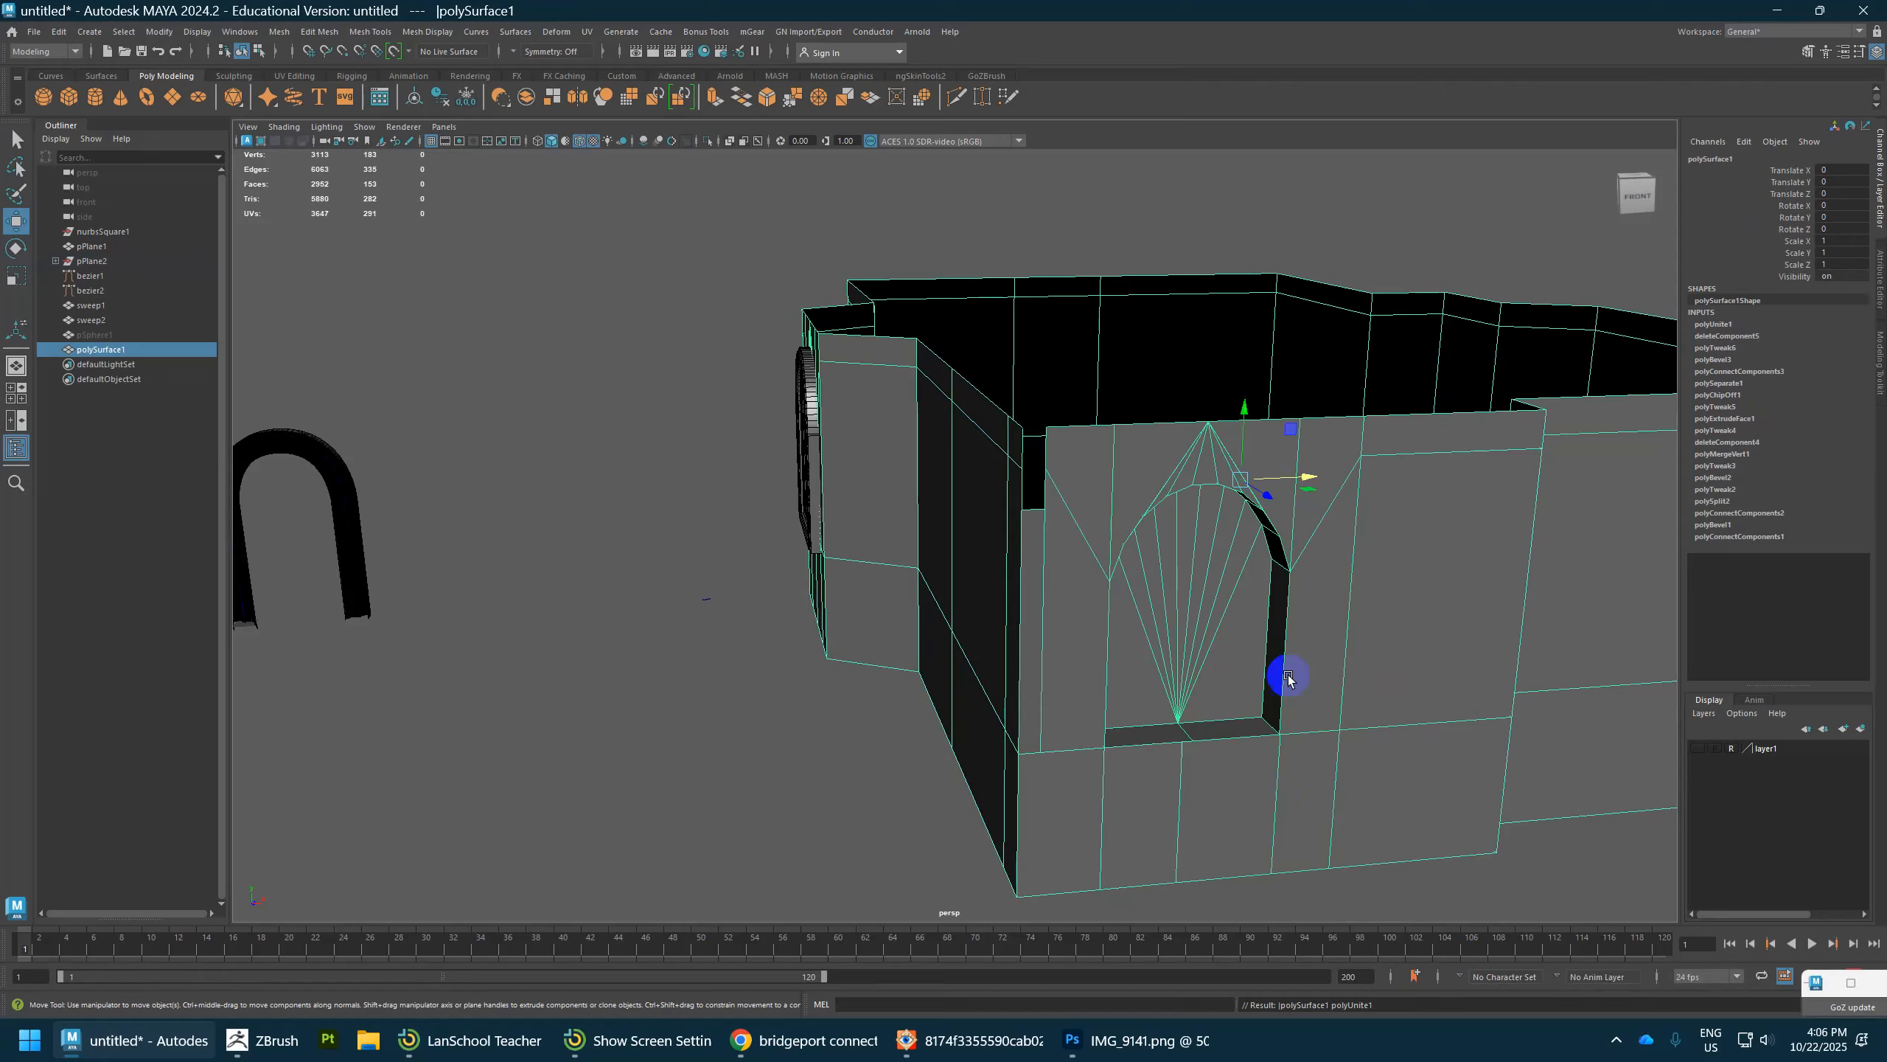
Step: Target Weld the window panel's outer side vertices onto the matching vertices along the adjoining wall corner
middle_click_drag(1285, 675, 900, 183, "alt")
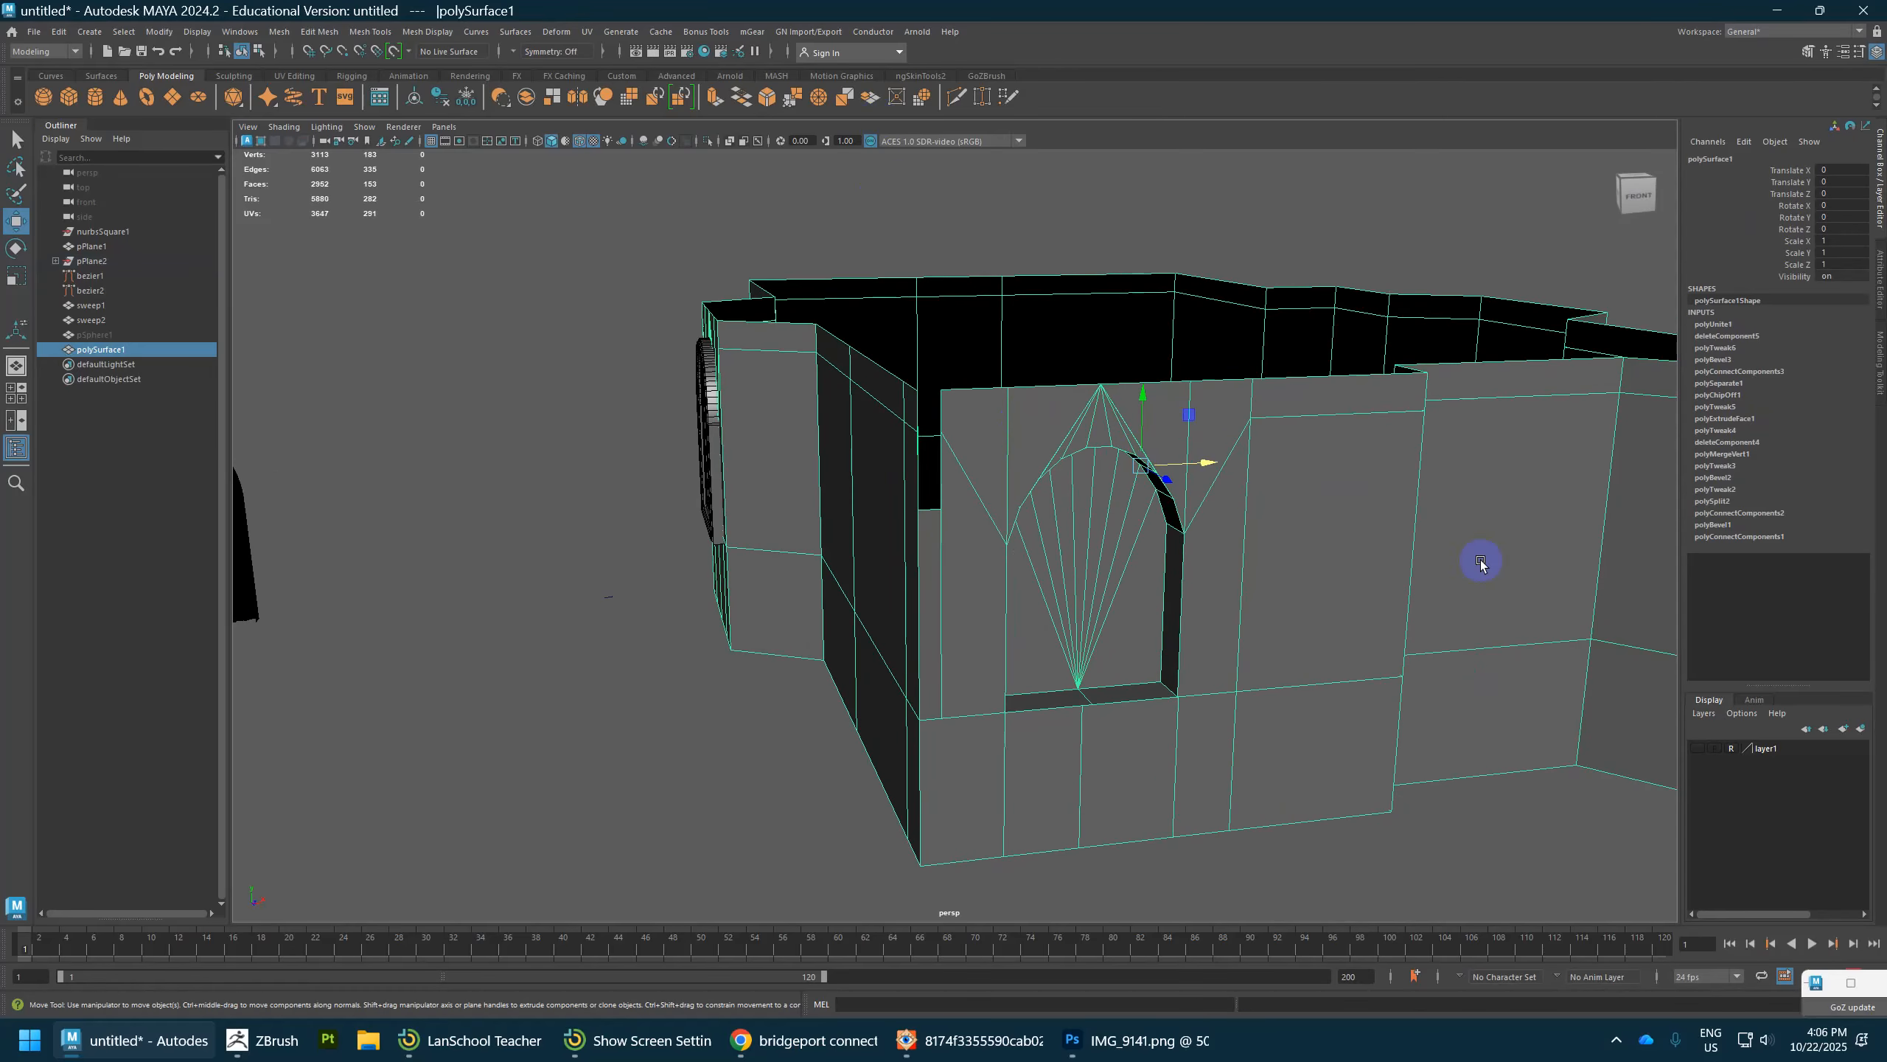
left_click(1808, 52)
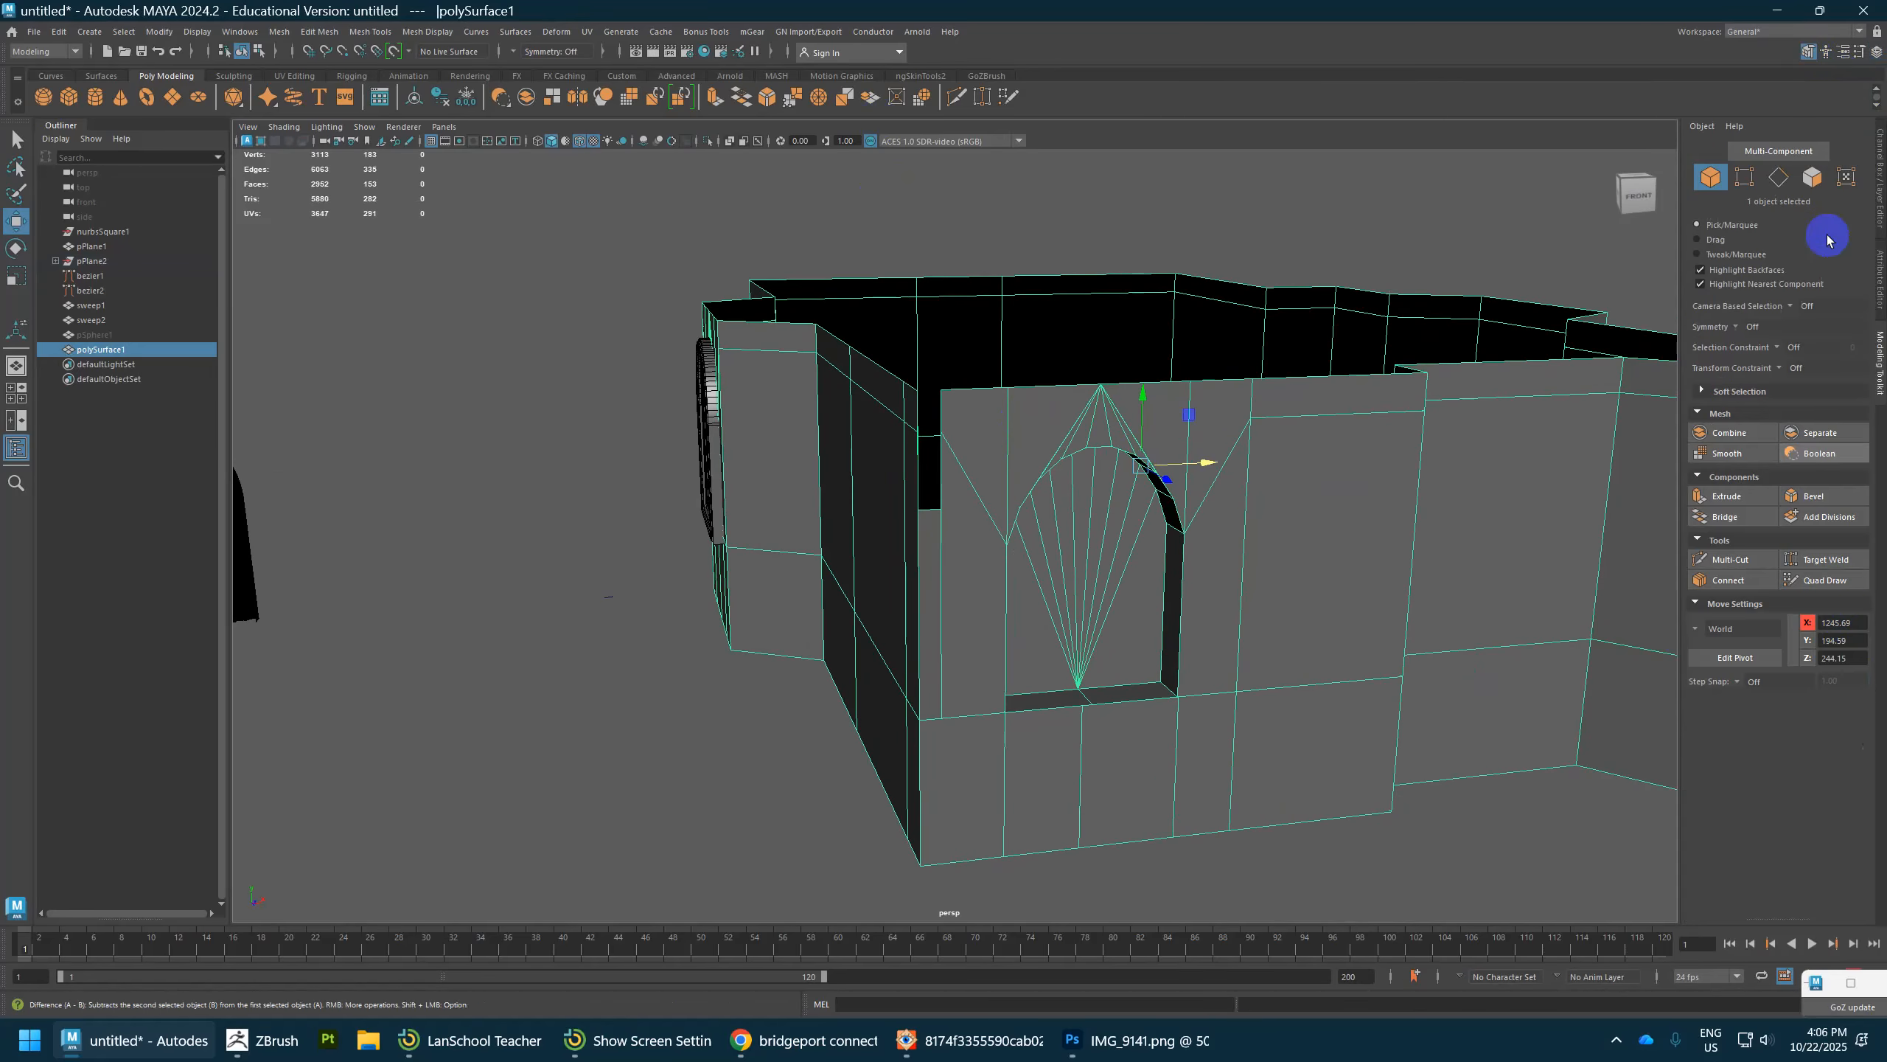
left_click(1827, 559)
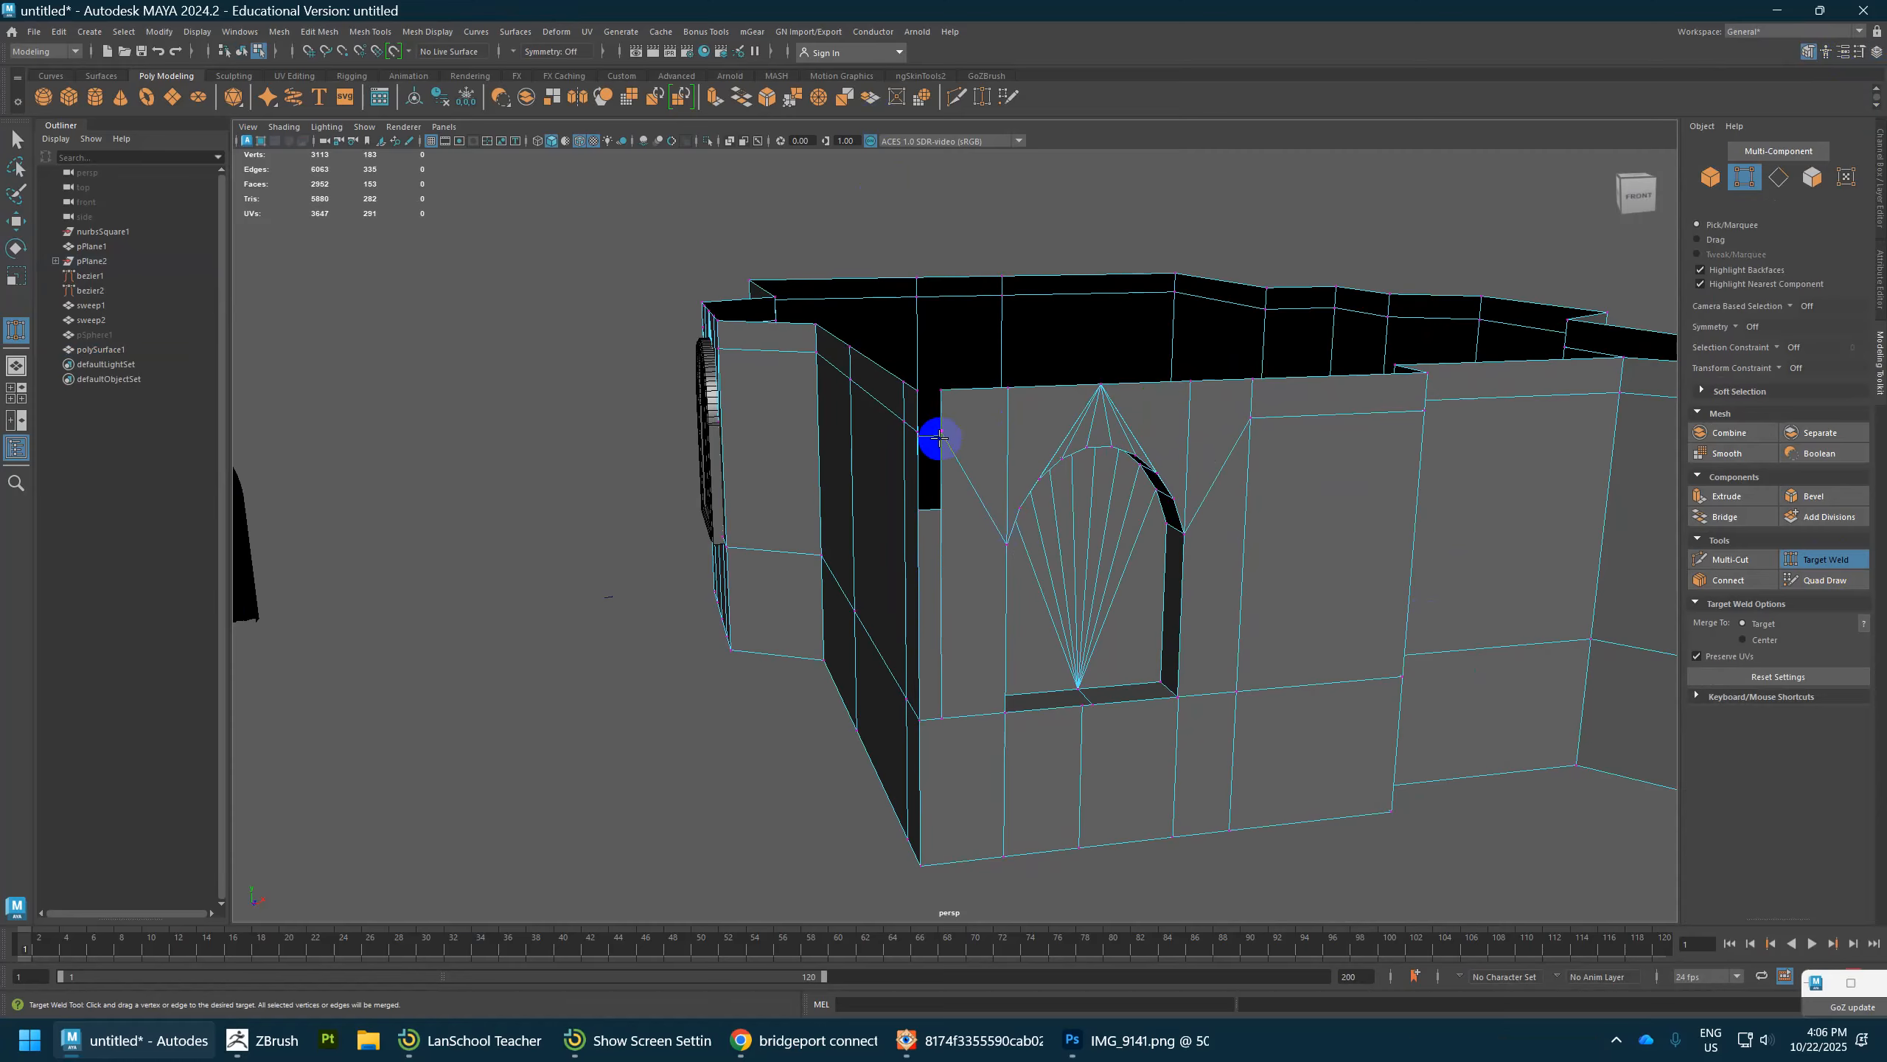
left_click_drag(920, 430, 920, 431)
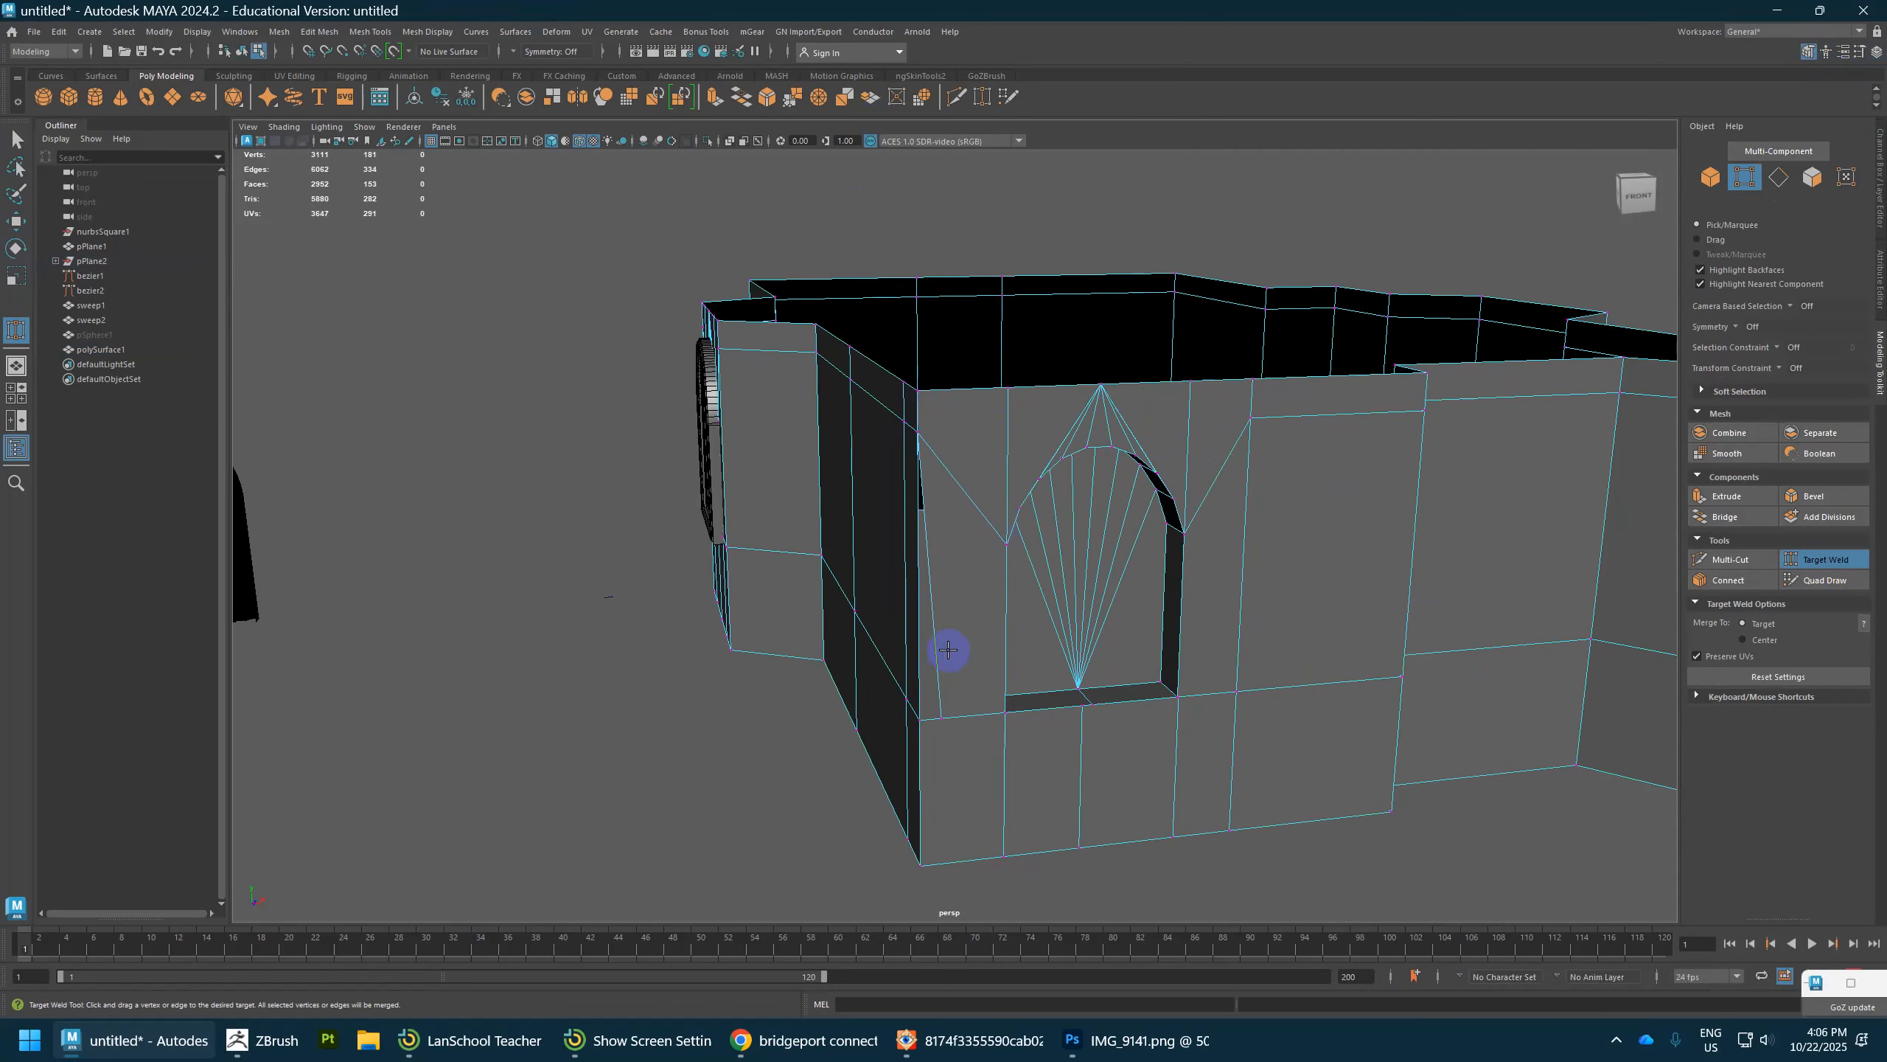
left_click_drag(936, 714, 882, 720)
Step: Merge the overlapping vertices at the new recess's lower front corner and return to object selection
scroll(1015, 746, "up", 4)
middle_click_drag(1018, 745, 970, 568, "alt")
mouse_move(970, 568)
left_mouse_down("alt")
mouse_move(1061, 651)
mouse_move(948, 547)
mouse_move(991, 590)
left_mouse_up("alt")
left_click_drag(991, 589, 1070, 451, "alt")
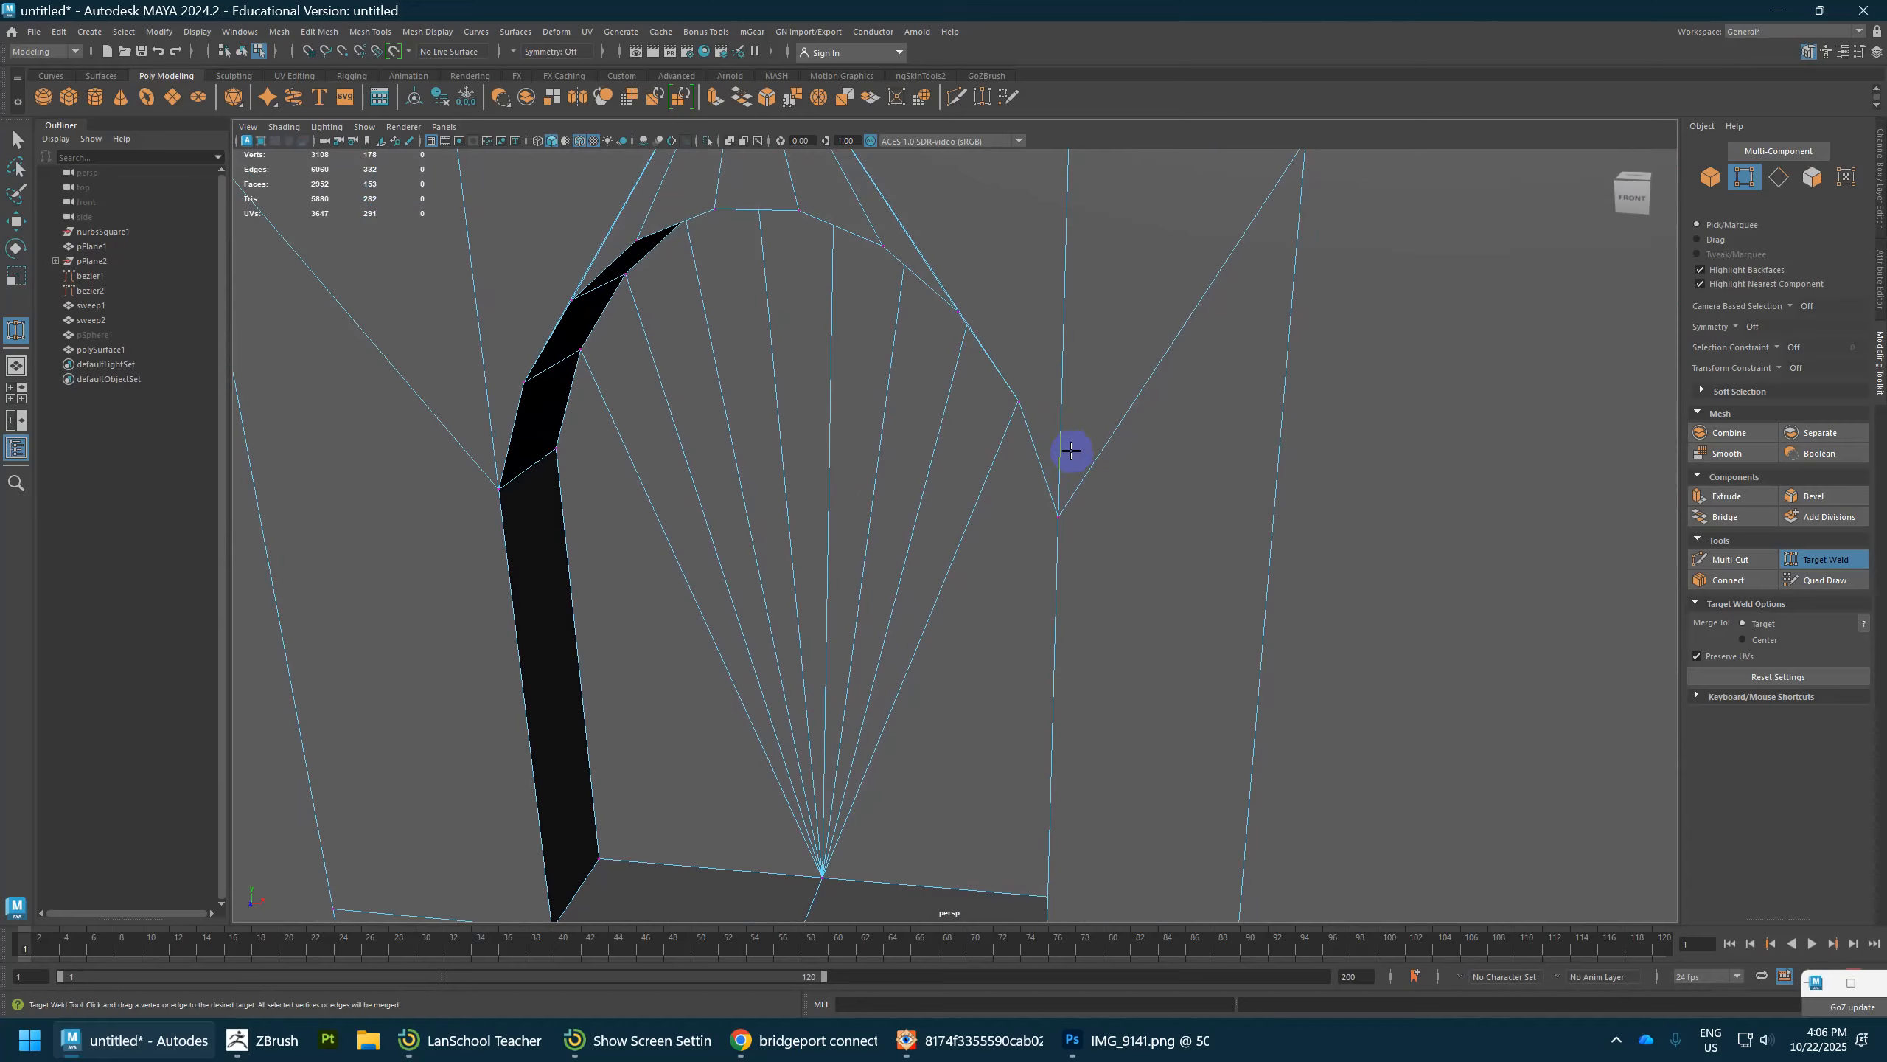
left_click_drag(963, 379, 1011, 391, "alt")
middle_click_drag(1022, 661, 1142, 363, "alt")
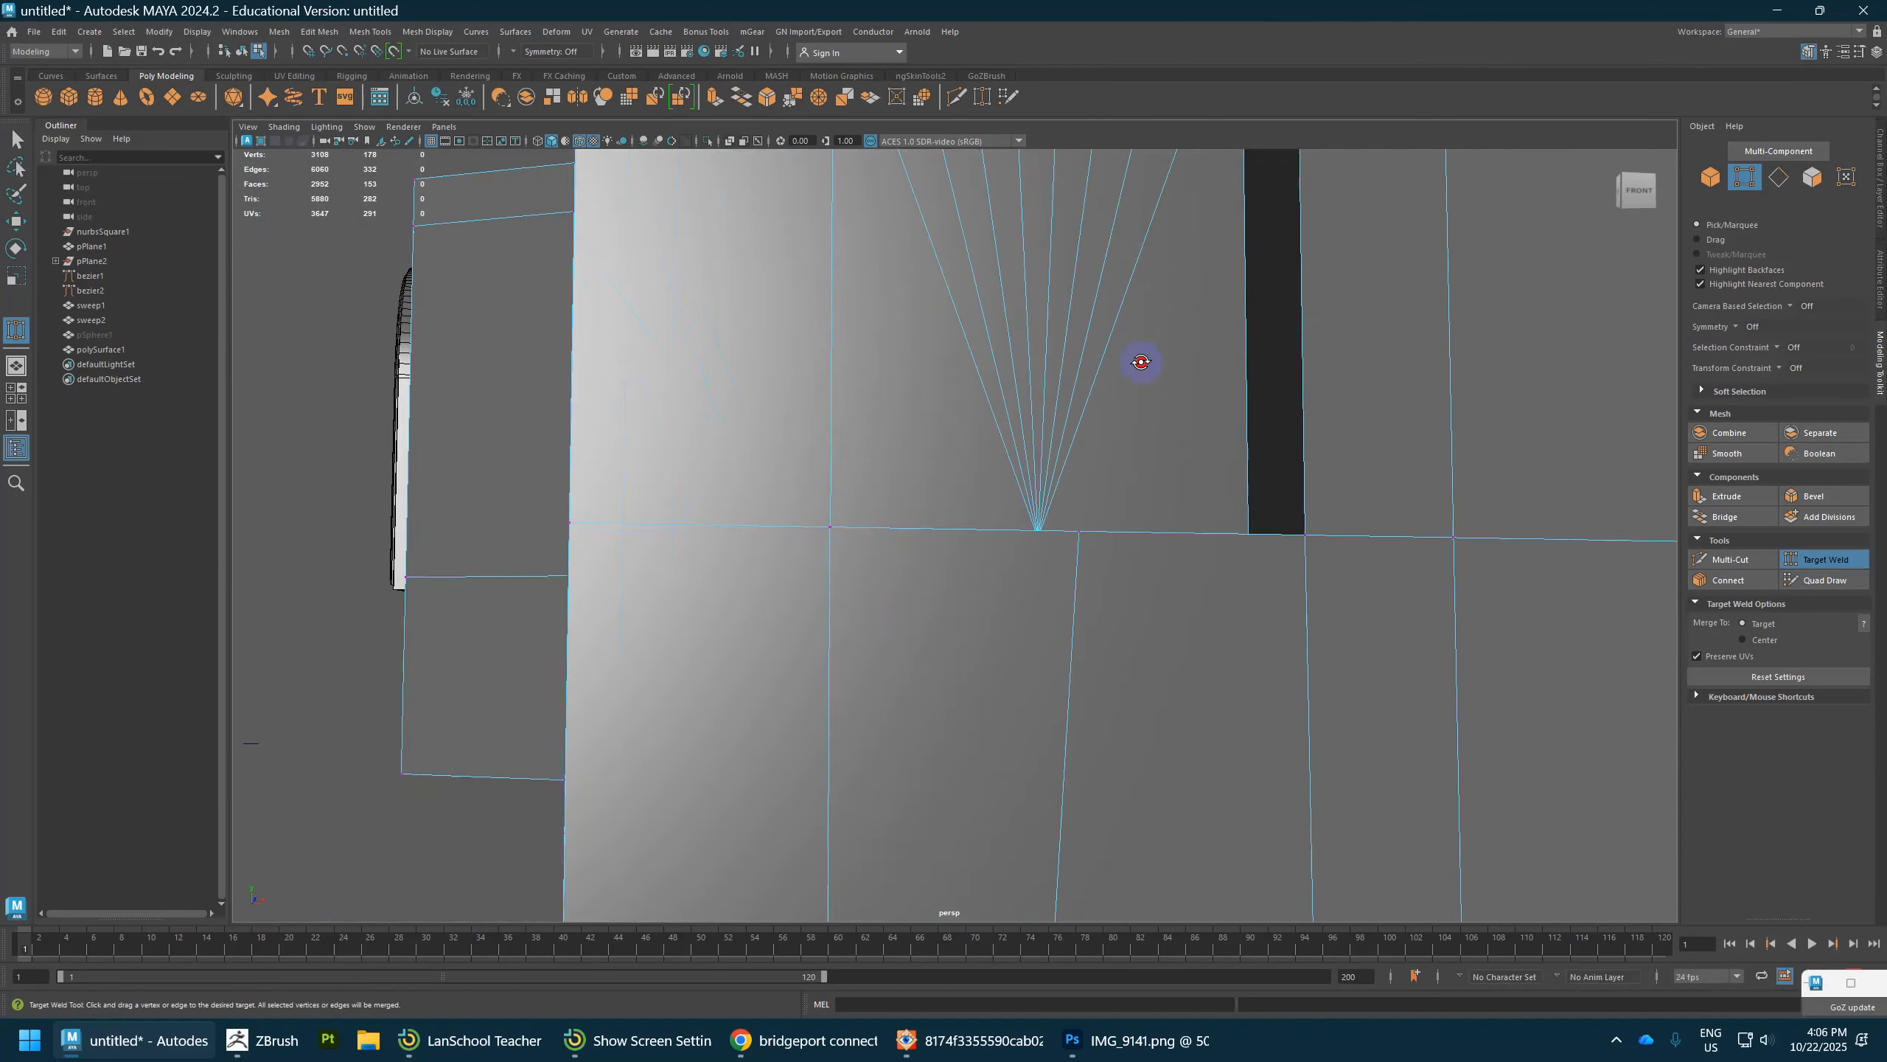
left_click_drag(1142, 362, 777, 634, "alt")
key("w")
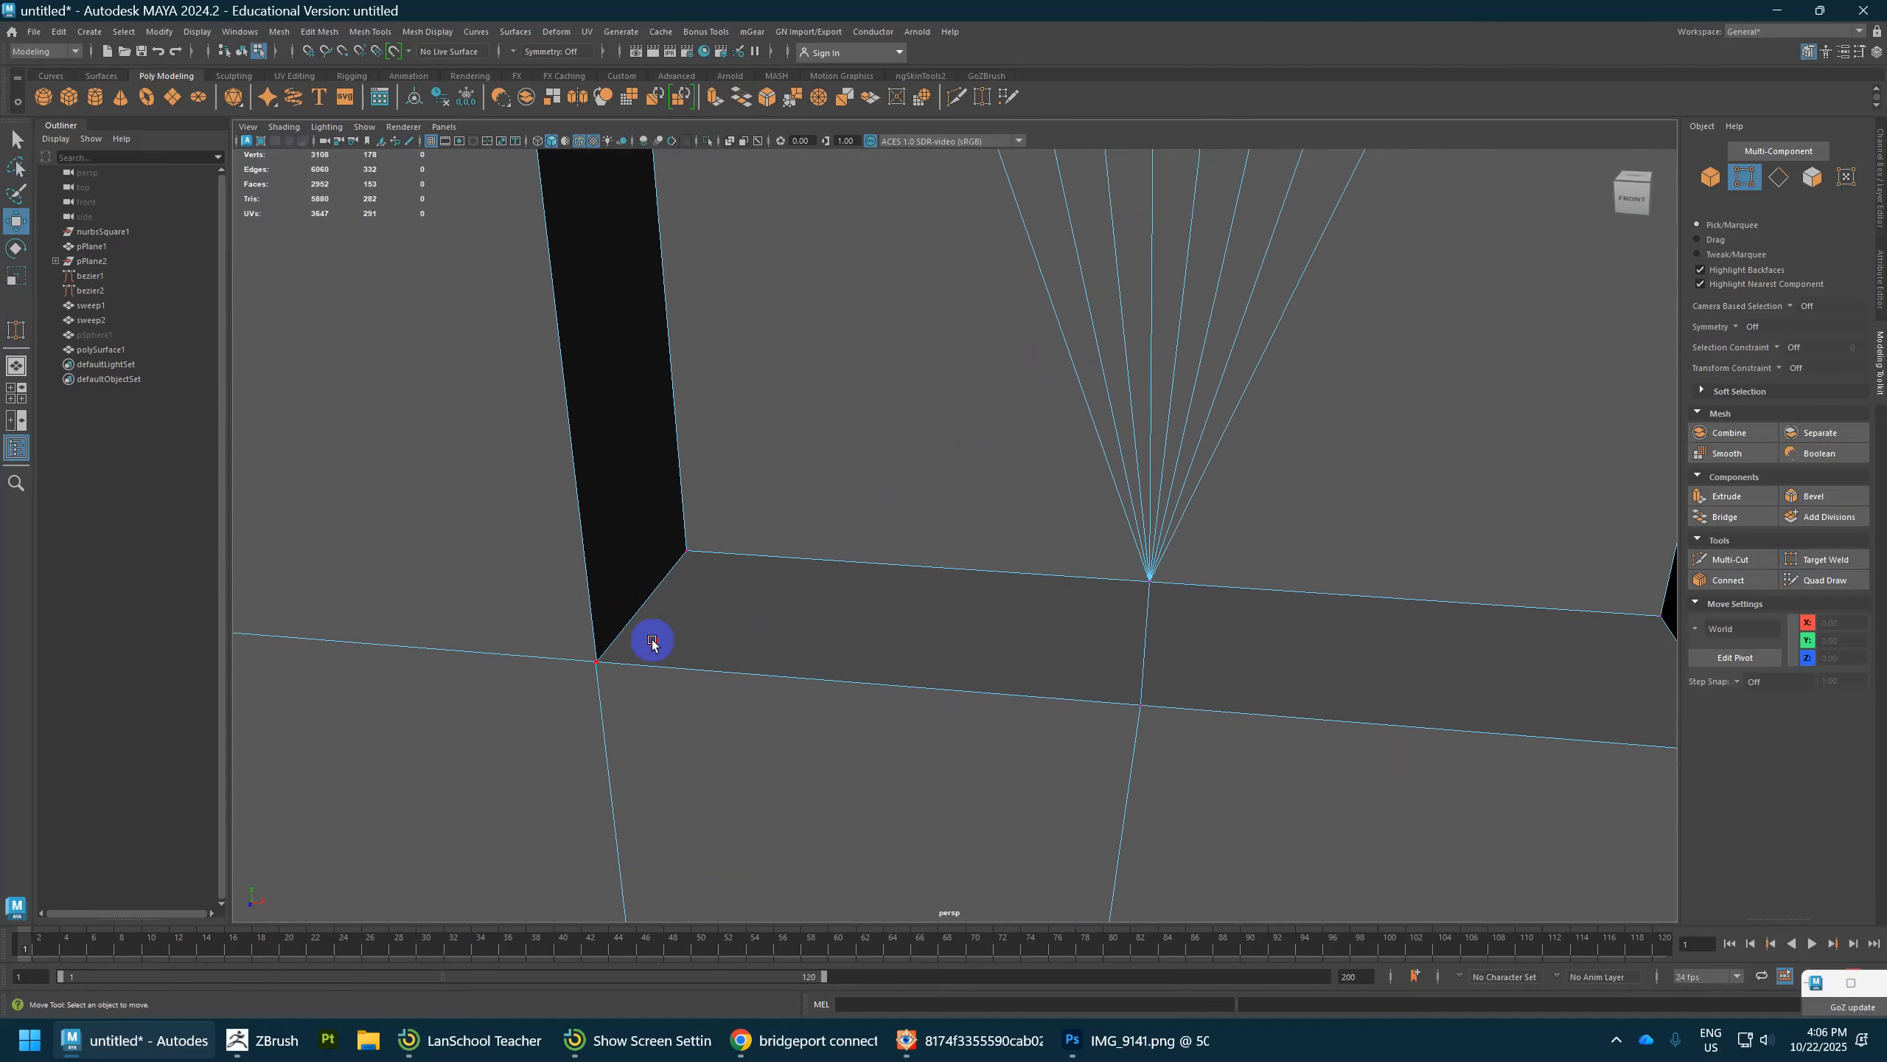
left_click_drag(652, 641, 575, 673)
right_click_drag(597, 665, 661, 535, "shift")
scroll(1020, 586, "down", 7)
scroll(1033, 558, "down", 5)
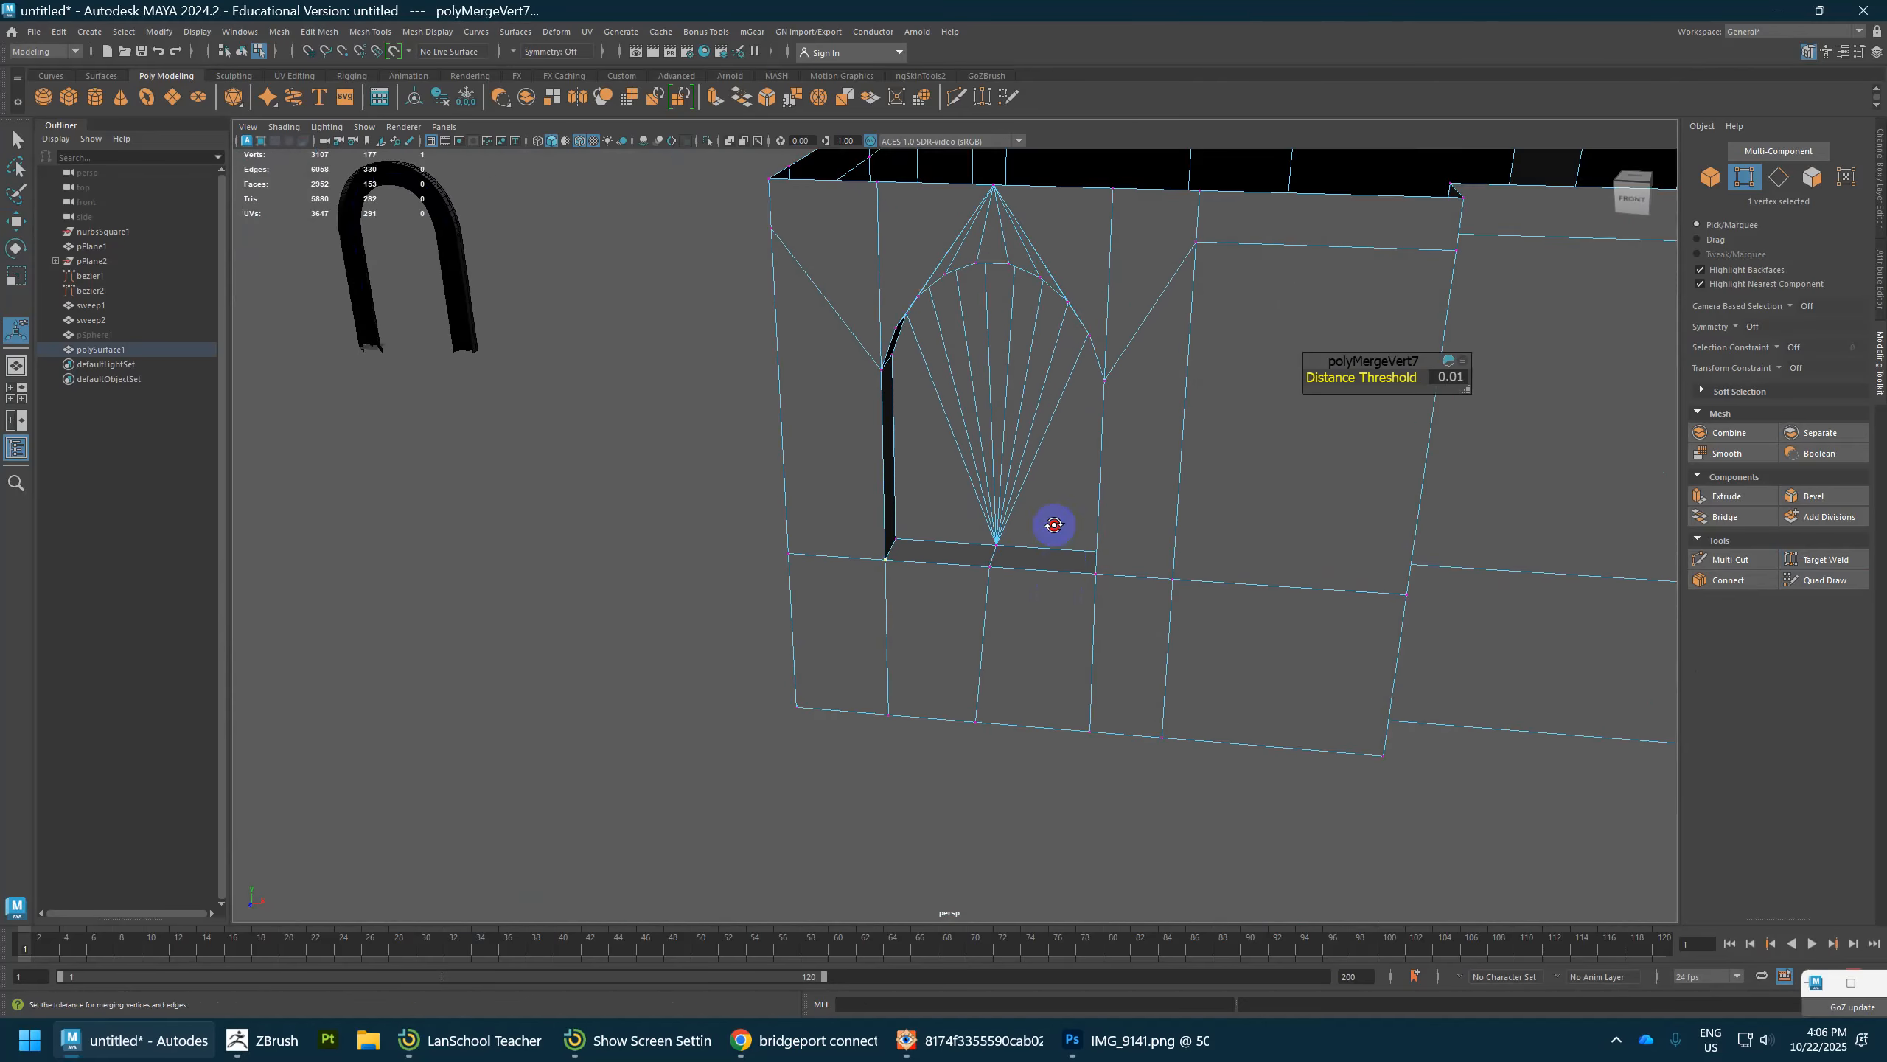
left_click_drag(1049, 523, 1193, 253, "alt")
right_click_drag(1192, 253, 1224, 238)
scroll(1298, 515, "down", 5)
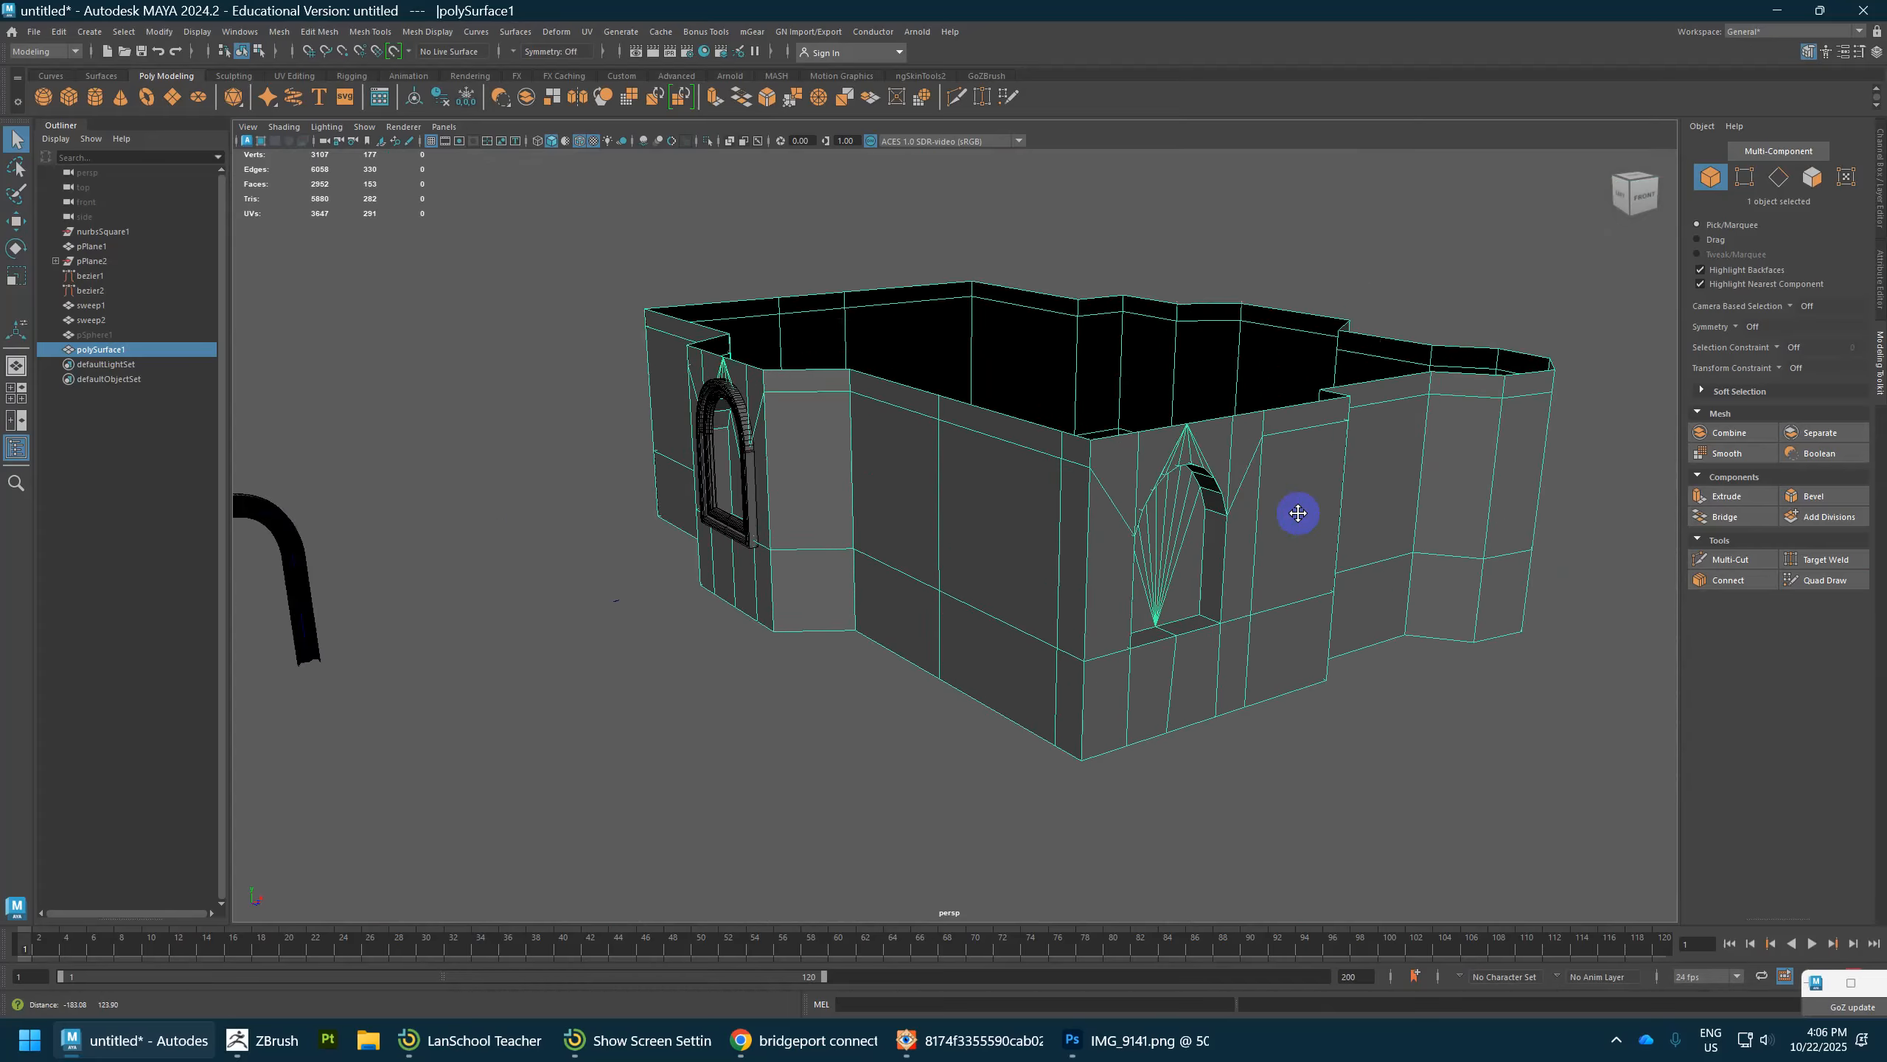
Step: Duplicate the arched window frame and rotate the copy about Y until it is parallel to the wall with the new recess
left_click_drag(1297, 515, 949, 567, "alt")
left_click(753, 461)
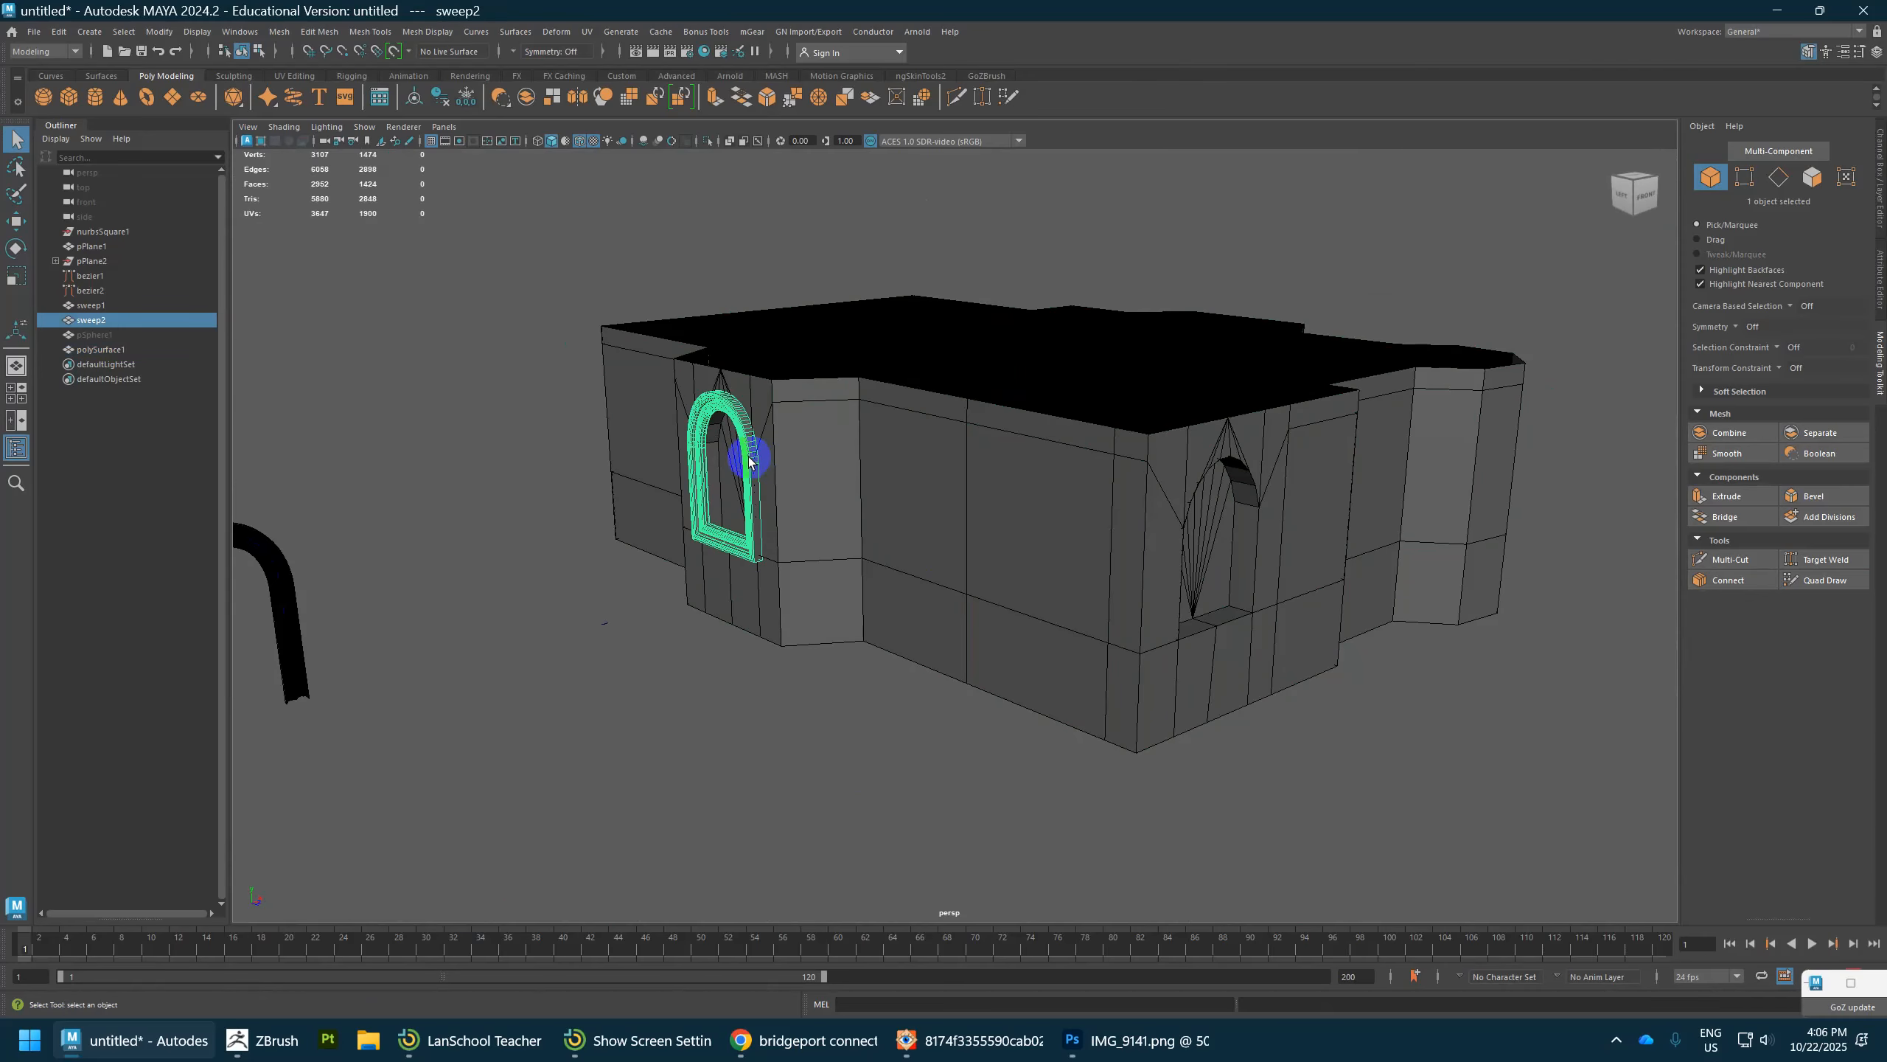
key("w")
mouse_move(778, 423)
left_mouse_down("shift")
mouse_move(1182, 525)
mouse_move(1024, 619)
mouse_move(996, 699)
mouse_move(1033, 715)
mouse_move(1690, 510)
mouse_move(1553, 565)
left_mouse_up("shift")
key("e")
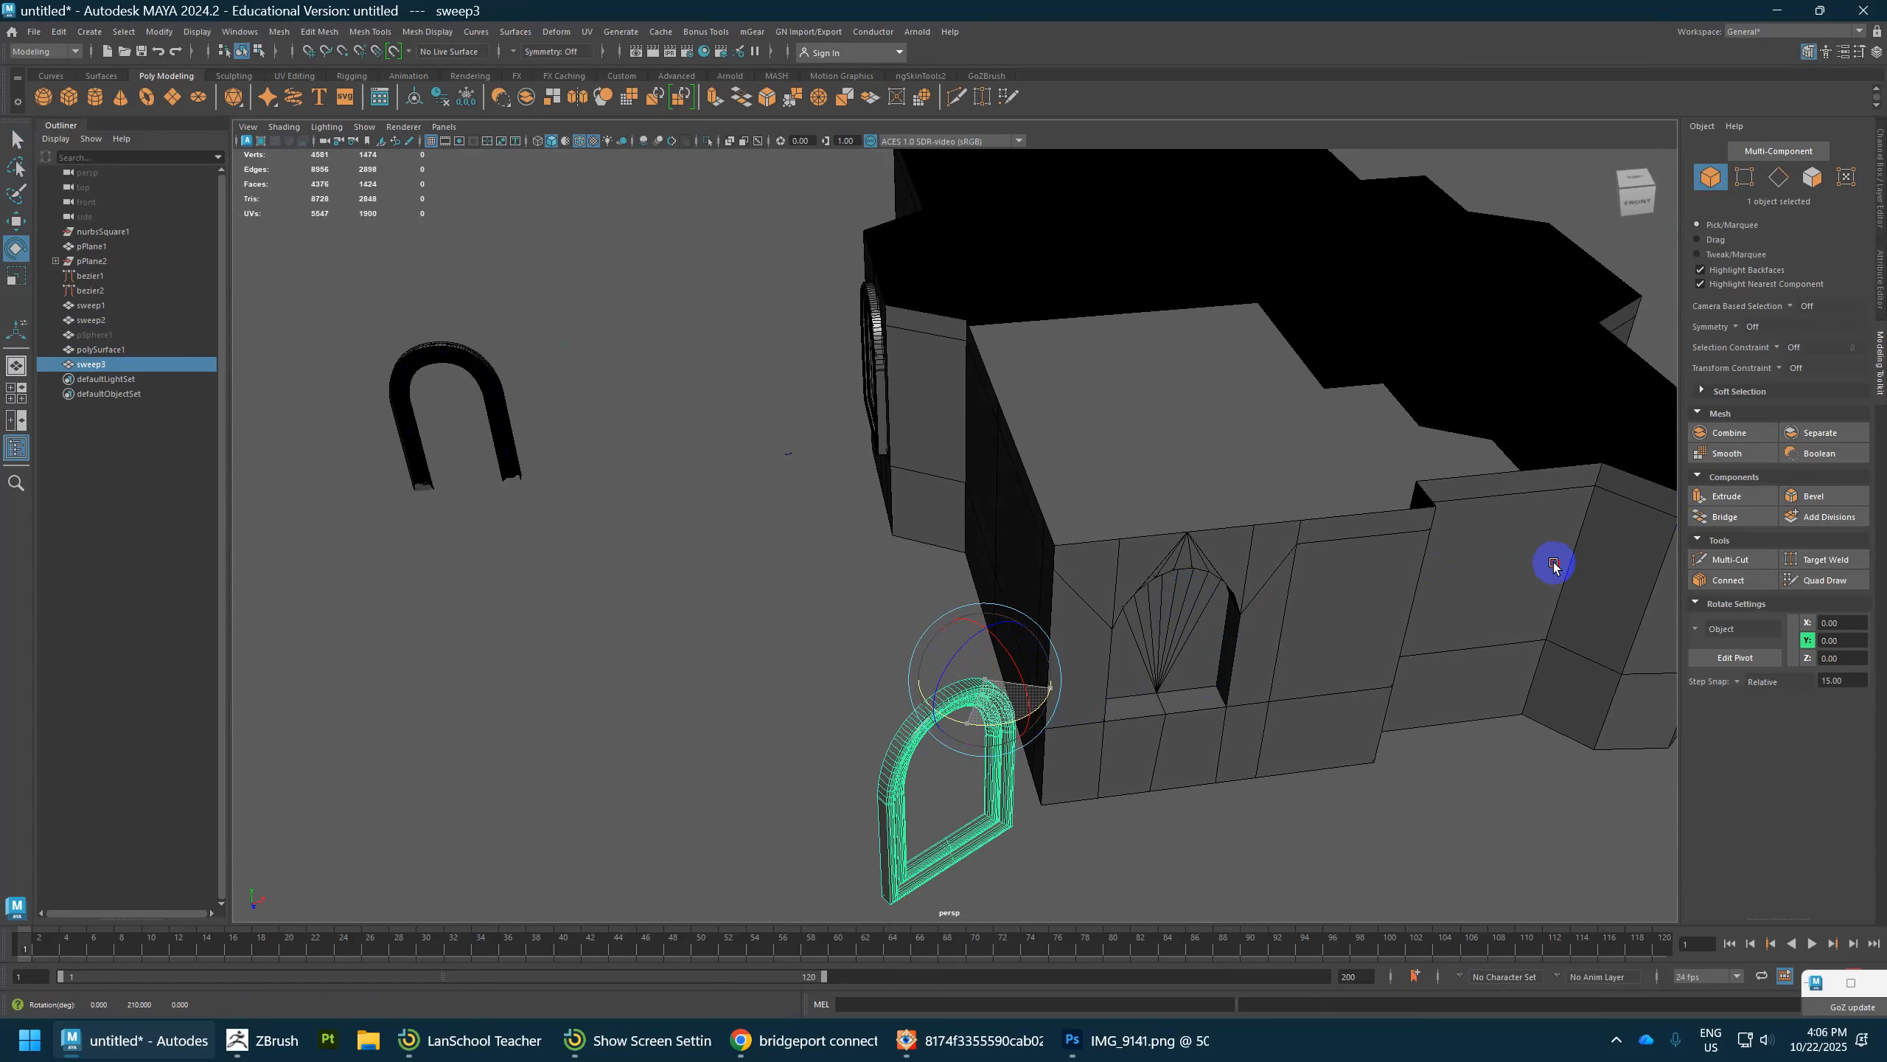
left_click_drag(1403, 644, 1004, 807)
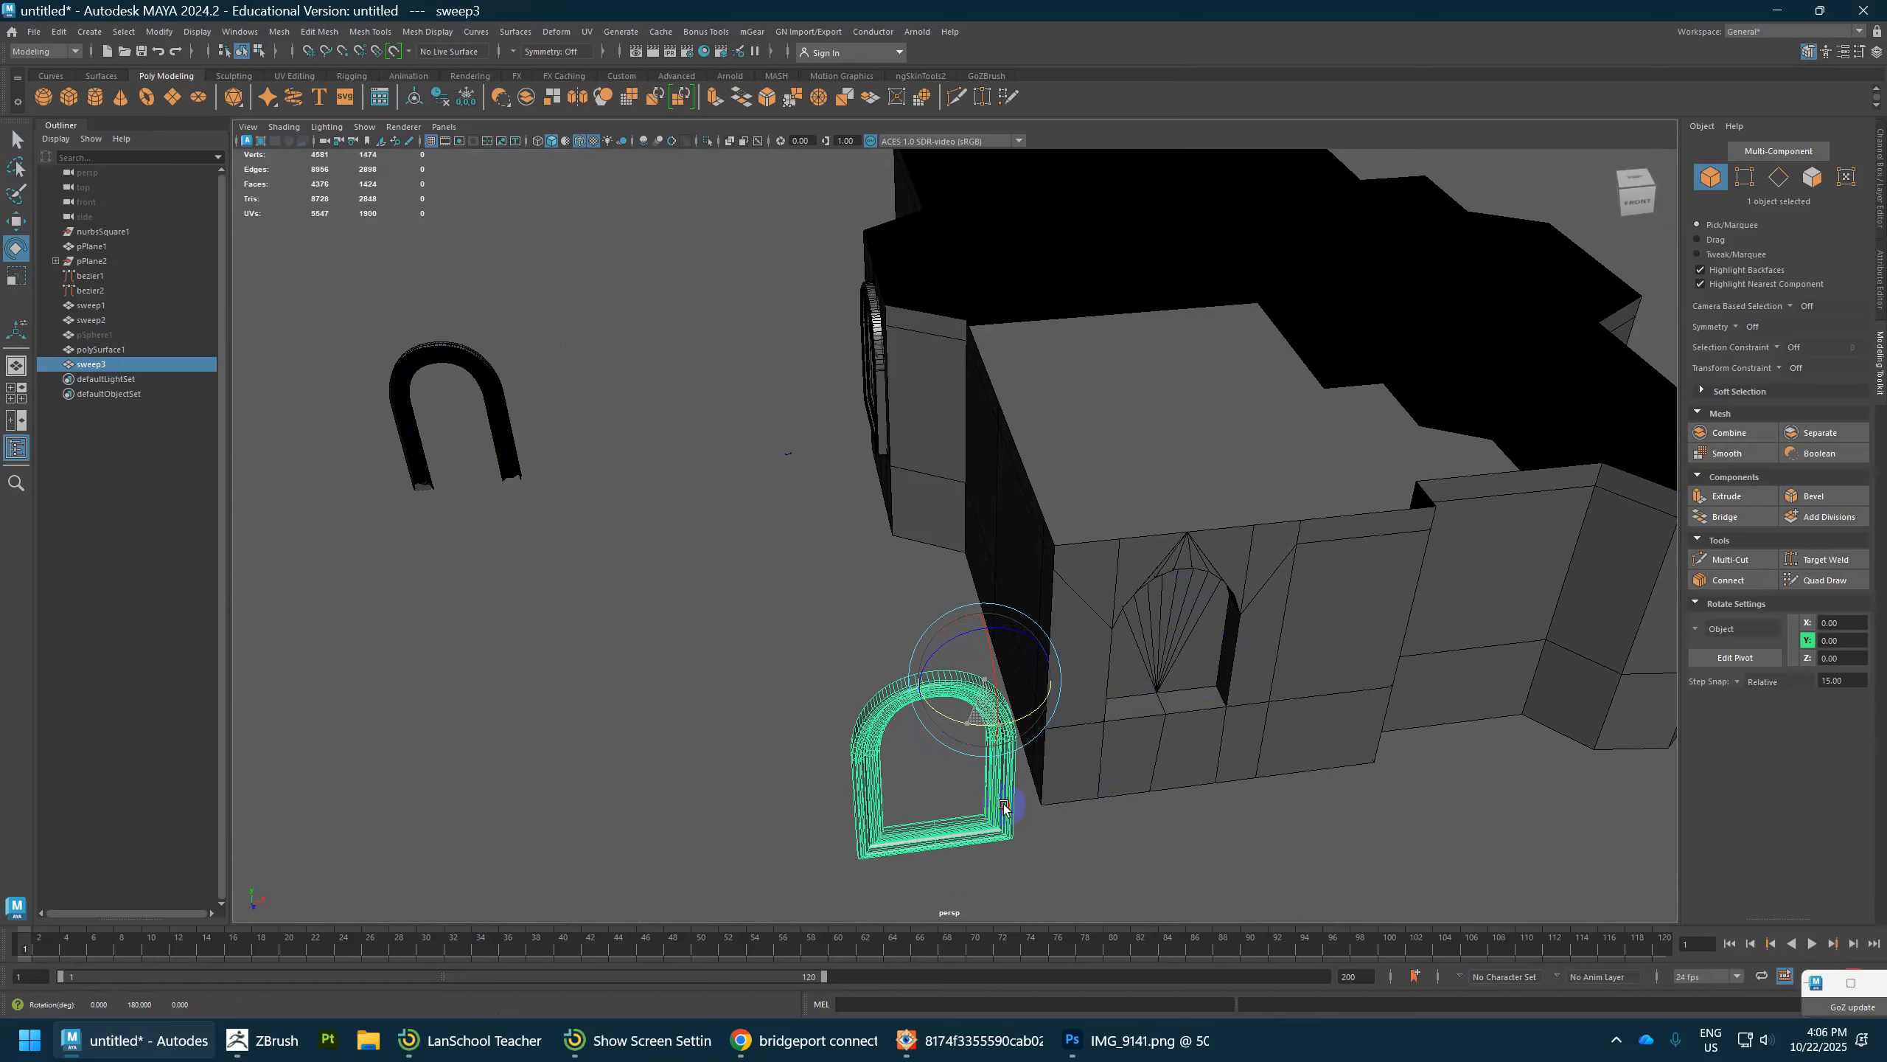
Step: Move the copied arched frame onto the new recess, centred and flush against the wall, and turn off wireframe on shaded
key("w")
left_click_drag(1039, 673, 1327, 633)
left_click_drag(1344, 717, 1402, 513, "alt")
left_click_drag(1289, 491, 913, 557)
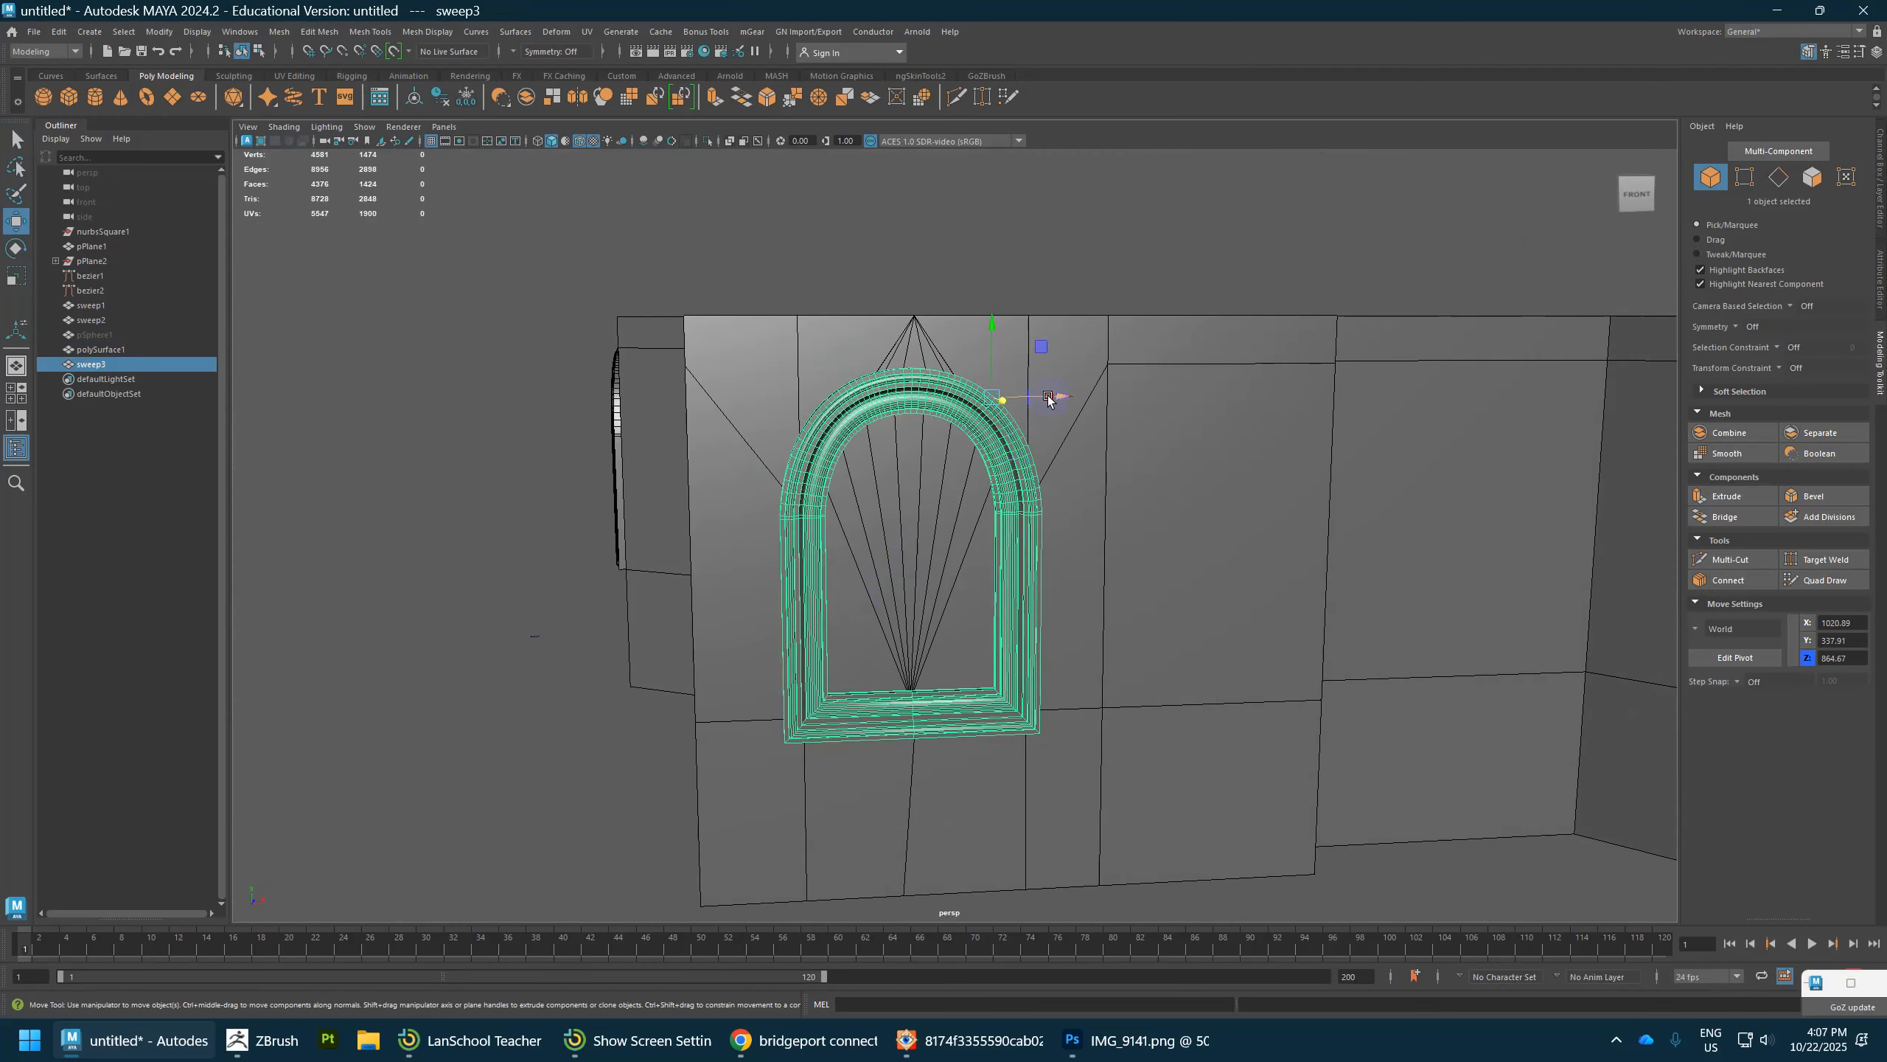
left_click_drag(1047, 400, 1246, 531)
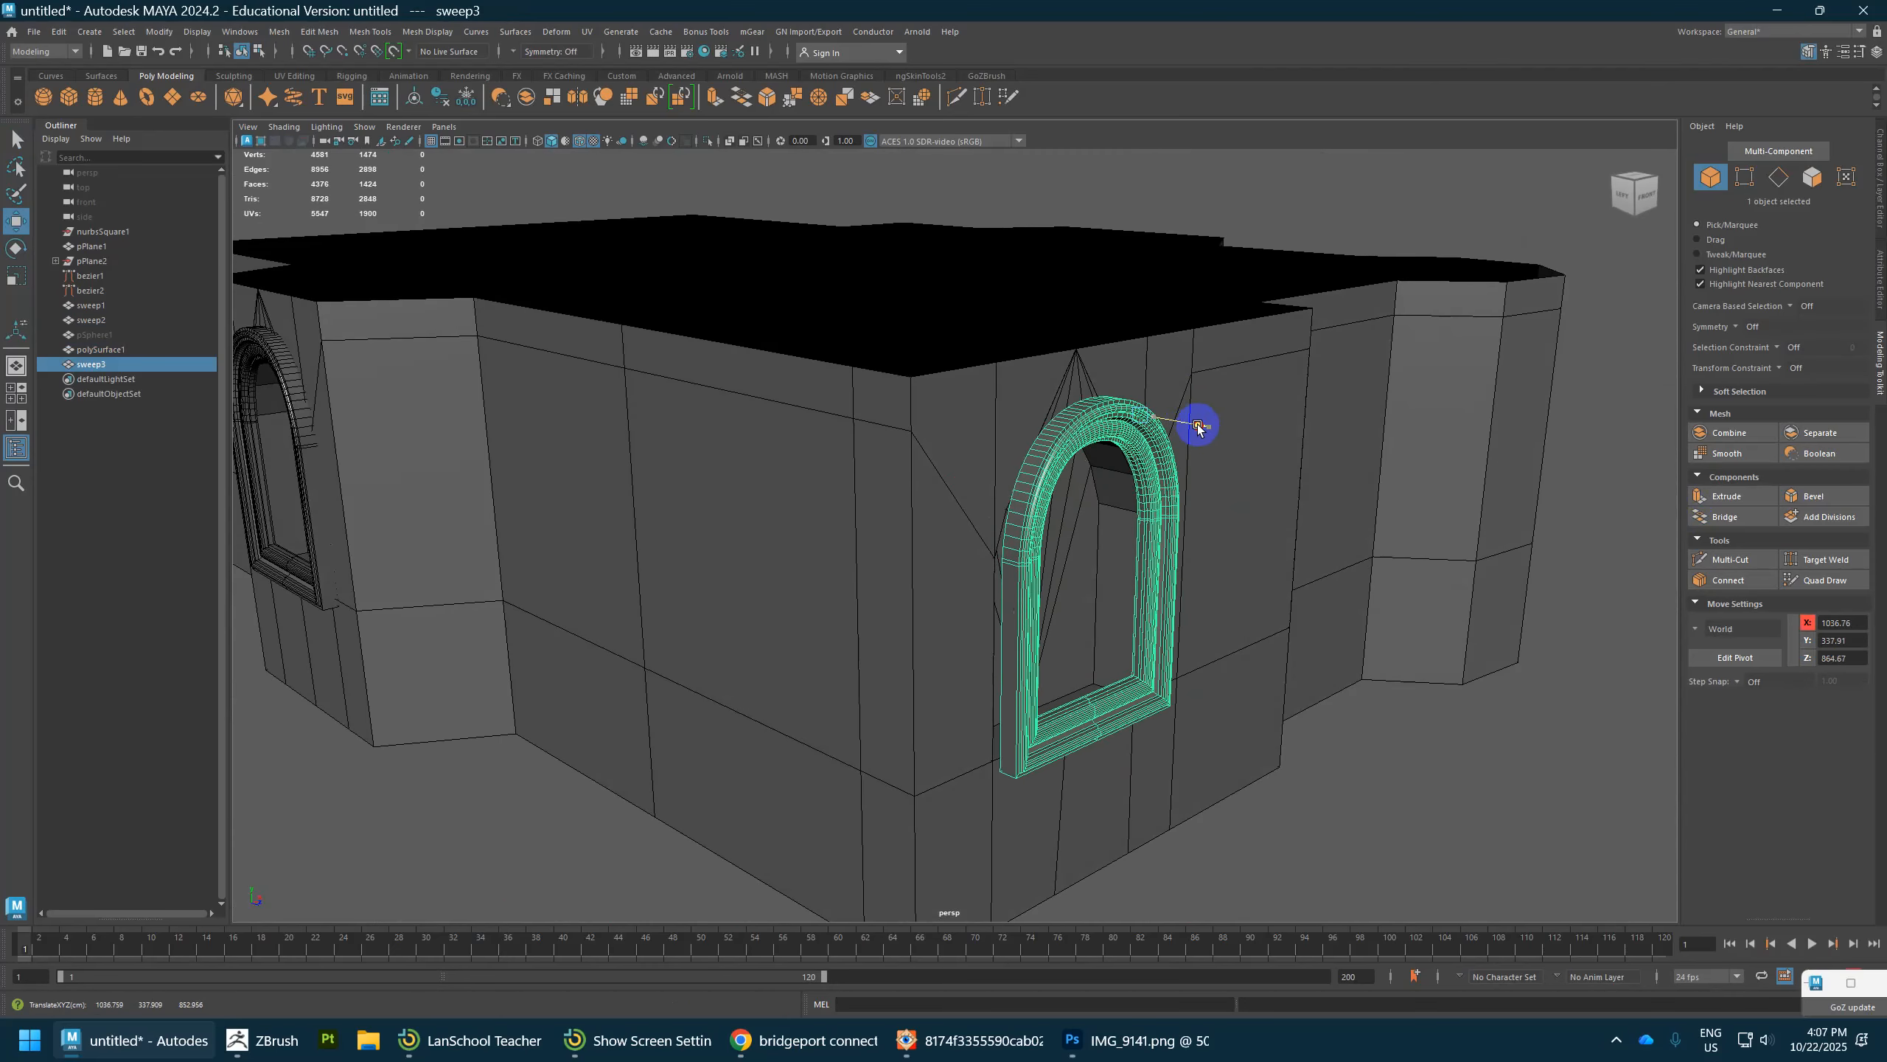
left_click_drag(1197, 426, 1193, 424)
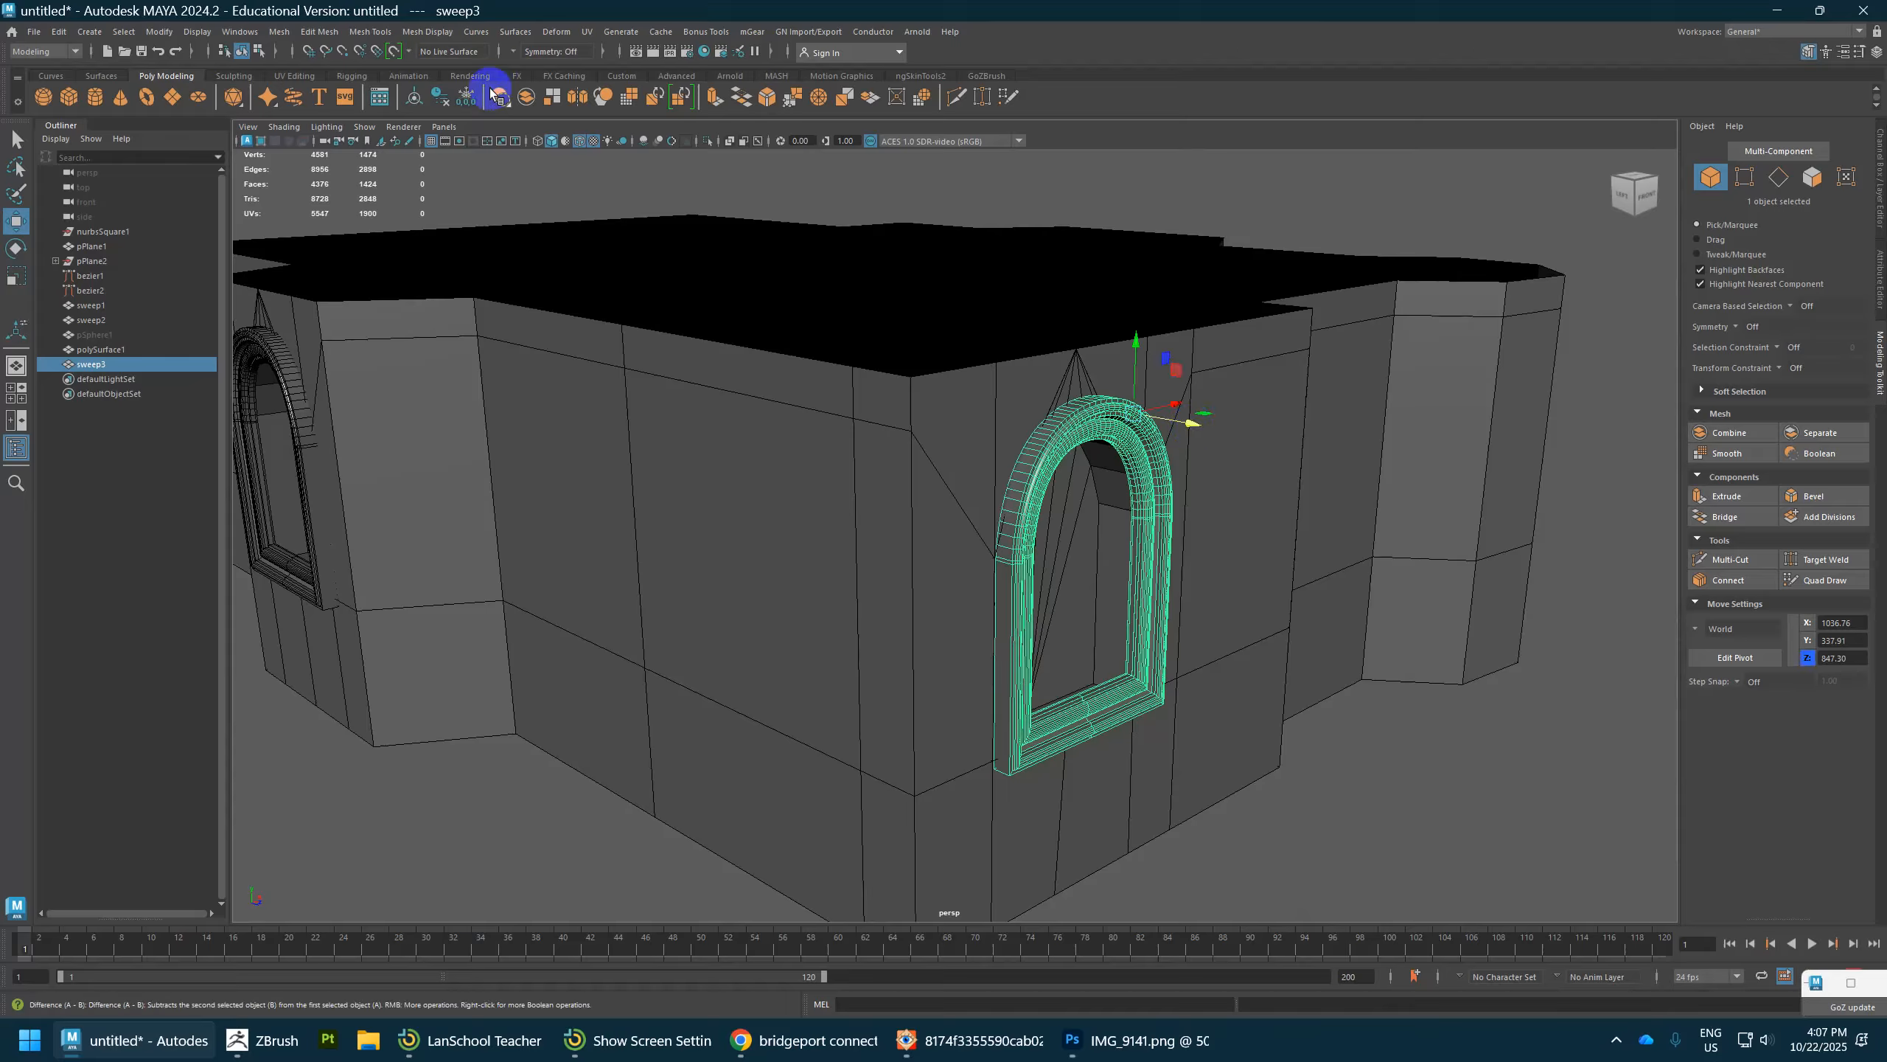
left_click(578, 143)
Step: Examine the building from several angles, checking the newly framed window and the projecting polygonal bay
mouse_move(1221, 240)
left_mouse_down("alt")
mouse_move(1163, 338)
mouse_move(1104, 308)
mouse_move(1232, 333)
mouse_move(1125, 346)
mouse_move(1044, 493)
mouse_move(1065, 548)
mouse_move(1024, 576)
left_mouse_up("alt")
left_click_drag(1150, 577, 914, 484, "alt")
left_click(1053, 497)
left_click_drag(1052, 497, 980, 643, "alt")
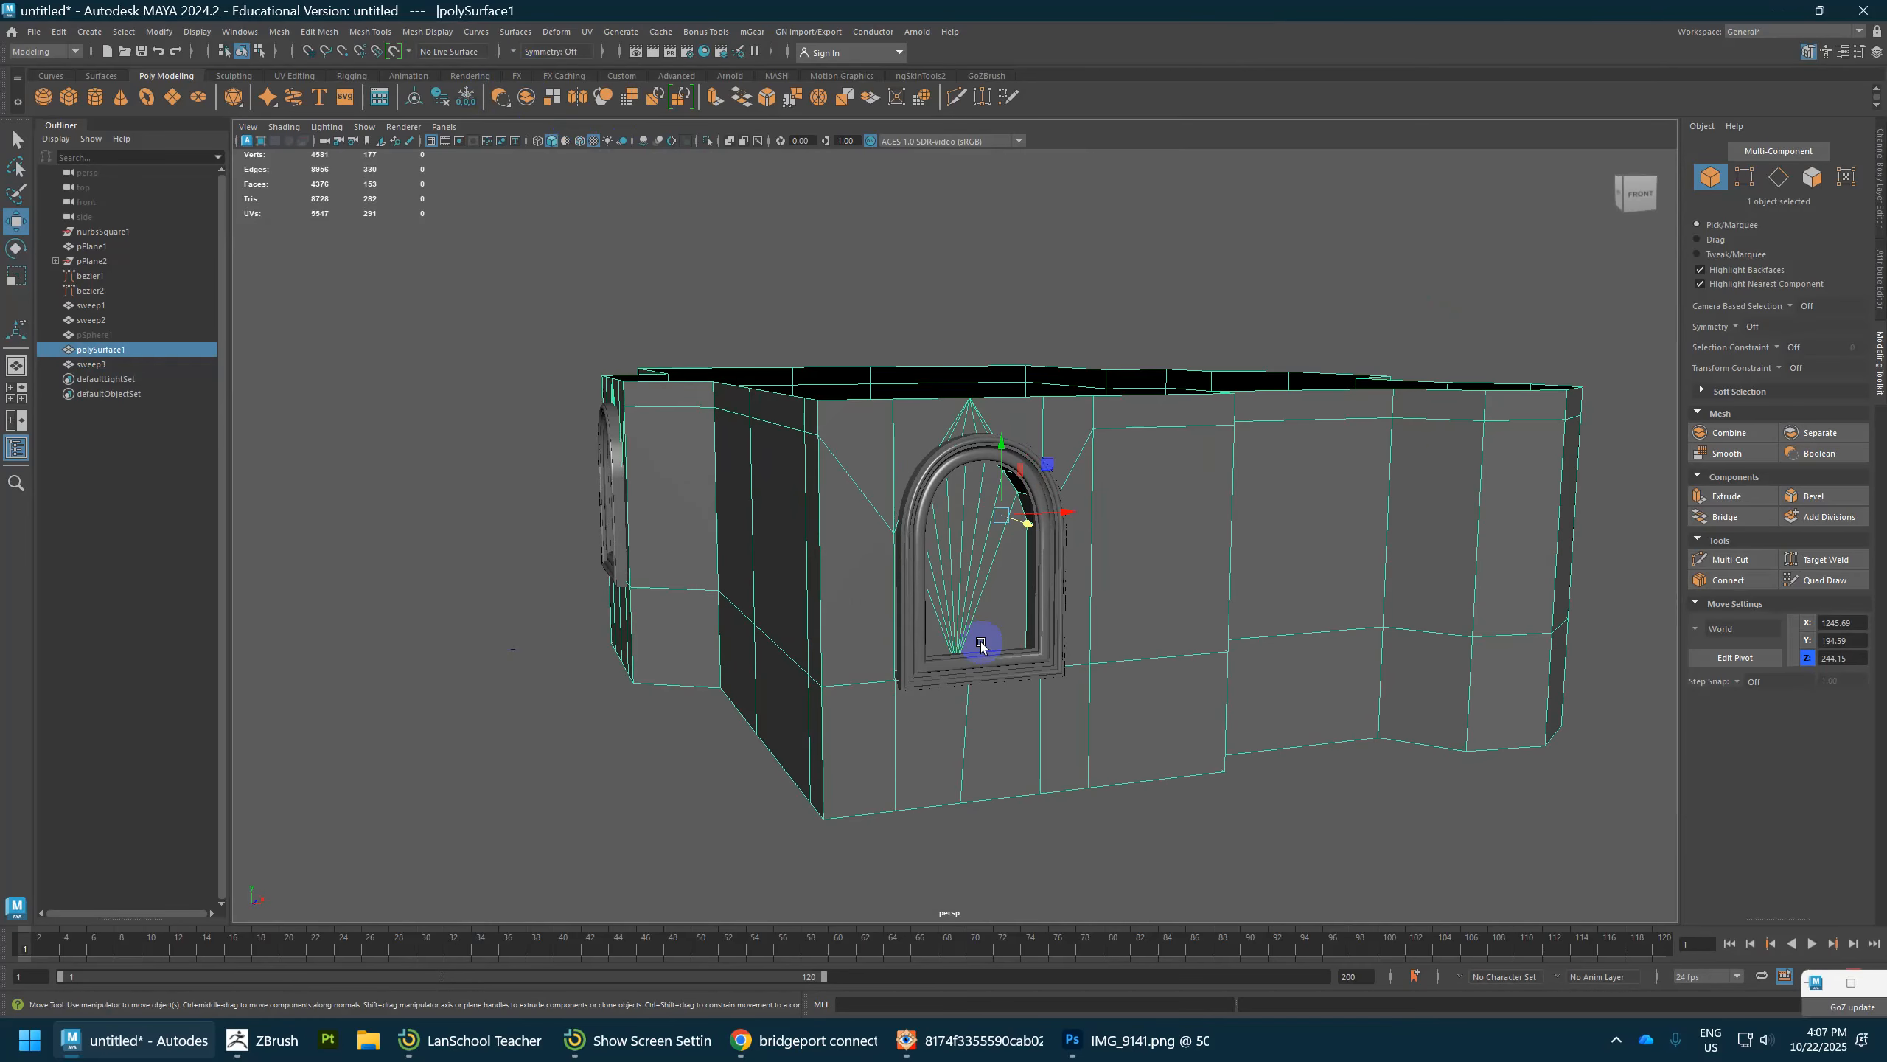
left_click_drag(1235, 615, 895, 580, "alt")
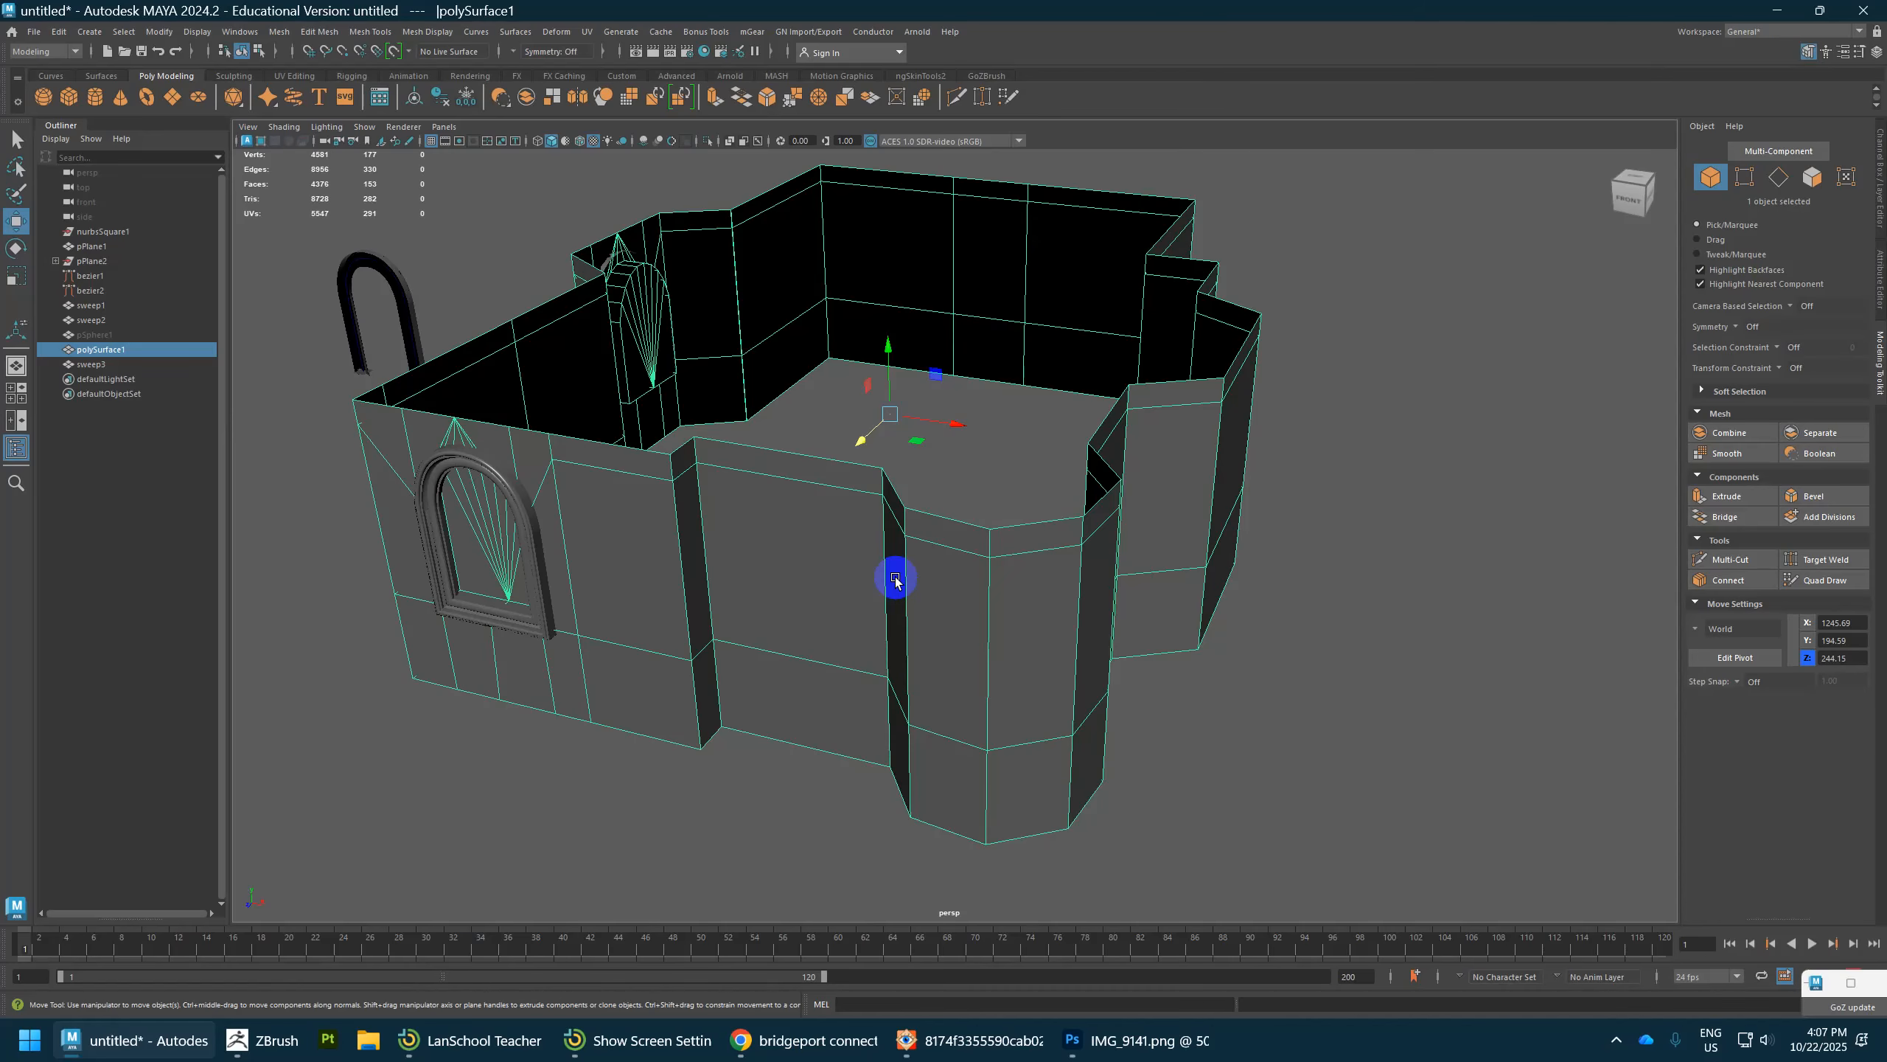
left_click_drag(989, 619, 1070, 579, "alt")
scroll(961, 608, "up", 3)
right_click_drag(1119, 507, 1122, 465)
scroll(1105, 659, "down", 4)
left_click_drag(1040, 630, 1083, 620, "alt")
right_click_drag(1097, 405, 1147, 387)
left_click(1000, 462)
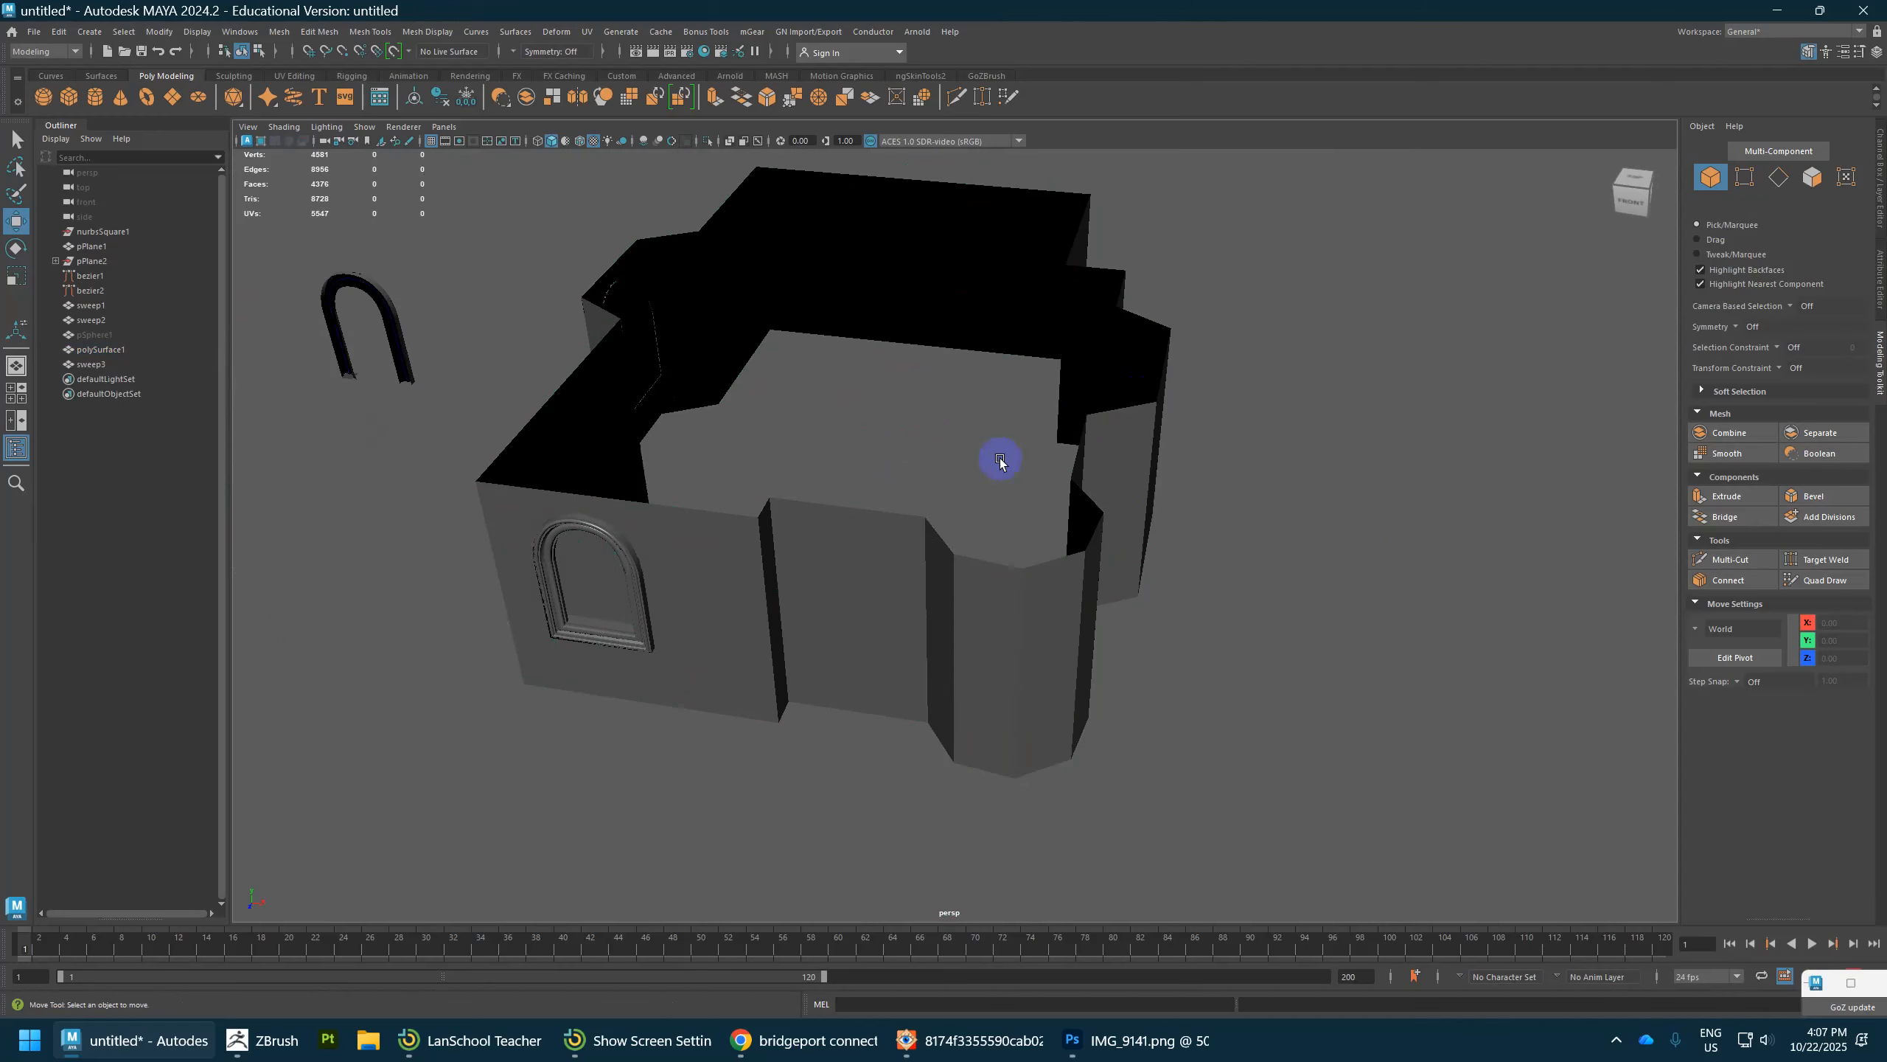
Step: Try rounding the projecting bay by beveling its vertical corner edges with 5 segments at a fraction of 0.85, and undo the bevel
left_click(1103, 440)
right_click_drag(1112, 472, 1105, 446)
left_click(1044, 600)
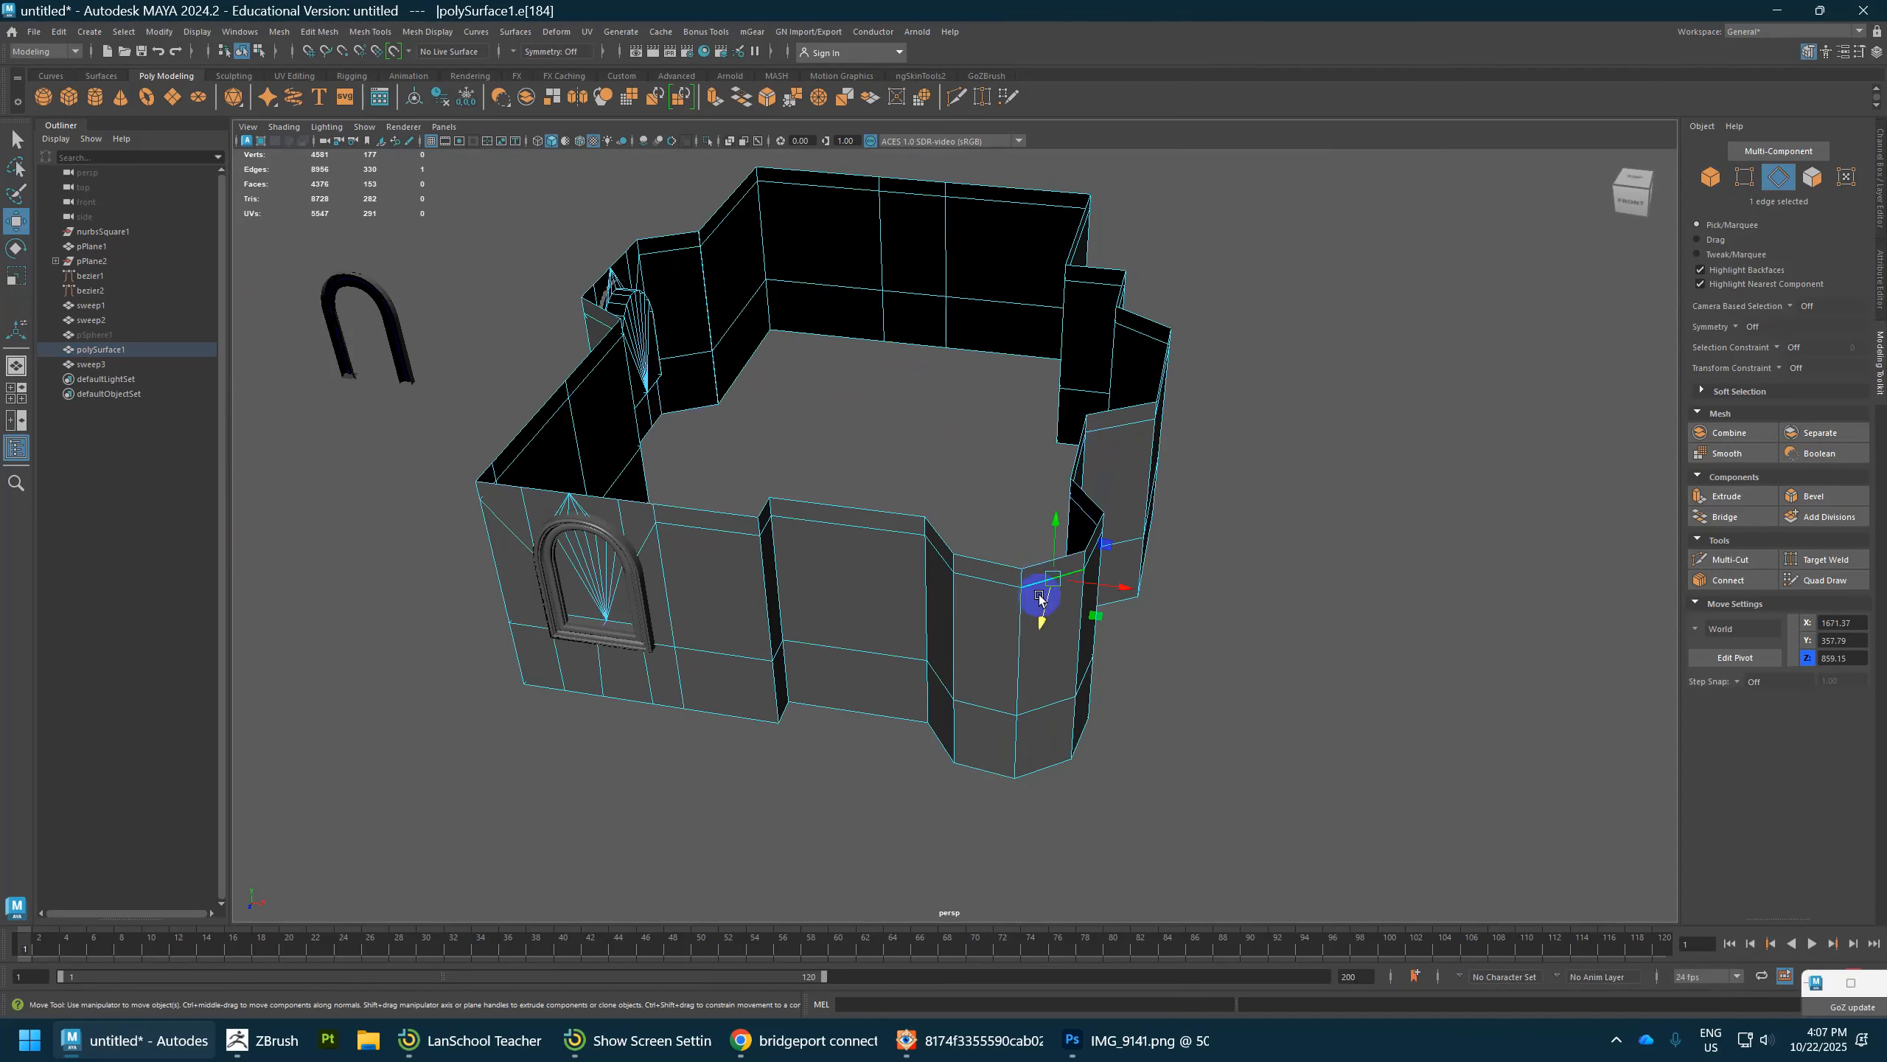
left_click_drag(1030, 604, 1136, 594, "alt")
scroll(1141, 595, "up", 4)
middle_click_drag(1098, 553, 932, 419, "alt")
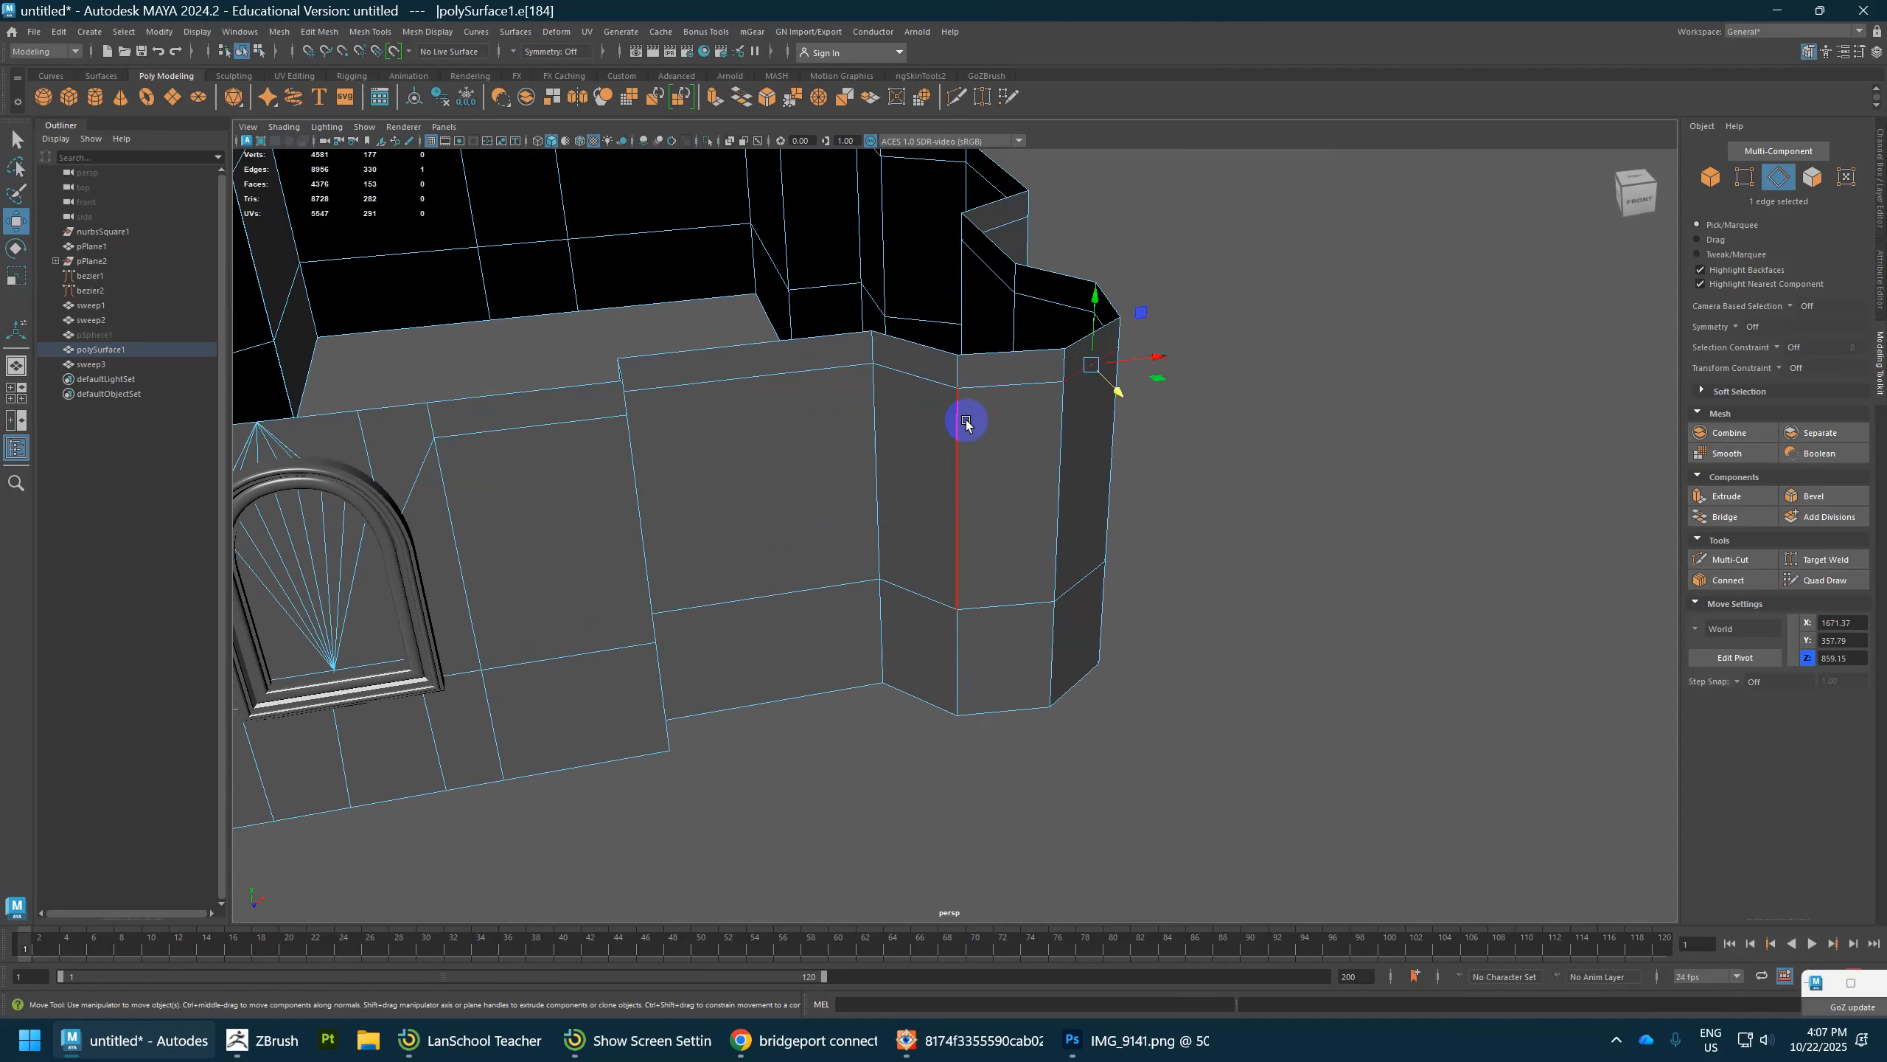
double_click(958, 446)
mouse_move(958, 446)
left_mouse_down("alt")
mouse_move(973, 483)
mouse_move(942, 466)
mouse_move(960, 448)
left_mouse_up("alt")
double_click(981, 458, "shift")
double_click(939, 462, "shift")
double_click(1014, 444, "shift")
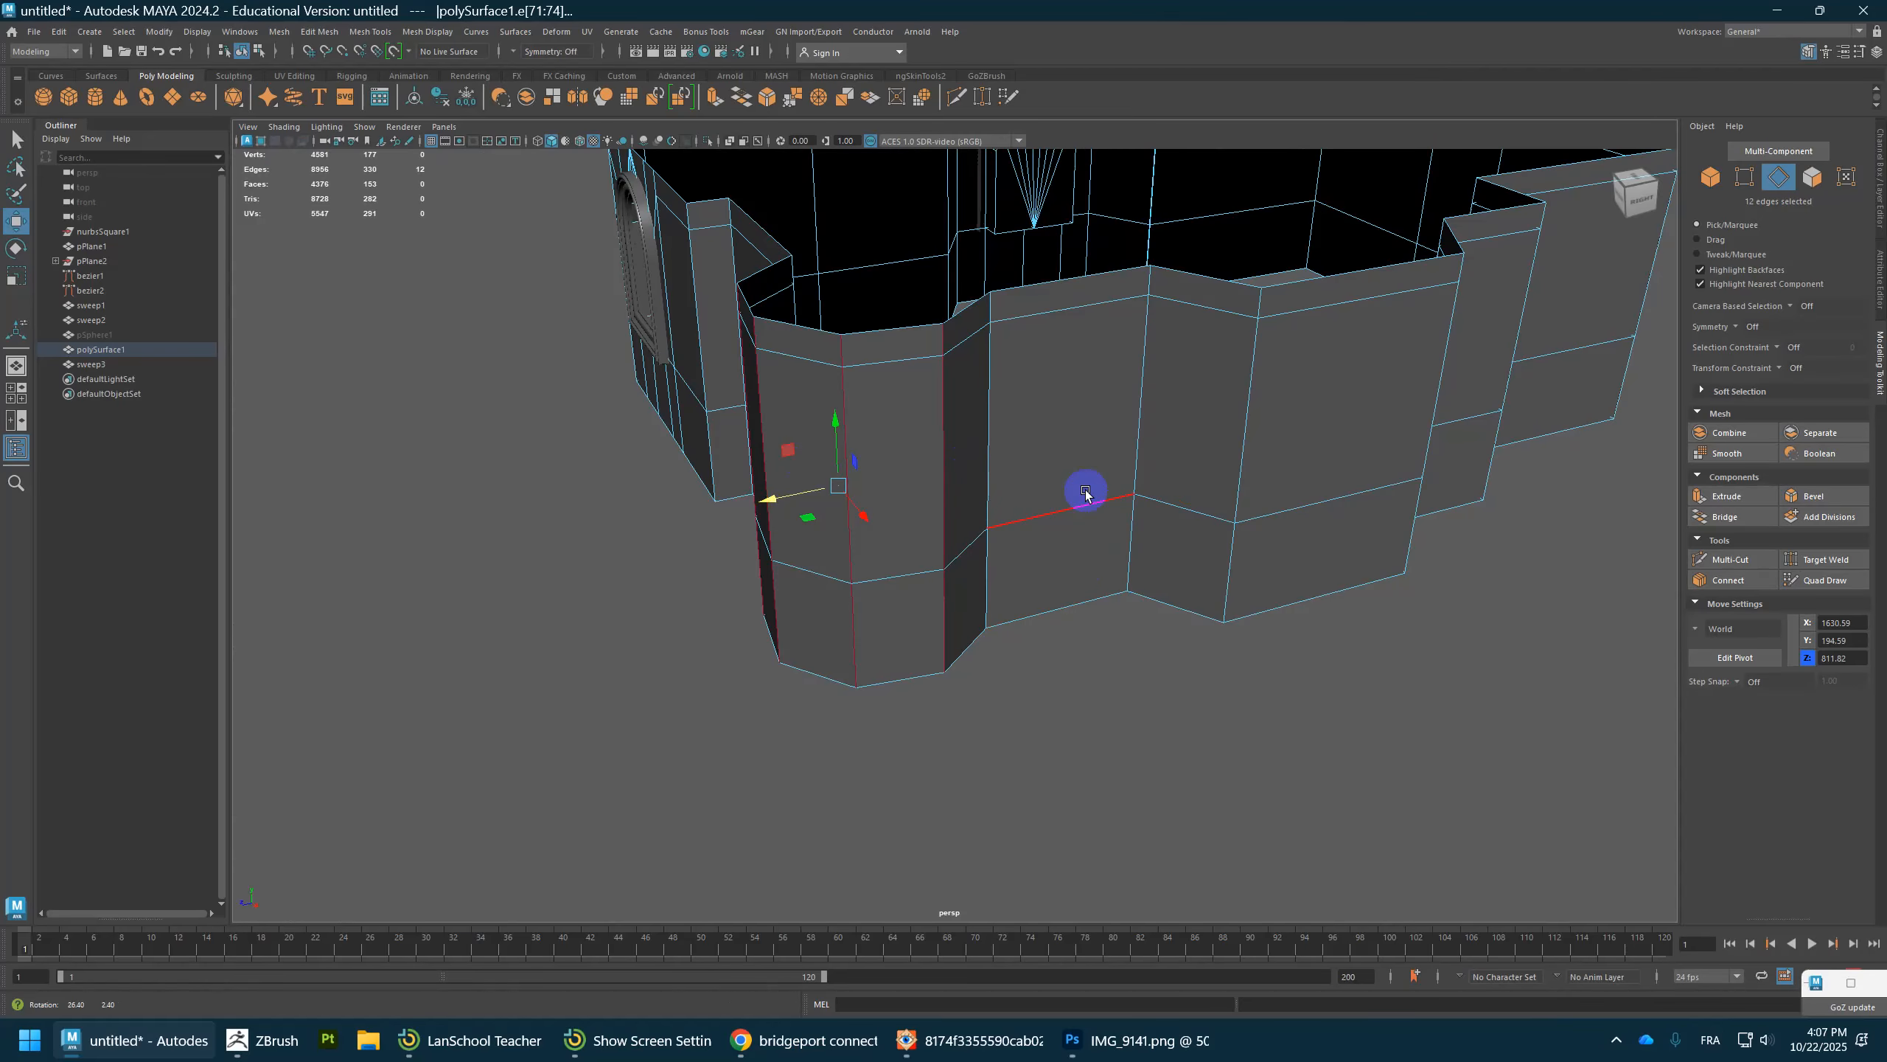
right_click_drag(948, 421, 994, 422, "shift")
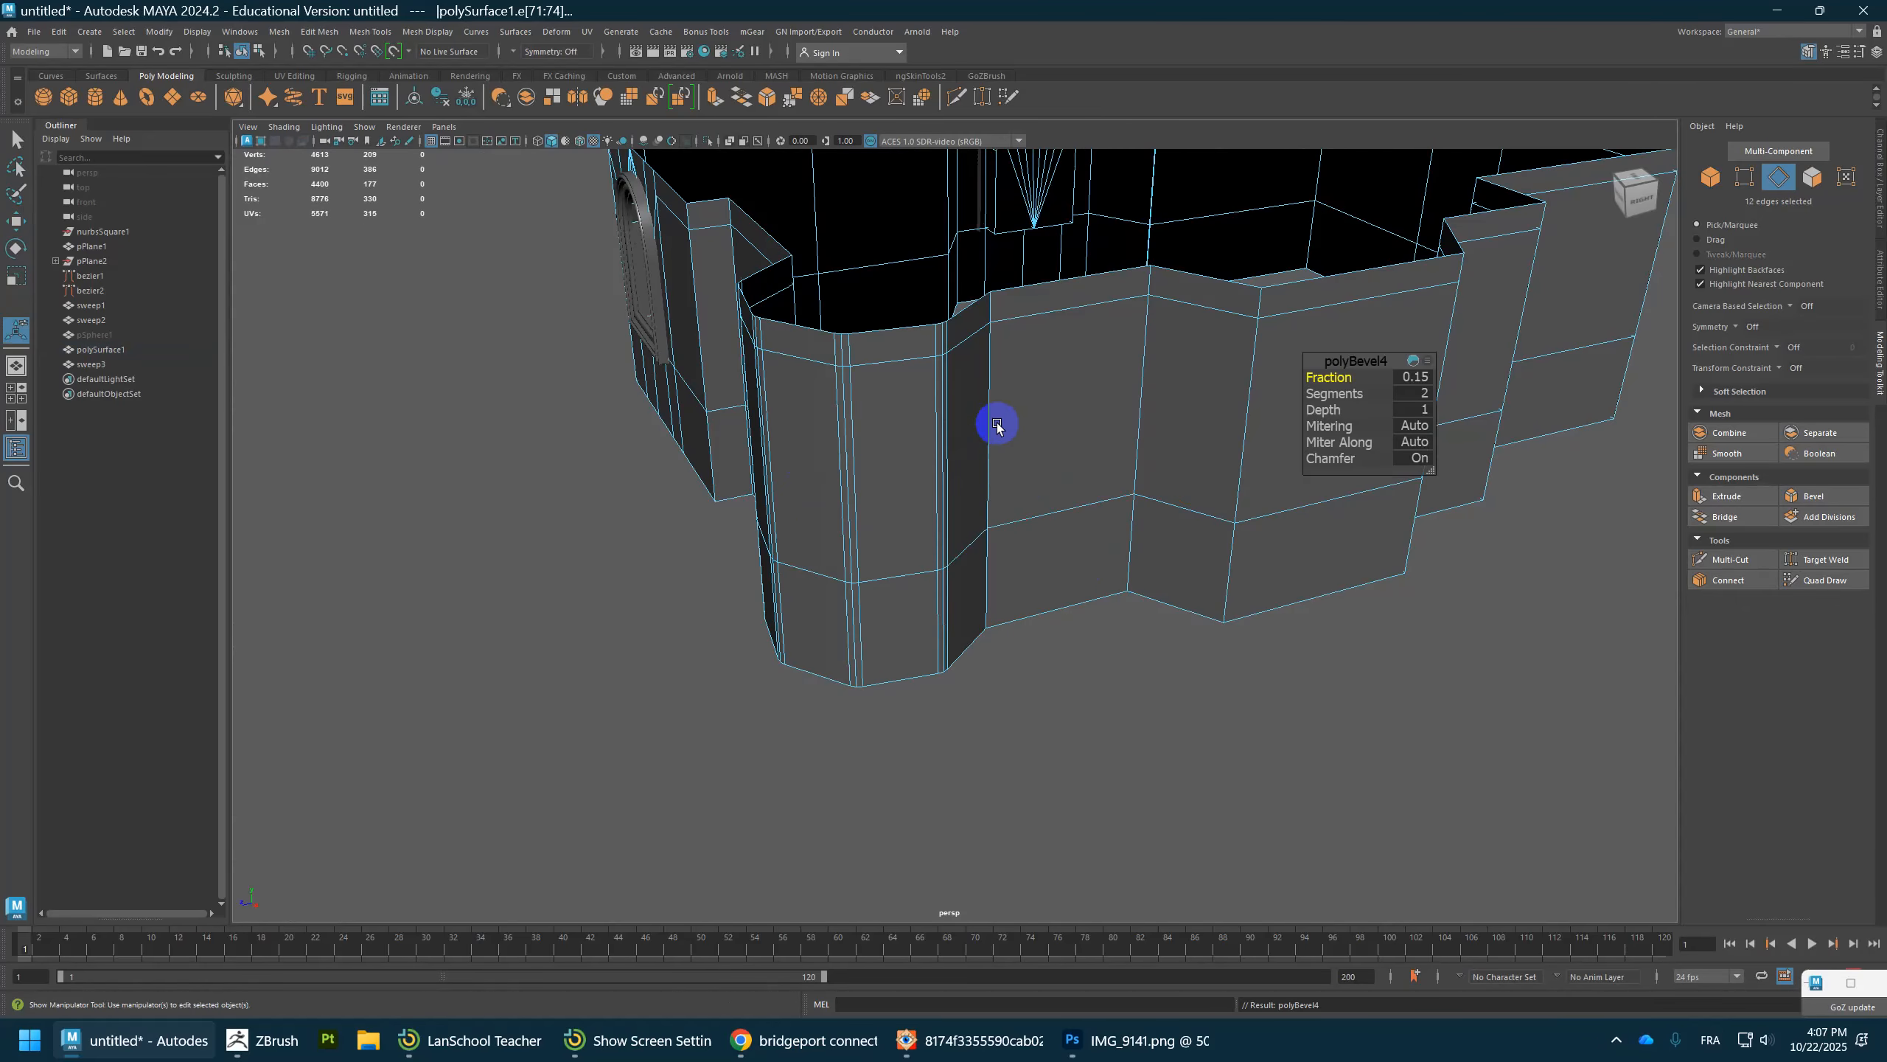
left_click_drag(1156, 485, 1234, 468, "alt")
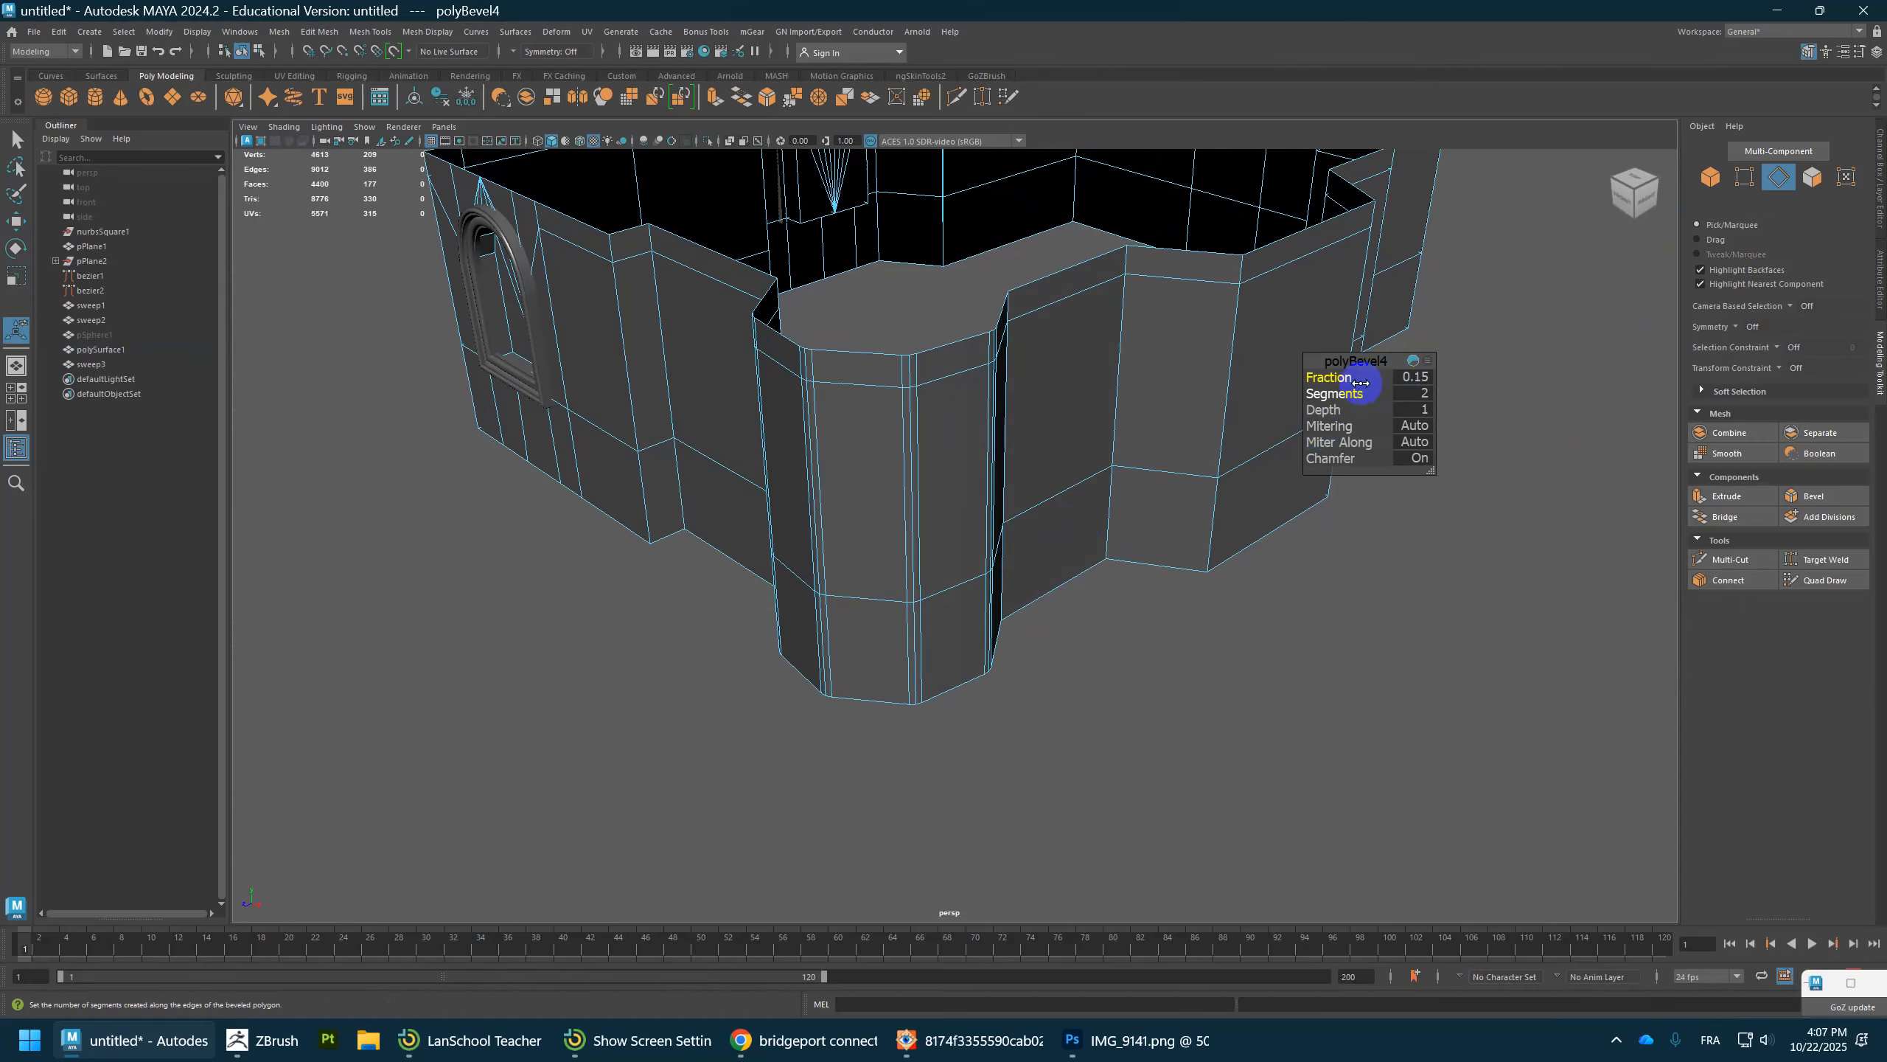
left_click_drag(1348, 391, 1348, 377)
left_click_drag(1217, 379, 966, 388, "alt")
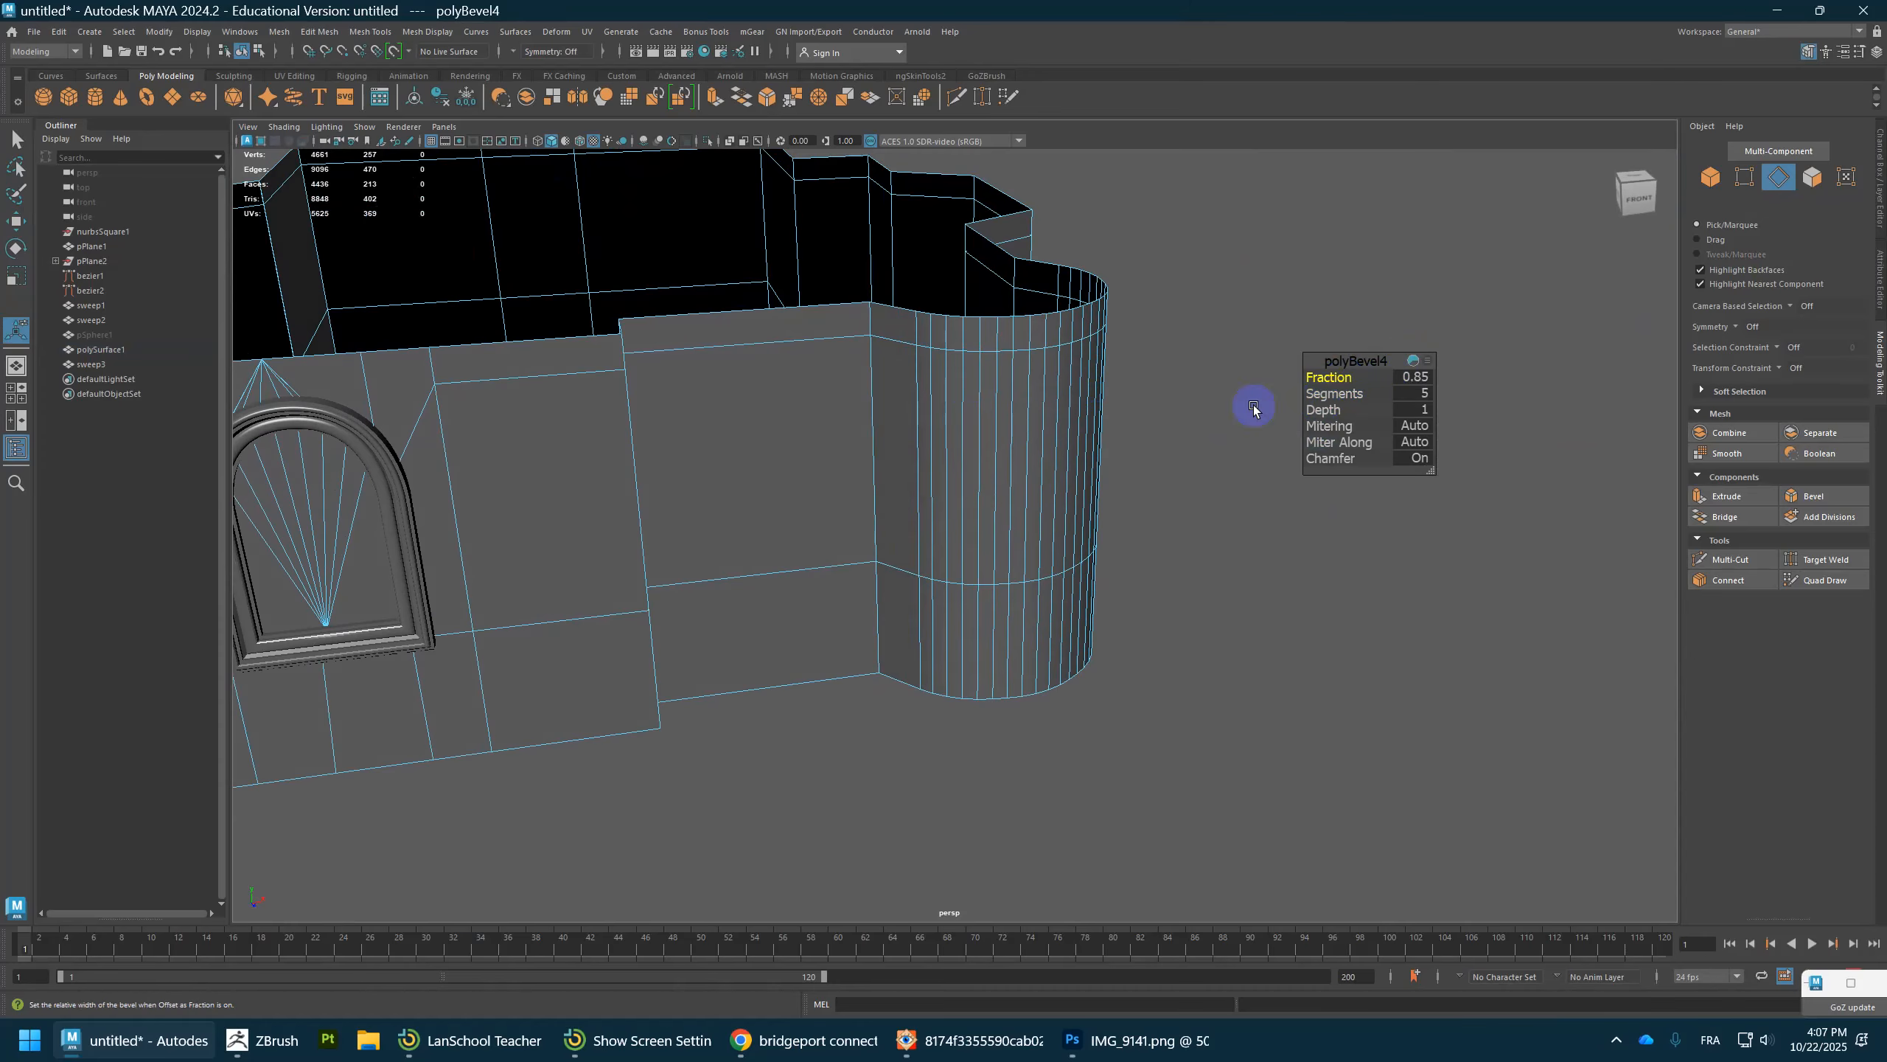
left_click_drag(1091, 478, 924, 413, "alt")
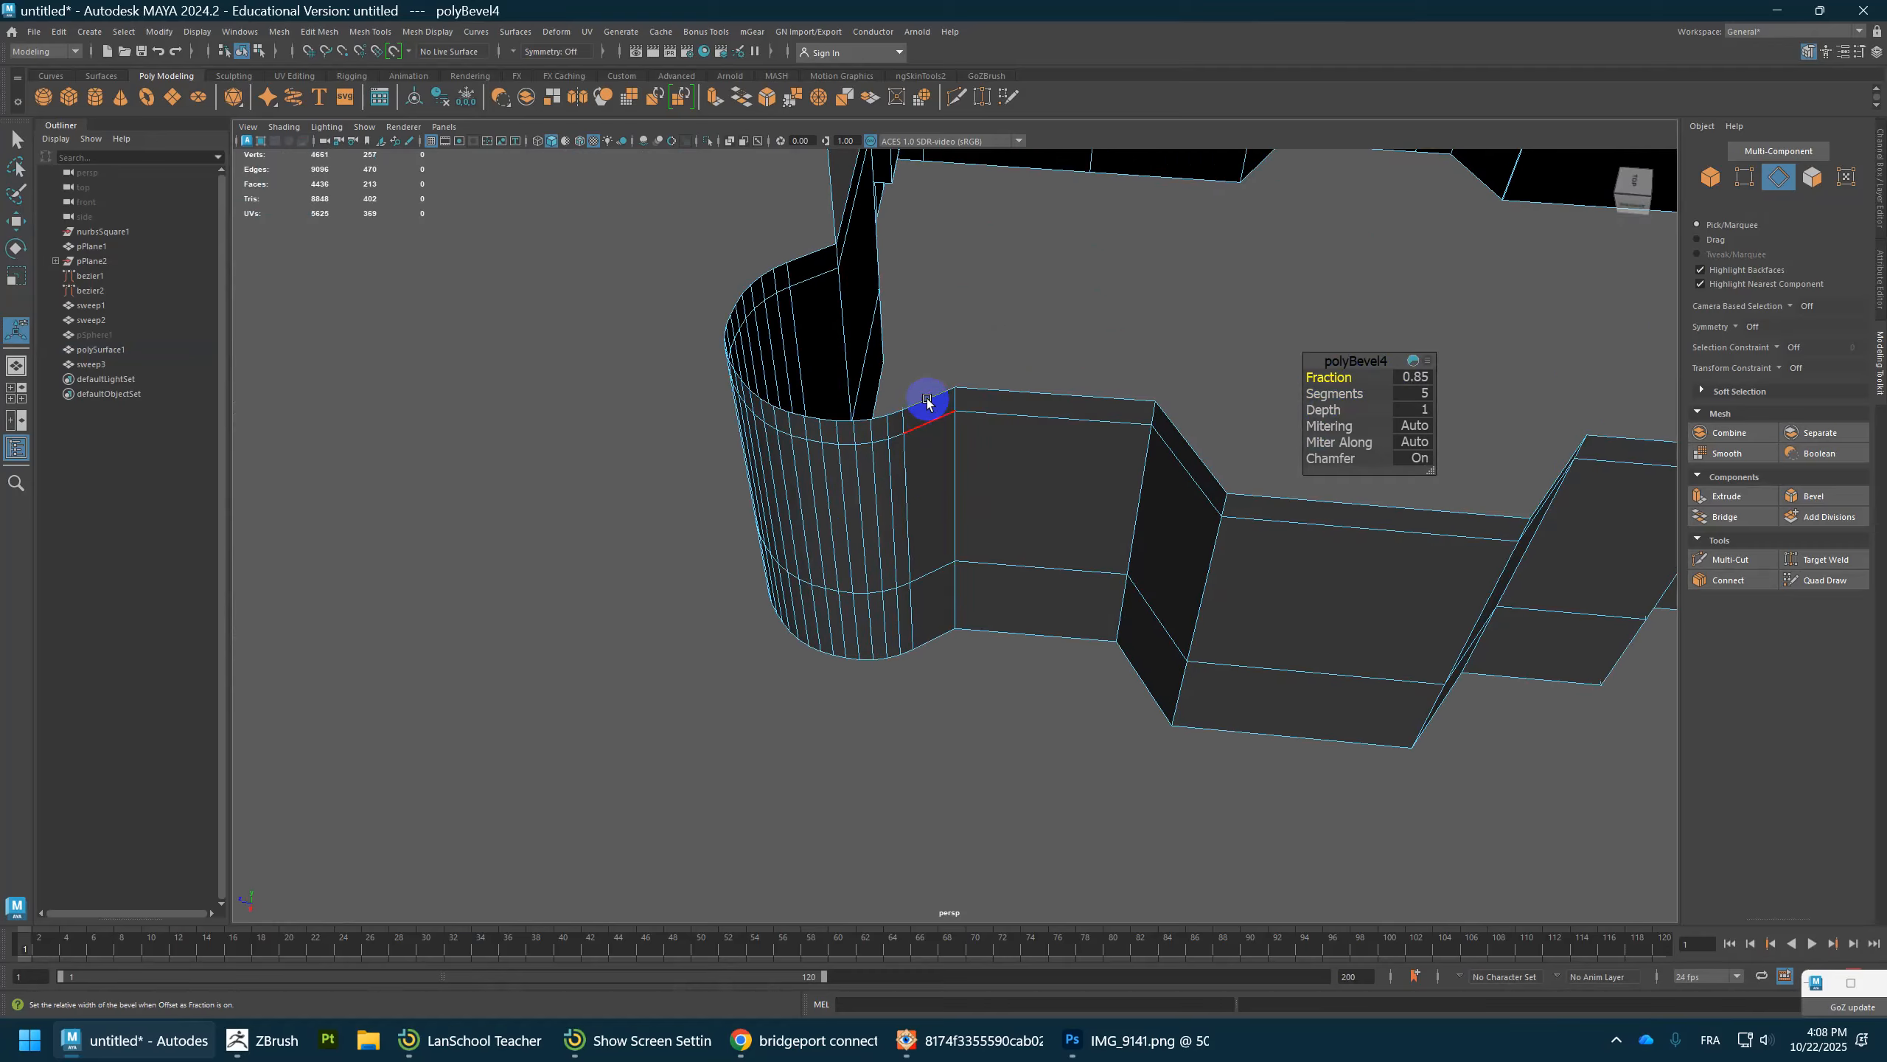
key("ctrl+z")
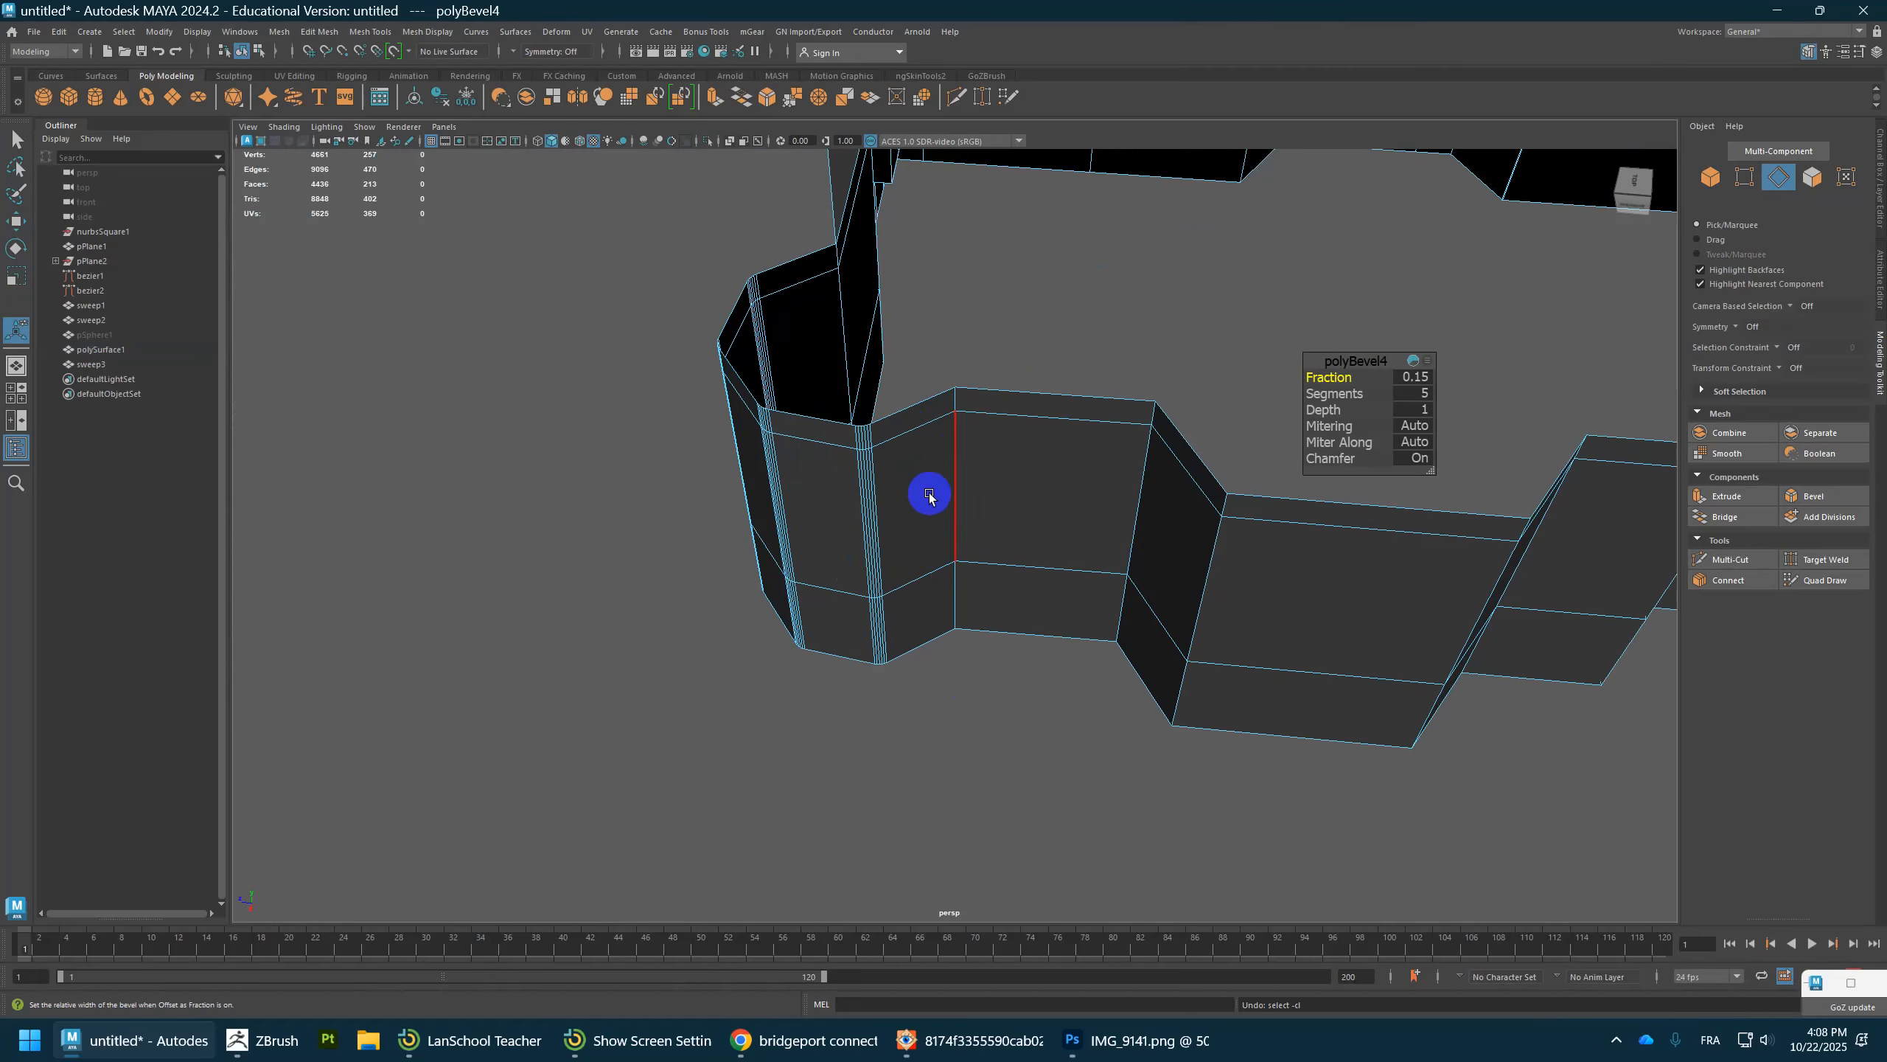
key("ctrl+z")
Step: Try inserting vertical edge loops through the bay's wall sections with Multi-Cut, and undo them
right_click_drag(919, 411, 856, 406)
left_click(916, 406, "ctrl")
scroll(929, 424, "up", 5)
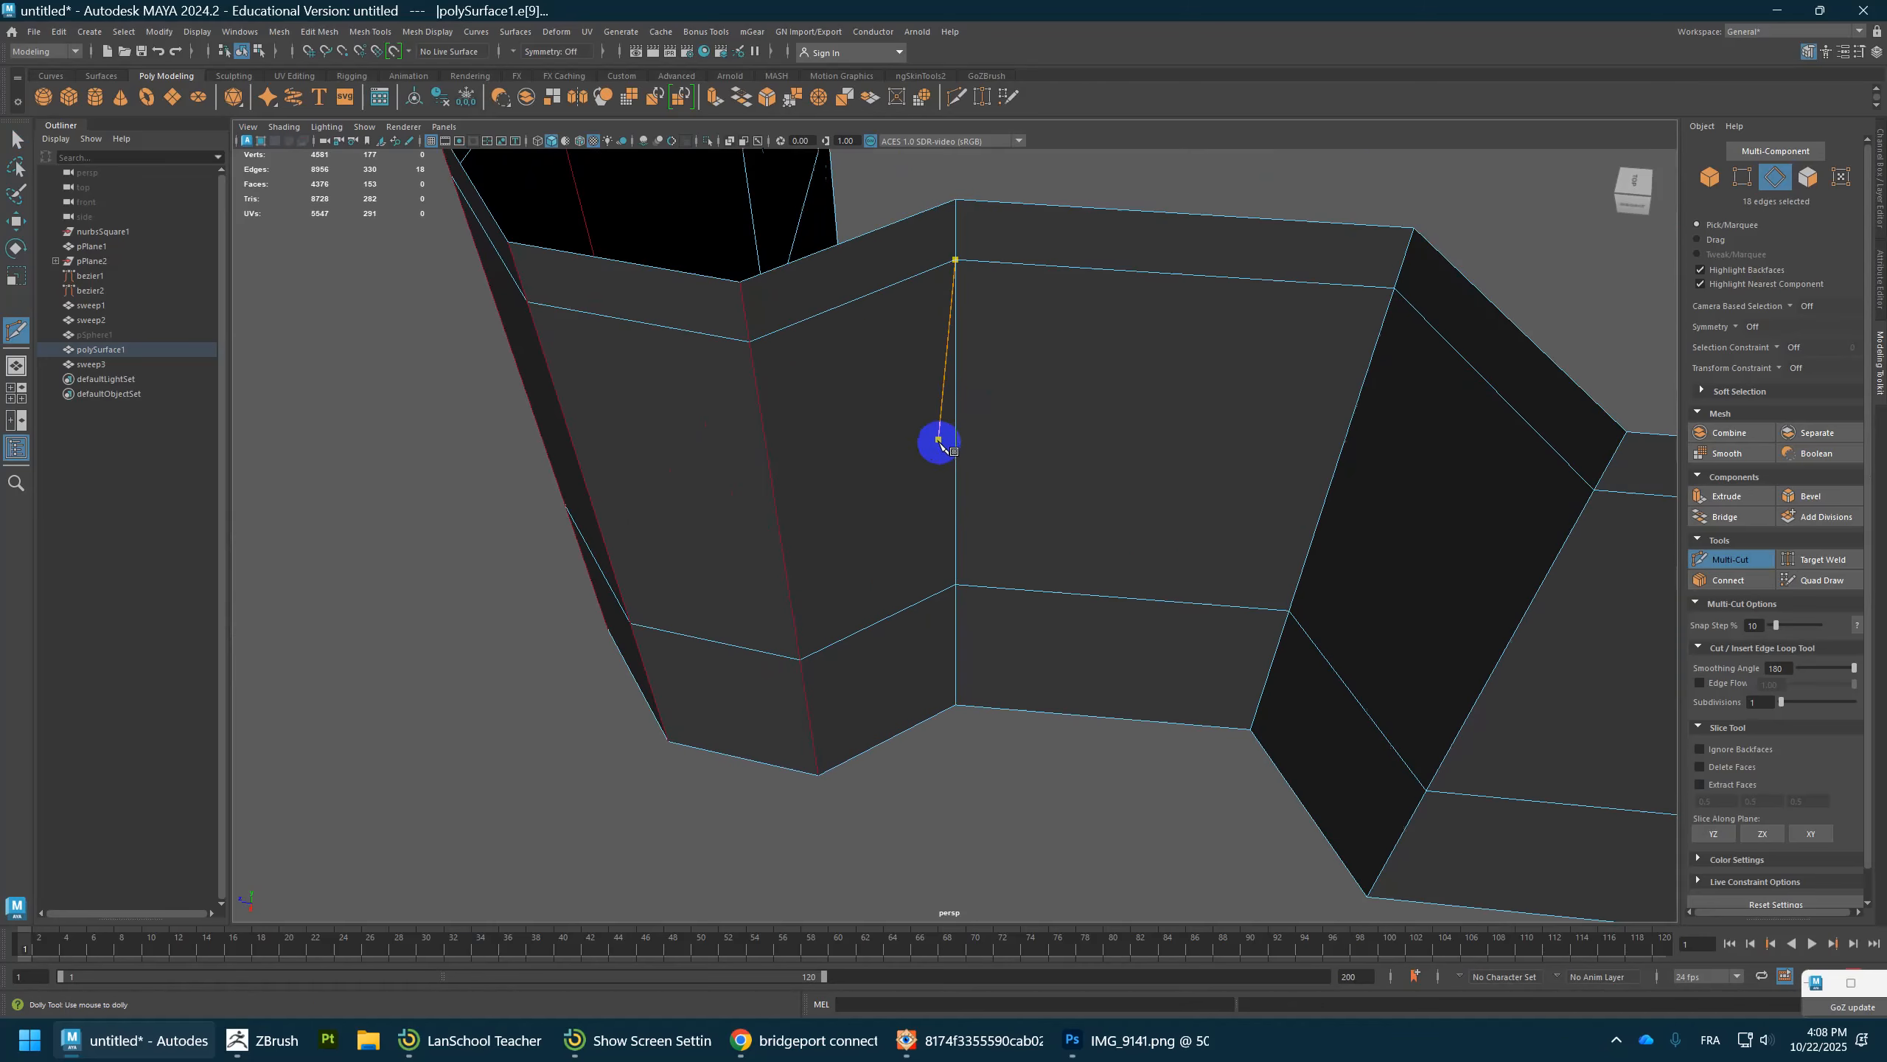
left_click(625, 276, "ctrl")
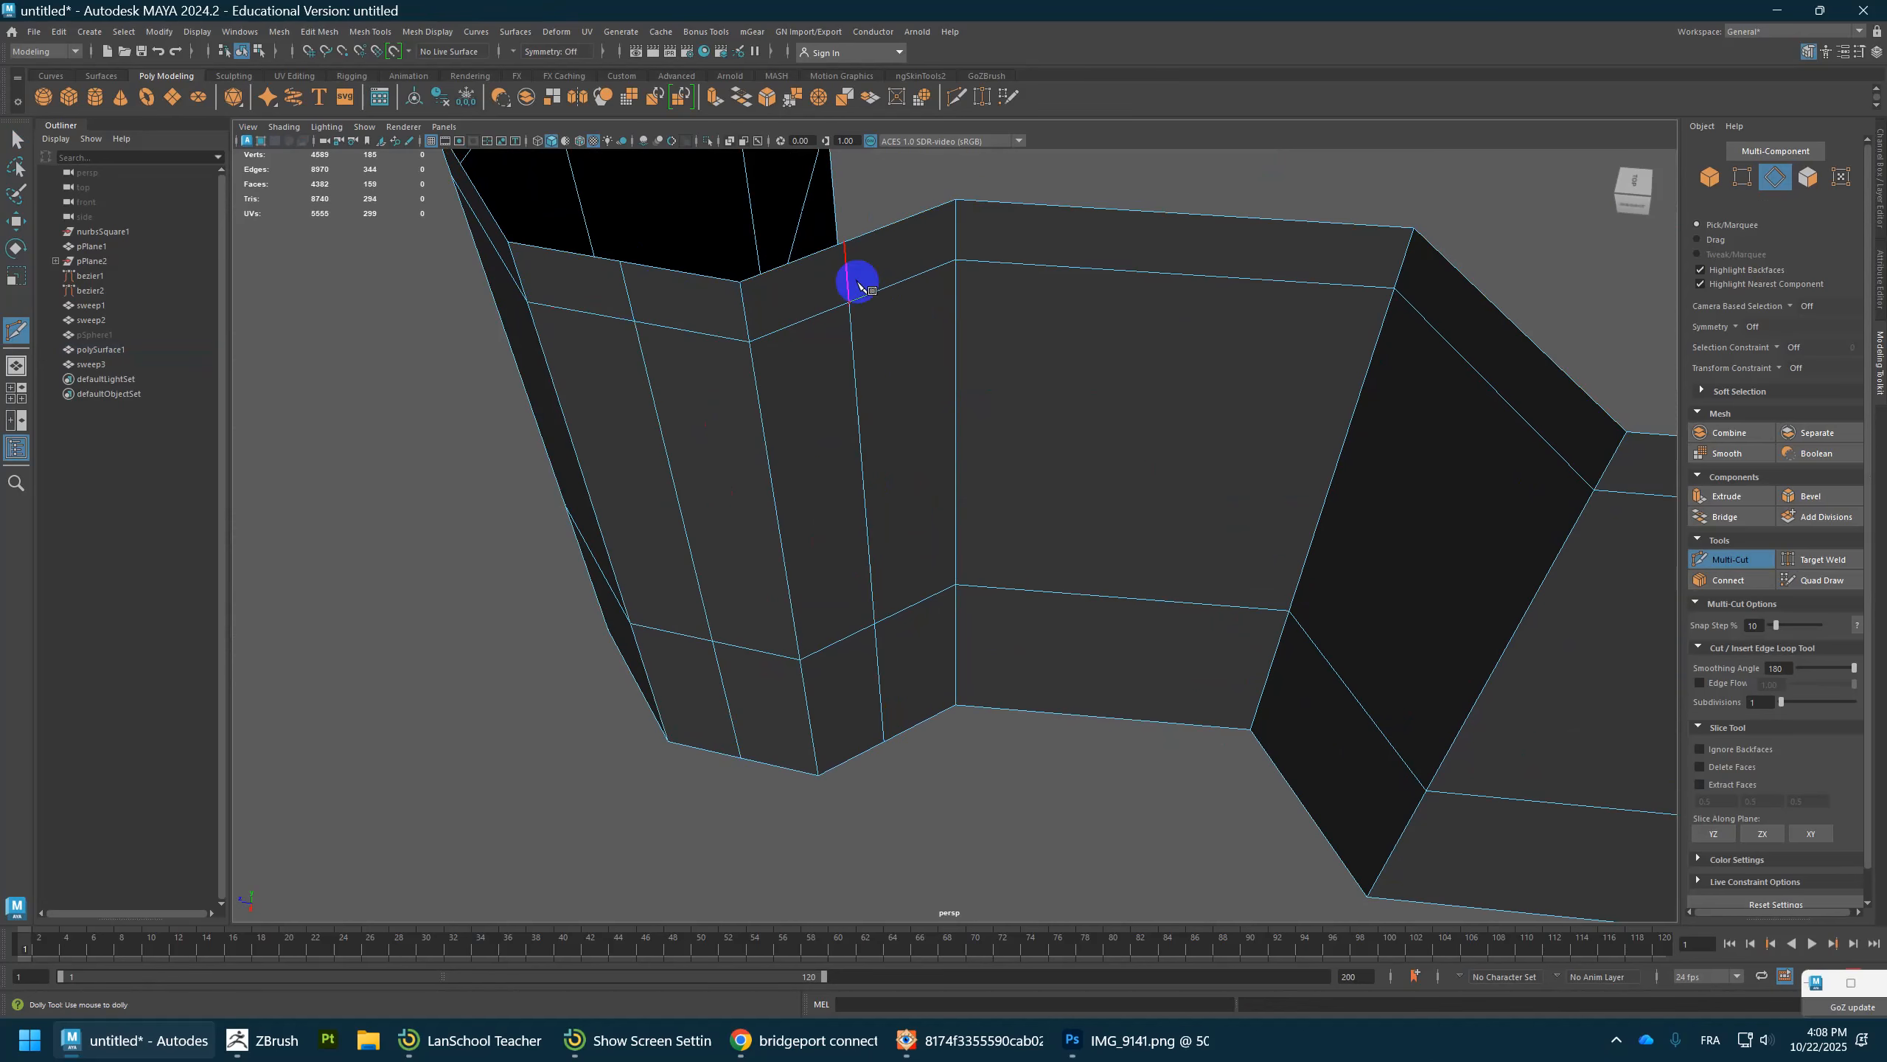
key("ctrl+z")
key("ctrl+z")
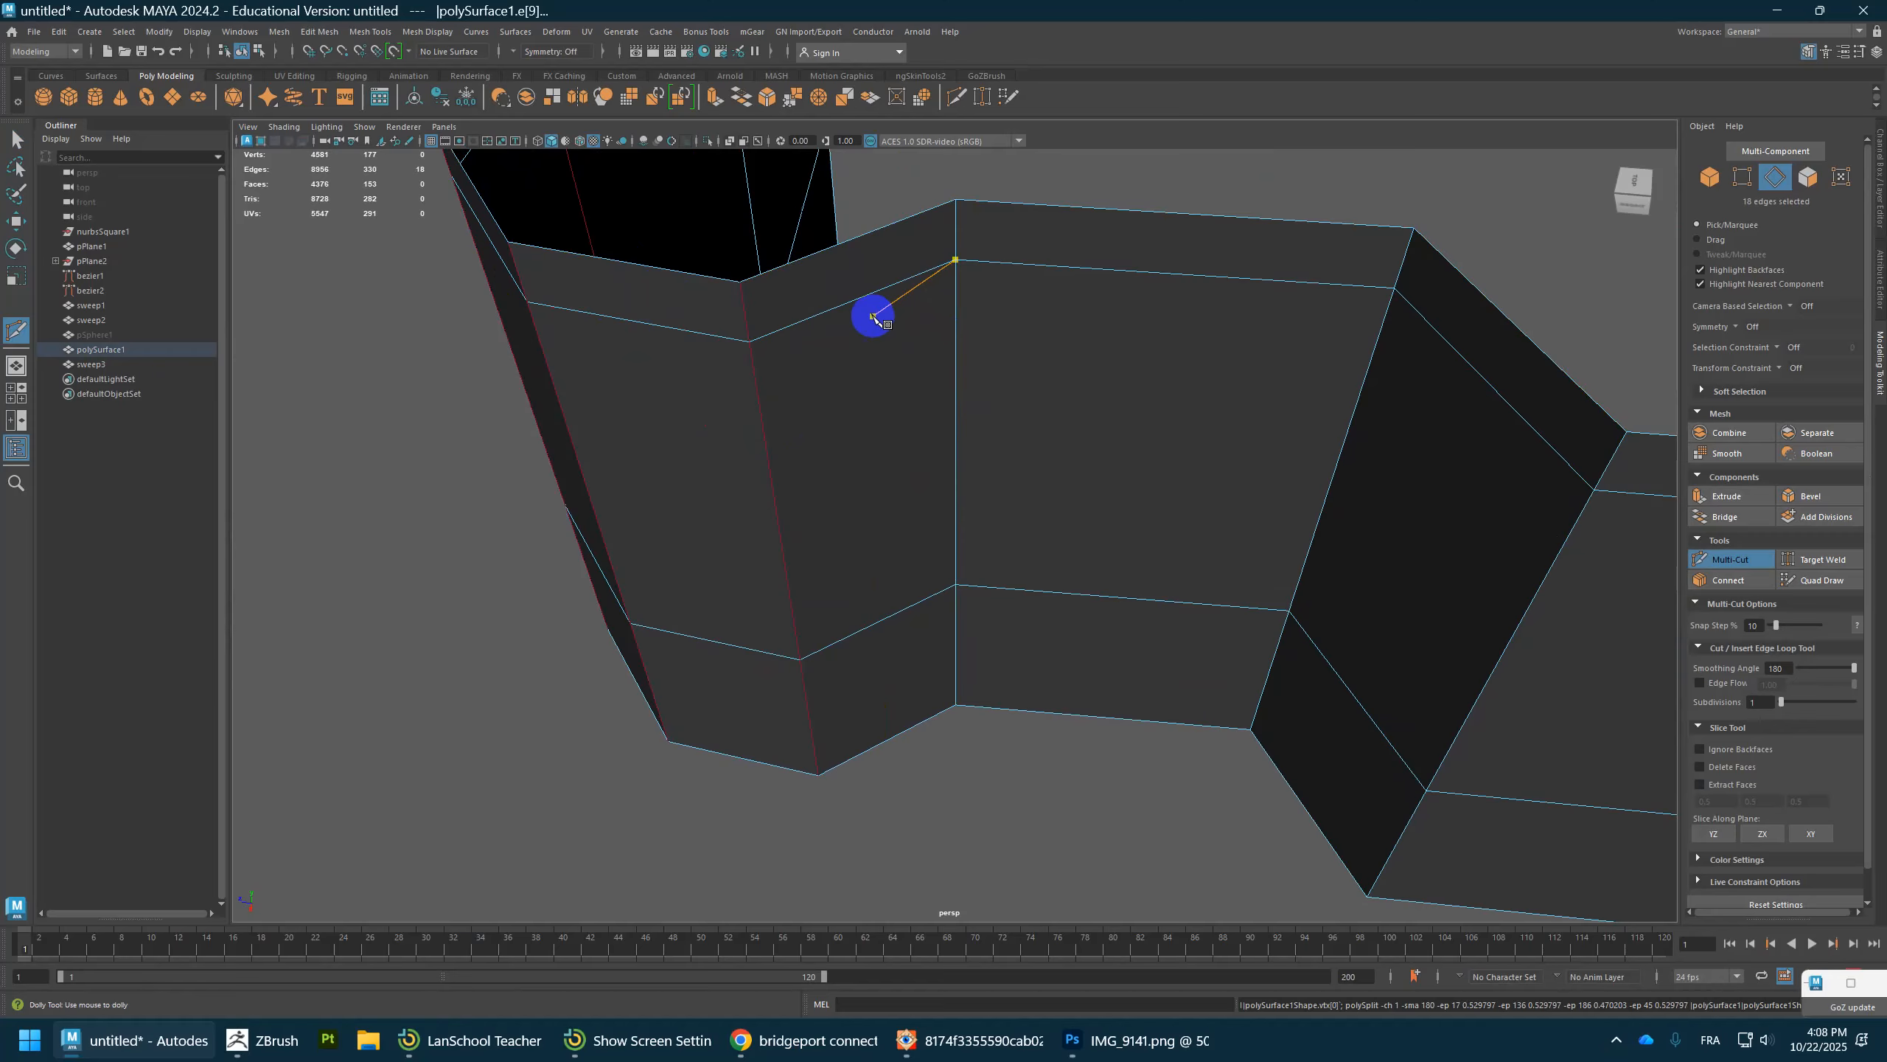
Step: Enable Edge Flow at 1.0 for Multi-Cut and insert vertical edge loops between the corners around the projecting bay
double_click(20, 329)
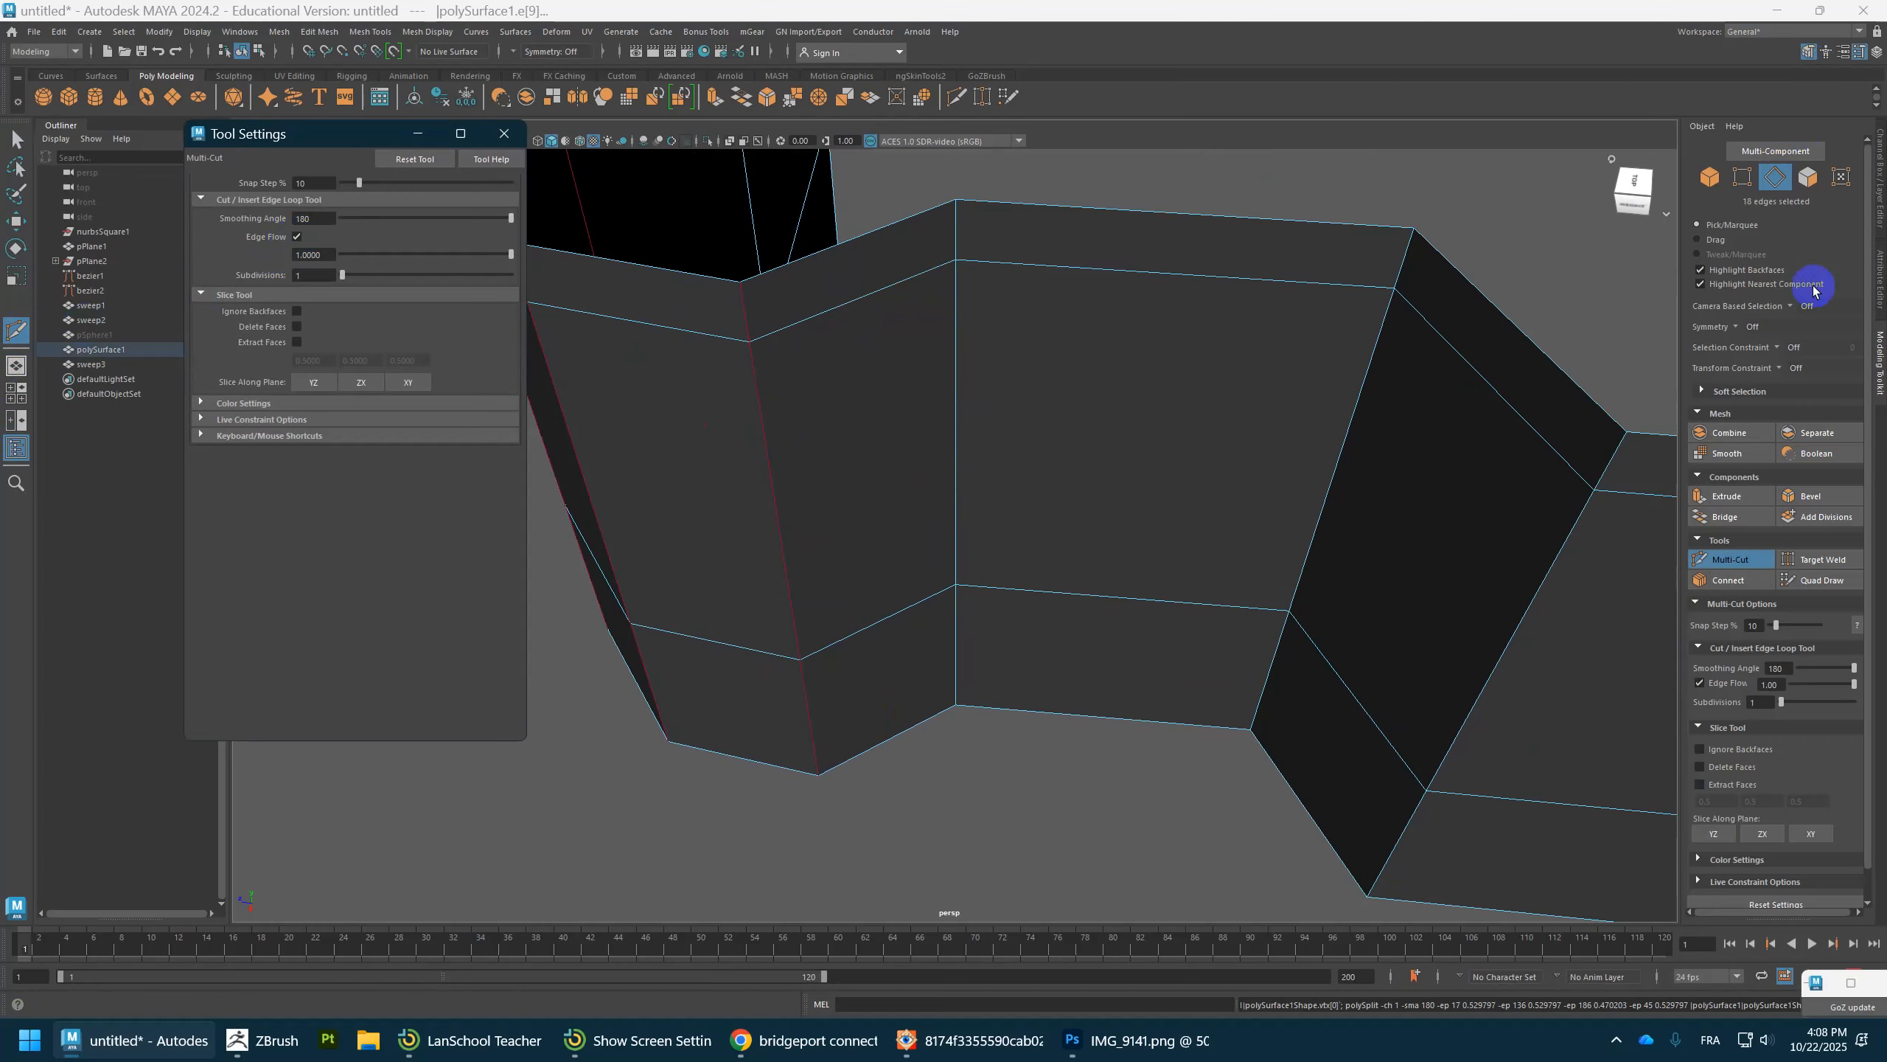
scroll(1716, 580, "down", 1)
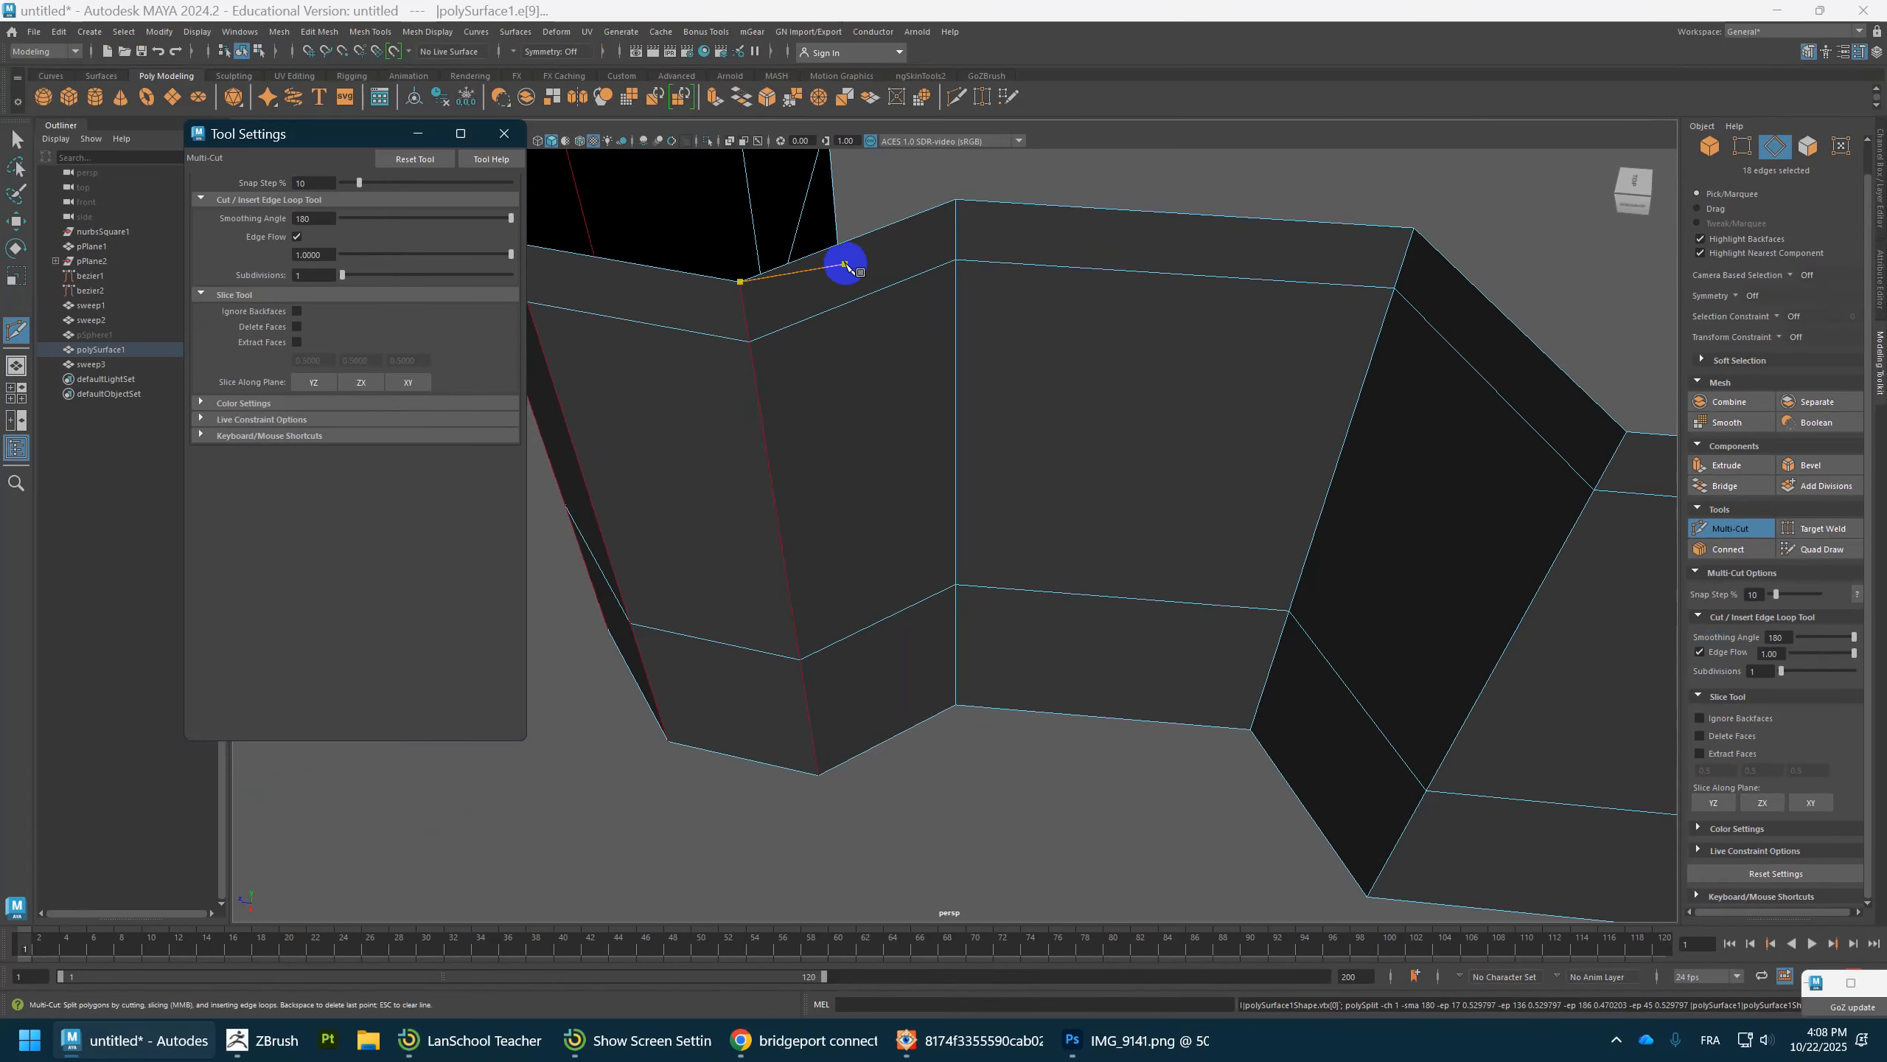
scroll(908, 336, "down", 4)
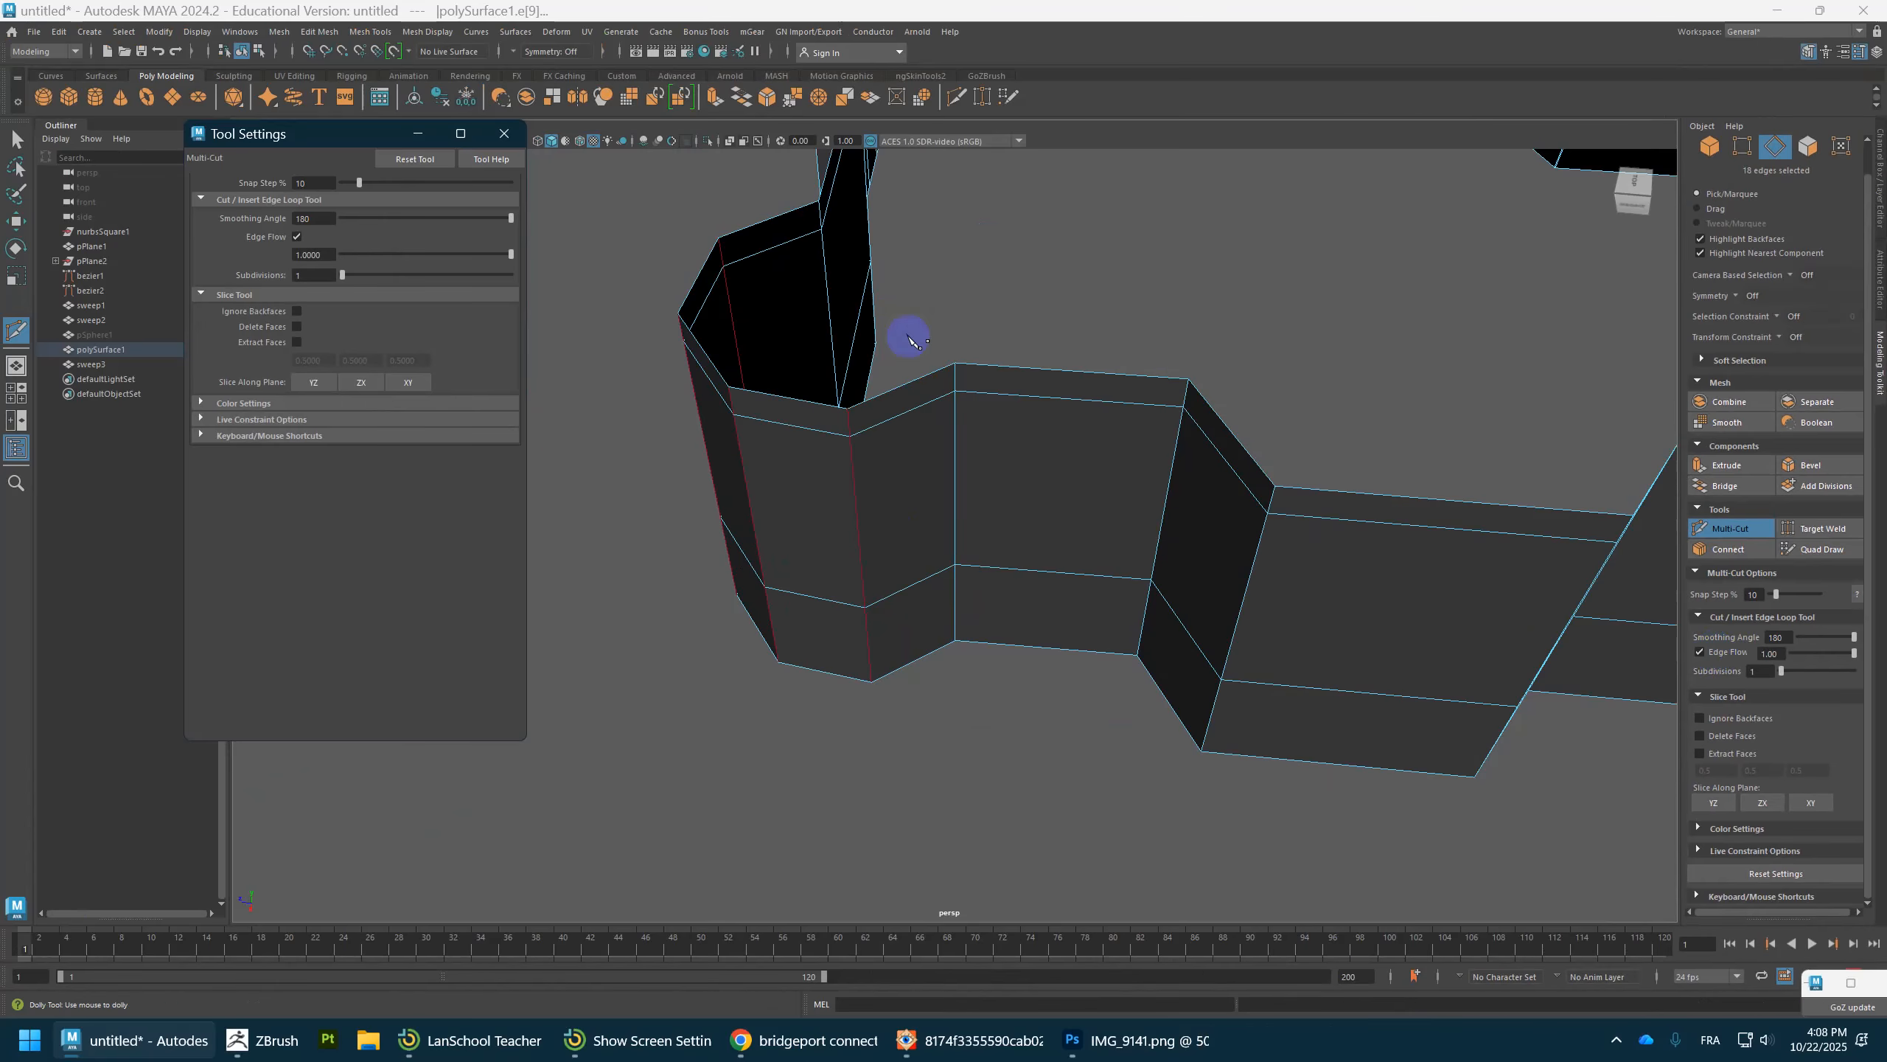
left_click(909, 405, "ctrl")
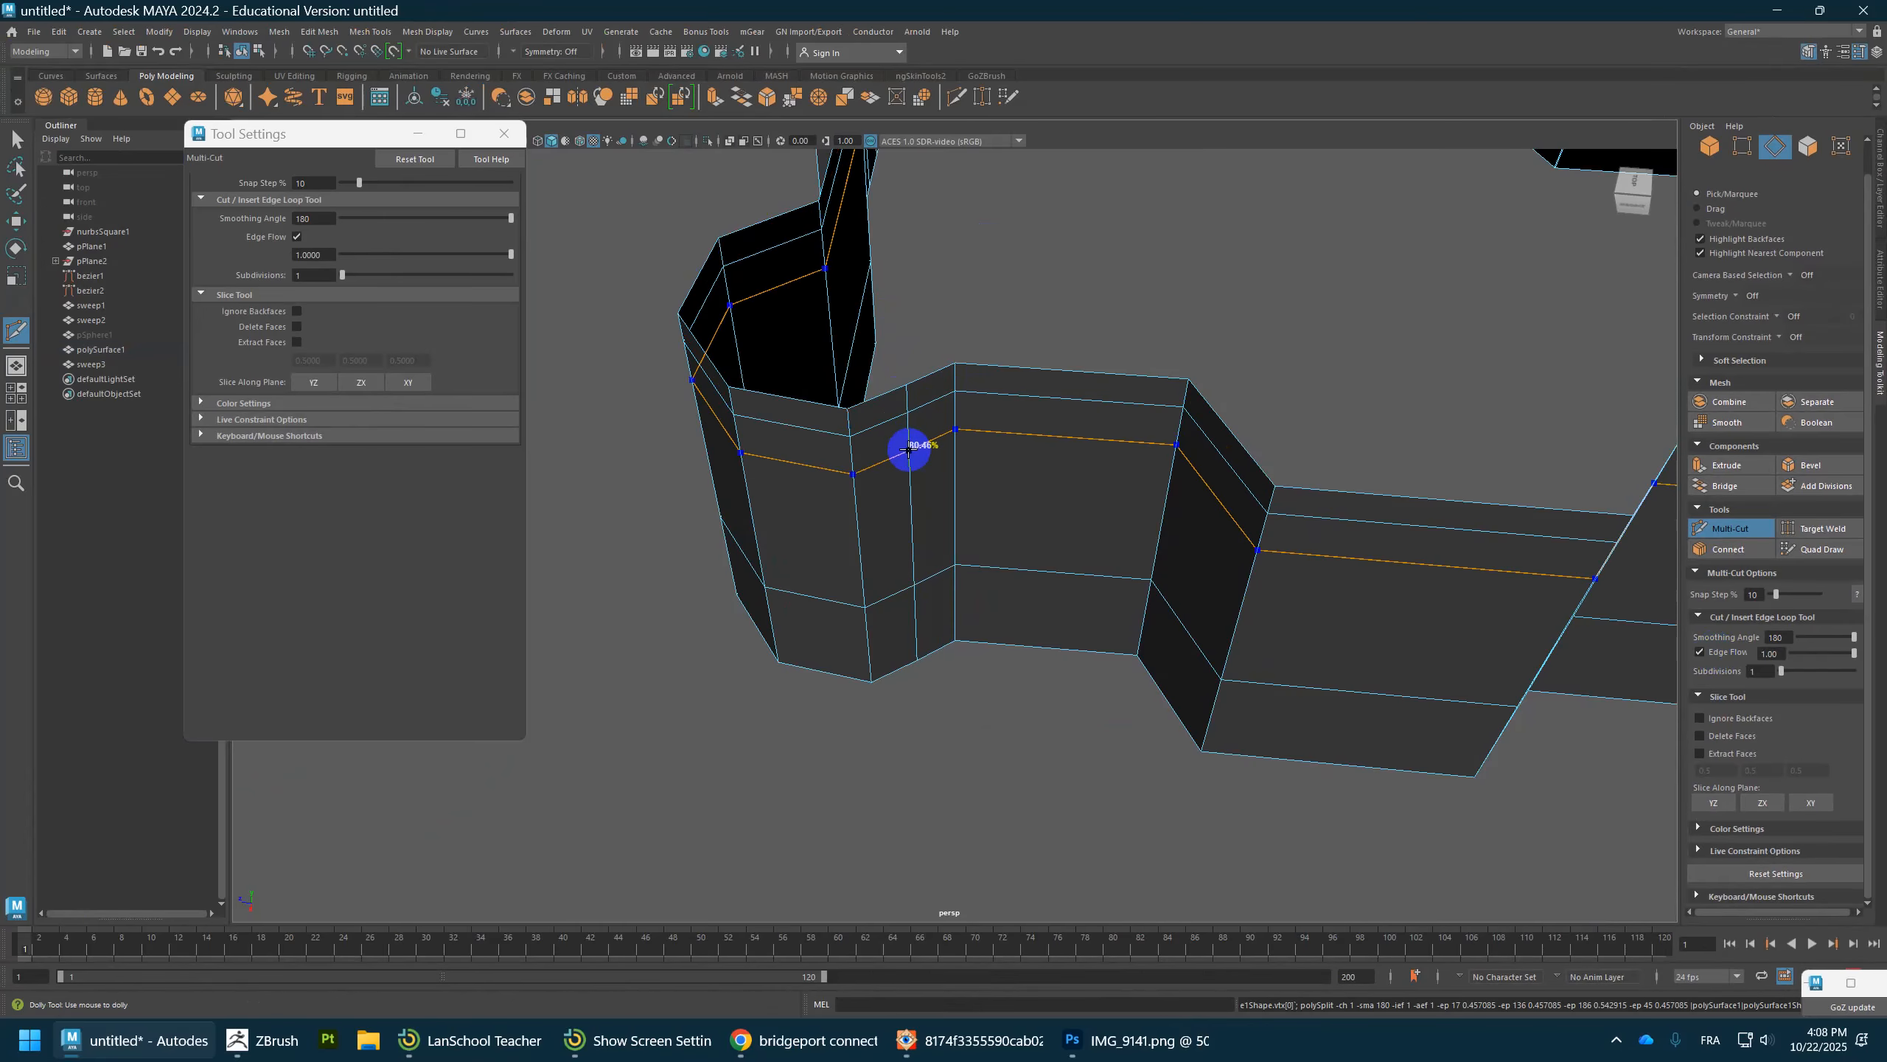
left_click(789, 421, "ctrl")
left_click_drag(851, 544, 907, 634, "alt")
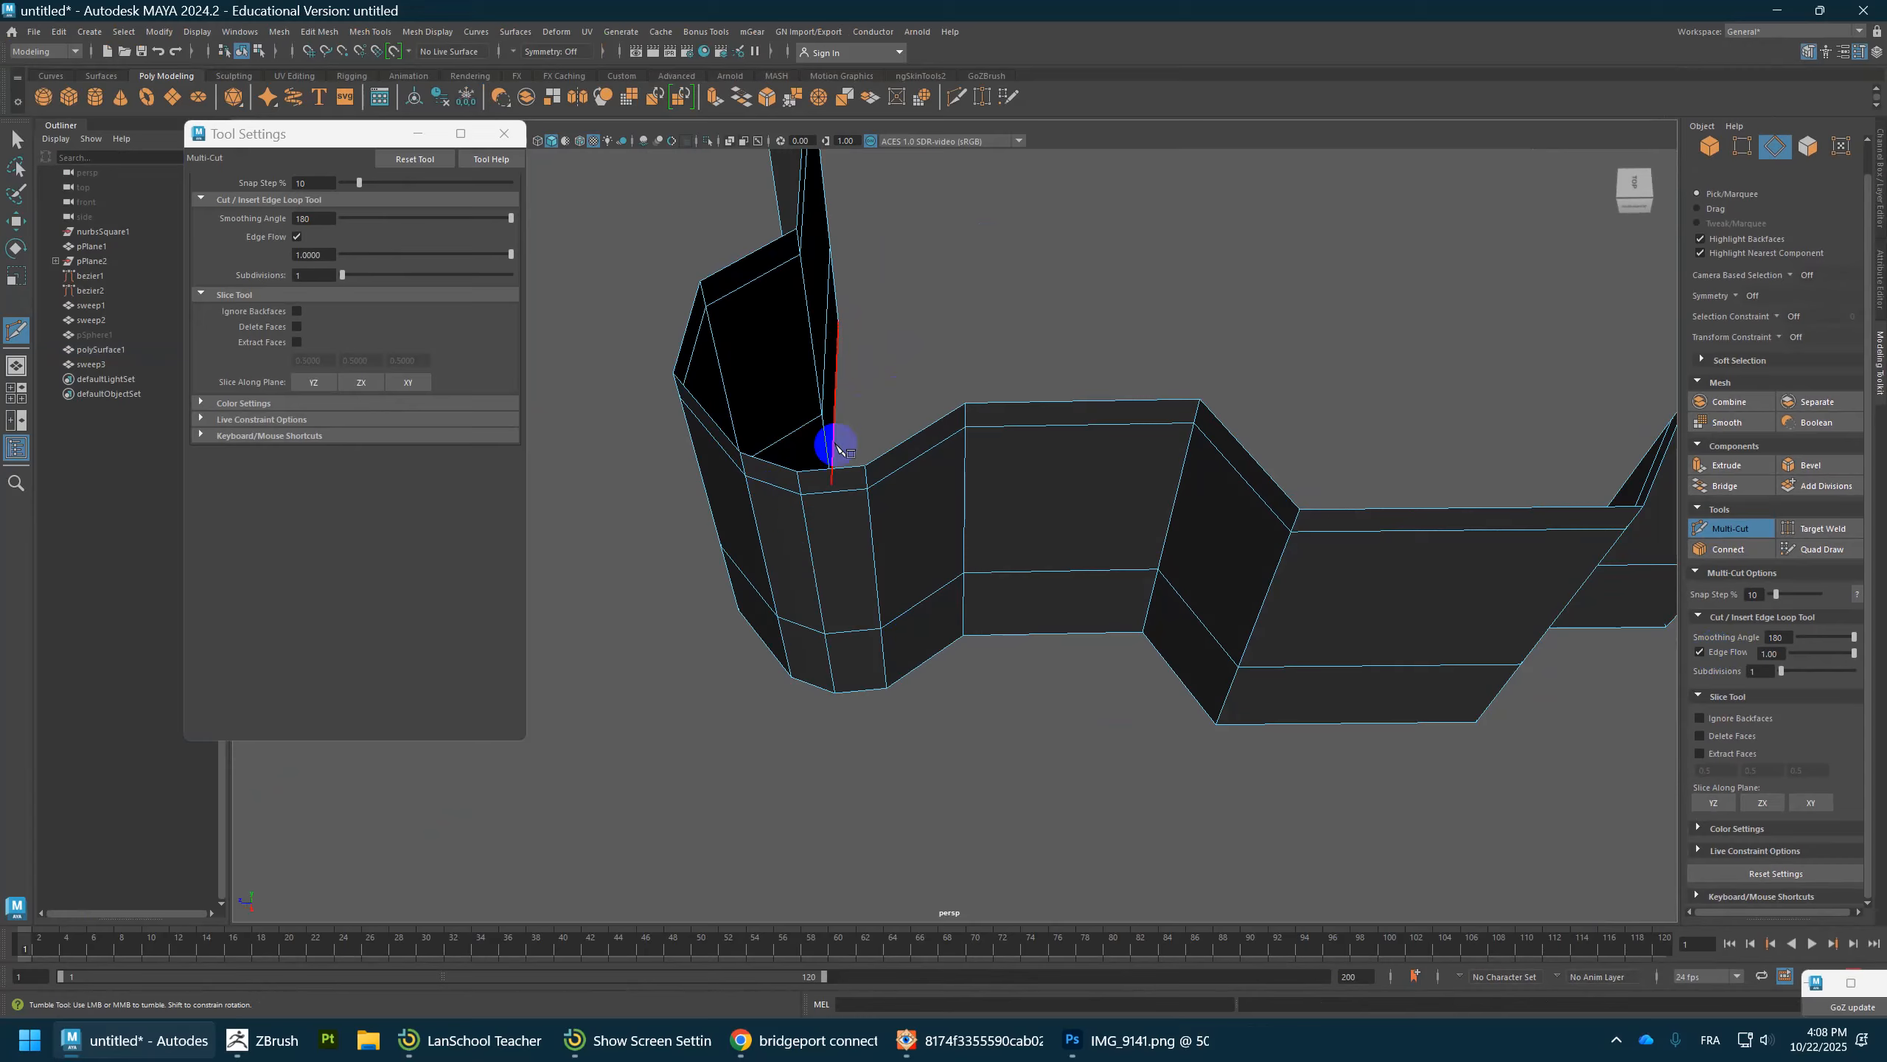
left_click(809, 504)
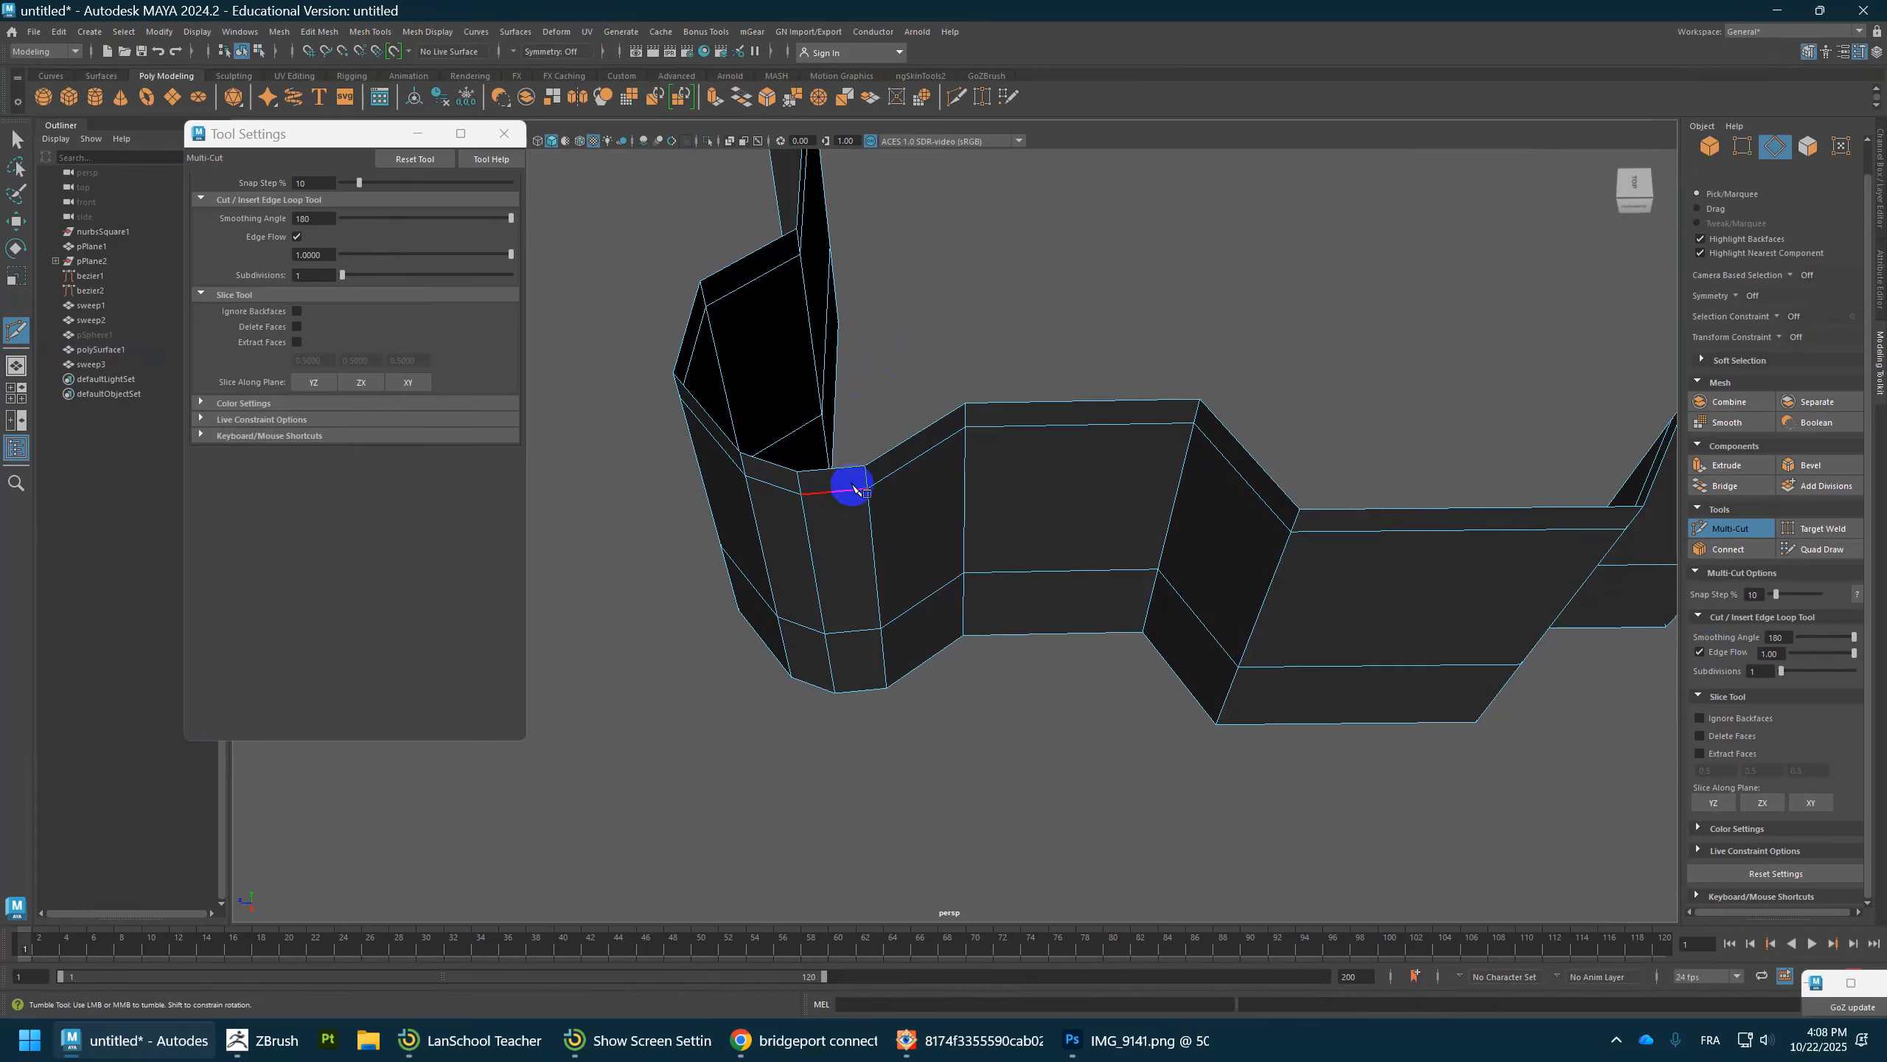
left_click(922, 471, "ctrl")
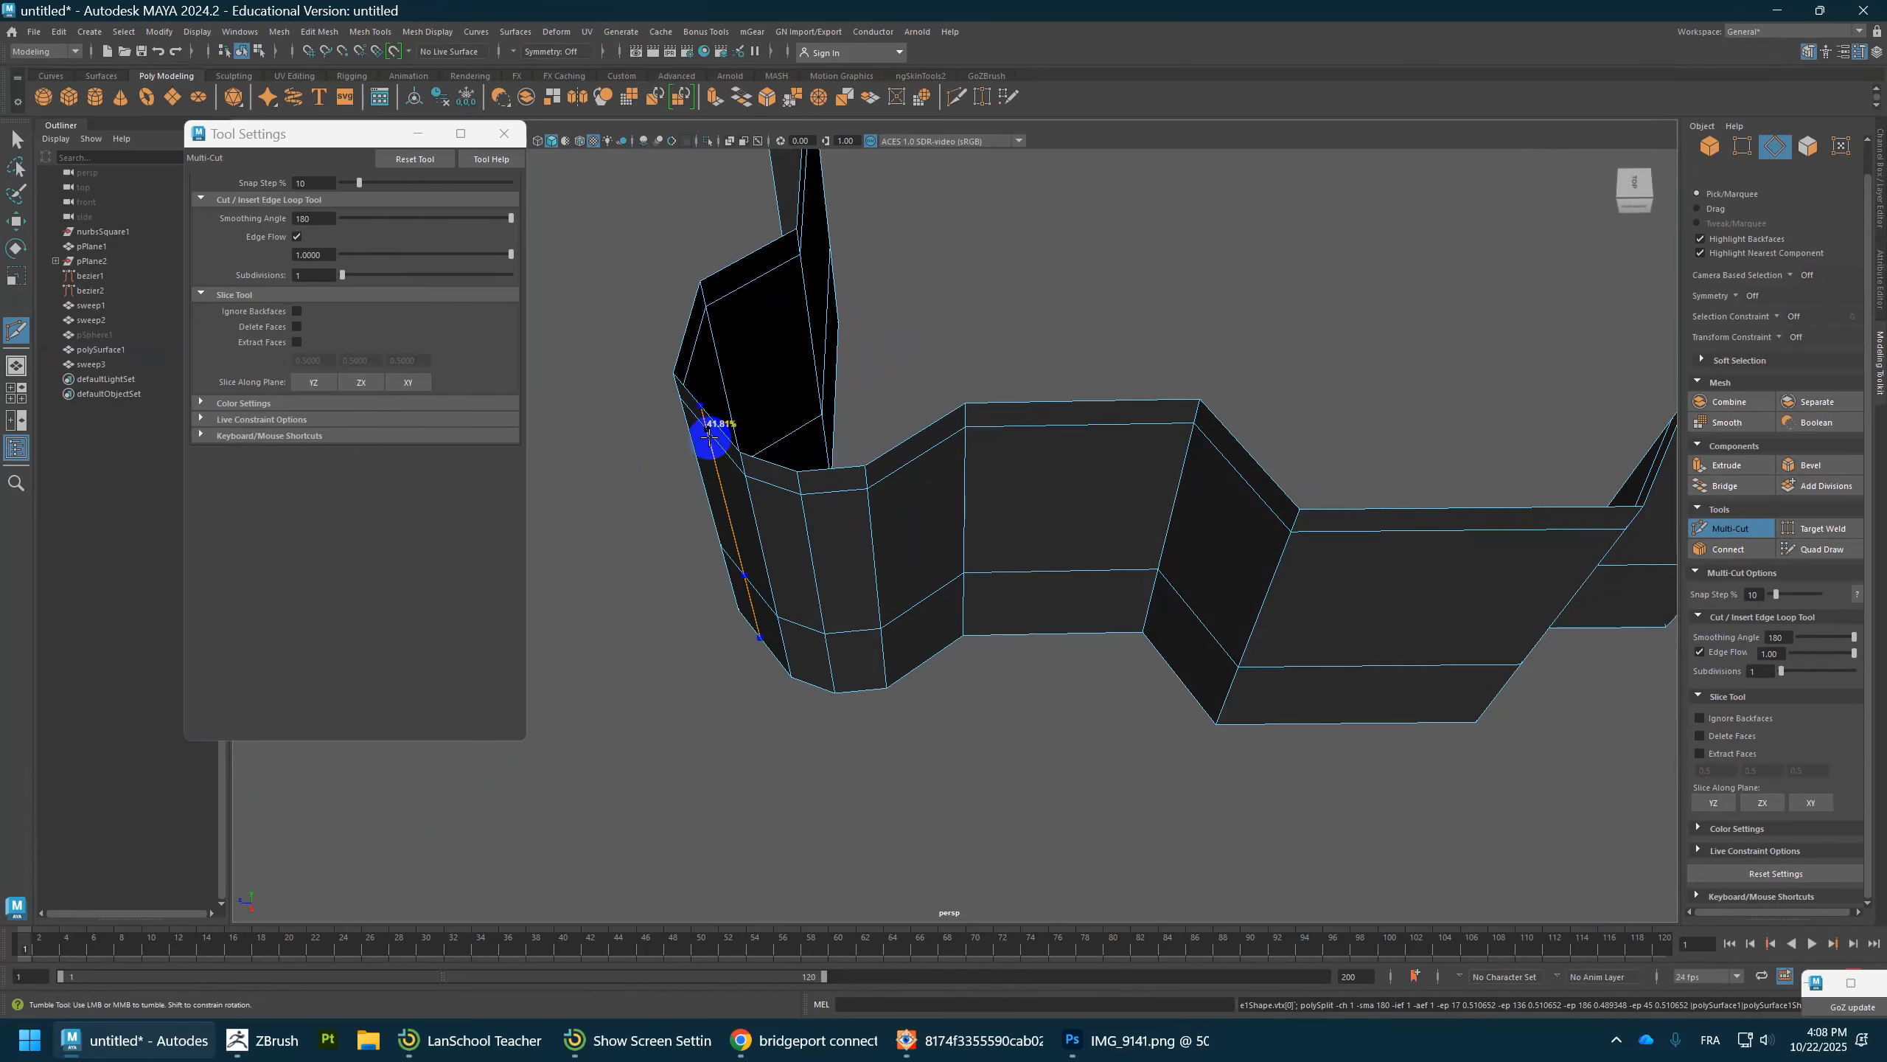
left_click_drag(710, 431, 863, 578, "alt")
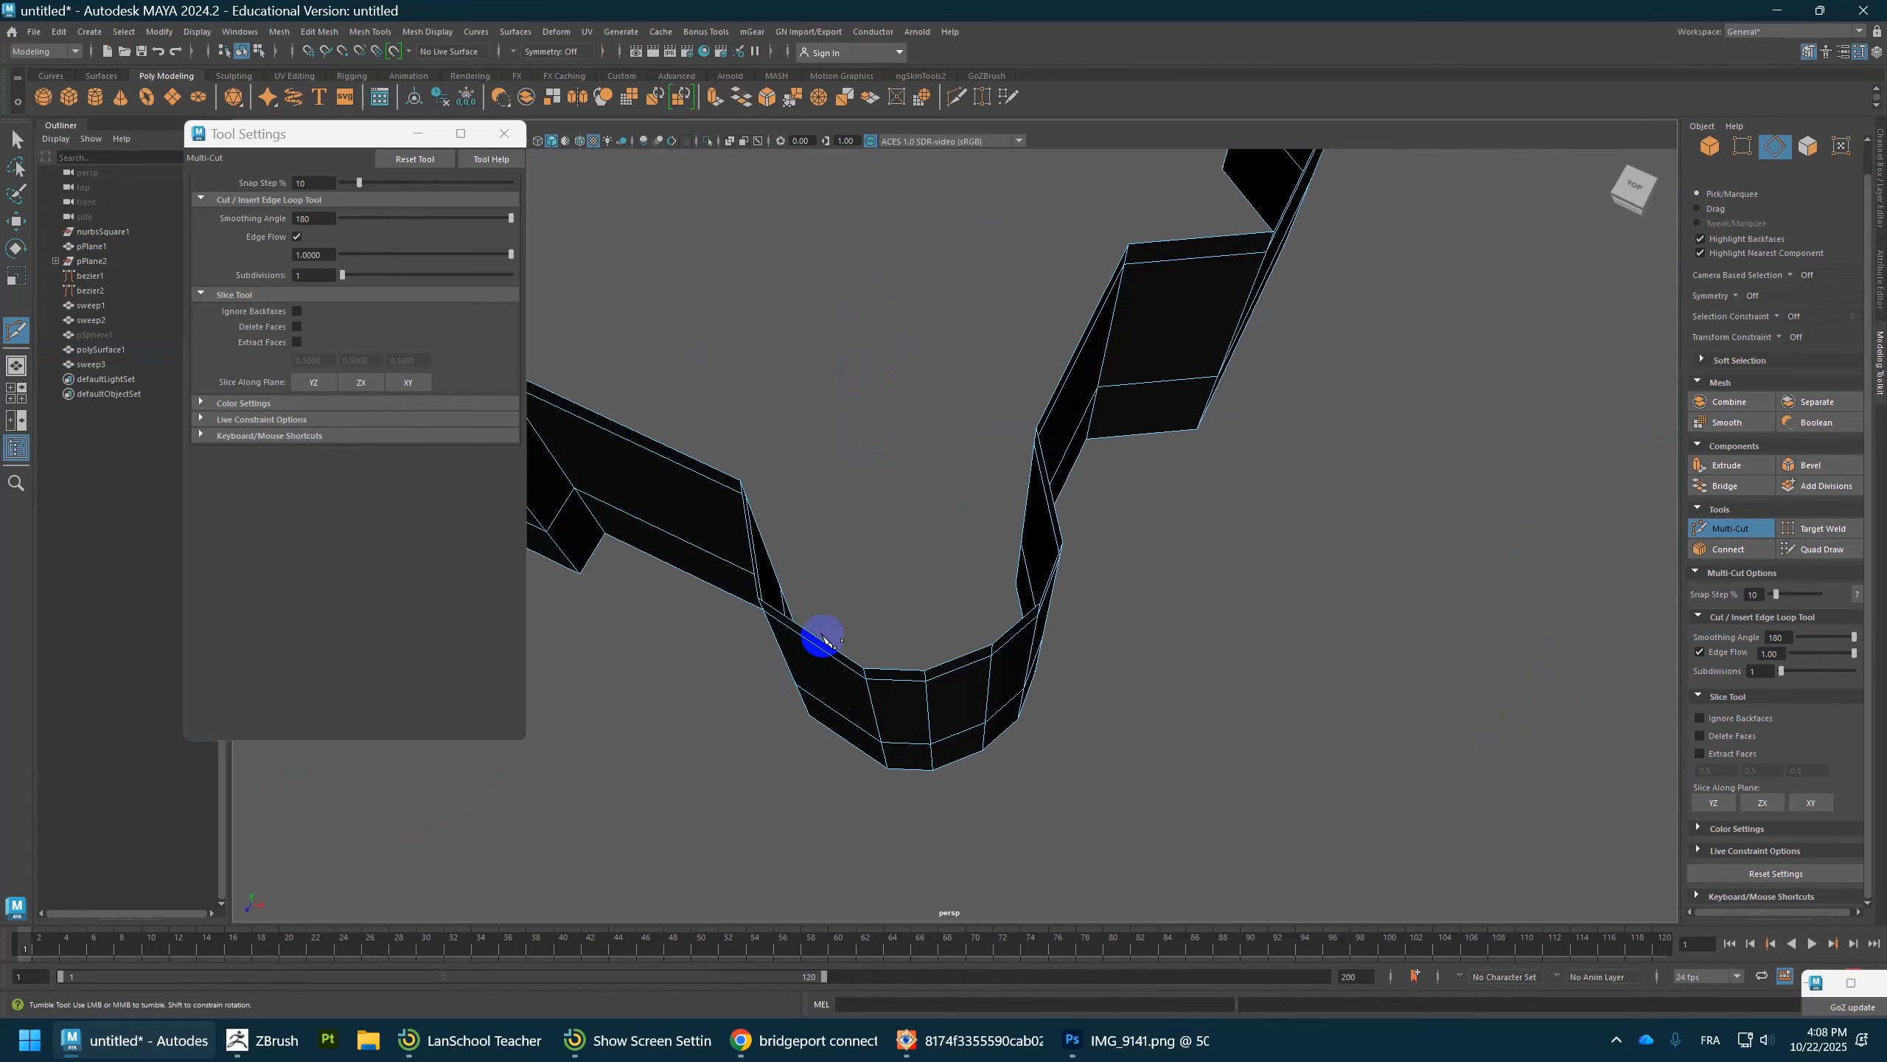
left_click_drag(817, 688, 943, 680, "alt")
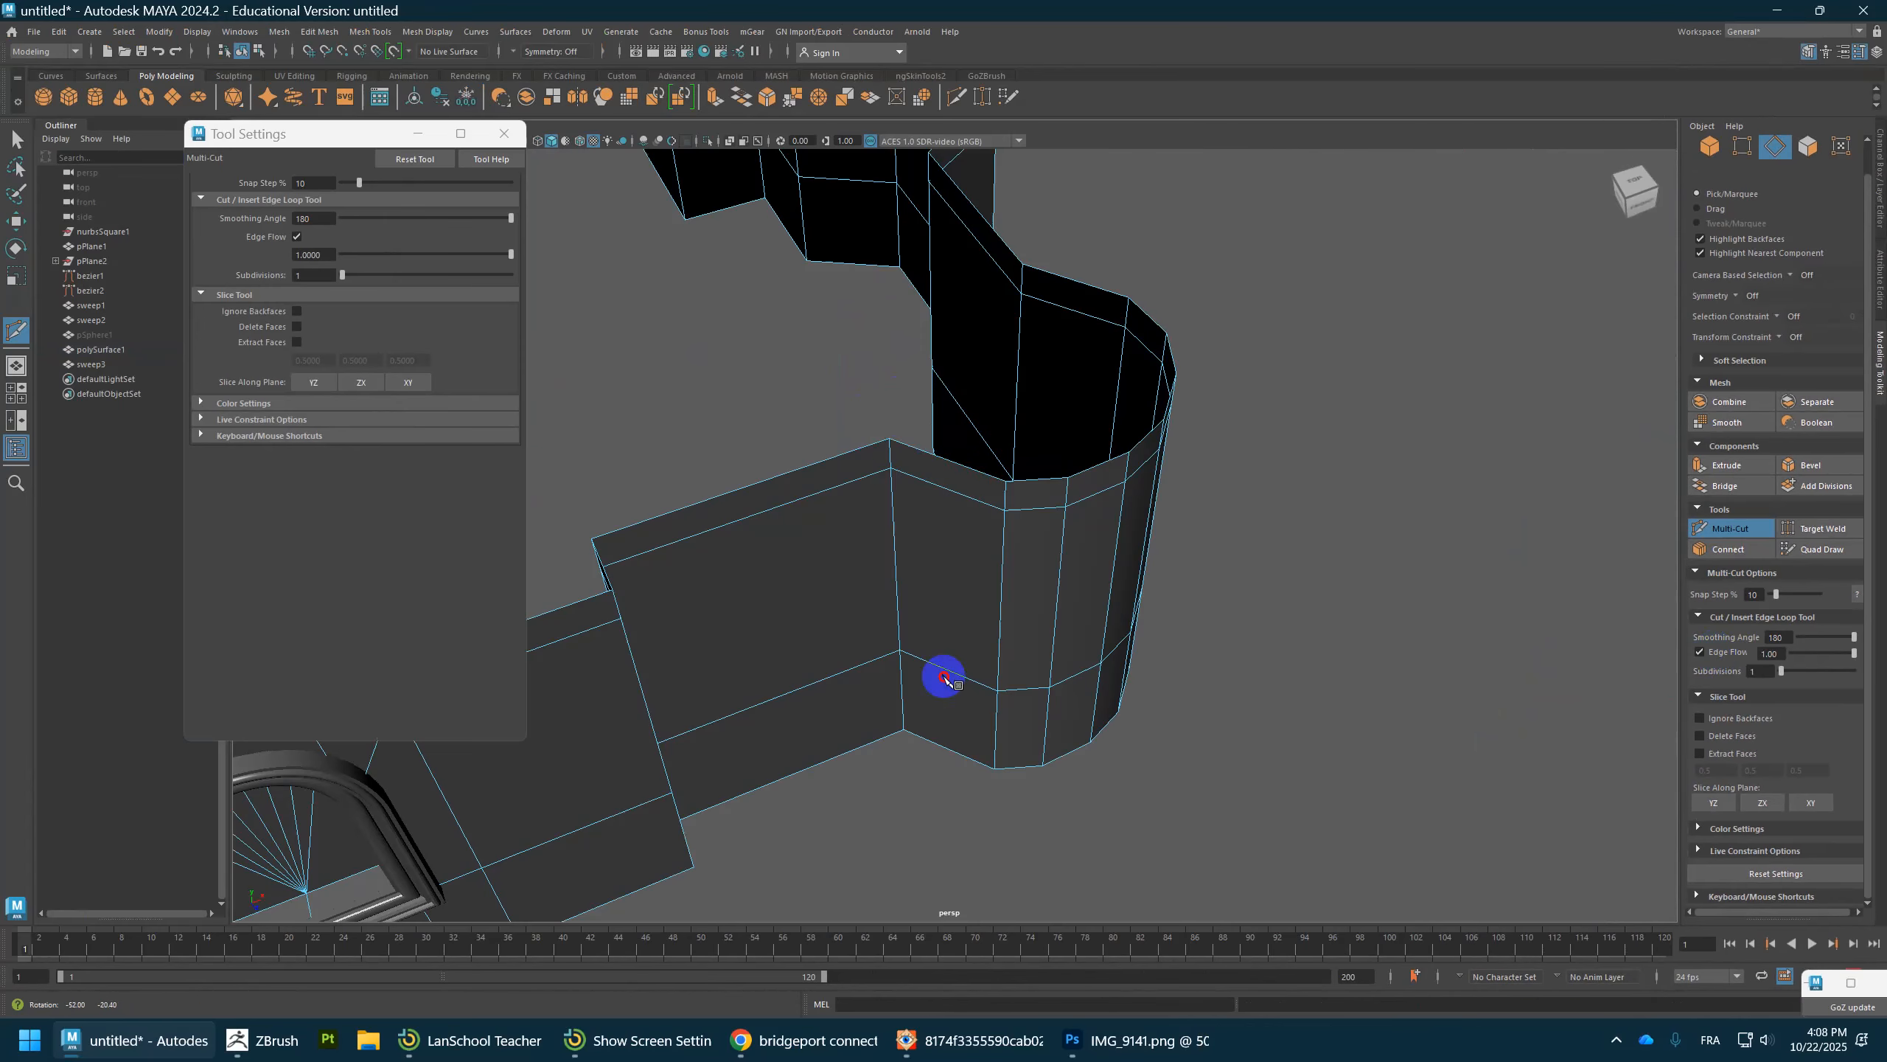
left_click(943, 474, "ctrl")
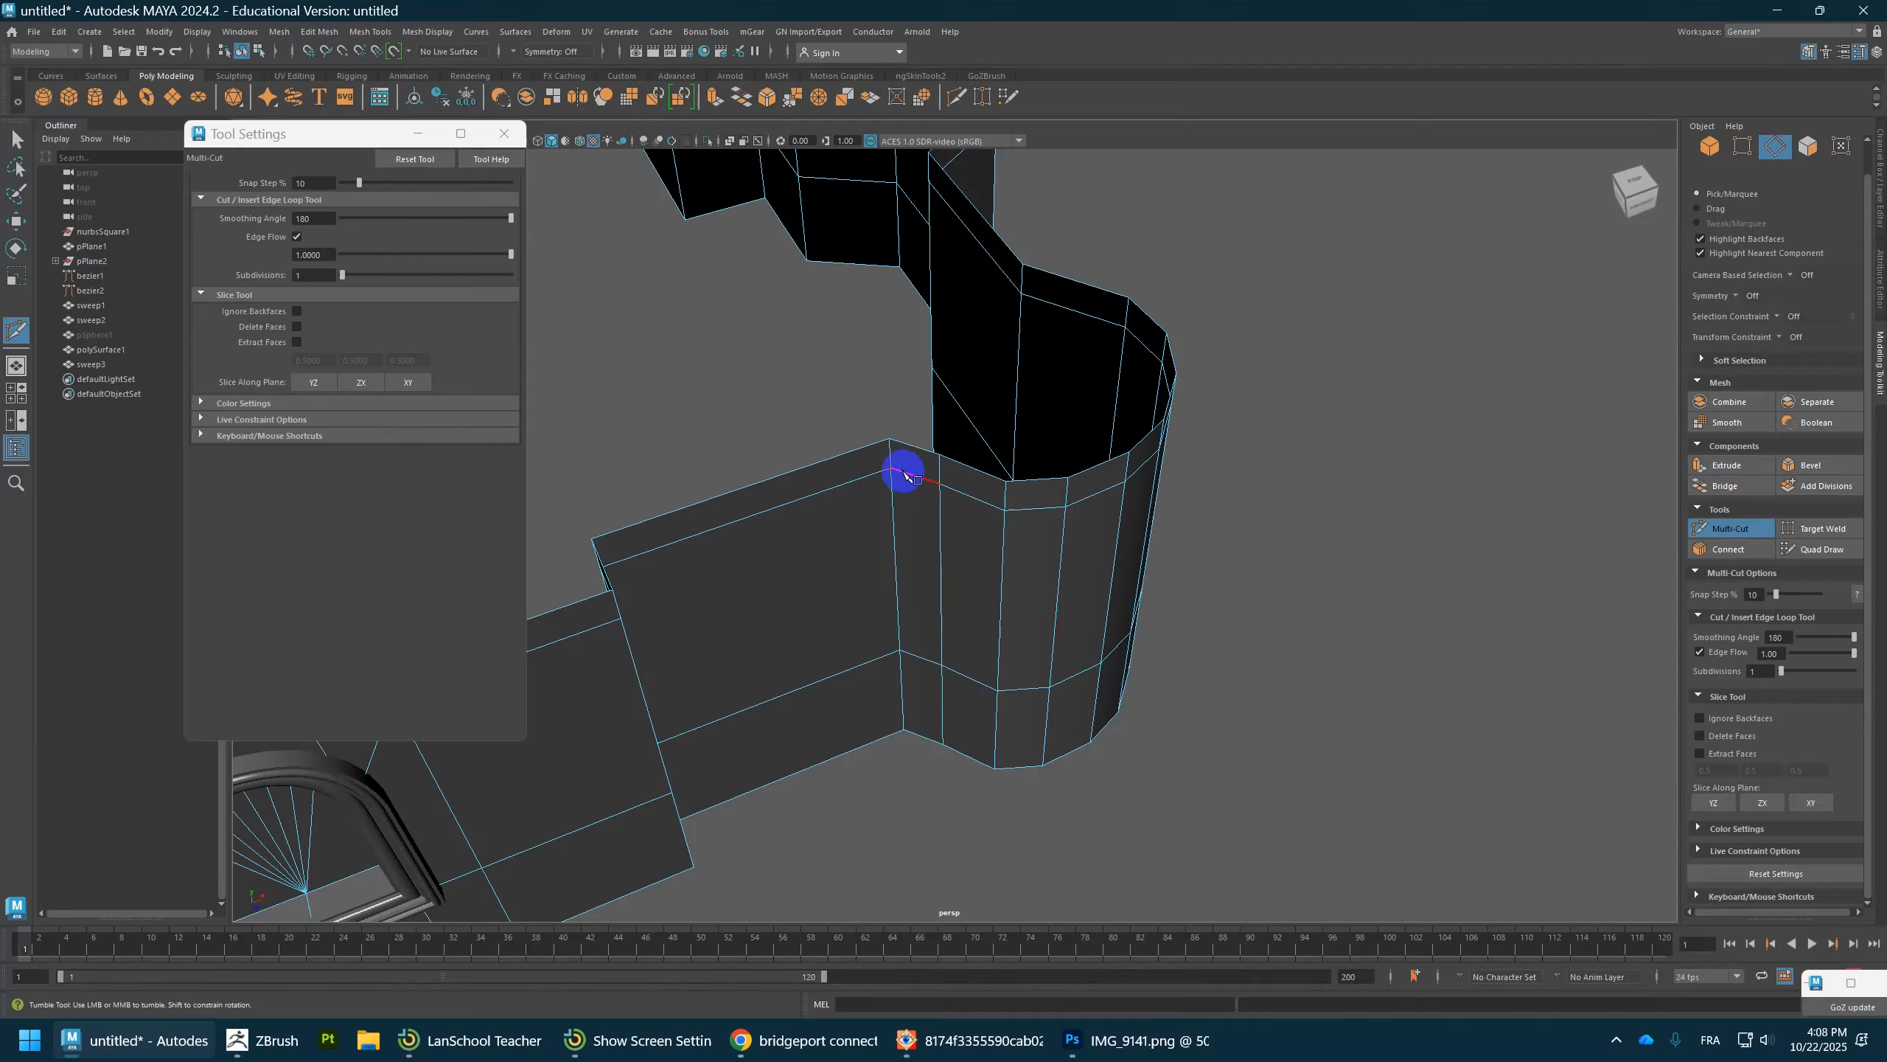
Step: Select the vertical edge loop nearest one inner corner of the bay and nudge it outward to smooth the curve
left_click_drag(945, 582, 885, 685, "alt")
key("w")
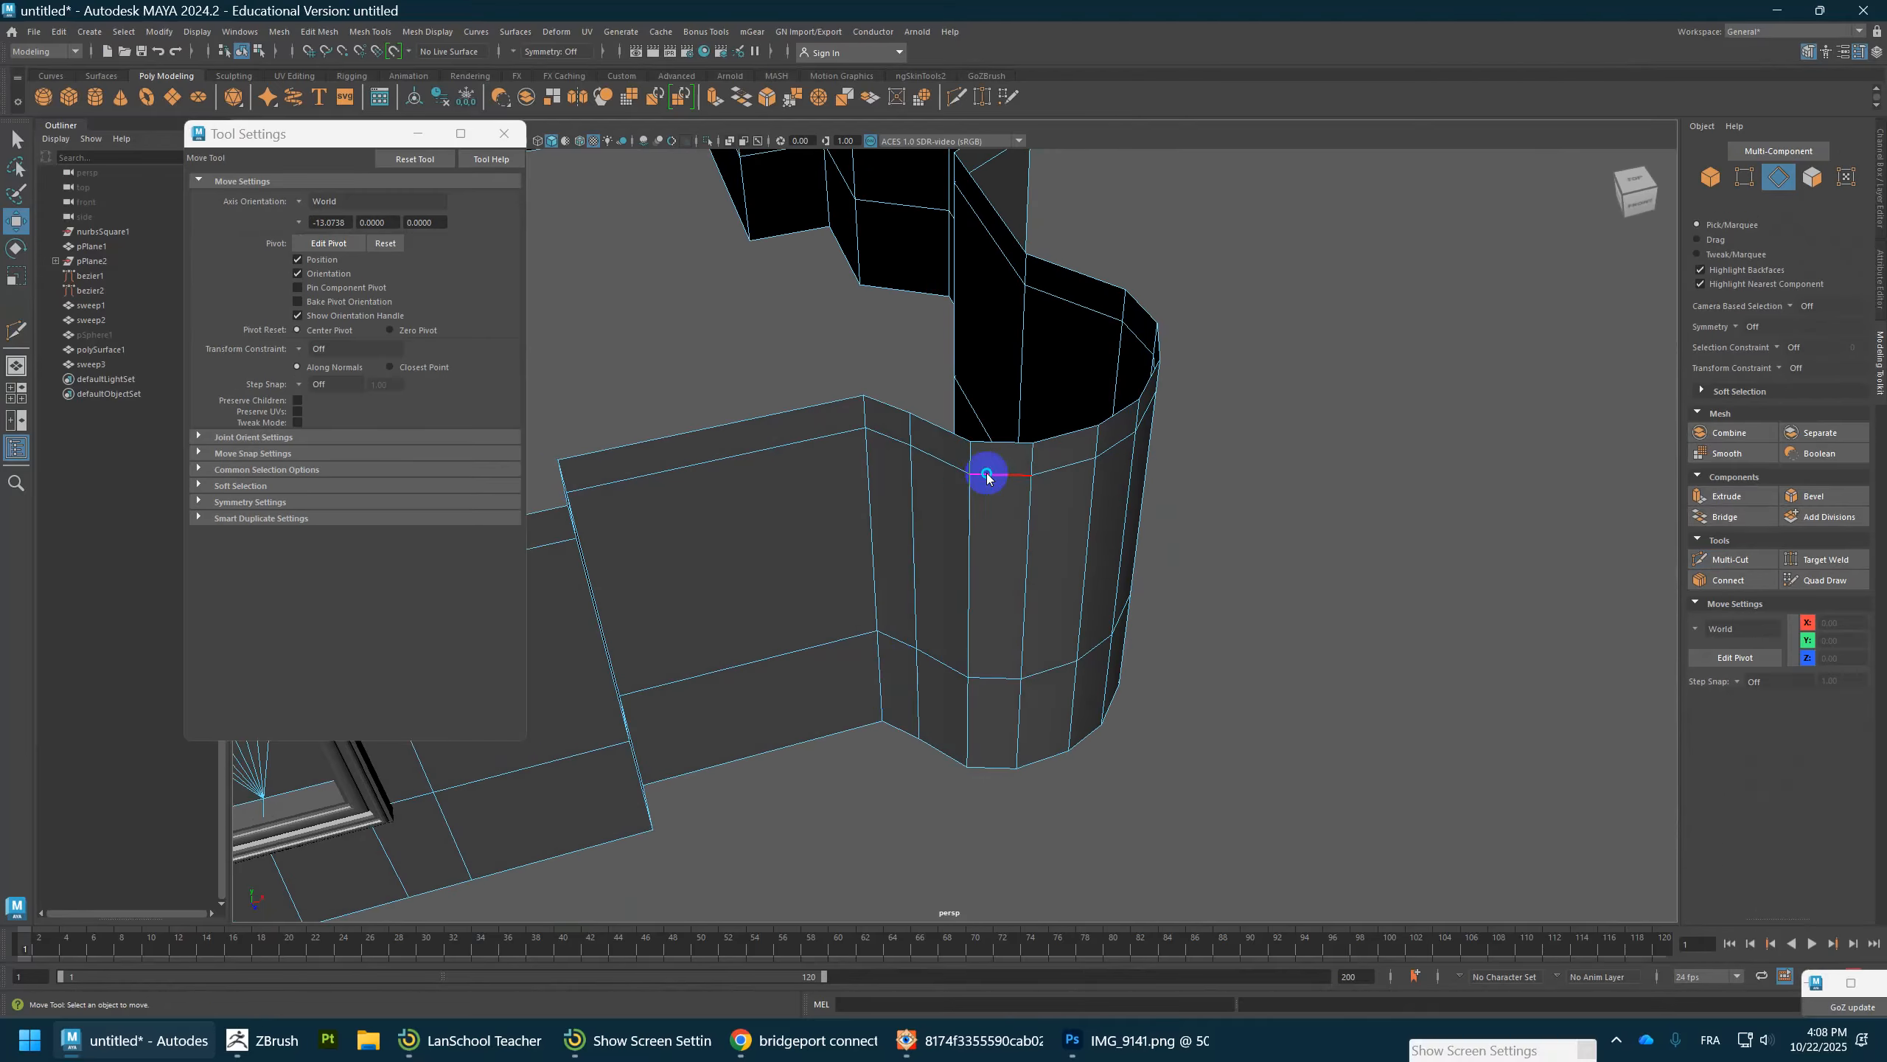
right_click_drag(986, 473, 978, 434)
double_click(934, 639)
left_click_drag(935, 639, 898, 767, "alt")
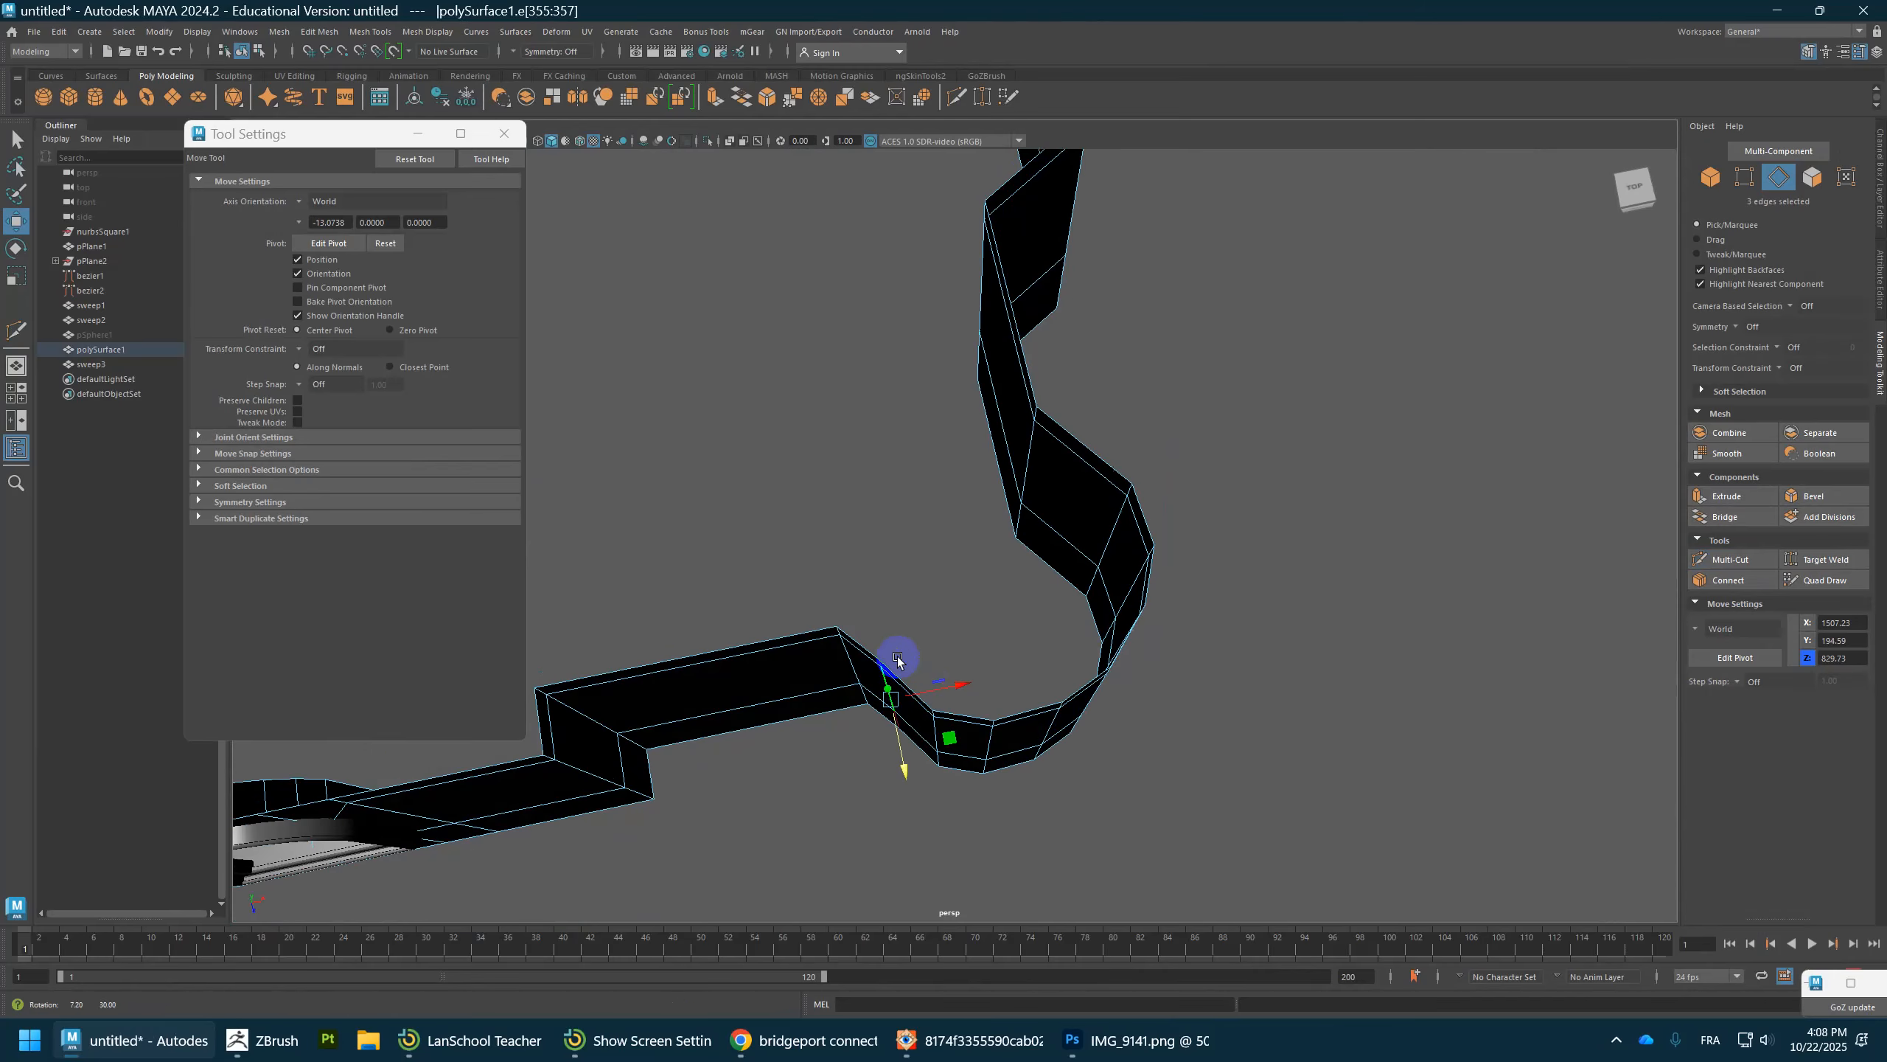
middle_click_drag(948, 735, 1010, 766)
key("ctrl+z")
Step: Insert a matching vertical edge loop at the bay's opposite end with Multi-Cut and move it slightly outward
left_click_drag(957, 741, 821, 556, "alt")
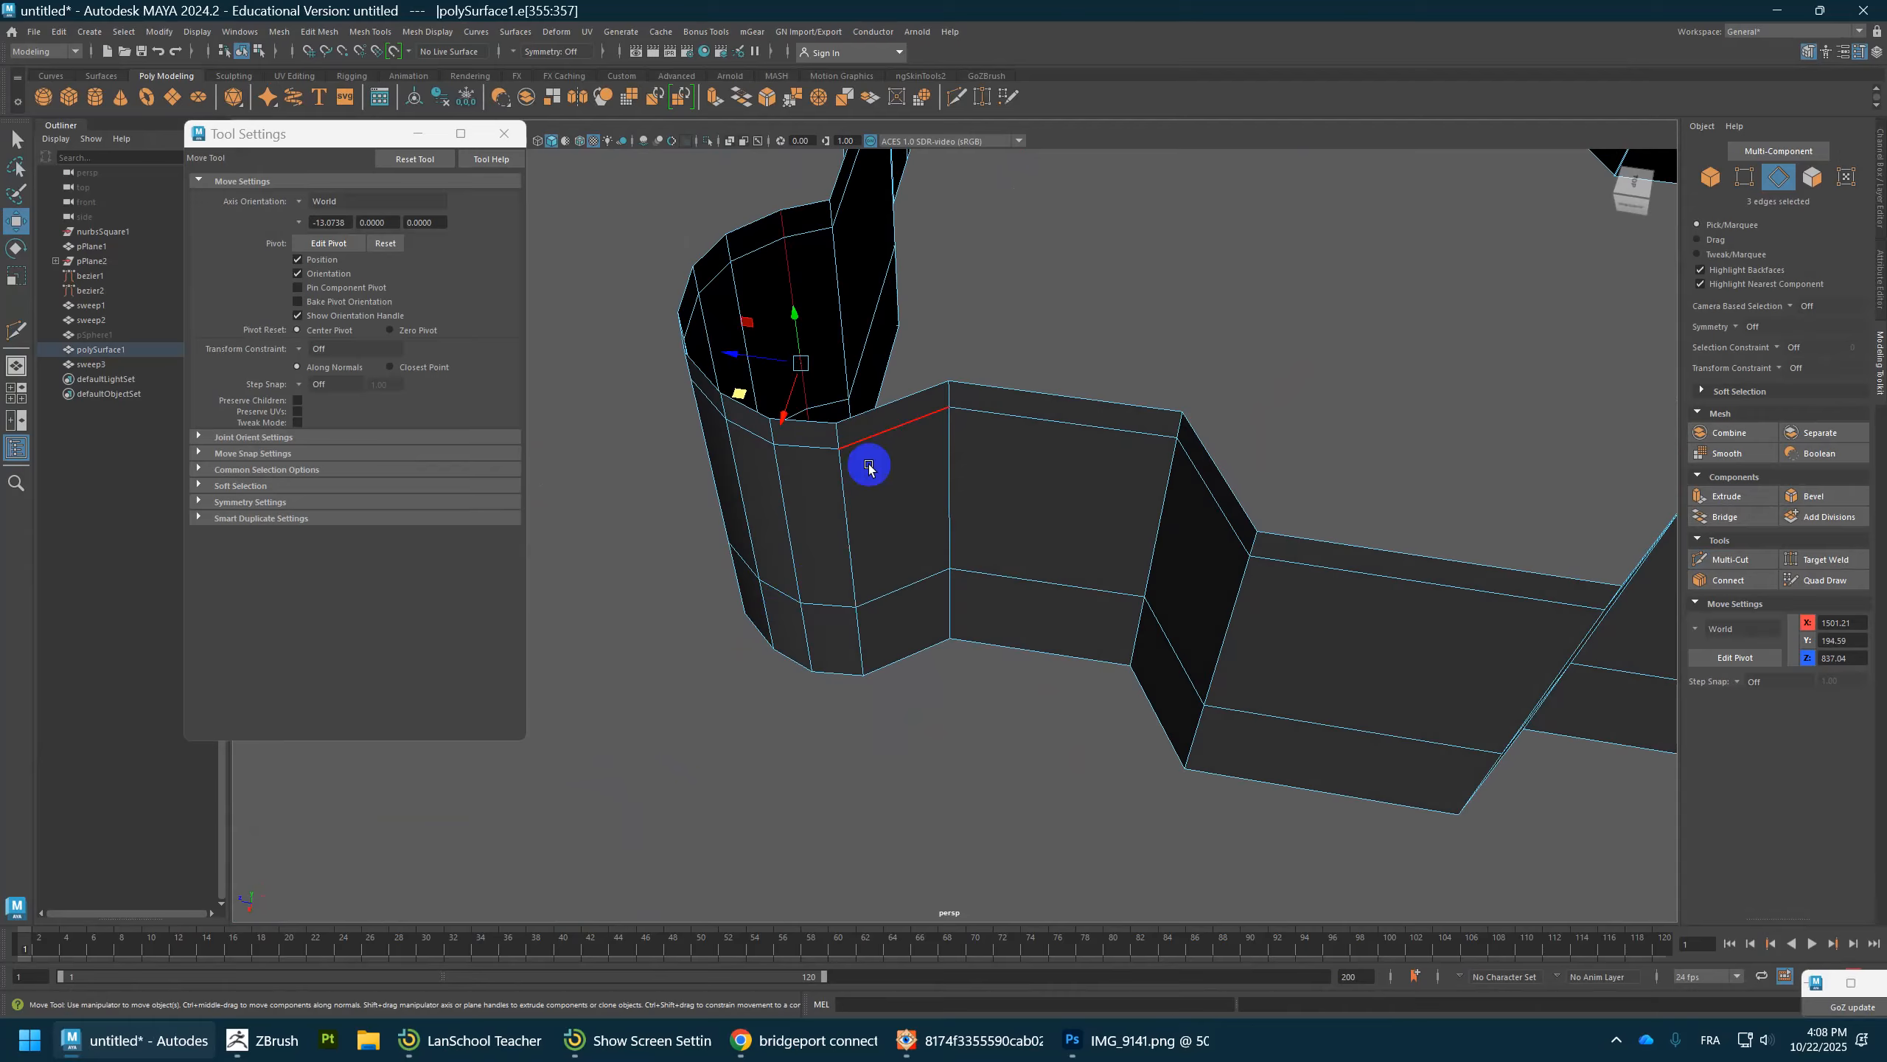
right_click_drag(869, 459, 836, 455, "shift")
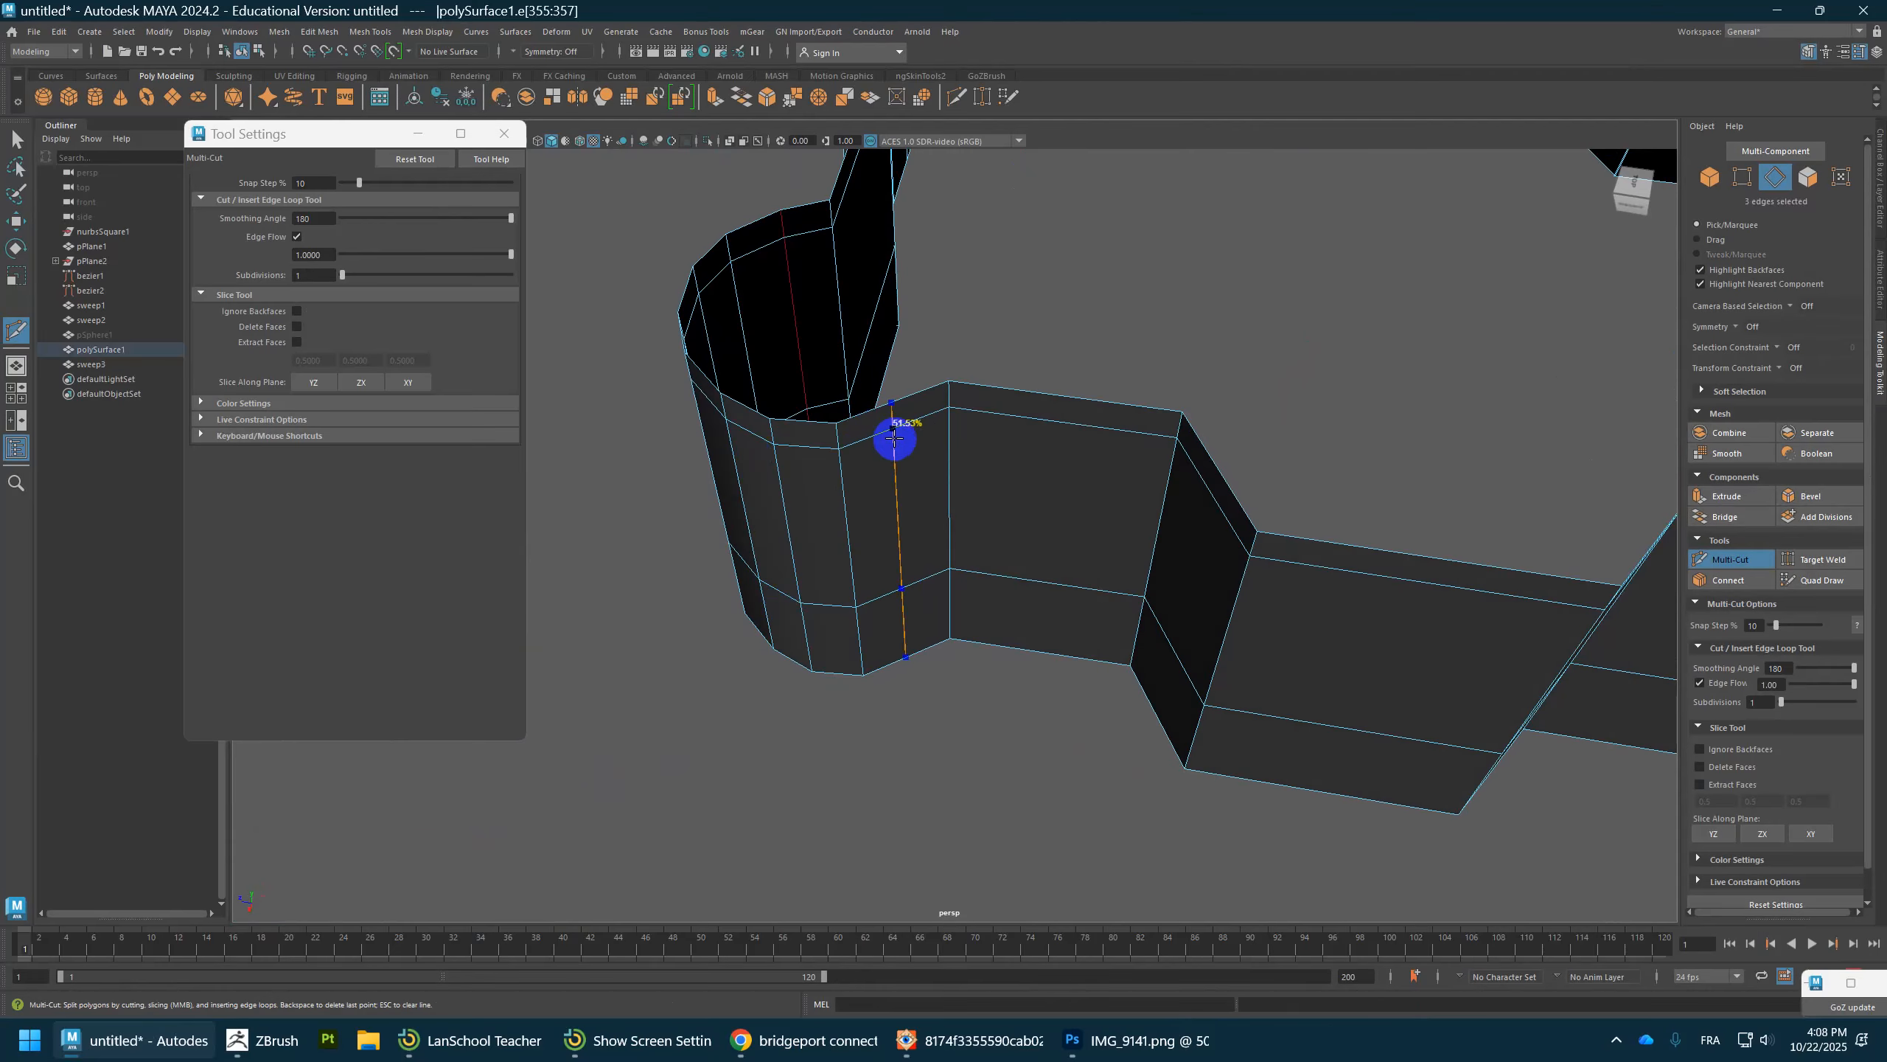
left_click(890, 437, "ctrl")
key("w")
left_click_drag(921, 555, 955, 595, "alt")
middle_click_drag(882, 688, 890, 694)
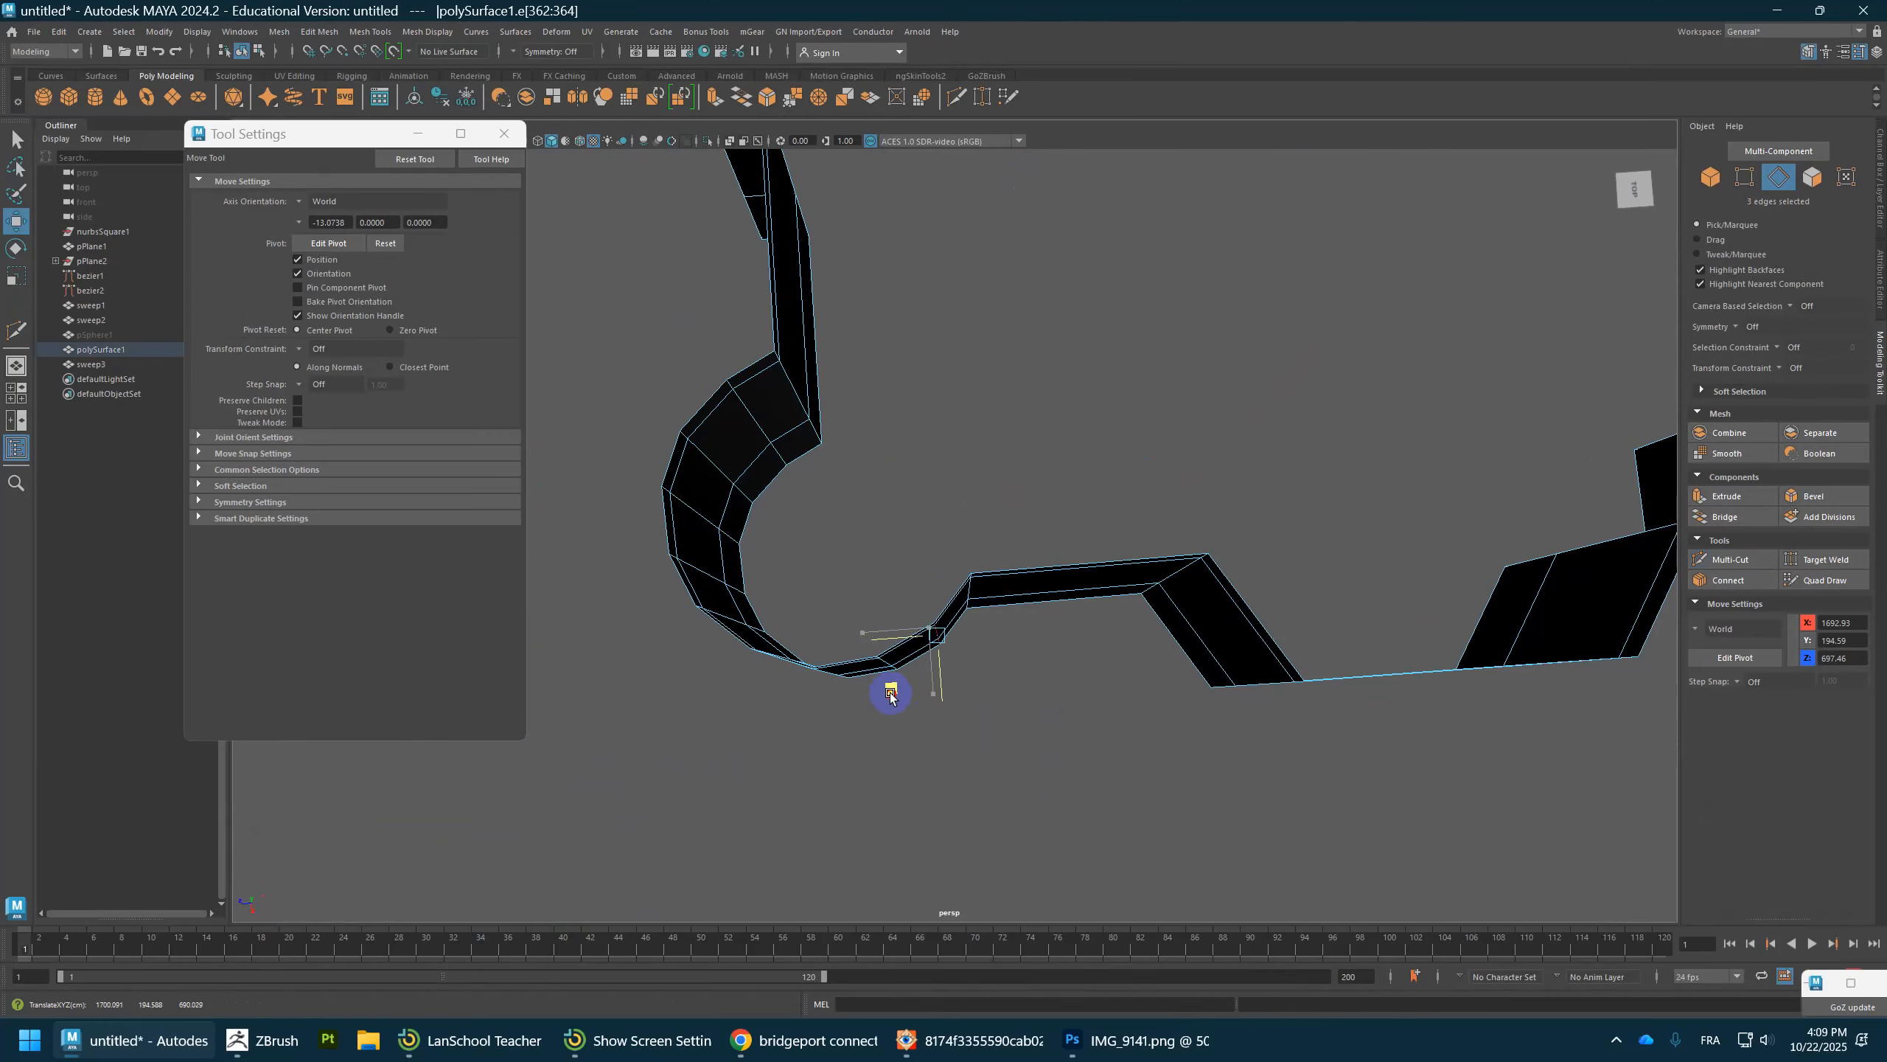
left_click_drag(932, 702, 1055, 586, "alt")
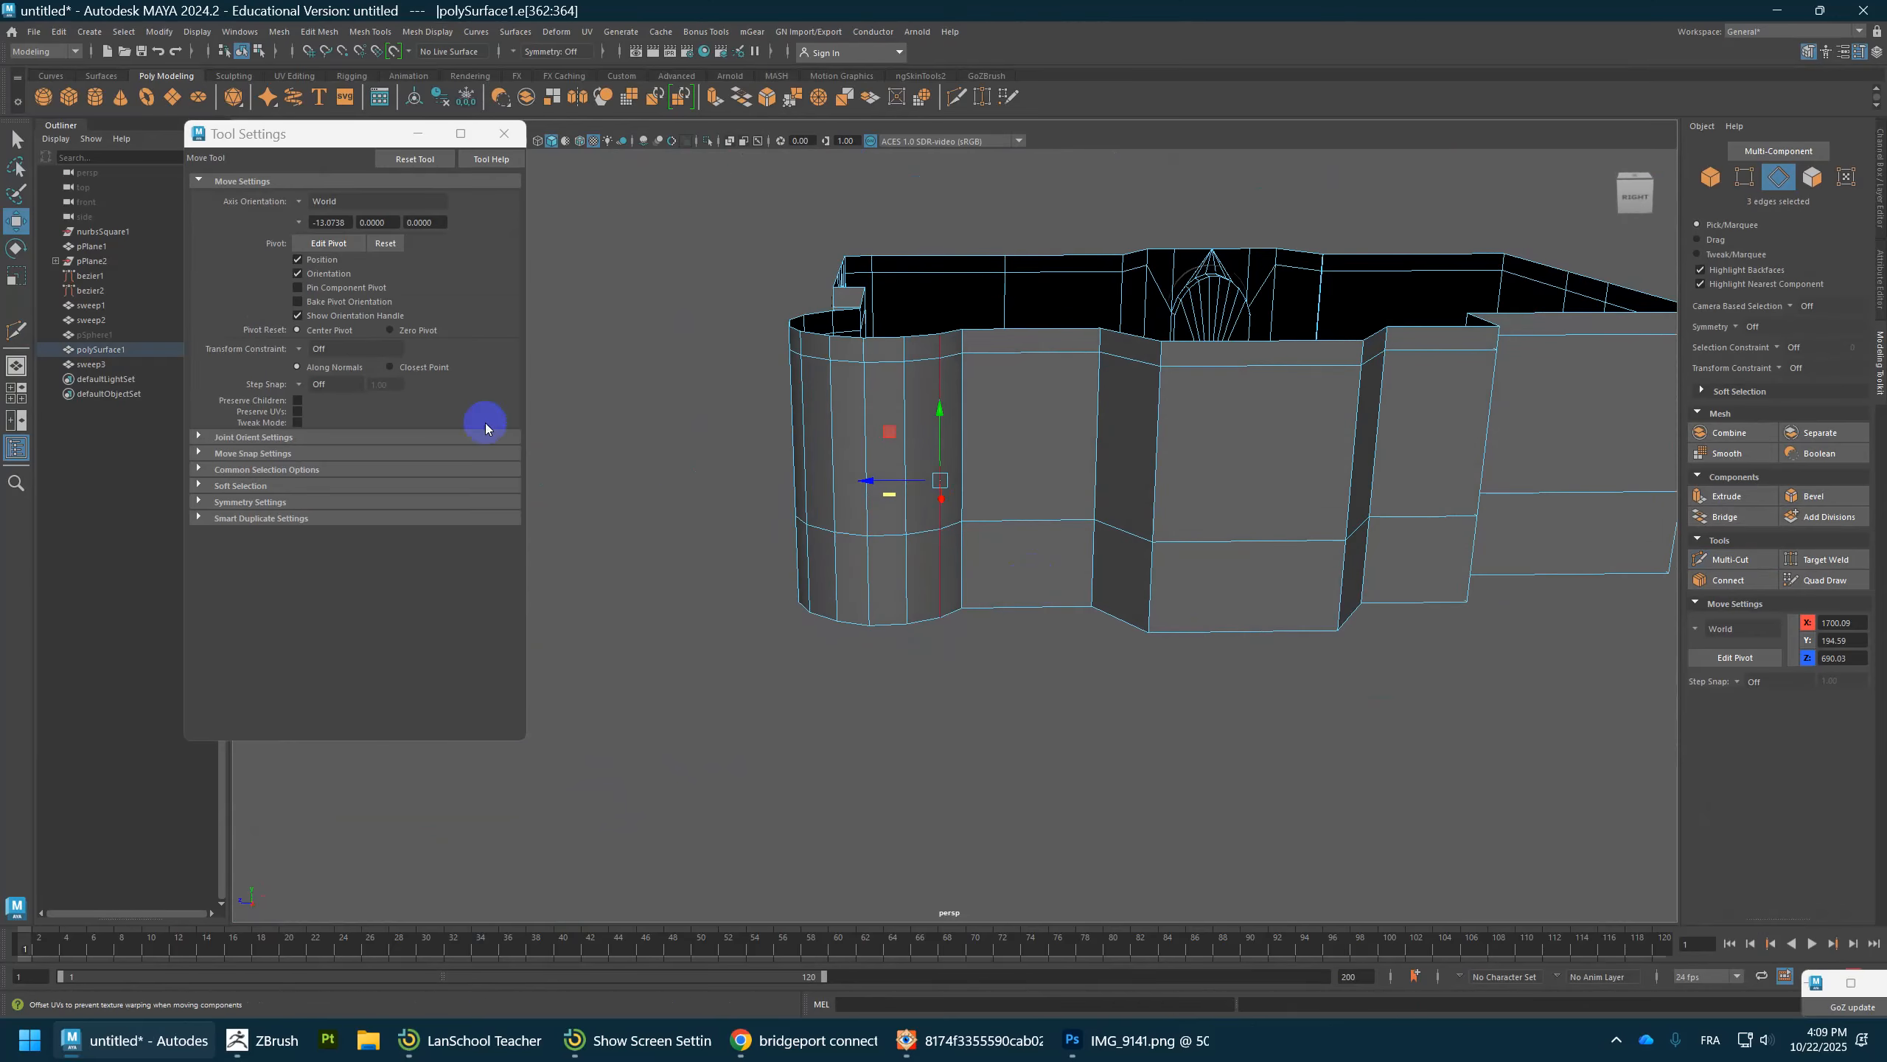
Step: Close the tool settings and bevel all the bay's vertical edge loops with 5 segments at a fraction of about 0.95
left_click(506, 134)
left_click_drag(877, 357, 963, 400, "alt")
double_click(898, 410, "shift")
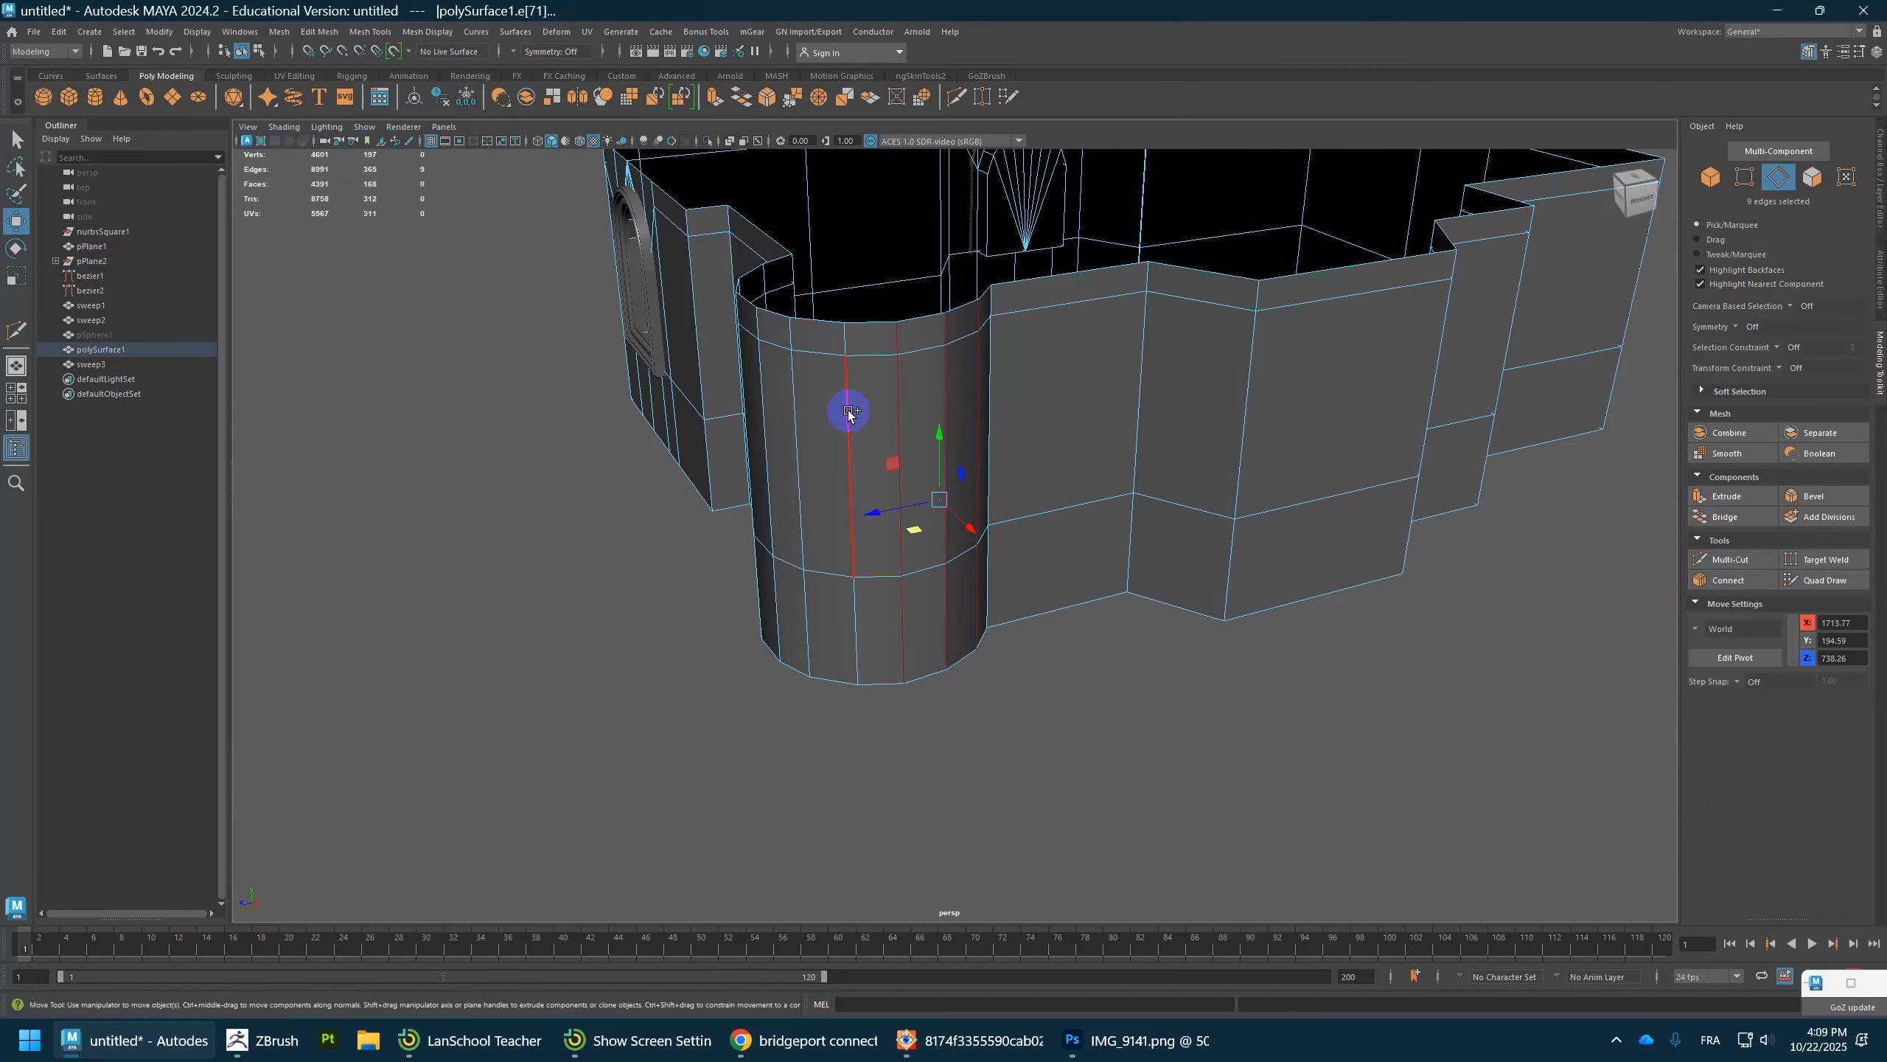
double_click(785, 417, "shift")
left_click_drag(784, 422, 936, 439, "alt")
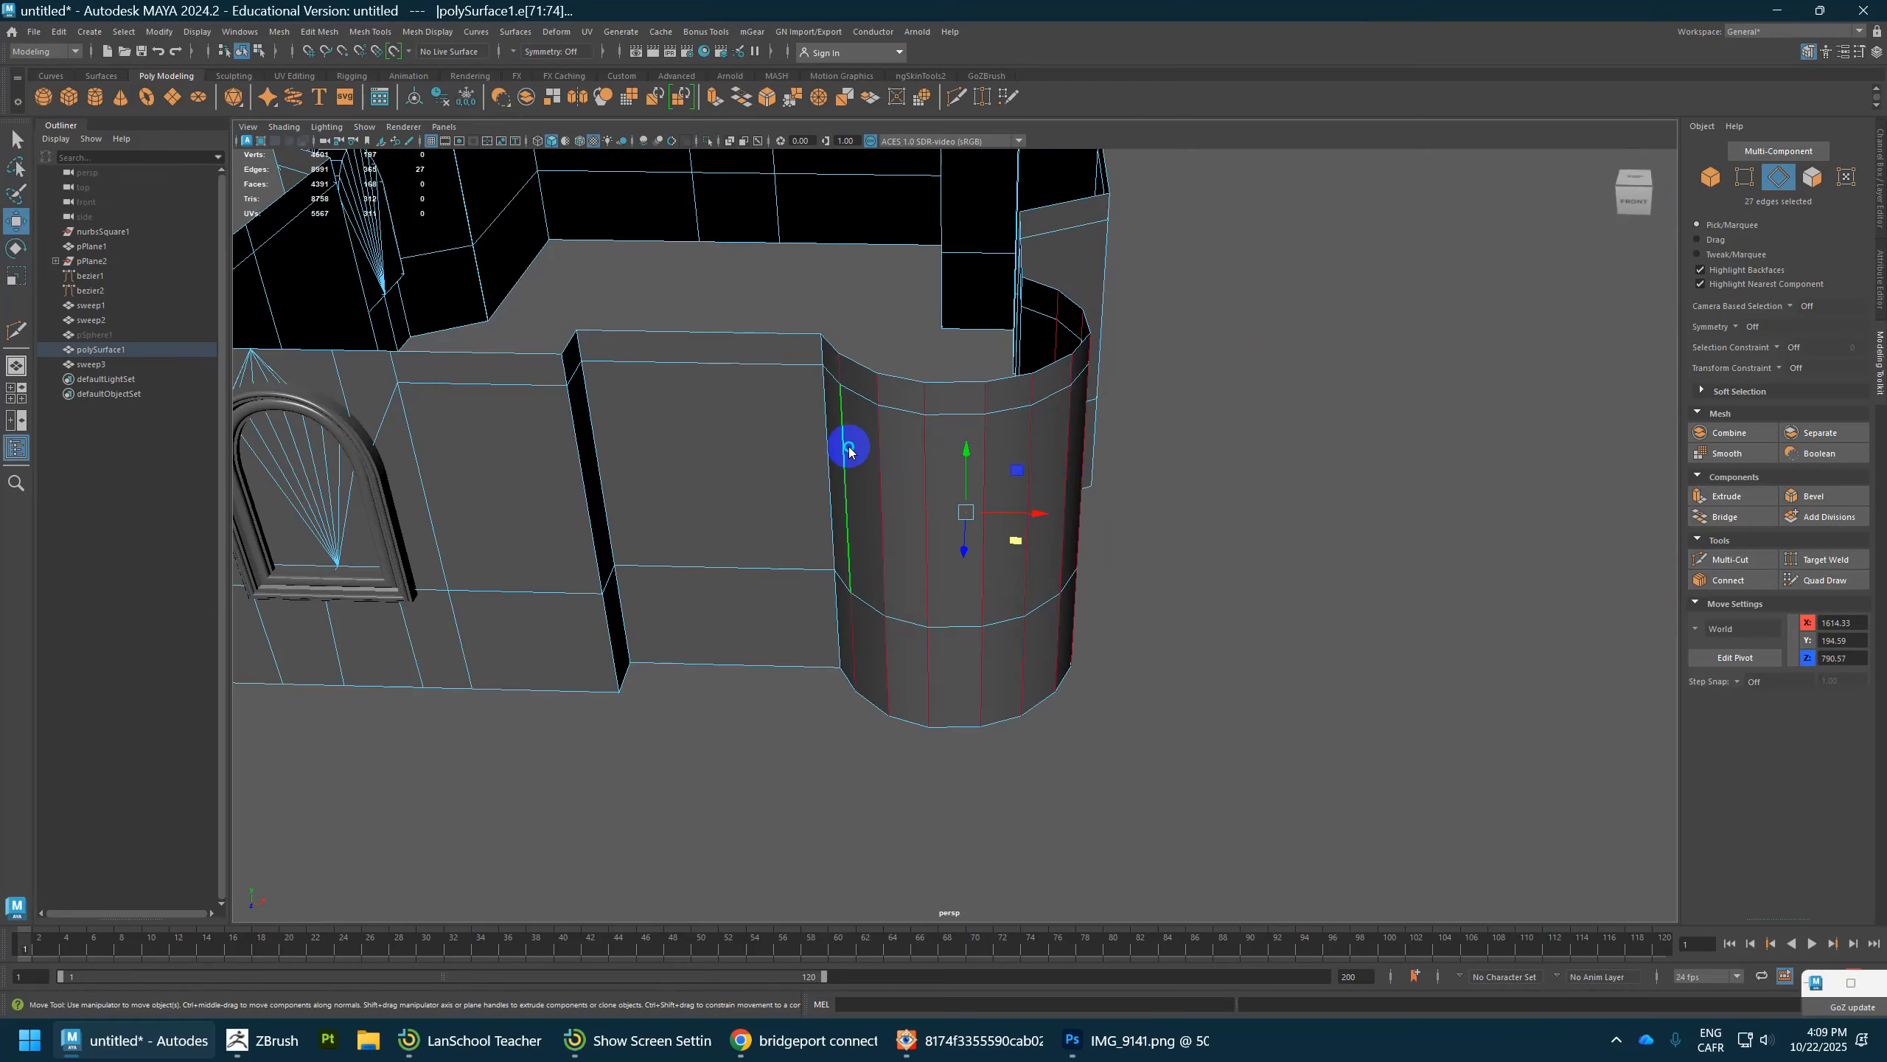
right_click_drag(849, 446, 922, 445, "shift")
right_click_drag(1099, 452, 1271, 461, "alt")
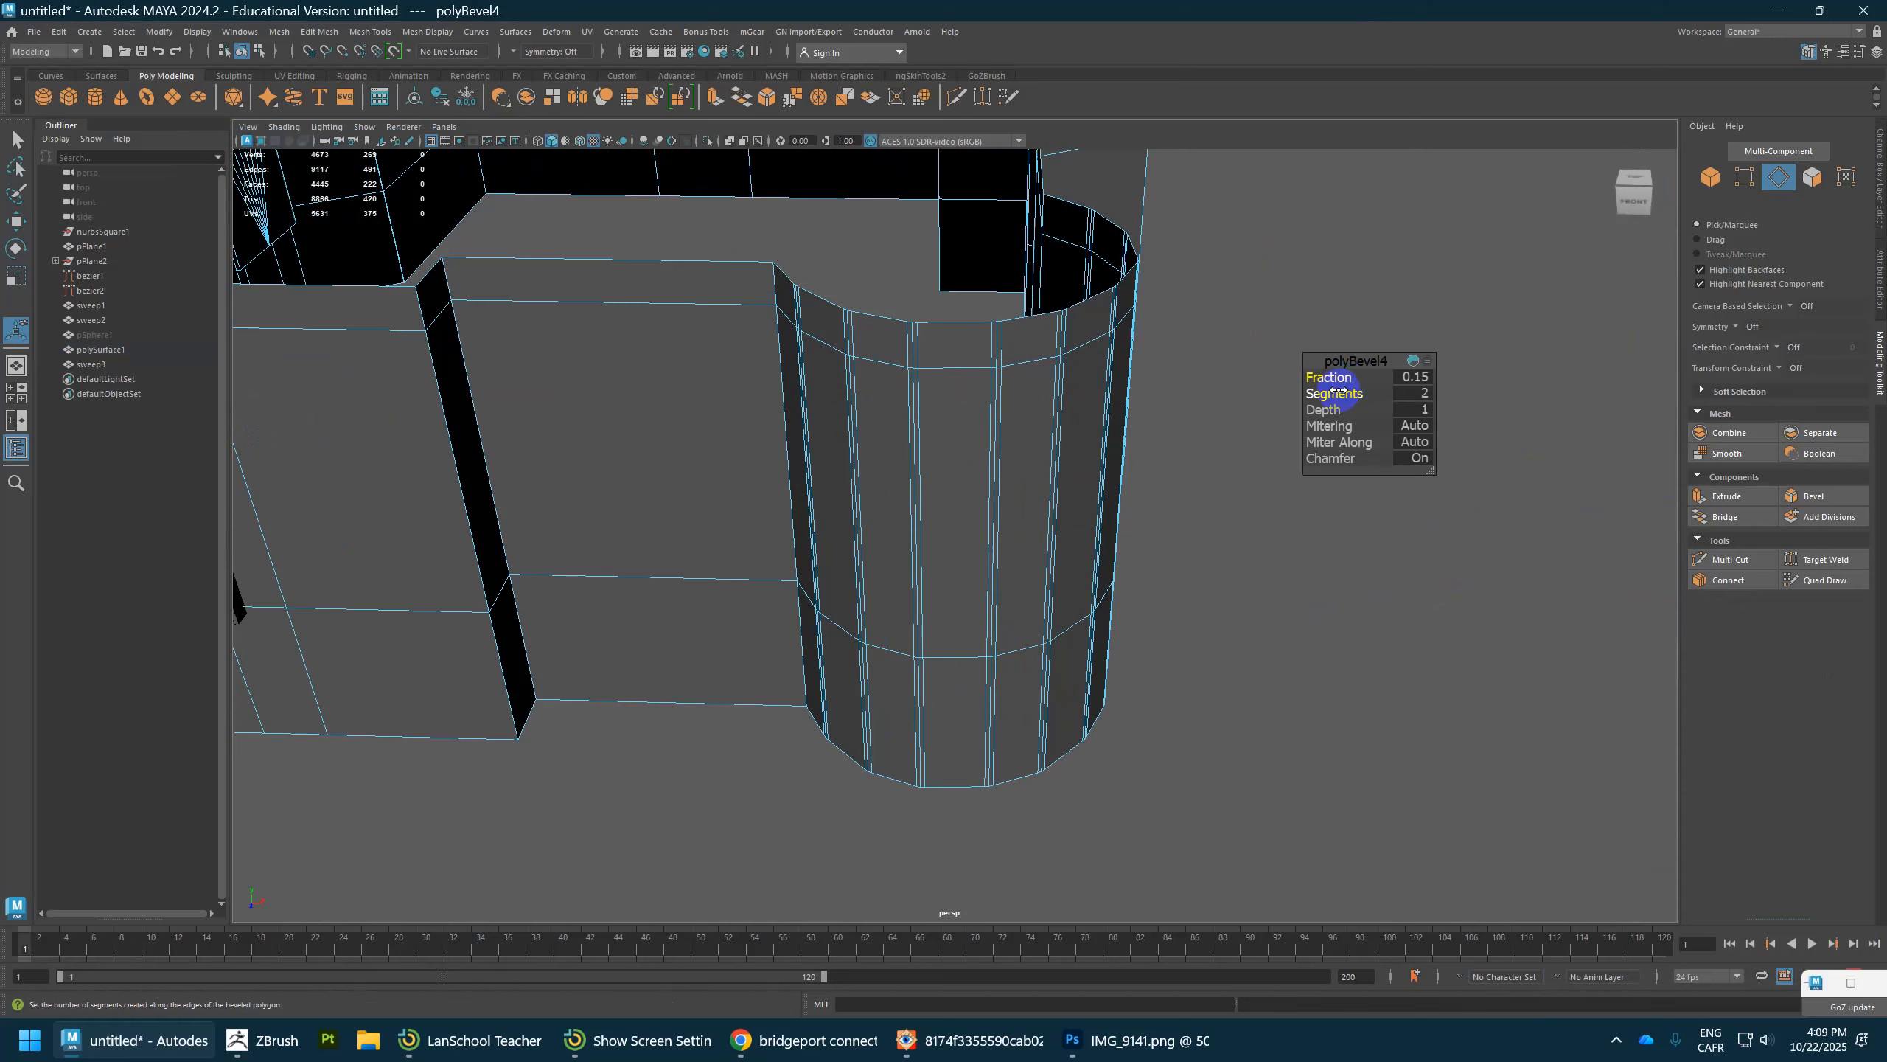
mouse_move(1335, 393)
left_mouse_down()
mouse_move(1413, 385)
mouse_move(1327, 380)
left_mouse_up()
scroll(981, 405, "up", 10)
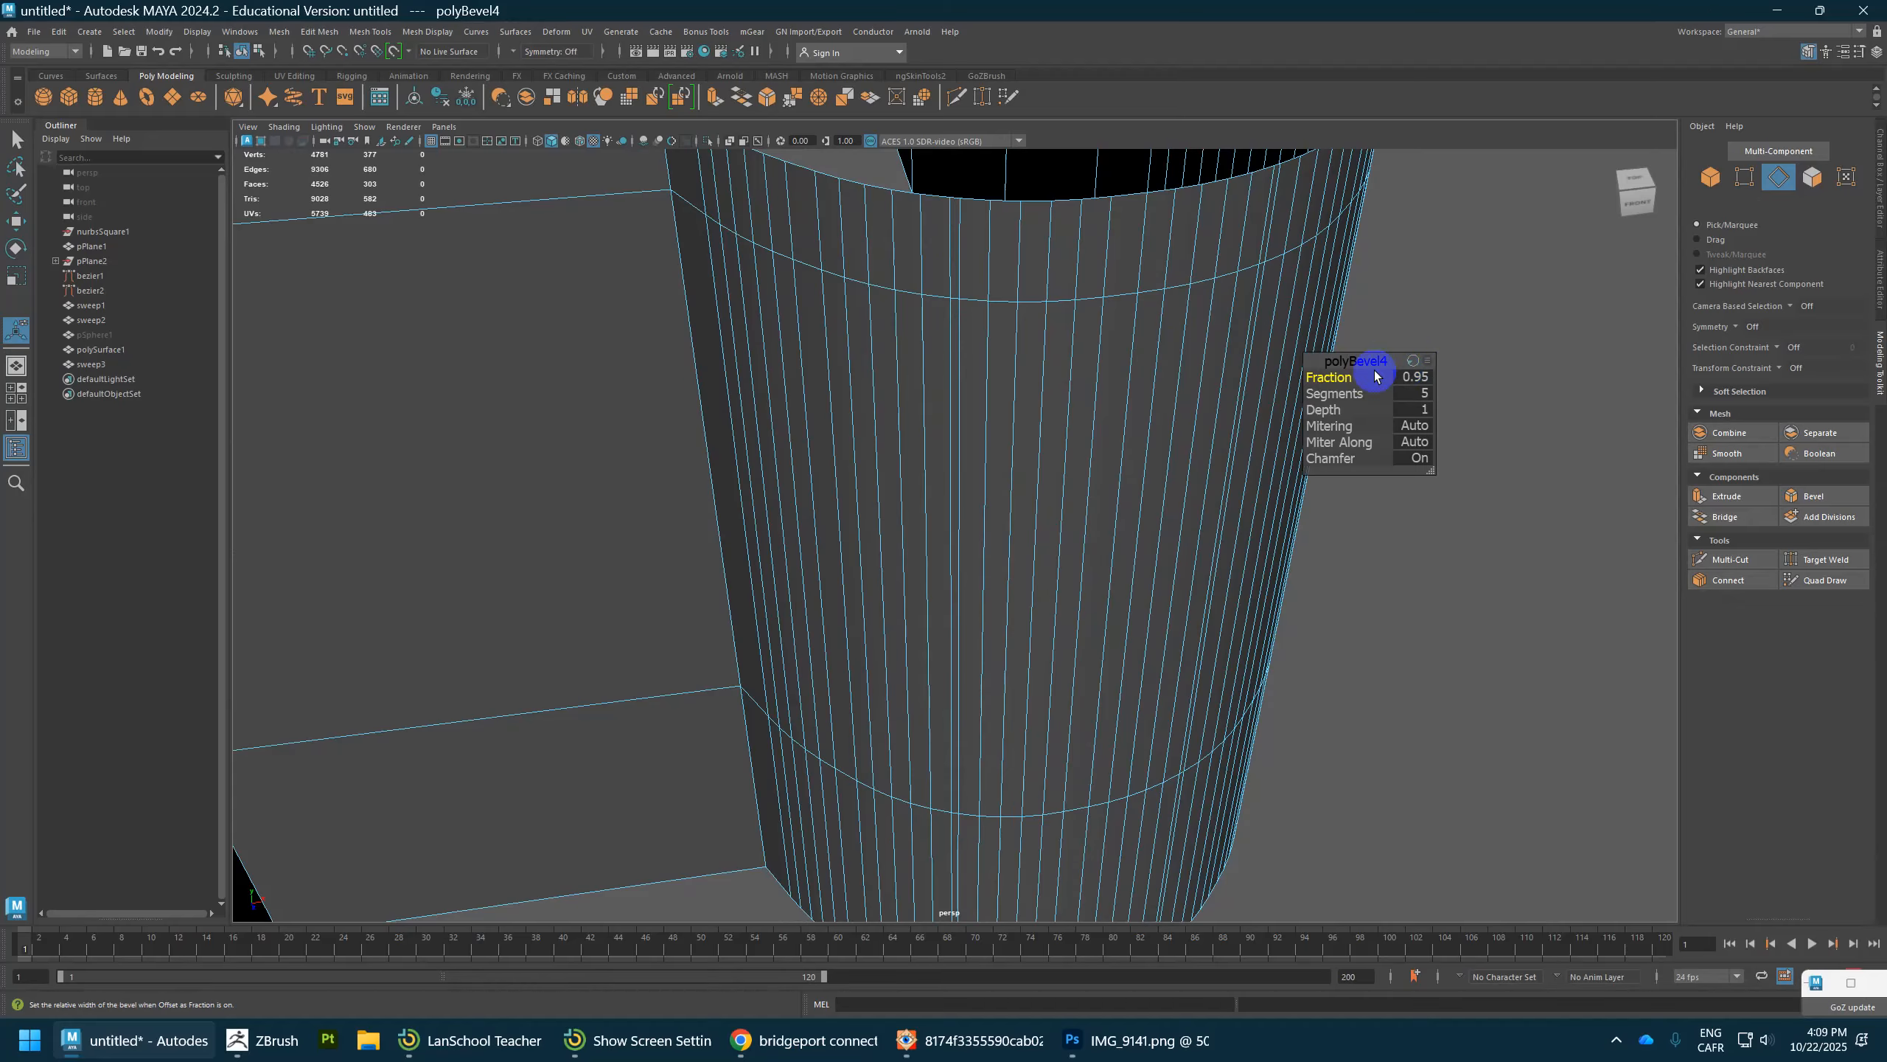
left_click_drag(1321, 377, 898, 527)
Step: Delete the redundant, closely spaced vertical edge loops left on the rounded bay by the bevel
left_click(871, 513)
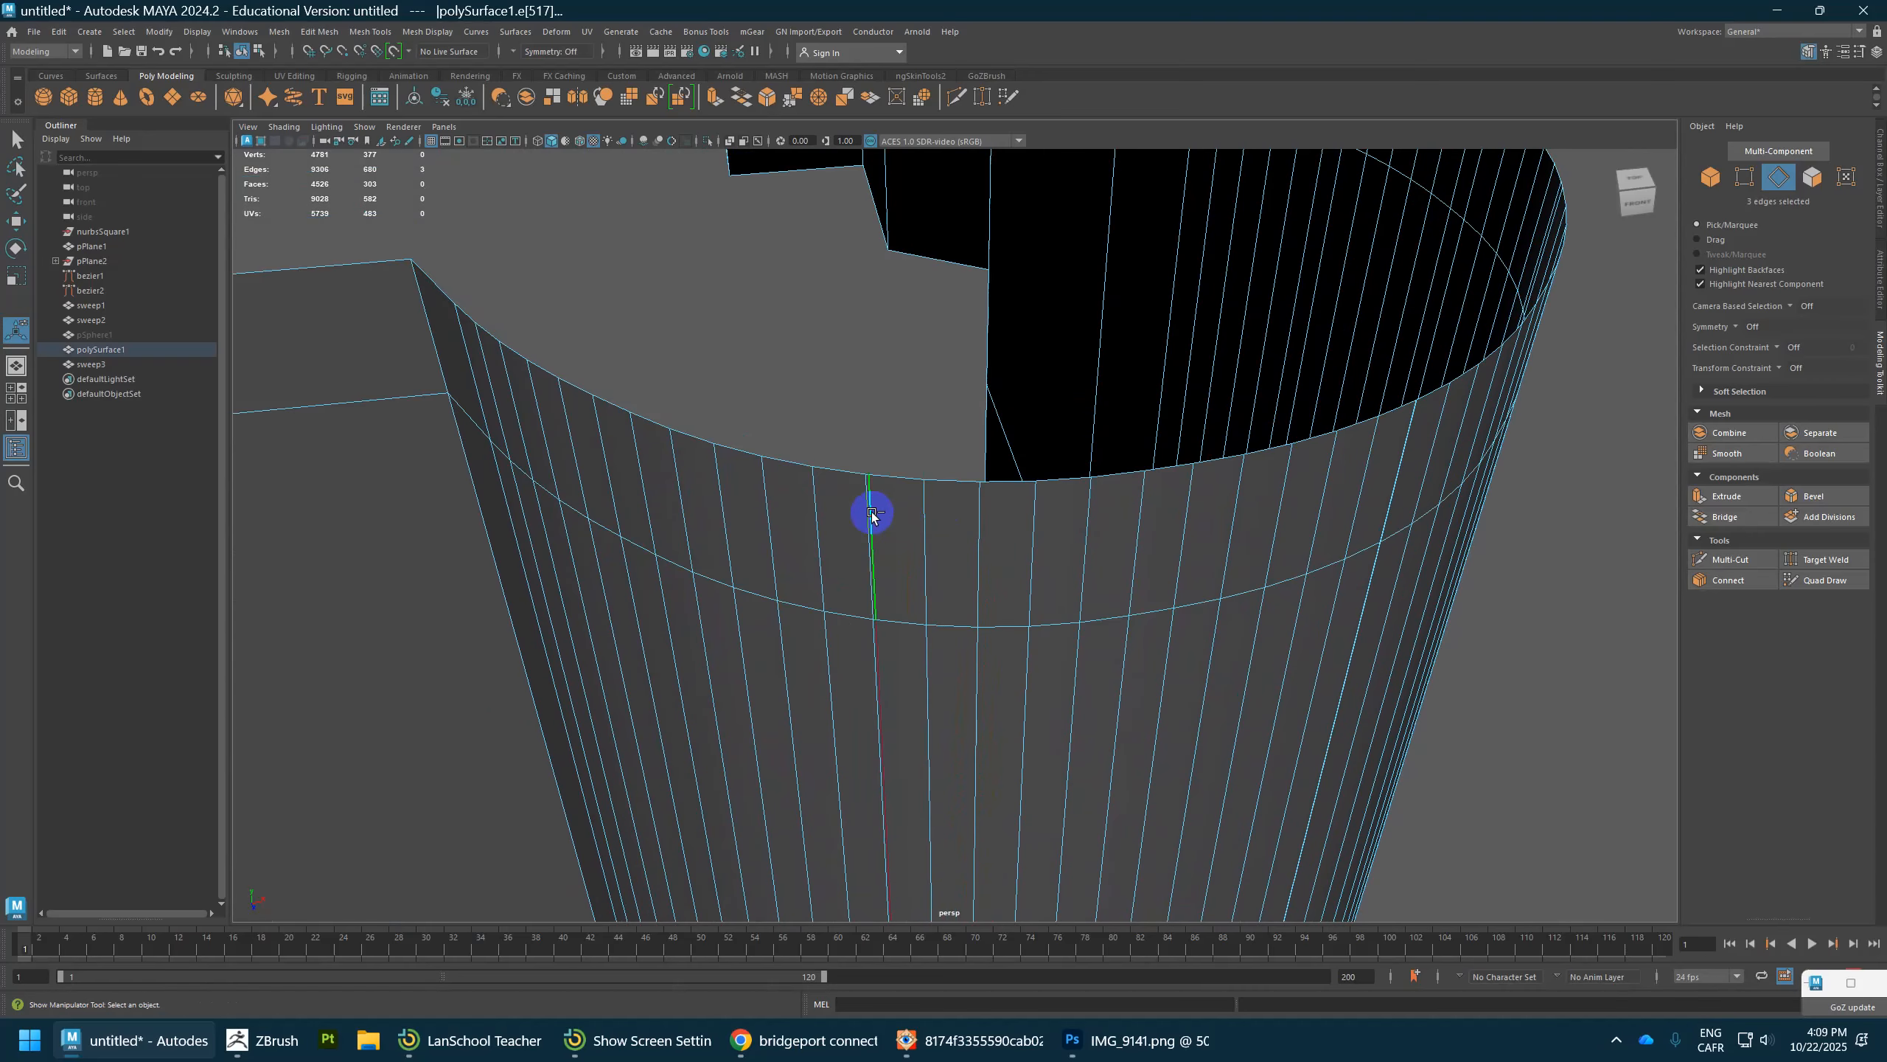
key("Delete")
mouse_move(800, 493)
left_mouse_down("alt")
mouse_move(1276, 568)
mouse_move(777, 515)
left_mouse_up("alt")
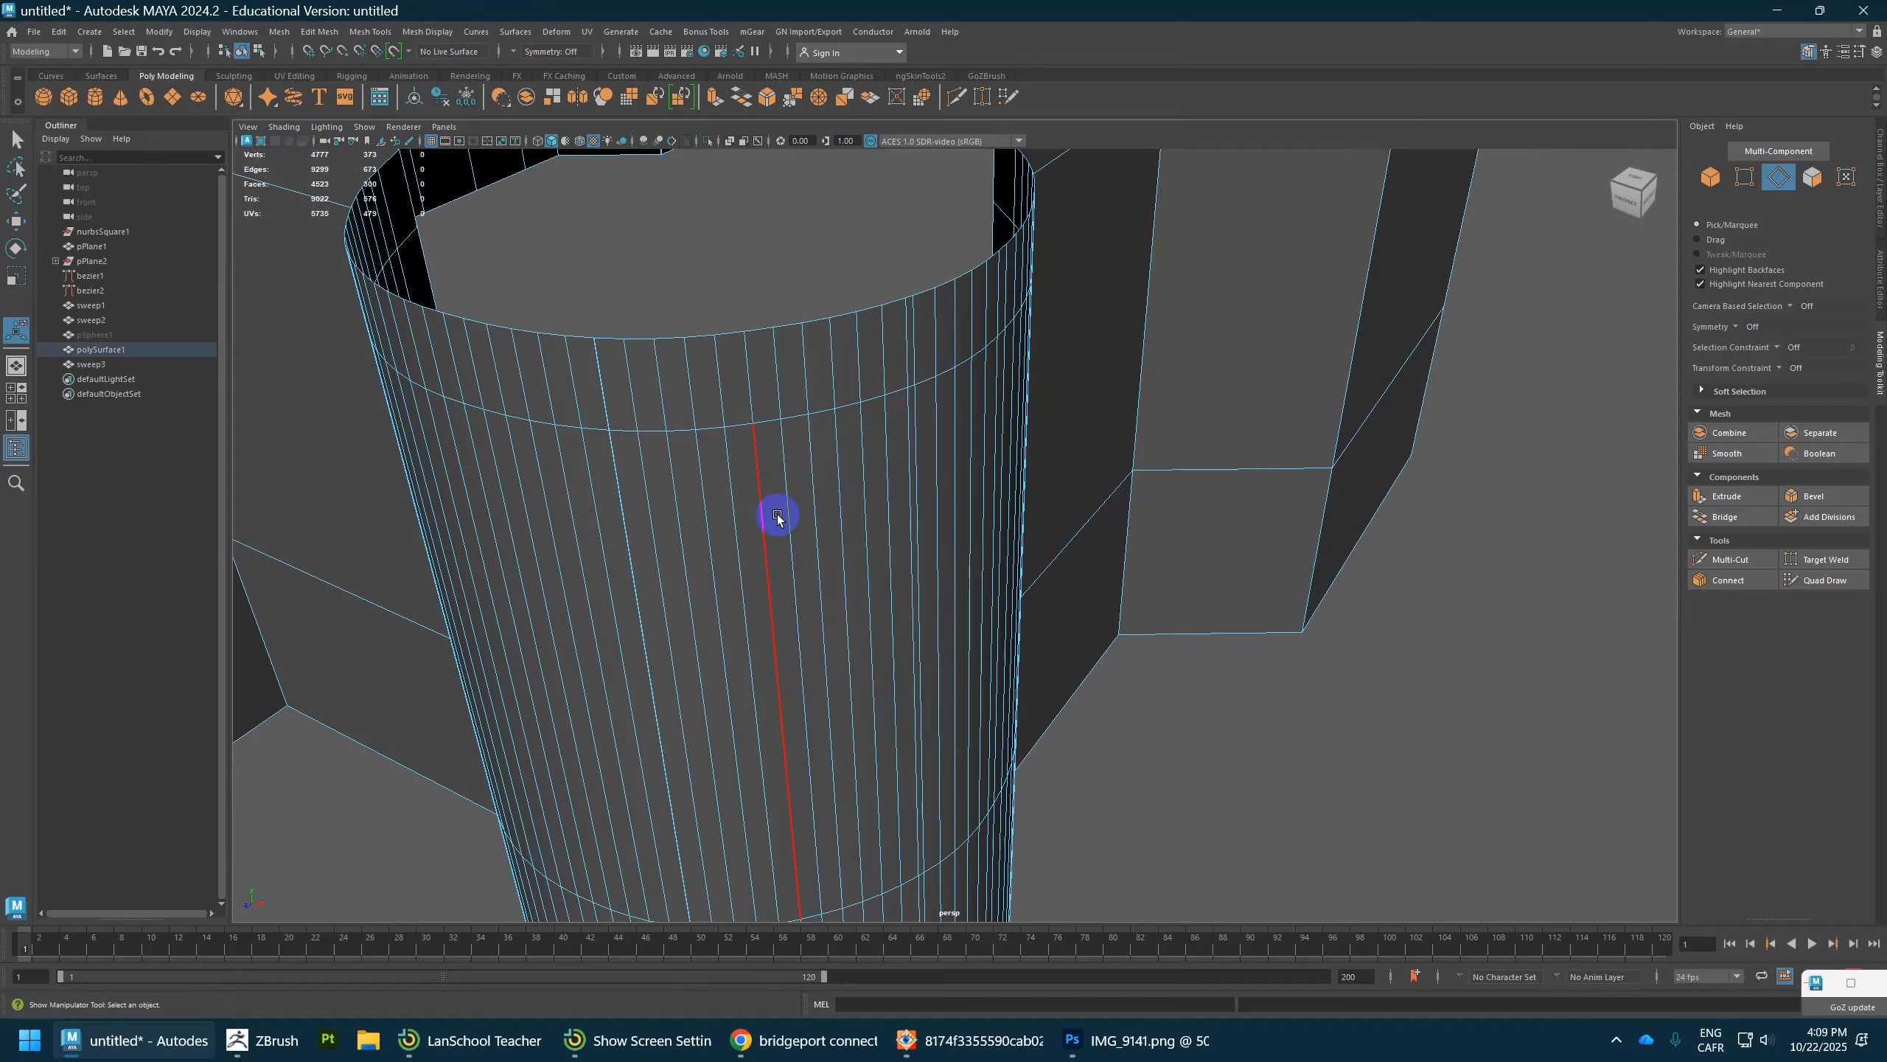
scroll(788, 505, "up", 3)
scroll(698, 498, "up", 2)
double_click(590, 496)
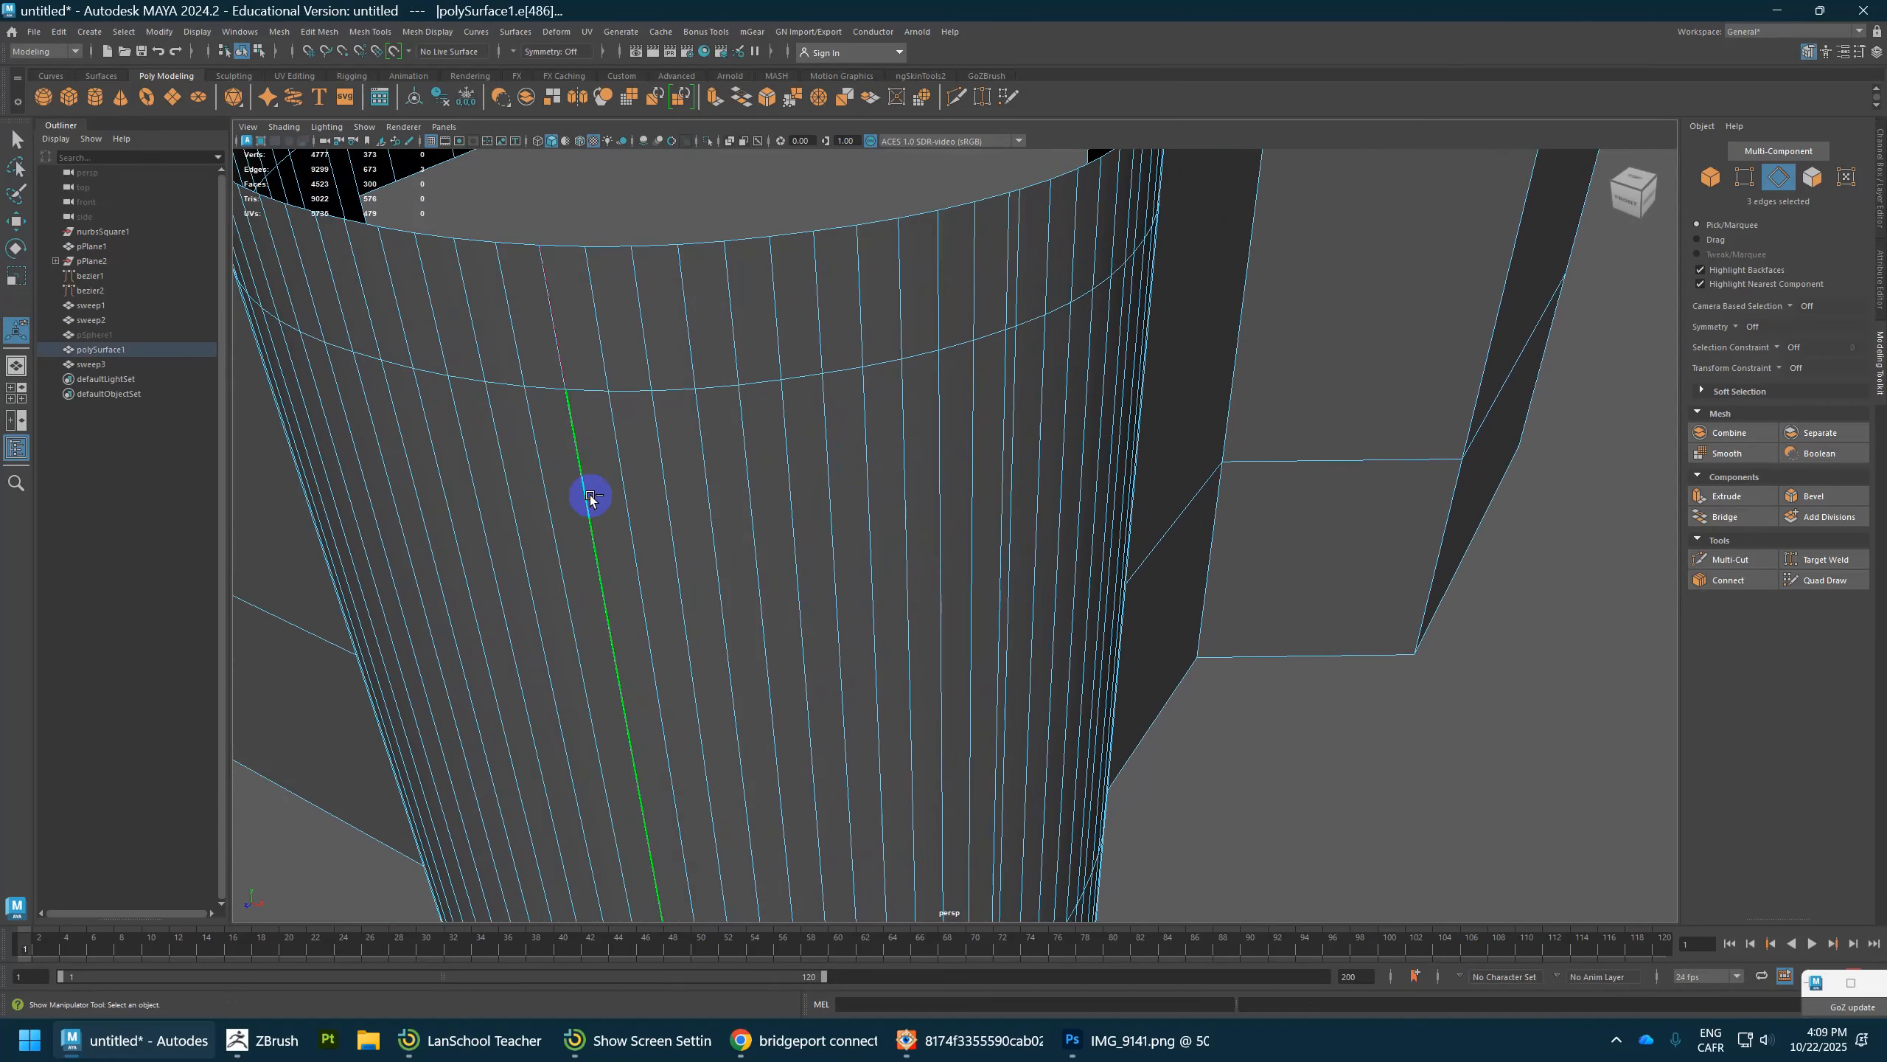
key("Delete")
left_click_drag(1061, 439, 610, 421, "alt")
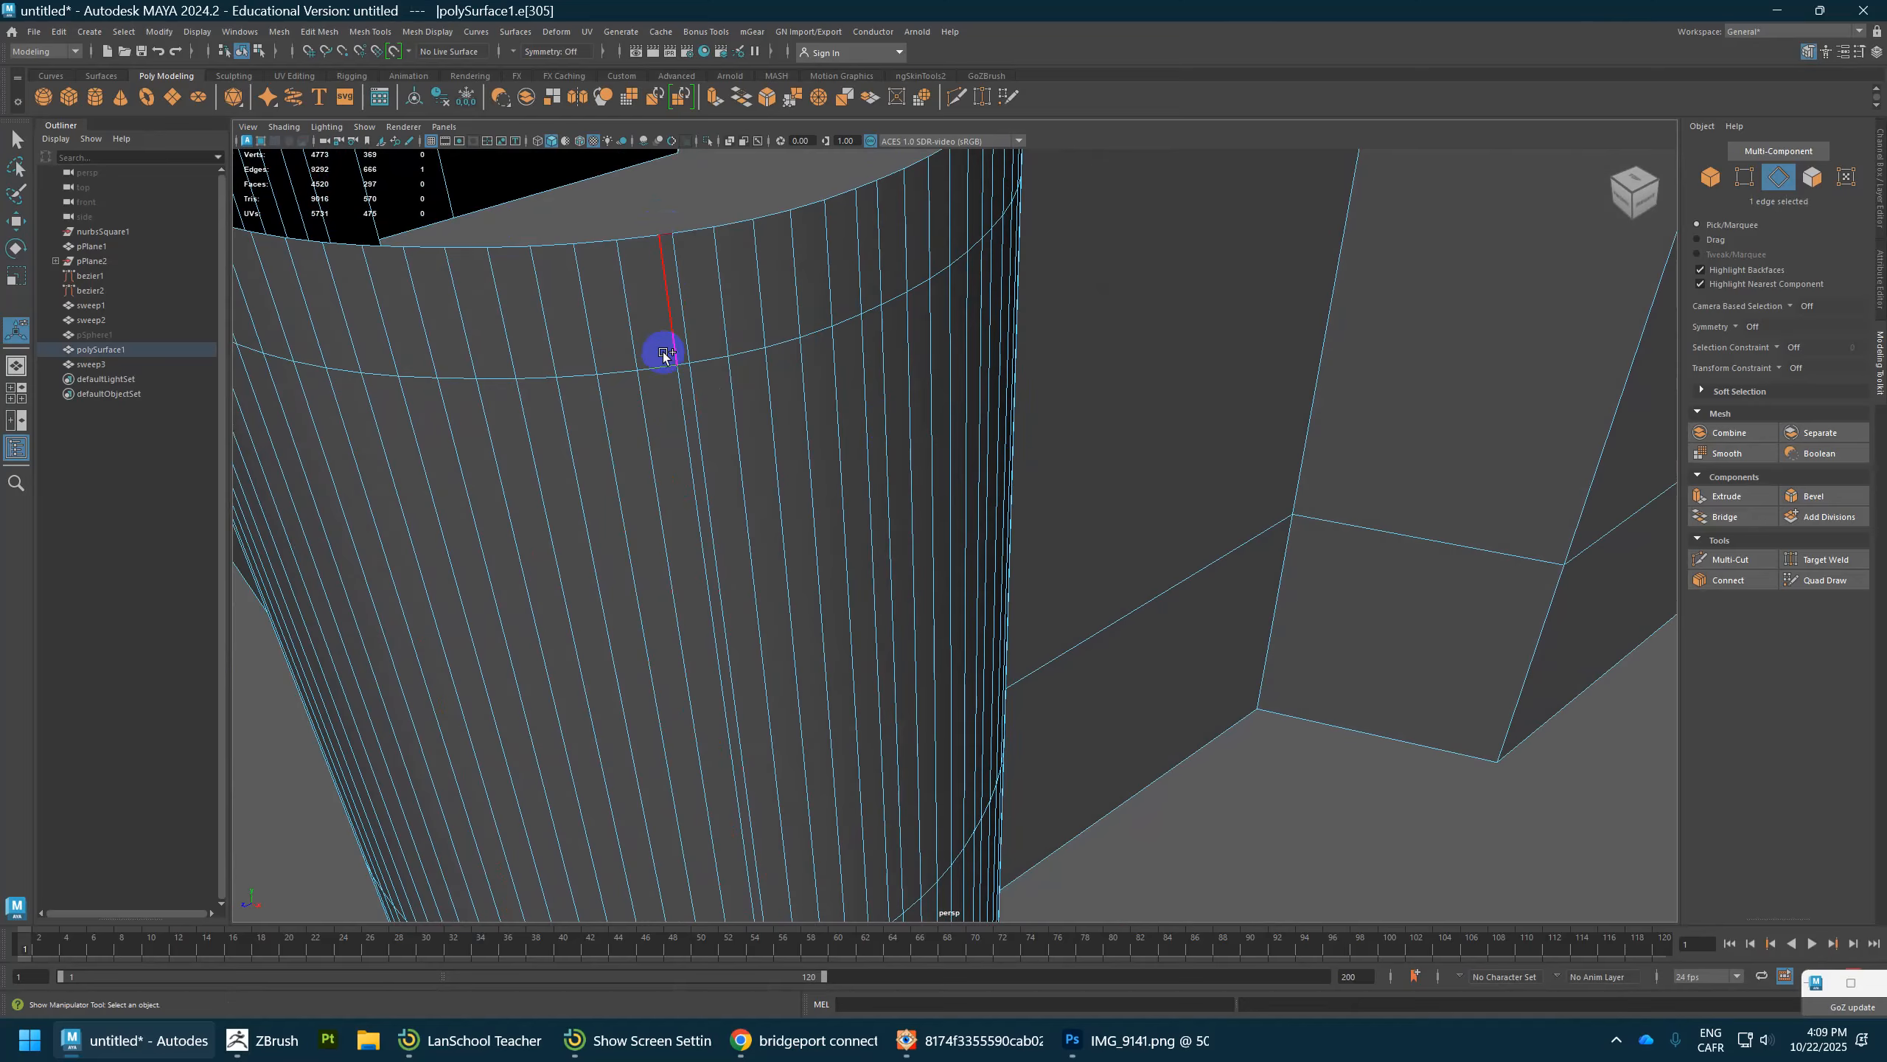
right_click_drag(682, 364, 780, 303, "shift")
left_click_drag(705, 342, 851, 405, "alt")
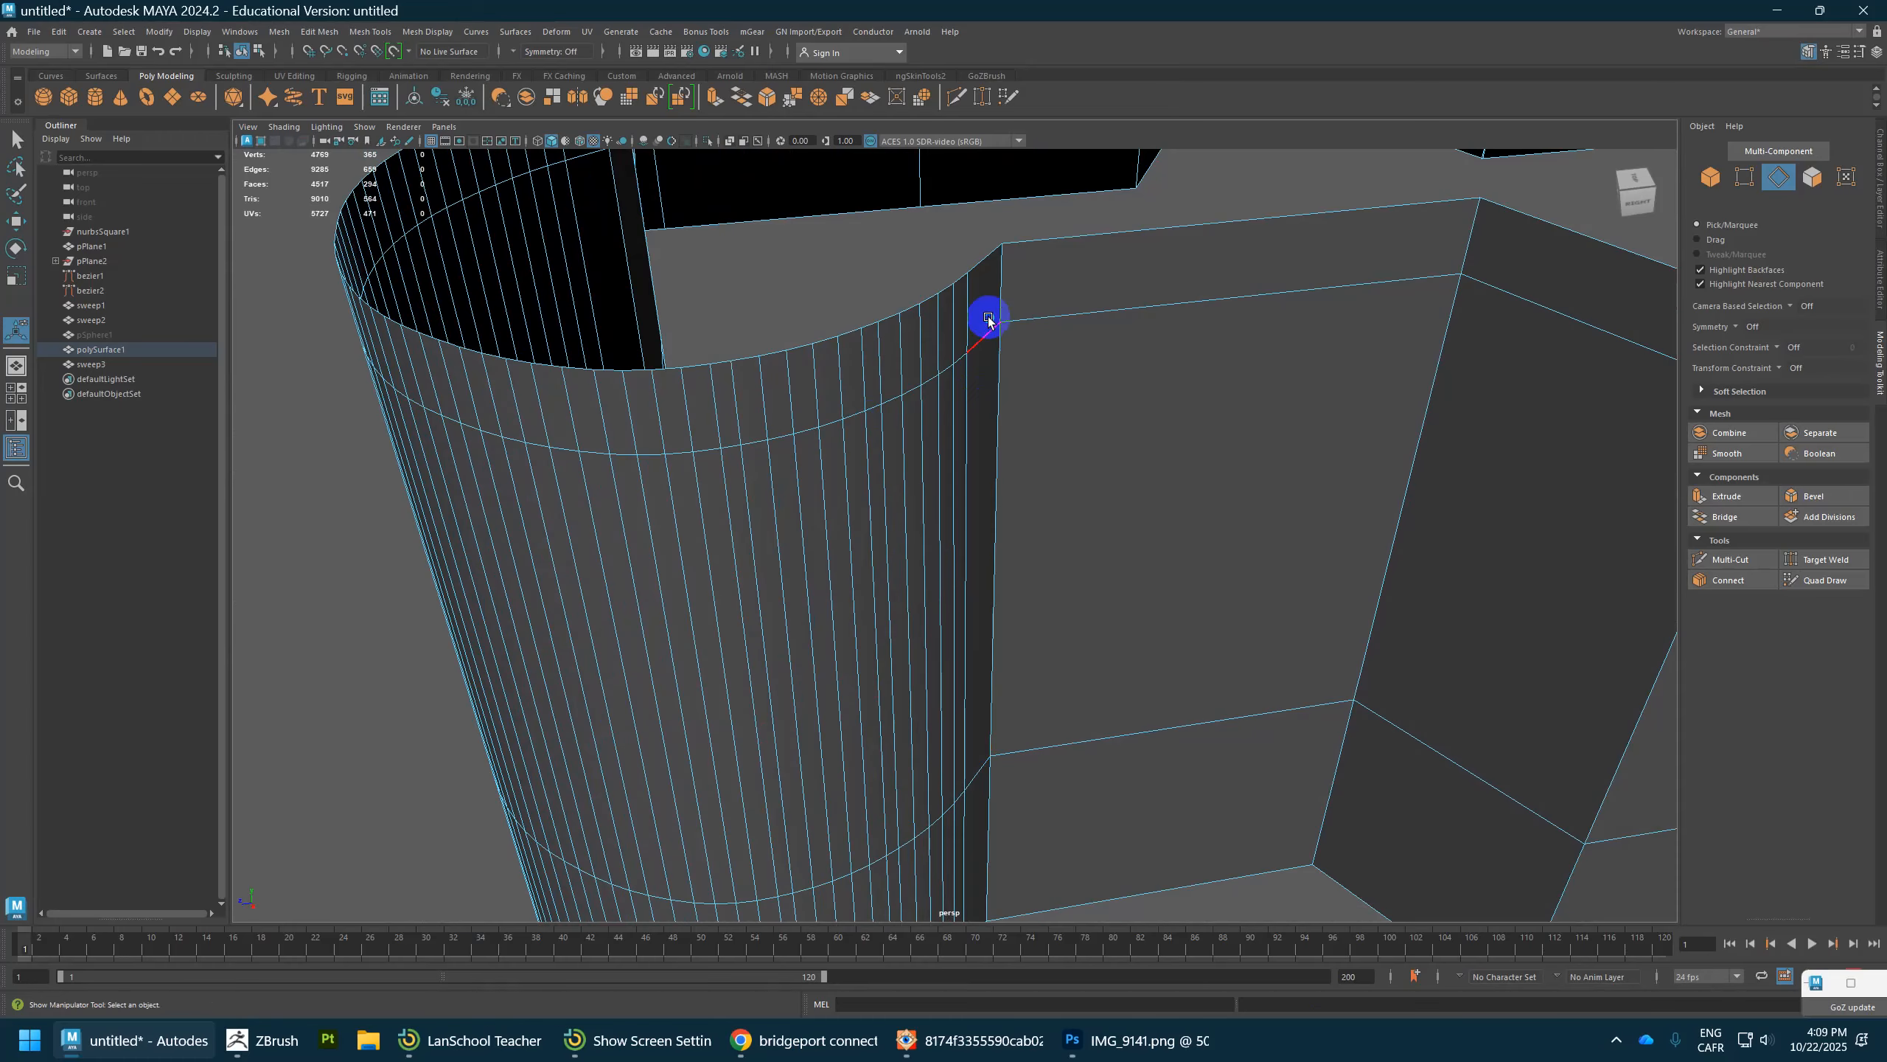
Step: Return to object selection, duplicate the arched window frame and move the copy in front of the rounded bay
right_click_drag(987, 320, 1025, 301)
left_click_drag(1025, 301, 879, 448, "alt")
left_click(879, 448)
mouse_move(1209, 539)
left_mouse_down("alt")
mouse_move(1129, 591)
mouse_move(1184, 524)
left_mouse_up("alt")
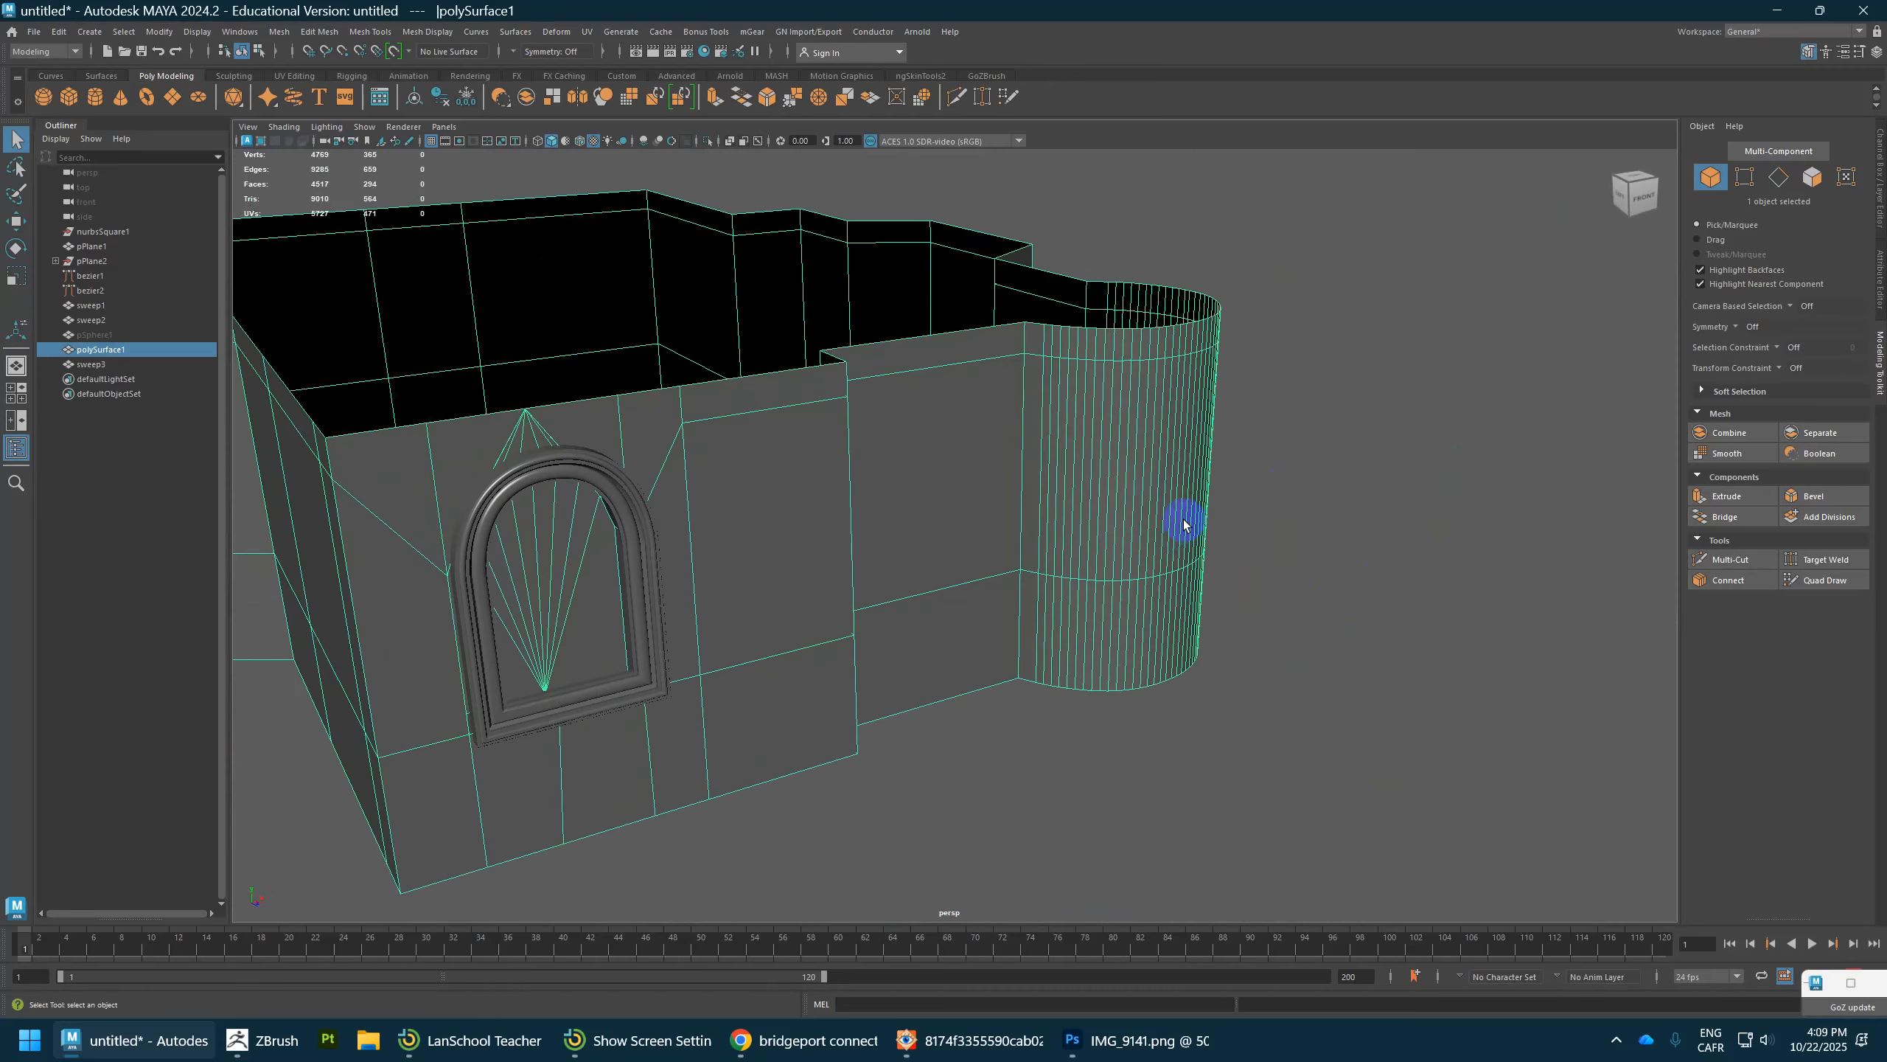
left_click(602, 488)
left_click_drag(653, 540, 729, 498, "alt")
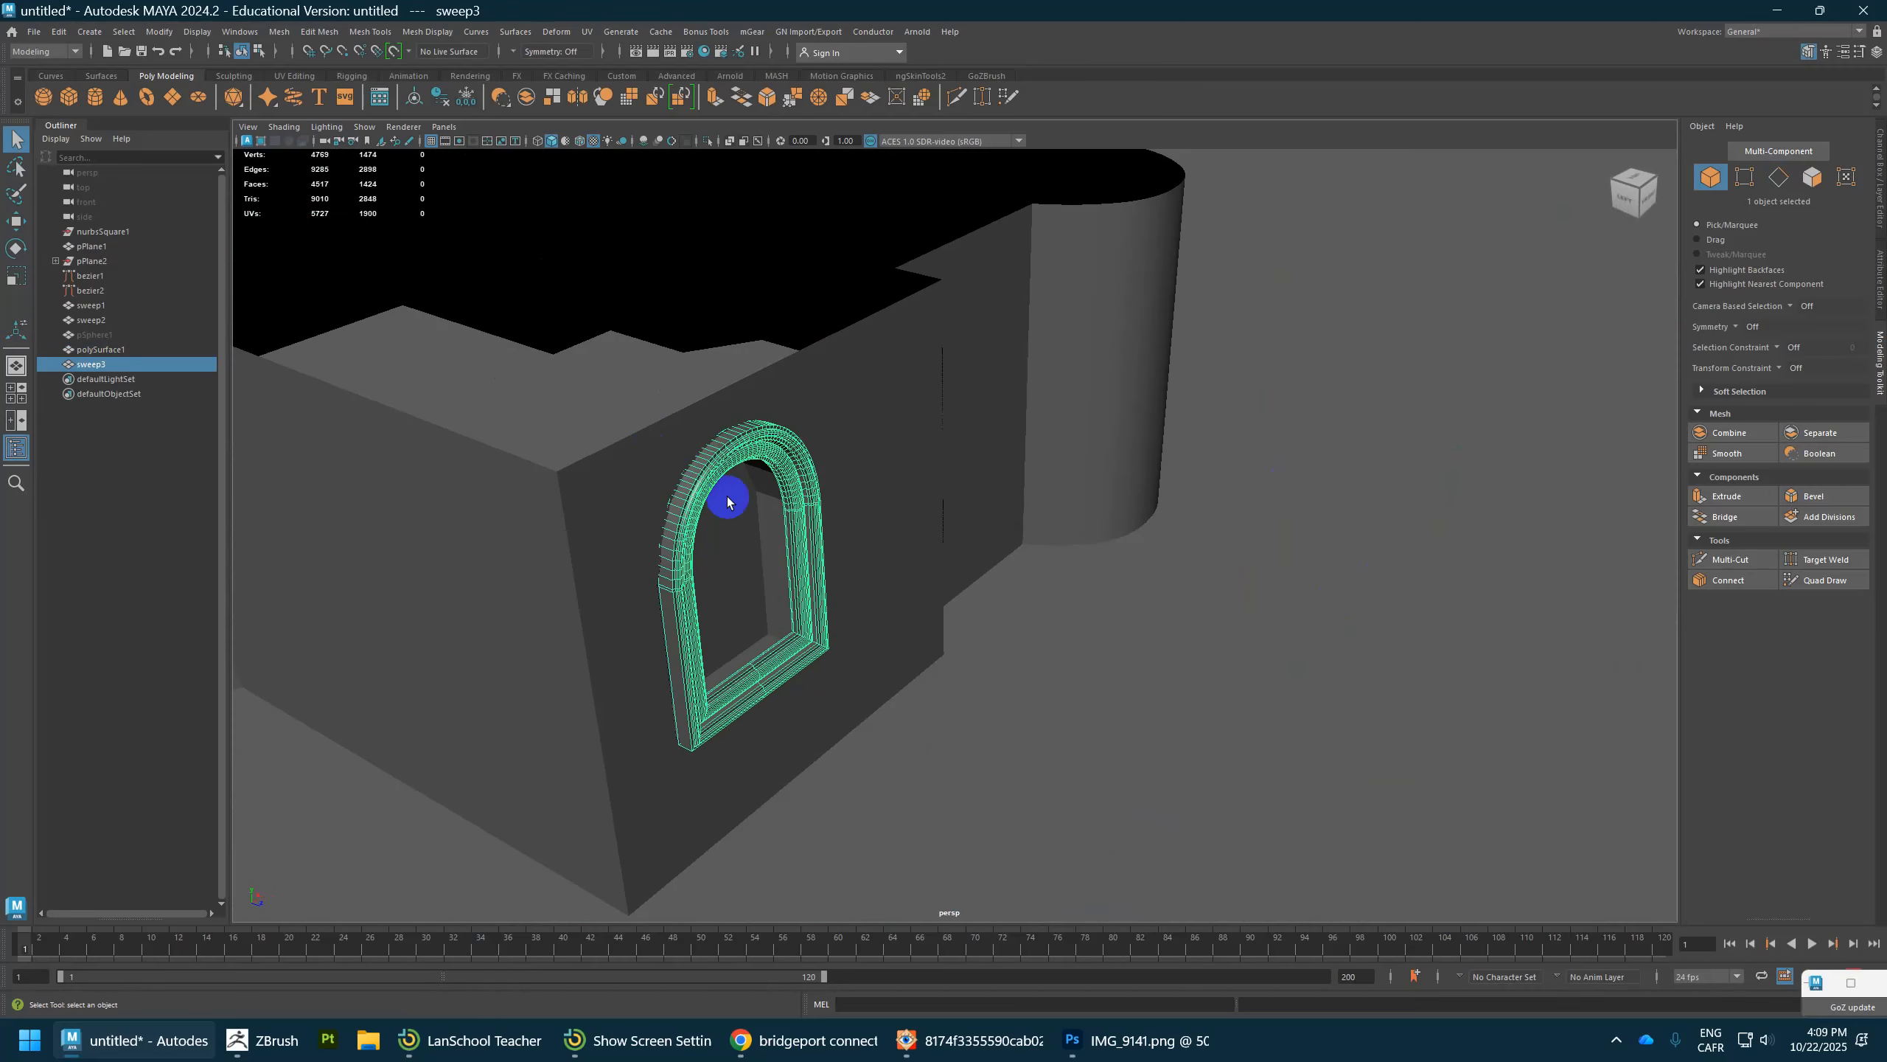
key("w")
mouse_move(795, 563)
left_mouse_down("alt")
mouse_move(914, 441)
mouse_move(1259, 379)
mouse_move(1352, 455)
mouse_move(1049, 522)
mouse_move(944, 568)
mouse_move(1011, 599)
mouse_move(960, 536)
mouse_move(987, 533)
left_mouse_up("alt")
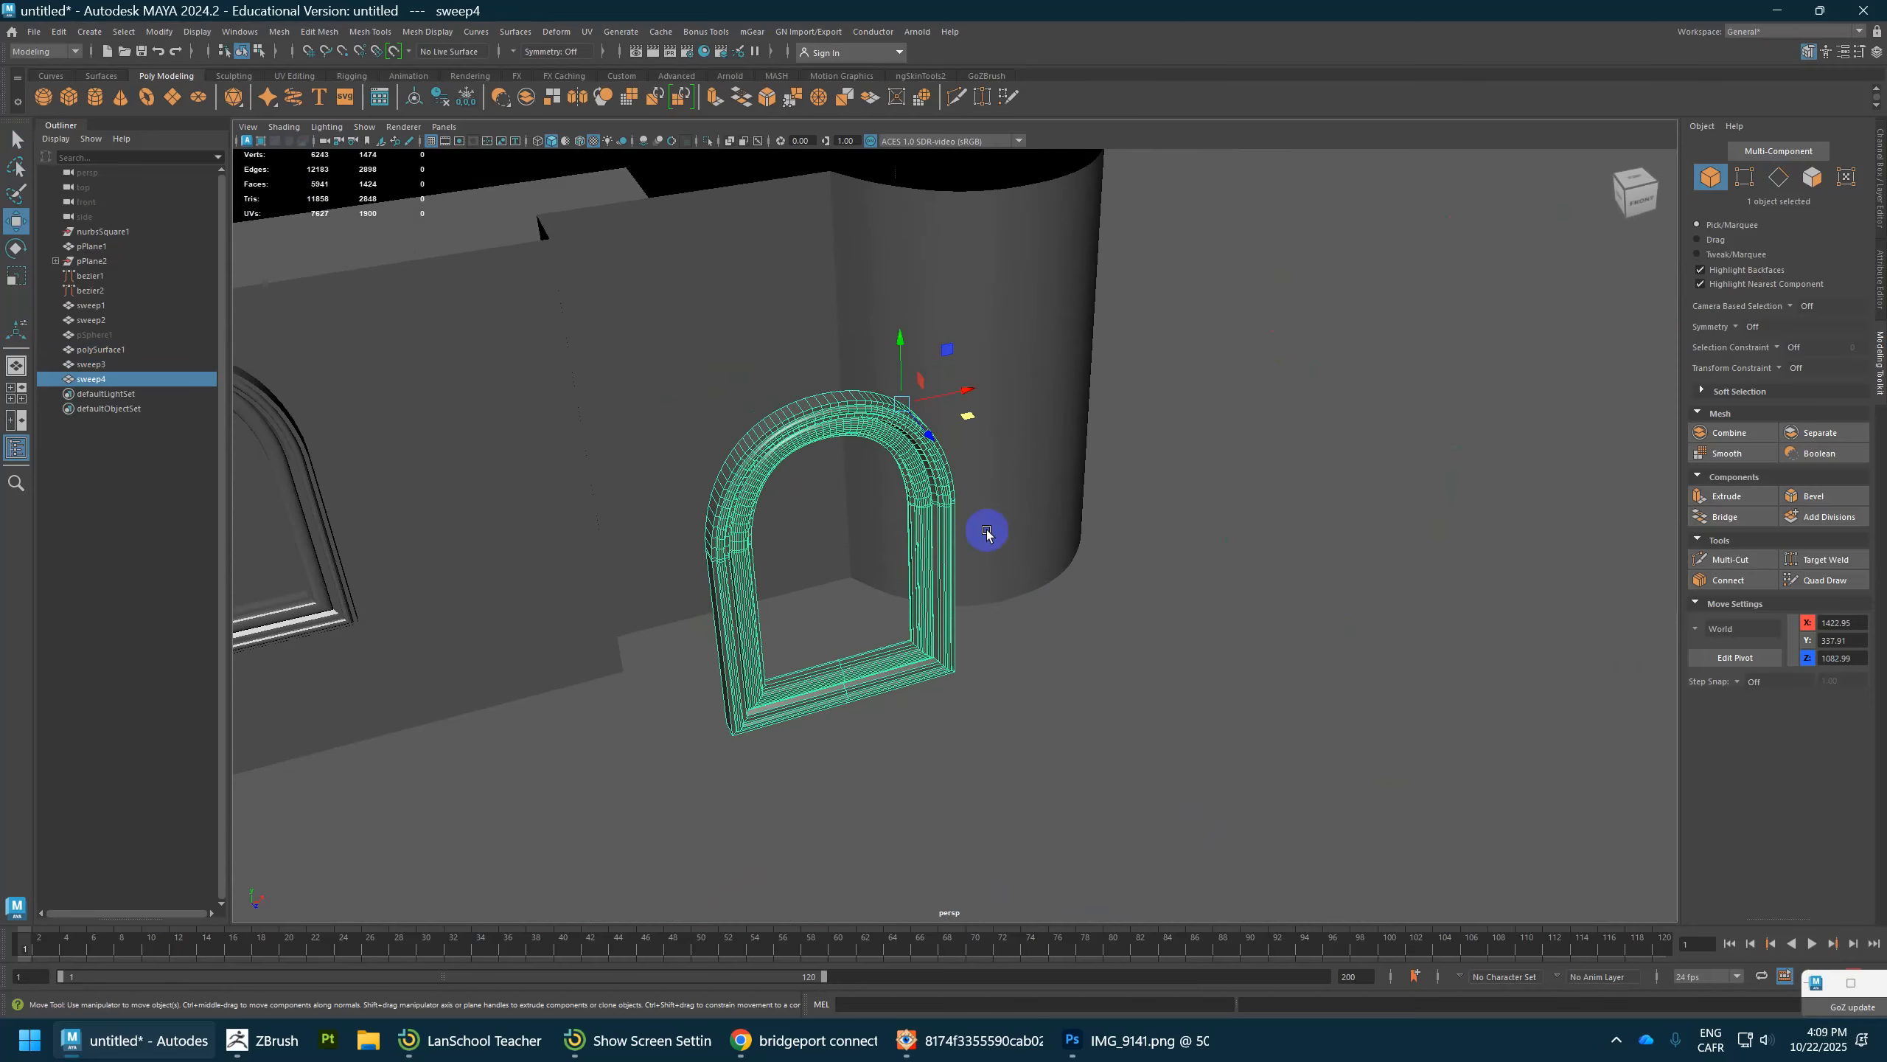
Step: Center the duplicated frame's pivot and apply a nonlinear Bend deformer to it
left_click(199, 32)
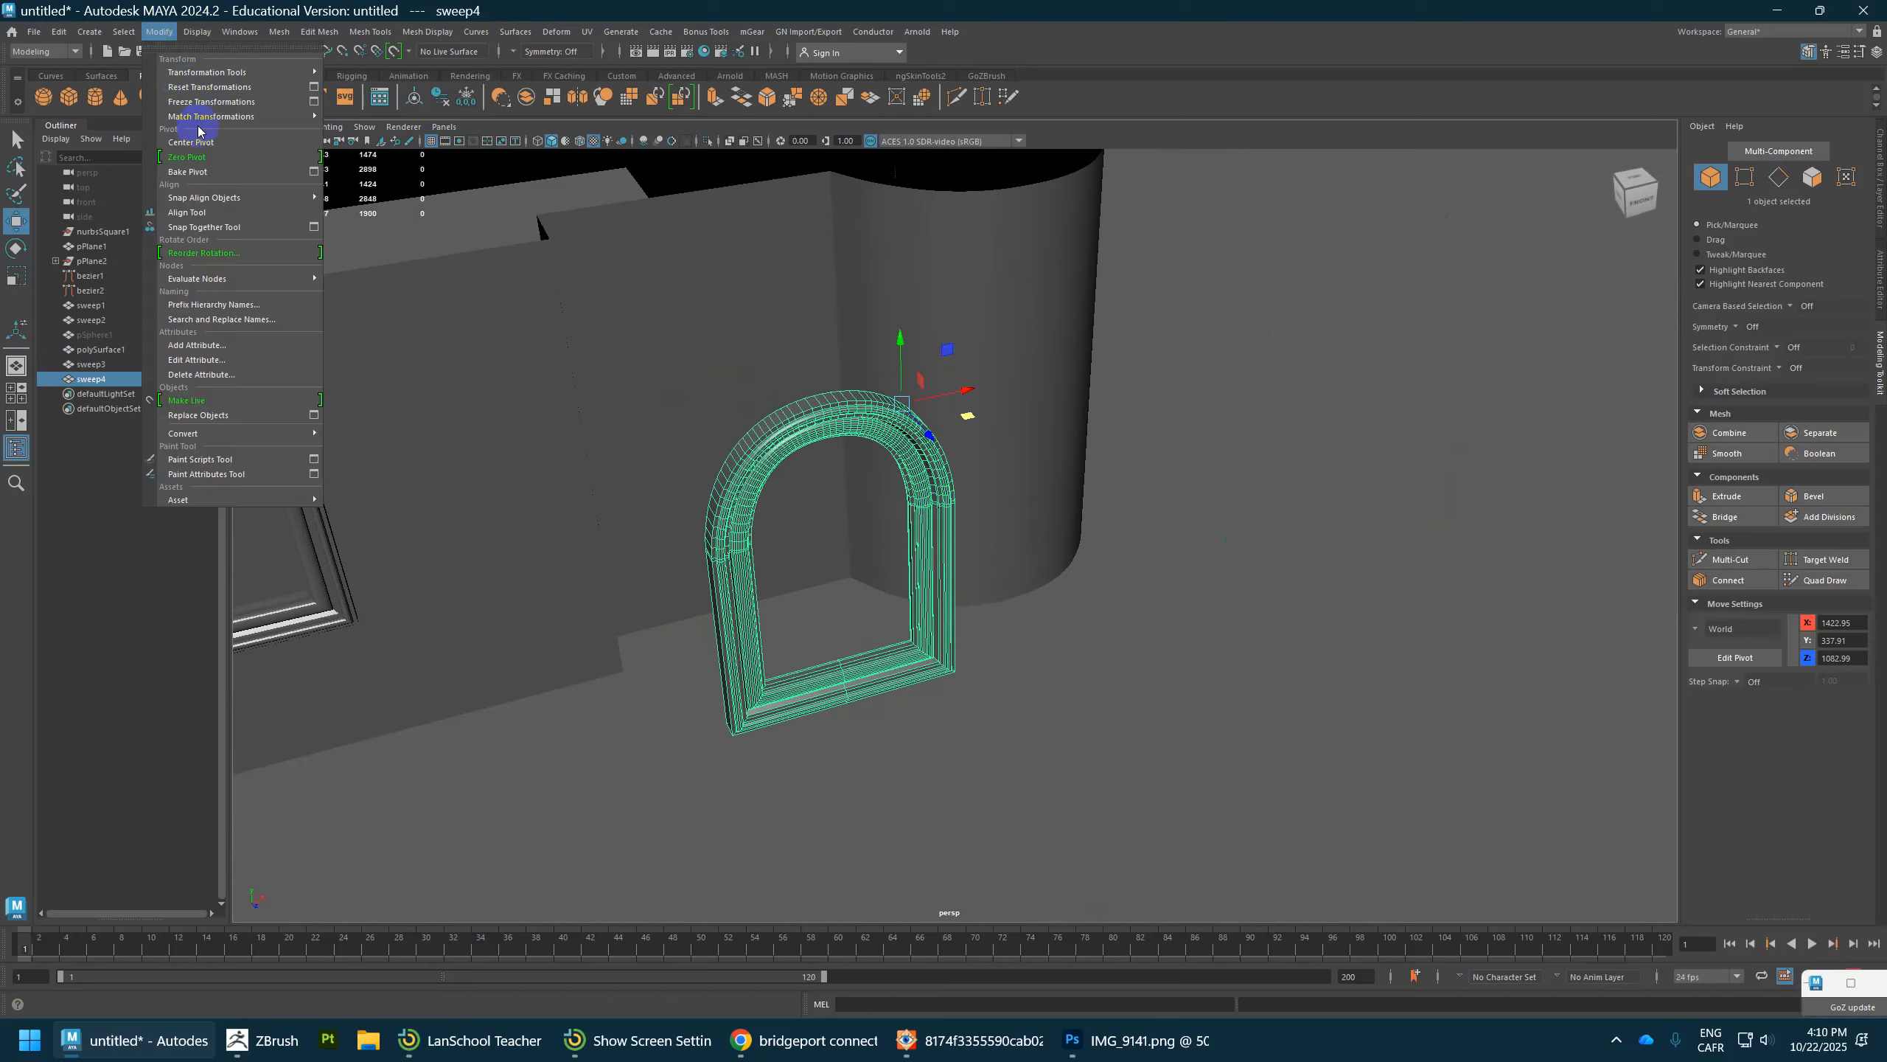
left_click(208, 147)
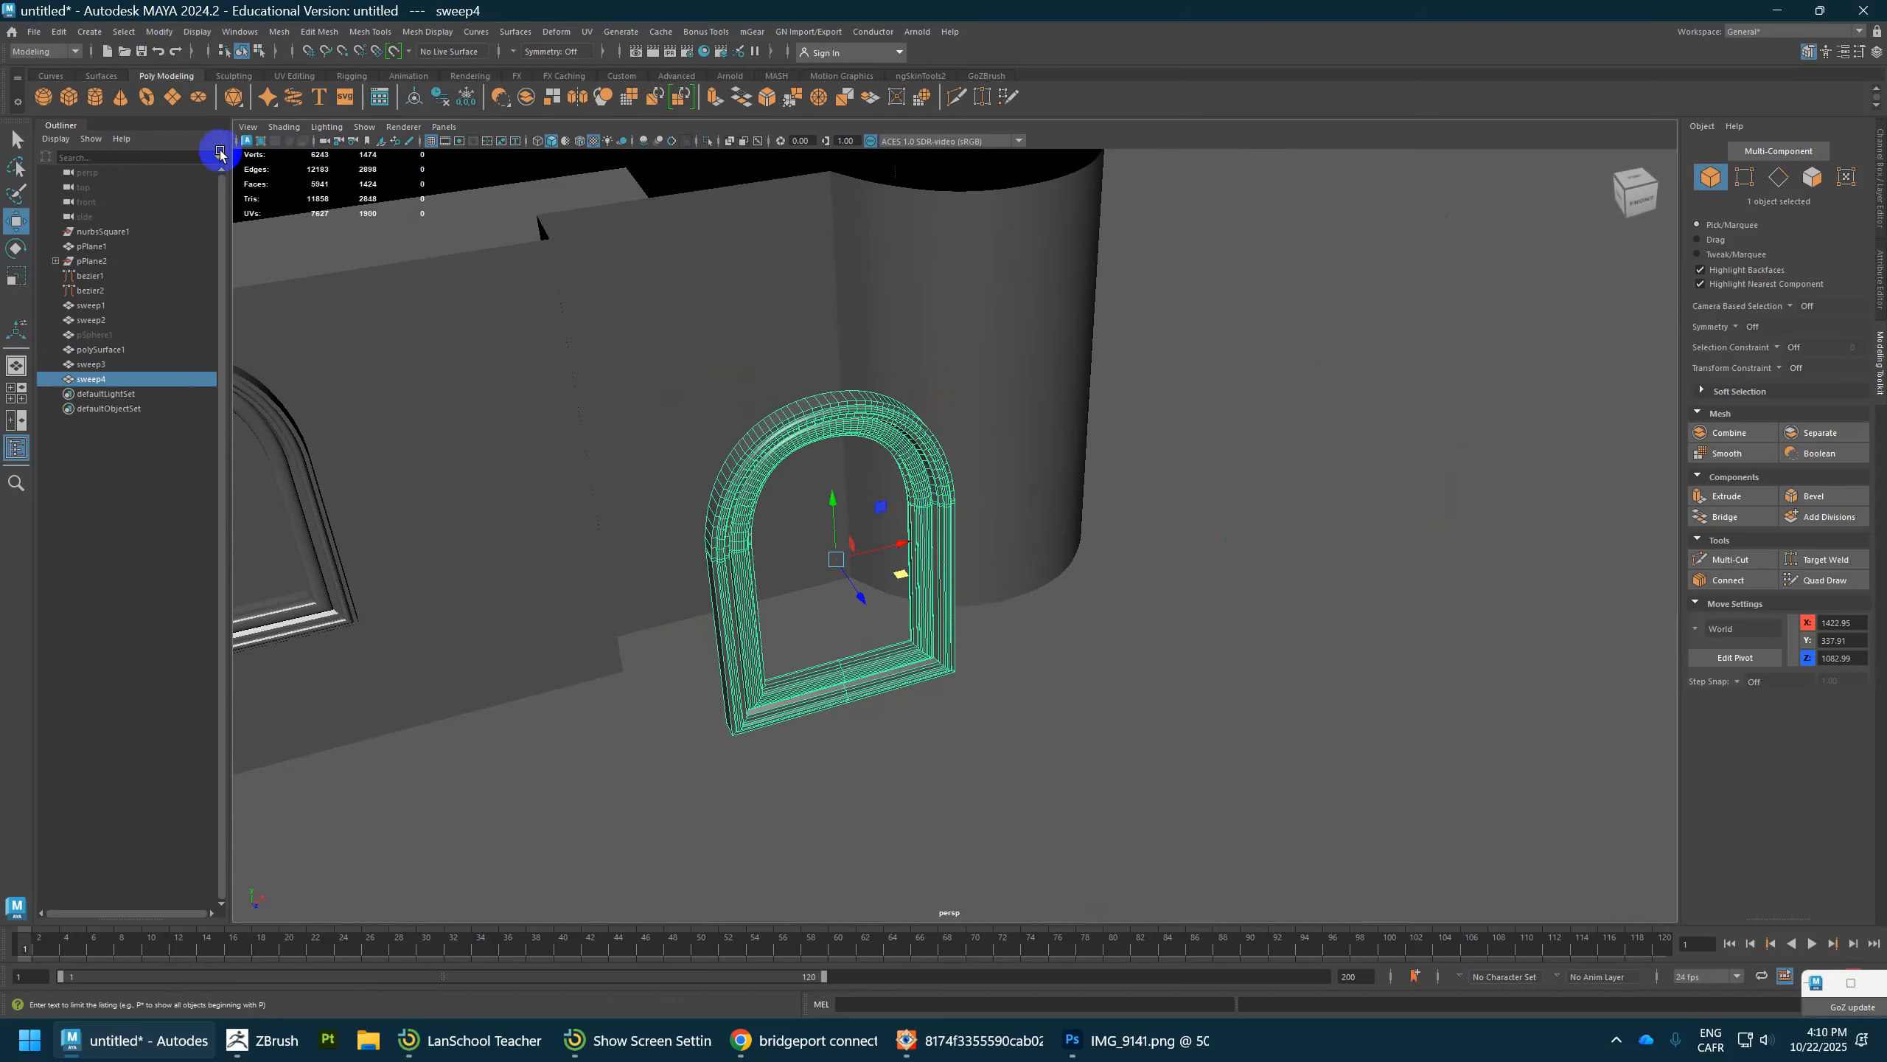
left_click(543, 31)
mouse_move(684, 301)
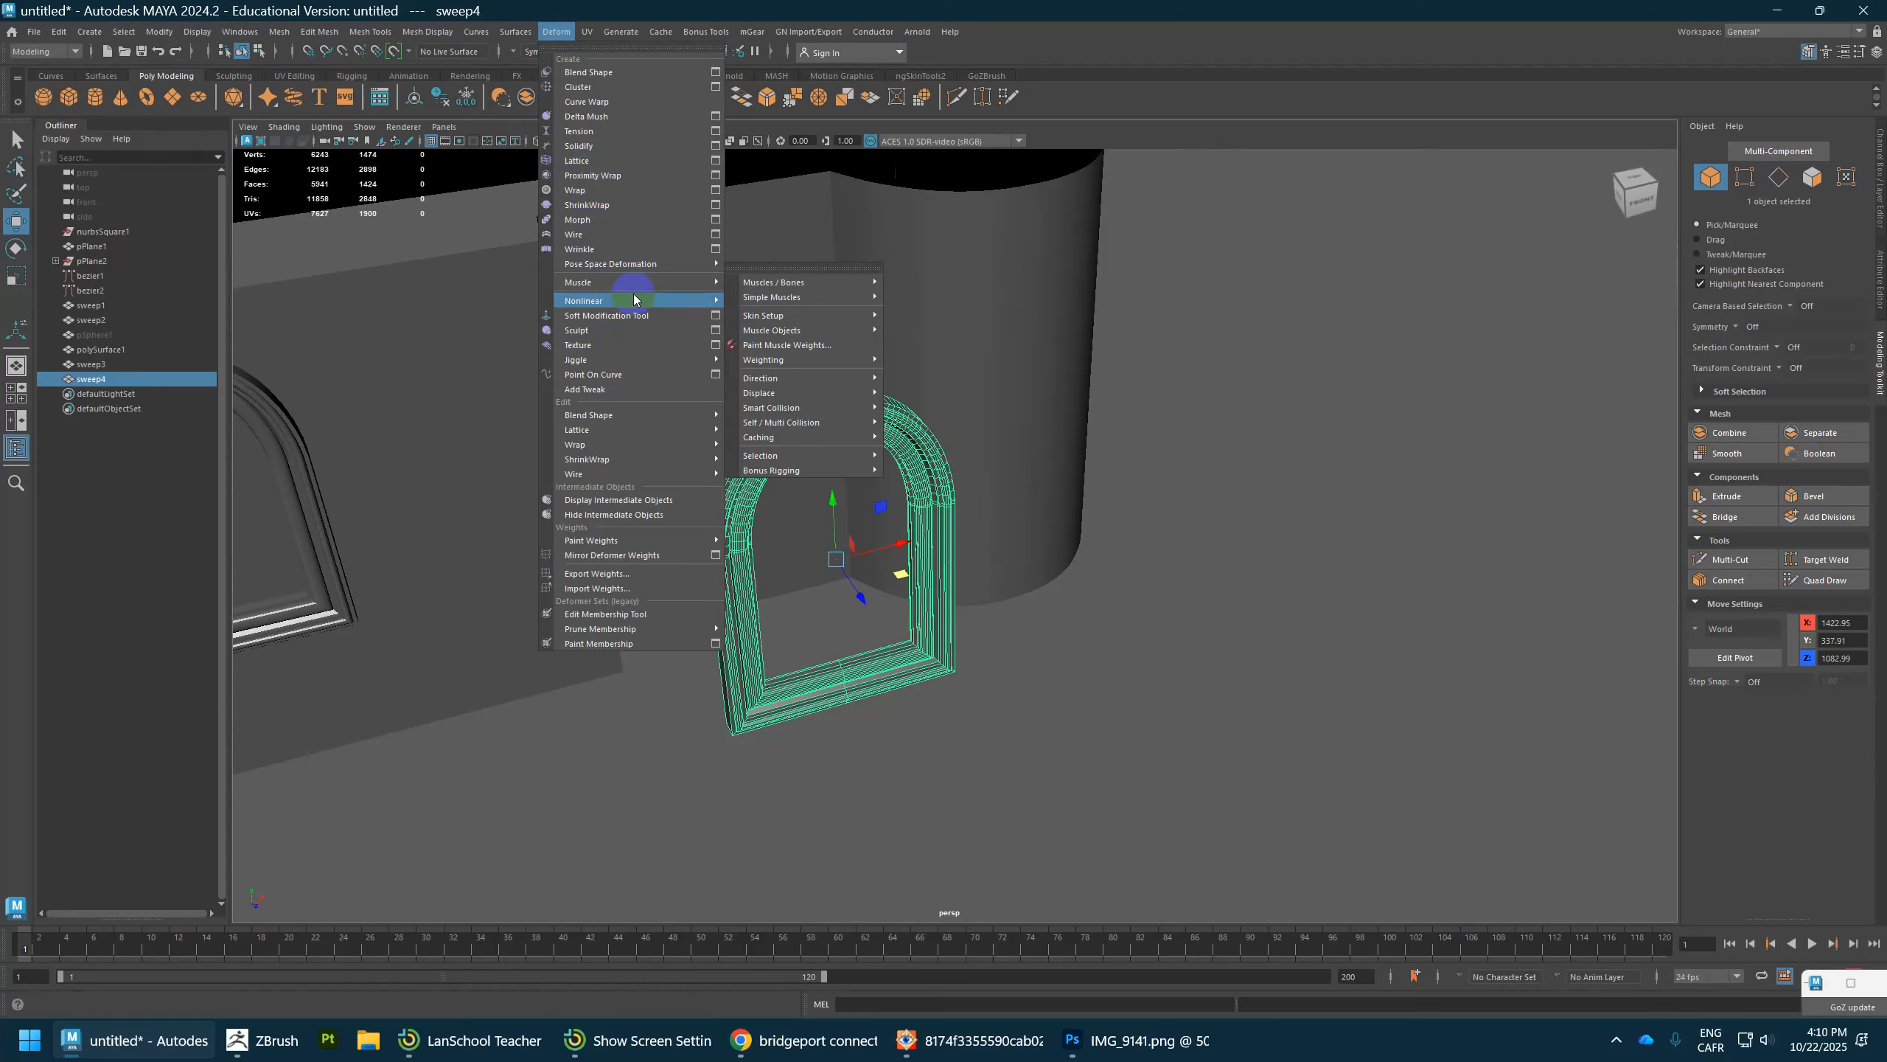
left_click(747, 301)
Step: Try a bend curvature of about 57 on the duplicated frame and rotate the bend handle so the frame curves horizontally
left_click_drag(948, 472, 999, 552, "alt")
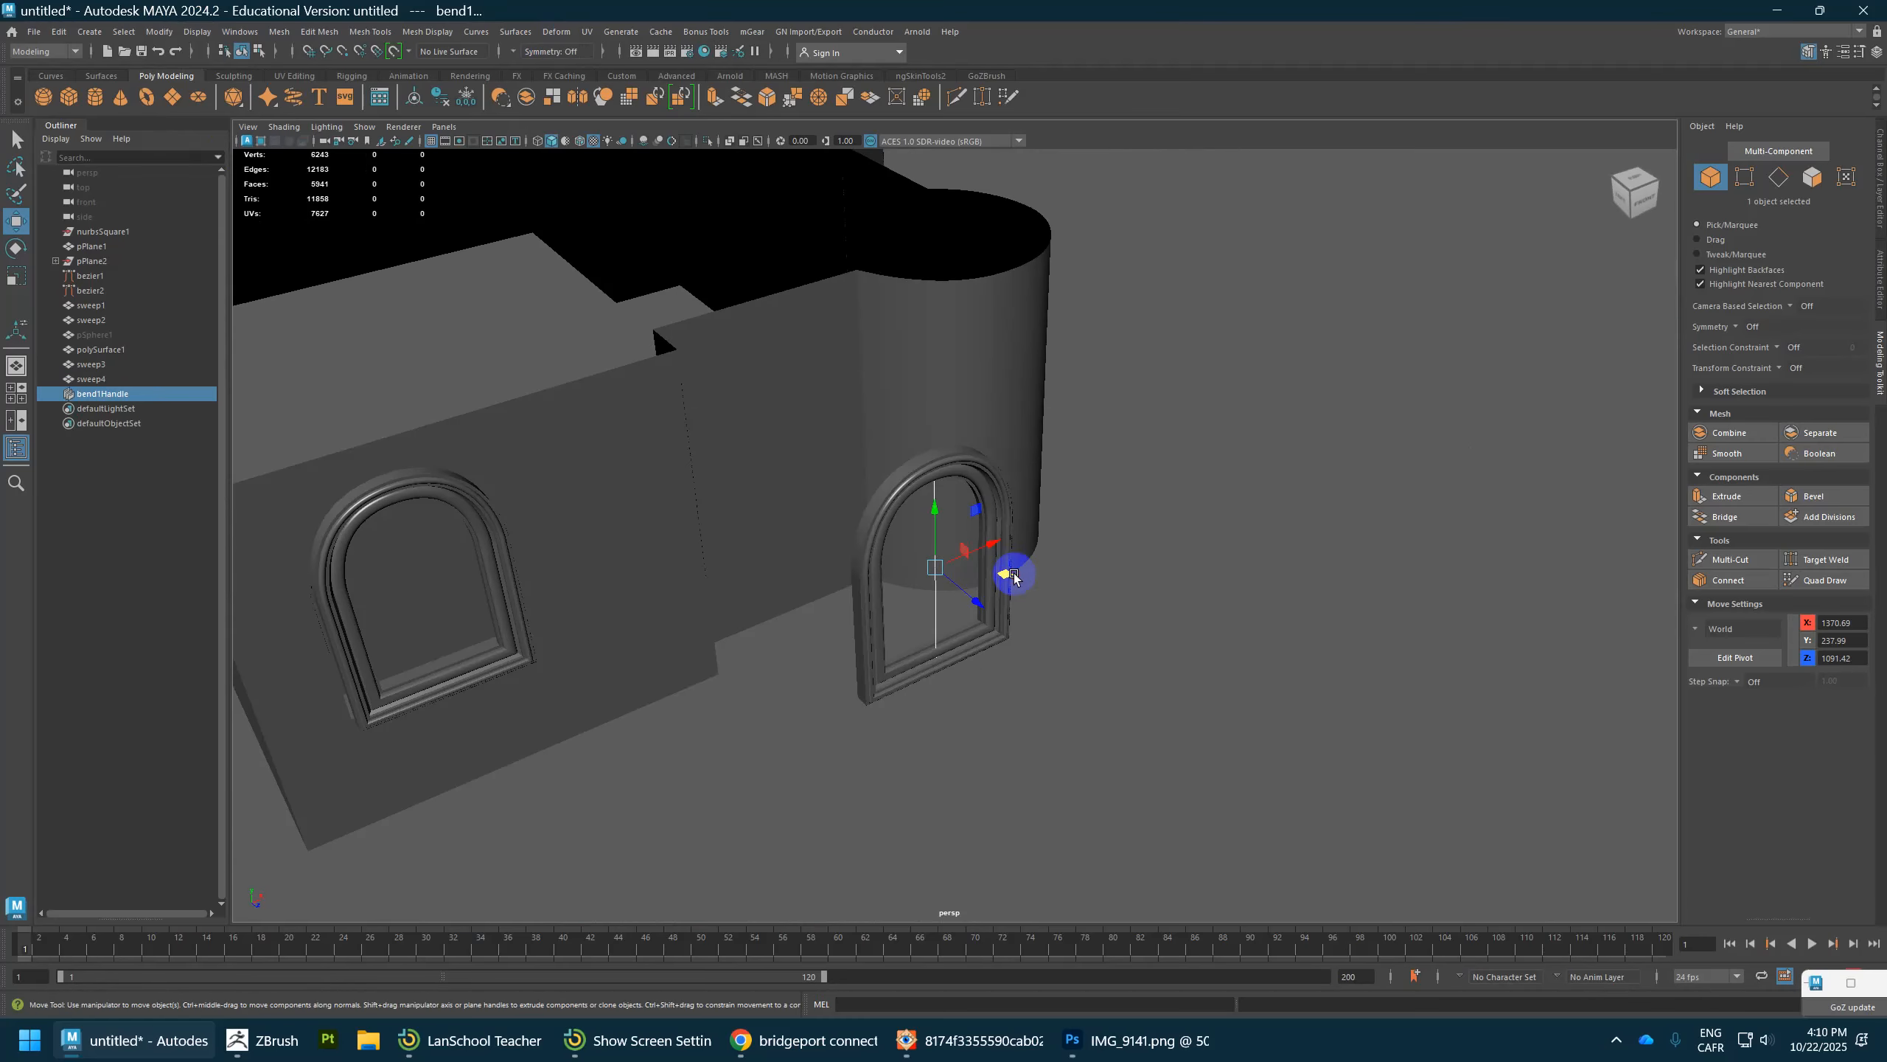
left_click(1882, 192)
left_click(1880, 277)
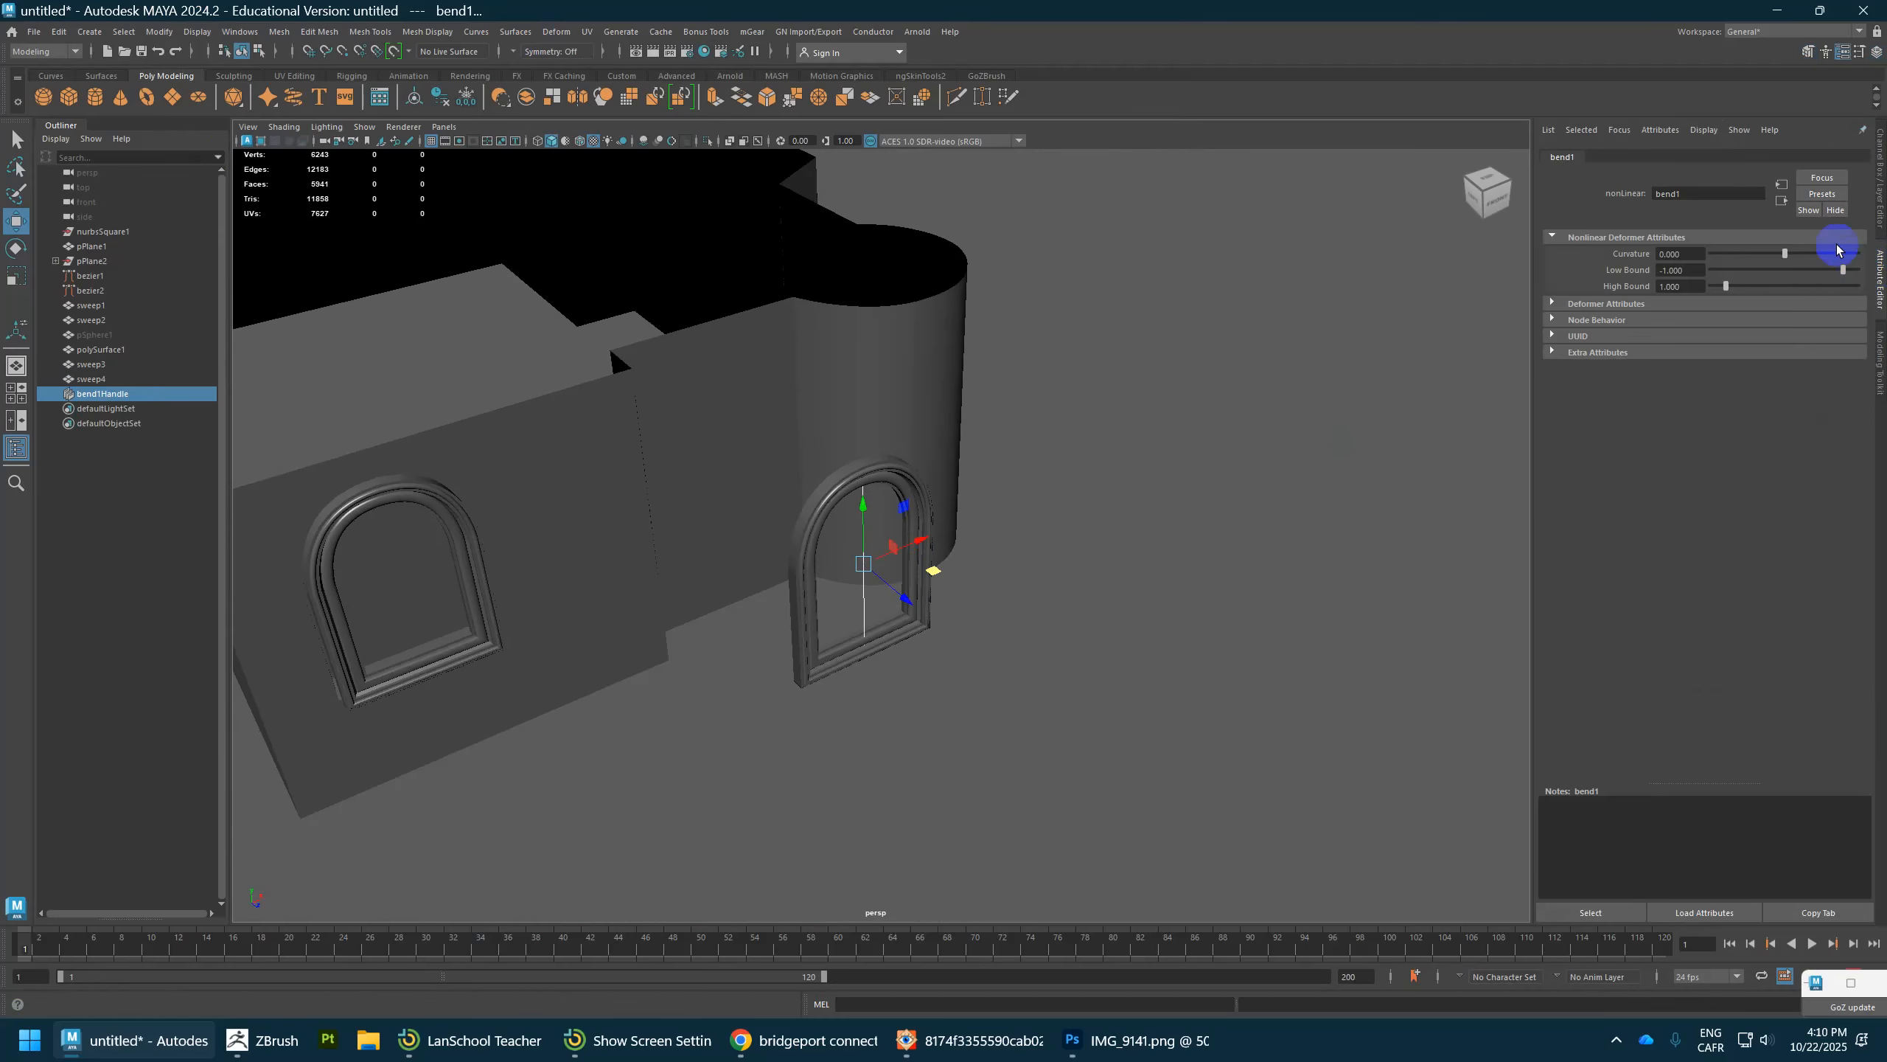
left_click_drag(1783, 253, 1808, 254)
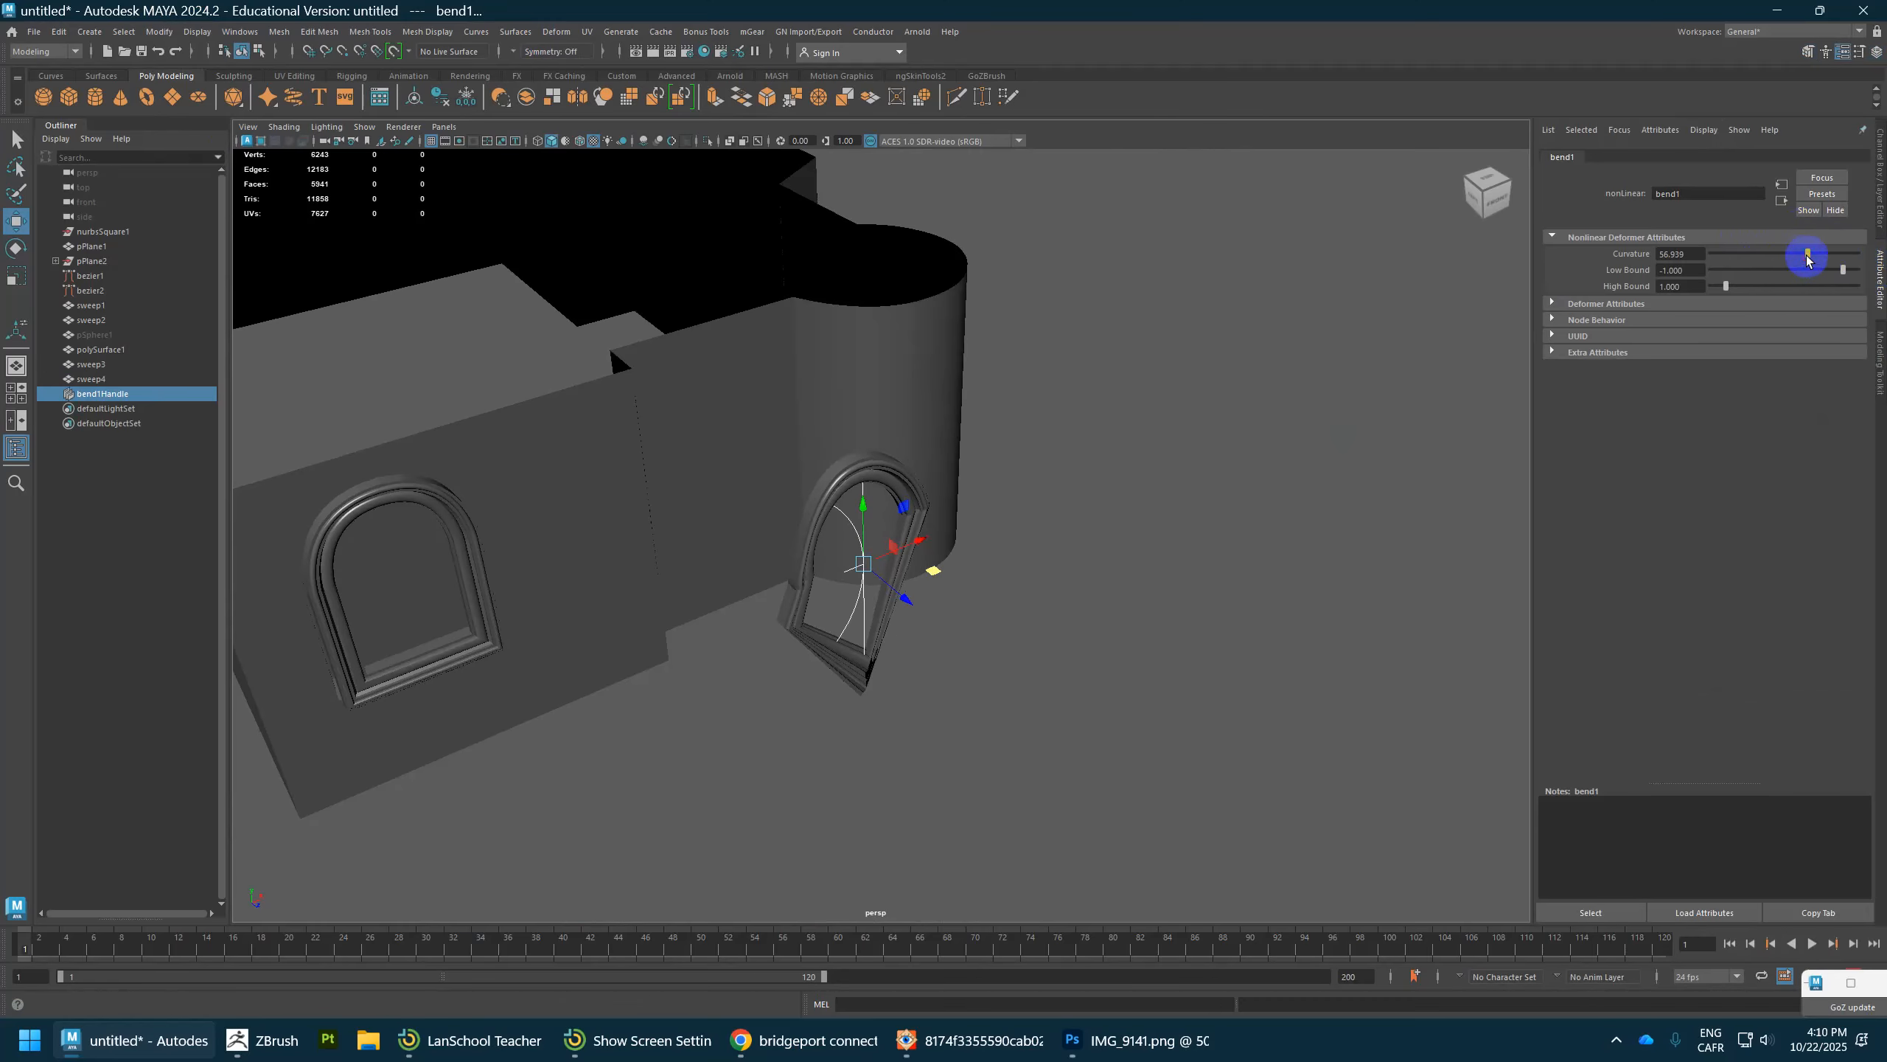
key("e")
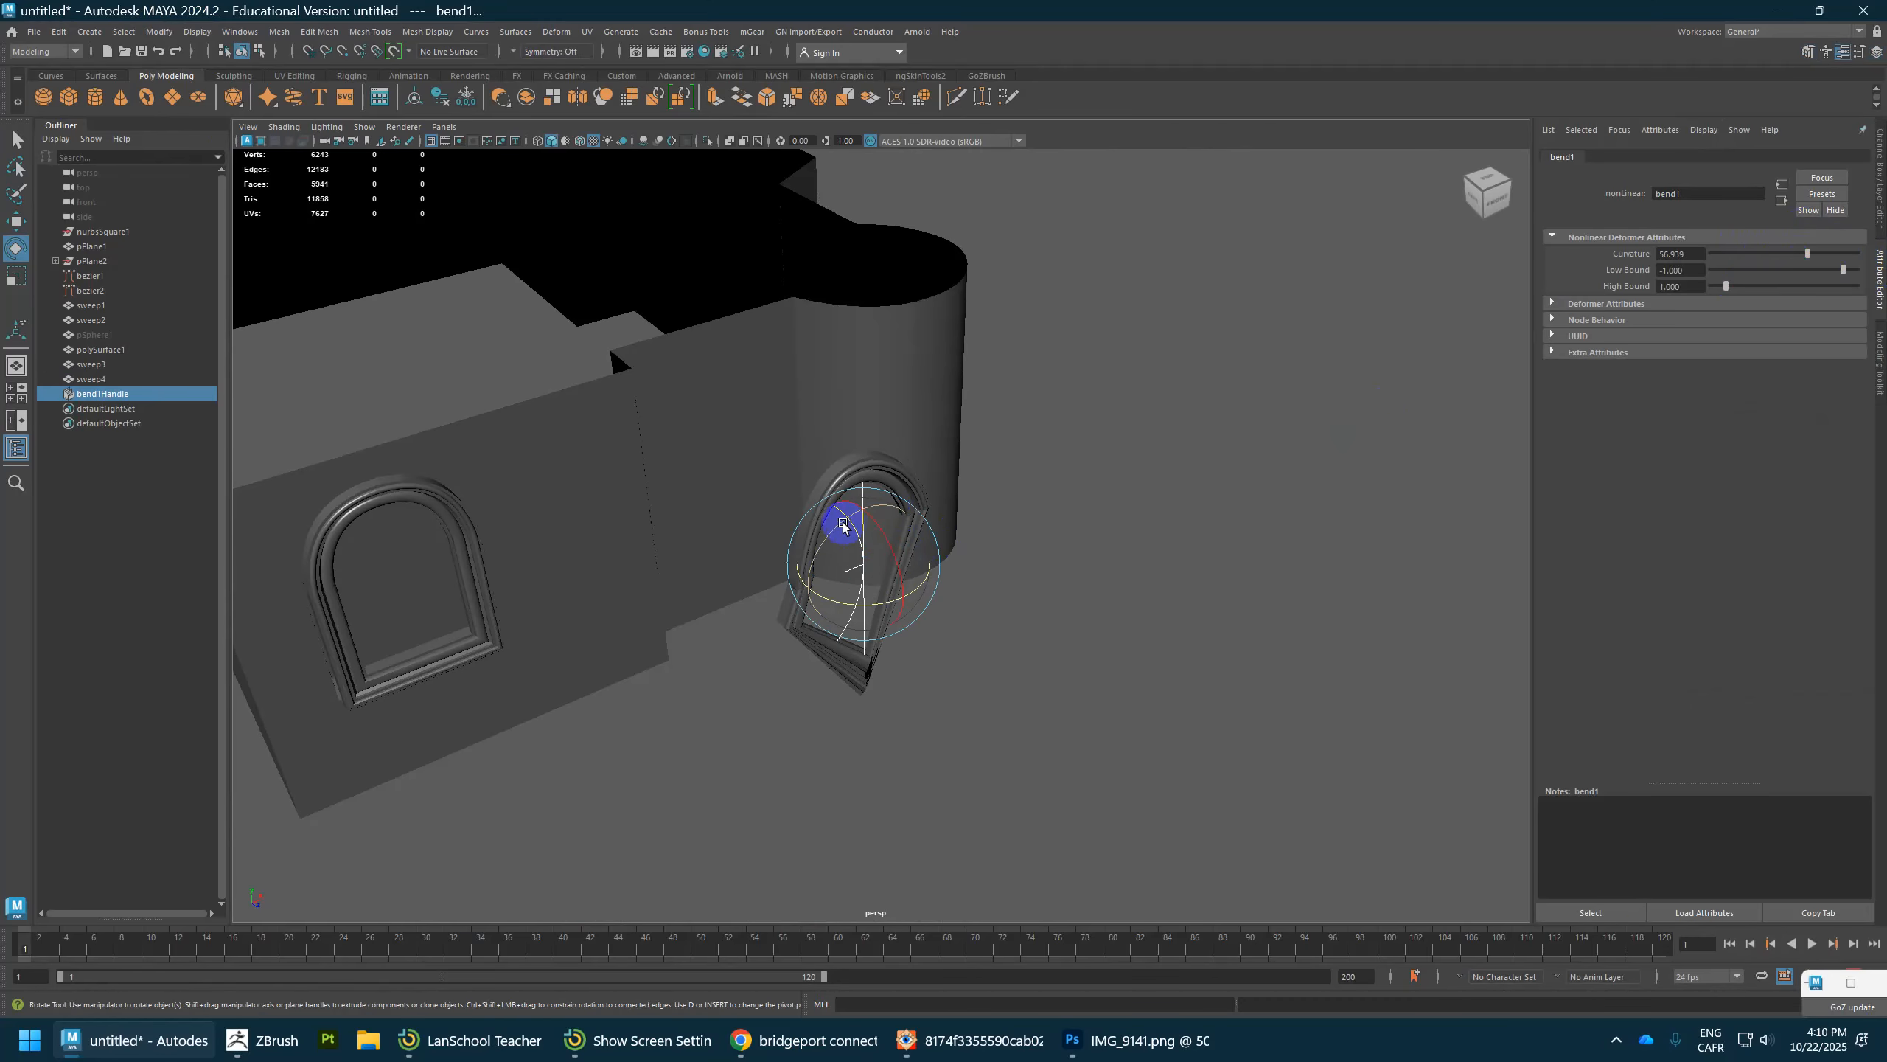
left_click_drag(842, 527, 838, 476)
right_click_drag(838, 477, 931, 568, "alt")
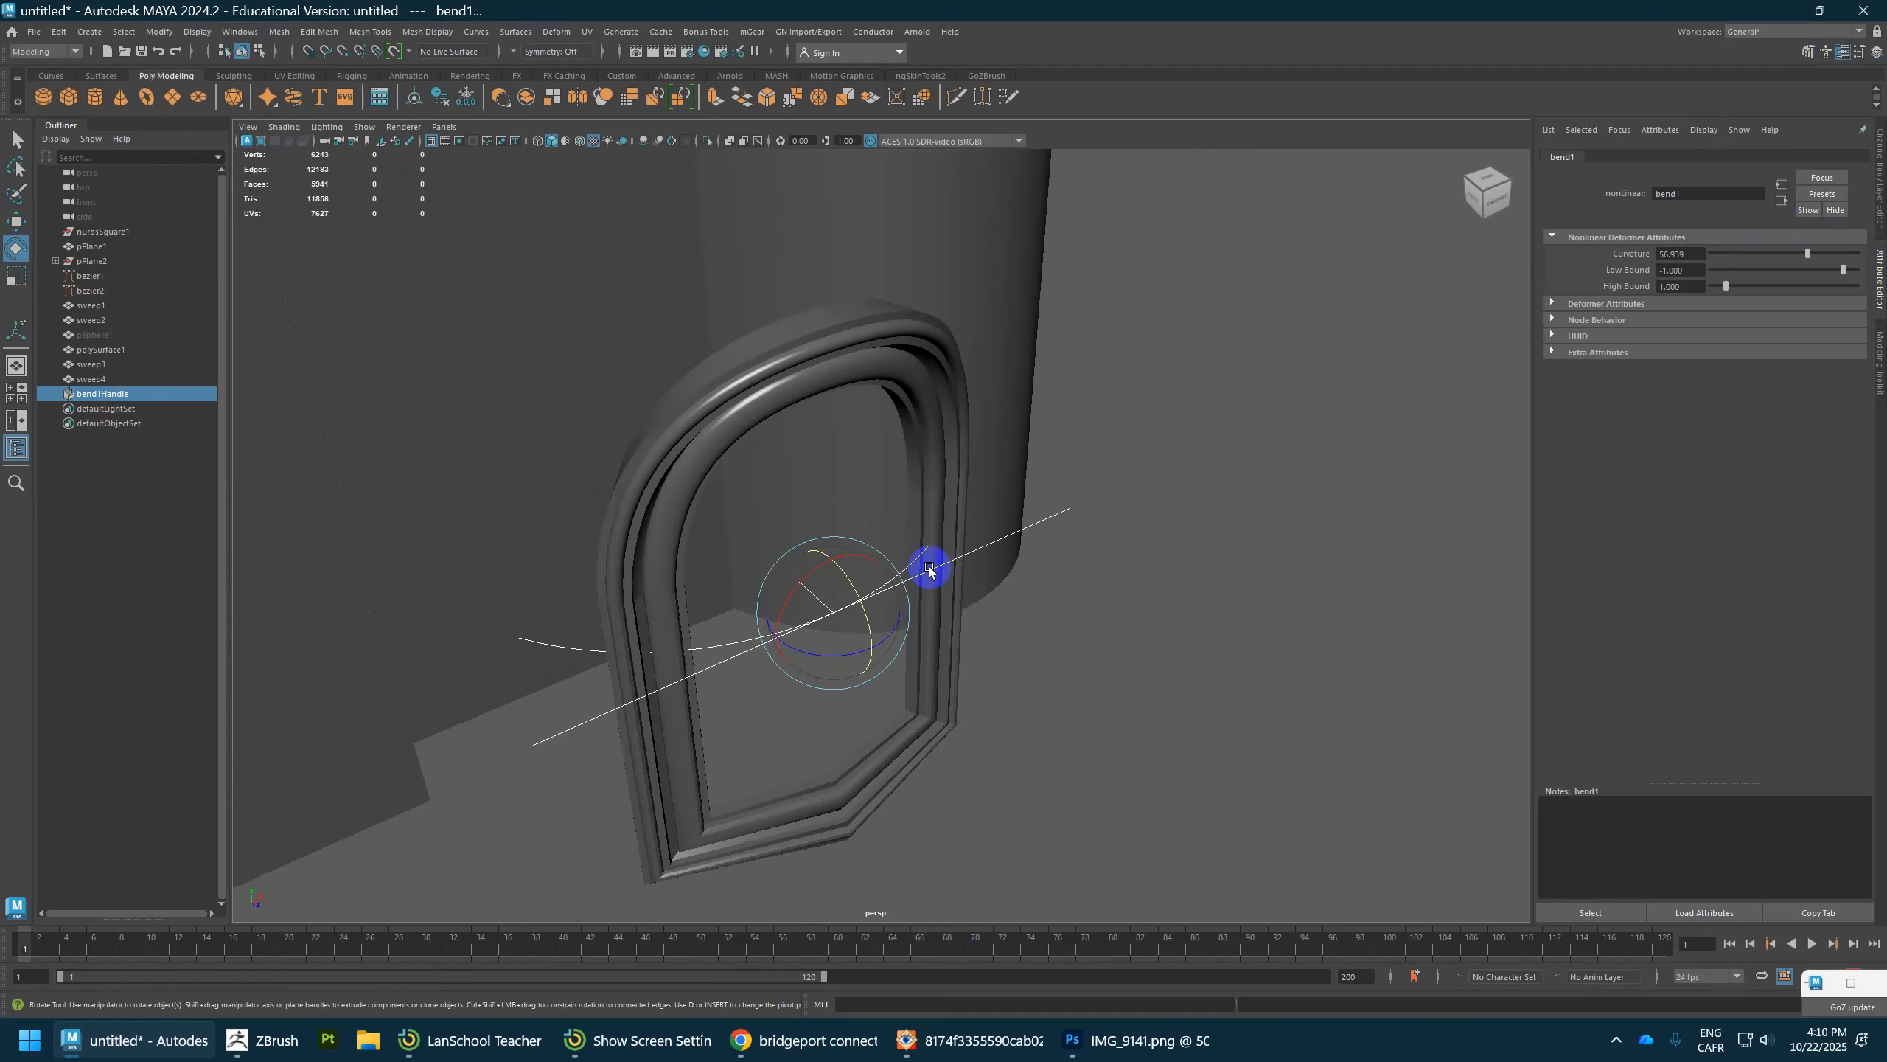
left_click_drag(875, 453, 770, 249, "alt")
left_click(752, 260)
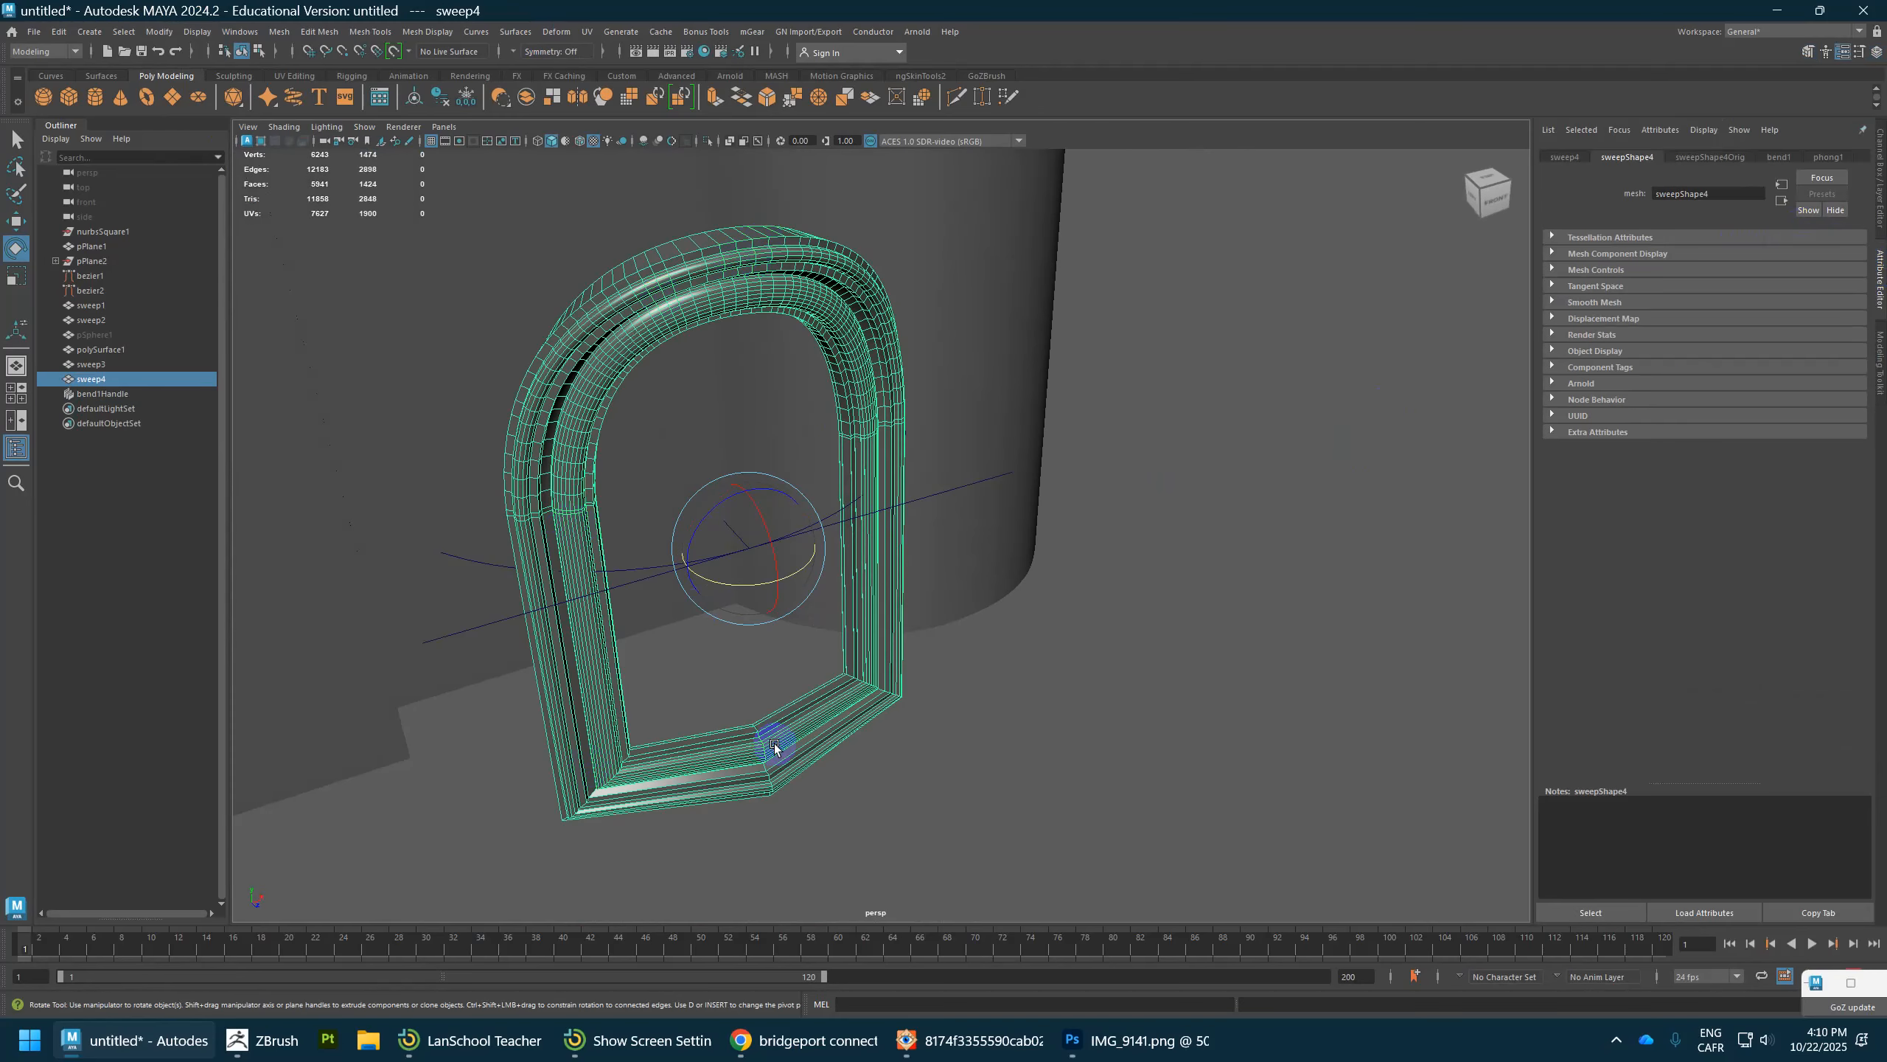
Step: Undo the handle rotation, the curvature and the bend deformer itself, and reselect the duplicated window frame
key("ctrl+z")
key("ctrl+z")
key("ctrl+z")
key("ctrl+z")
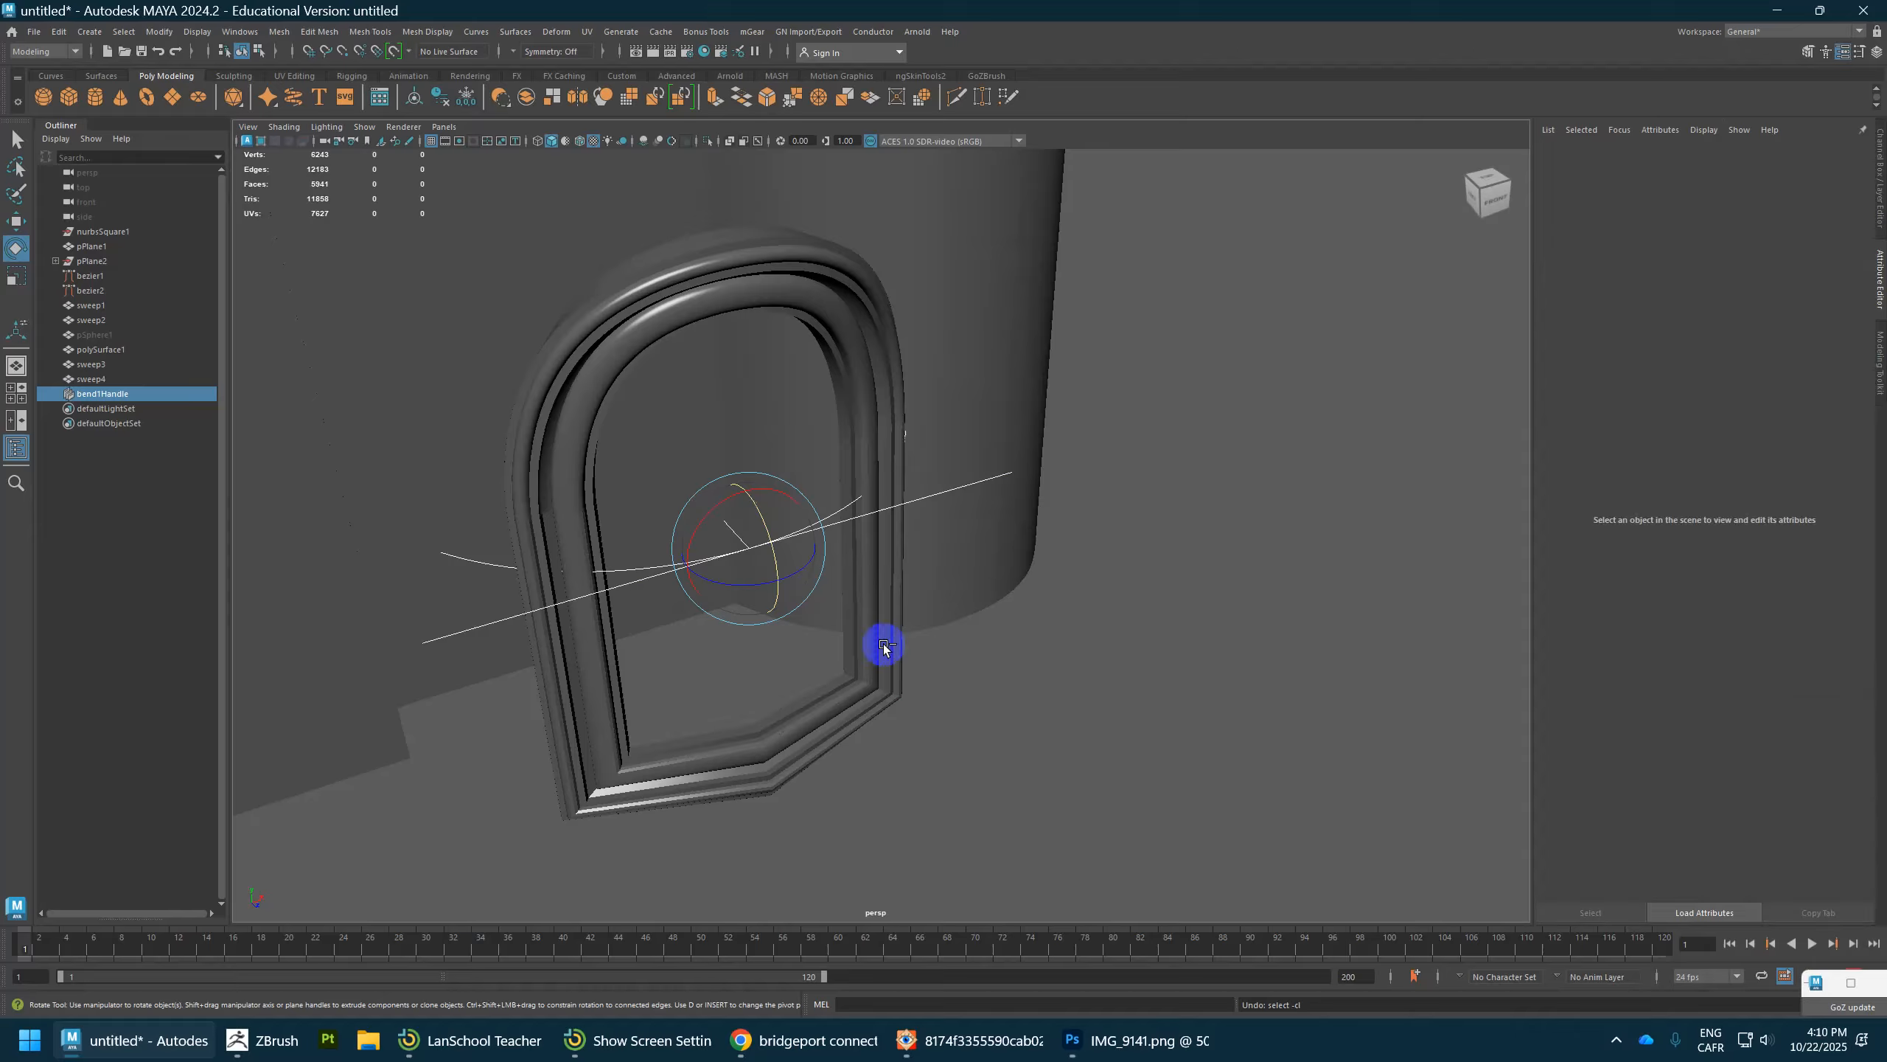
left_click(883, 647)
key("f")
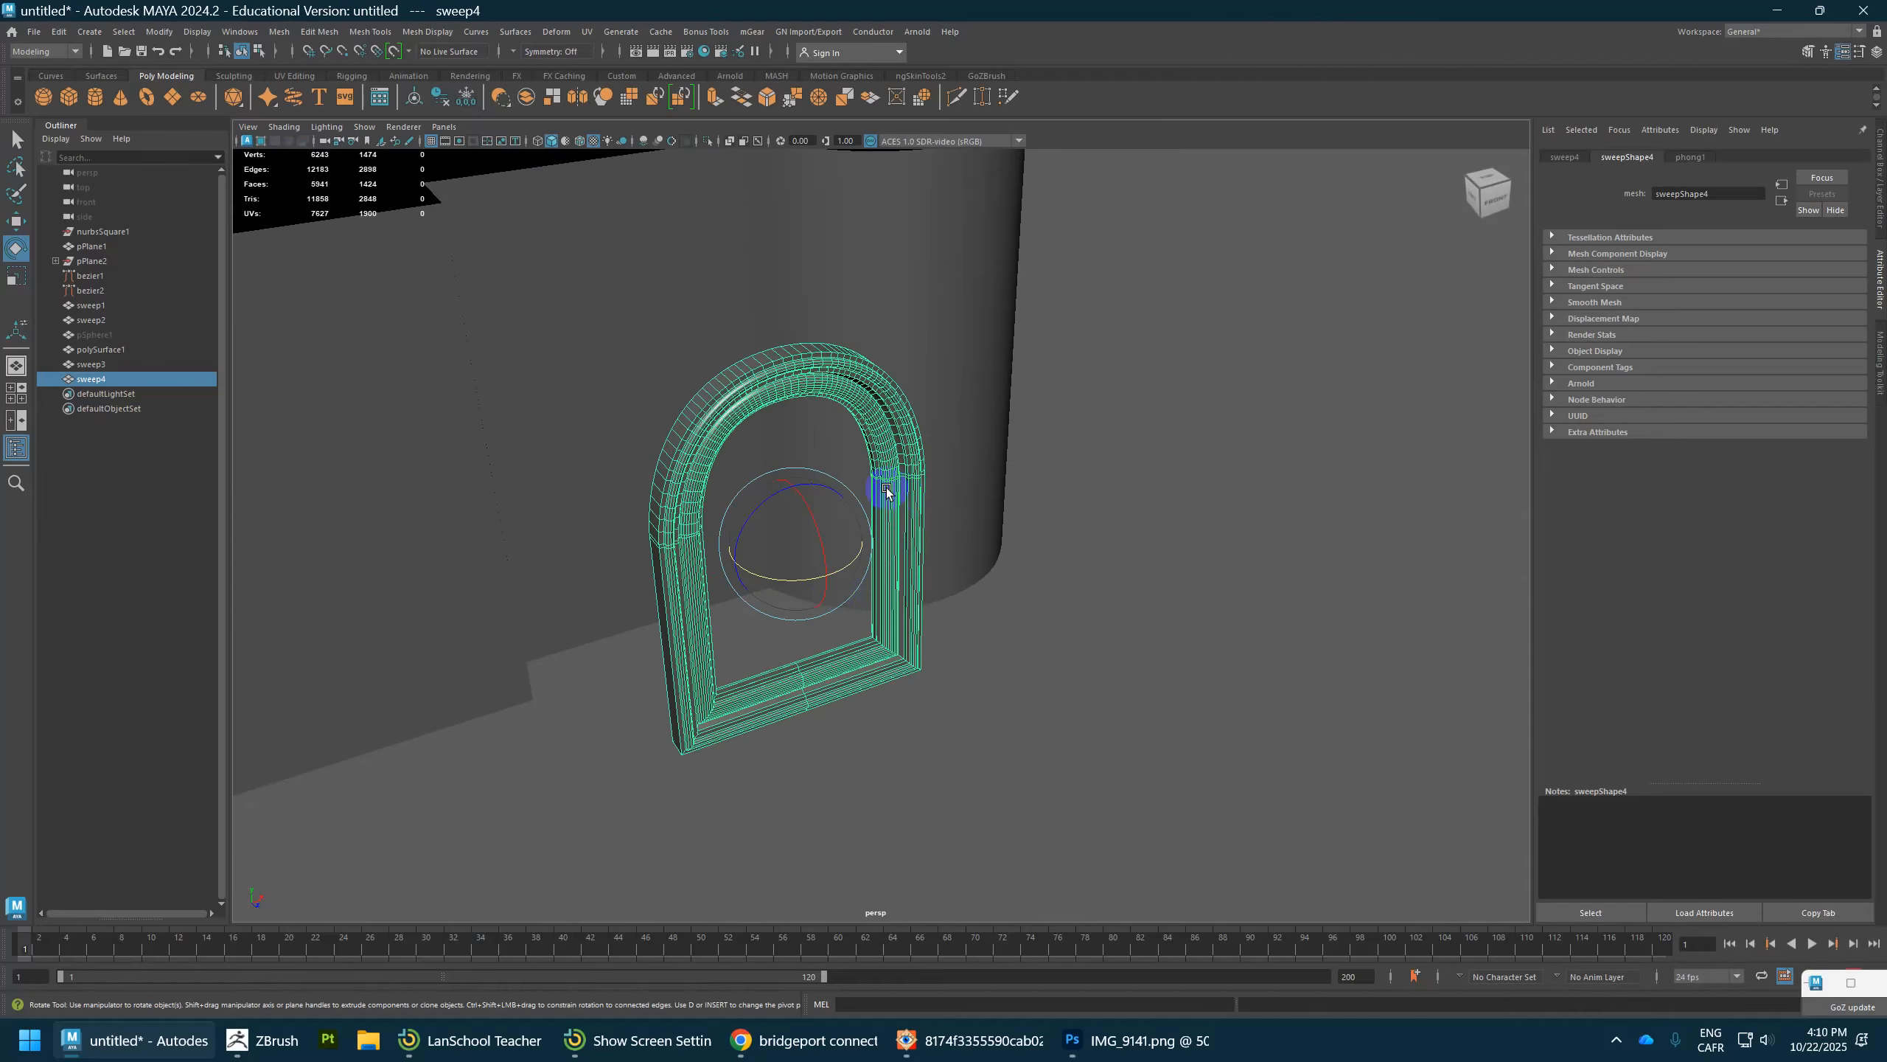
Step: Examine whether the edge loop across the middle of the frame's sill is continuous by selecting its edges
left_click(940, 586, "shift")
right_click_drag(914, 629, 914, 547)
right_click_drag(854, 595, 921, 670, "alt")
middle_click_drag(836, 639, 881, 387, "alt")
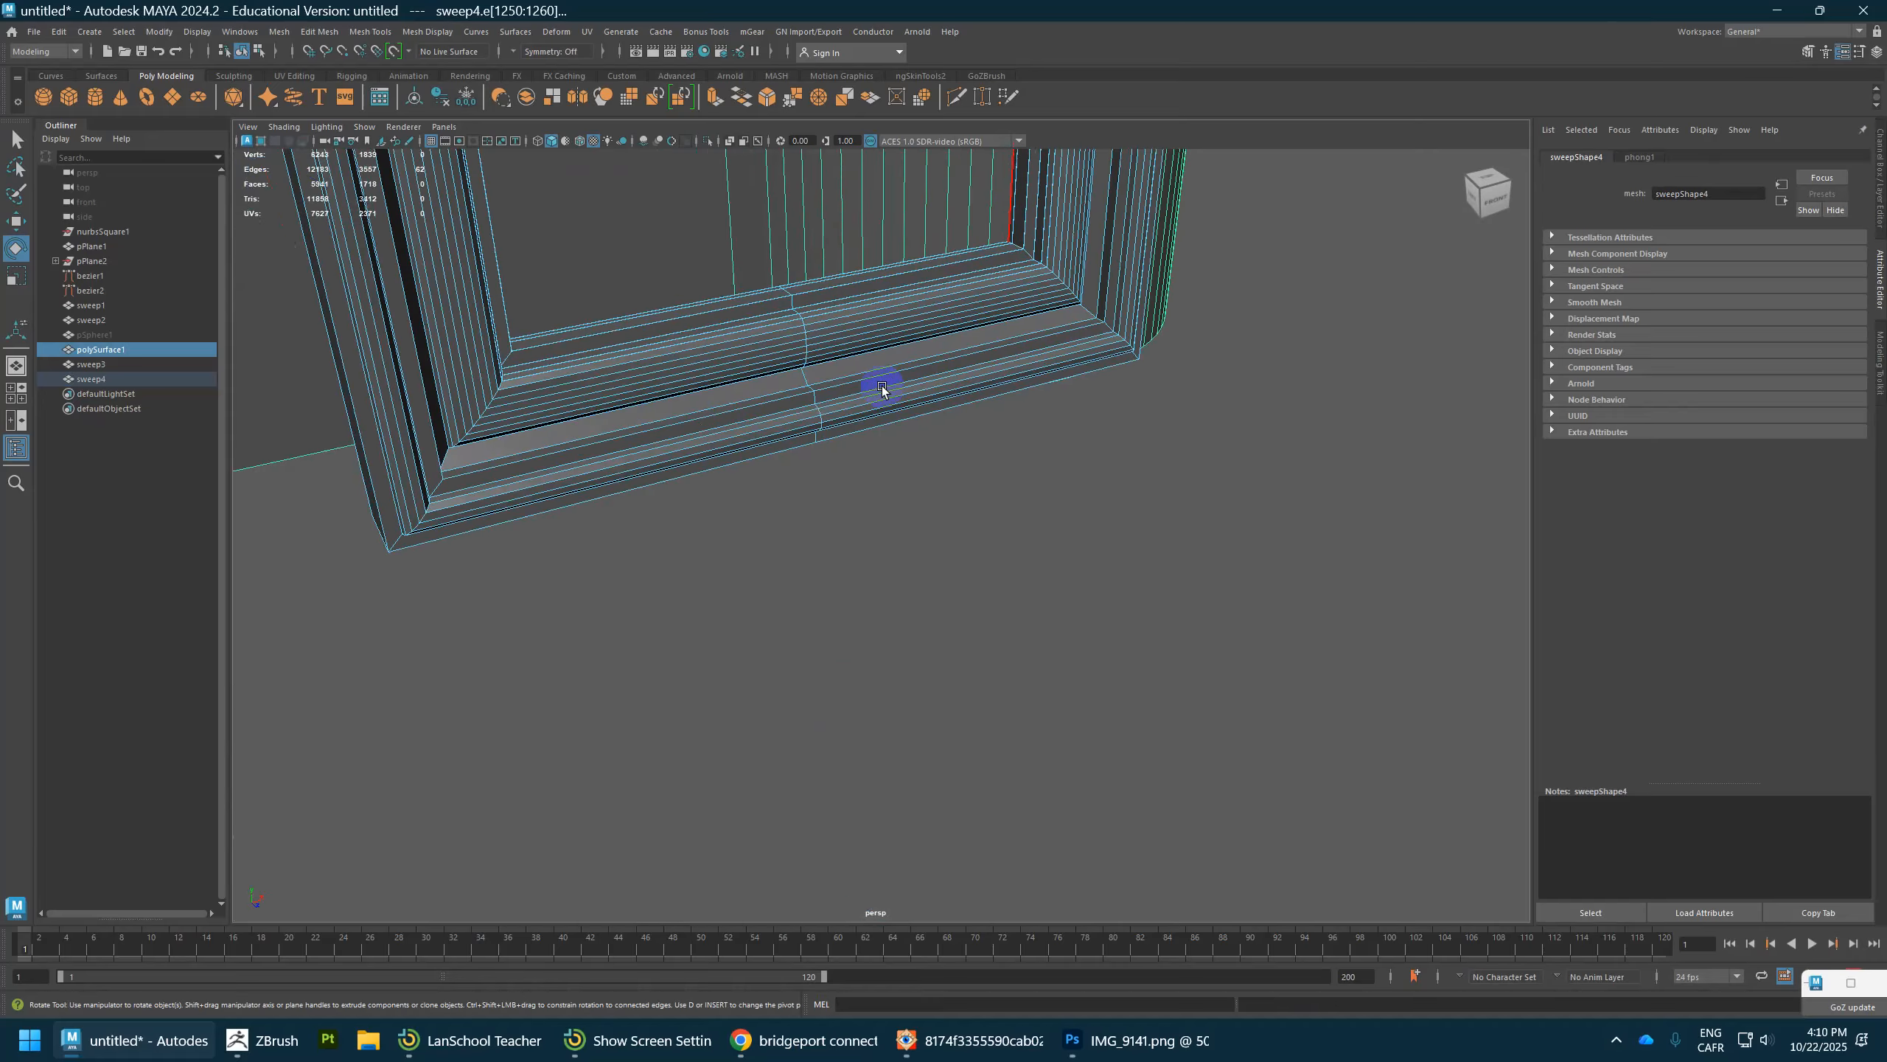
double_click(805, 372)
right_click(805, 372, "shift")
scroll(821, 342, "up", 3)
middle_click_drag(826, 333, 944, 506, "alt")
key("w")
scroll(1137, 464, "down", 3)
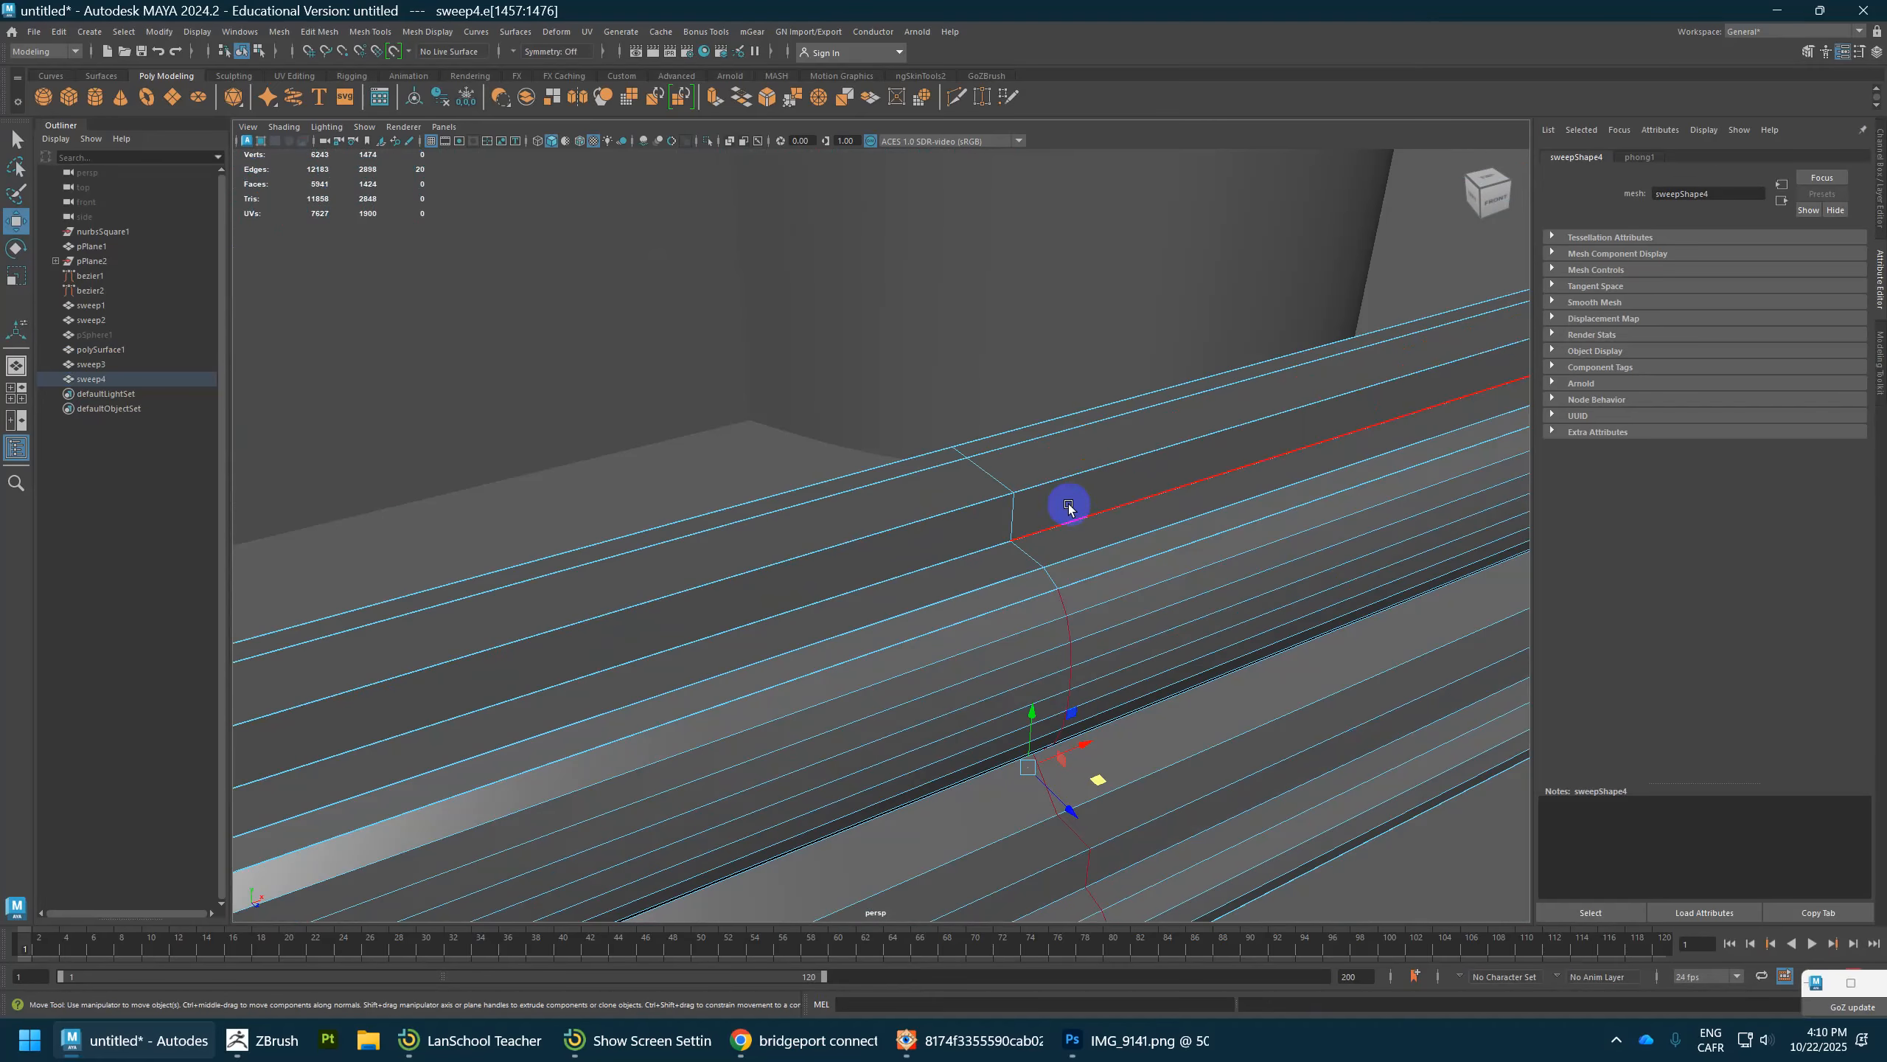
left_click(1005, 480)
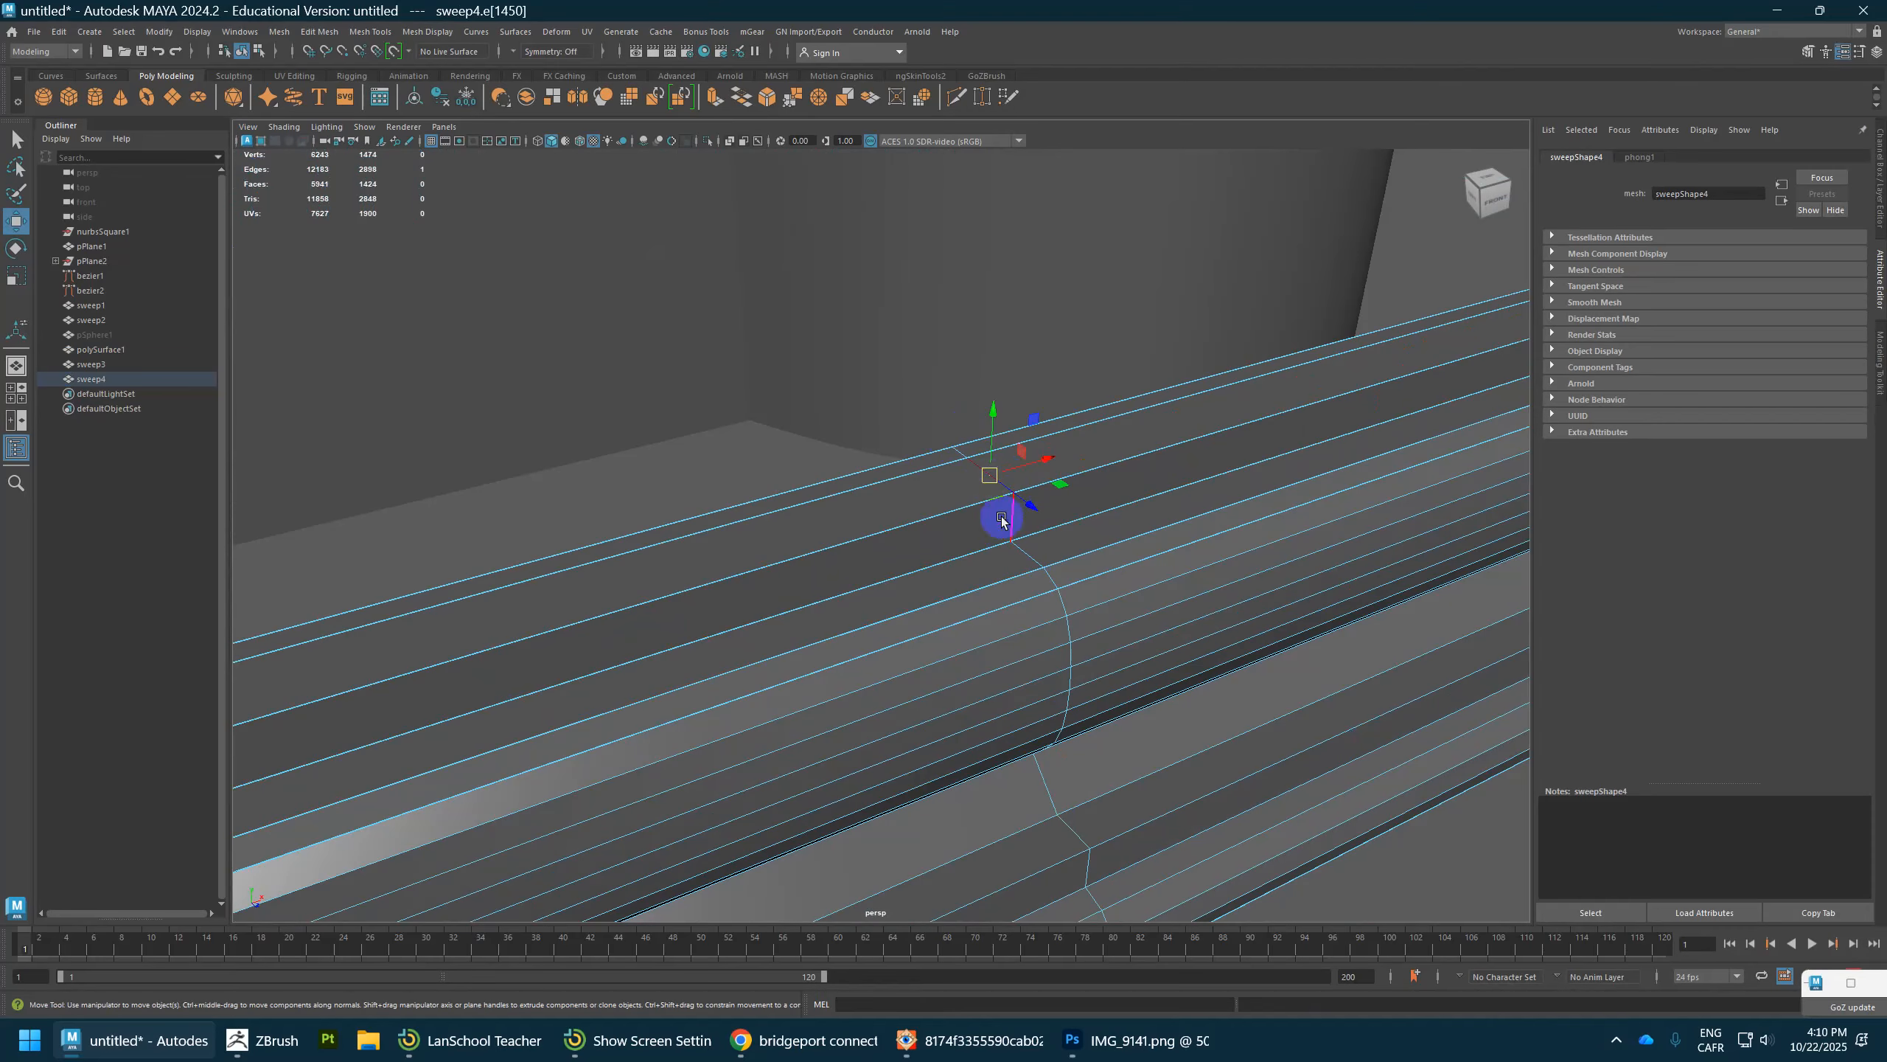
Step: Select the column of vertices across the middle of the frame's sill and merge them with a distance threshold of 0.01
right_click_drag(986, 476, 917, 448)
scroll(965, 520, "down", 5)
left_click_drag(964, 520, 541, 464, "alt")
middle_click_drag(540, 528, 865, 520, "alt")
left_click_drag(1046, 407, 840, 676)
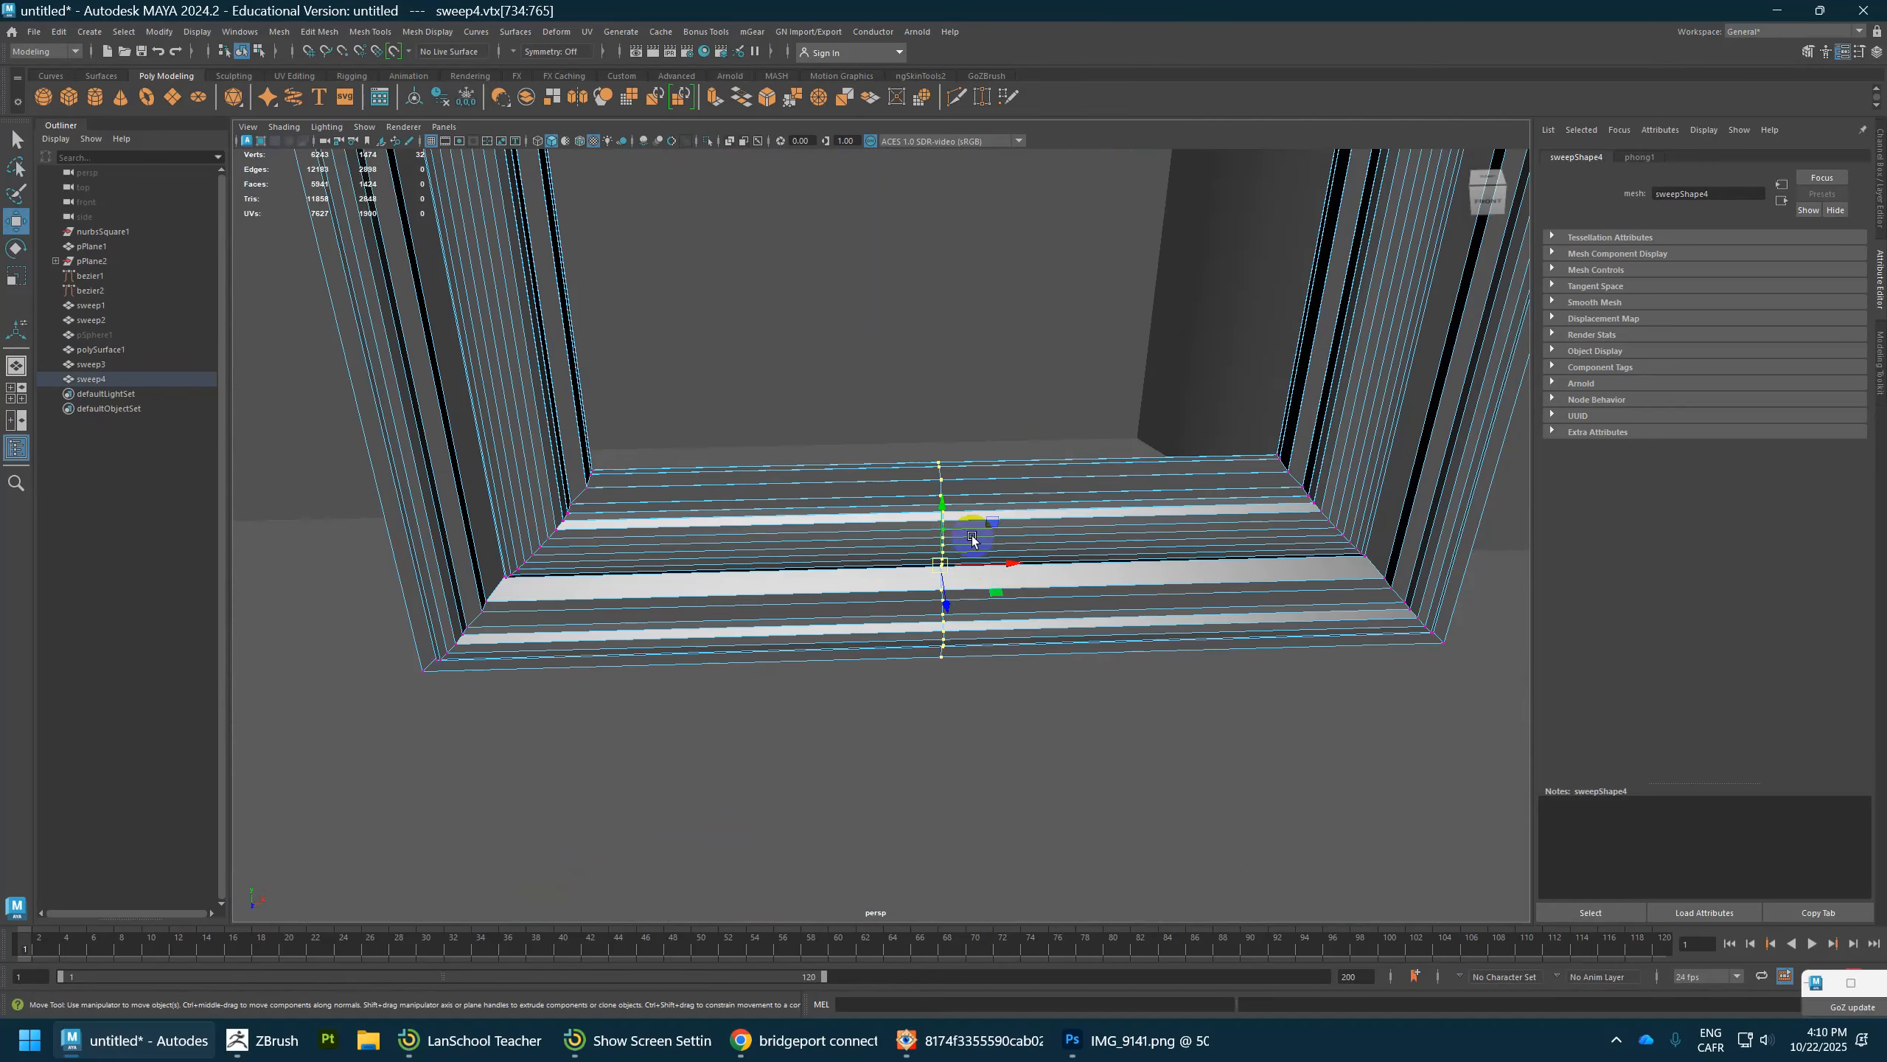
key("ctrl+e")
key("ctrl+z")
right_click_drag(945, 494, 1009, 429, "shift")
Step: Select the edges of the sill's middle loop to check whether the loop runs through continuously
scroll(1048, 458, "up", 6)
scroll(1072, 388, "down", 5)
left_click(965, 450)
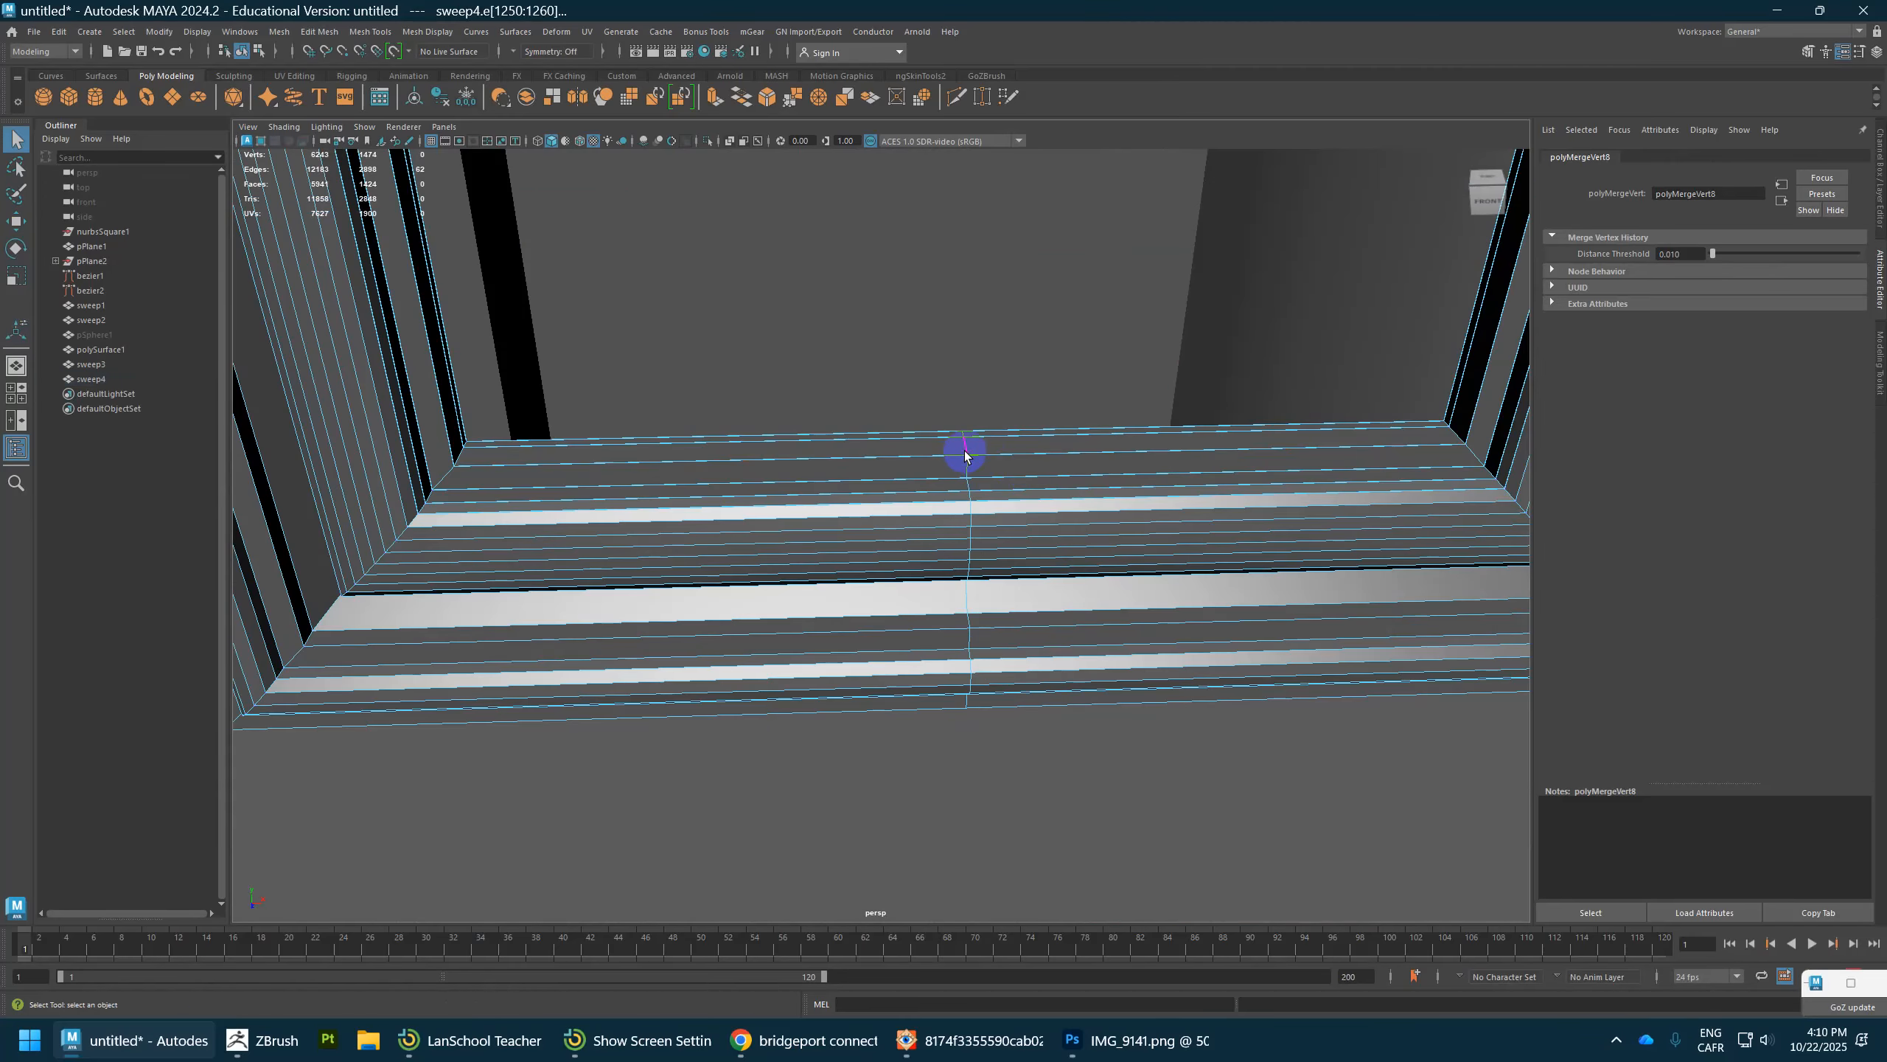
left_click(967, 508, "shift")
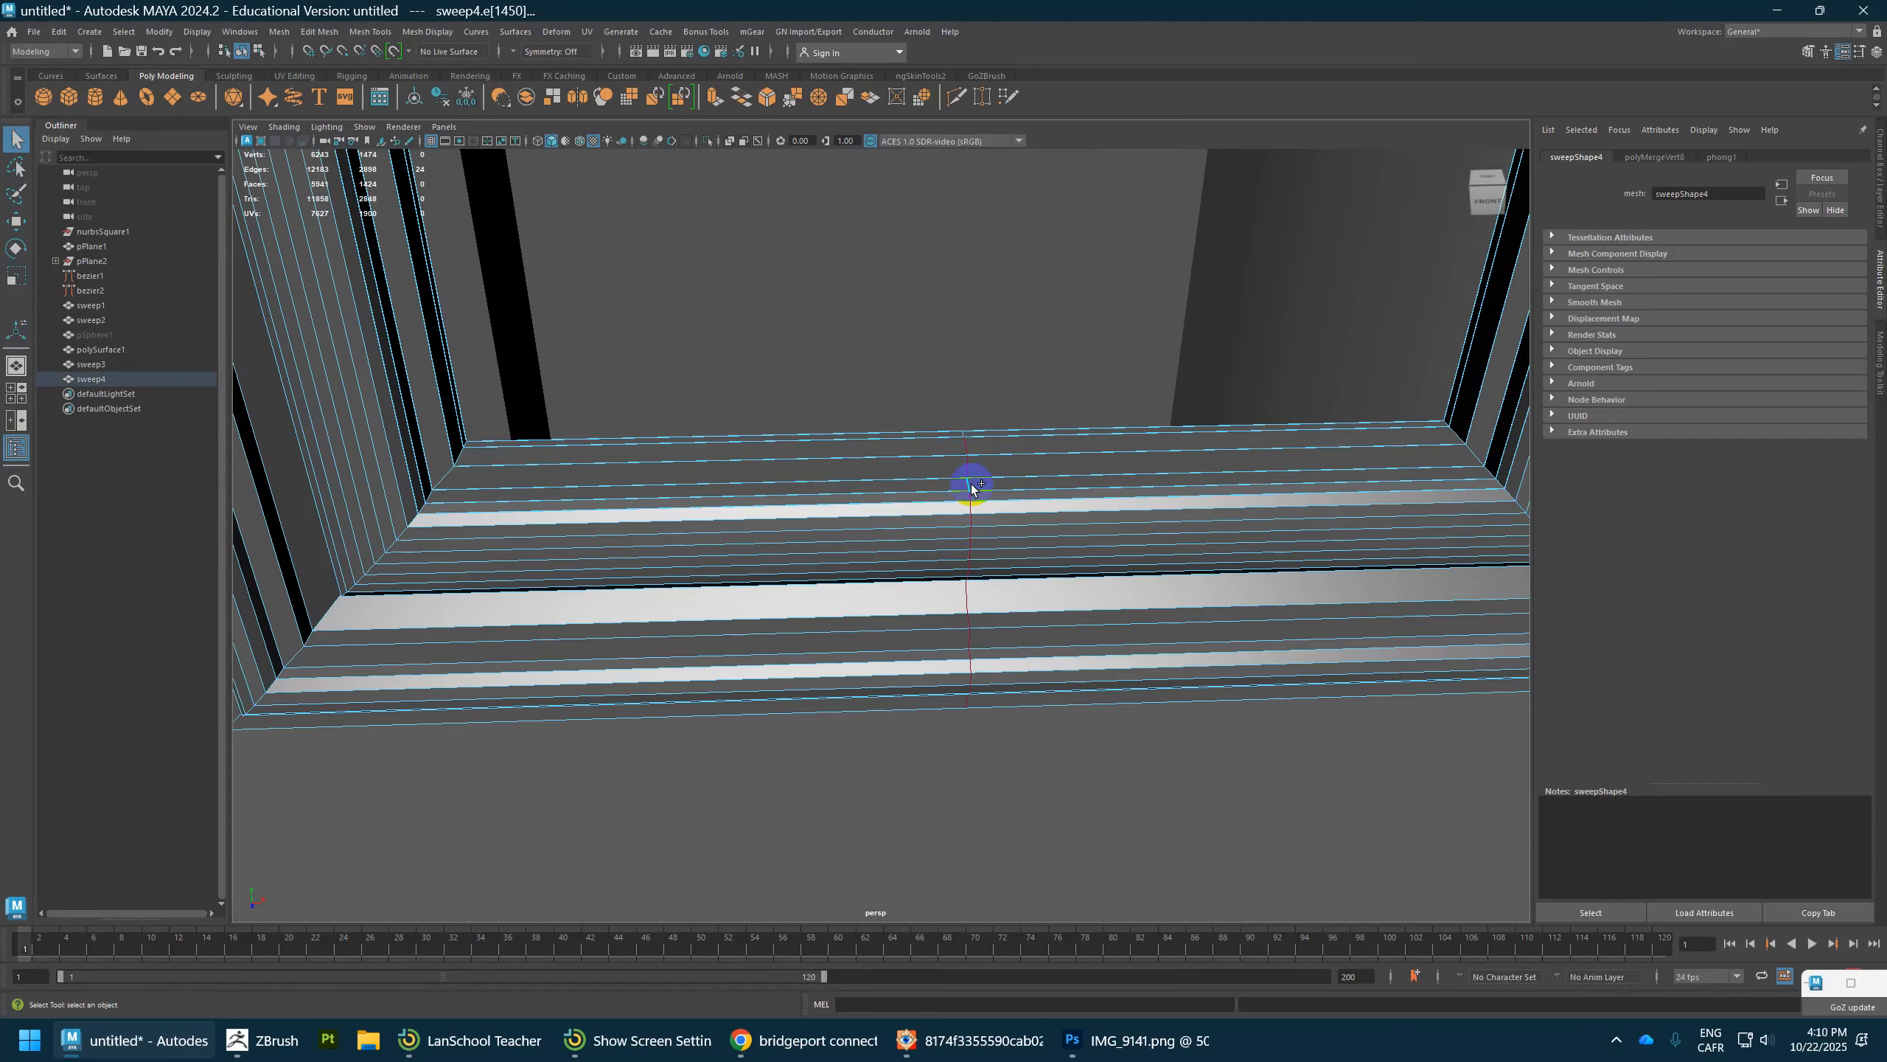
scroll(971, 491, "down", 6)
left_click_drag(972, 498, 999, 527, "alt")
scroll(972, 480, "up", 3)
scroll(1003, 541, "up", 2)
Step: Try inserting an edge loop across one half of the sill with the Multi-Cut tool, and undo each attempt
right_click(965, 524)
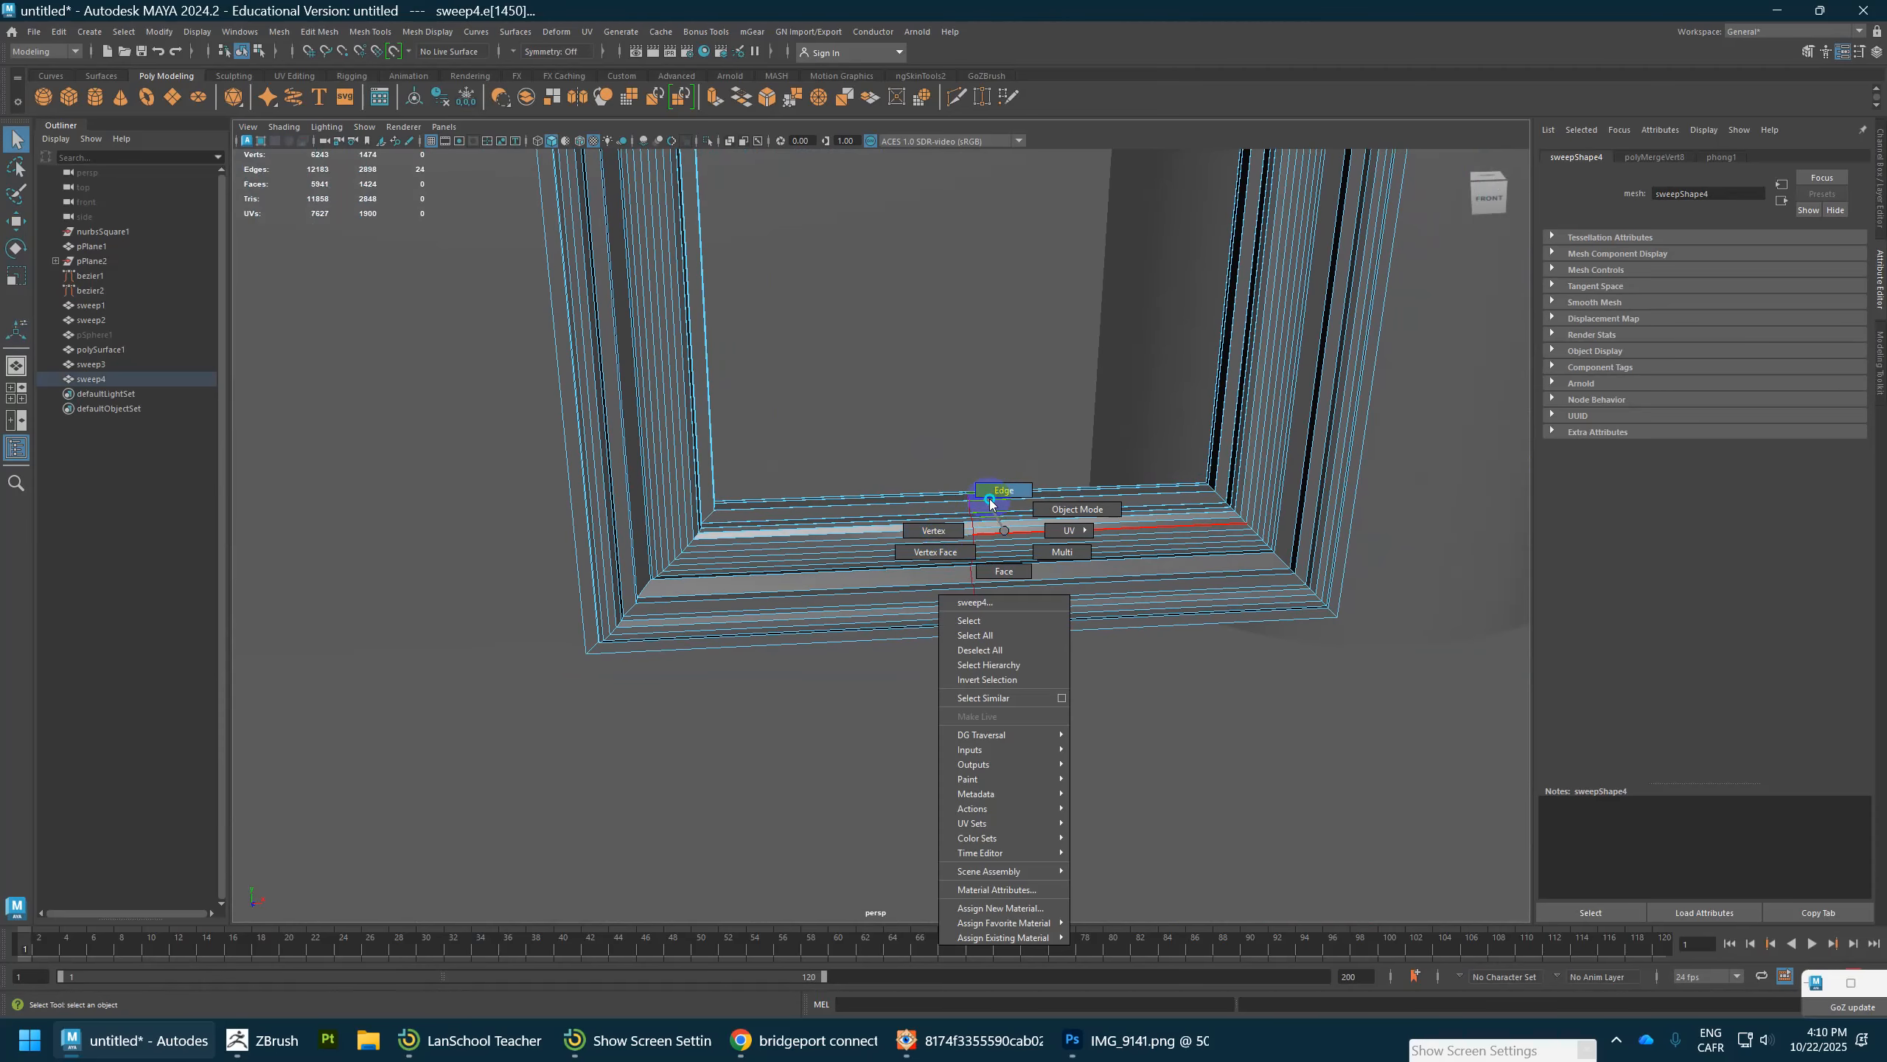
right_click_drag(989, 500, 831, 507)
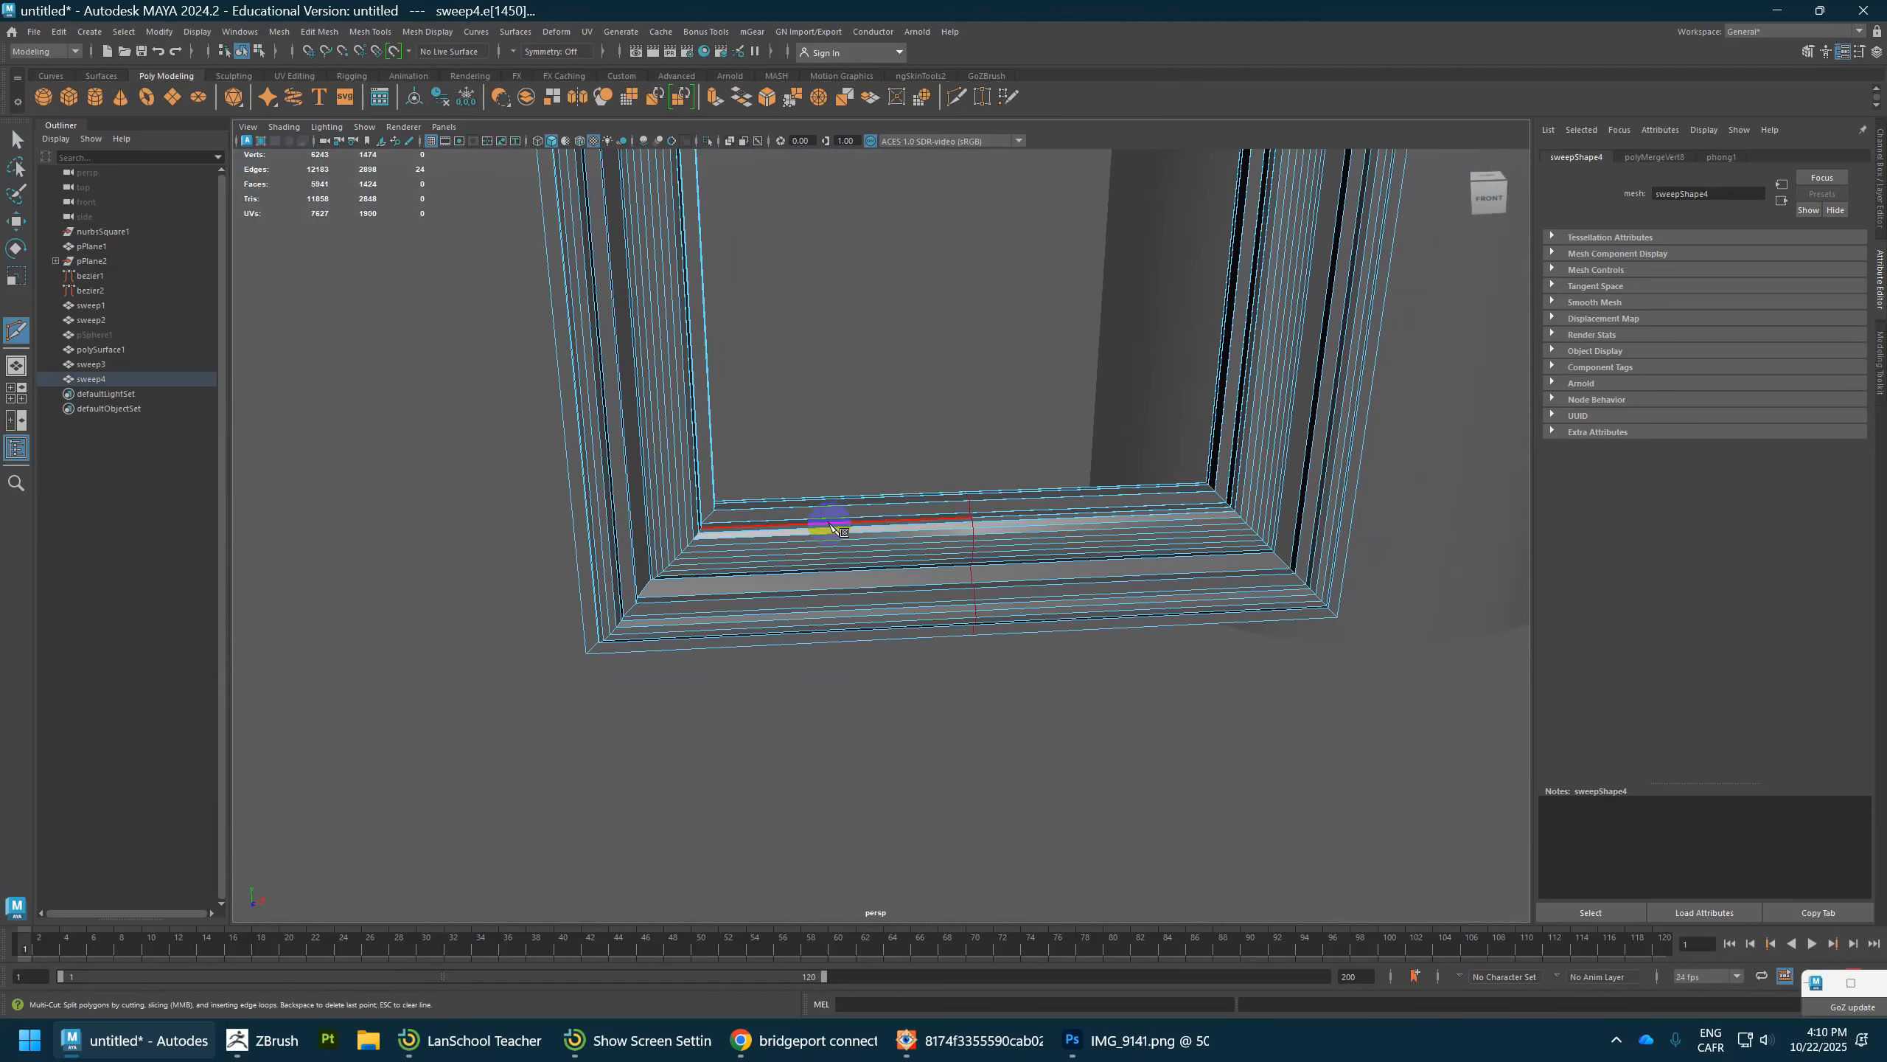
left_click(704, 571, "ctrl+shift")
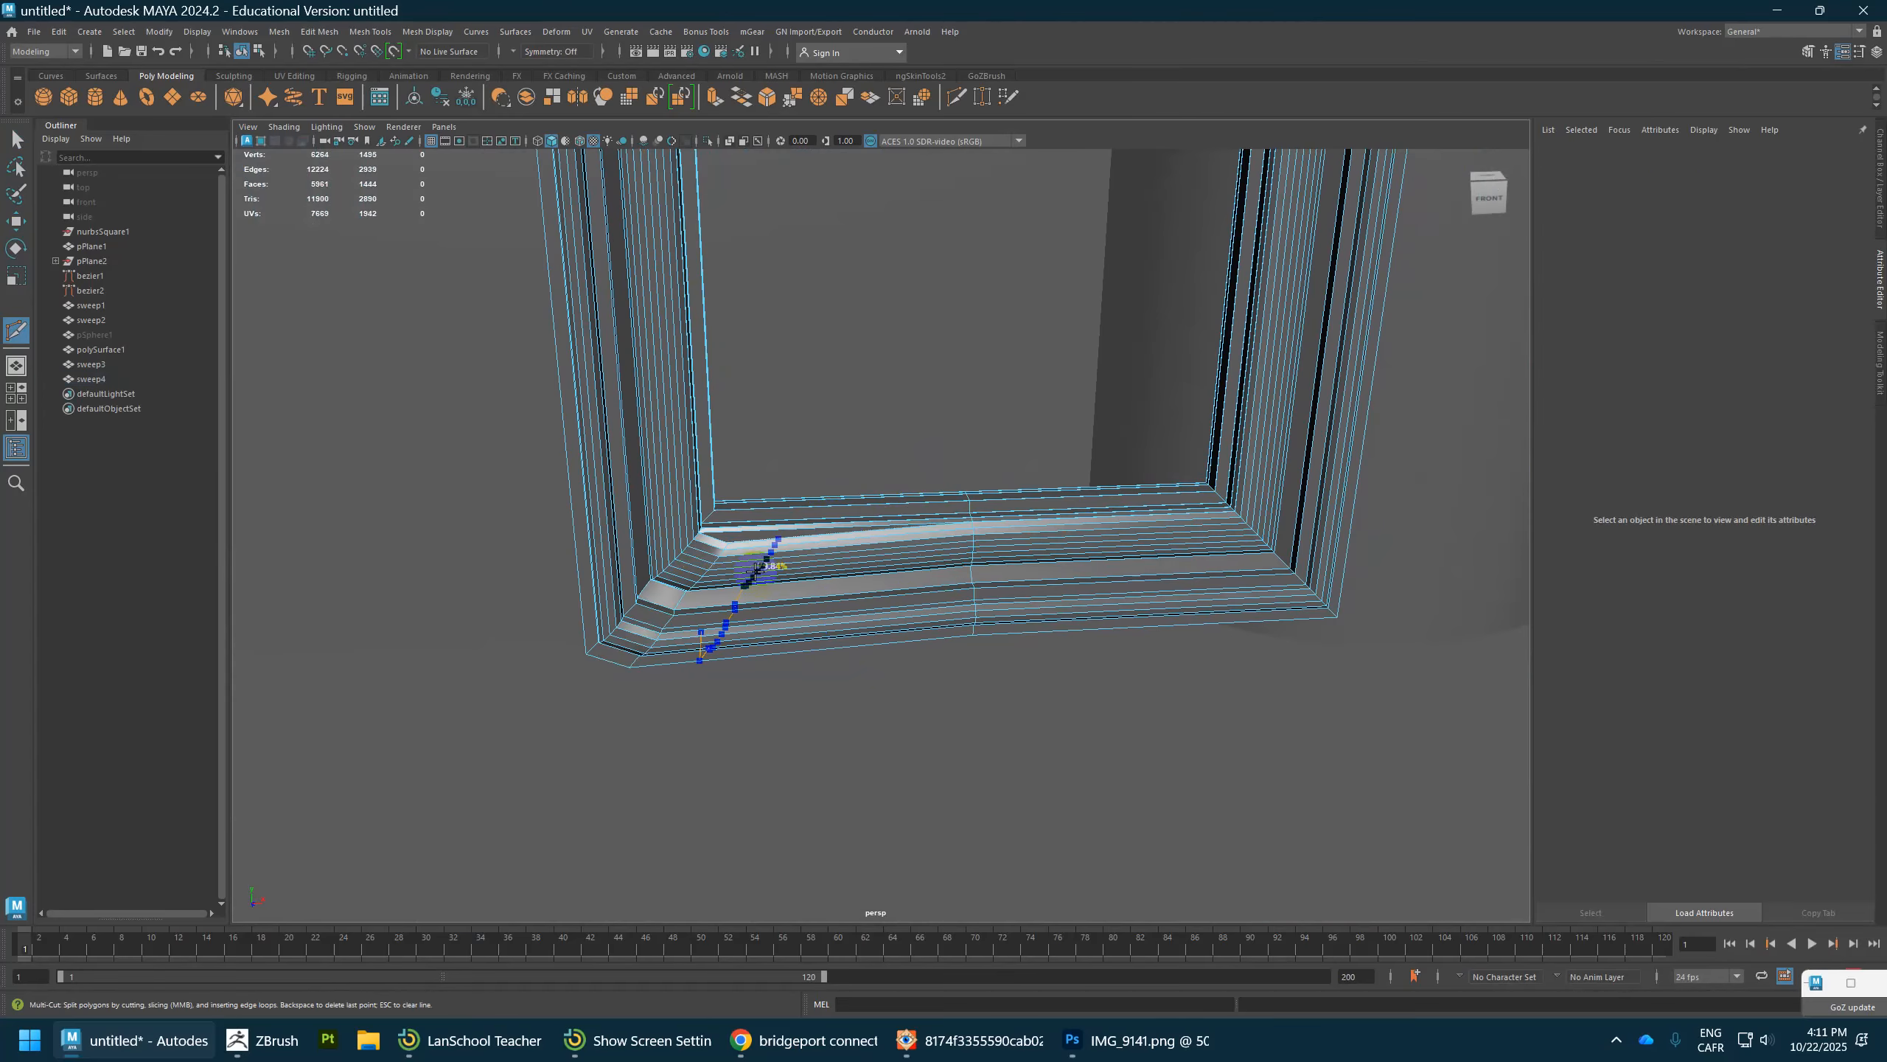
key("ctrl+z")
left_click(783, 536, "ctrl")
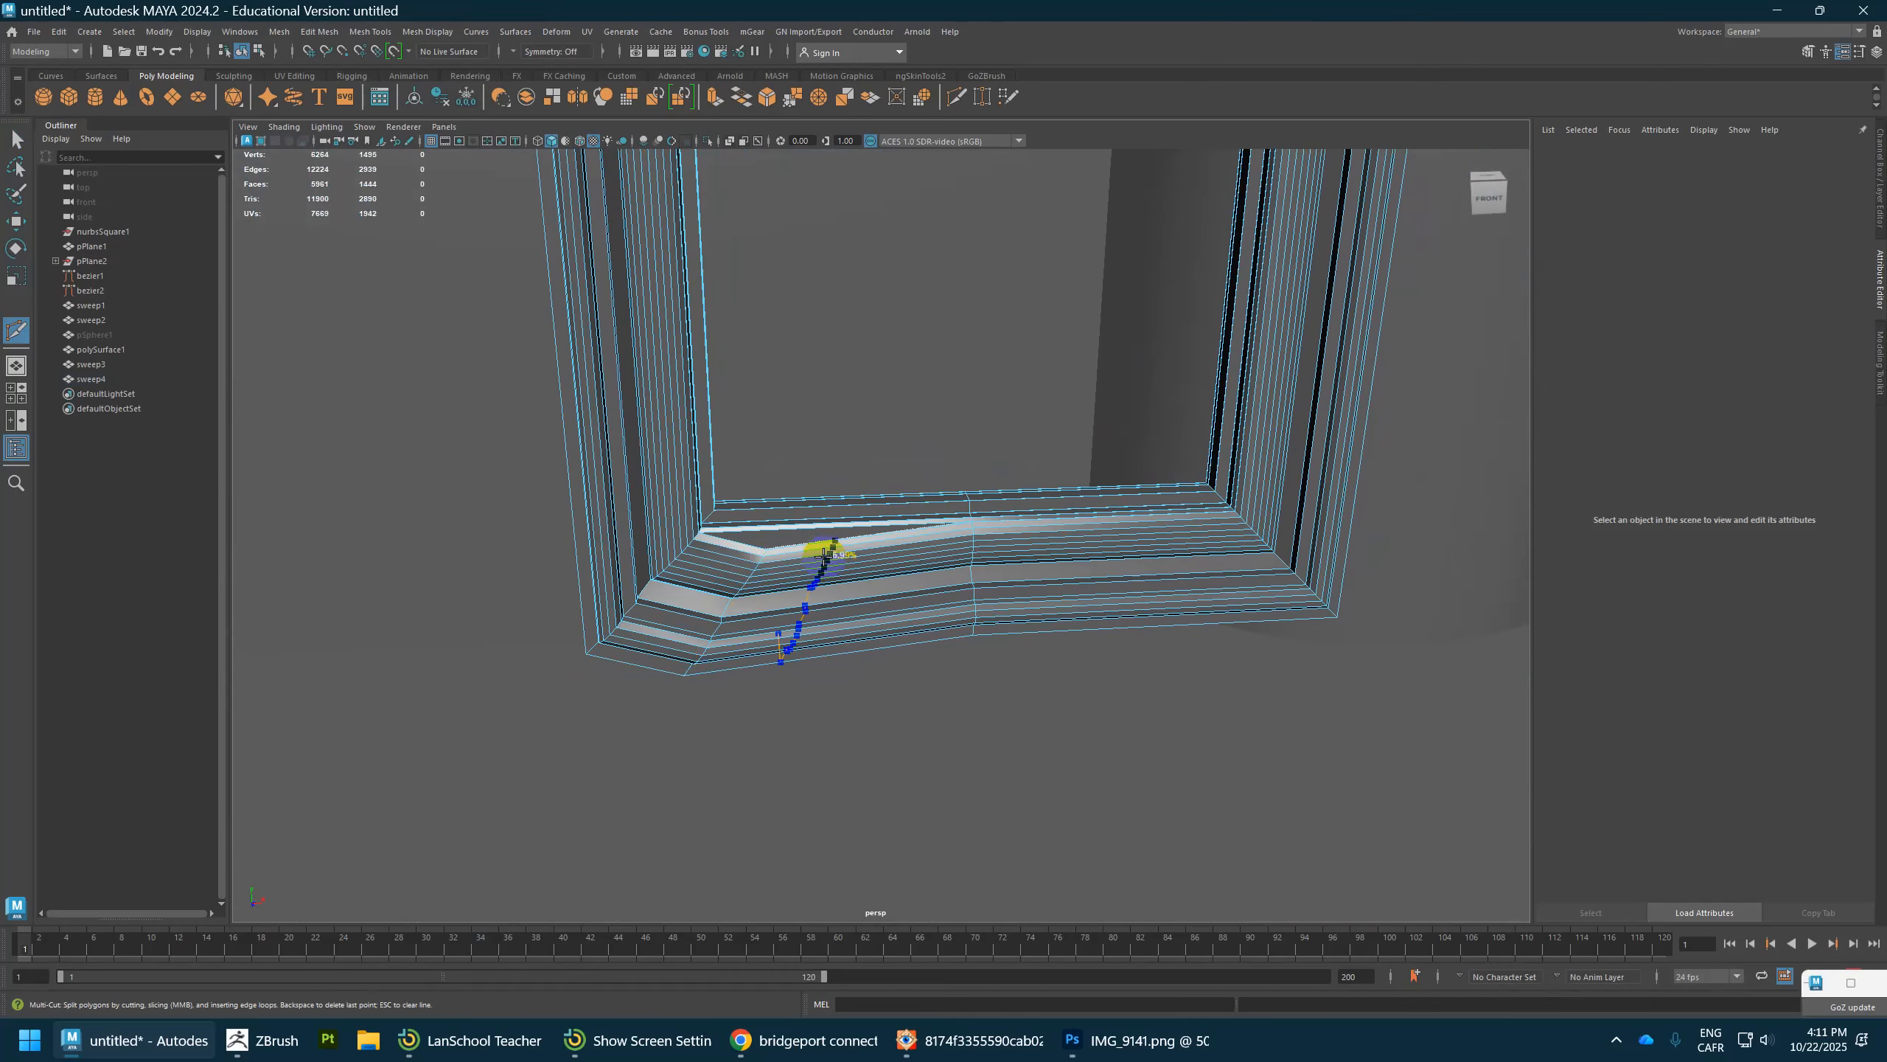
key("ctrl+z")
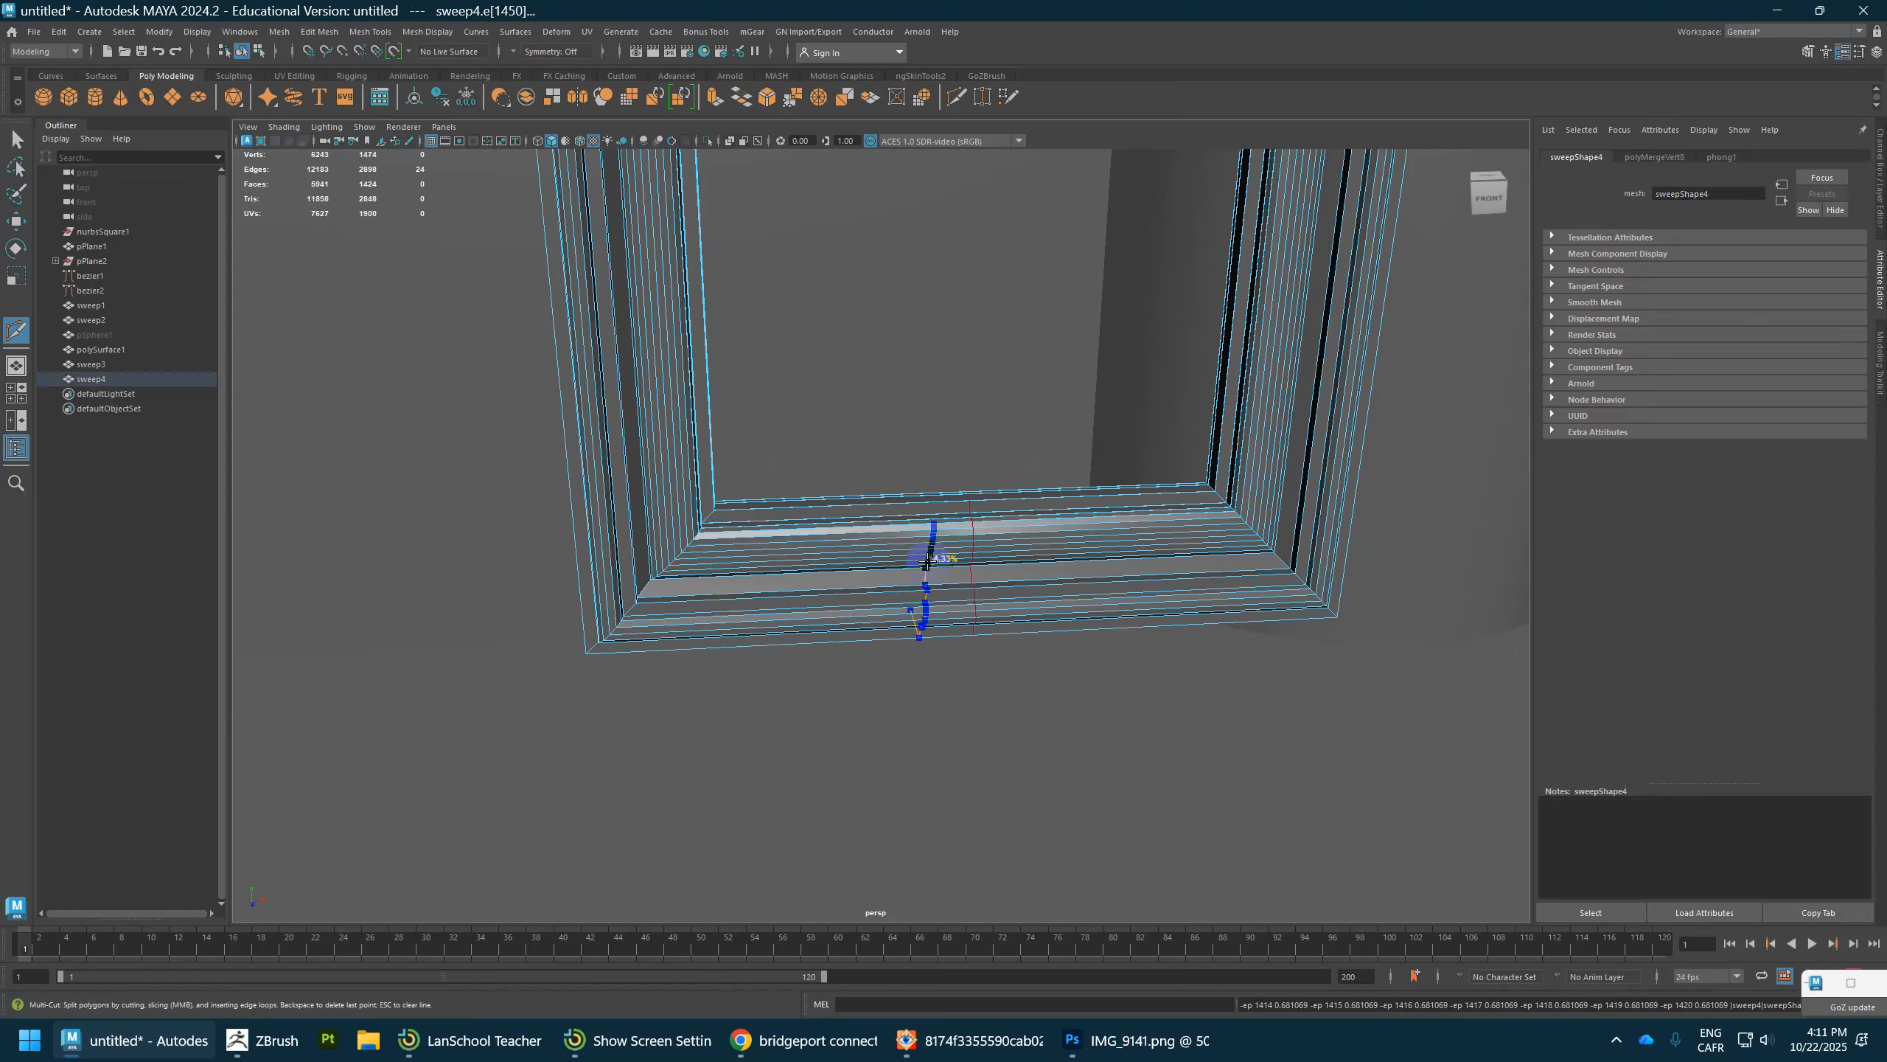
Step: Turn off Edge Flow for Multi-Cut and try inserting several edge loops across the sill, undoing the last ones
left_click(1807, 52)
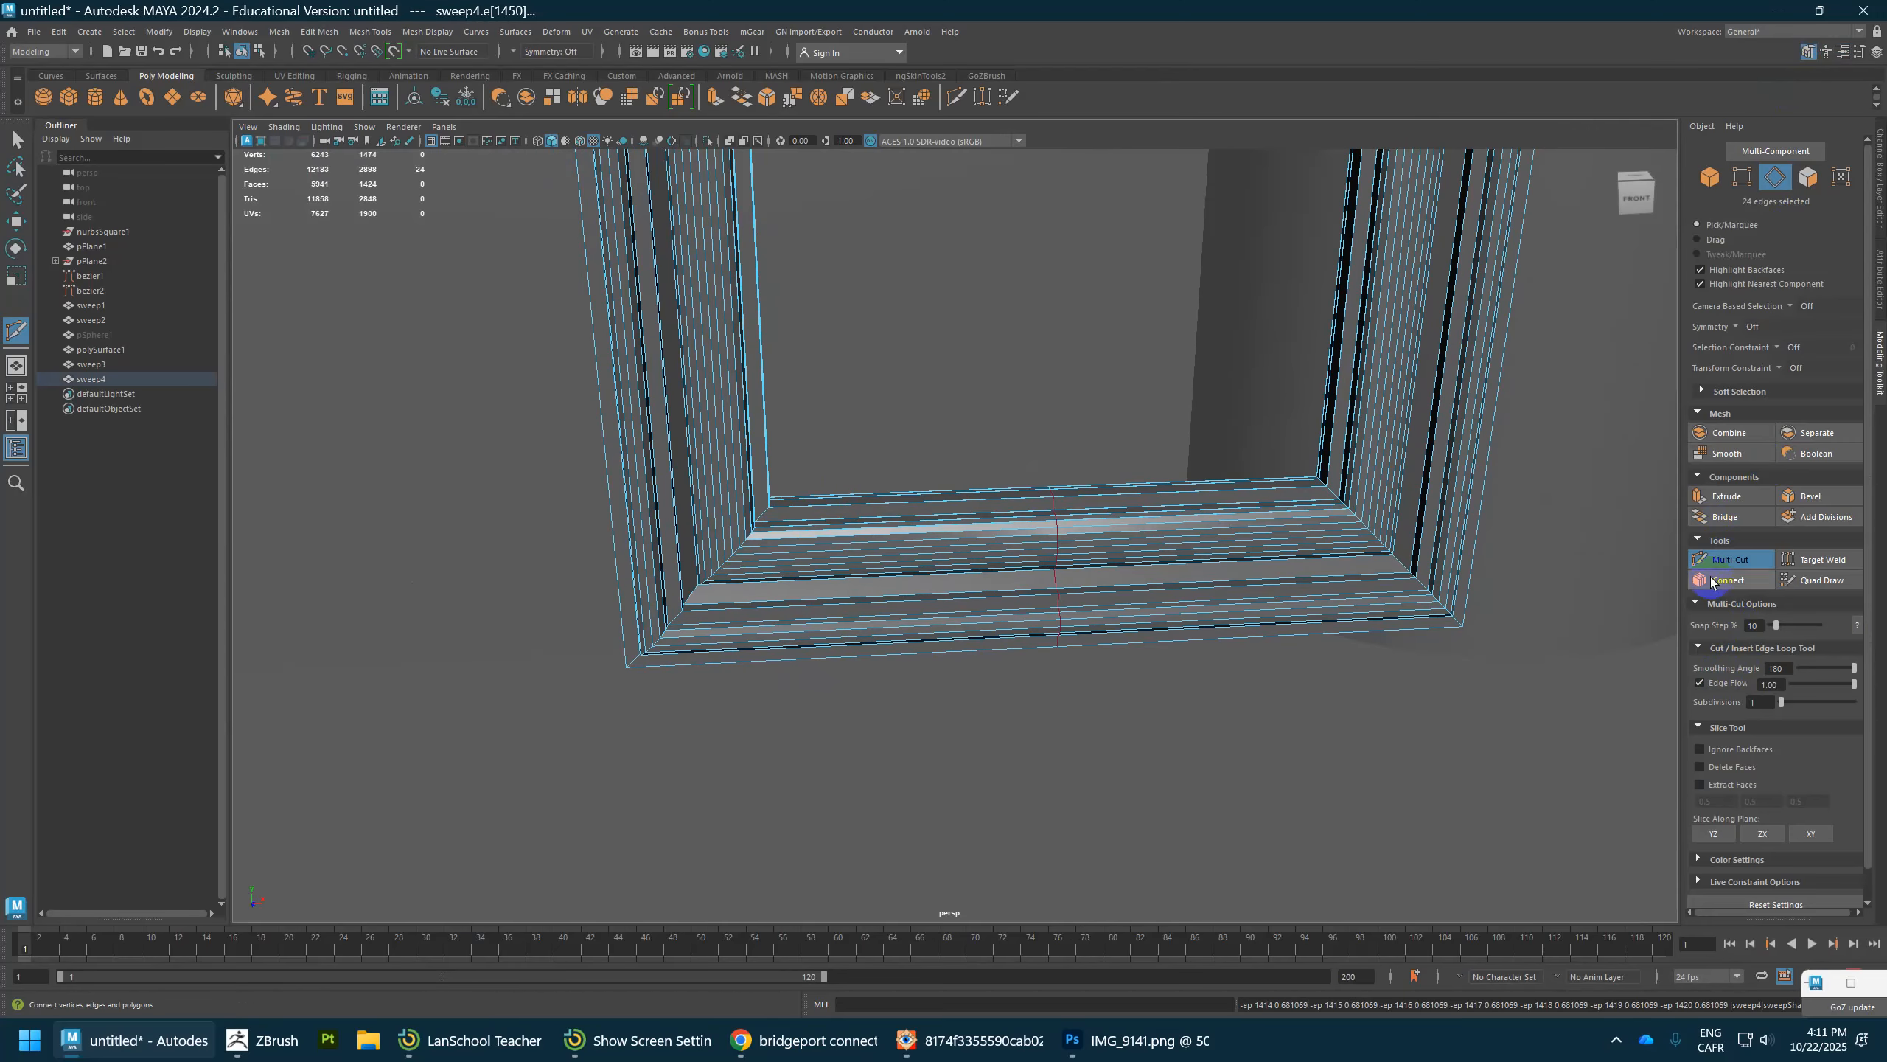
left_click(1702, 684)
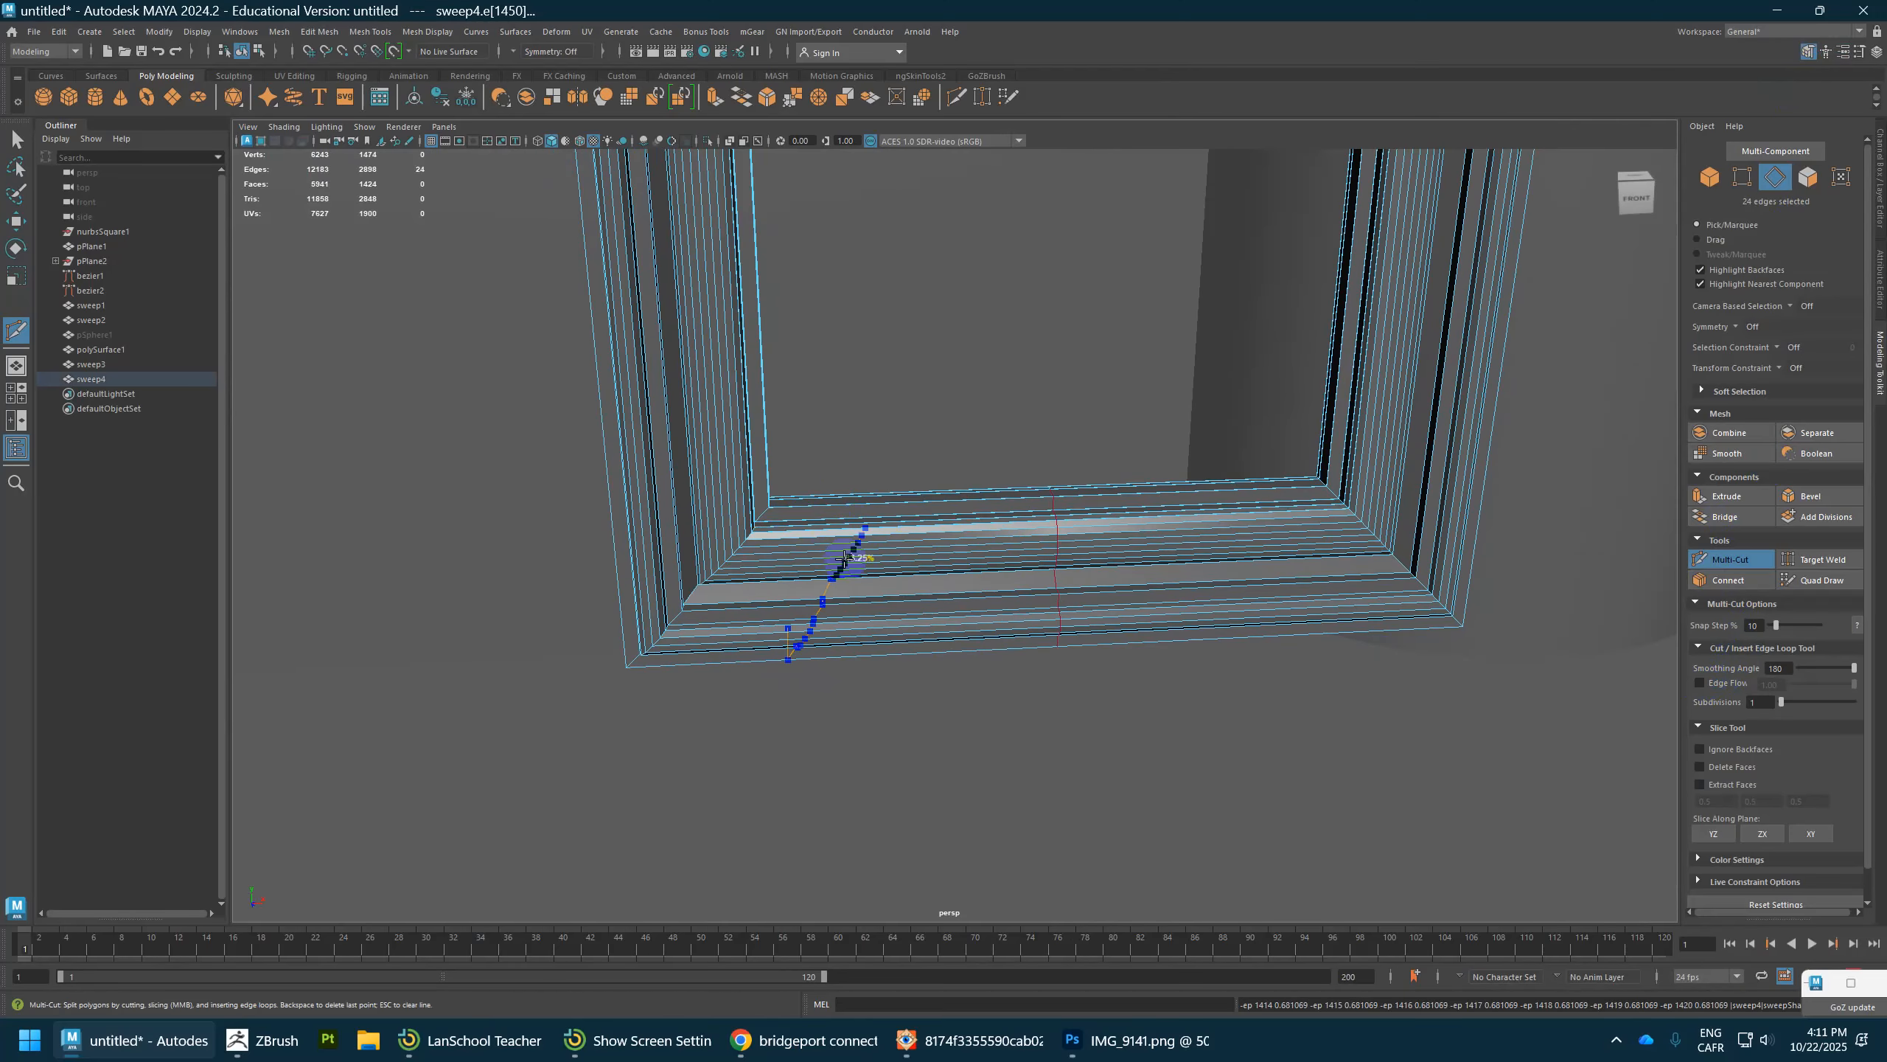
left_click(809, 557, "ctrl")
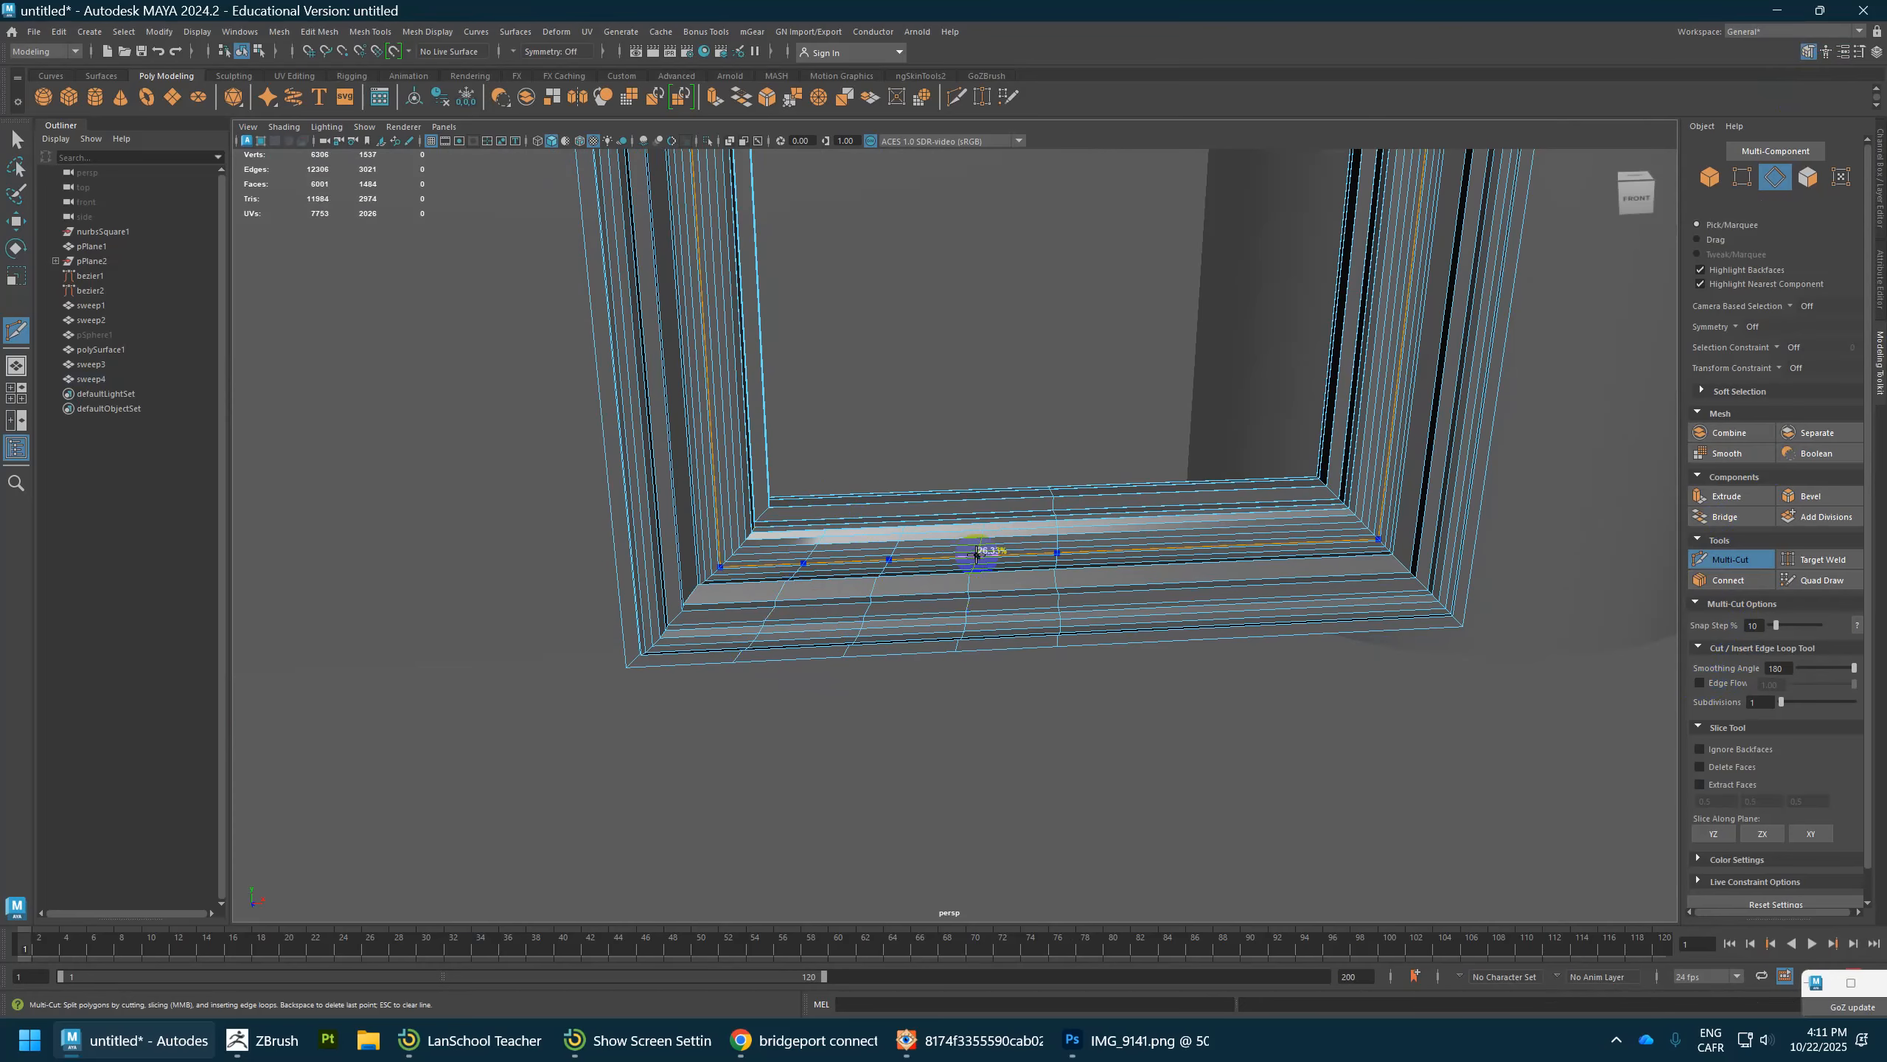
left_click(1126, 529, "ctrl")
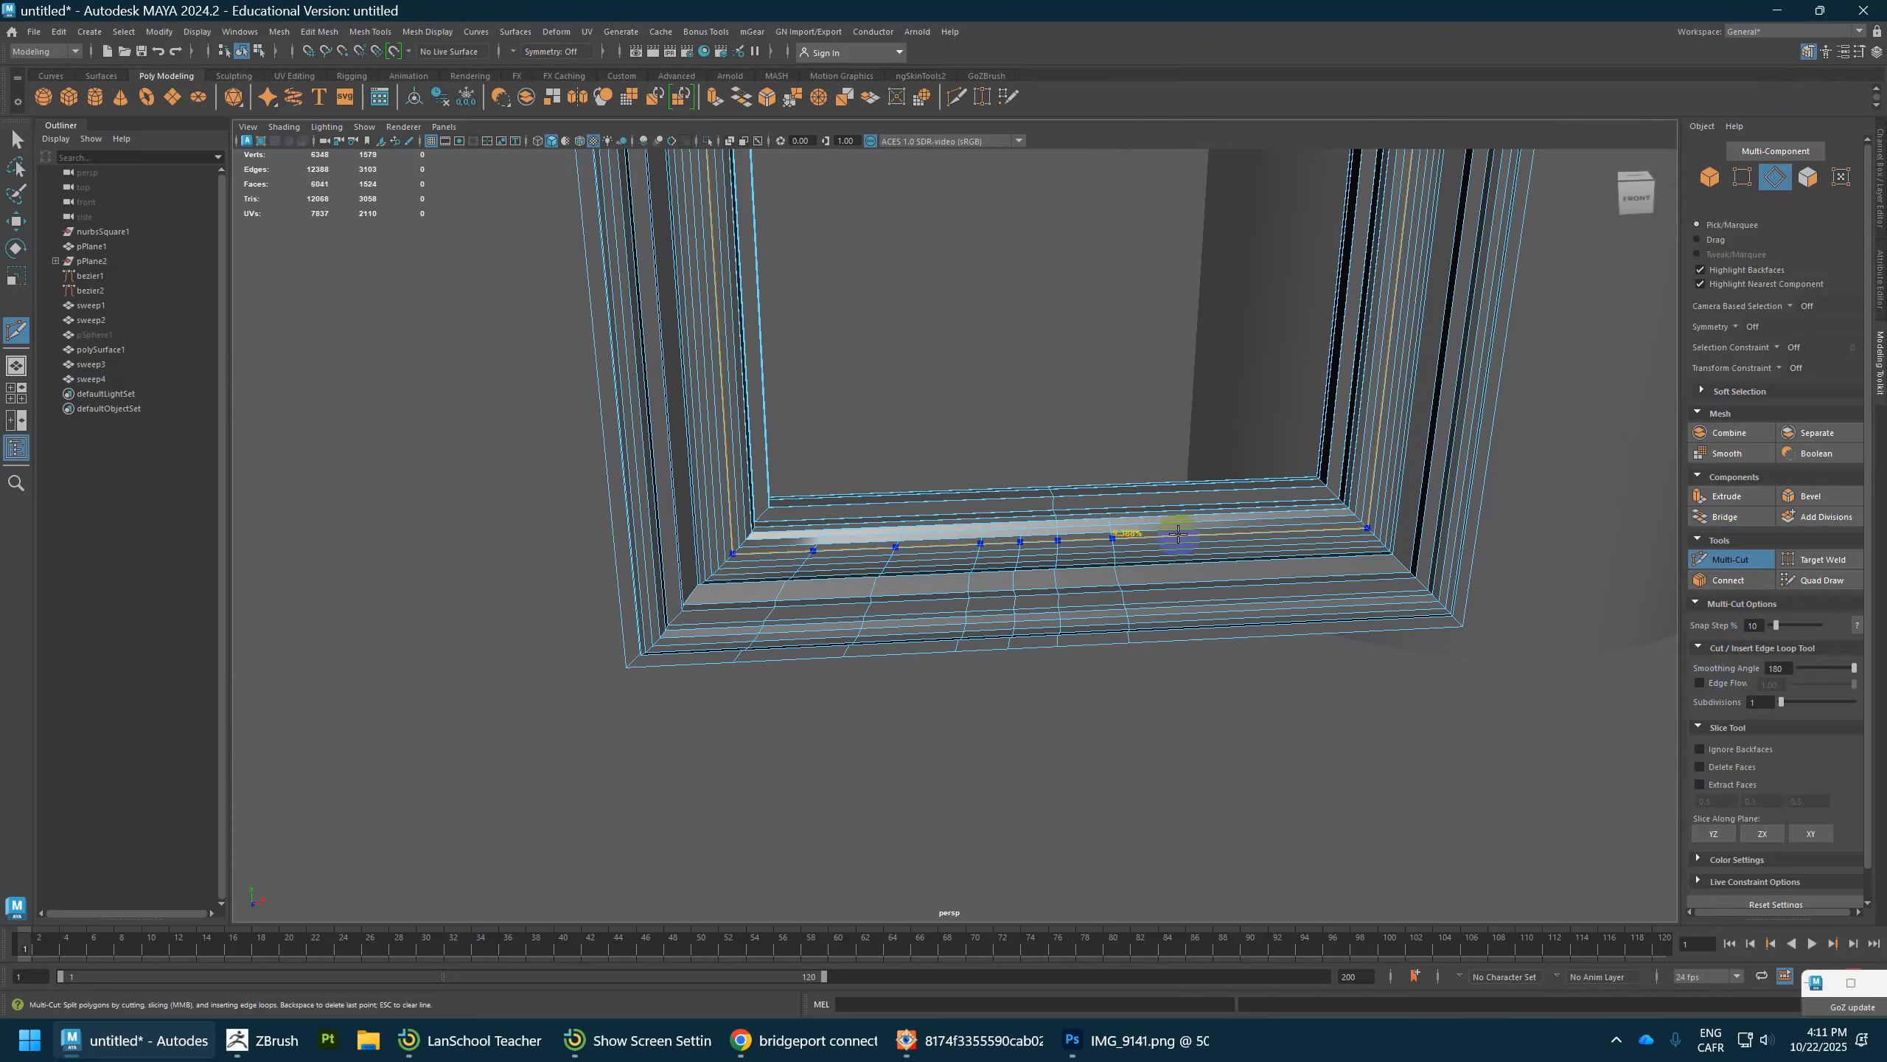
key("ctrl+z")
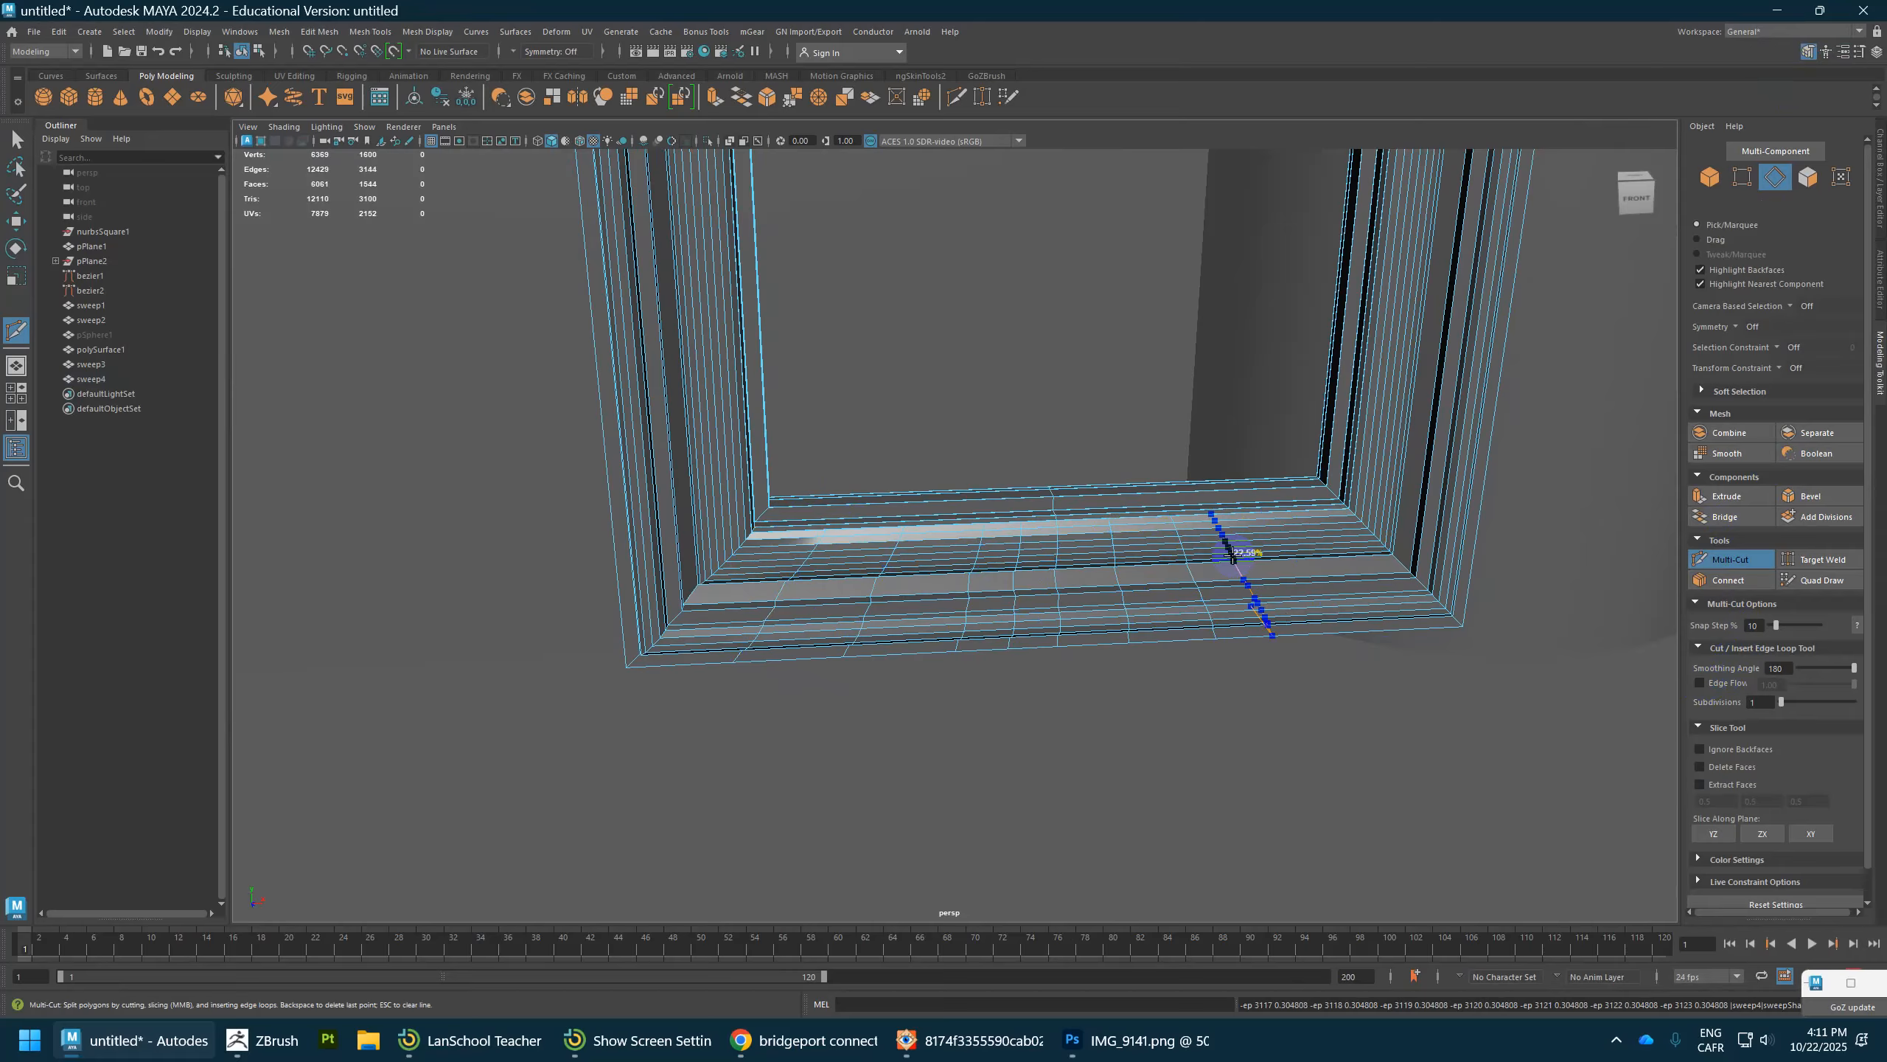
key("ctrl+z")
Step: Select all connected faces of the frame to examine the mesh around the sill and its inserted loops, and clear the selection
key("w")
left_click_drag(885, 551, 775, 554, "alt")
middle_click_drag(415, 690, 575, 646, "alt")
right_click_drag(576, 597, 581, 650)
double_click(580, 646)
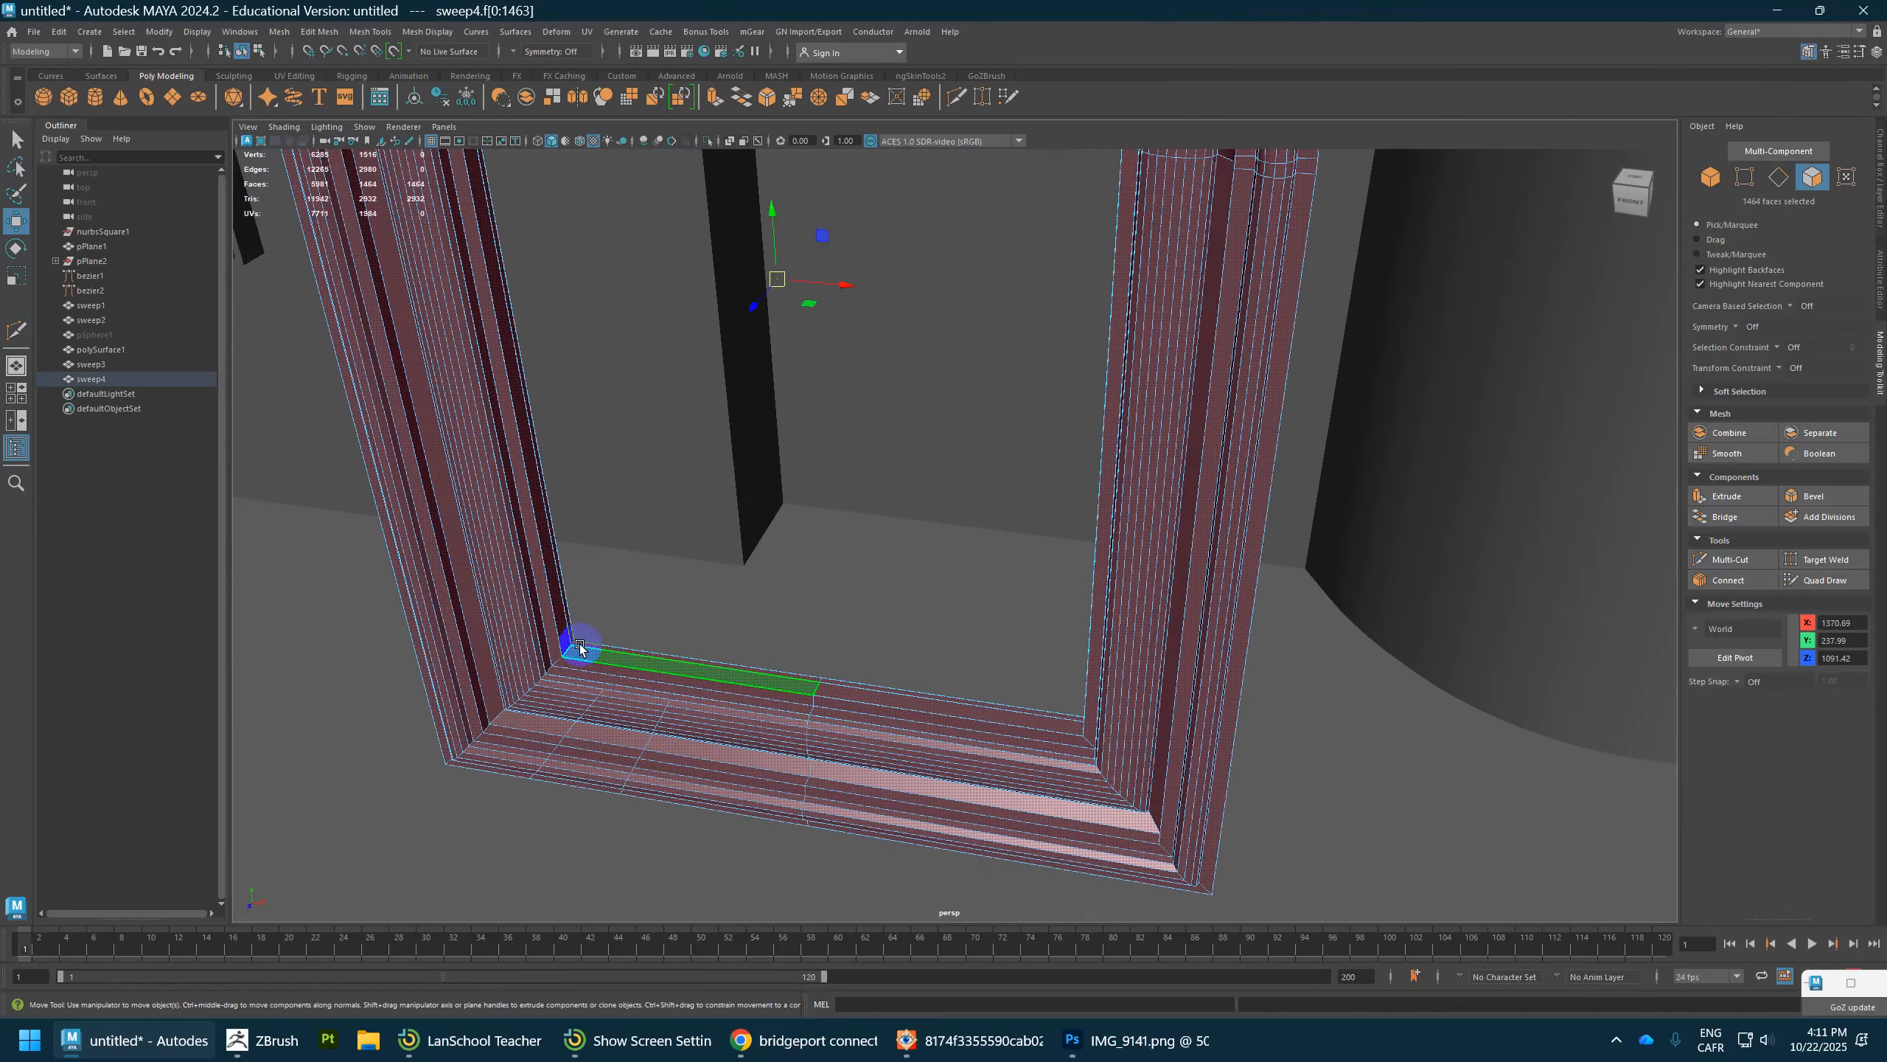
scroll(578, 681, "down", 5)
left_click_drag(673, 675, 843, 642, "alt")
middle_click_drag(1382, 524, 888, 556, "alt")
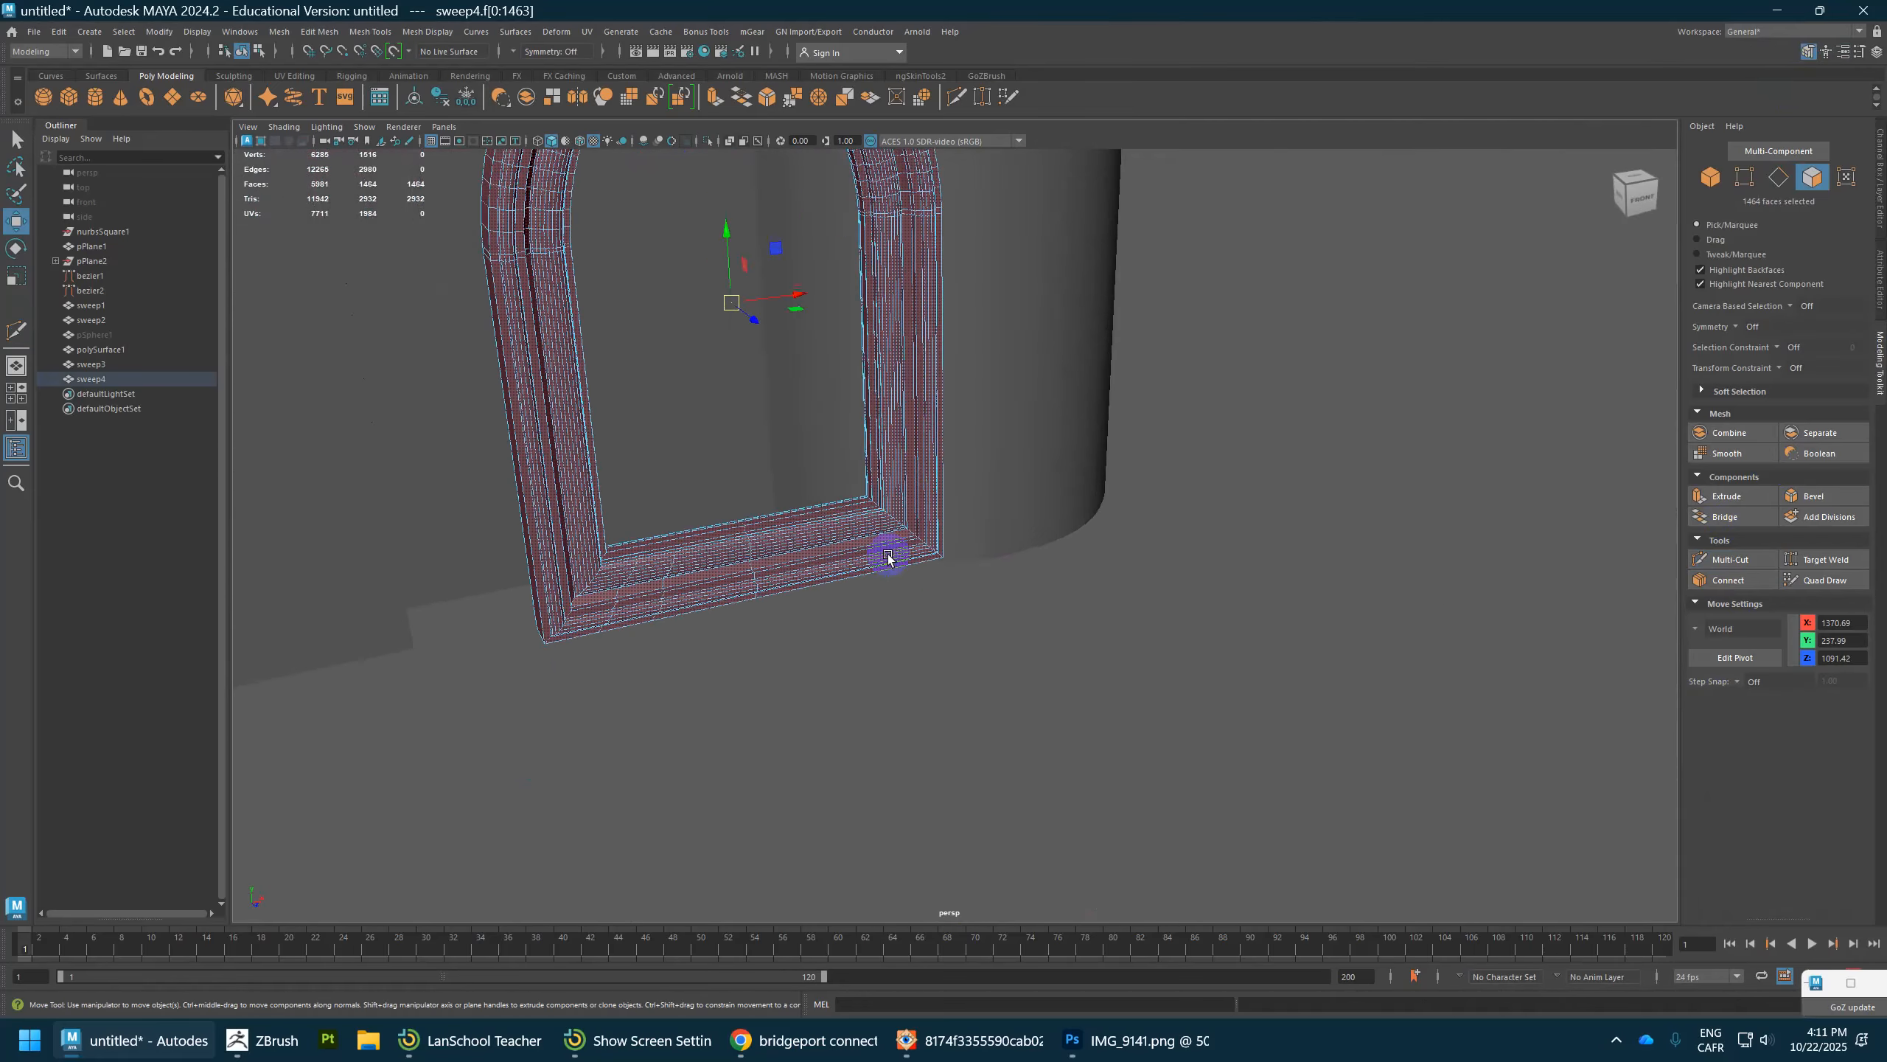
scroll(817, 561, "up", 3)
middle_click_drag(769, 565, 902, 590, "alt")
left_click(914, 647)
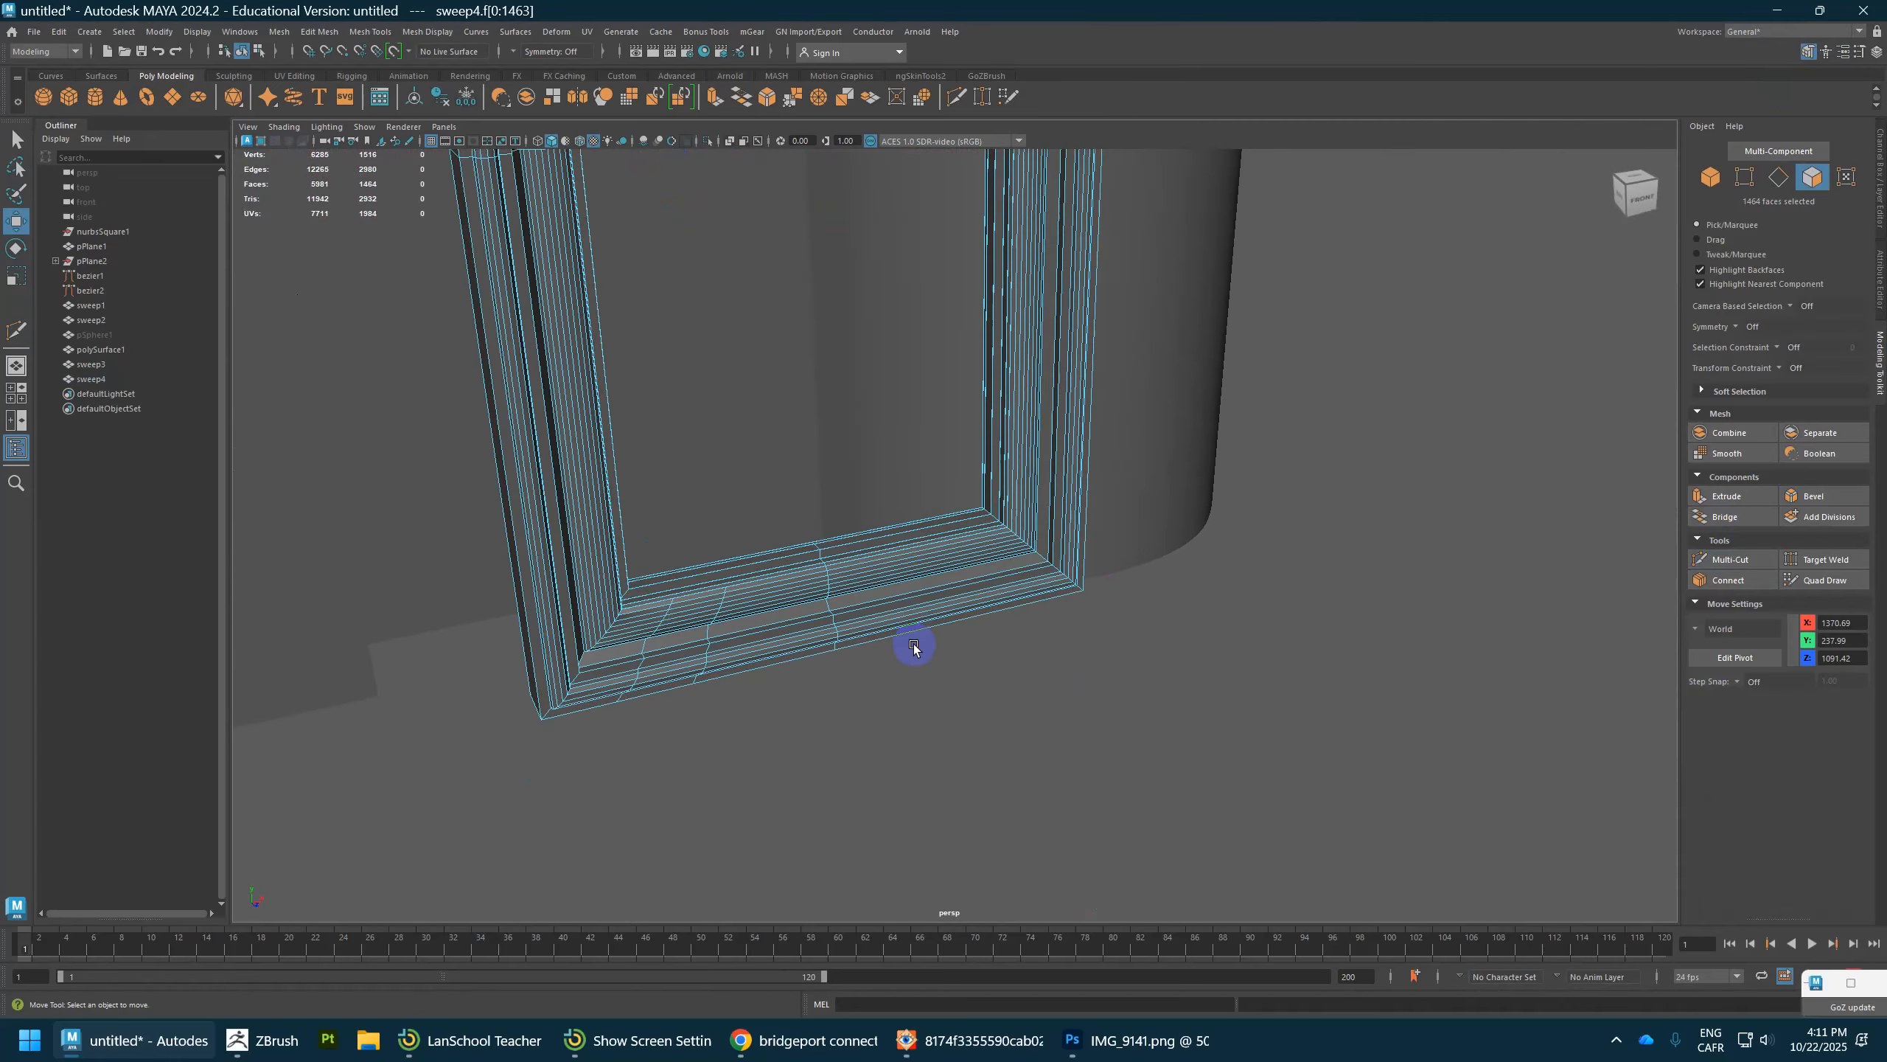
Step: Undo the face selection and the remaining edge loops inserted across the sill
scroll(913, 647, "up", 4)
key("ctrl+z")
key("ctrl+z")
key("ctrl+z")
key("ctrl+z")
key("ctrl+z")
key("ctrl+z")
key("ctrl+z")
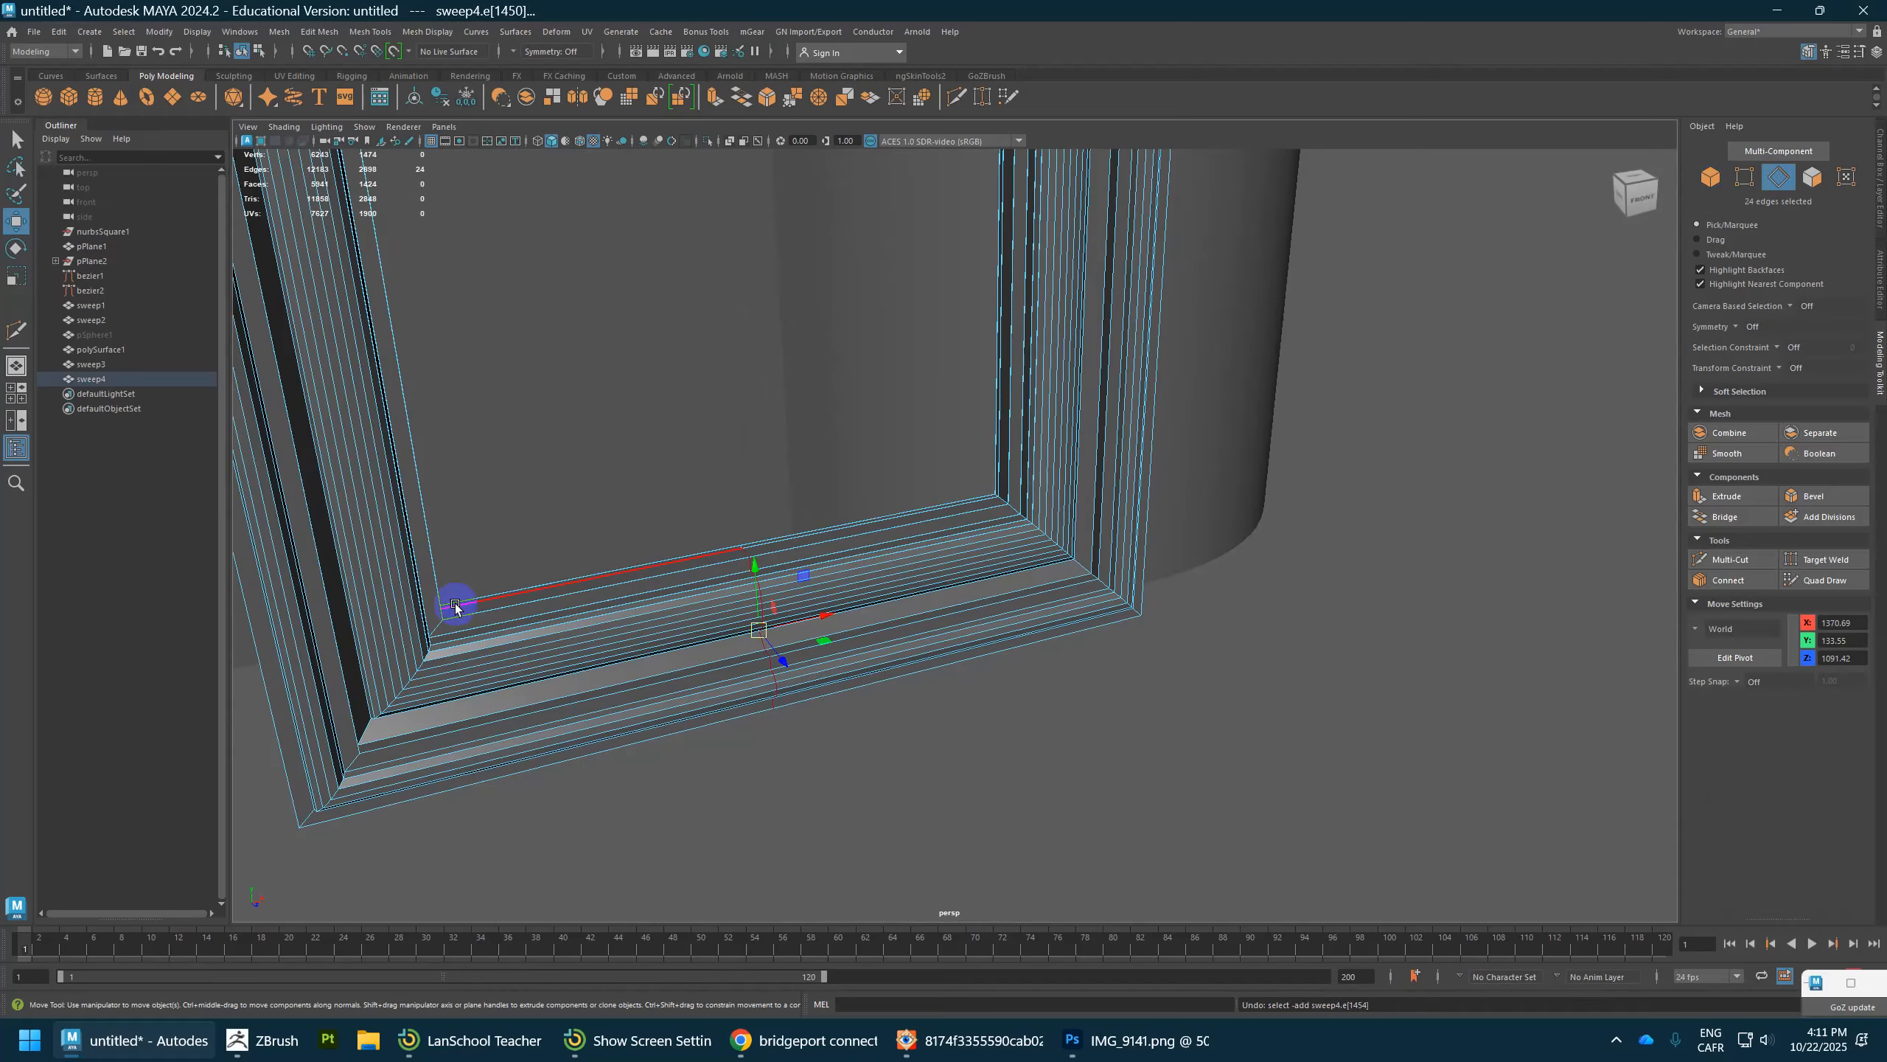
Step: Select all vertices of the window frame and merge them with a distance threshold of 0.041
right_click_drag(456, 596, 754, 581)
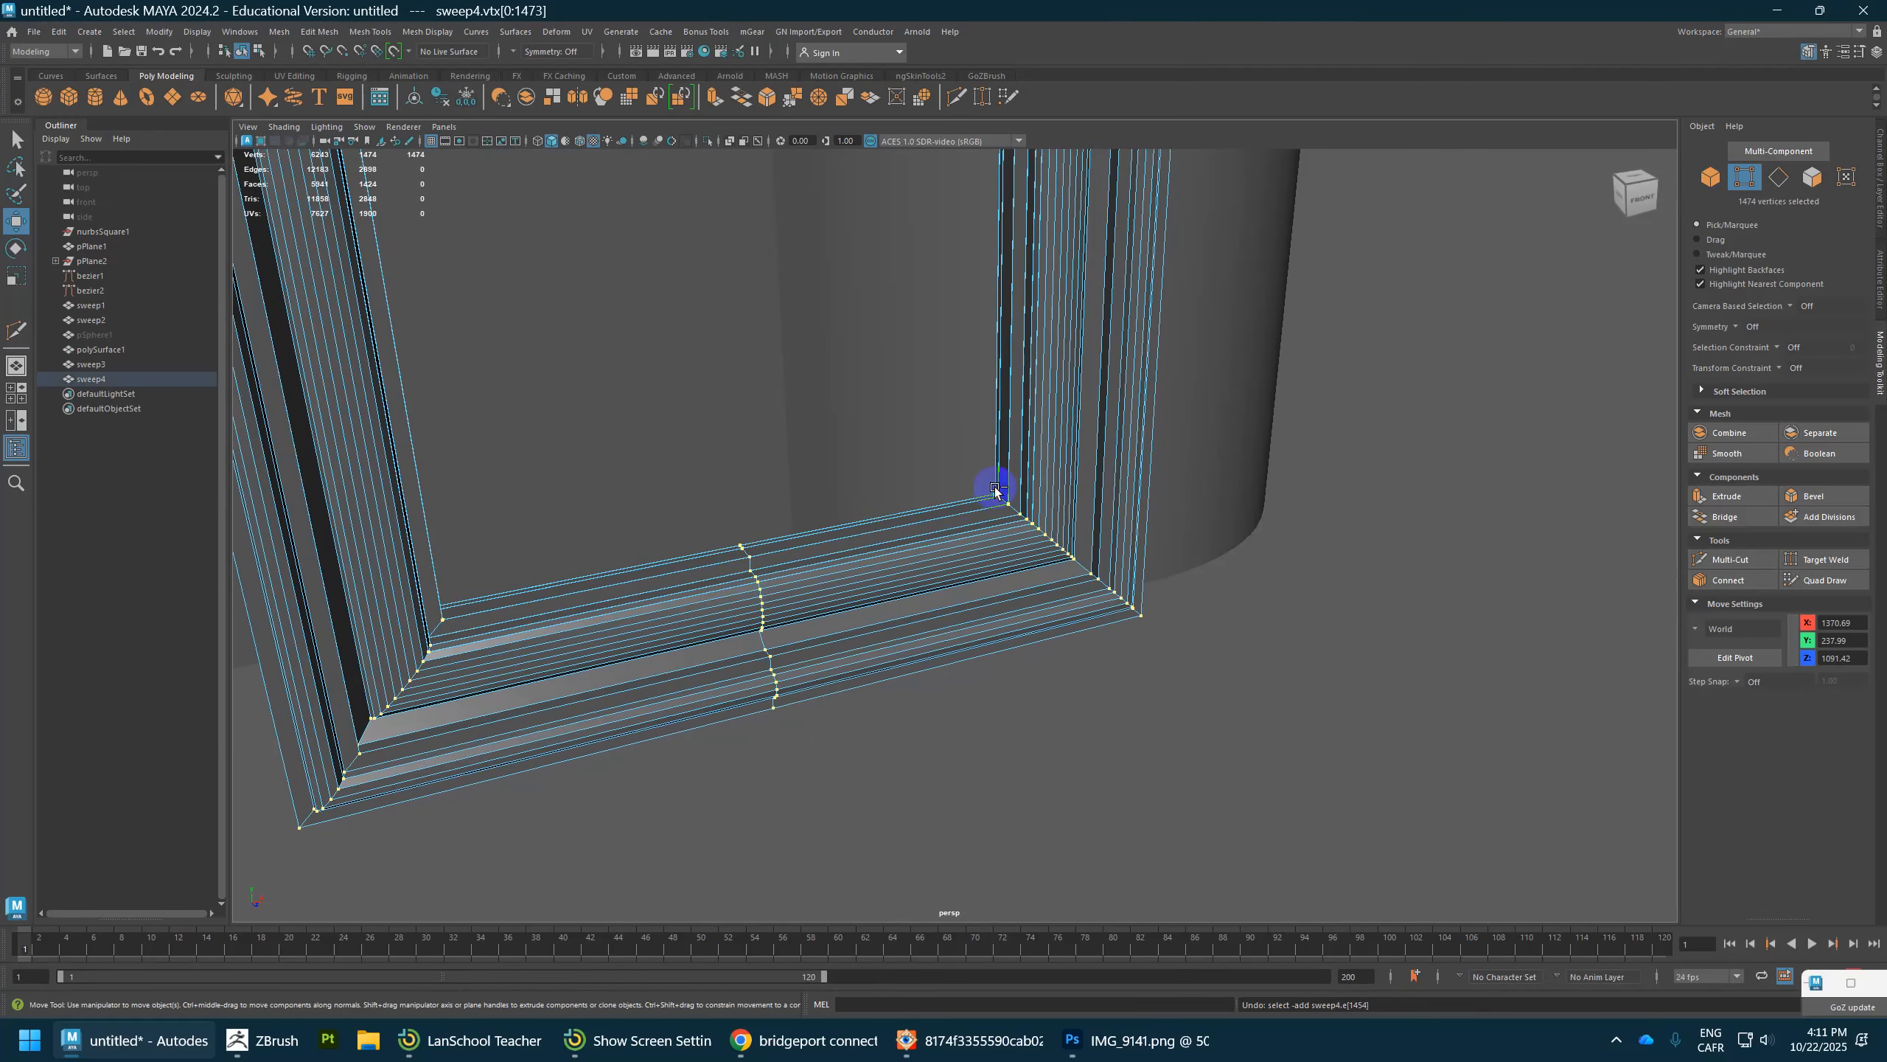
right_click_drag(993, 487, 1058, 400, "shift")
scroll(835, 543, "up", 4)
middle_click_drag(835, 543, 985, 481, "alt")
scroll(951, 539, "up", 3)
scroll(818, 525, "up", 2)
right_click_drag(1014, 421, 1026, 460, "alt")
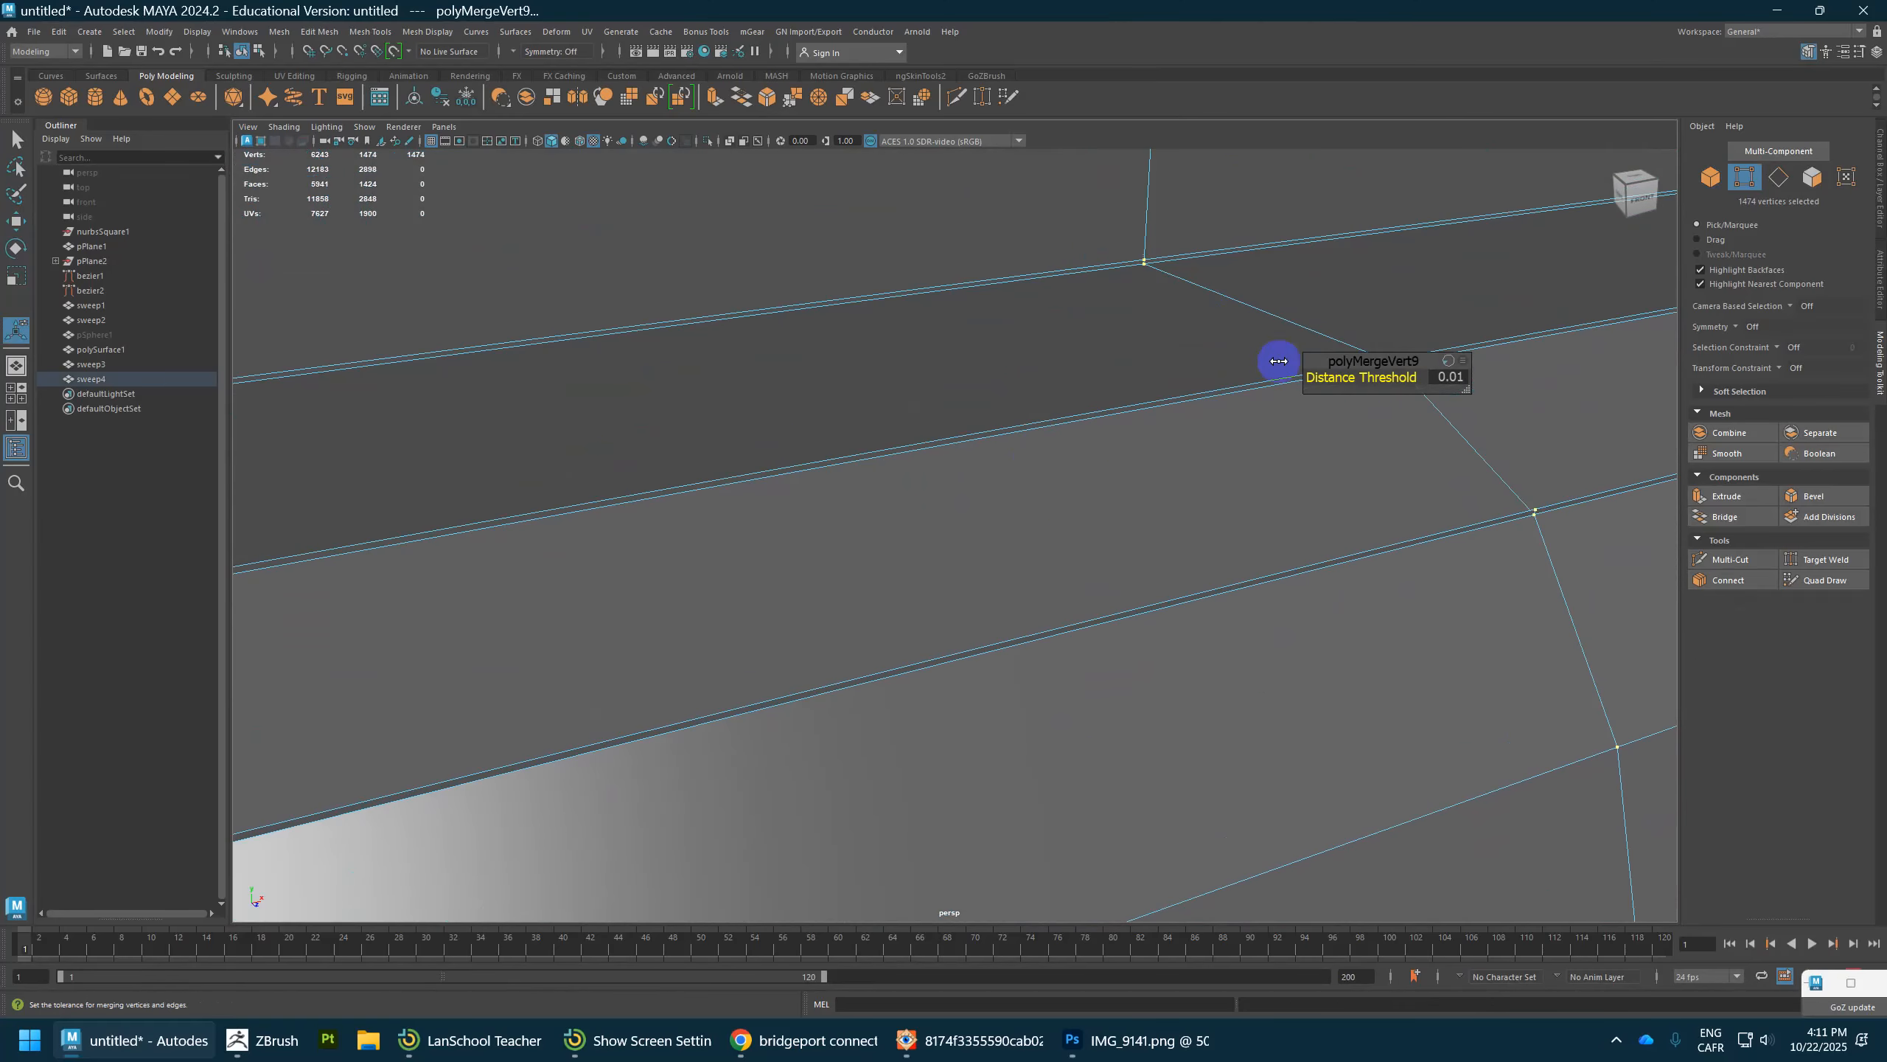
left_click_drag(1367, 377, 1390, 381)
right_click_drag(1125, 584, 884, 416, "alt")
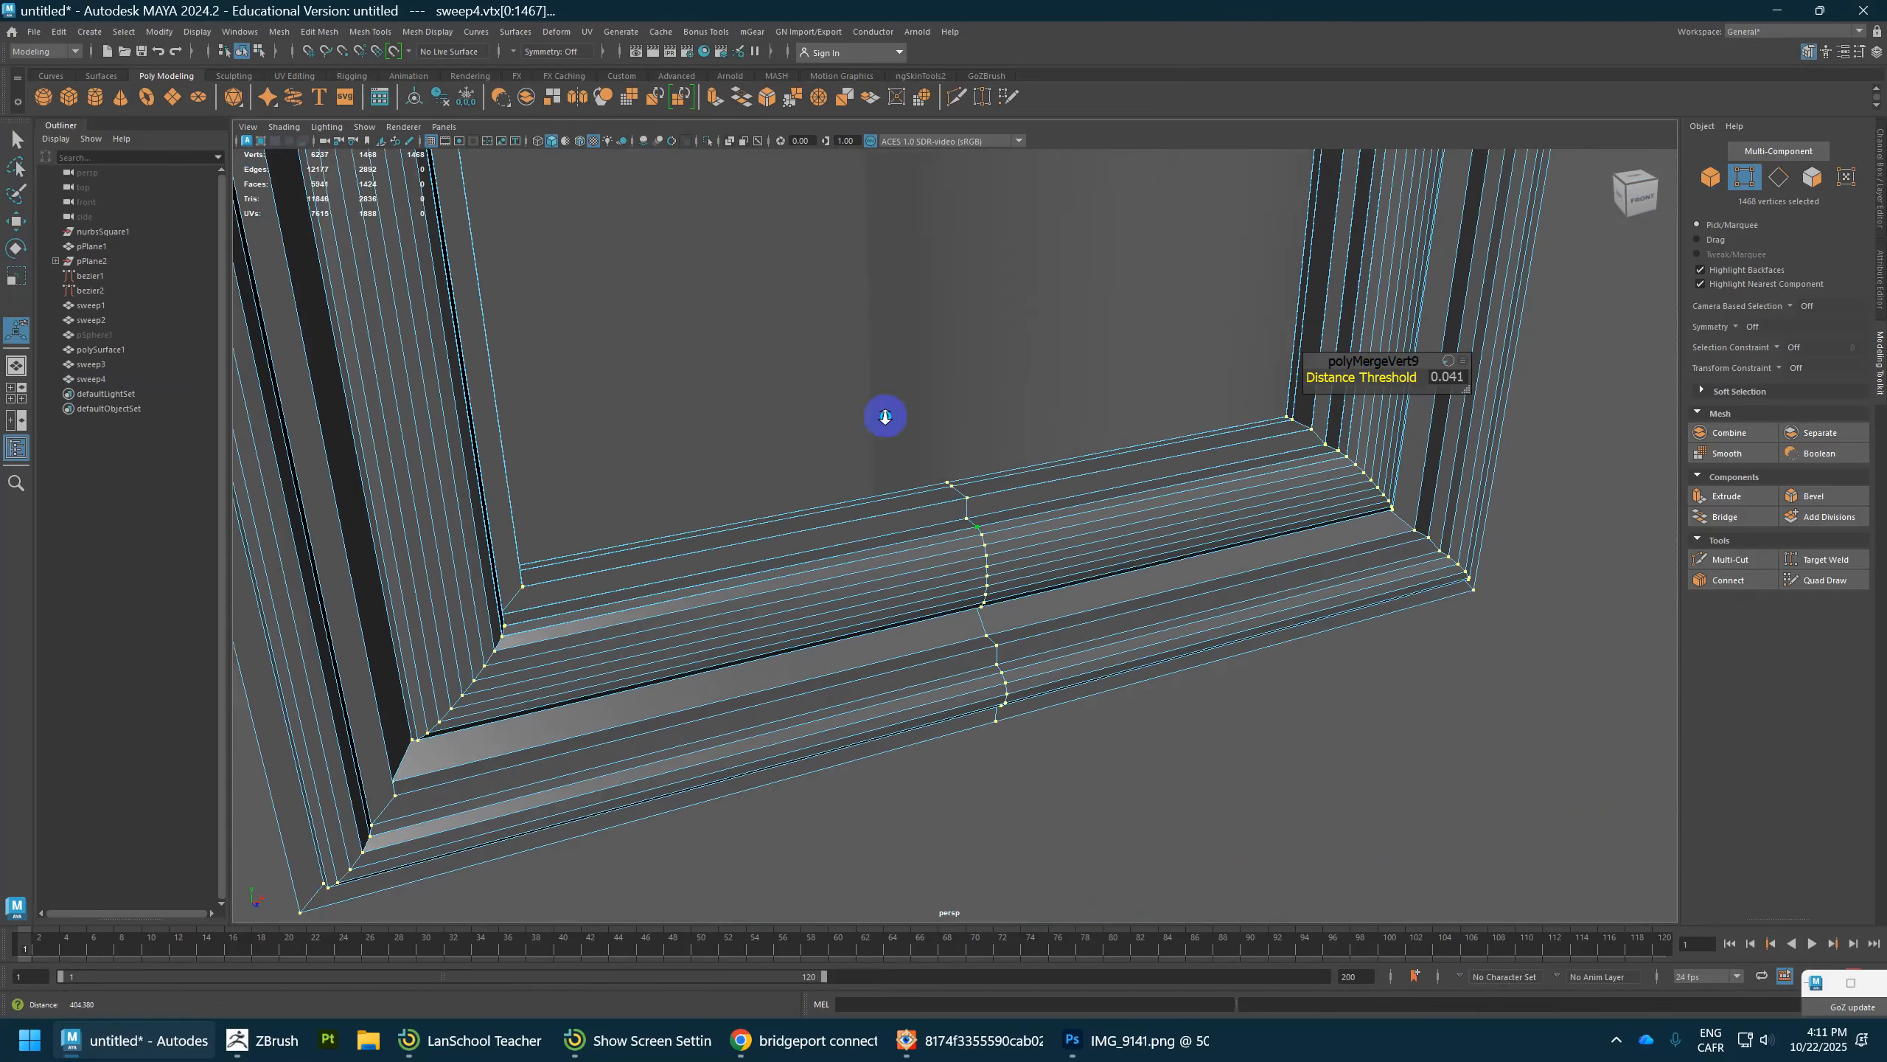
middle_click_drag(884, 417, 973, 538, "alt")
Step: Check the sill's middle edge loop again by selecting edges on the merged frame
right_click_drag(1009, 606, 862, 591)
left_click(1066, 578)
left_click(868, 661)
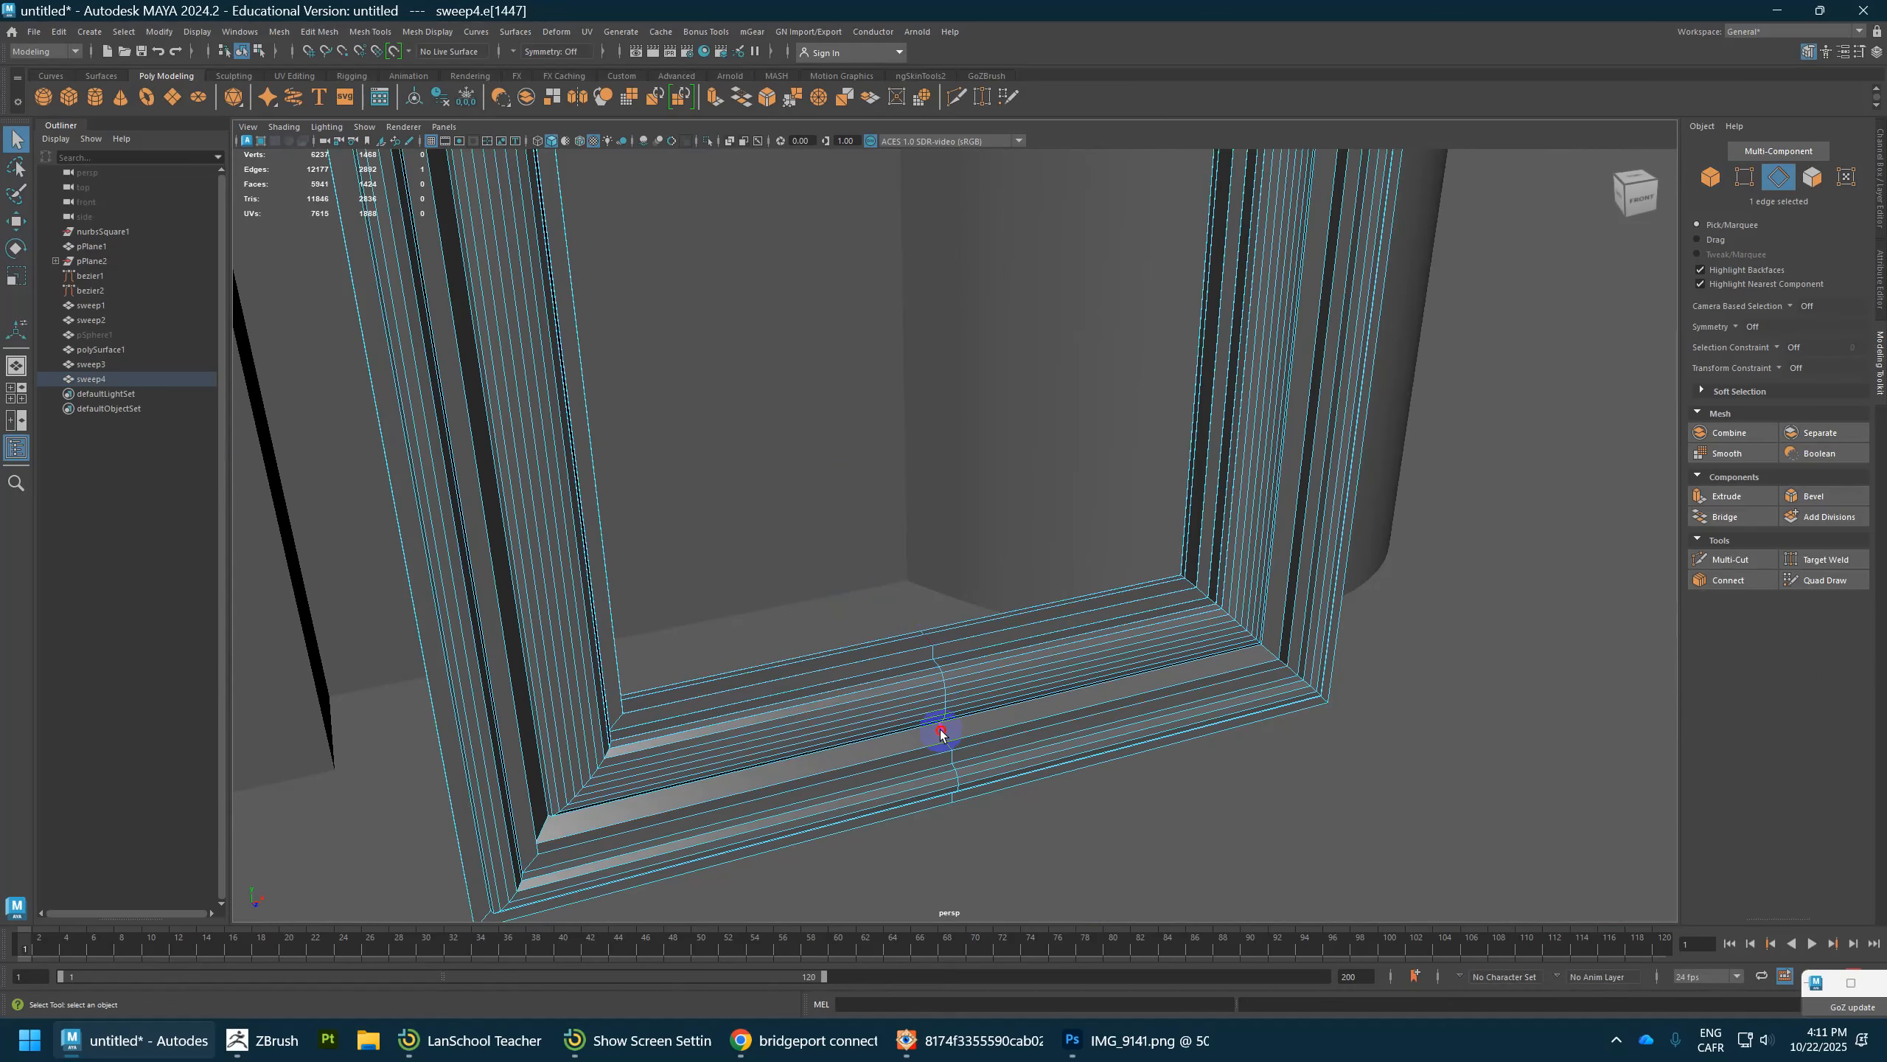
Step: Run mesh Cleanup on the window frame, removing lamina faces, nonmanifold geometry, zero-length edges, faces with zero geometry area and invalid components
right_click_drag(938, 617, 1005, 591)
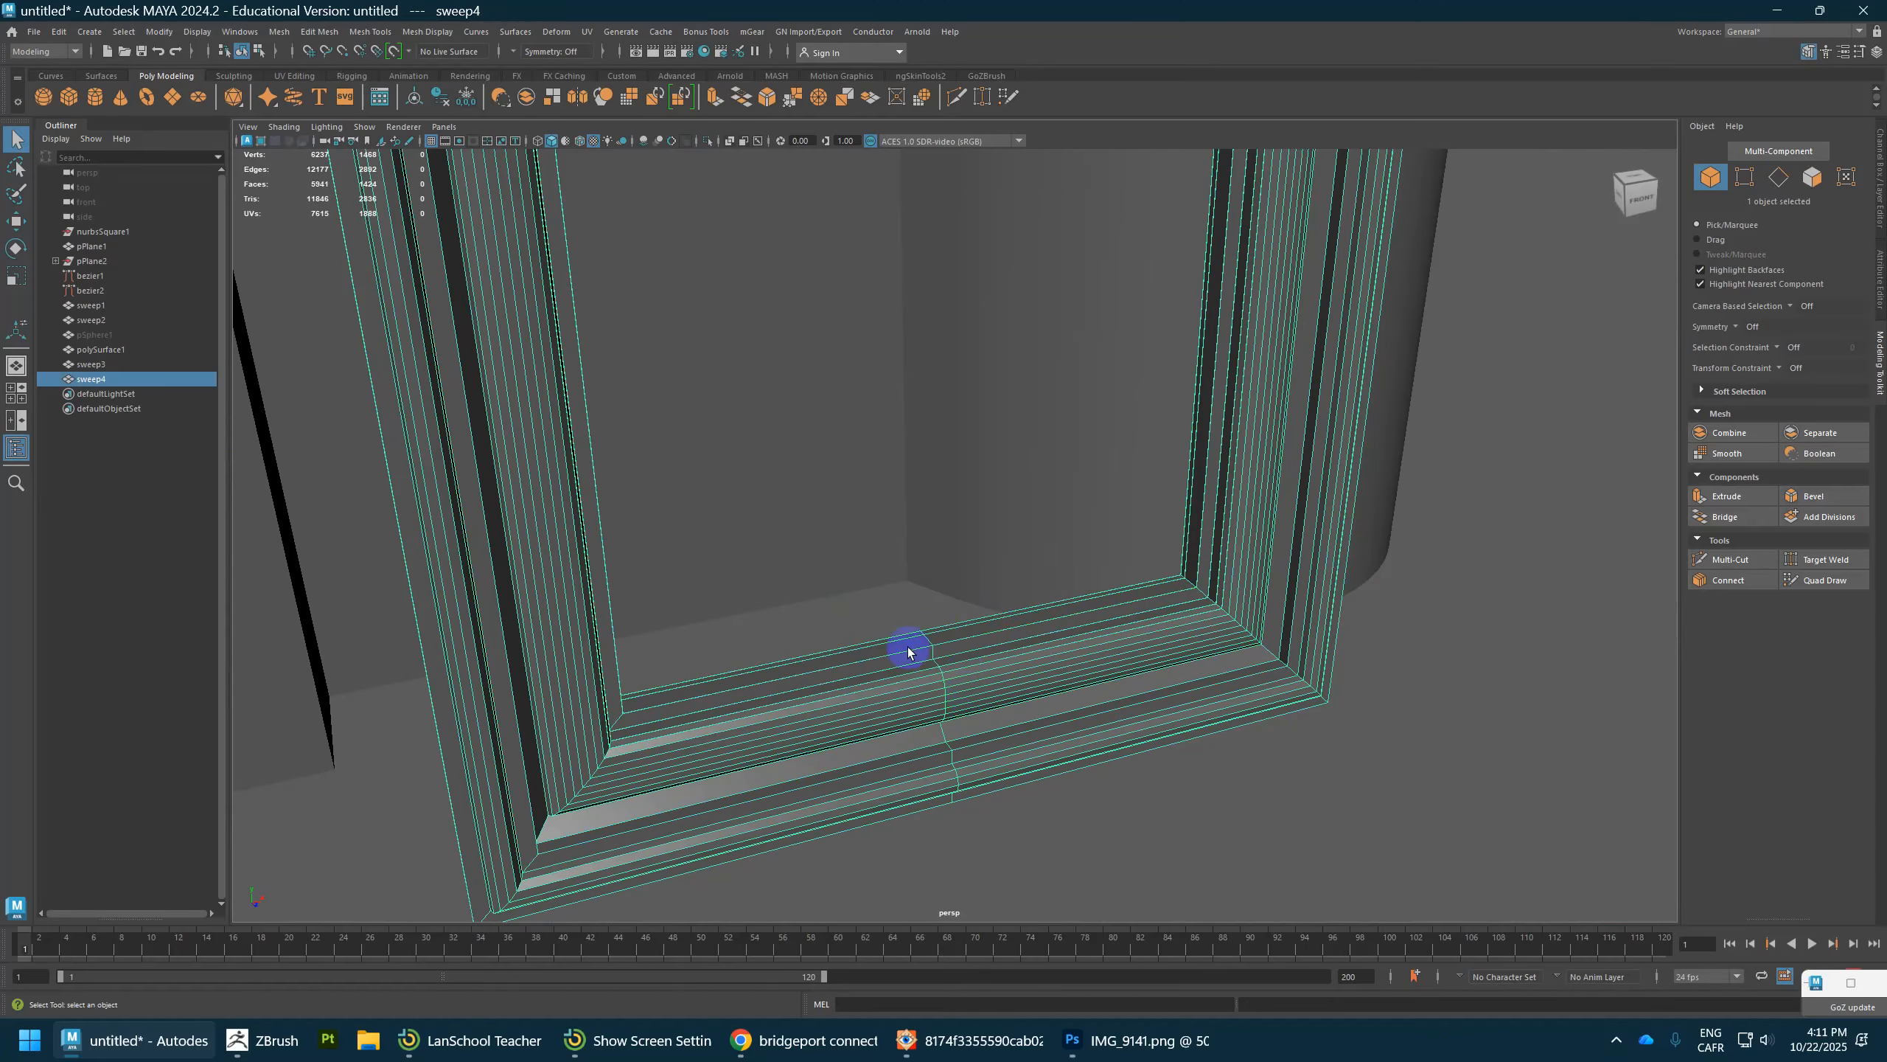
left_click(279, 31)
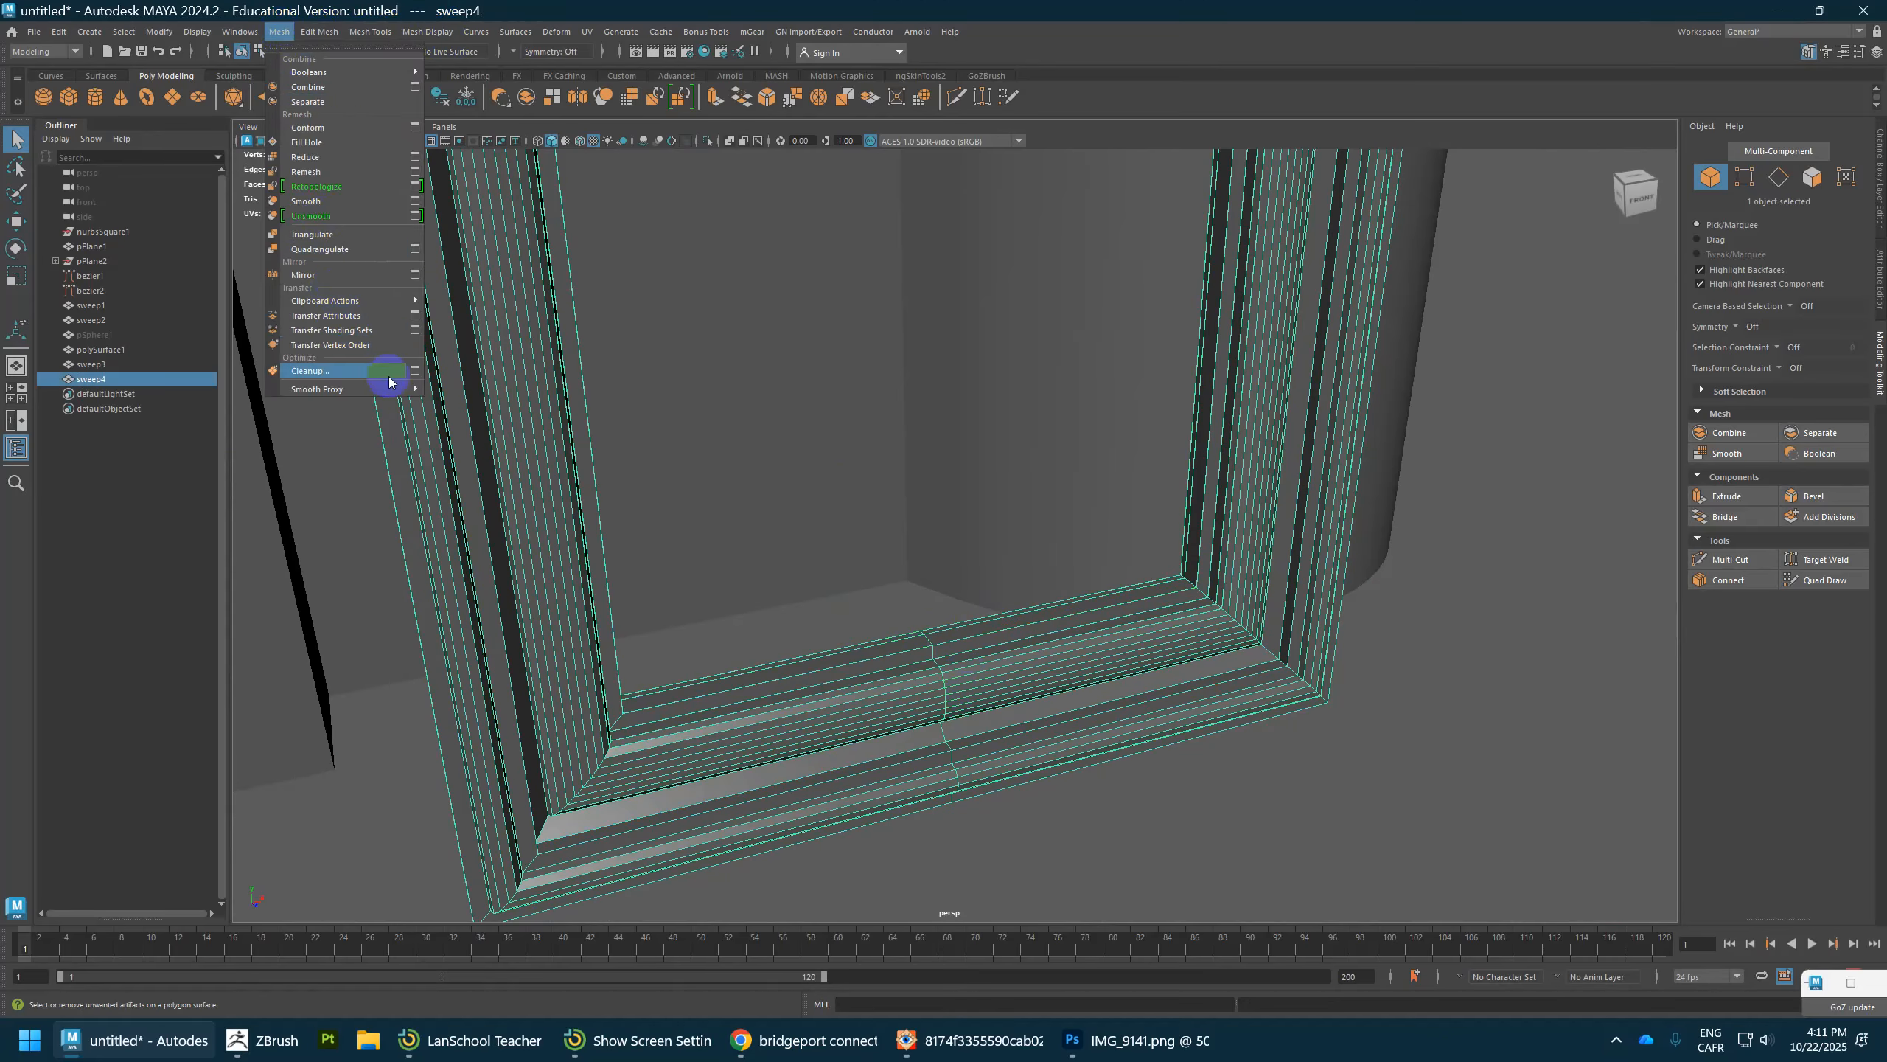
left_click(414, 370)
left_click_drag(1153, 249, 499, 150)
scroll(398, 230, "down", 3)
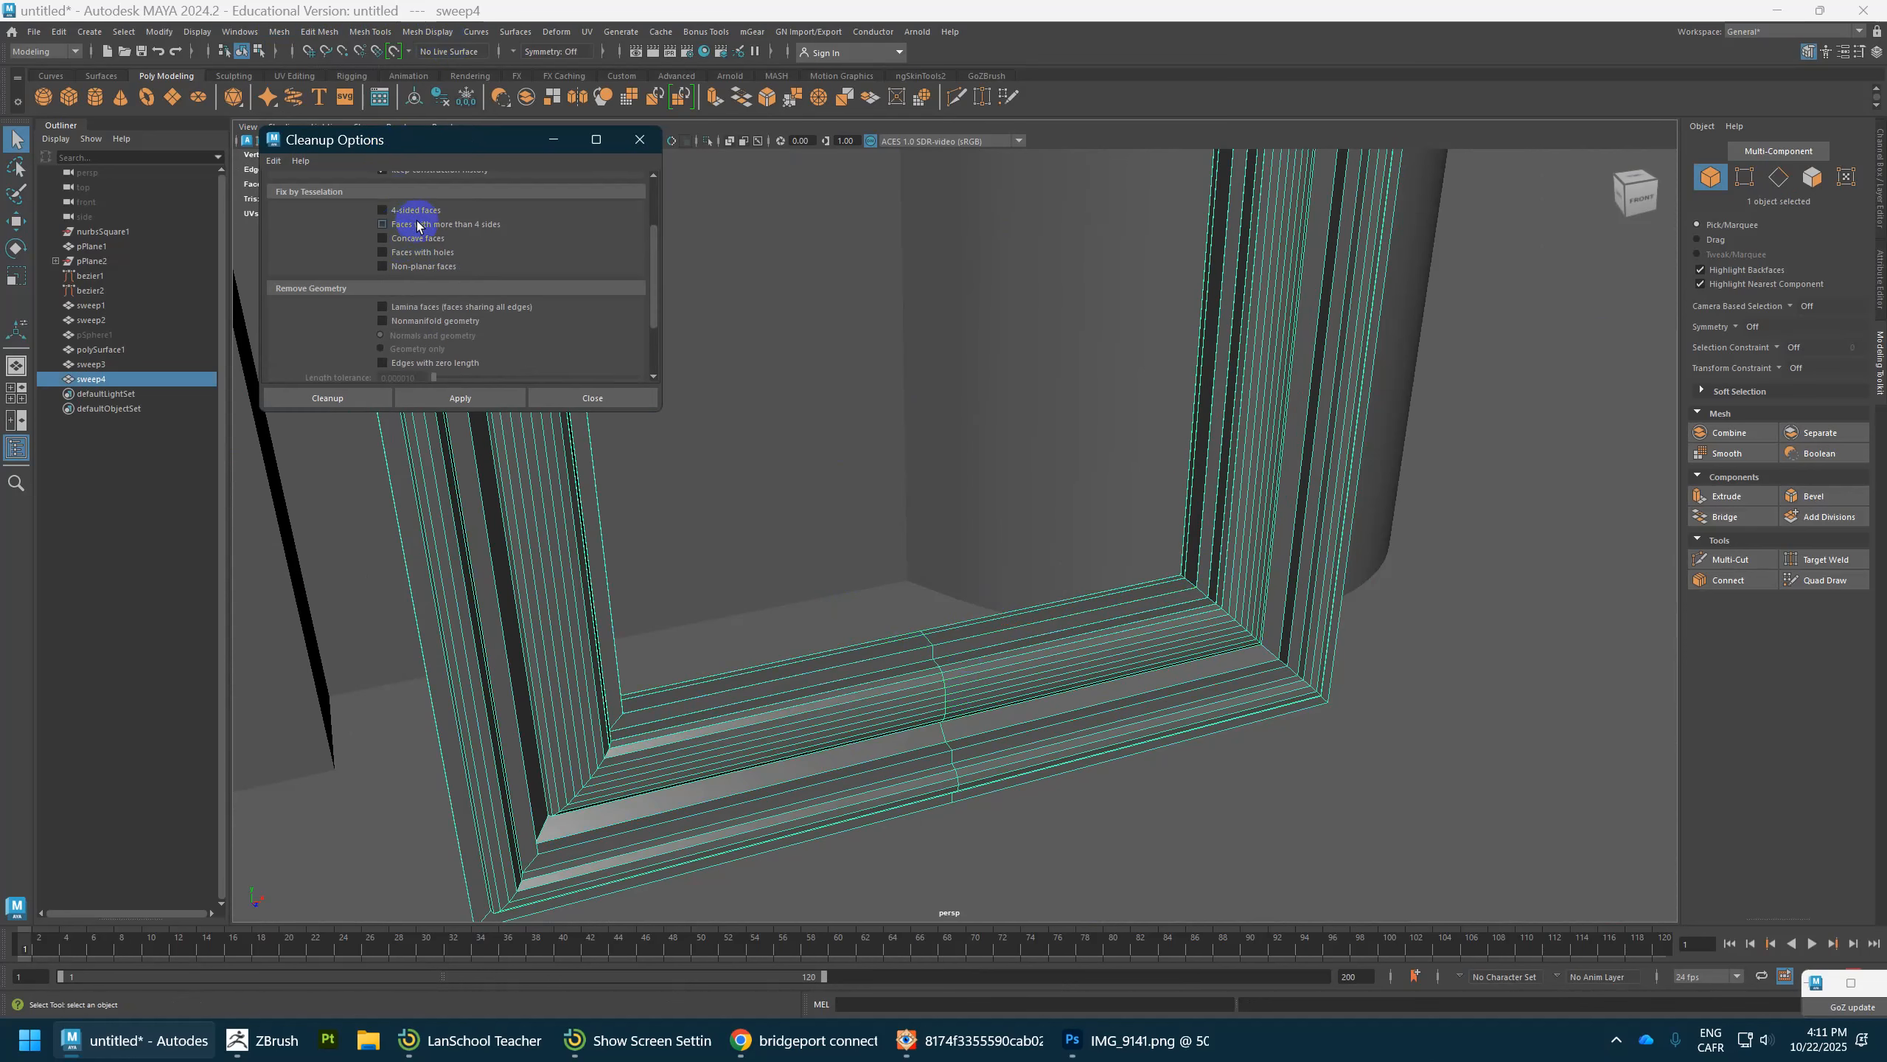
scroll(427, 267, "down", 1)
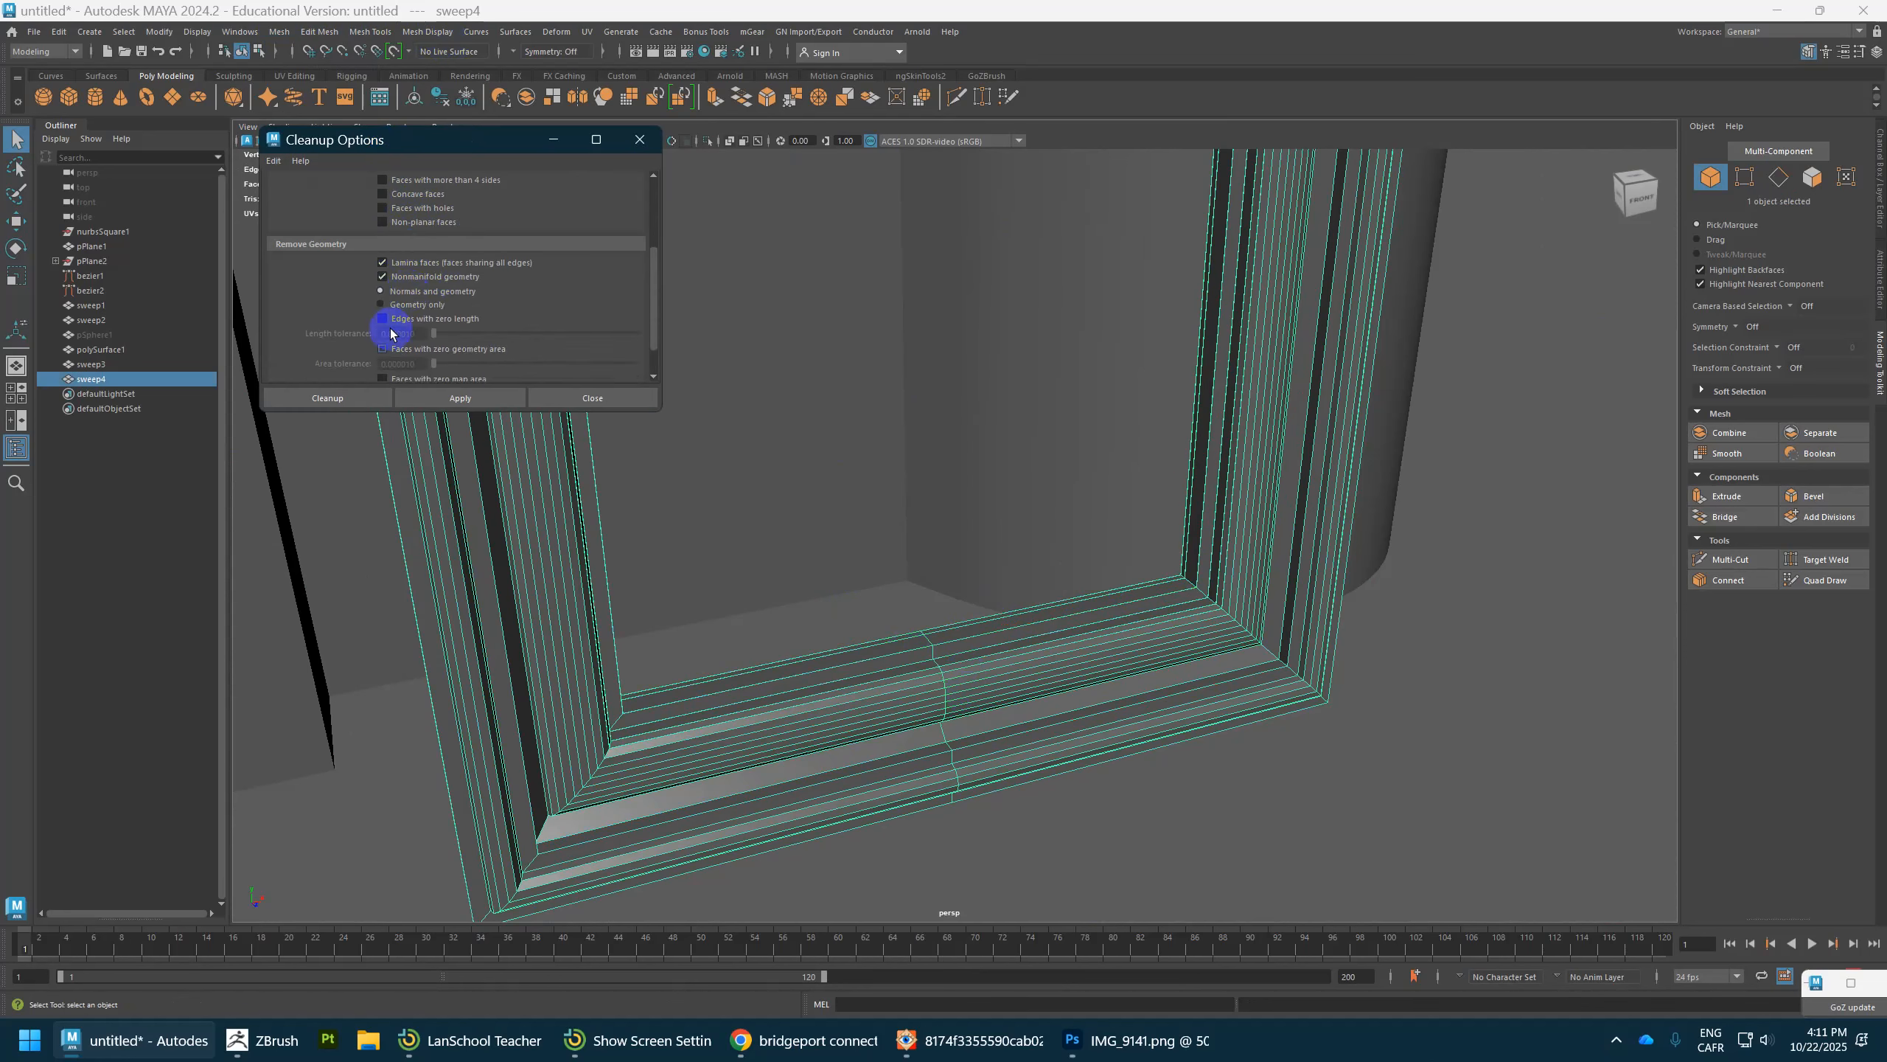
left_click(336, 405)
left_click_drag(337, 413, 338, 583)
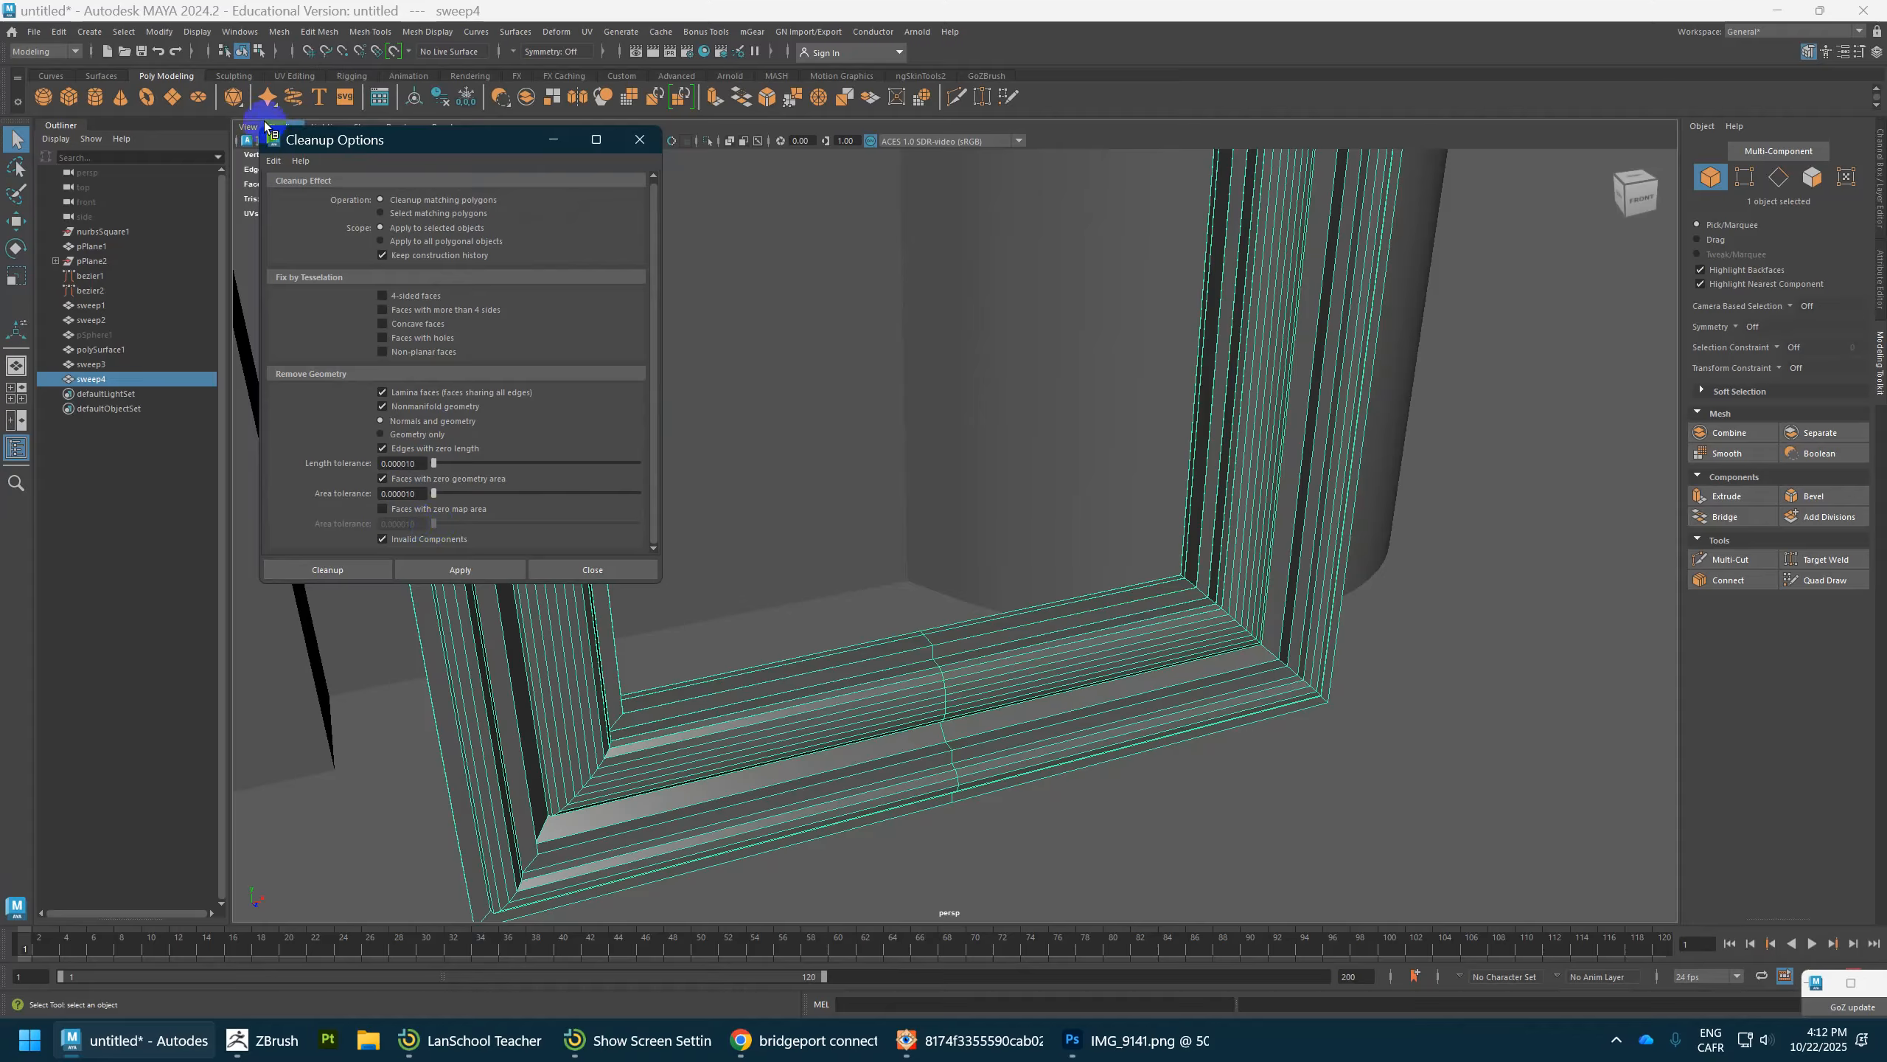
left_click(327, 569)
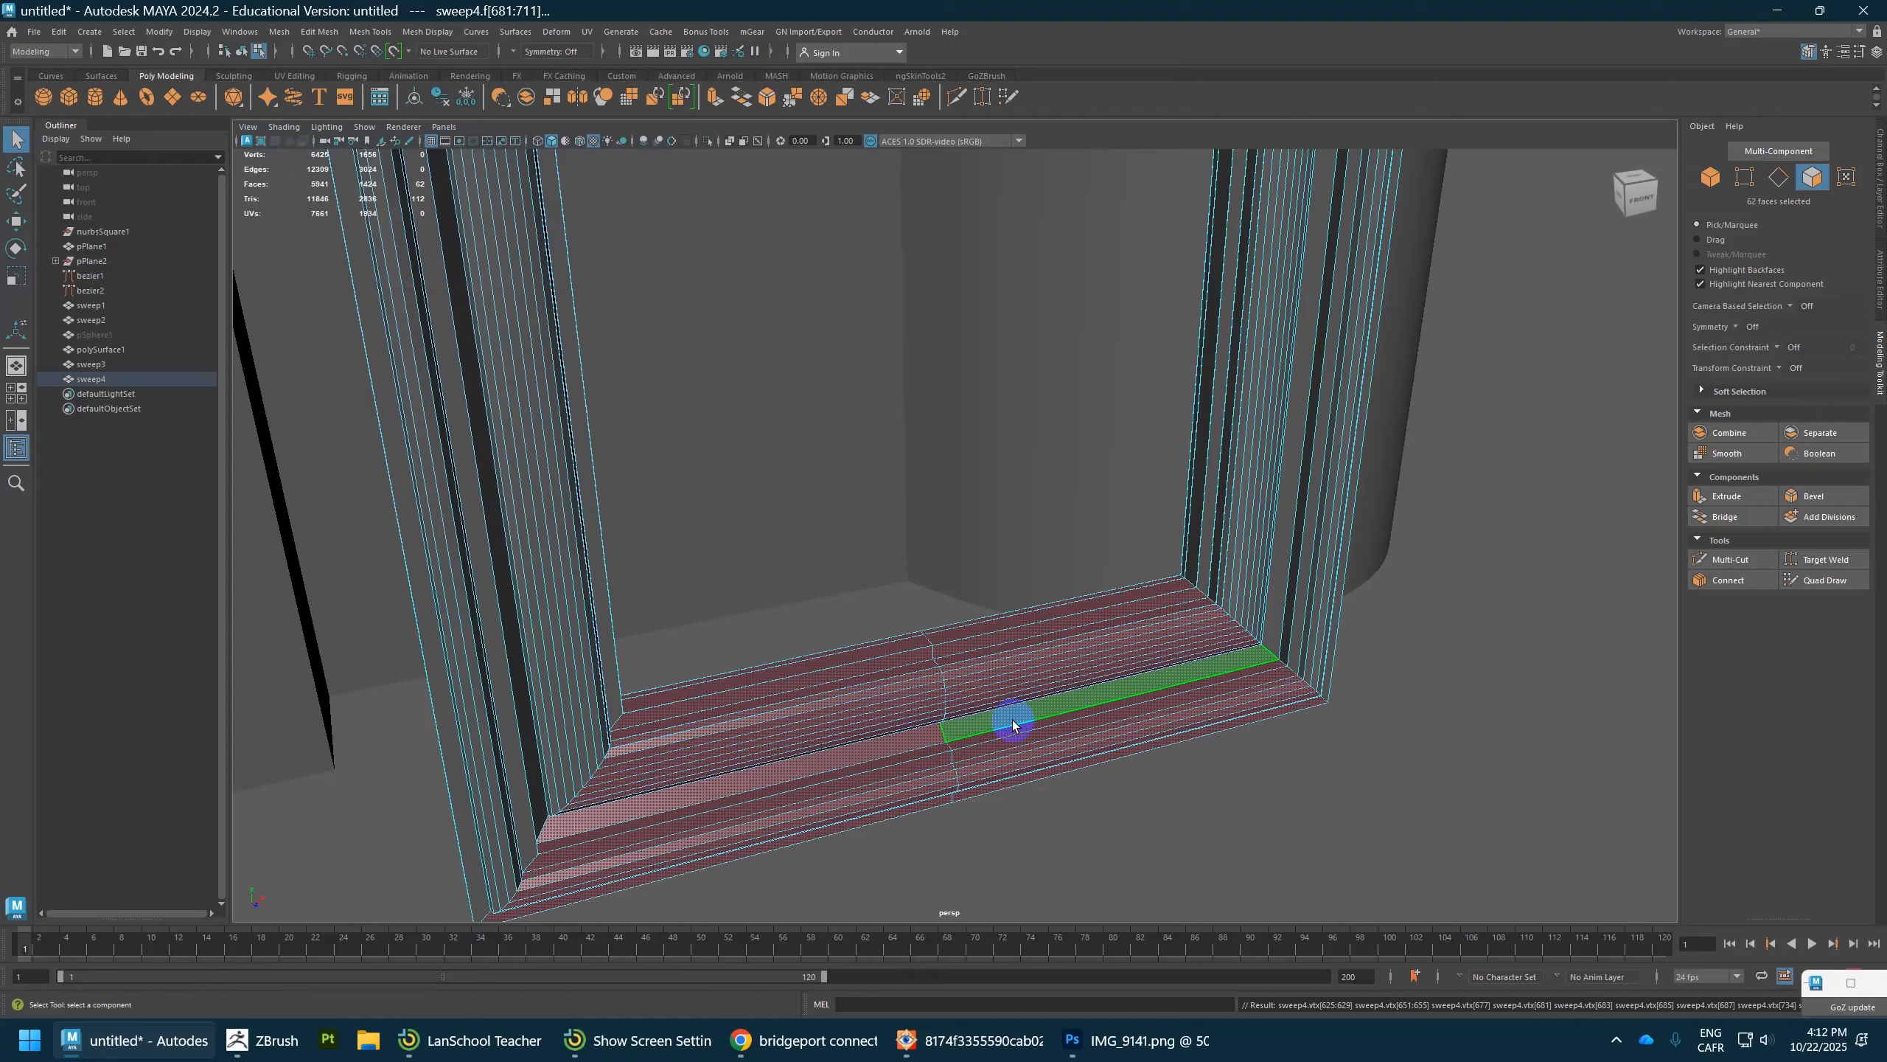
Step: Check the cleaned sill's middle edge loop up close by selecting its edge segments across the profile
right_click_drag(973, 628, 947, 548)
double_click(943, 732)
scroll(949, 688, "up", 5)
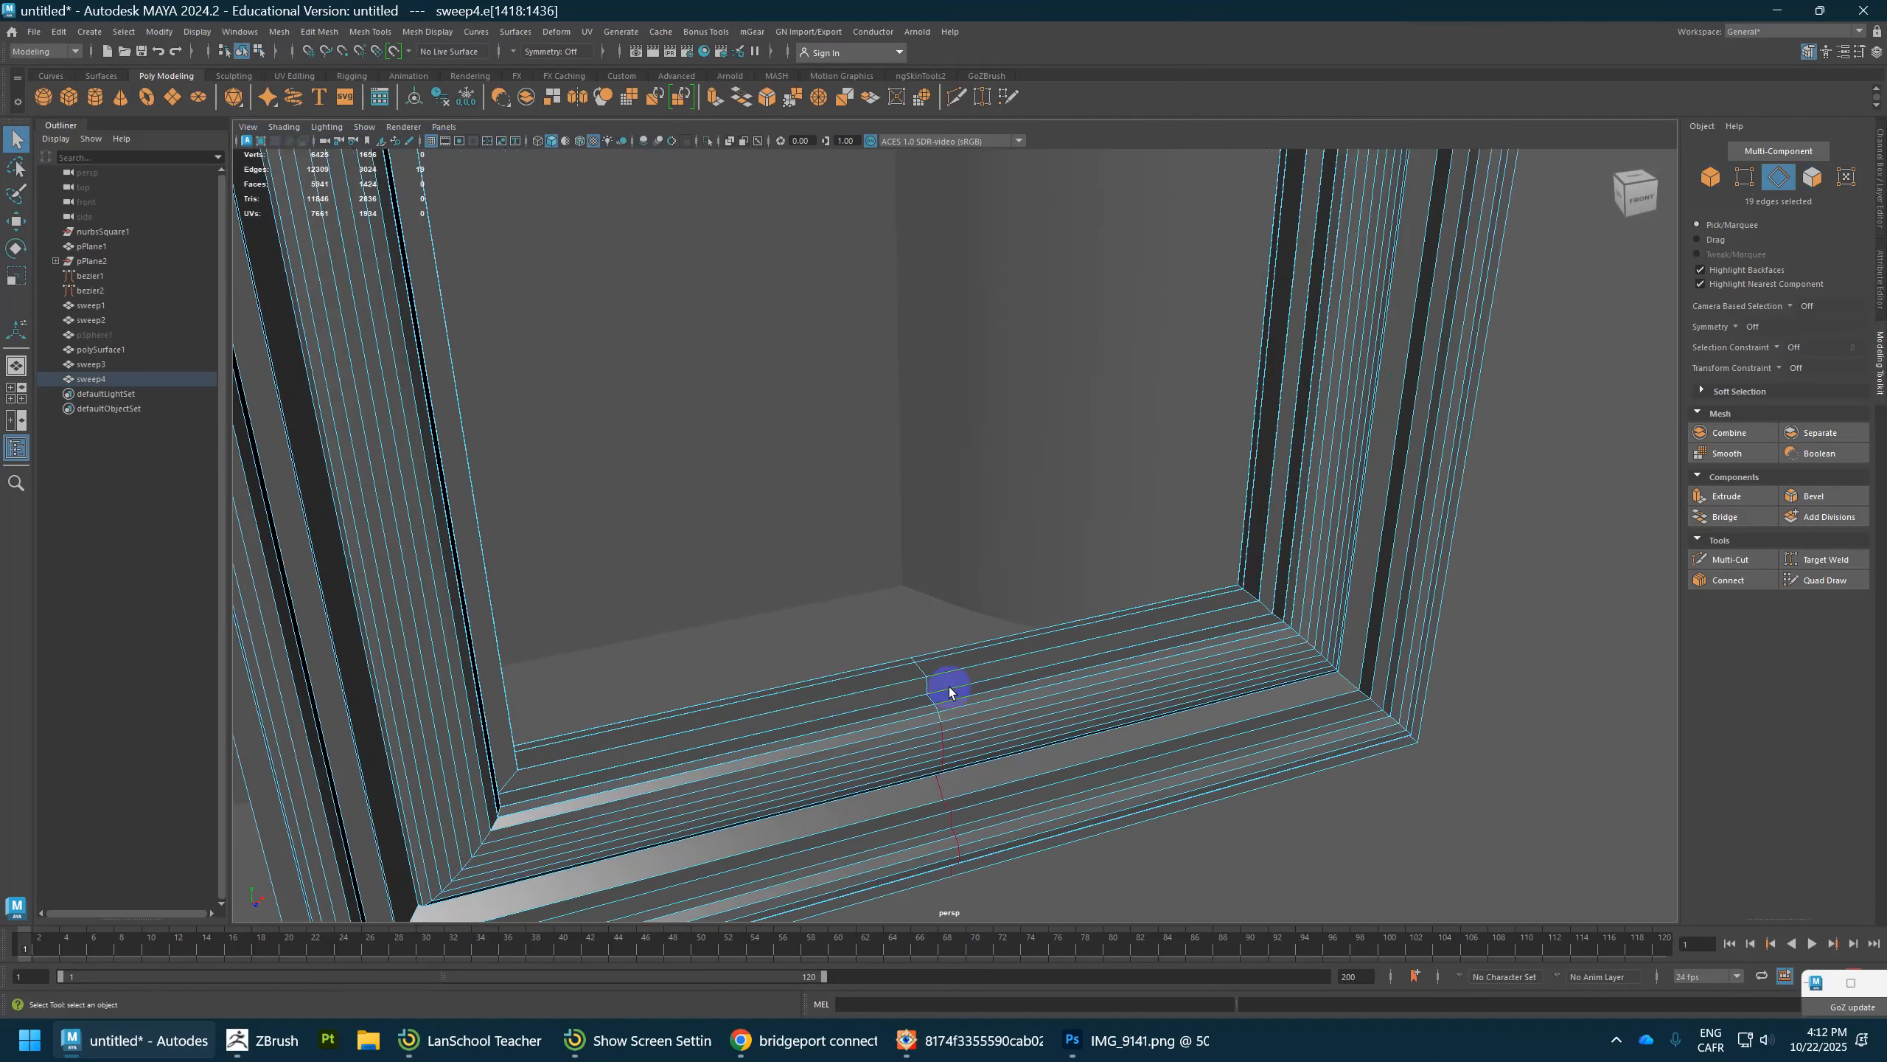
middle_click_drag(991, 706, 964, 456, "alt")
left_click_drag(977, 240, 919, 405, "alt")
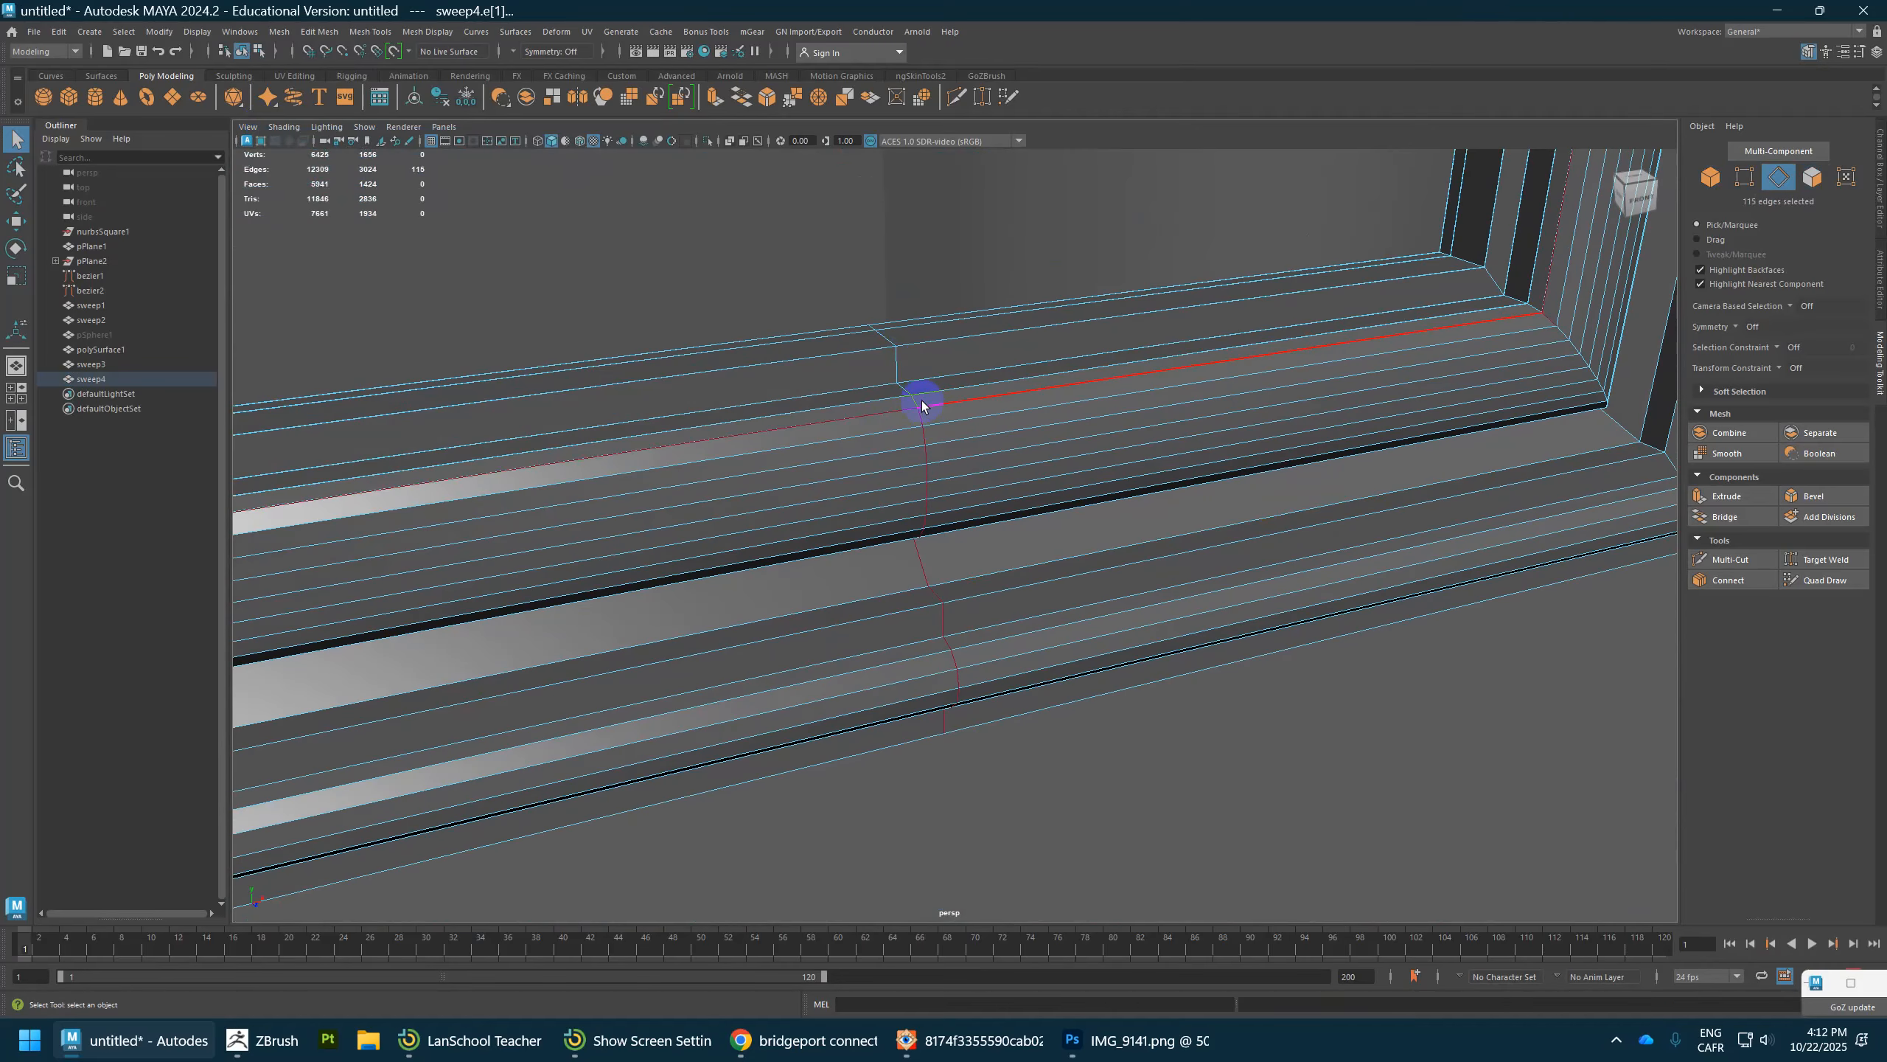
double_click(920, 403, "shift")
scroll(917, 402, "down", 10)
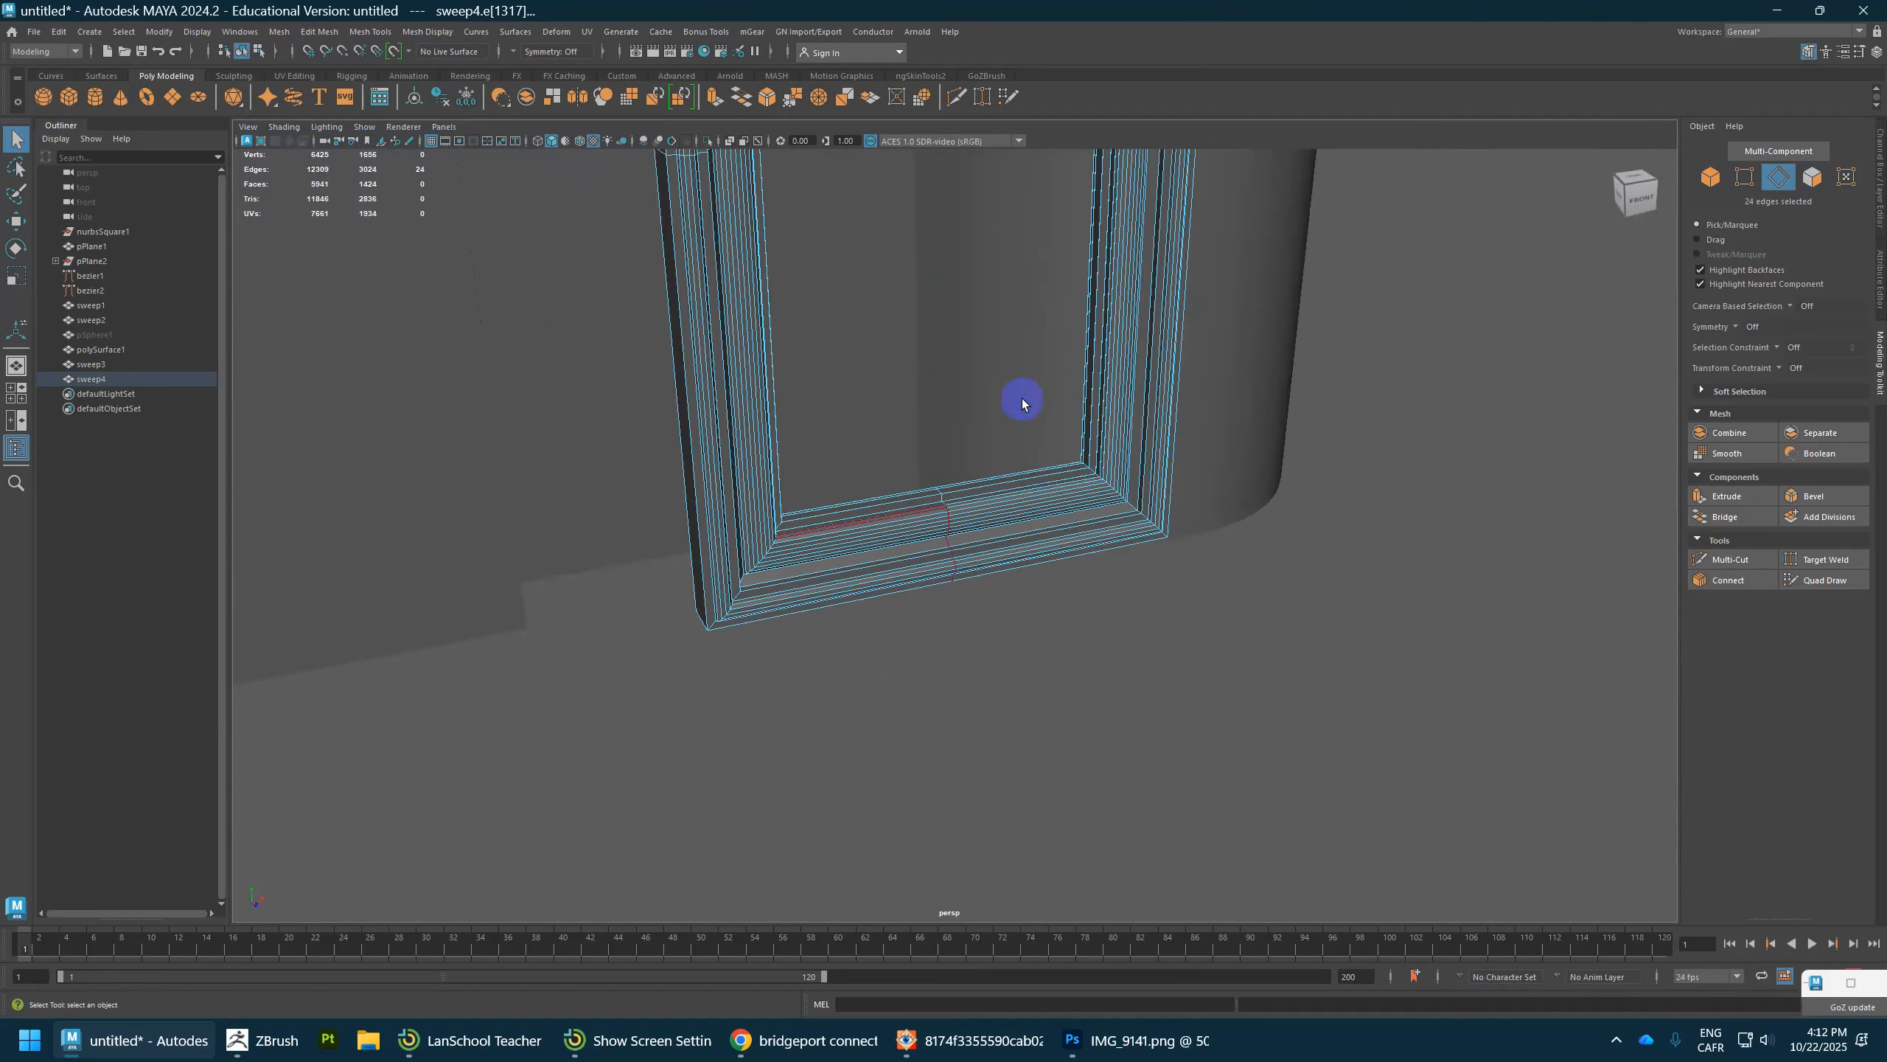
Step: Select the building's wall object and examine the storeys of the dark haunted house with teal windows in the Photoshop reference sheet
right_click_drag(785, 360, 868, 341)
left_click(1074, 386)
scroll(1074, 390, "down", 5)
left_click_drag(1073, 395, 902, 434, "alt")
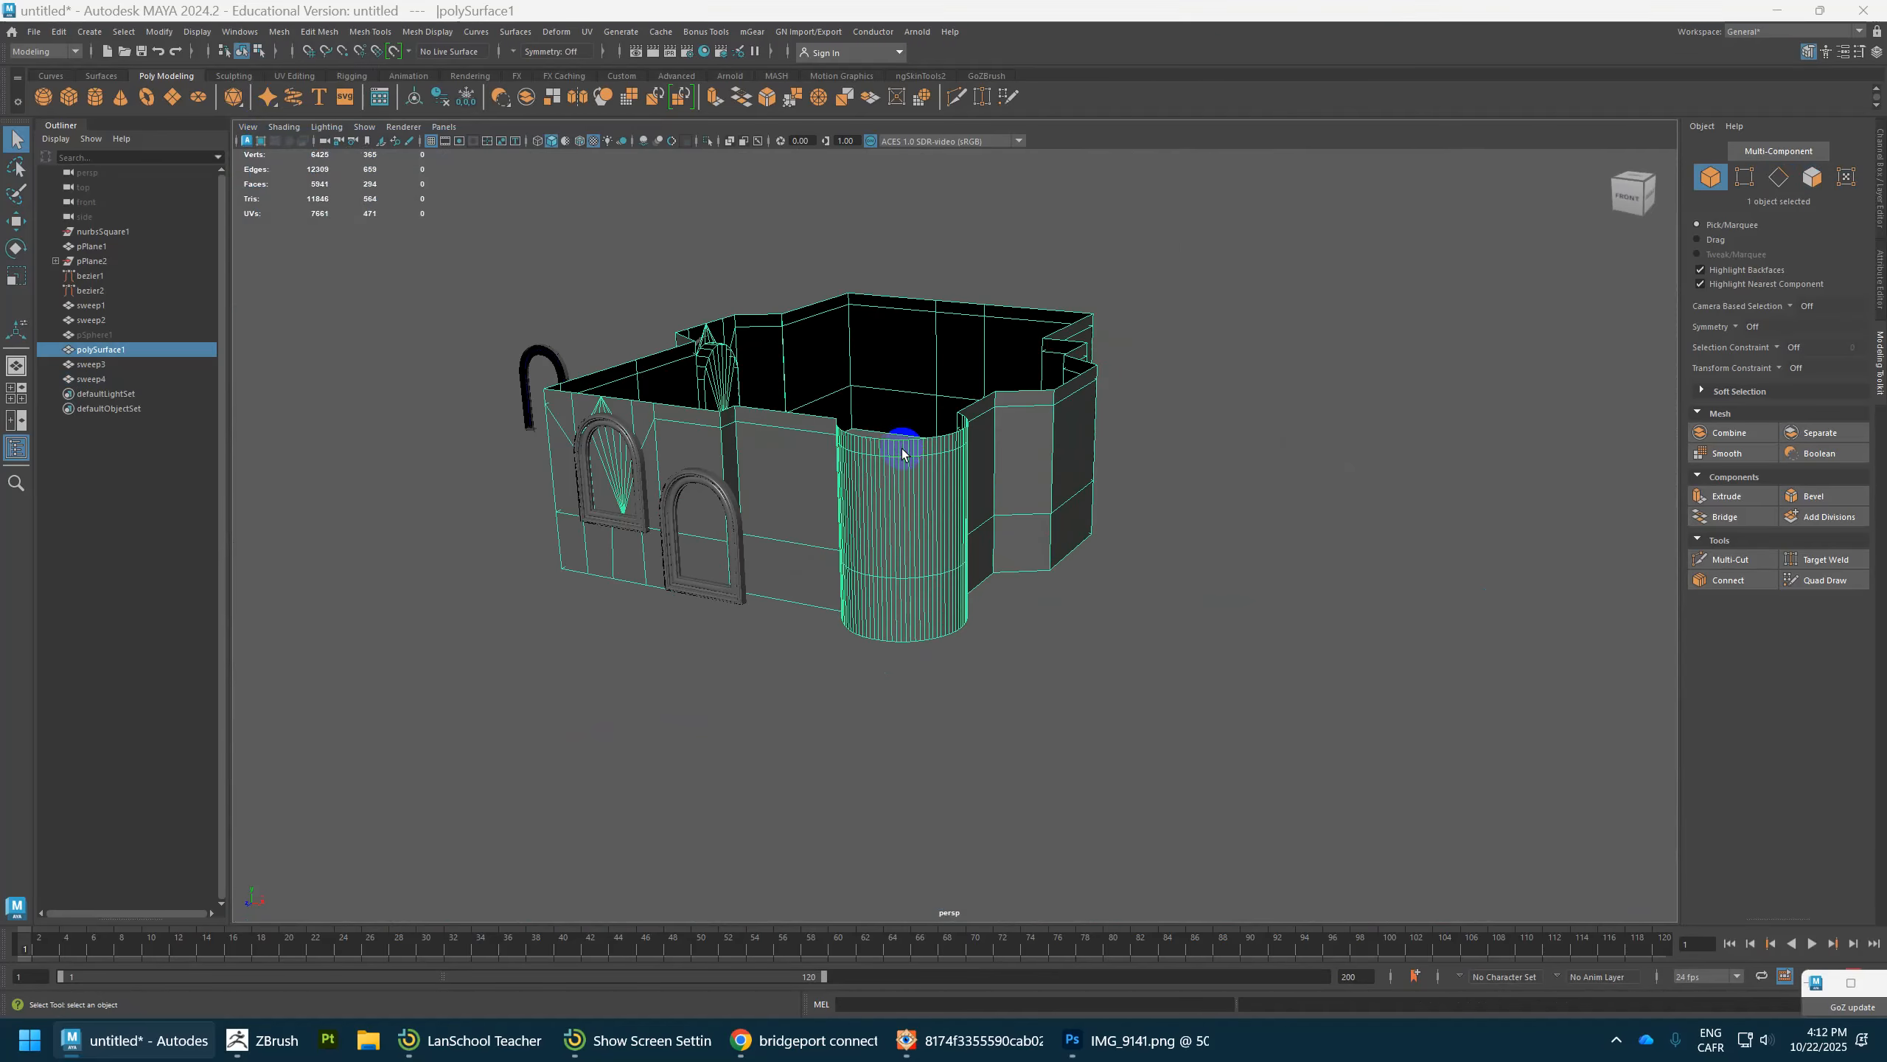
key("alt+Tab")
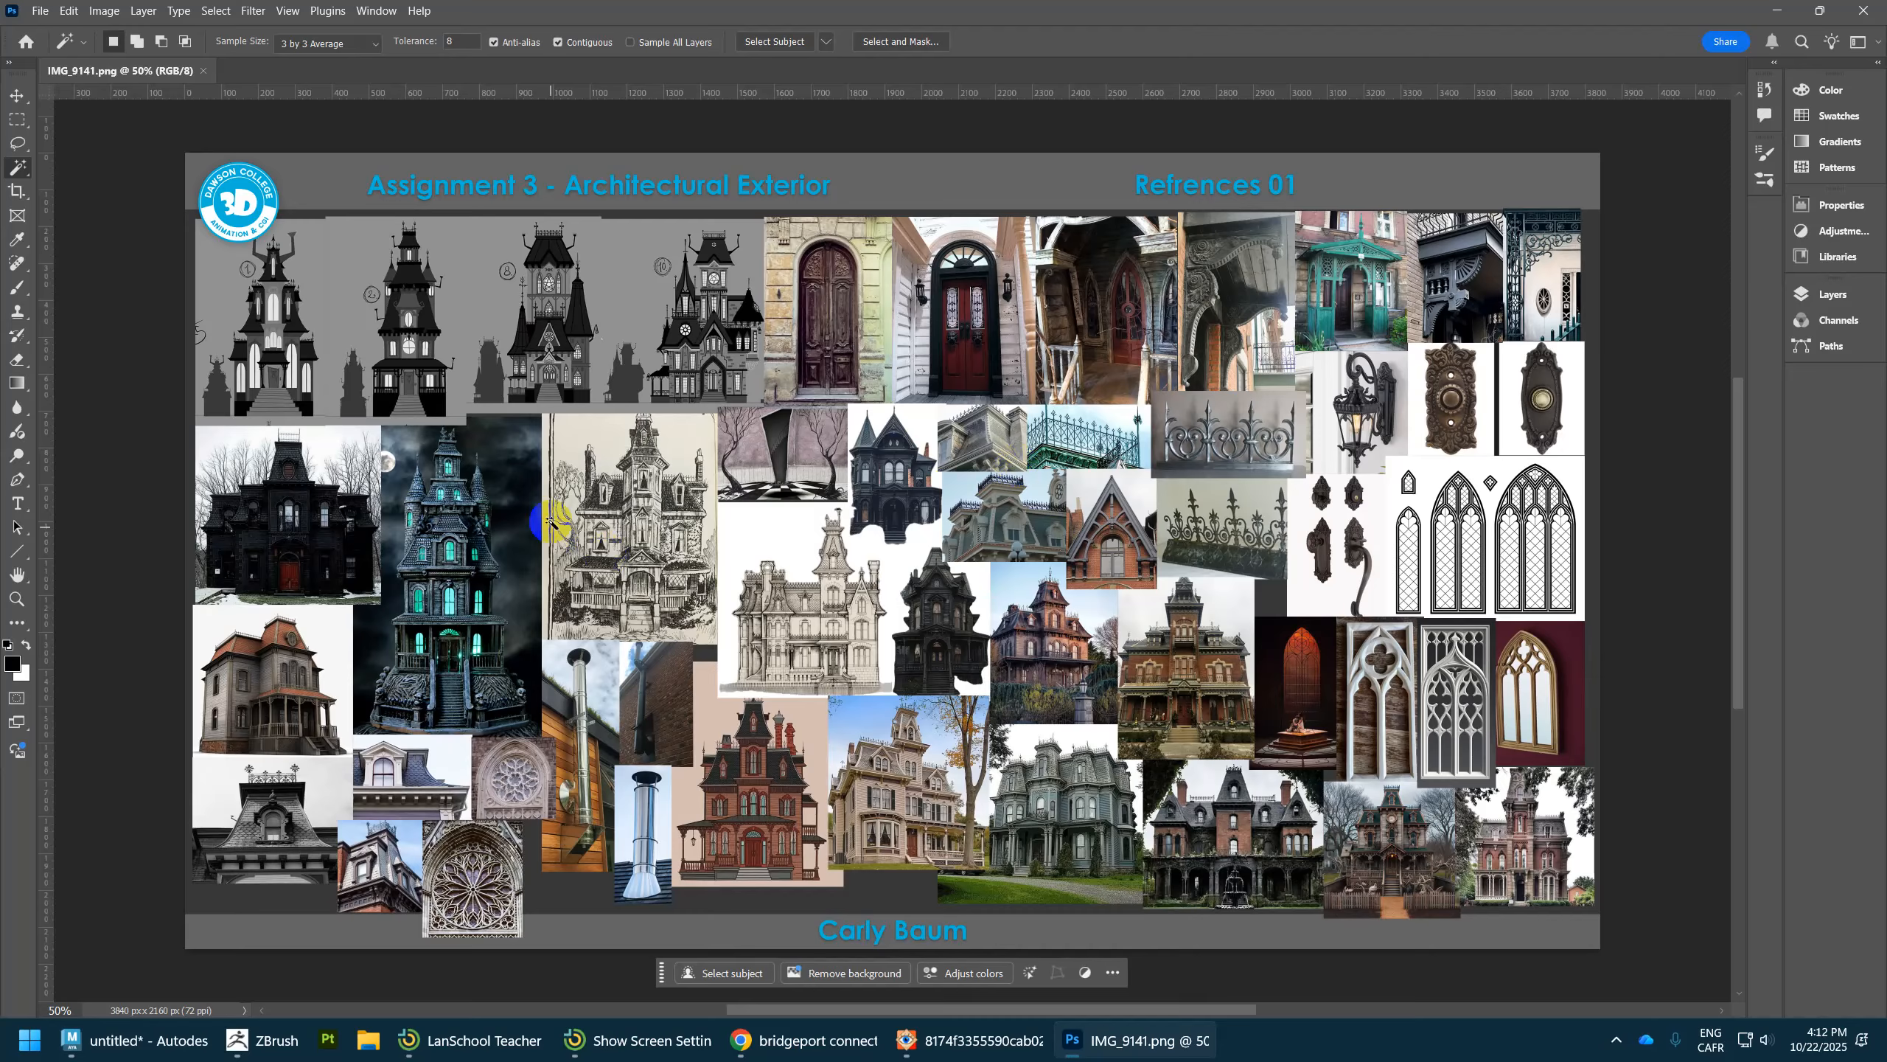
scroll(449, 600, "up", 6, "alt")
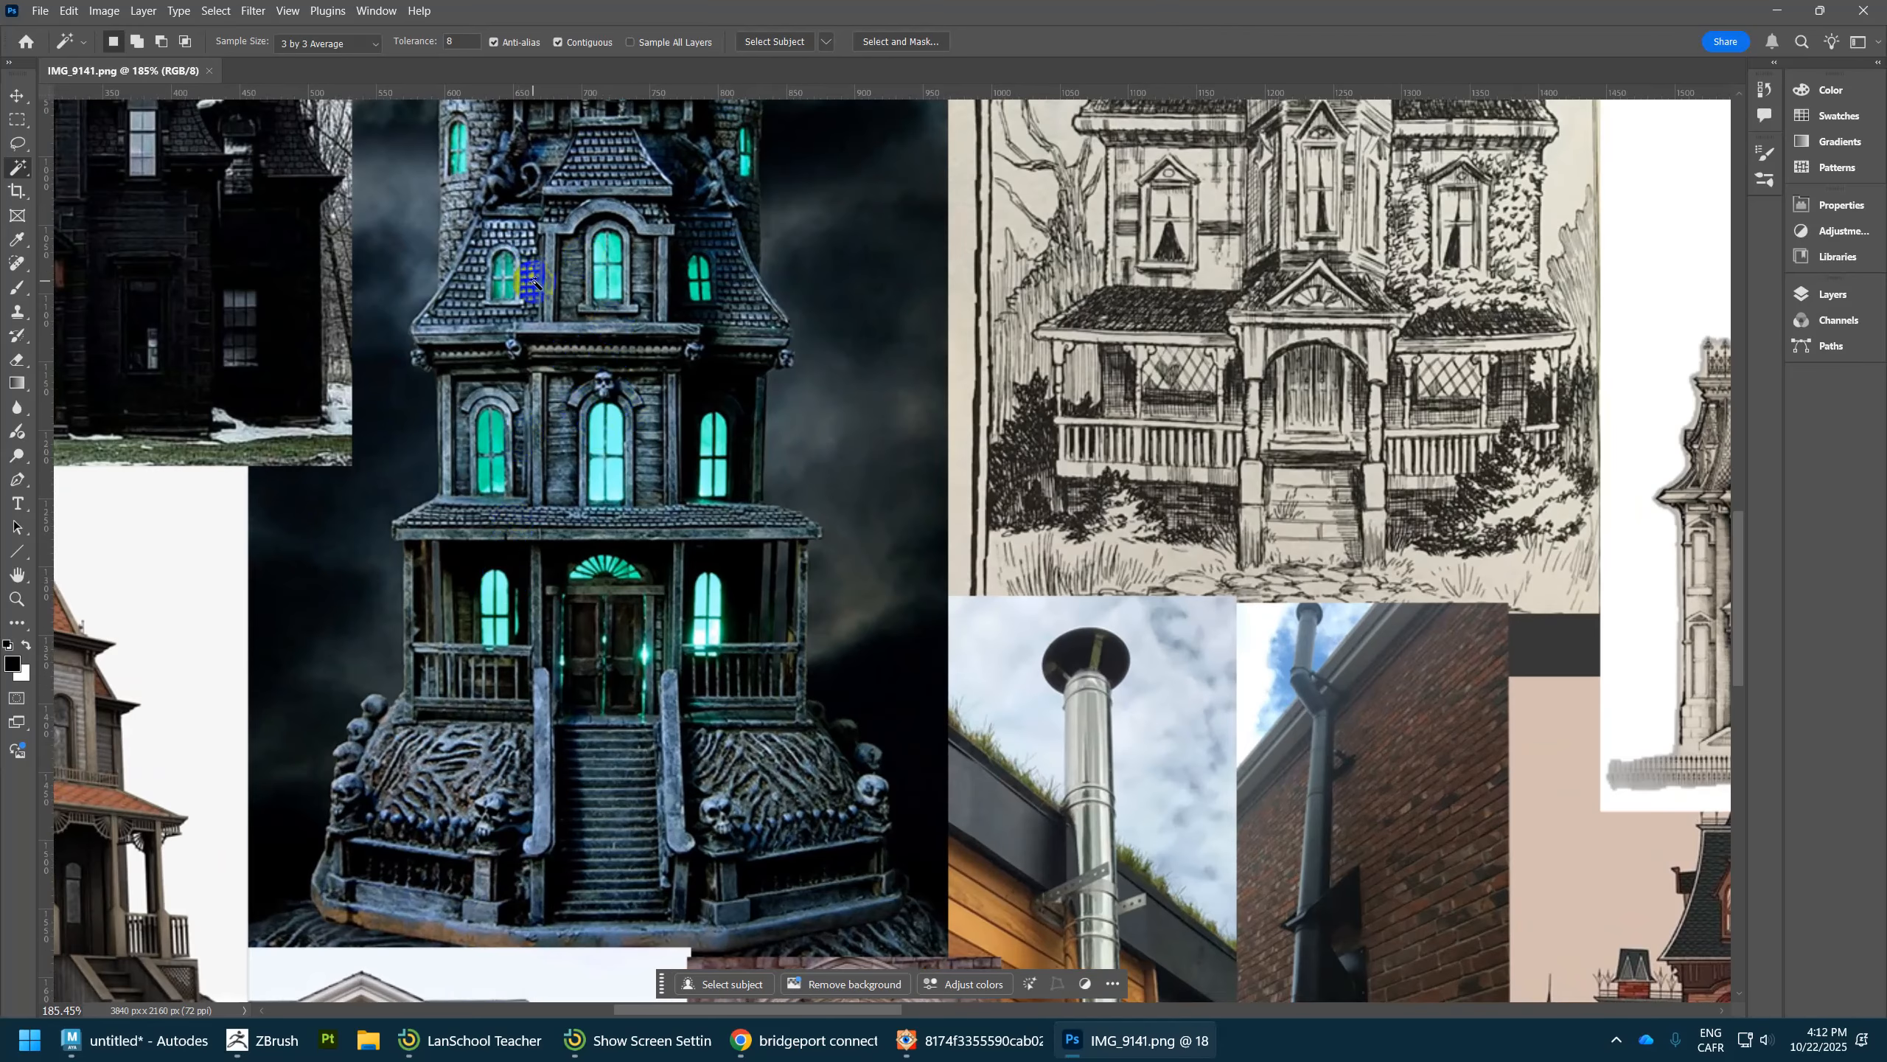
key("alt+Tab")
scroll(1160, 563, "down", 4)
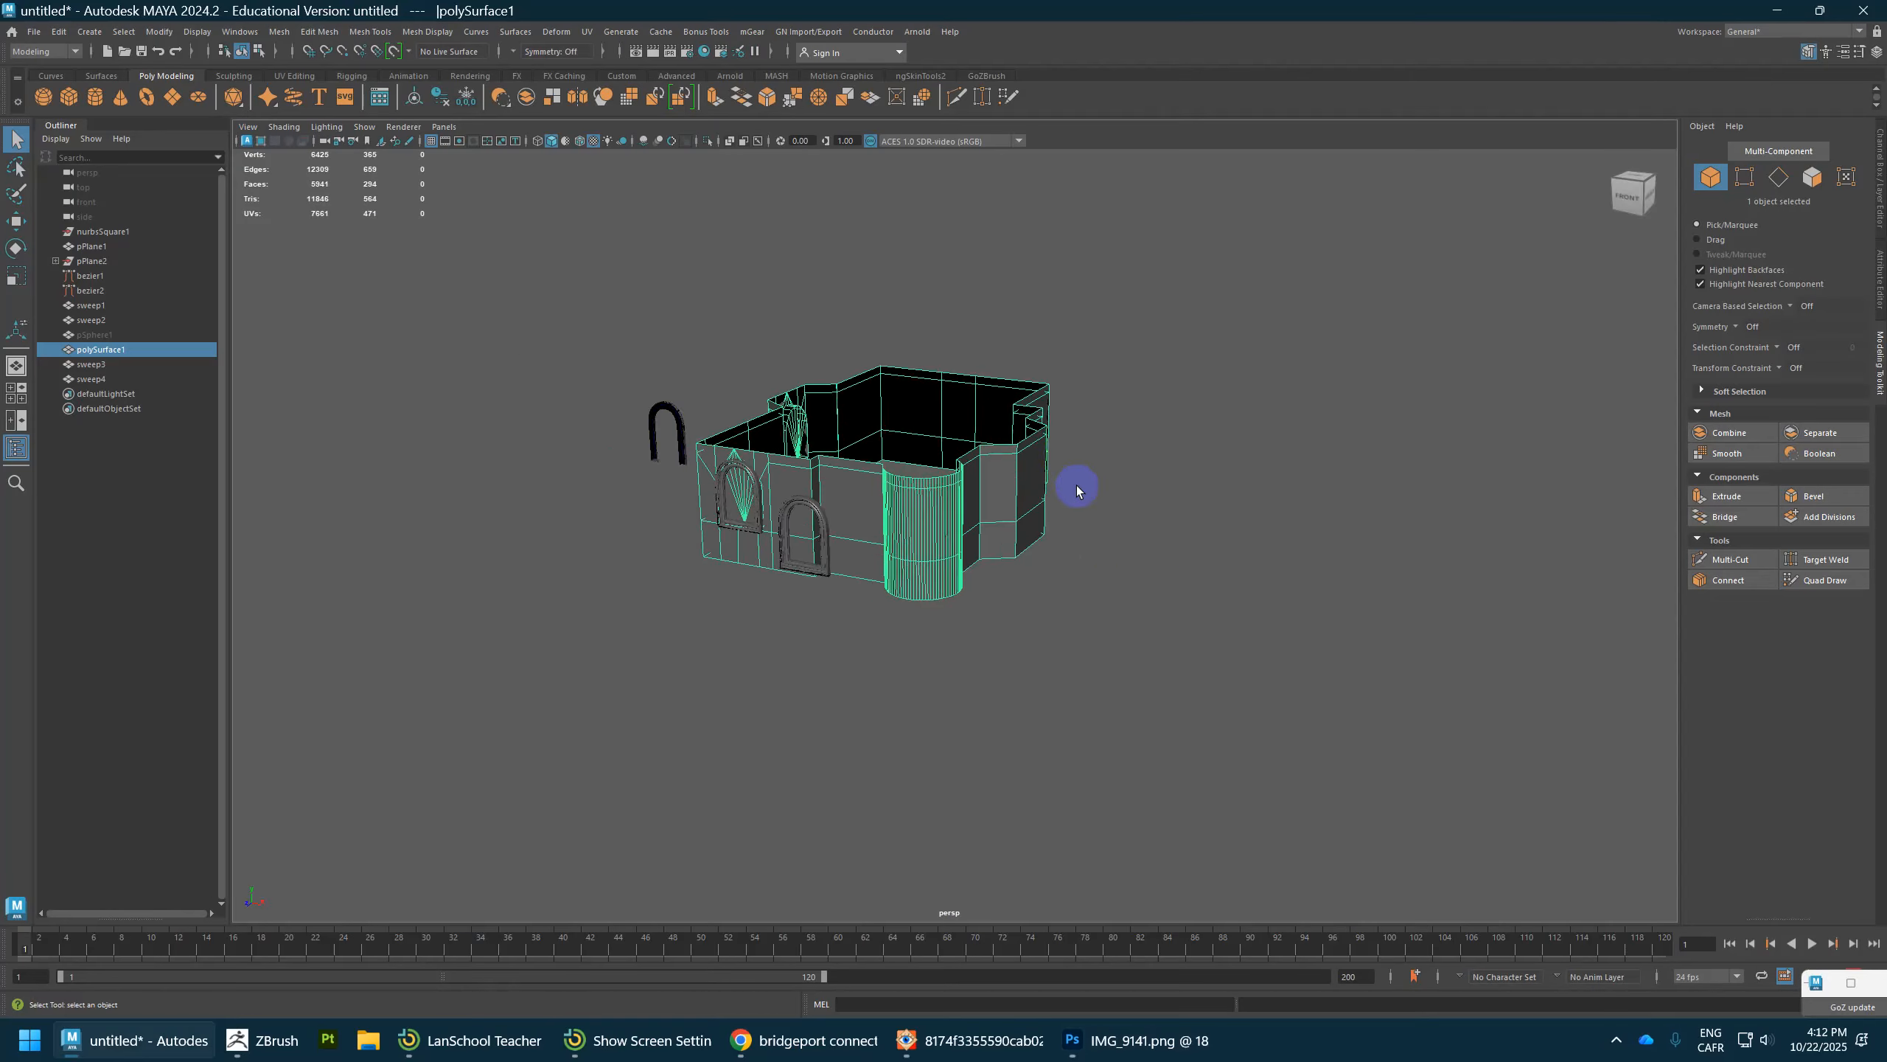
Step: Move the wall object's pivot to the bottom vertex at the protruding corner beside the rounded bay
left_click_drag(1077, 491, 1033, 505, "alt")
middle_click_drag(1033, 506, 650, 594, "alt")
left_click_drag(663, 599, 724, 578, "alt")
right_click_drag(739, 527, 788, 492)
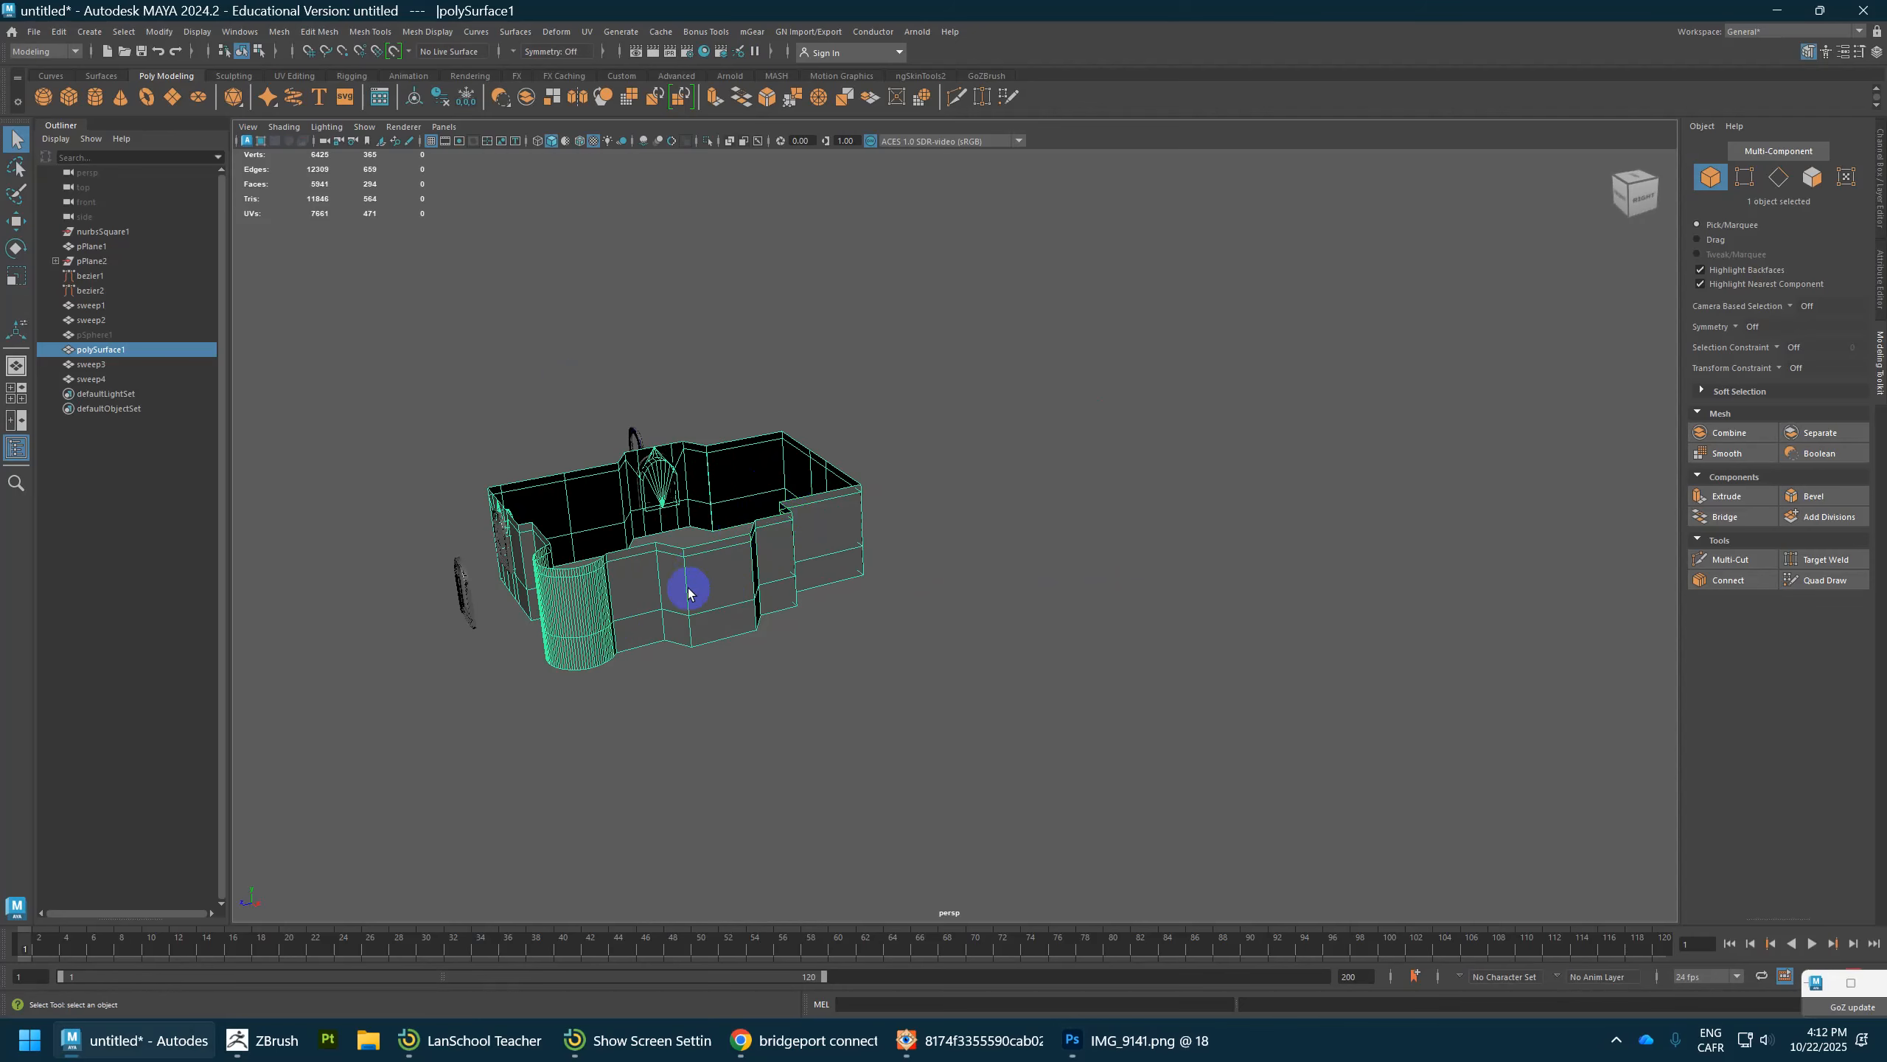
left_click_drag(686, 591, 779, 540, "alt")
key("w")
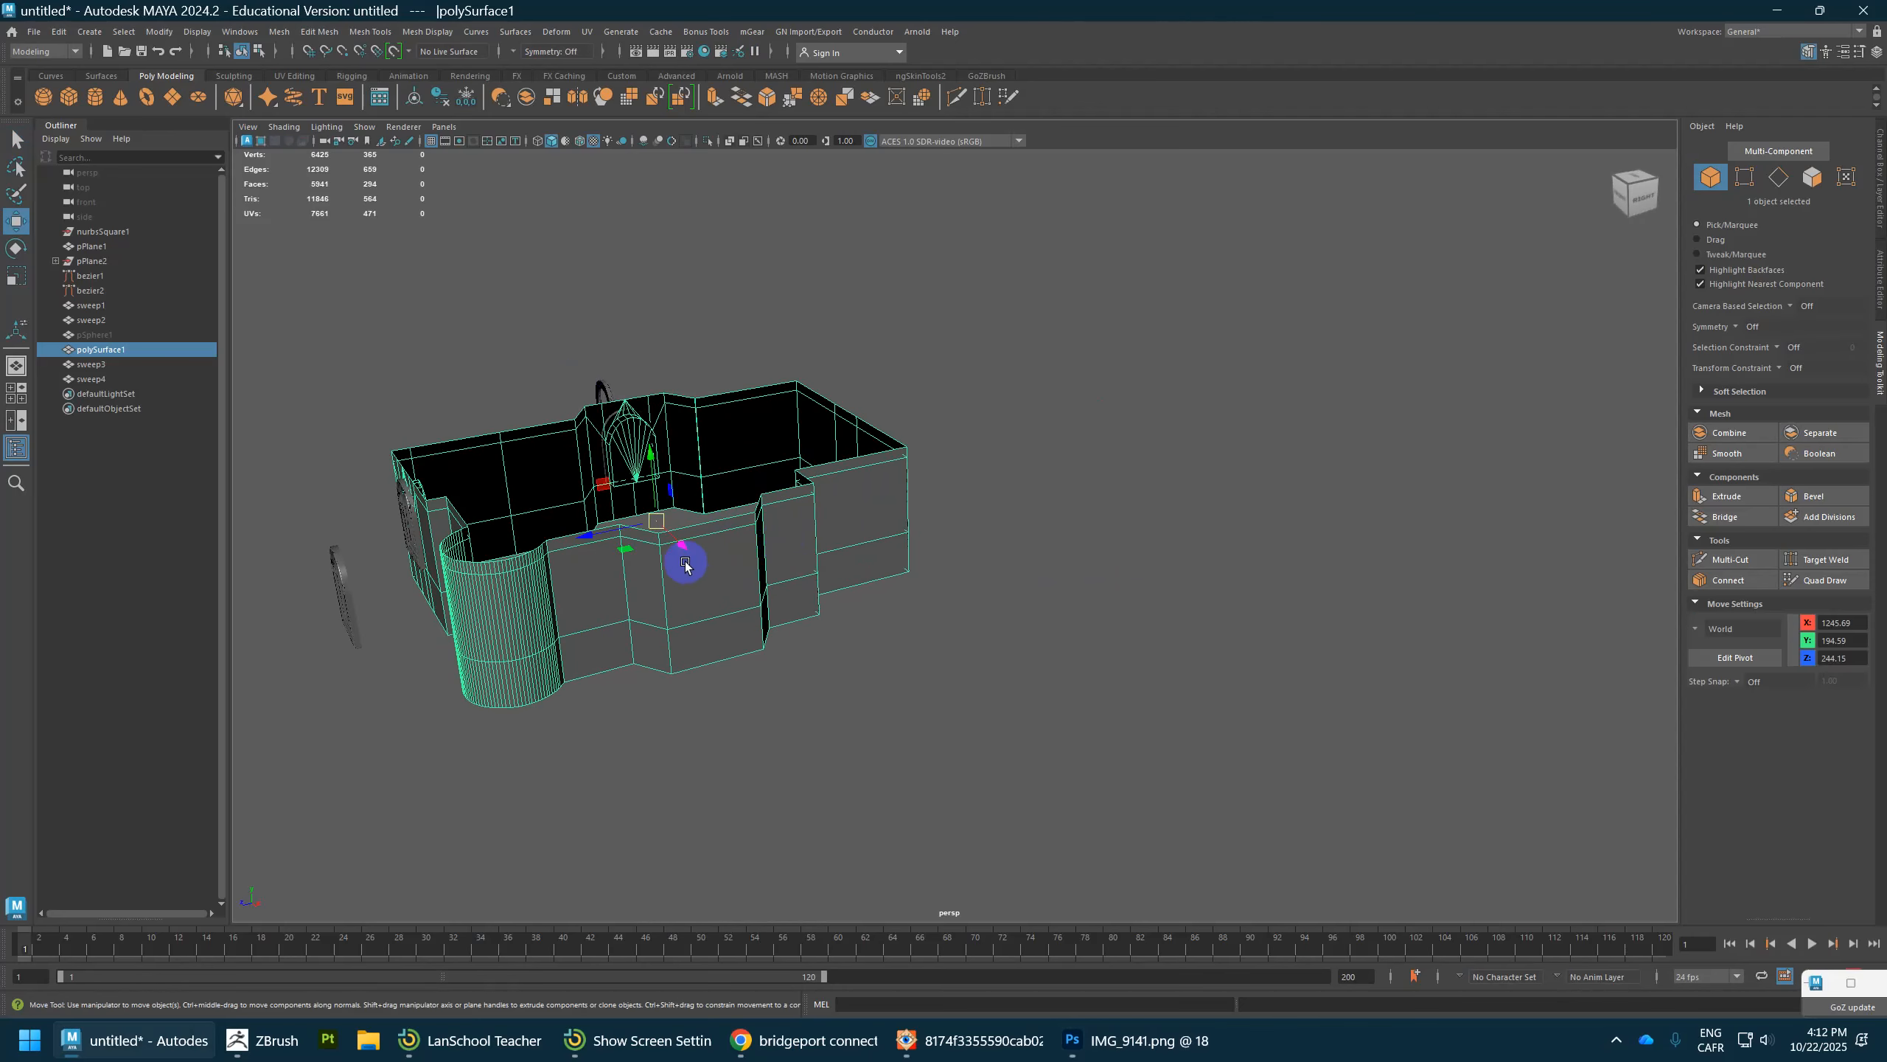
key("d")
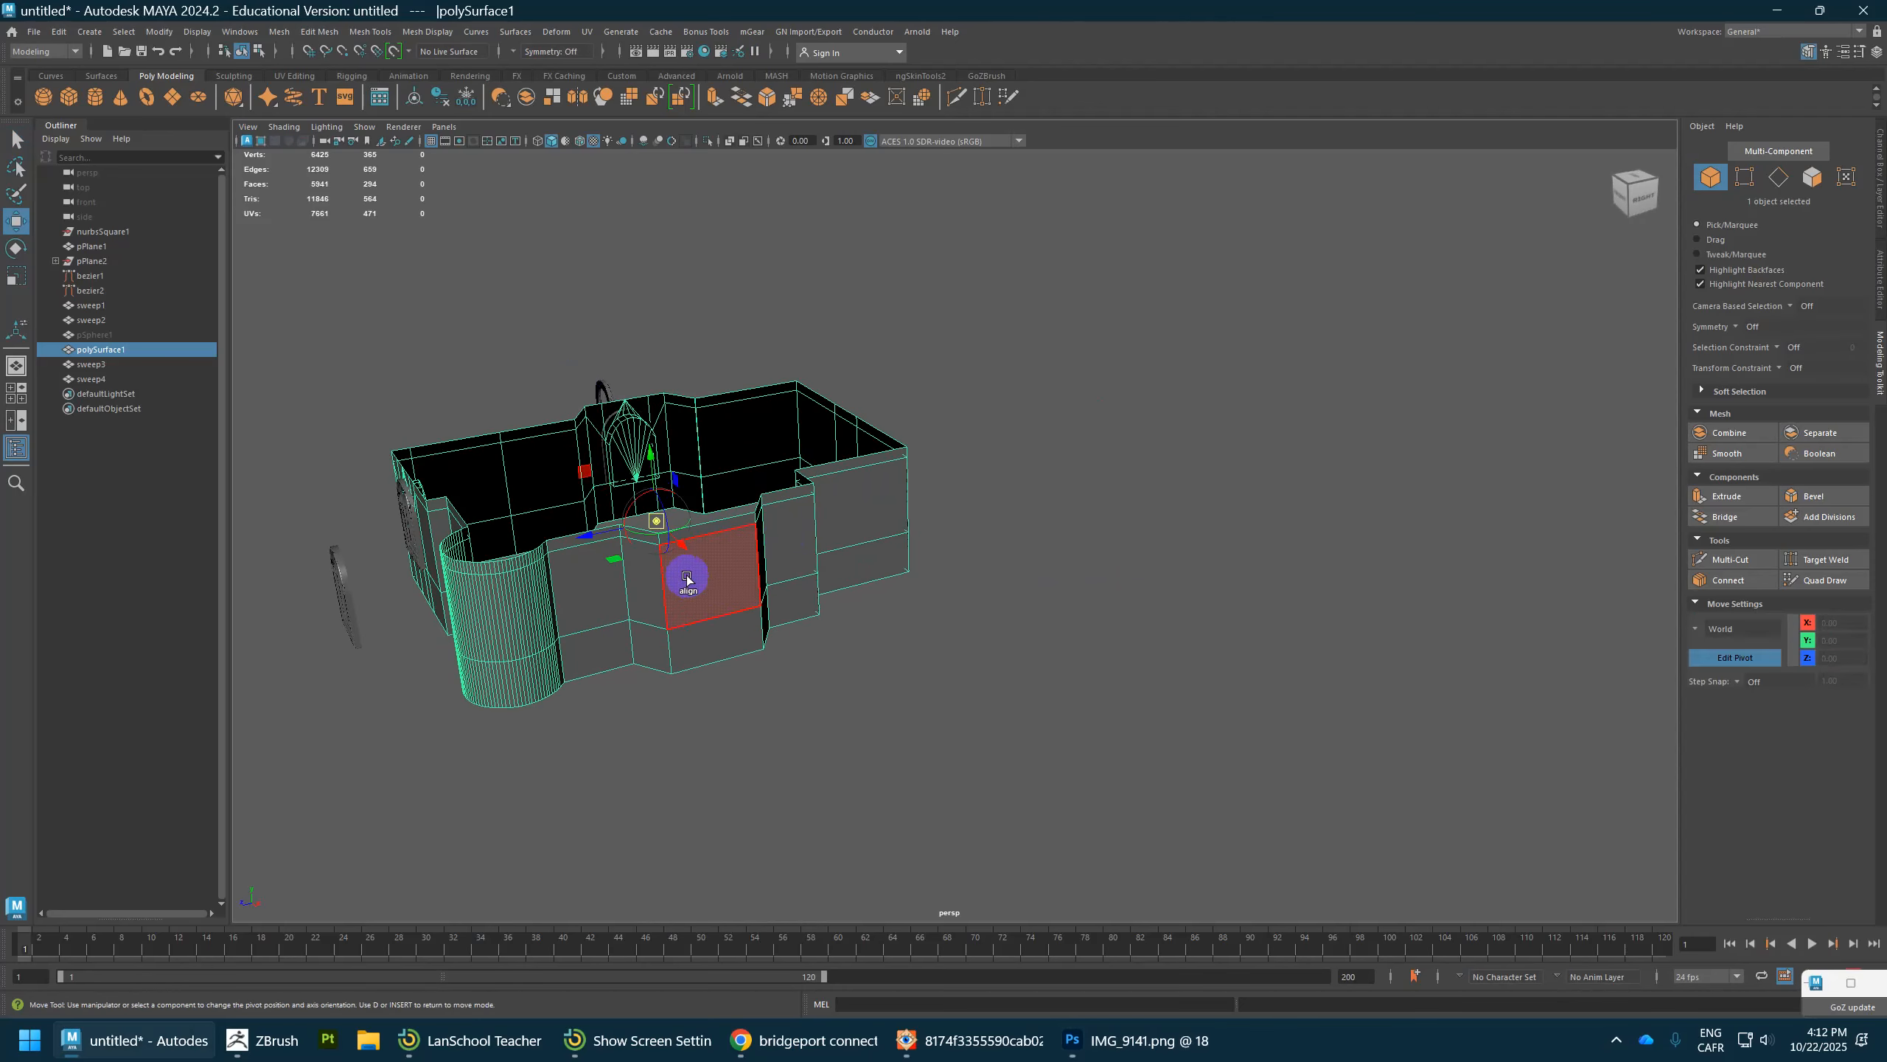
left_click_drag(661, 522, 675, 604)
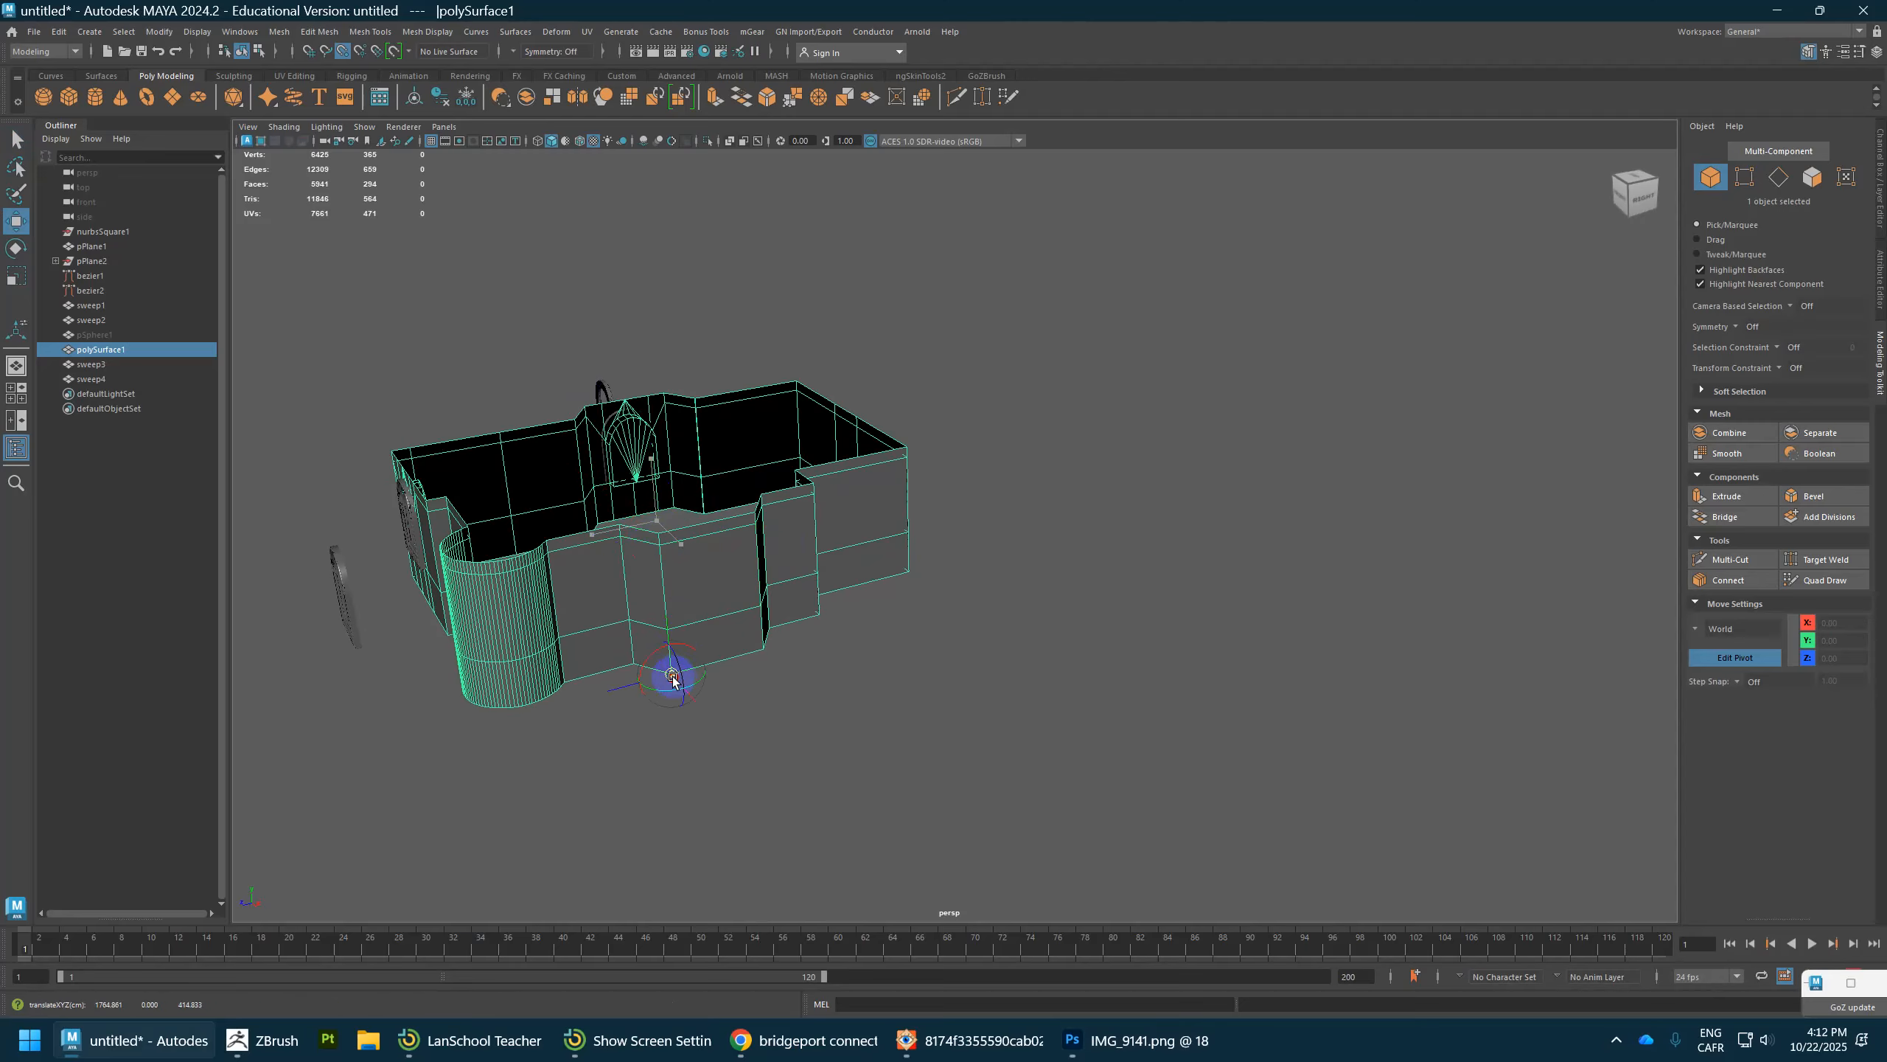
key("d")
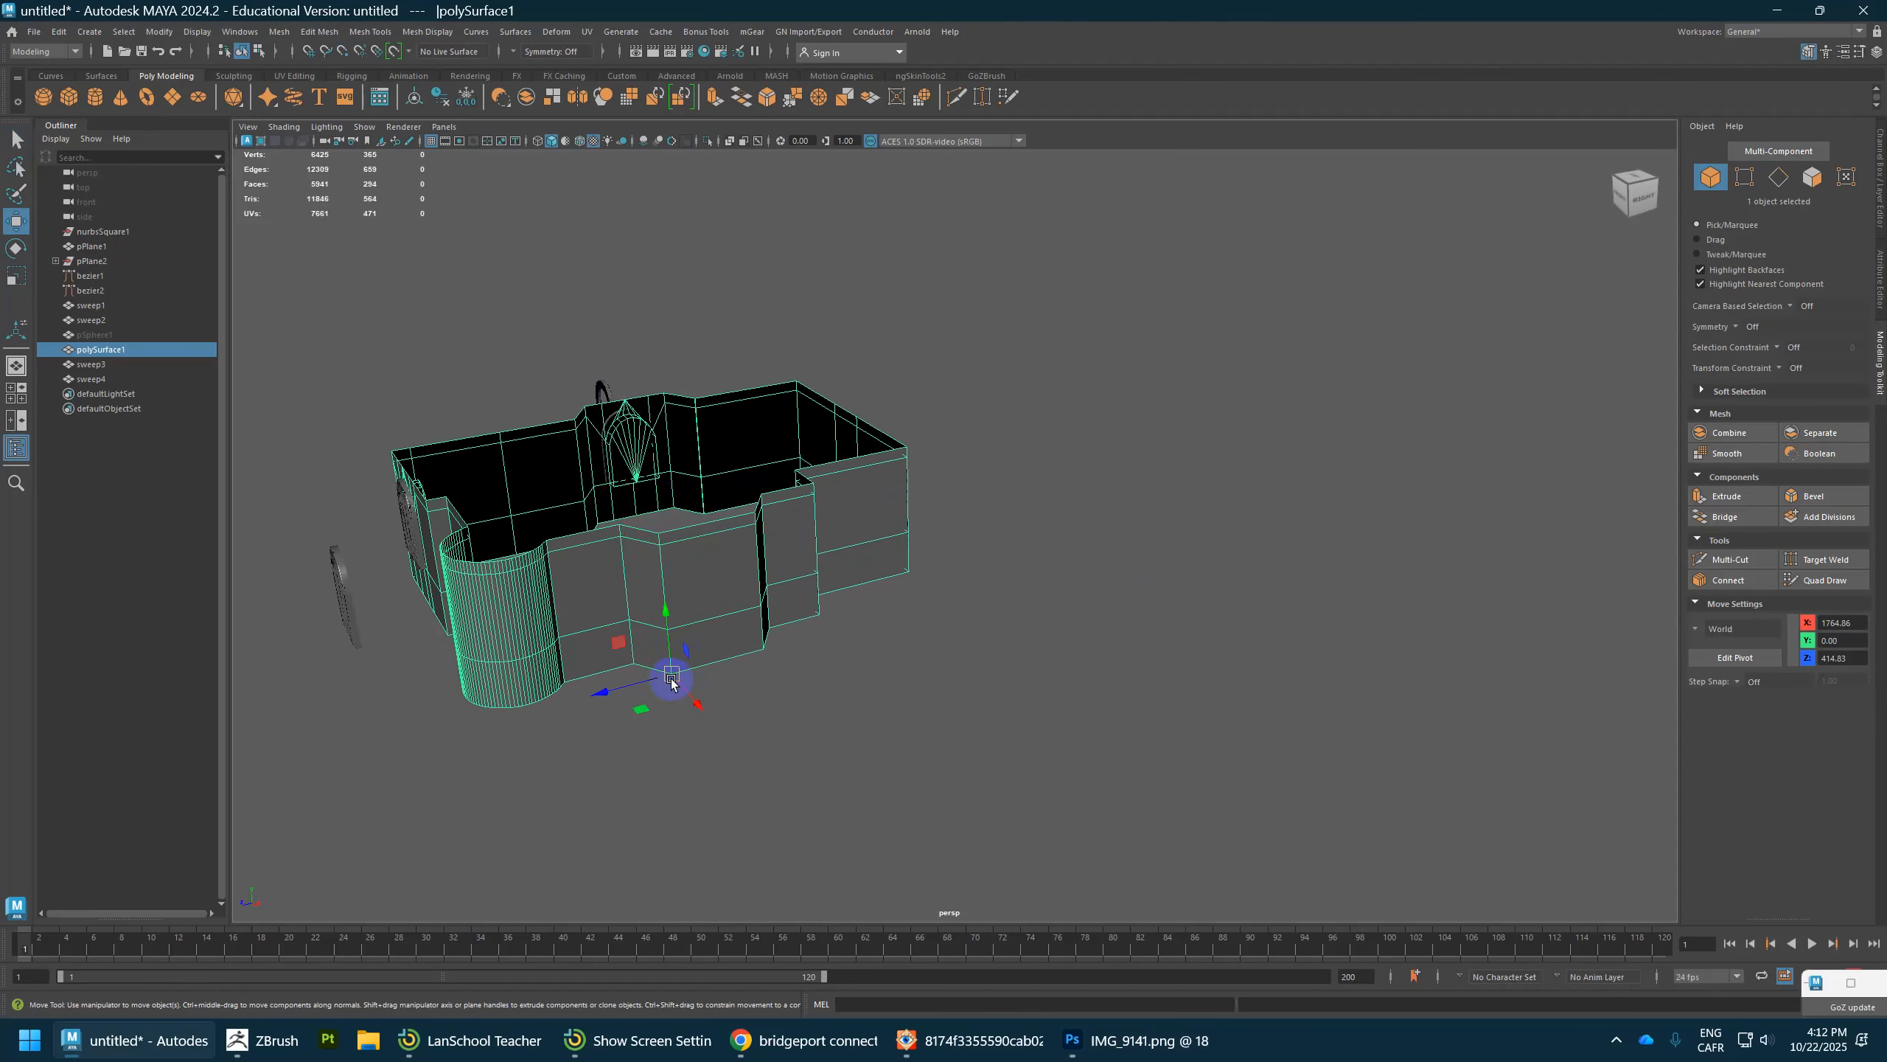
Step: Duplicate the building walls and raise the copy to Y 389.18 as a second storey on top of the original
key("ctrl+d")
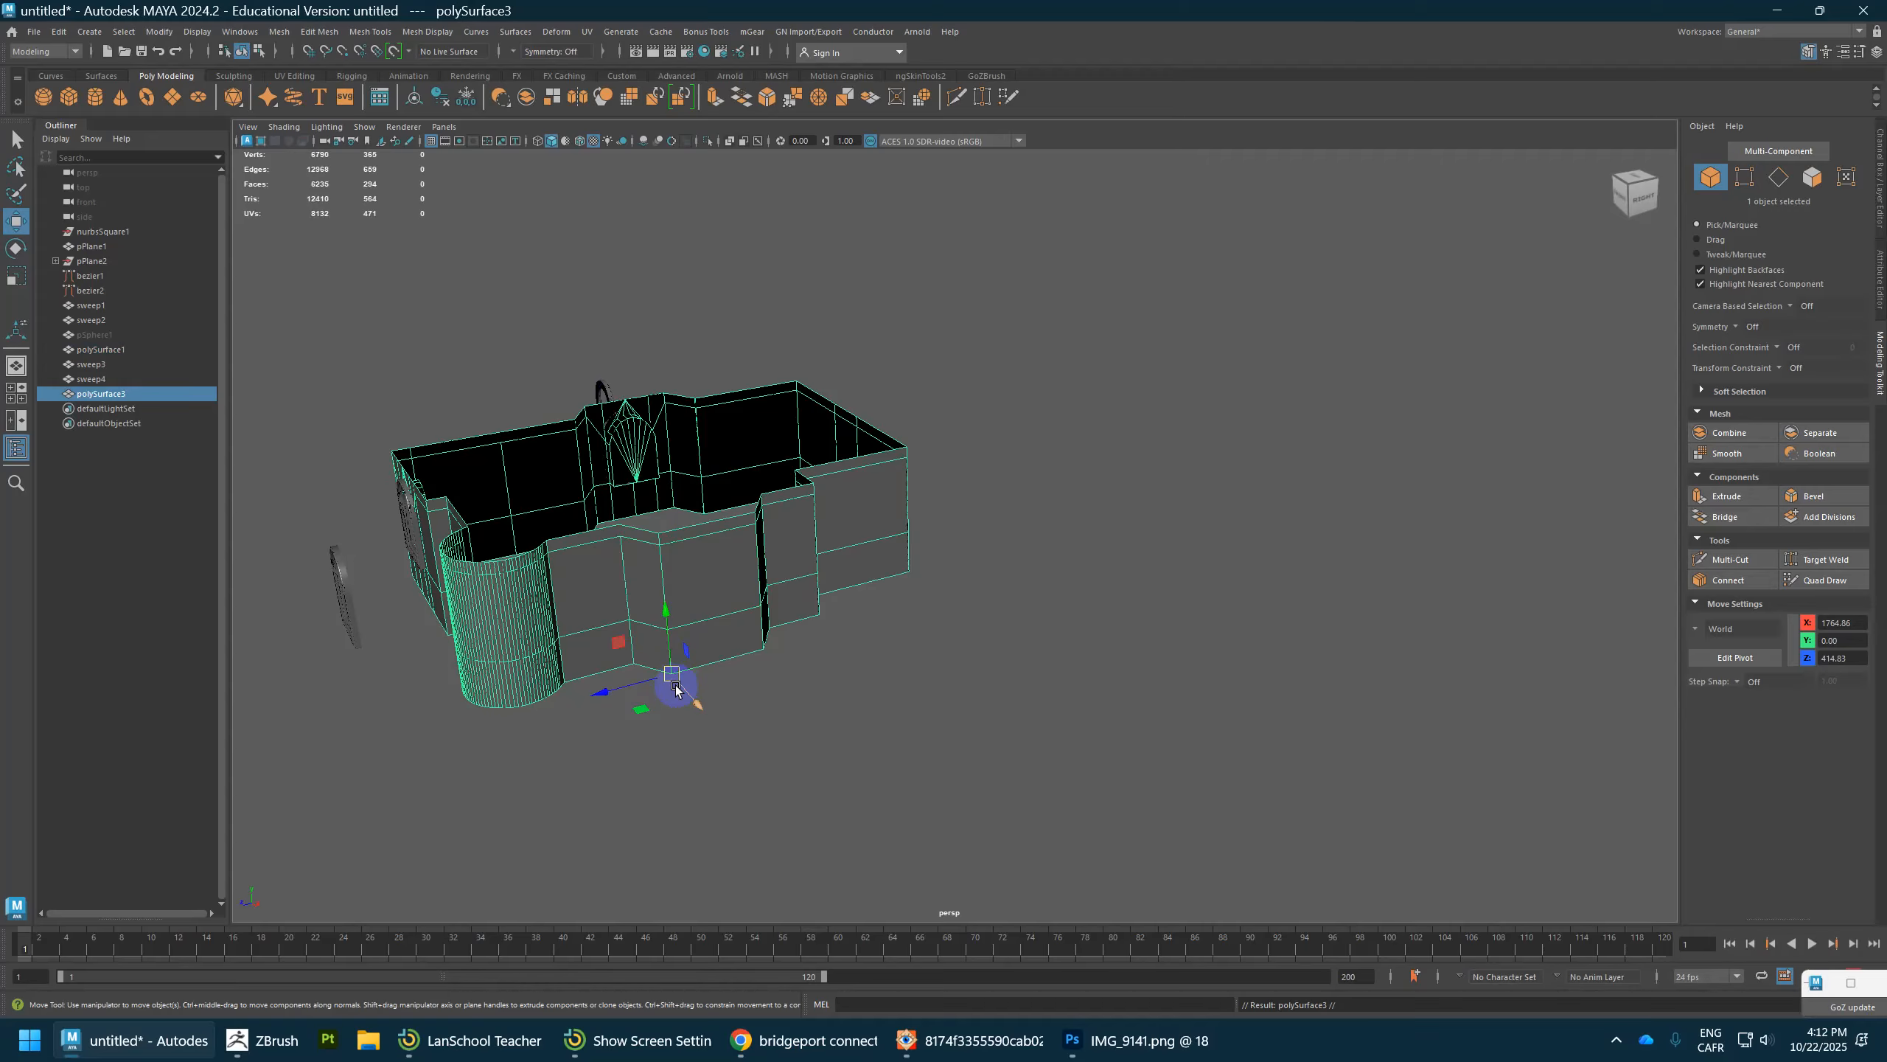
left_click_drag(667, 682, 666, 535)
left_click_drag(900, 699, 1348, 578, "alt")
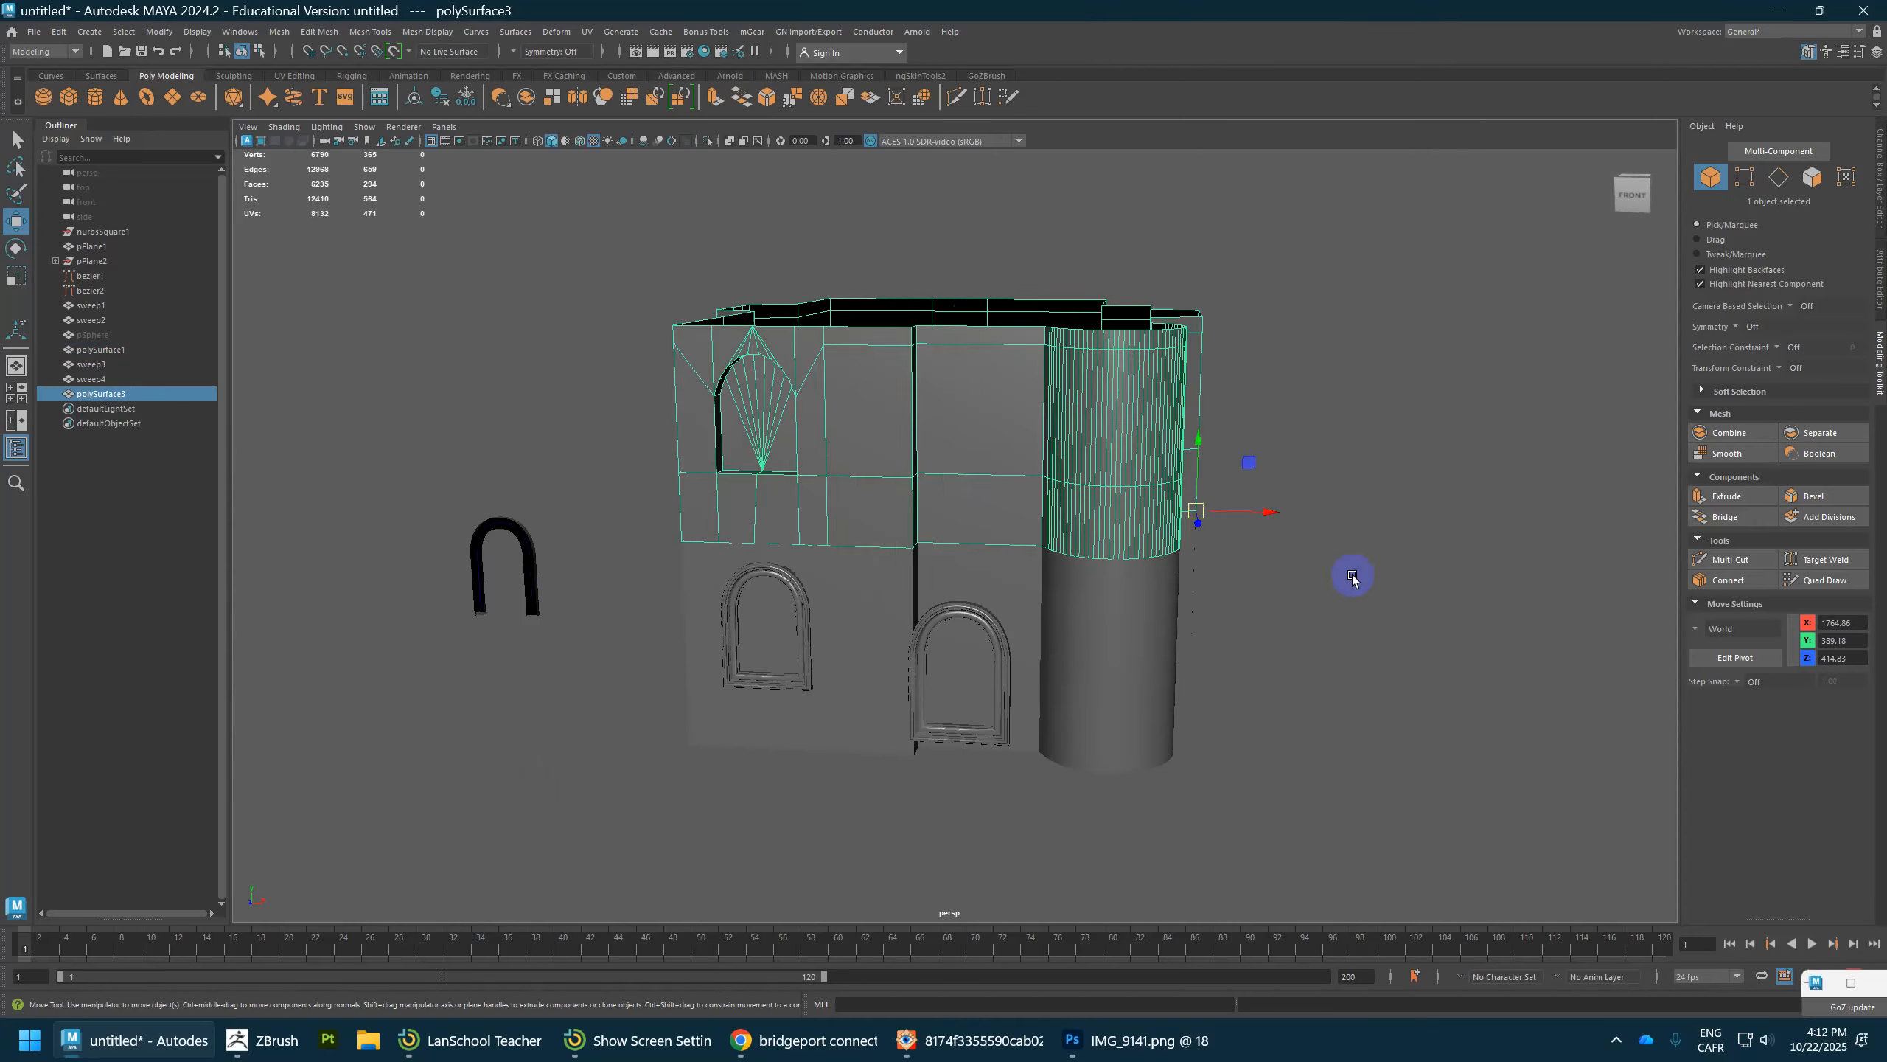
left_click_drag(1053, 474, 757, 591, "alt")
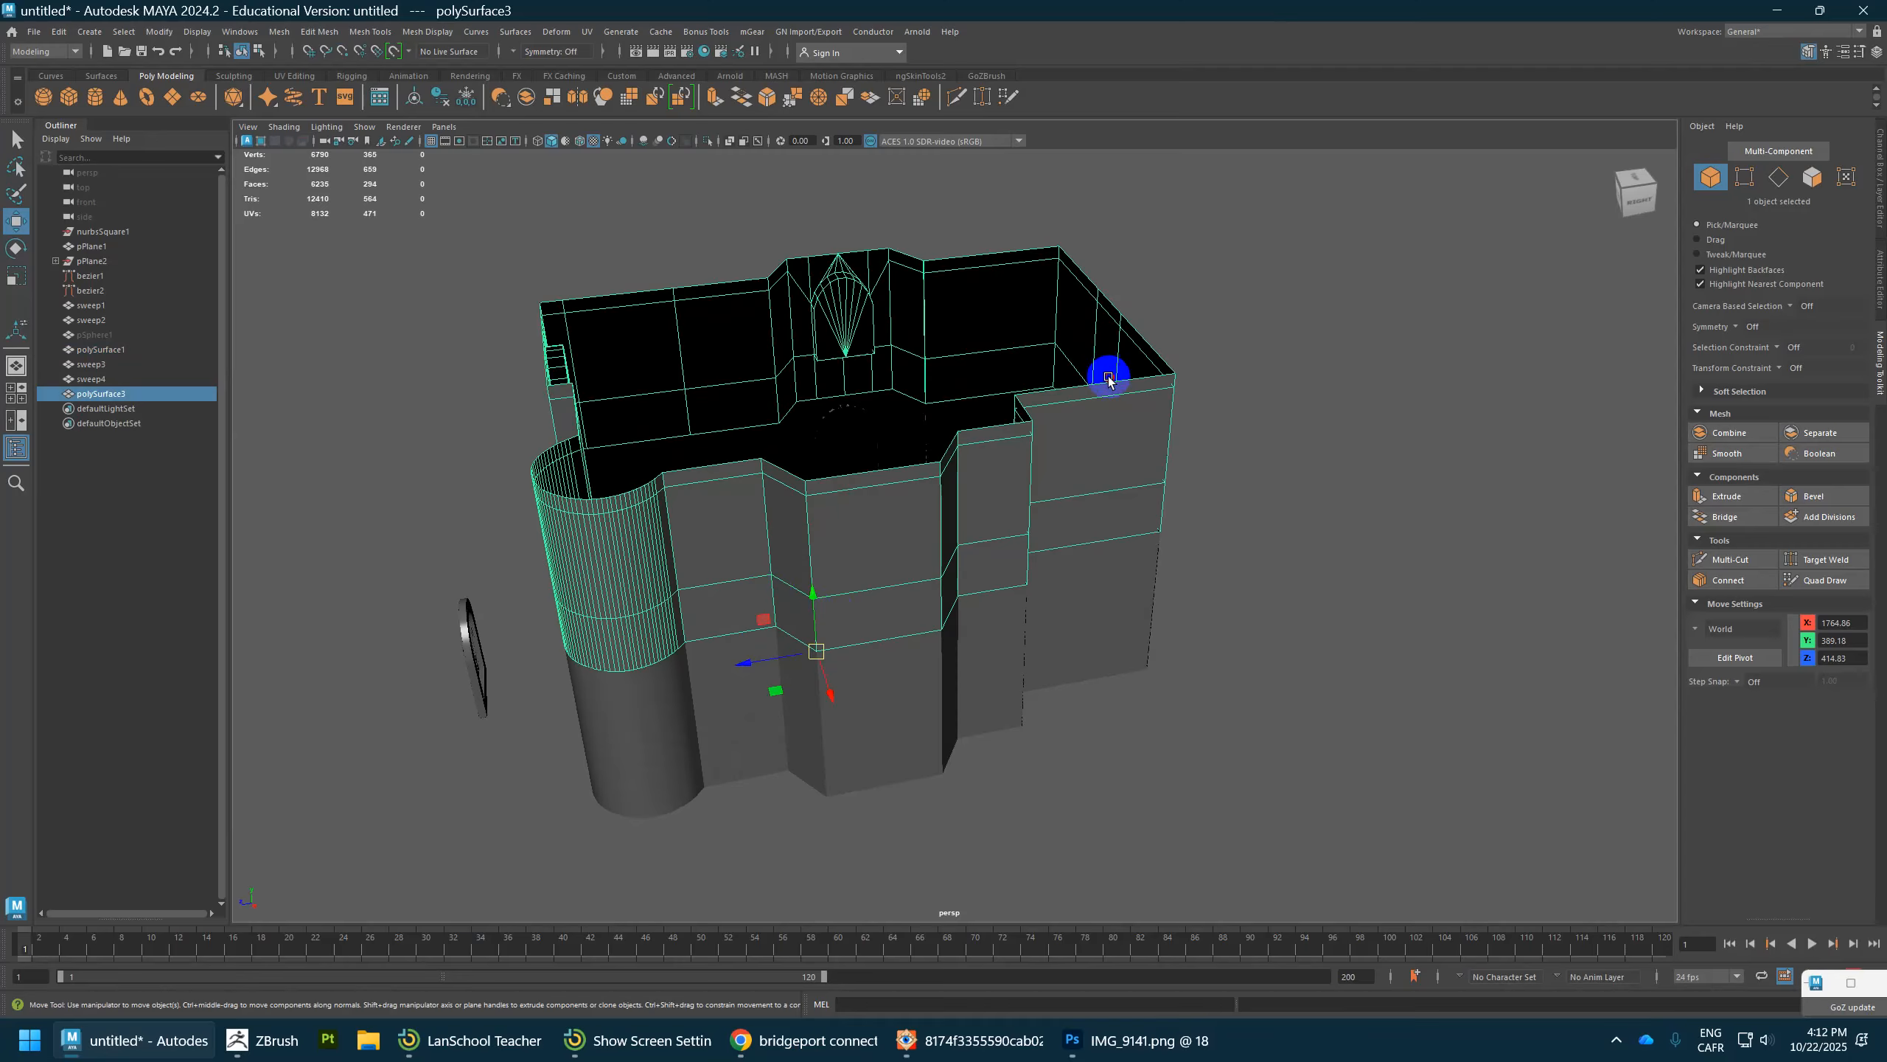
Step: Delete the faces of the upper storey's projecting rectangular rear section, leaving that side open
left_click_drag(1108, 379, 1074, 358, "alt")
right_click_drag(1103, 354, 1100, 386)
left_click_drag(1238, 235, 1224, 522)
key("Delete")
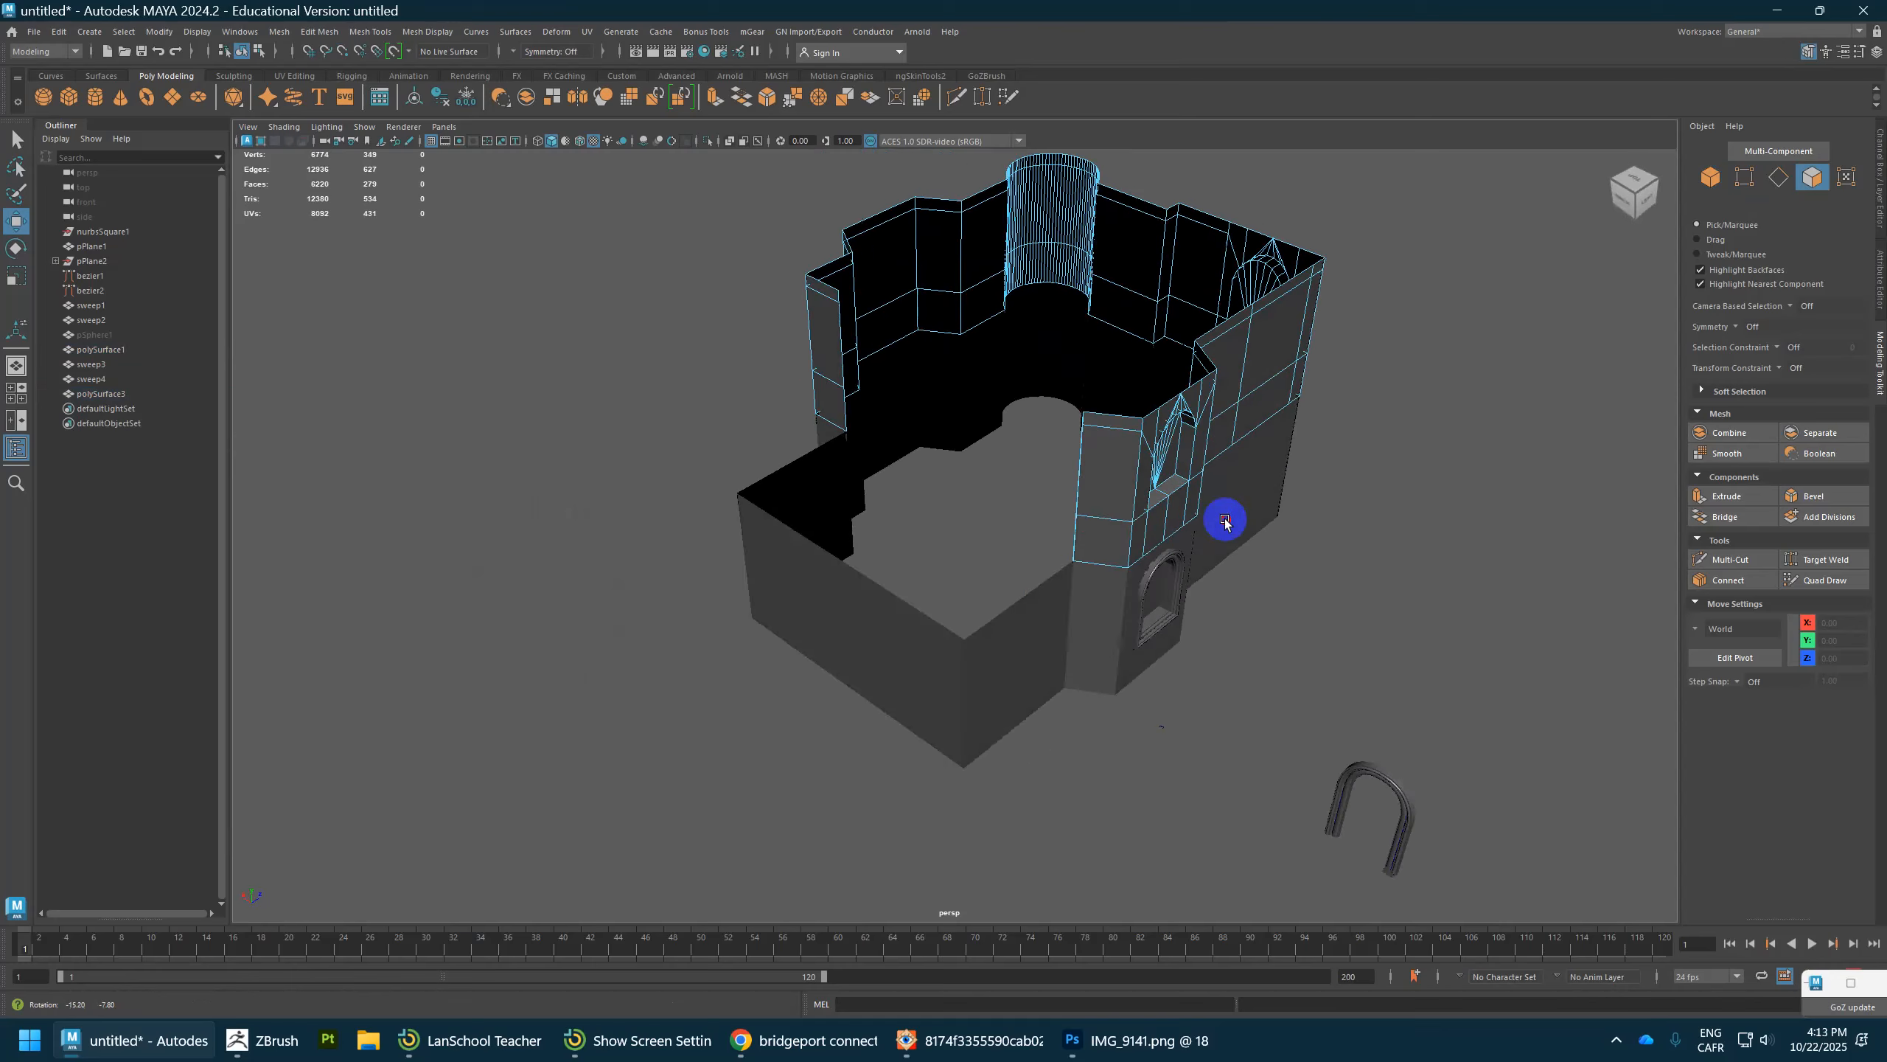
scroll(1225, 522, "up", 3)
left_click_drag(1276, 418, 1180, 375, "alt")
right_click_drag(1180, 375, 1142, 331)
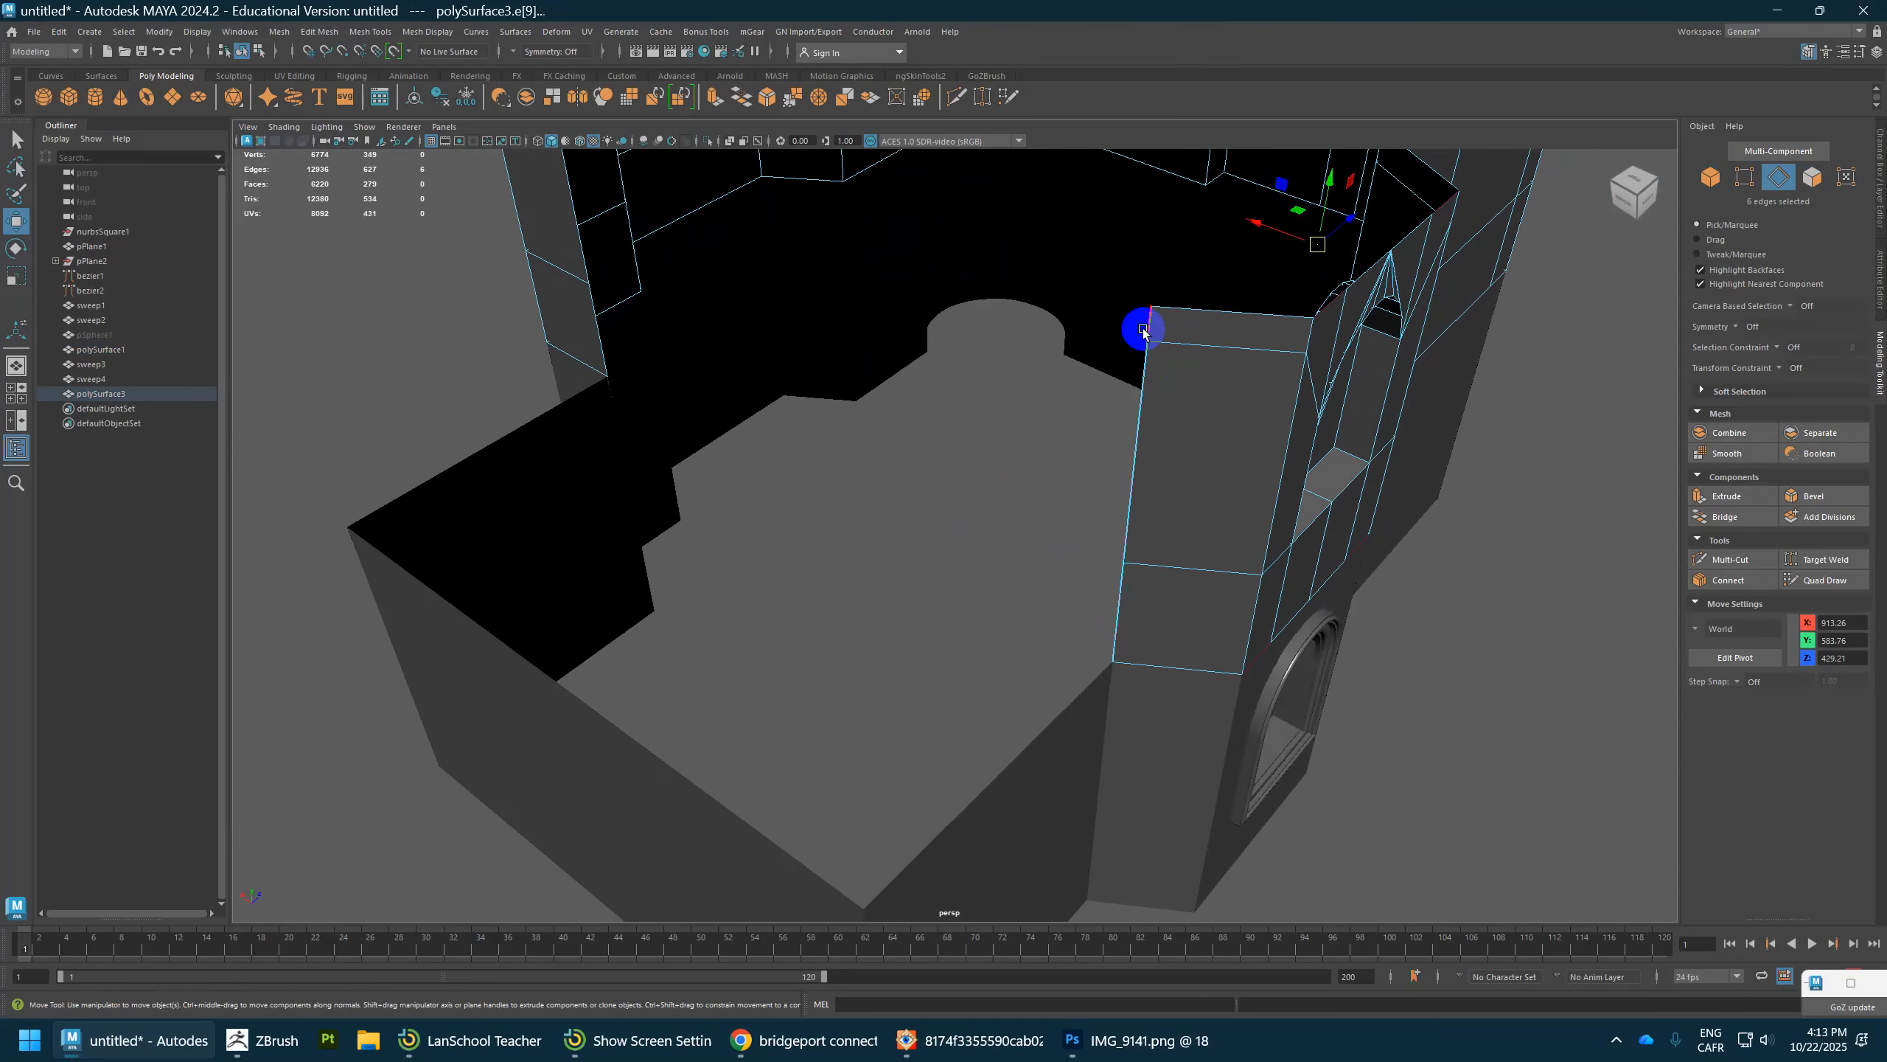
left_click(1146, 423)
left_click_drag(1112, 636, 780, 416, "alt")
left_click(678, 308, "shift")
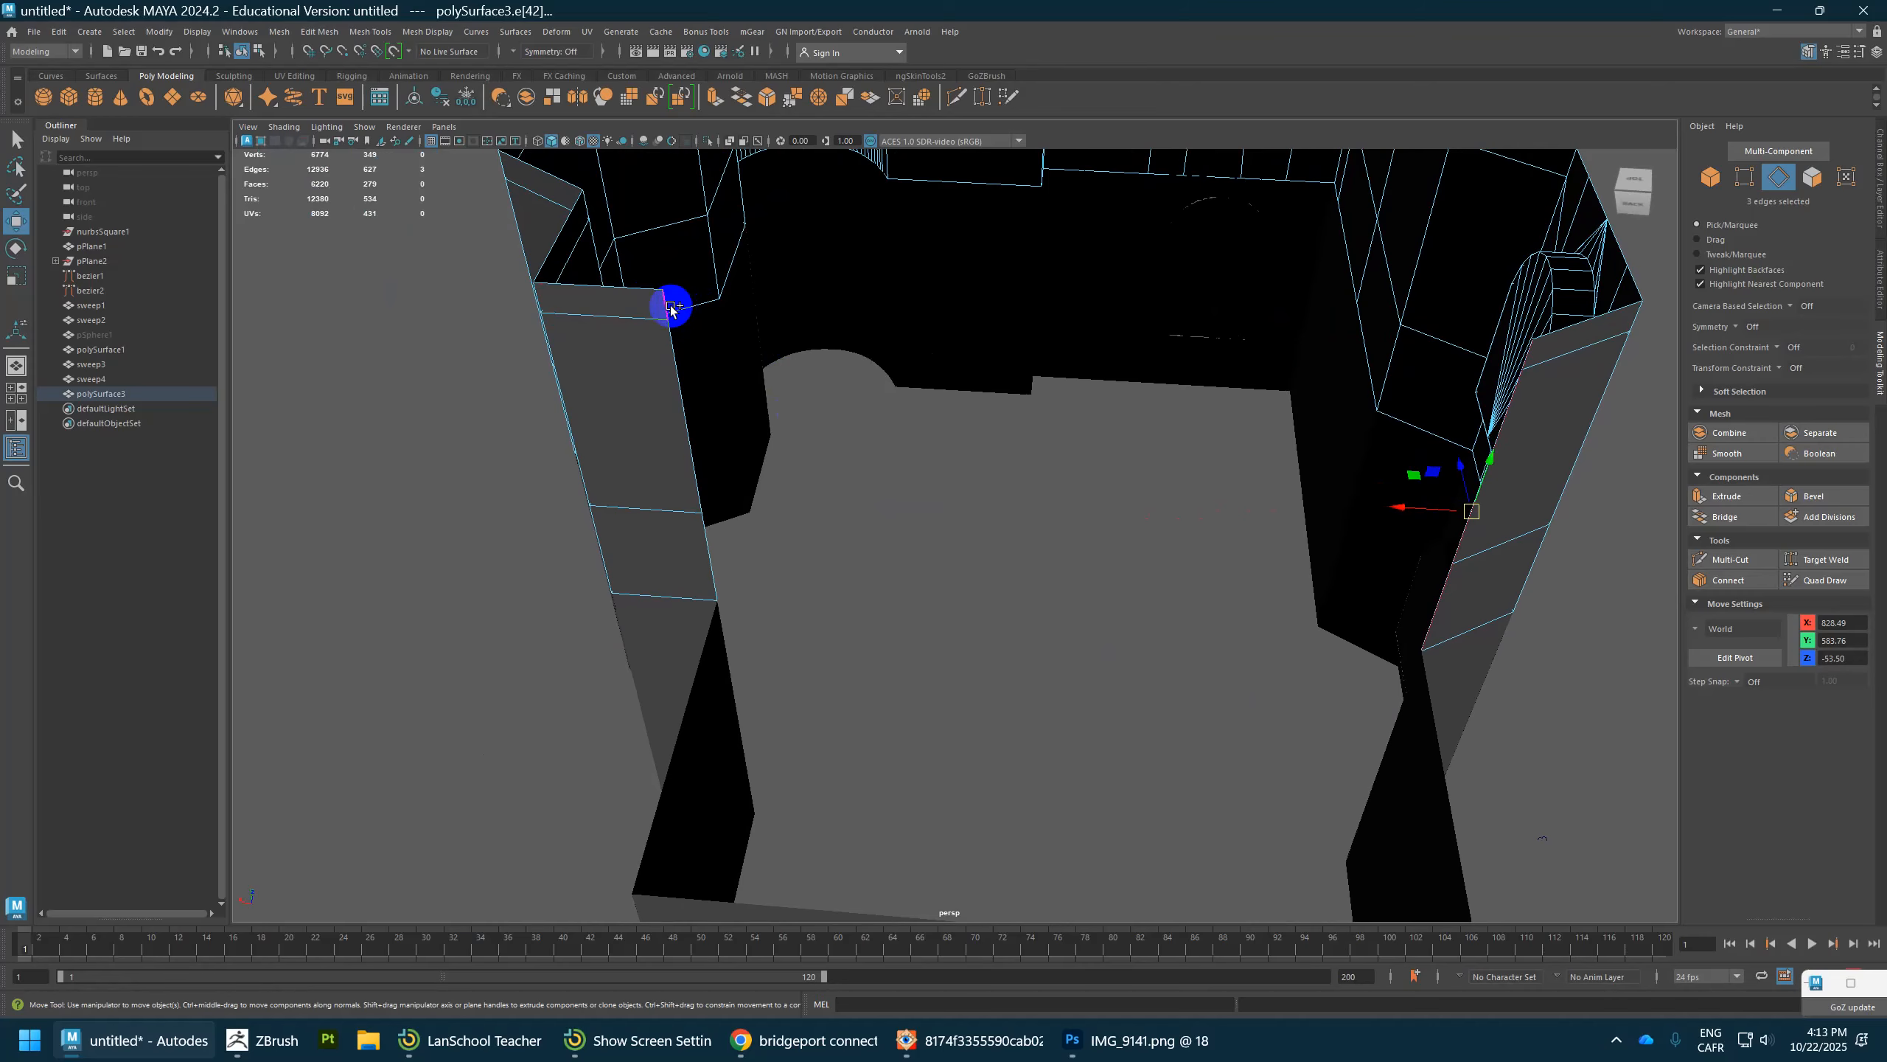
left_click(708, 539, "shift")
scroll(765, 531, "down", 10)
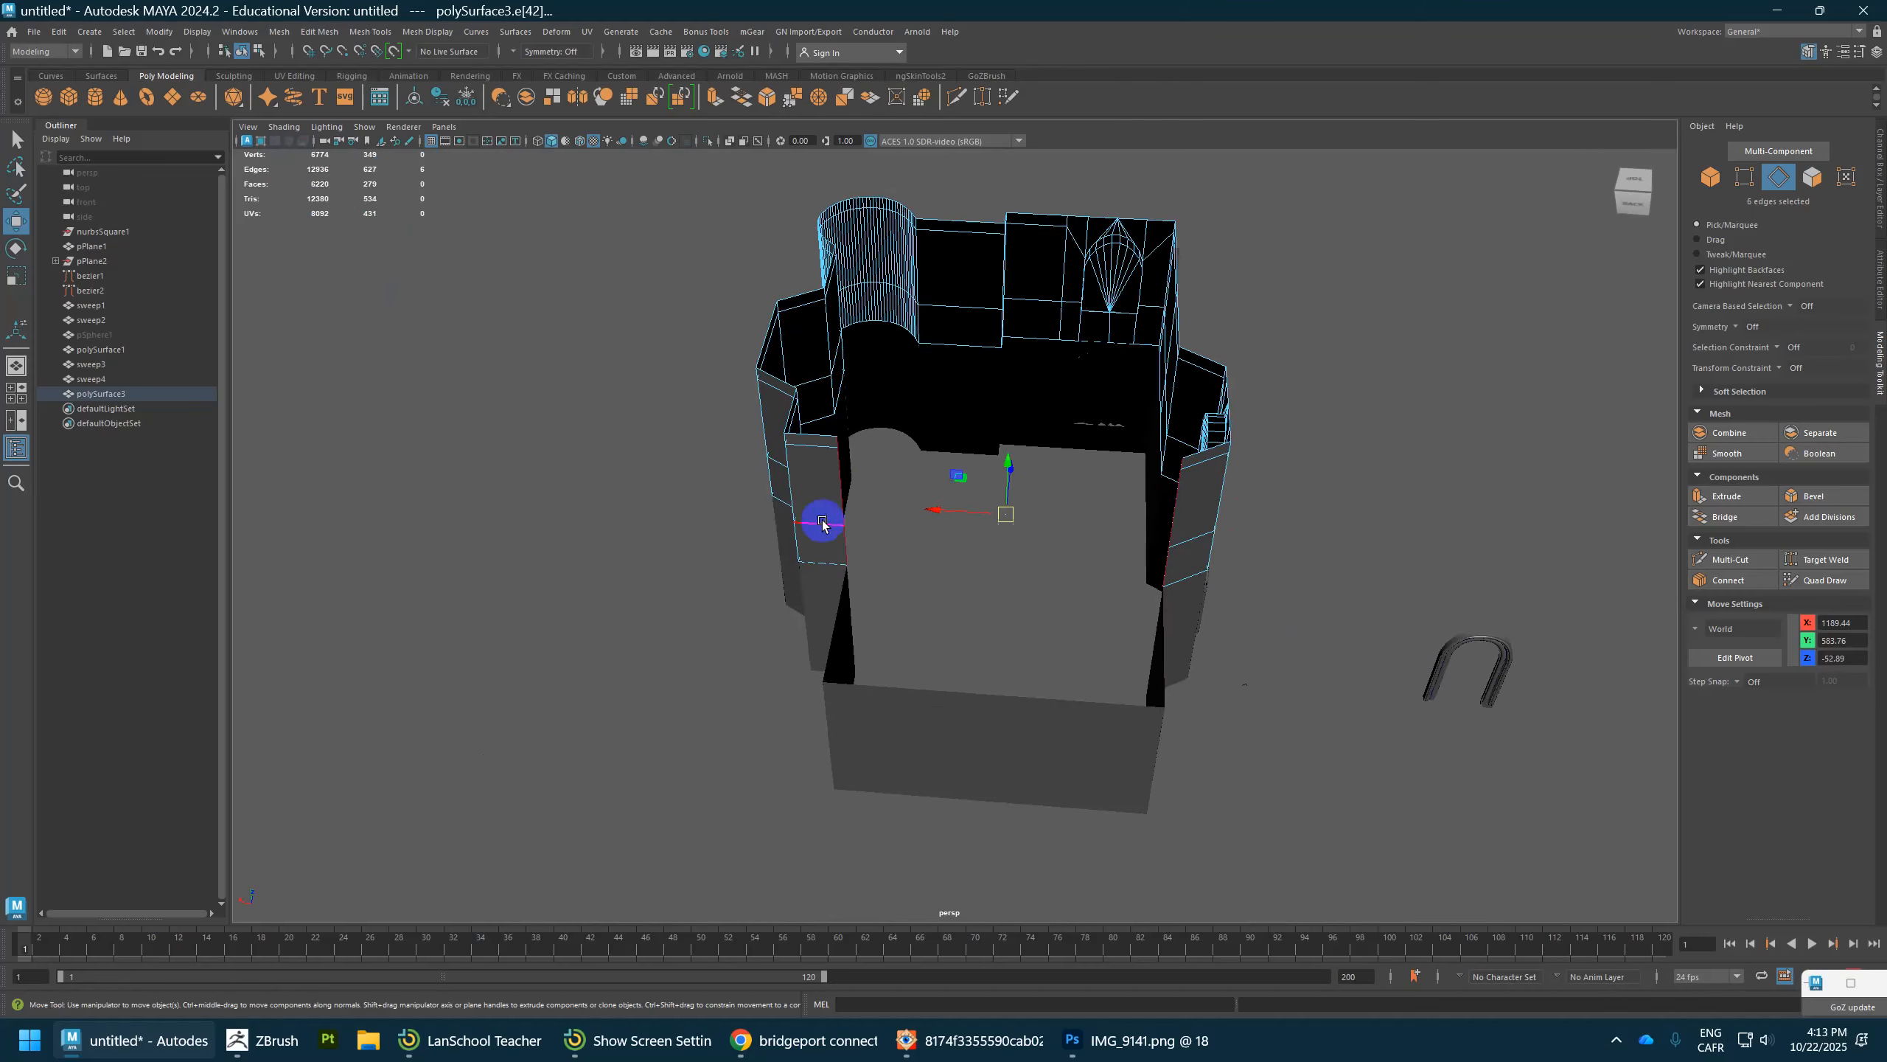
left_click_drag(826, 523, 1311, 391, "alt")
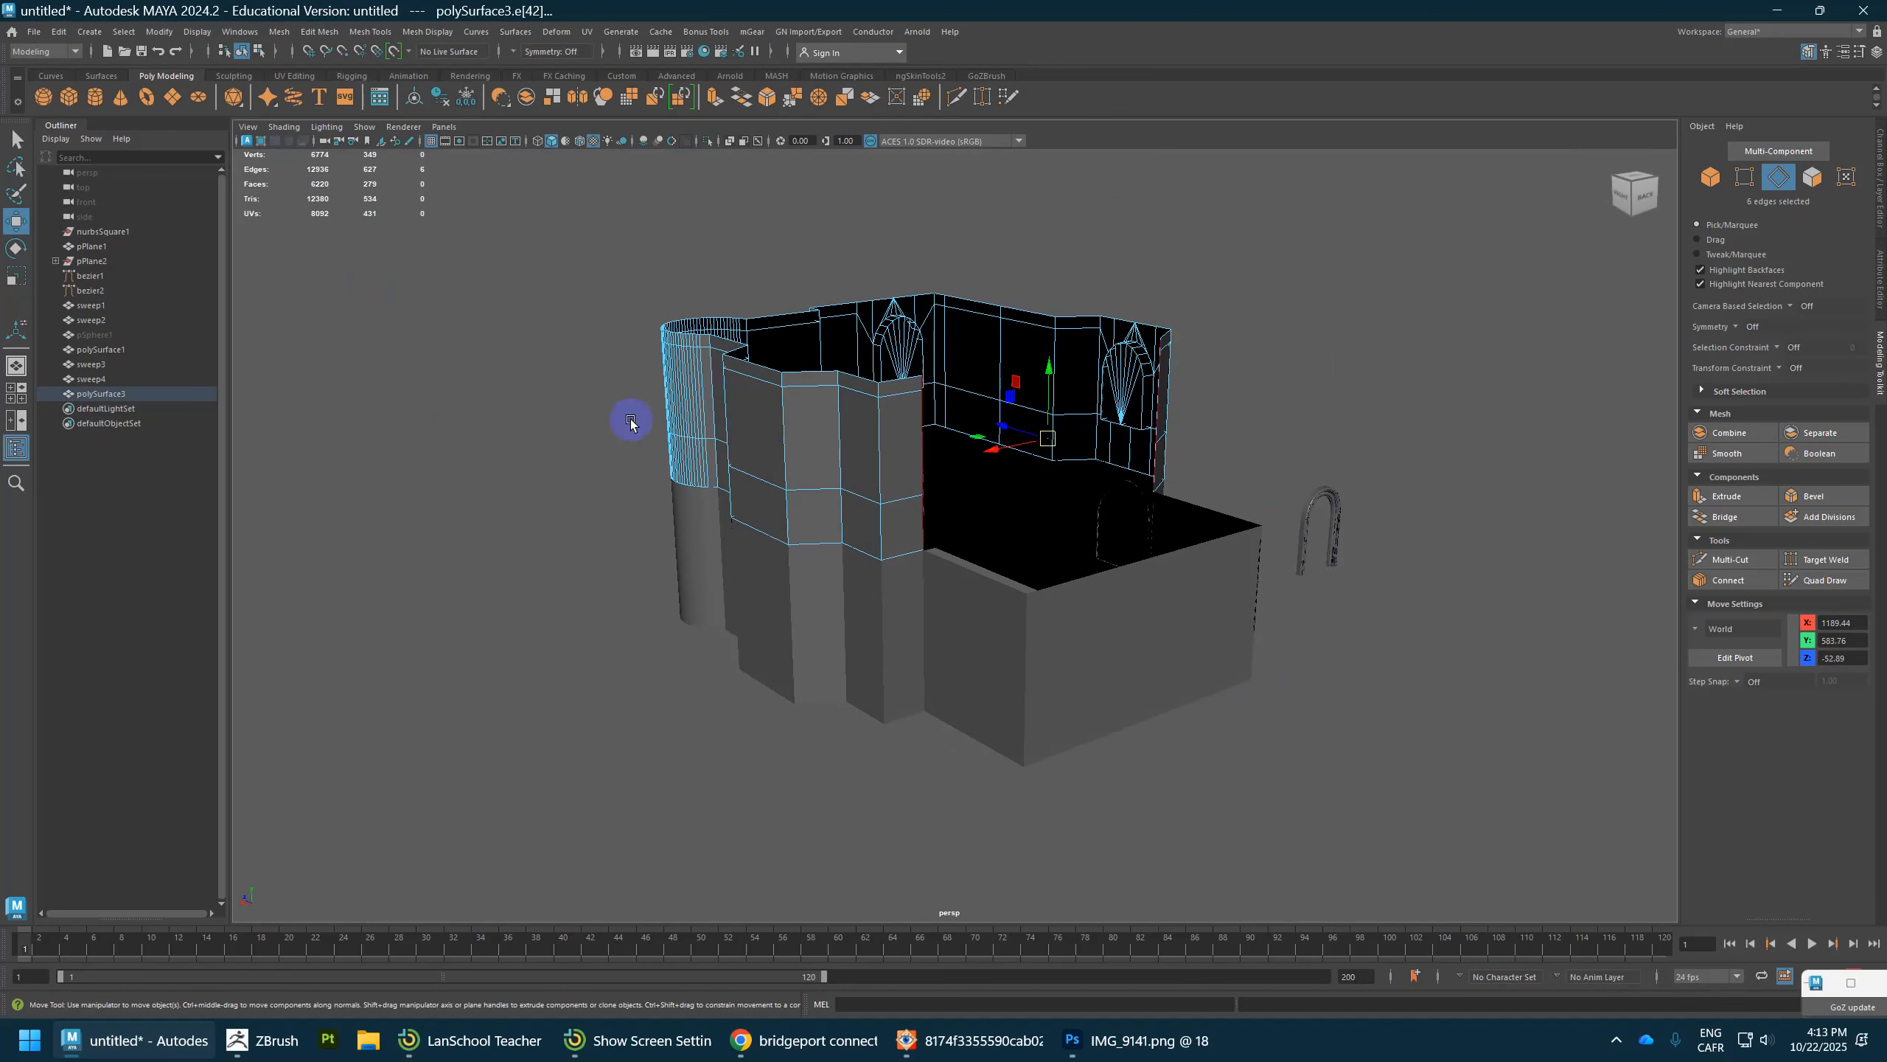
left_click_drag(630, 422, 1015, 480, "alt")
right_click(830, 444, "shift")
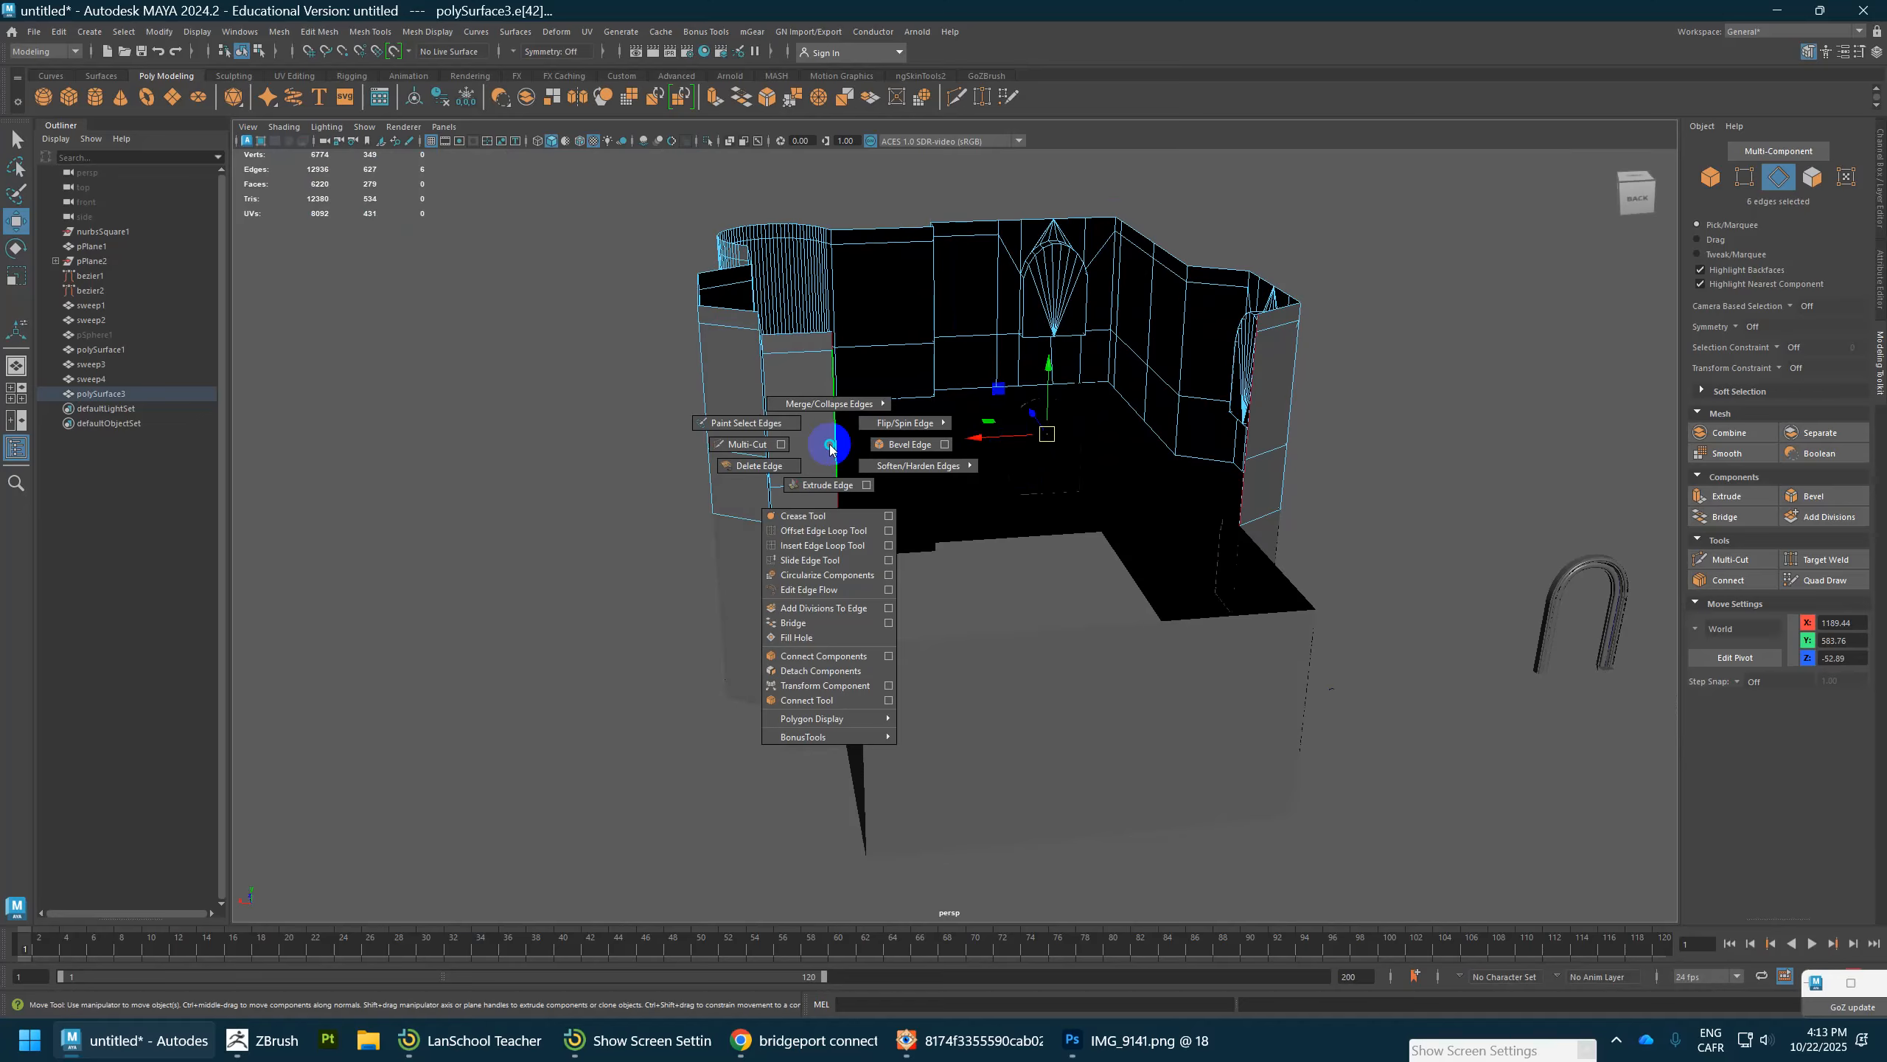
Step: Bridge the three vertical border edges on each side of the upper storey's rear opening to close it with a straight wall
left_click_drag(881, 528, 1313, 283, "alt")
left_click(1304, 282)
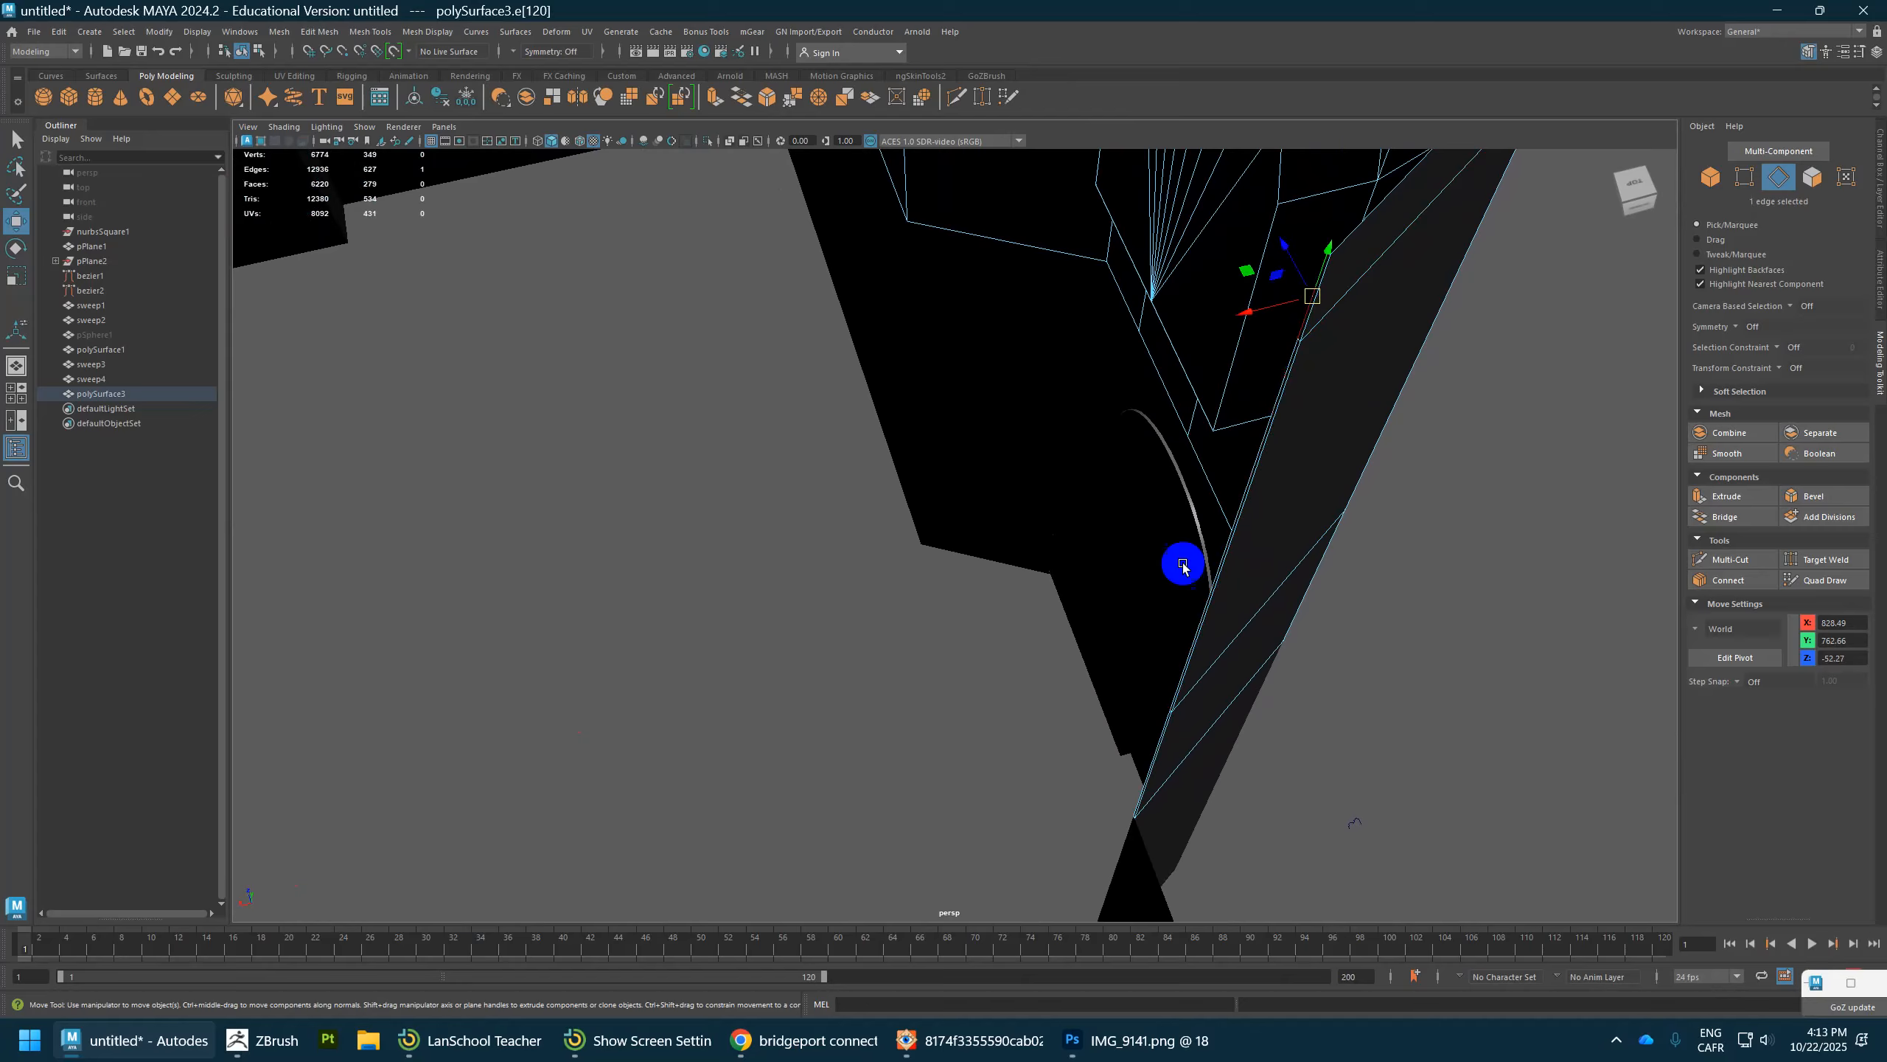
left_click(1141, 780, "shift")
right_click_drag(1141, 780, 835, 724, "alt")
left_click_drag(835, 724, 1032, 725, "alt")
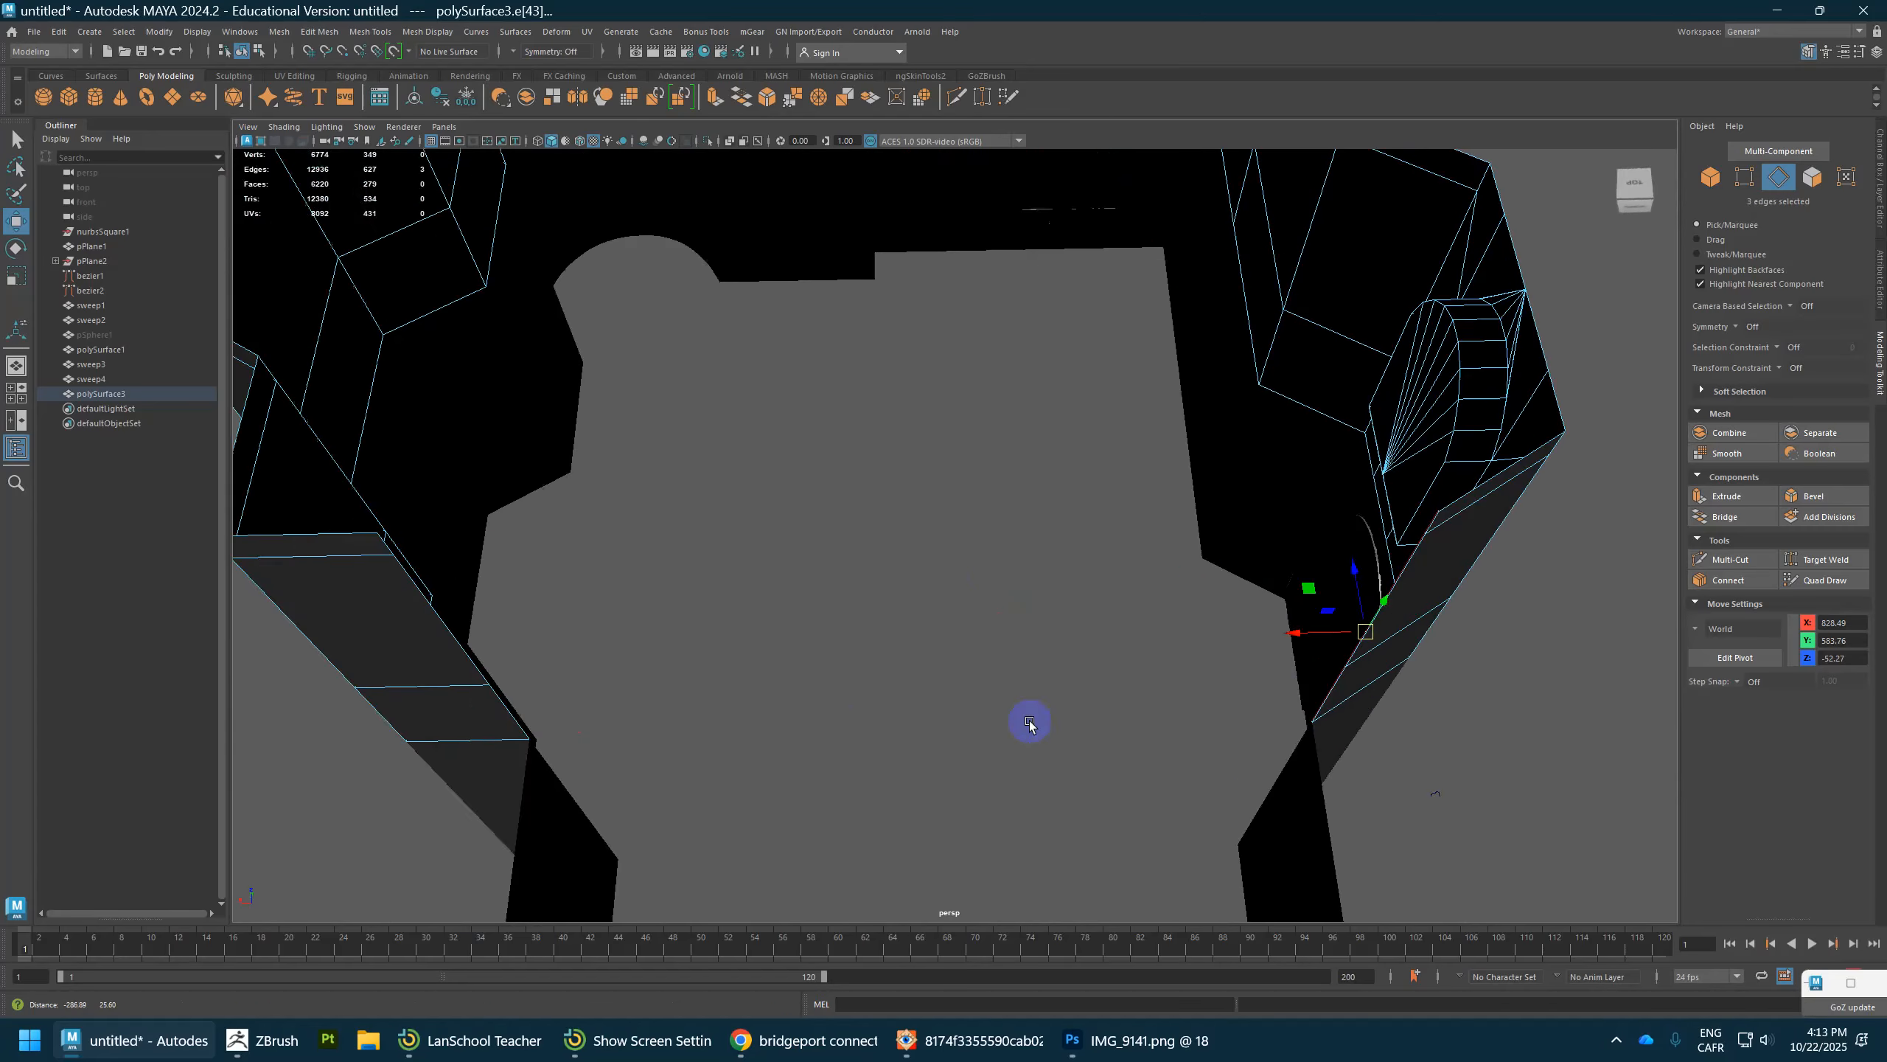
middle_click_drag(1032, 724, 1189, 714, "alt")
left_click(722, 573, "shift")
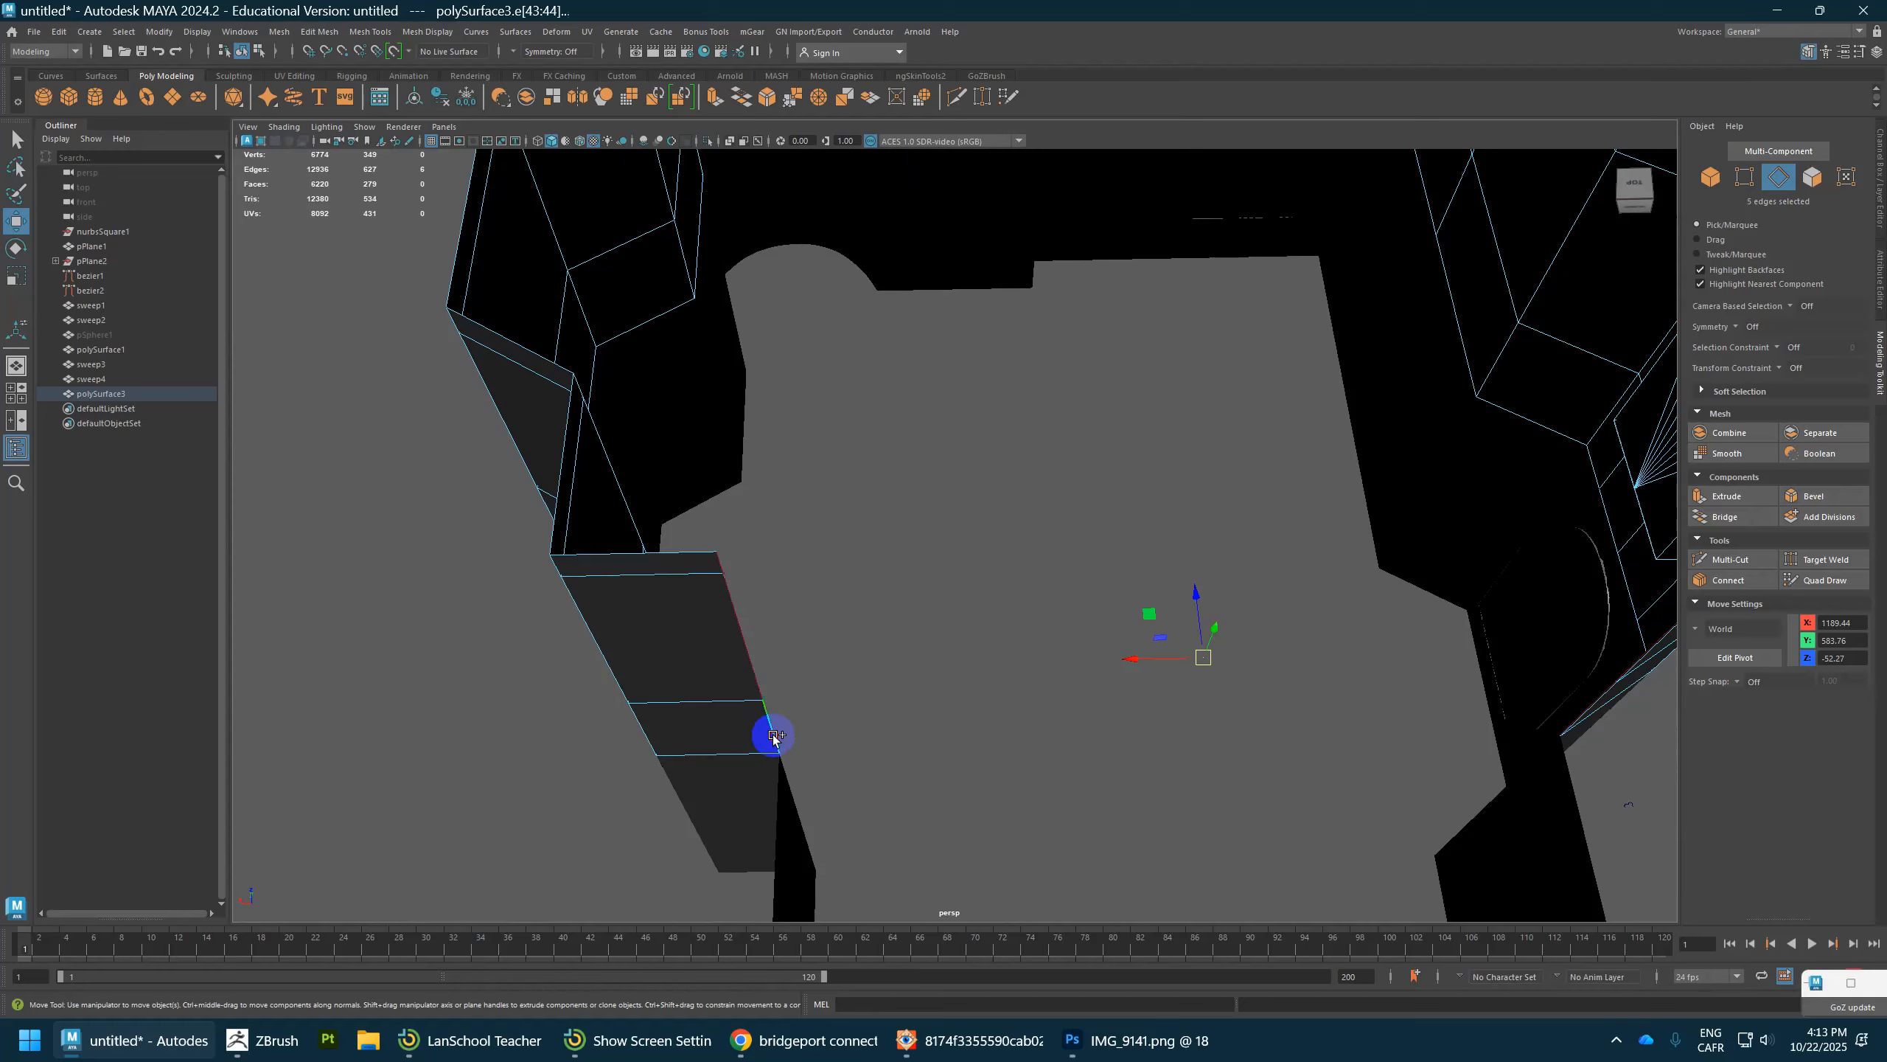
right_click_drag(773, 736, 747, 893, "shift")
scroll(978, 695, "down", 3)
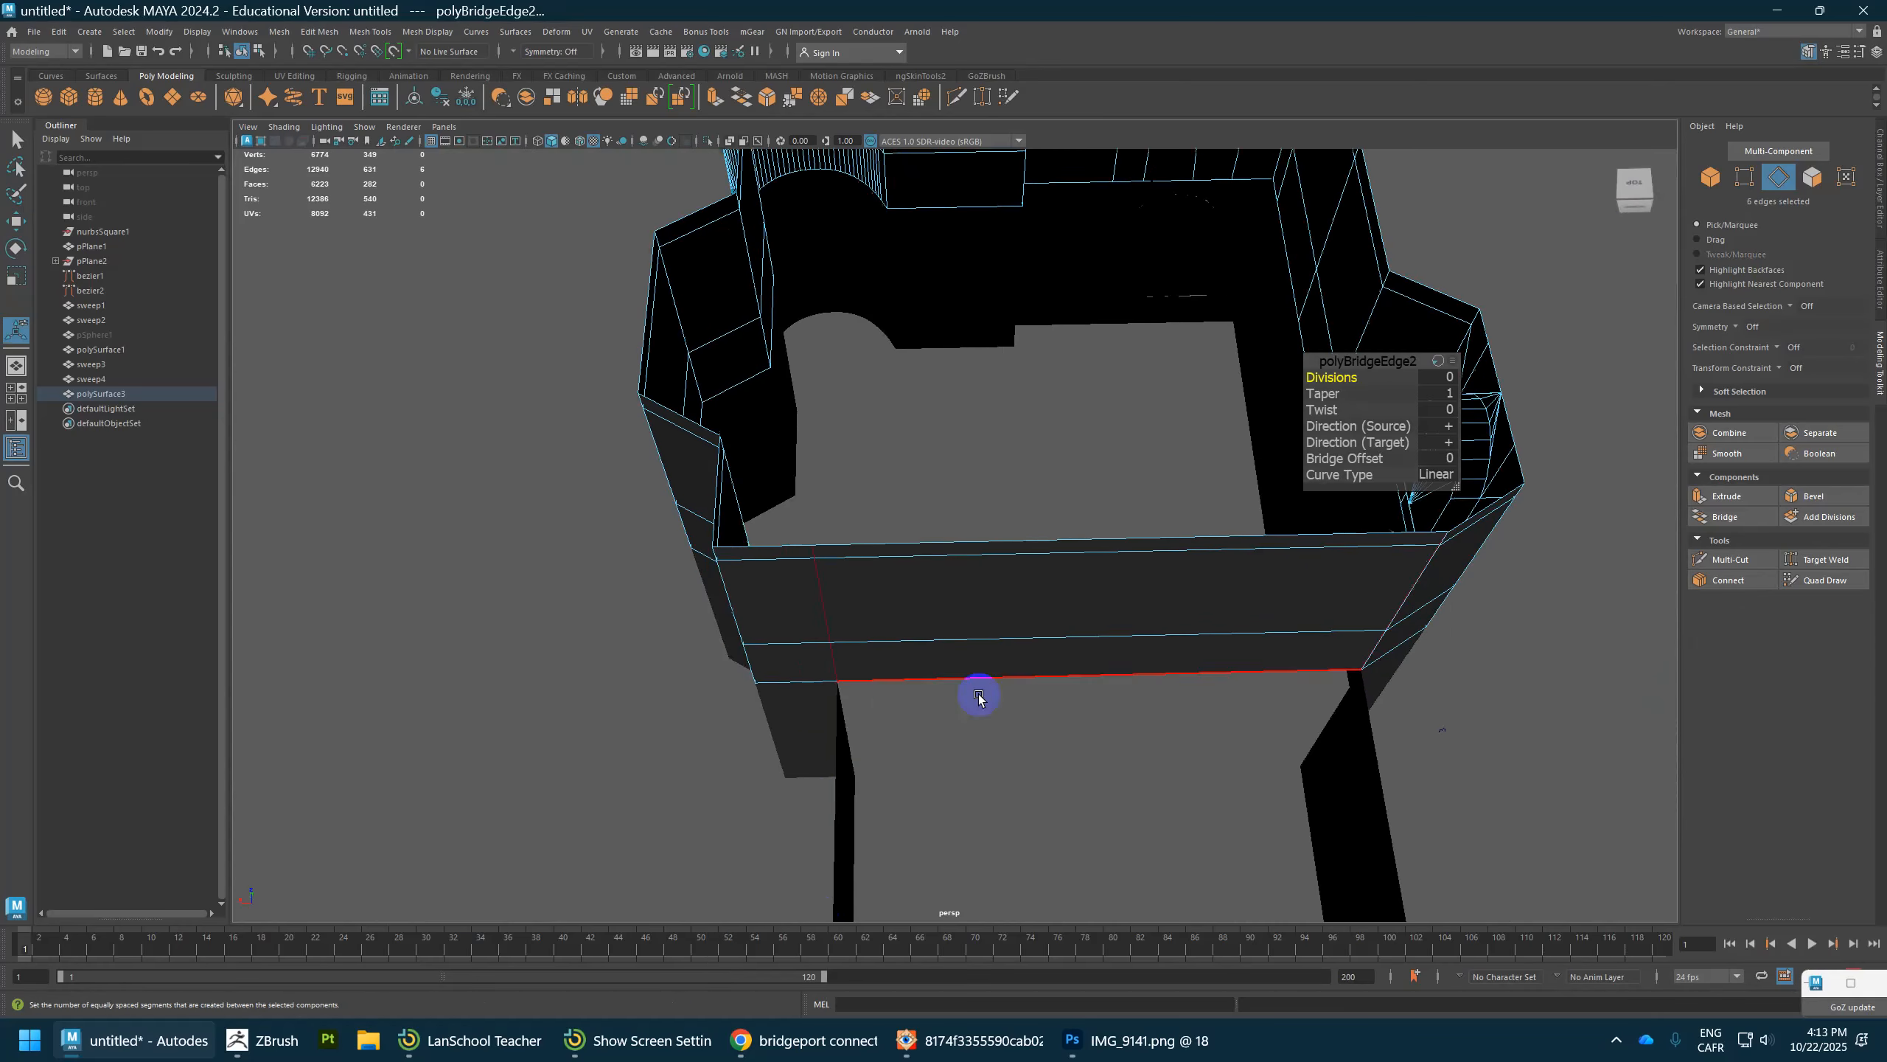
Step: Delete the three vertical seam edges and their vertices where the bridged wall meets the adjoining wall, and return to the whole upper storey
left_click_drag(979, 695, 1104, 611, "alt")
middle_click_drag(1103, 611, 821, 632, "alt")
right_click_drag(822, 632, 1033, 617, "alt")
left_click_drag(1033, 617, 826, 595, "alt")
right_click_drag(826, 595, 934, 588, "alt")
middle_click_drag(933, 587, 901, 363, "alt")
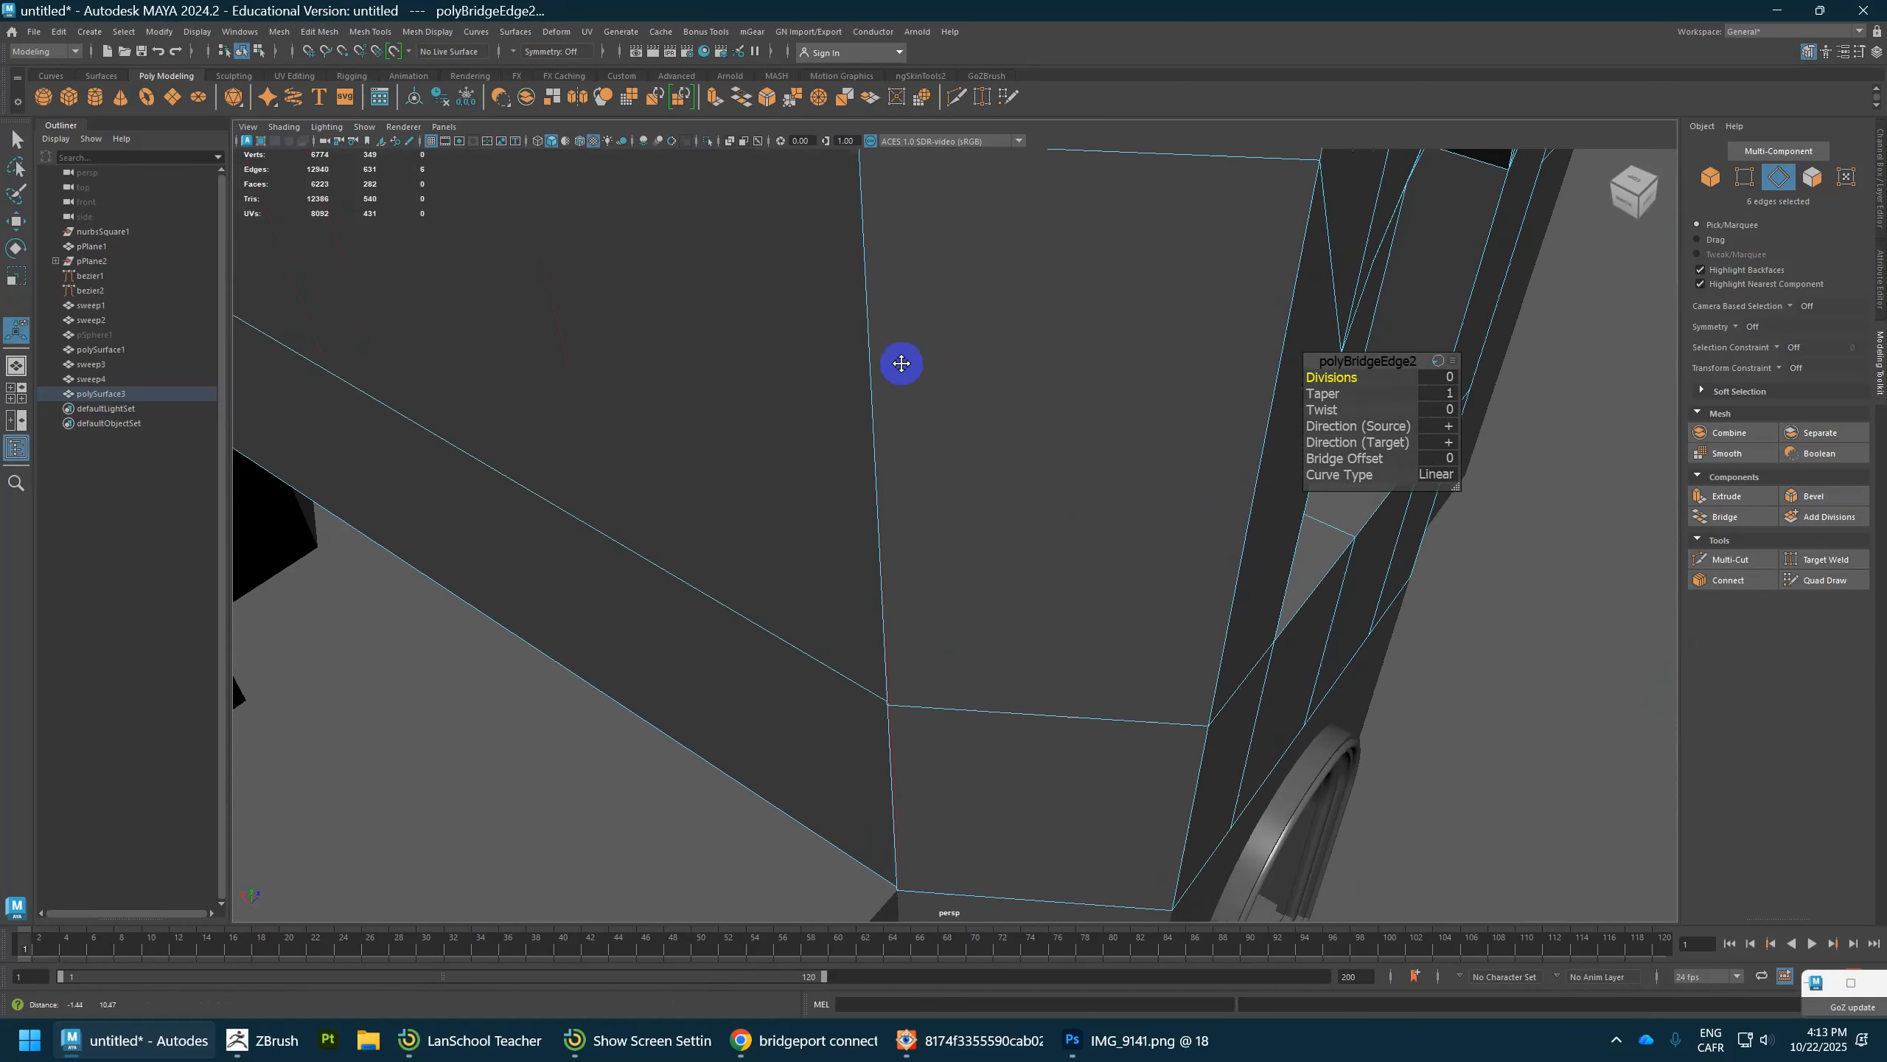
right_click_drag(902, 363, 1091, 594, "alt")
left_click_drag(1091, 594, 1268, 636, "alt")
right_click_drag(1268, 636, 1074, 632, "alt")
left_click(1445, 586)
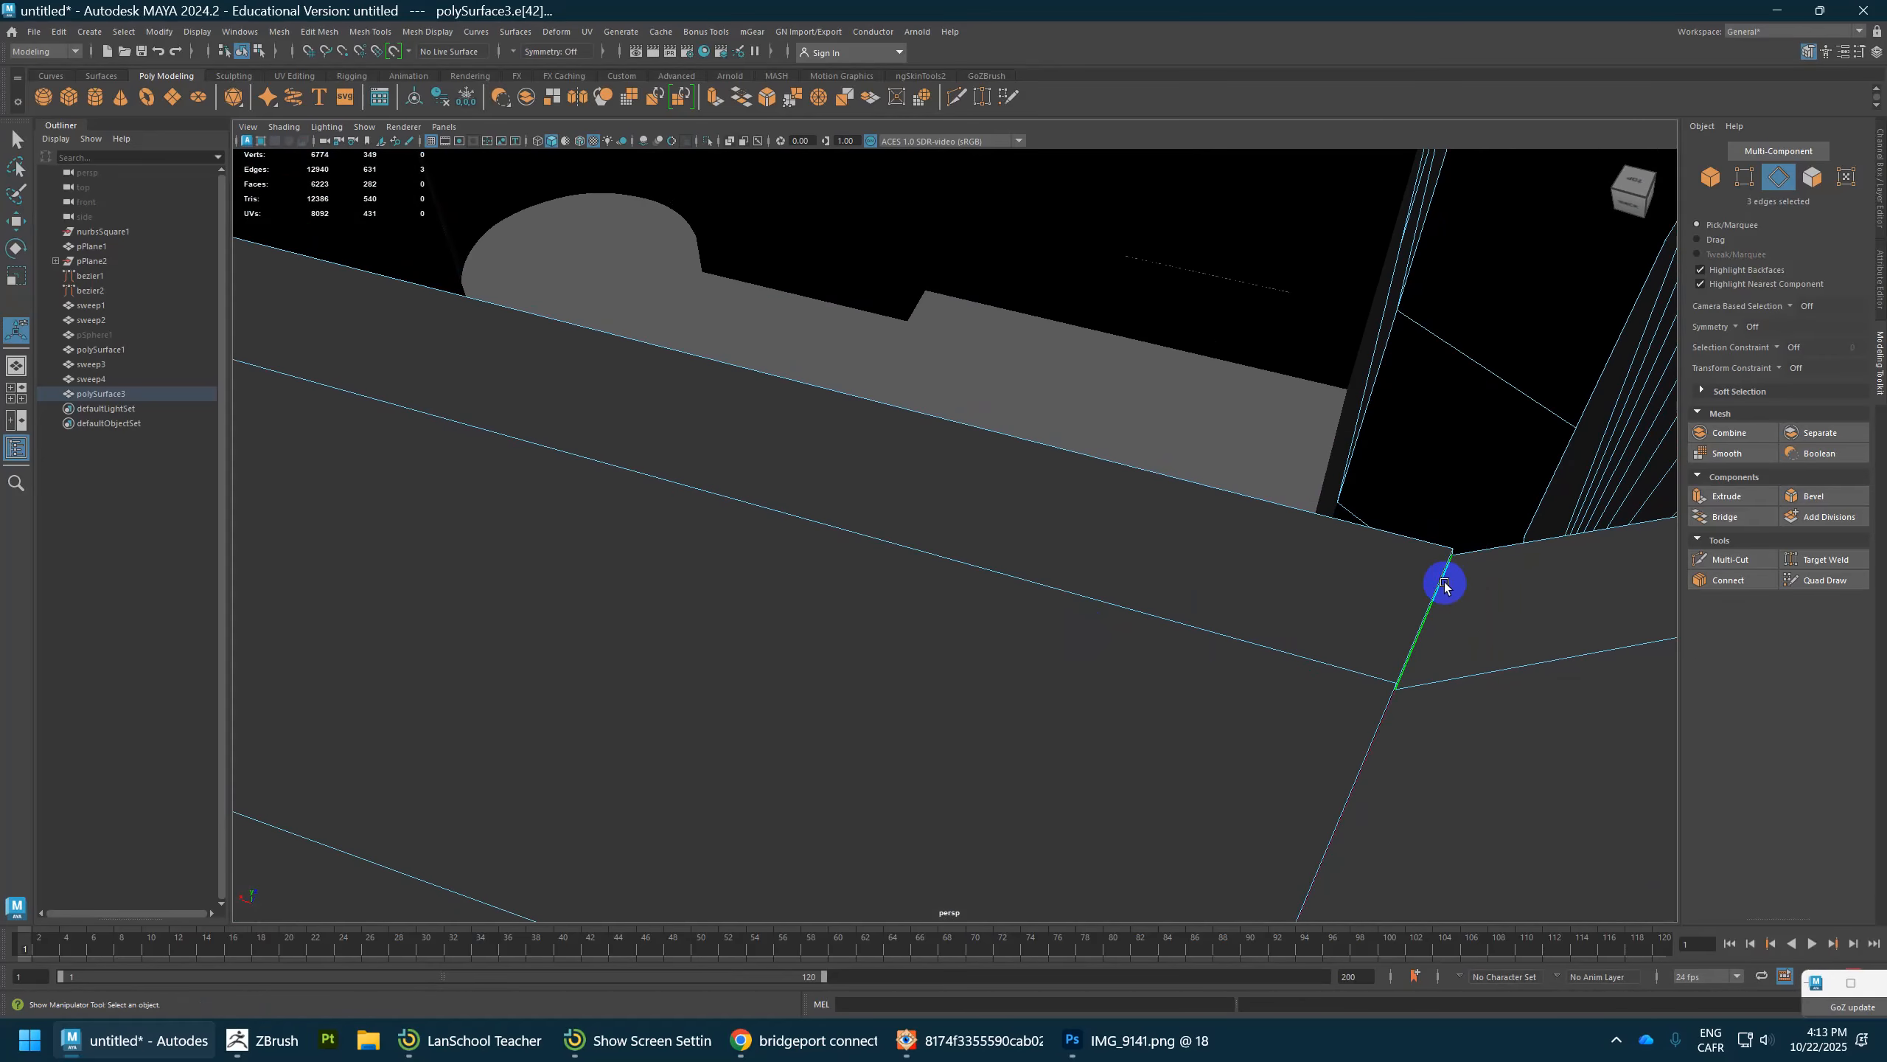
key("ctrl+Delete")
left_click_drag(1444, 585, 1063, 617, "alt")
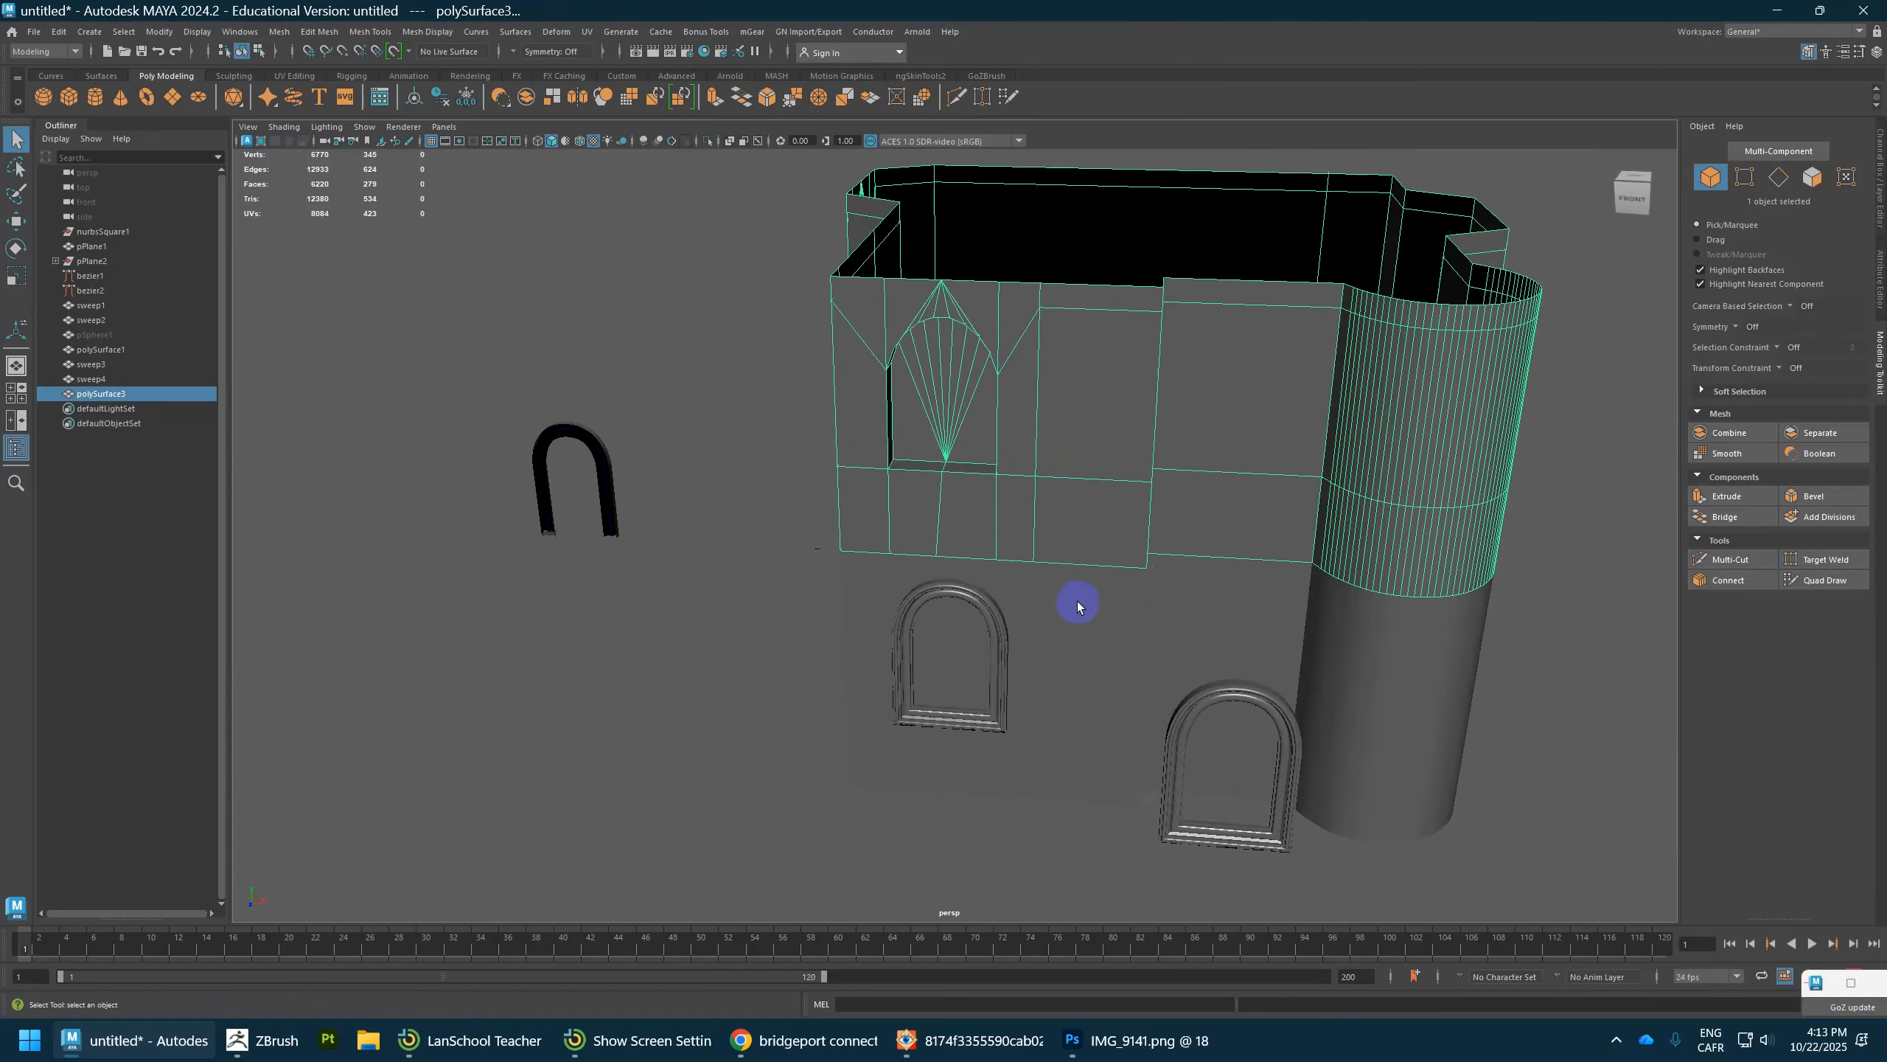
left_click_drag(1077, 602, 818, 603, "alt")
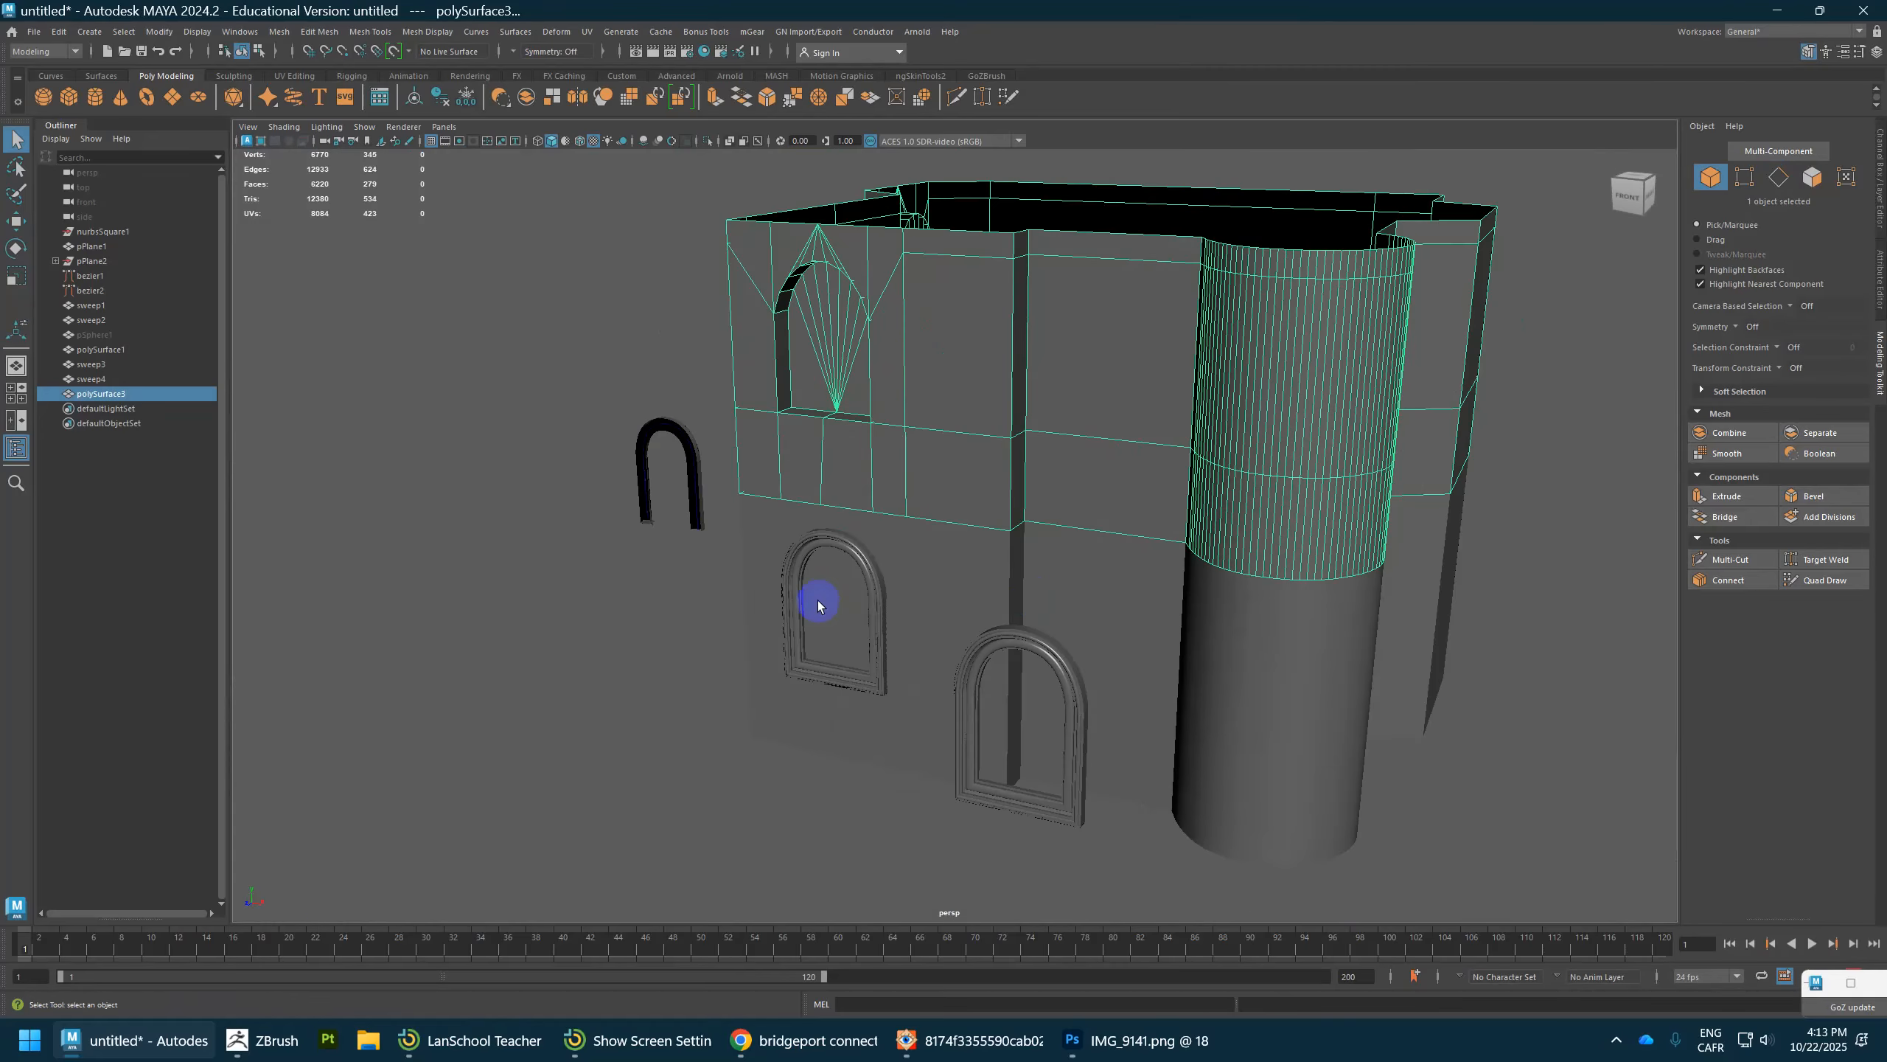
Step: Duplicate the arched window frame on the lower storey and raise the copy to the arched opening in the upper storey
left_click(868, 570)
key("w")
left_click_drag(854, 508, 888, 194, "shift")
scroll(1173, 528, "down", 3)
left_click(1174, 528)
left_click_drag(1173, 527, 1038, 462, "alt")
scroll(923, 466, "up", 4)
middle_click_drag(1040, 462, 999, 561, "alt")
right_click(929, 530, "shift")
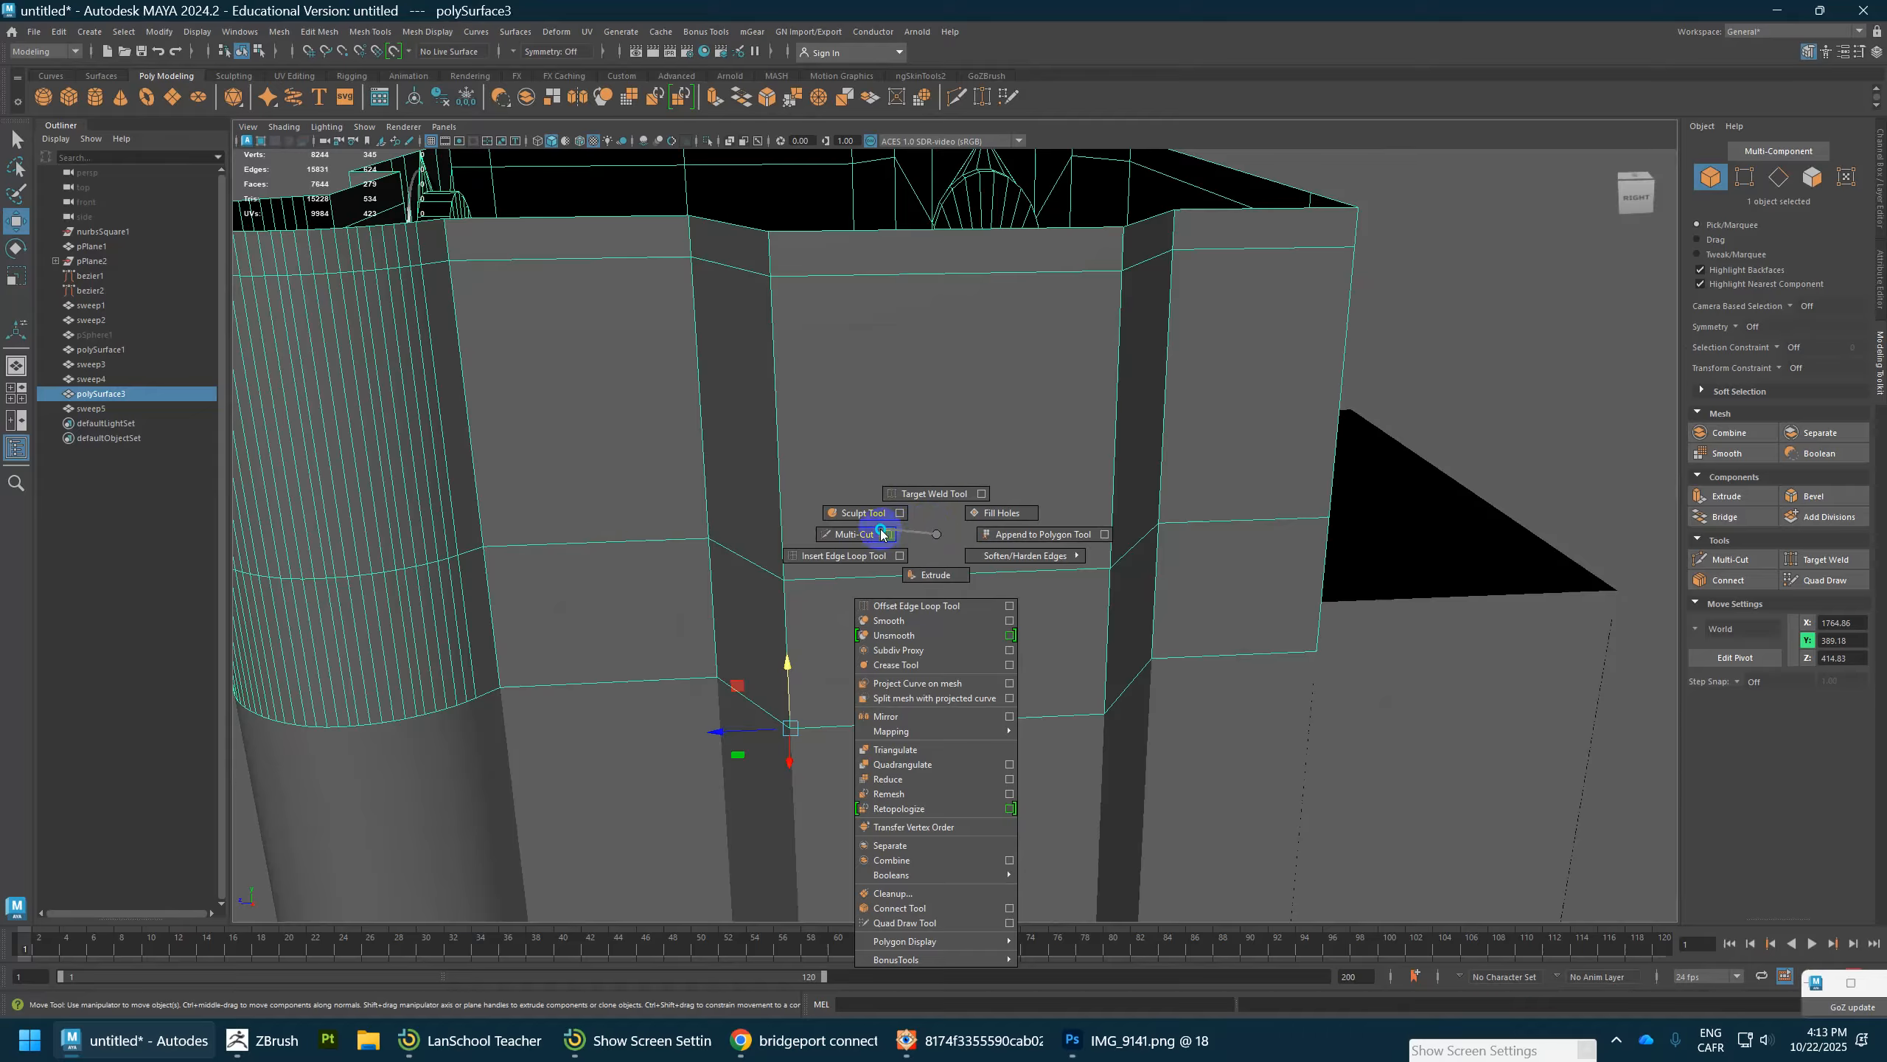
right_click_drag(880, 531, 865, 531, "shift")
scroll(980, 799, "down", 4)
key("q")
Step: Switch to component editing on the lower storey's walls at the projecting angled bay
double_click(962, 753)
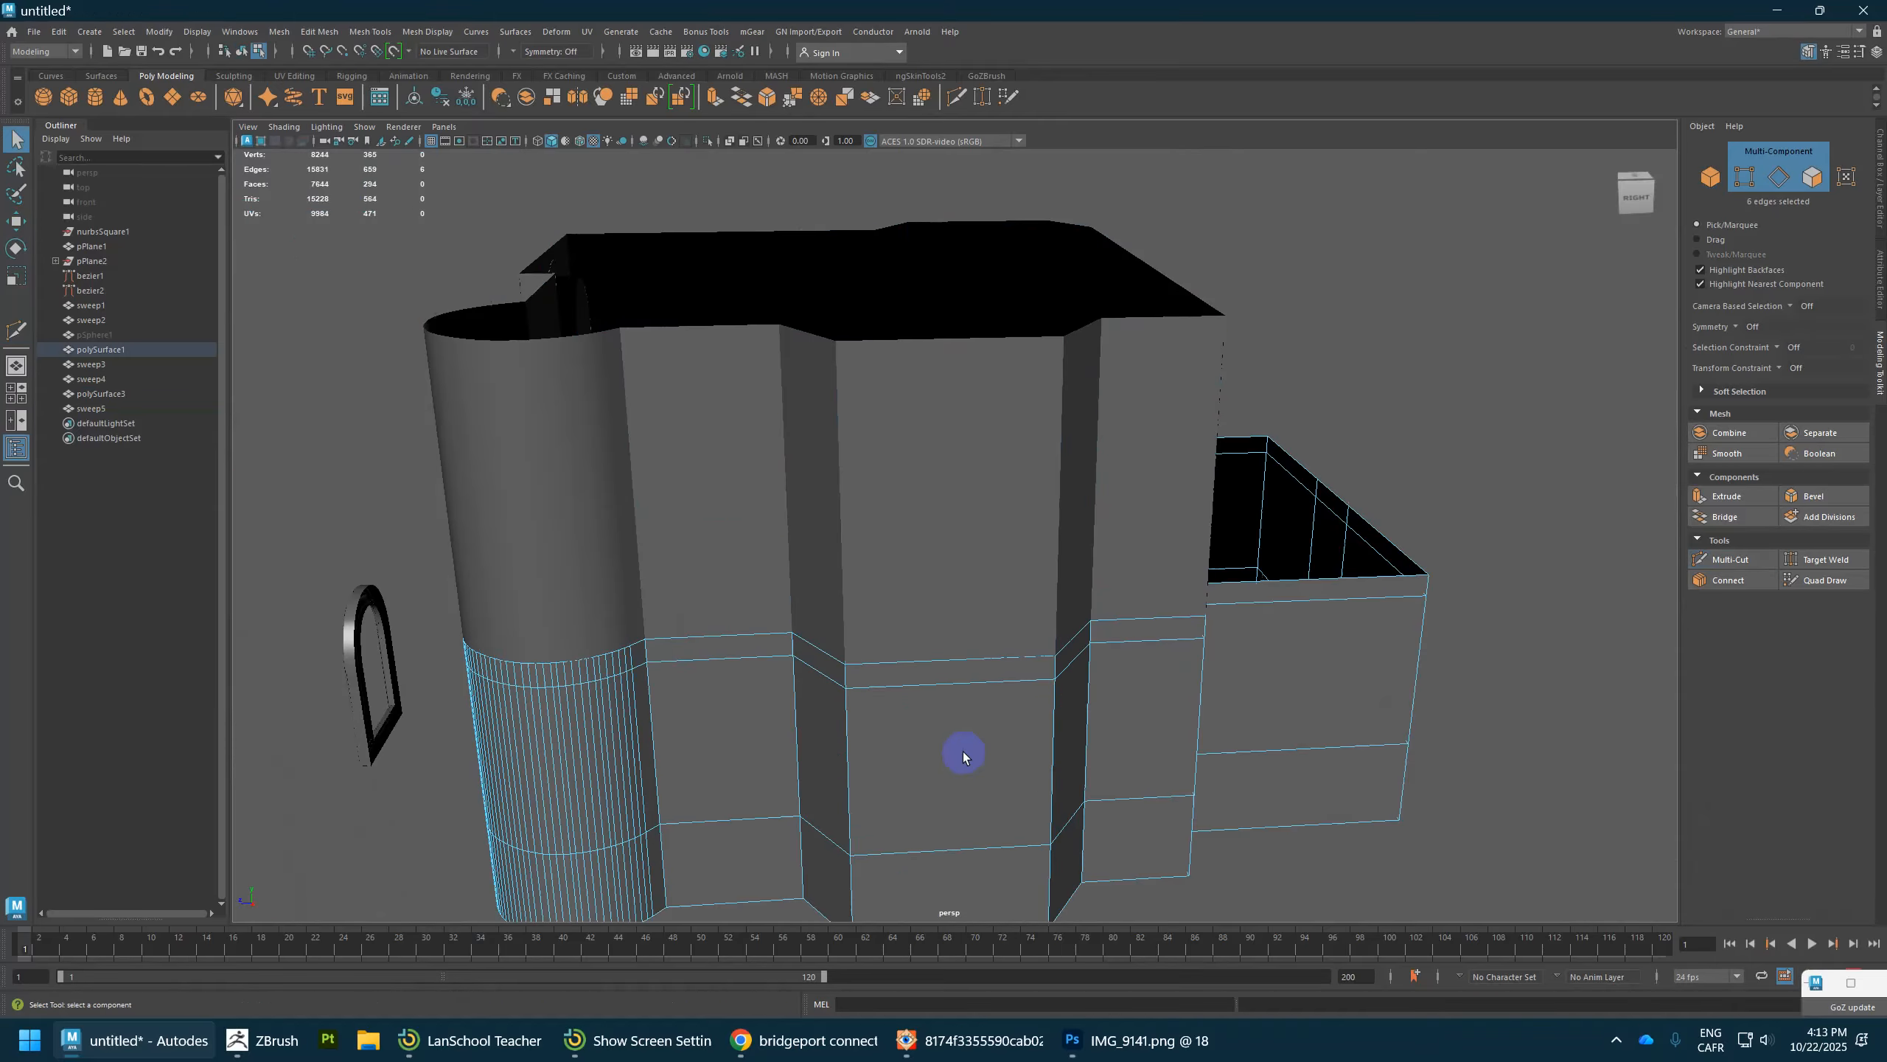
middle_click_drag(969, 699, 898, 606, "alt")
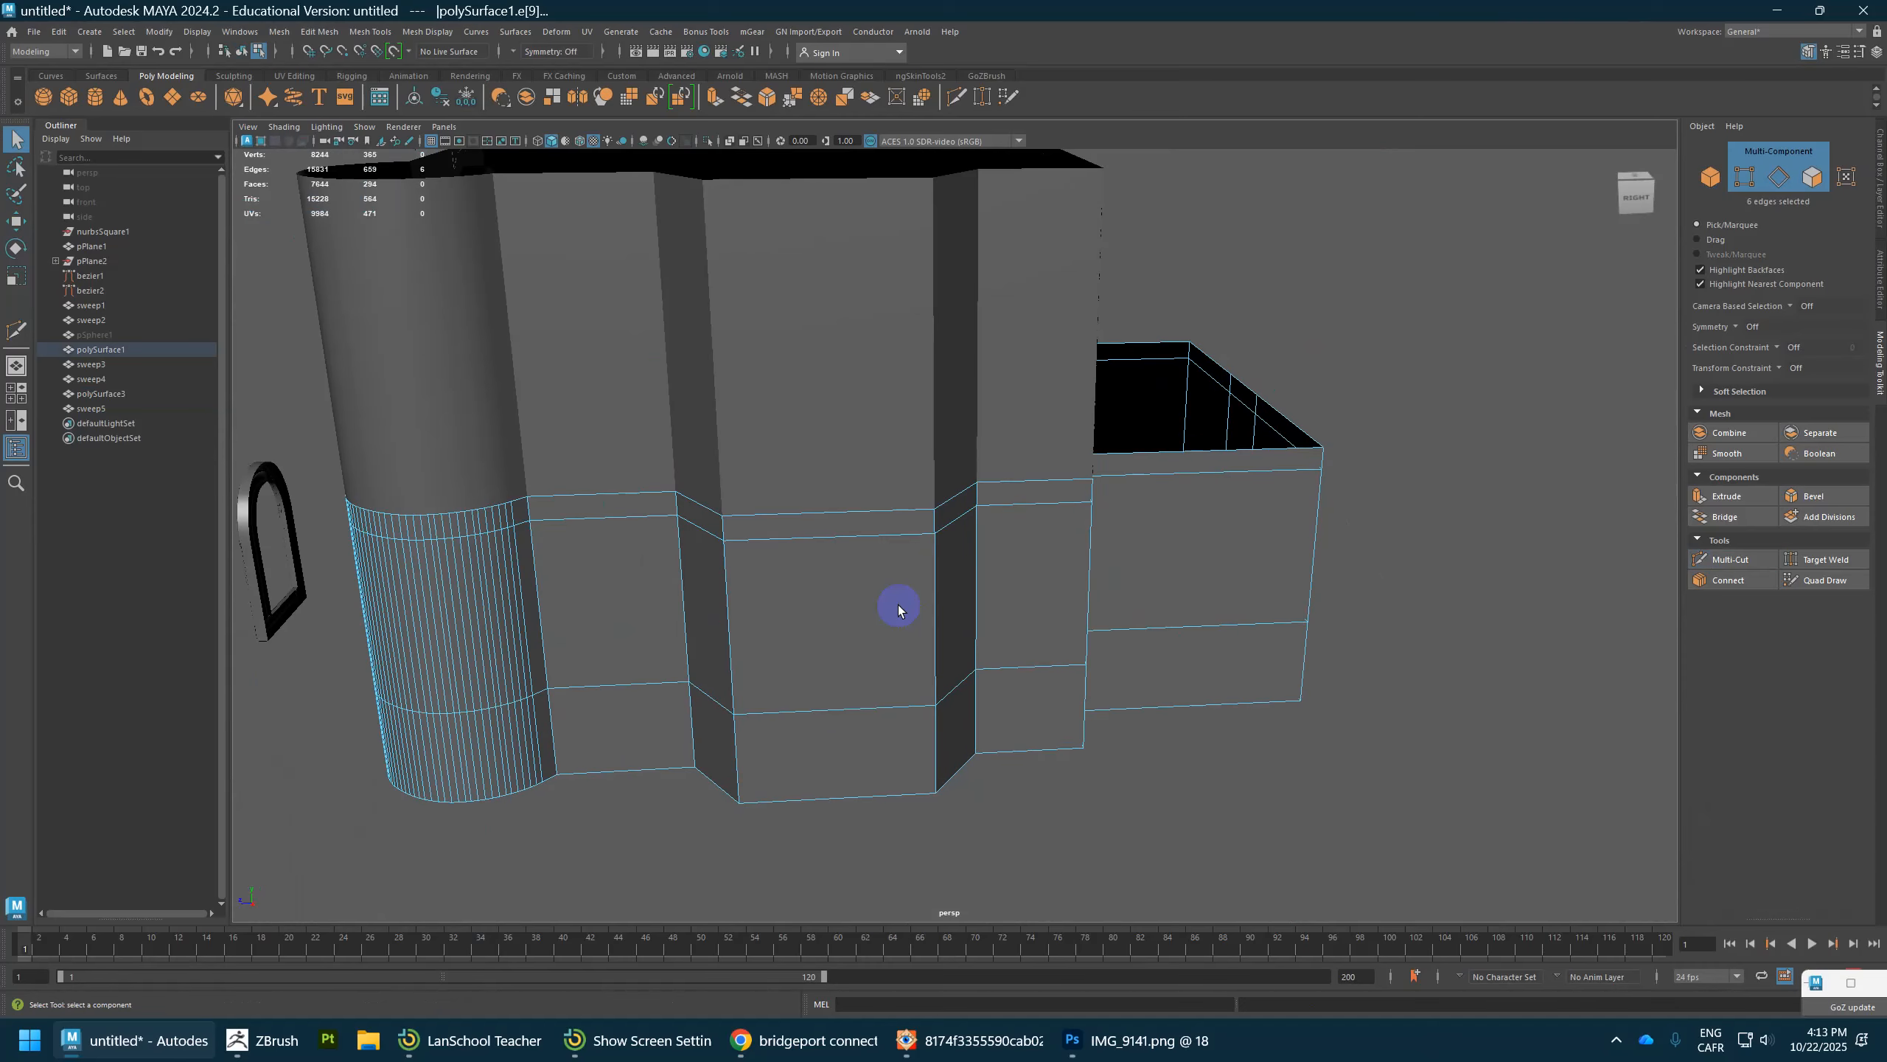
key("w")
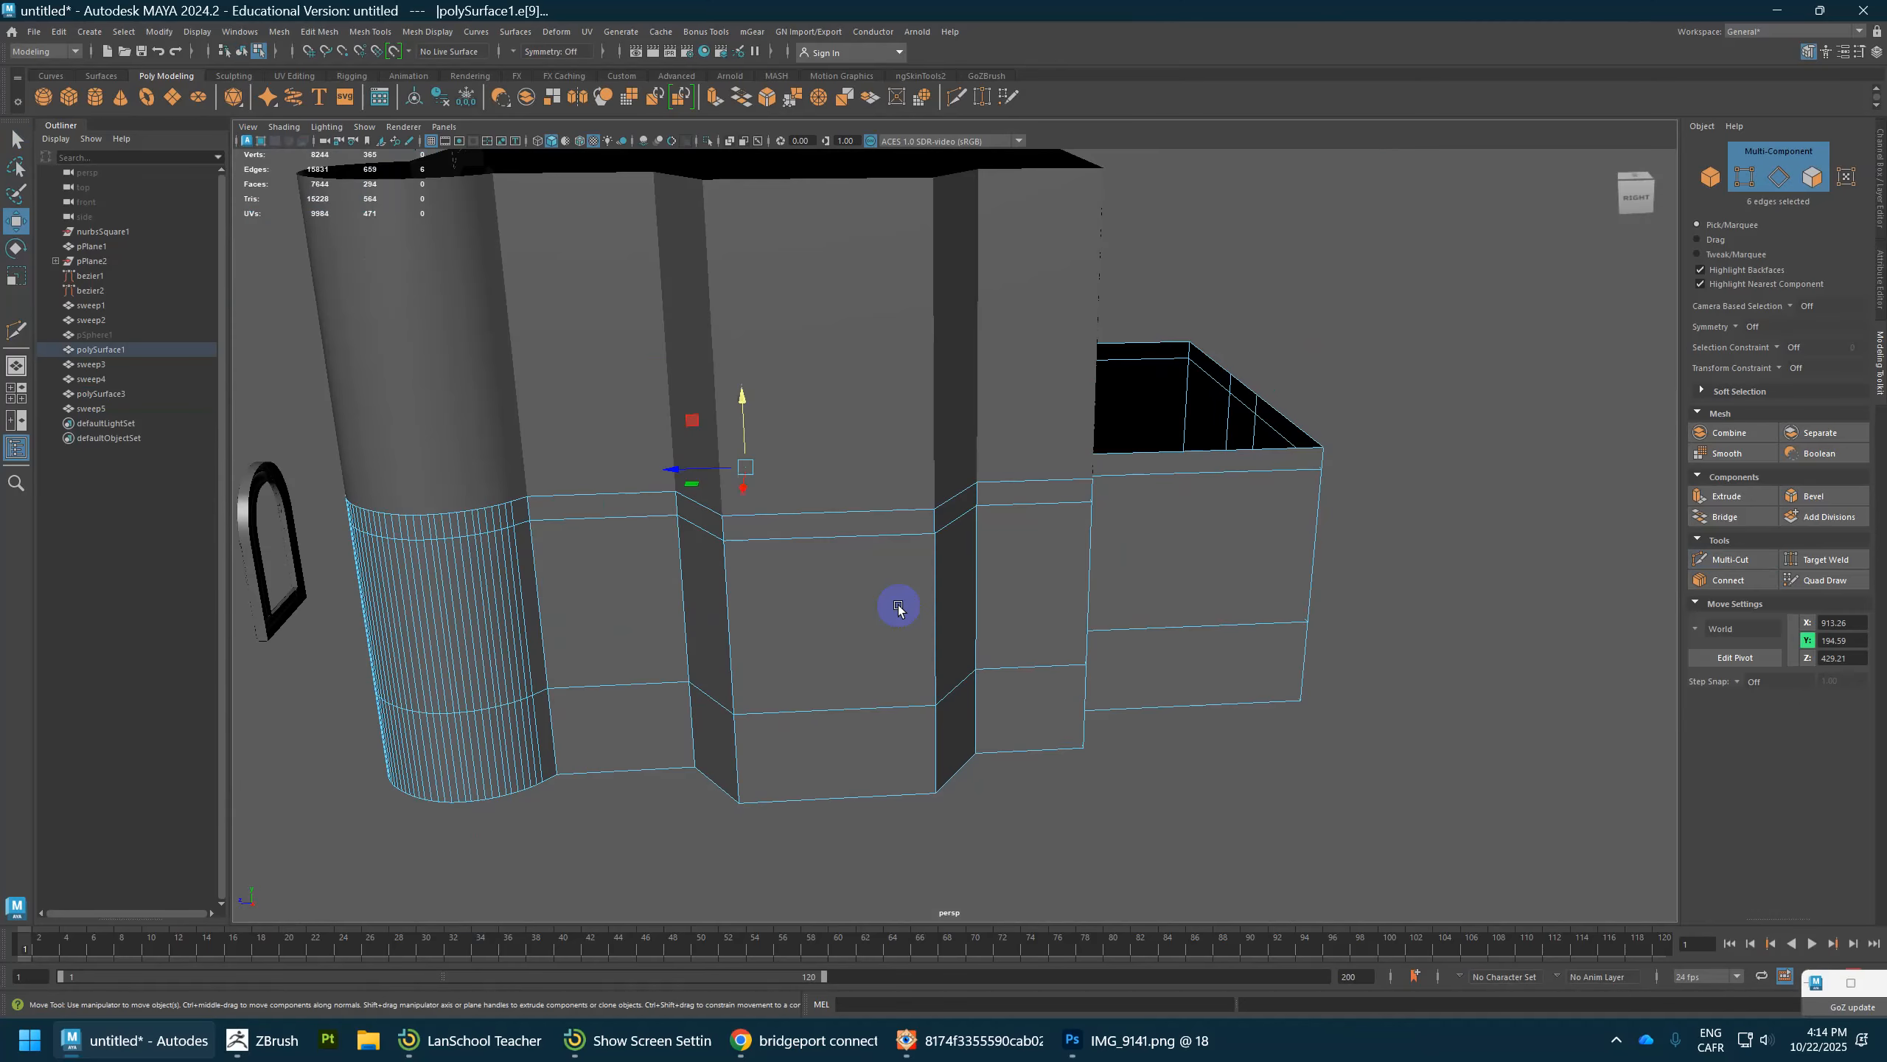
Step: Switch to FastStone Image Viewer to examine the entrance and porch of the Bridgeport residence reference, and return to Maya
key("alt+Tab")
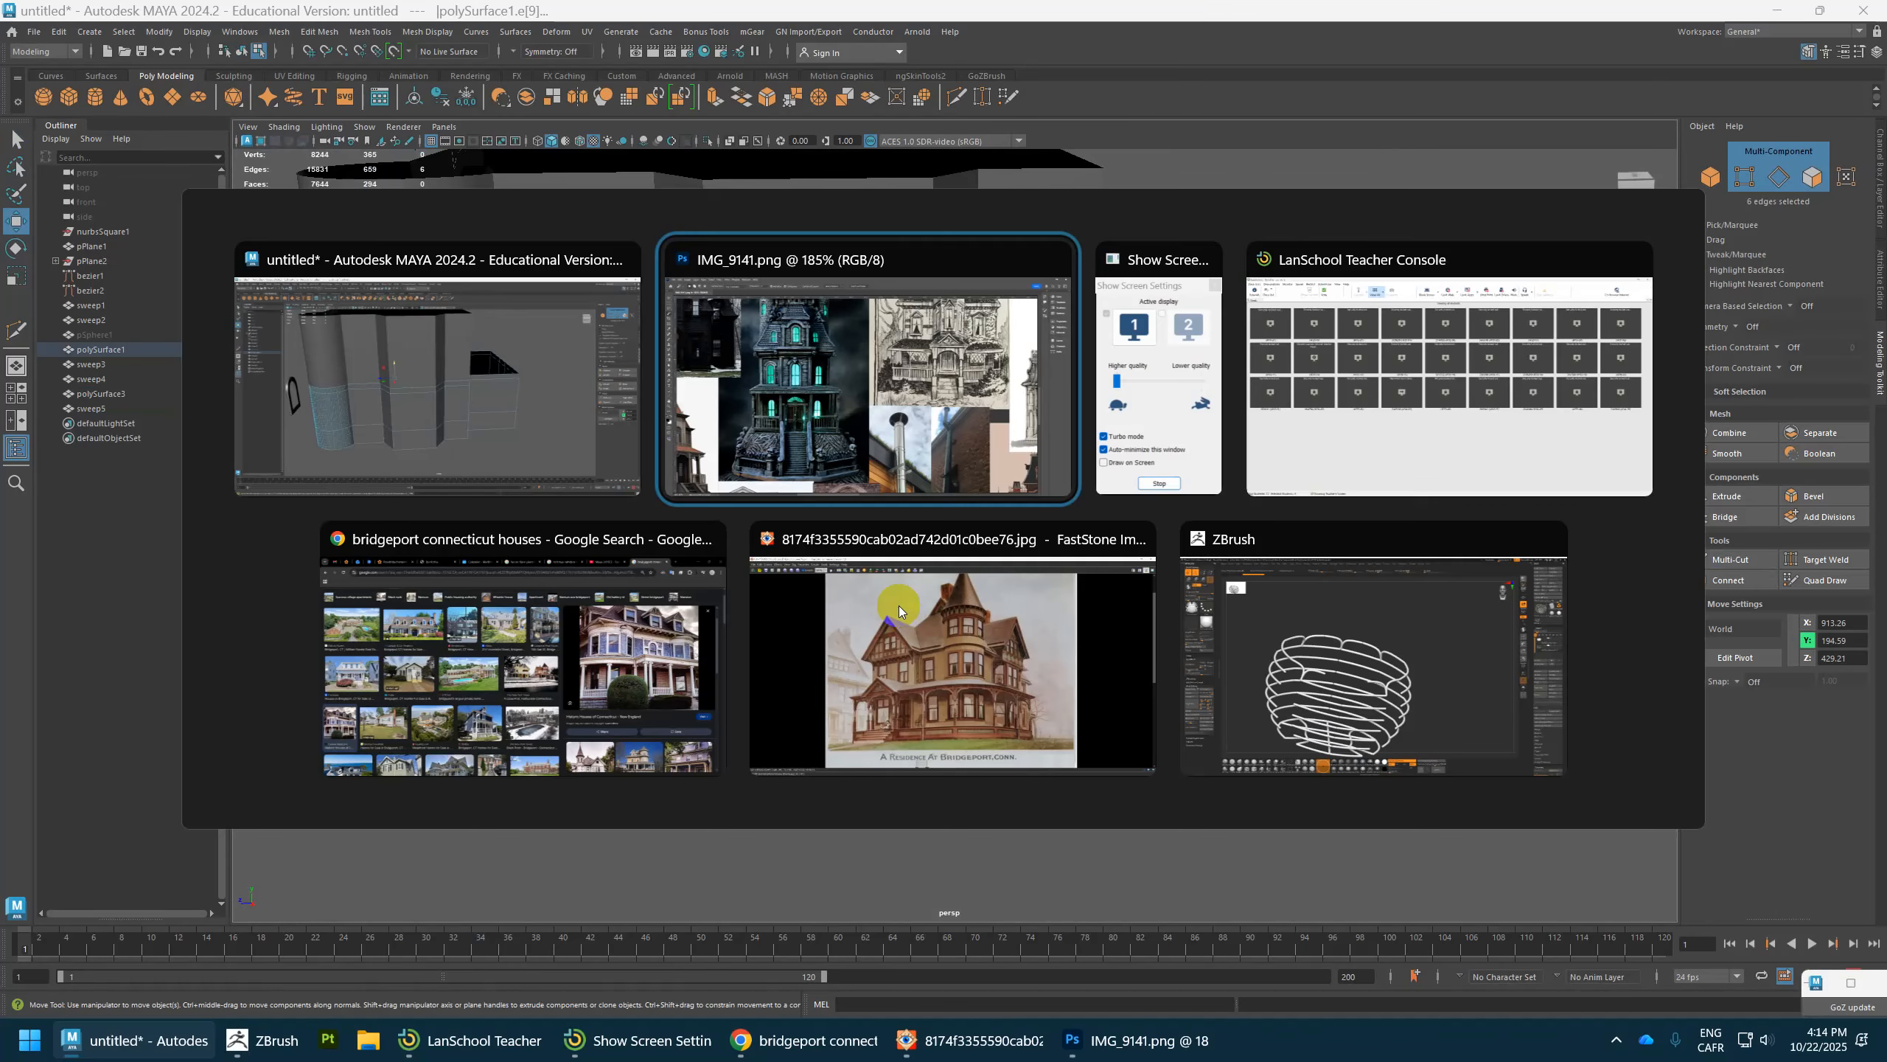
key("alt+Tab")
key("alt+Tab")
key("alt+Tab")
key("alt+Tab")
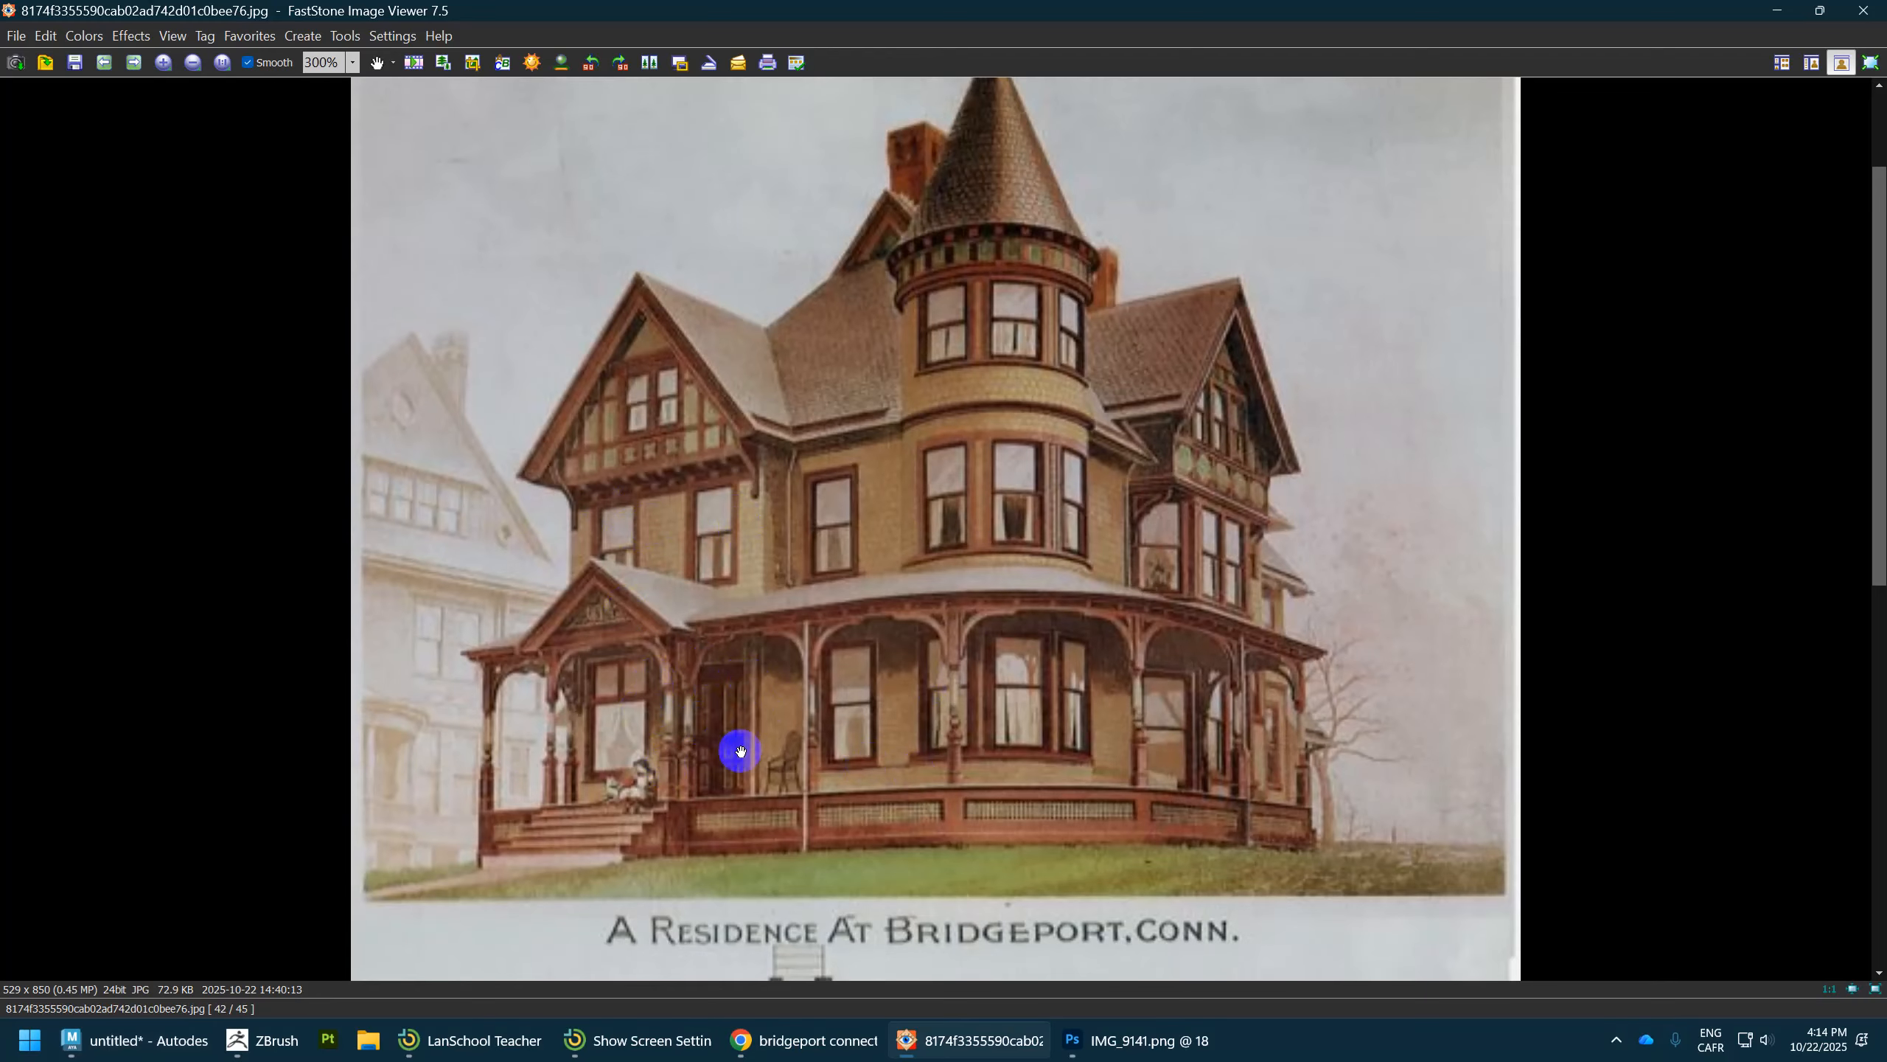
key("alt+Tab")
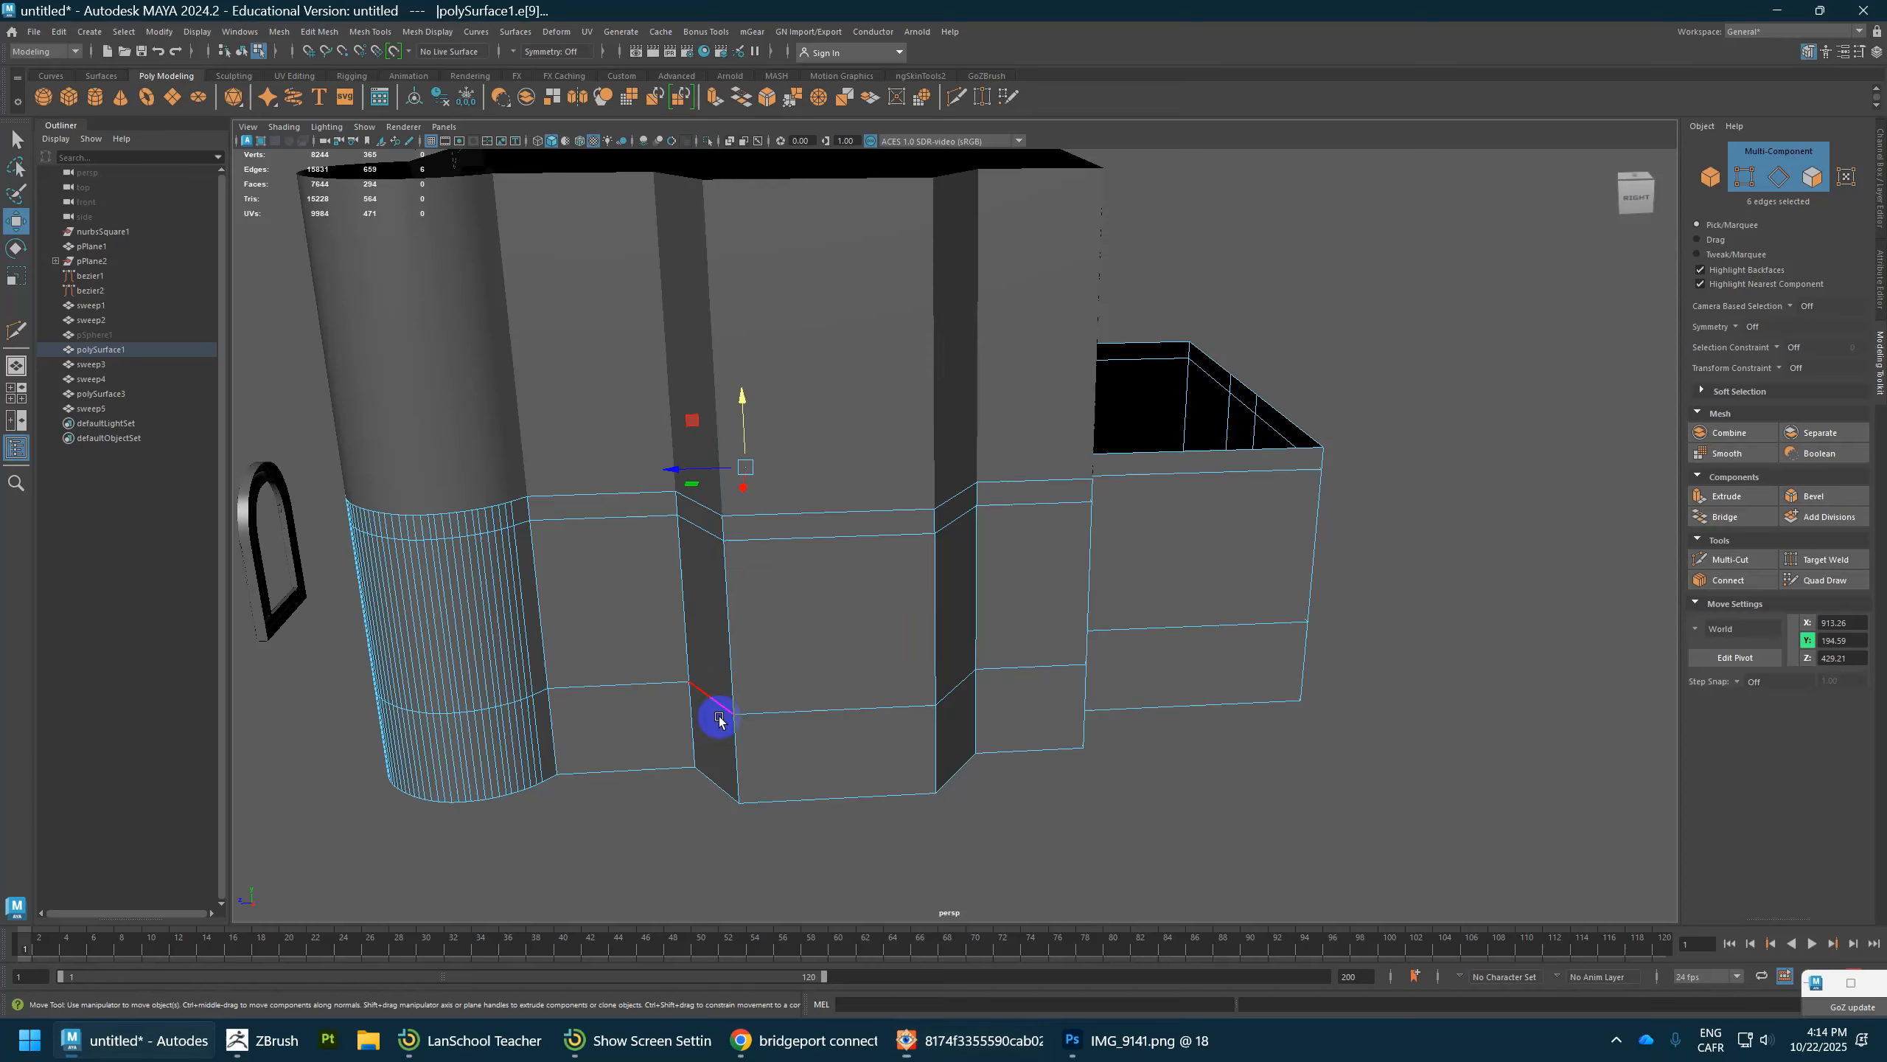
Step: Insert a vertical edge loop near the middle of the lower bay's front wall and bevel it with 1 segment and fraction 0.732
right_click_drag(837, 569, 747, 556, "shift")
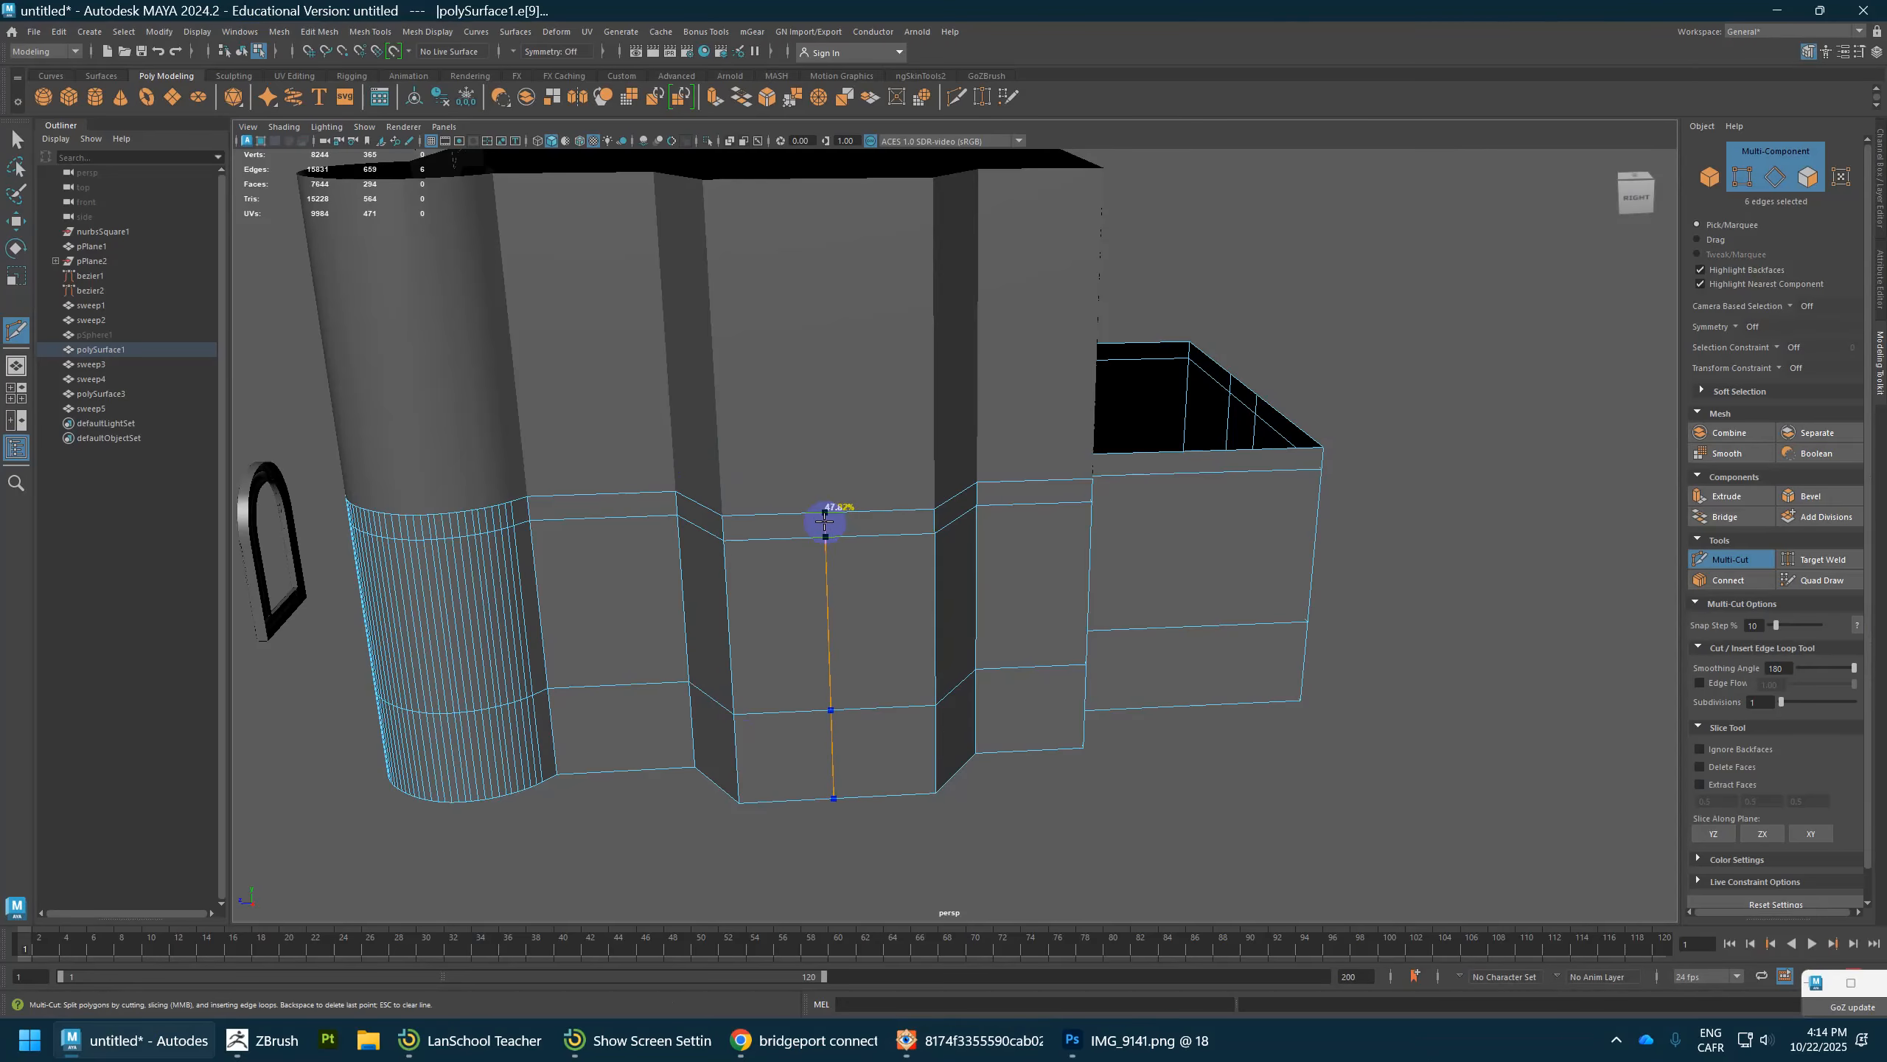
left_click(825, 521)
key("w")
left_click(831, 611)
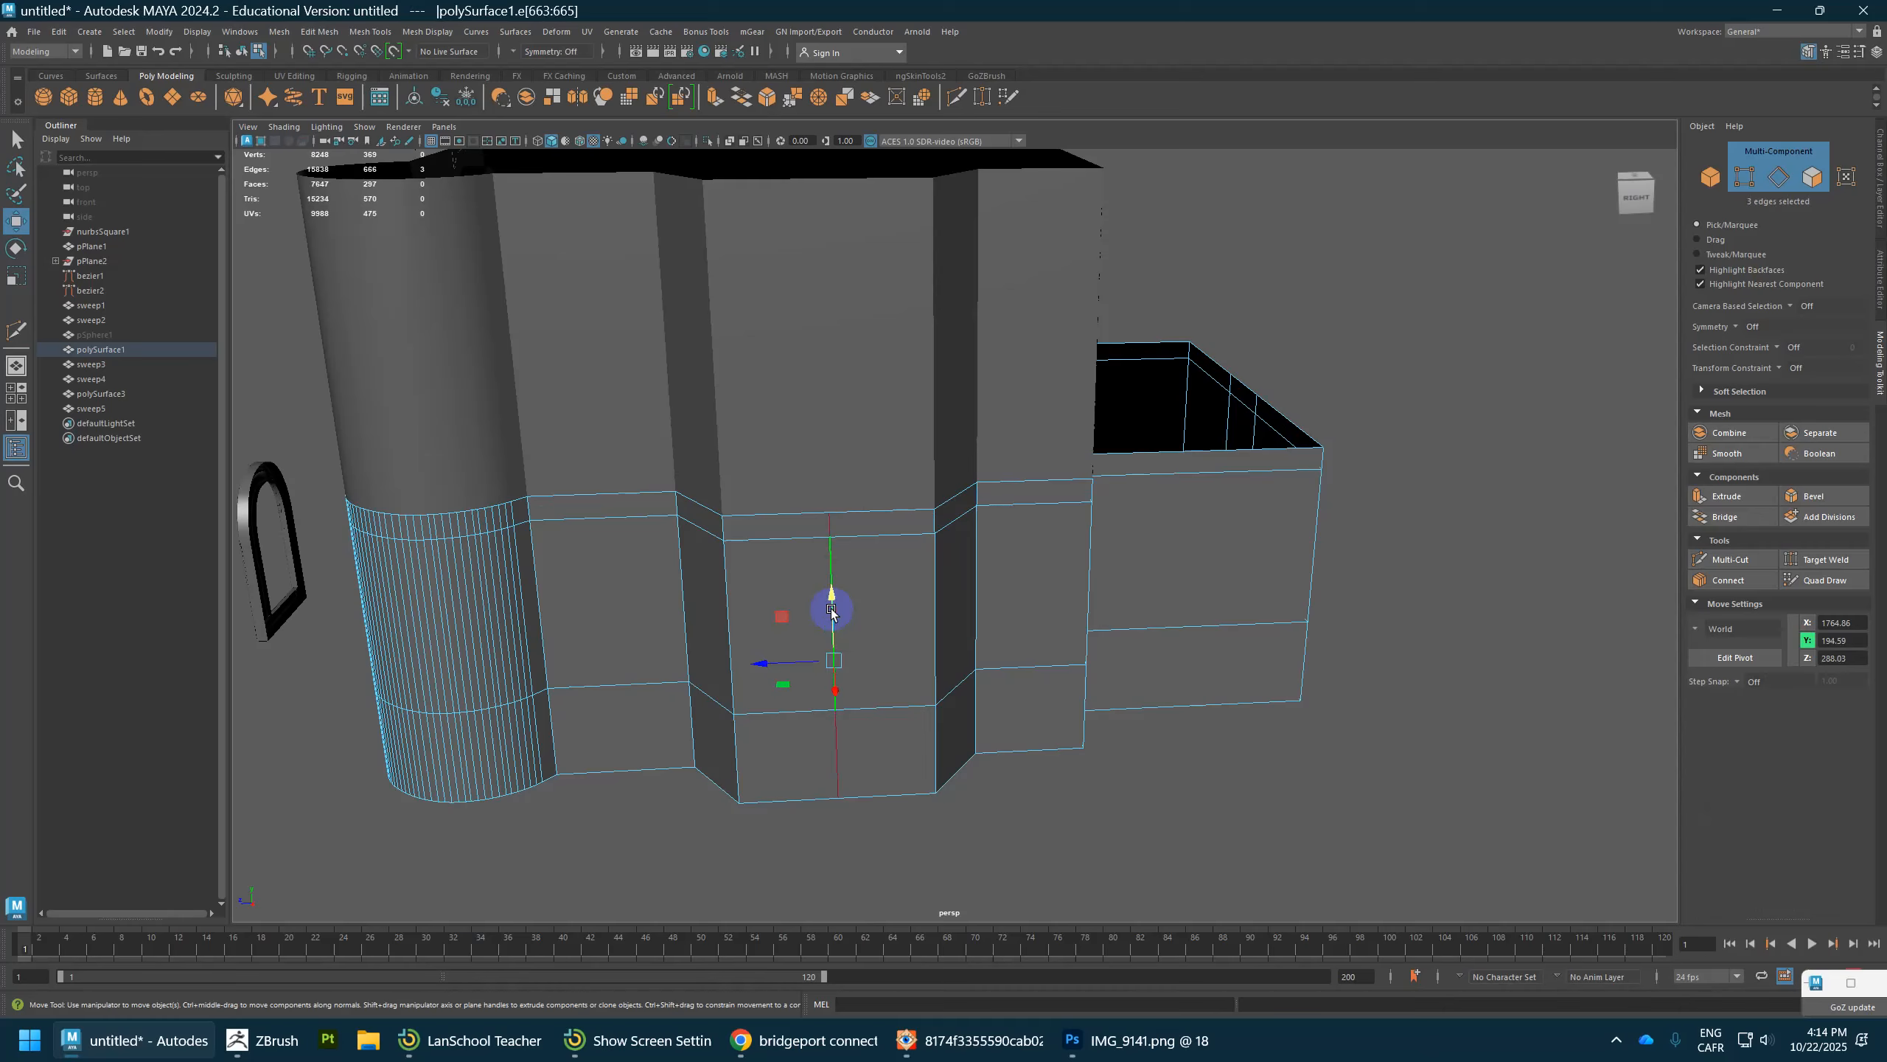
key("ctrl+b")
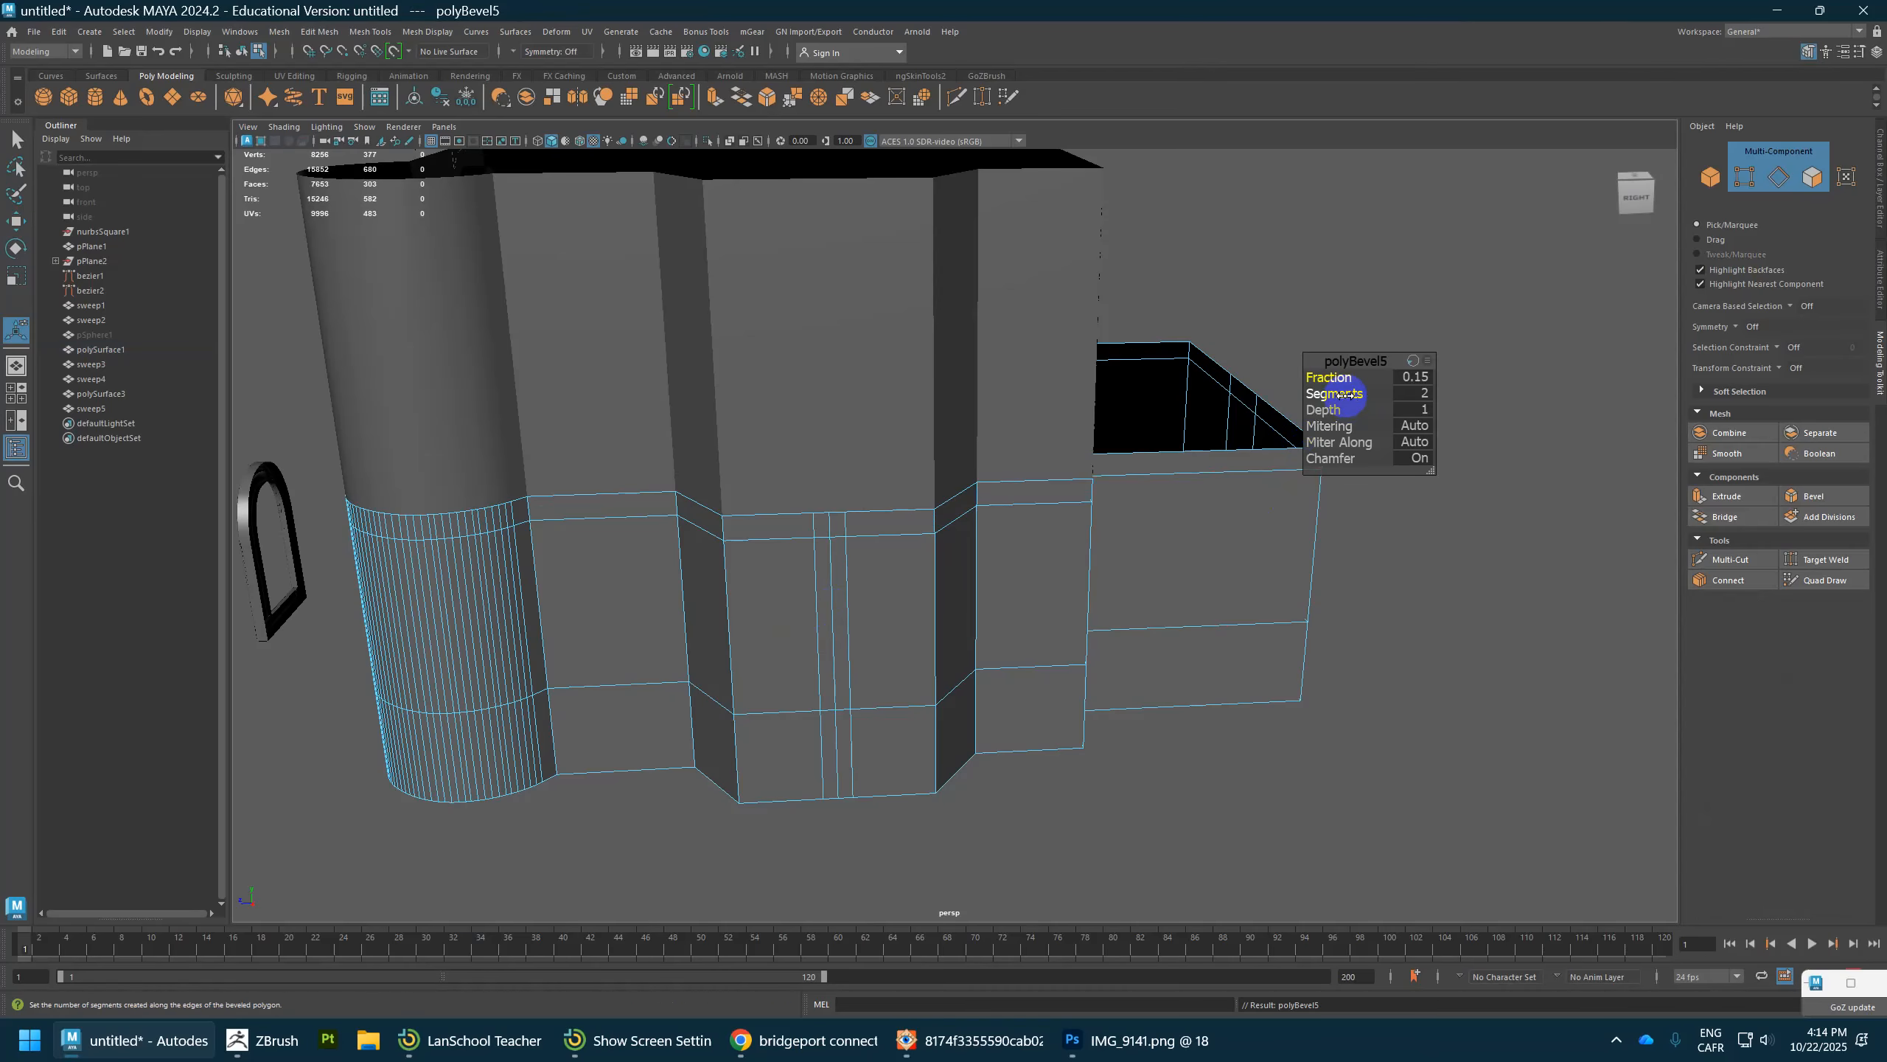
middle_click_drag(1126, 402, 695, 496)
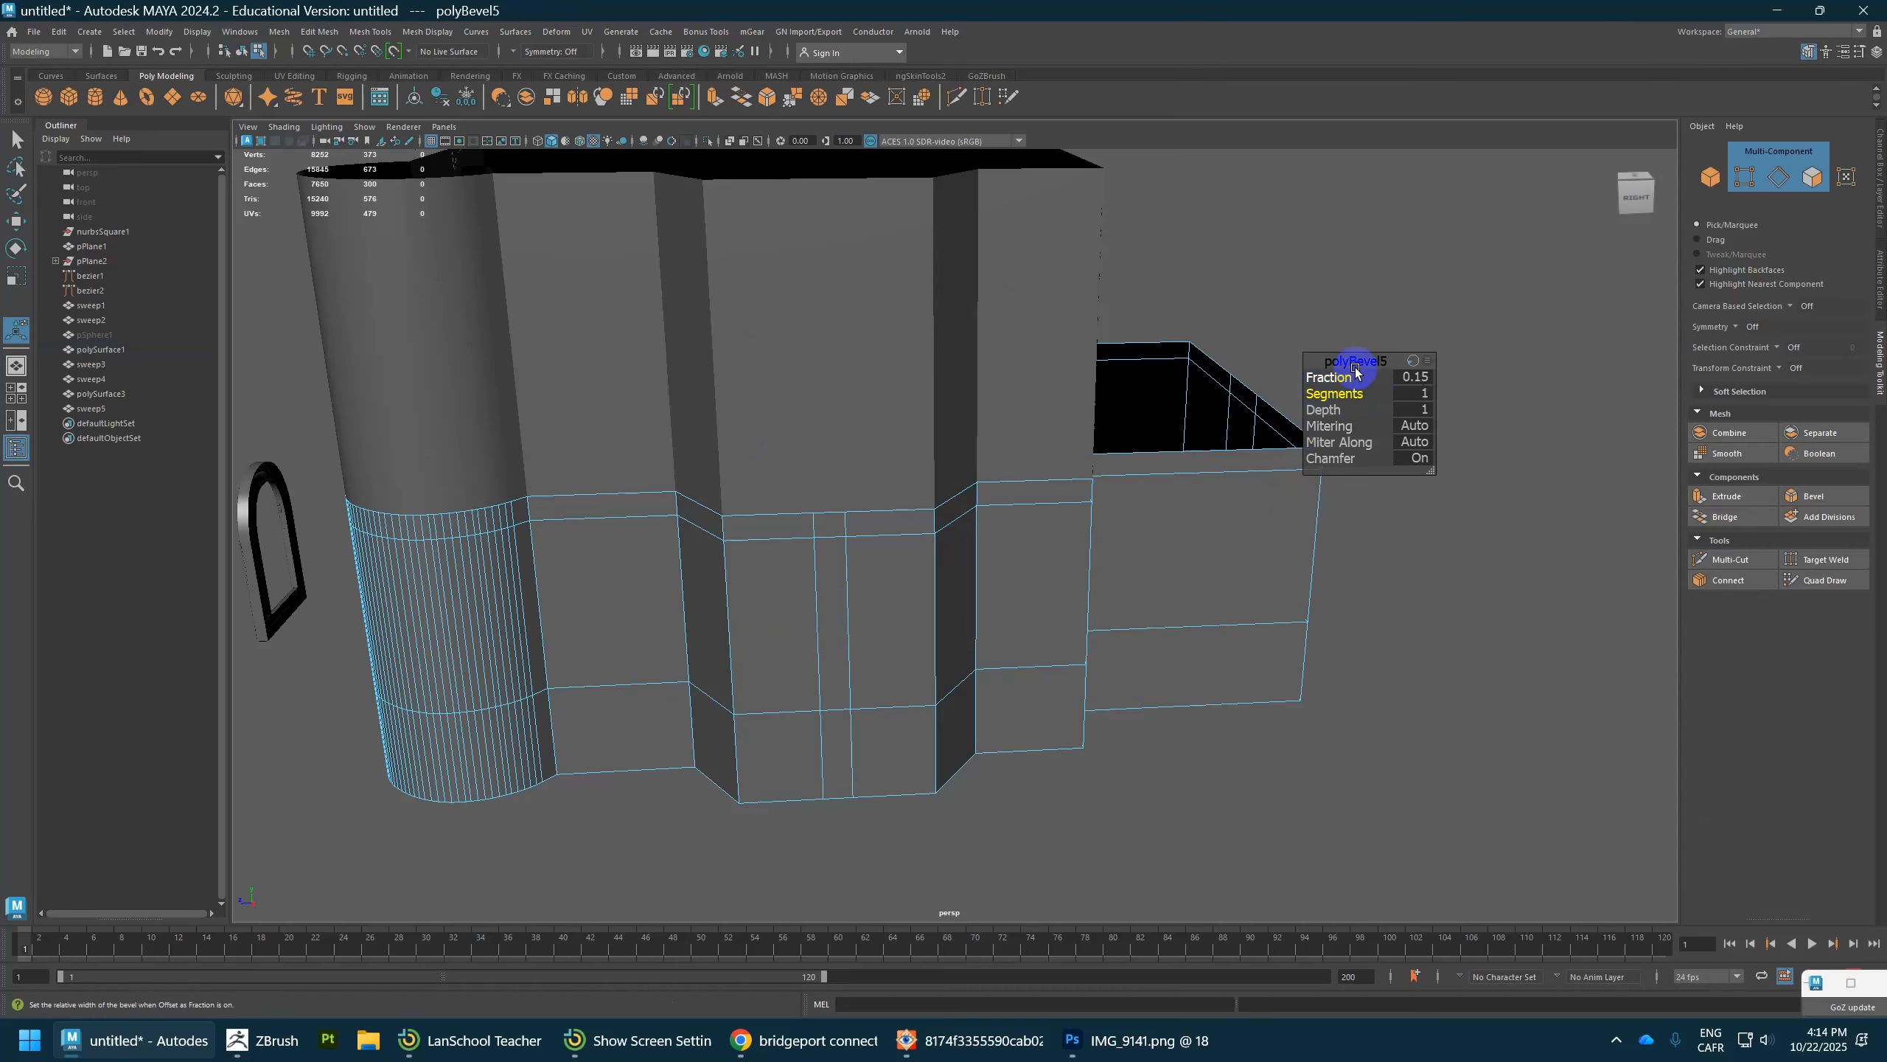
middle_click_drag(1335, 379, 1760, 387)
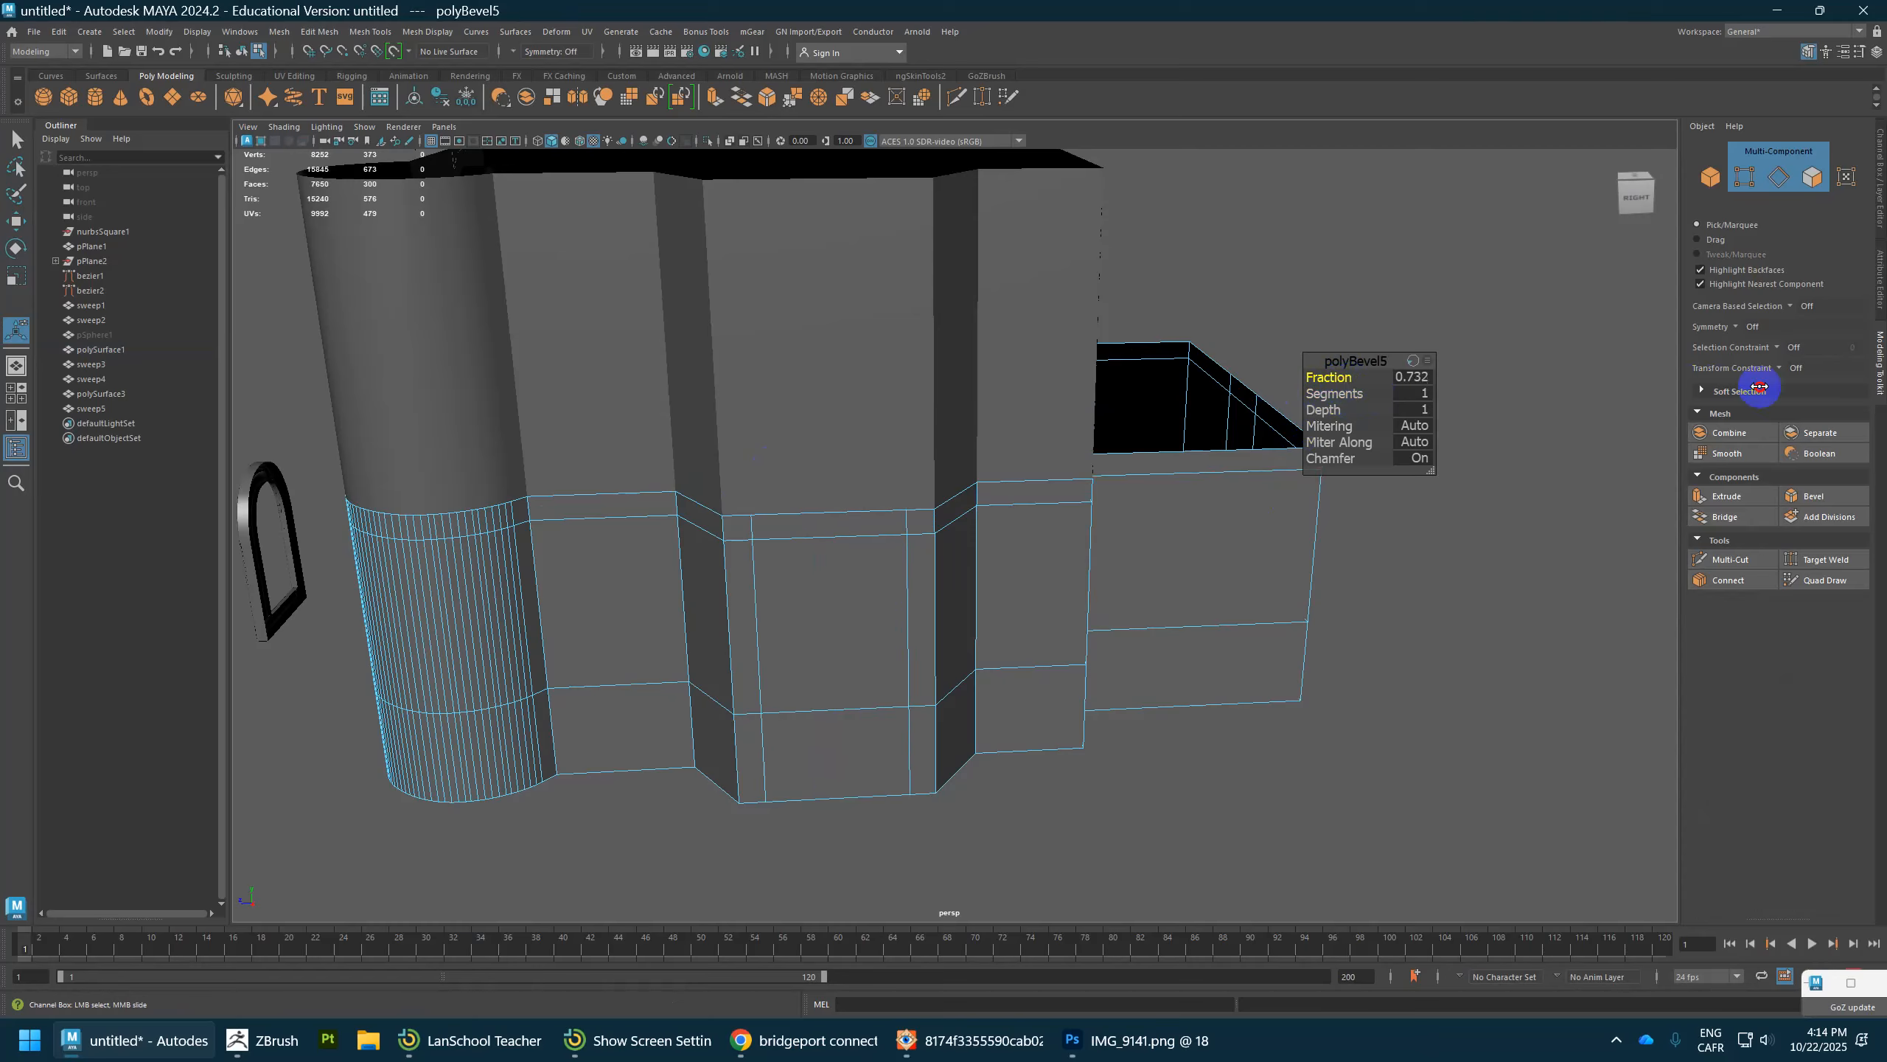
Step: Extrude the two central faces of the lower bay's front wall inward to X 1727.32 to form a doorway recess
left_click(820, 626)
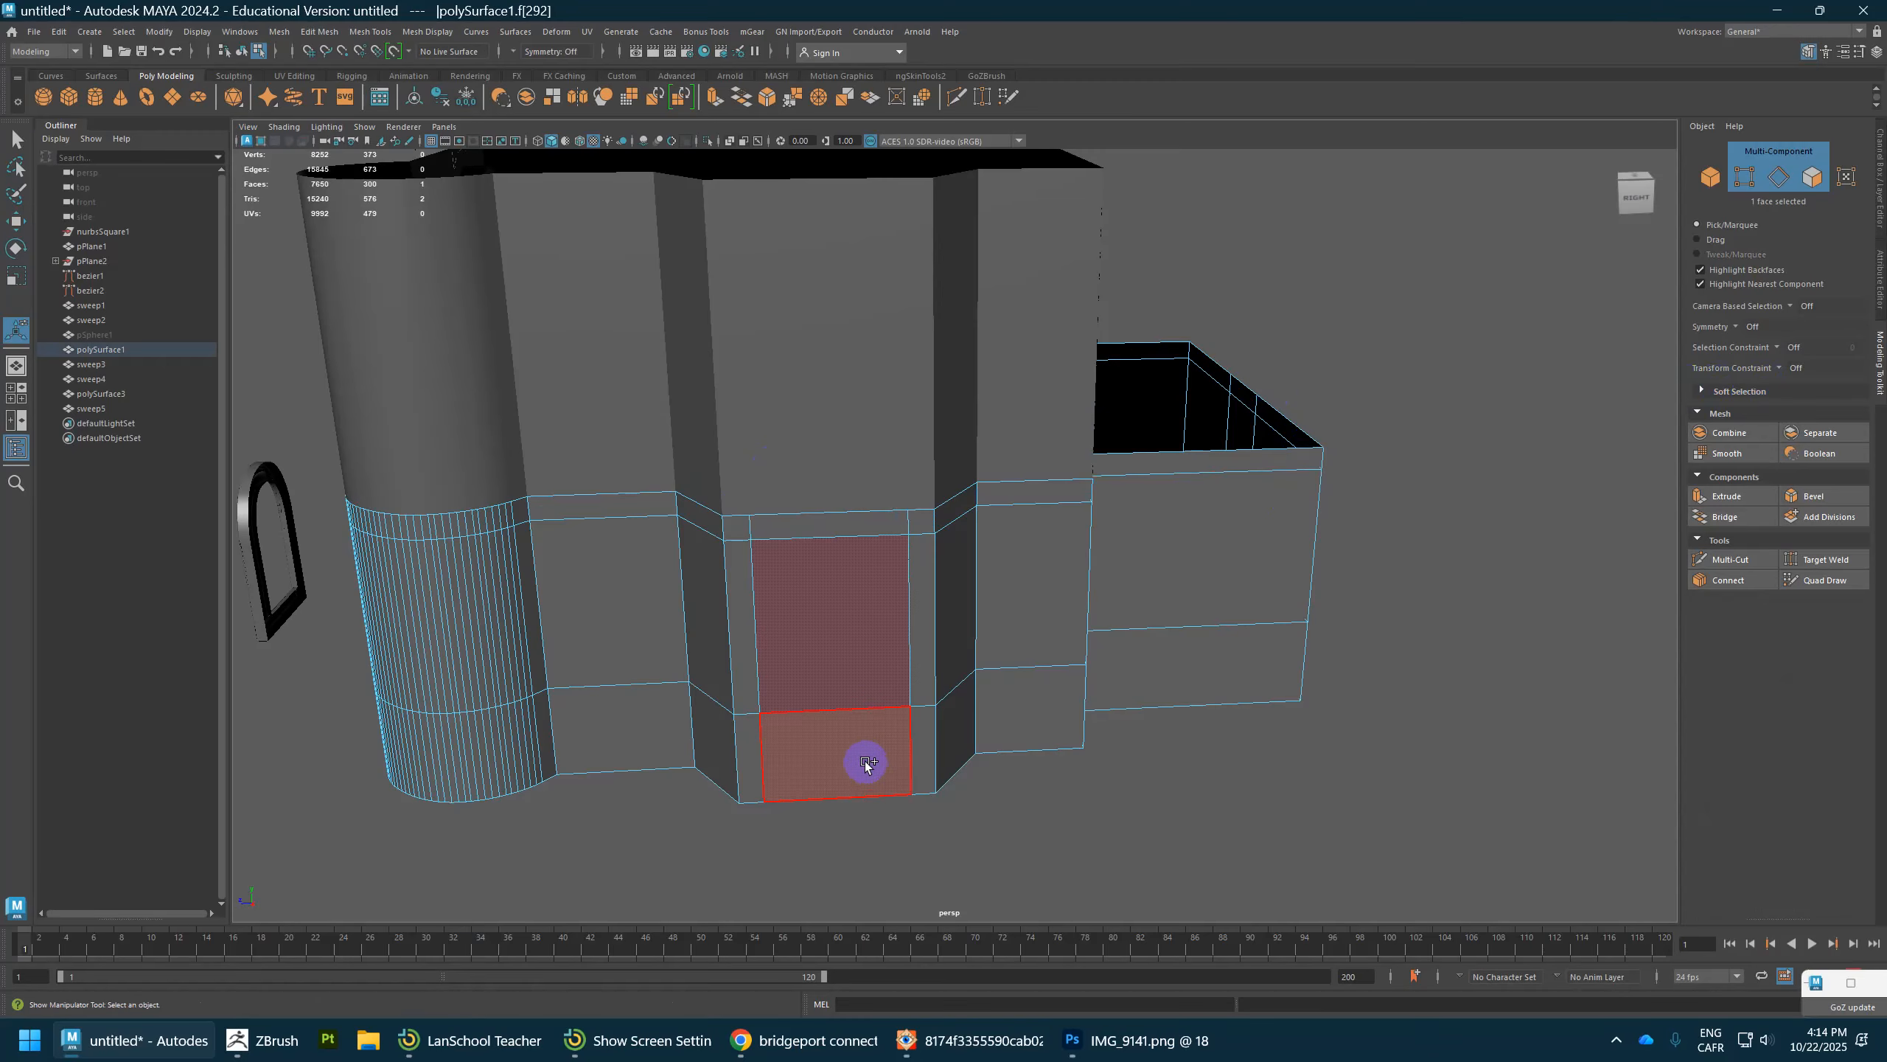
key("w")
left_click(880, 775, "shift")
left_click_drag(880, 775, 1179, 728, "alt")
left_click_drag(1179, 728, 986, 628, "alt")
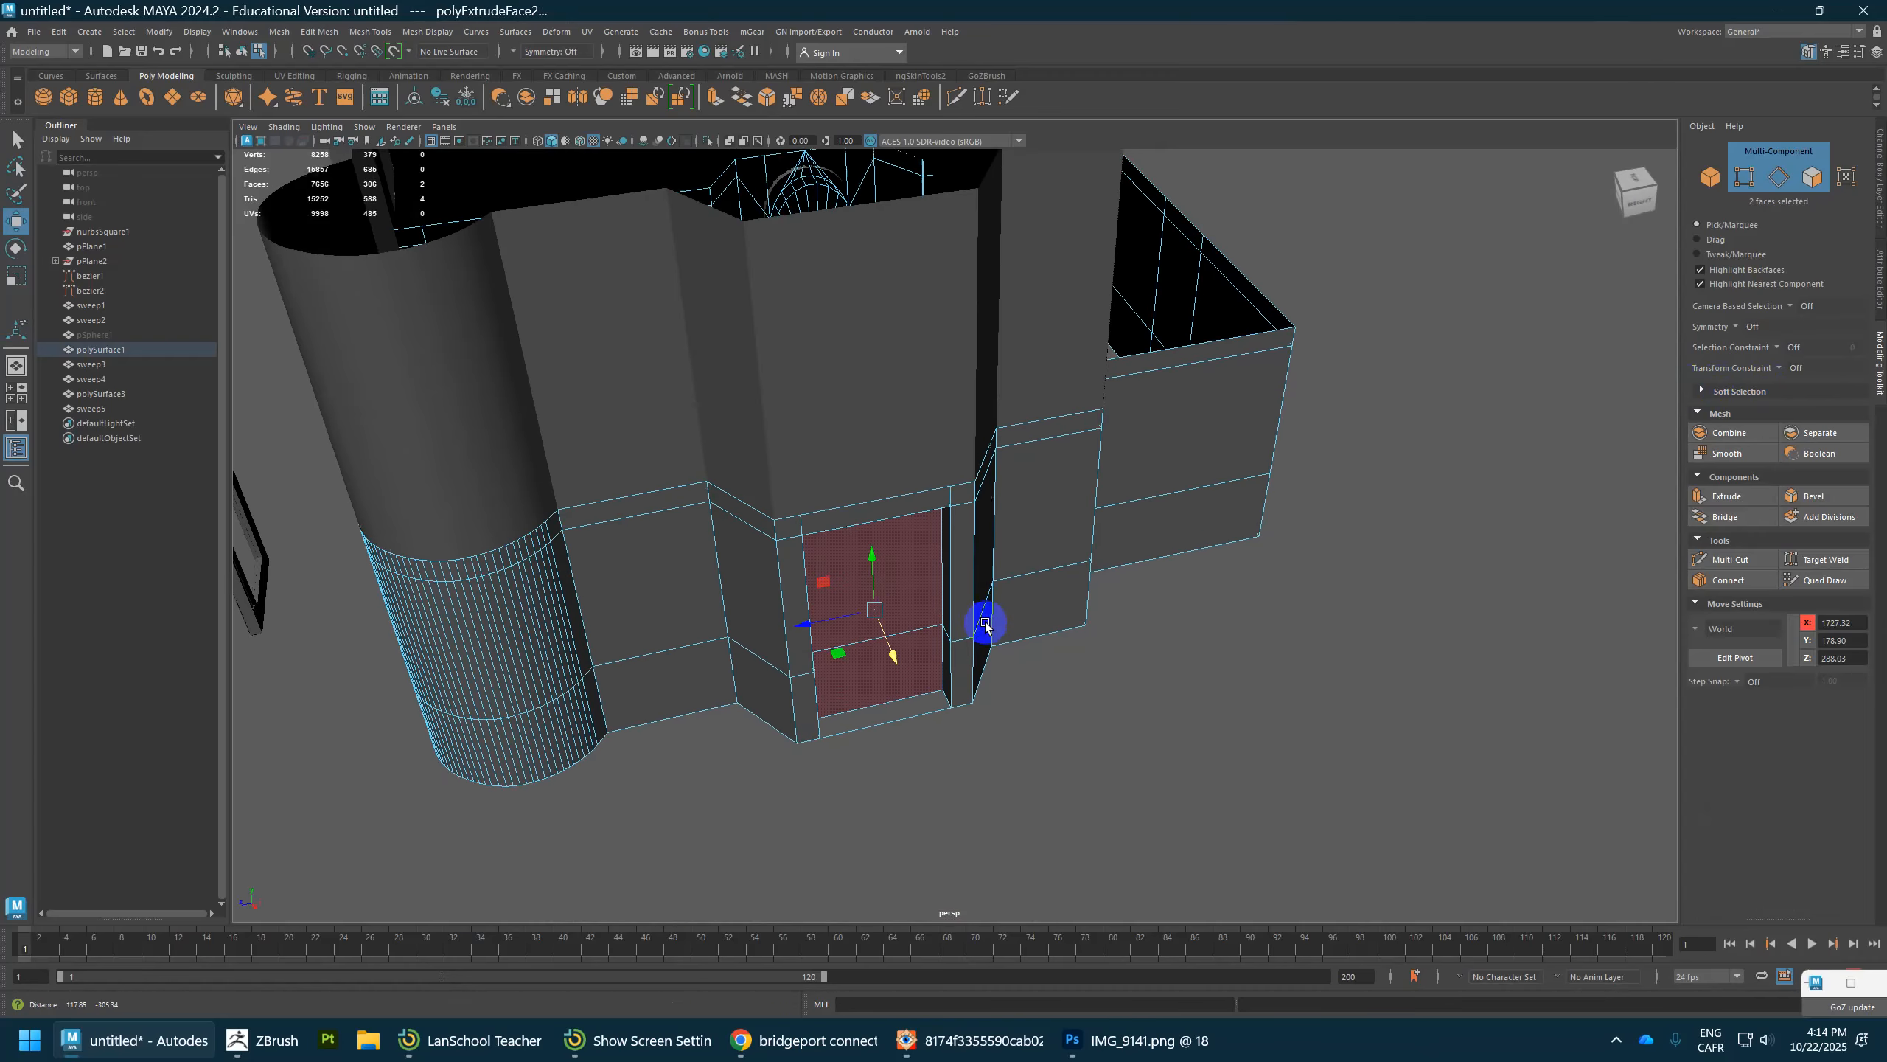
Step: Delete the narrow floor face at the base of the doorway recess
right_click_drag(986, 628, 948, 808, "alt")
middle_click_drag(948, 809, 885, 547, "alt")
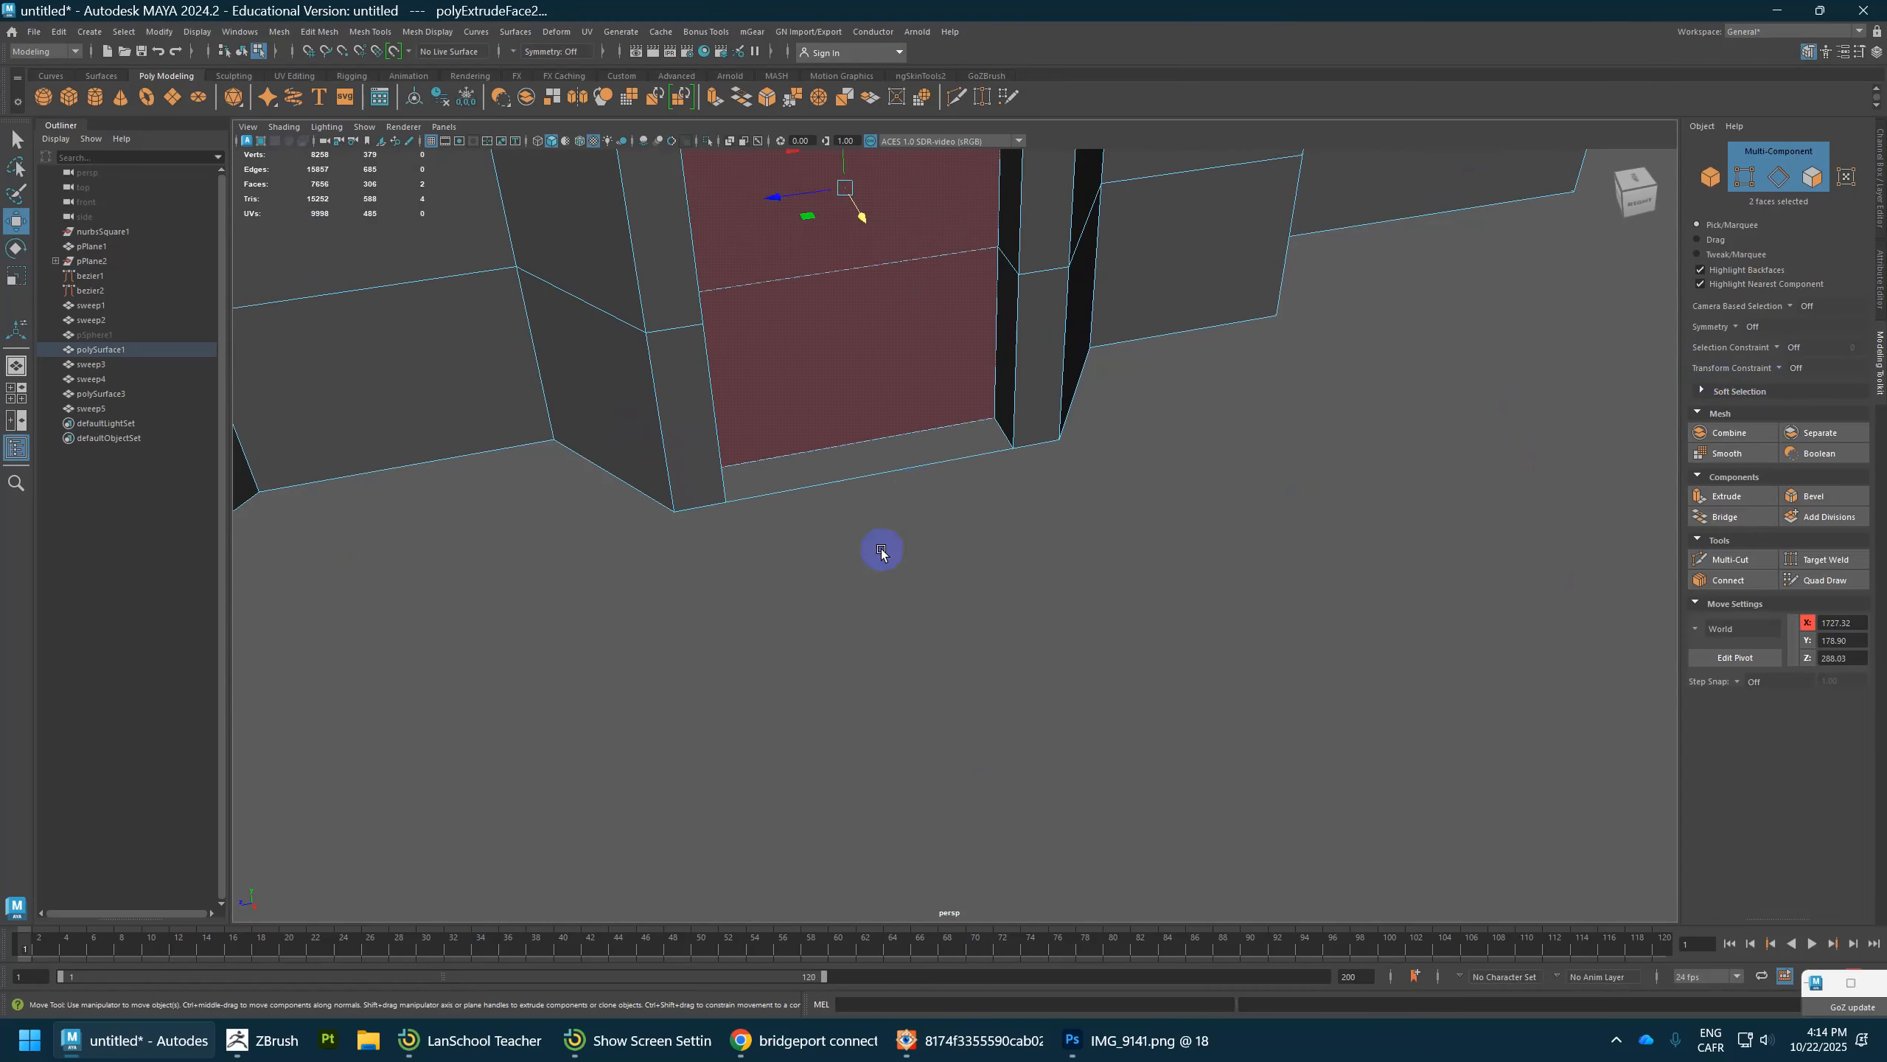
left_click(873, 461)
key("Delete")
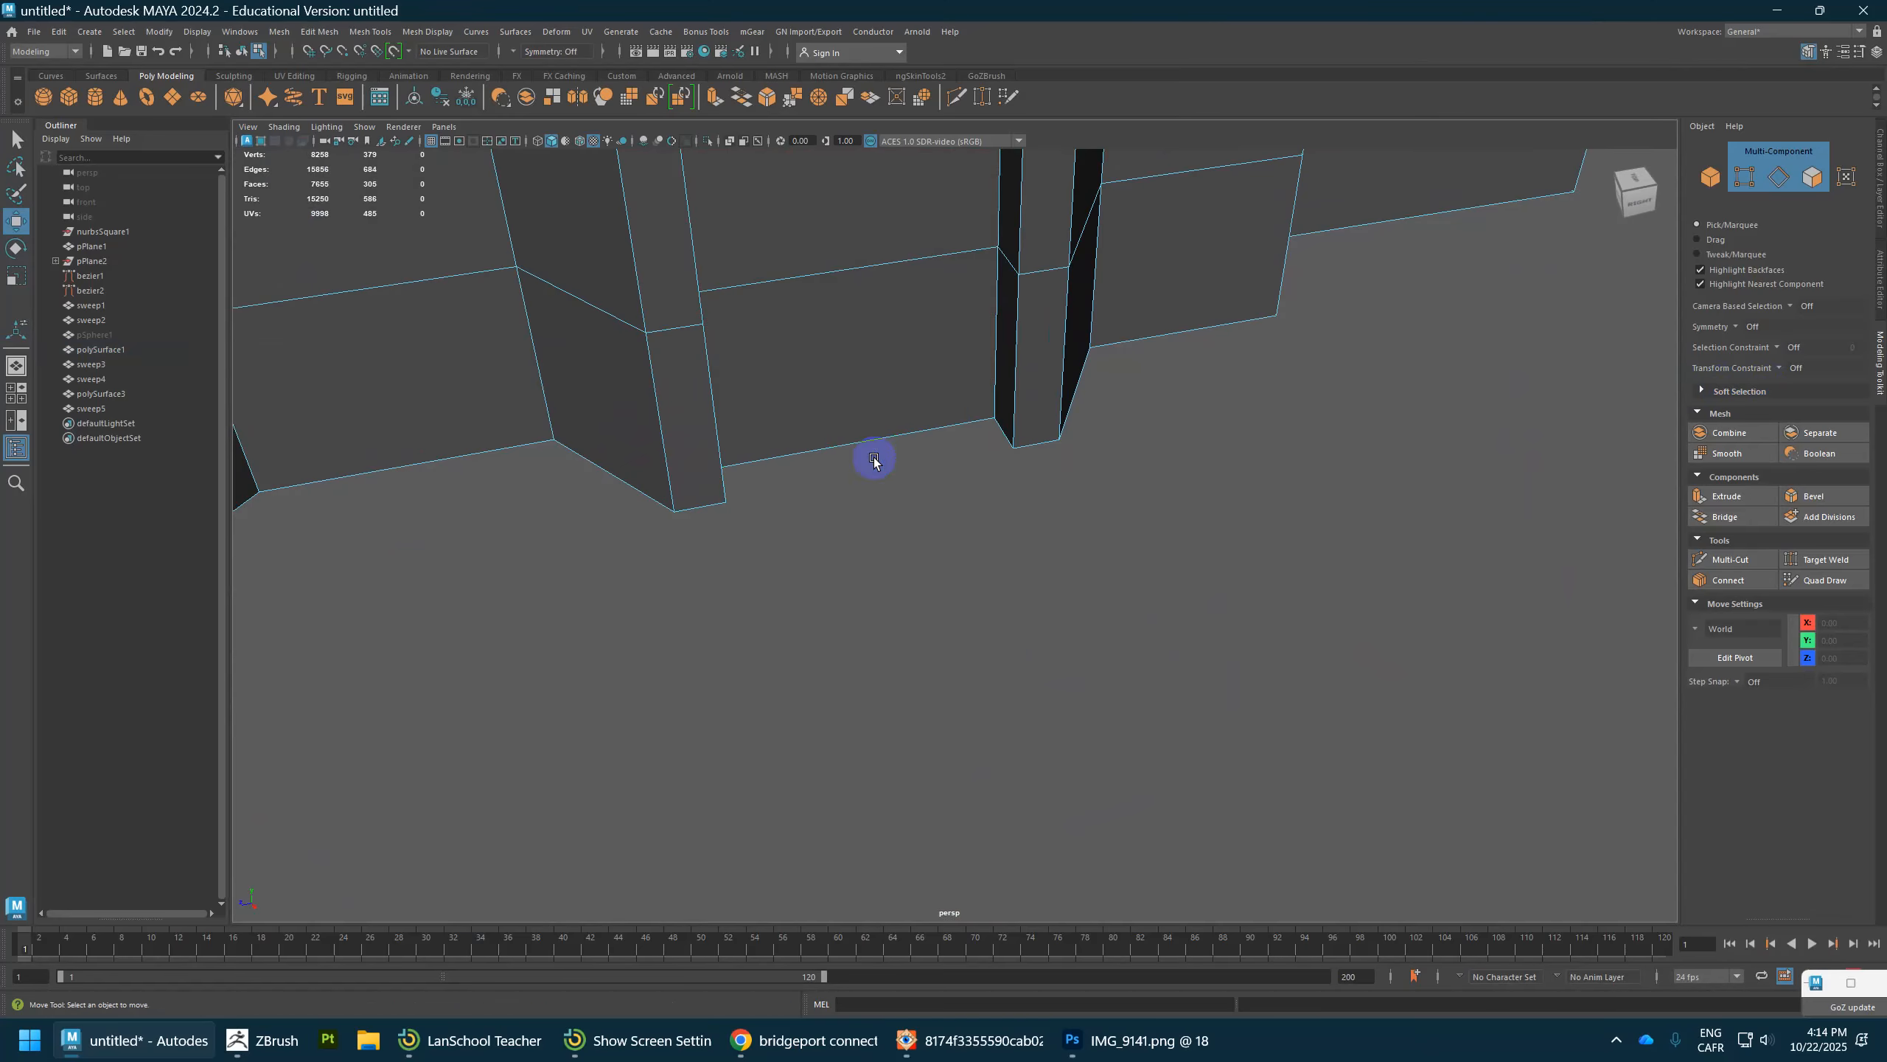
Step: Select the five faces lining the sides and top of the doorway recess and open the Duplicate Face options
right_click_drag(873, 460, 836, 405, "alt")
left_click_drag(867, 384, 895, 320, "alt")
middle_click_drag(895, 320, 923, 692, "alt")
left_click_drag(906, 396, 929, 473, "alt")
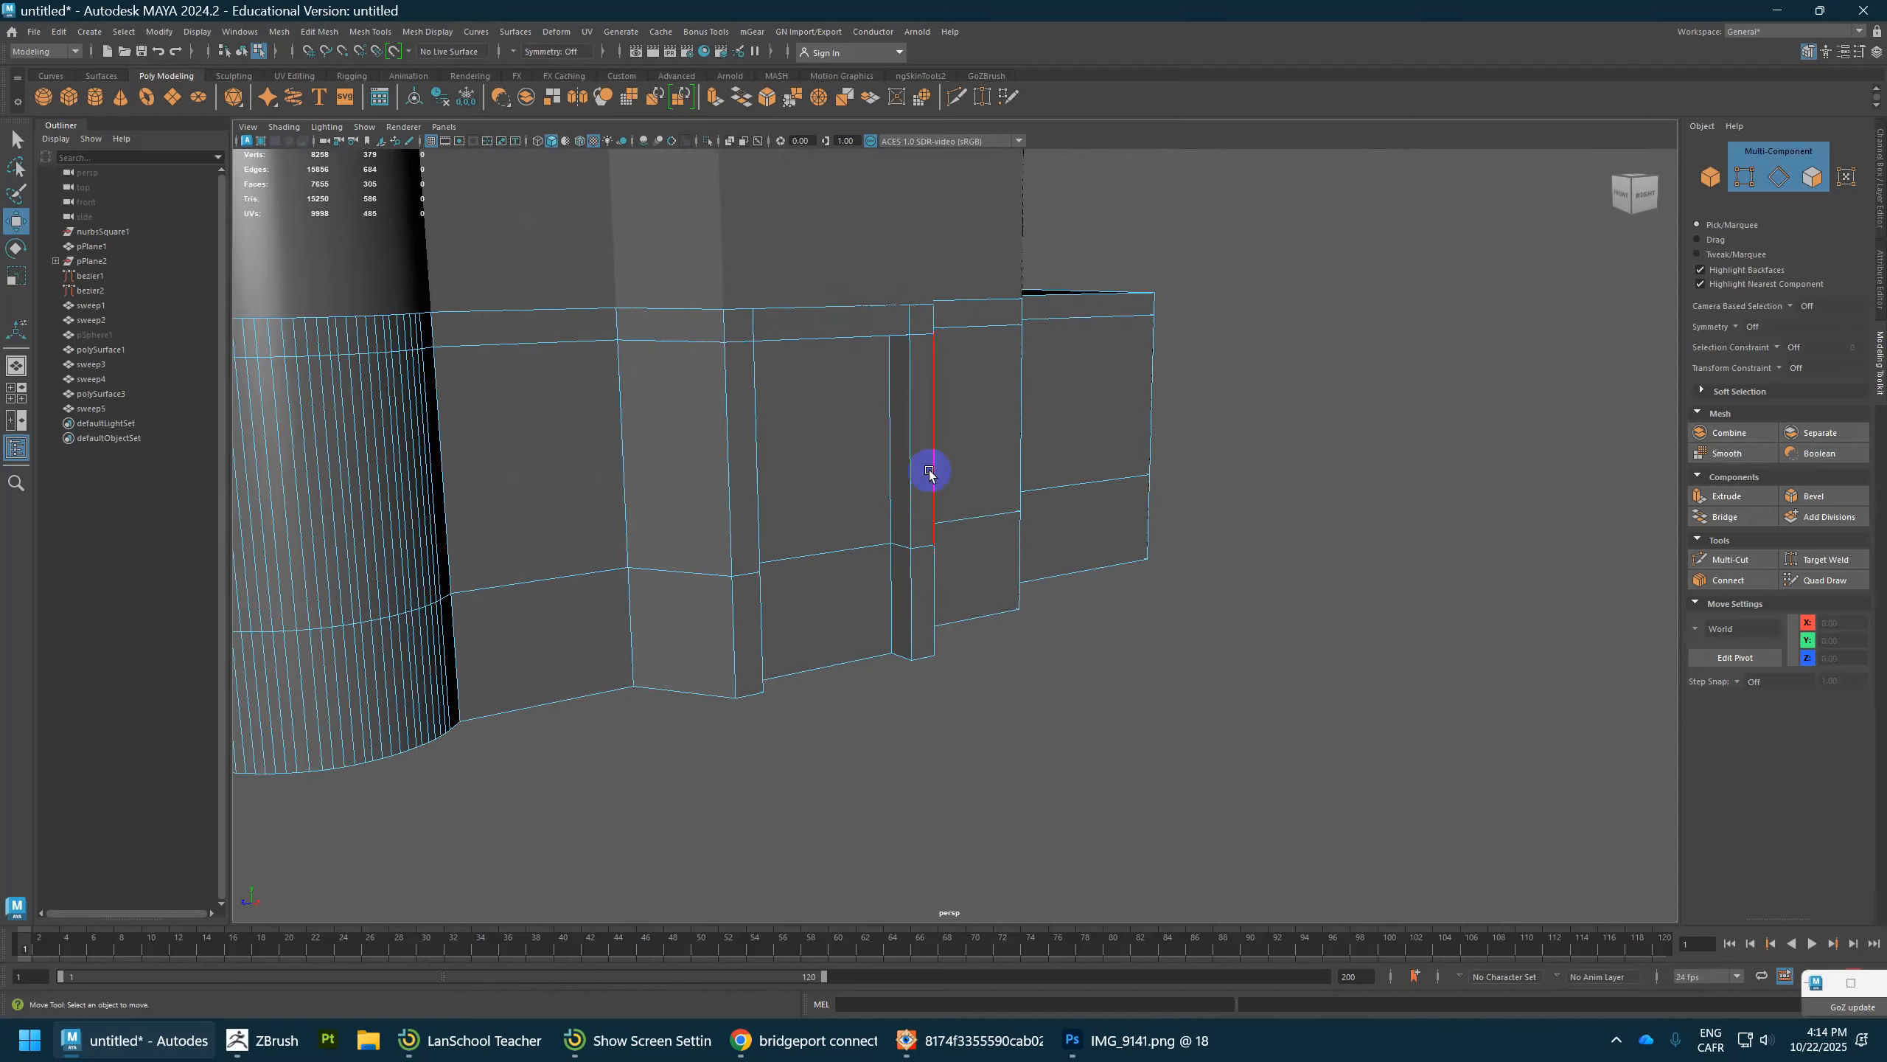
right_click_drag(905, 568, 898, 591)
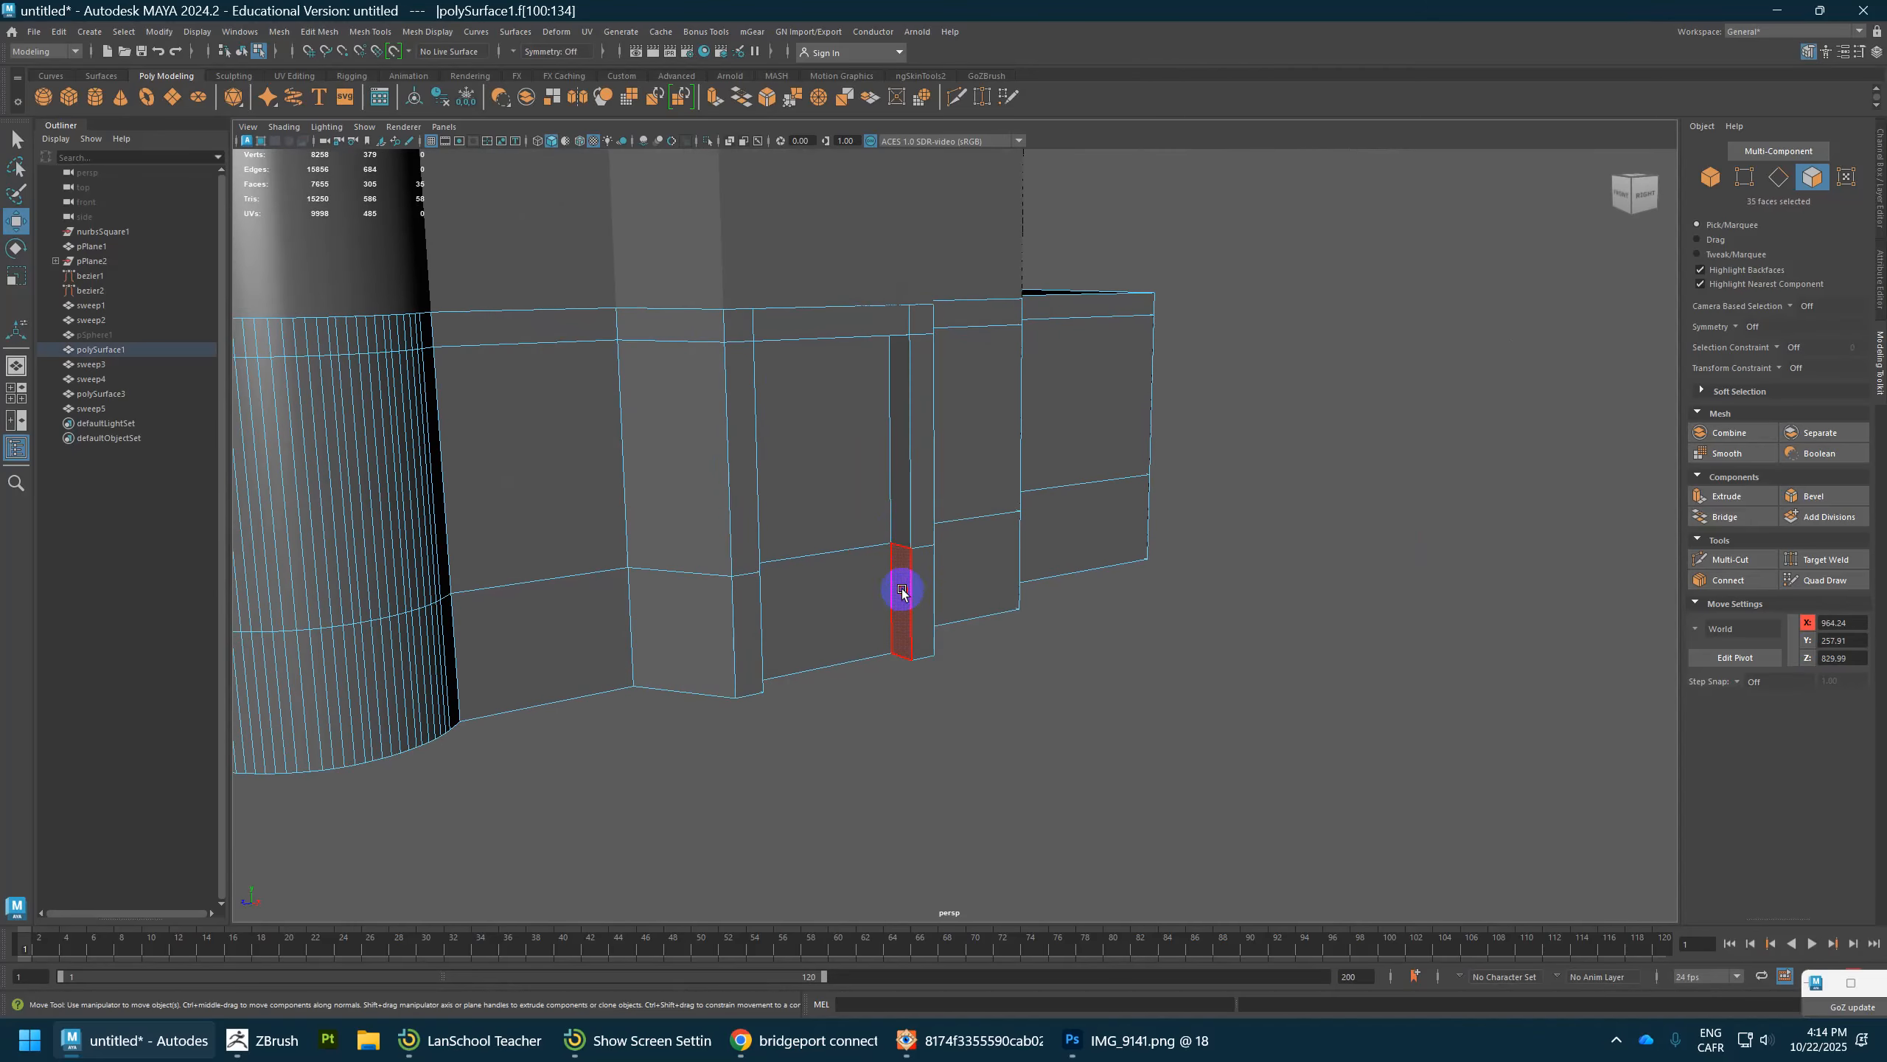
left_click(898, 591)
left_click_drag(899, 590, 847, 543, "alt")
double_click(566, 523, "shift")
left_click_drag(847, 543, 783, 532, "alt")
left_click(914, 731, "ctrl")
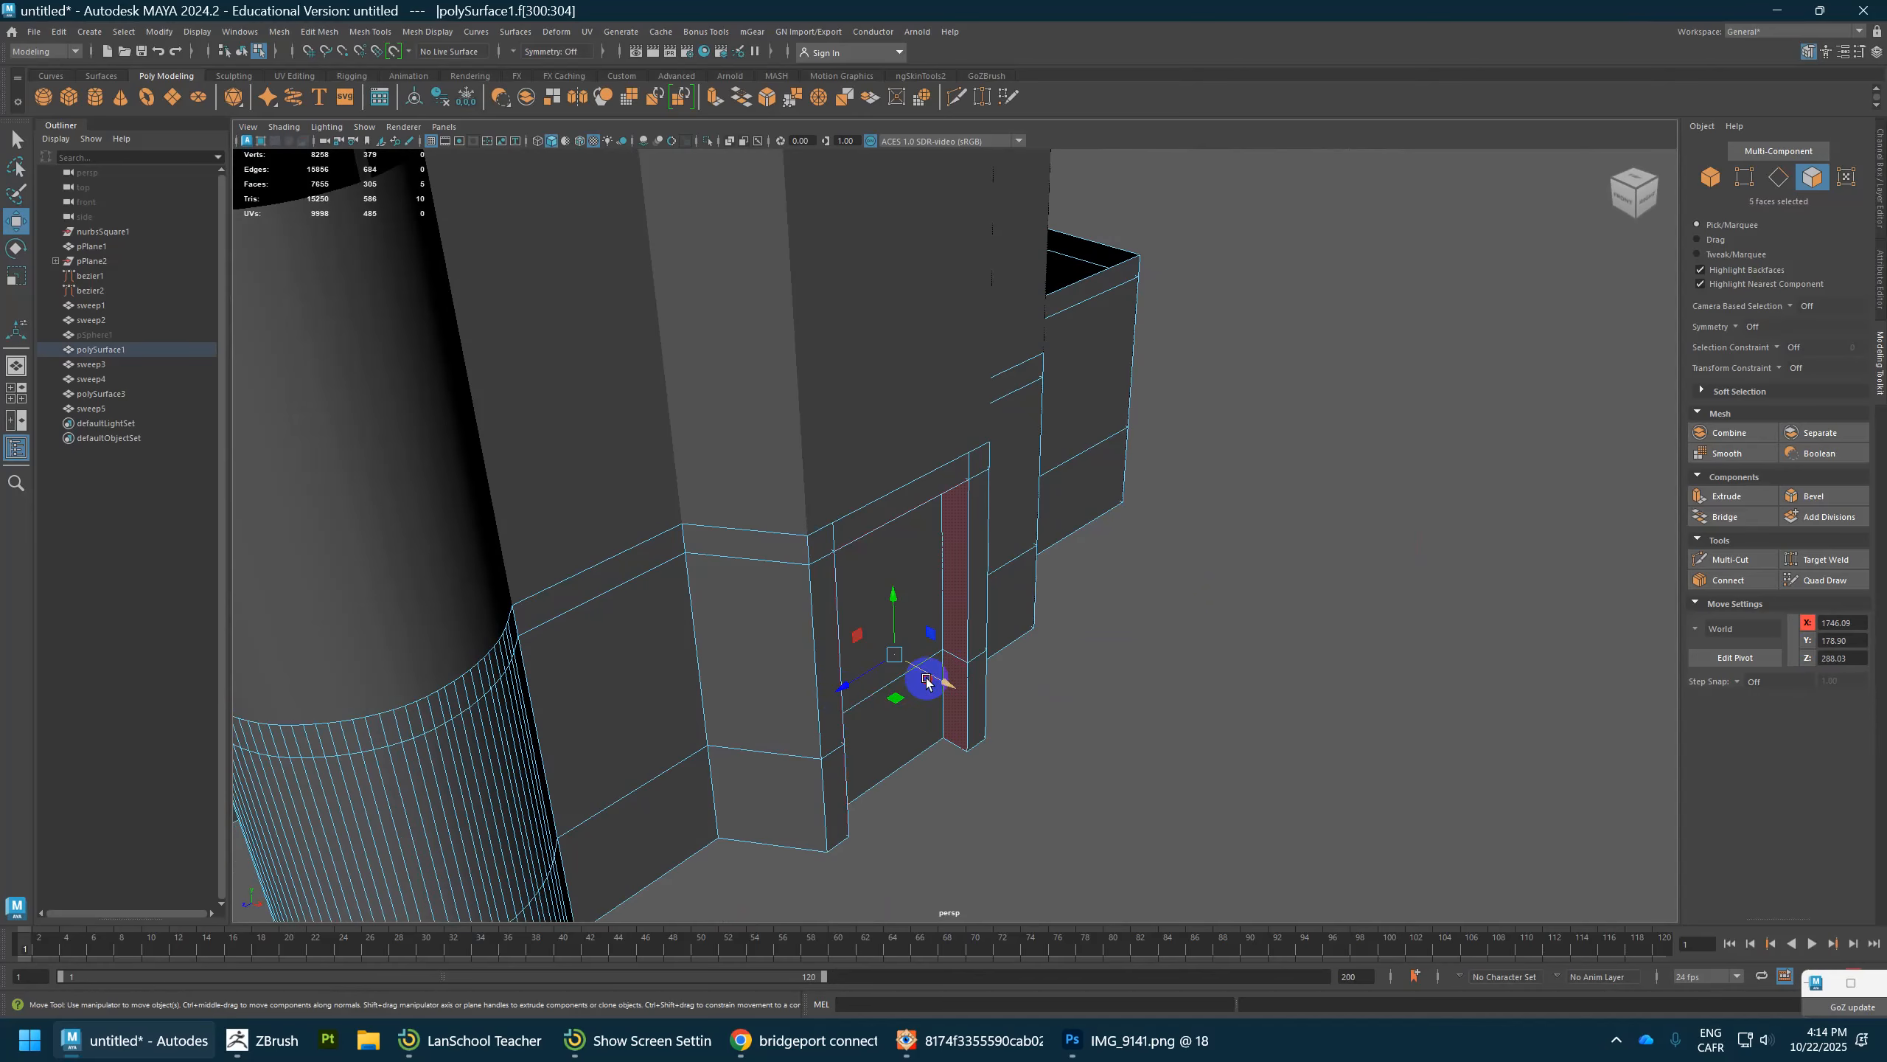
left_click_drag(931, 679, 862, 555, "alt")
right_click_drag(862, 541, 923, 808, "shift")
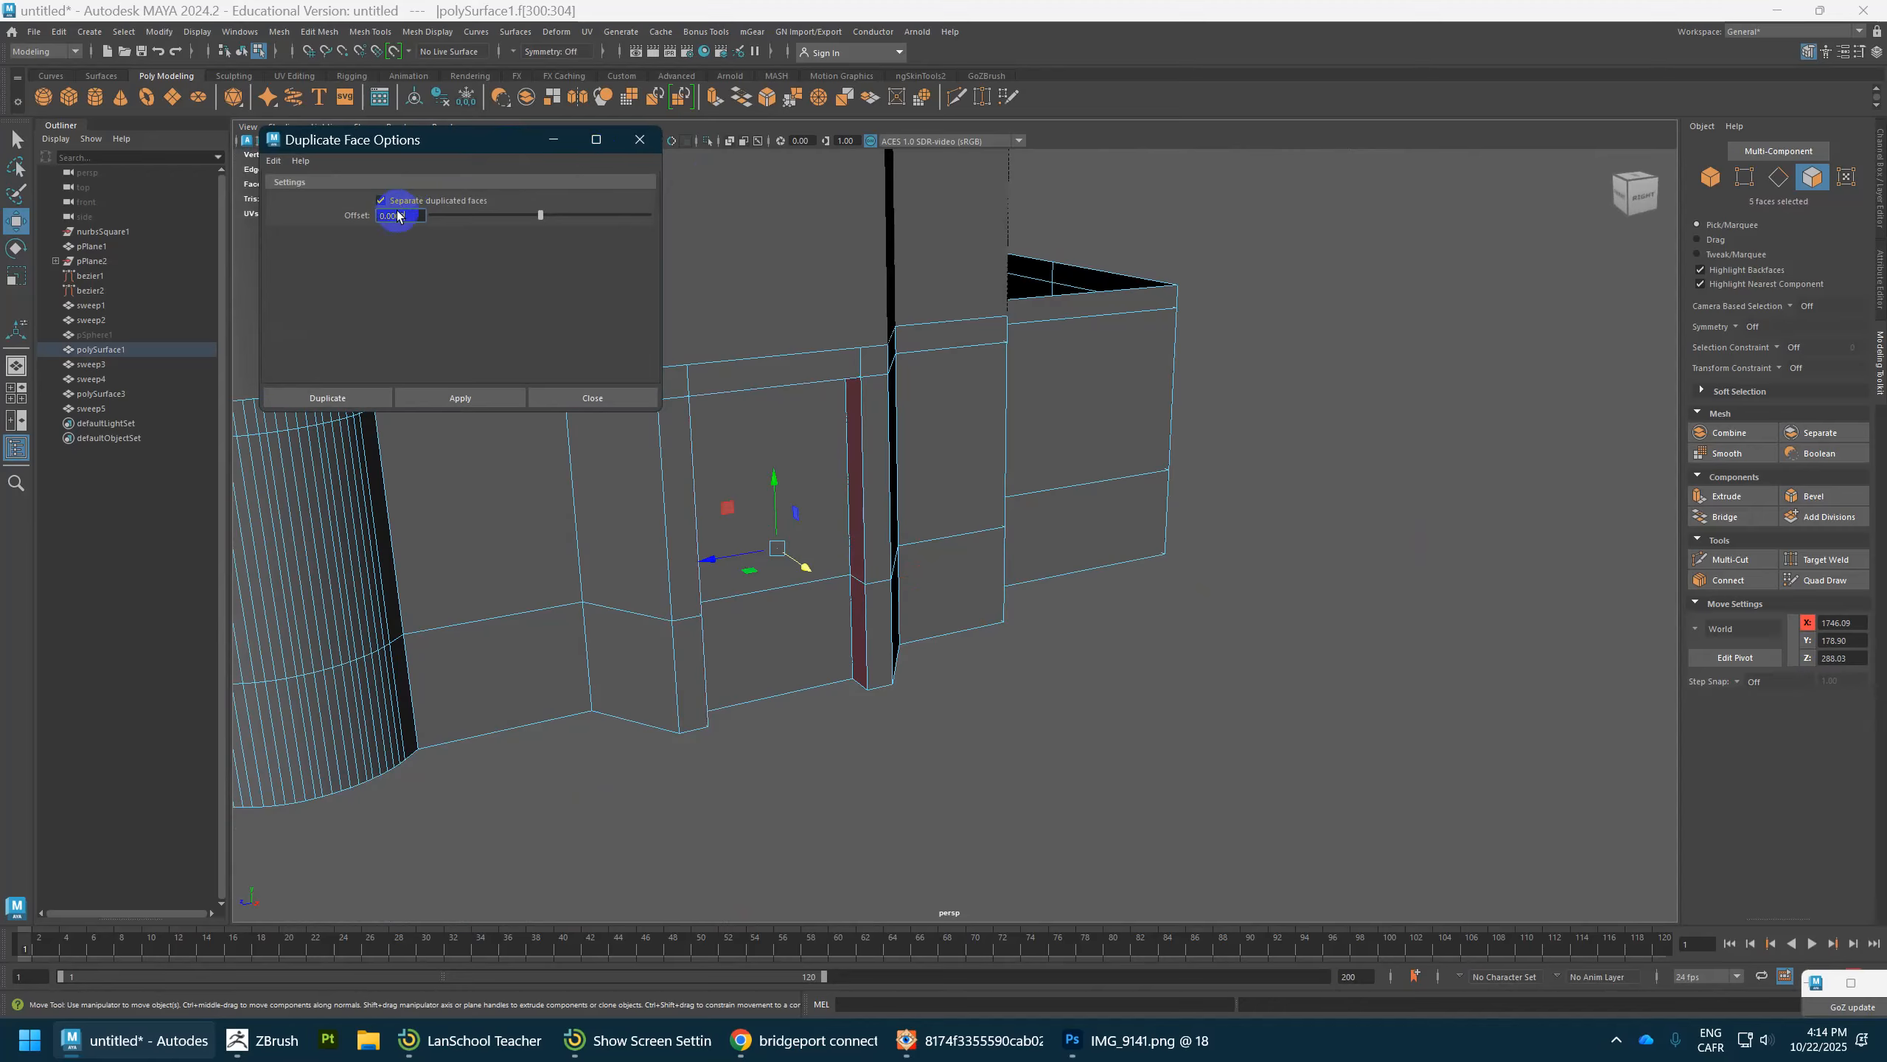
Step: Duplicate the selected door-opening faces as a separate mesh with separated faces enabled and select the duplicate in object mode
left_click(325, 399)
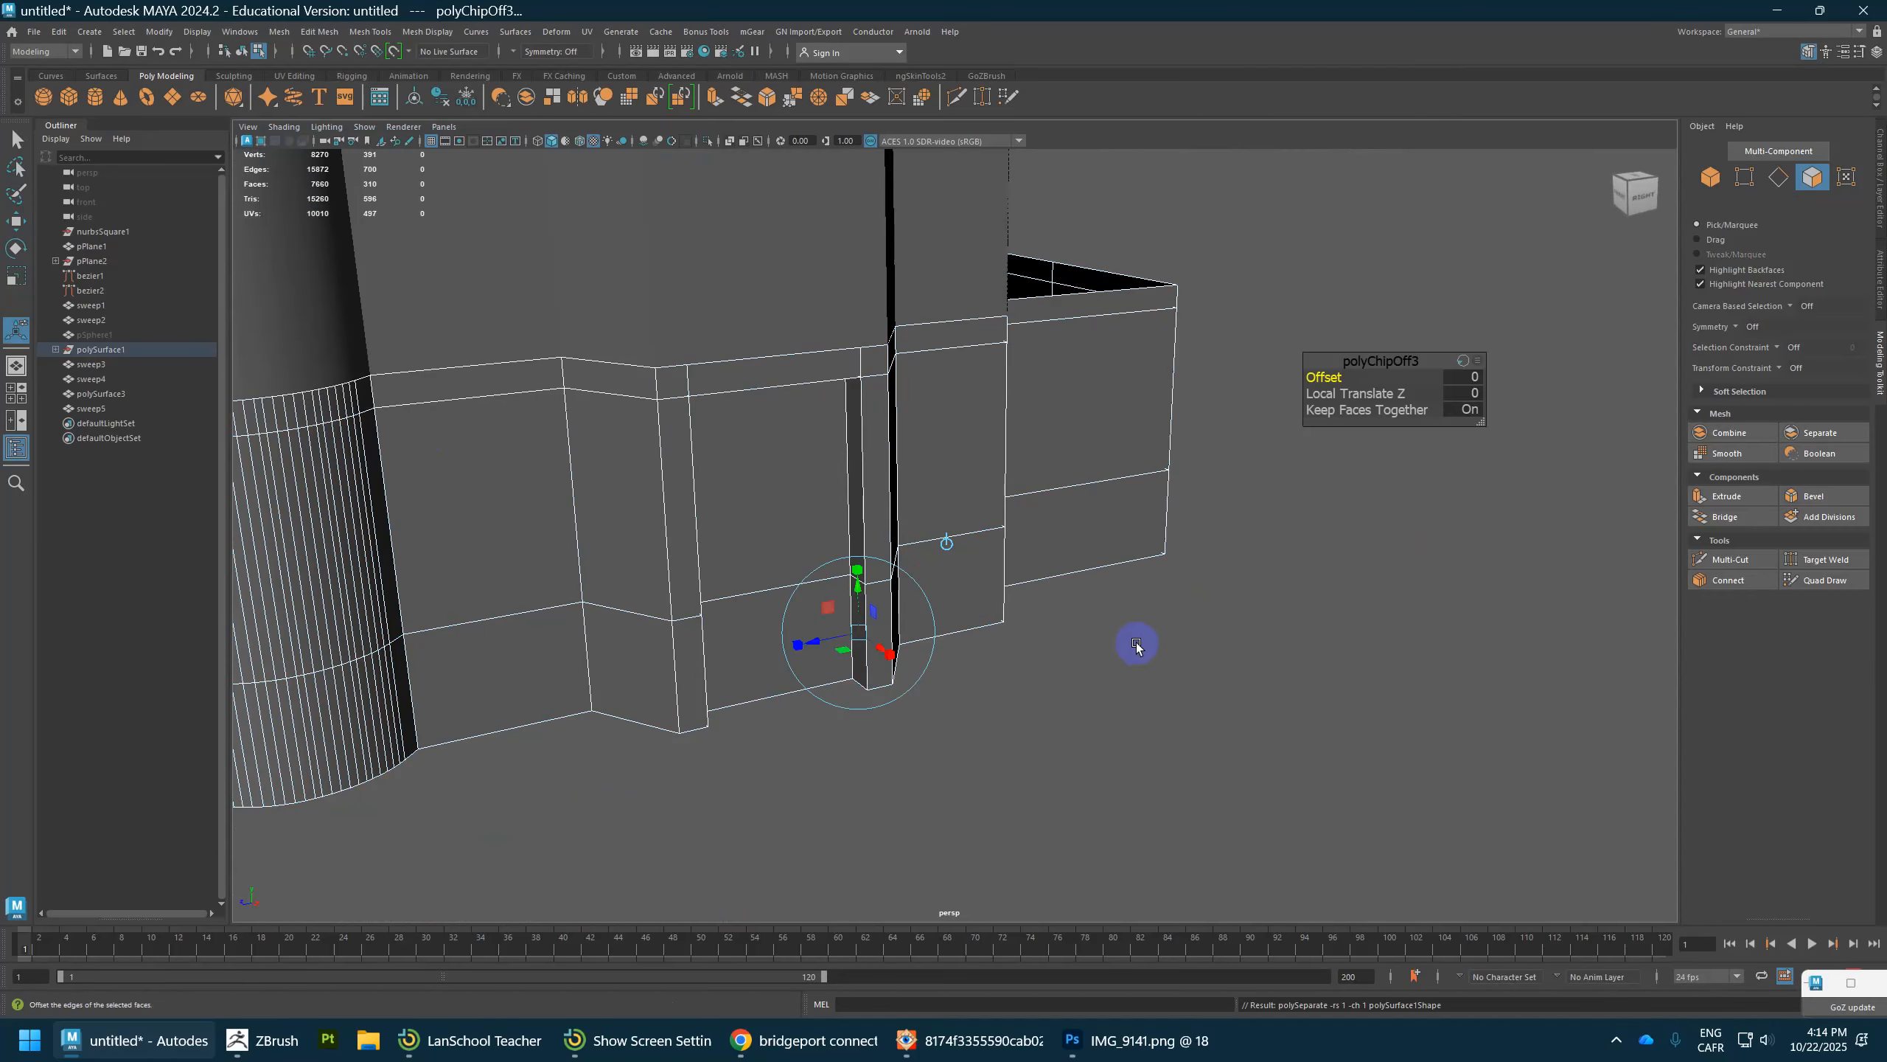
left_click(1210, 724)
right_click_drag(819, 482, 885, 445)
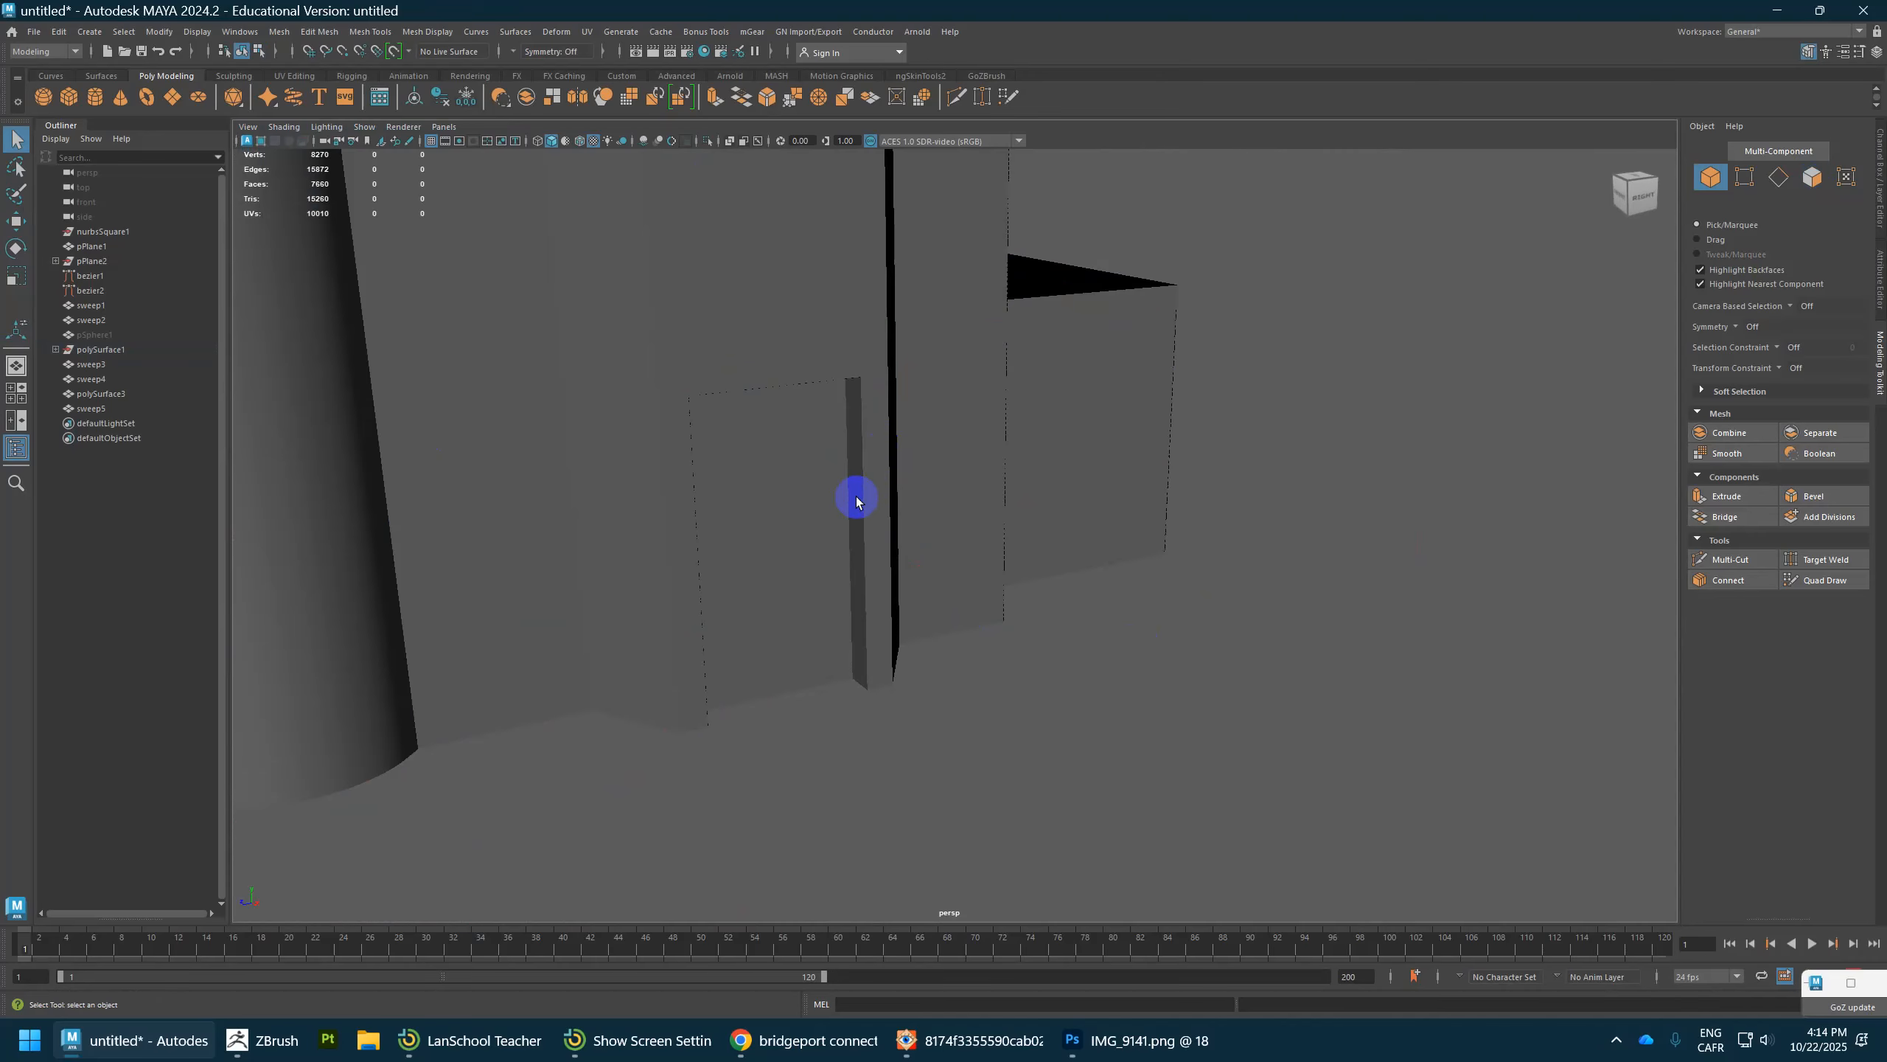
left_click(857, 499)
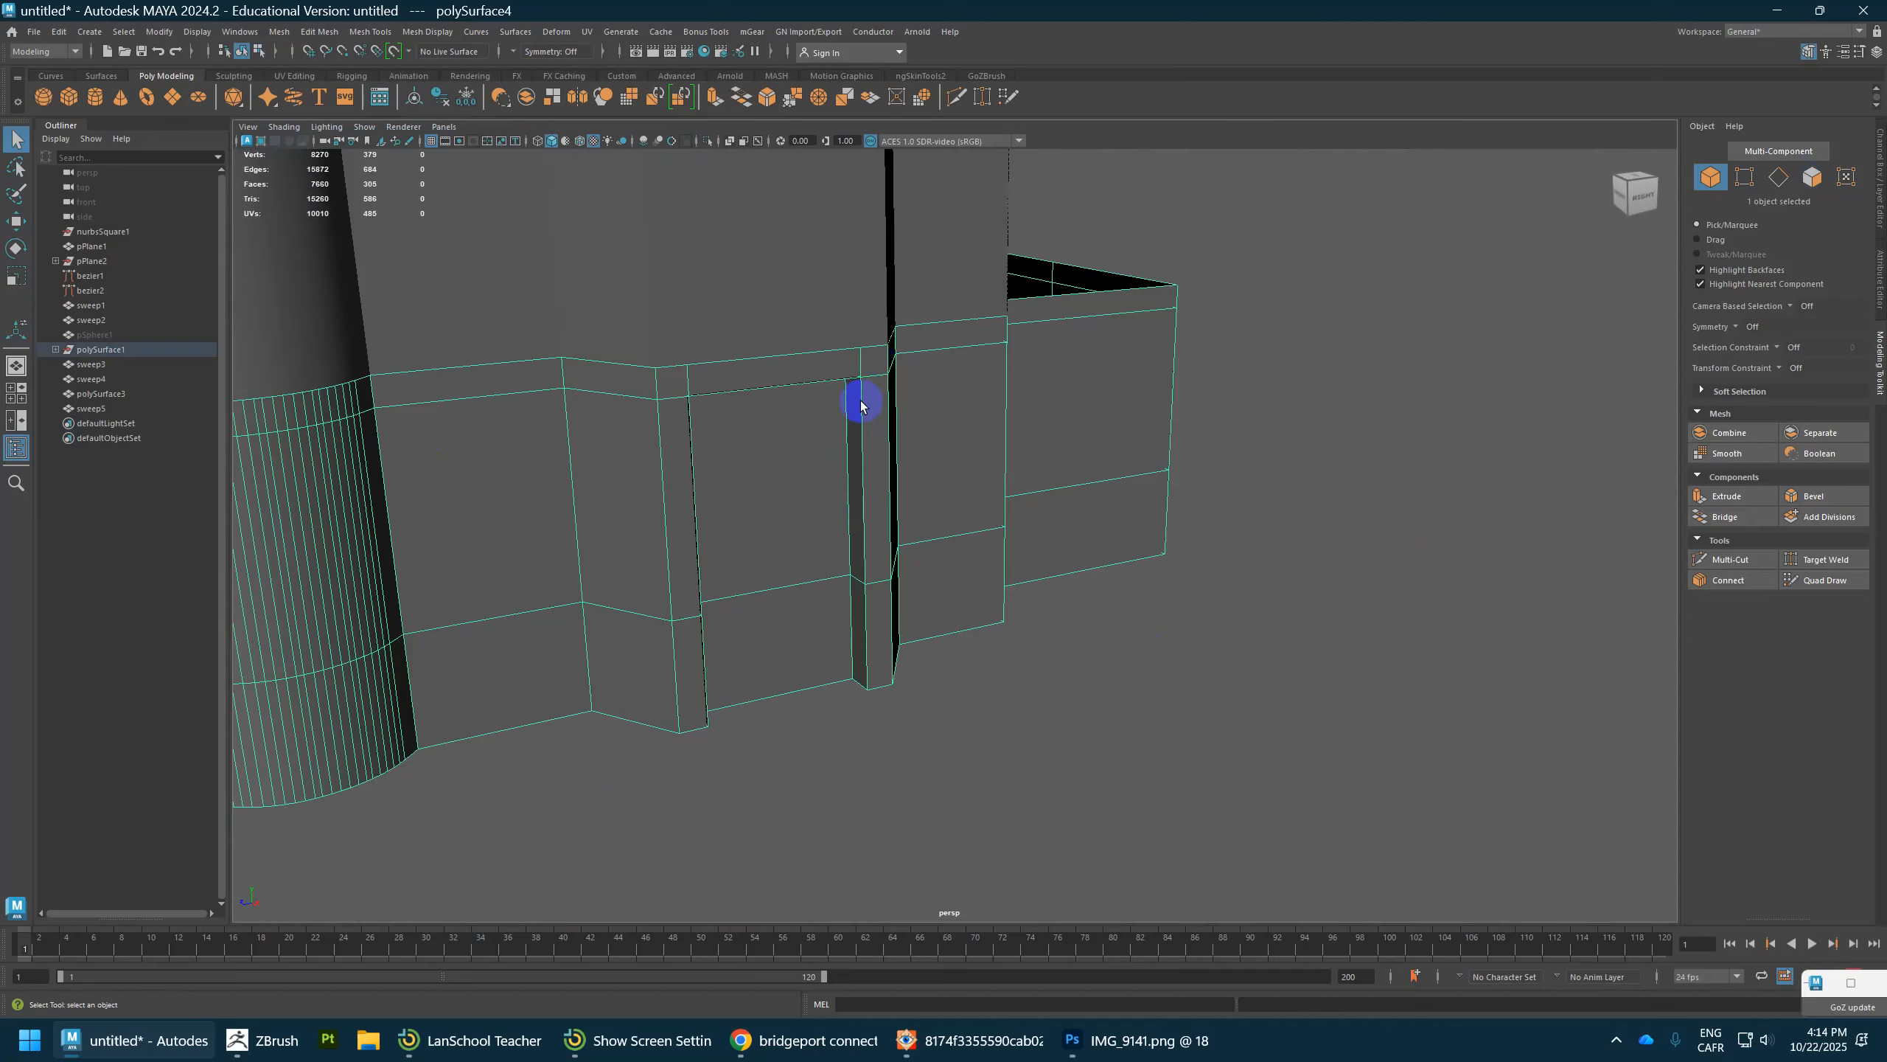
left_click(826, 584)
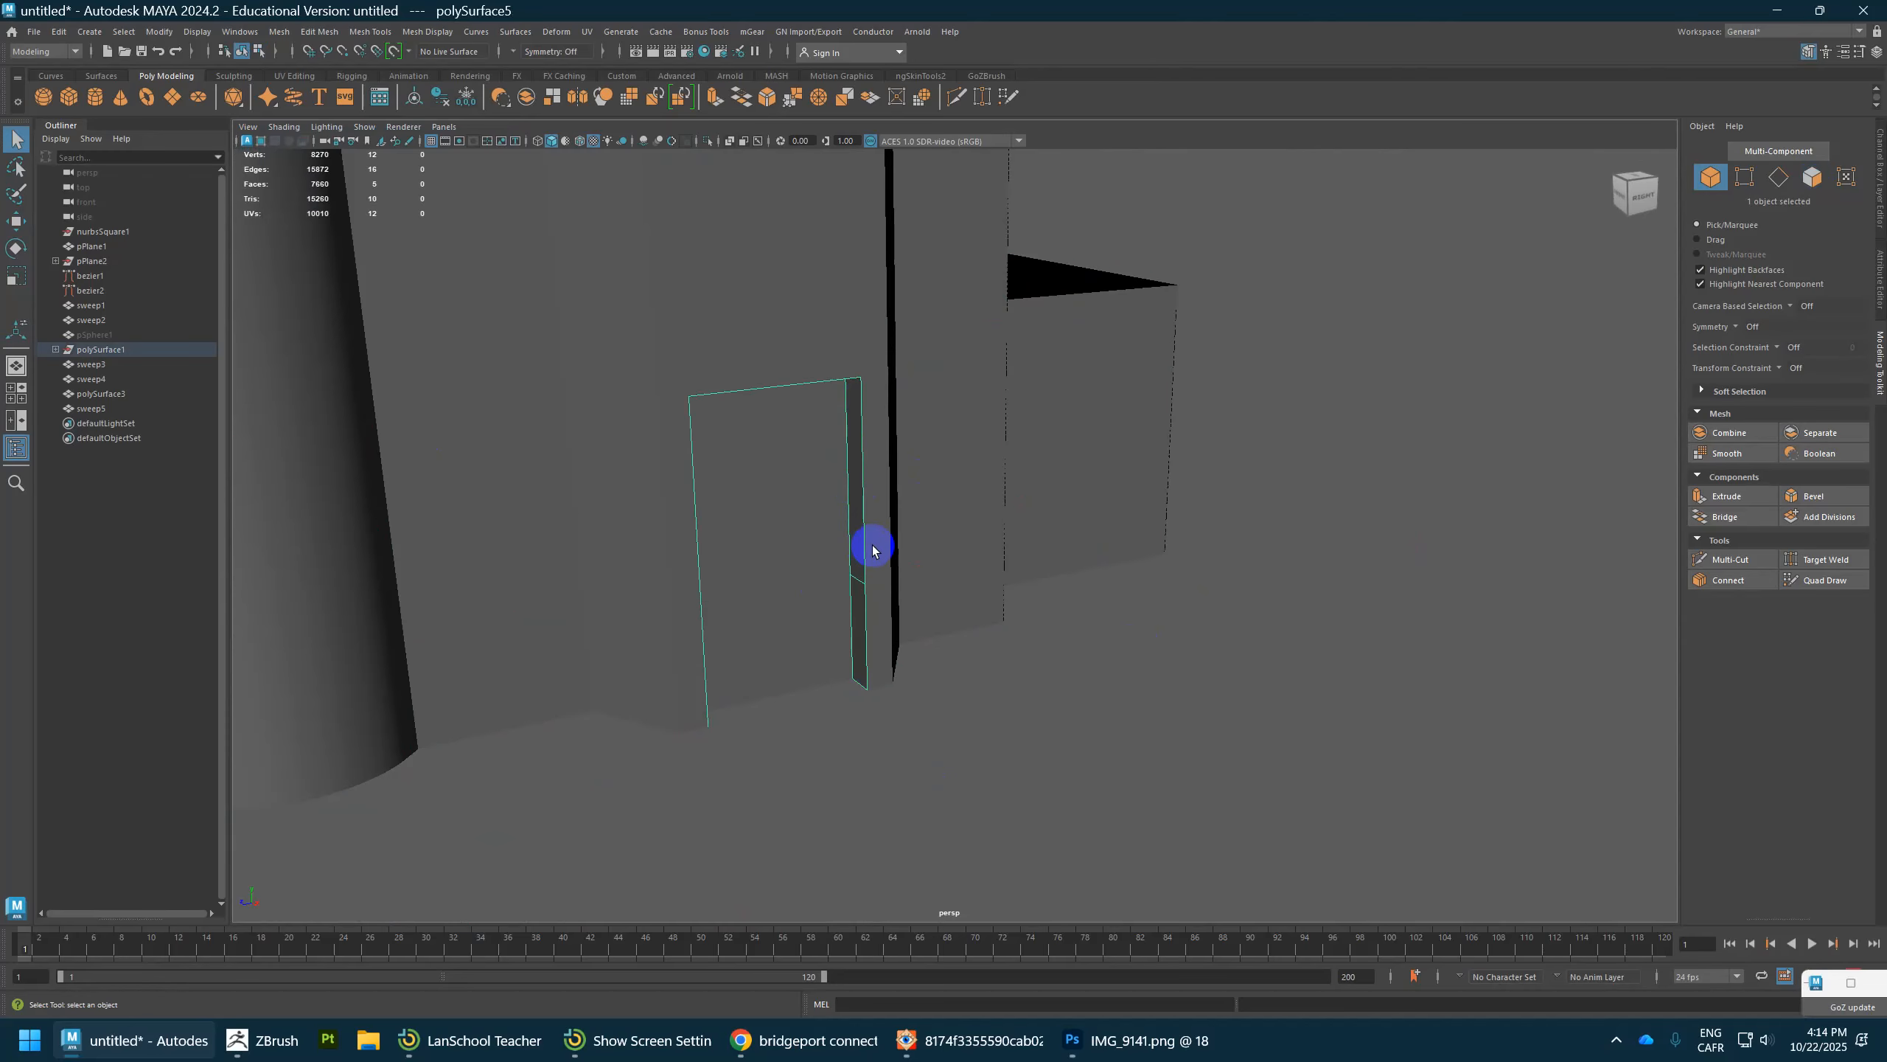
Step: Extrude the duplicated doorway faces to a thickness of about 13.5 to form a door frame
key("ctrl+e")
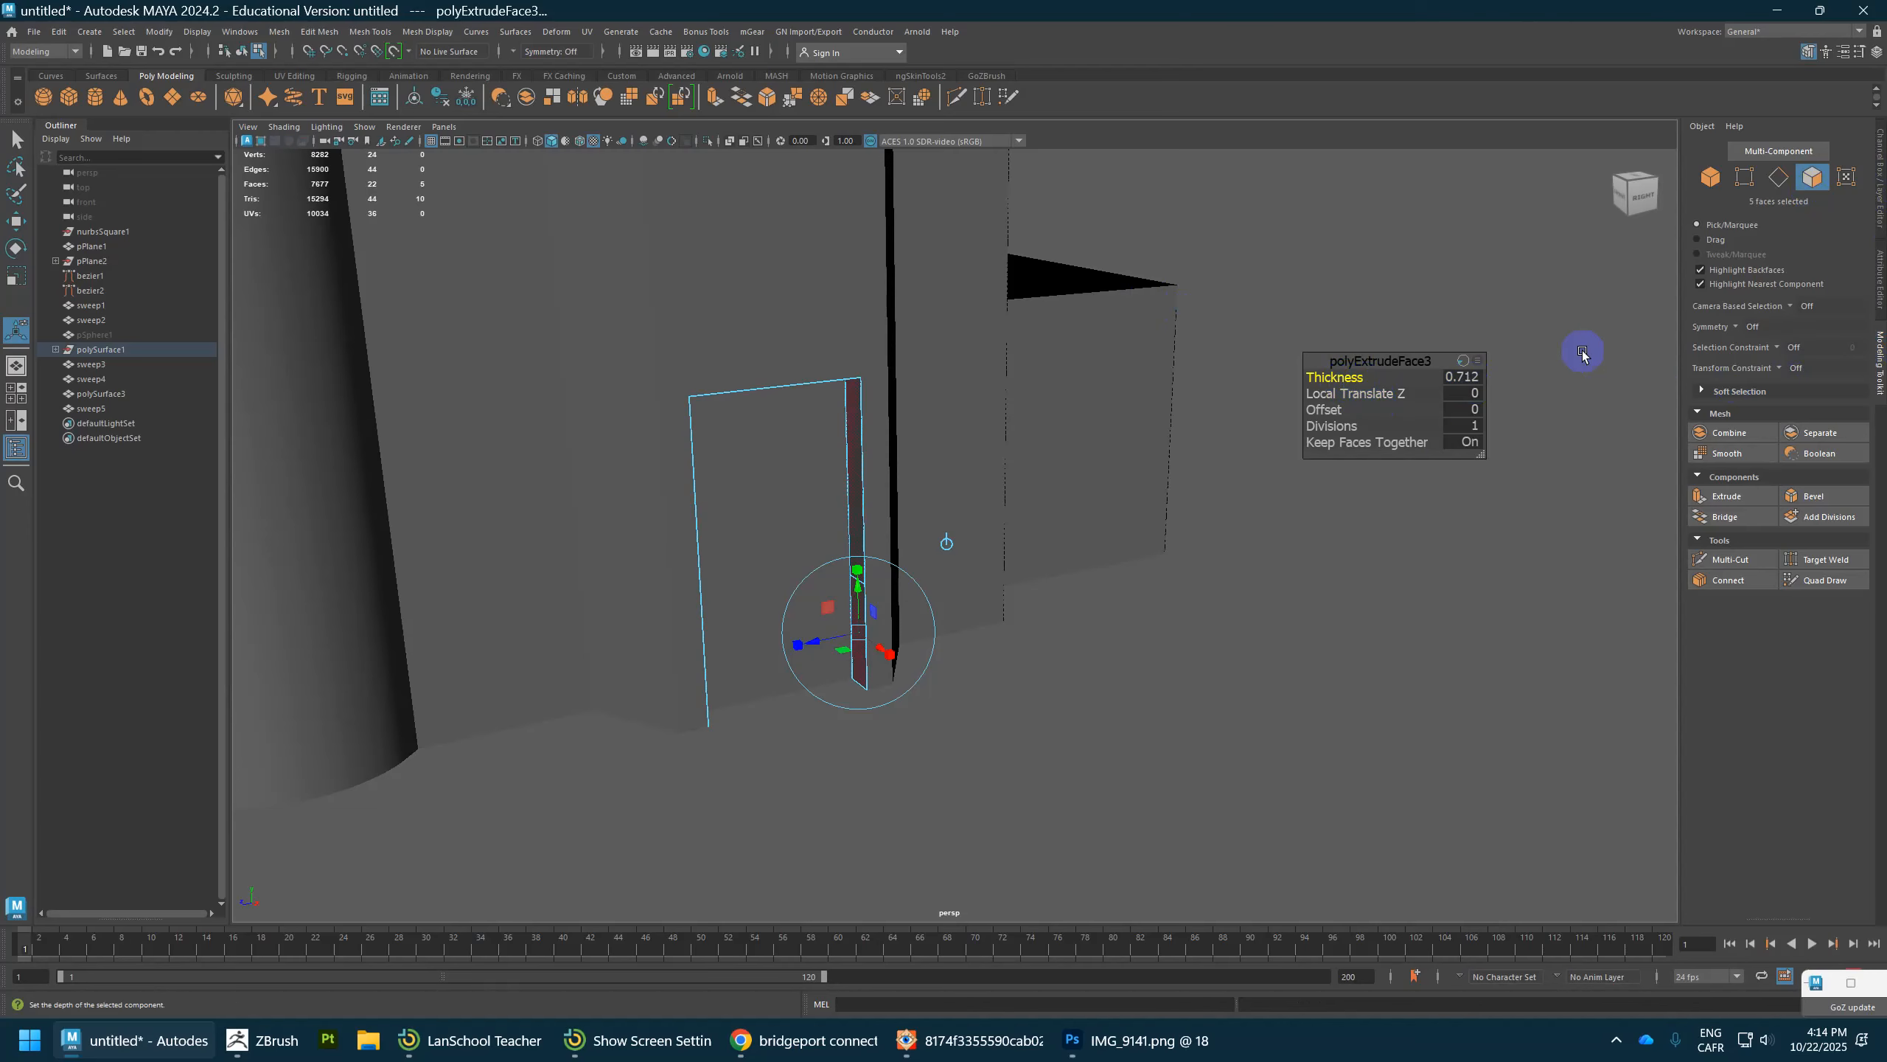
left_click_drag(1319, 376, 1733, 379)
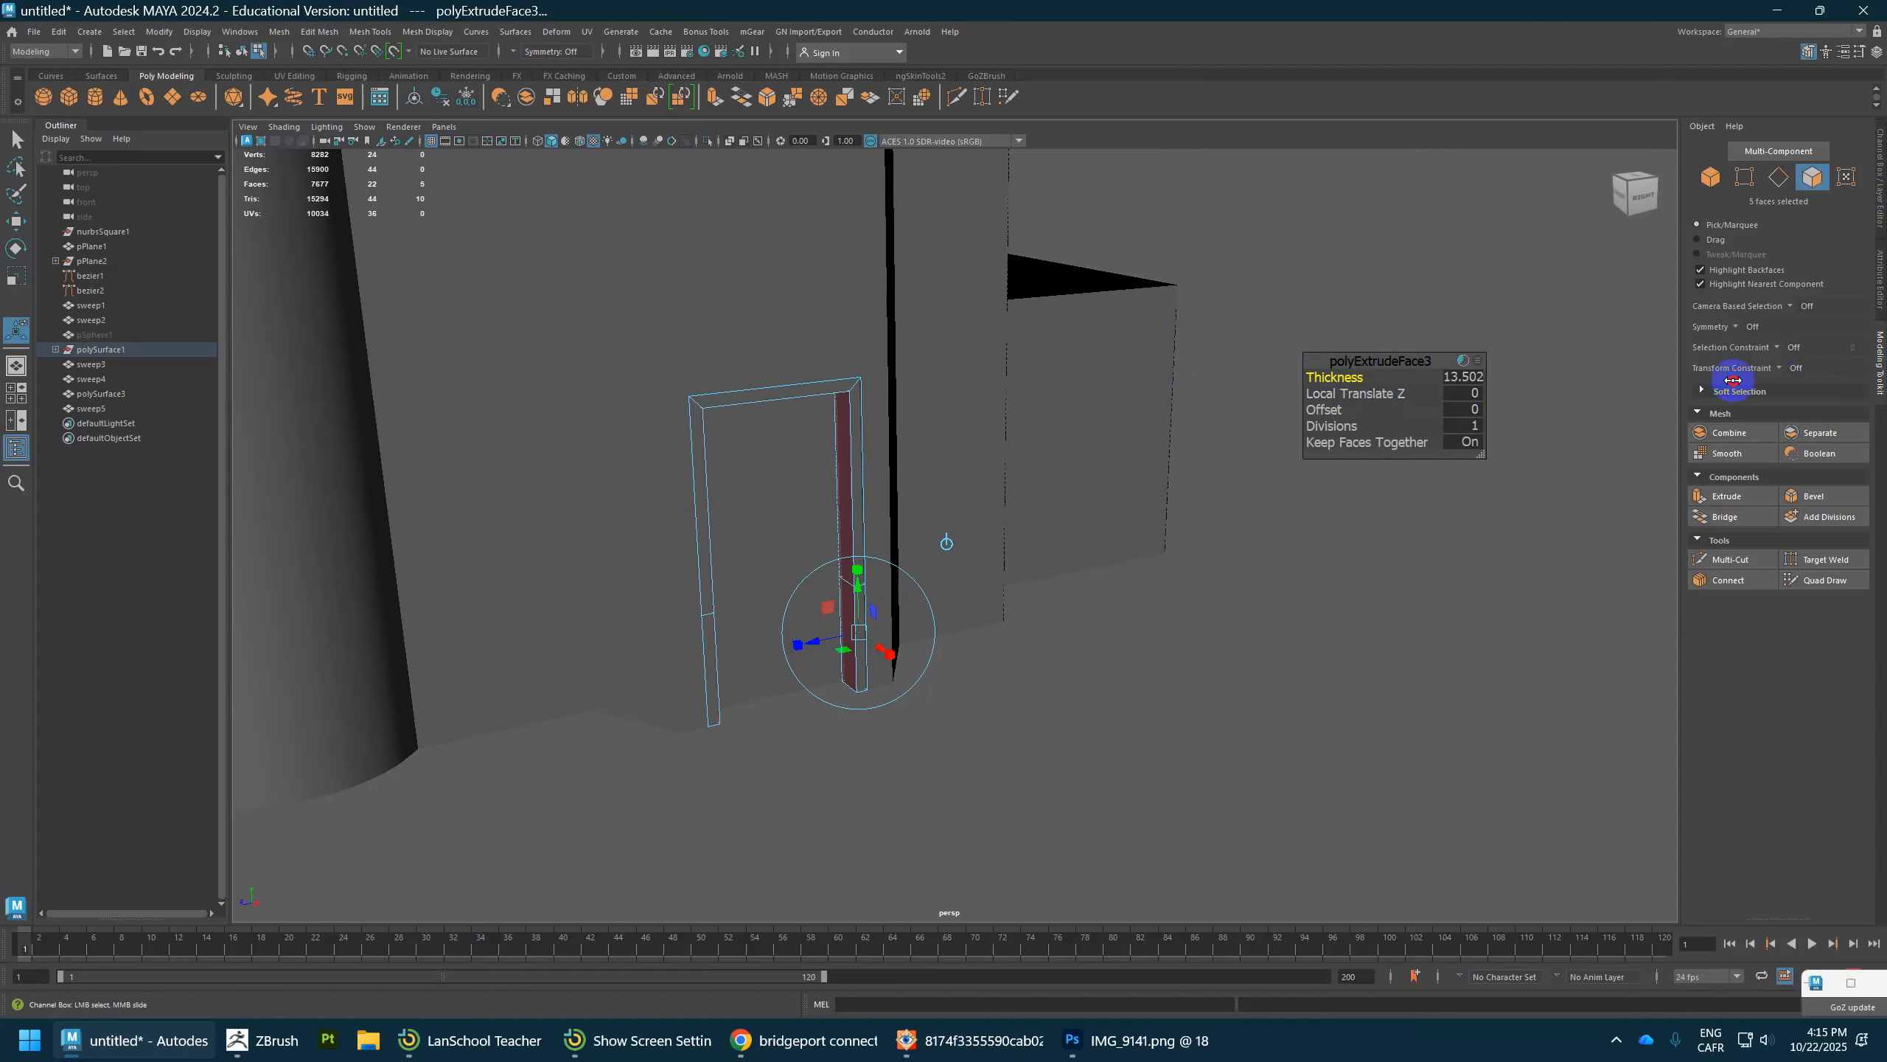
left_click_drag(876, 469, 973, 472, "alt")
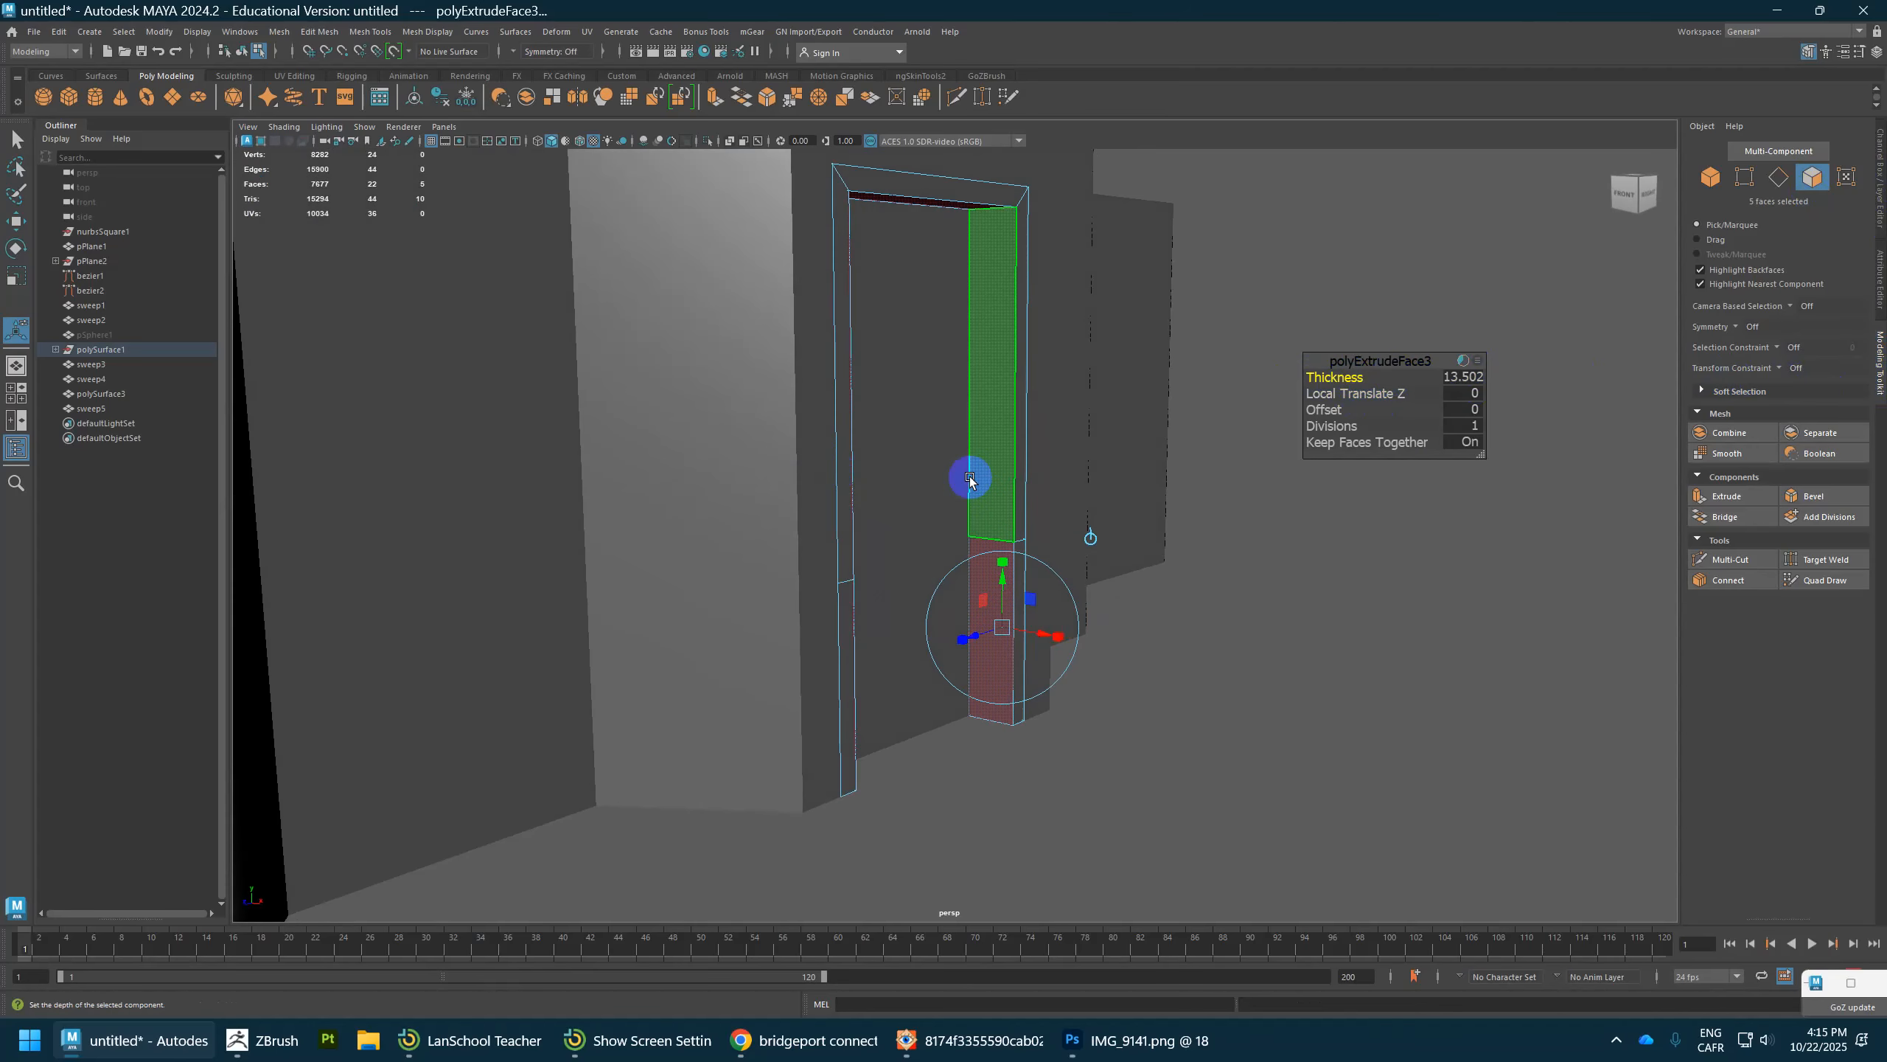
Step: Insert an edge loop with Multi-Cut around the inner faces of the door frame, near the middle of its depth
right_click(1000, 459, "shift")
right_click_drag(1000, 459, 930, 458, "shift")
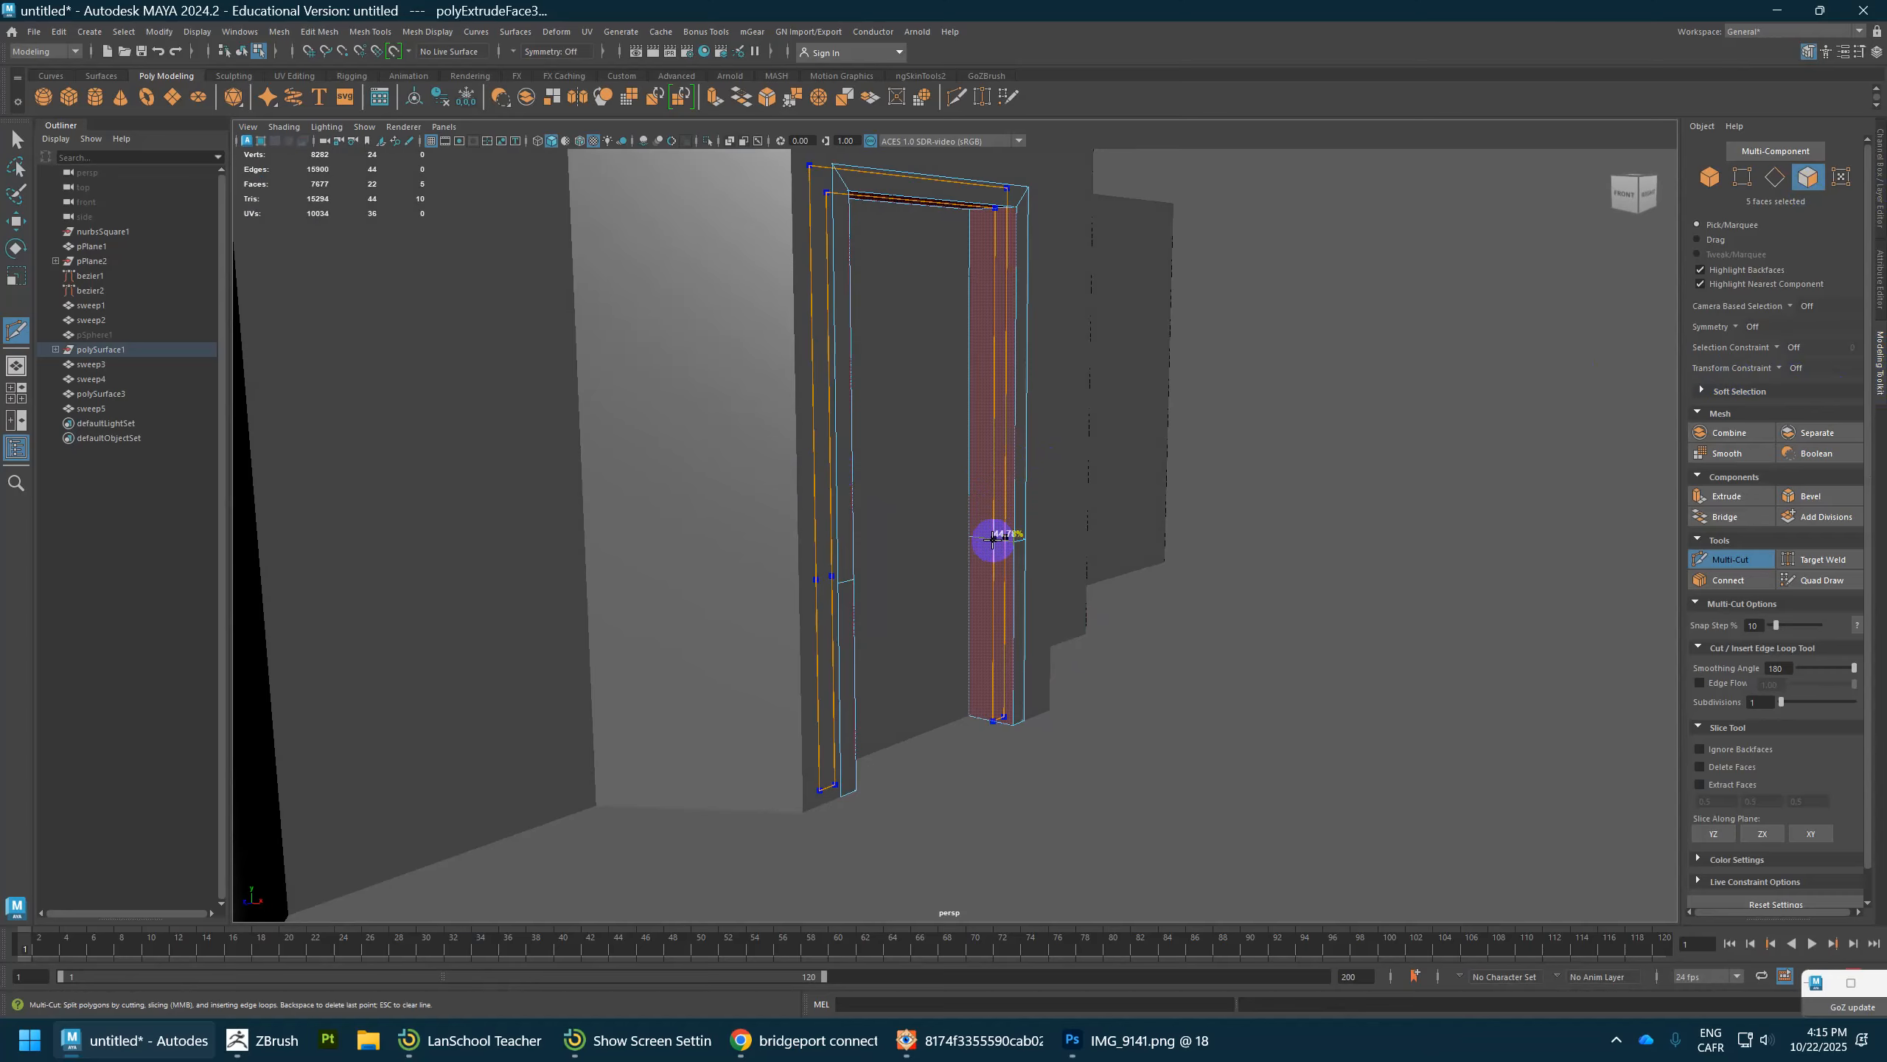
left_click(990, 545, "ctrl")
key("w")
Step: Select the narrow loop of faces on the frame's inner side and extrude it to a thickness of about 6.48
double_click(982, 544)
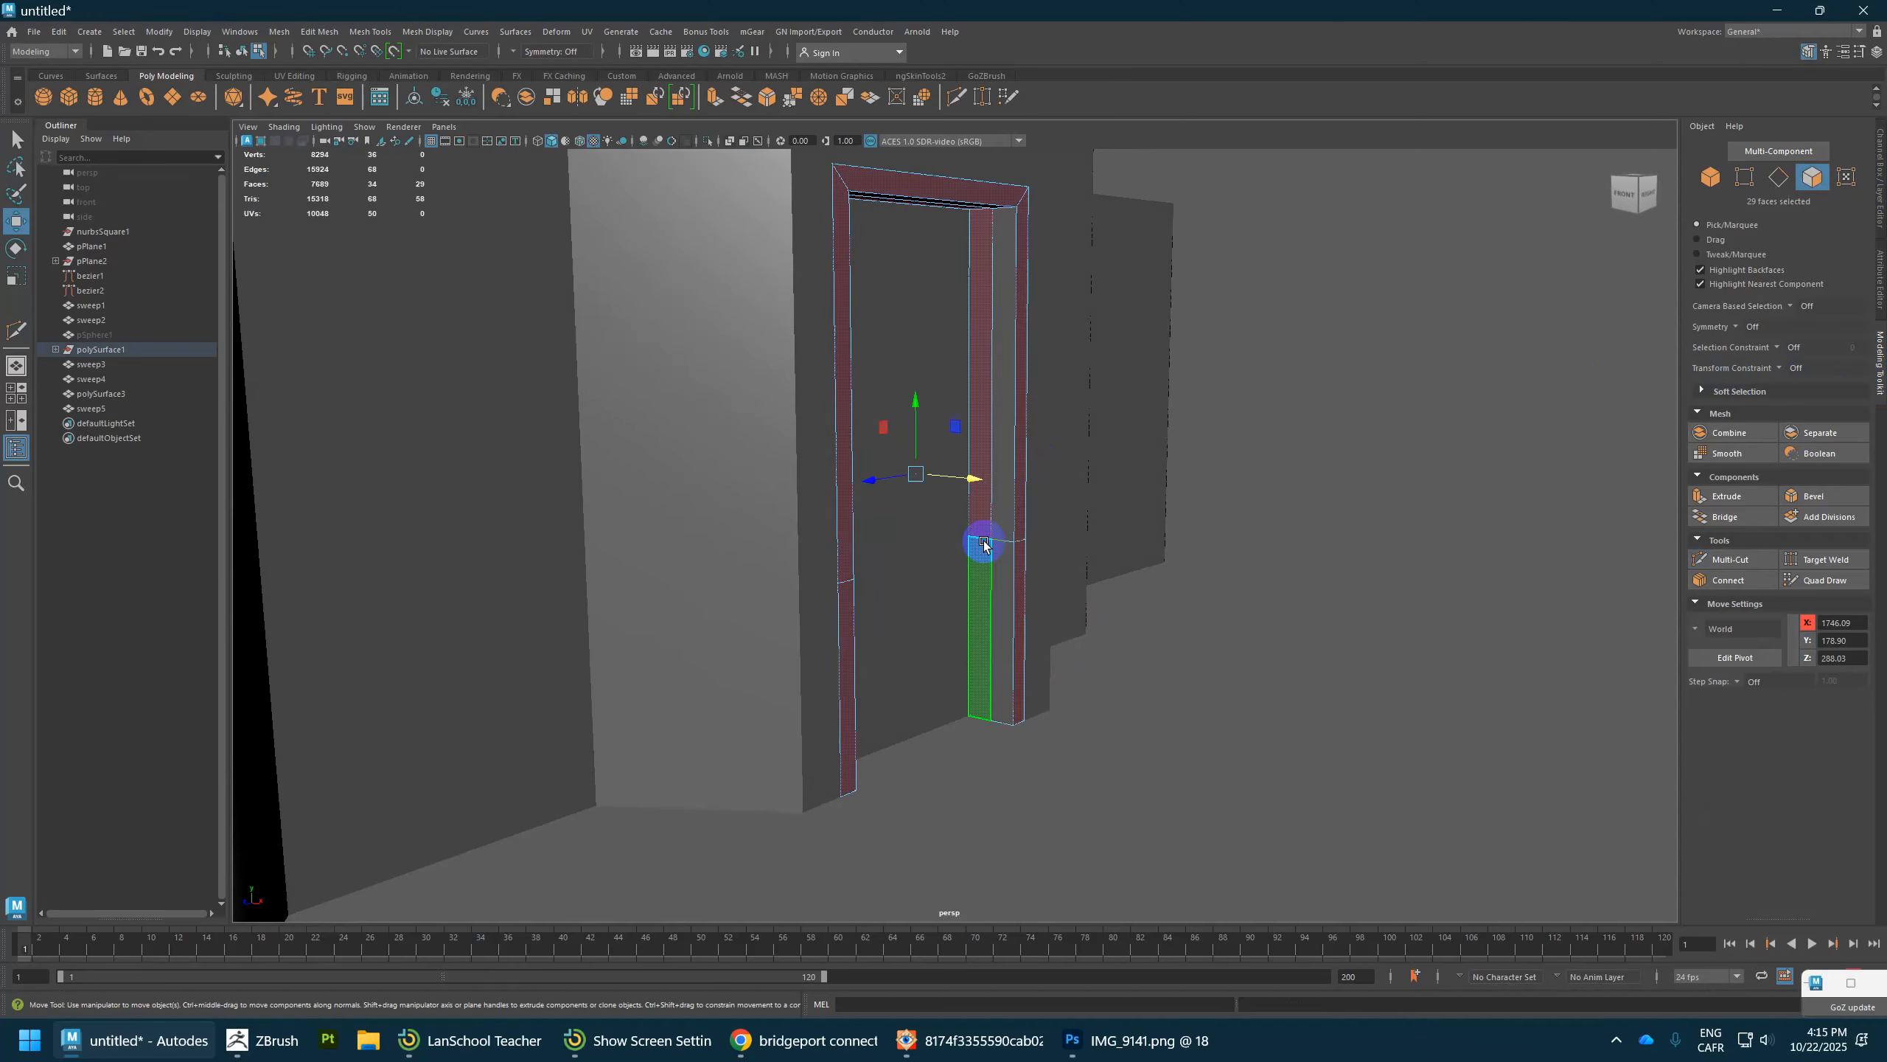
left_click(982, 544)
double_click(982, 473, "shift")
left_click_drag(982, 474, 915, 455, "alt")
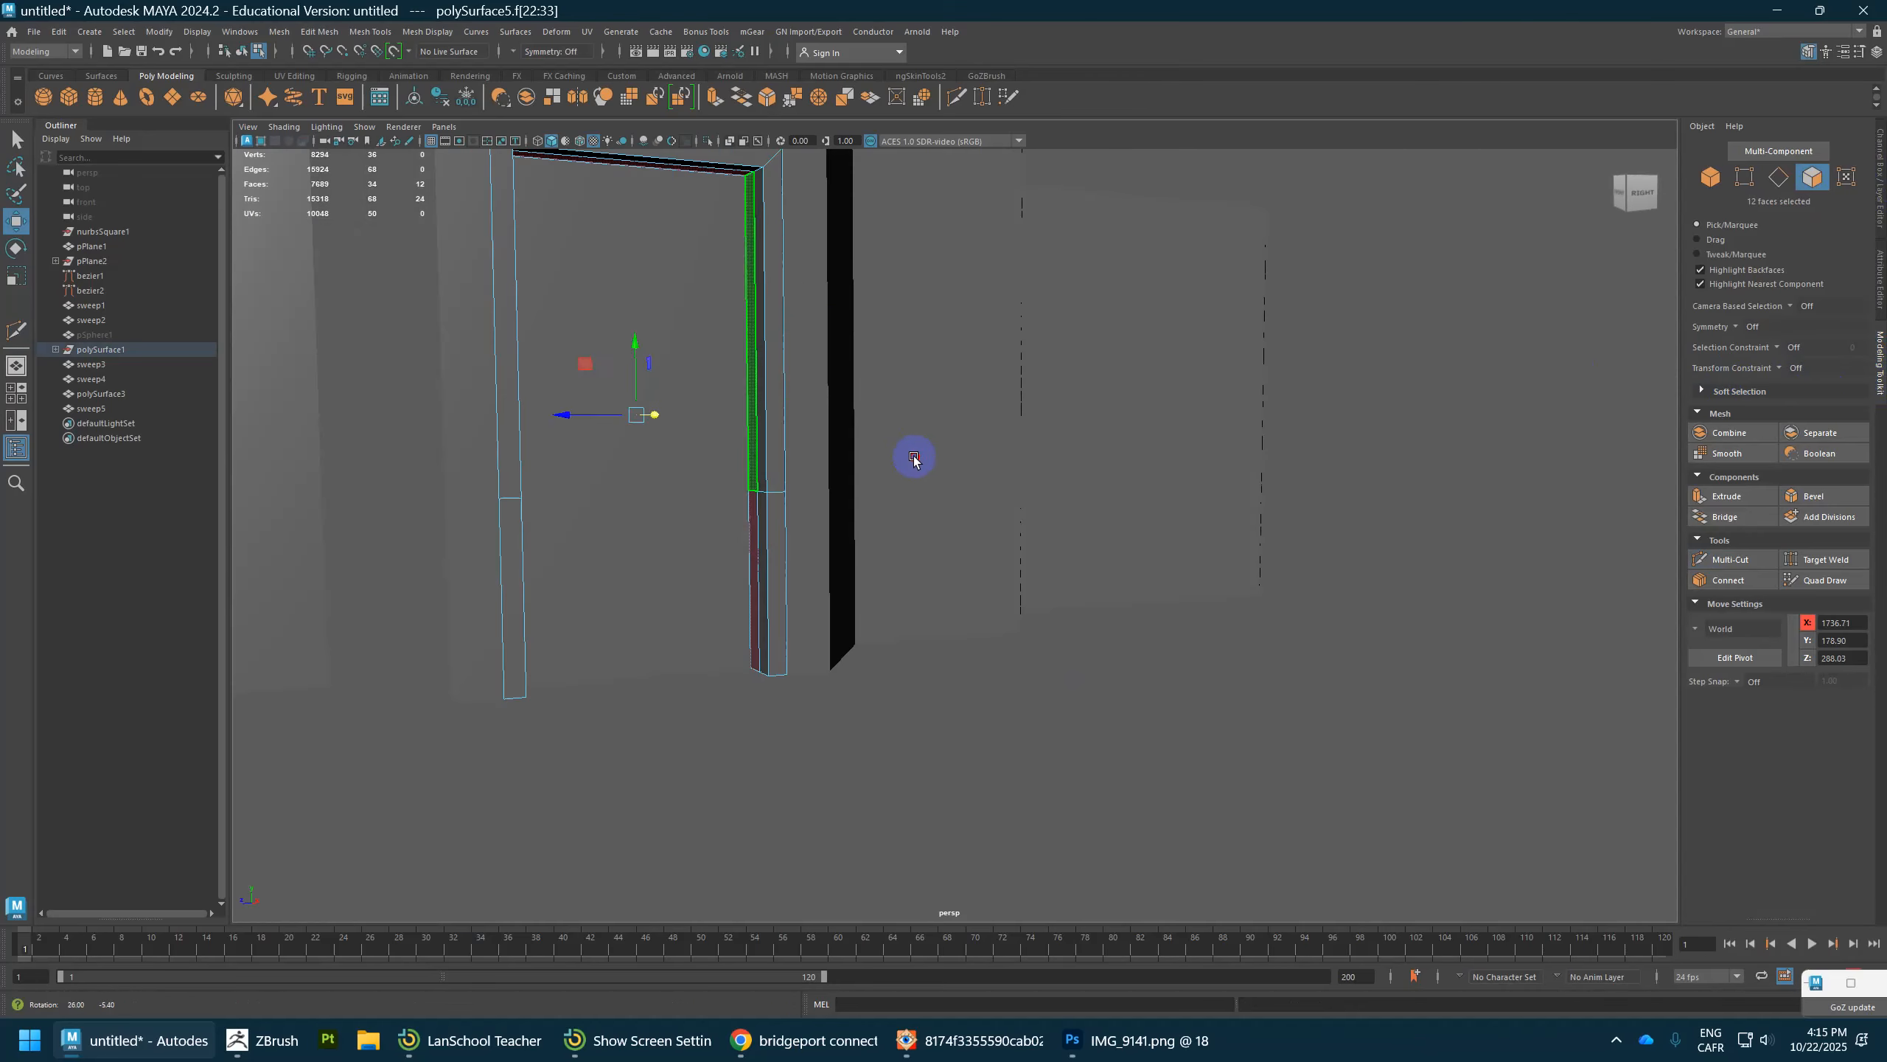
key("ctrl+e")
left_click_drag(1336, 379, 1815, 390)
left_click_drag(1125, 619, 1005, 516, "alt")
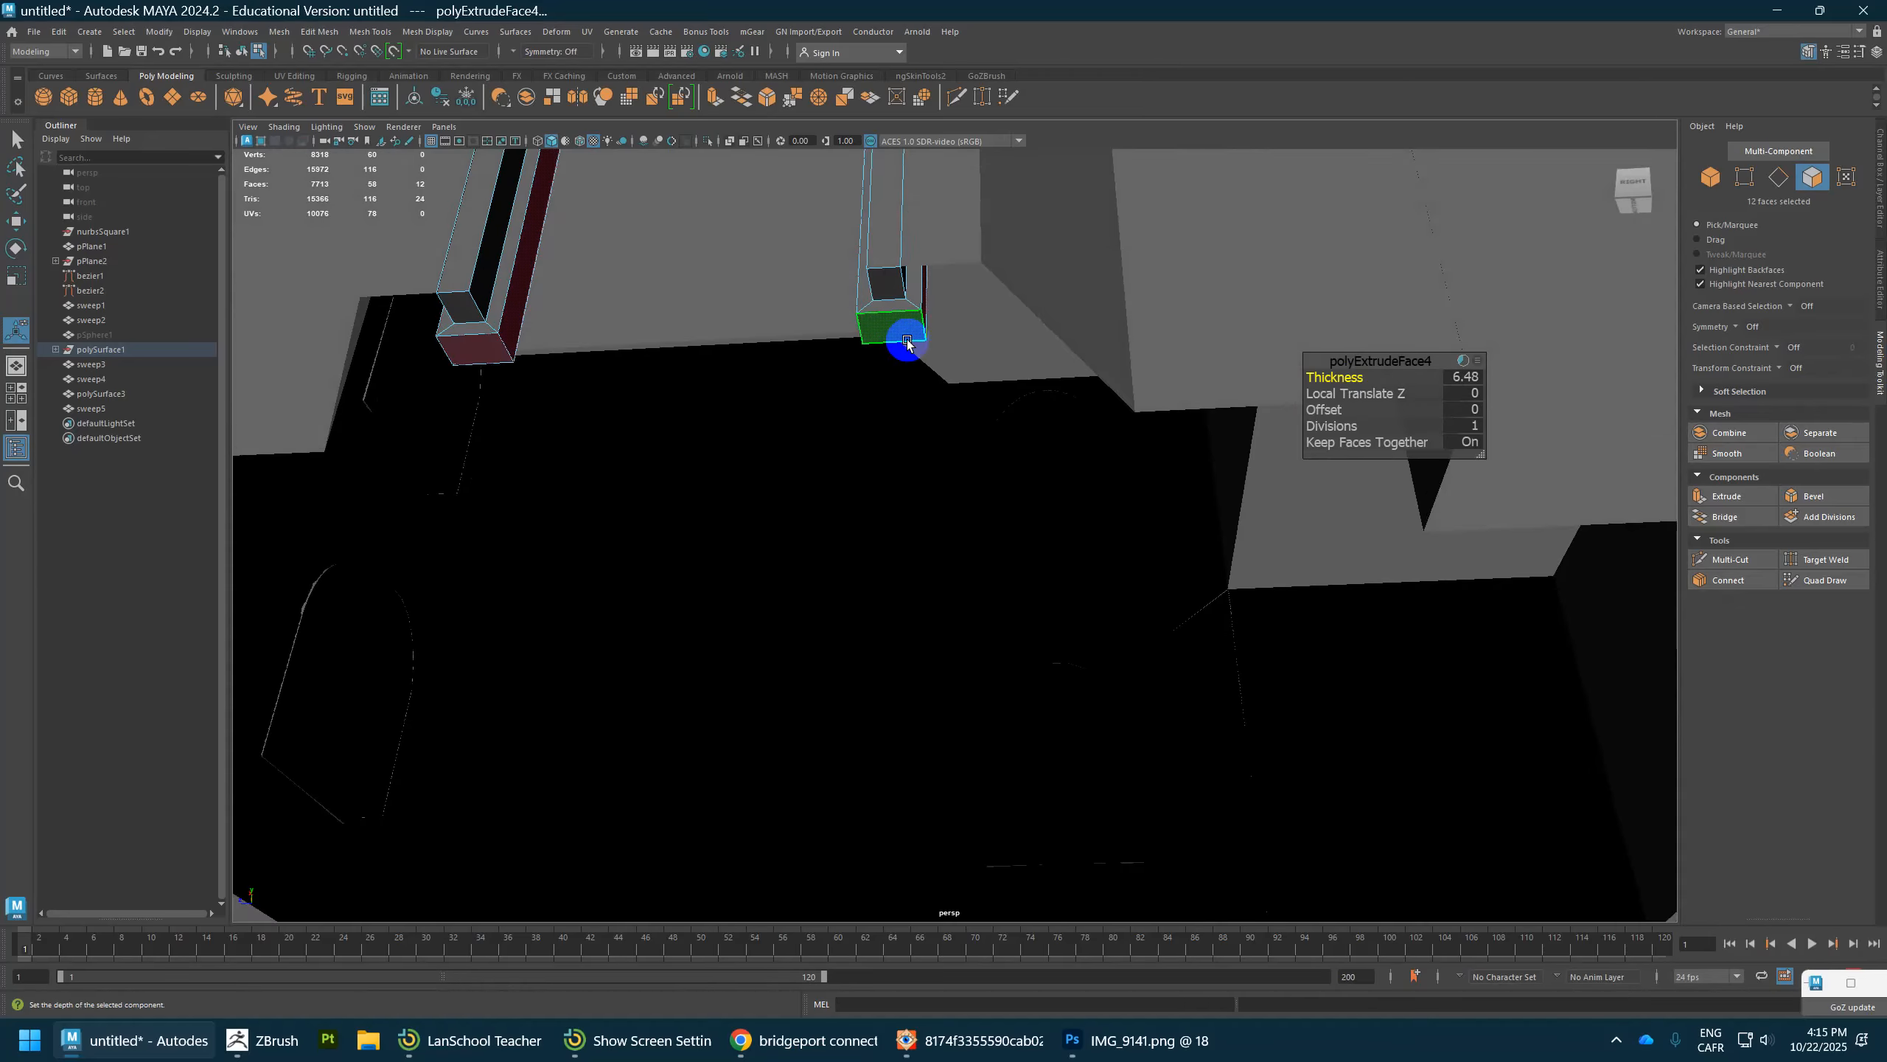
Step: Delete the end faces at the bottom of both door frame jambs
left_click_drag(901, 339, 624, 401, "alt")
left_click(625, 396)
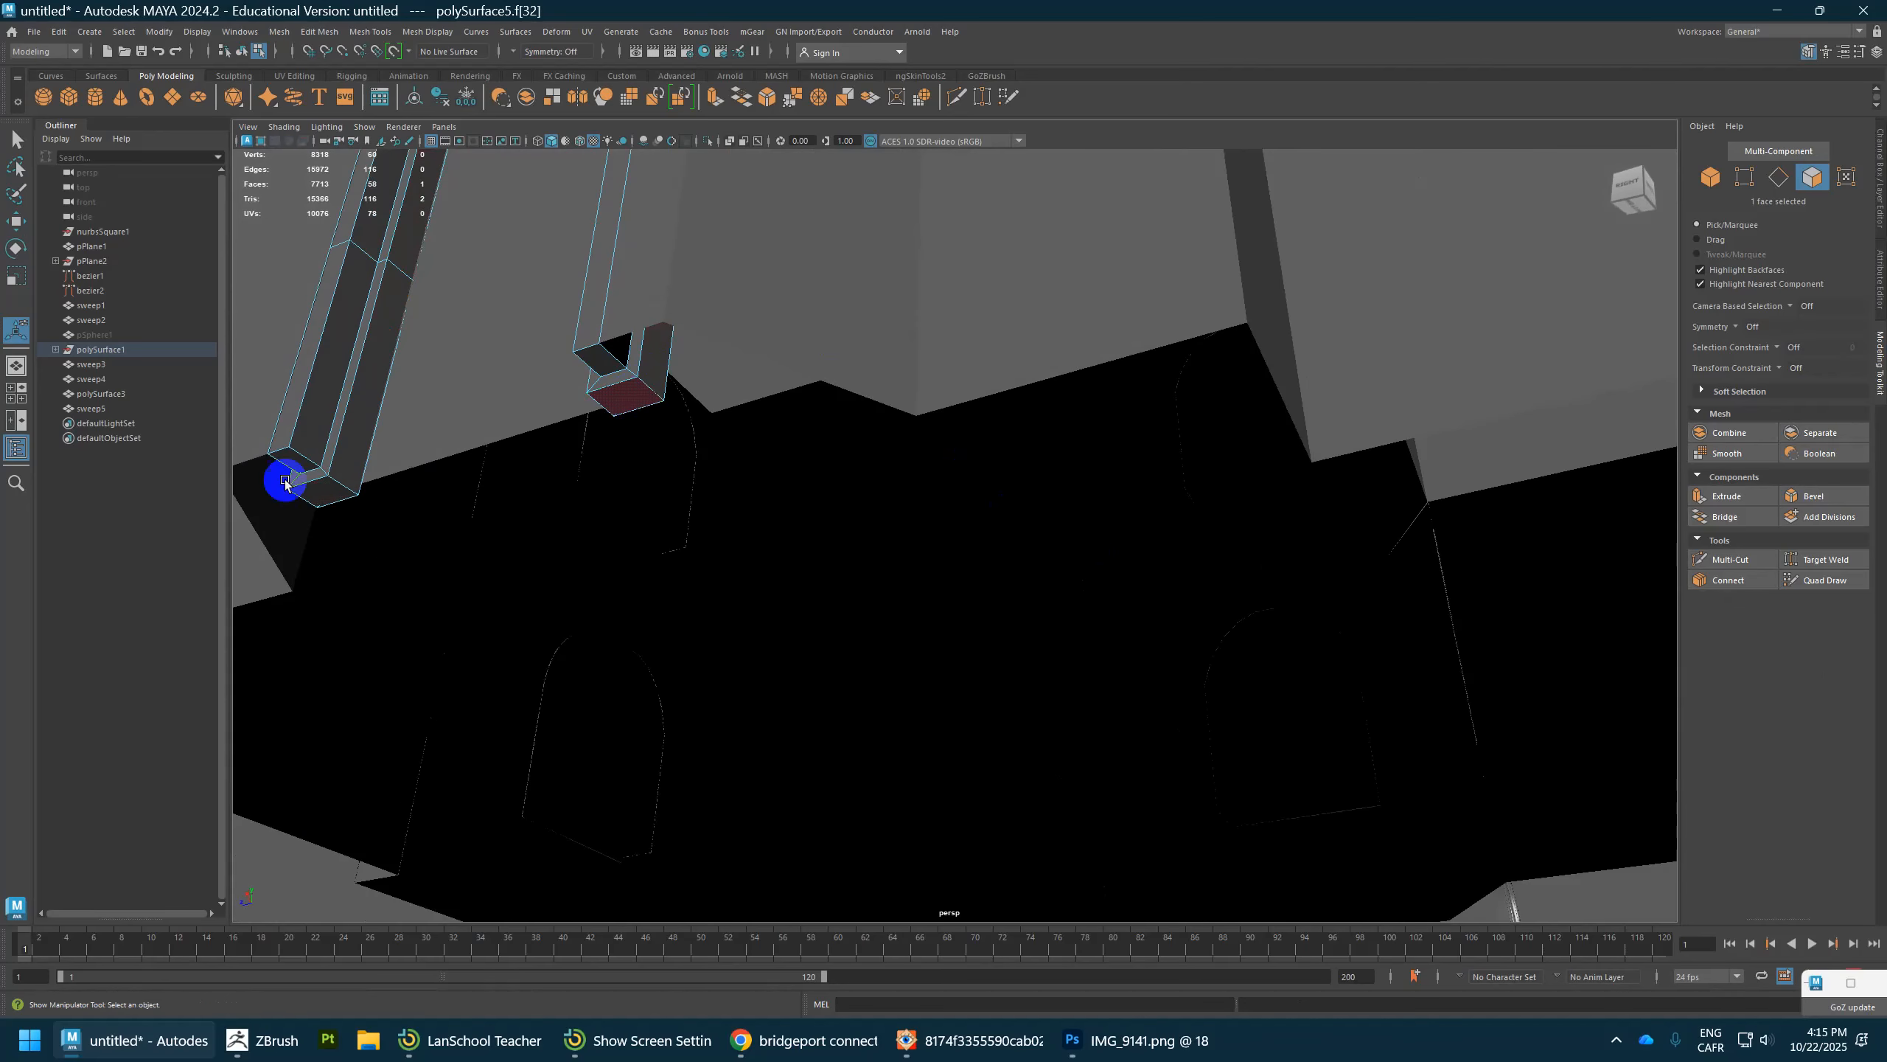
left_click(320, 495, "shift")
left_click(370, 494, "shift")
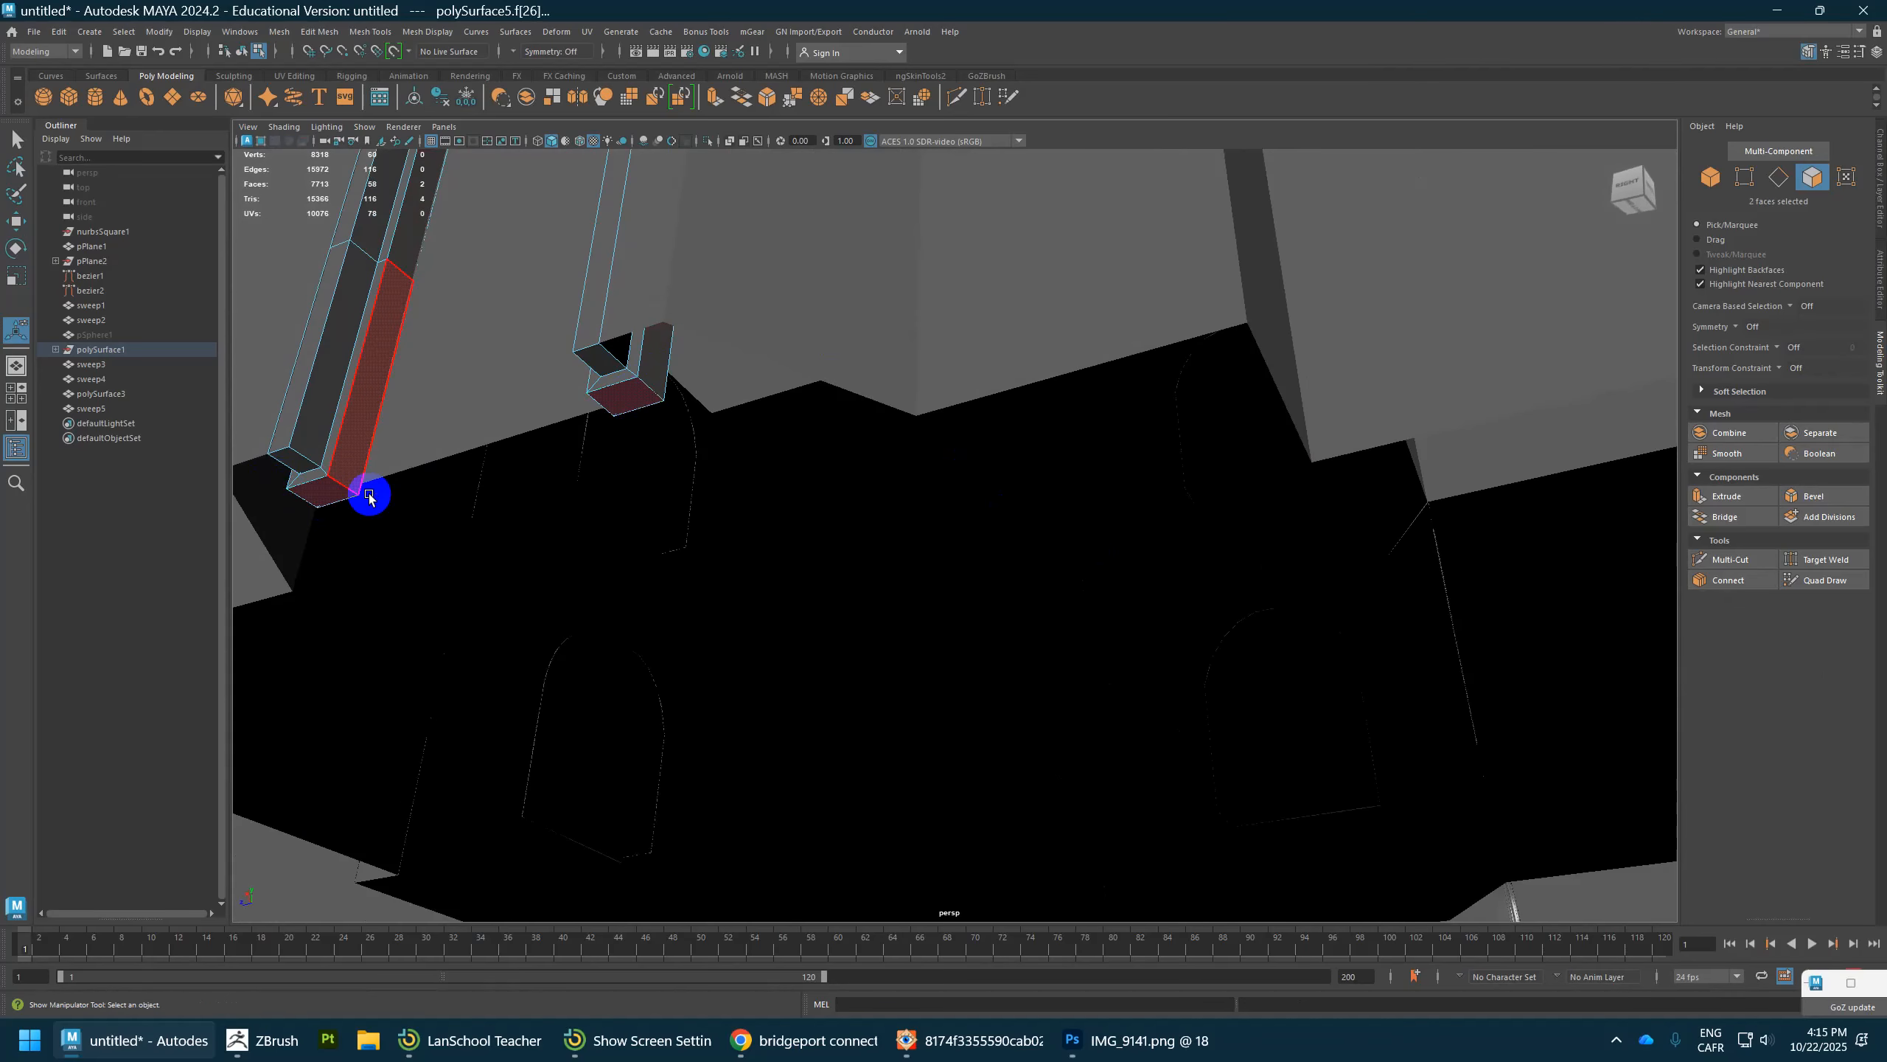
key("Delete")
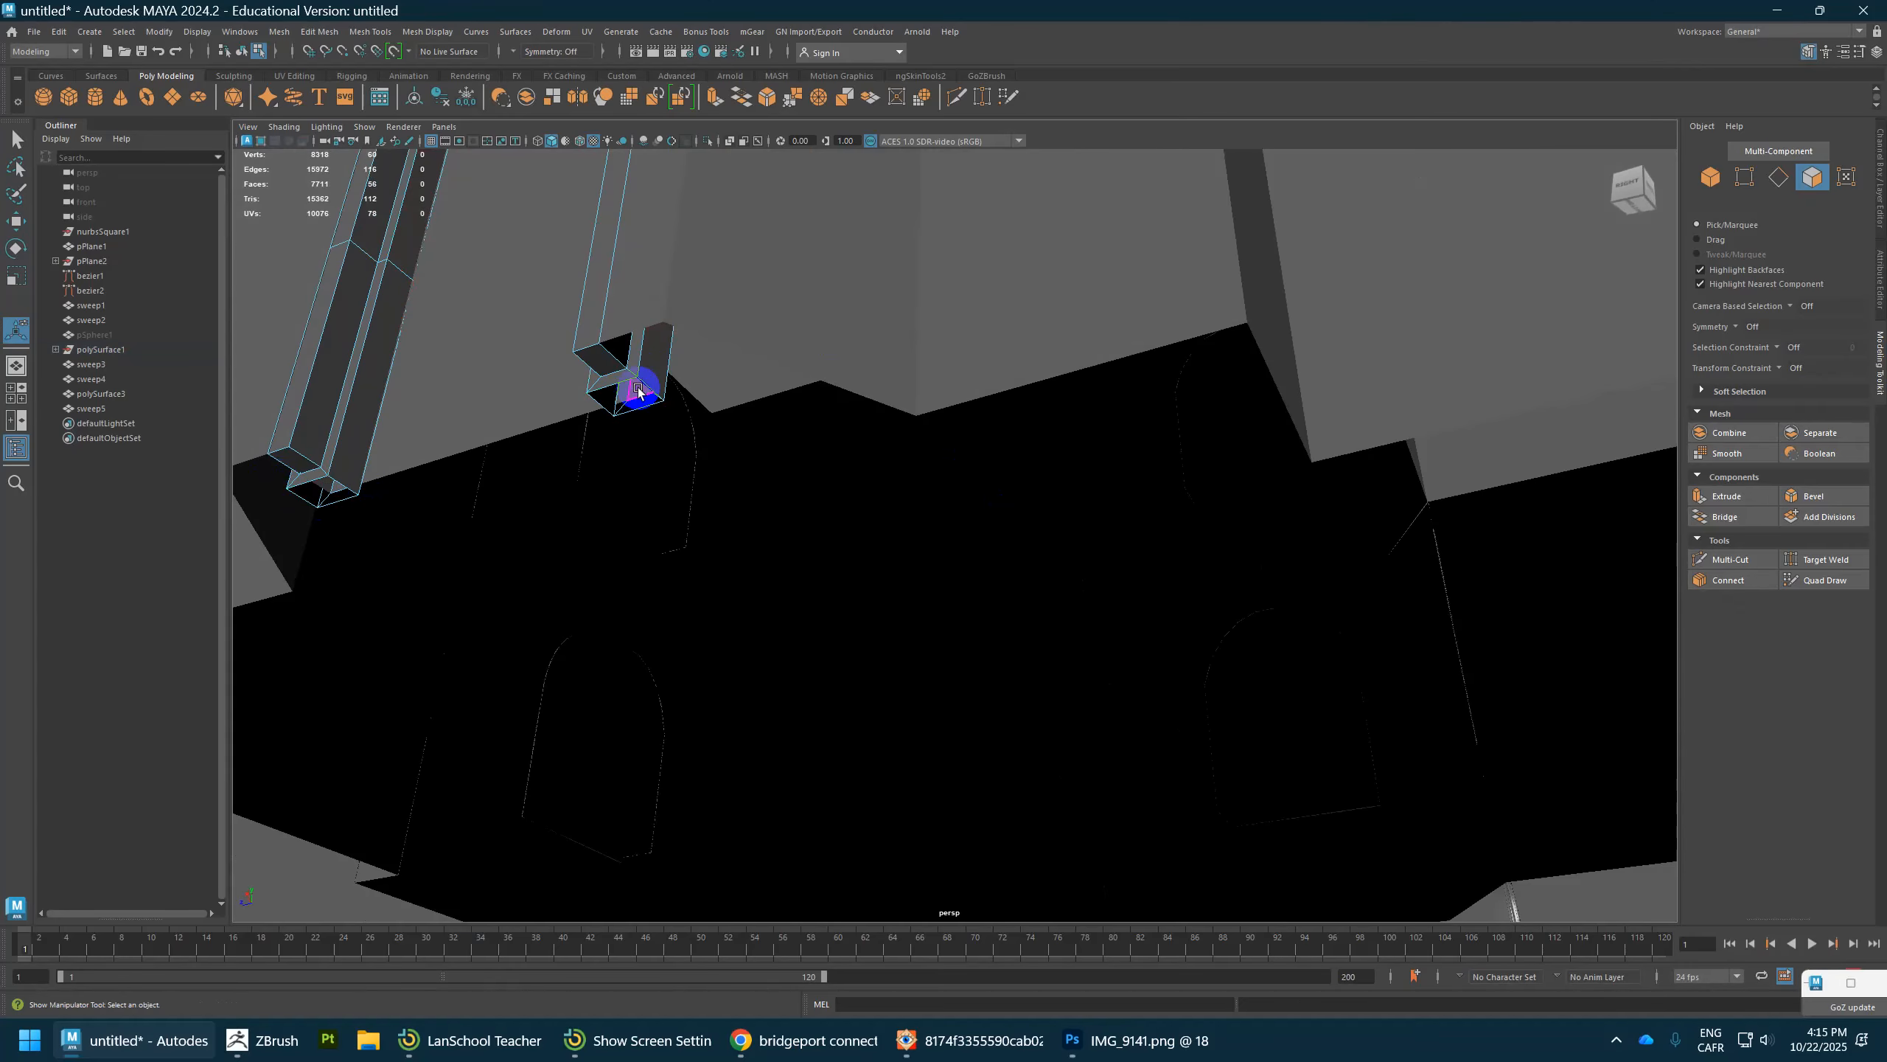
left_click(607, 365)
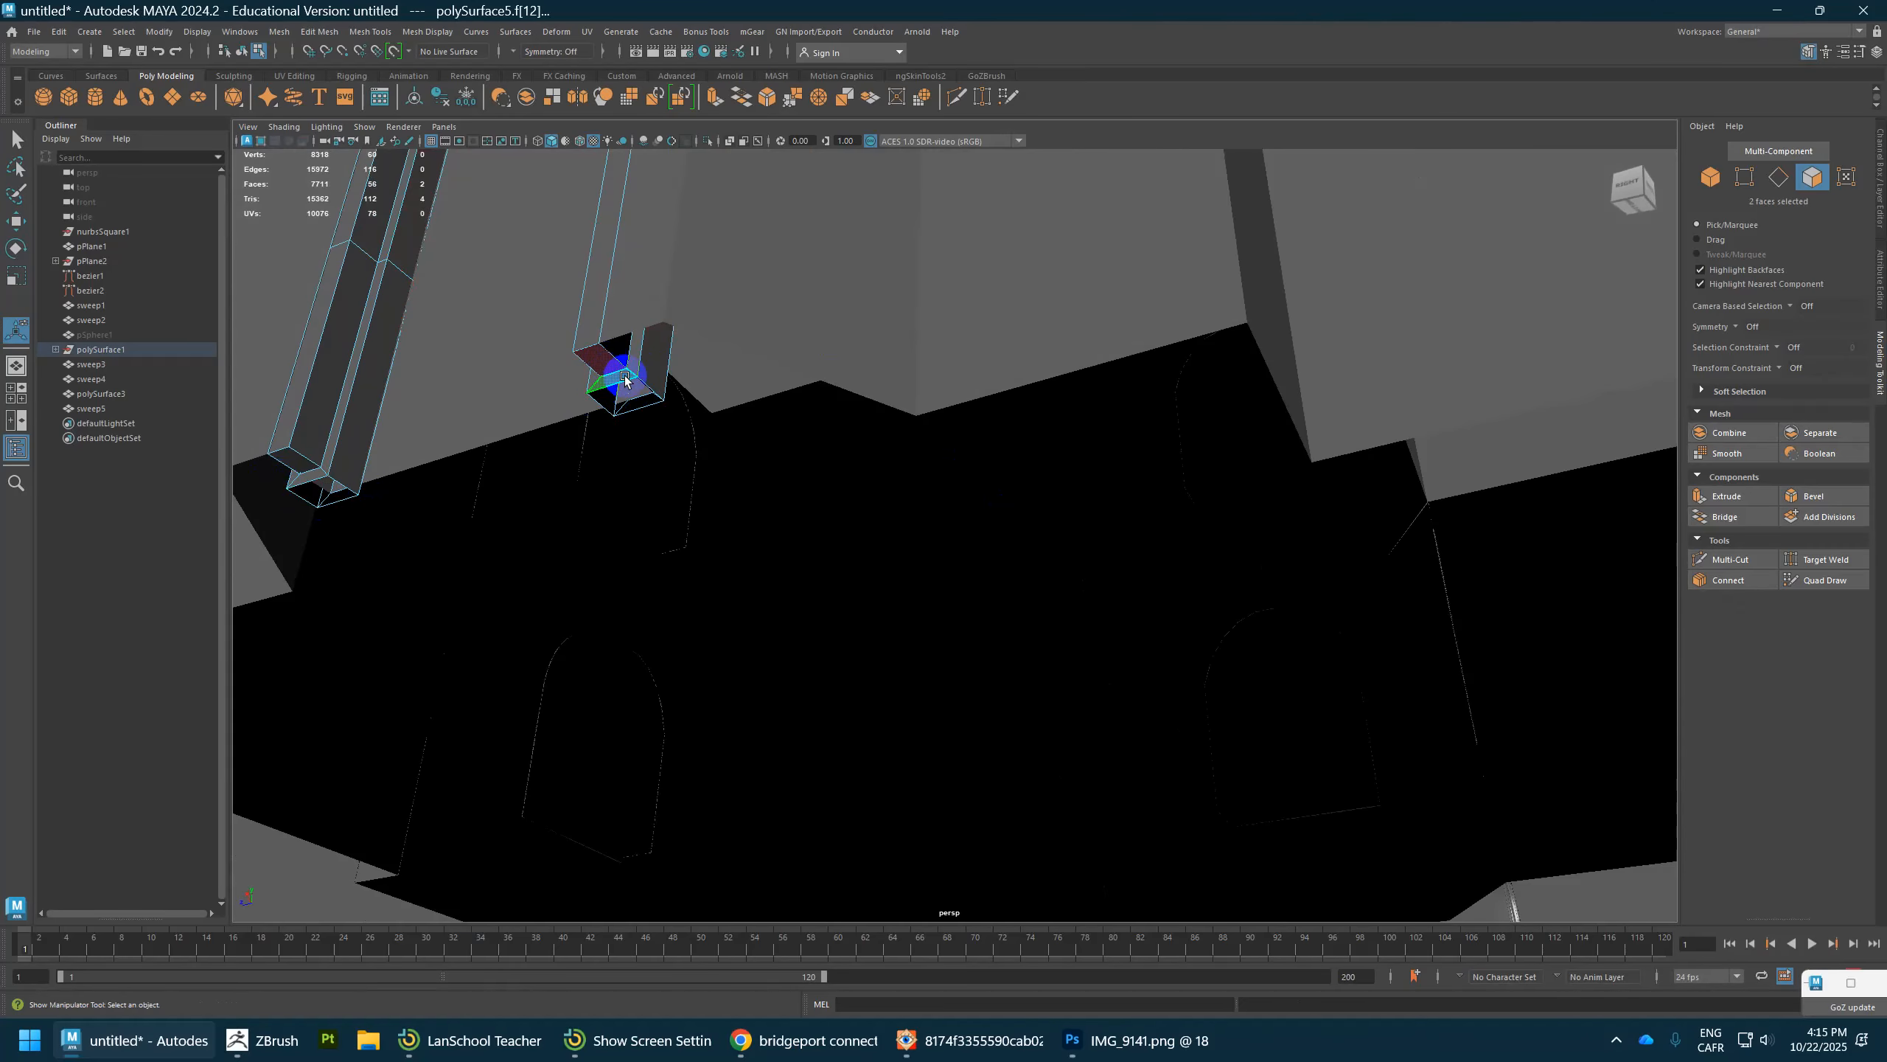
key("Delete")
Step: Select the hidden strip of faces running around the back of the door frame and delete it
left_click_drag(709, 372, 560, 674, "alt")
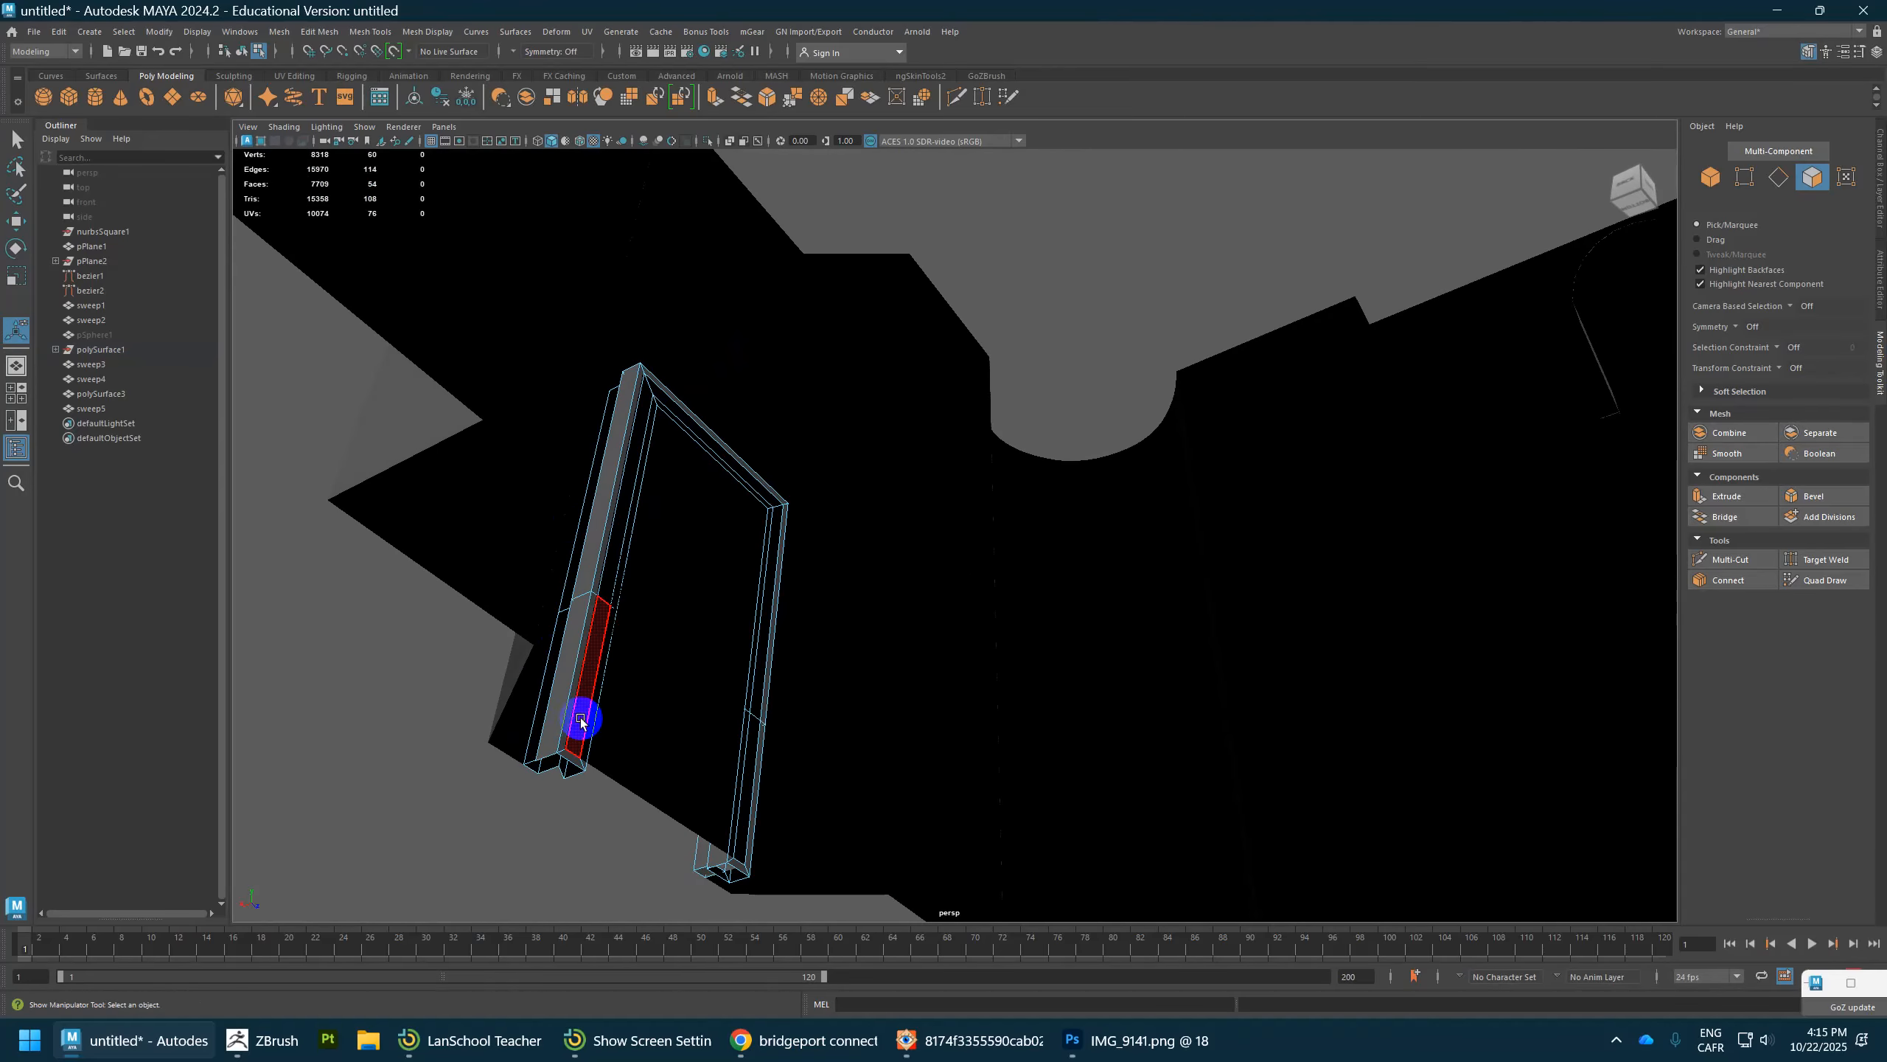
left_click(566, 756)
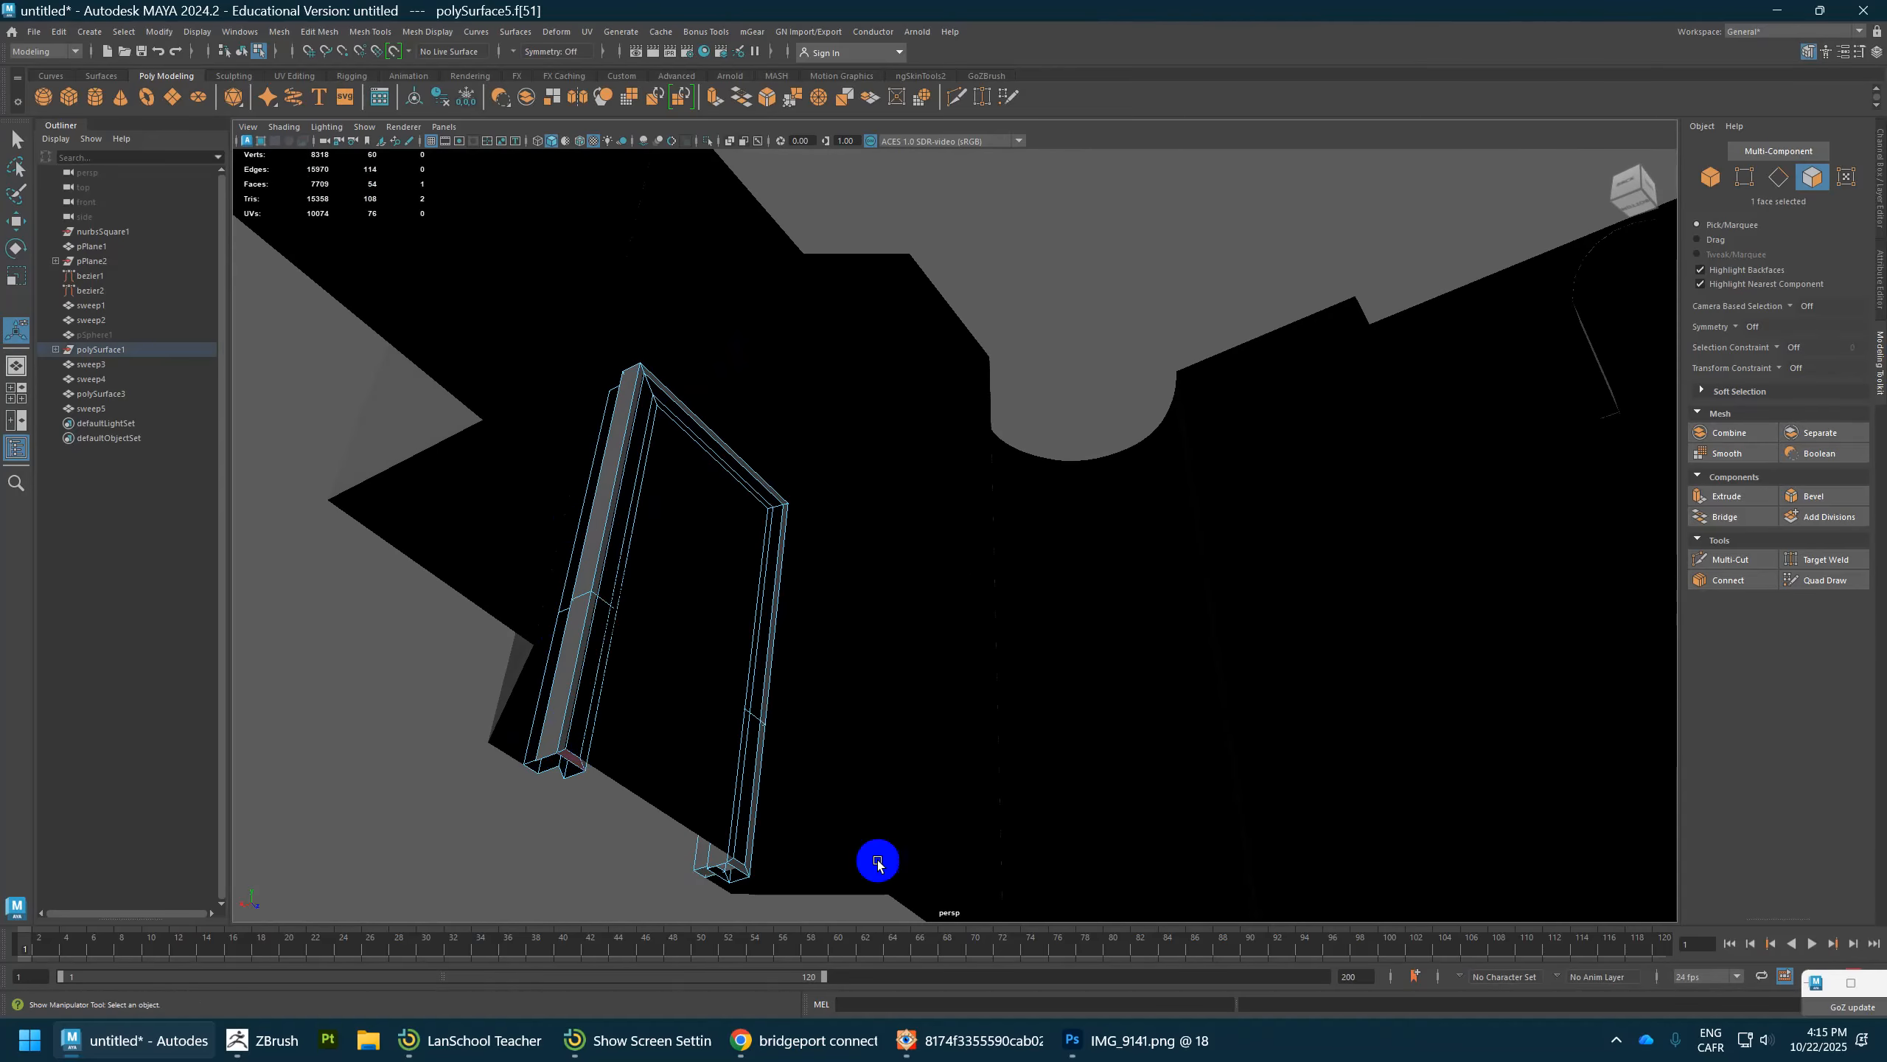
double_click(738, 862, "shift")
key("Delete")
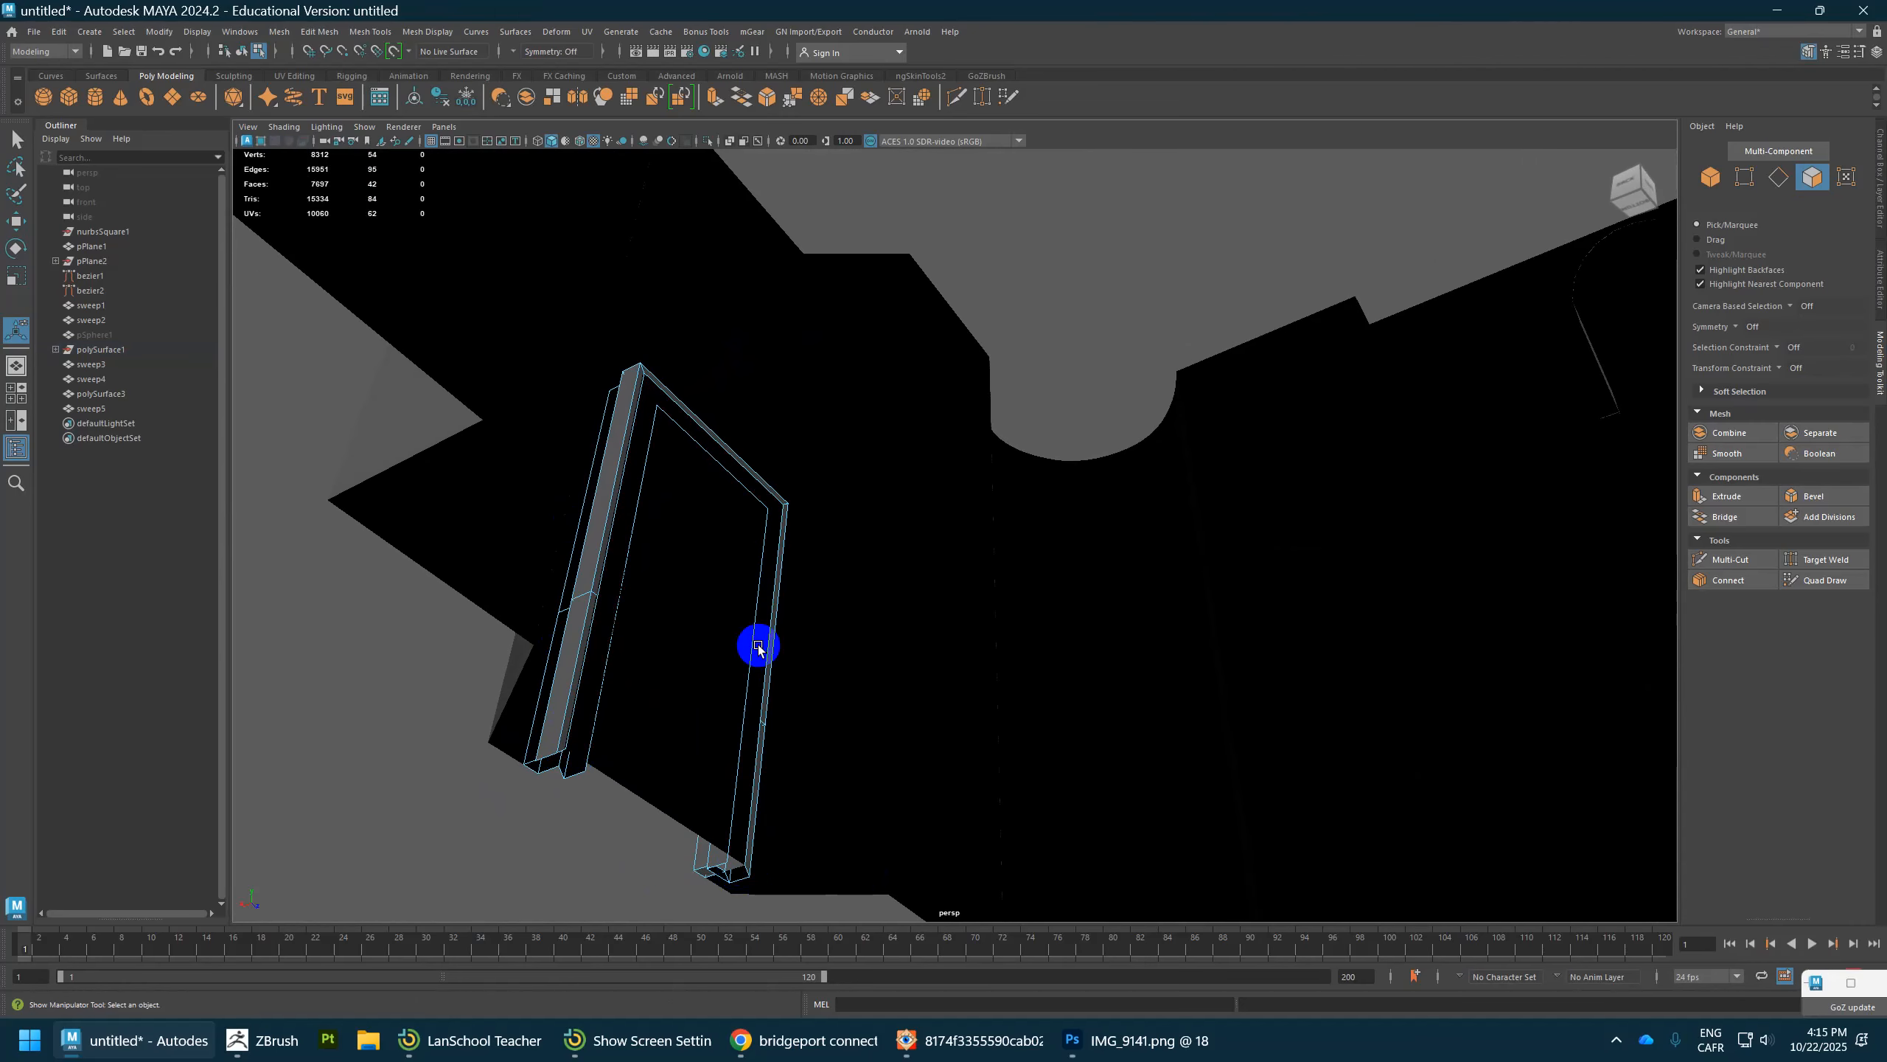
left_click_drag(741, 557, 1015, 559, "alt")
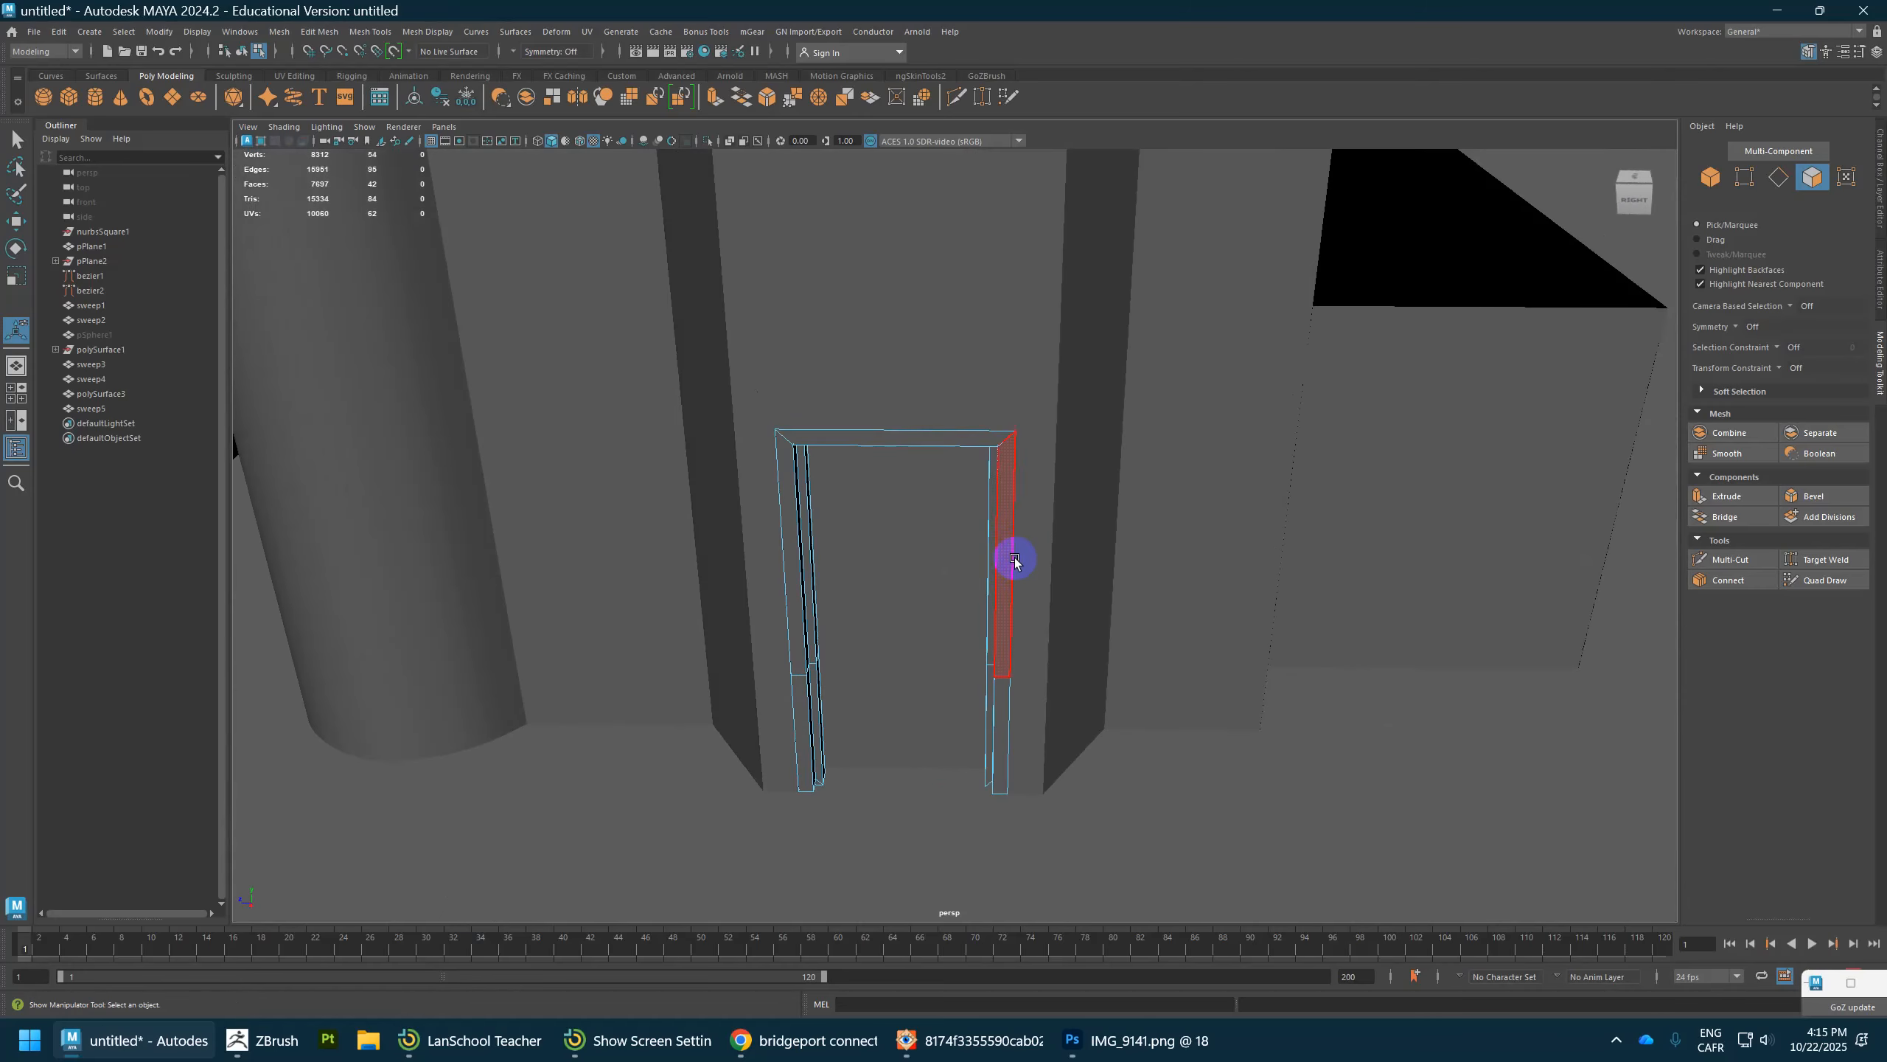
Step: Center the door frame's pivot in object mode and move the frame outward from the wall to about X 1760.26
mouse_move(975, 462)
right_mouse_down()
mouse_move(978, 446)
mouse_move(998, 461)
right_mouse_up()
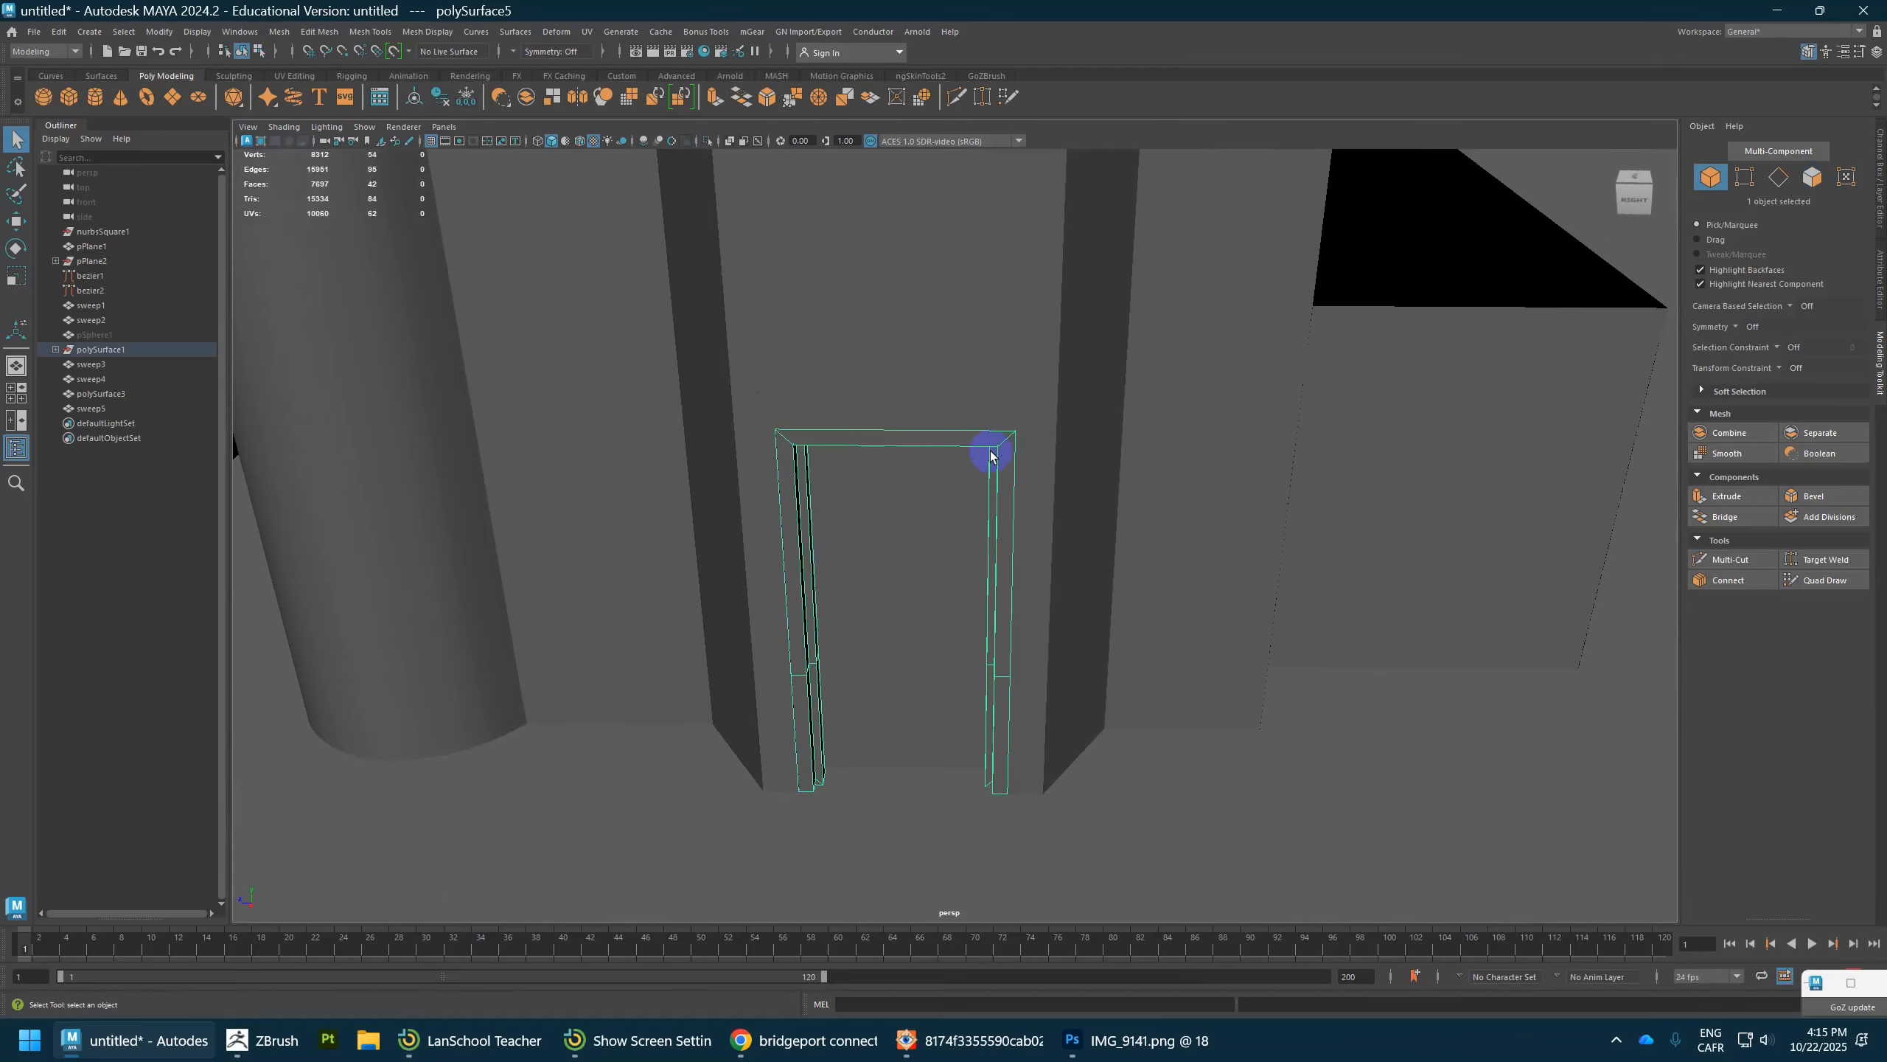
key("w")
left_click_drag(919, 632, 892, 371, "alt")
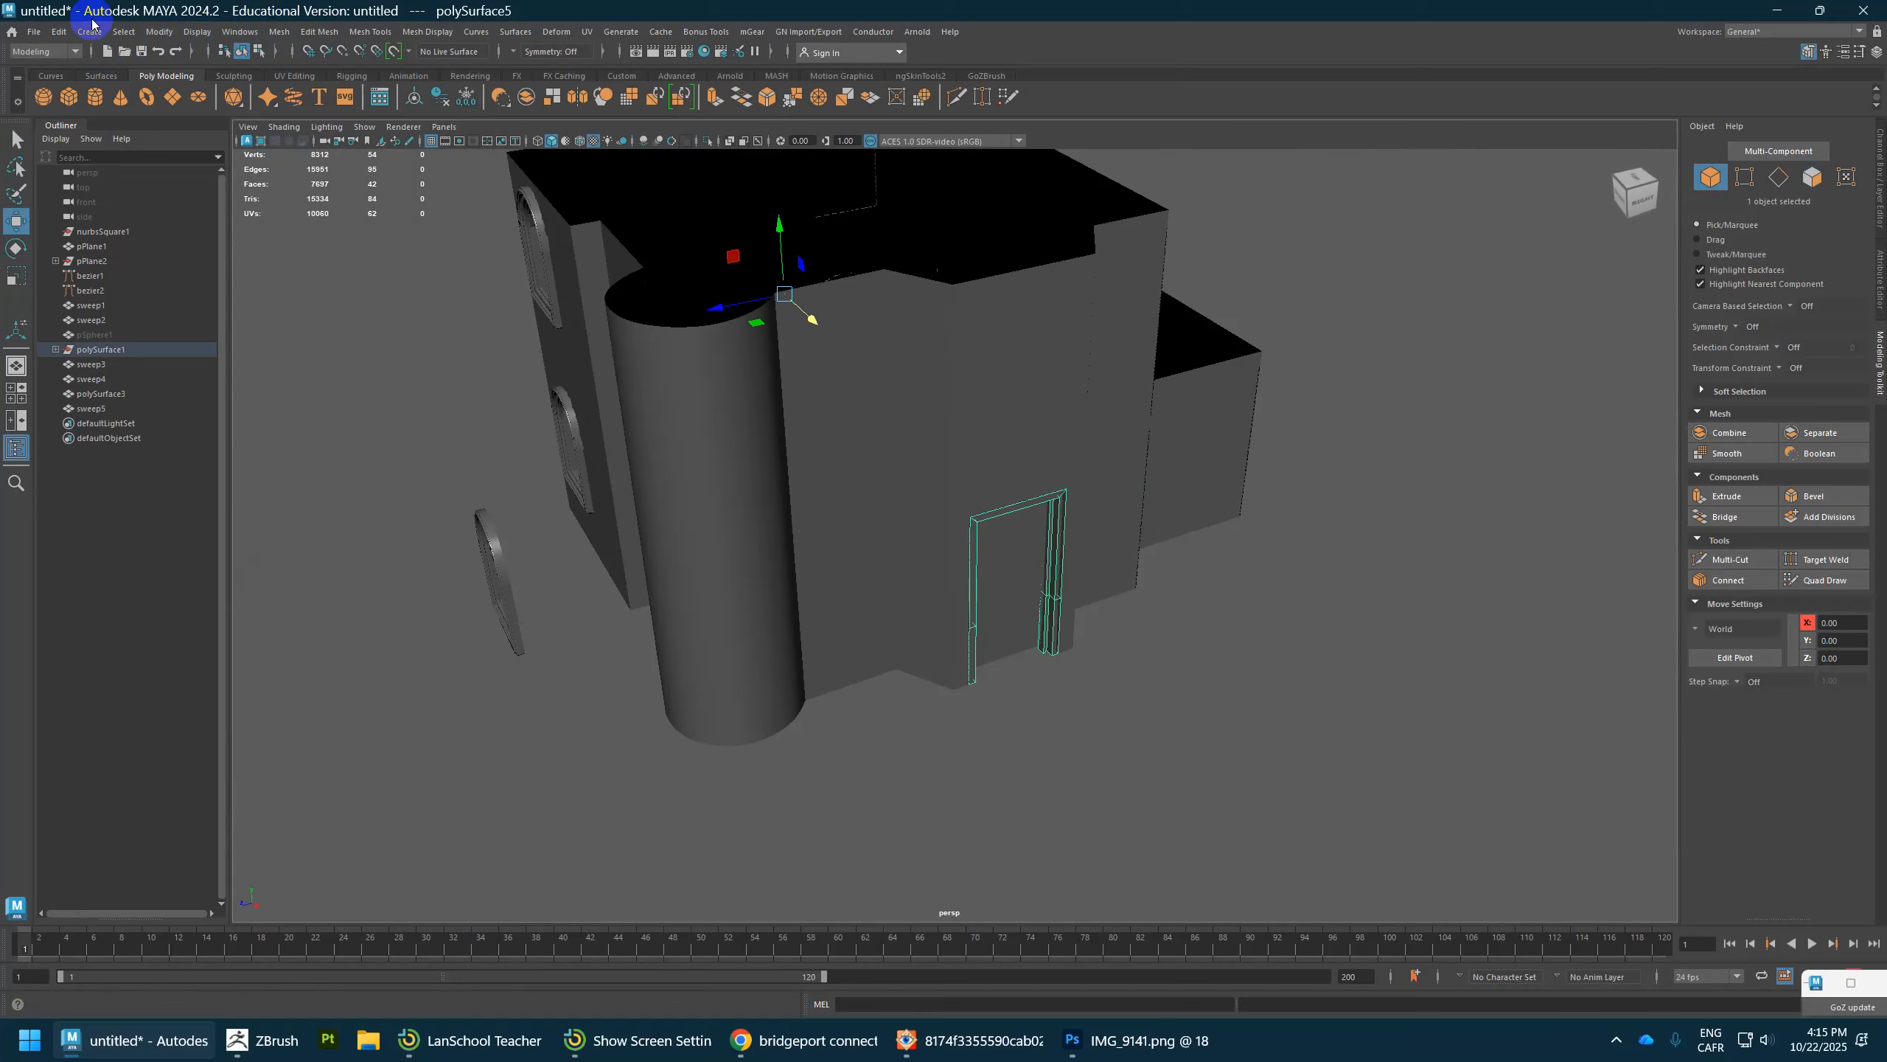
left_click(156, 31)
left_click(193, 156)
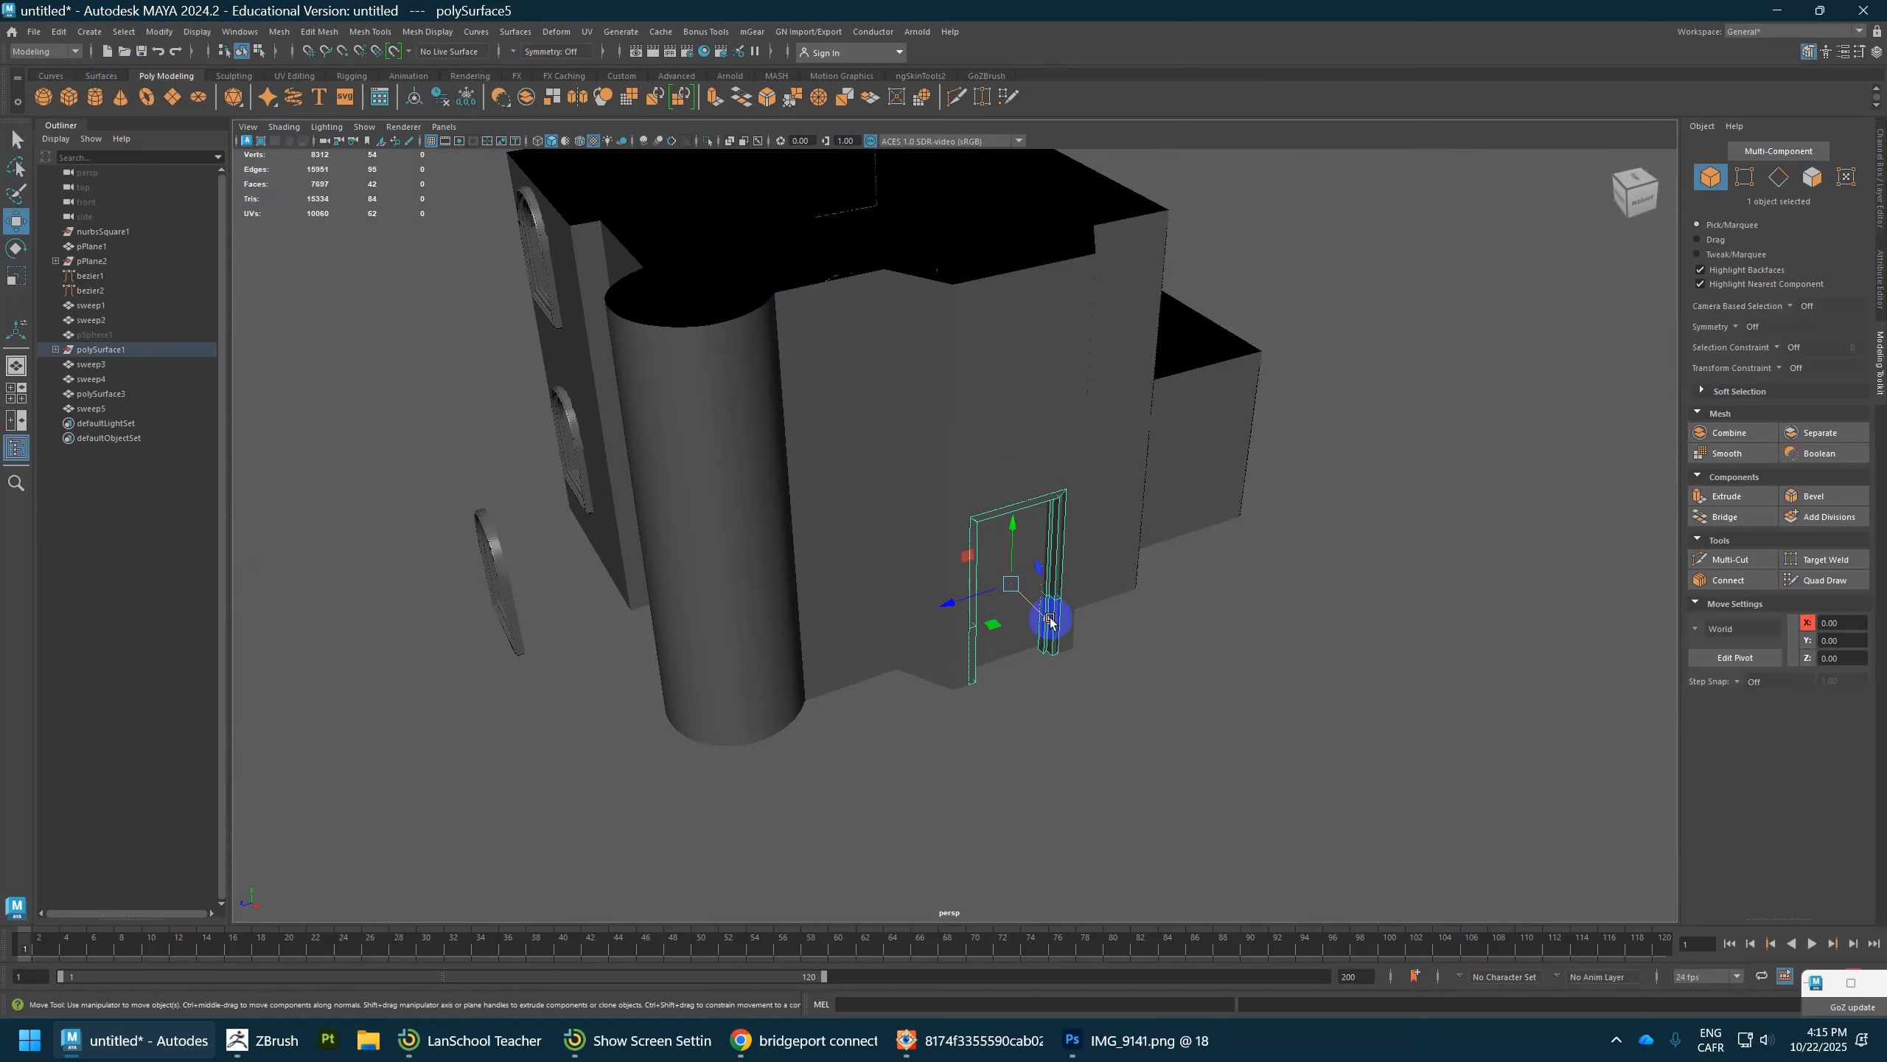
left_click_drag(1048, 623, 1058, 626)
Step: Inspect the door frame and both wall meshes, and examine the Bridgeport house reference picture in FastStone Image Viewer
right_click_drag(1155, 664, 1407, 666, "alt")
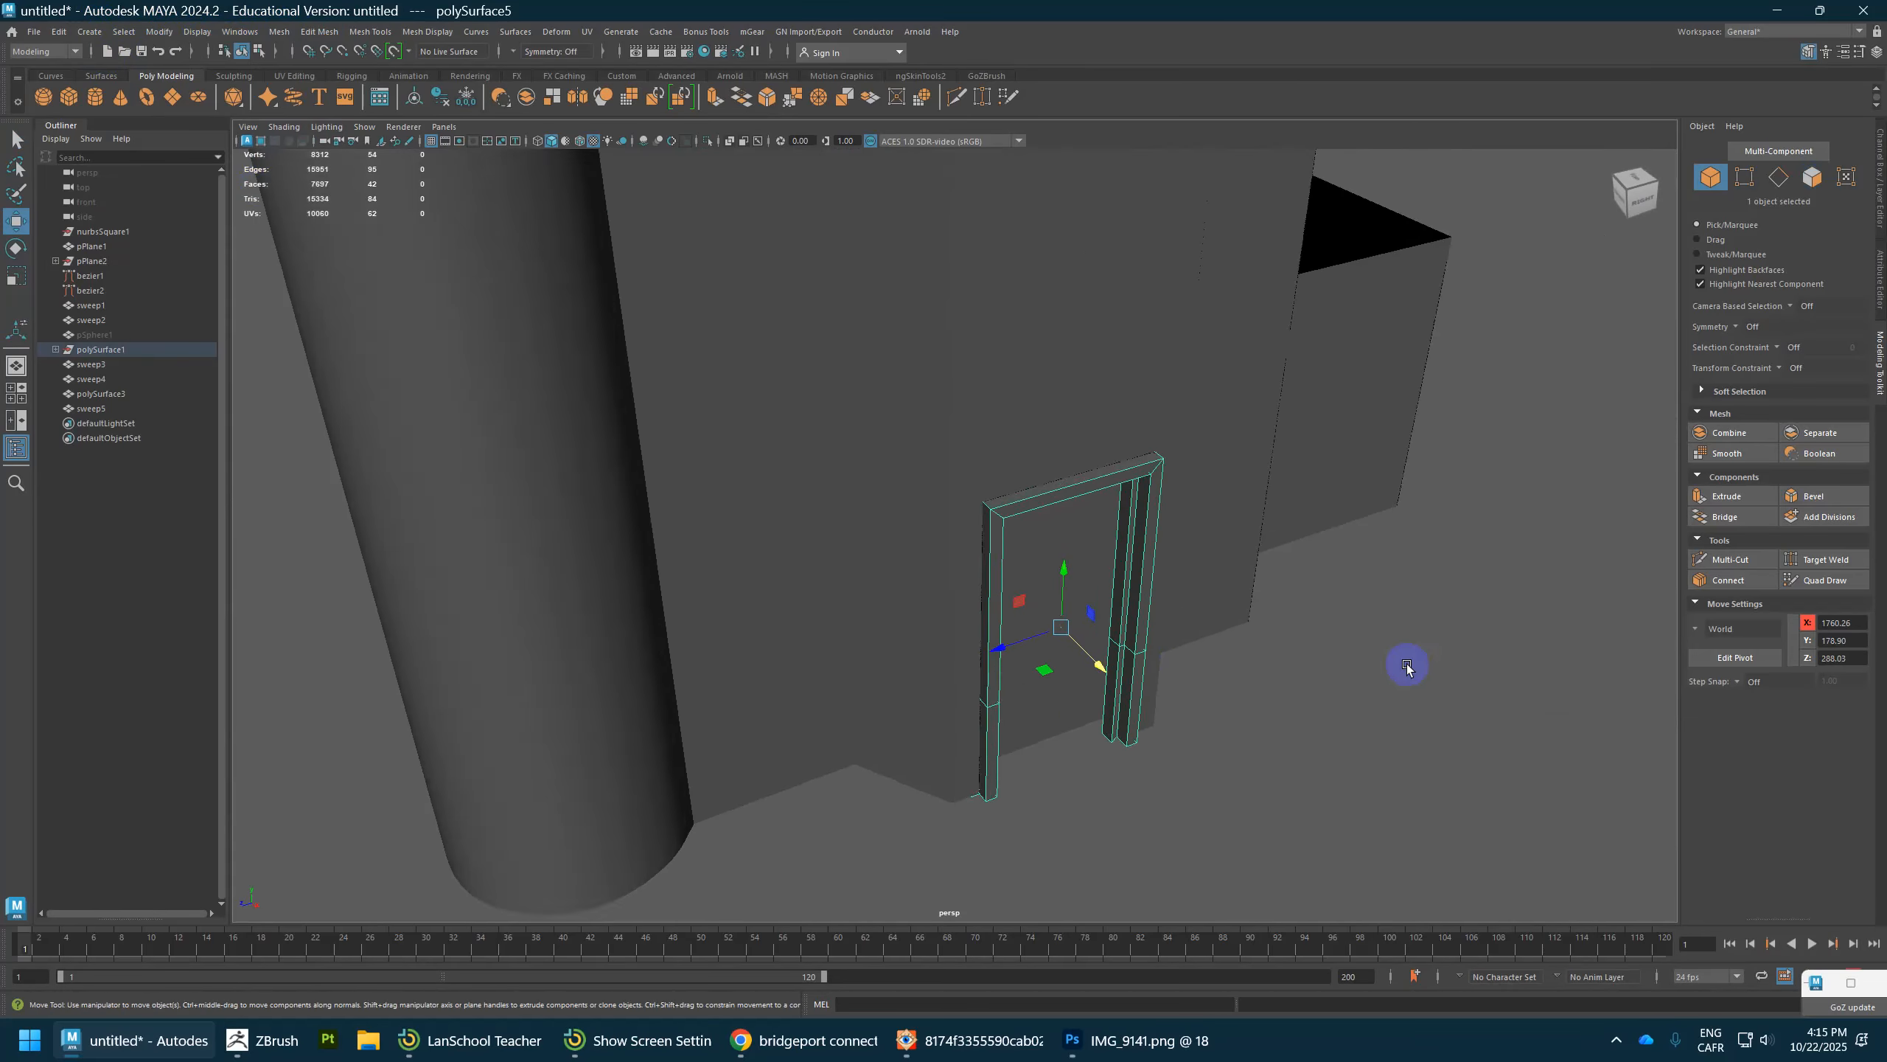
left_click_drag(1413, 673, 1311, 692, "alt")
right_click_drag(714, 669, 947, 662, "alt")
left_click_drag(947, 663, 883, 695, "alt")
left_click(508, 788)
right_click_drag(508, 788, 423, 766, "alt")
left_click_drag(580, 751, 900, 724, "alt")
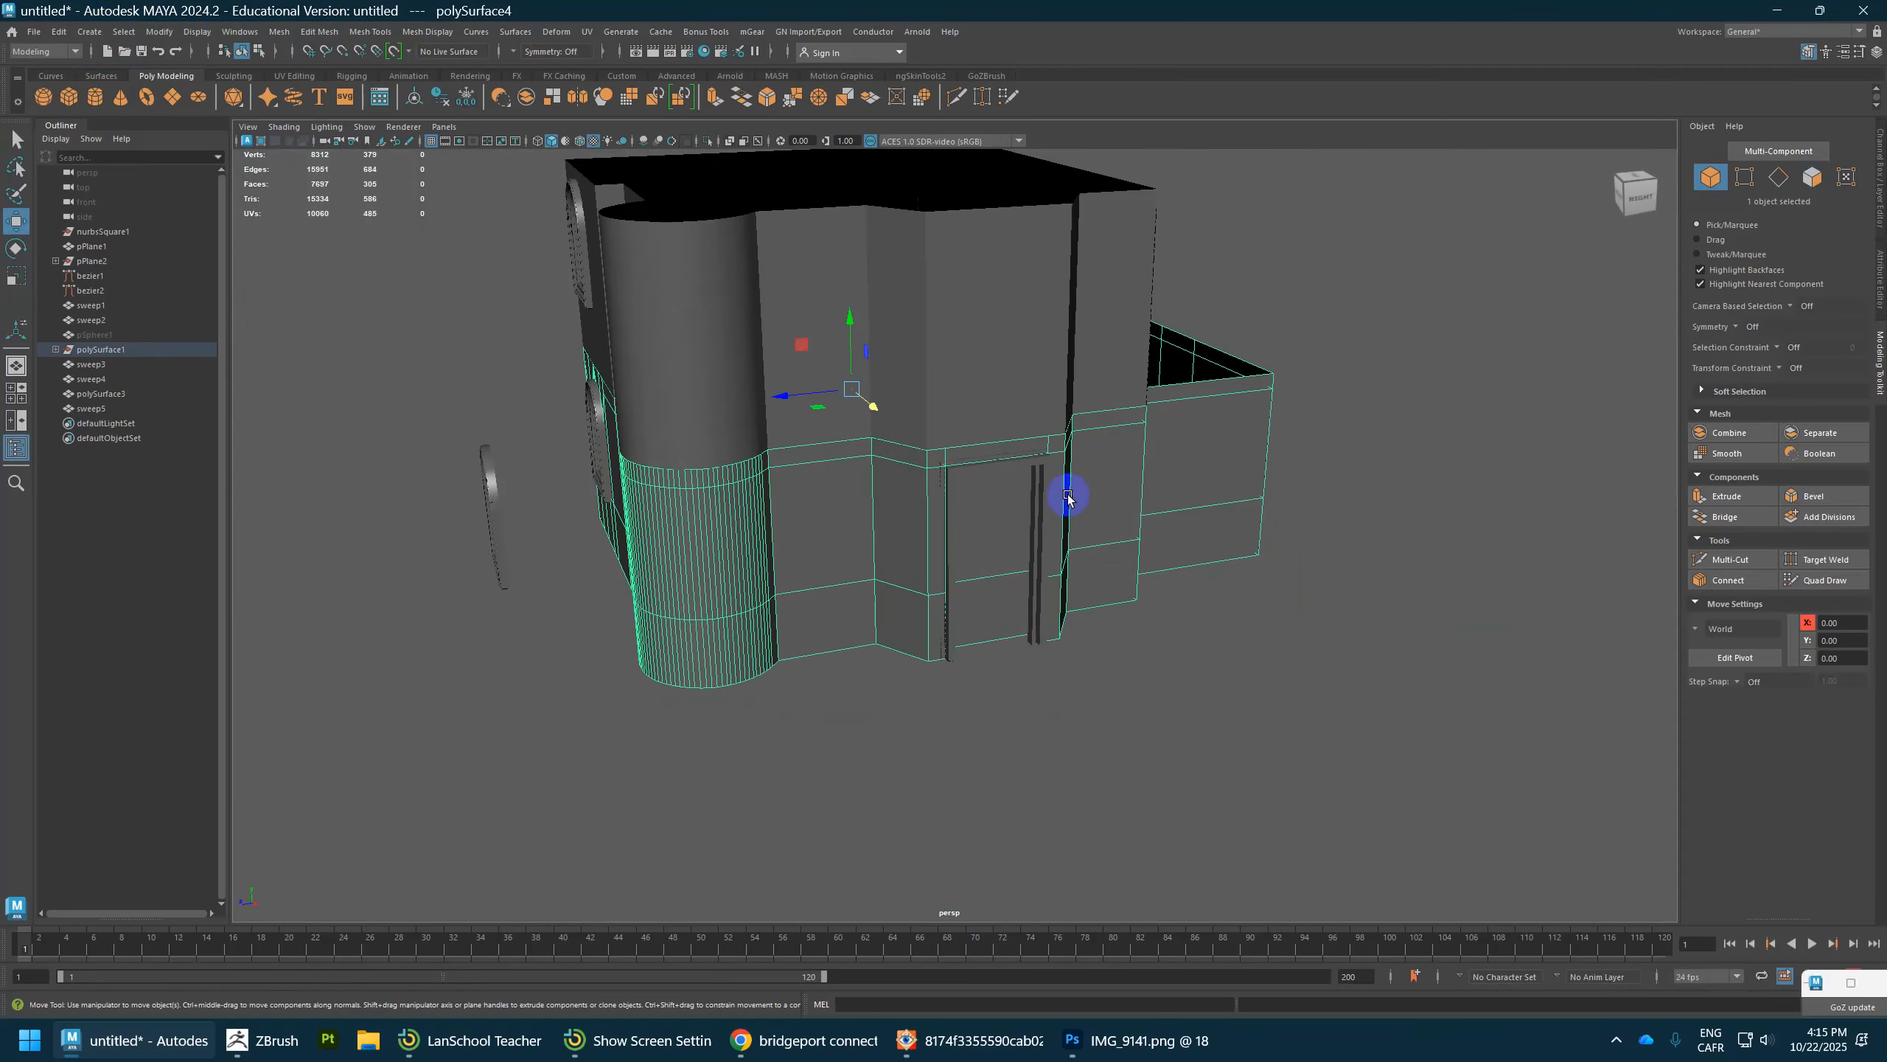
left_click(1055, 393)
right_click_drag(858, 673, 1019, 621, "alt")
left_click_drag(1098, 668, 1120, 633, "alt")
key("alt+Tab")
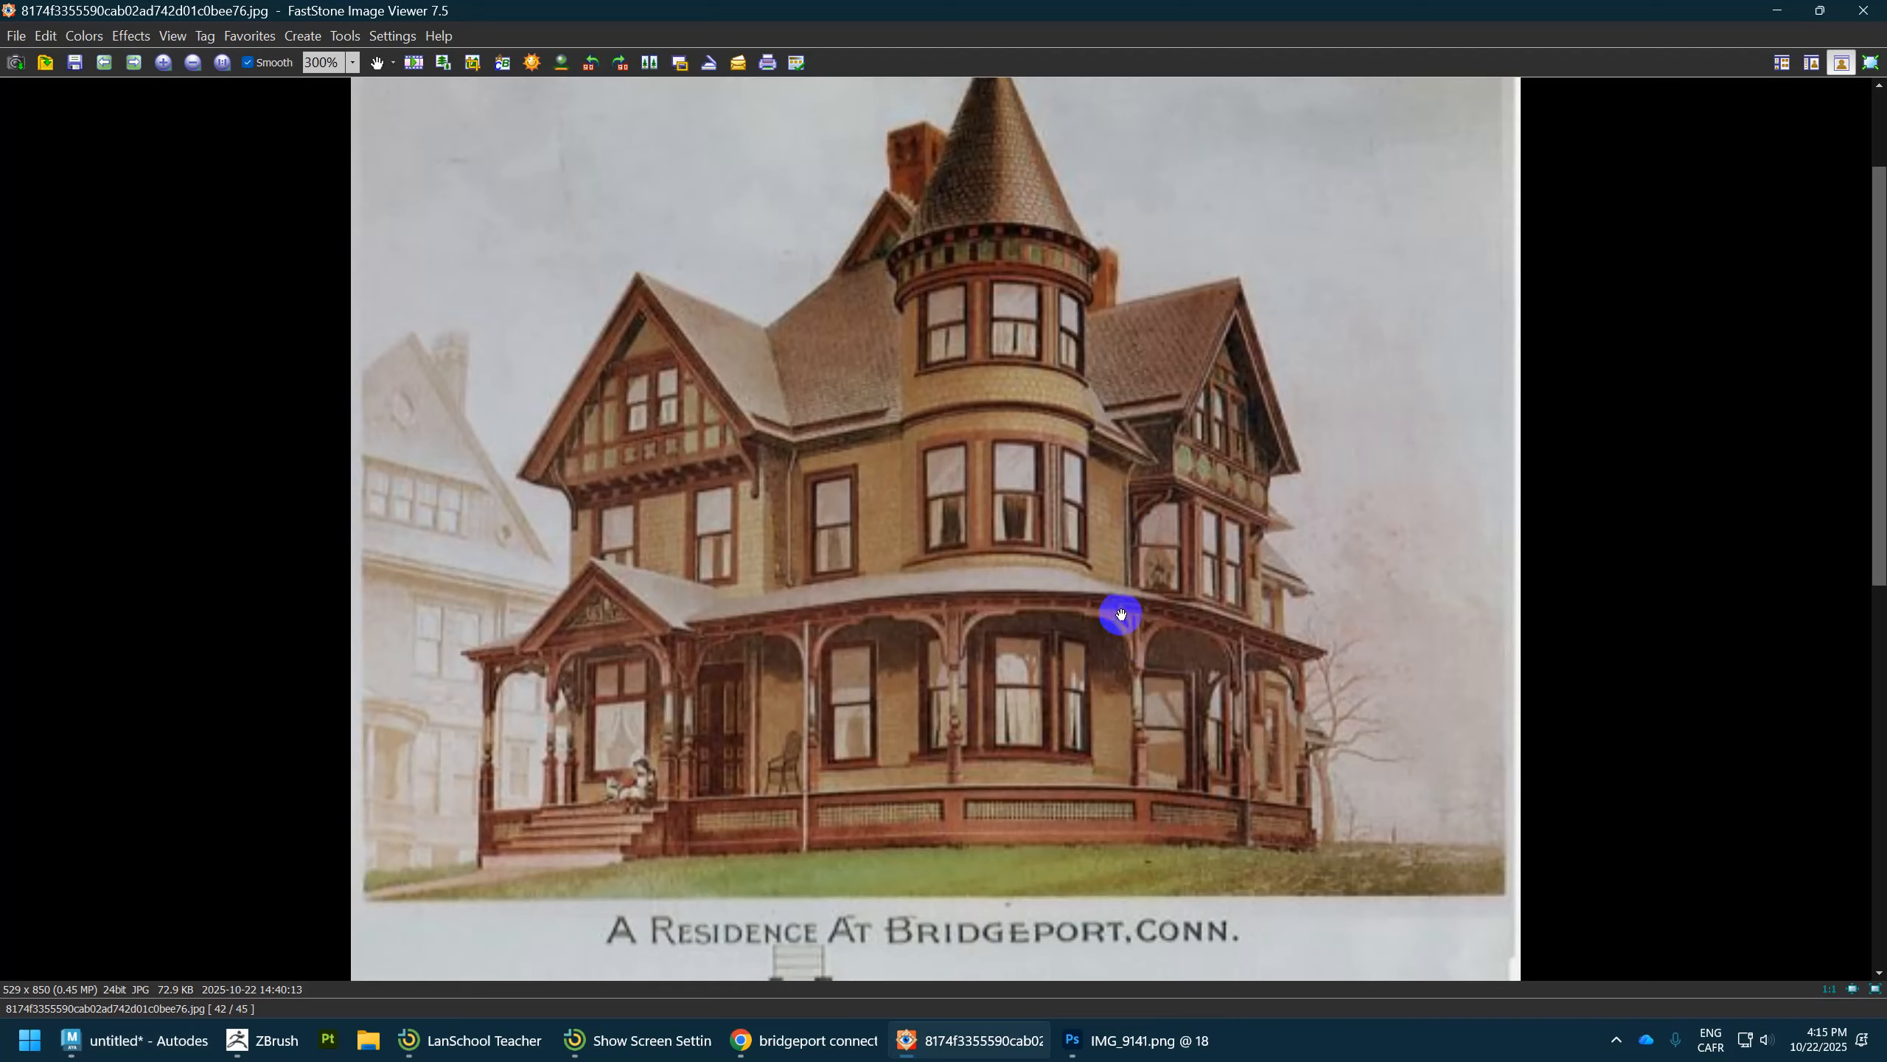
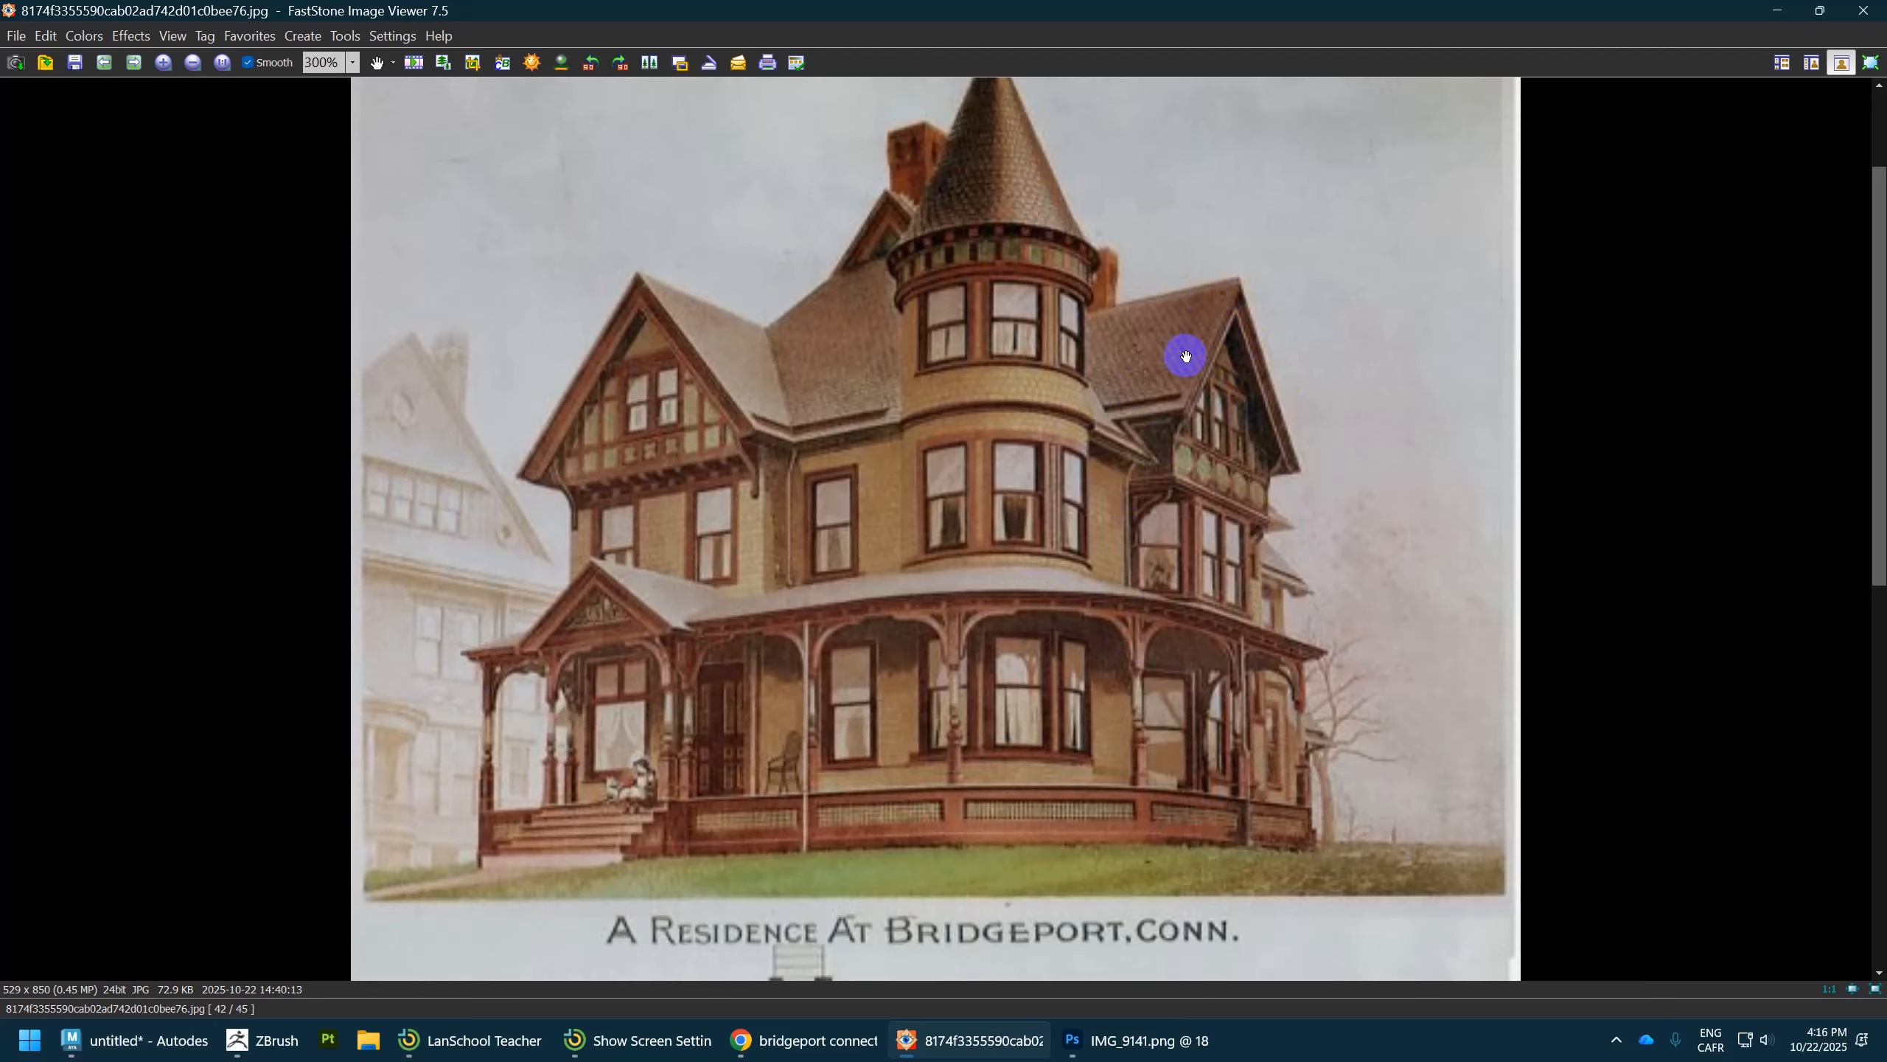
key("alt+Tab")
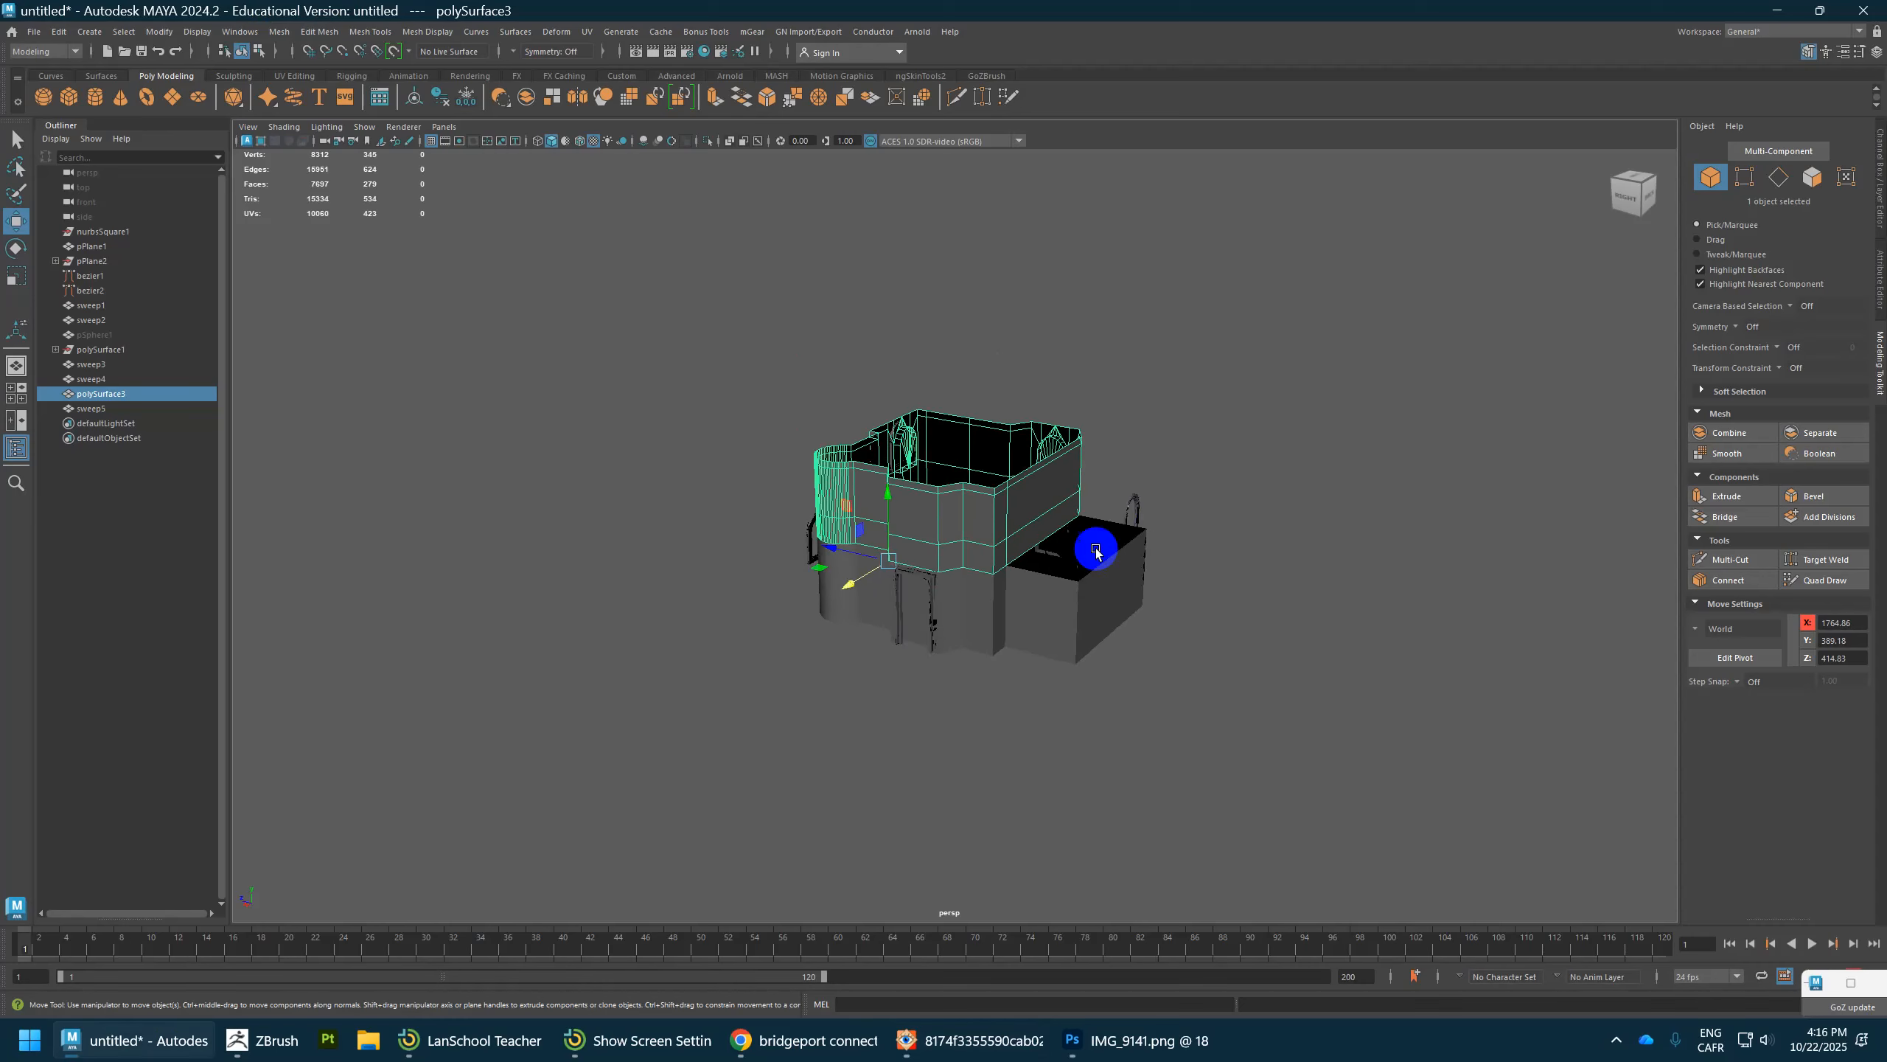
Step: Create a polygon plane, move it beside the house, and set its width and height subdivisions to 3
left_click_drag(1104, 548, 259, 317, "alt")
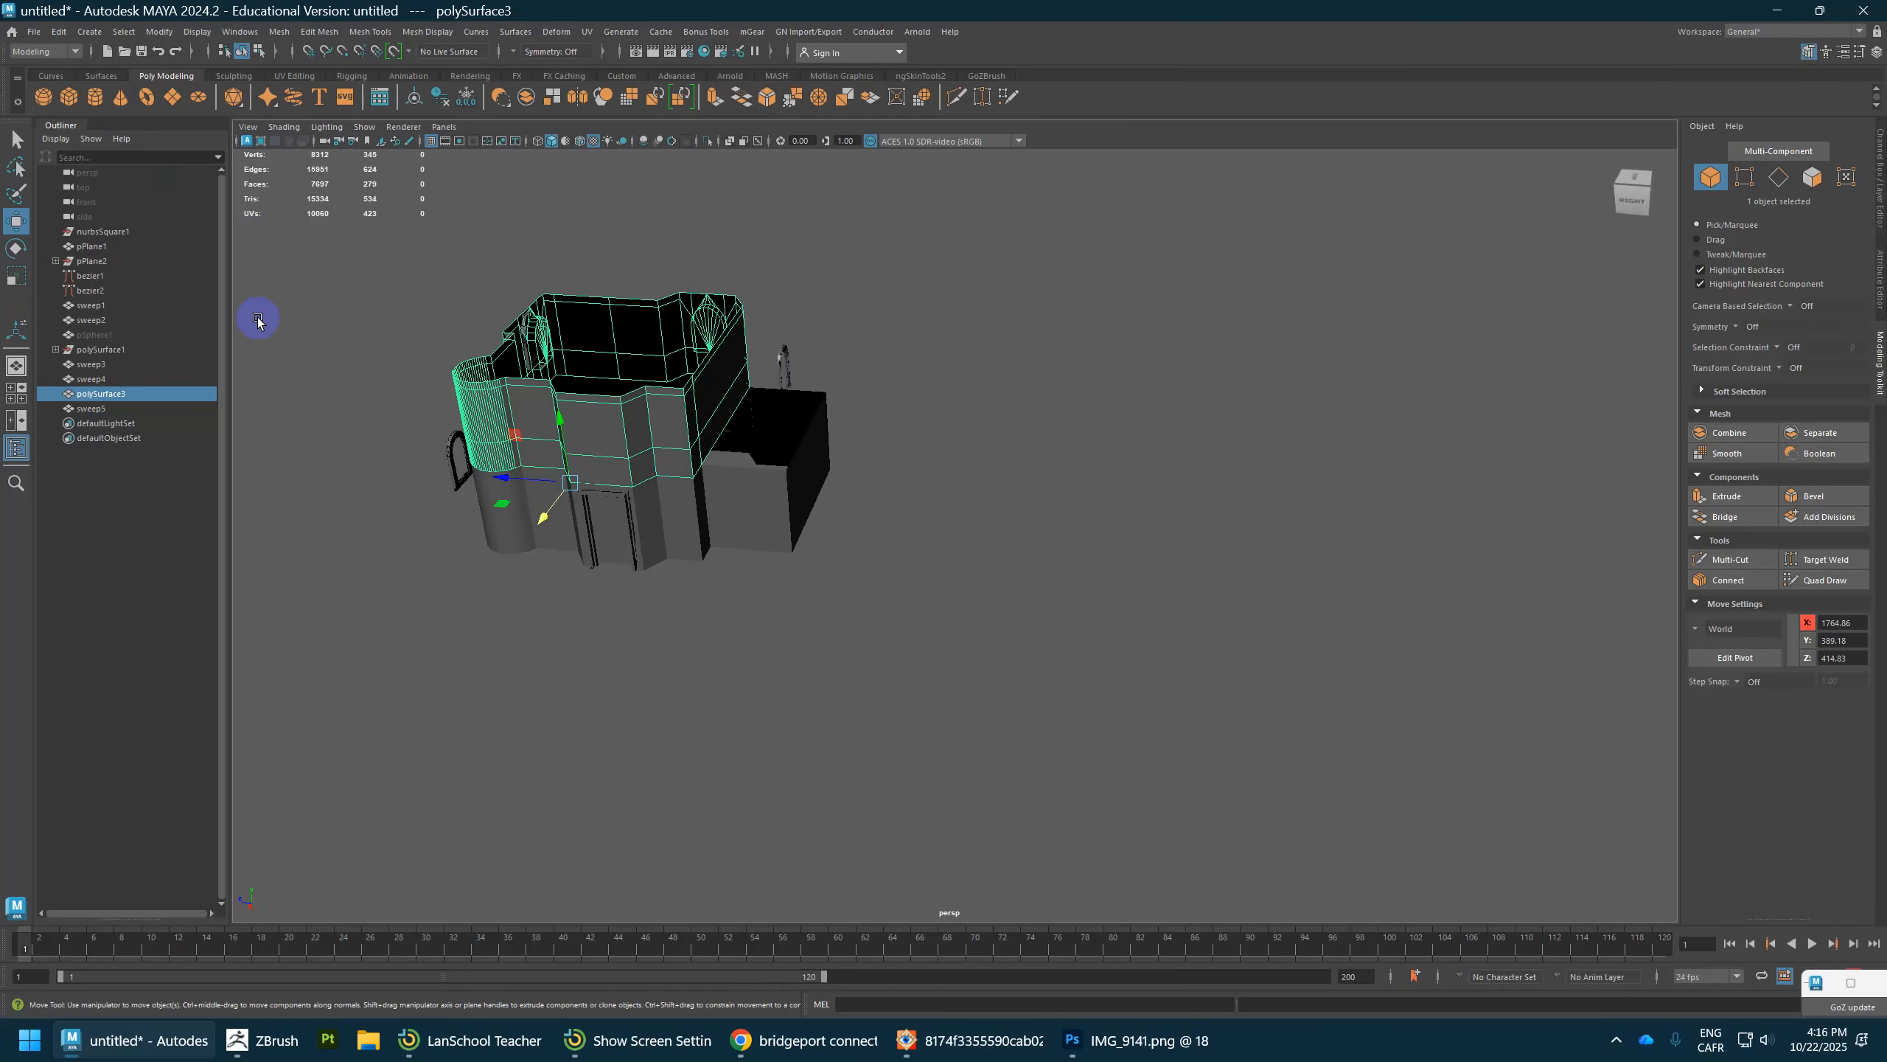
left_click(171, 98)
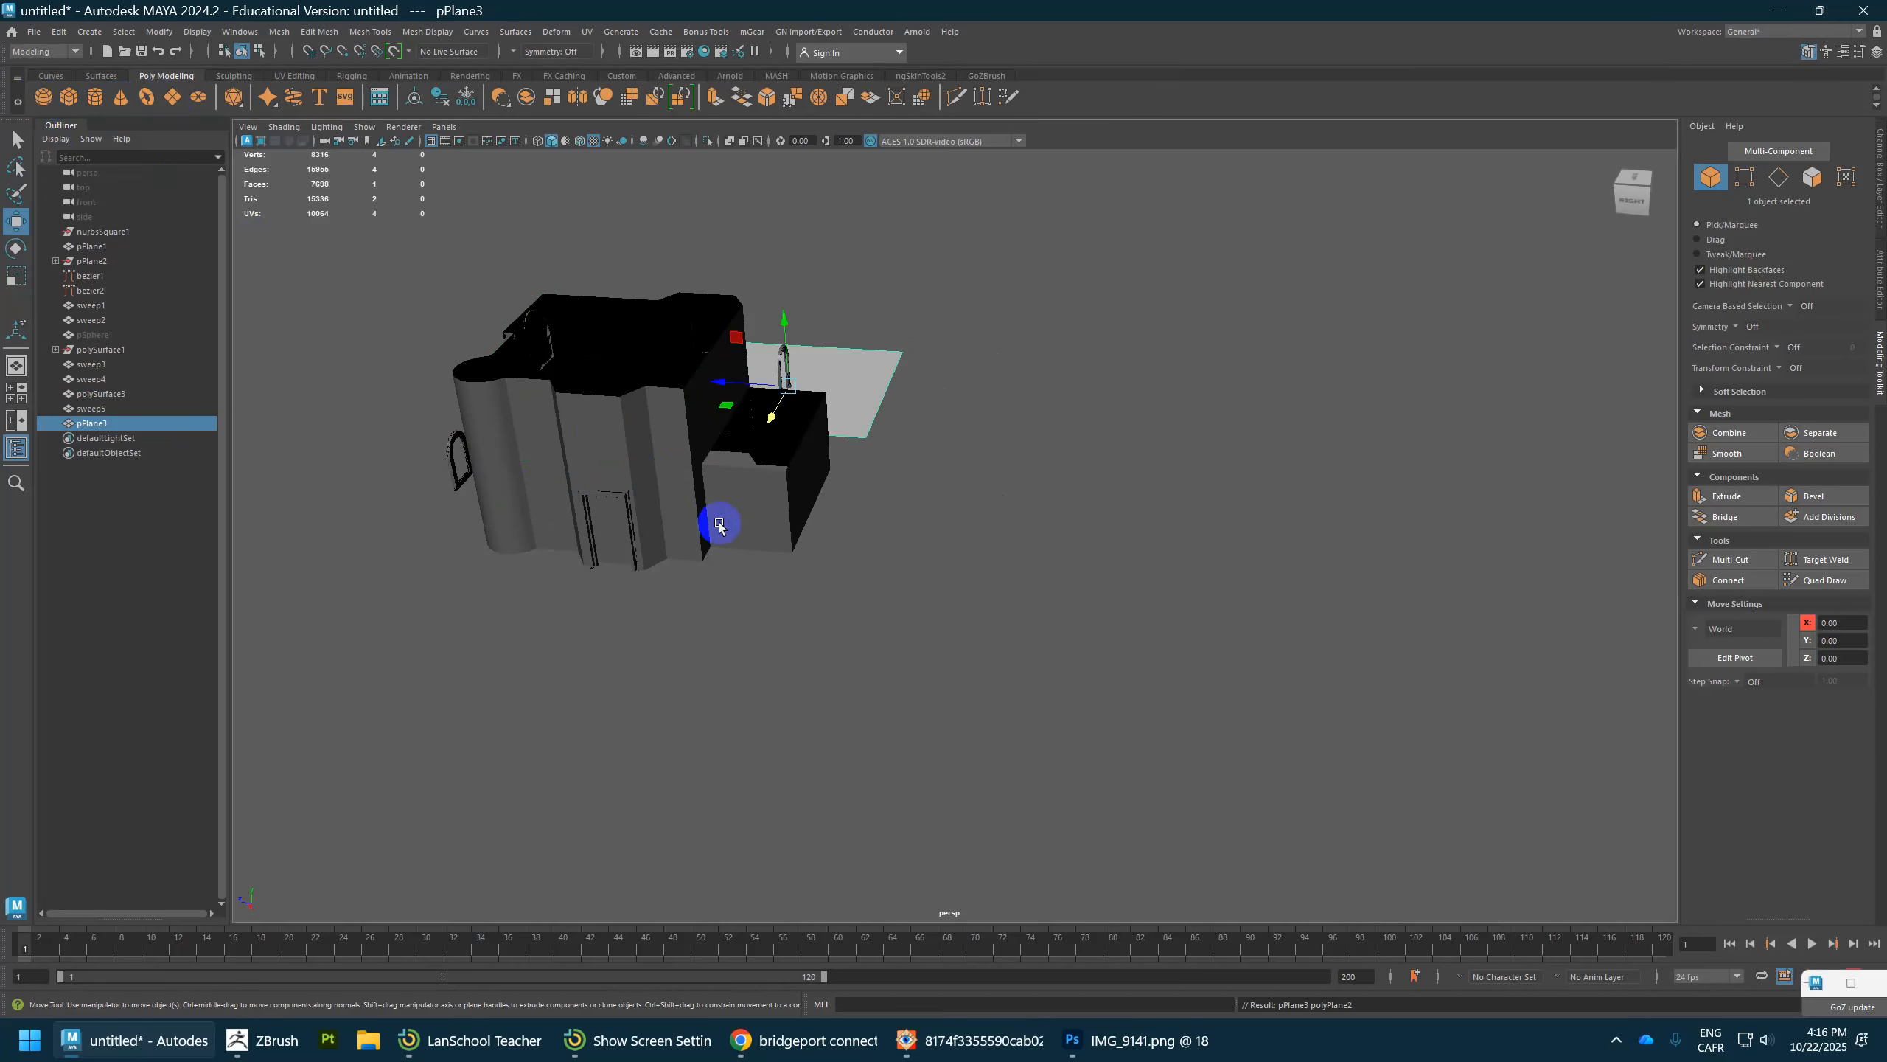
left_click_drag(737, 395, 987, 579)
left_click(1881, 201)
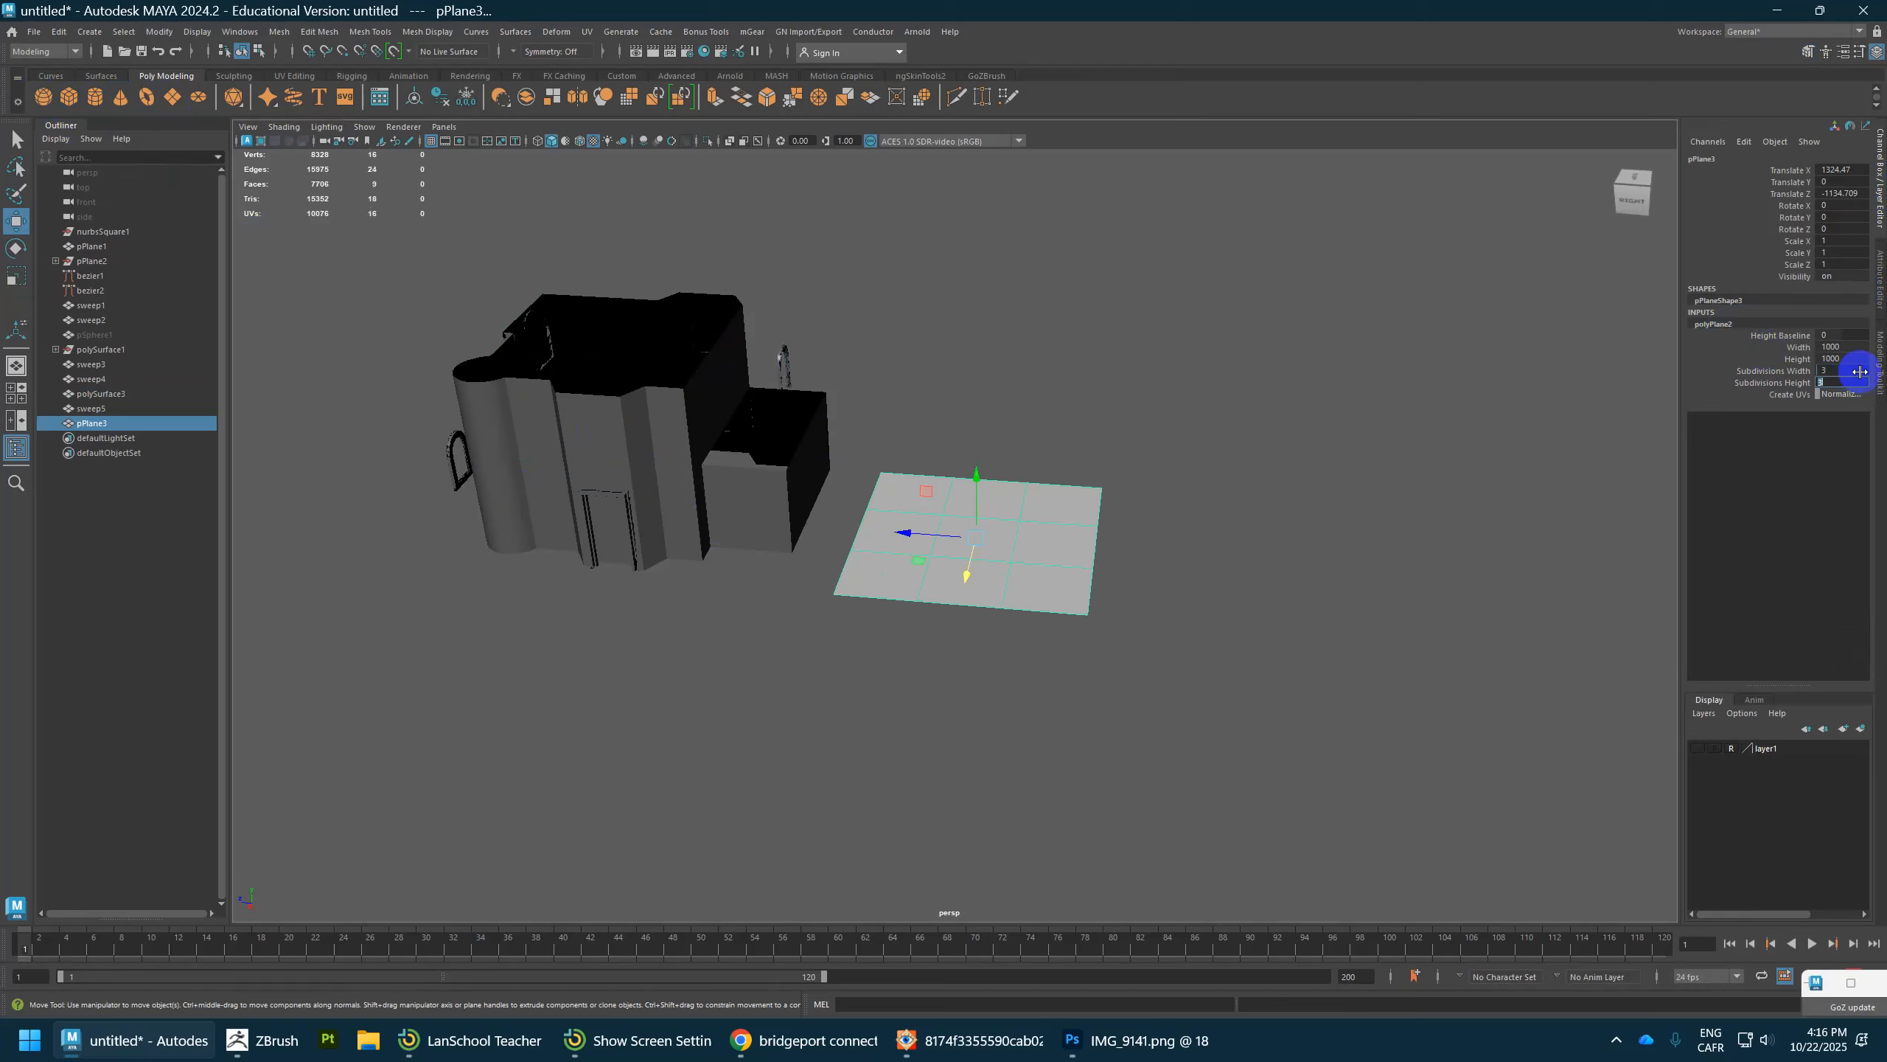
Step: Scale the new plane down uniformly to about 0.053 and frame it in the view
left_click_drag(1089, 617, 847, 491, "alt")
key("r")
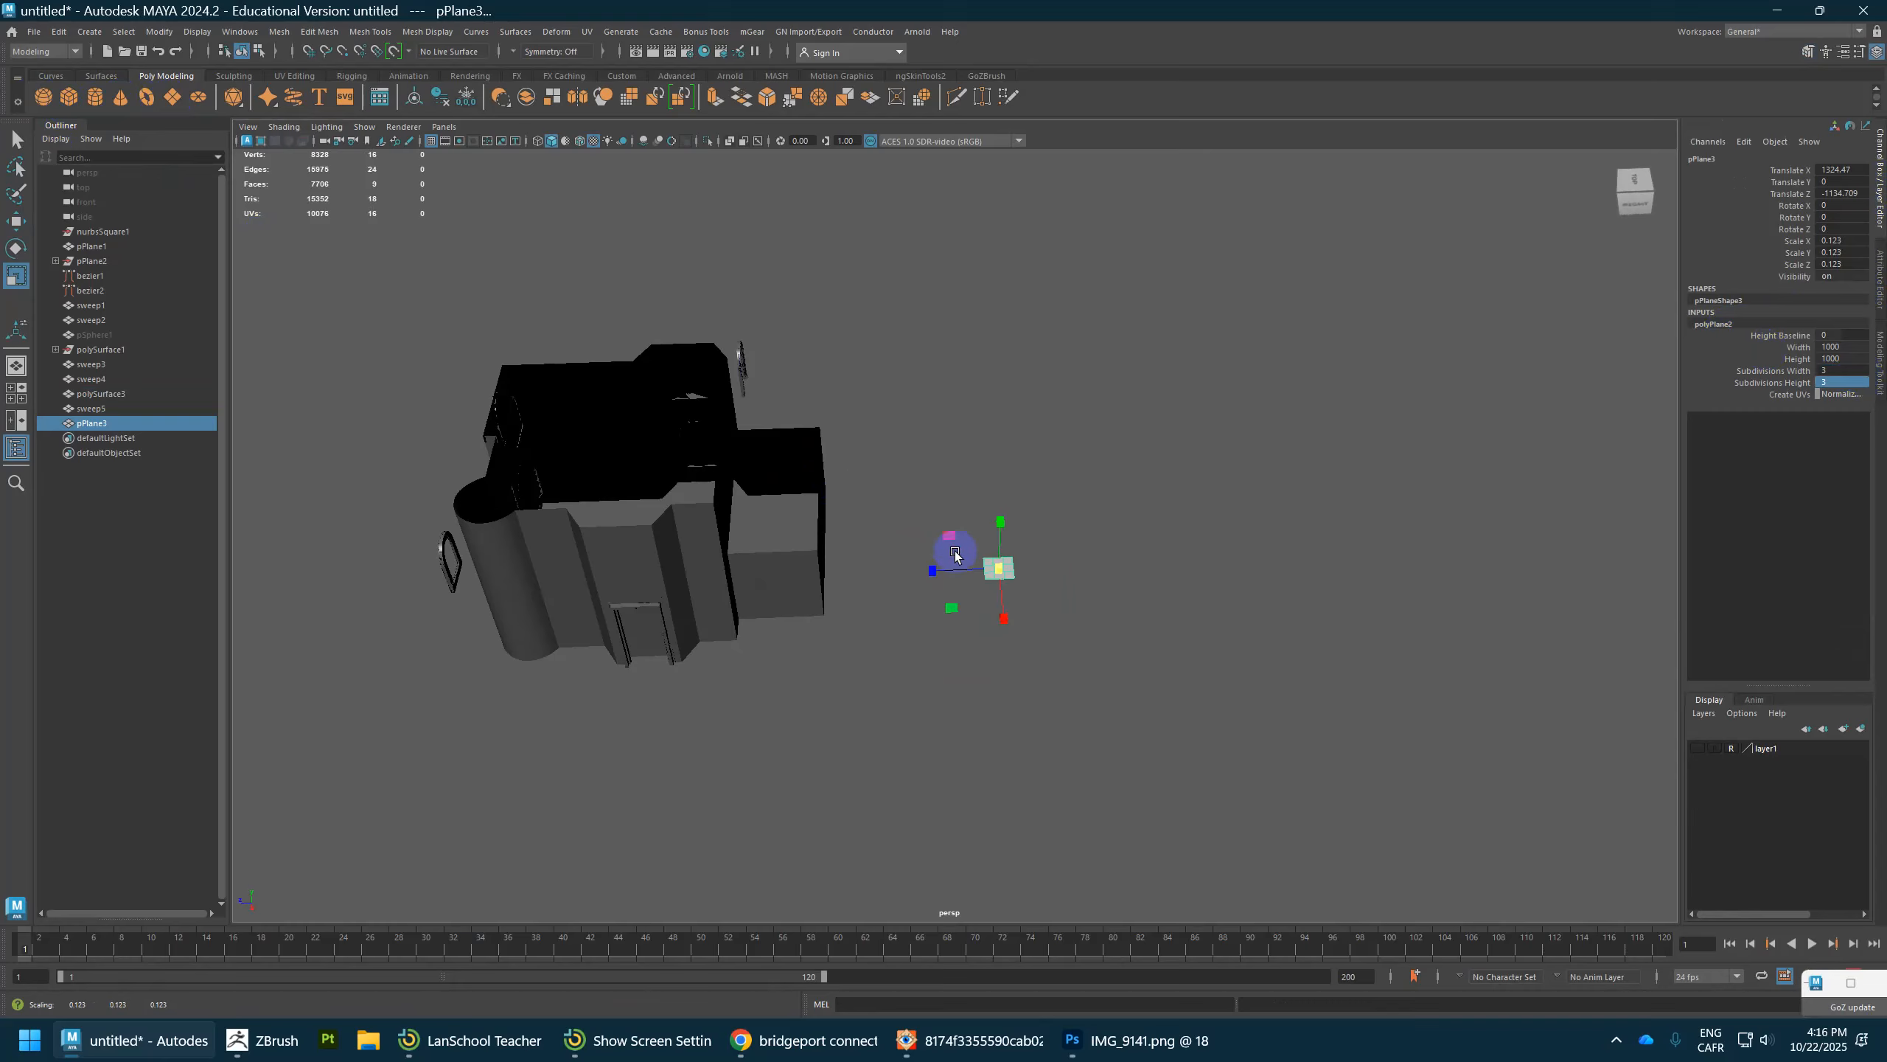
key("f")
left_click_drag(961, 534, 746, 447)
Step: Look at the haunted house reference images in Photoshop and return to Maya
key("alt+Tab")
key("alt+Tab")
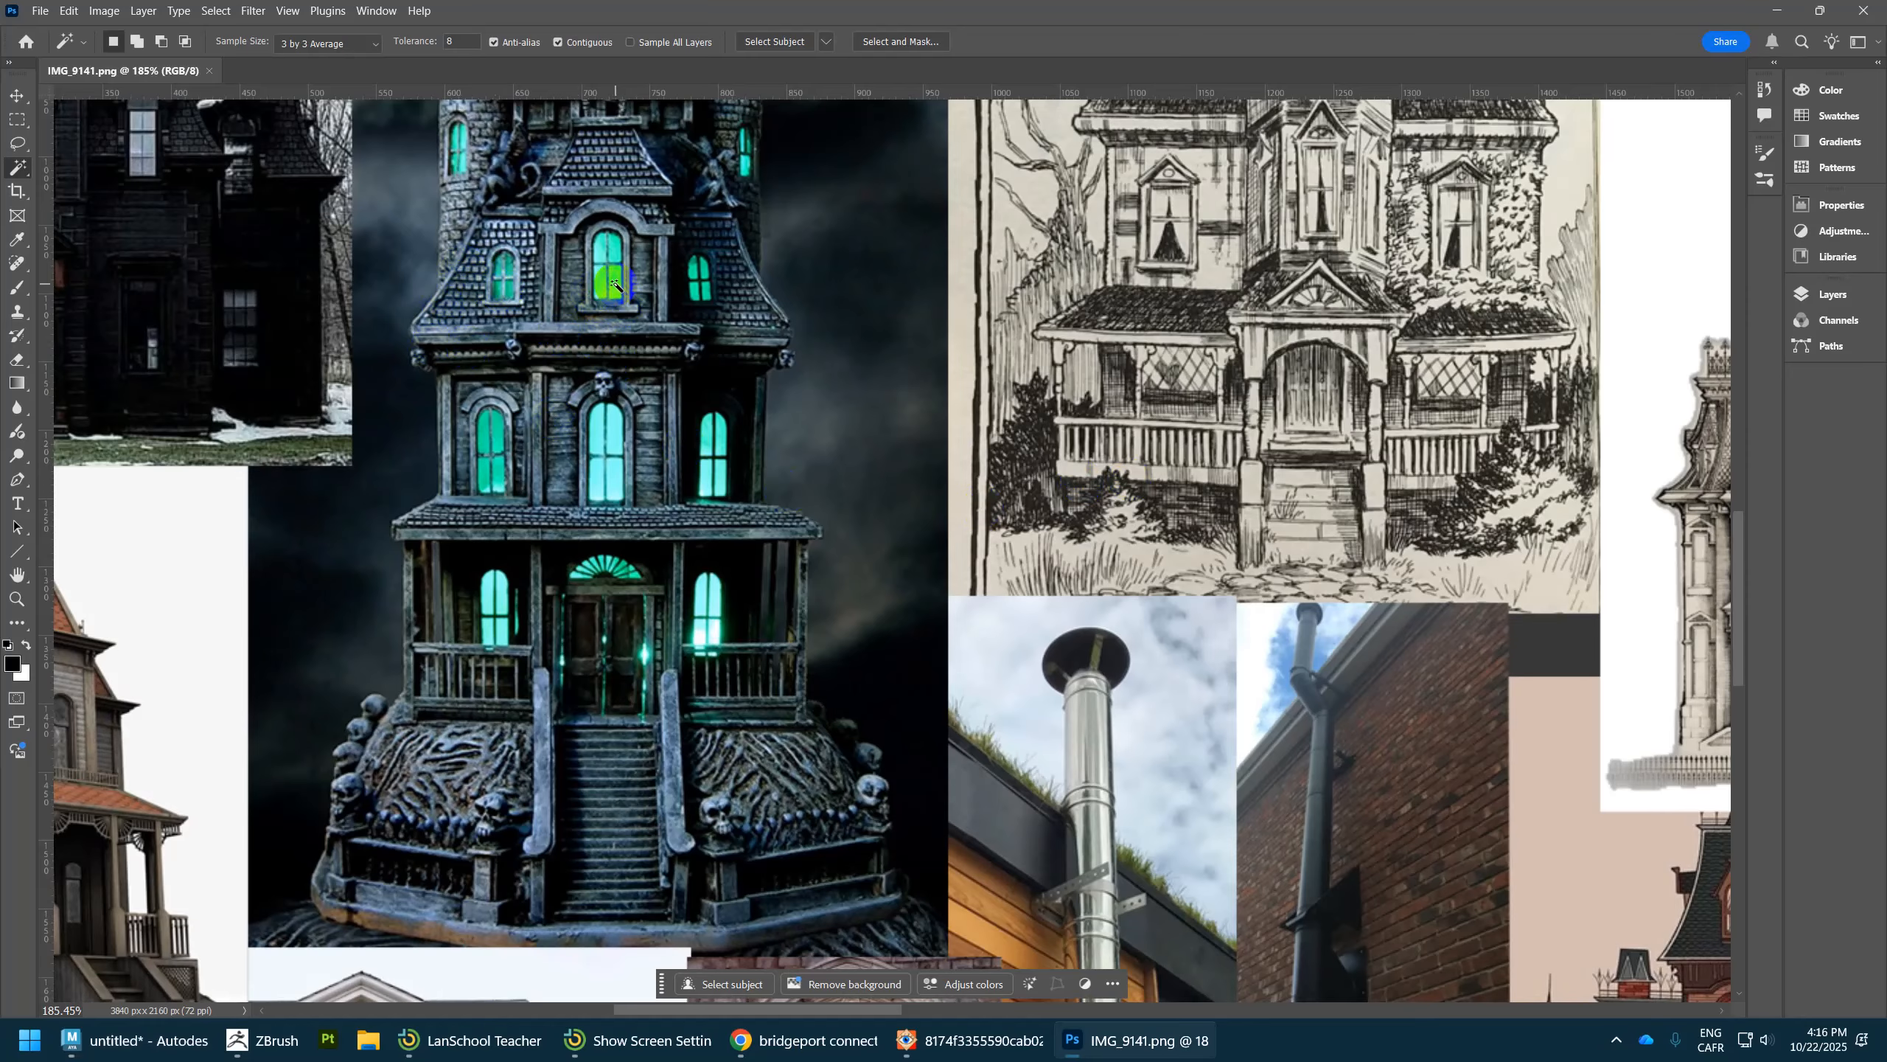
key("alt+Tab")
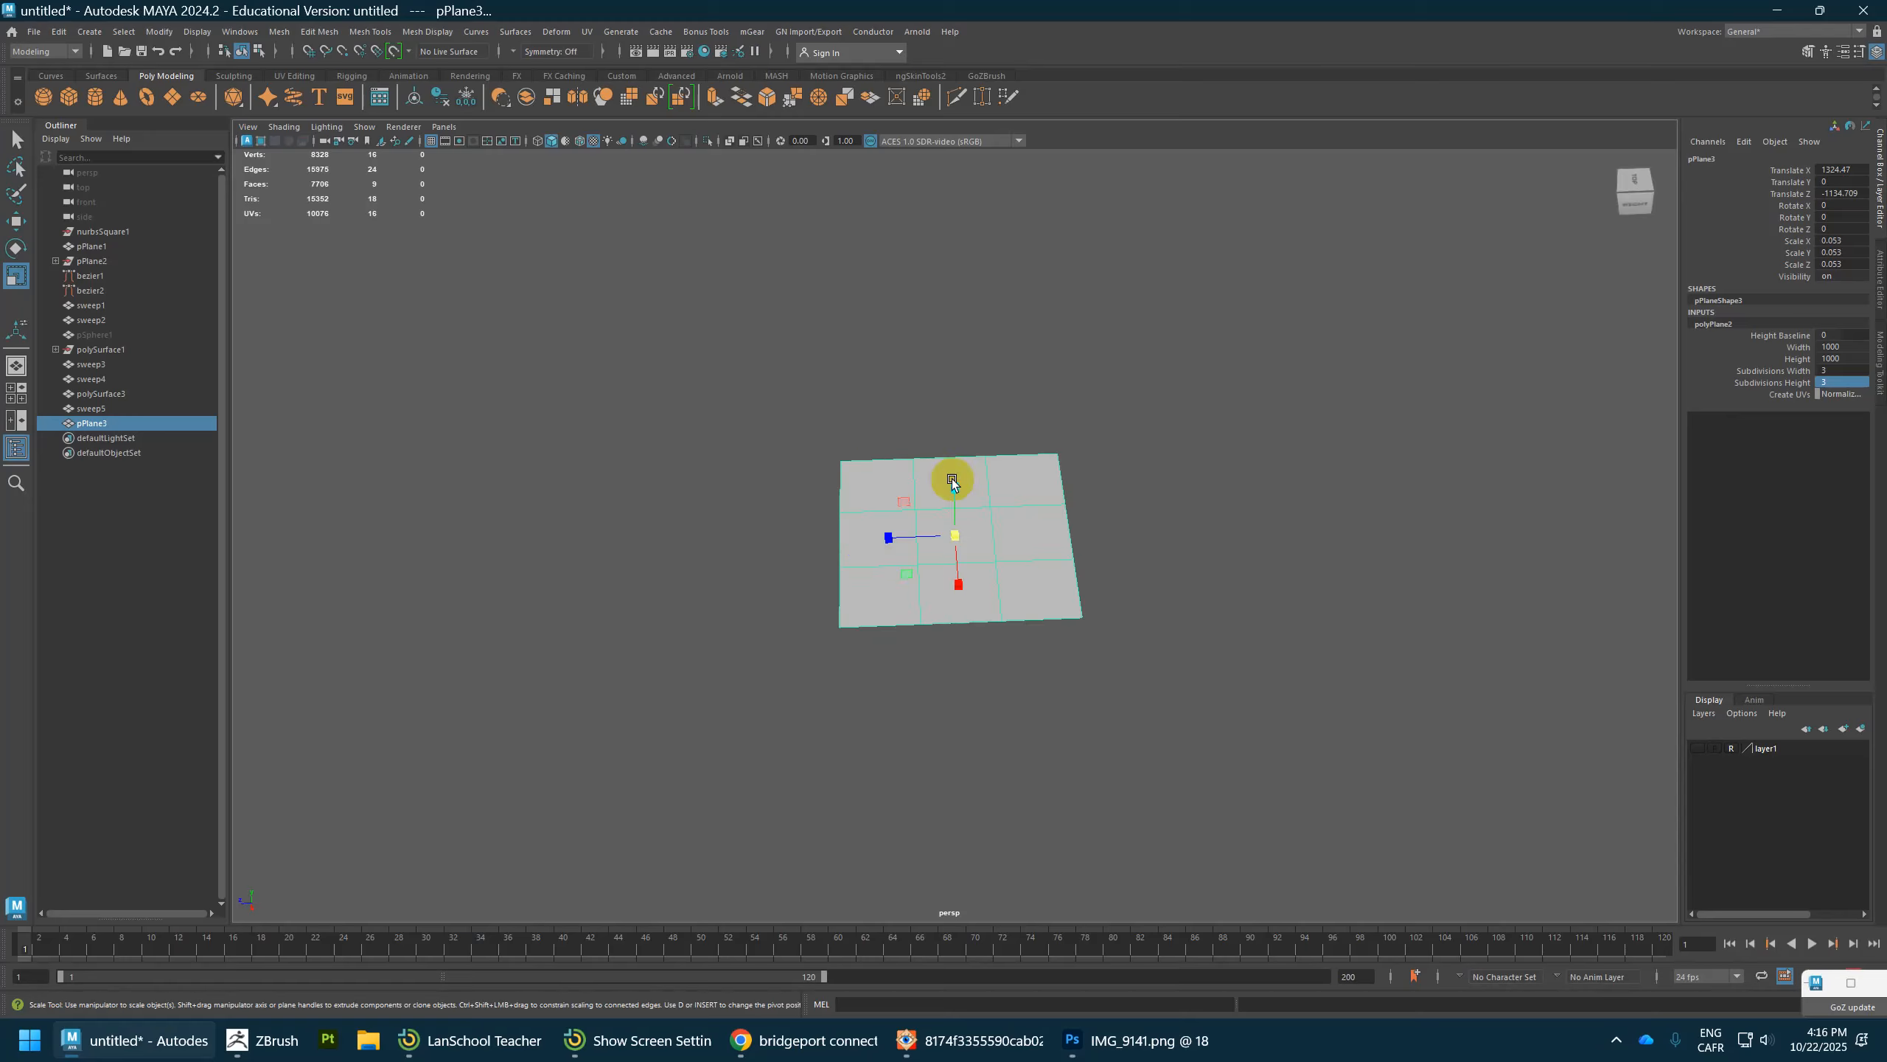
Step: Extrude all faces of the small plane upward by about 3.8 to form a thin slab
left_click_drag(952, 478, 1091, 517, "alt")
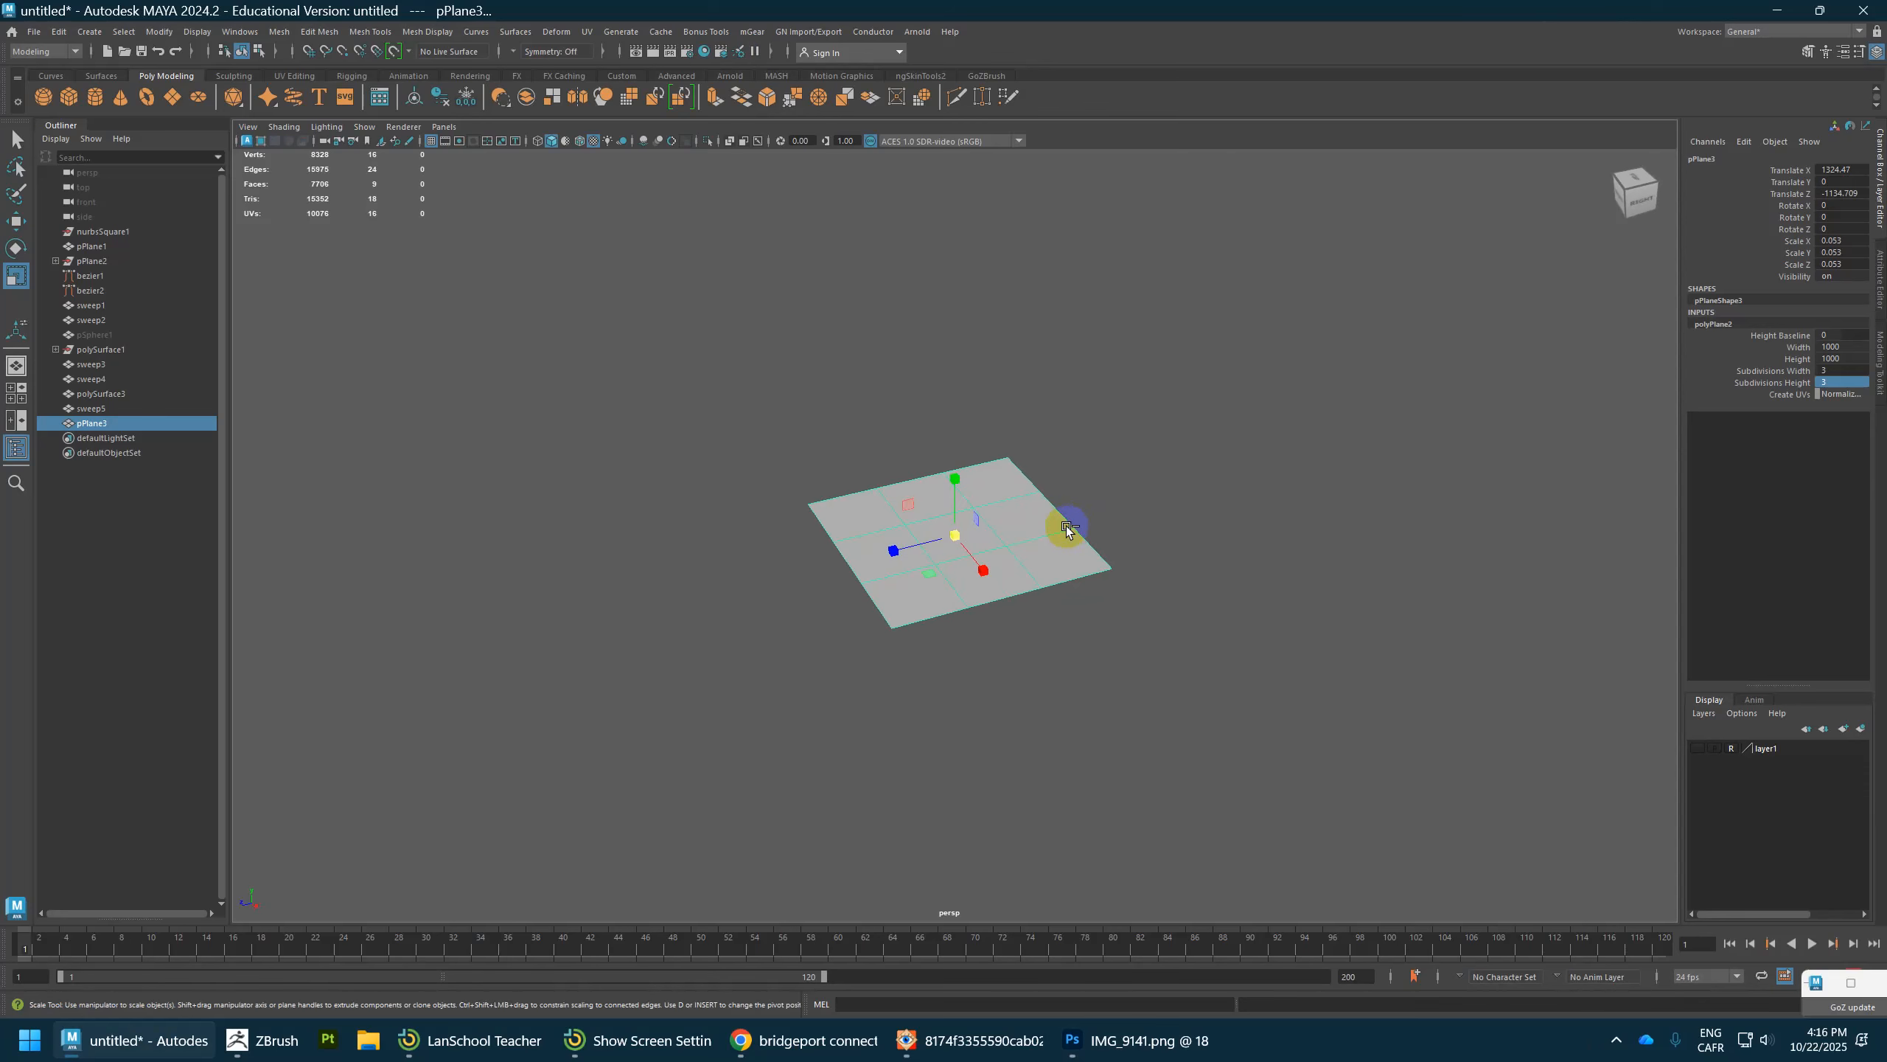
key("ctrl+e")
left_click_drag(852, 478, 851, 462)
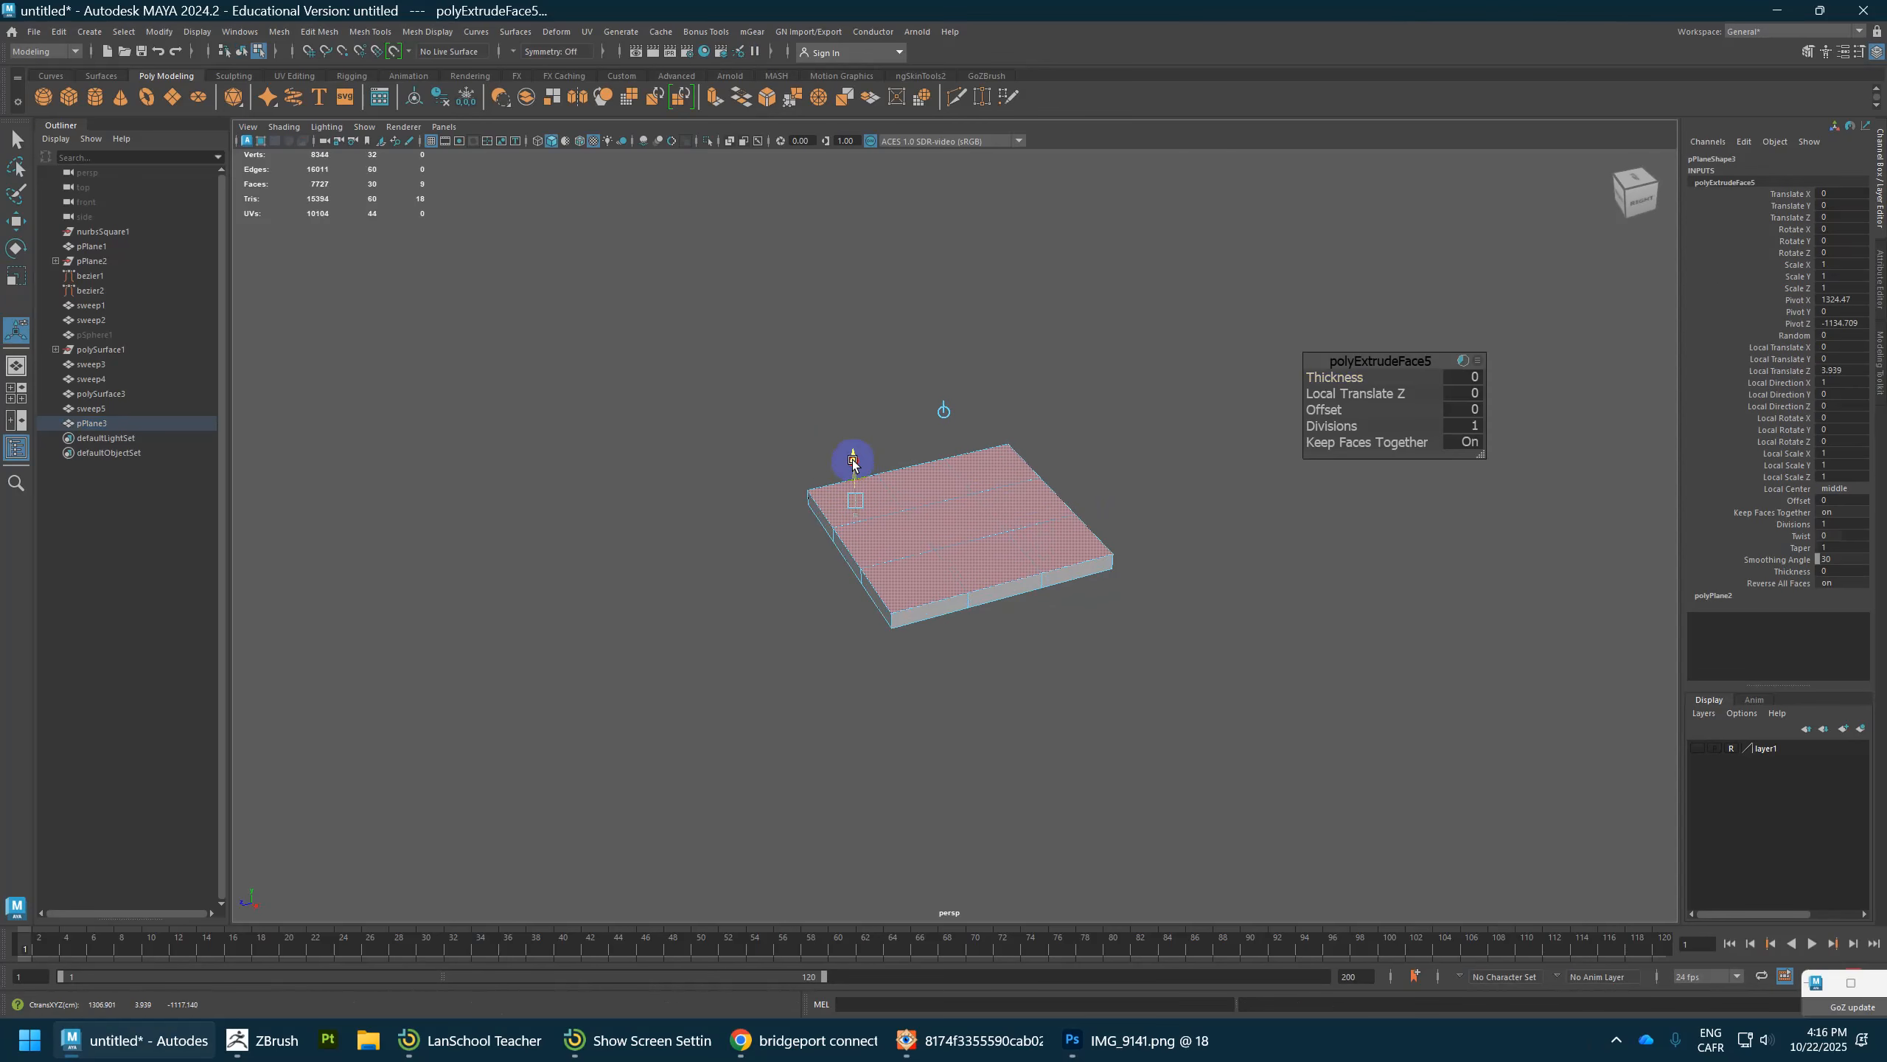
Step: Leave face editing and select the whole slab for moving as an object
right_click_drag(1024, 472, 1071, 445)
left_click(1070, 444)
scroll(1050, 491, "down", 5)
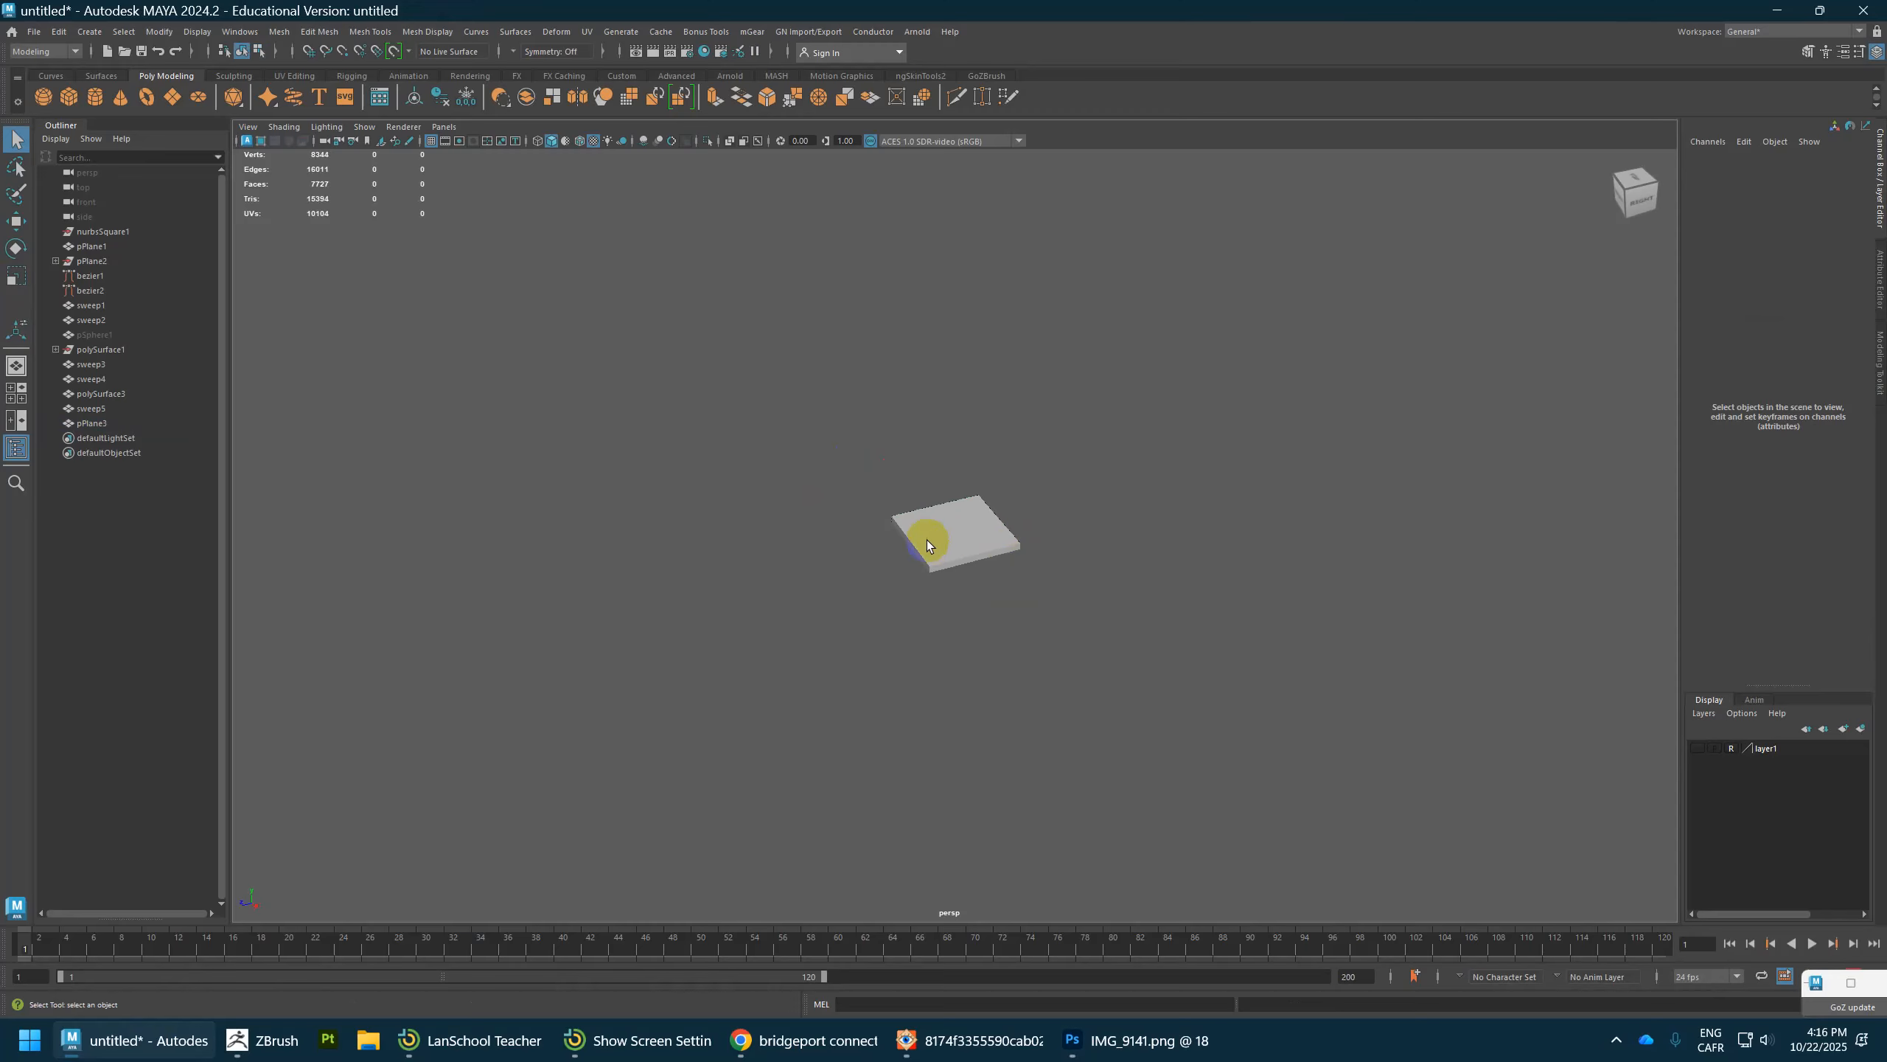
left_click(927, 540)
left_click_drag(1008, 546, 994, 556, "alt")
scroll(993, 550, "up", 5)
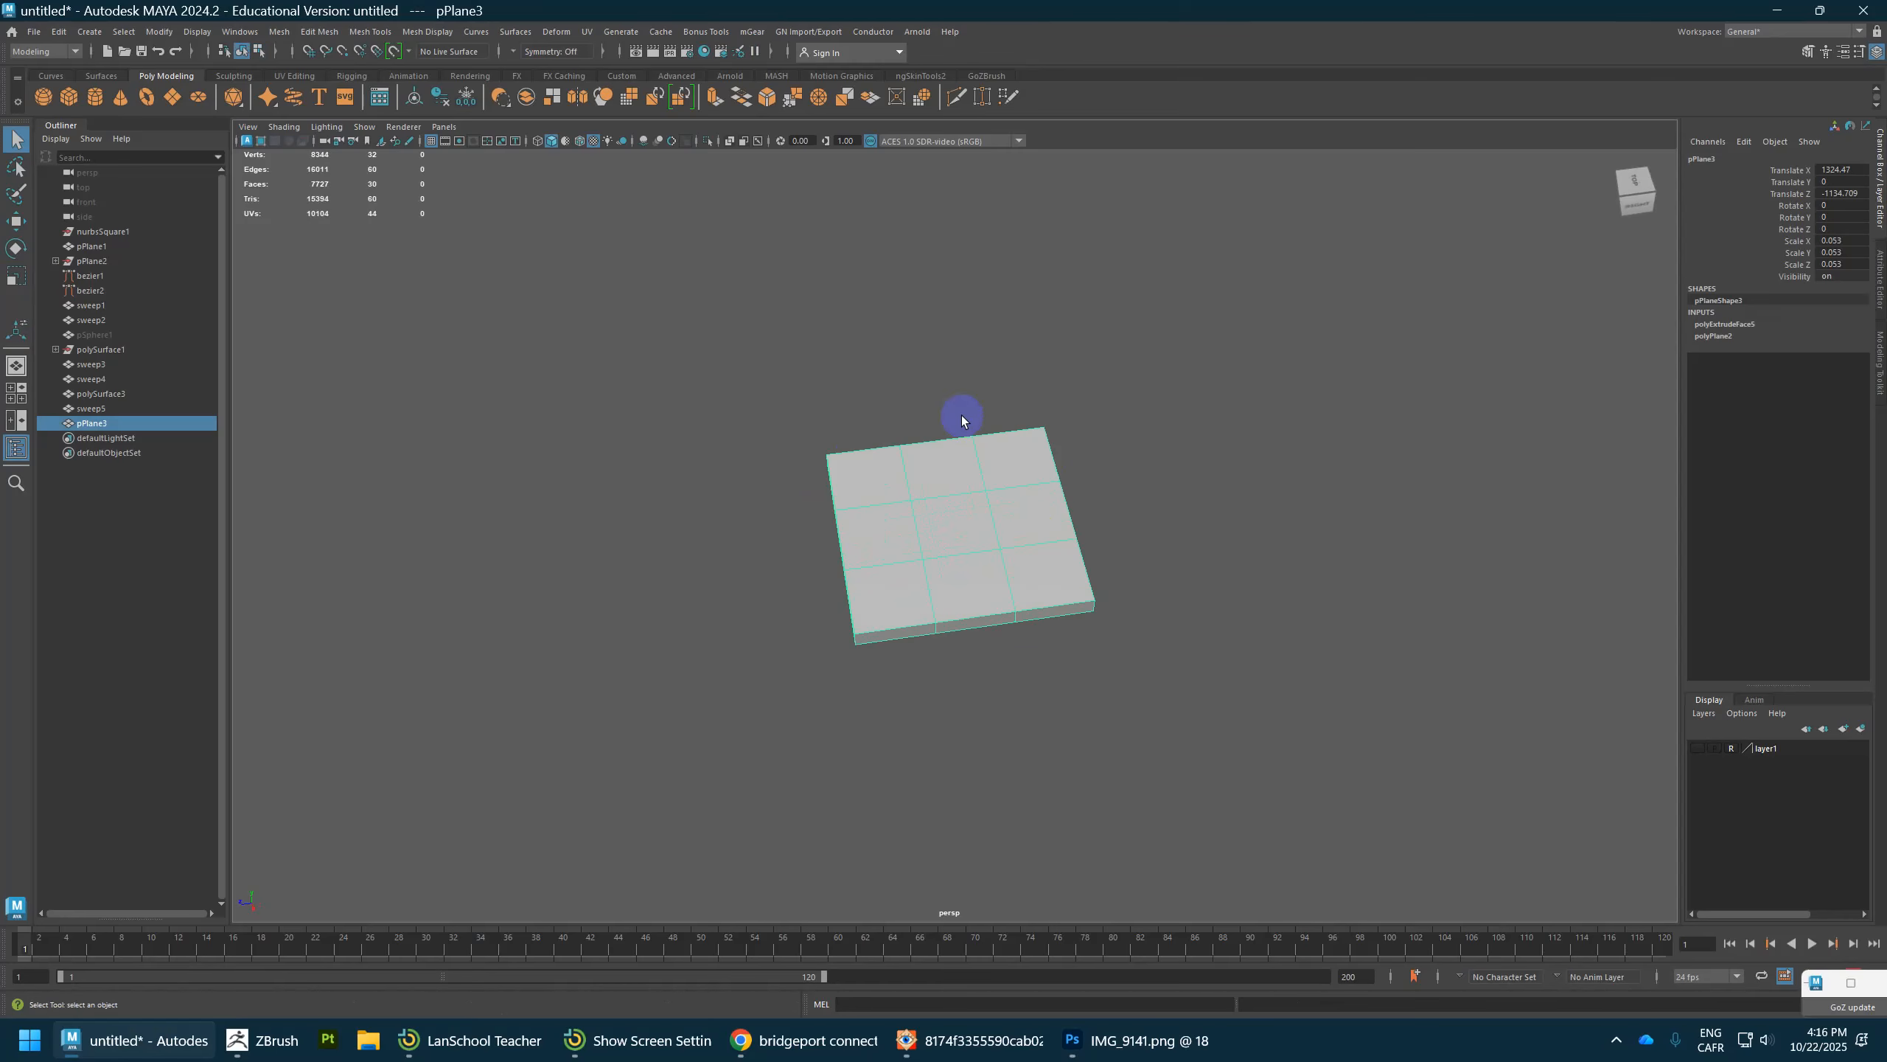
scroll(994, 386, "down", 8)
key("w")
Step: Try duplicating the slab sideways and repeating the copy to form a row of six
mouse_move(997, 541)
left_mouse_down("alt")
mouse_move(977, 532)
mouse_move(999, 507)
mouse_move(926, 549)
mouse_move(958, 533)
left_mouse_up("alt")
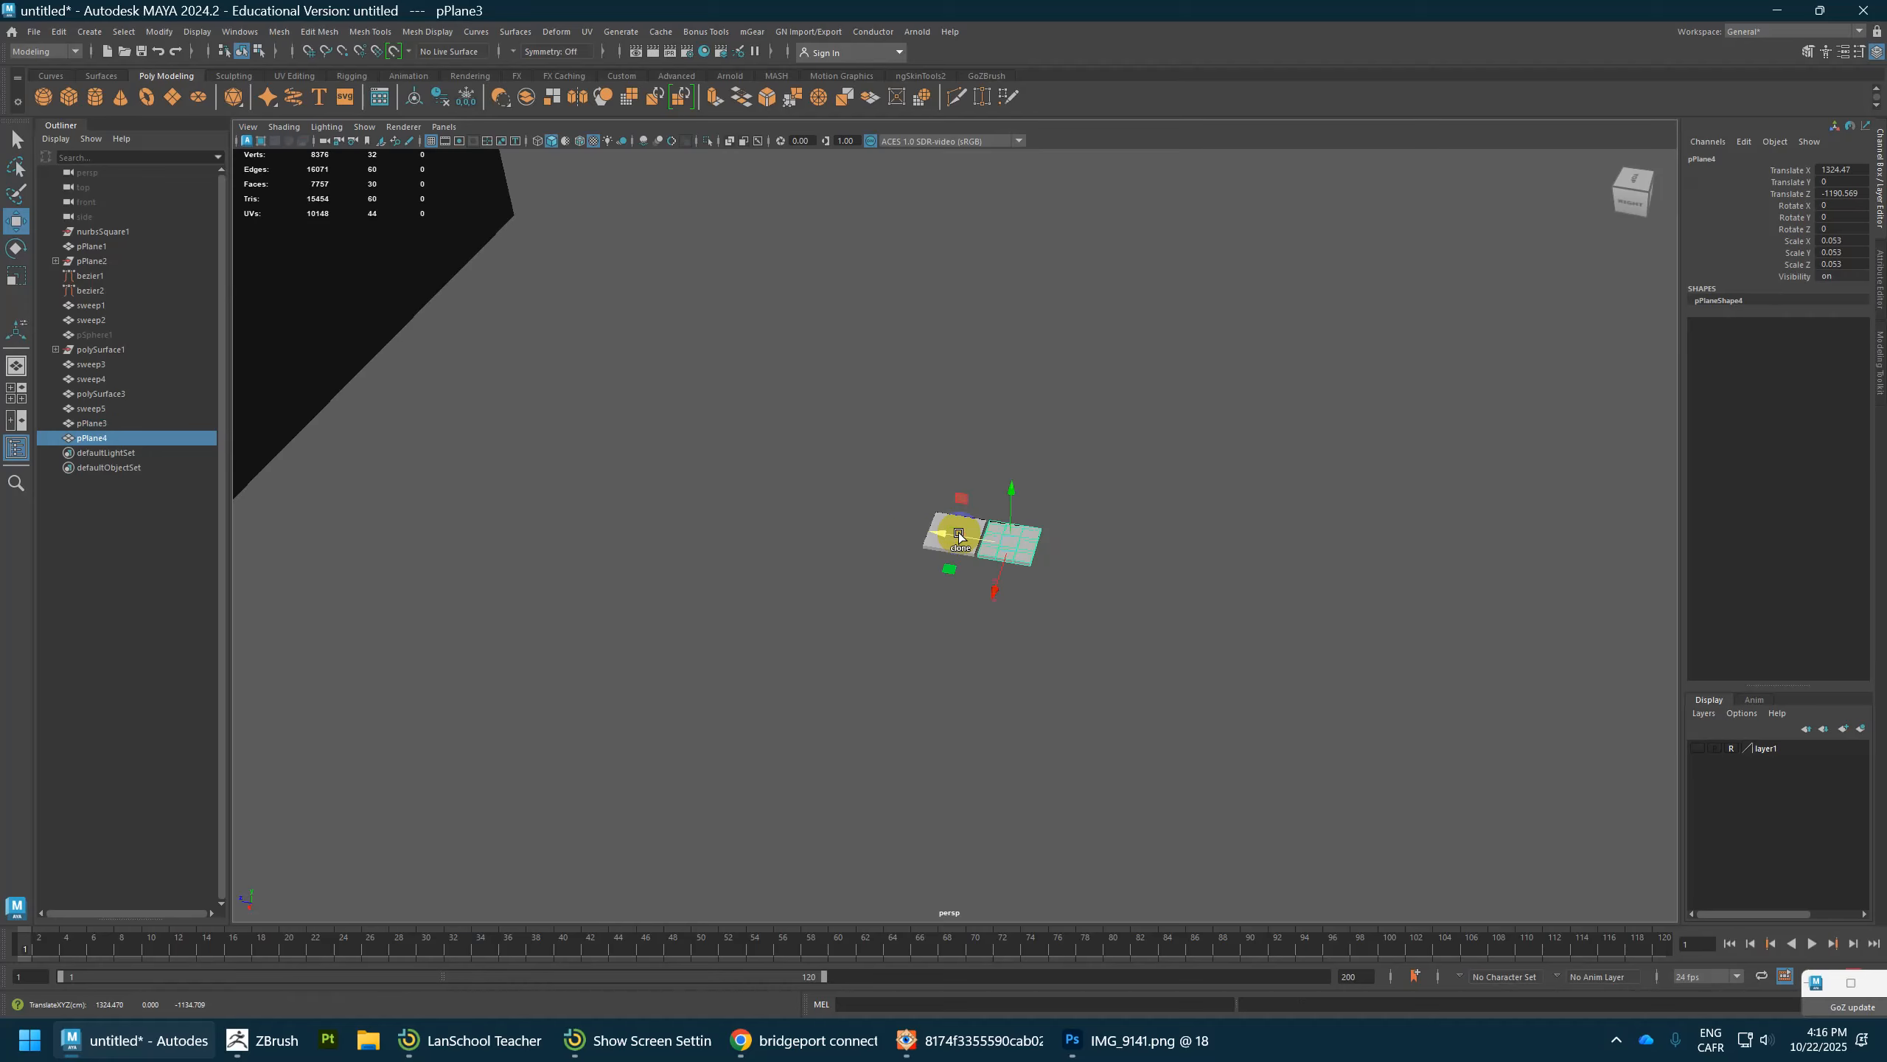
key("shift+d")
key("shift+d")
key("shift+d")
key("shift+d")
scroll(1137, 578, "down", 4)
middle_click_drag(1159, 587, 1034, 559, "alt")
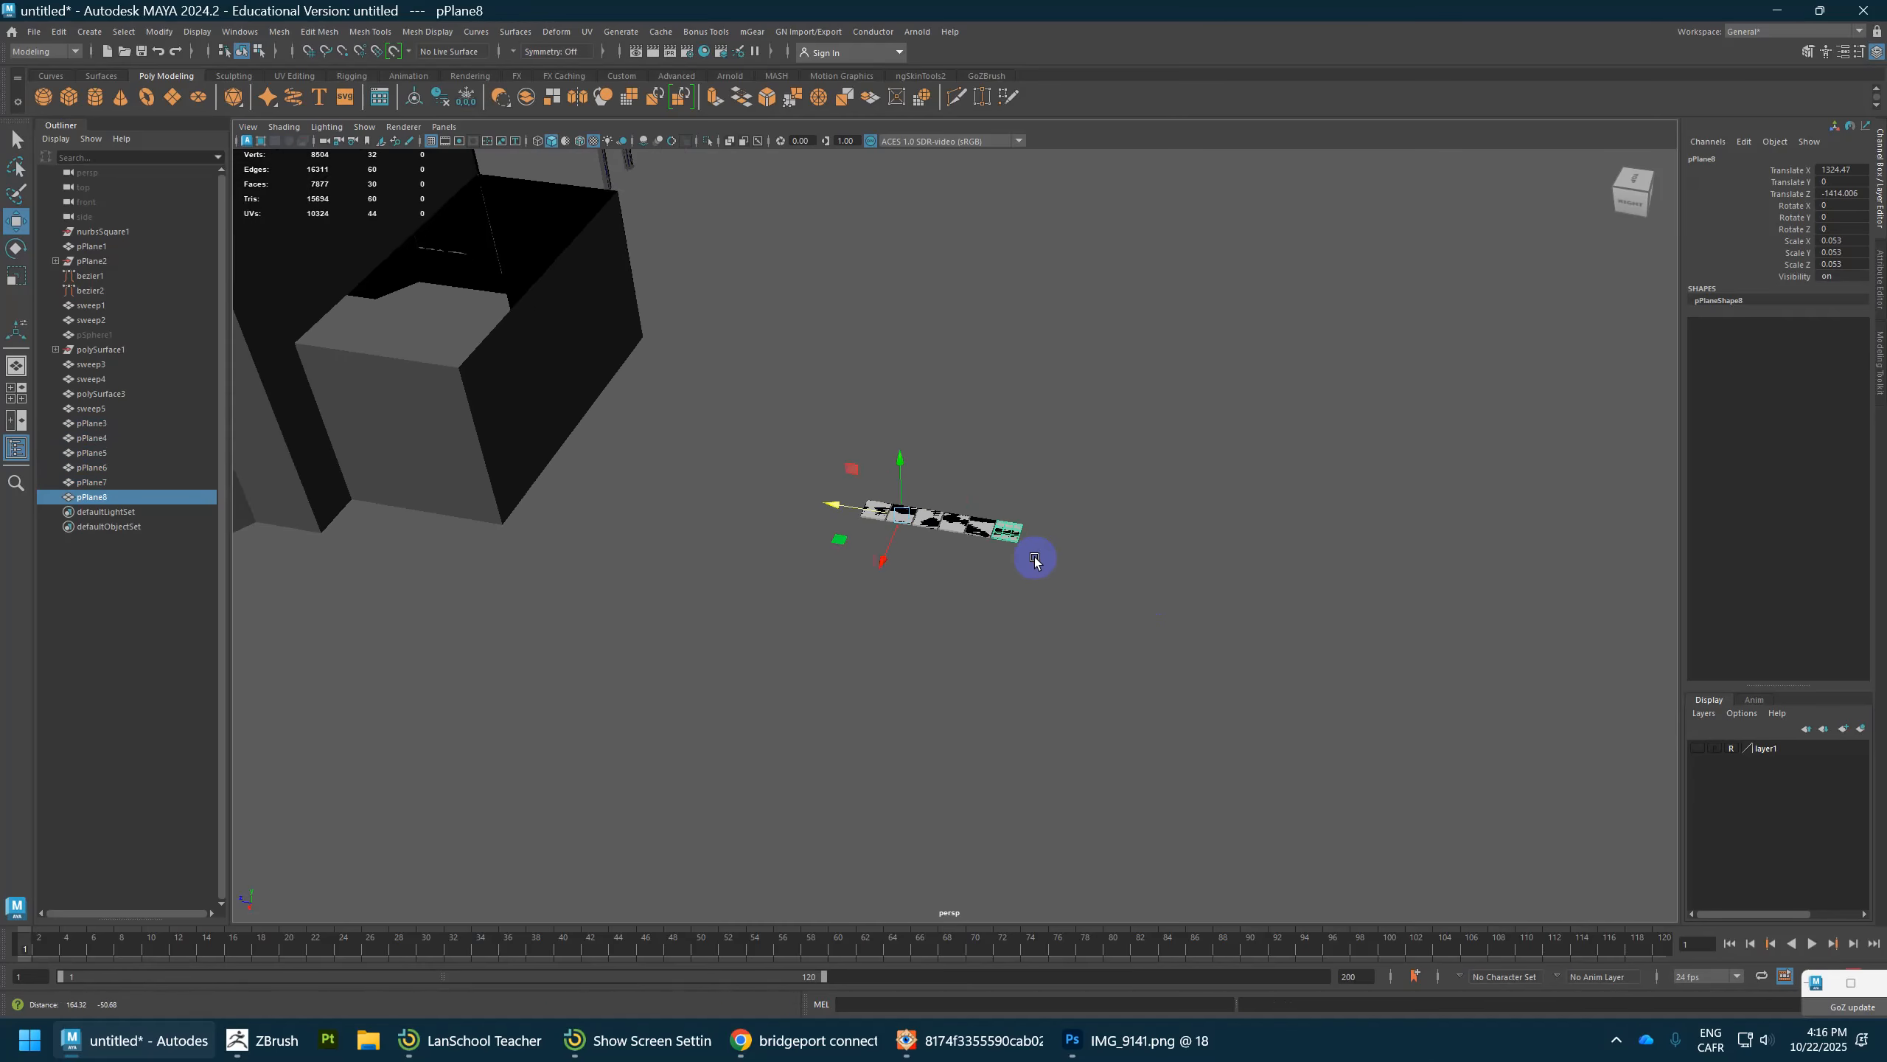
scroll(1048, 548, "up", 5)
left_click_drag(1048, 548, 1079, 546, "alt")
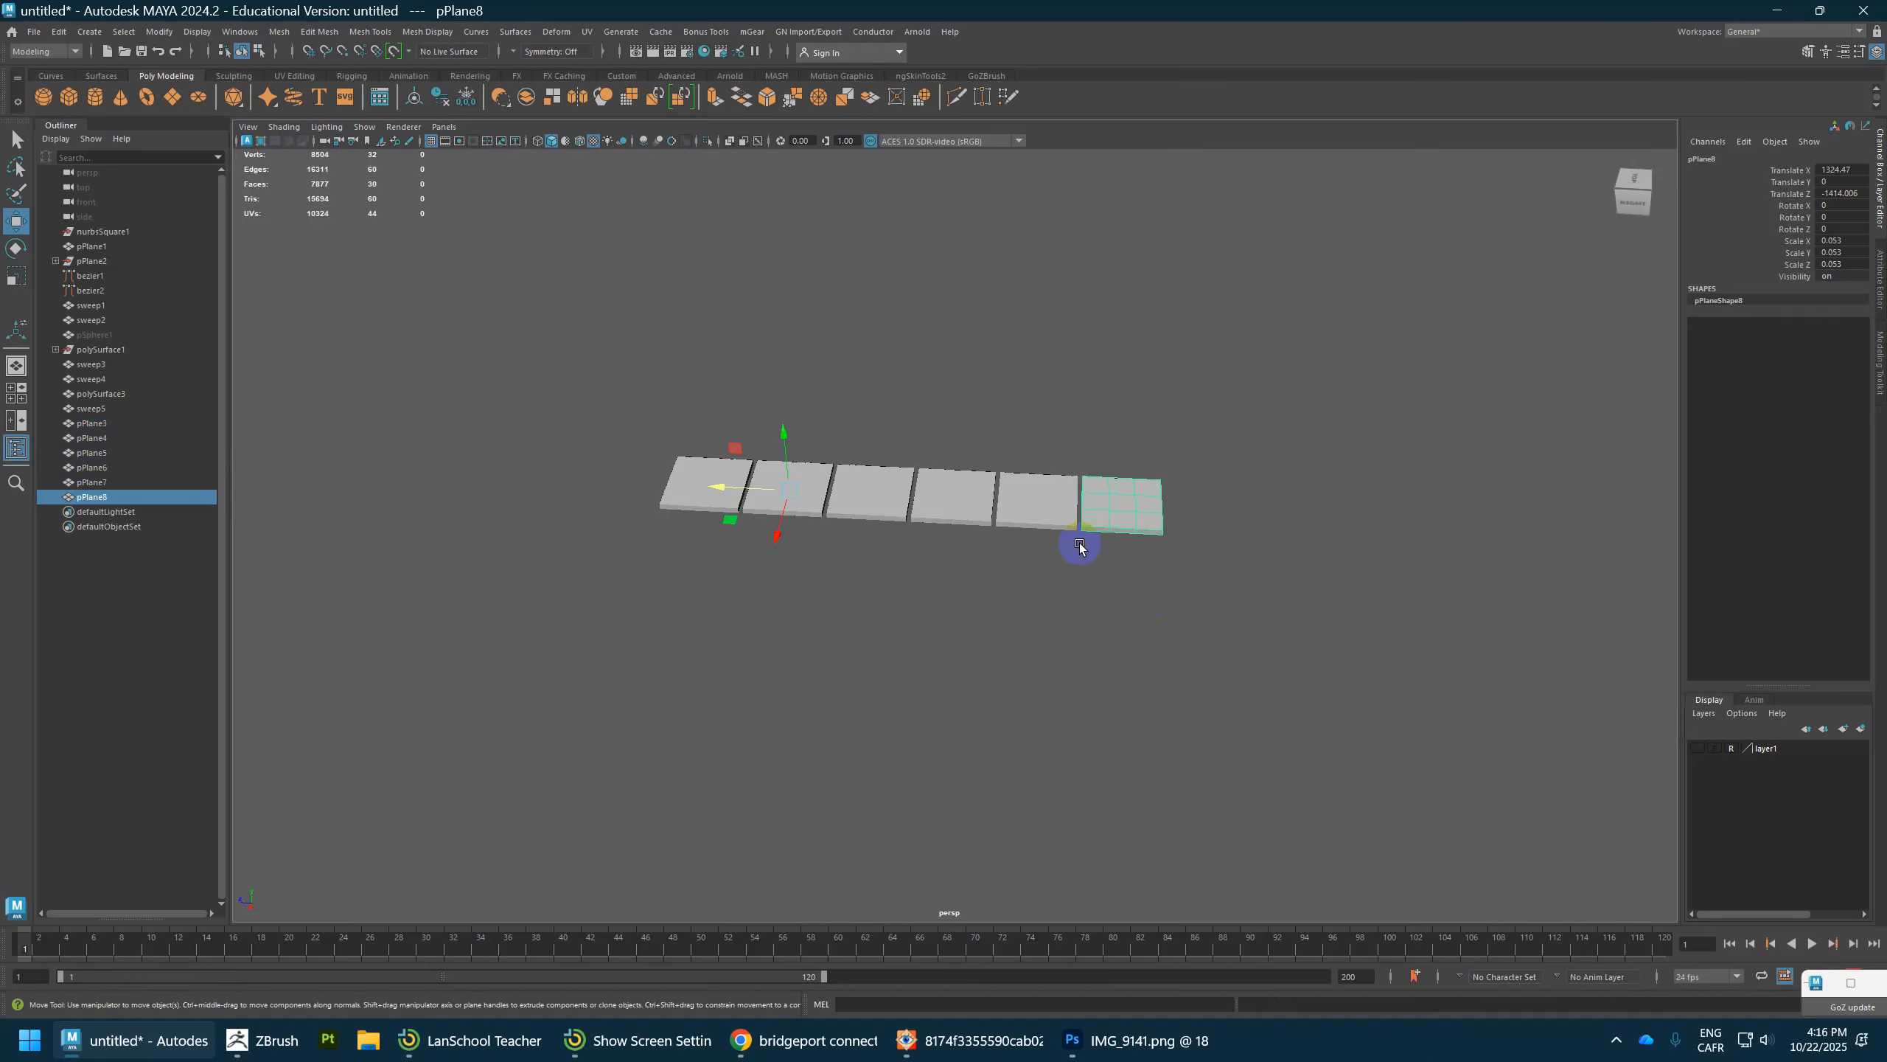
Step: Undo the slab copies back to the single original slab
left_click(58, 31)
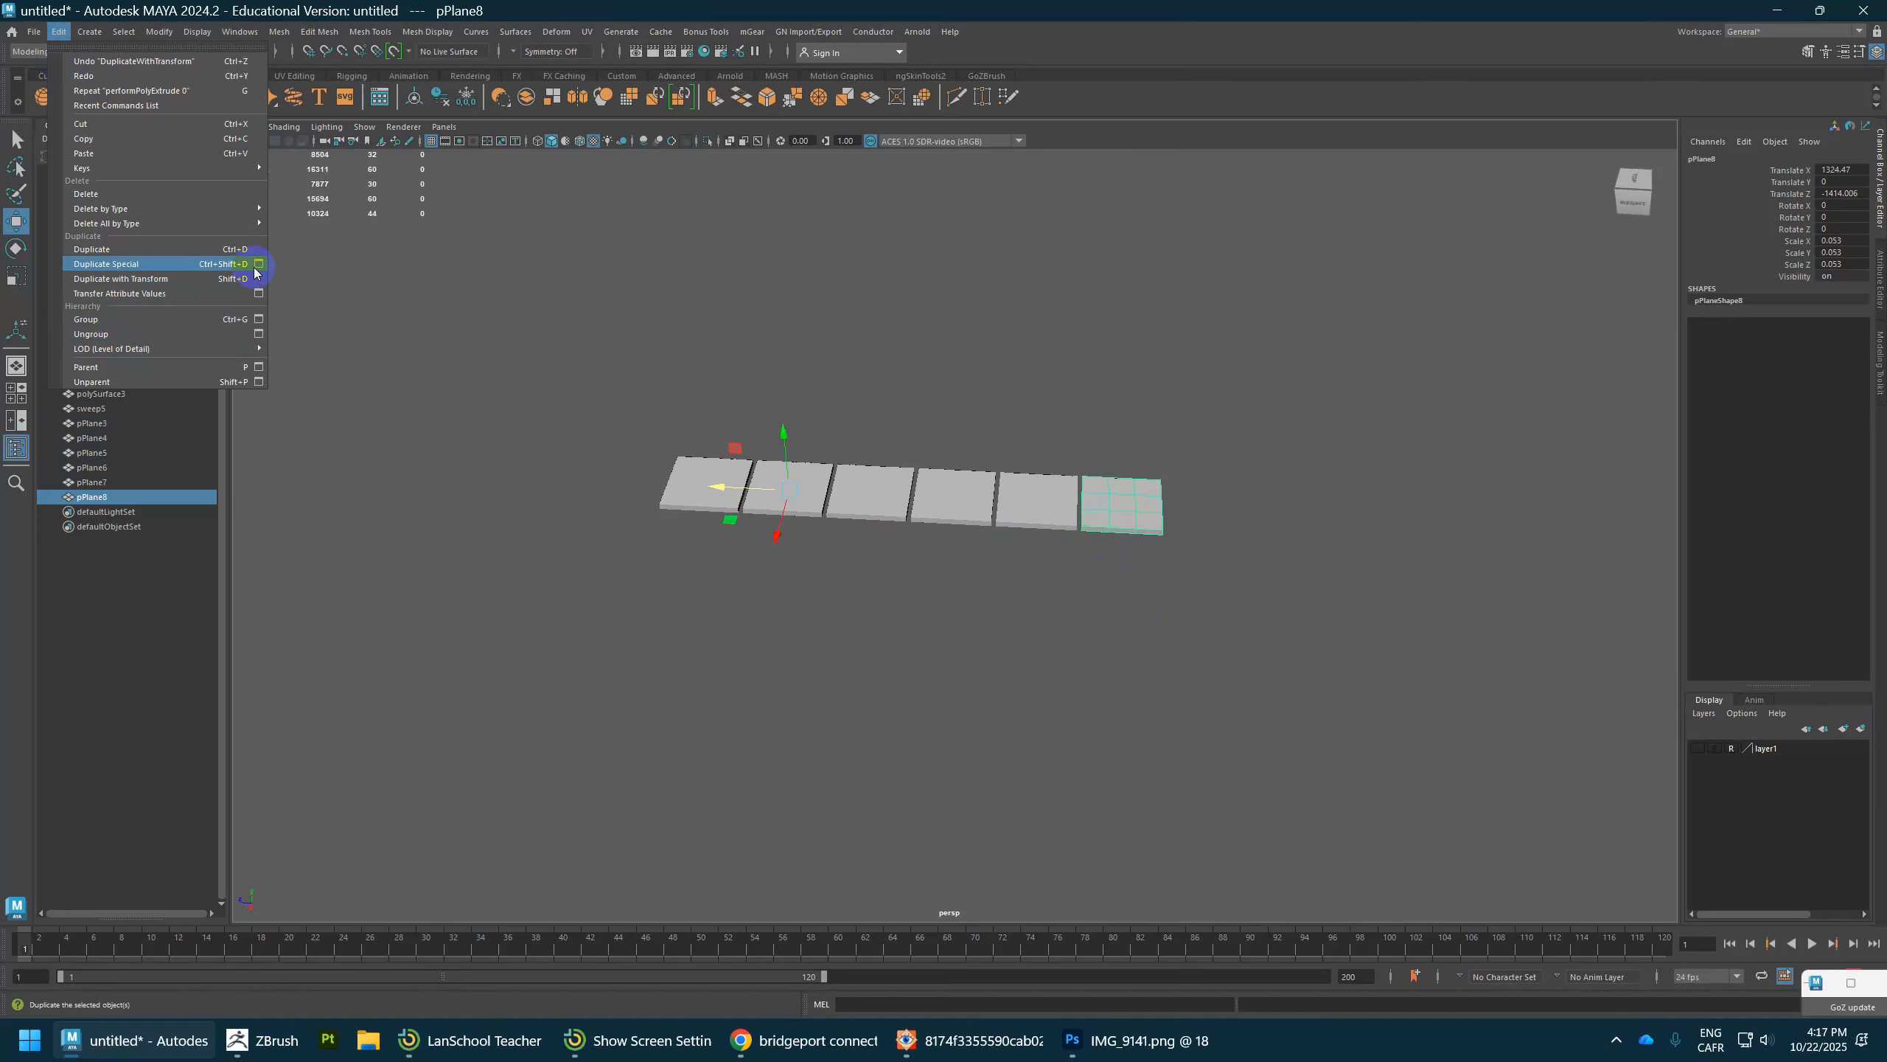
left_click(618, 592)
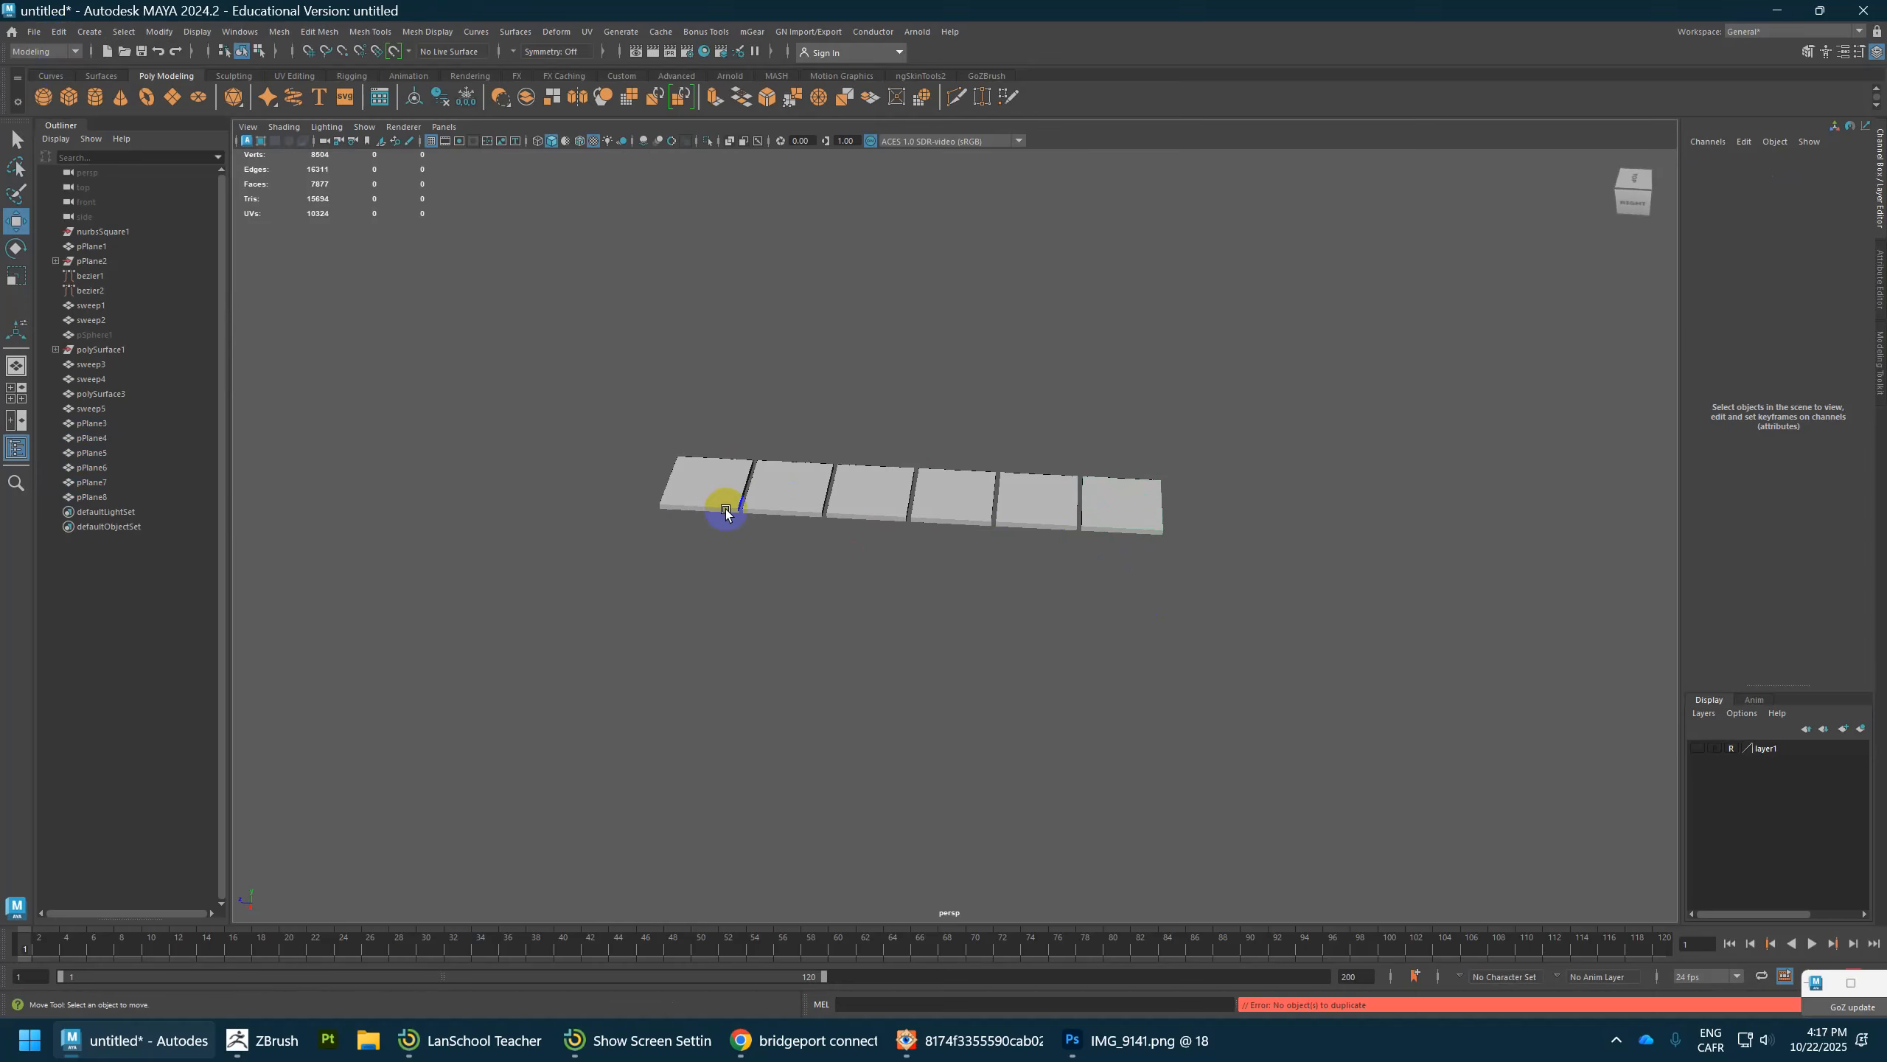
left_click(1134, 521)
key("ctrl+z")
key("ctrl+z")
key("ctrl+z")
key("ctrl+z")
key("ctrl+z")
key("ctrl+z")
key("ctrl+z")
key("ctrl+z")
key("ctrl+z")
key("ctrl+z")
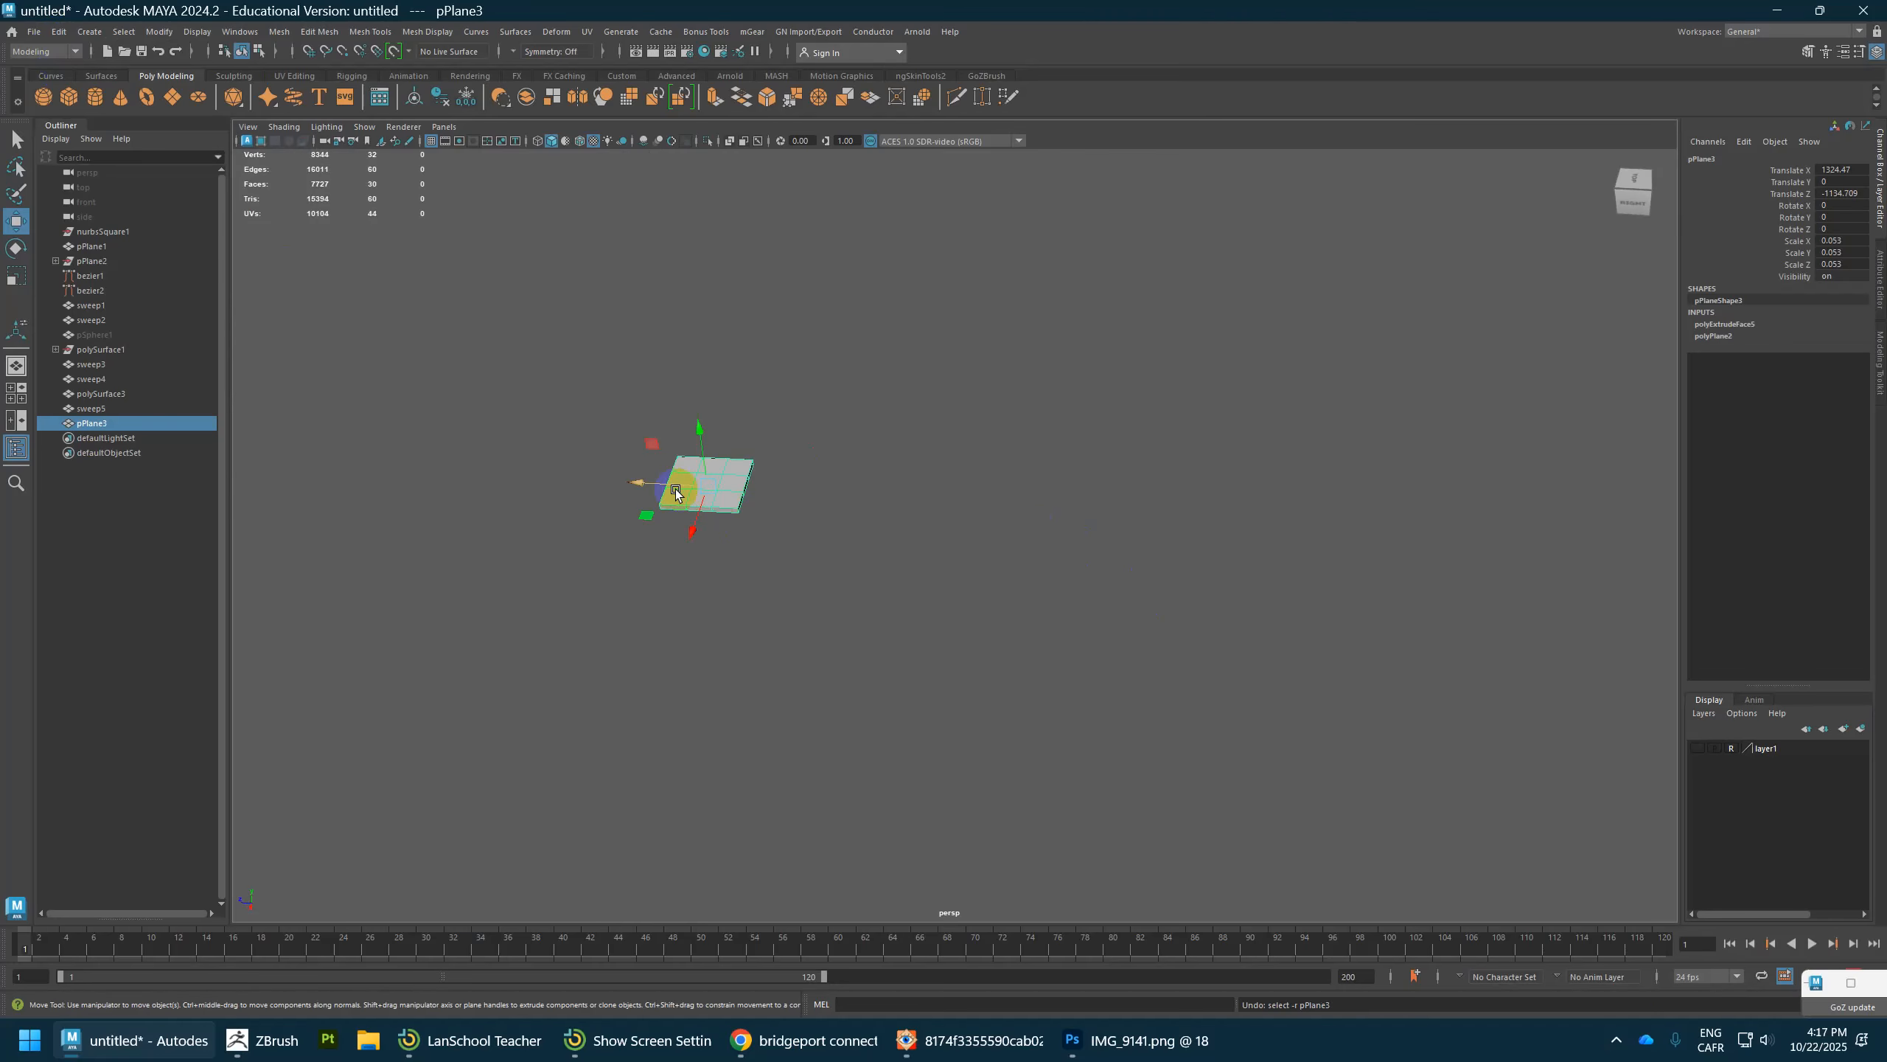
Step: Duplicate the slab about 55 units along Z and repeat the transform to build a row of 18 tiles
left_click_drag(675, 491, 752, 502, "shift")
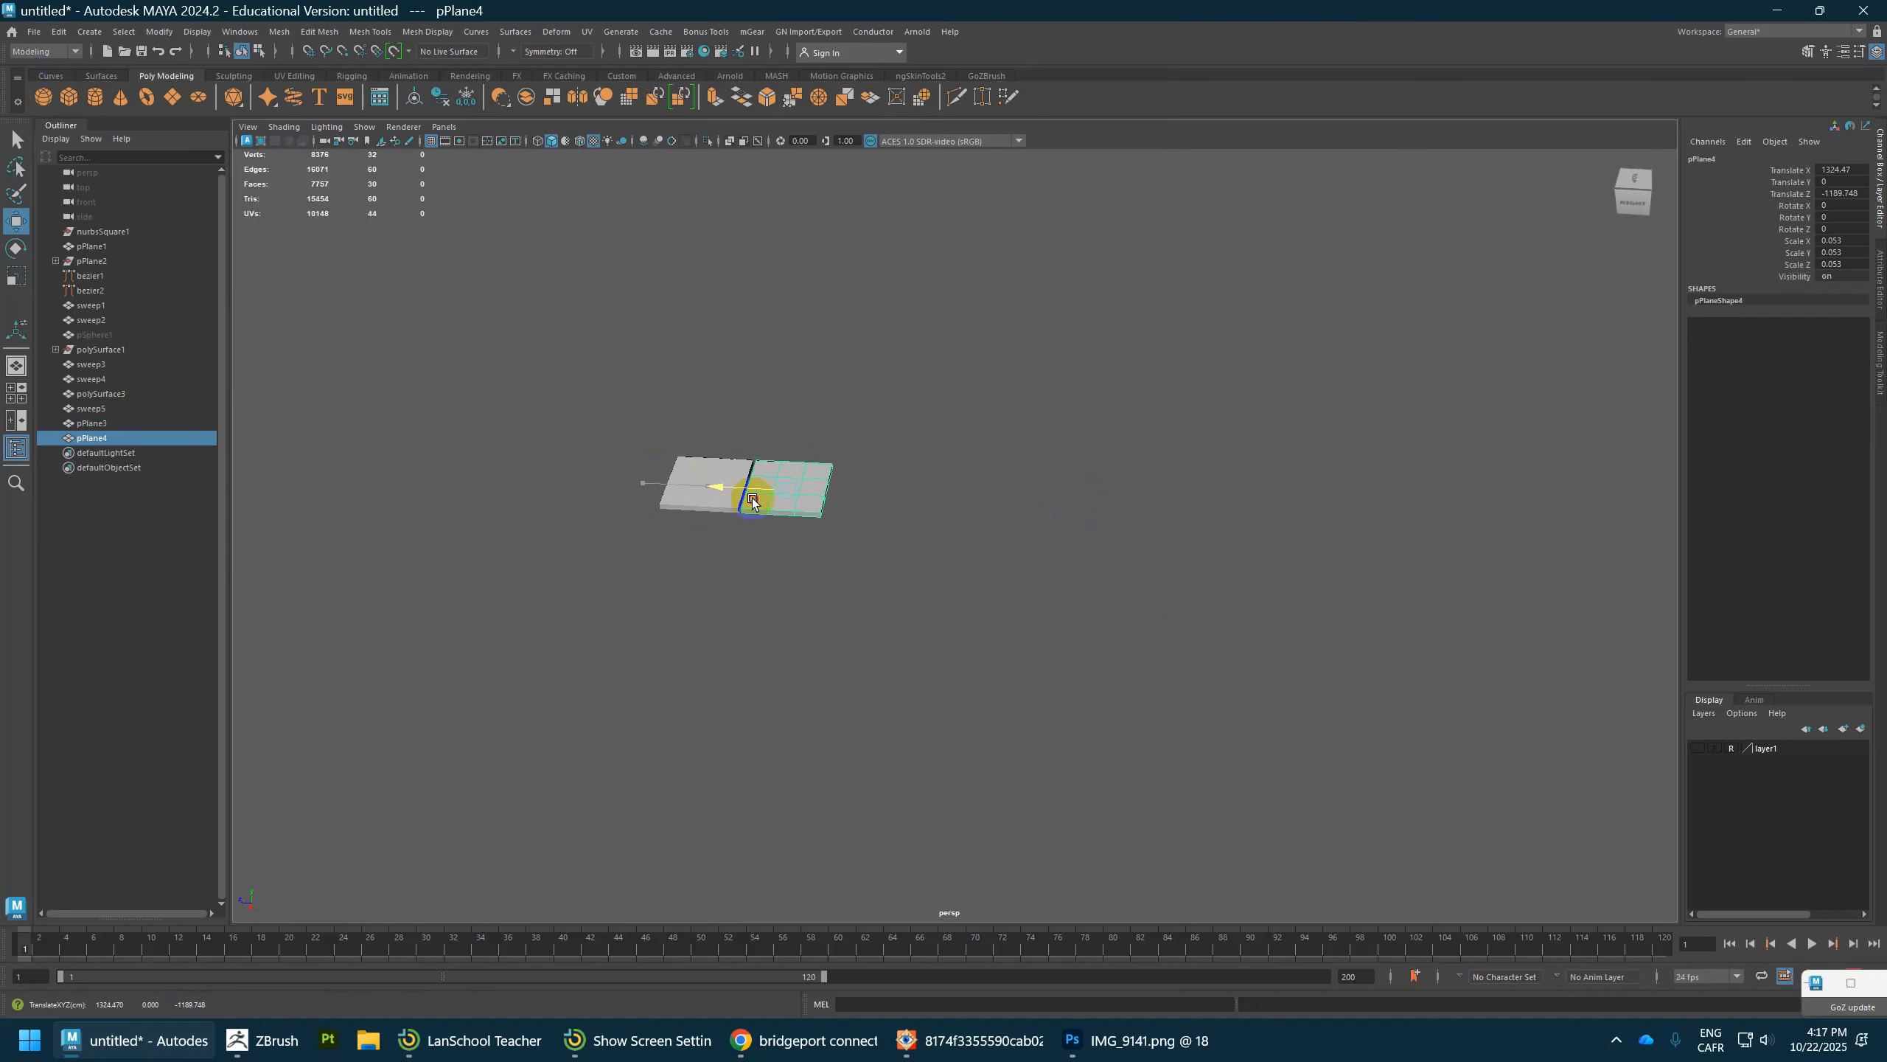
key("shift+d")
key("shift+d")
key("shift+d")
key("shift+d")
key("shift+d")
key("shift+d")
key("shift+d")
scroll(926, 567, "down", 5)
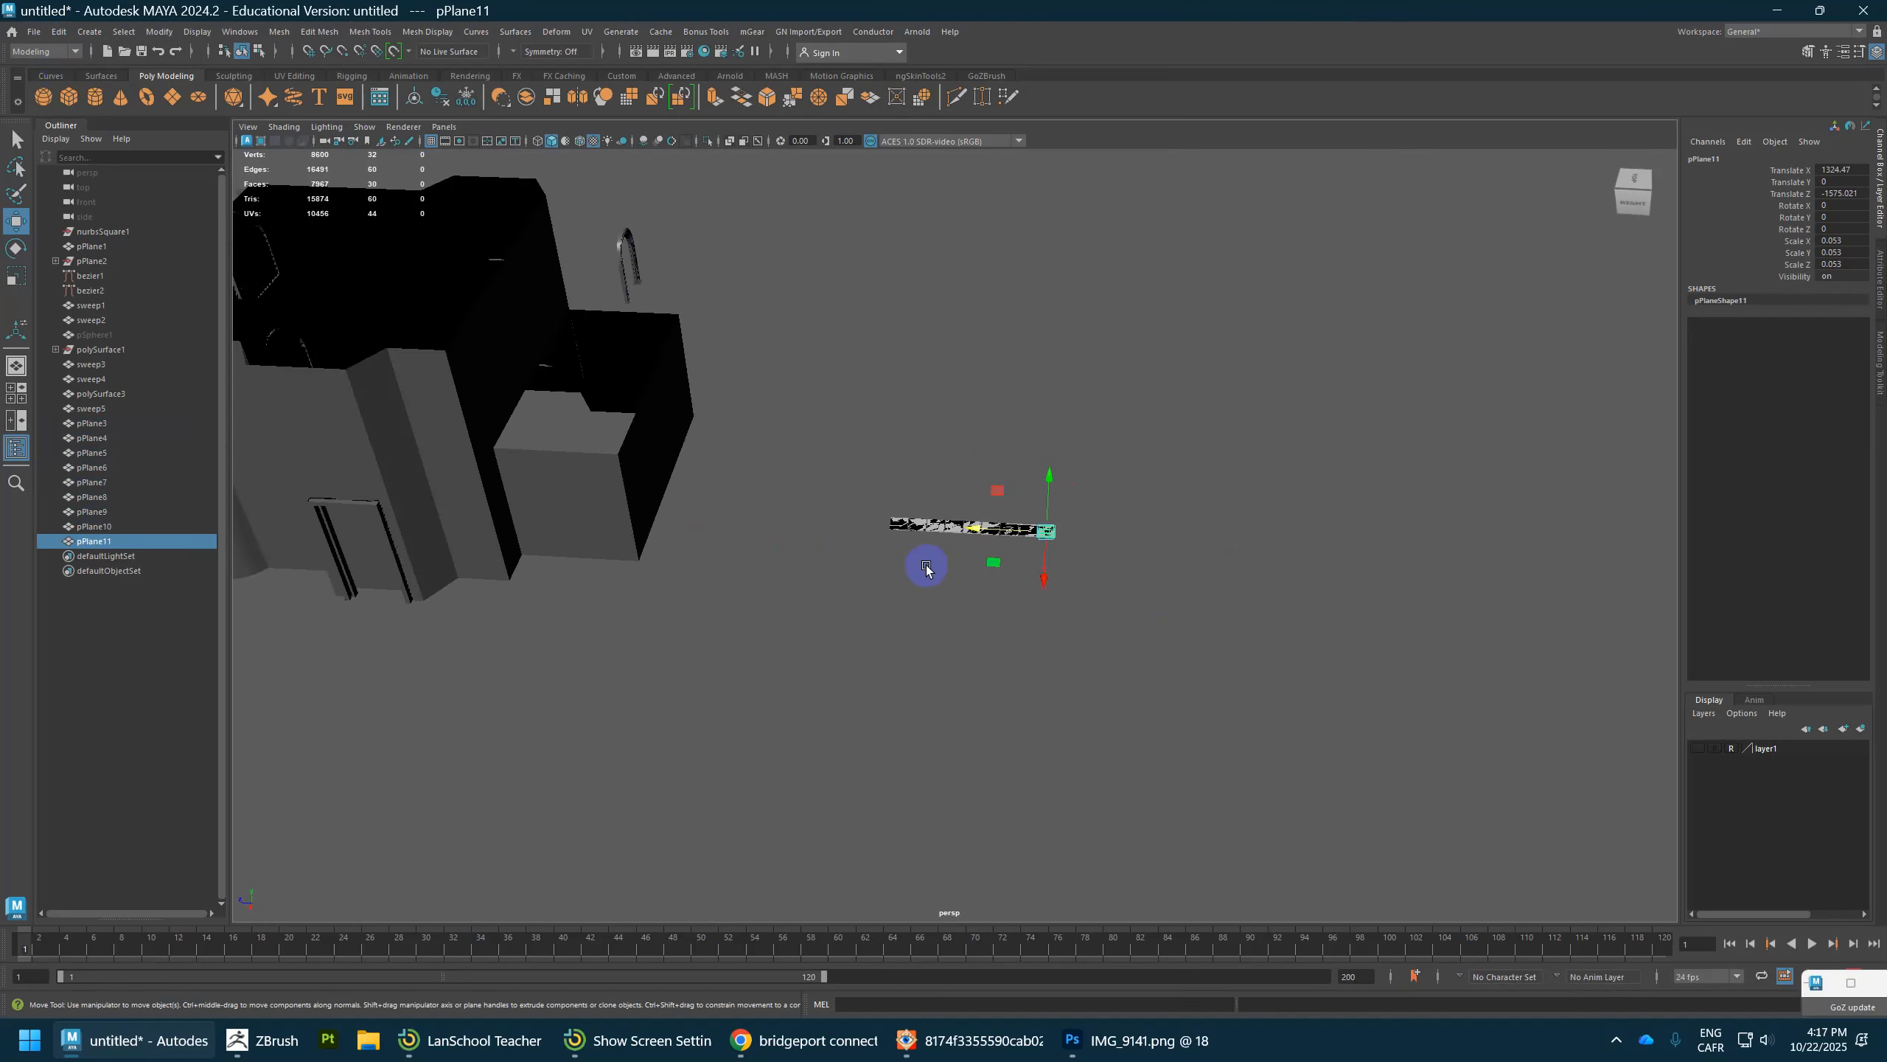
scroll(926, 567, "up", 5)
key("shift+d")
key("shift+d")
key("shift+d")
key("shift+d")
key("shift+d")
key("shift+d")
key("shift+d")
key("shift+d")
key("shift+d")
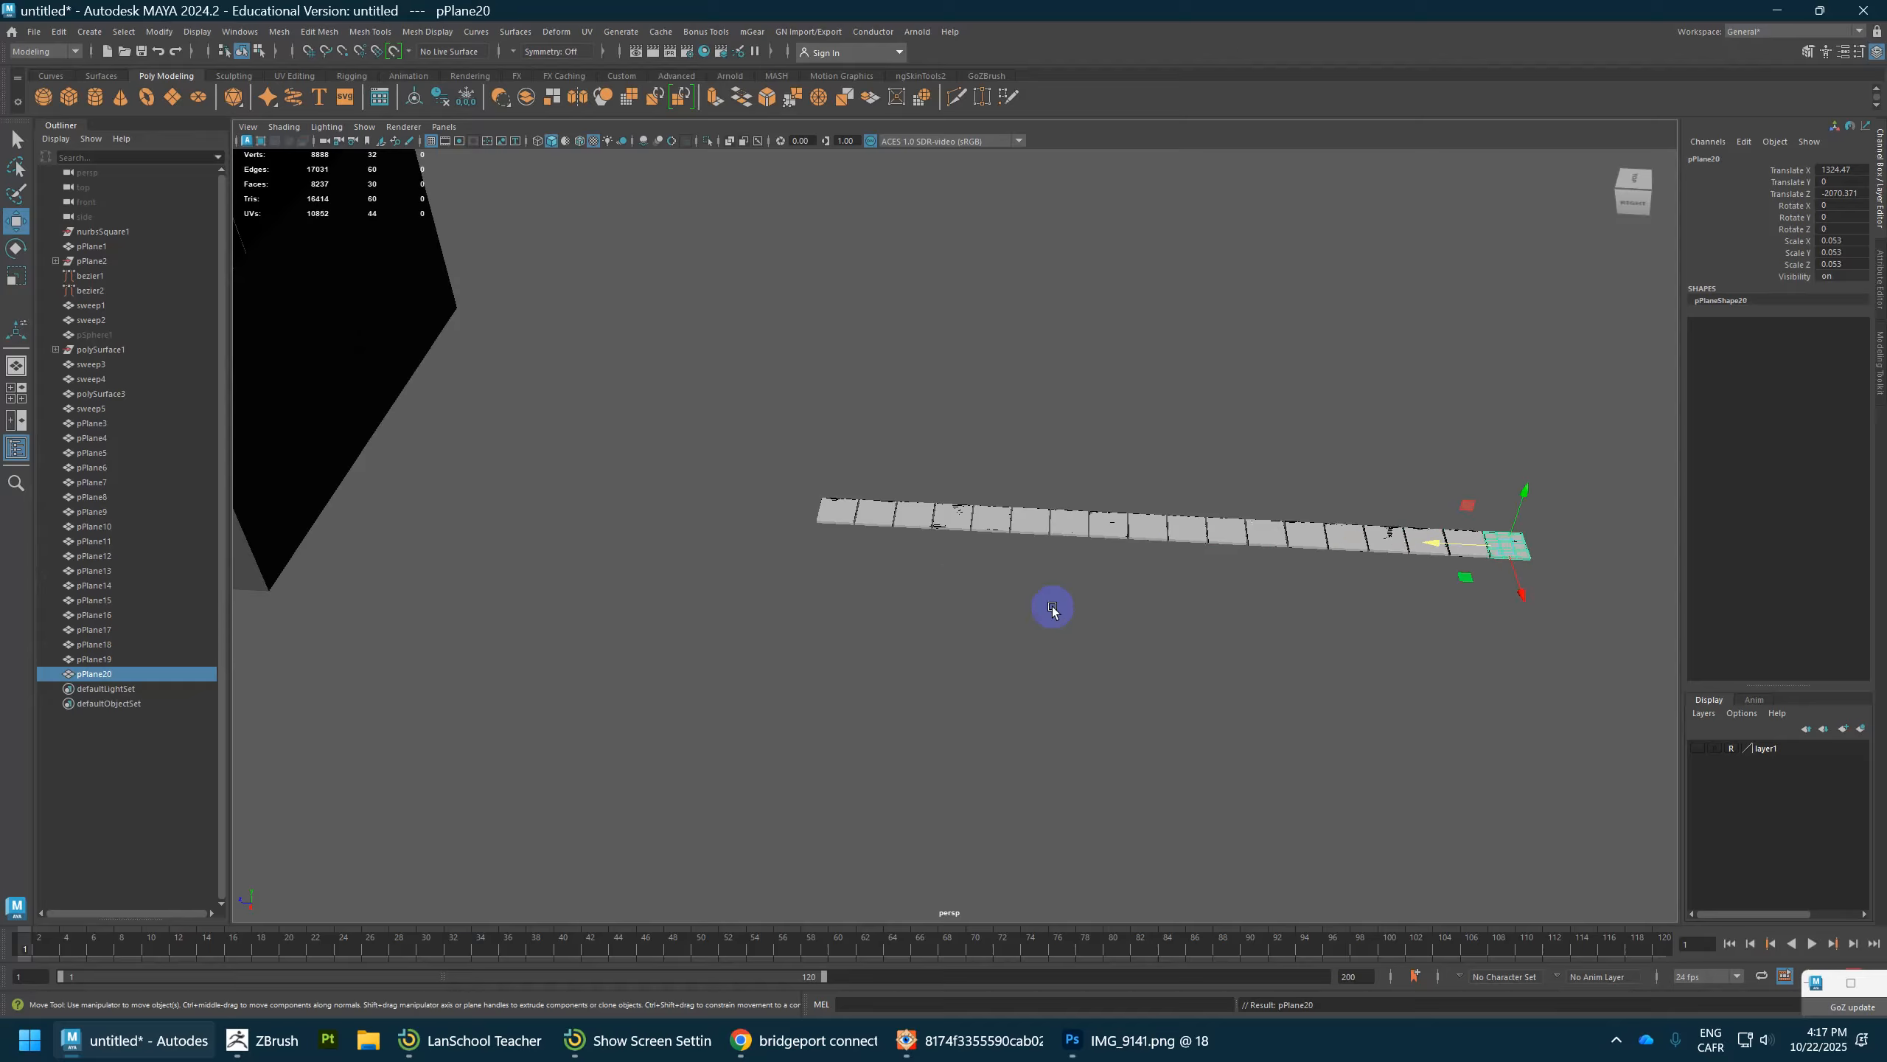
Step: Duplicate the full tile row and offset the copy forward and half a tile sideways as a staggered second row
left_click_drag(1052, 610, 542, 664, "alt")
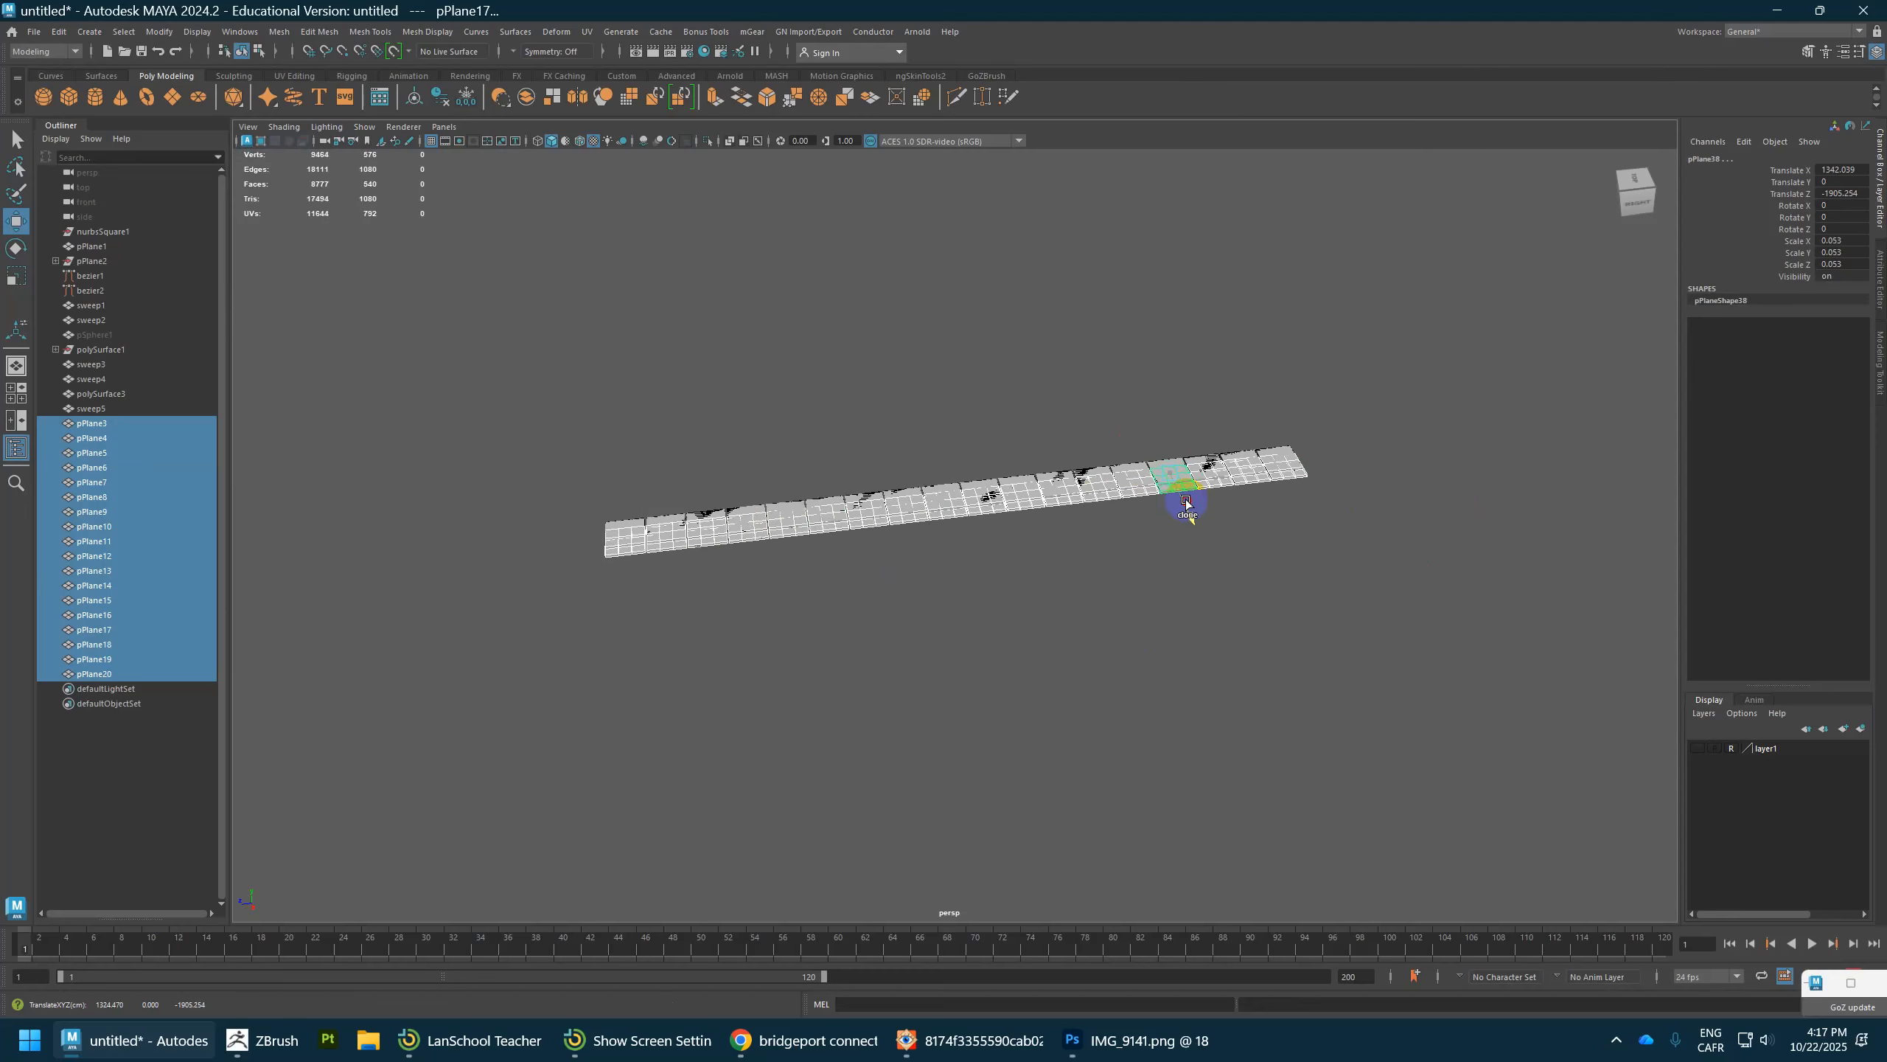
key("ctrl+d")
scroll(1136, 566, "up", 5)
left_click_drag(1137, 566, 1411, 605, "alt")
scroll(1319, 675, "down", 6)
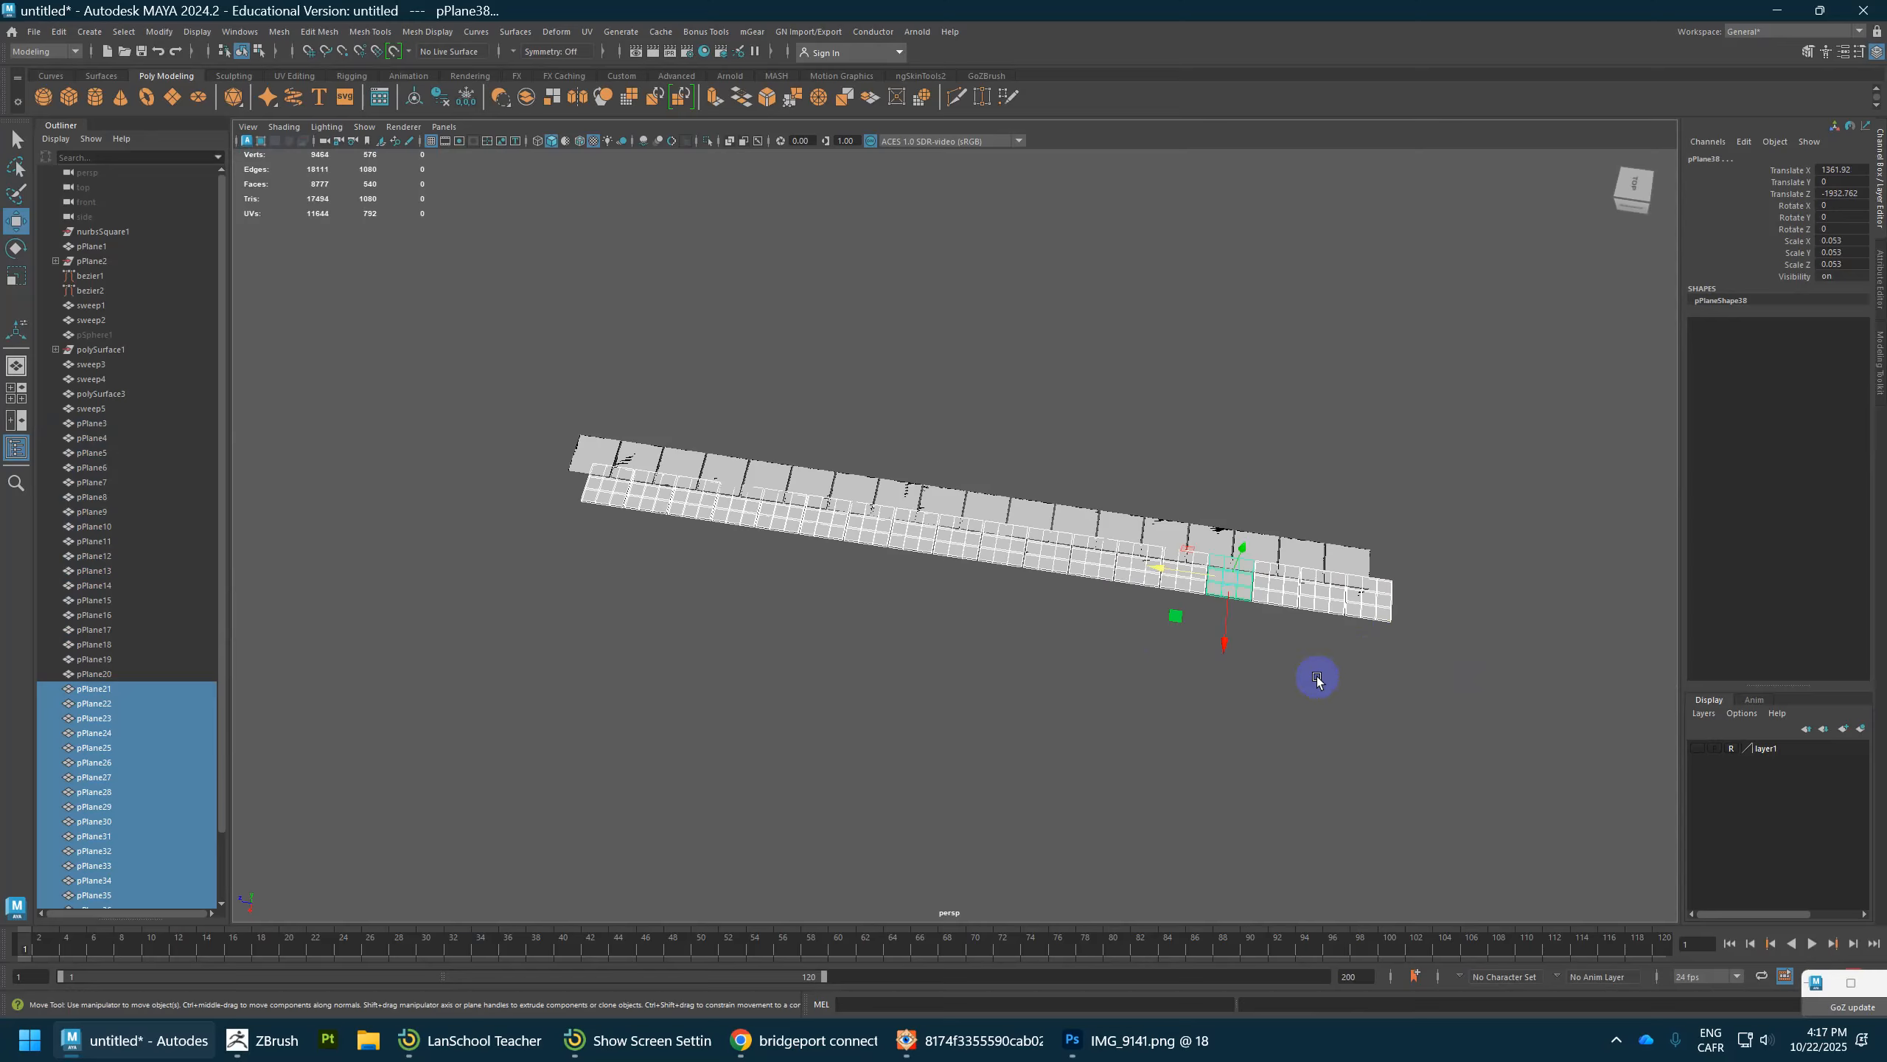
Step: Try to offset the two staggered rows forward together and undo the move
mouse_move(426, 647)
left_mouse_down()
mouse_move(1071, 539)
mouse_move(1116, 560)
mouse_move(1138, 622)
mouse_move(1144, 608)
left_mouse_up()
key("ctrl+z")
key("ctrl+z")
key("ctrl+z")
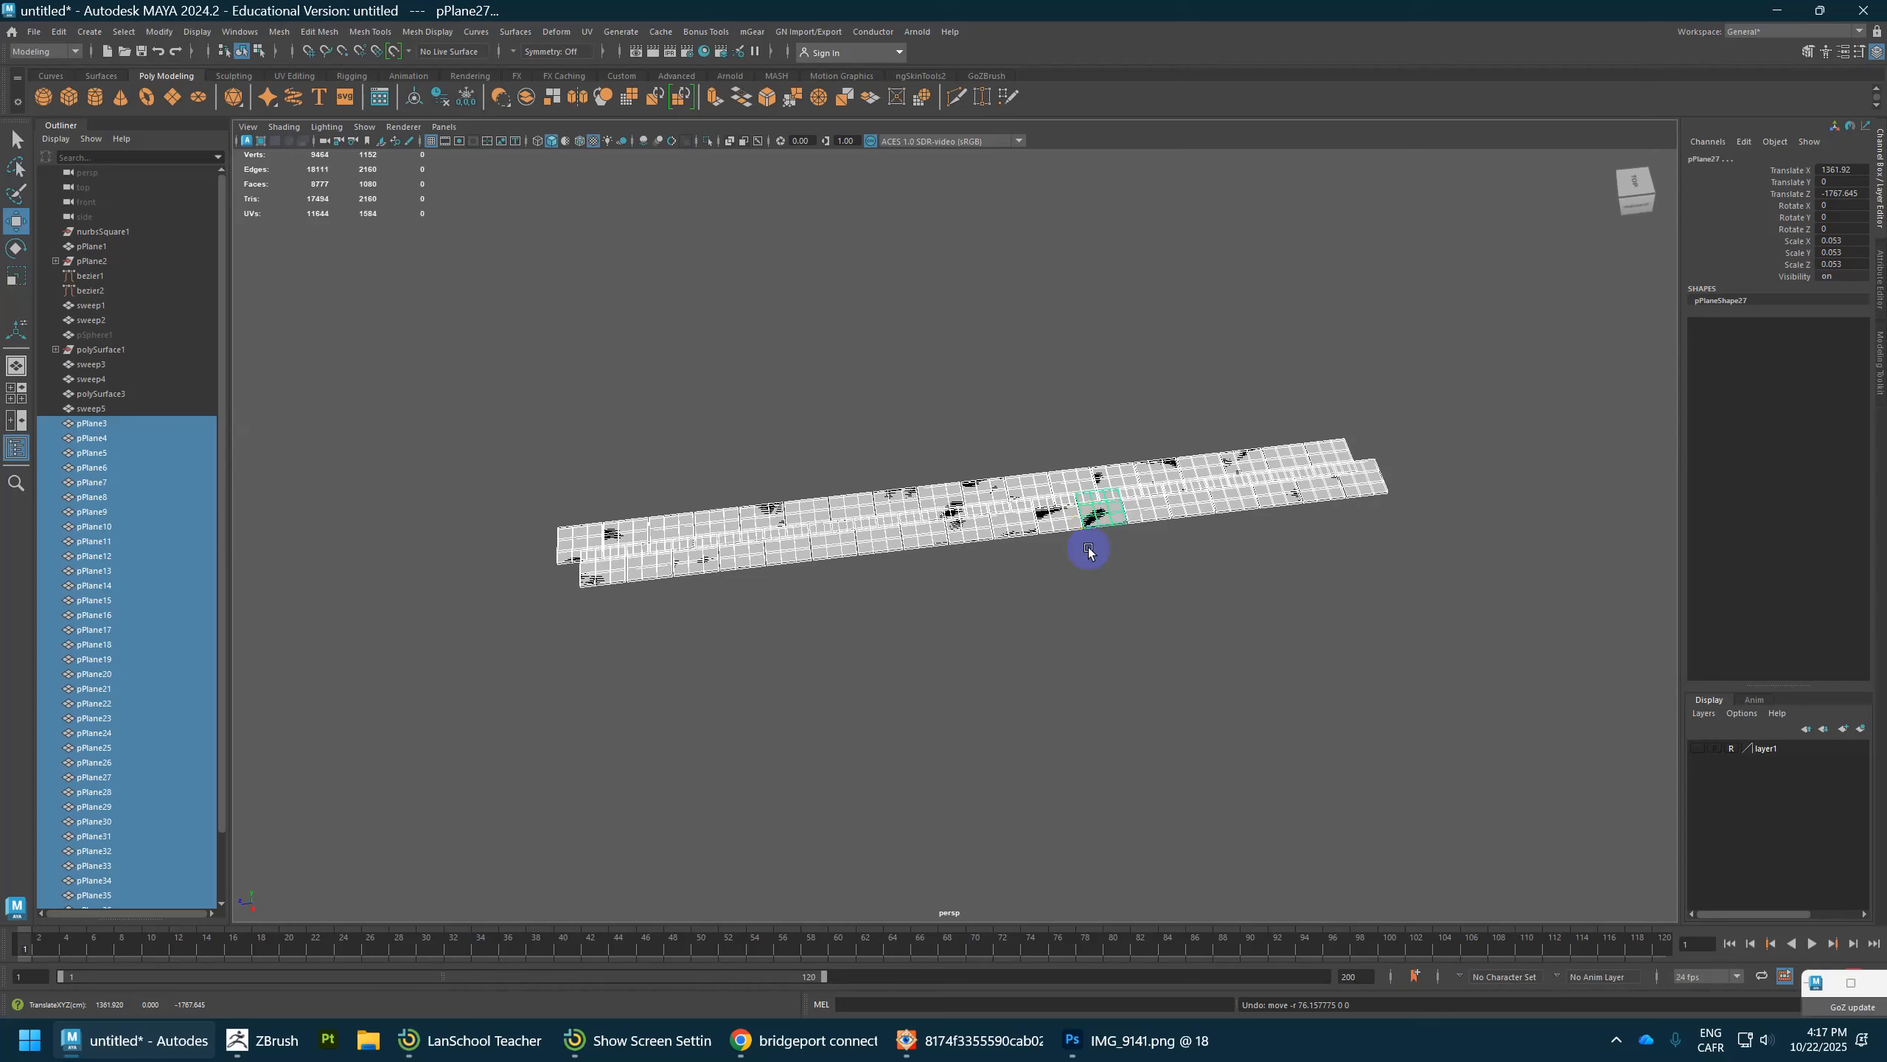
scroll(1033, 521, "down", 3)
key("ctrl+z")
scroll(1099, 631, "down", 1)
scroll(1101, 631, "up", 5)
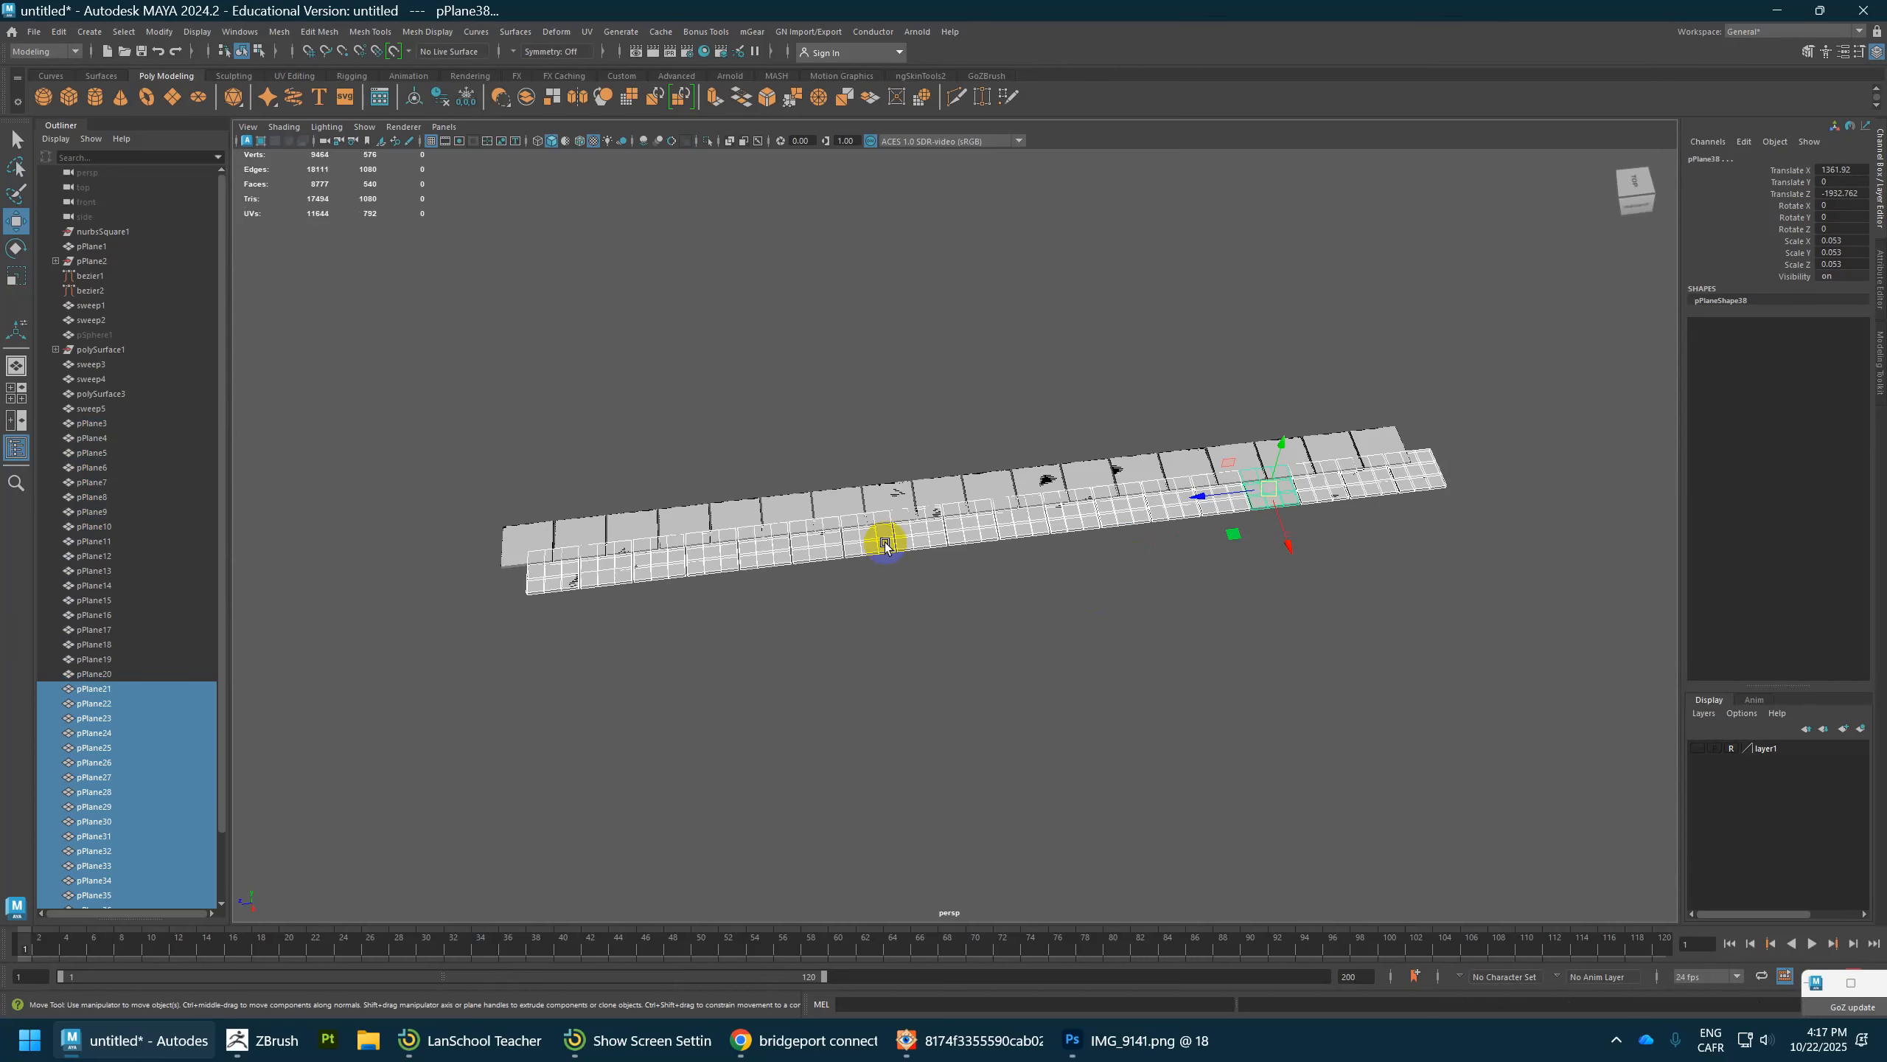
Step: Duplicate both staggered rows about 77 units forward and repeat the transform until the sheet has 22 rows
left_click_drag(466, 405, 1528, 654)
left_click_drag(1136, 548, 1163, 610, "shift")
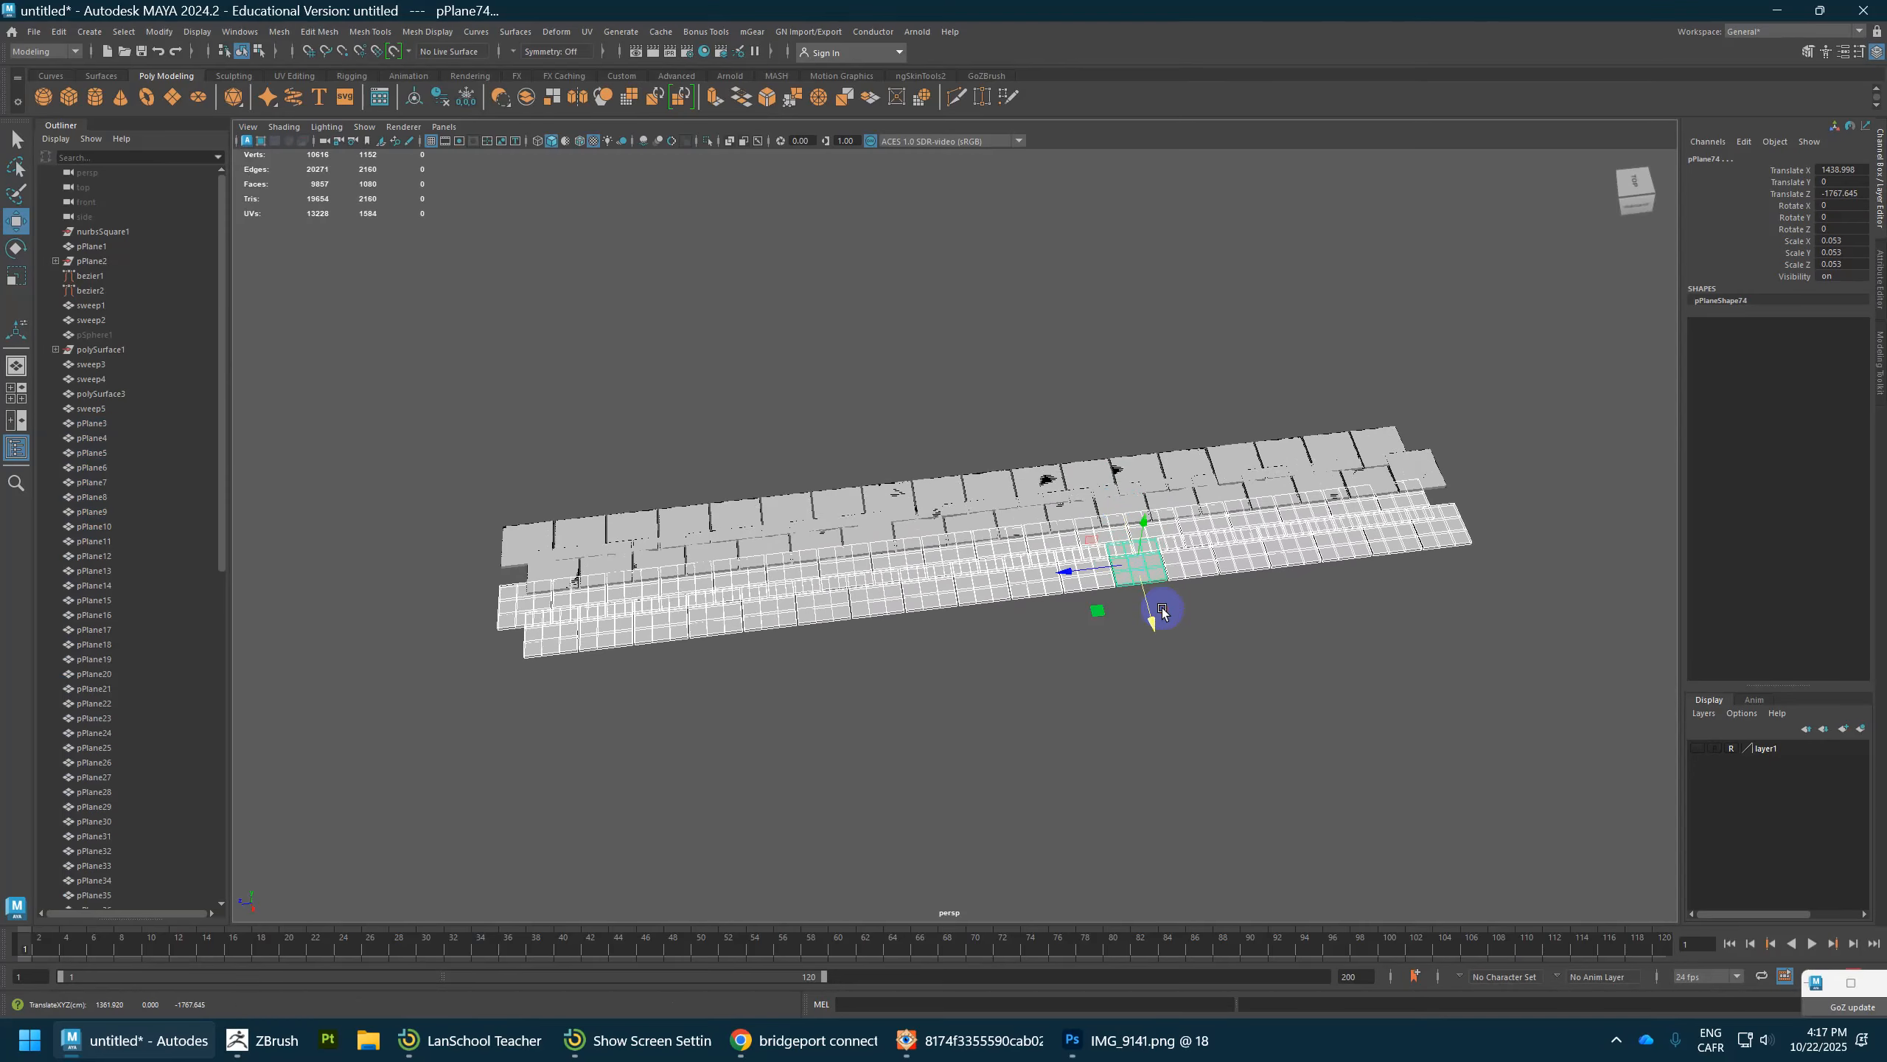
key("shift+d")
key("shift+d")
key("shift+d")
key("shift+d")
key("shift+d")
key("shift+d")
key("shift+d")
key("shift+d")
key("shift+d")
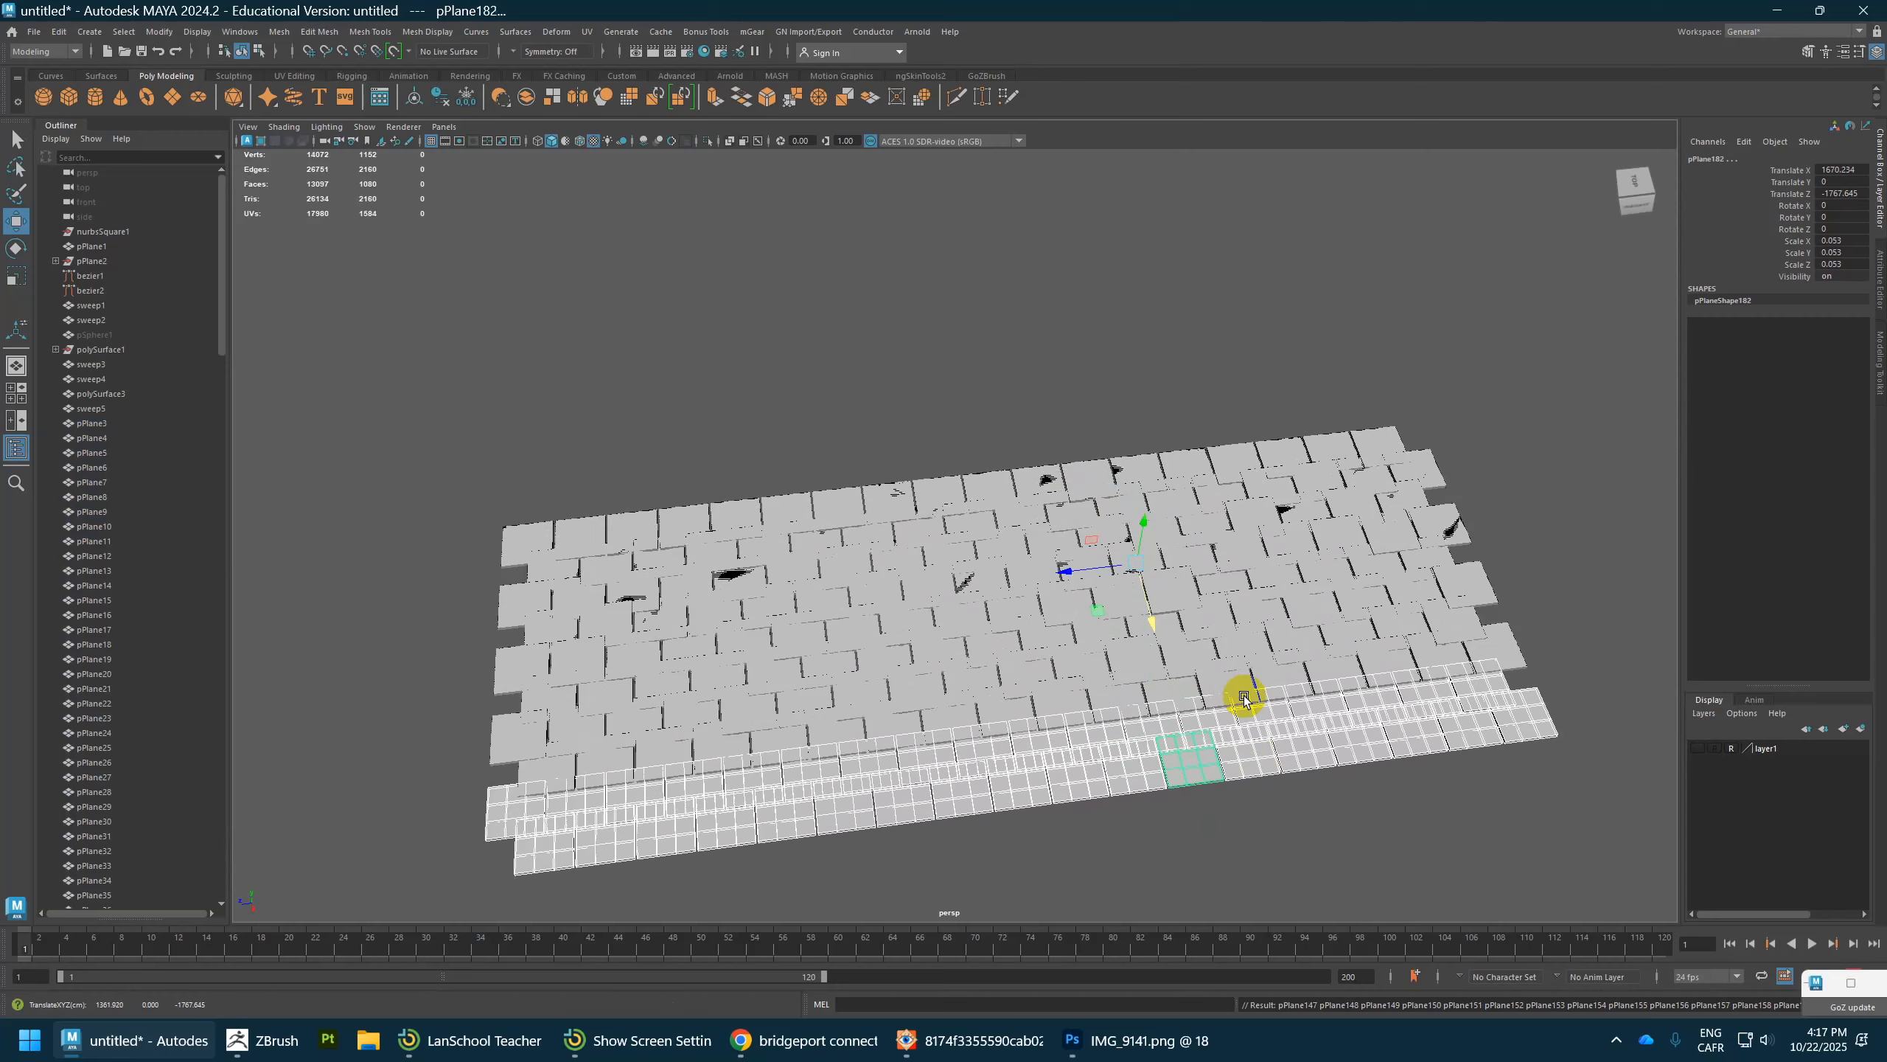
right_click_drag(1244, 700, 1136, 596, "alt")
middle_click_drag(1135, 596, 1137, 500, "alt")
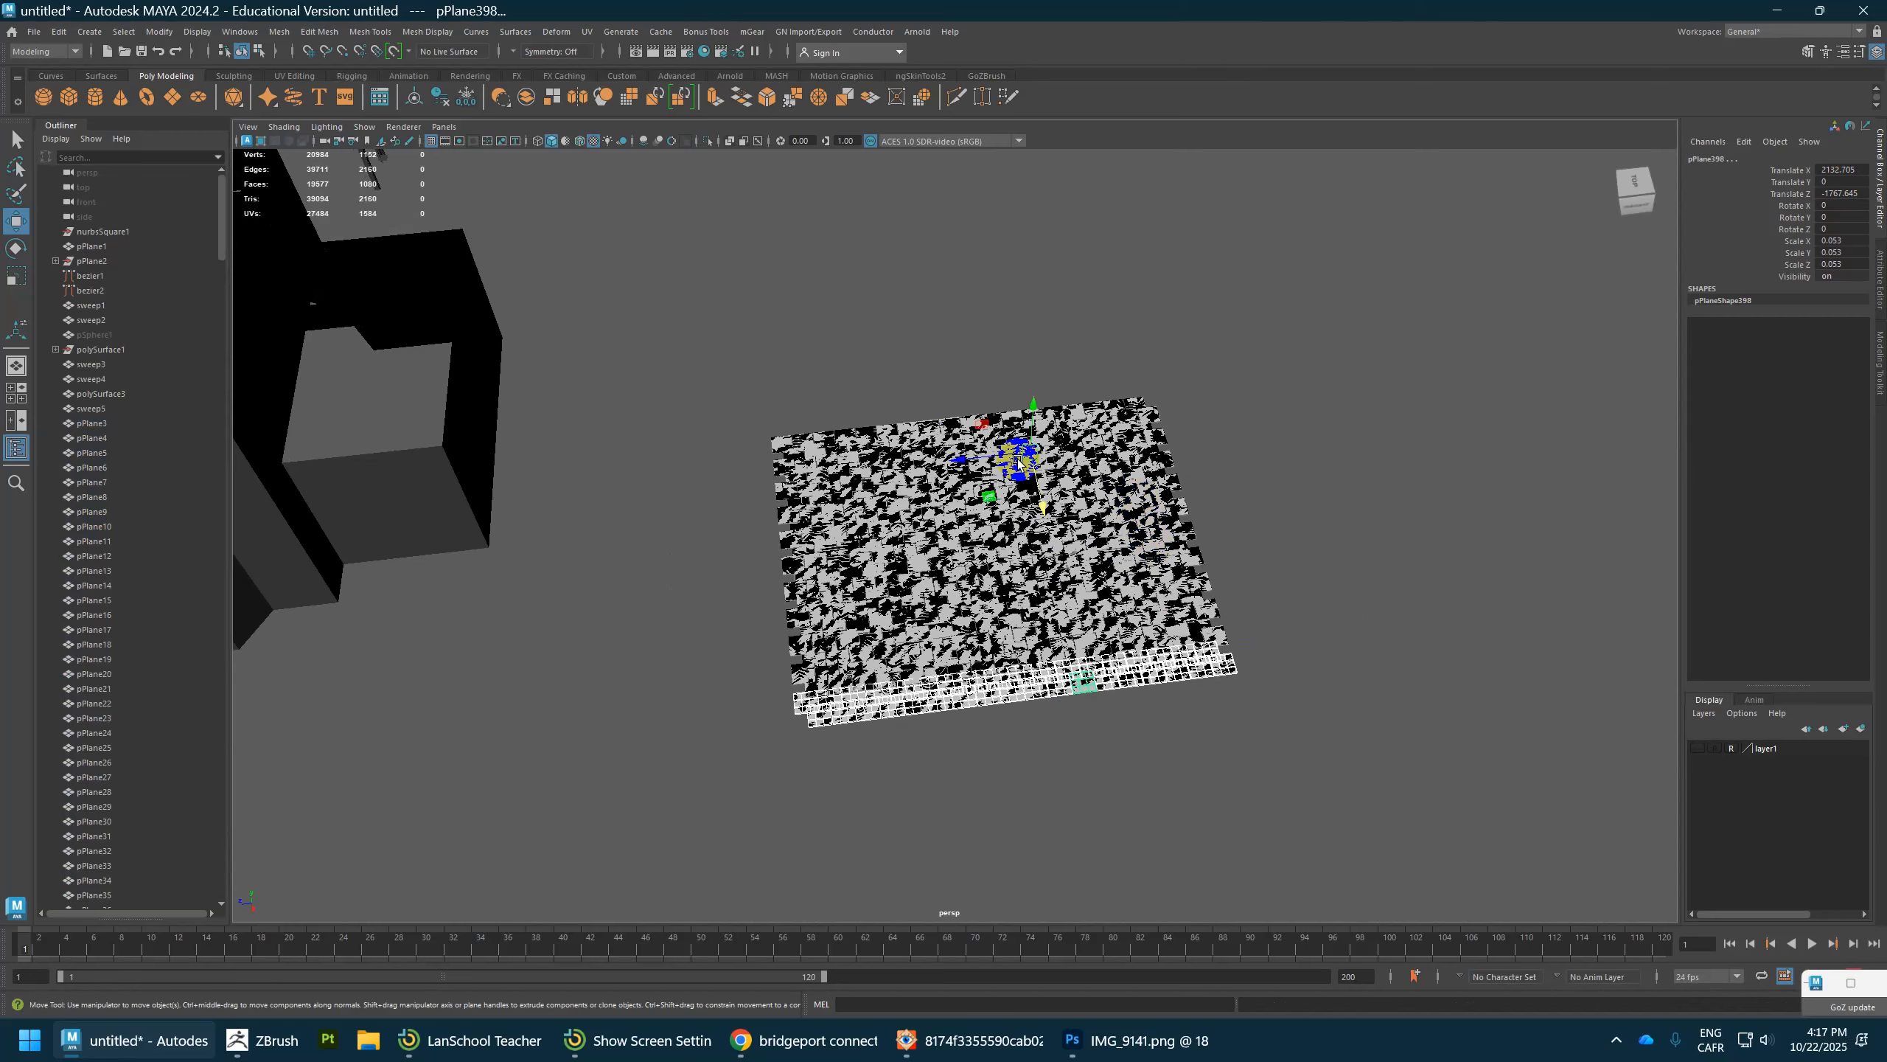
Step: Set the perspective camera's Near Clip Plane to 1
left_click(90, 172)
left_click(1881, 276)
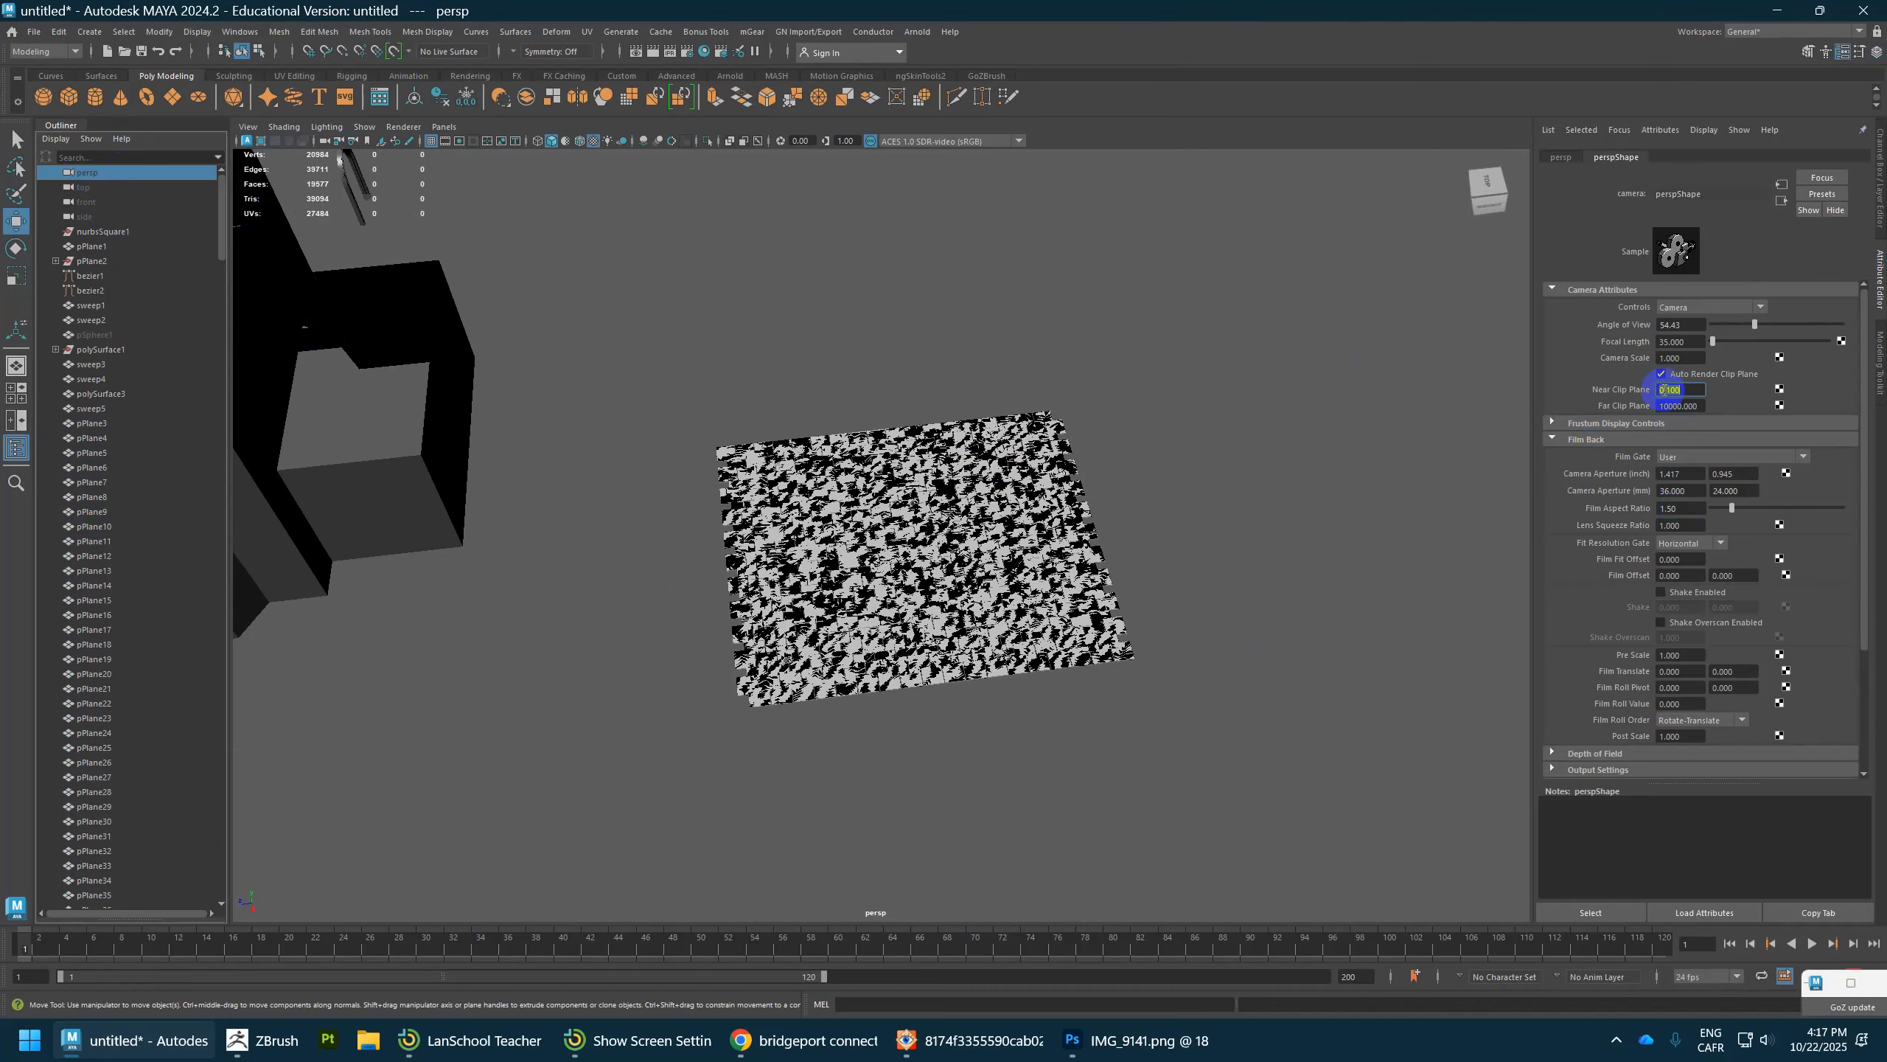
type("1")
key("Return")
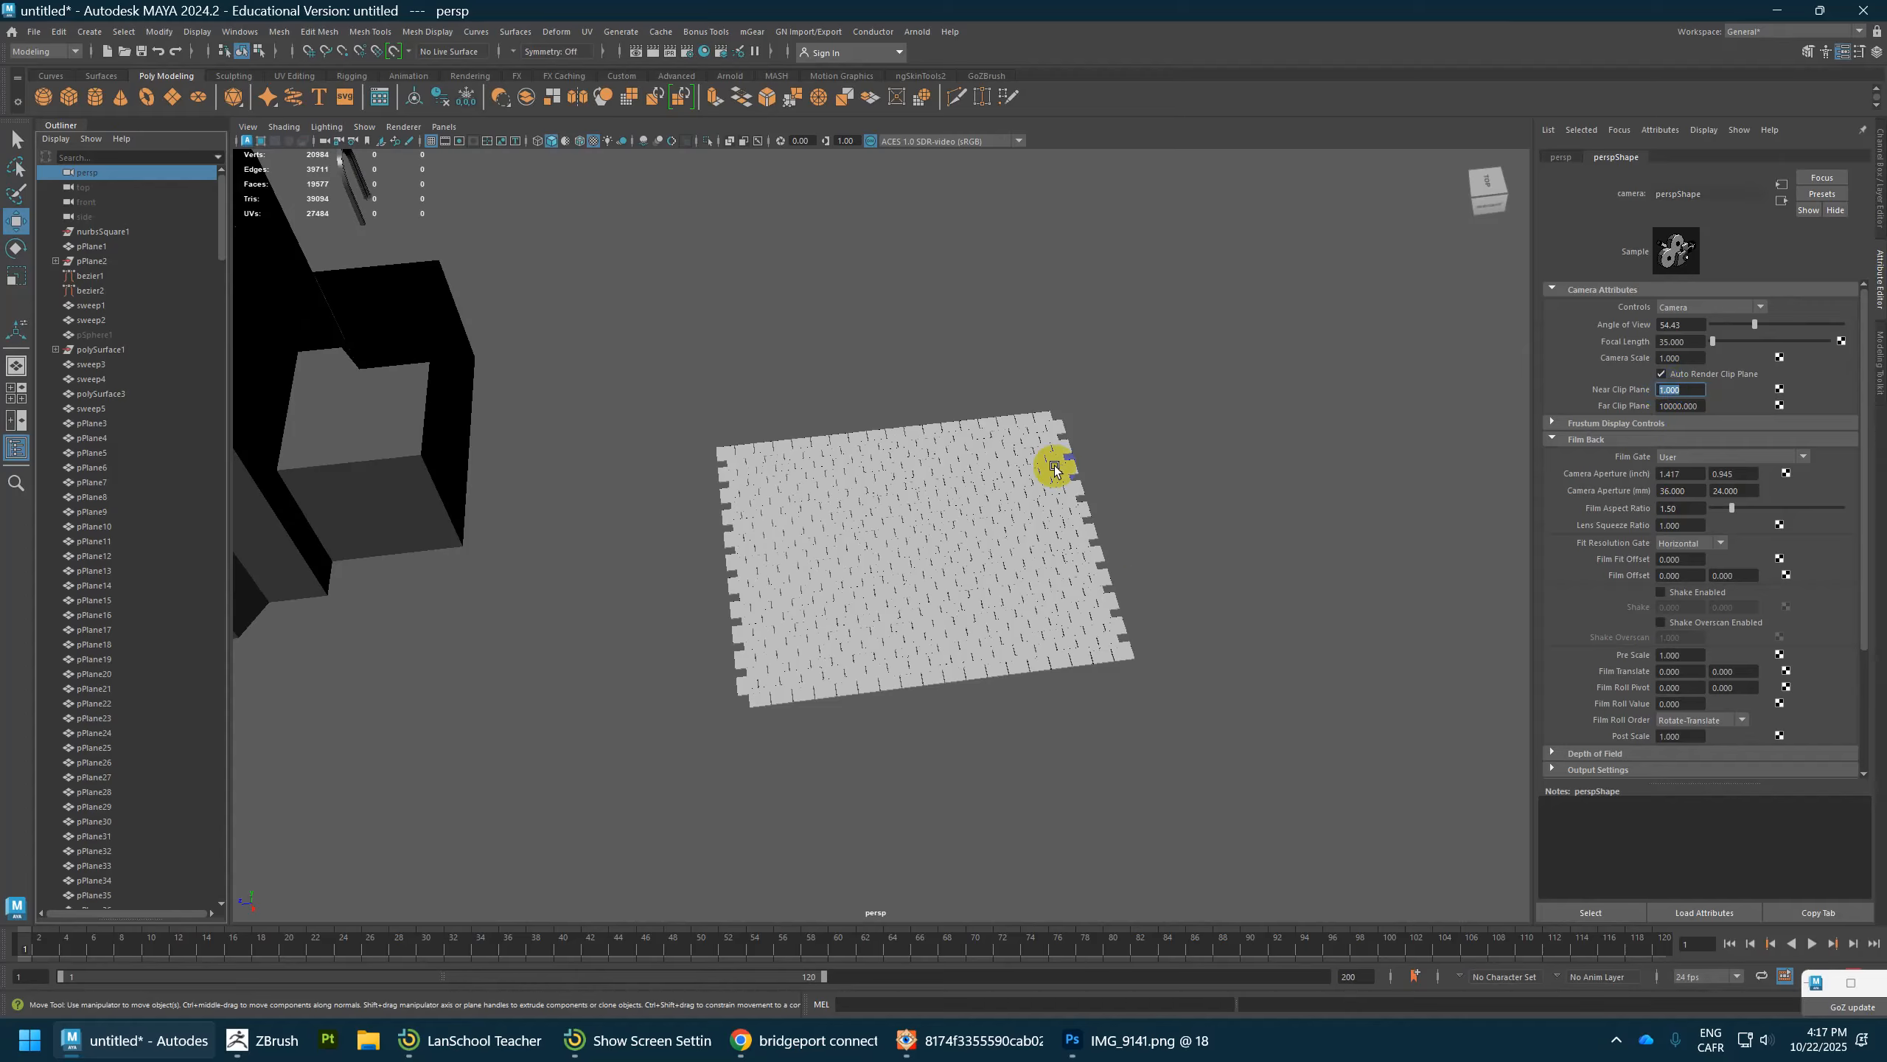
Step: Select every tile in the sheet and try rotating them
left_click_drag(1053, 469, 489, 813, "alt")
key("e")
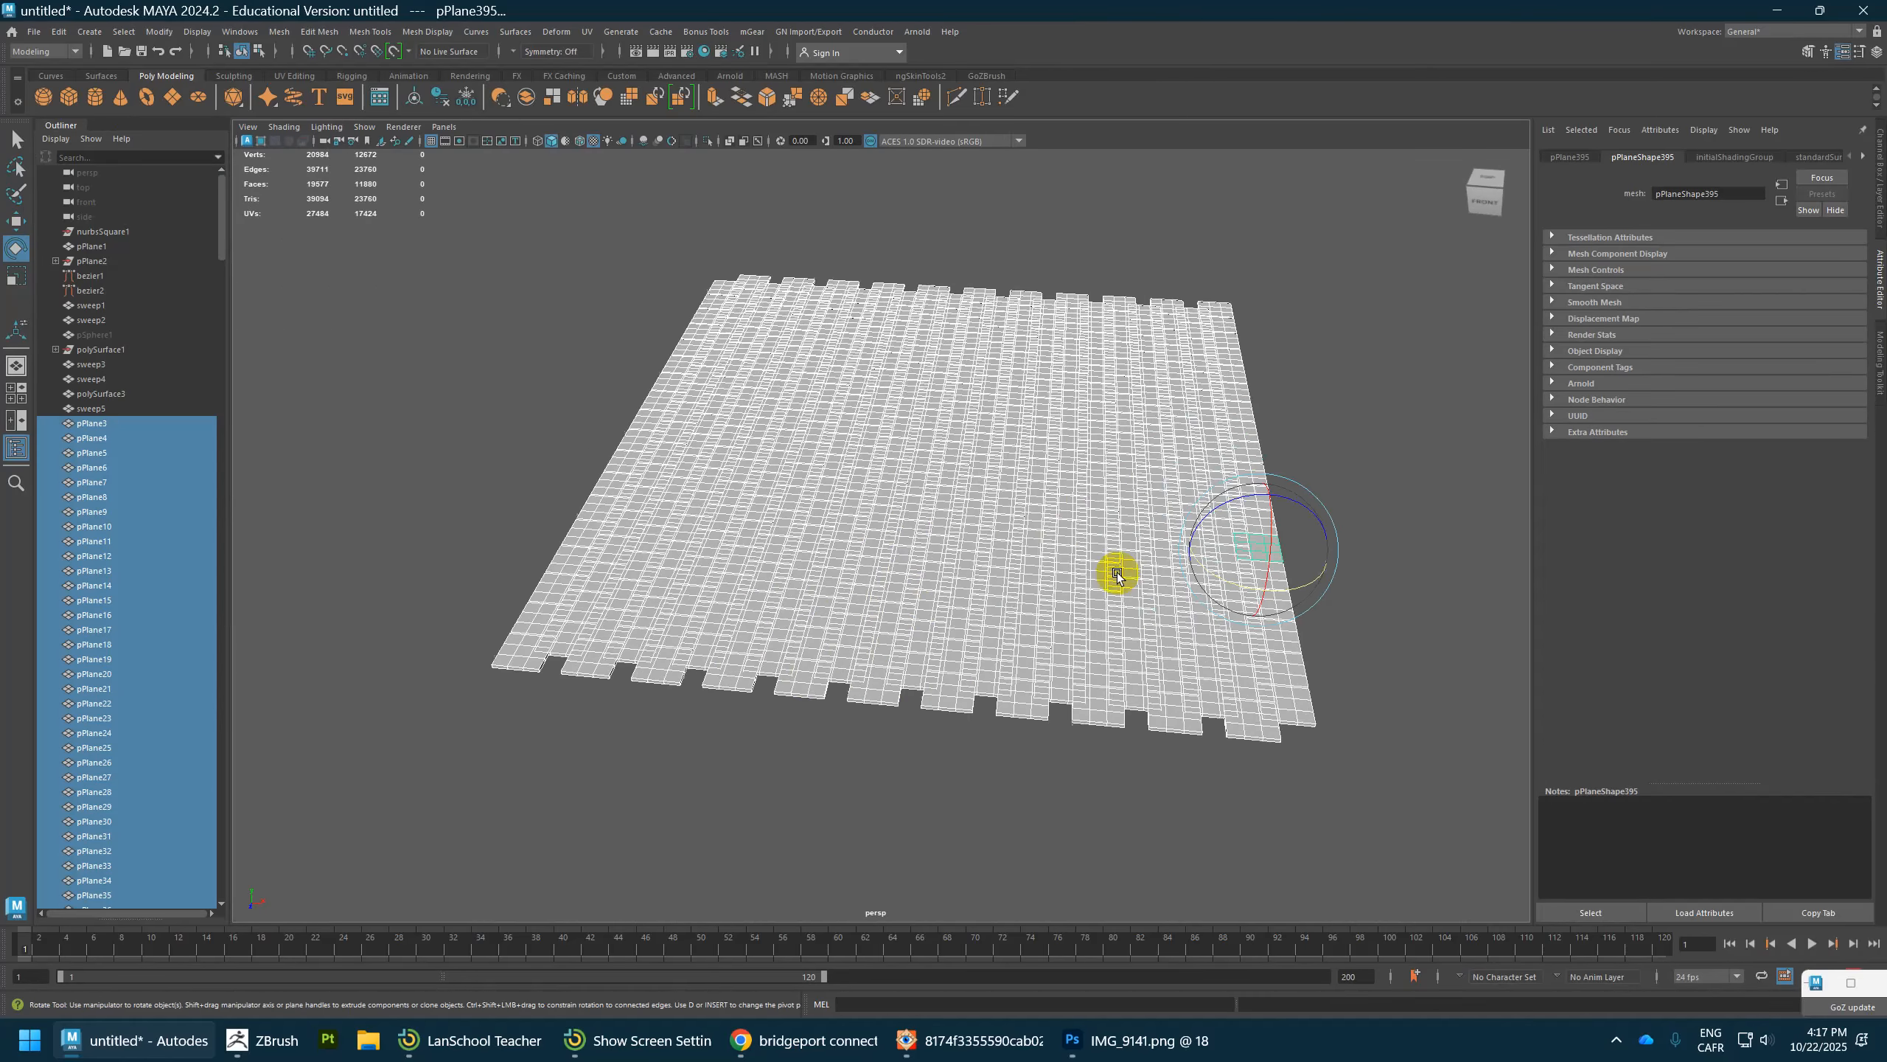
left_click_drag(1117, 575, 1087, 552, "alt")
mouse_move(1205, 536)
left_mouse_down()
mouse_move(1167, 523)
mouse_move(1197, 535)
left_mouse_up()
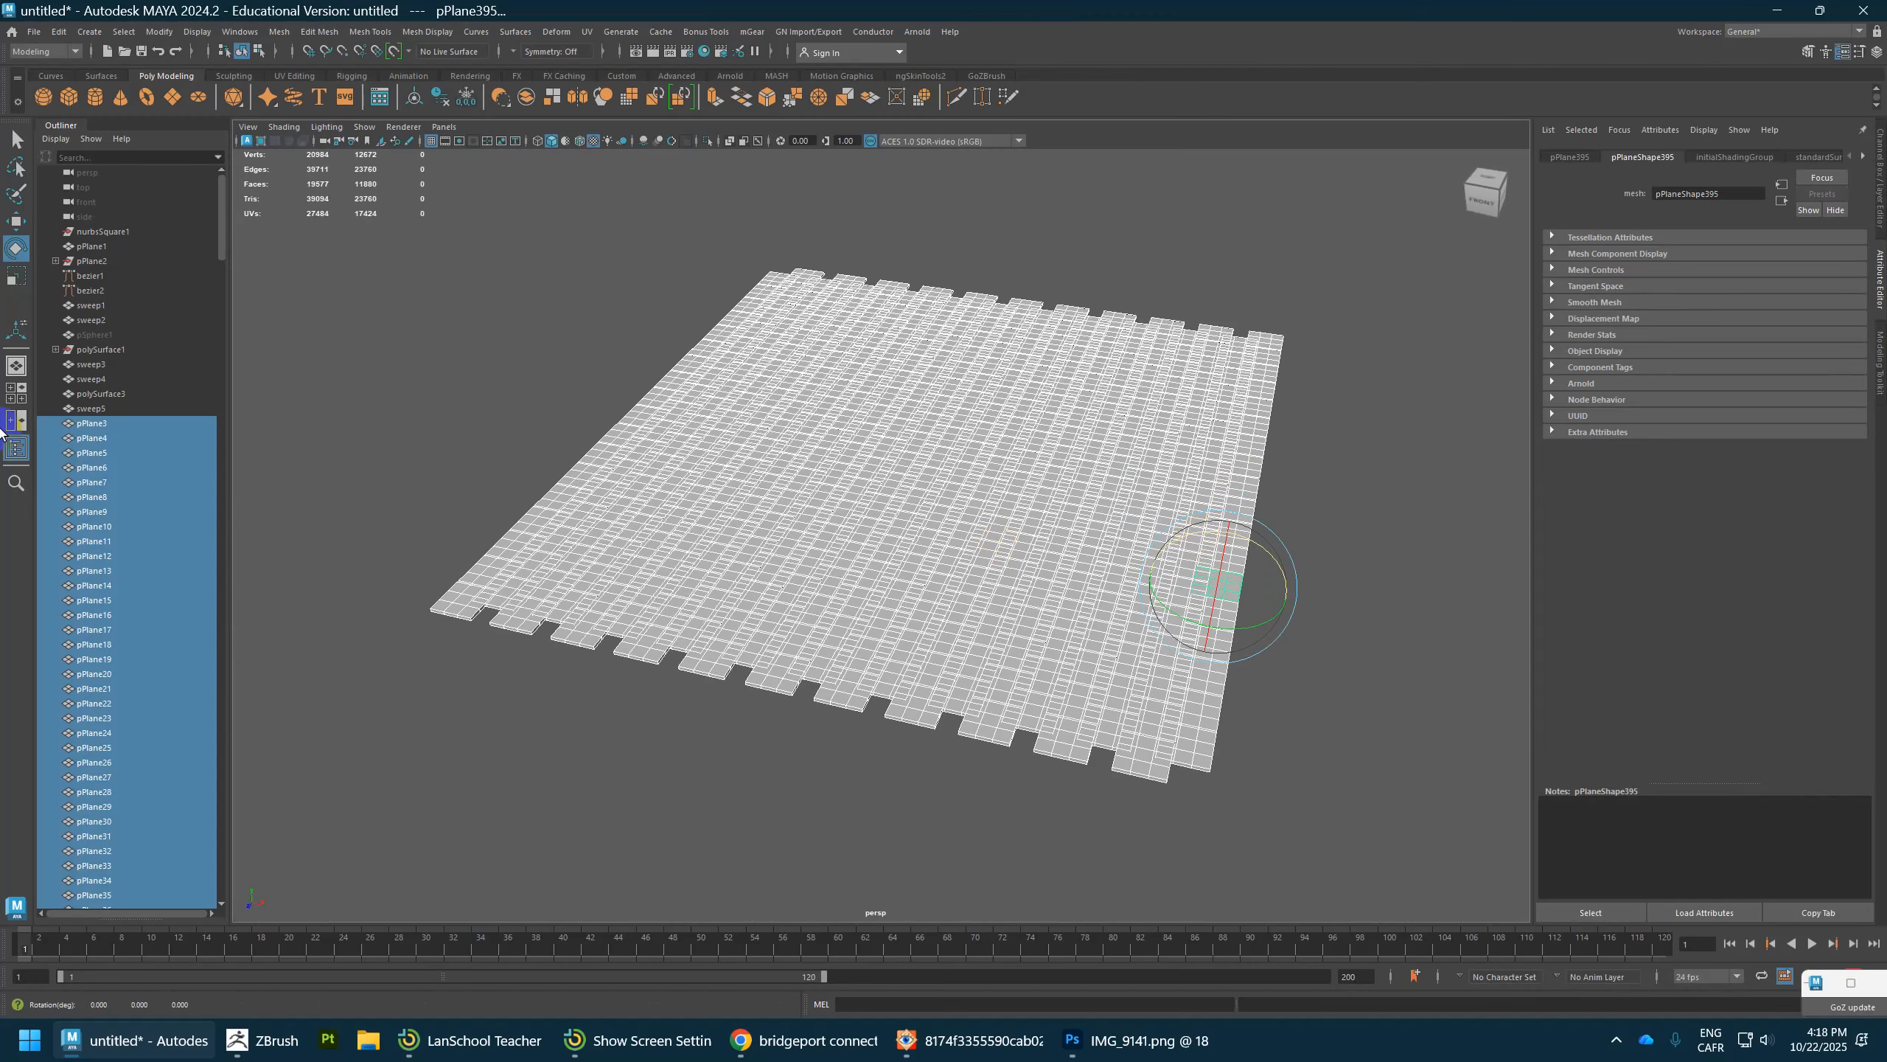
Step: Set the Rotate tool's Step Snap to Off and close its settings
double_click(14, 253)
left_click(297, 413)
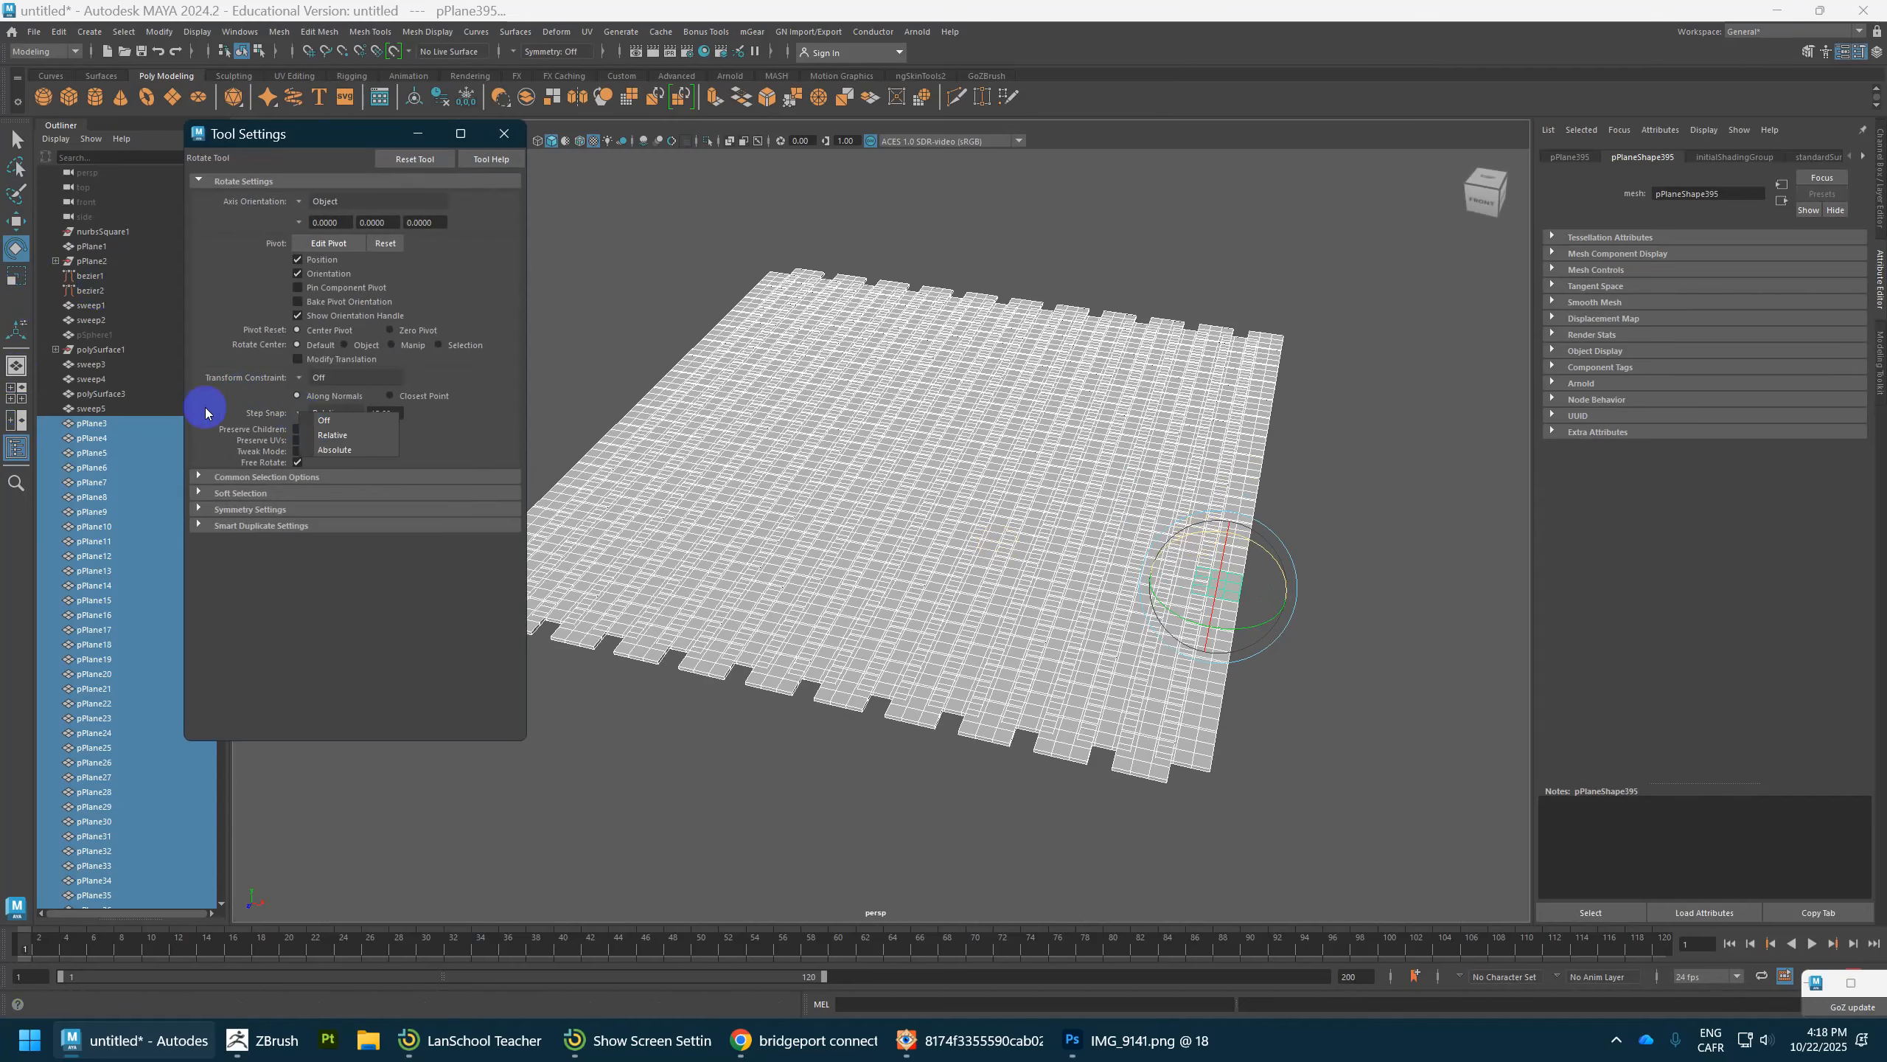
key("ctrl")
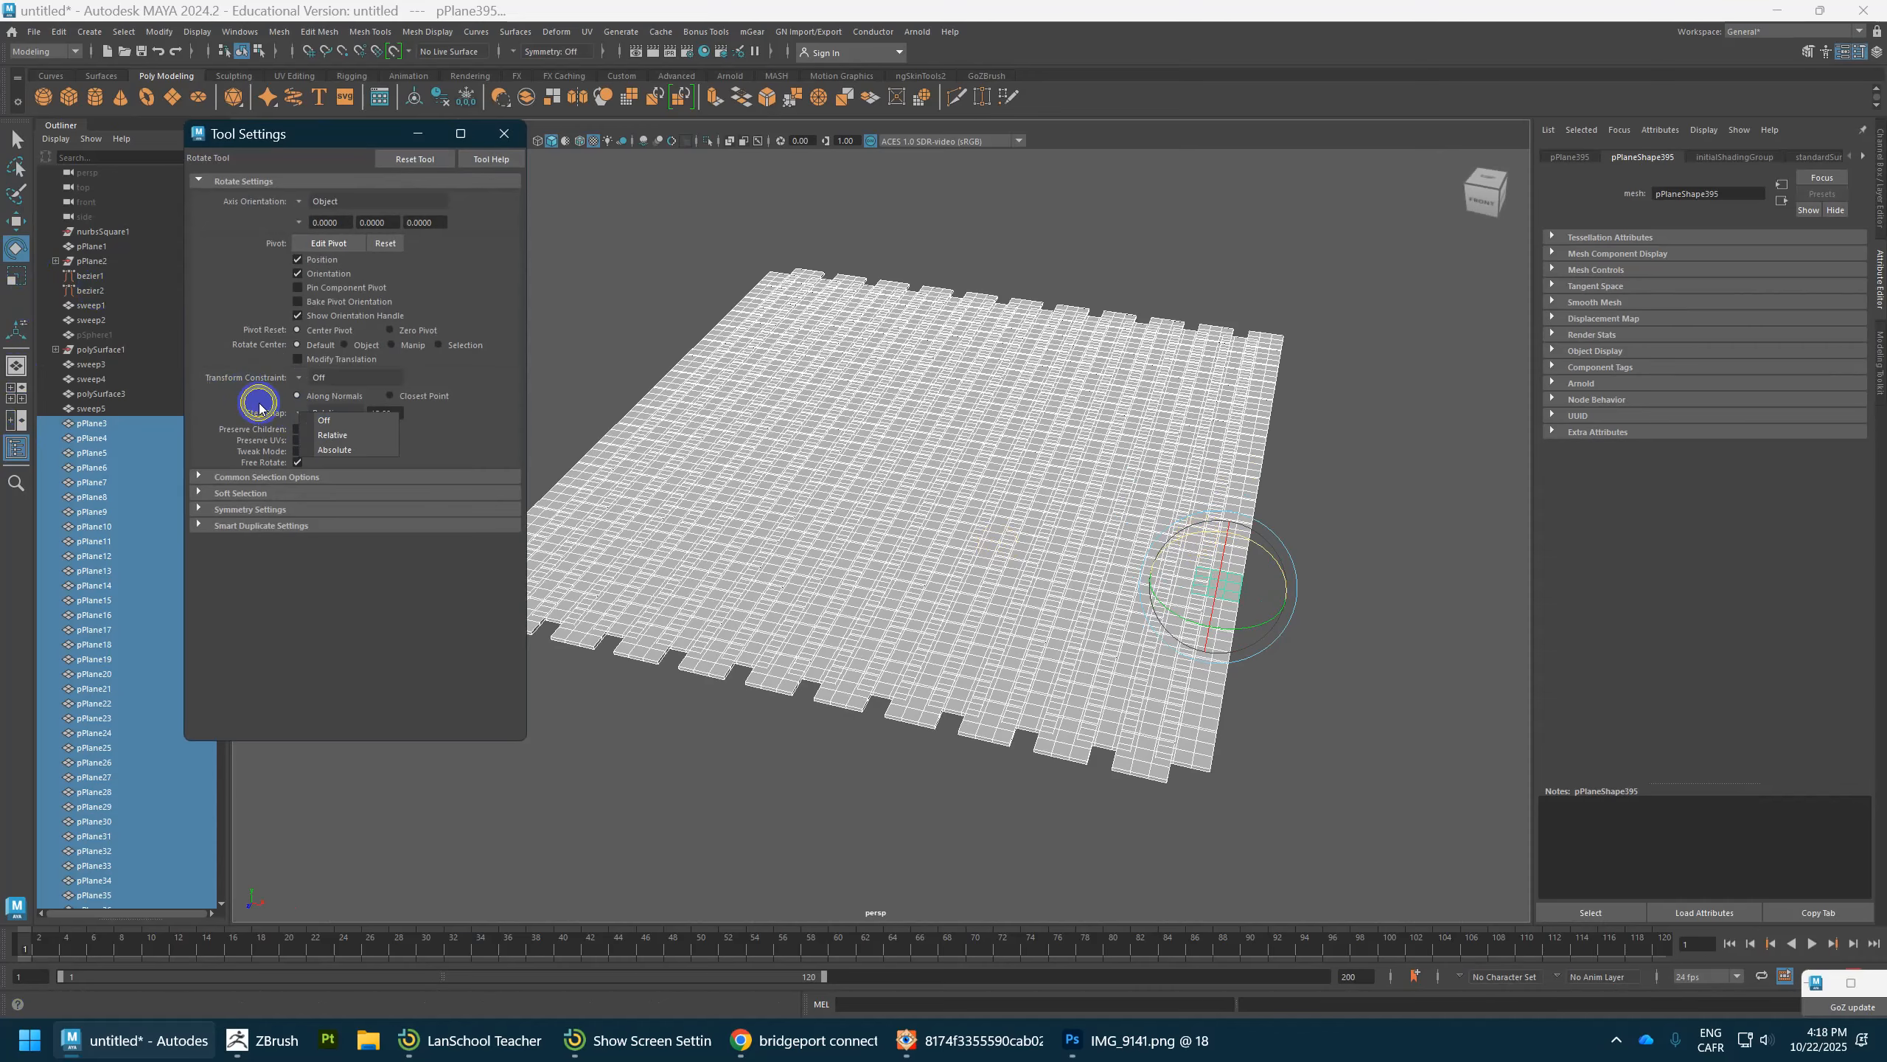
left_click(312, 419)
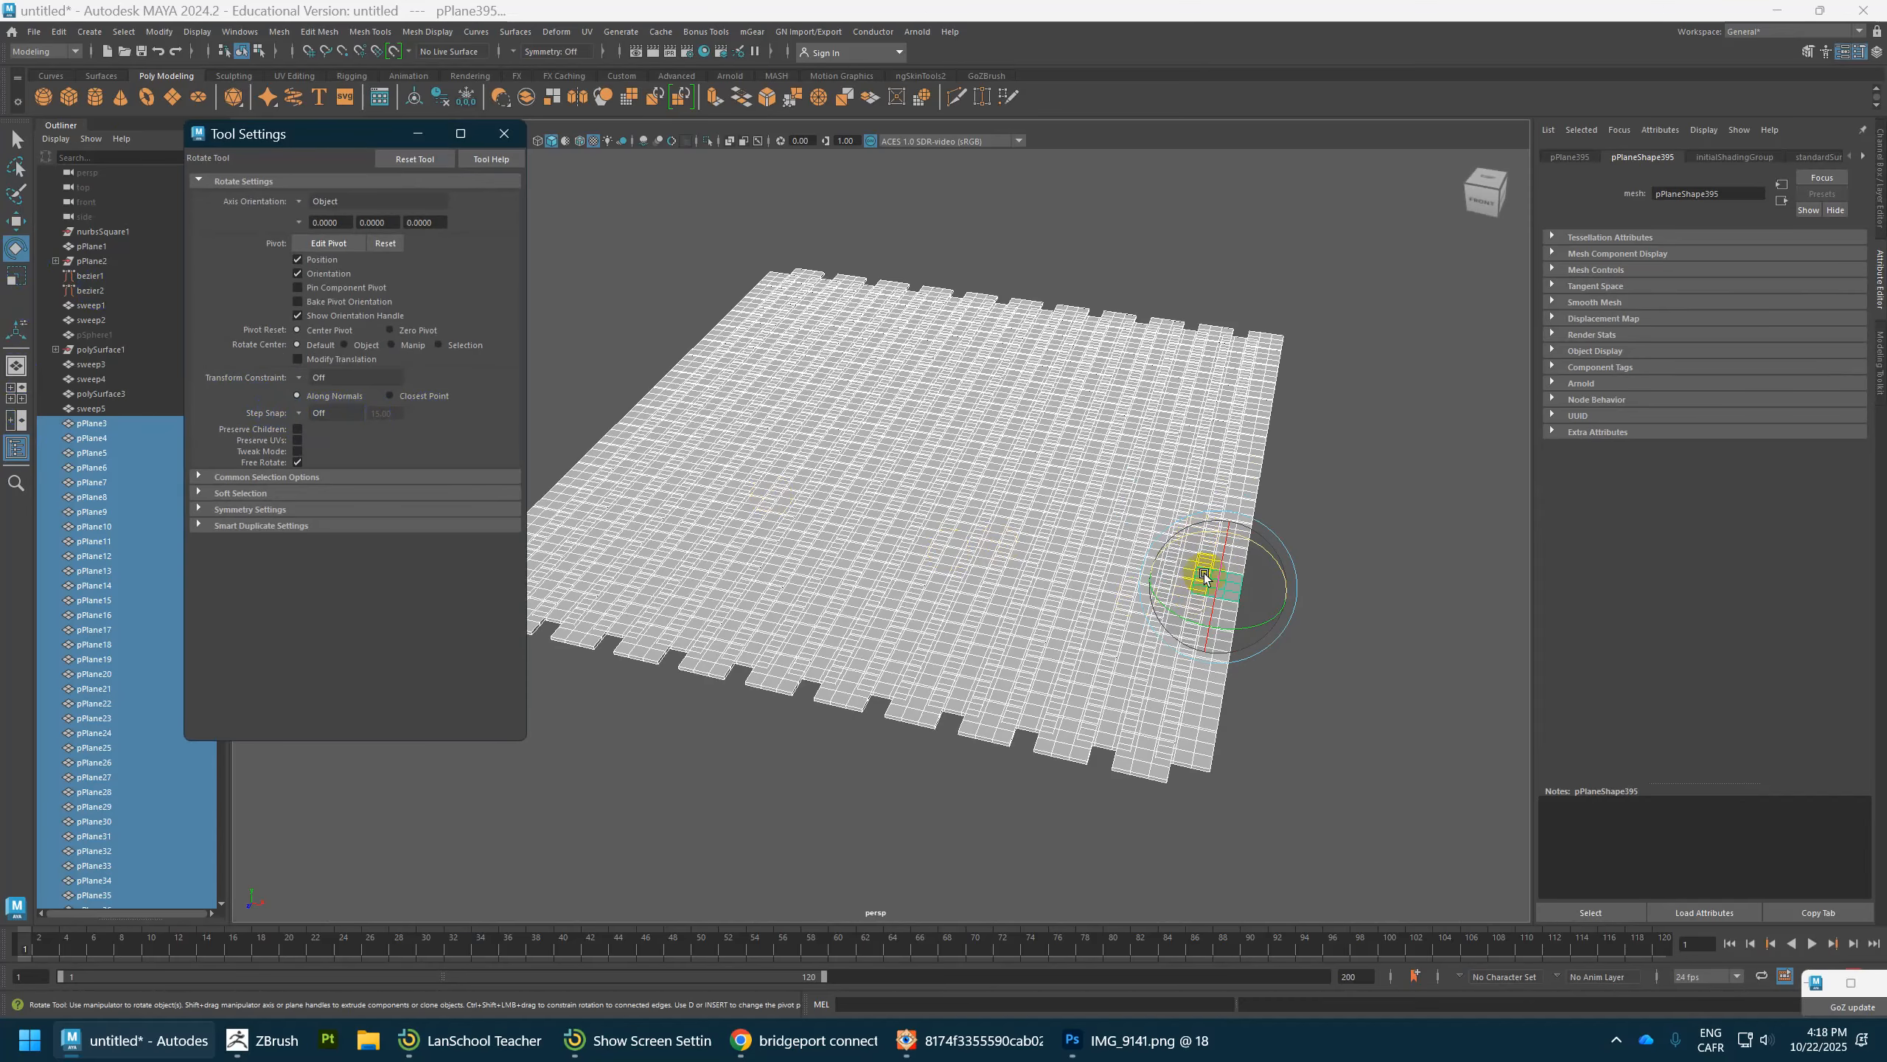
left_click(1428, 615)
left_click_drag(1428, 615, 1214, 644, "alt")
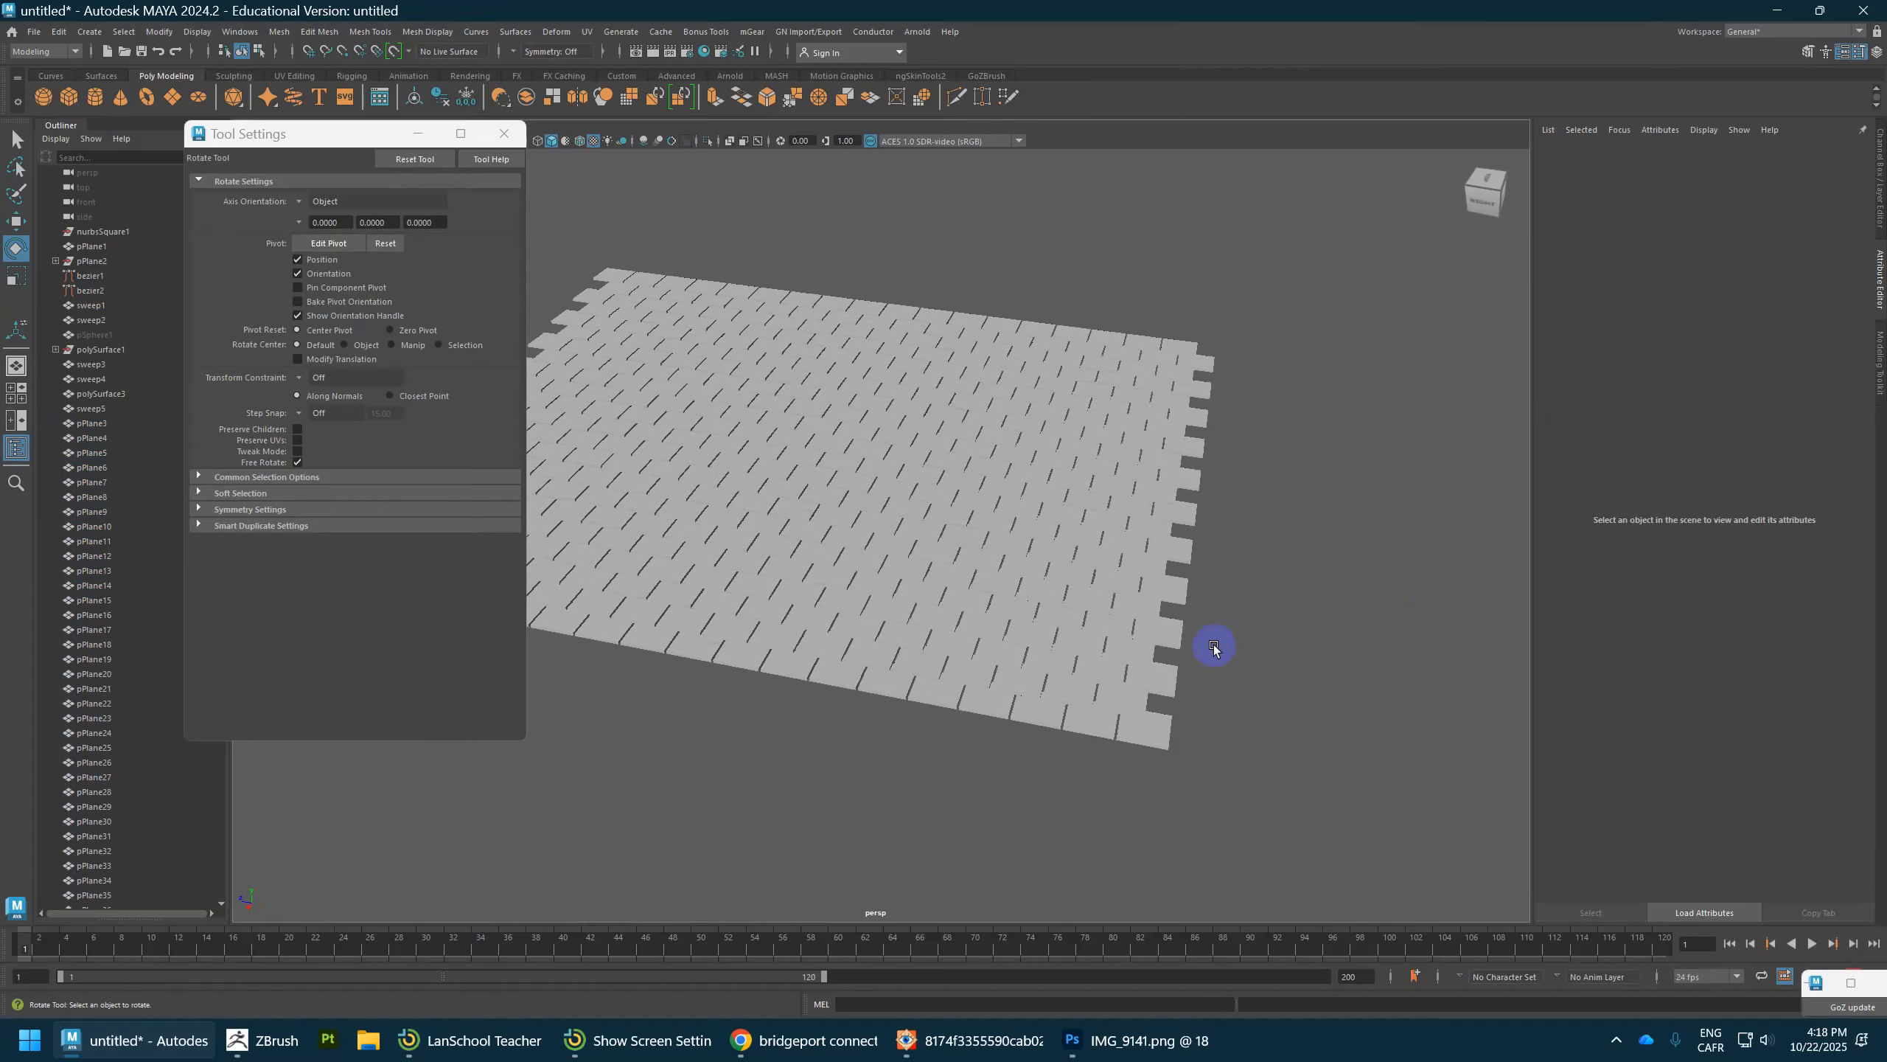
left_click(503, 134)
left_click(564, 383)
left_click_drag(423, 333, 522, 351, "alt")
left_click_drag(345, 325, 1248, 681)
left_click_drag(1245, 307, 475, 862)
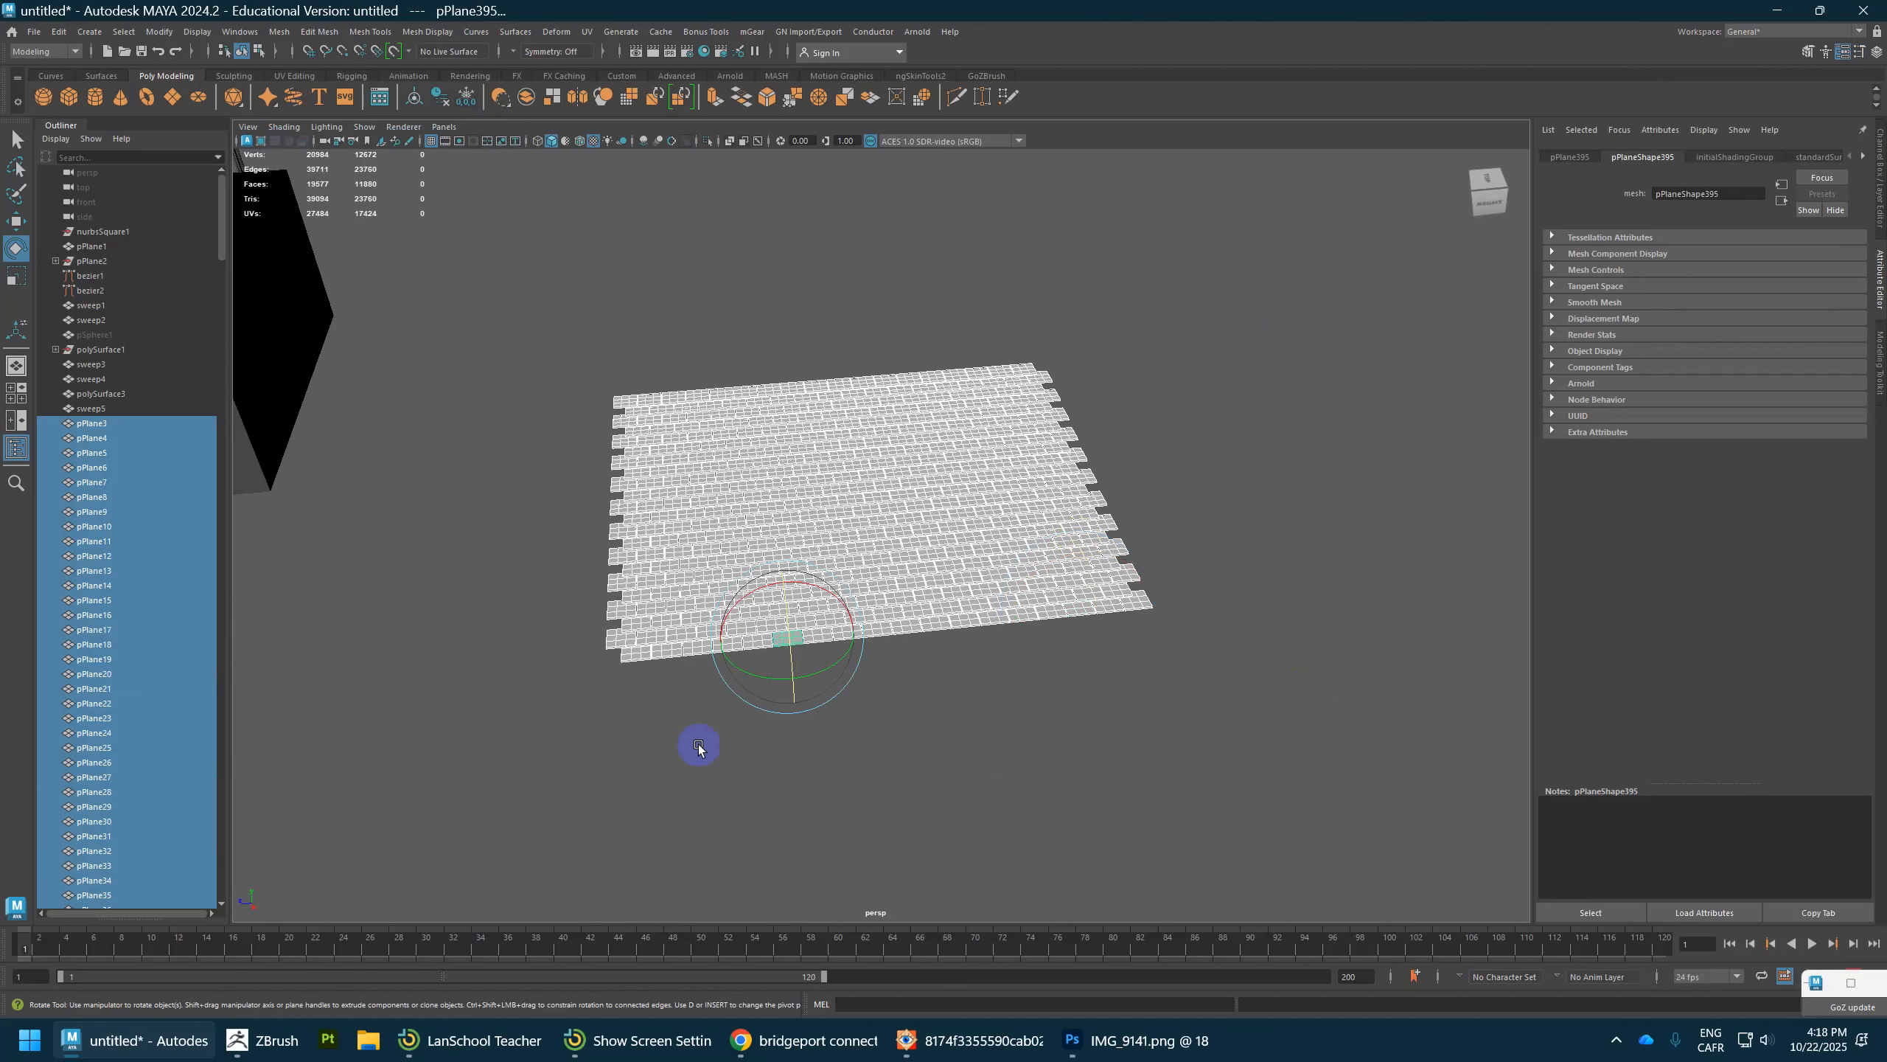
scroll(697, 743, "up", 3)
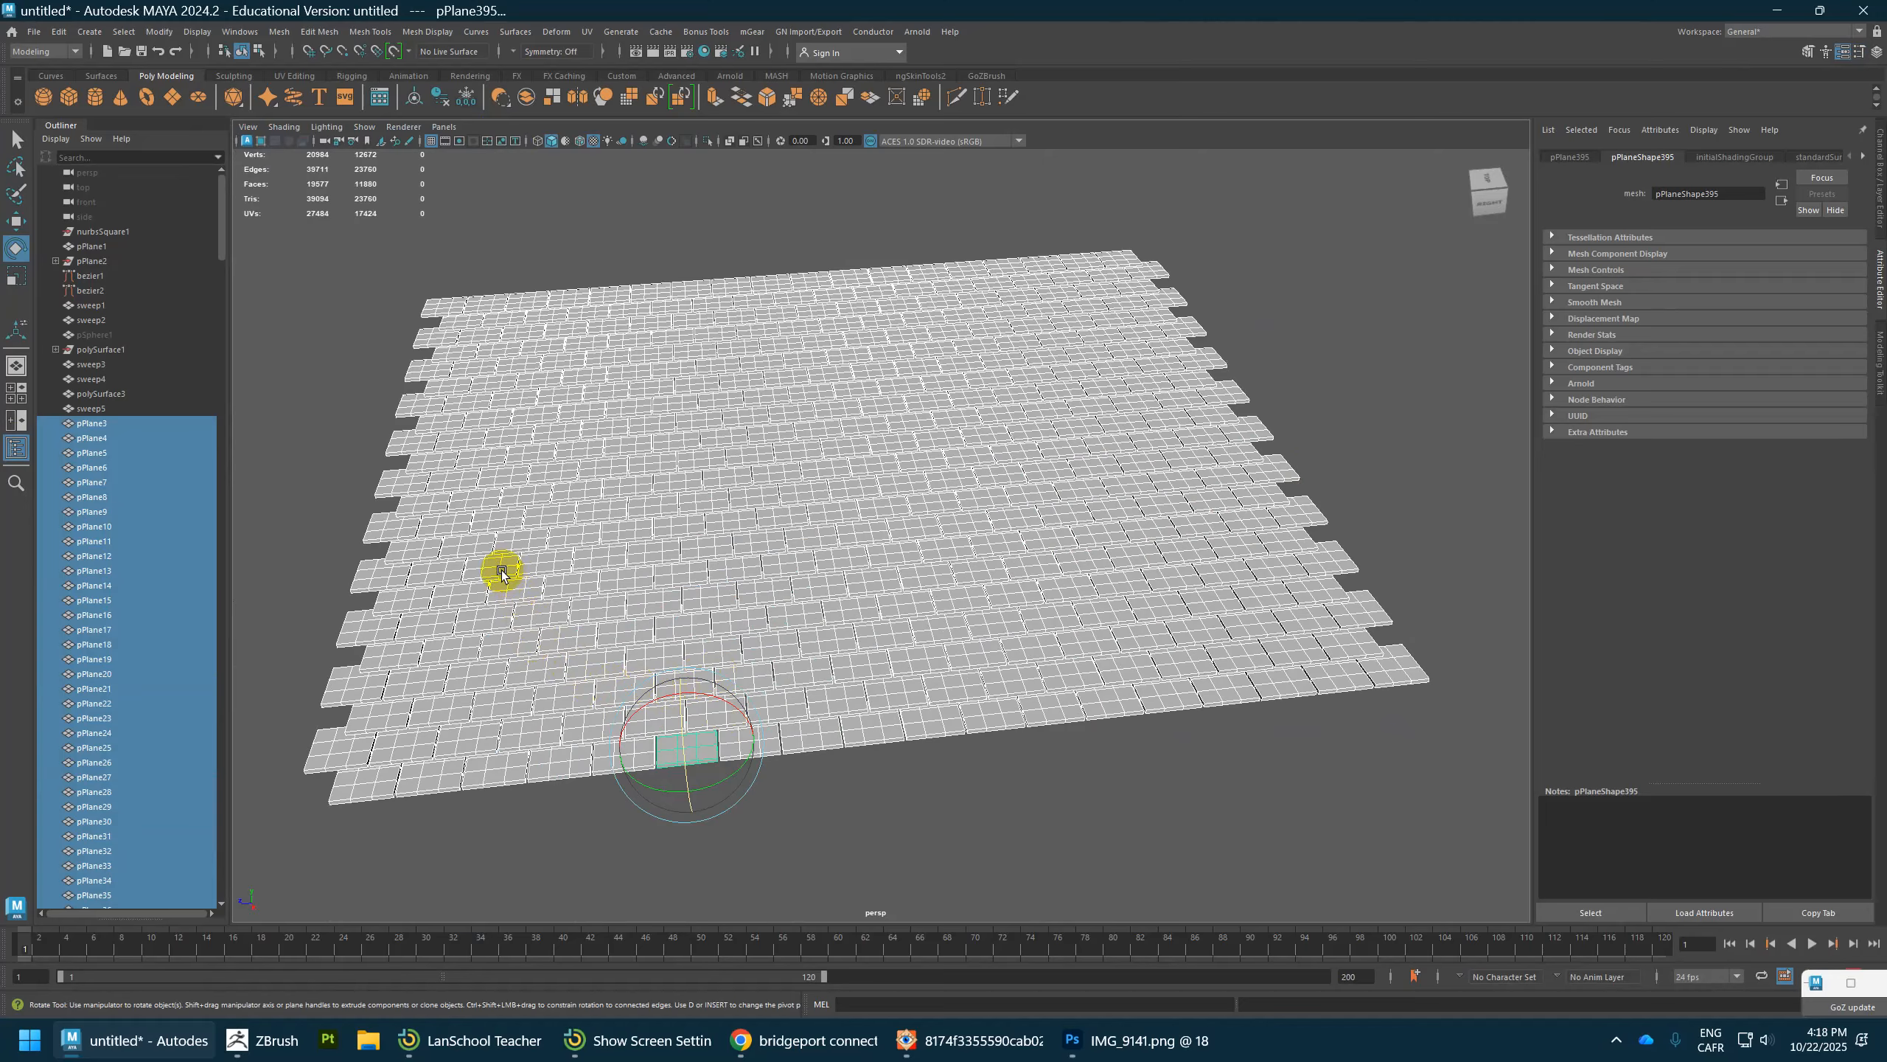
Step: Delete the four inner edge loops of the original tile at the sheet's corner and return it to object mode
left_click(439, 305)
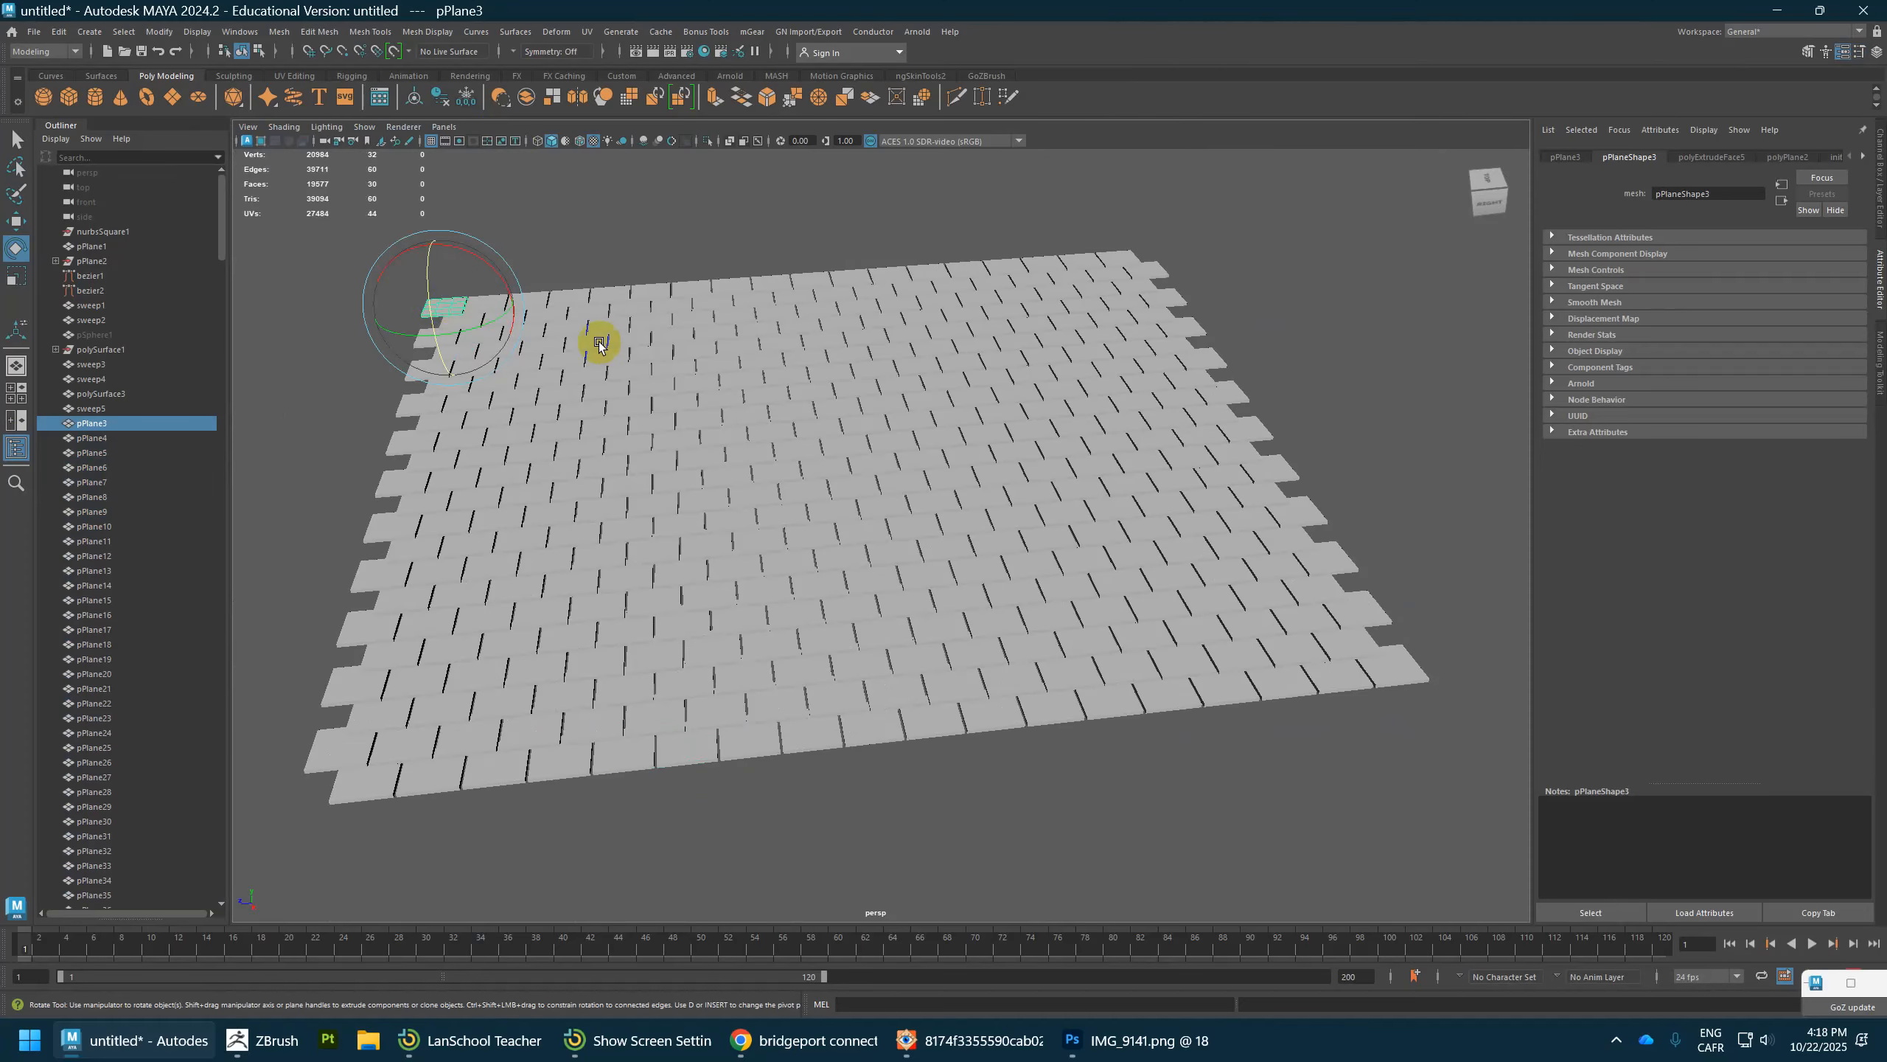
key("w")
left_click_drag(602, 337, 736, 383, "alt")
scroll(613, 364, "up", 5)
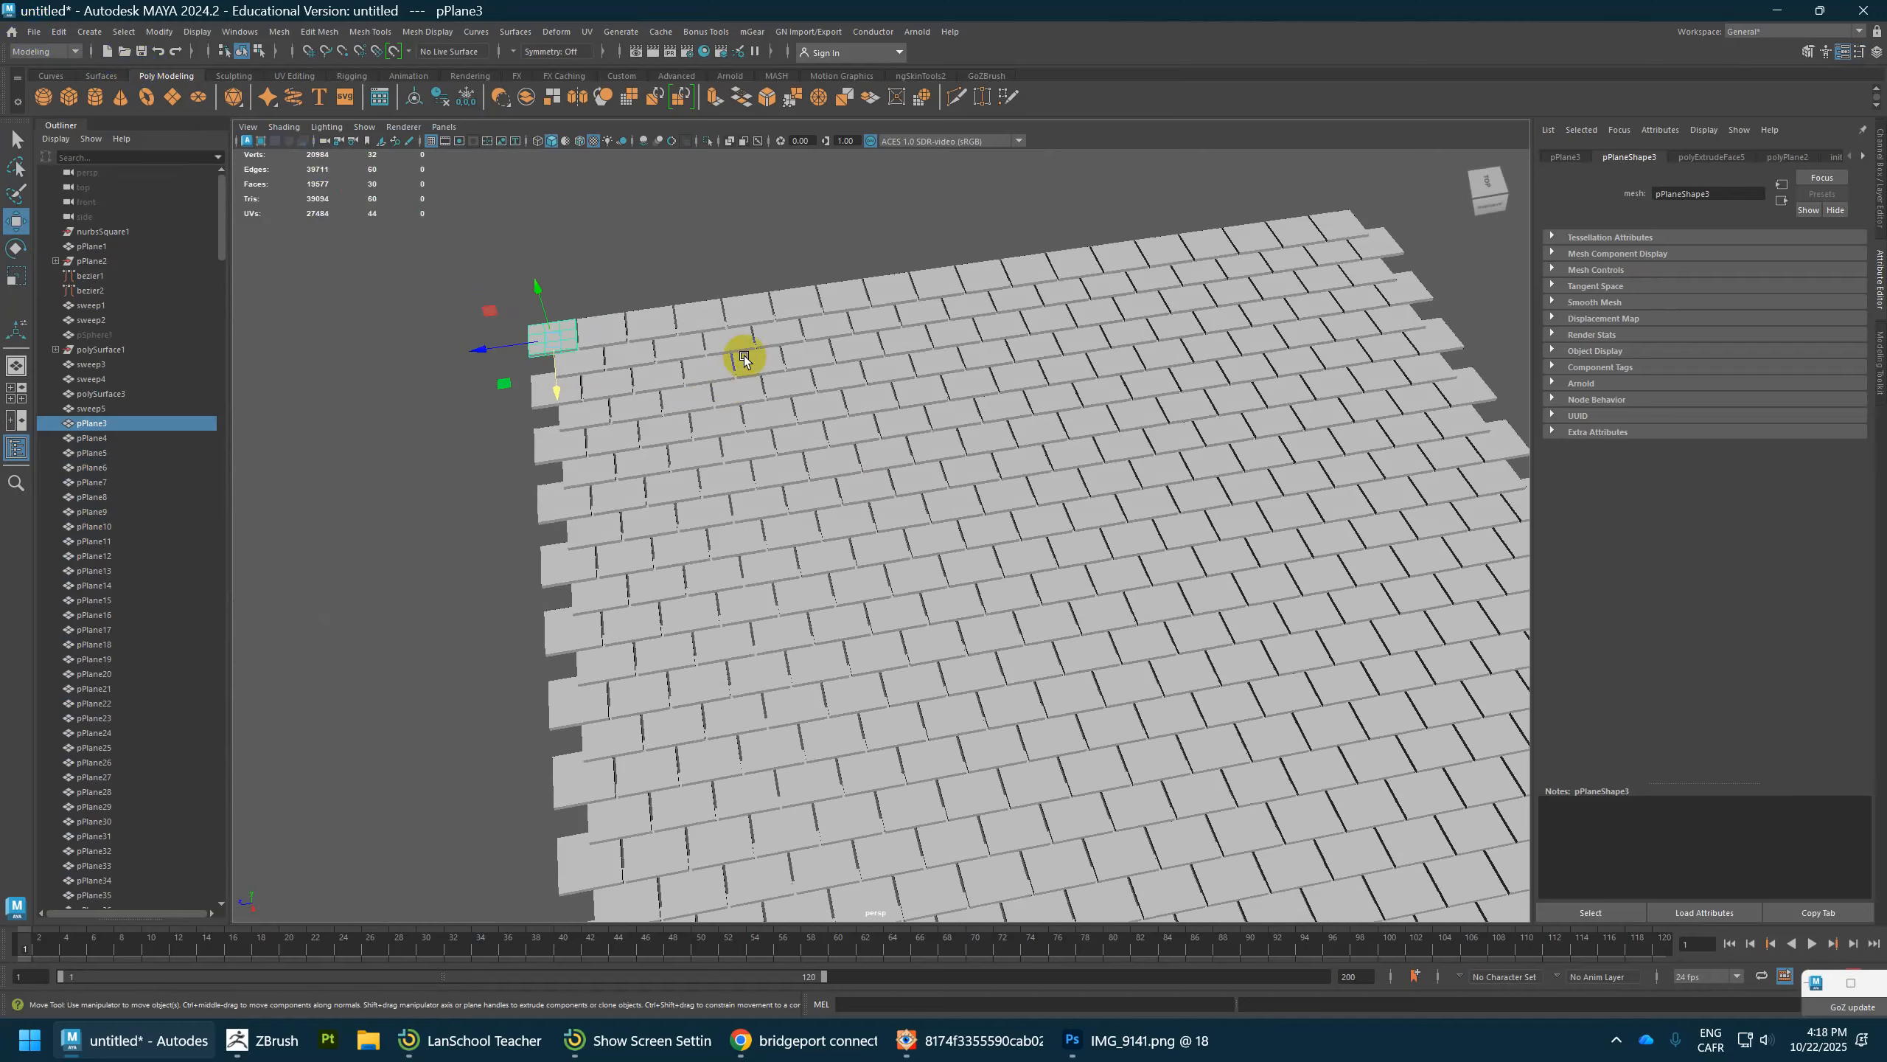
scroll(745, 359, "up", 4)
scroll(919, 371, "up", 5)
middle_click_drag(528, 290, 973, 598, "alt")
scroll(966, 550, "up", 5)
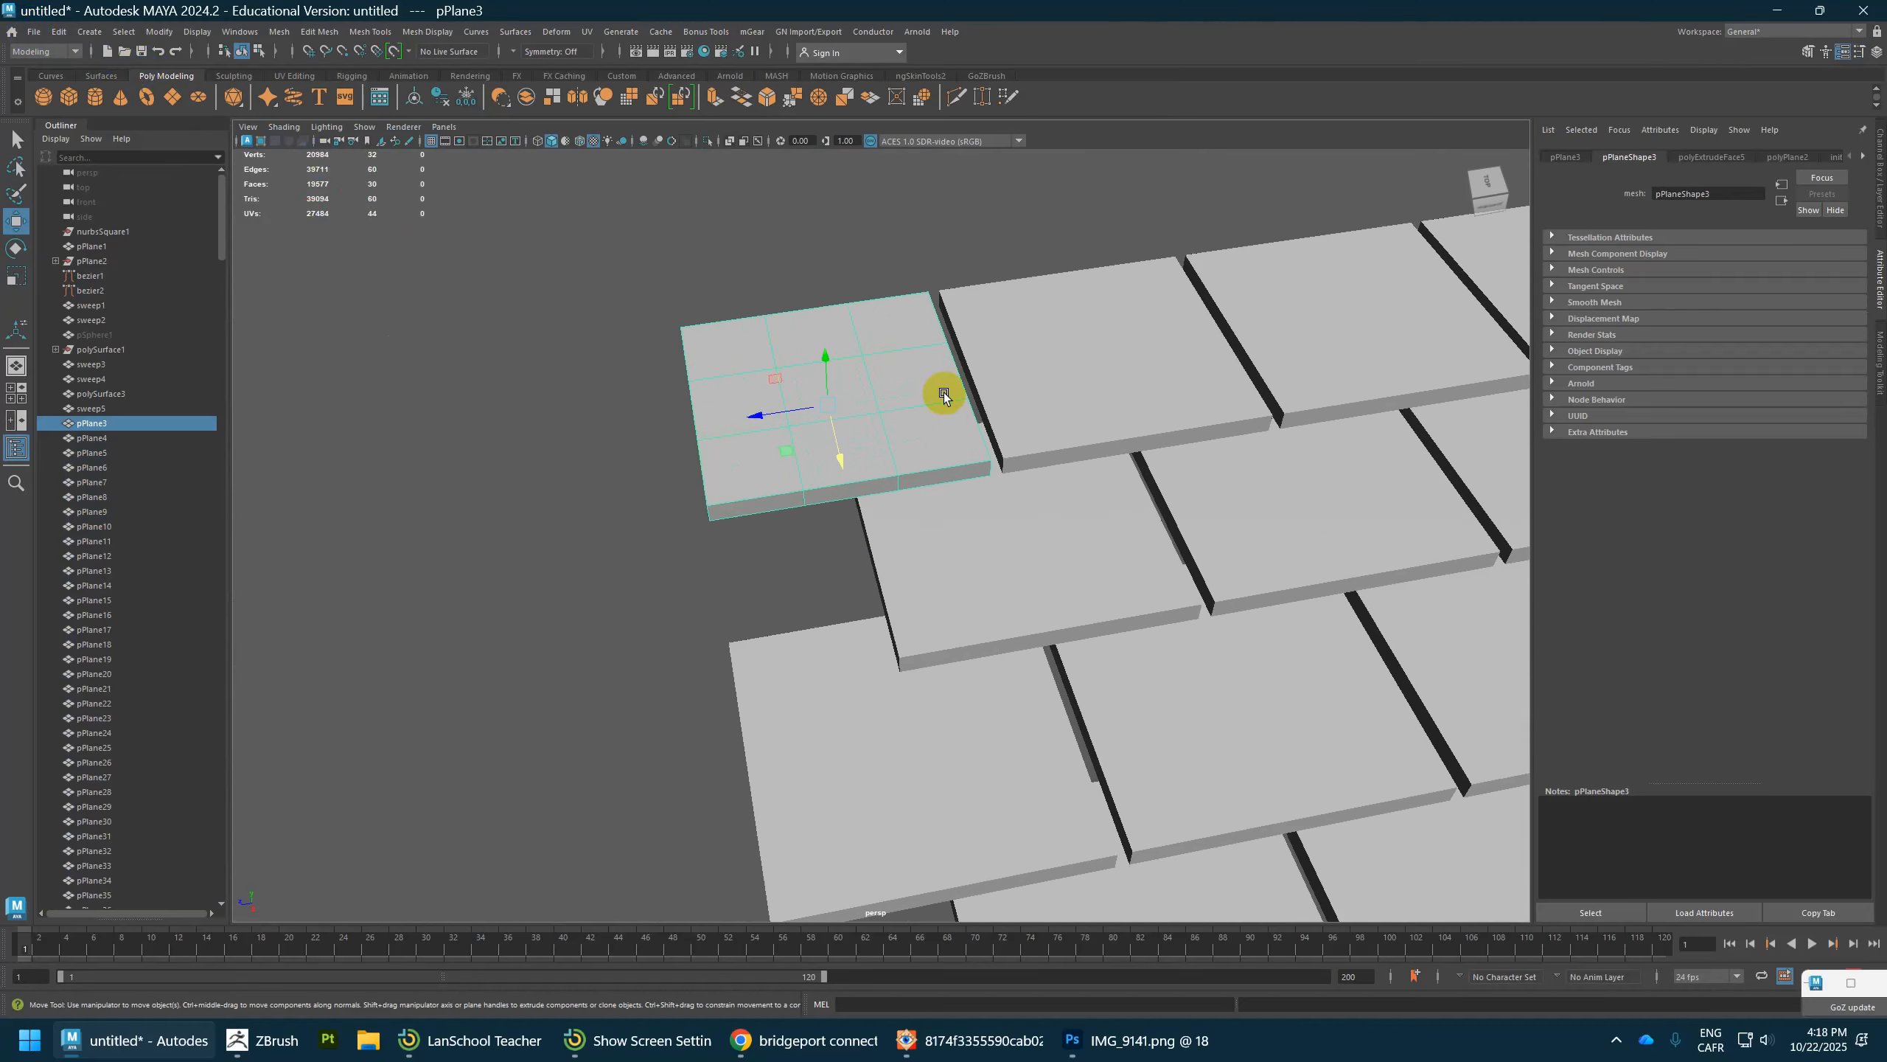
middle_click_drag(943, 392, 946, 415, "alt")
right_click_drag(902, 366, 897, 328)
double_click(854, 359)
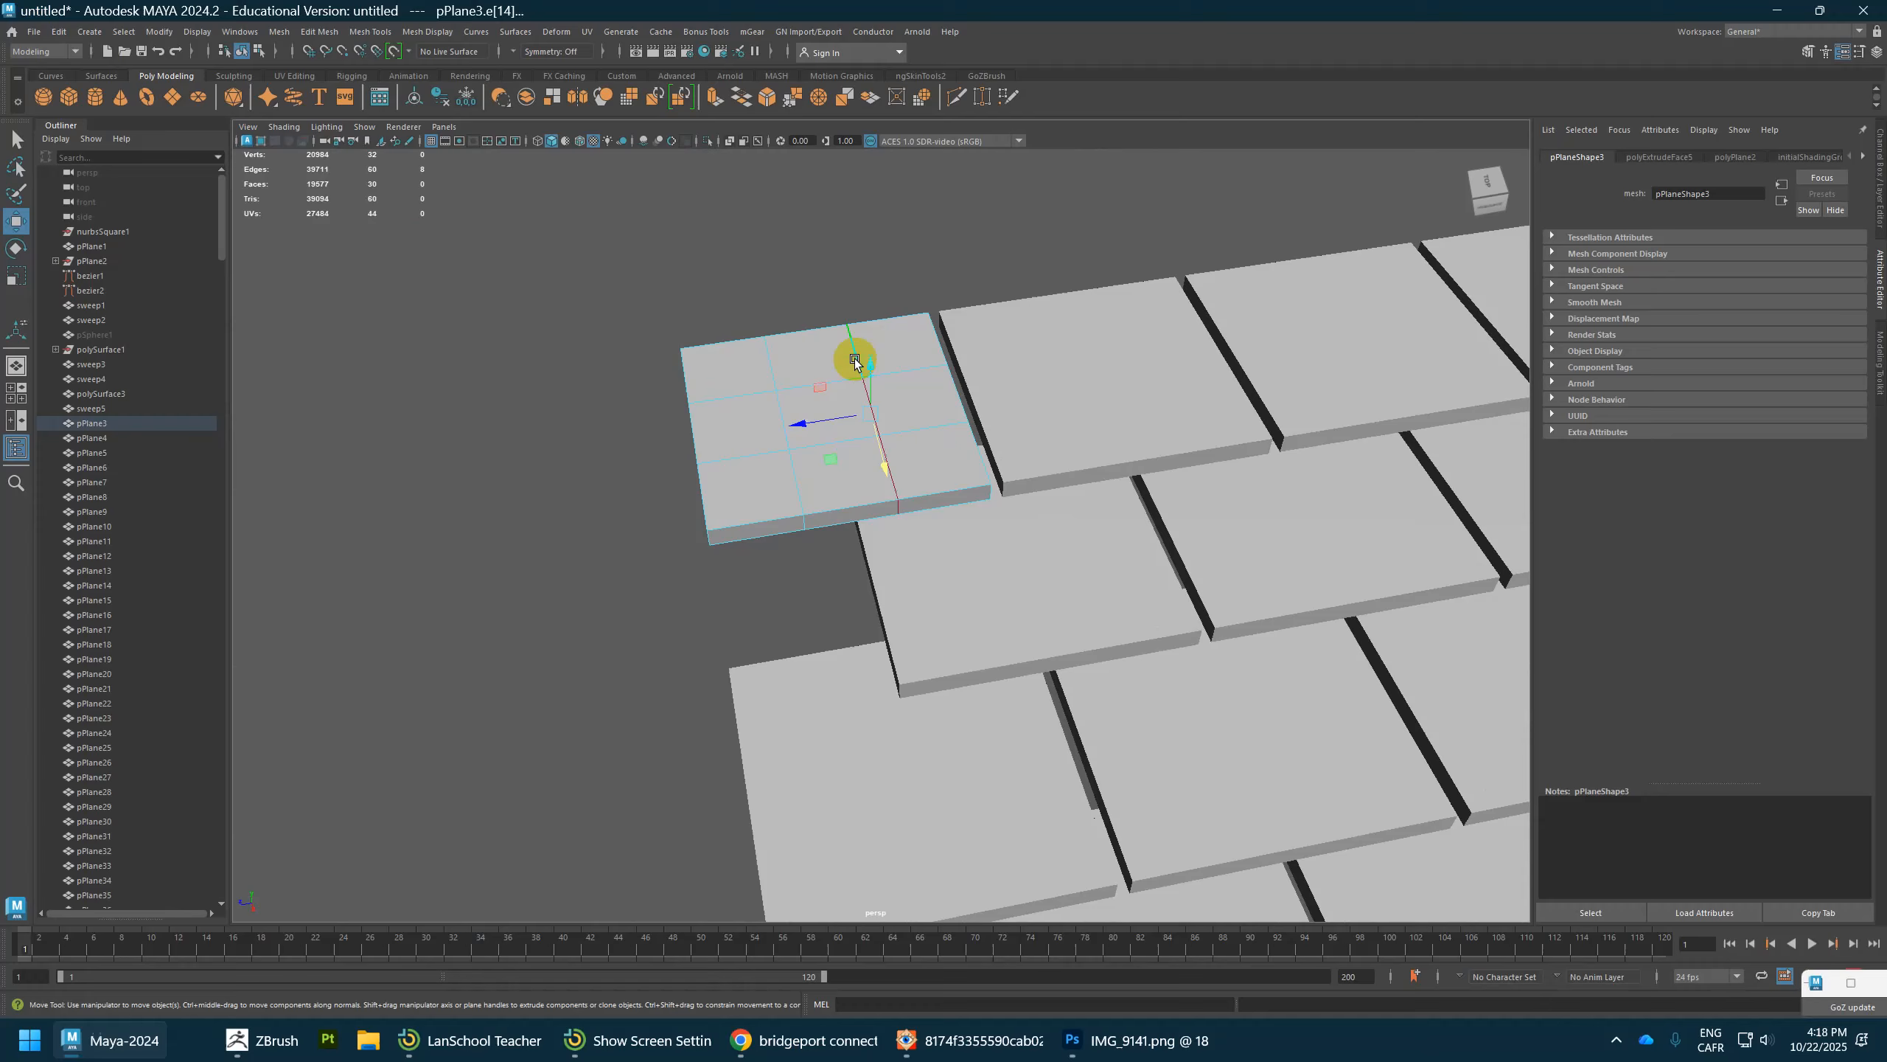
double_click(769, 360, "shift")
double_click(855, 439, "shift")
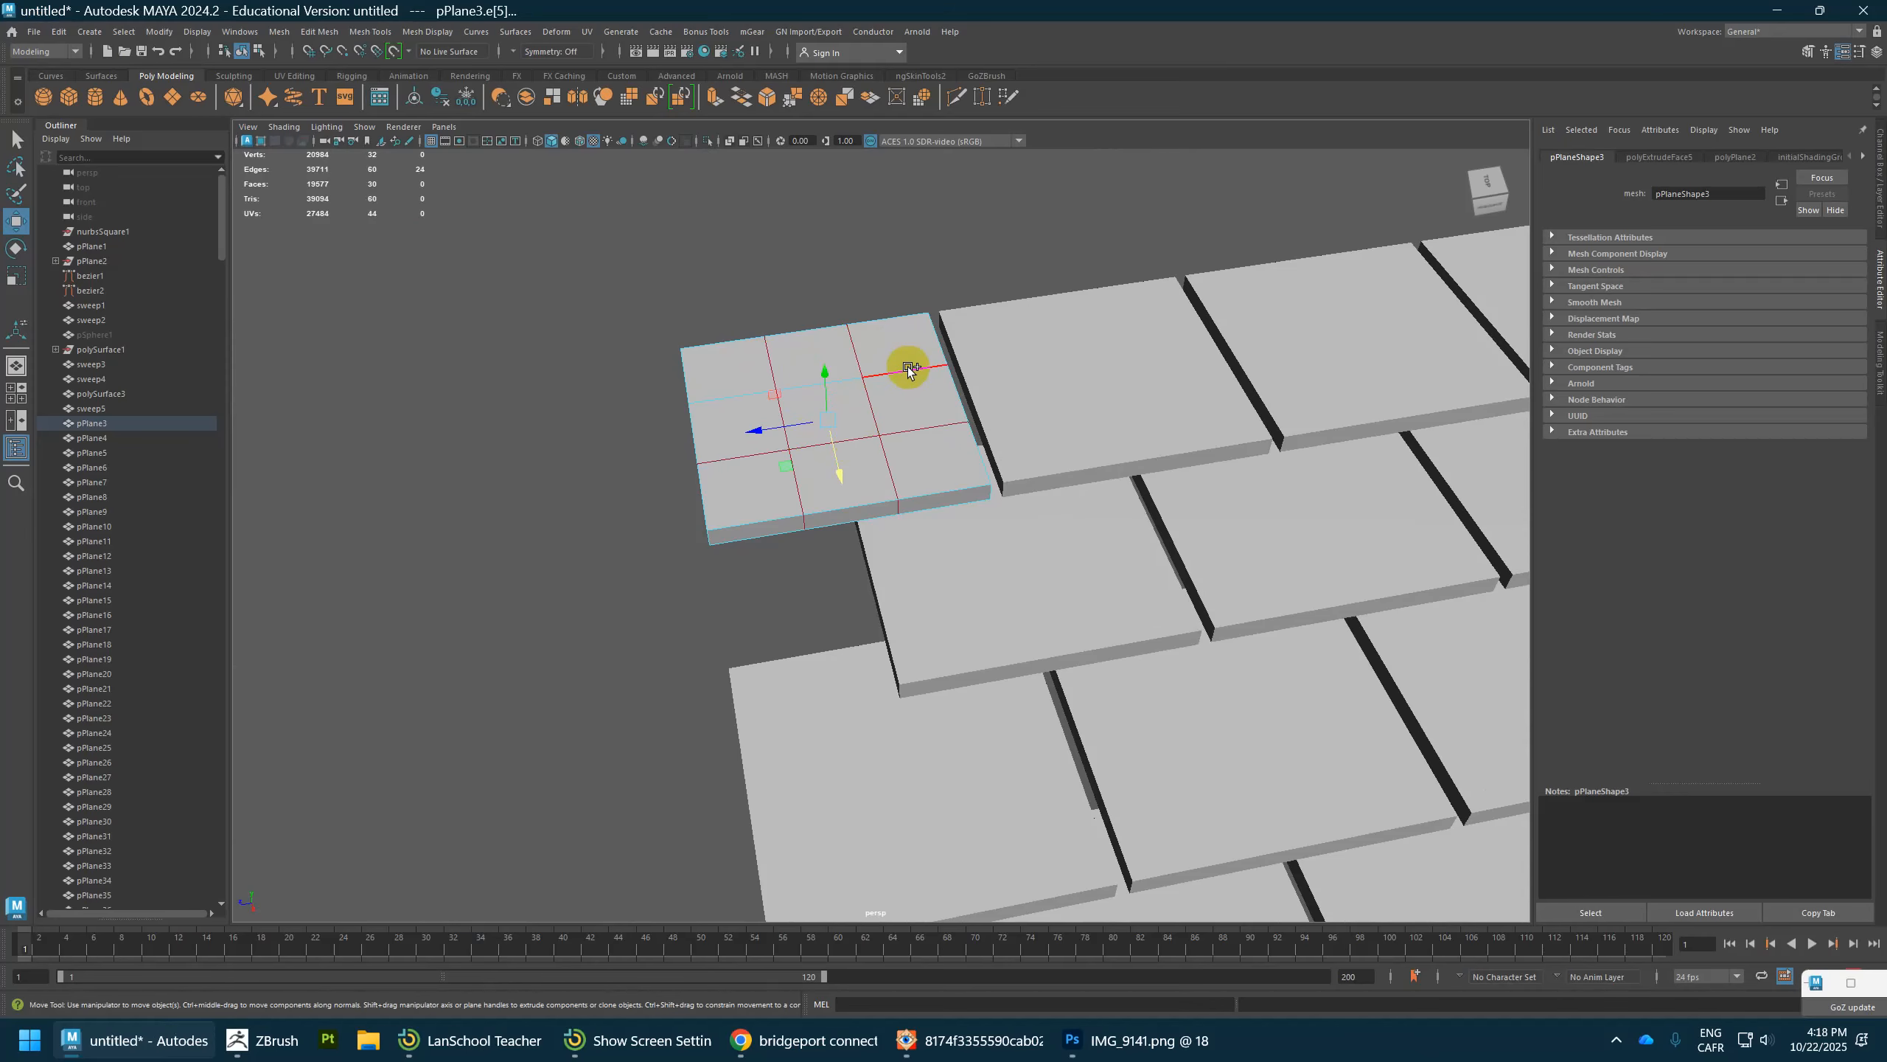
double_click(908, 368, "shift")
key("r")
key("ctrl+Delete")
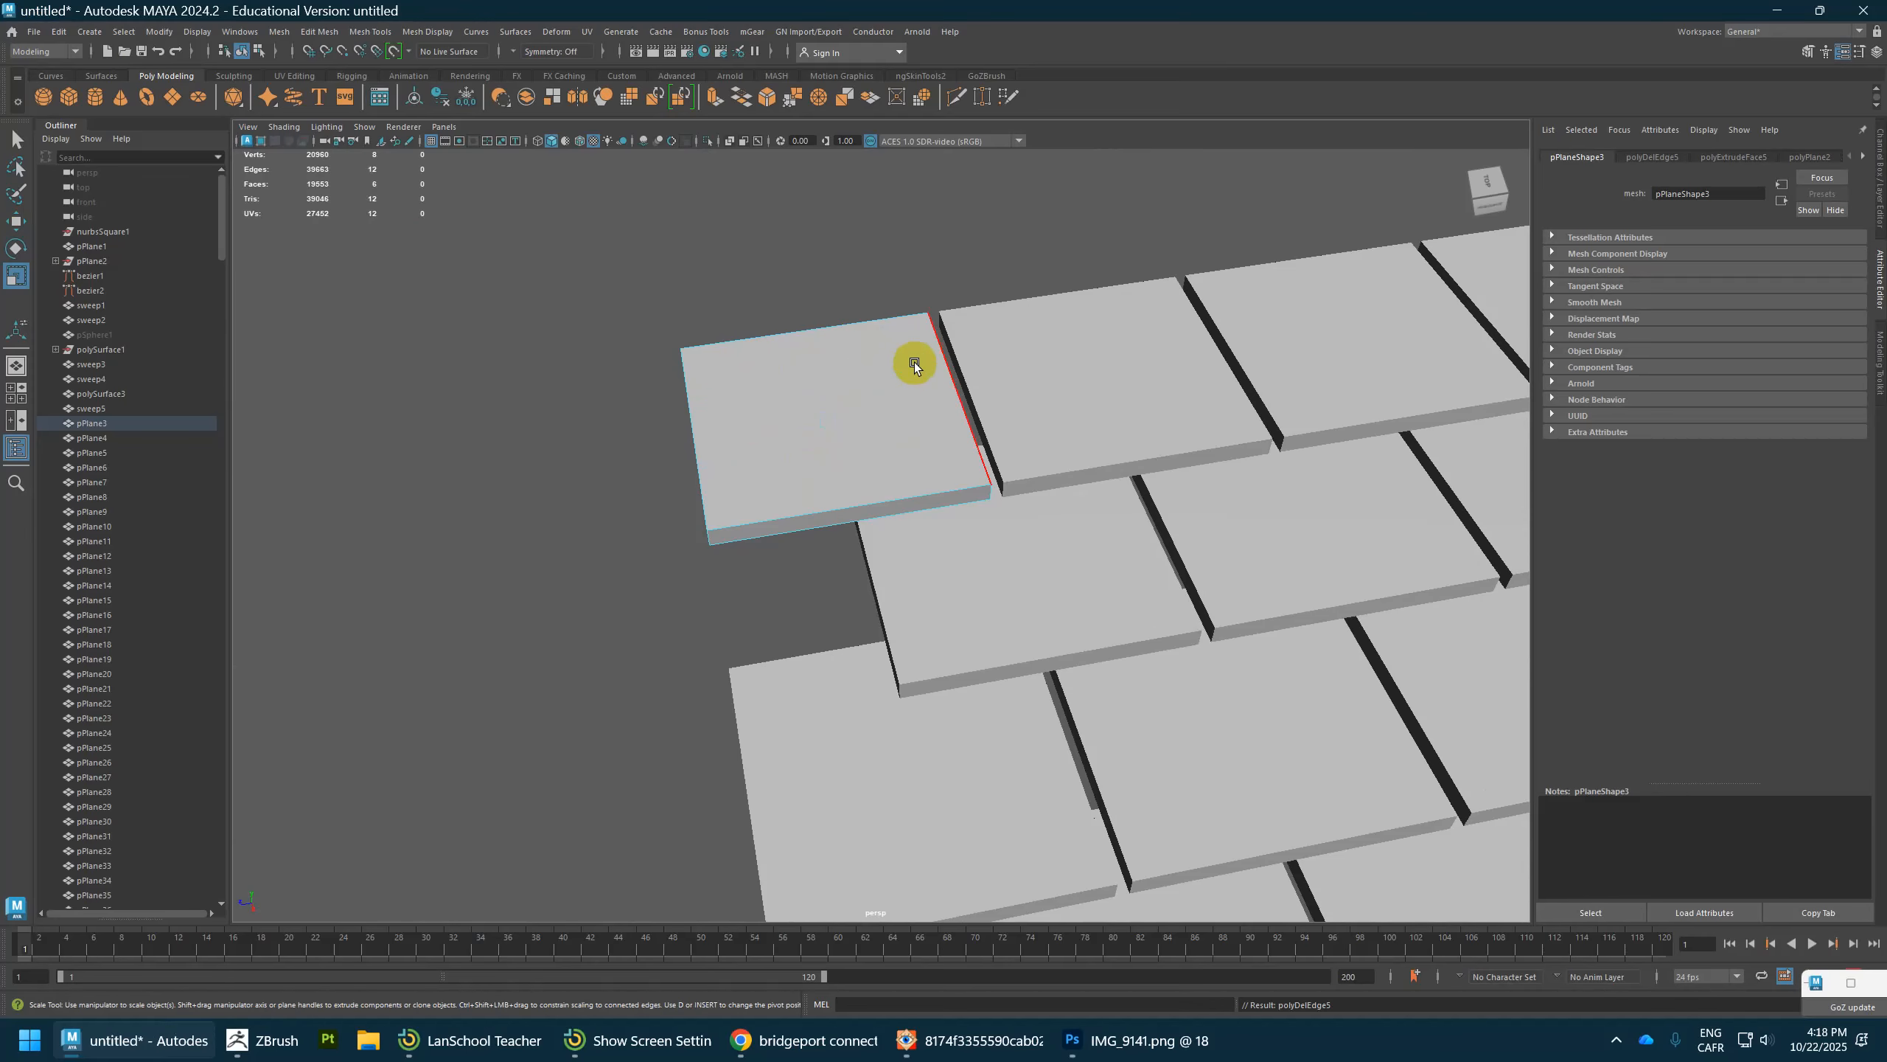
right_click_drag(914, 362, 958, 327)
scroll(992, 446, "down", 4)
scroll(1077, 520, "down", 6)
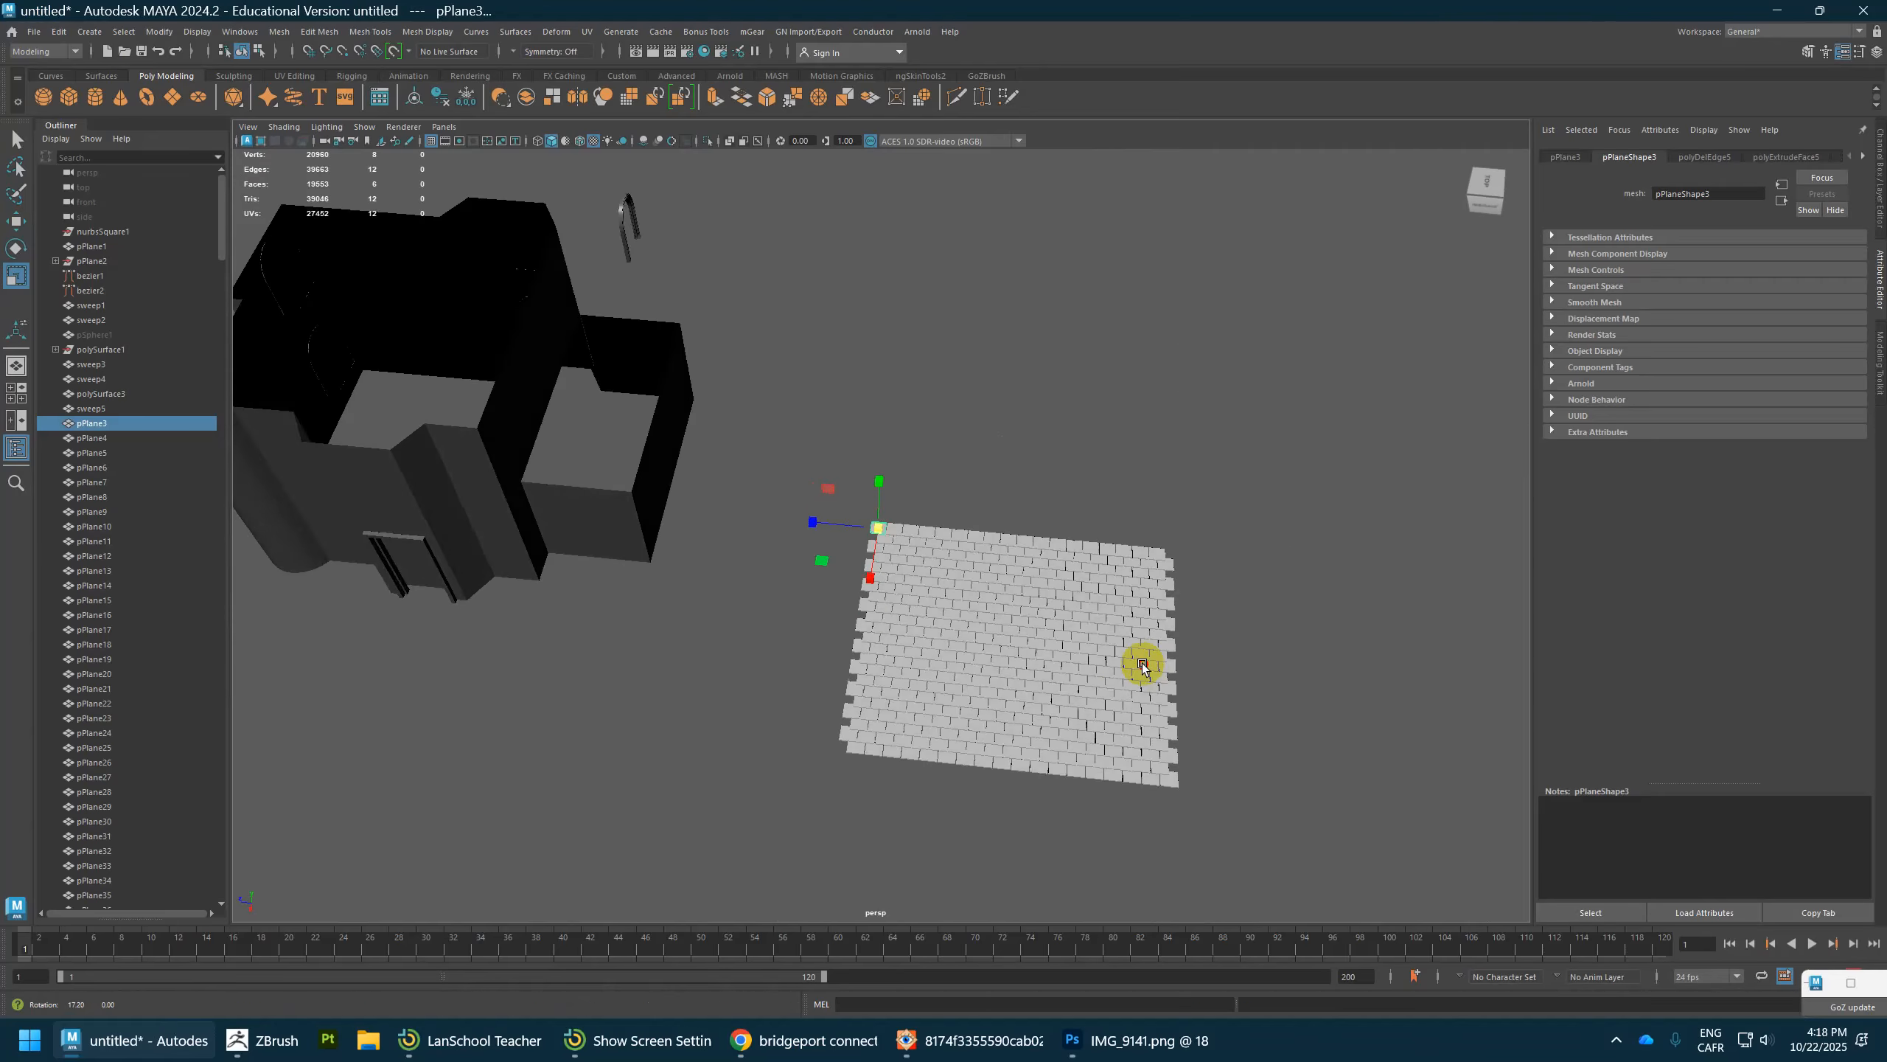
Step: Replace all the other tiles in the sheet with instances of the simplified corner tile, copying its Rotate and Scale attributes
left_click_drag(1259, 465, 836, 812)
scroll(872, 679, "up", 8)
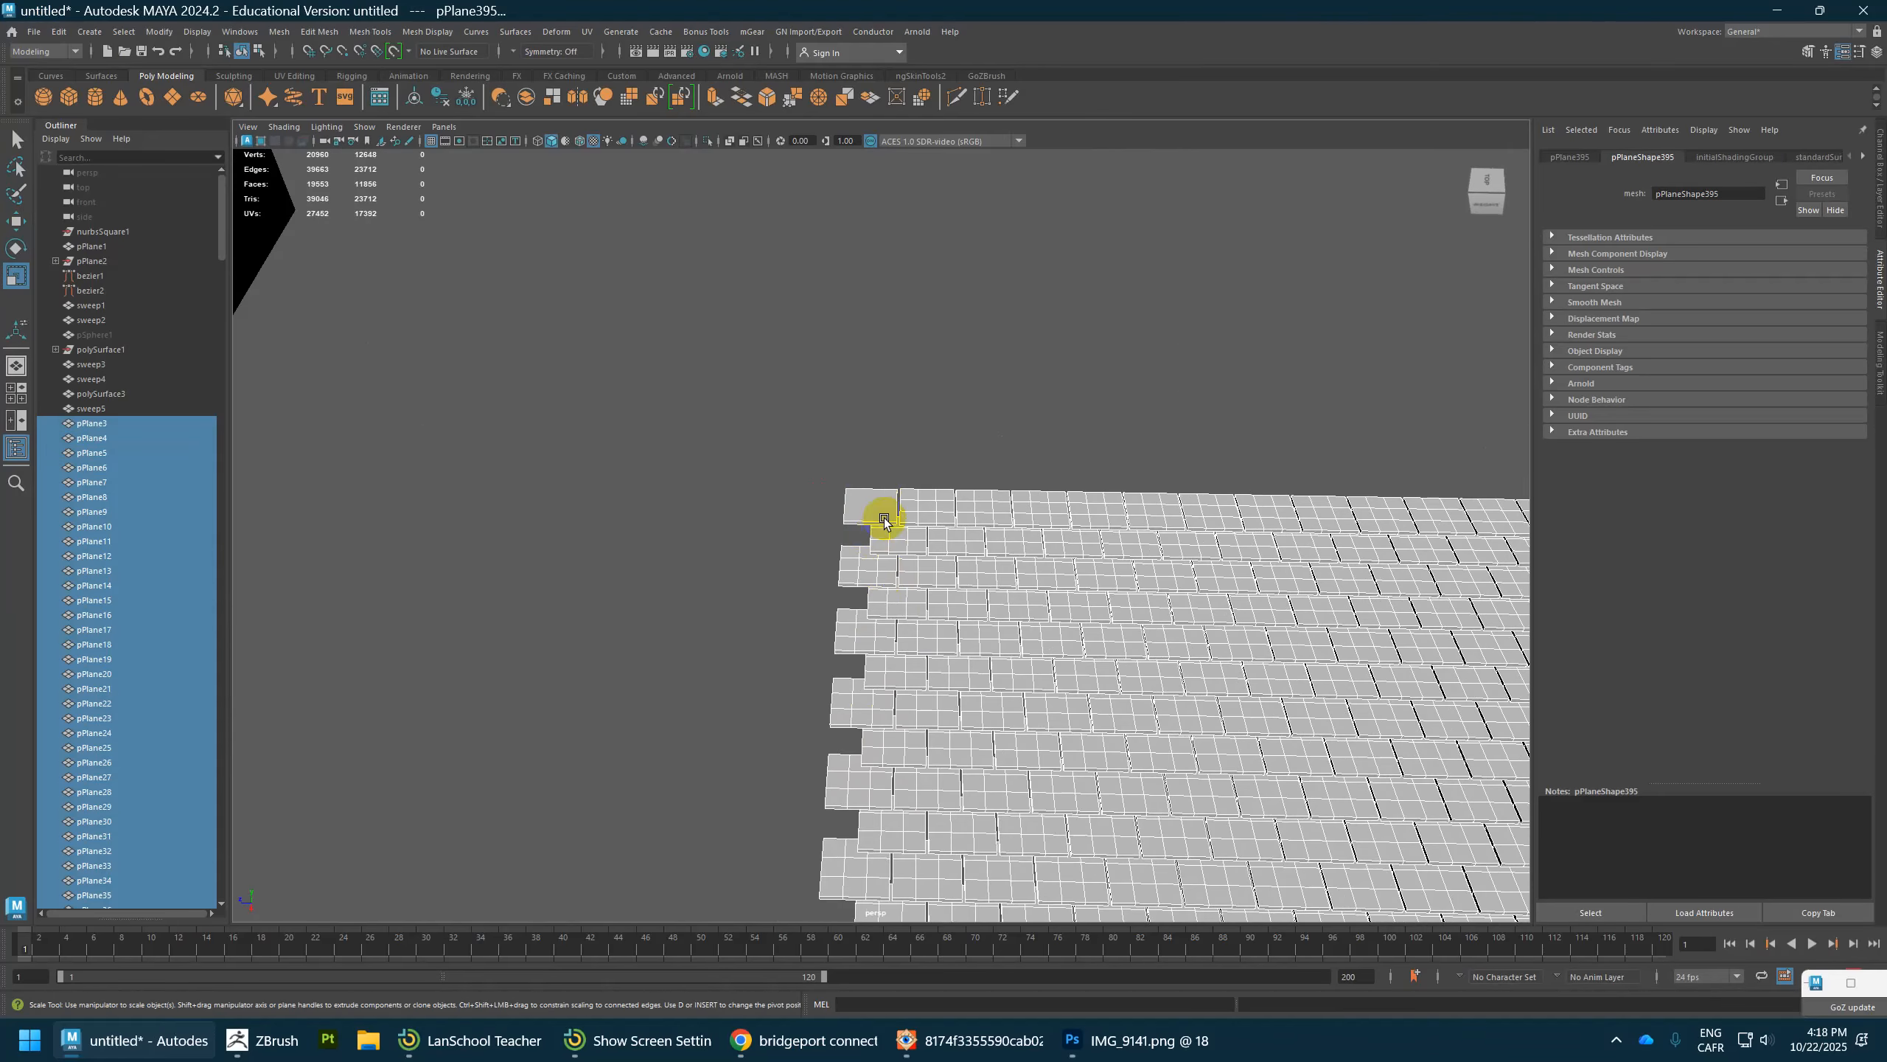
left_click(882, 499, "ctrl")
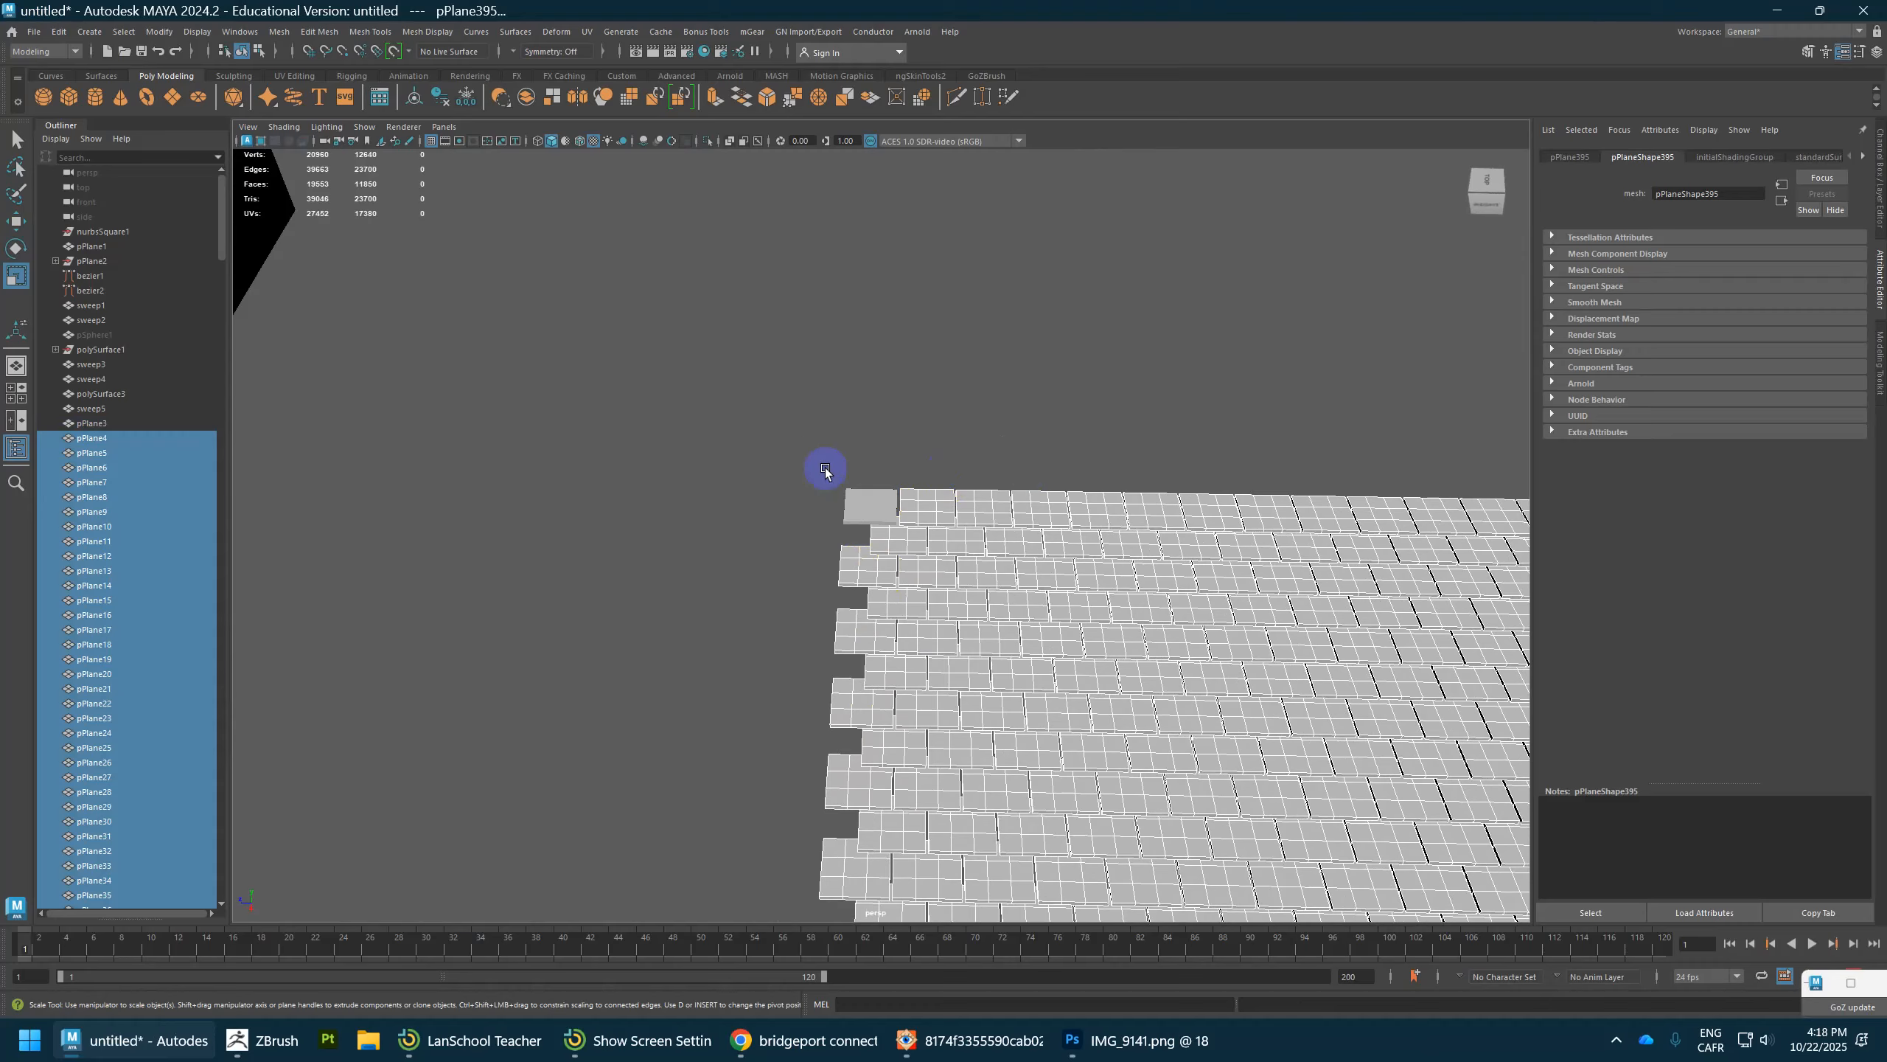
left_click(866, 491, "shift")
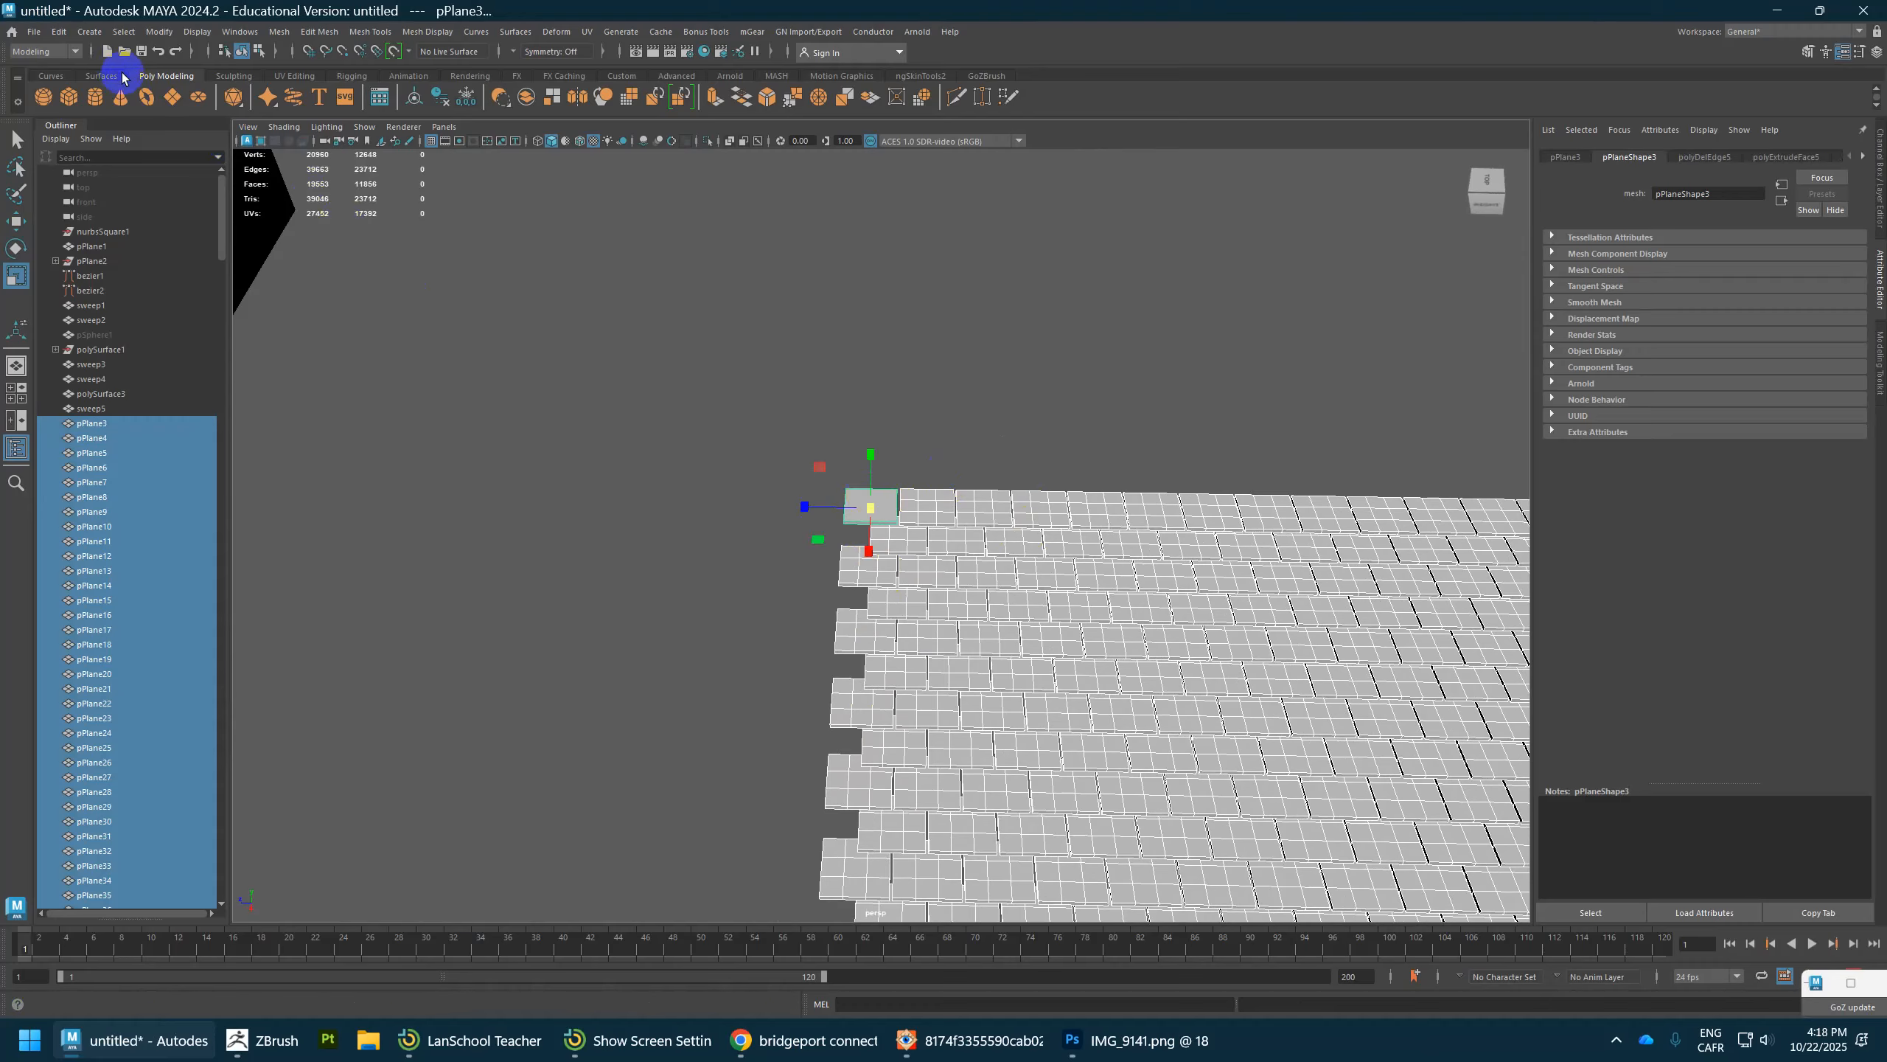
left_click(159, 31)
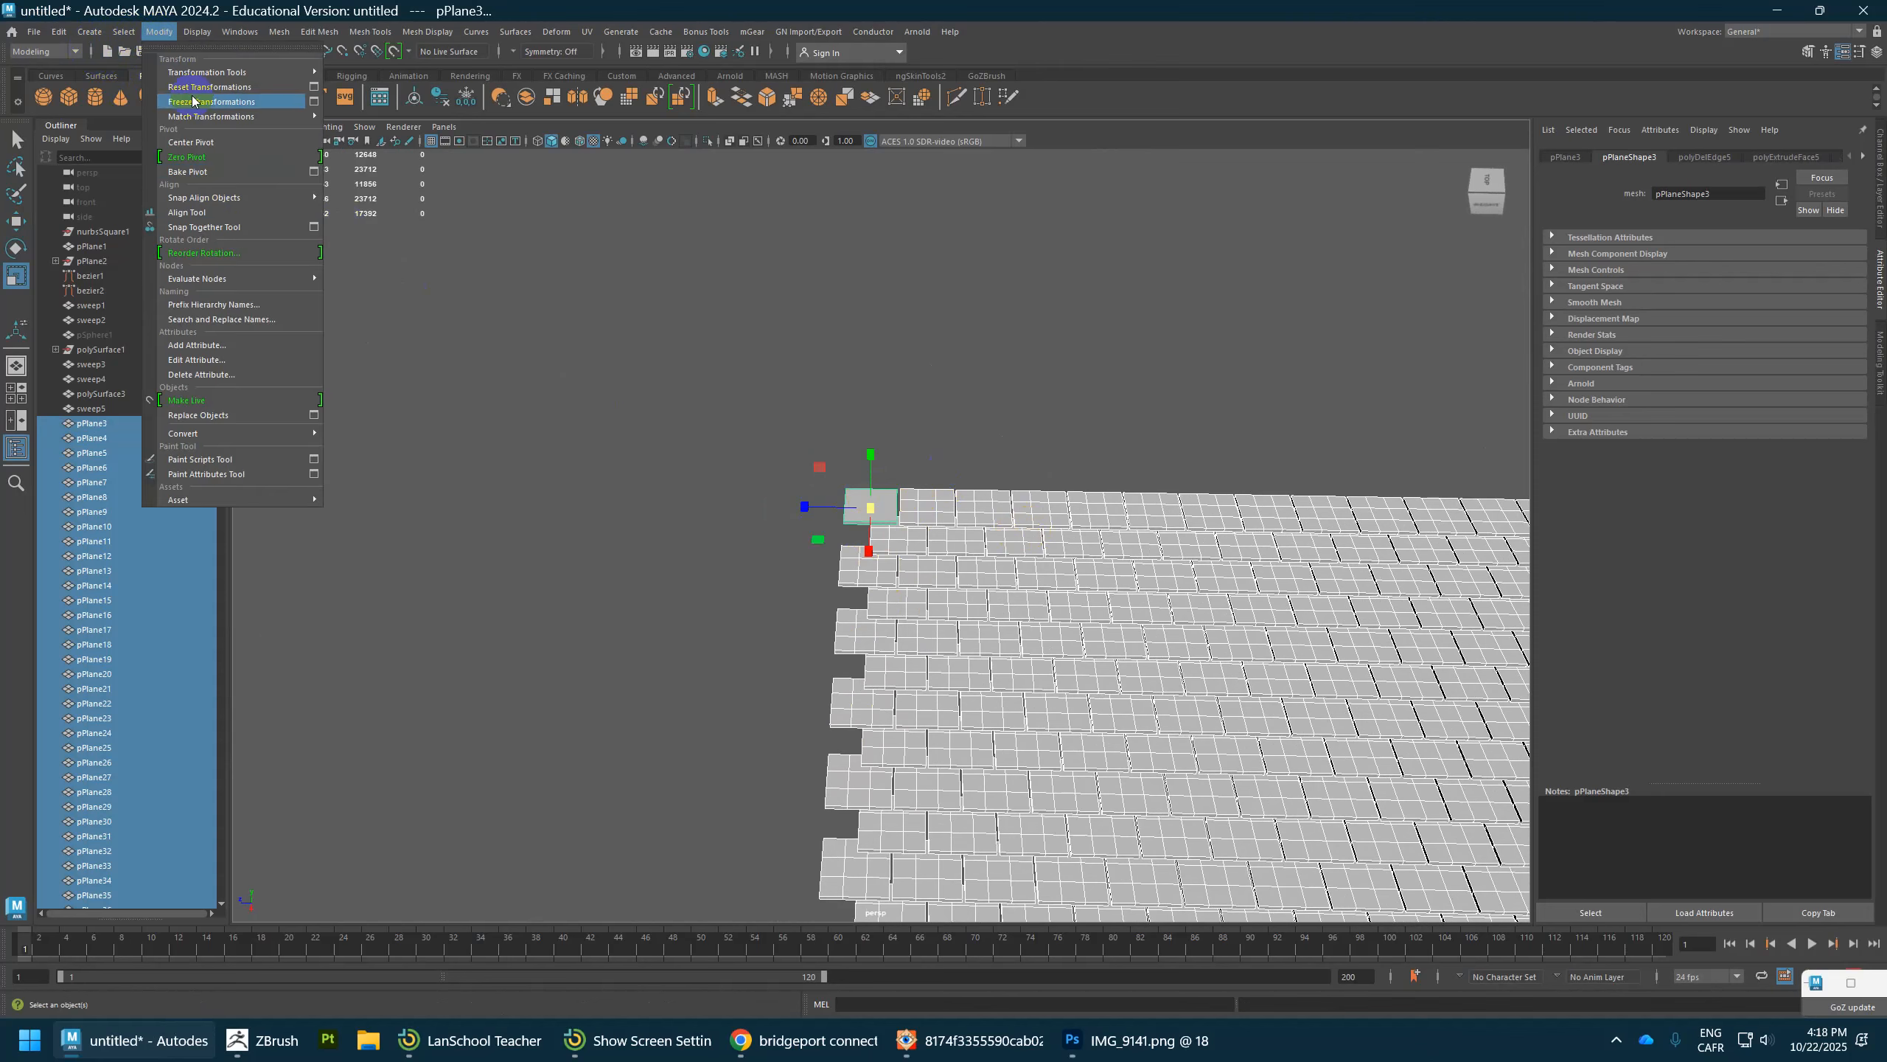
left_click(312, 414)
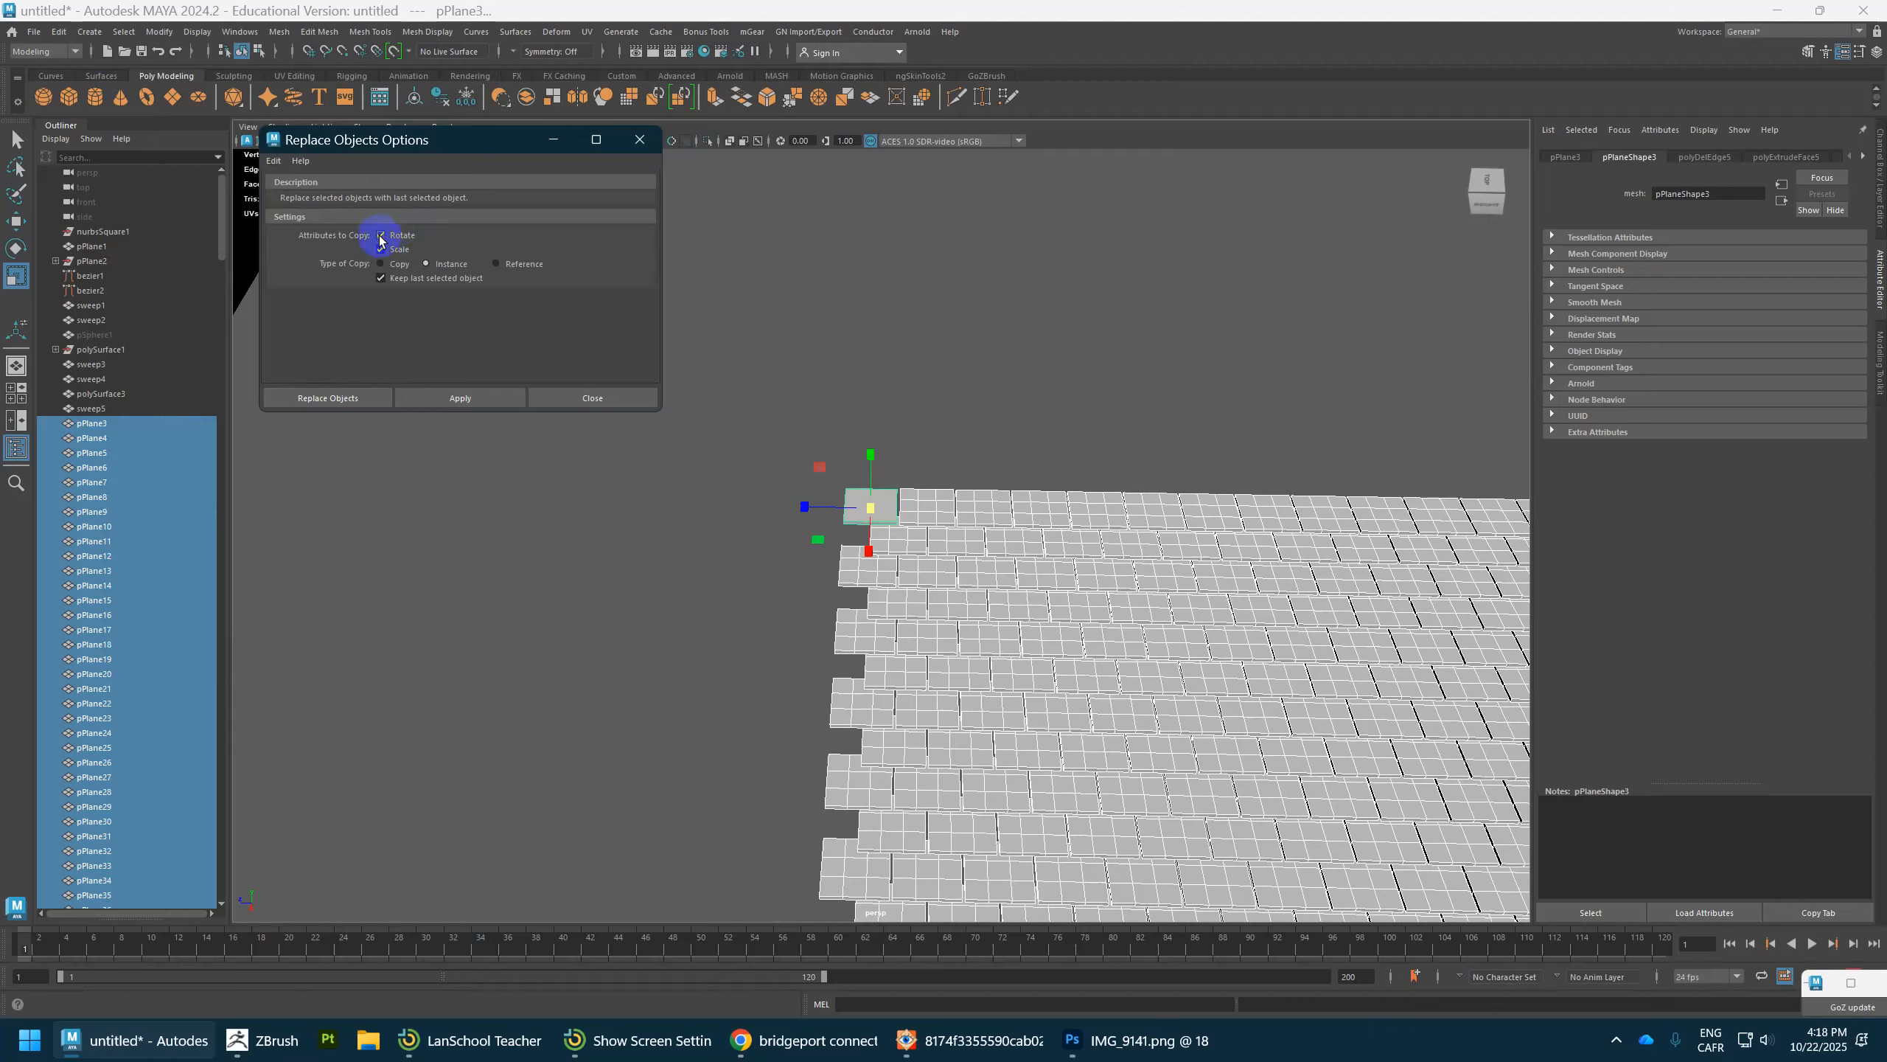
left_click(364, 397)
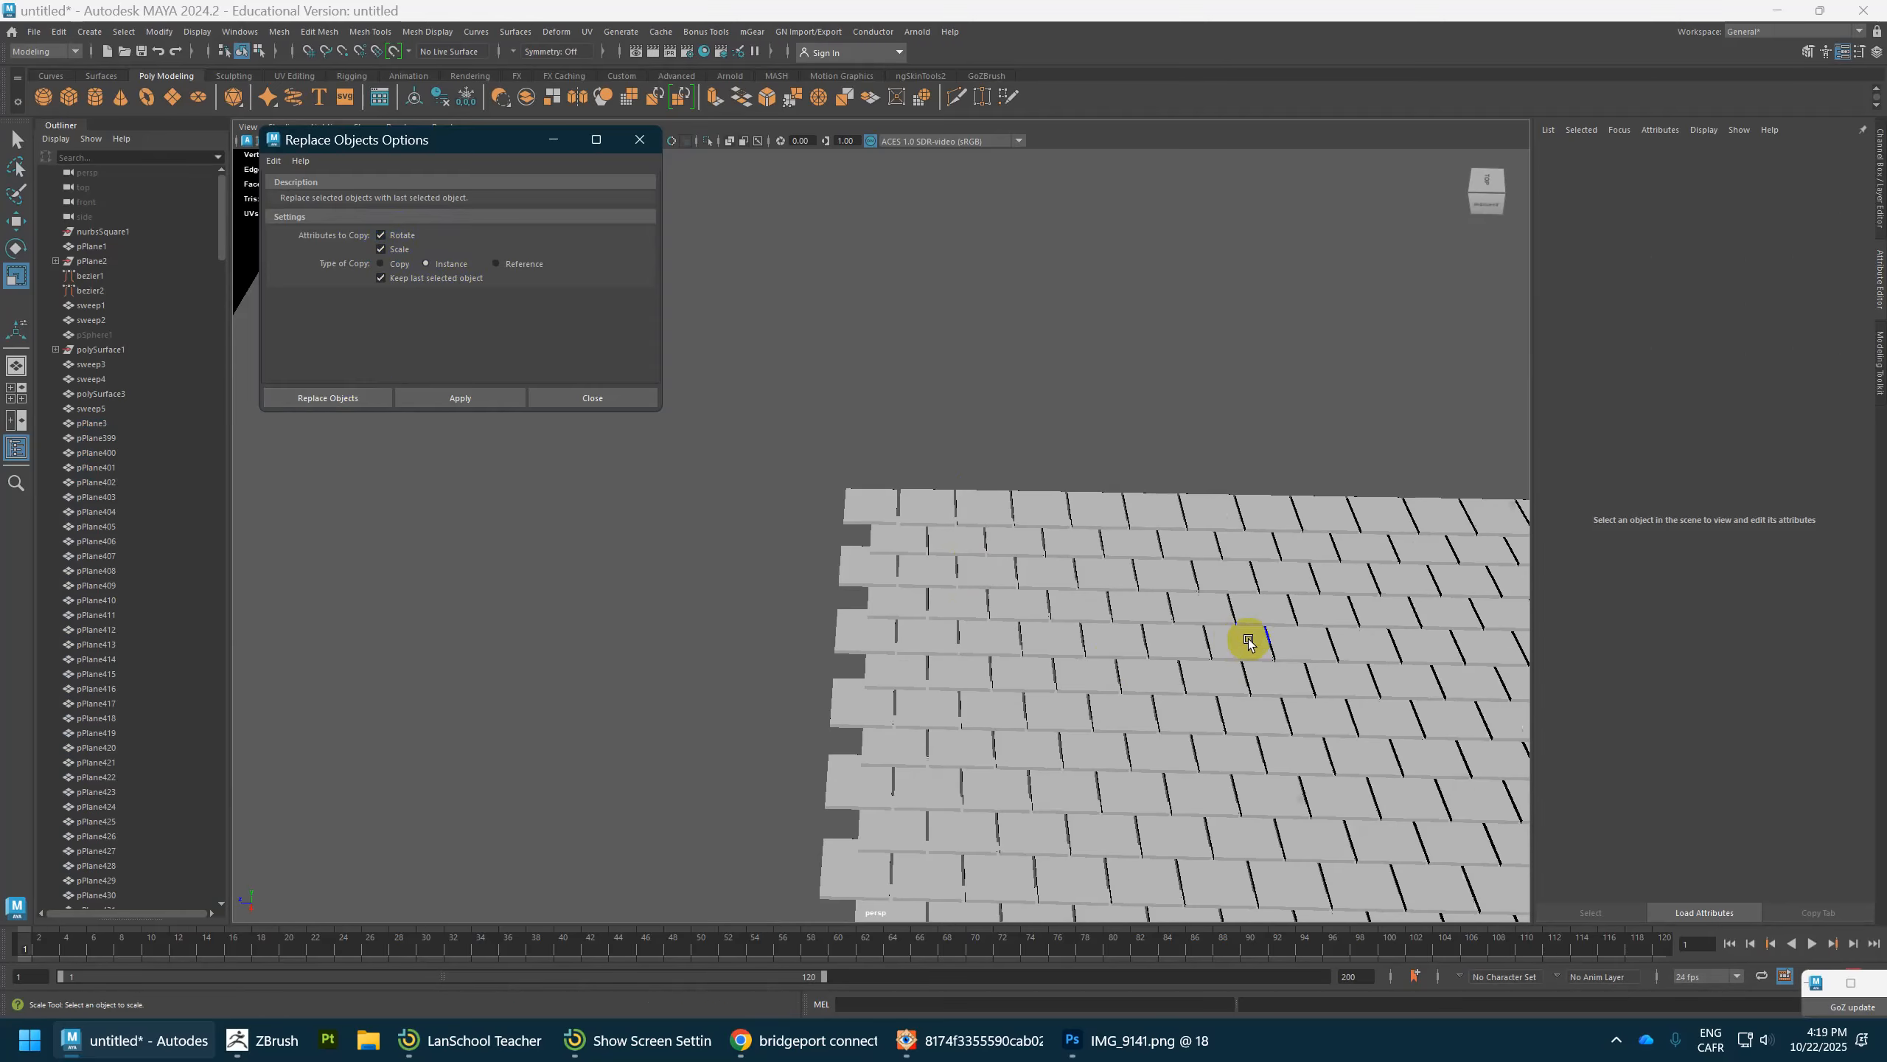
Step: Select every tile in the sheet and open the advanced Randomize Transforms tool from the Bonus Tools
left_click_drag(1229, 644, 947, 510, "alt")
left_click(973, 539)
scroll(973, 547, "down", 5)
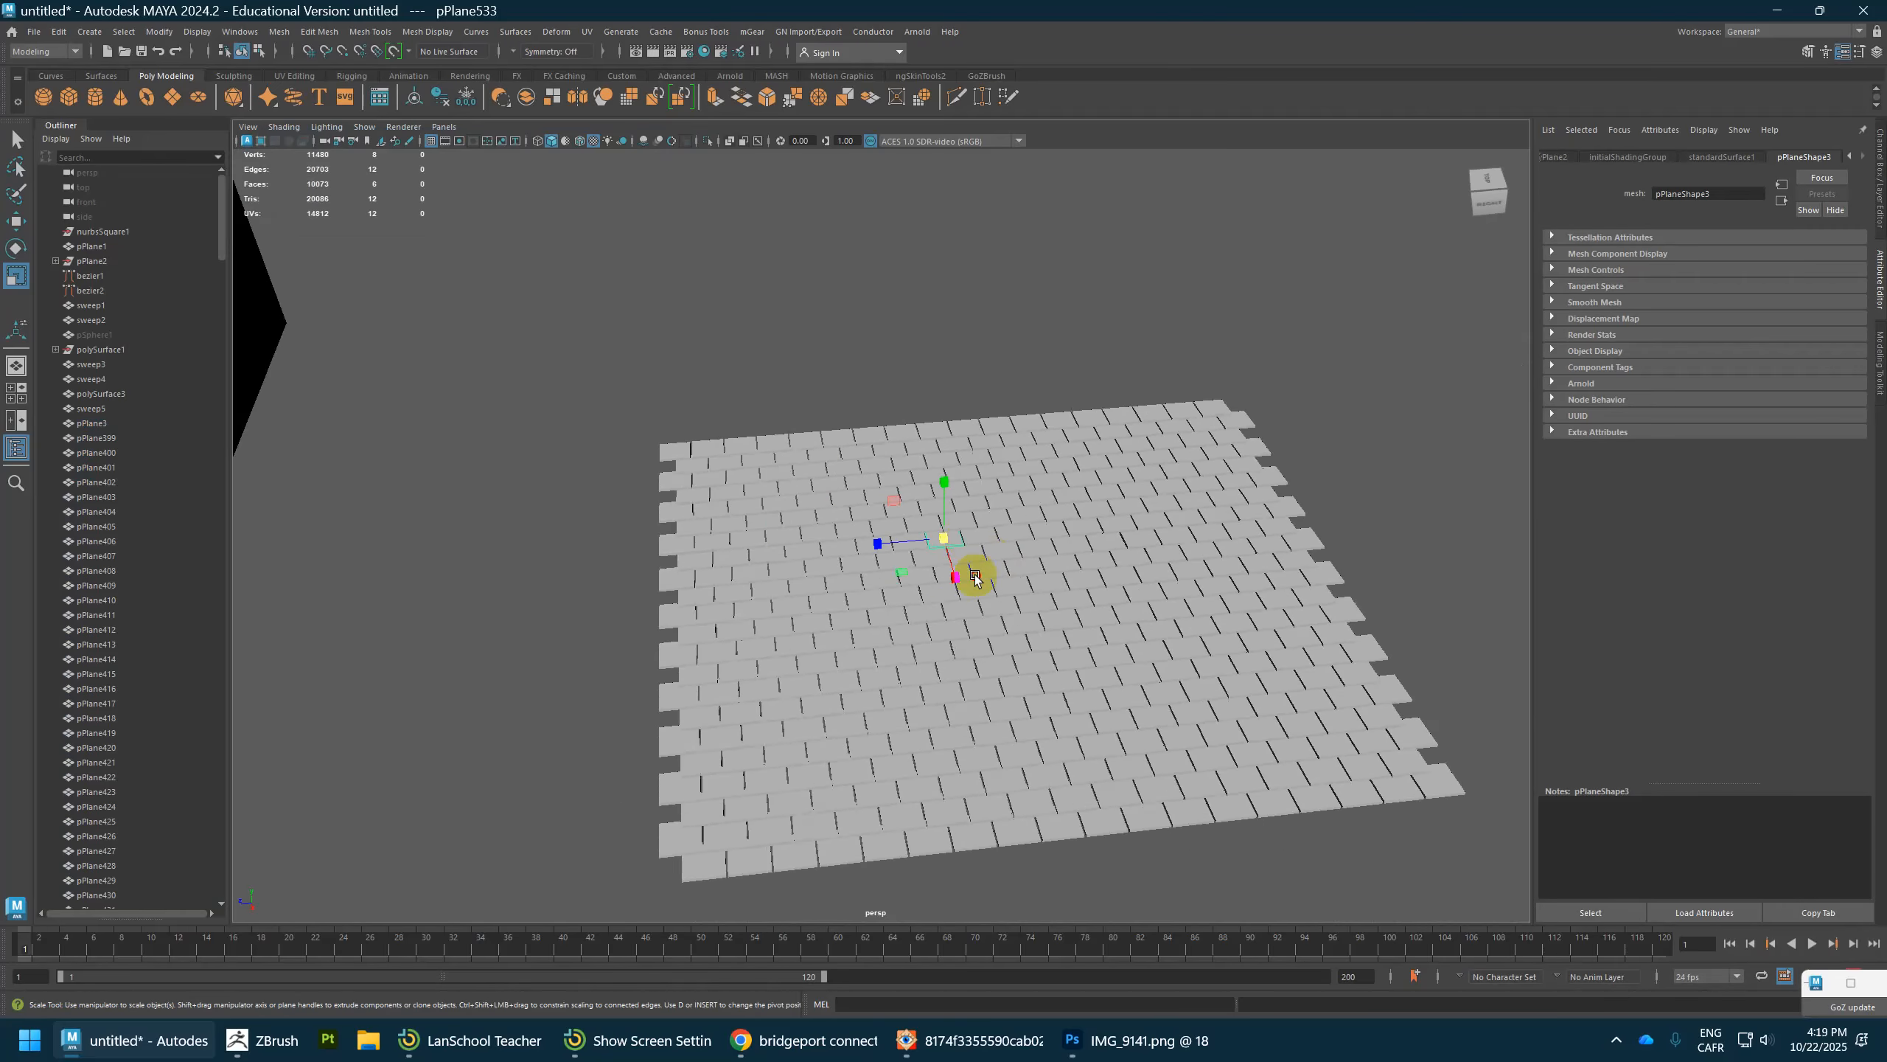
left_click_drag(973, 572, 891, 553, "alt")
left_click_drag(573, 394, 1690, 884)
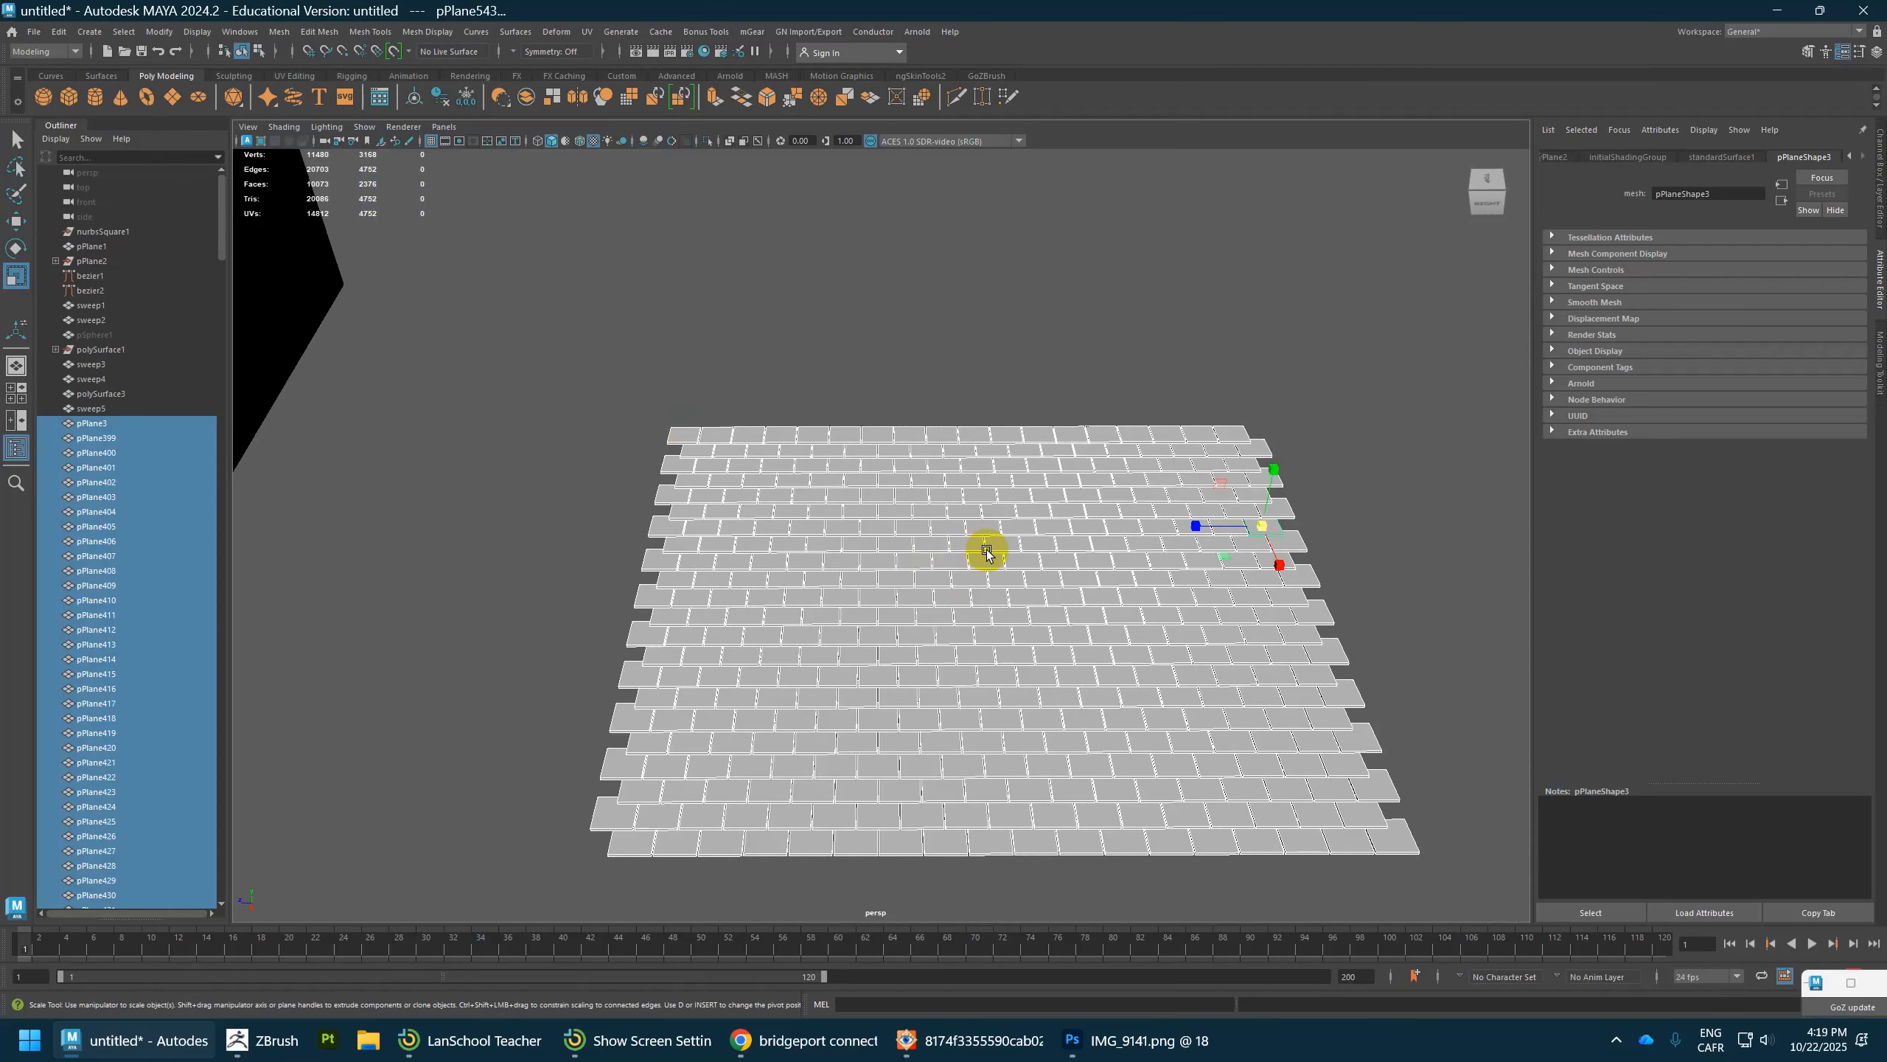
left_click_drag(1015, 480, 1109, 445, "alt")
left_click_drag(1083, 493, 1023, 491, "alt")
middle_click_drag(1023, 491, 910, 397, "alt")
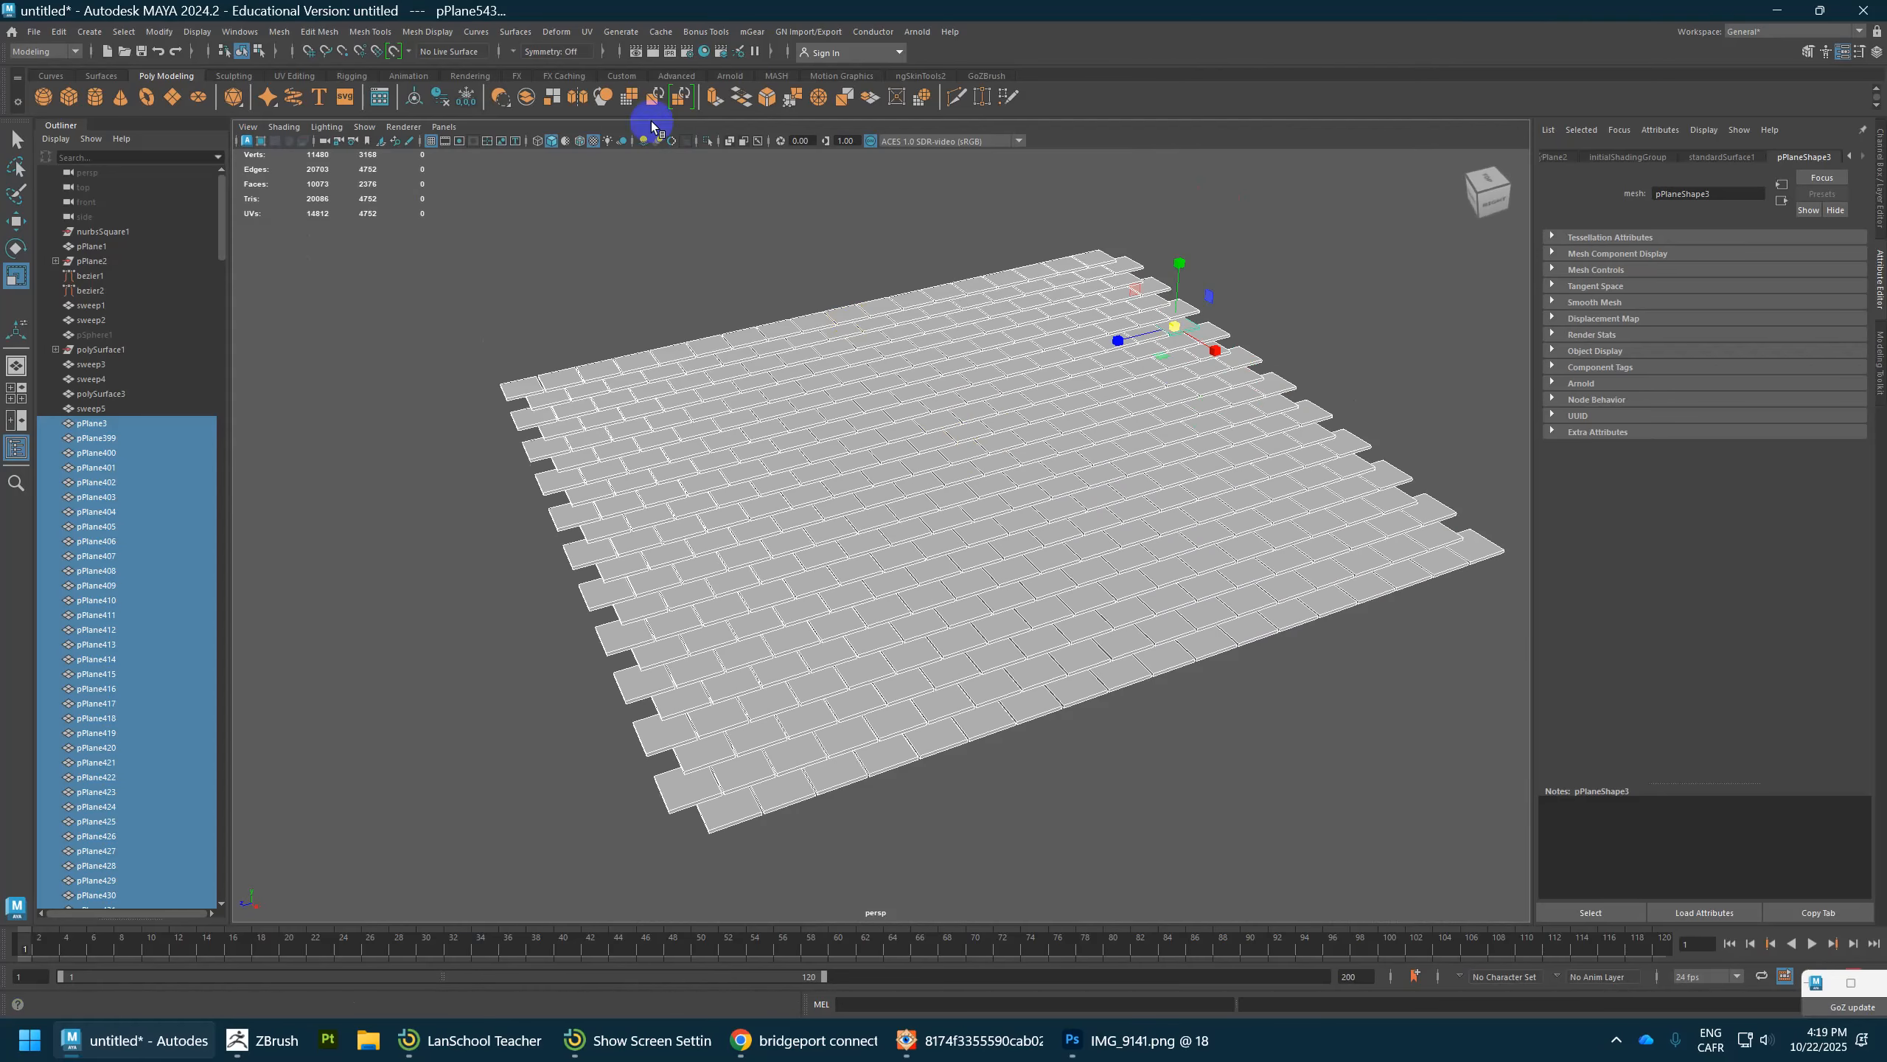
left_click(681, 33)
left_click(735, 92)
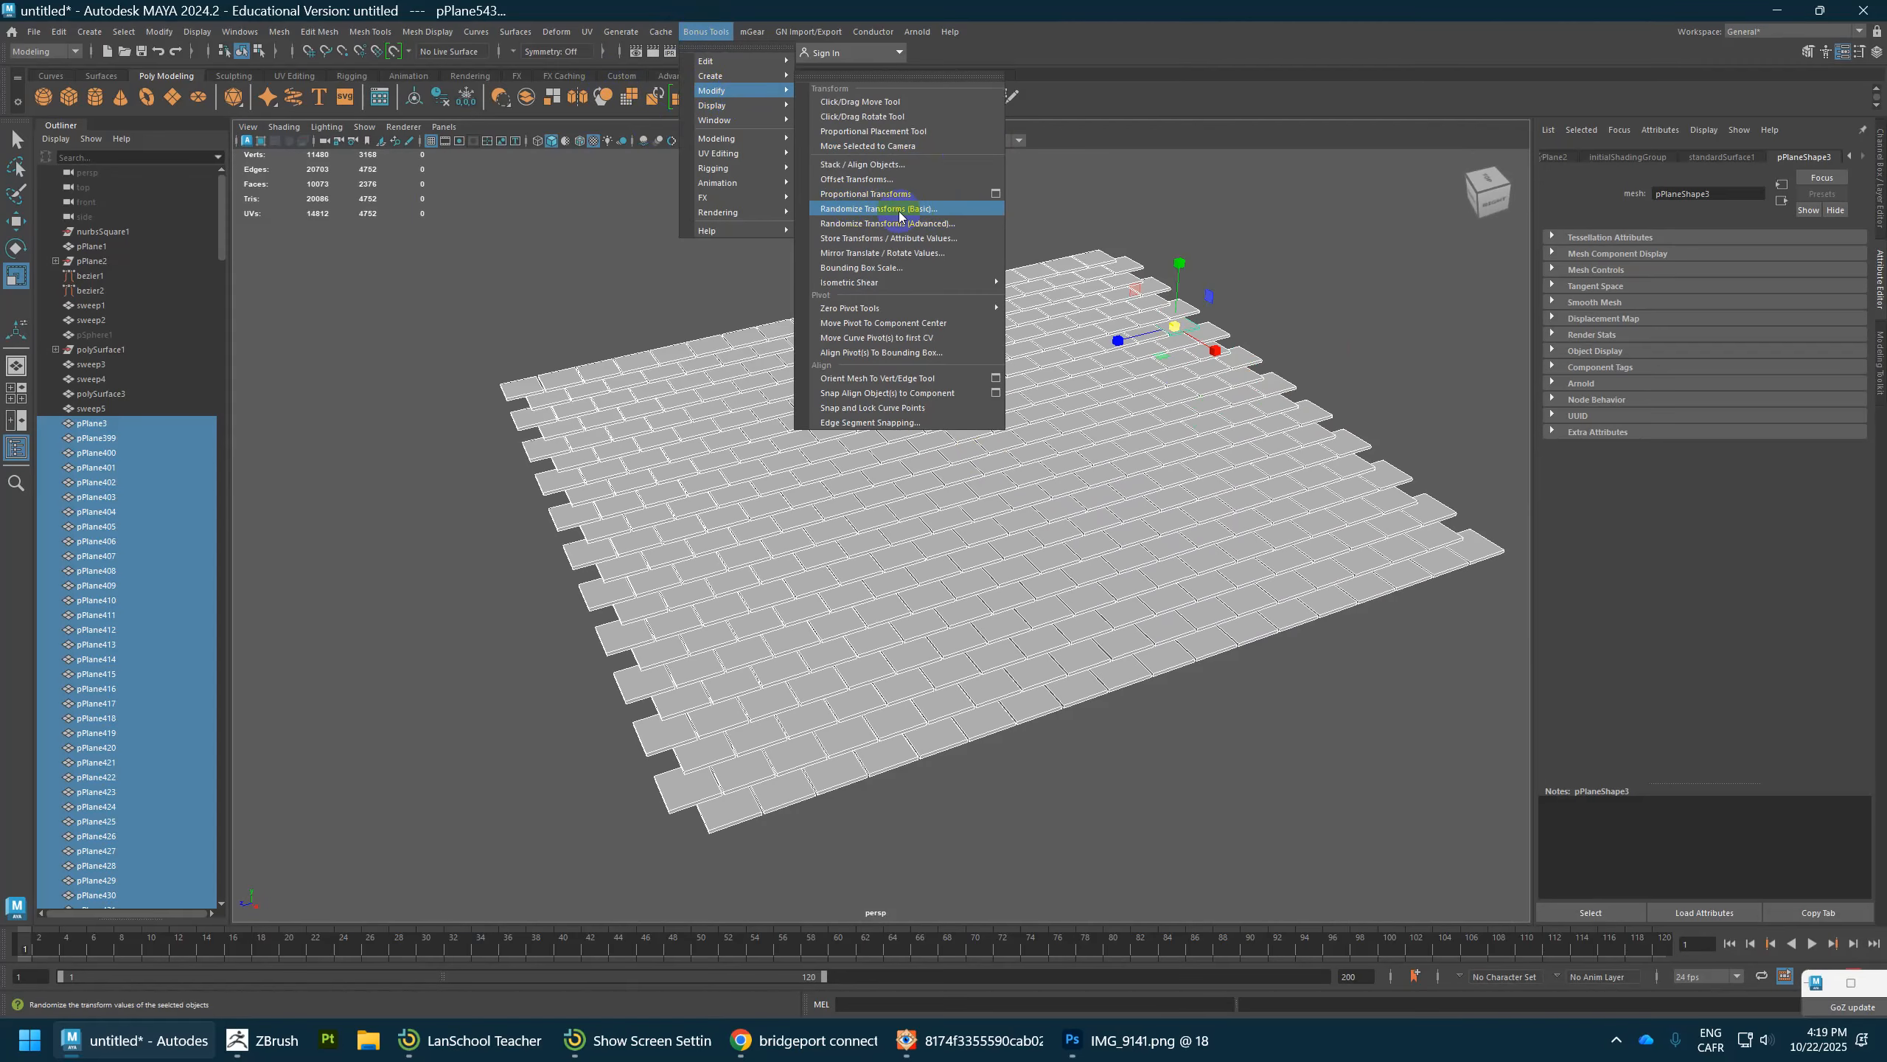
left_click(928, 225)
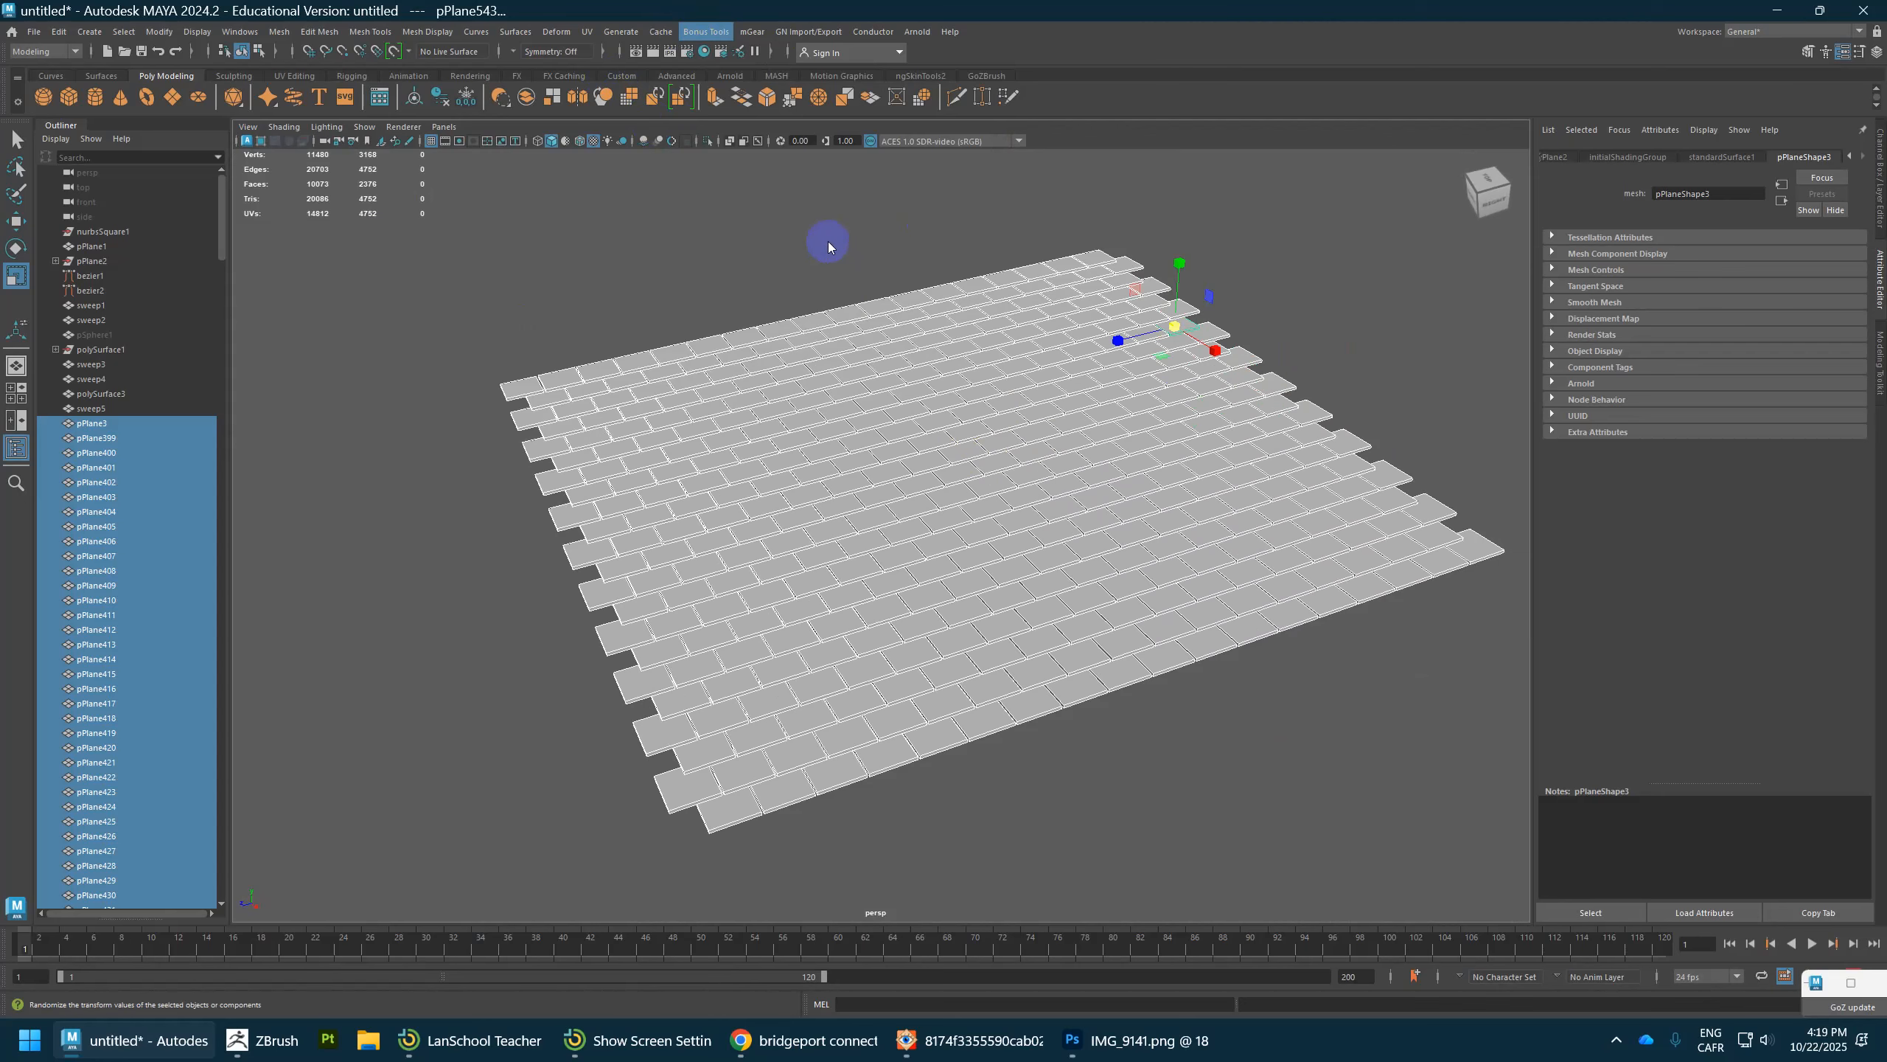
left_click_drag(1062, 177, 452, 176)
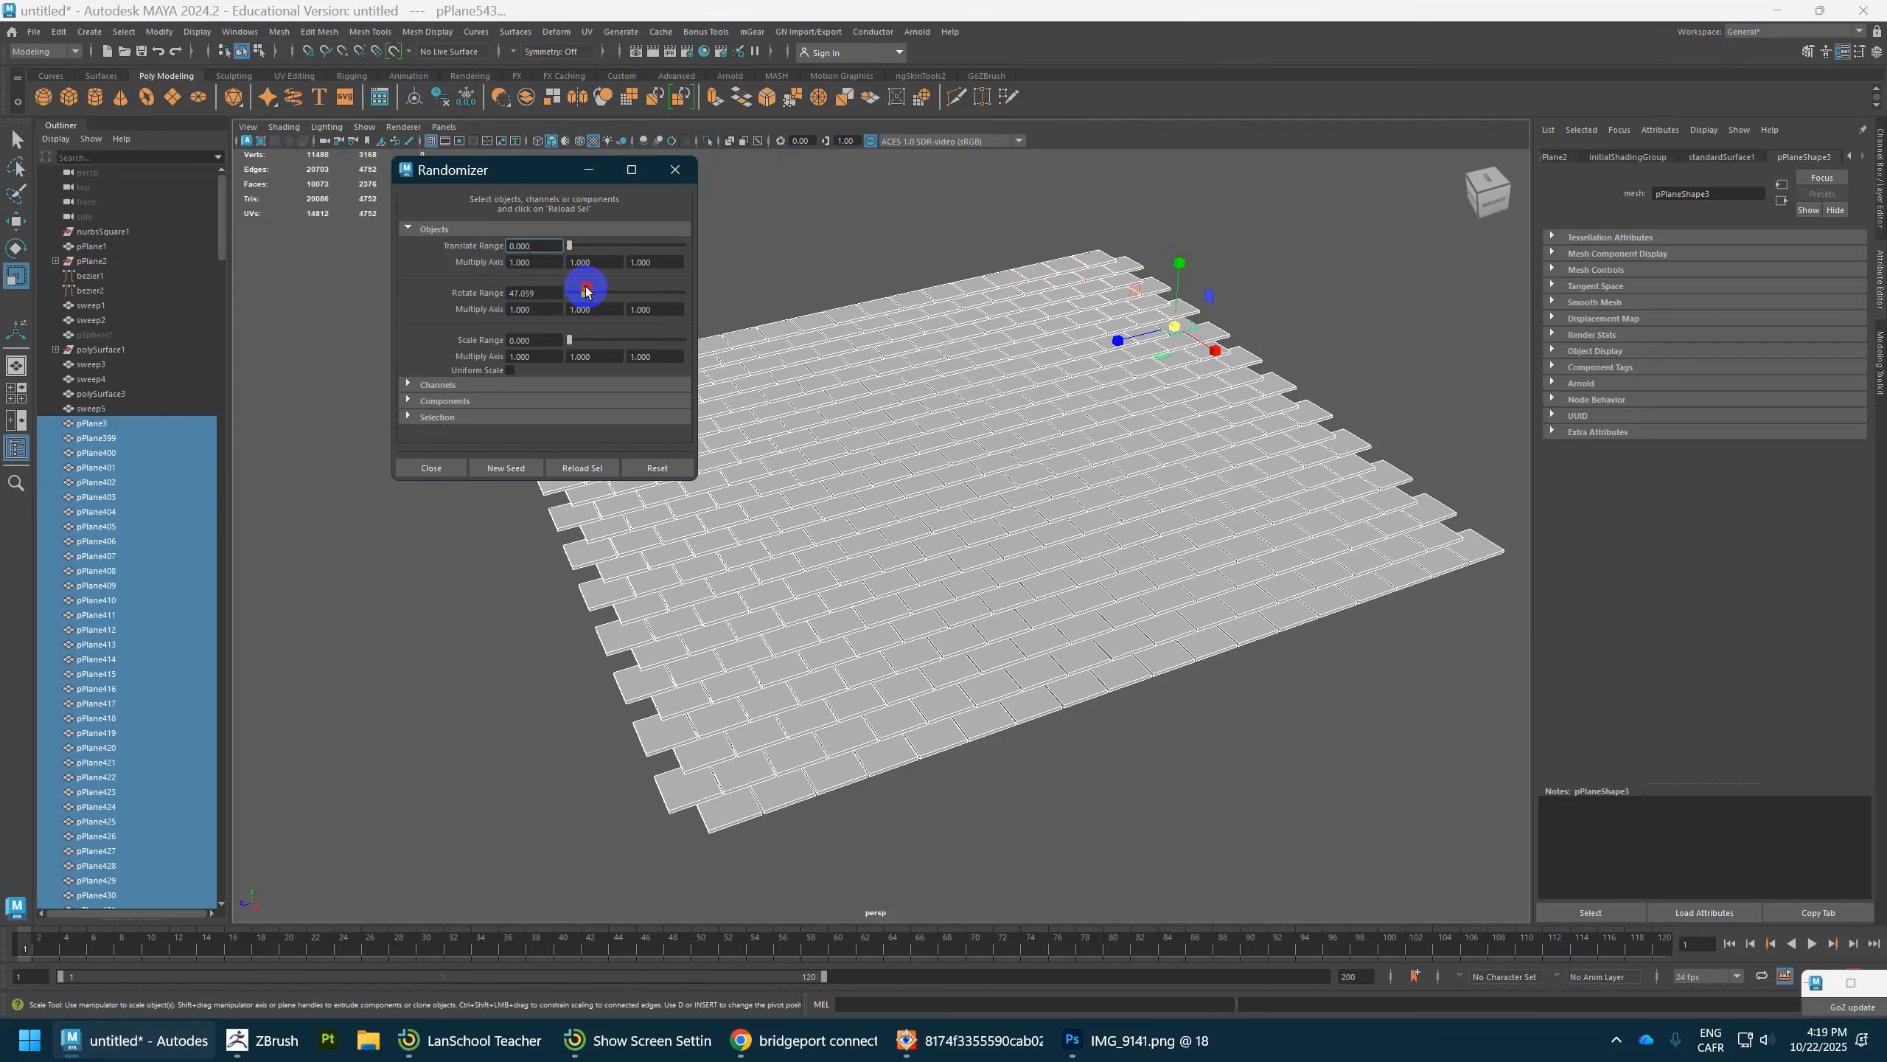
Step: Randomize the tiles' rotation with a Rotate Range of 23.529 and the X and Z axis multipliers at 0
left_click_drag(585, 289, 577, 294)
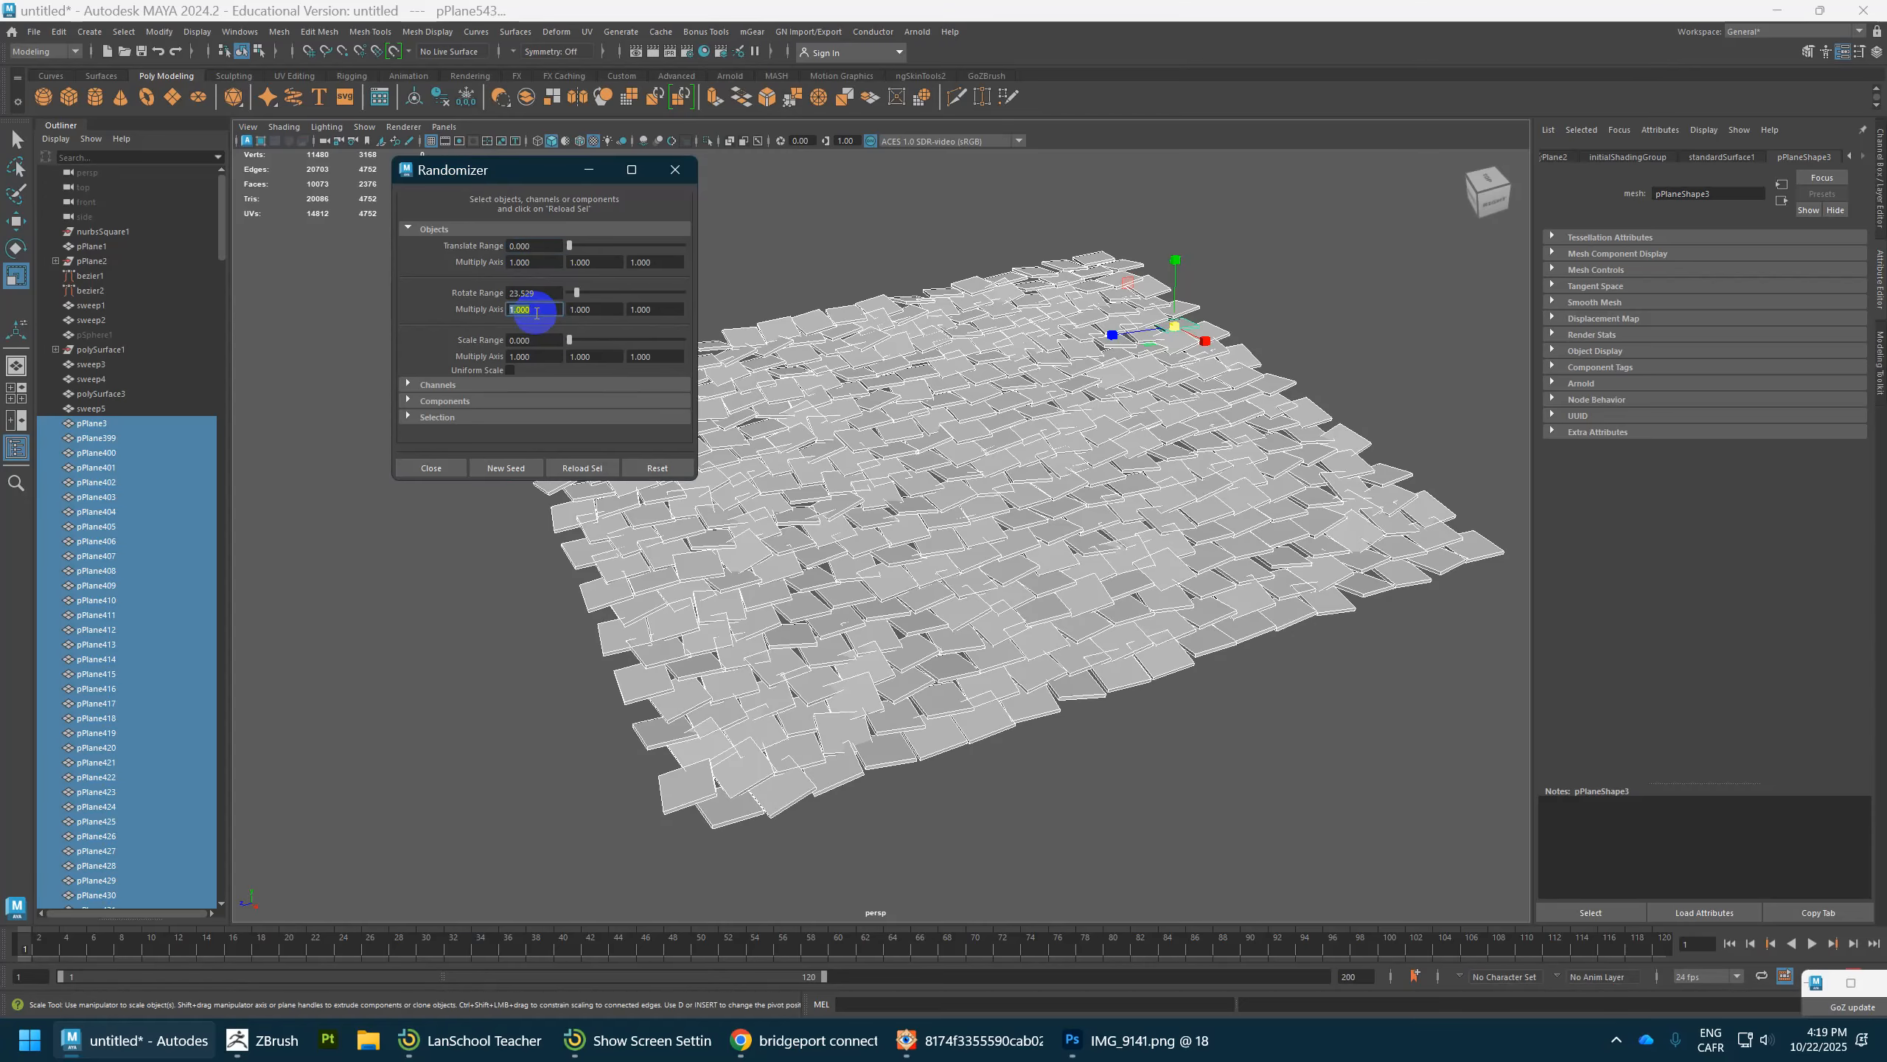
type("0")
key("Return")
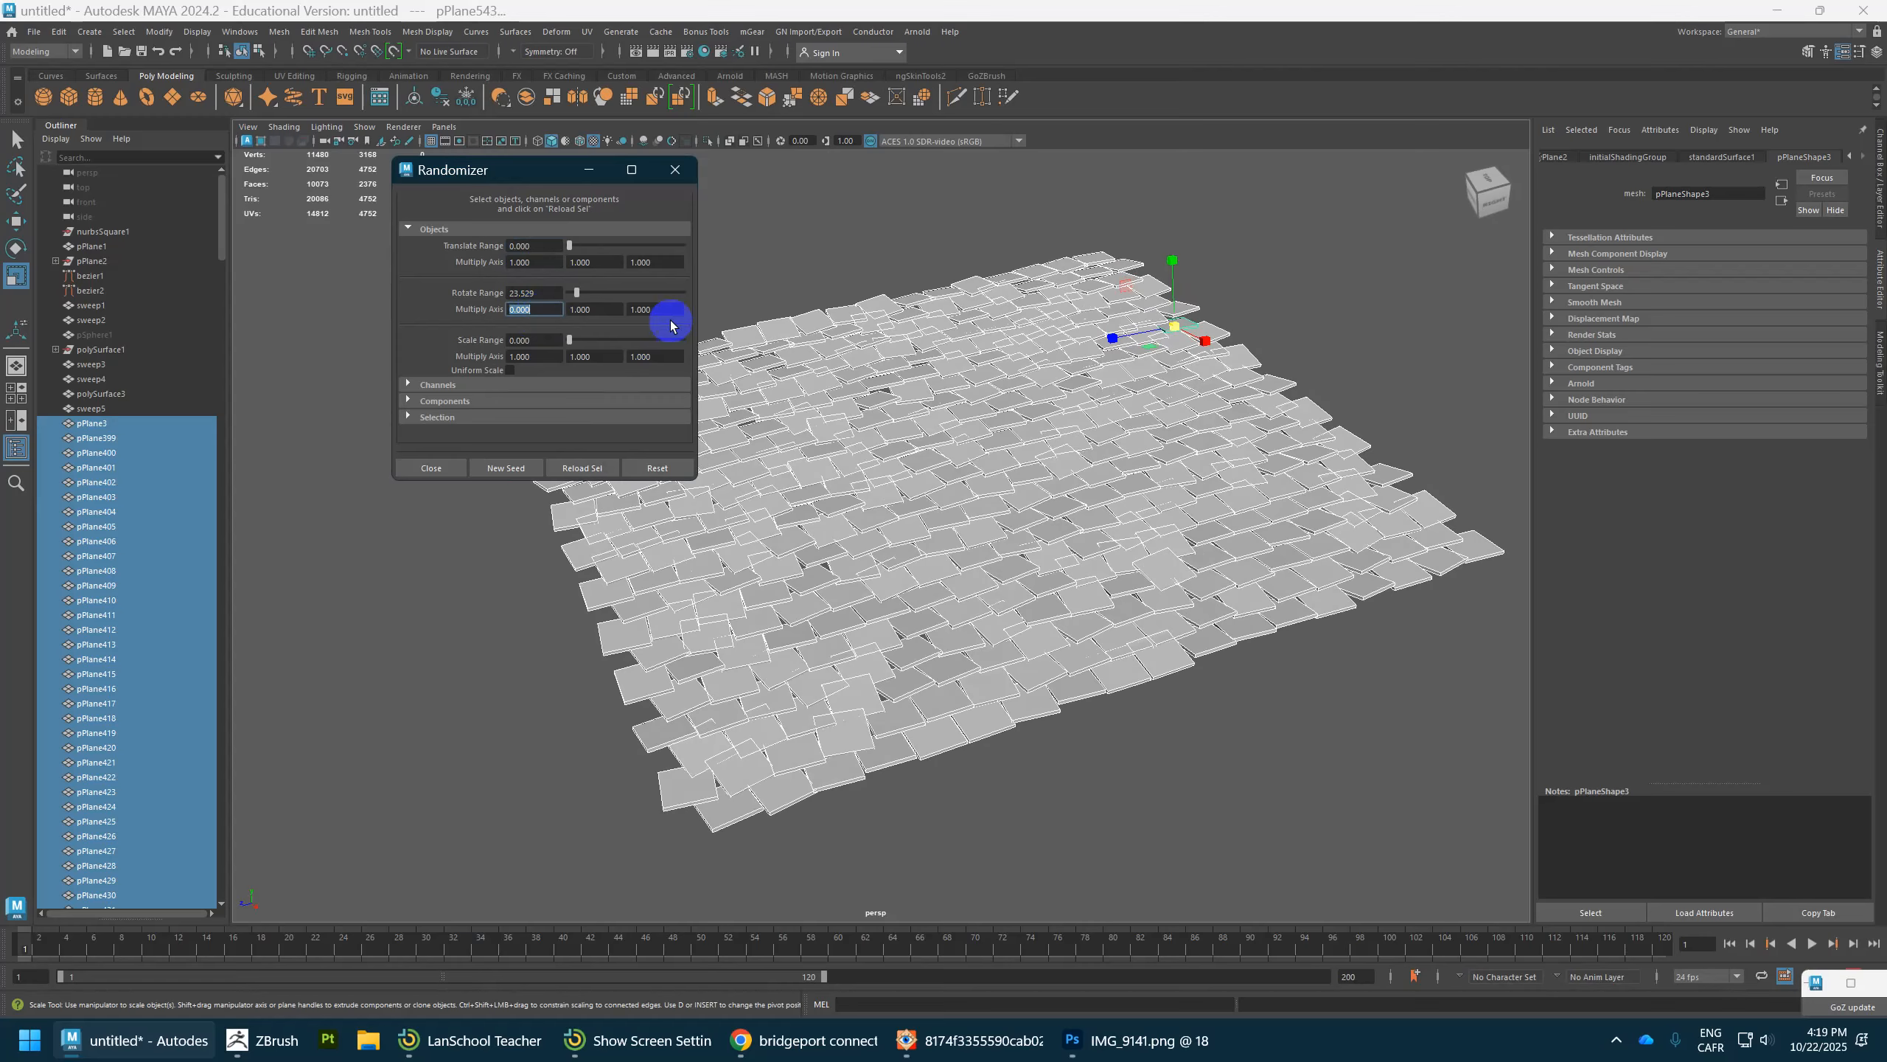
left_click(662, 313)
type("0")
key("Return")
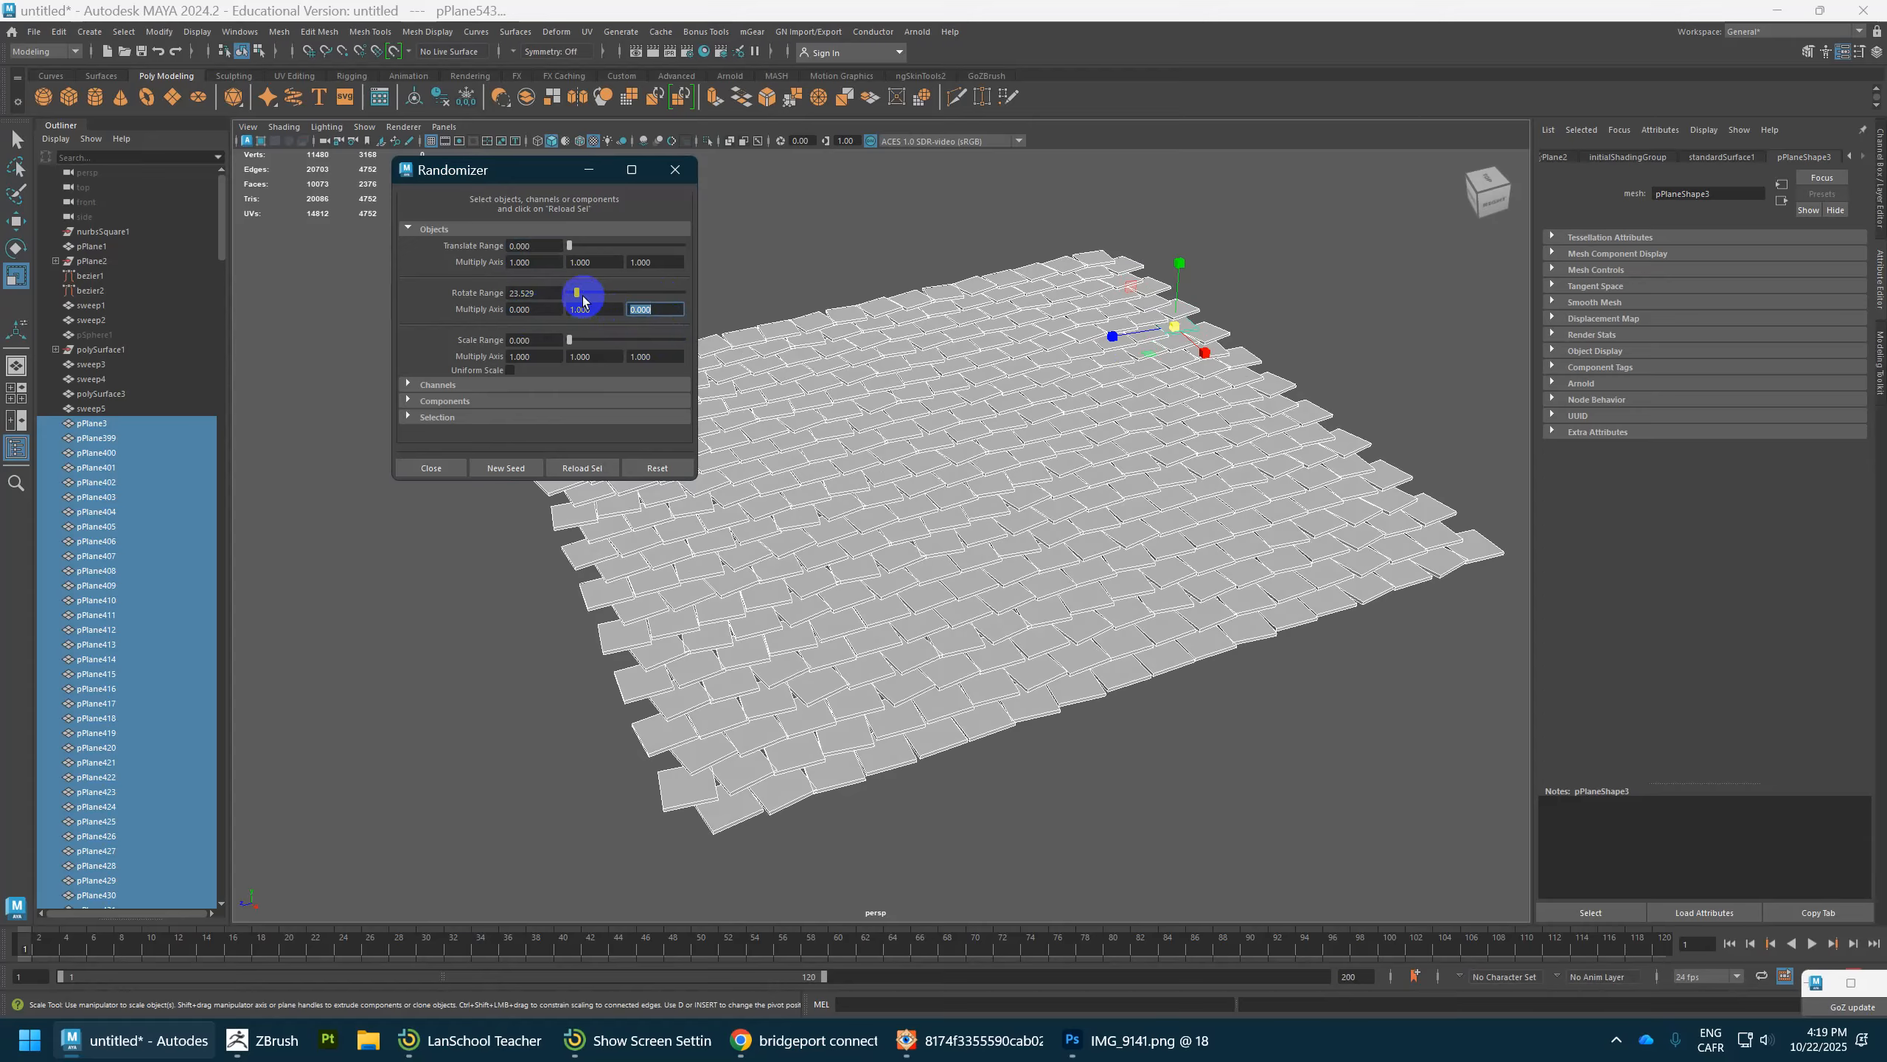
Step: Set the rotation multipliers to 0.1 for Y and 1 for Z, and reduce the Rotate Range to about 7
left_click_drag(592, 296, 531, 289)
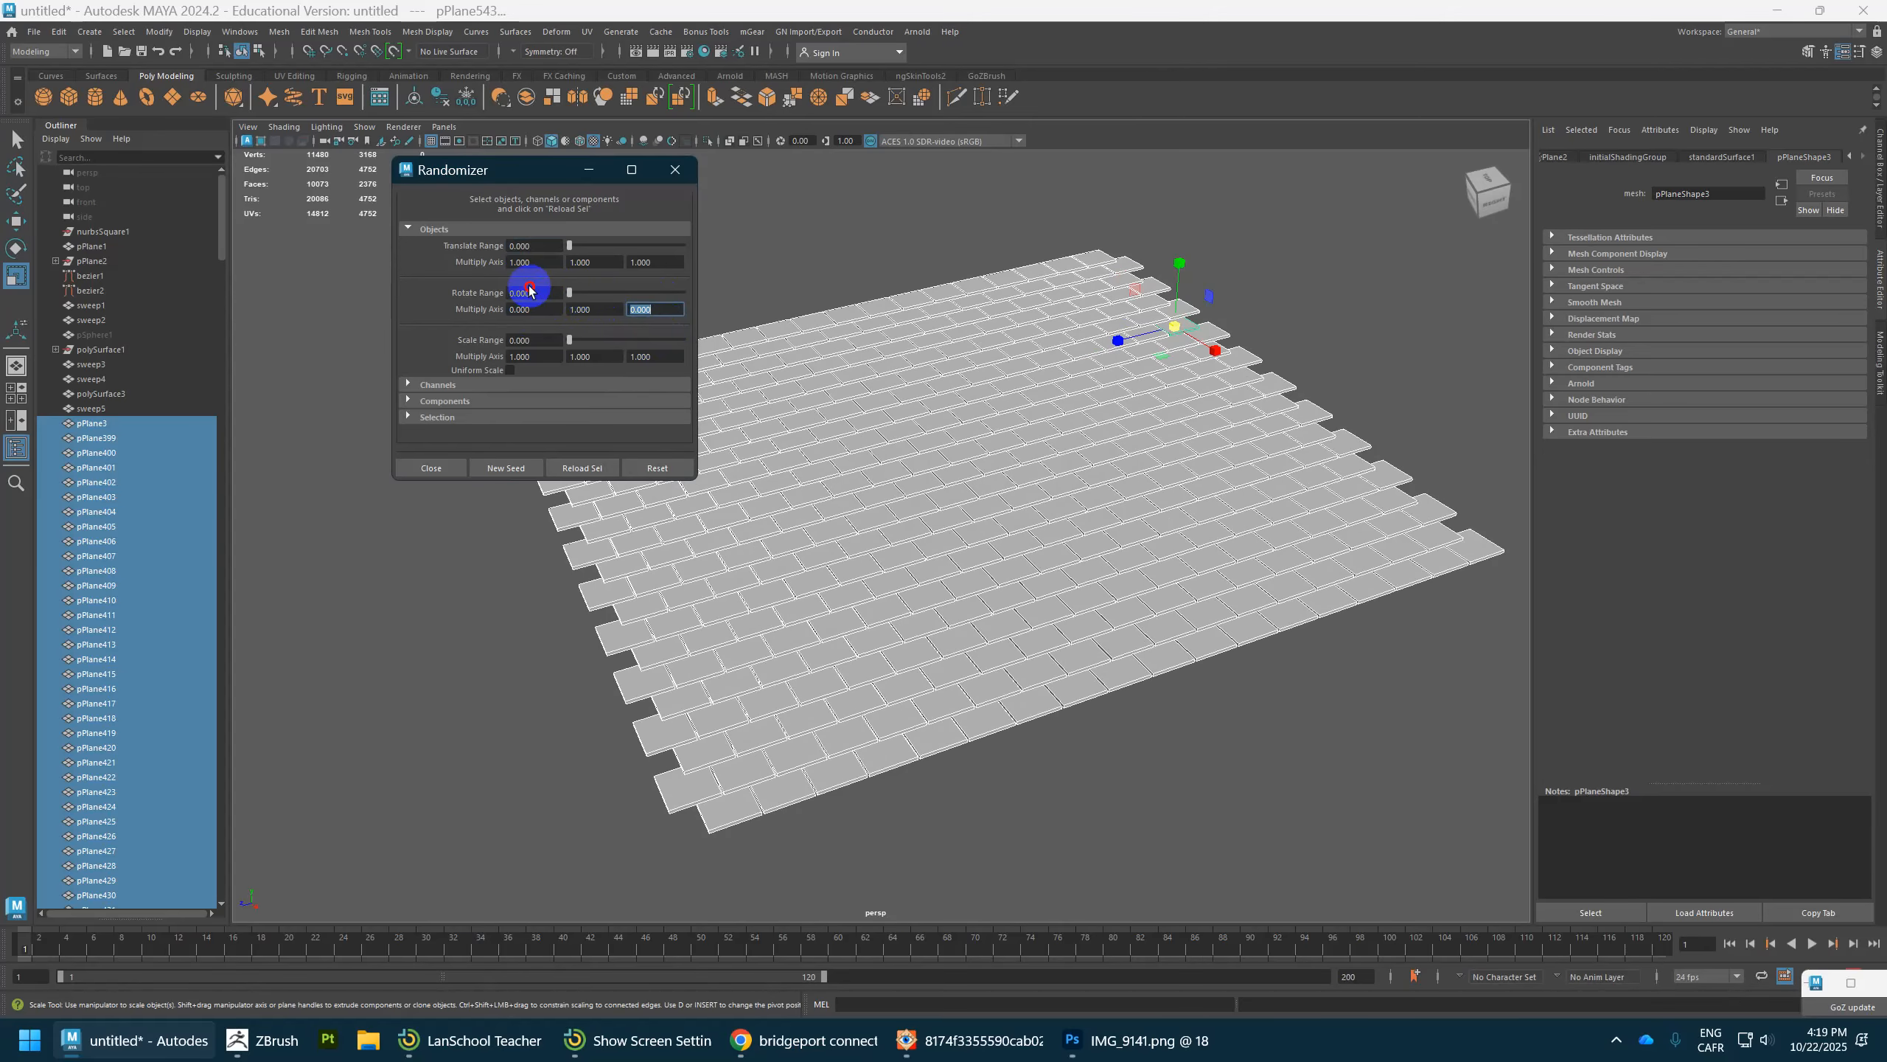
left_click(591, 309)
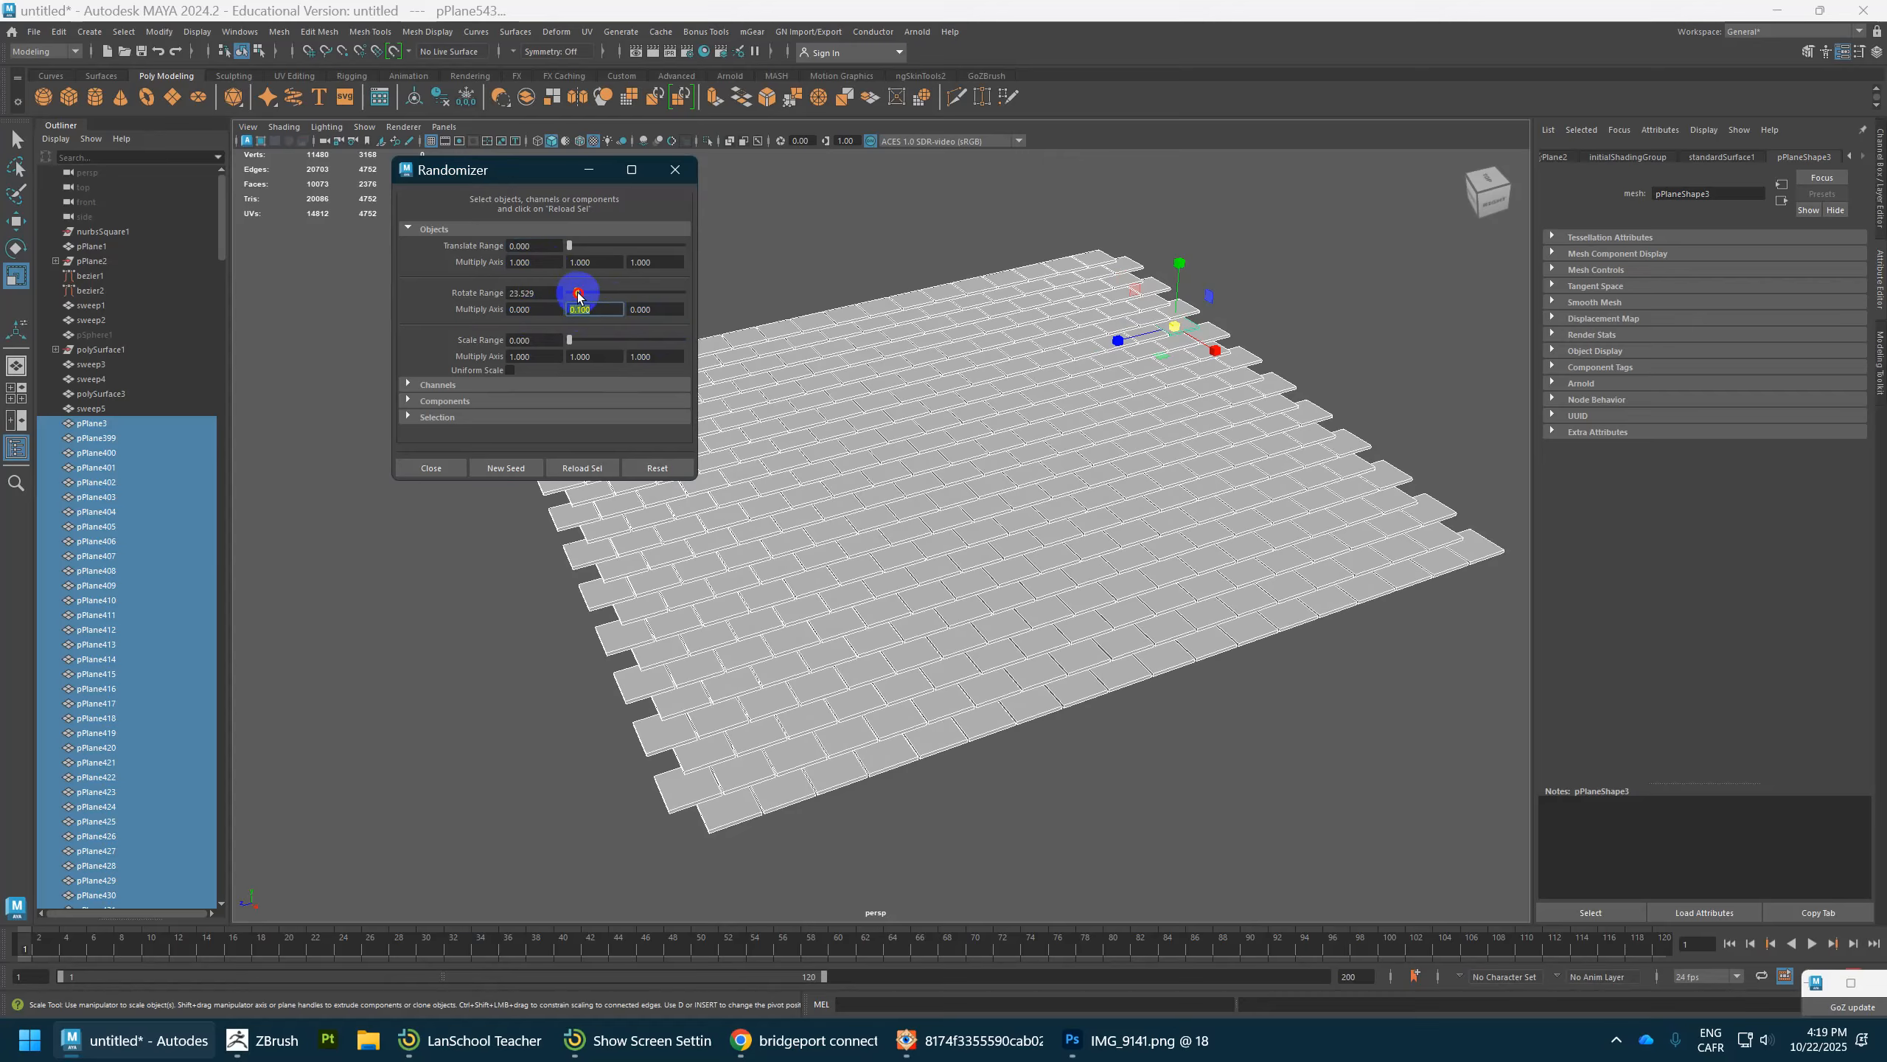
left_click_drag(578, 295, 581, 292)
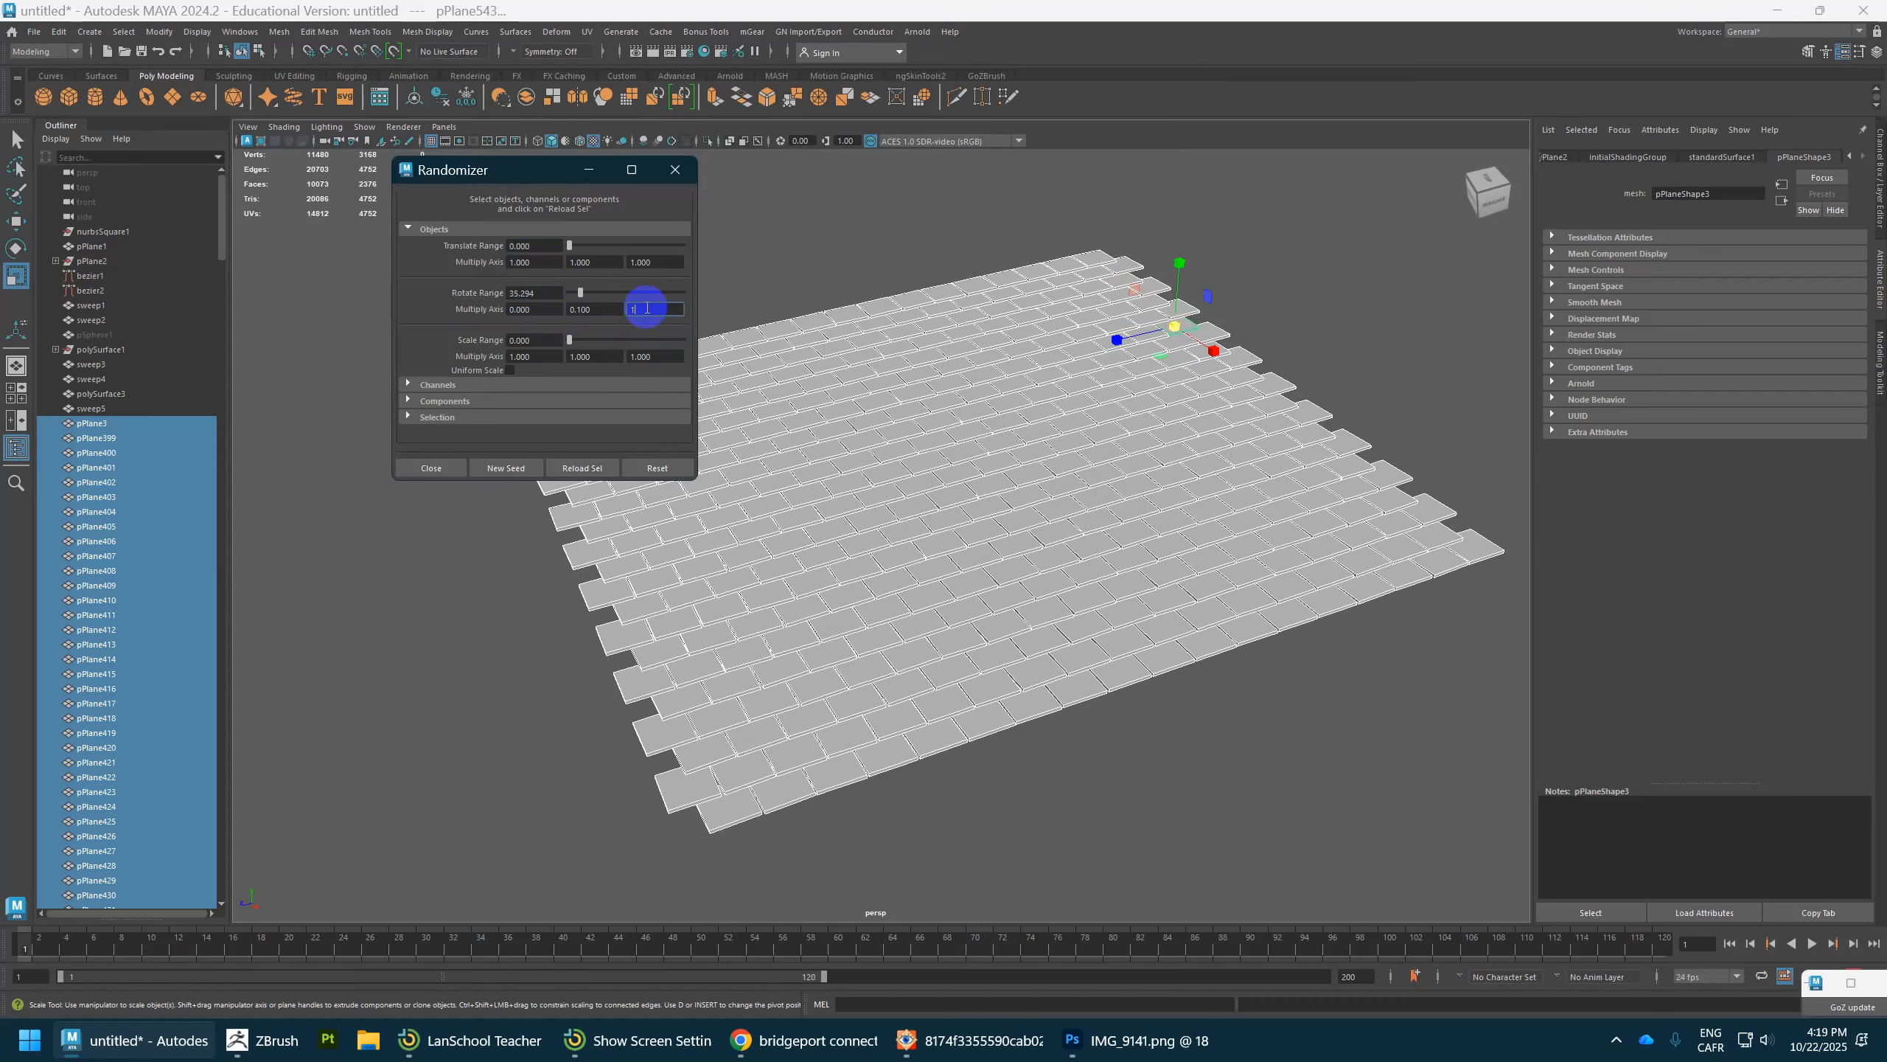
key("Return")
left_click_drag(1200, 350, 1040, 553, "alt")
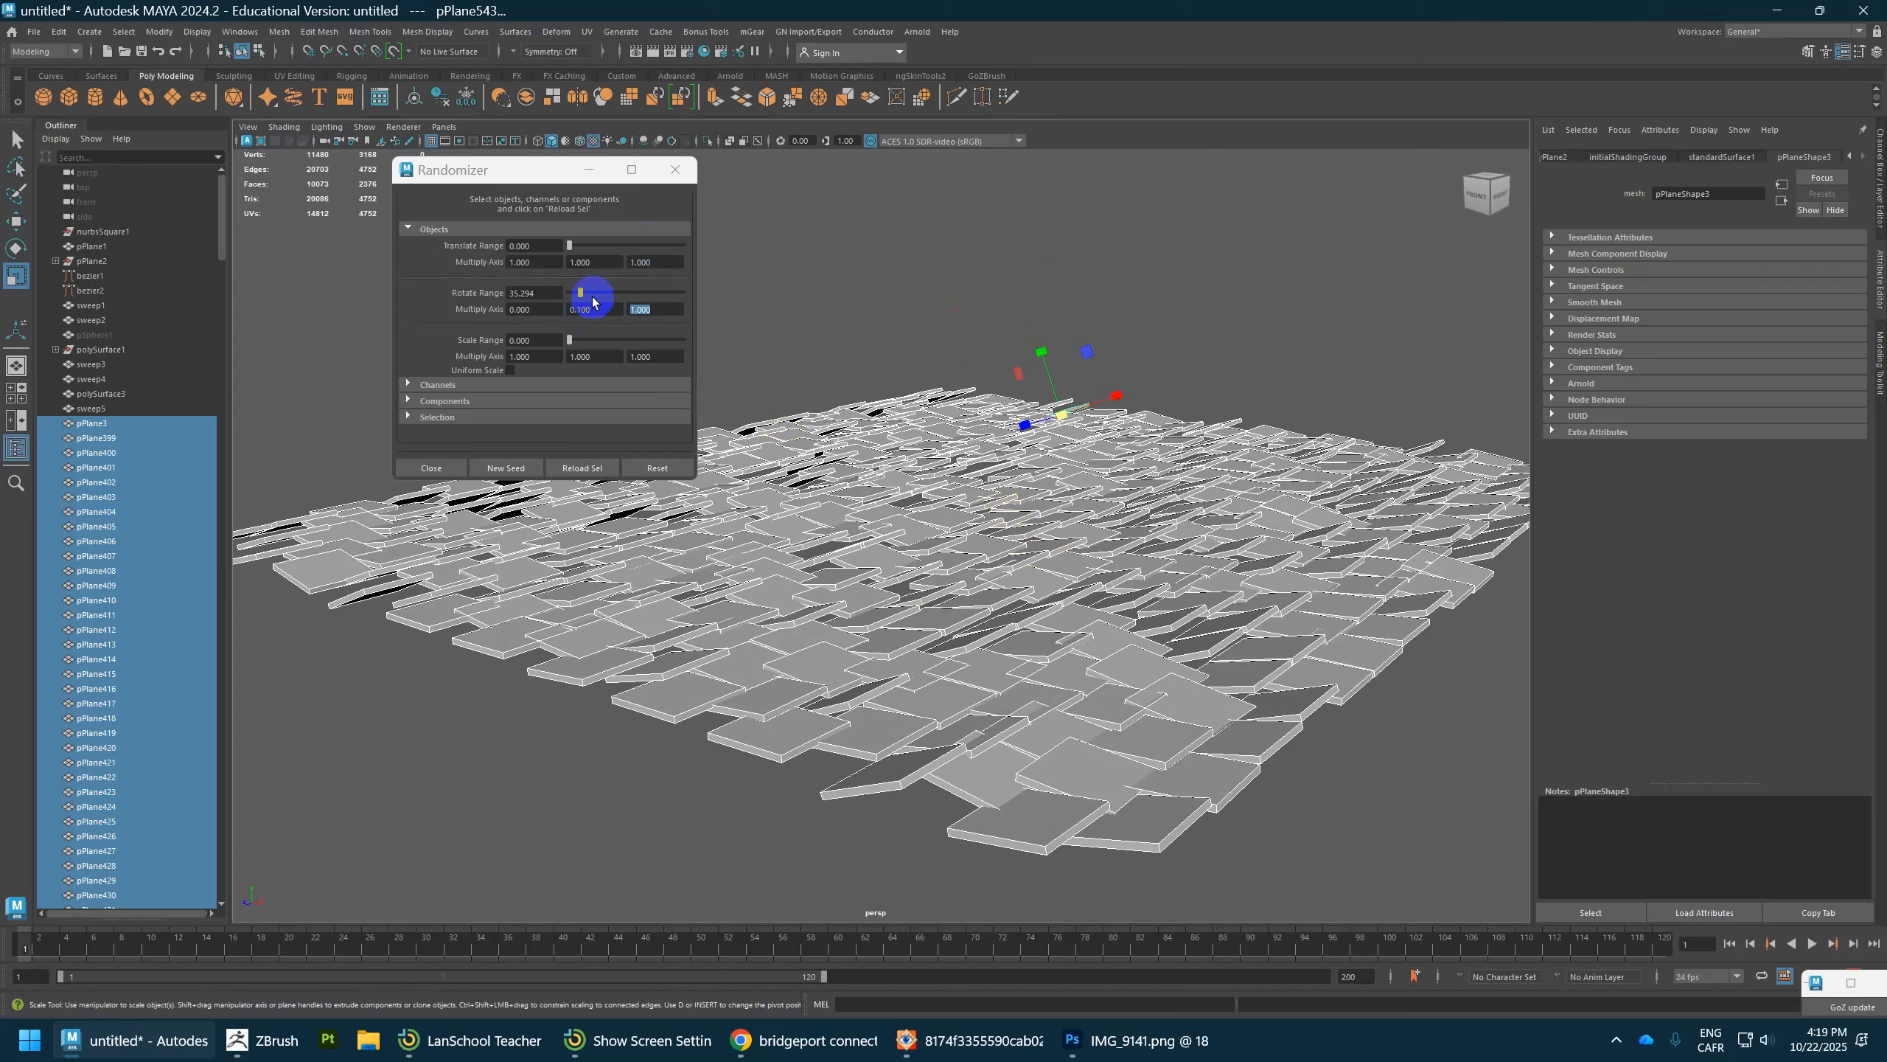
left_click_drag(592, 300, 571, 294)
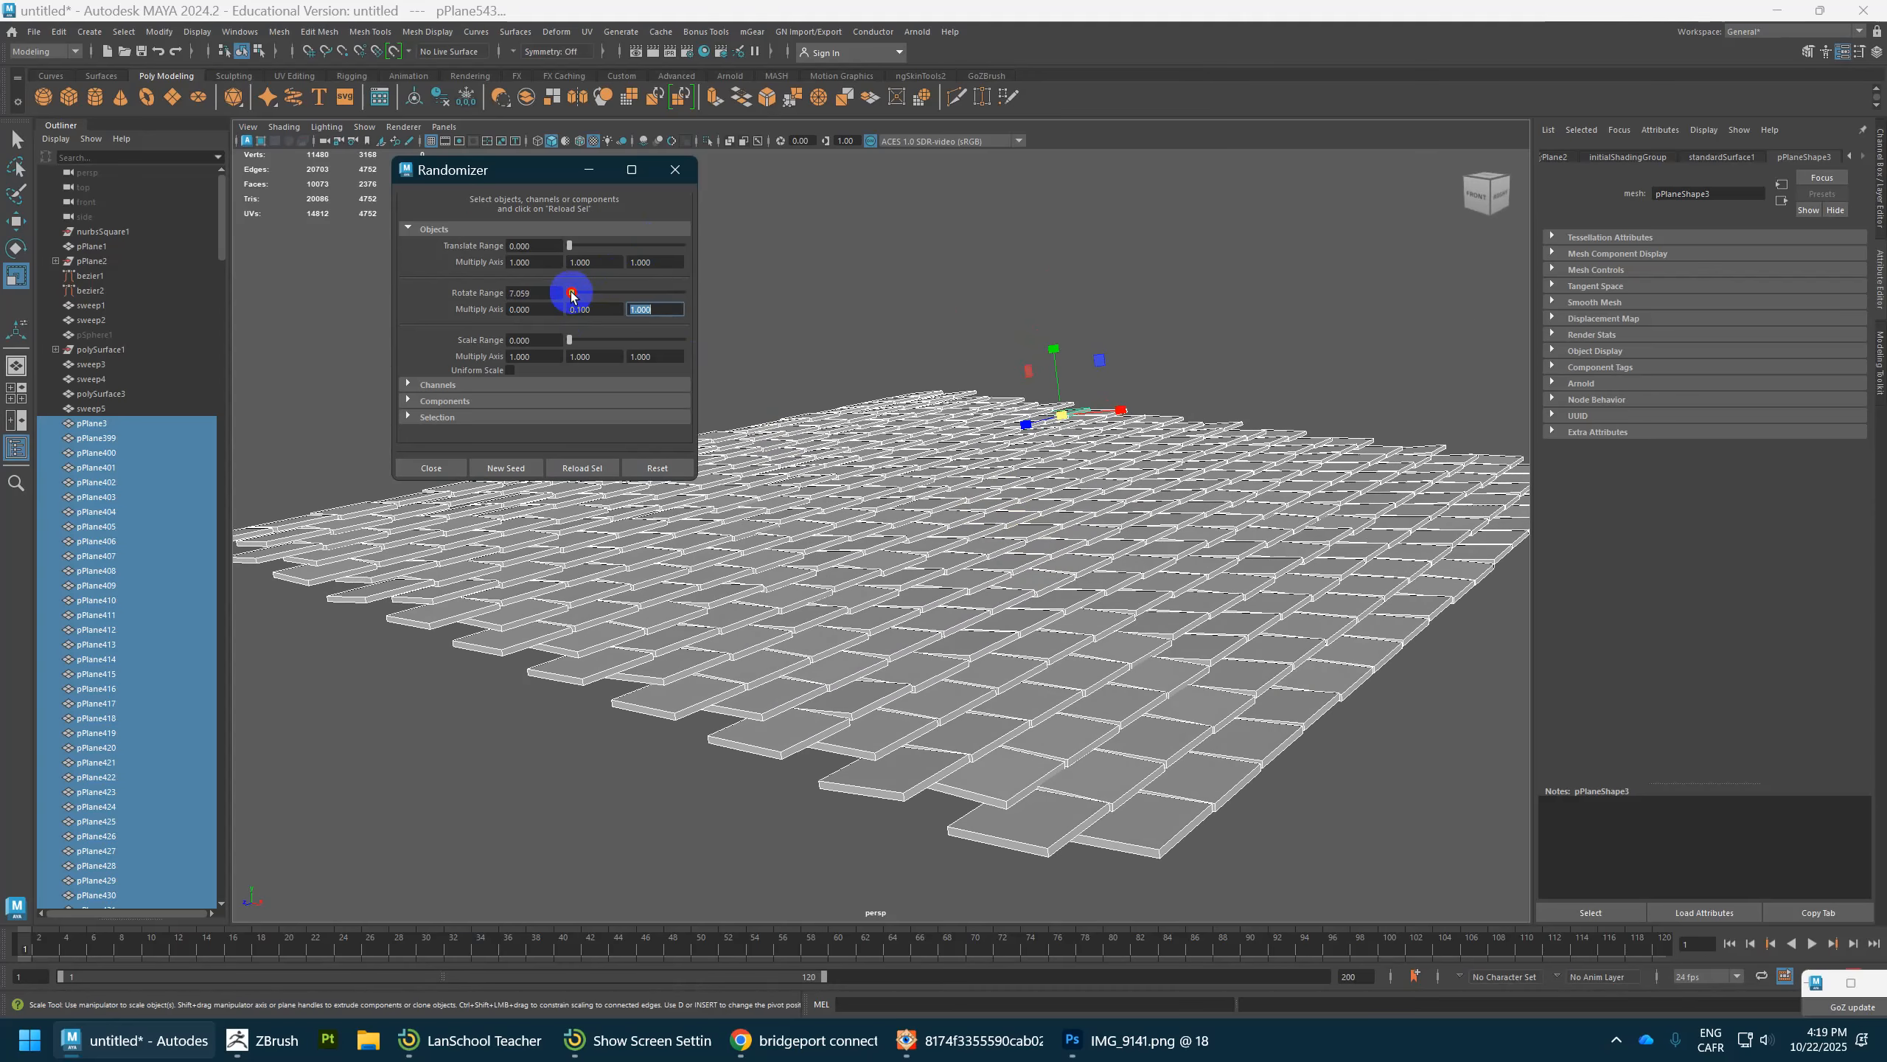
Step: Deselect the tiles and turn on screen-space ambient occlusion to inspect the randomized sheet
left_click_drag(1293, 697, 1192, 759, "alt")
scroll(1192, 759, "down", 6)
left_click(1196, 510)
left_click_drag(1196, 510, 724, 132, "alt")
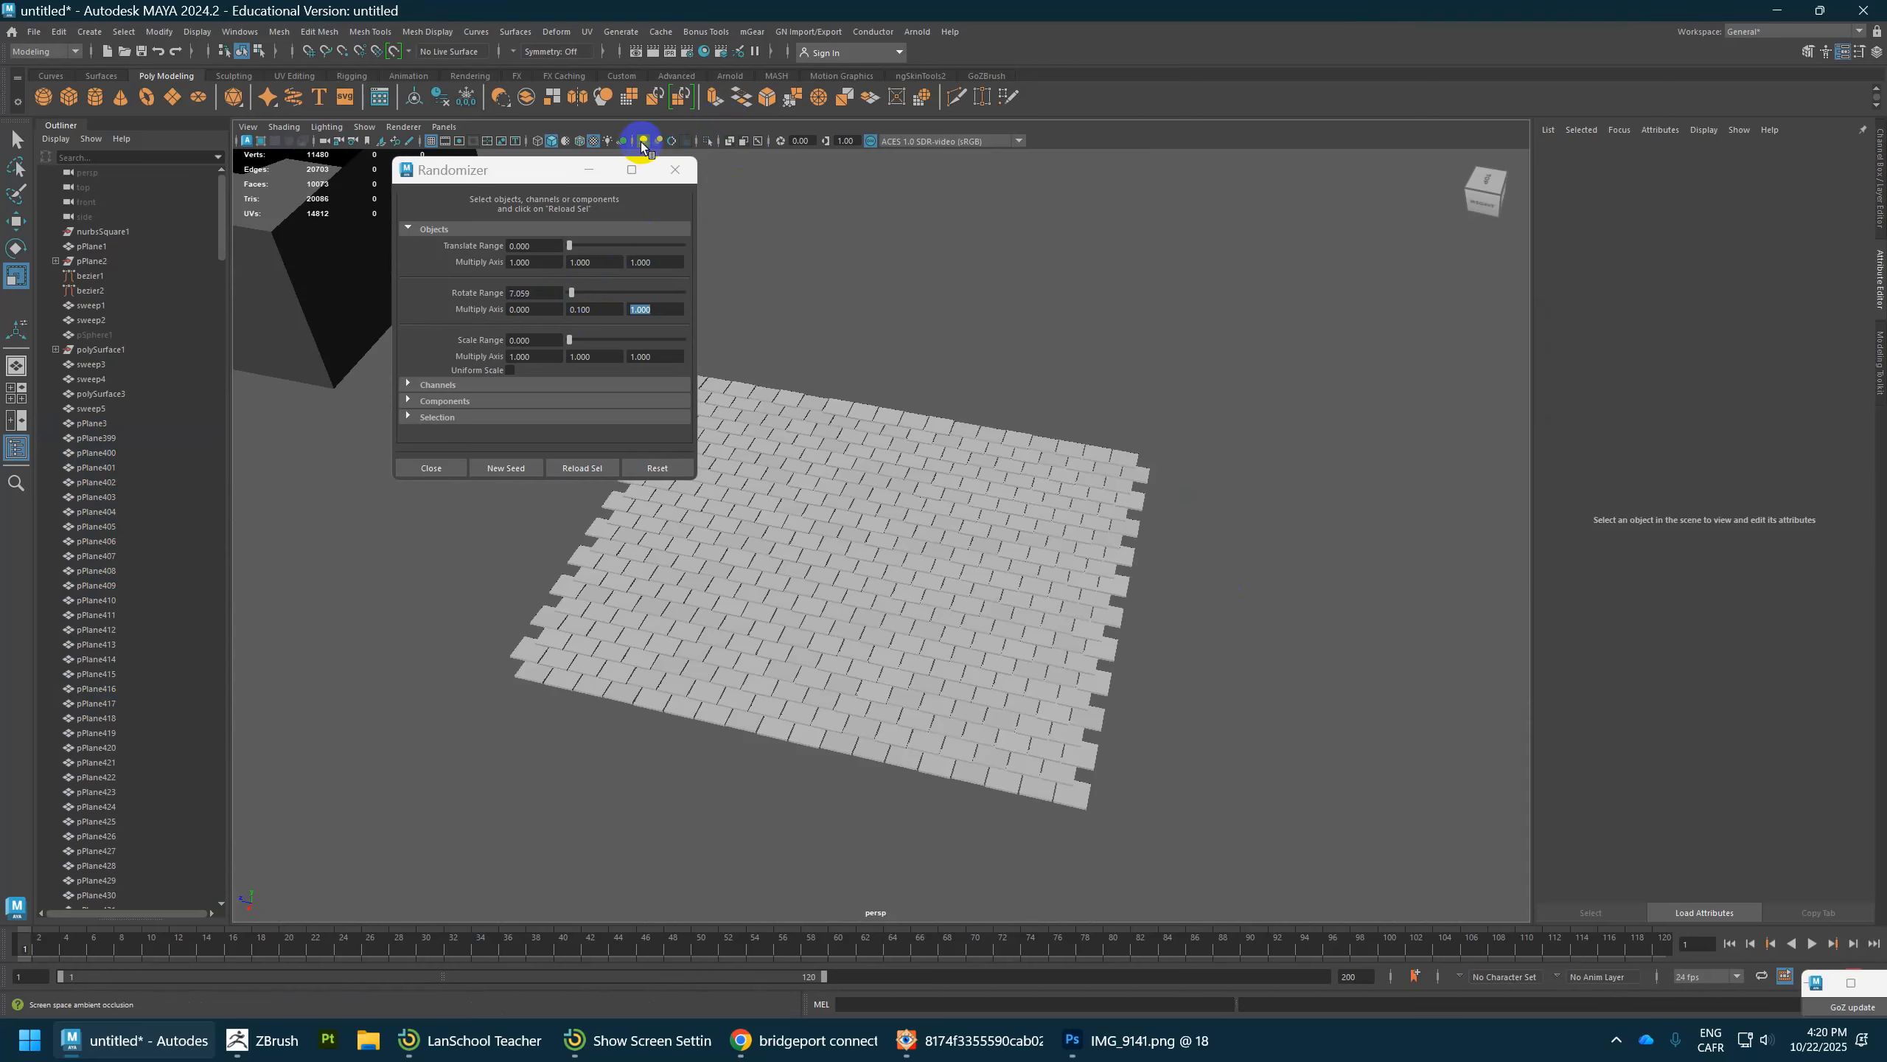
left_click(641, 144)
left_click_drag(929, 476, 1074, 523, "alt")
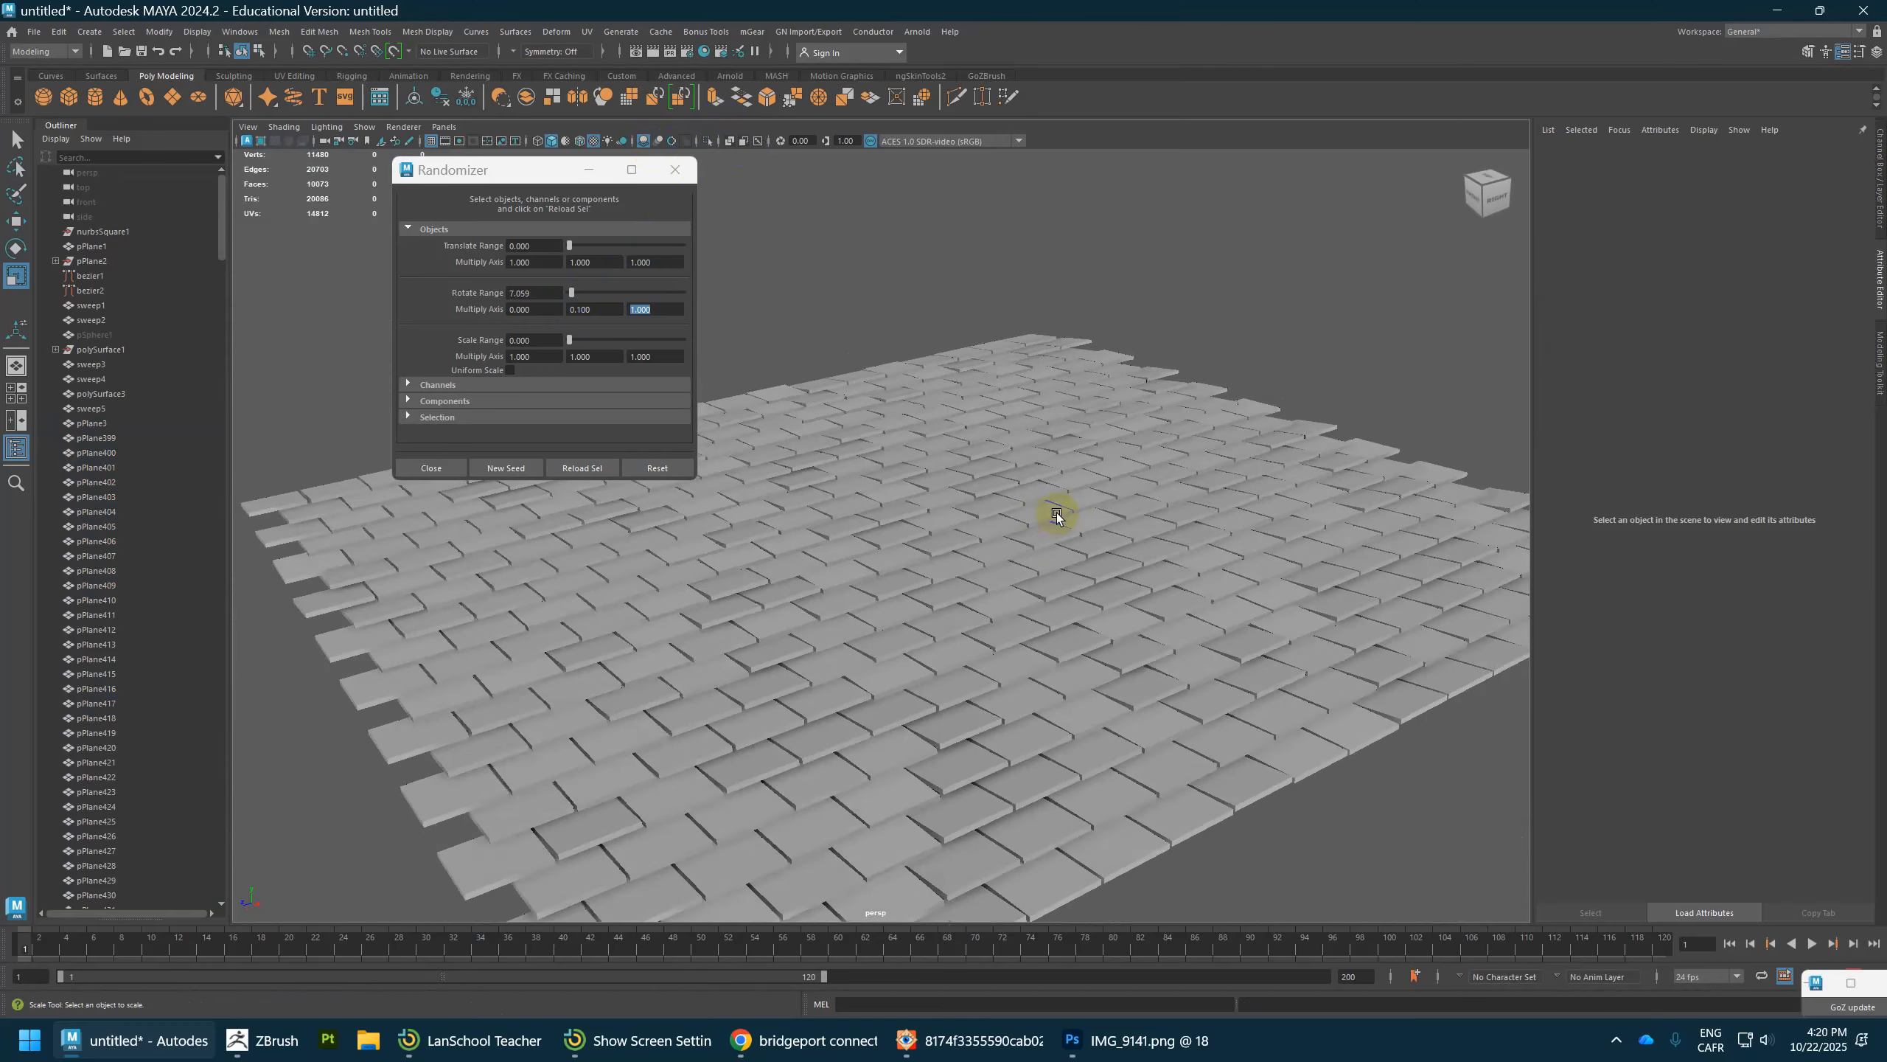
Step: Undo back to the selection of all tiles, set the Rotate Range to 11.765, and deselect the tiles
key("ctrl+z")
key("ctrl+z")
key("ctrl+z")
key("ctrl+z")
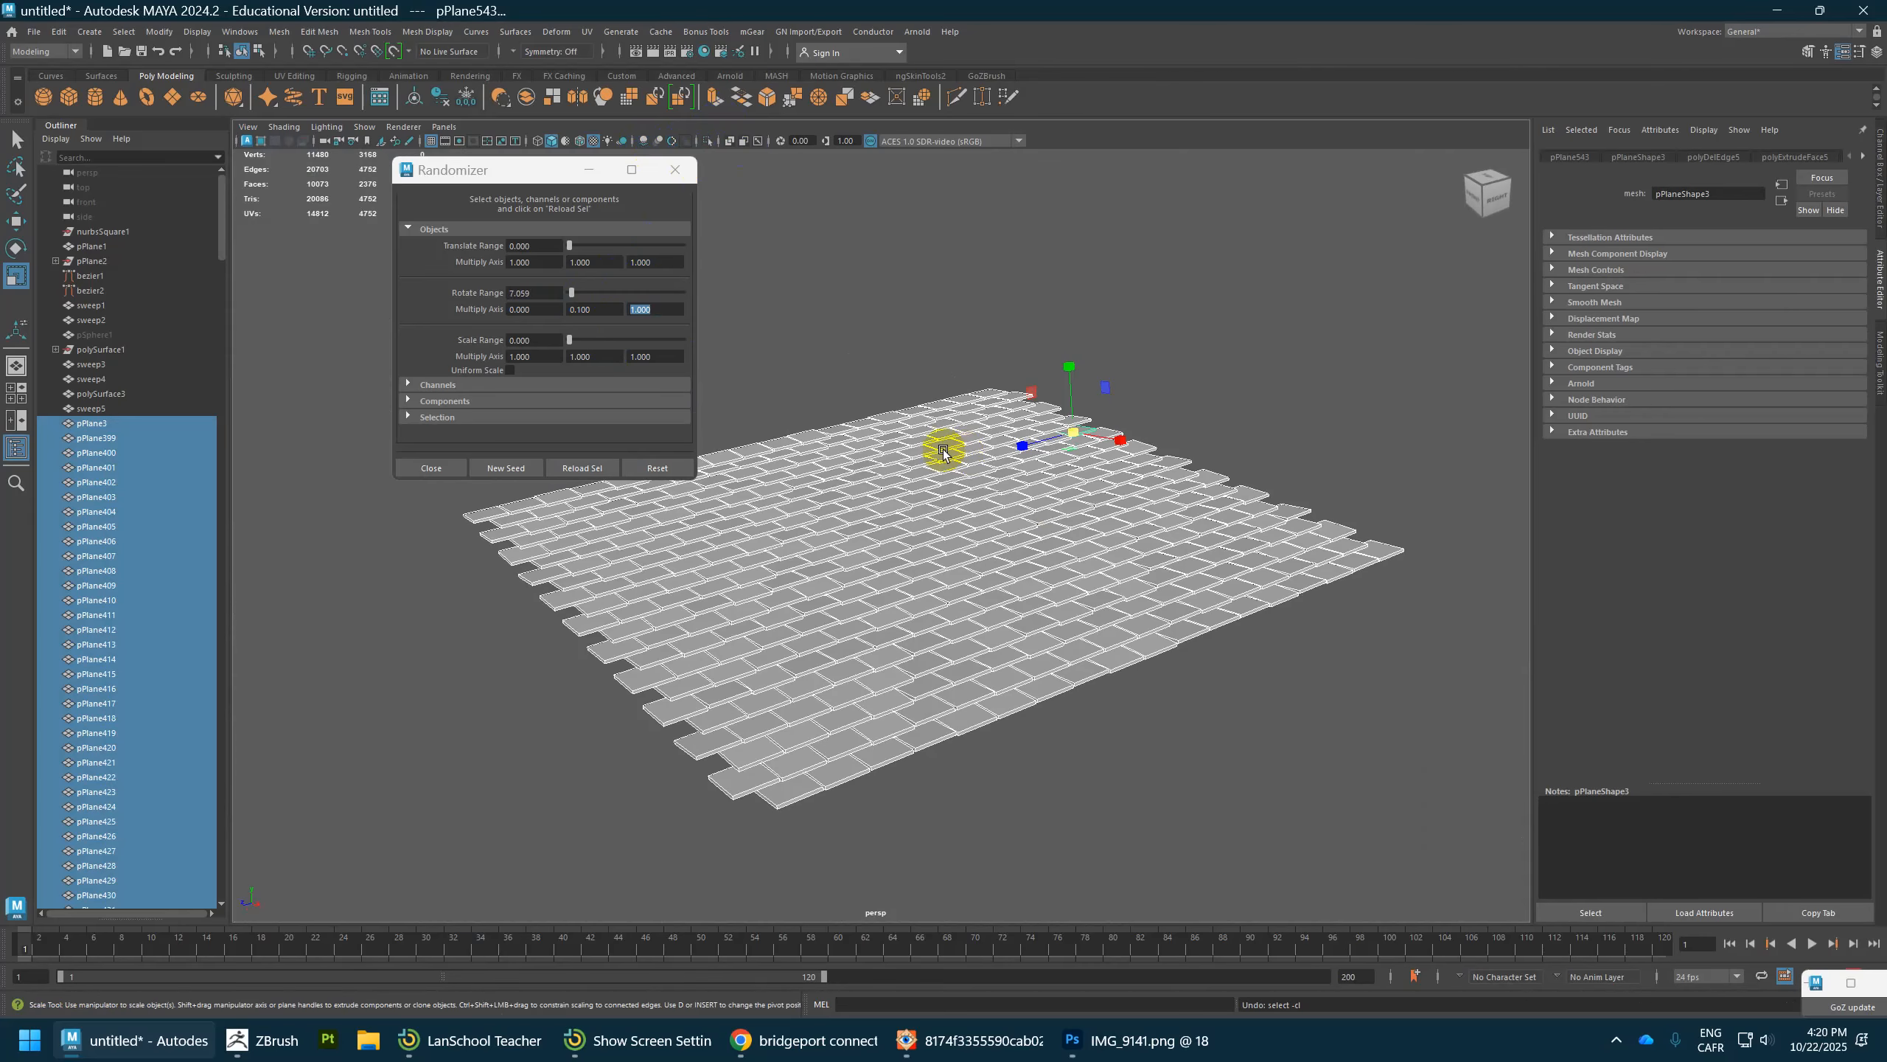
left_click(570, 292)
left_click_drag(572, 294, 573, 294)
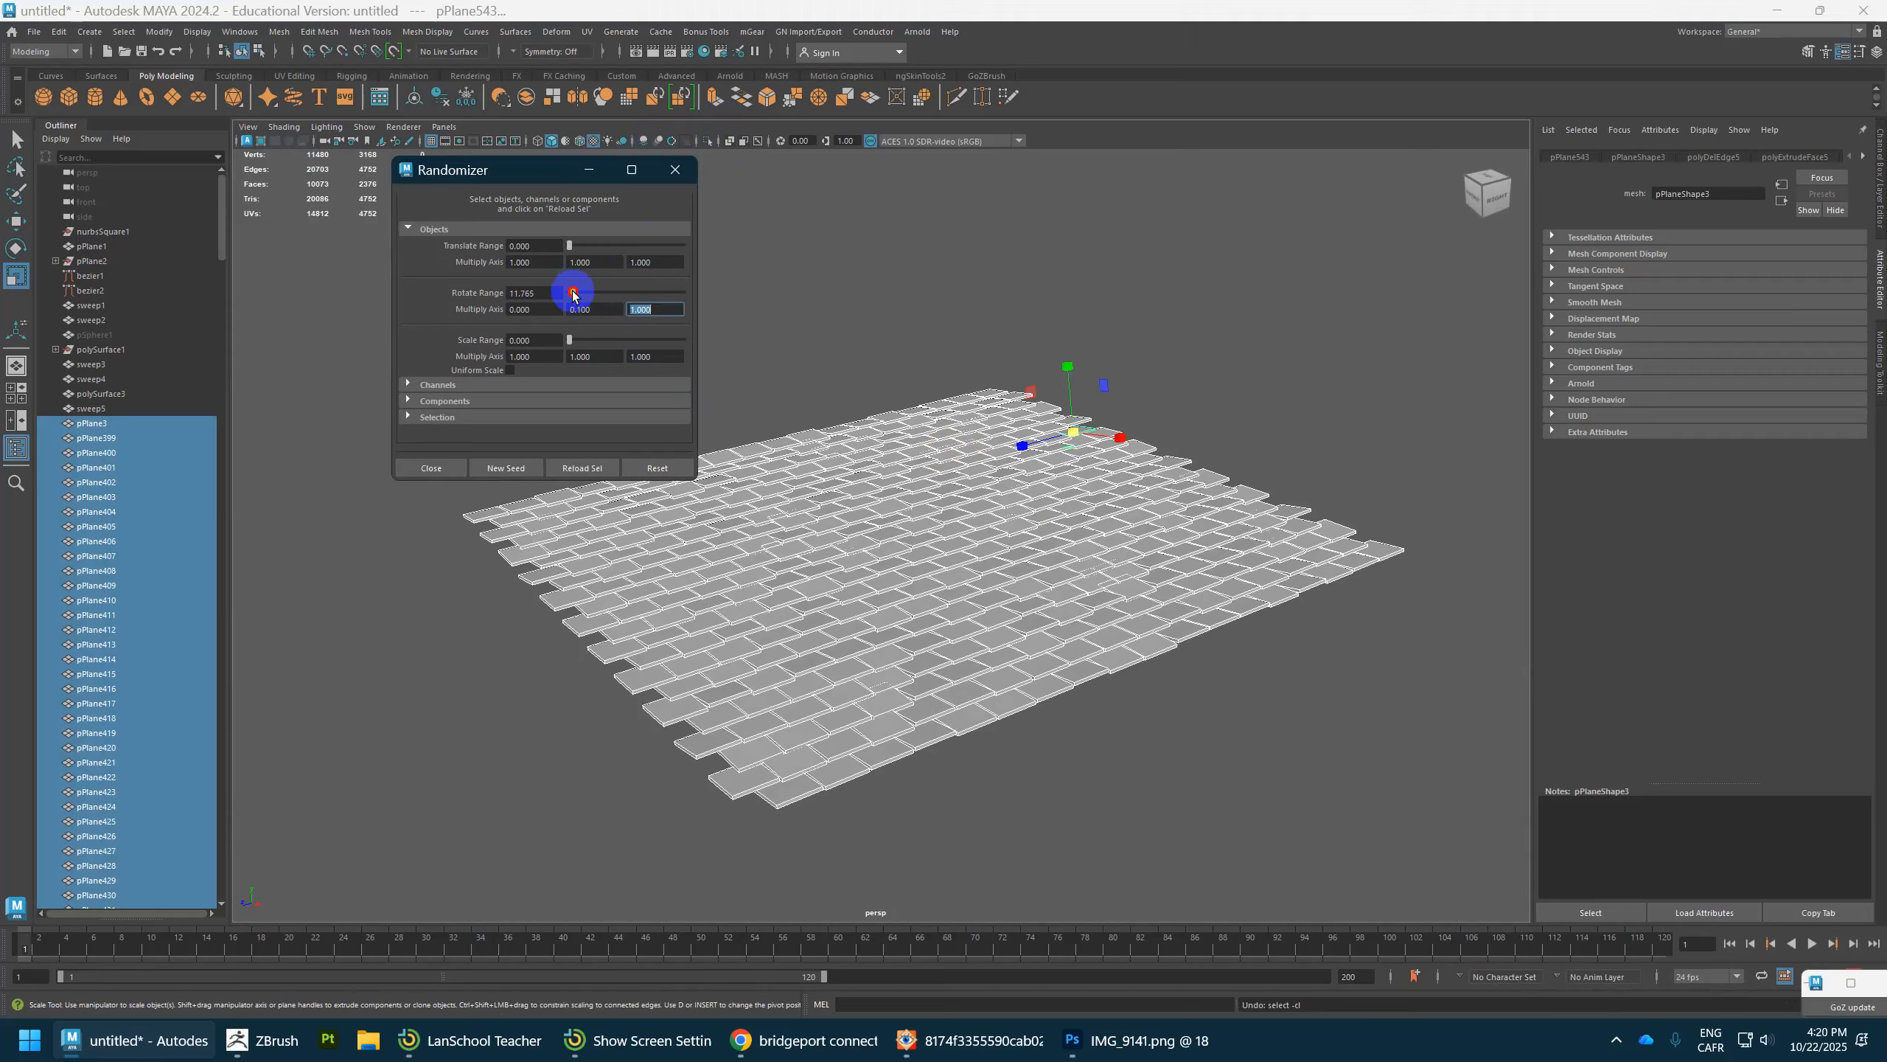
left_click(629, 331)
left_click_drag(840, 349, 813, 370, "alt")
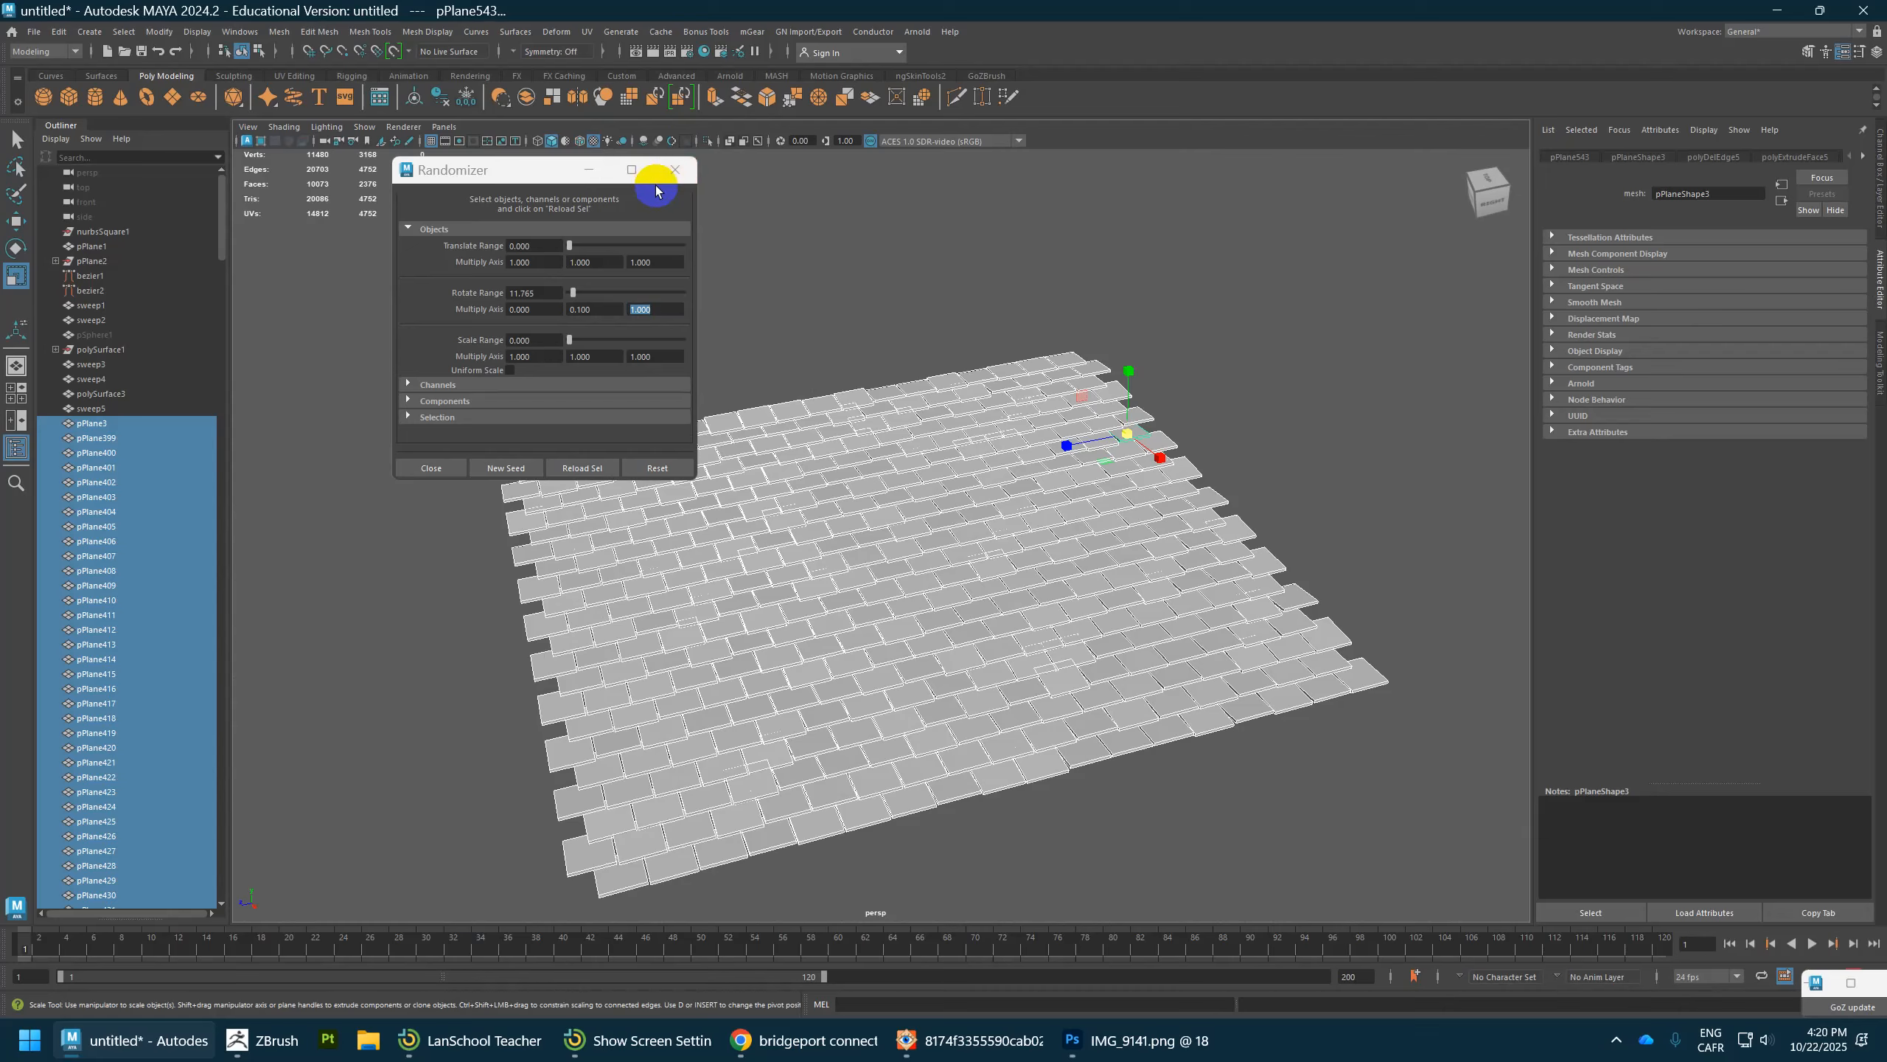
left_click(947, 303)
left_click_drag(988, 463, 1019, 538, "alt")
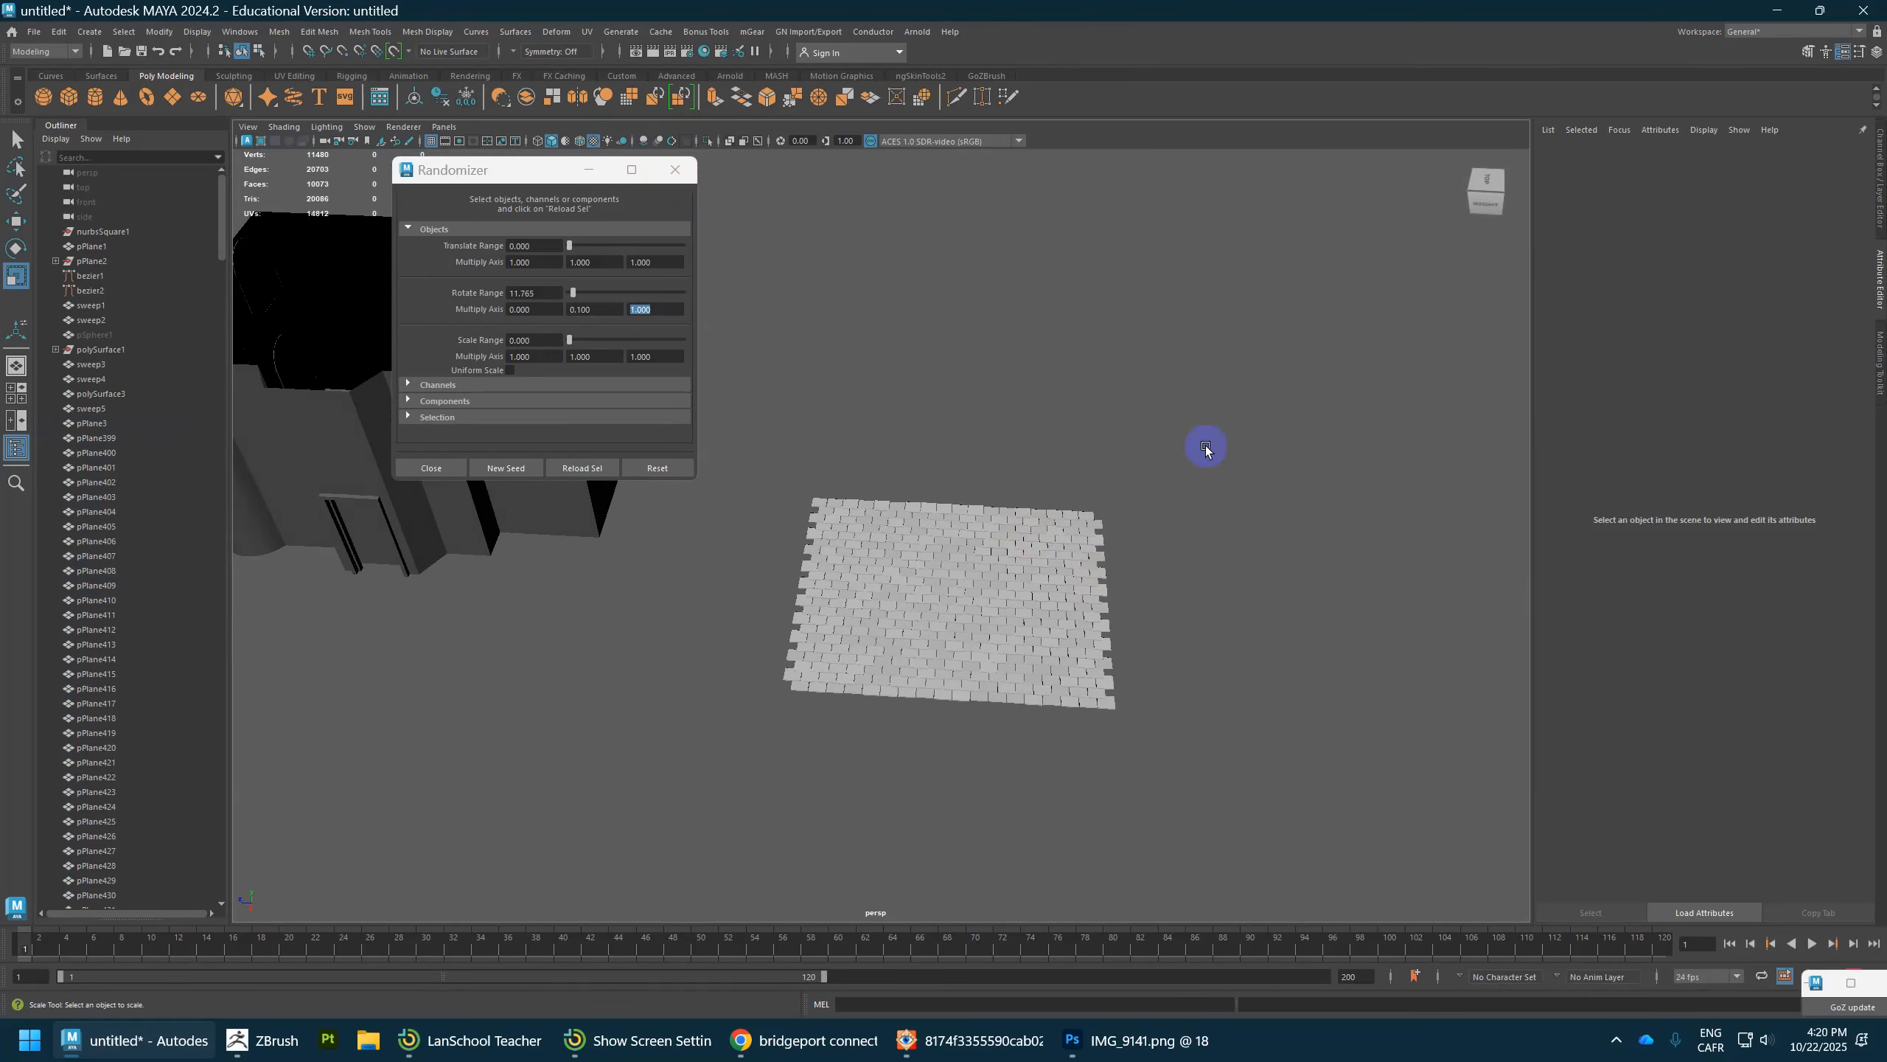
left_click_drag(1206, 446, 545, 875)
mouse_move(977, 734)
left_mouse_down("alt")
mouse_move(1015, 729)
mouse_move(1000, 706)
left_mouse_up("alt")
right_click_drag(999, 706, 892, 598, "alt")
middle_click_drag(893, 599, 1097, 641, "alt")
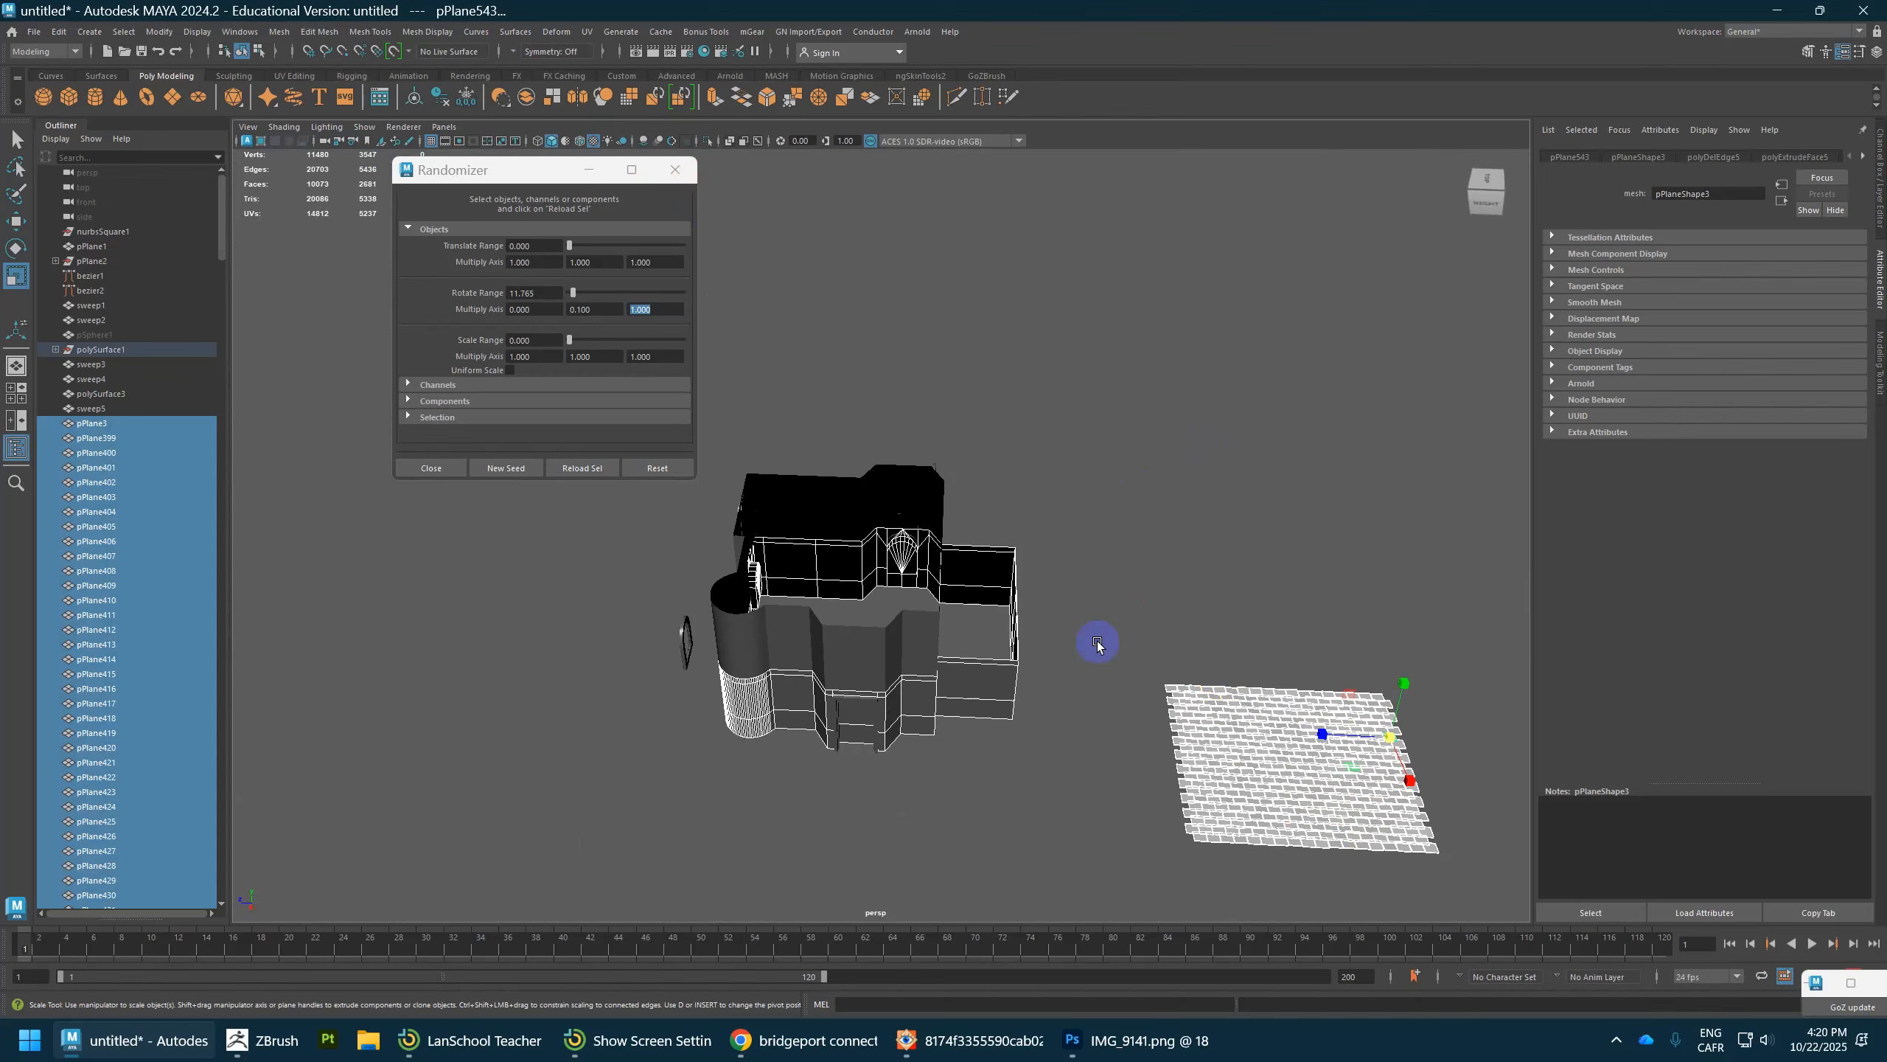
left_click(999, 606)
left_click_drag(999, 606, 756, 544, "alt")
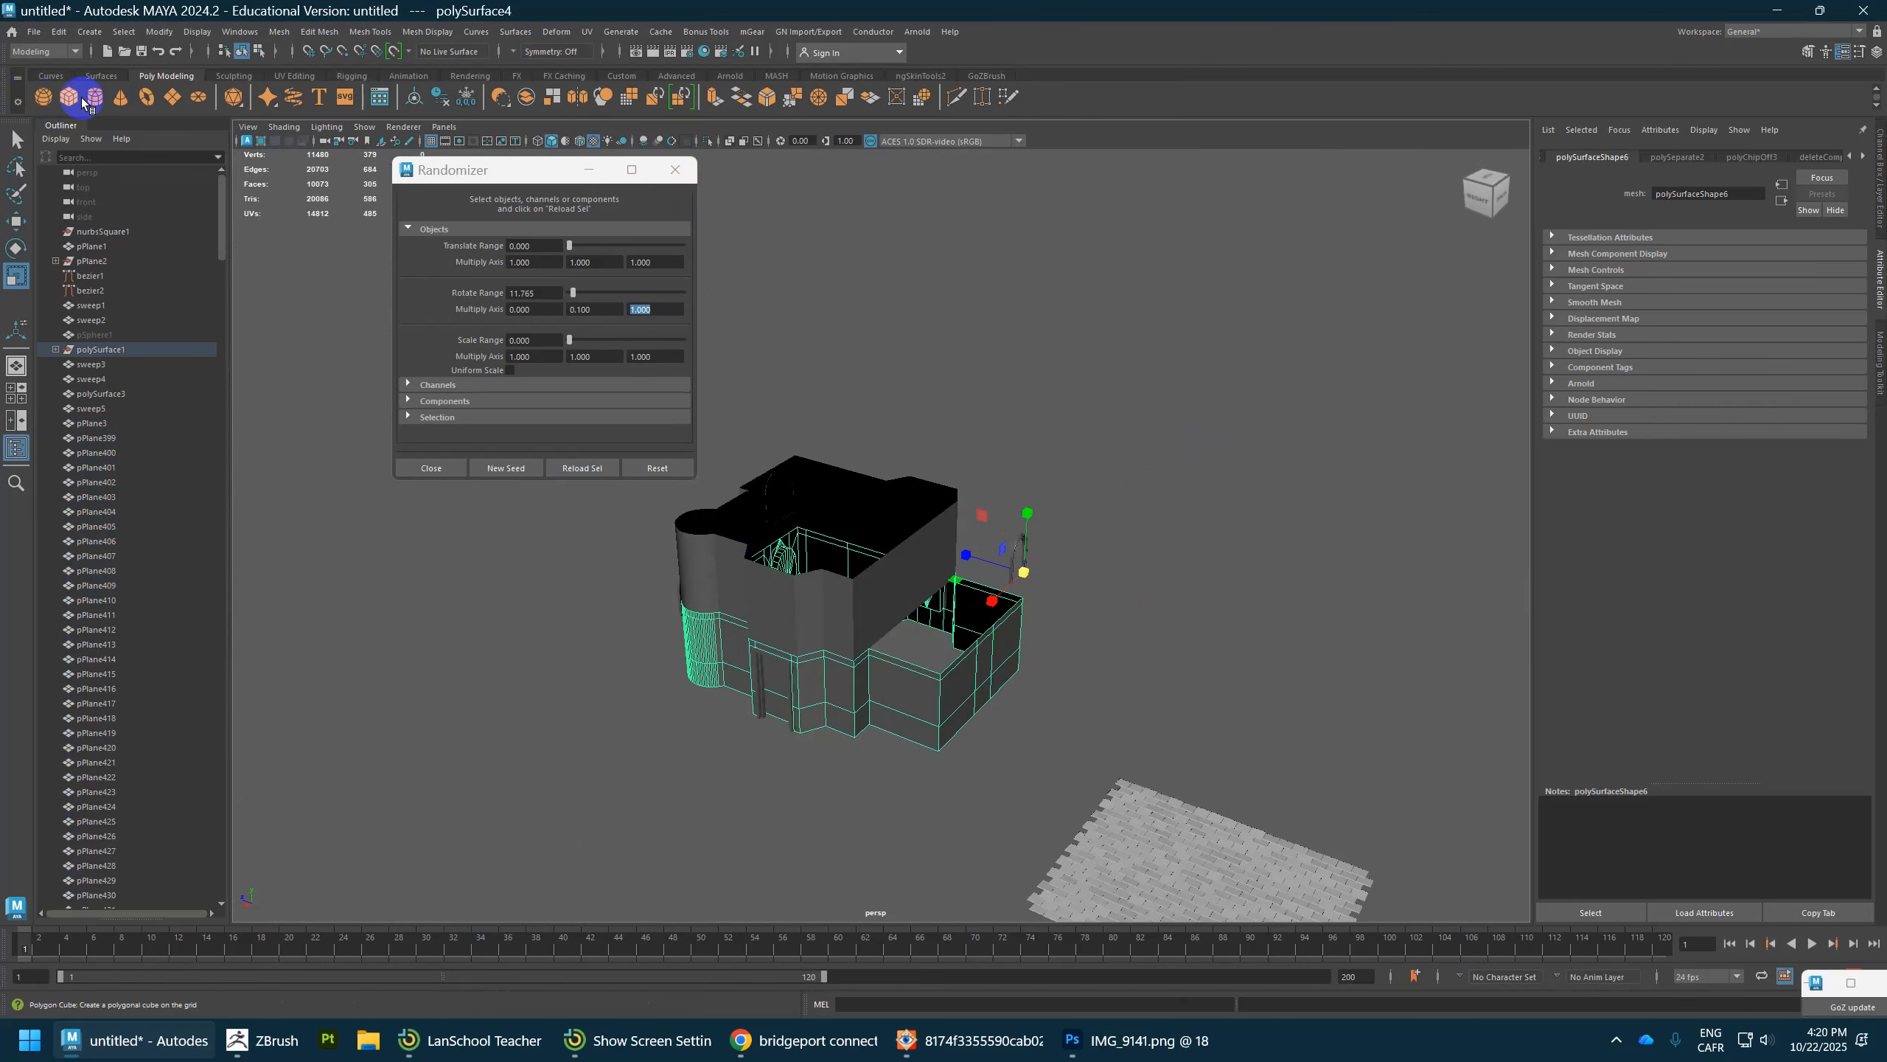
Step: Create a polygon plane and move it to the open space between the house and the tile sheet
left_click(175, 101)
right_click_drag(1100, 645, 1003, 646, "alt")
middle_click_drag(1003, 645, 846, 645, "alt")
key("w")
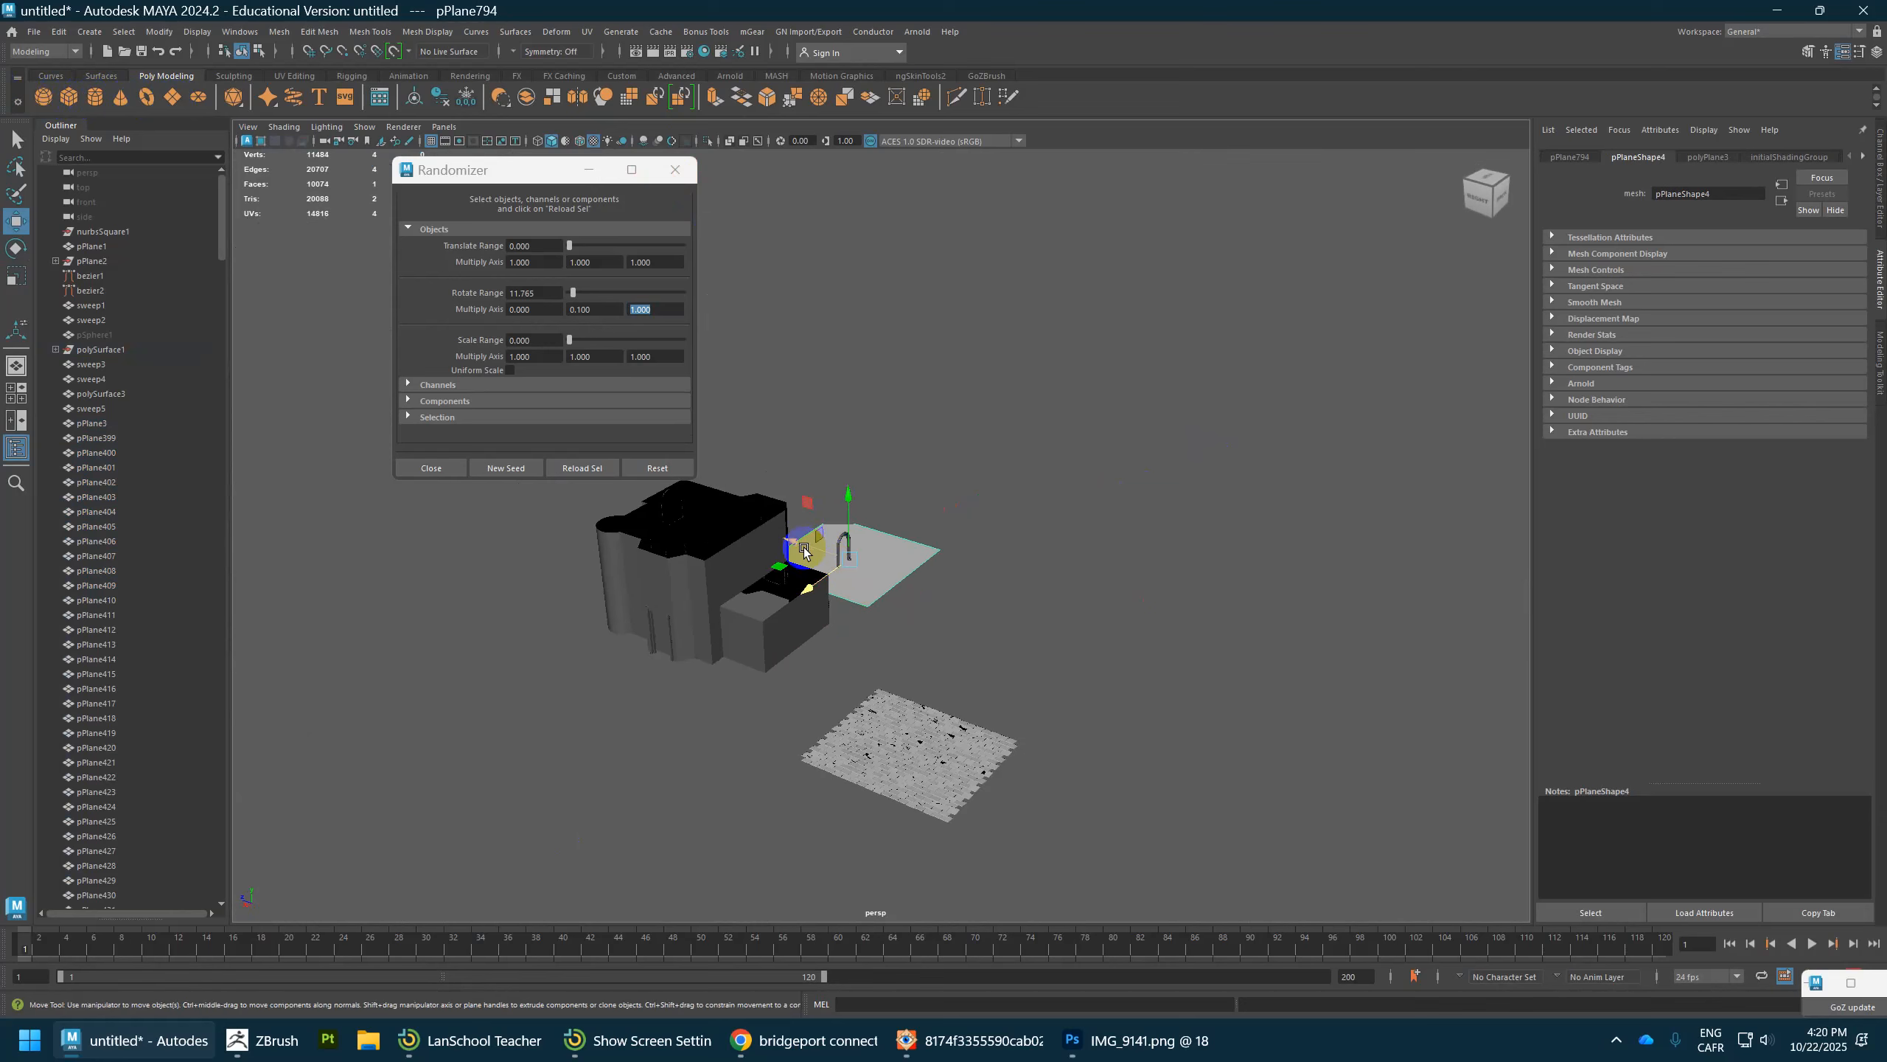
left_click_drag(803, 549, 924, 695)
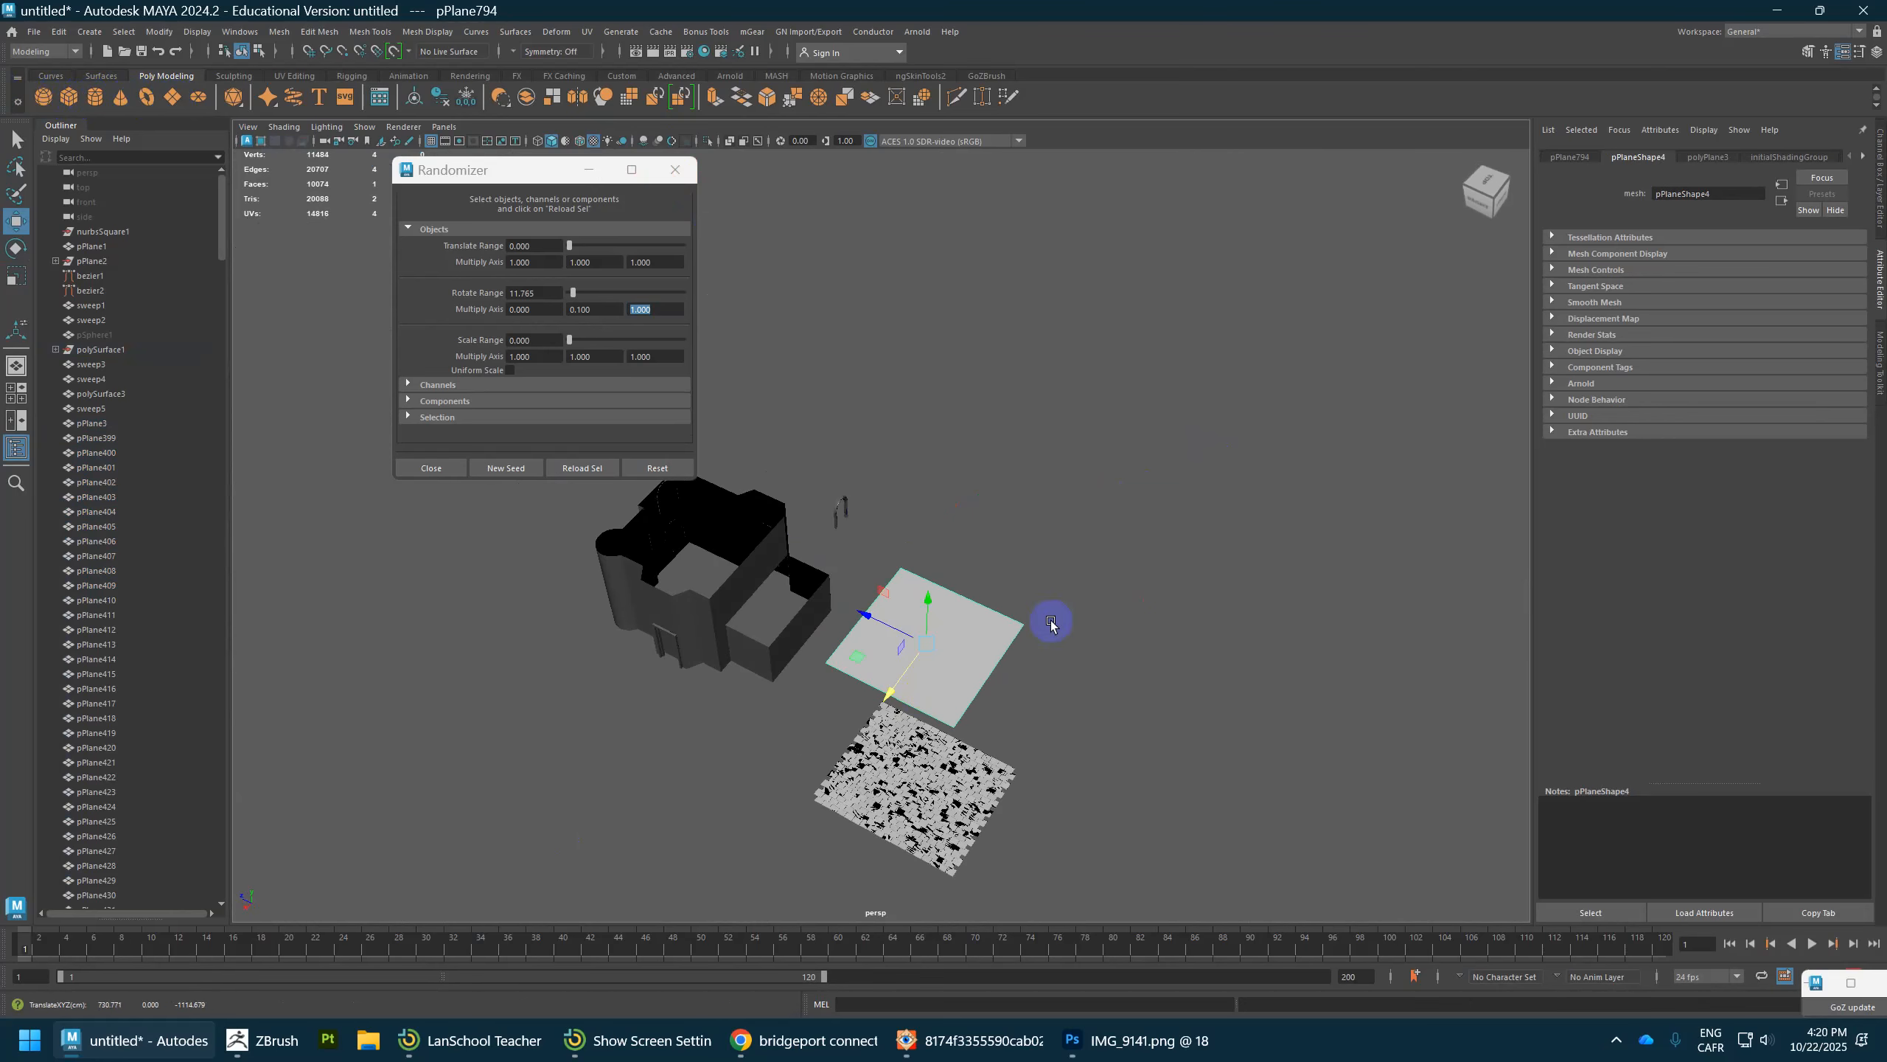
Step: Merge one corner vertex of the new plane into a neighbouring one to turn it into a triangle
left_click(1884, 186)
right_click_drag(1023, 589, 1025, 543)
left_click(1044, 608)
right_click_drag(1044, 606, 1059, 667, "shift")
Step: Examine the roof and gable shapes in the Bridgeport house reference in FastStone Image Viewer, and return to Maya
key("alt+Tab")
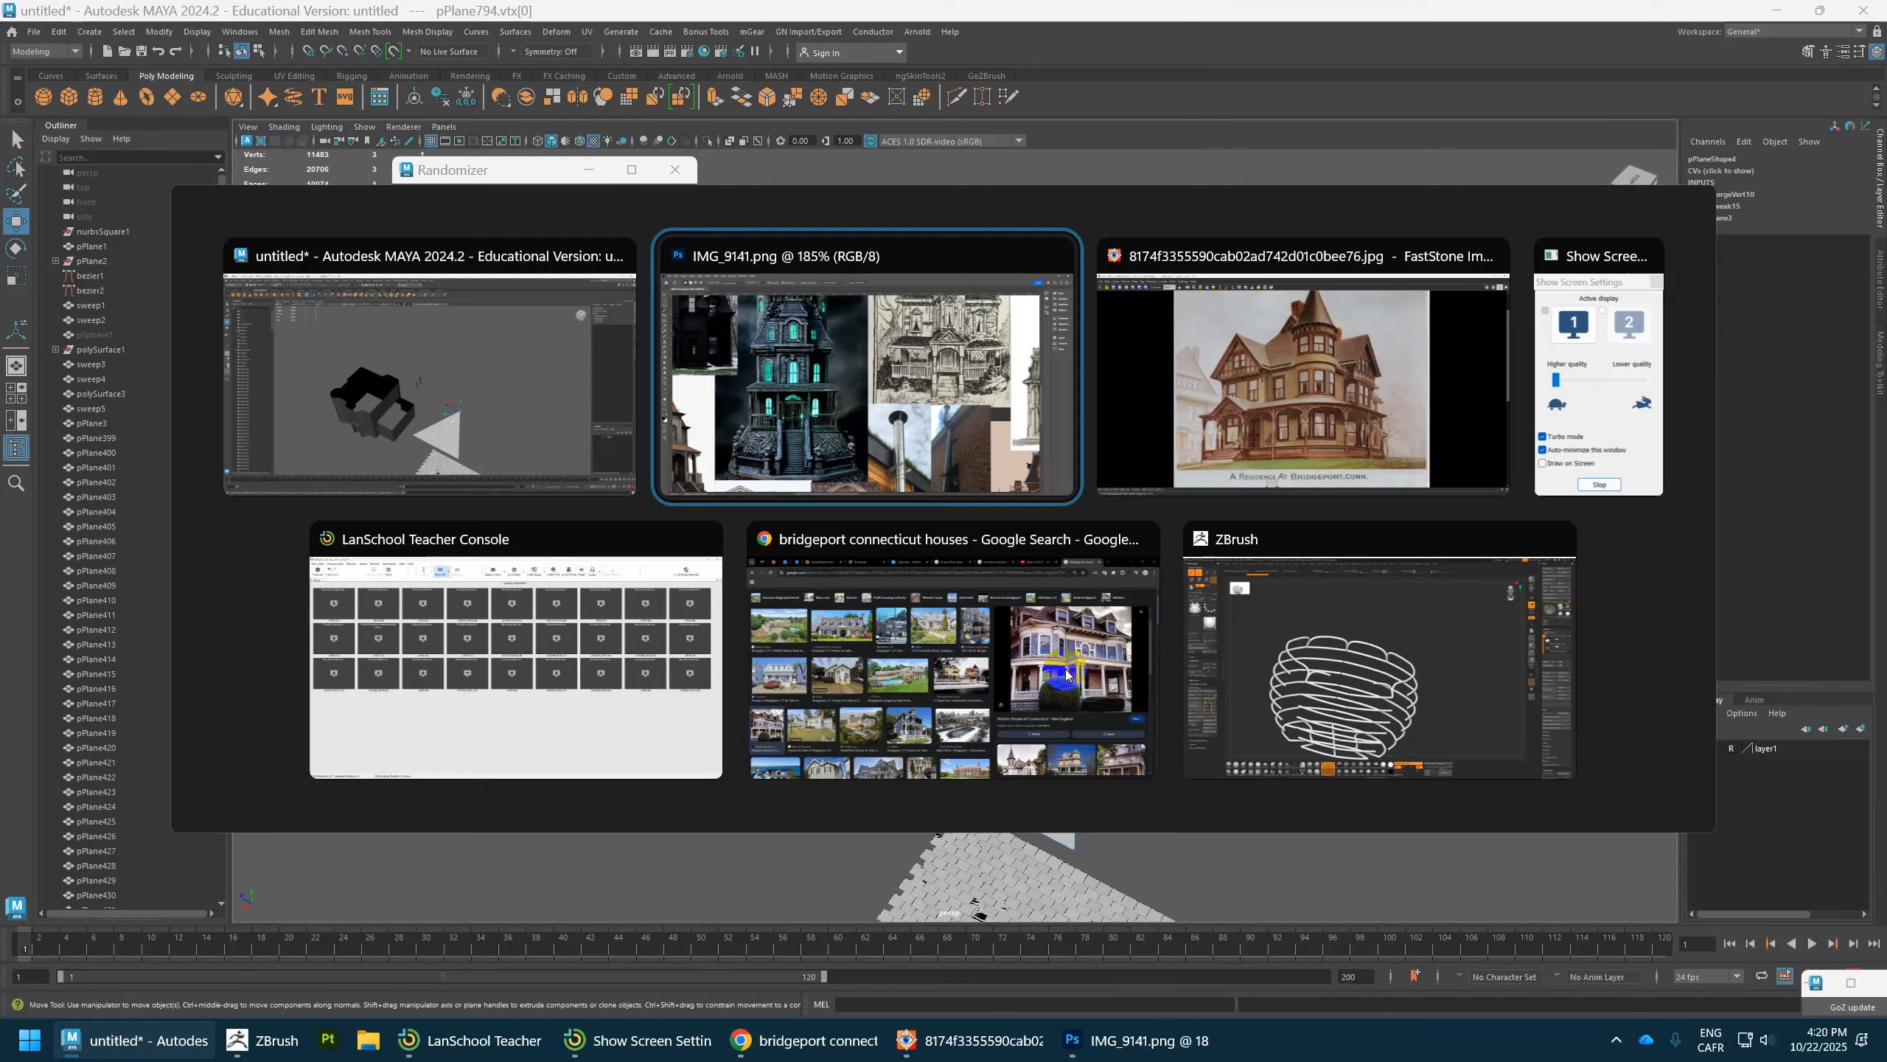
key("alt+Tab")
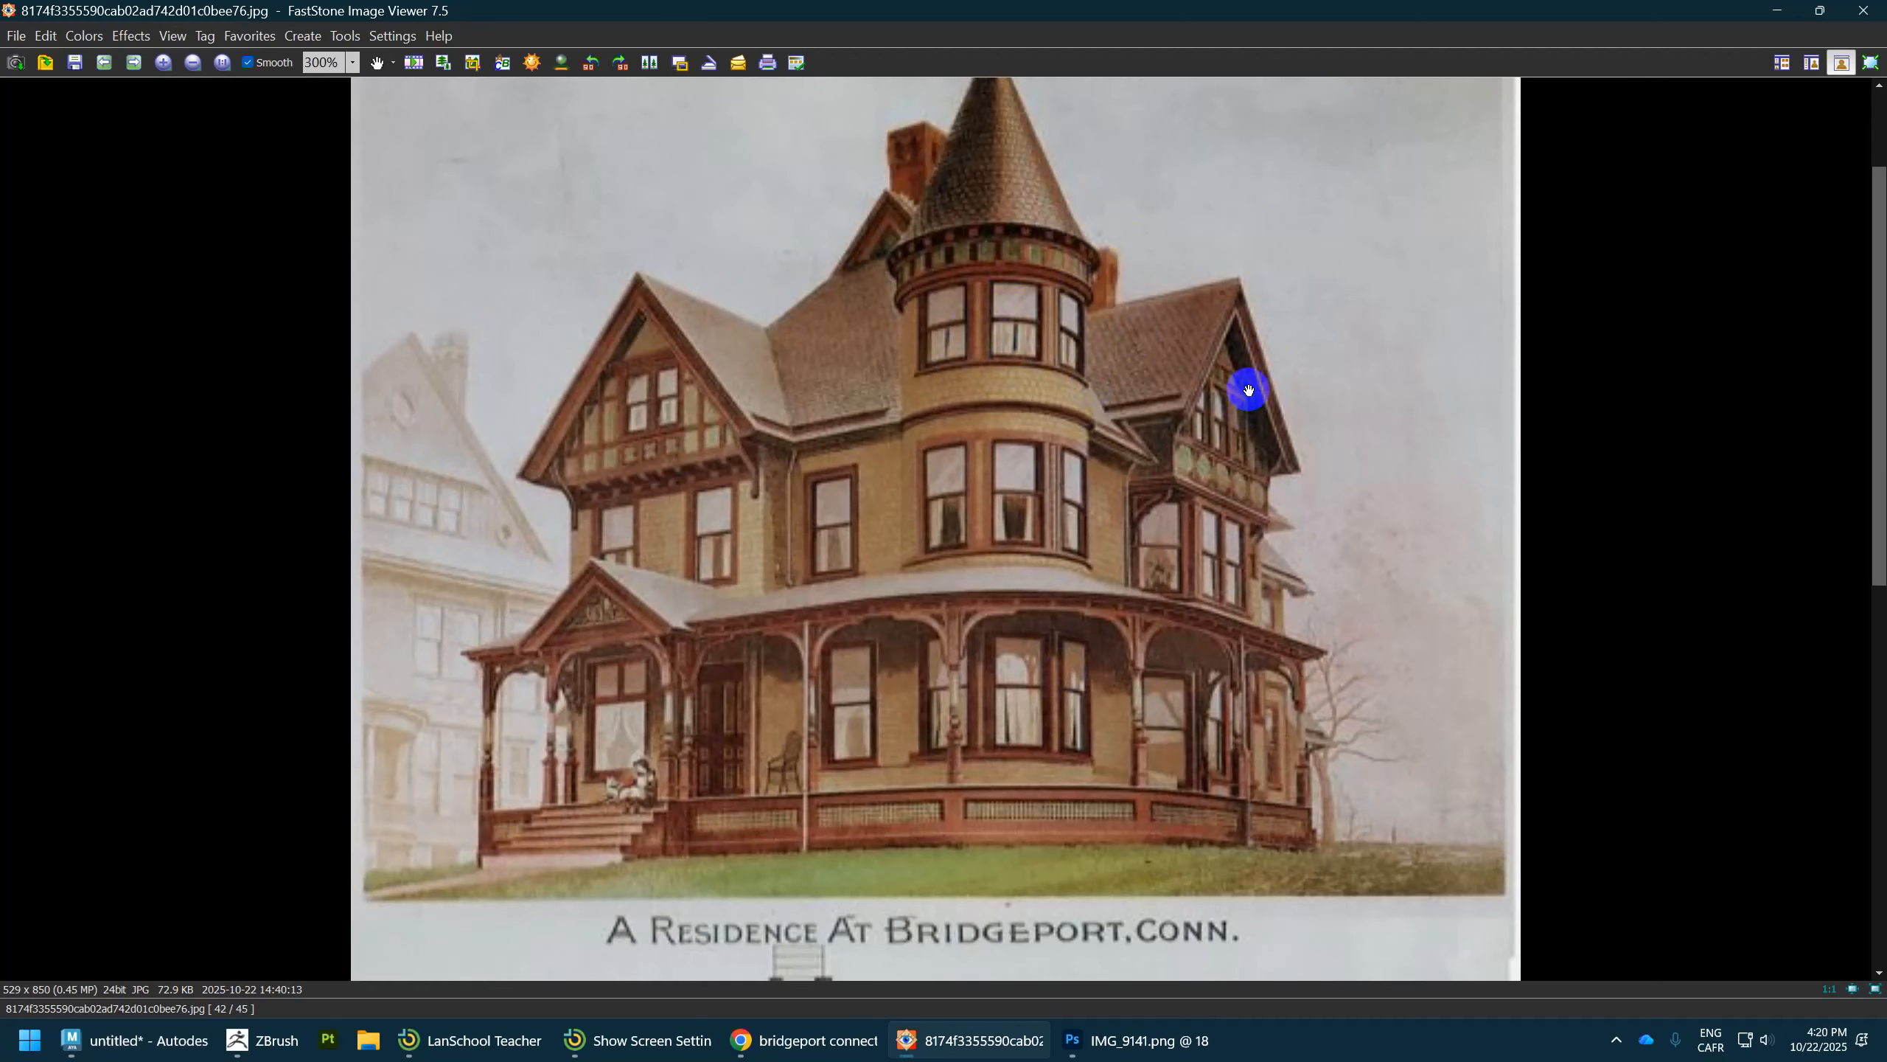
key("alt+Tab")
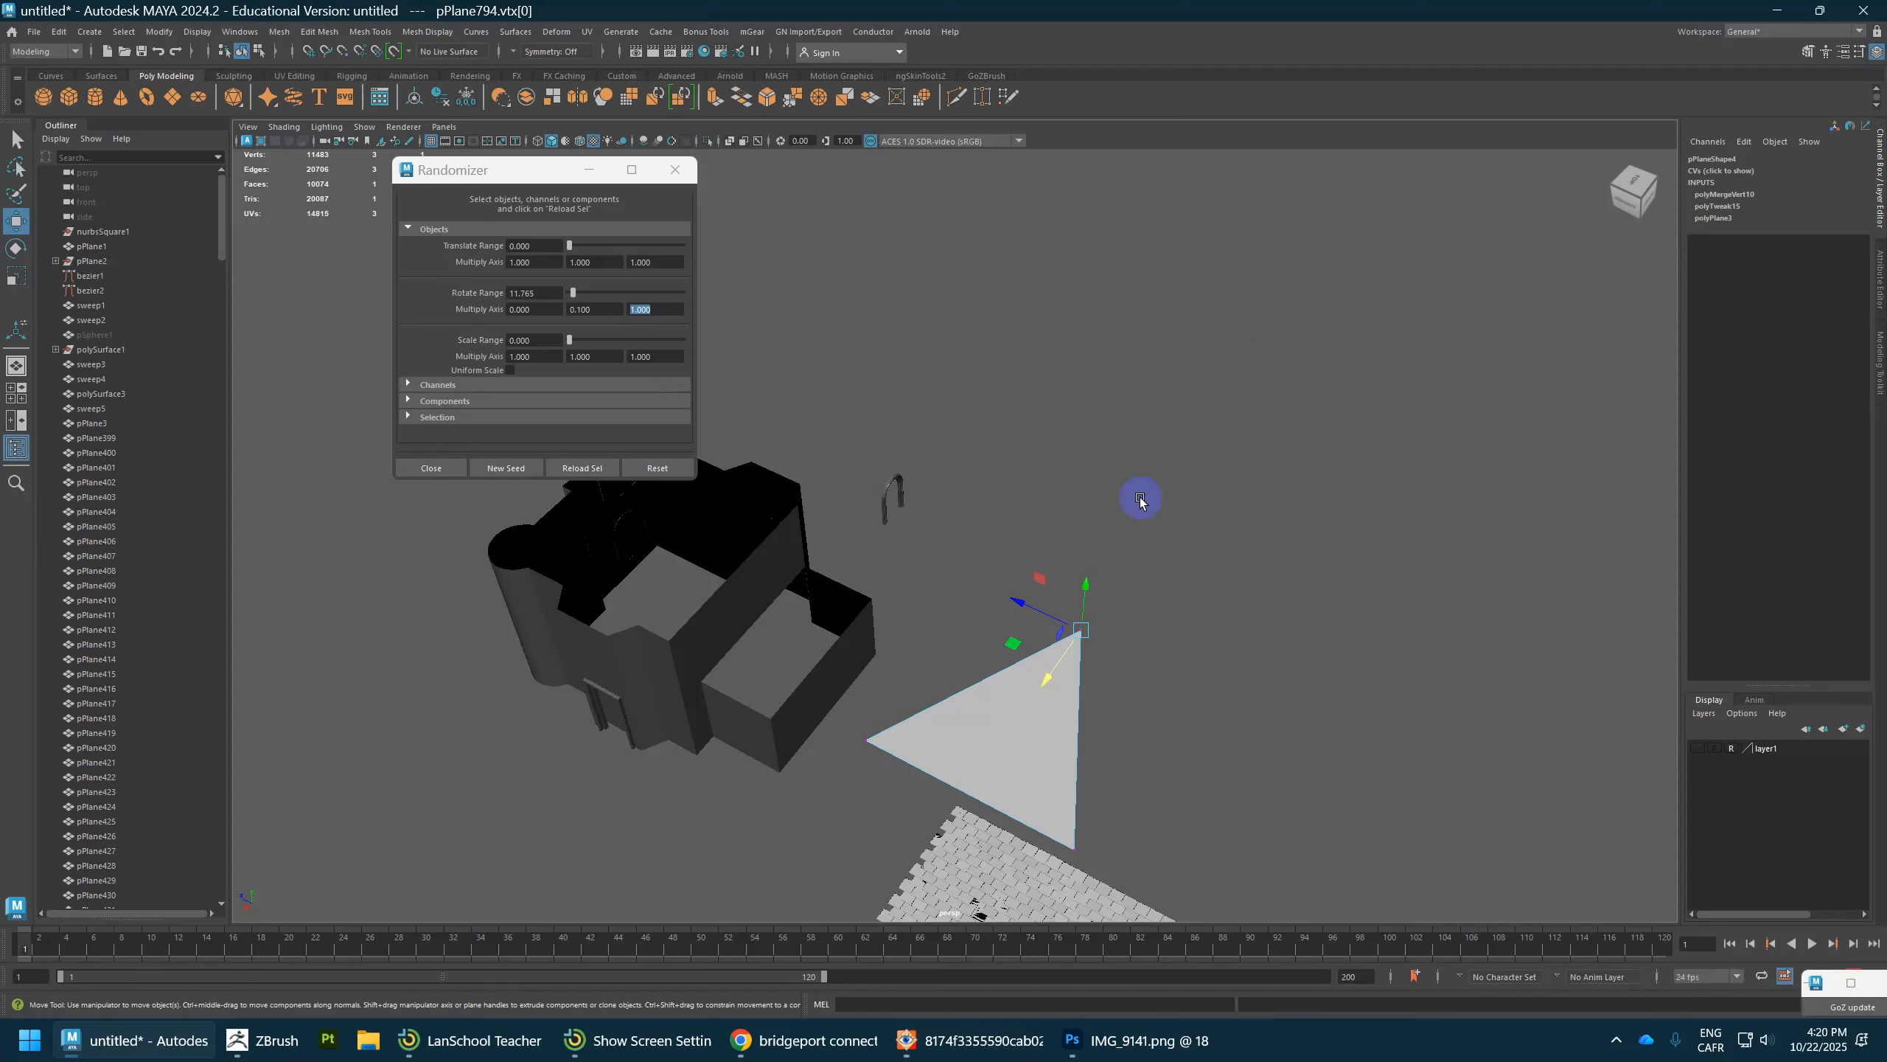
Step: Move the triangle's apex vertex along X toward the base edge and return to object selection
middle_click_drag(1078, 633, 1091, 508, "alt")
left_click_drag(1068, 555, 1049, 585)
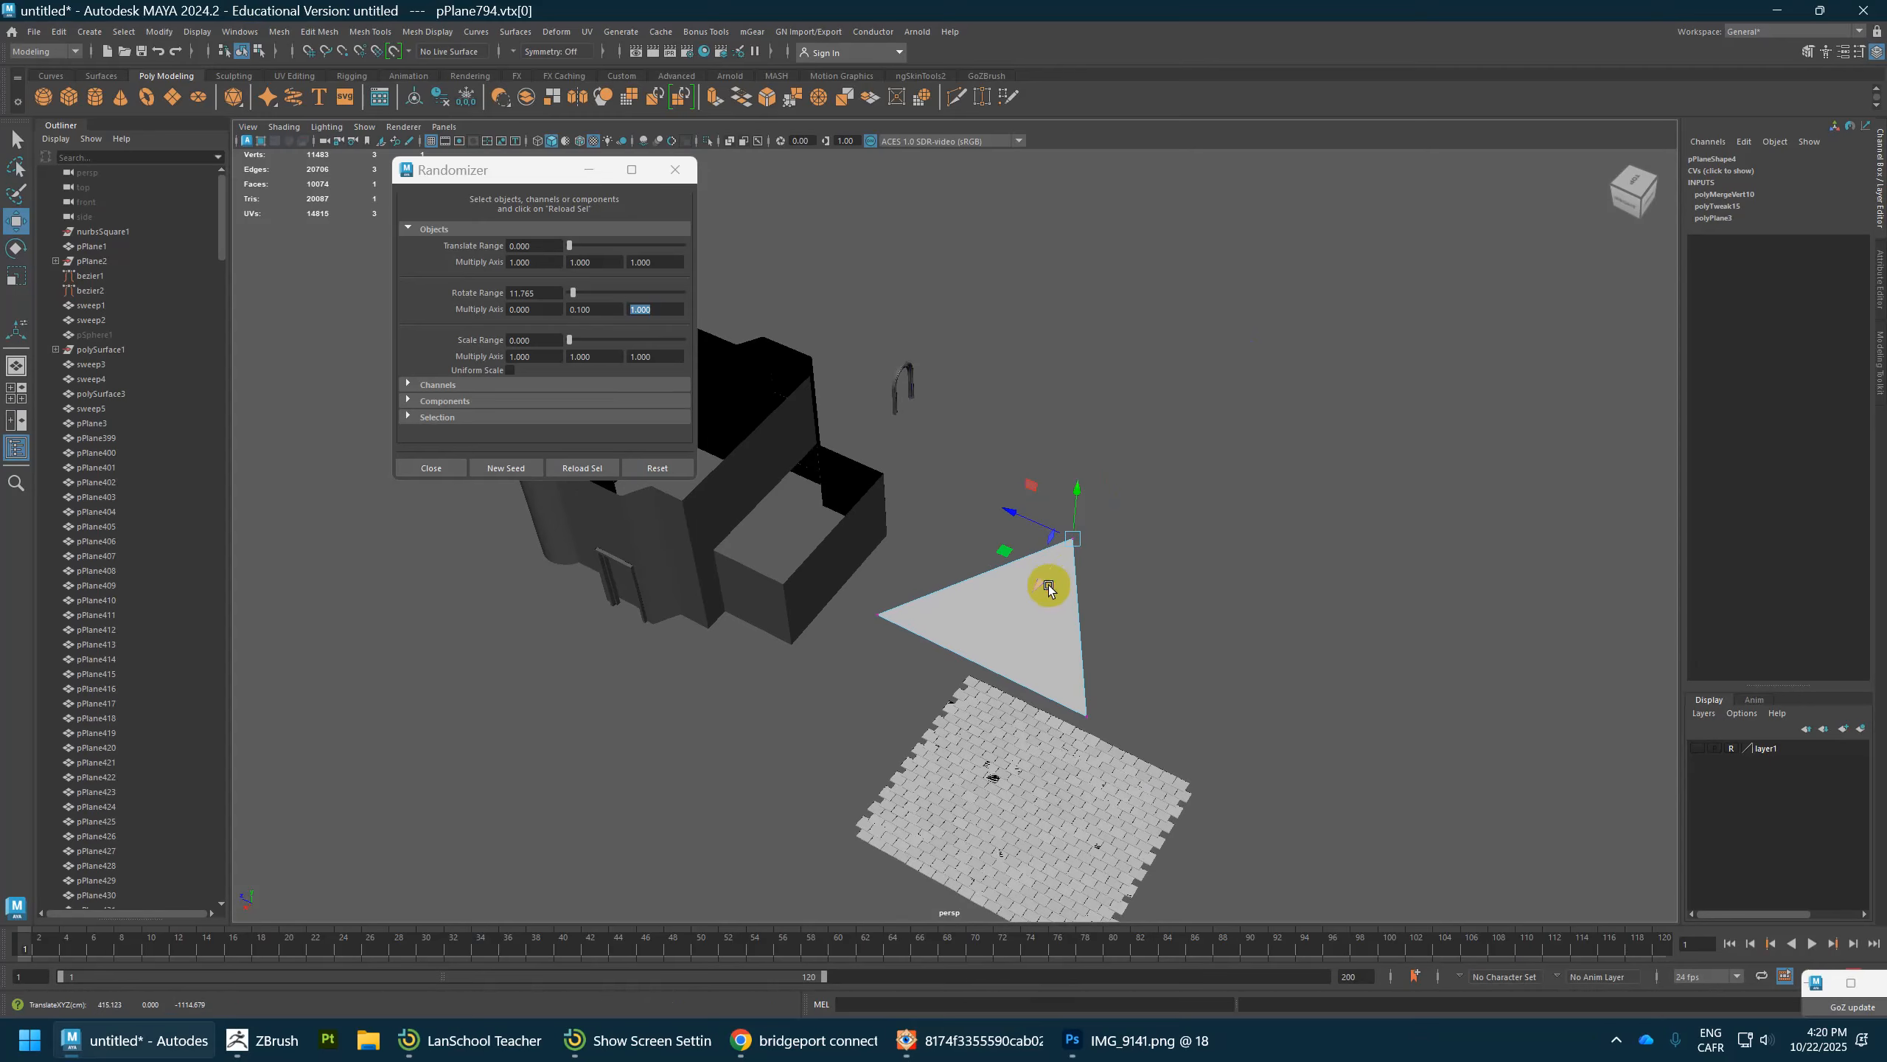
right_click_drag(1049, 584, 1079, 559)
Step: Set the Rotate tool's step snap to Relative at 15 and rotate the triangle to -90 in Z so it stands upright
key("e")
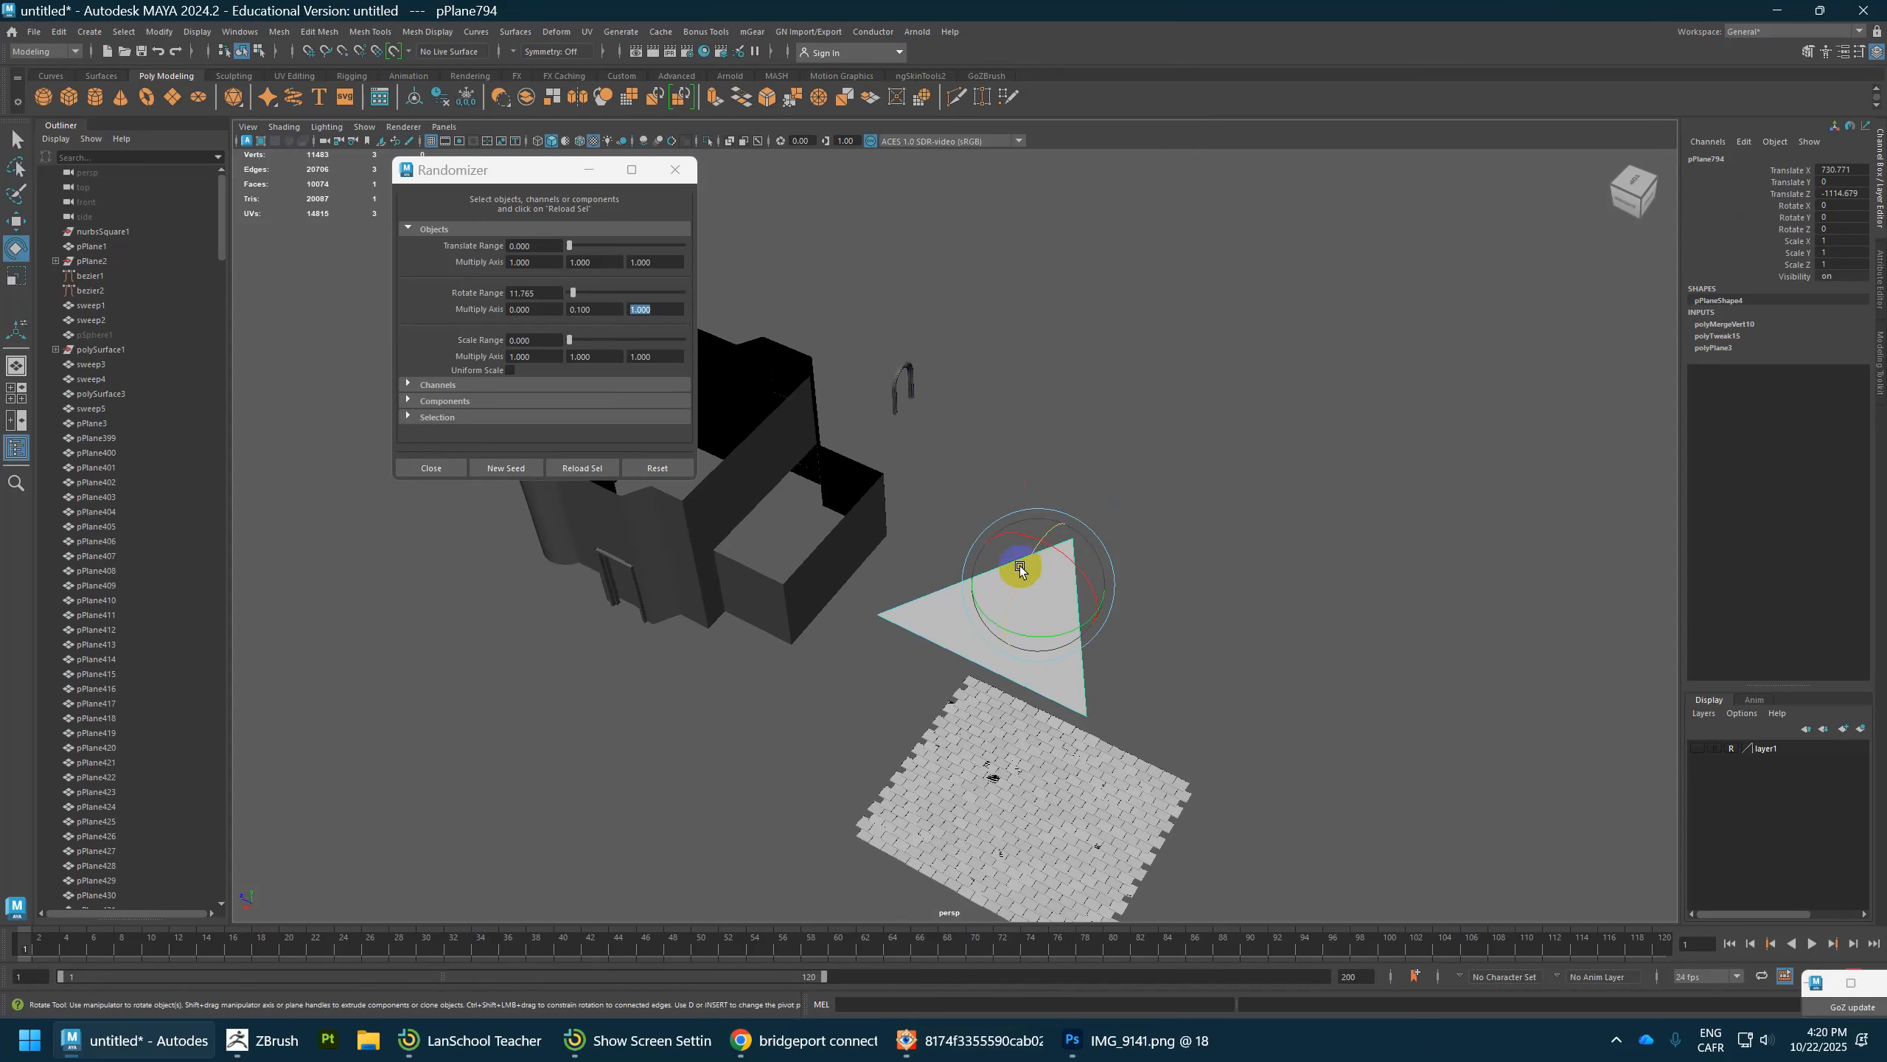
double_click(17, 253)
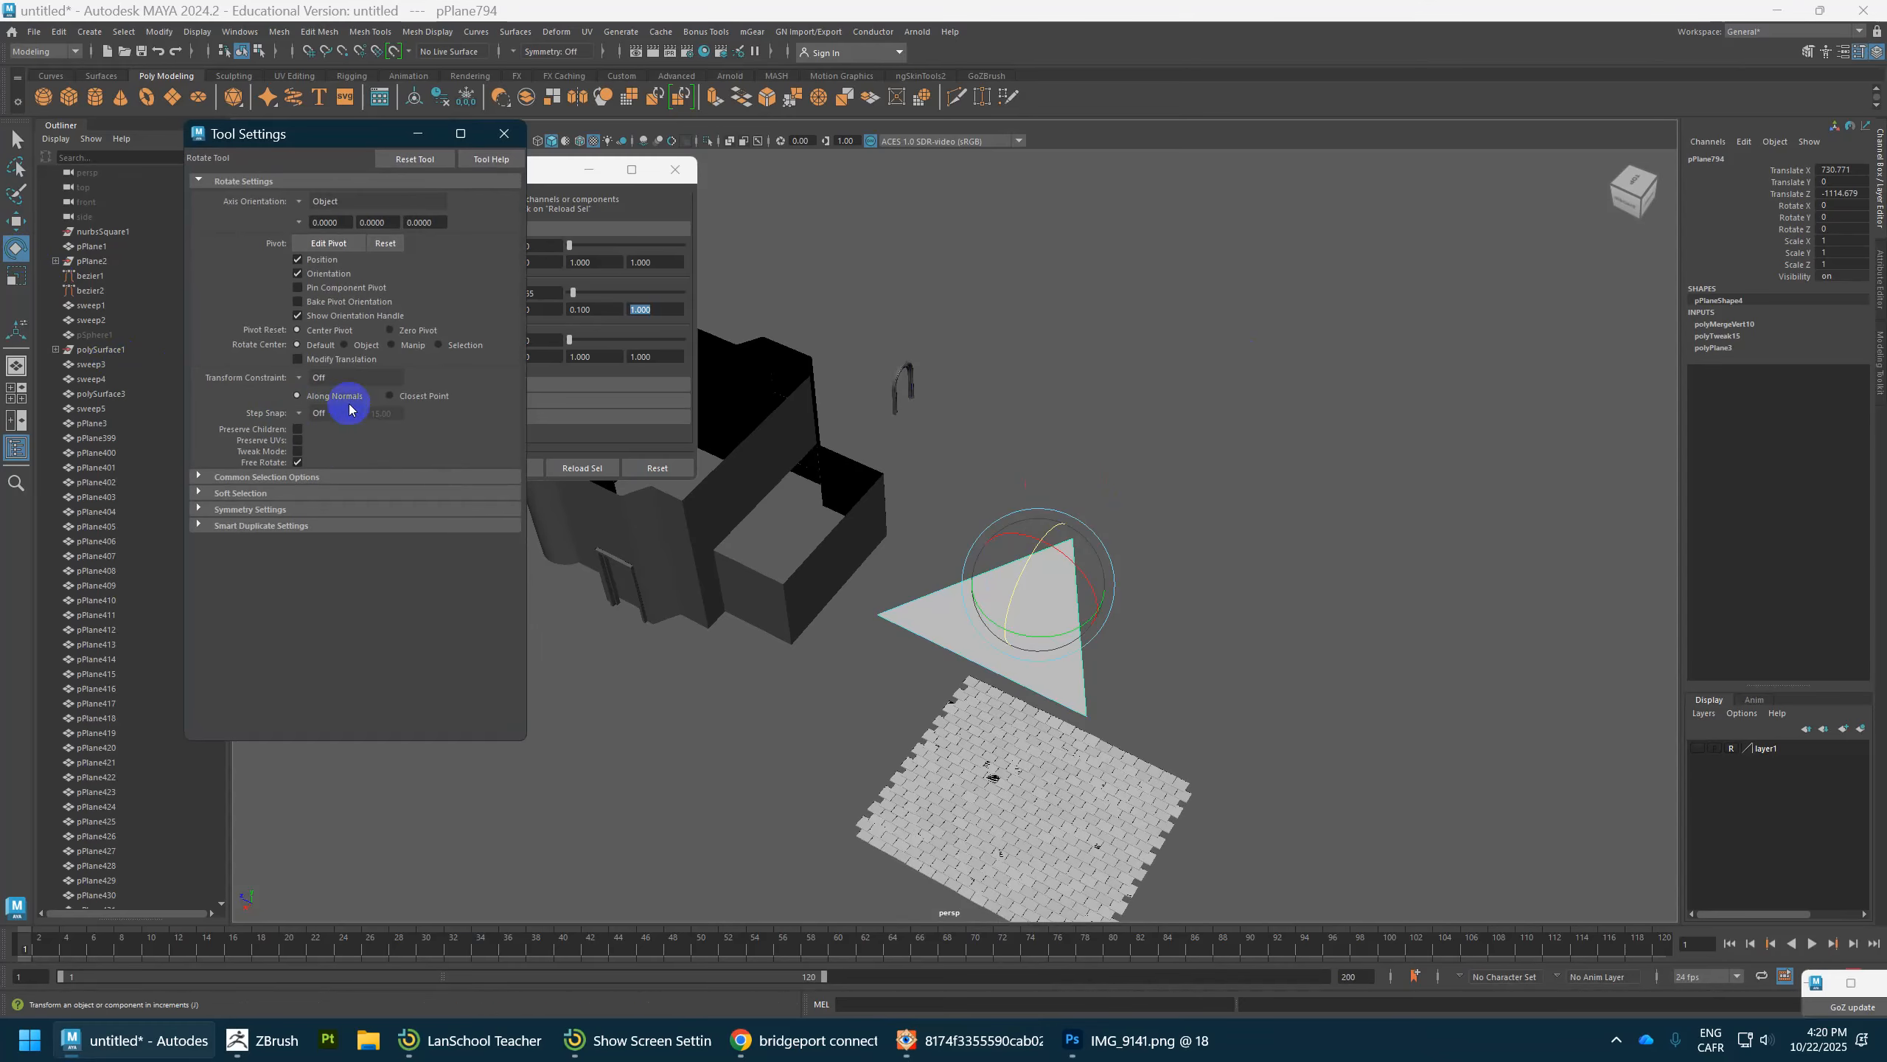
left_click(298, 414)
left_click(319, 435)
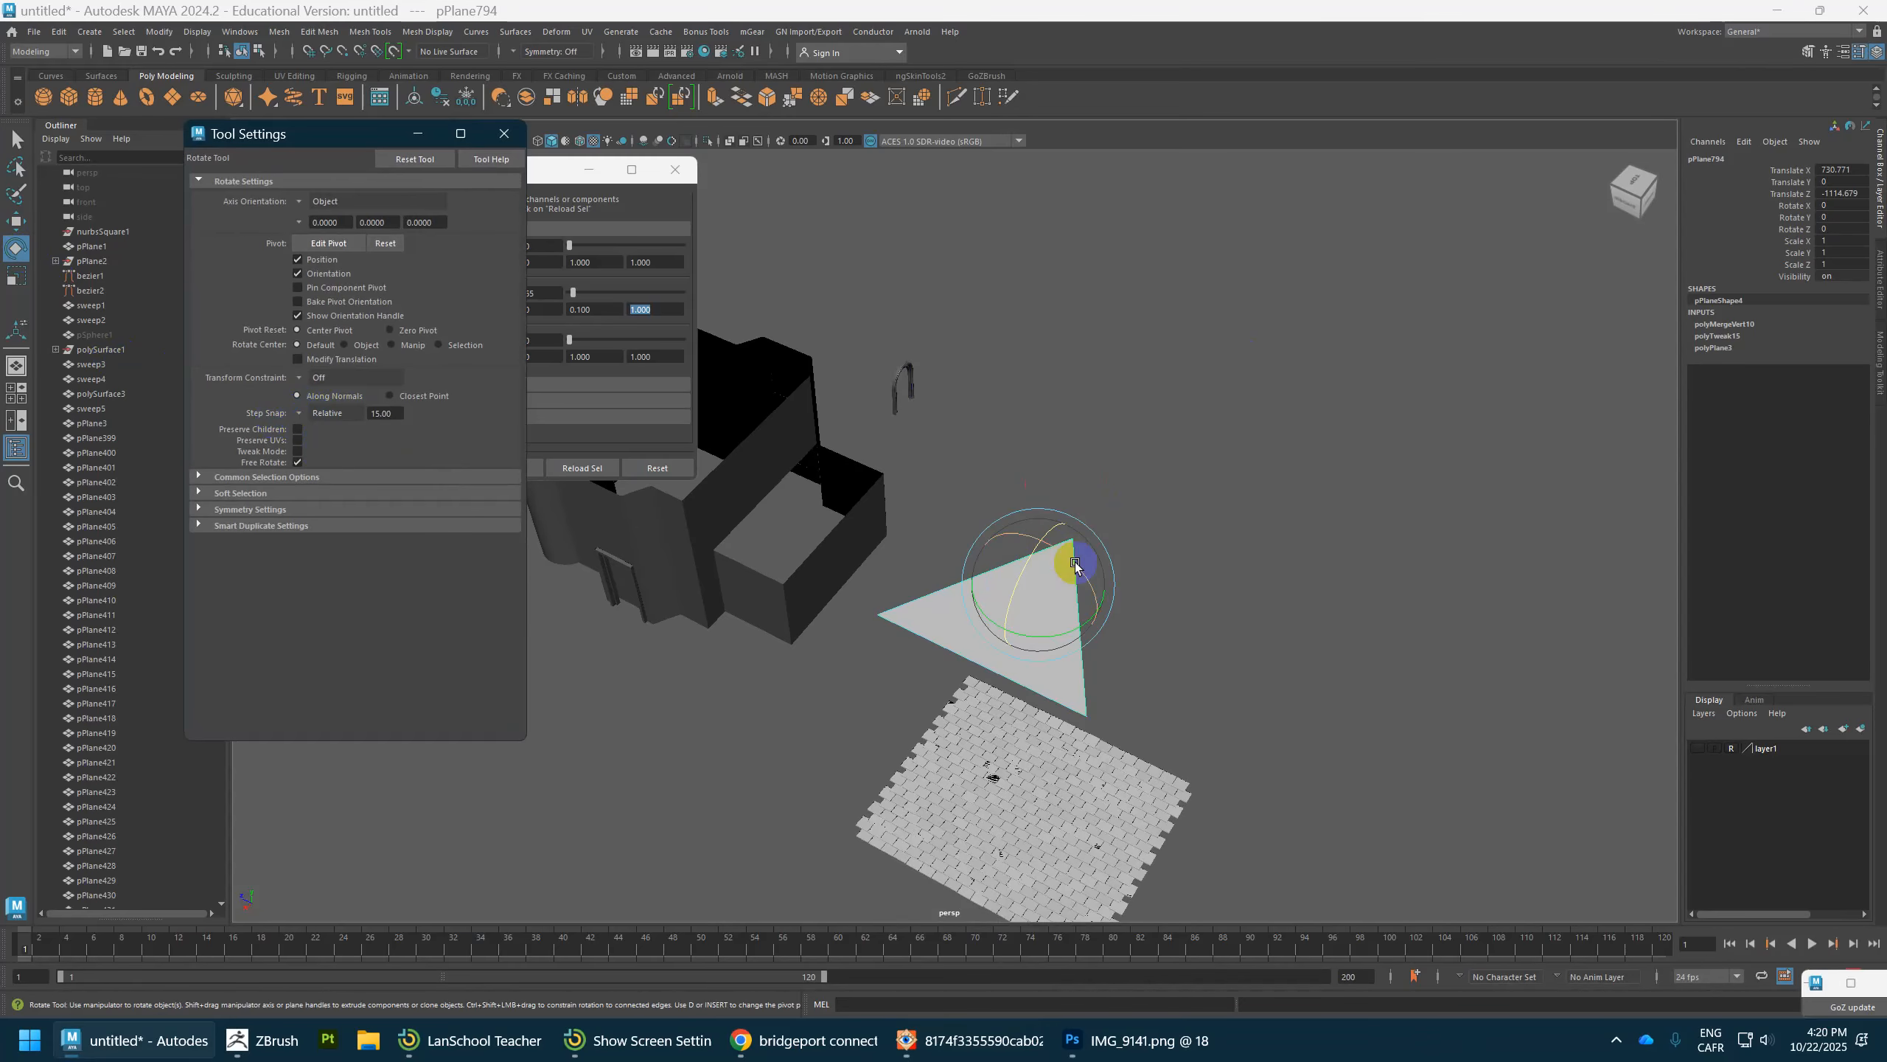
left_click_drag(1024, 566, 947, 644)
key("w")
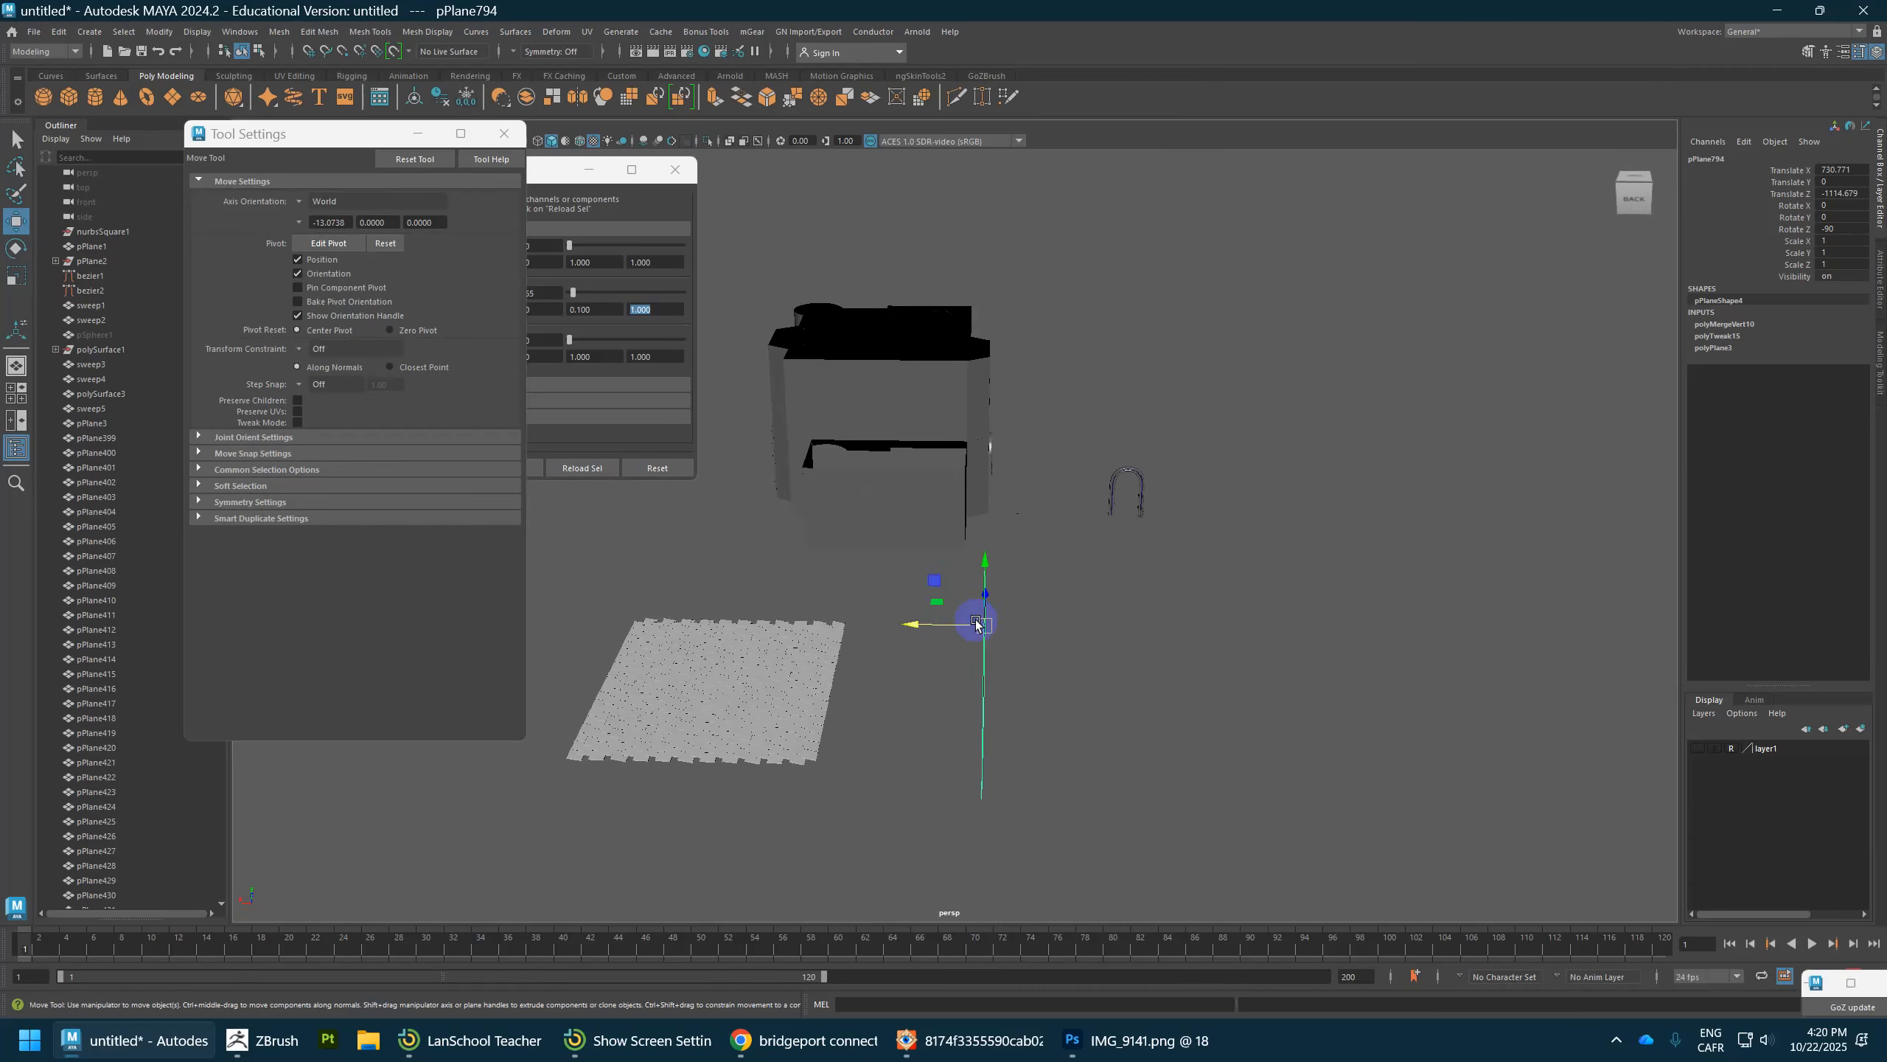
Step: Extrude the upright triangle's face with a thickness of 1000 to form a gable roof prism
key("ctrl+e")
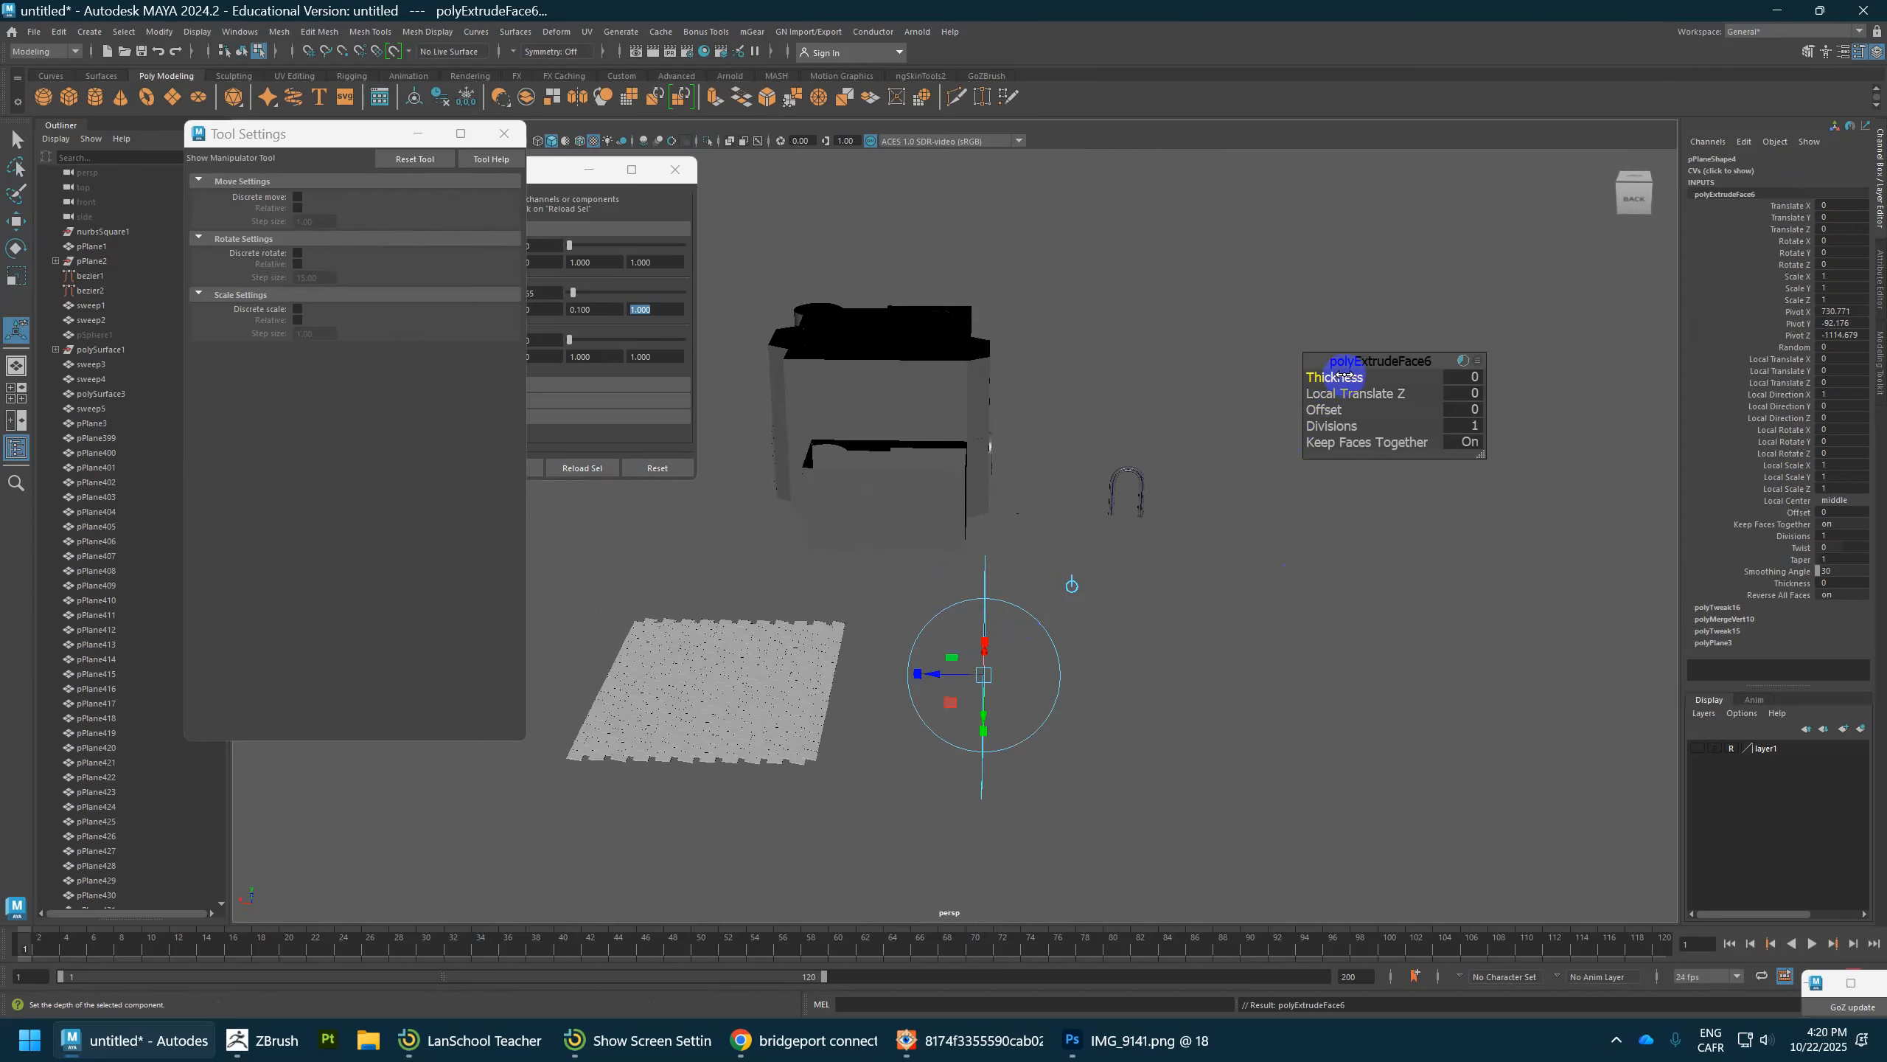
left_click_drag(1344, 375, 523, 439)
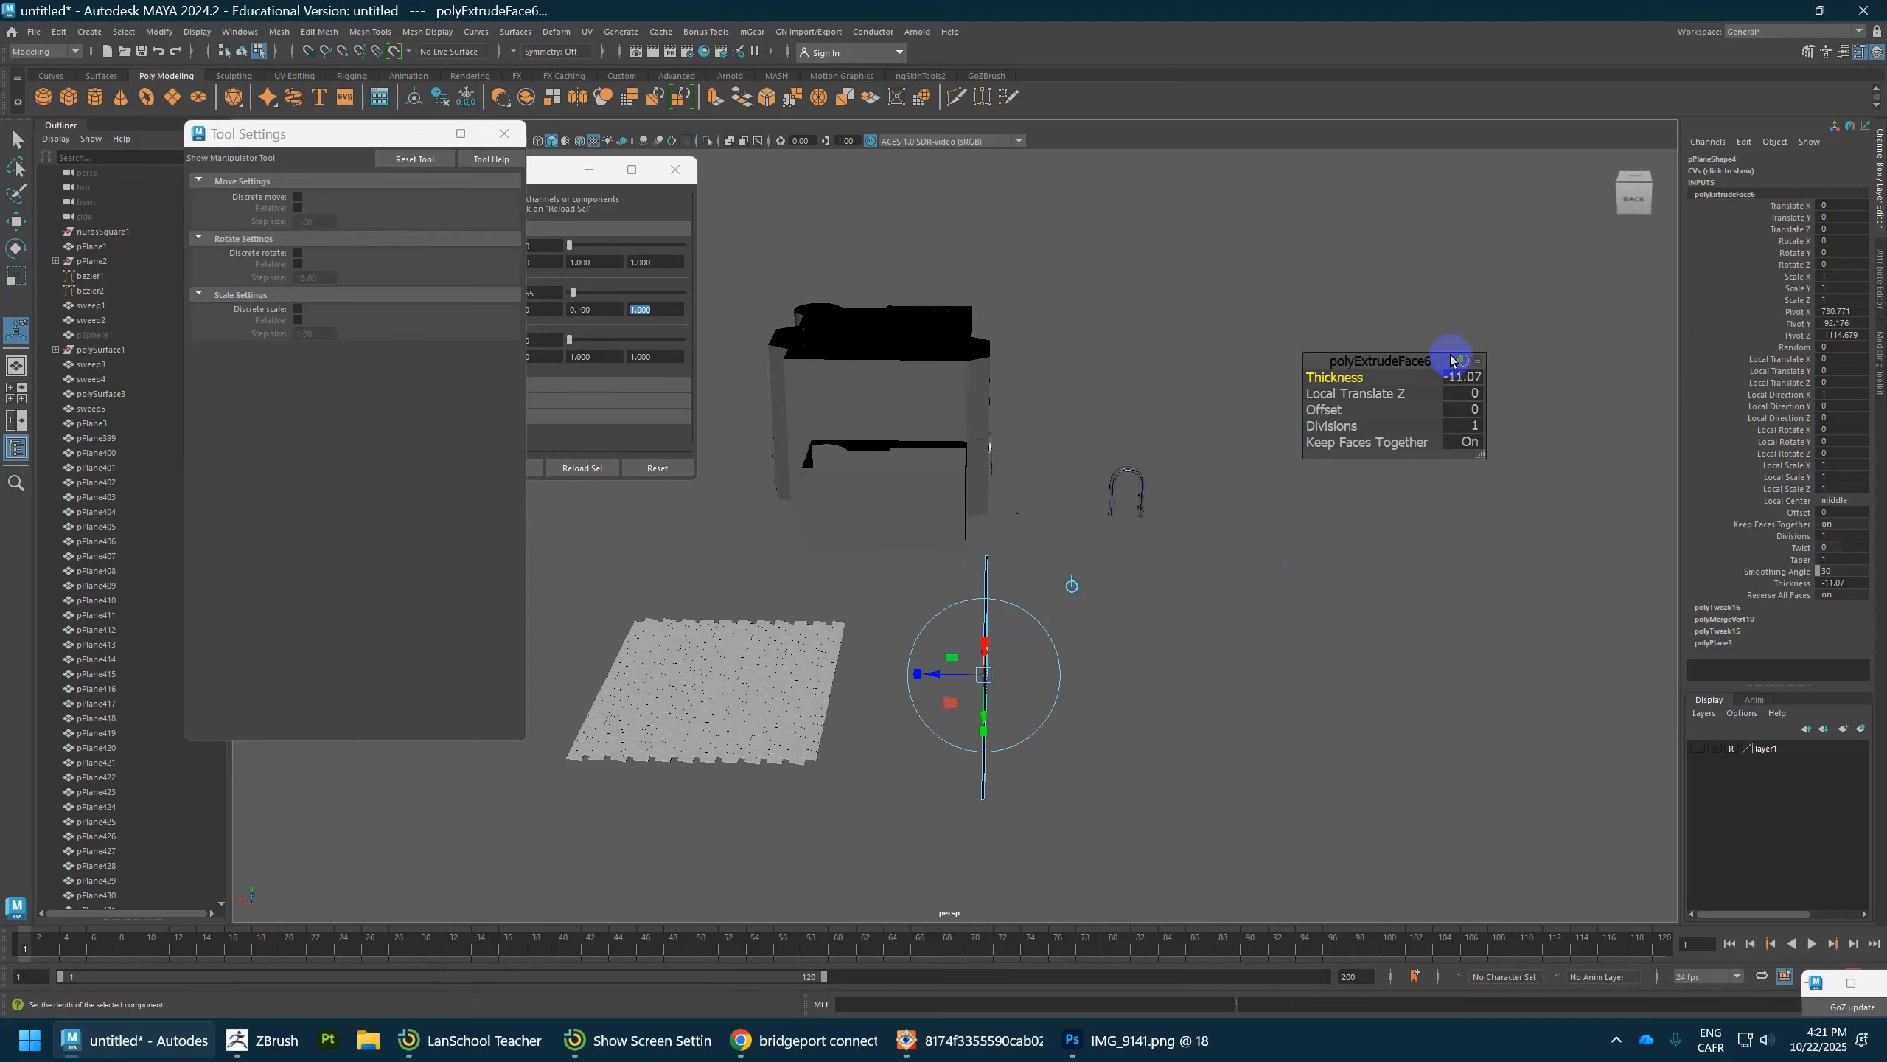
left_click_drag(1313, 377, 2, 510)
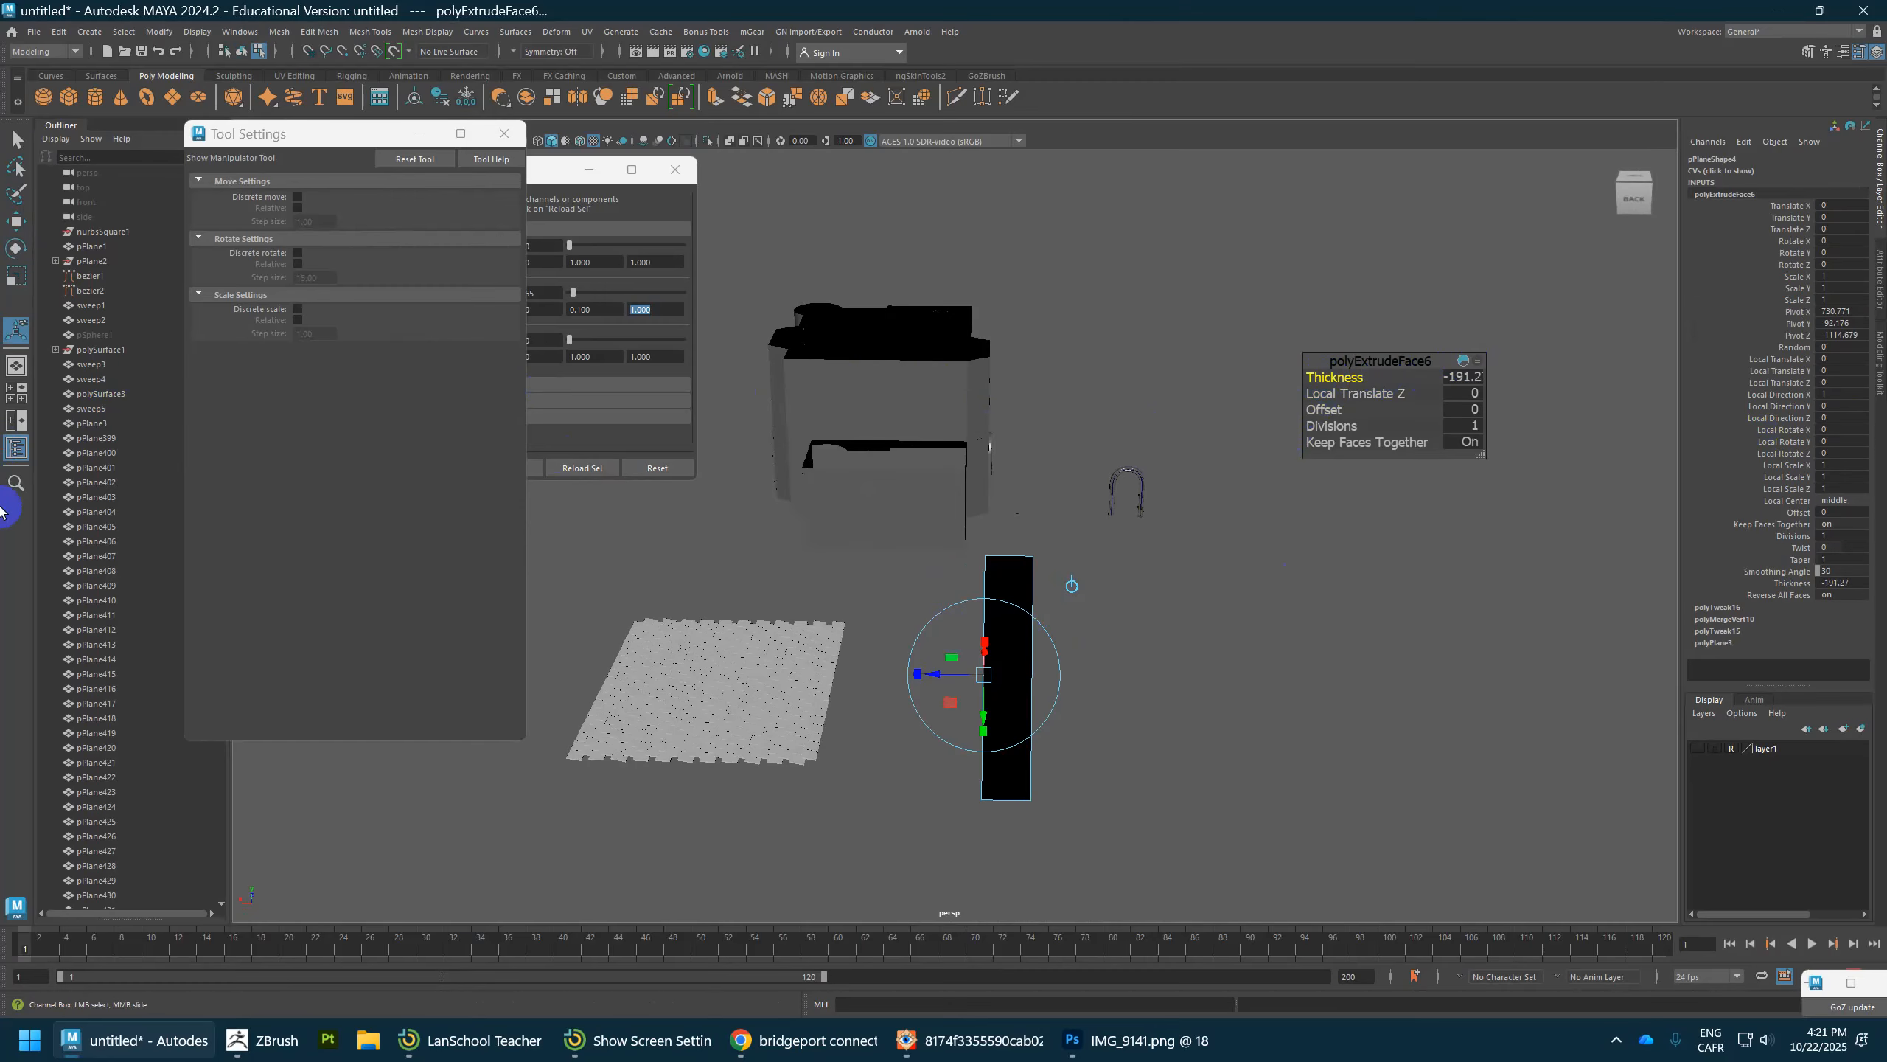
left_click_drag(1324, 379, 1462, 381)
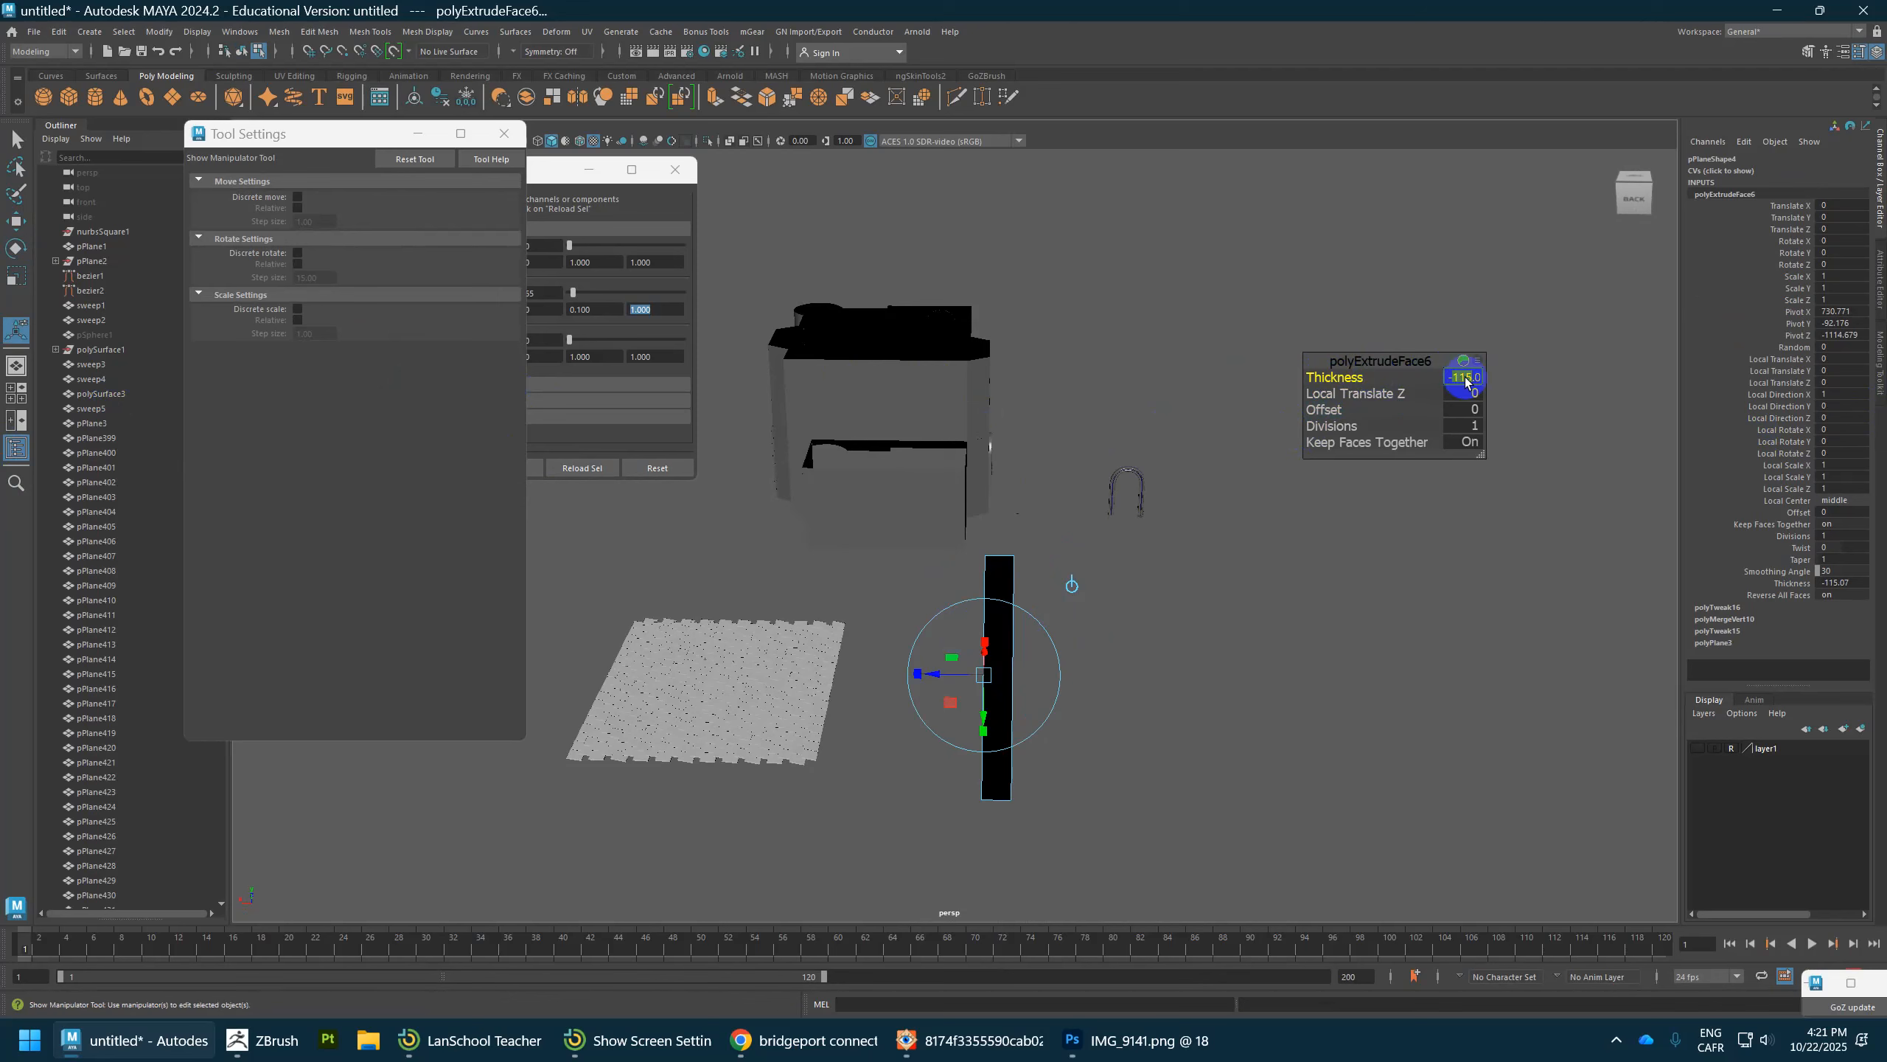
type("00")
key("Return")
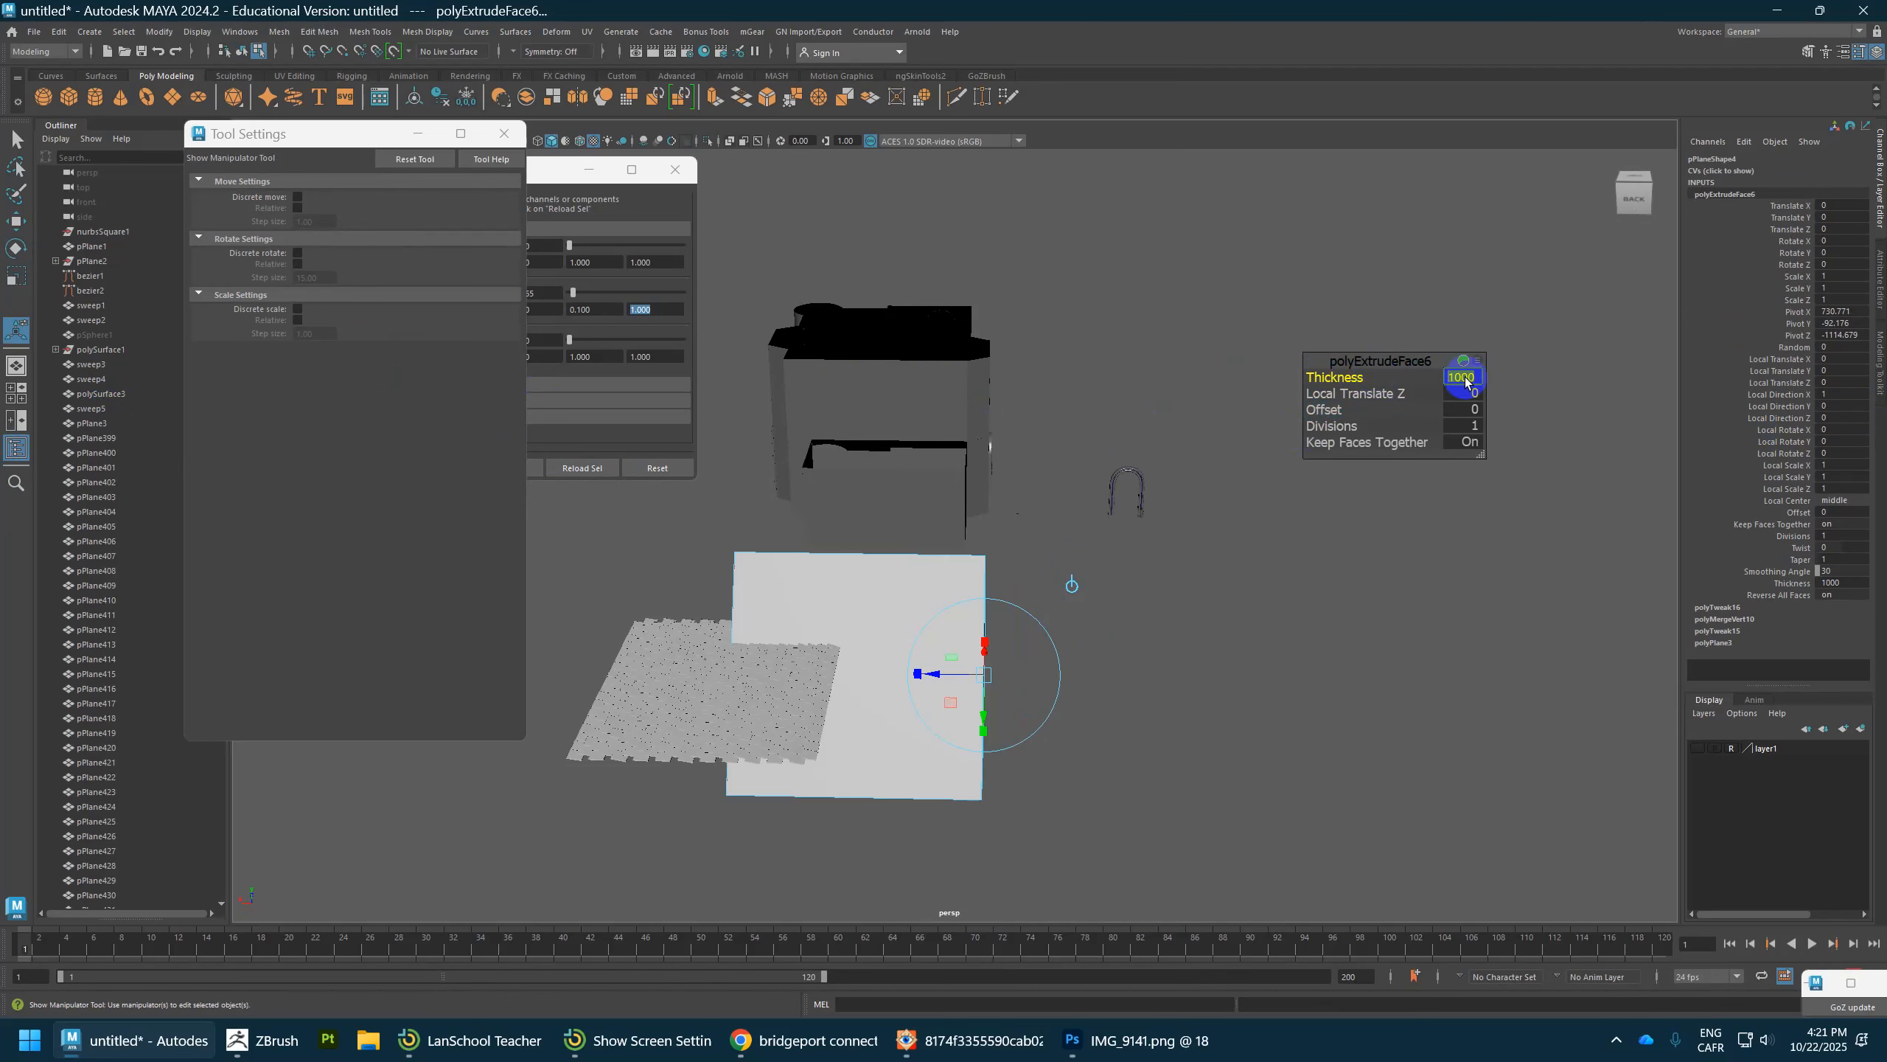
left_click(925, 675)
left_click_drag(917, 676, 675, 644)
key("w")
key("e")
key("r")
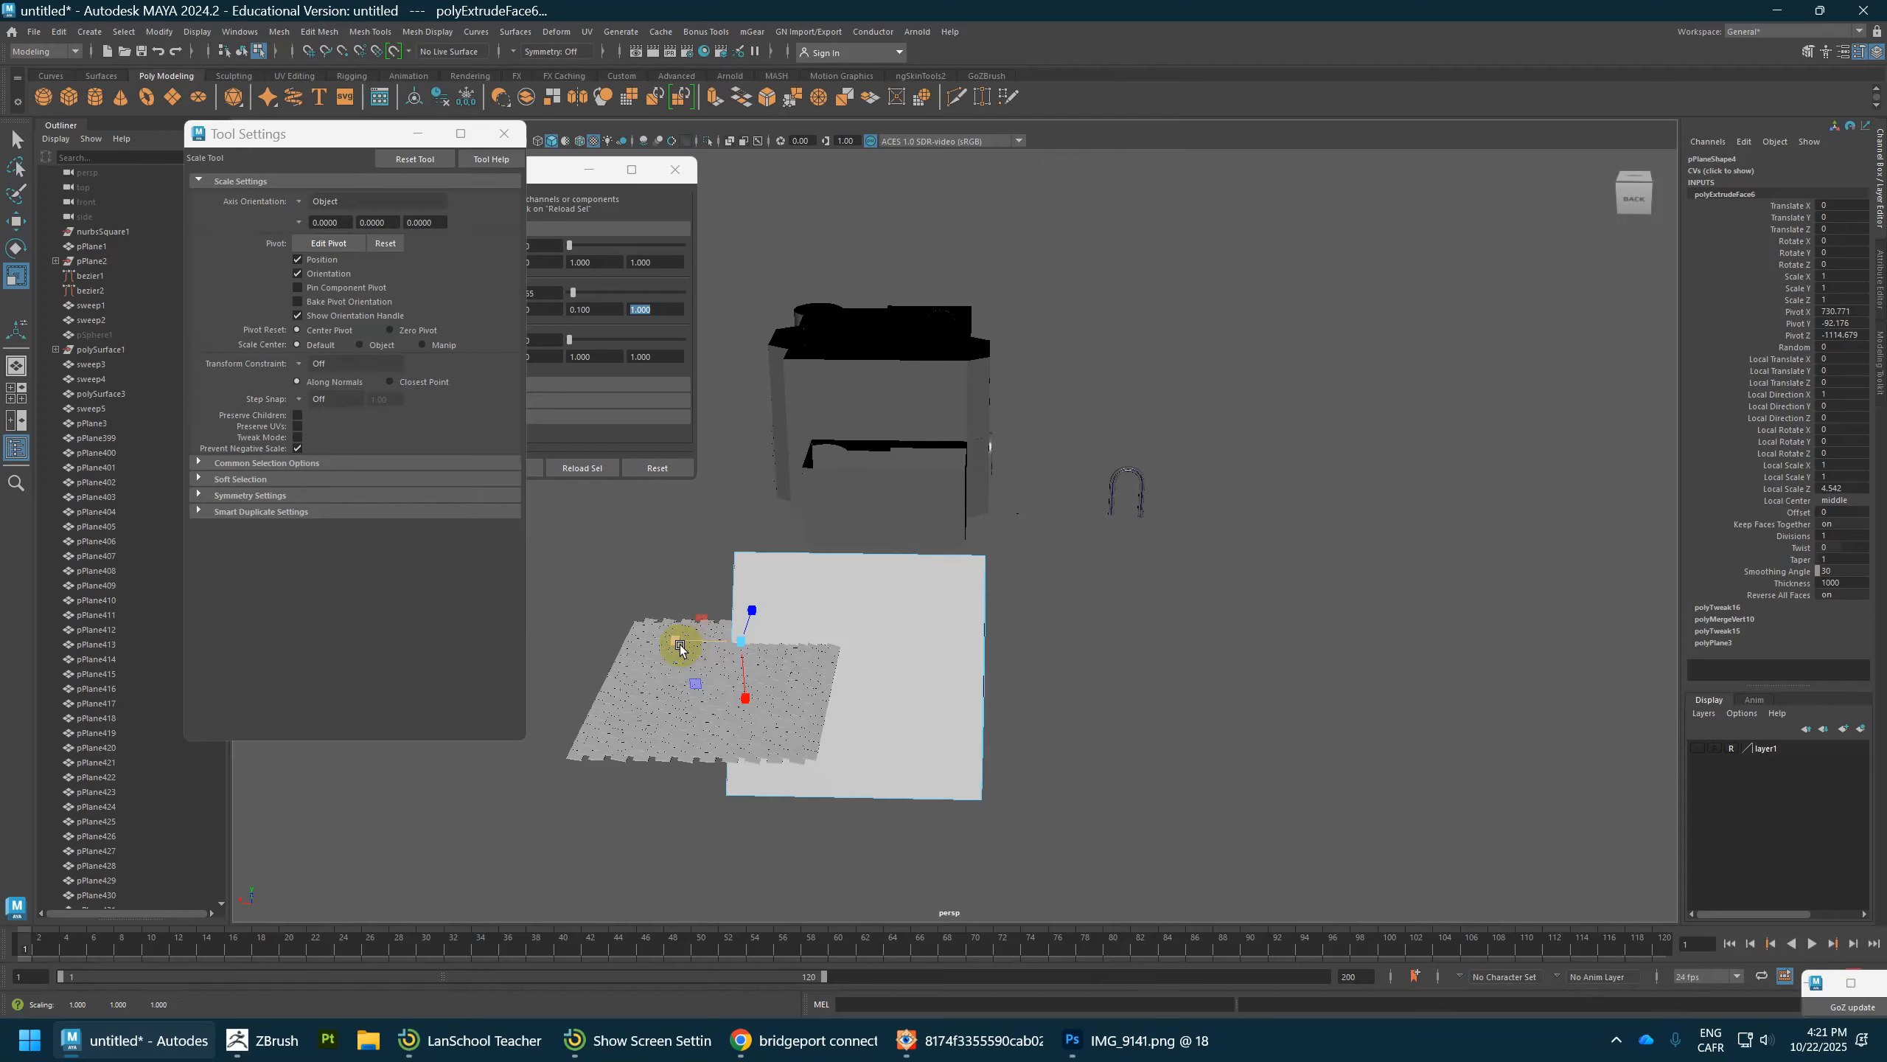
Step: Scale the roof prism to 0.646 in X, 1.192 in Y and 0.646 in Z, and select it for moving
left_click_drag(922, 620, 961, 603, "alt")
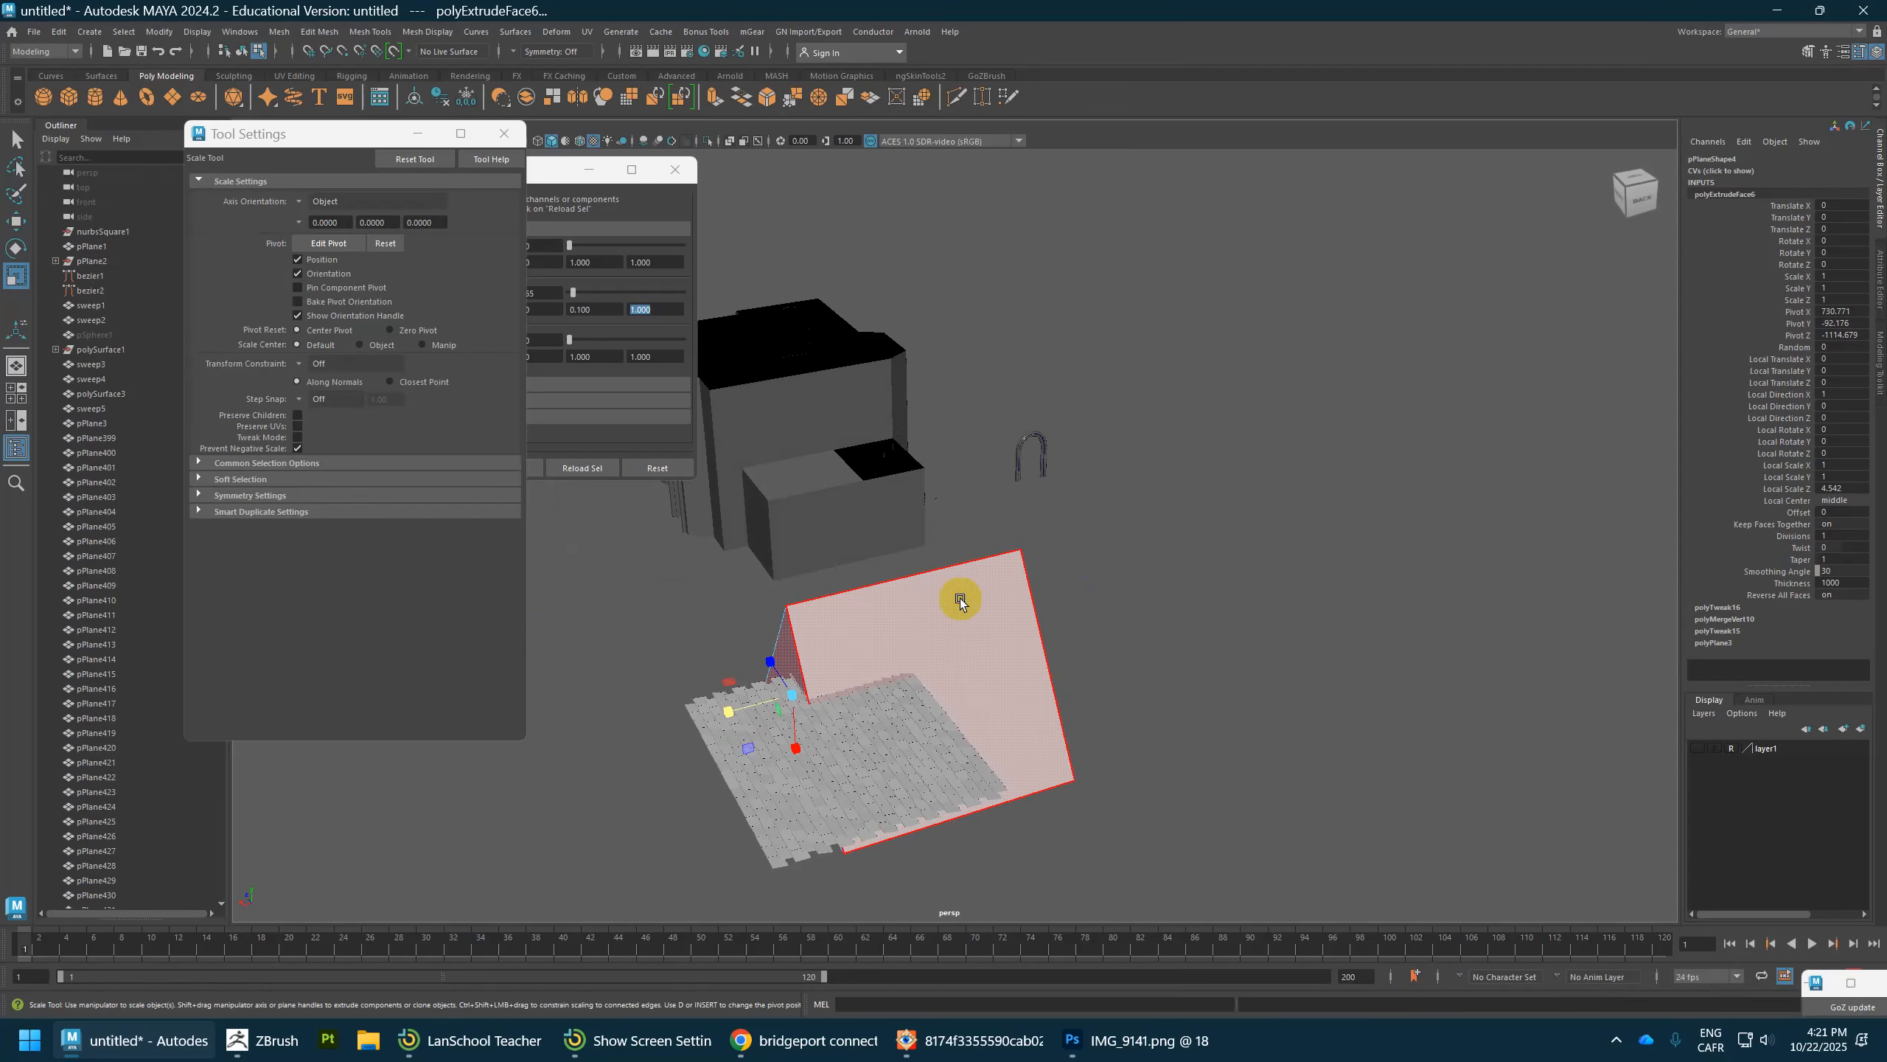
right_click_drag(960, 596, 996, 584)
left_click_drag(964, 624, 946, 571)
key("w")
key("r")
key("w")
key("q")
left_click_drag(1057, 662, 1222, 669, "alt")
left_click(1038, 601)
key("w")
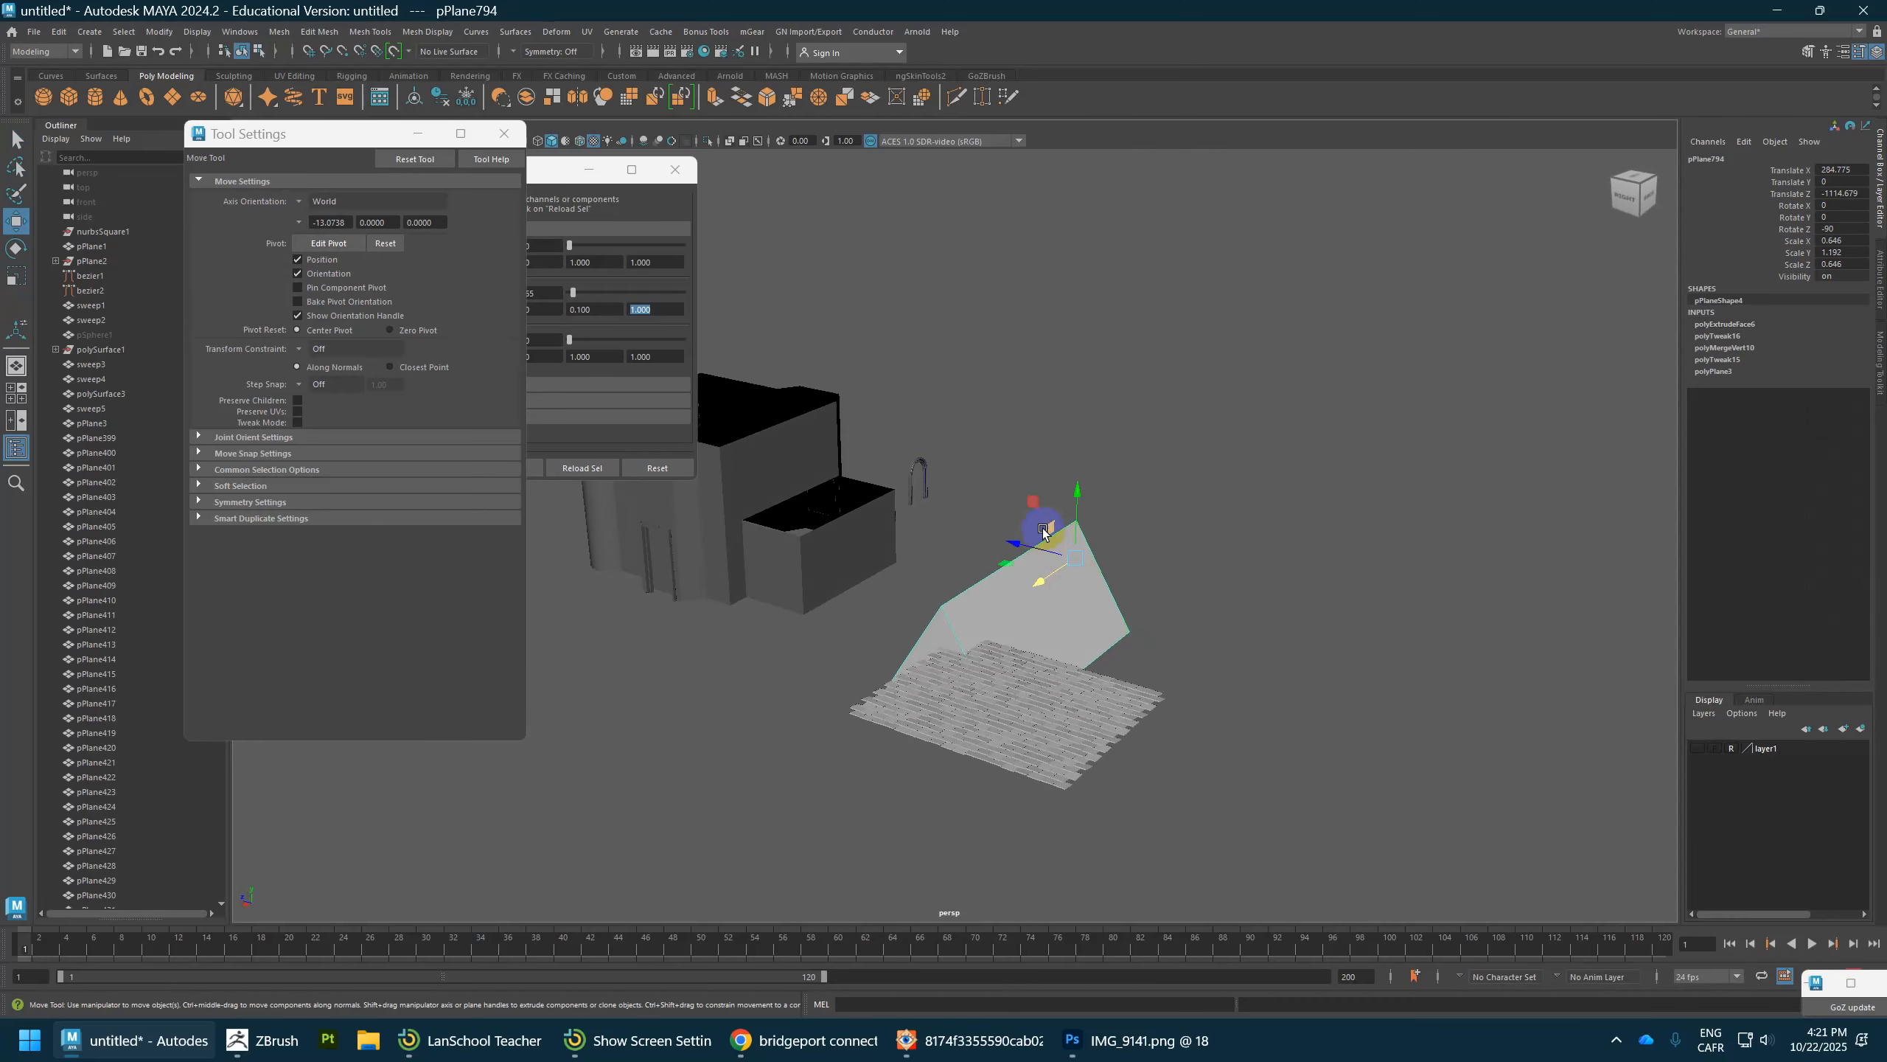
Step: Move the roof prism from the tile sheet to a position above the house's low side wing
left_click_drag(1033, 503, 847, 376)
left_click_drag(969, 561, 1077, 474, "alt")
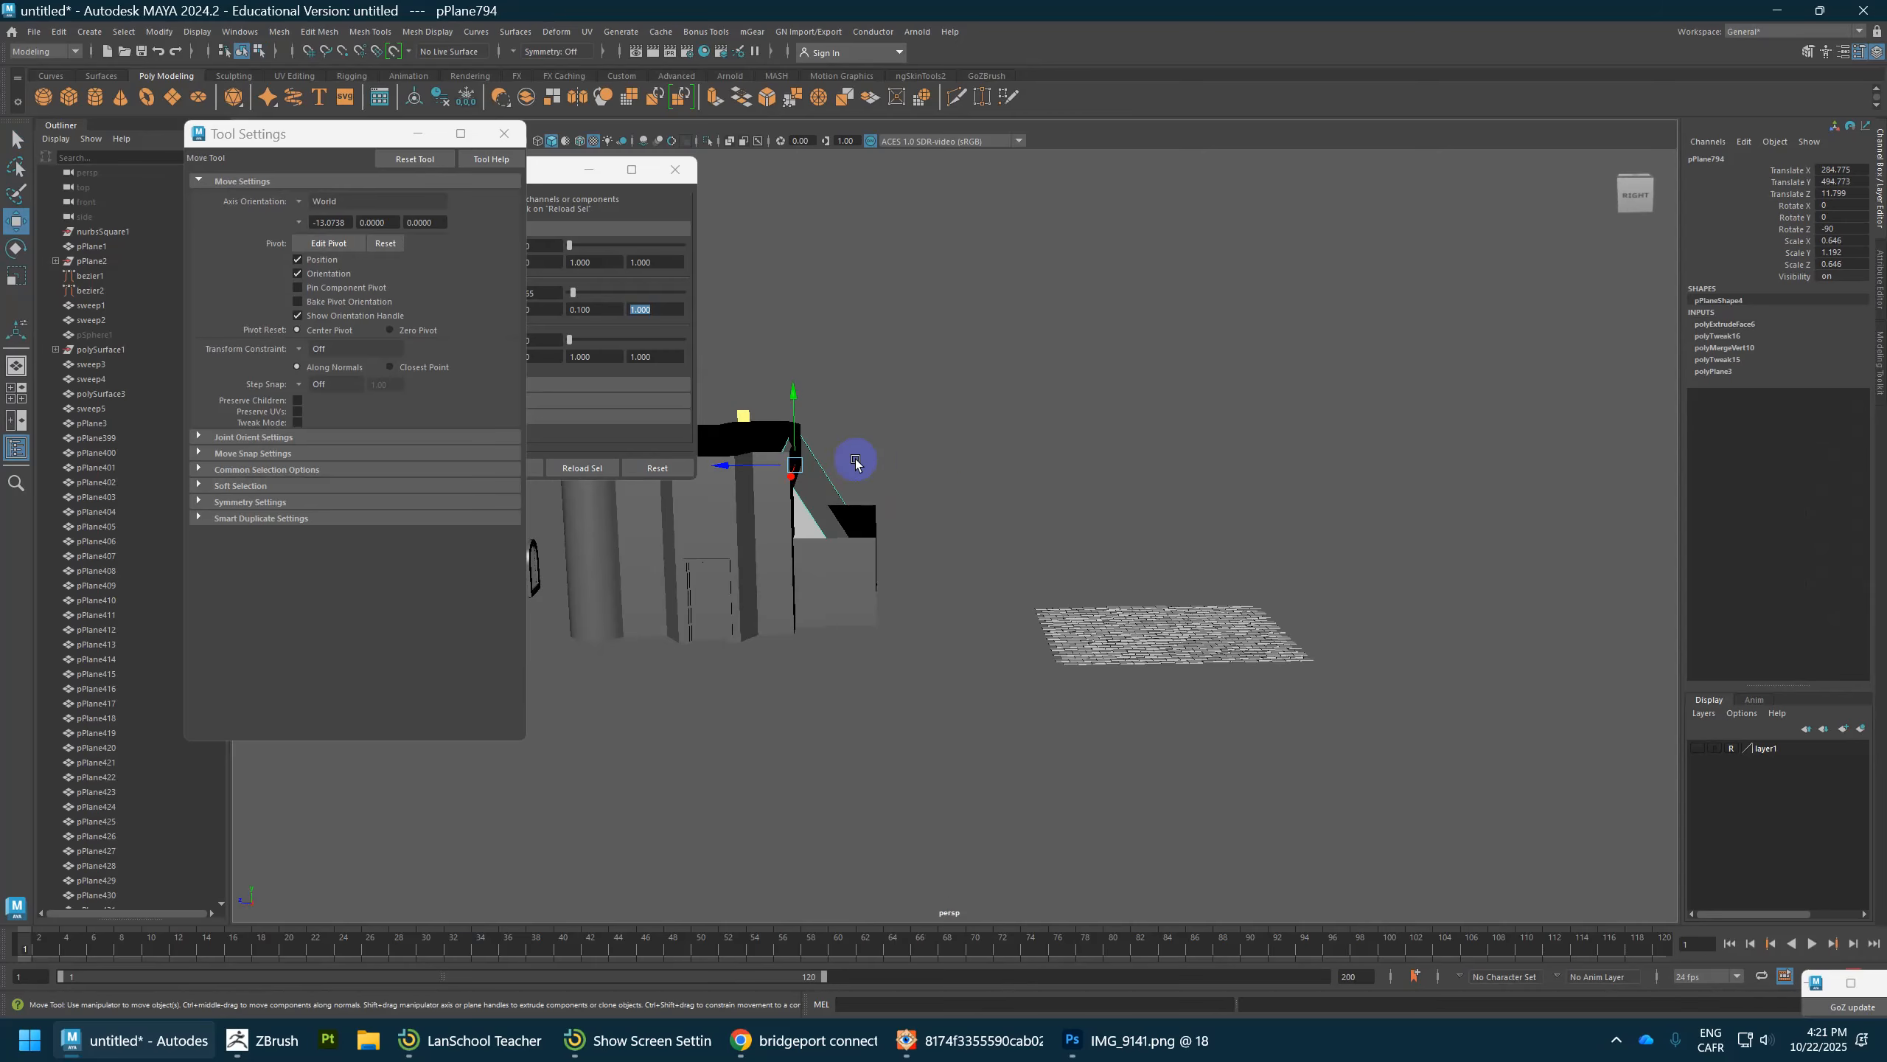
left_click_drag(786, 454, 1230, 686)
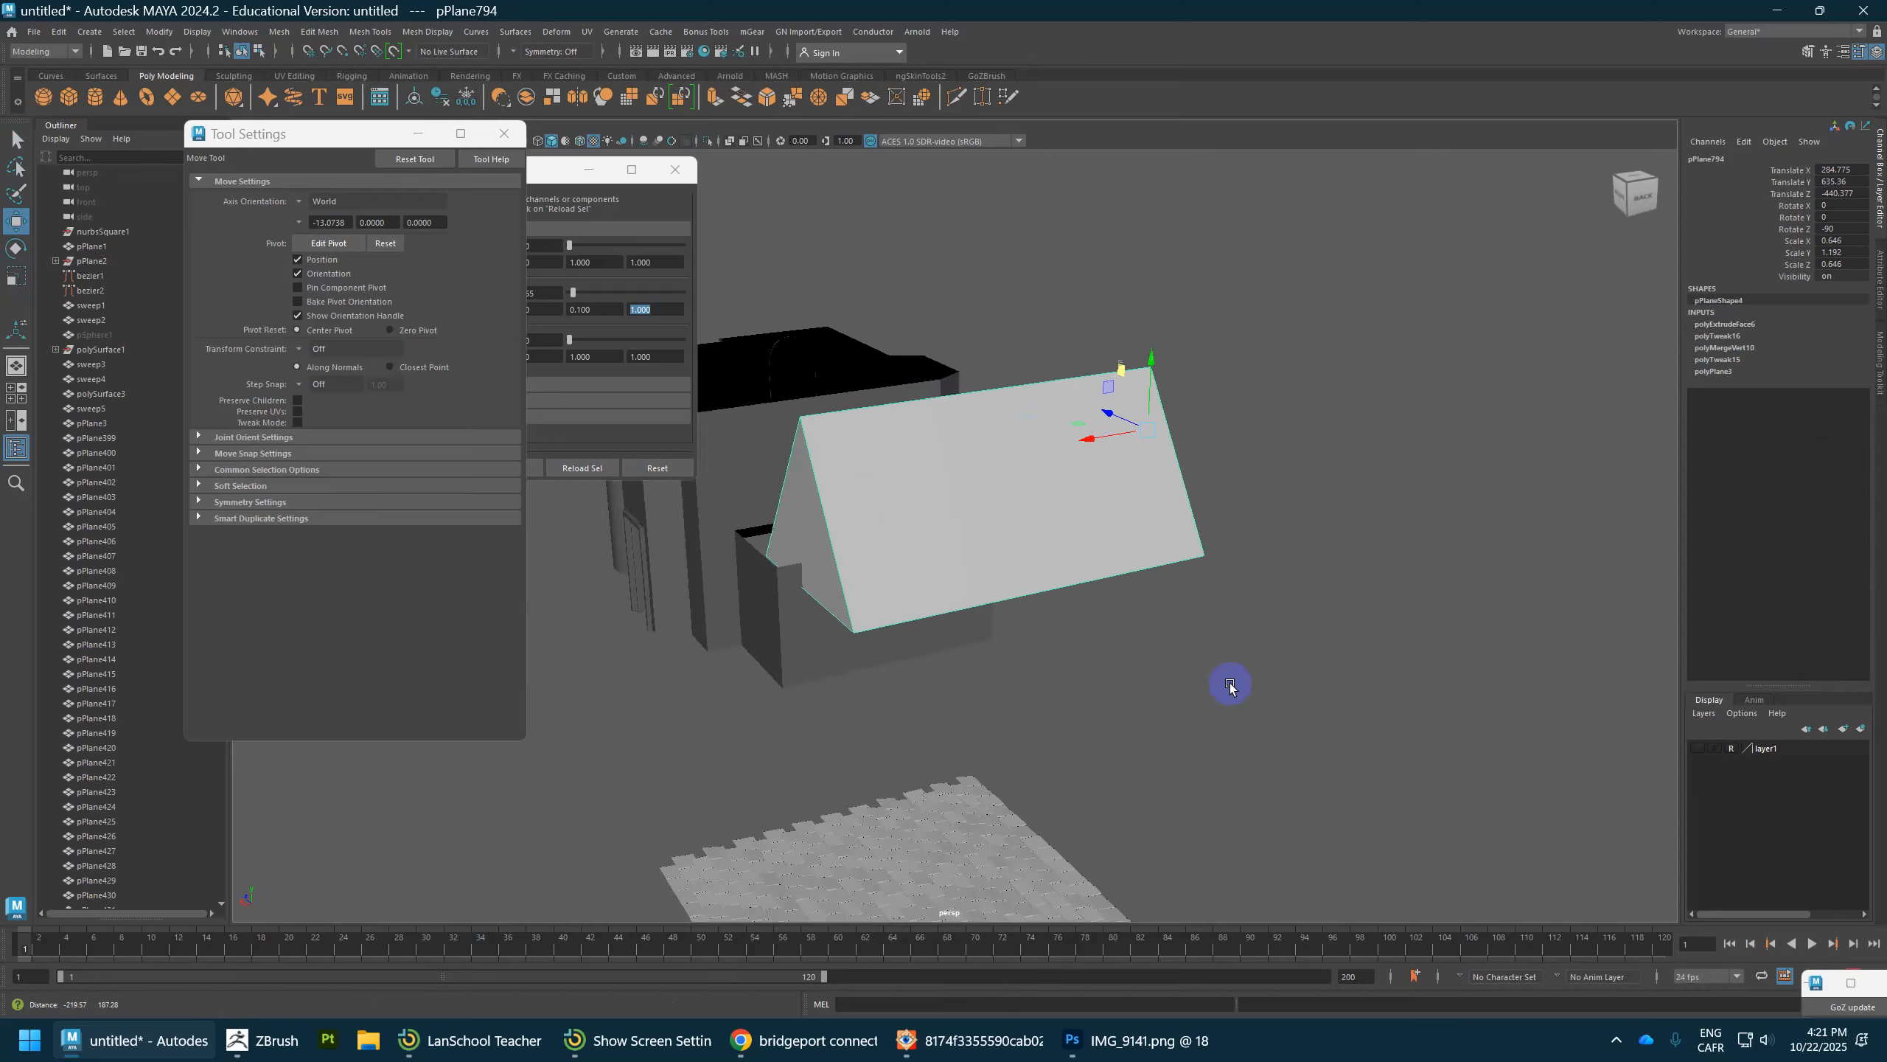
middle_click_drag(1231, 684, 1282, 682, "alt")
mouse_move(1147, 439)
left_mouse_down()
mouse_move(1106, 449)
mouse_move(1125, 447)
left_mouse_up()
left_click_drag(1199, 562, 1321, 571, "alt")
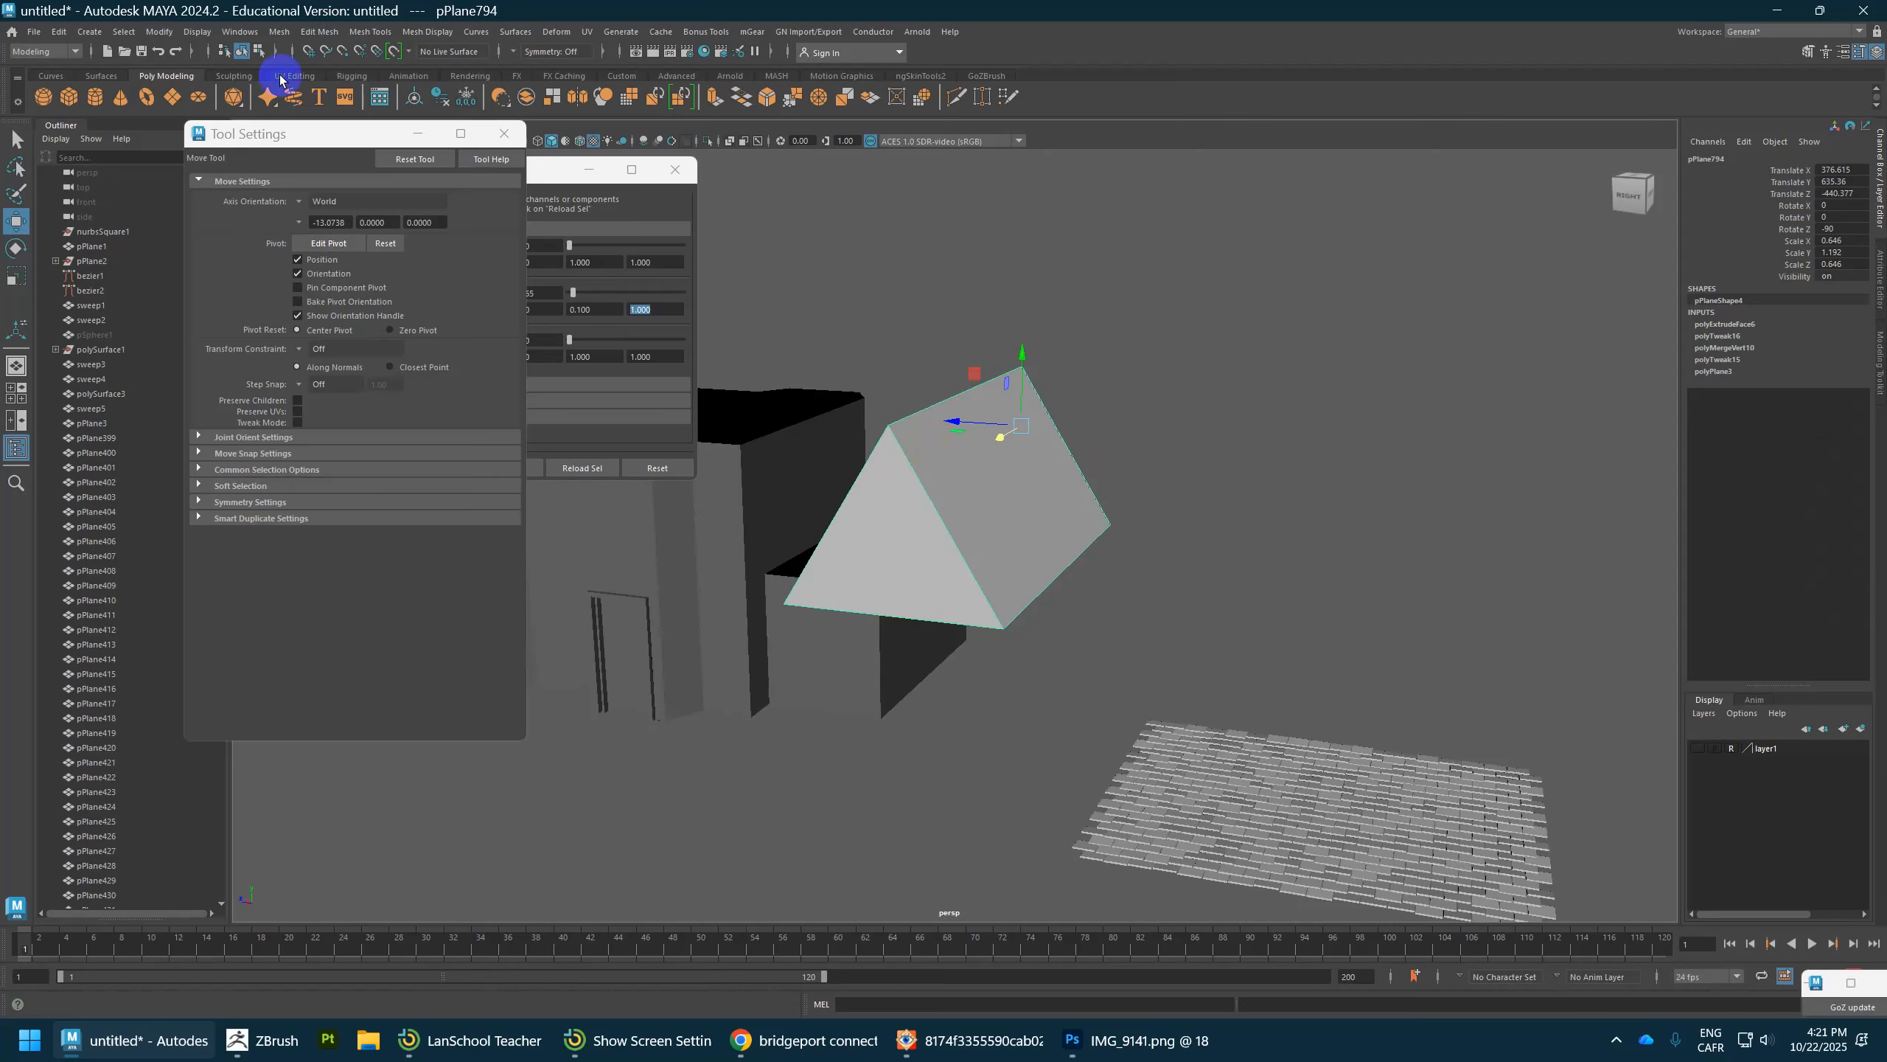
Step: Center the roof prism's pivot and scale the prism down to 0.544, 1.004 and 0.544 in X, Y and Z
left_click(162, 38)
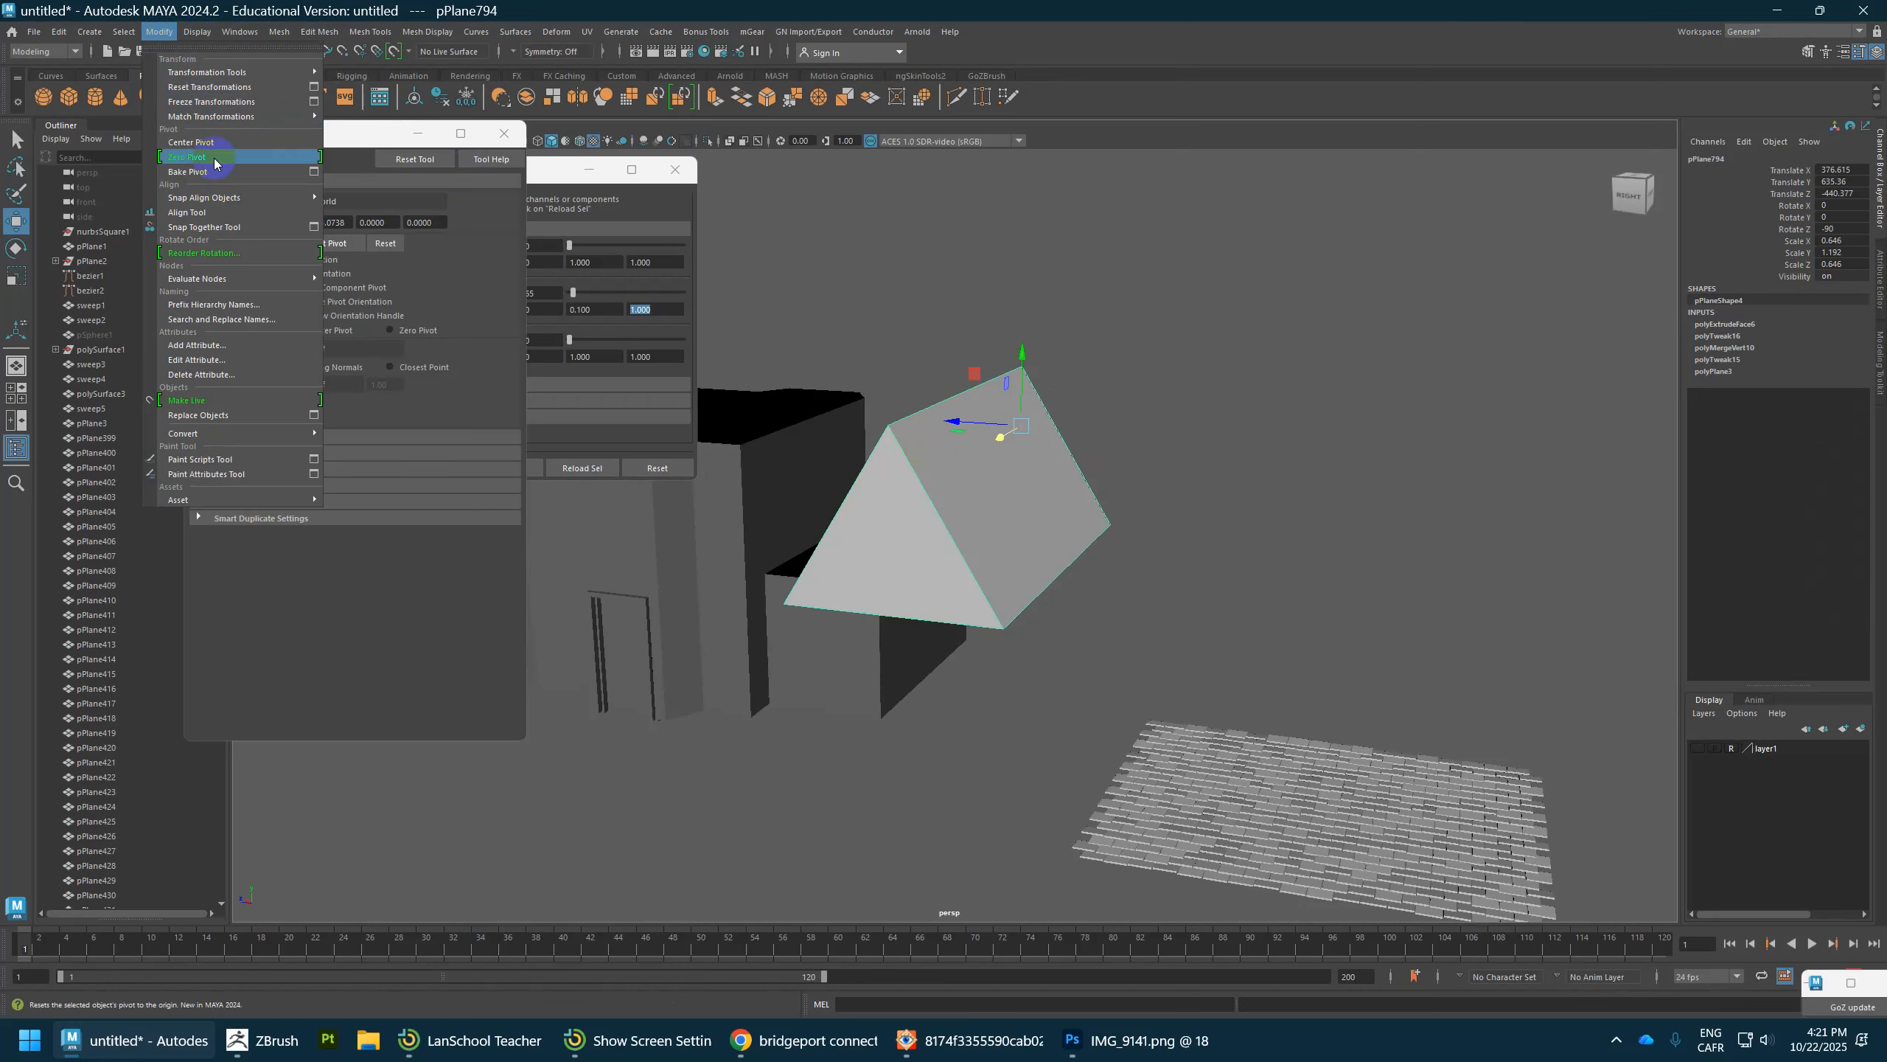
left_click(210, 144)
scroll(904, 468, "up", 2)
key("r")
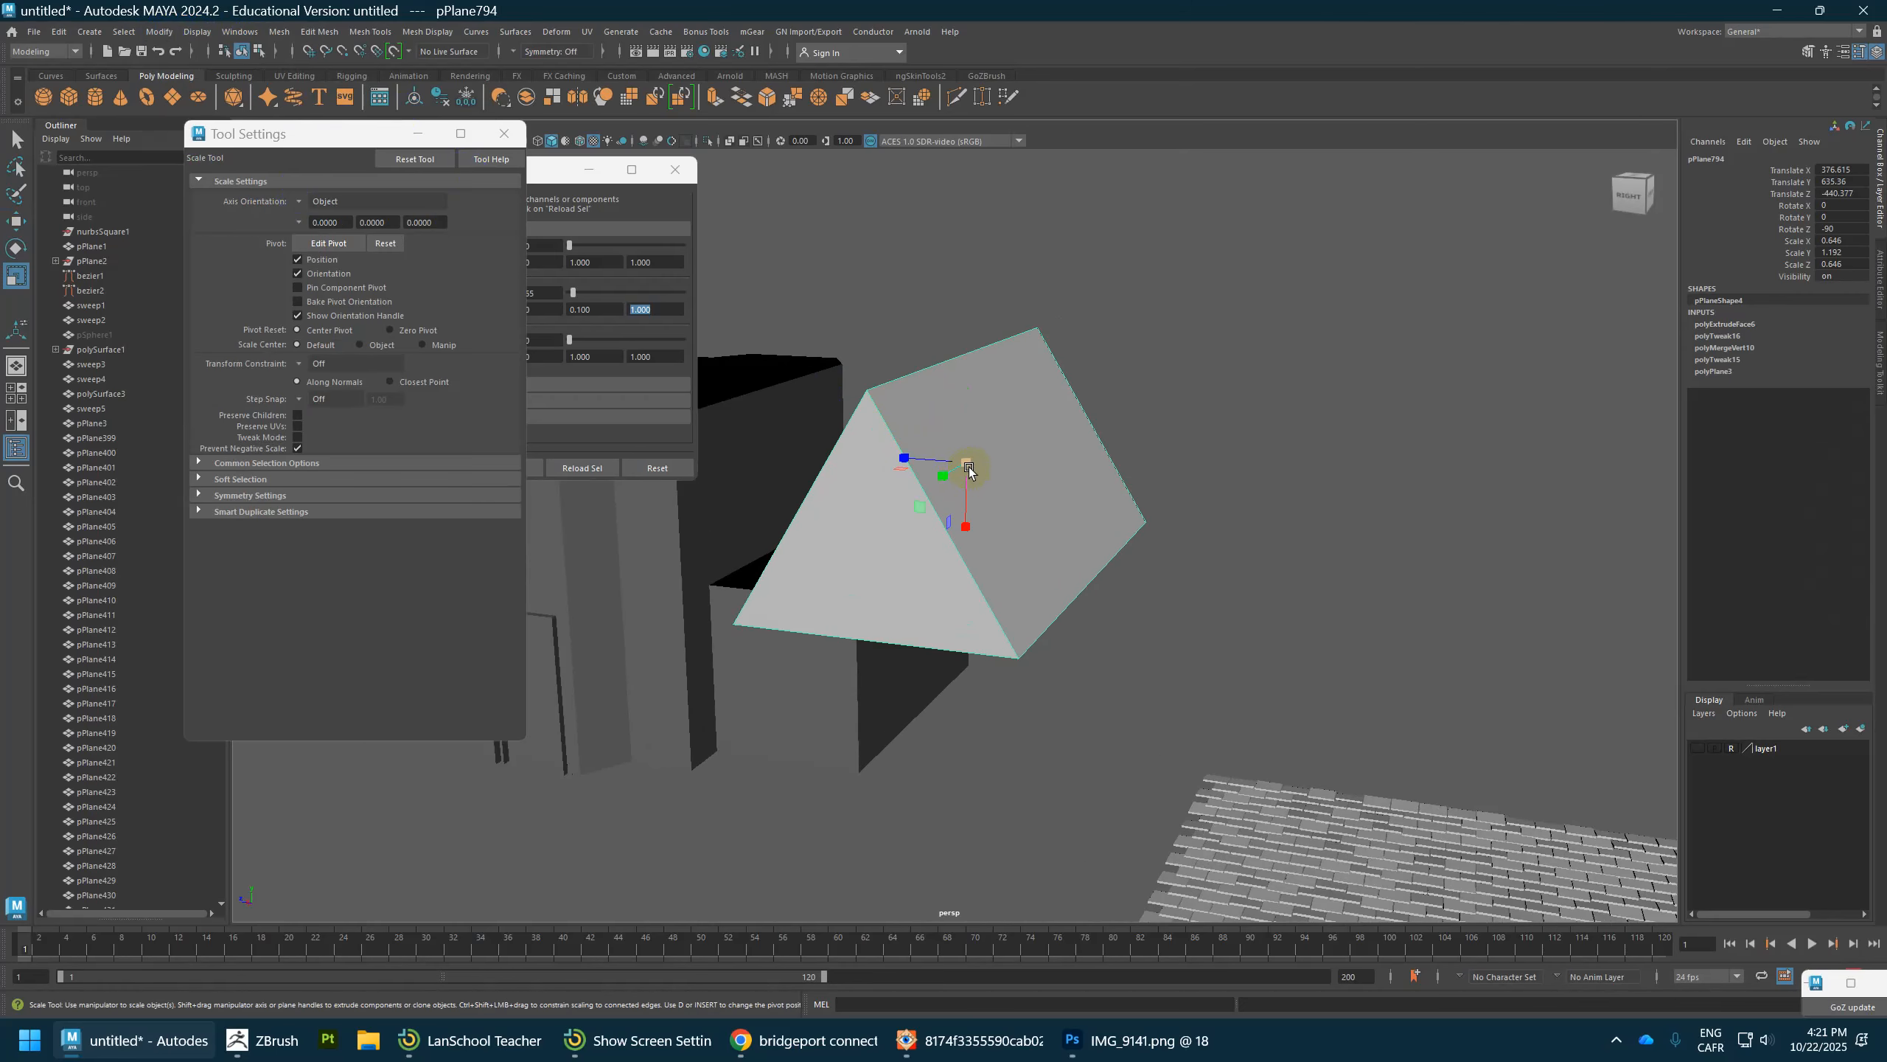
left_click_drag(968, 469, 875, 454)
Step: Position the scaled roof prism so that it sits on top of the low side wing's walls
key("w")
left_click_drag(996, 517, 1219, 549, "alt")
right_click_drag(1263, 551, 1375, 554, "alt")
scroll(854, 448, "down", 2)
left_click_drag(751, 433, 765, 427)
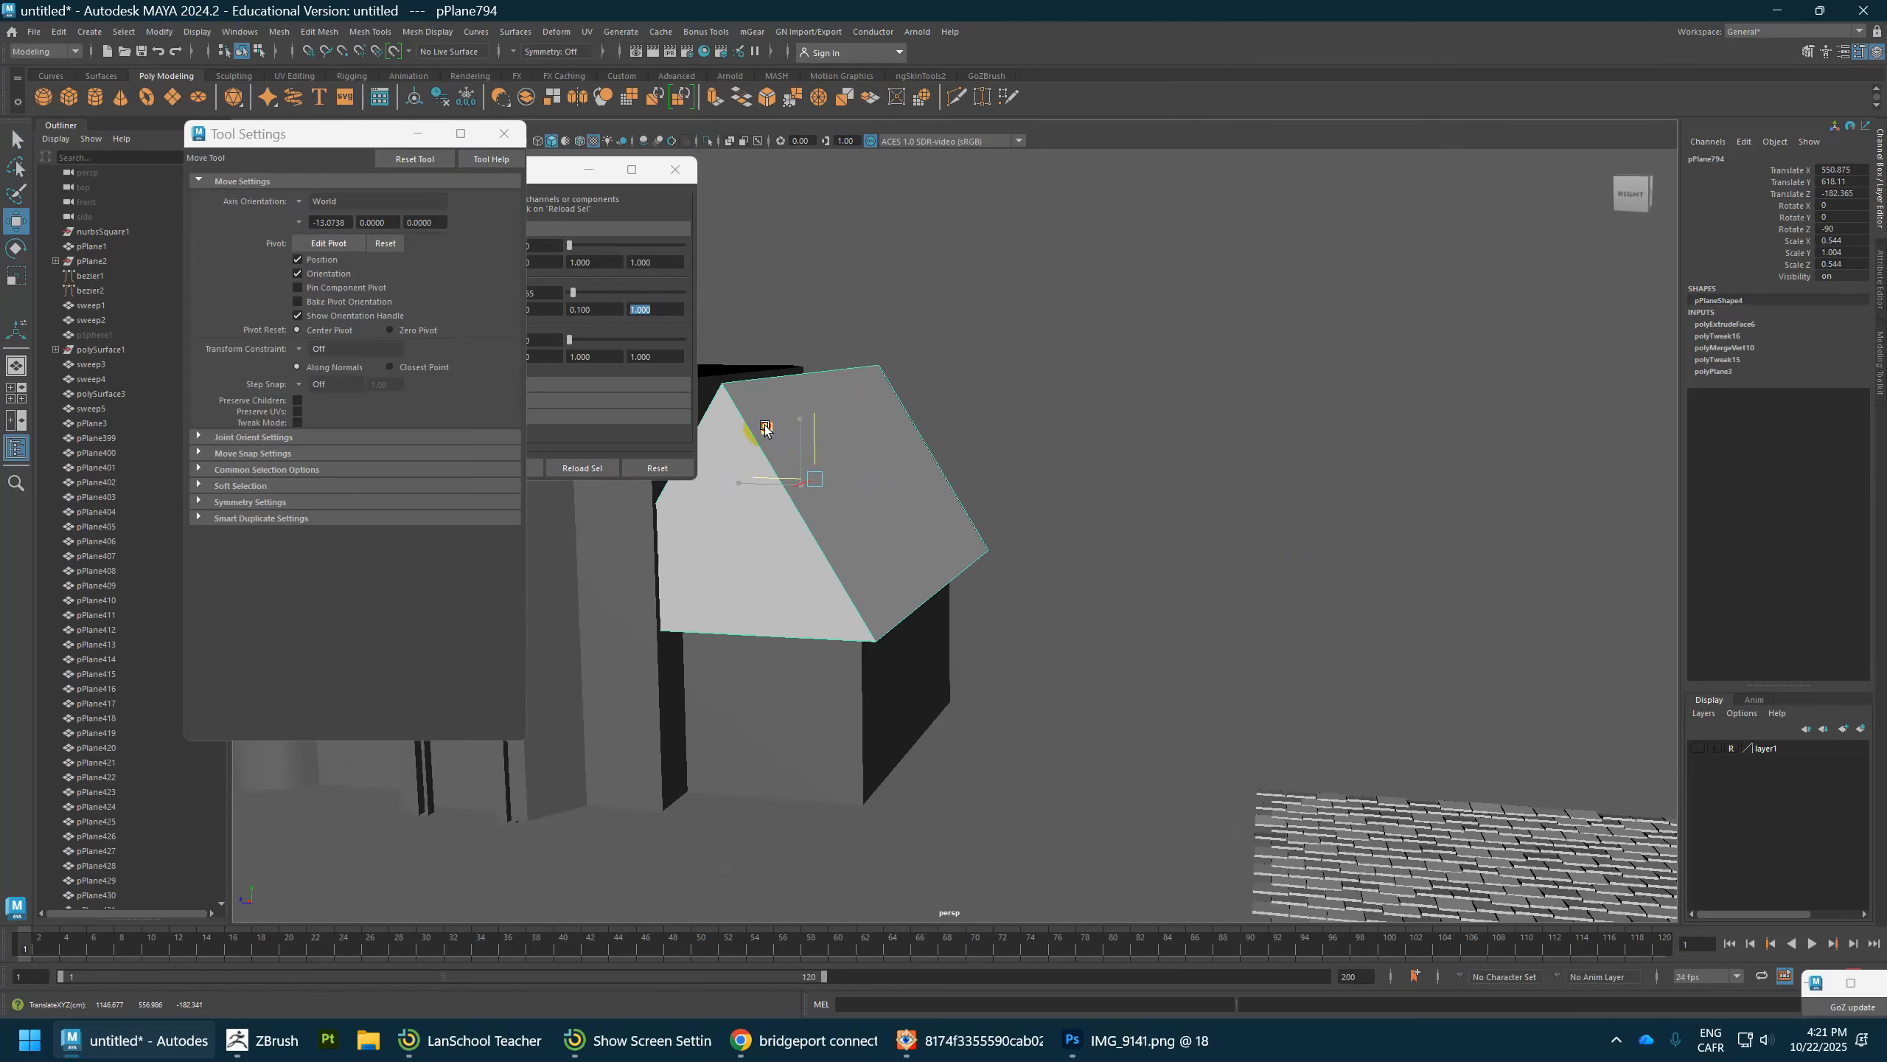
Step: Examine the roofs in the Bridgeport house image in FastStone Image Viewer and the Photoshop reference sheet, and return to Maya
key("alt+Tab")
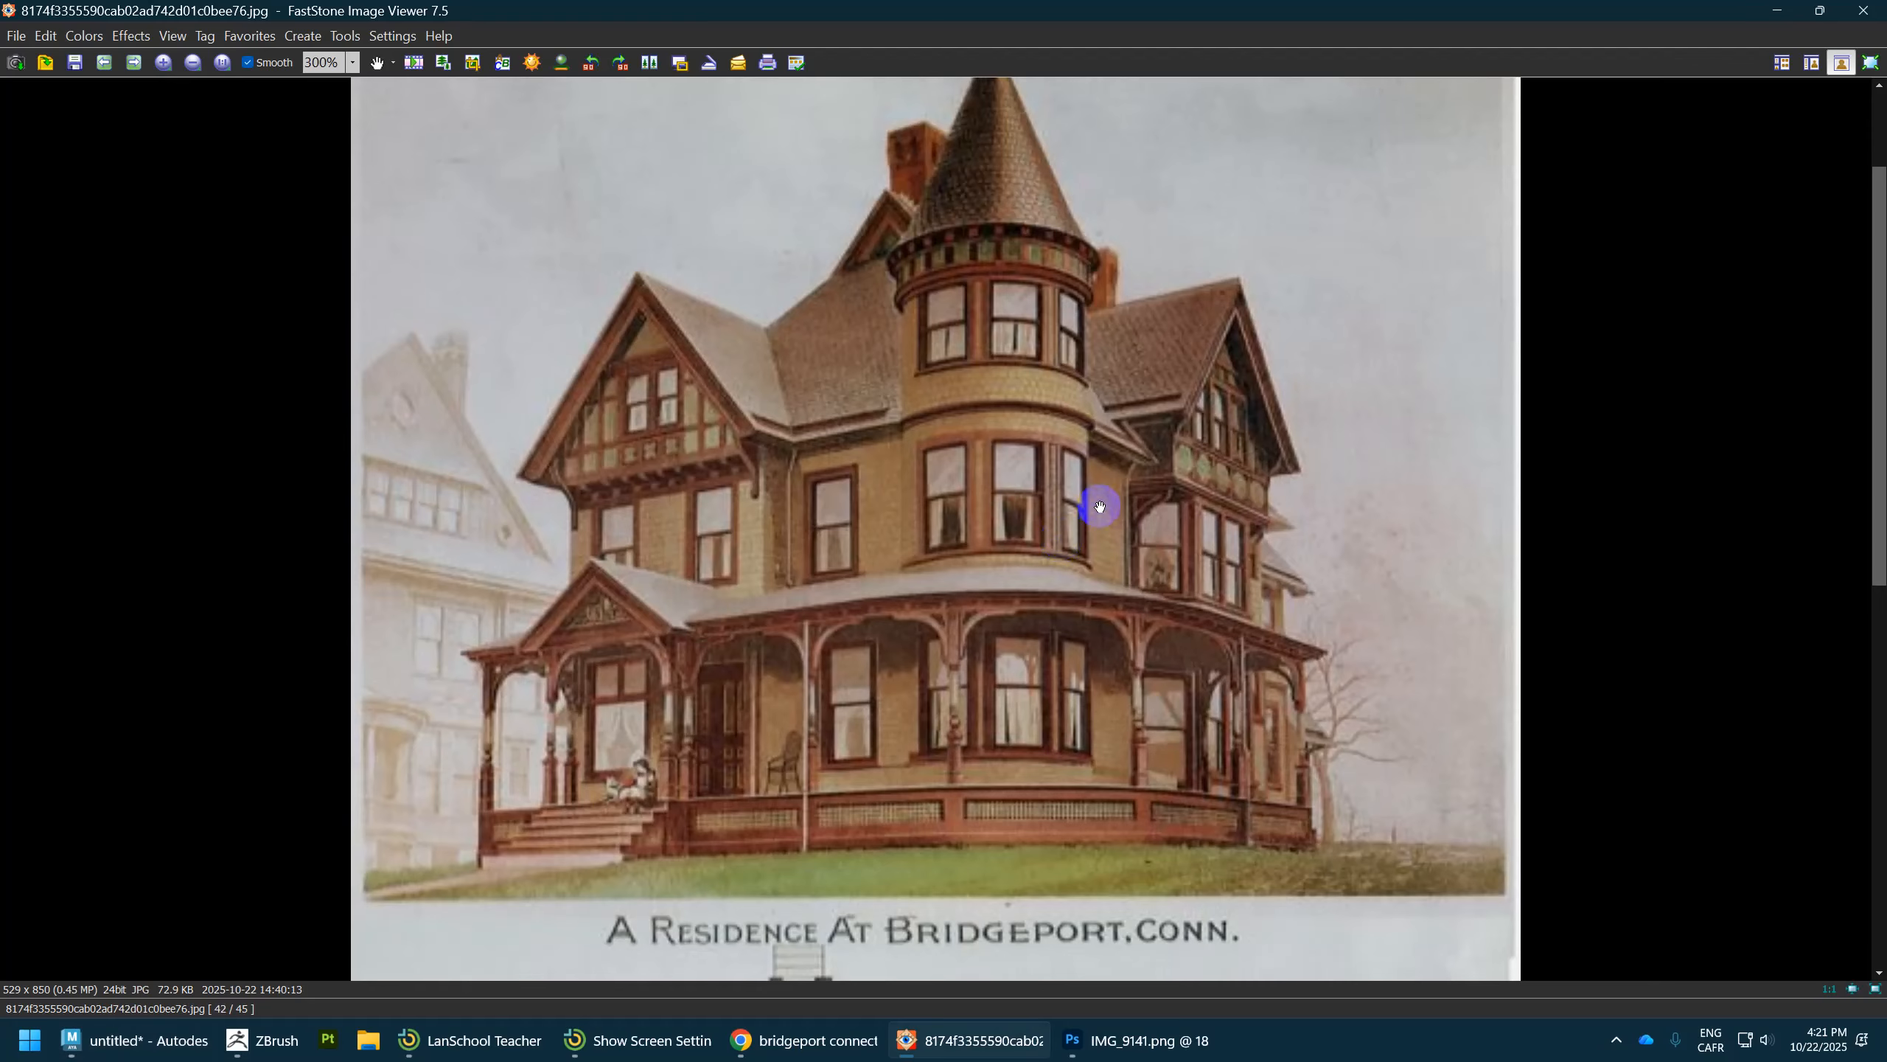
key("alt+Tab")
key("alt+Tab")
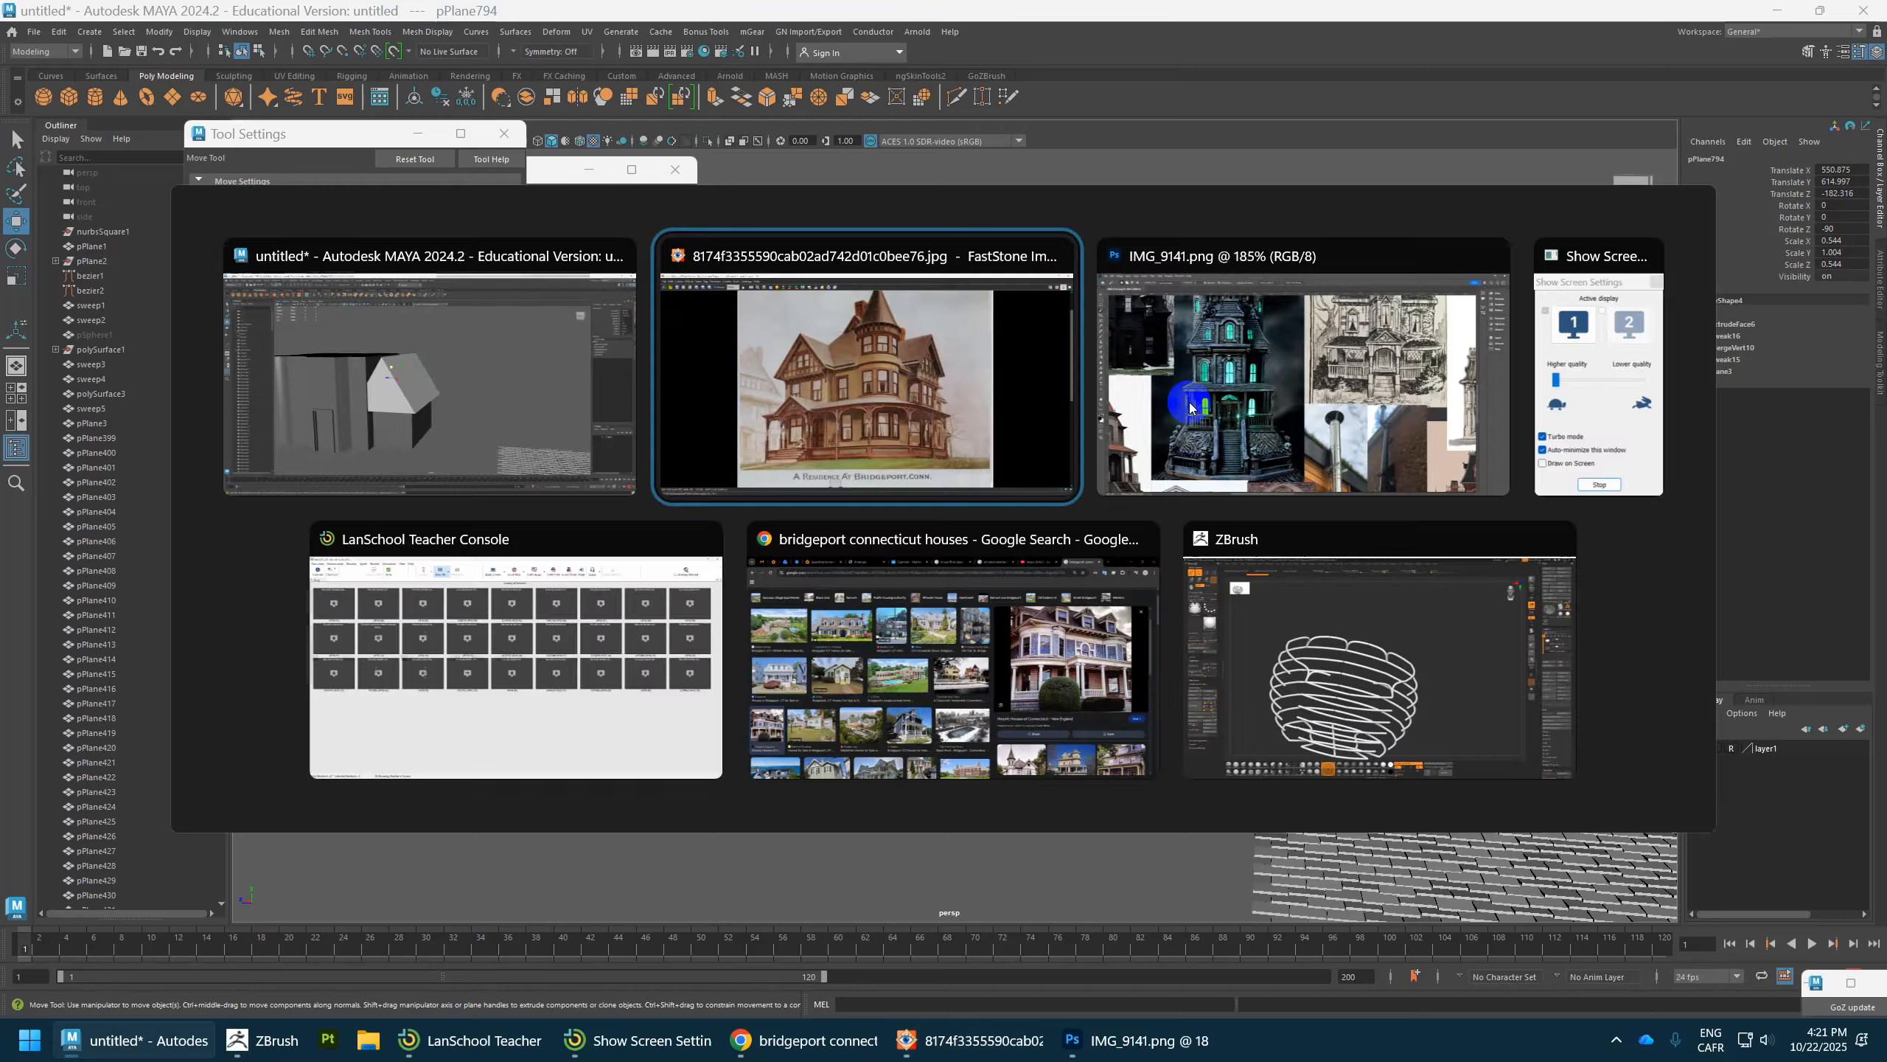
scroll(1253, 488, "down", 2)
scroll(1254, 488, "up", 2)
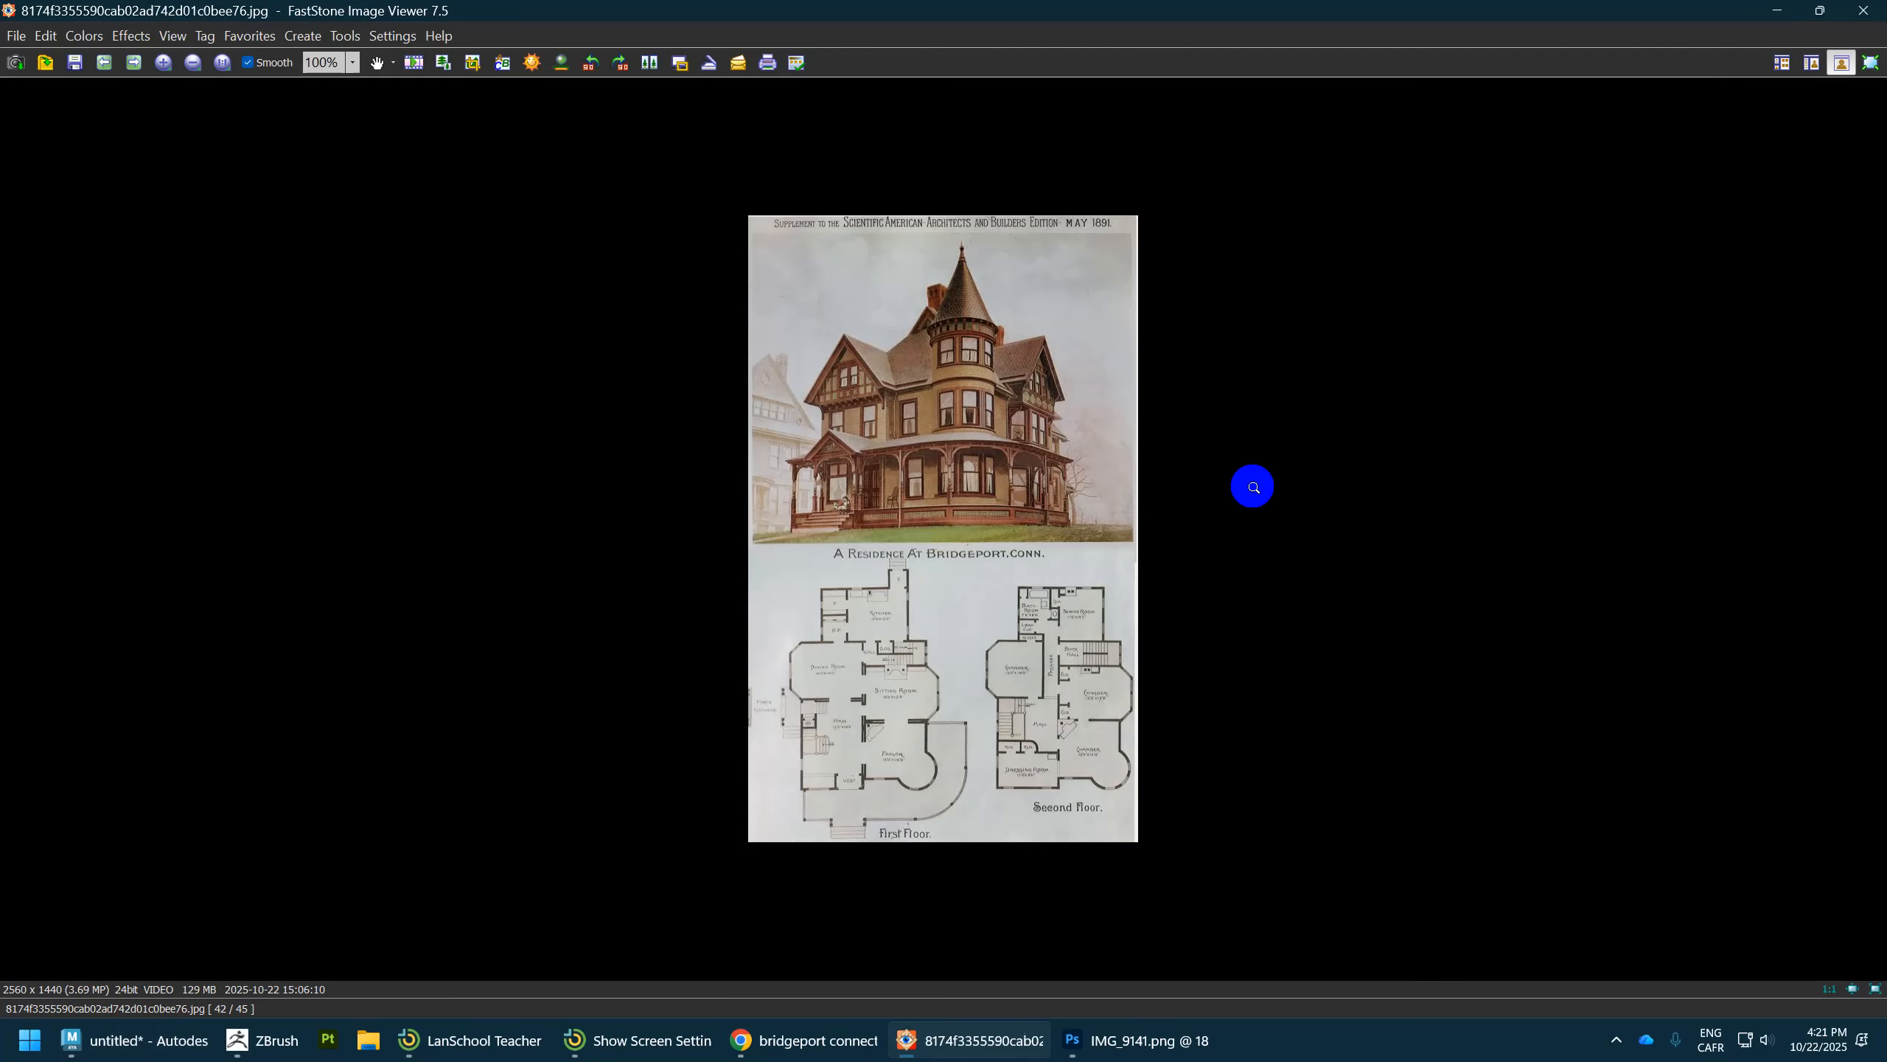
left_click(1091, 1044)
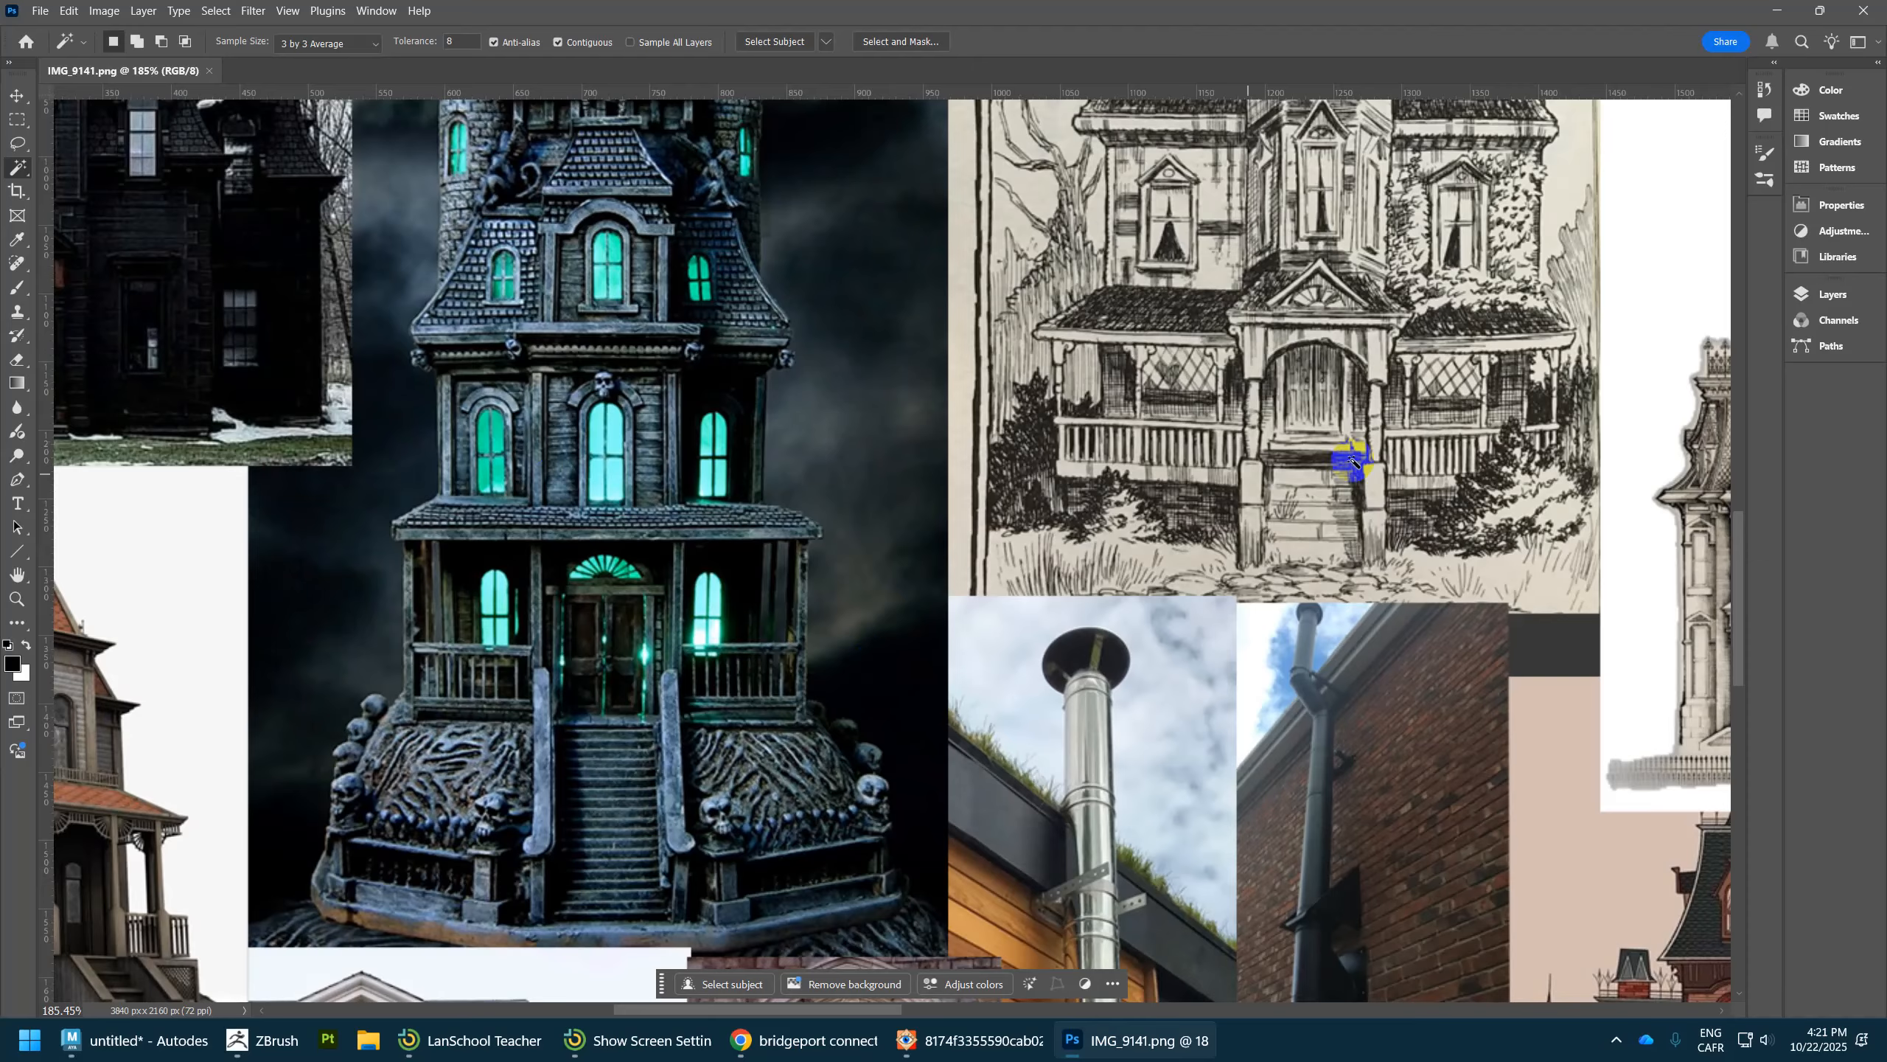
scroll(1278, 309, "down", 1)
scroll(1423, 290, "up", 3)
scroll(1288, 214, "up", 1)
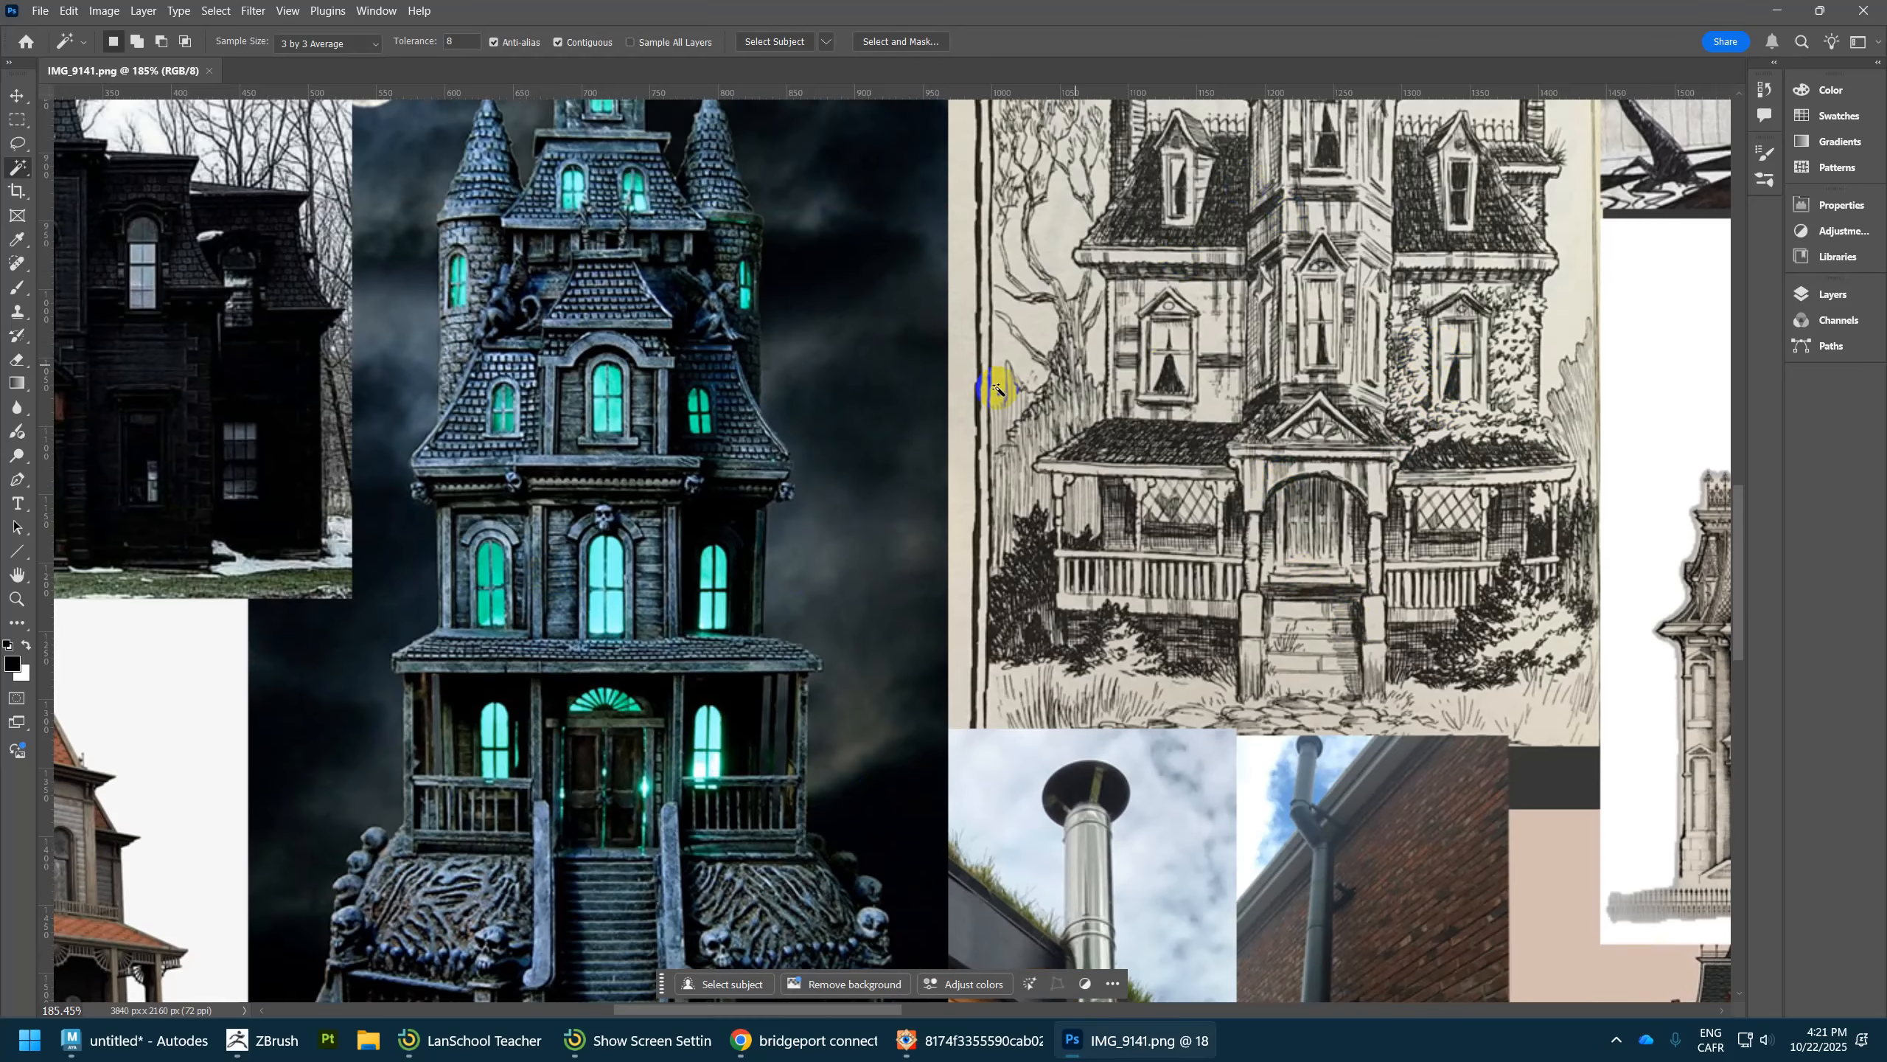
key("alt+Tab")
key("alt+Tab")
key("alt+Tab")
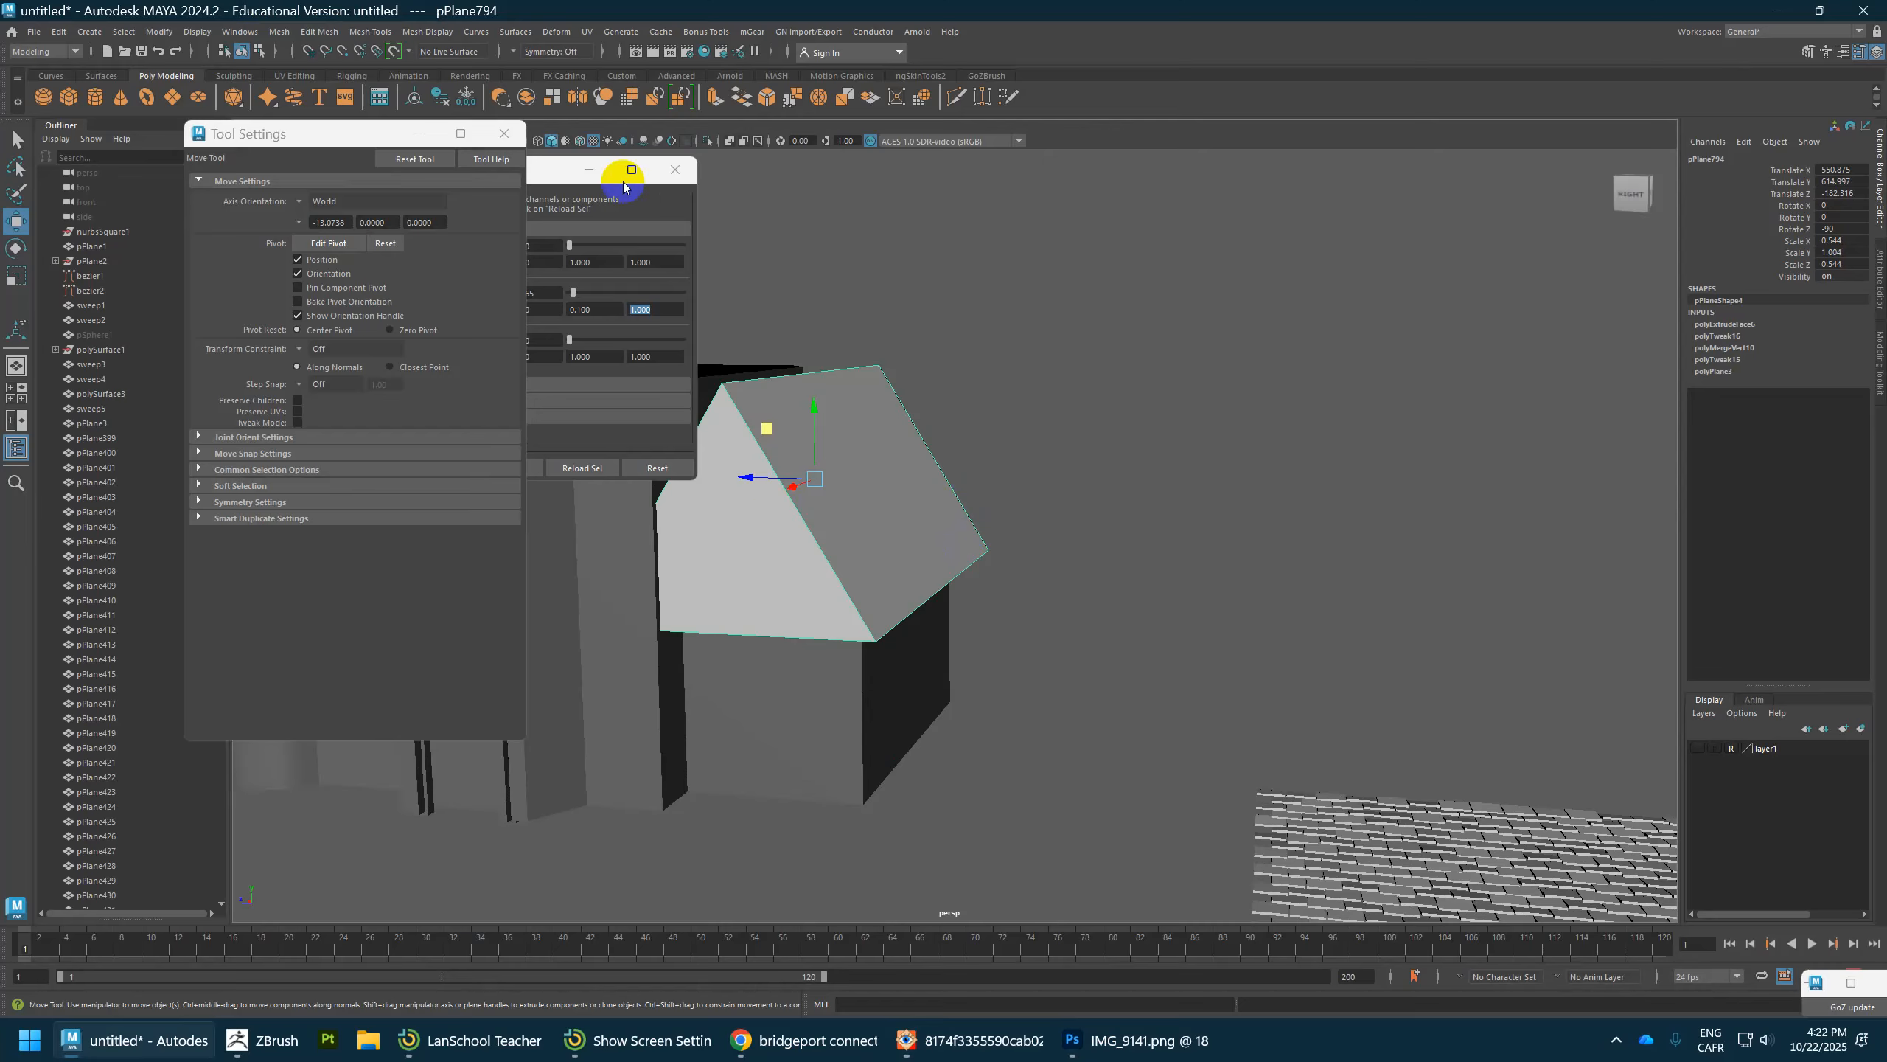
Step: Shift the Randomizer window aside, try moving the roof prism along X, and undo the move
left_click_drag(534, 181, 364, 366)
left_click_drag(792, 488, 1037, 457)
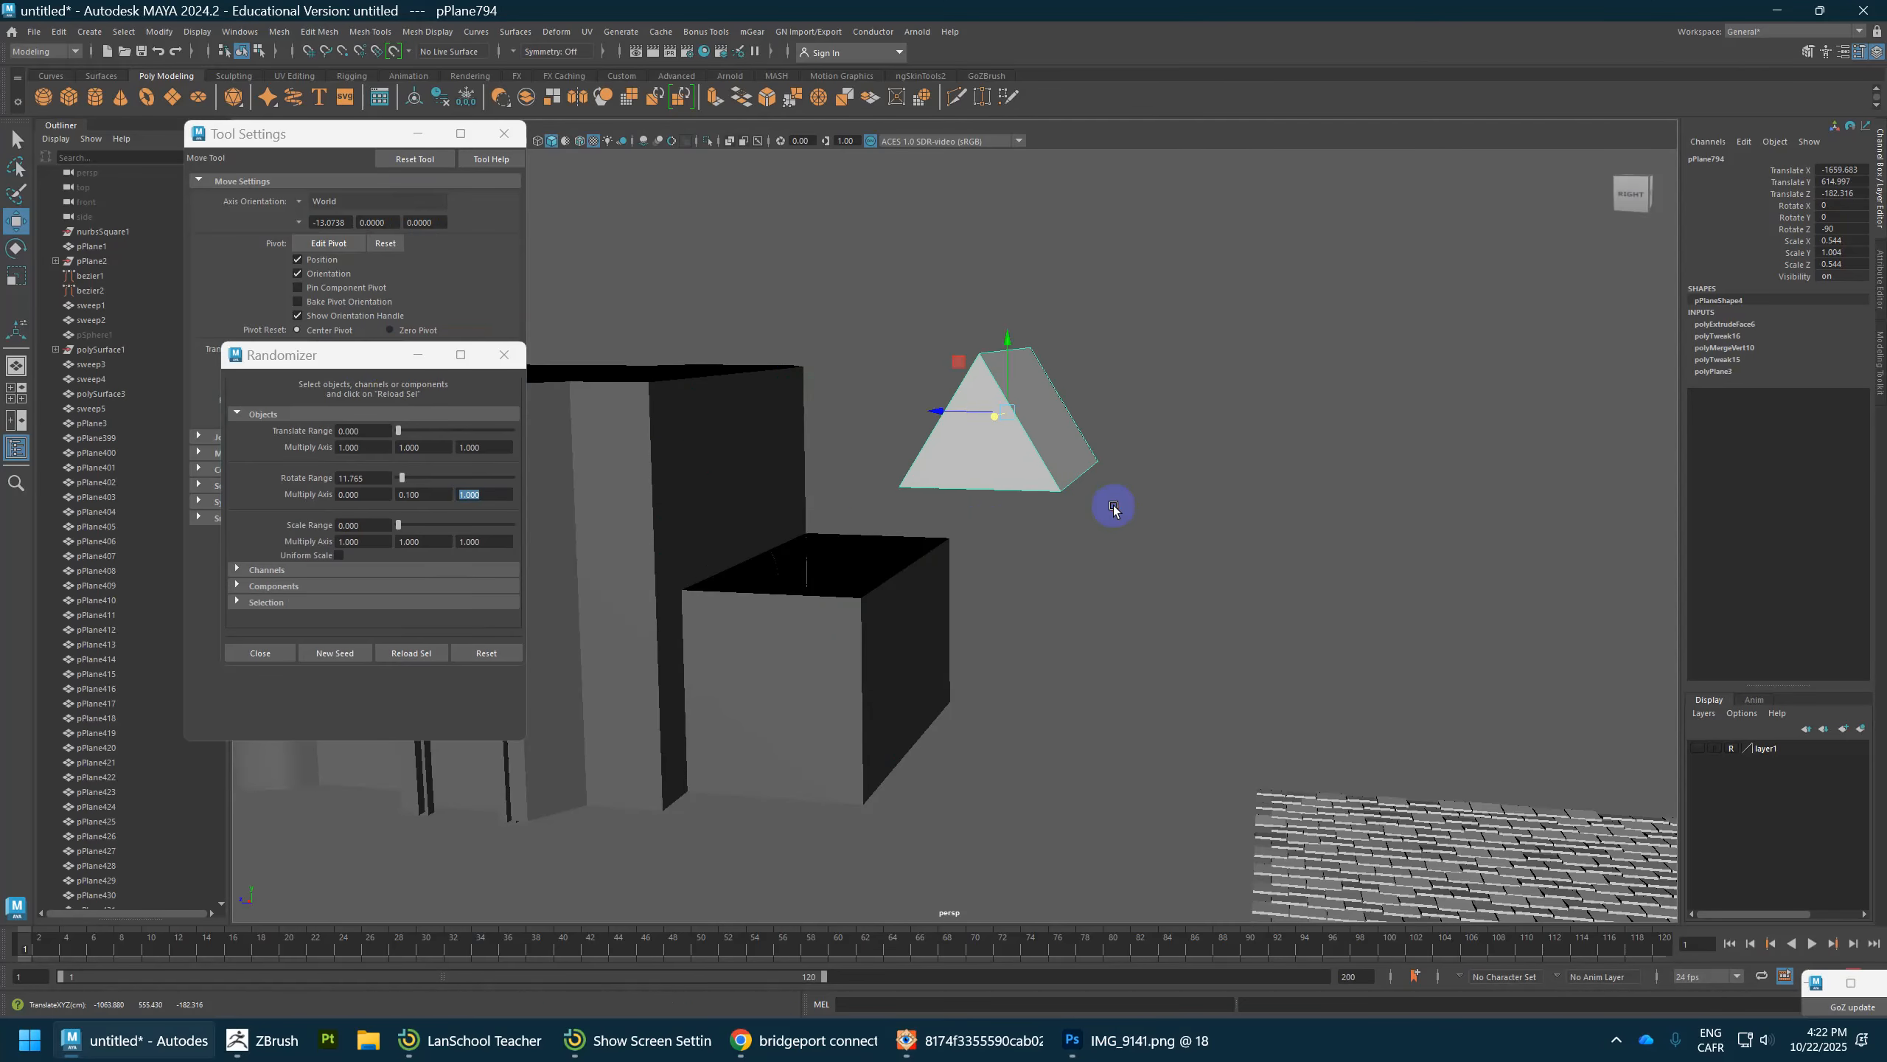
key("ctrl+z")
Step: Pull the roof prism away from the house and delete one of its large rectangular faces
left_click_drag(1174, 616, 1251, 669, "alt")
left_click_drag(759, 526, 920, 504)
right_click_drag(981, 464, 982, 509)
left_click(951, 454)
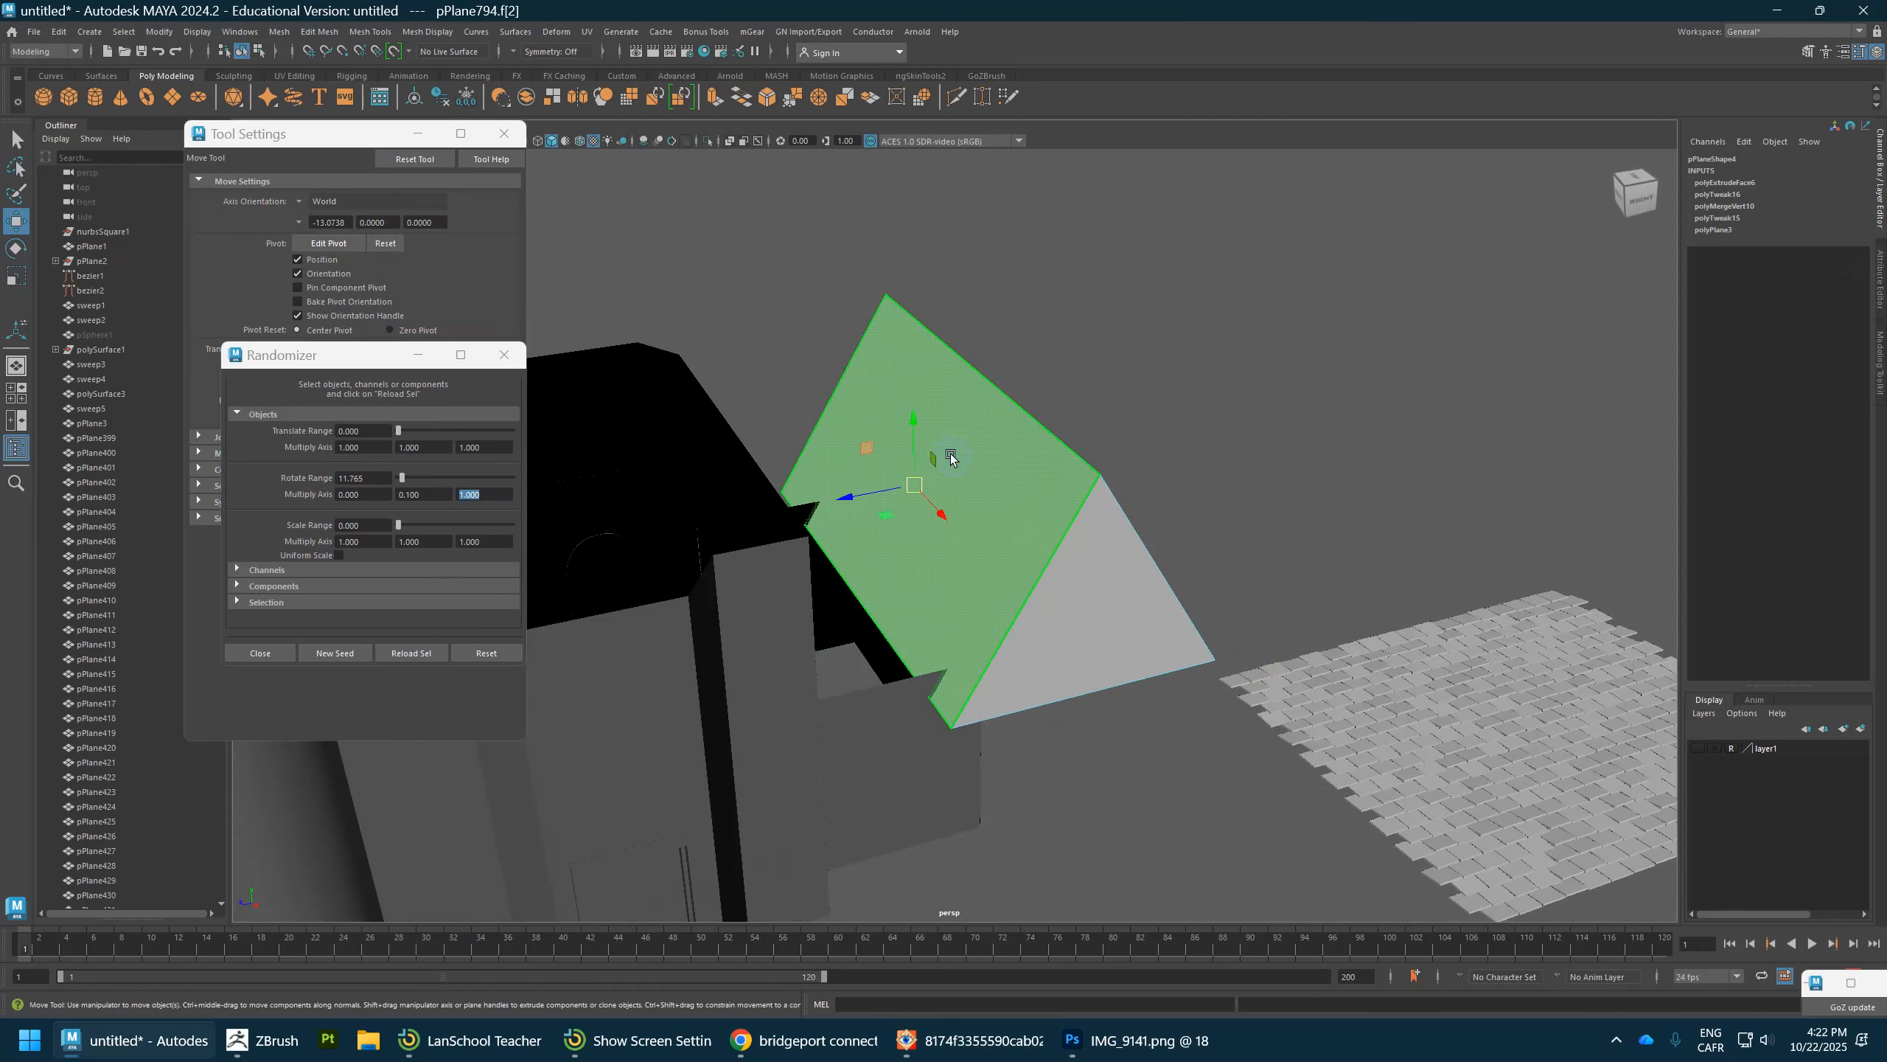
key("Delete")
left_click_drag(951, 455, 857, 453, "alt")
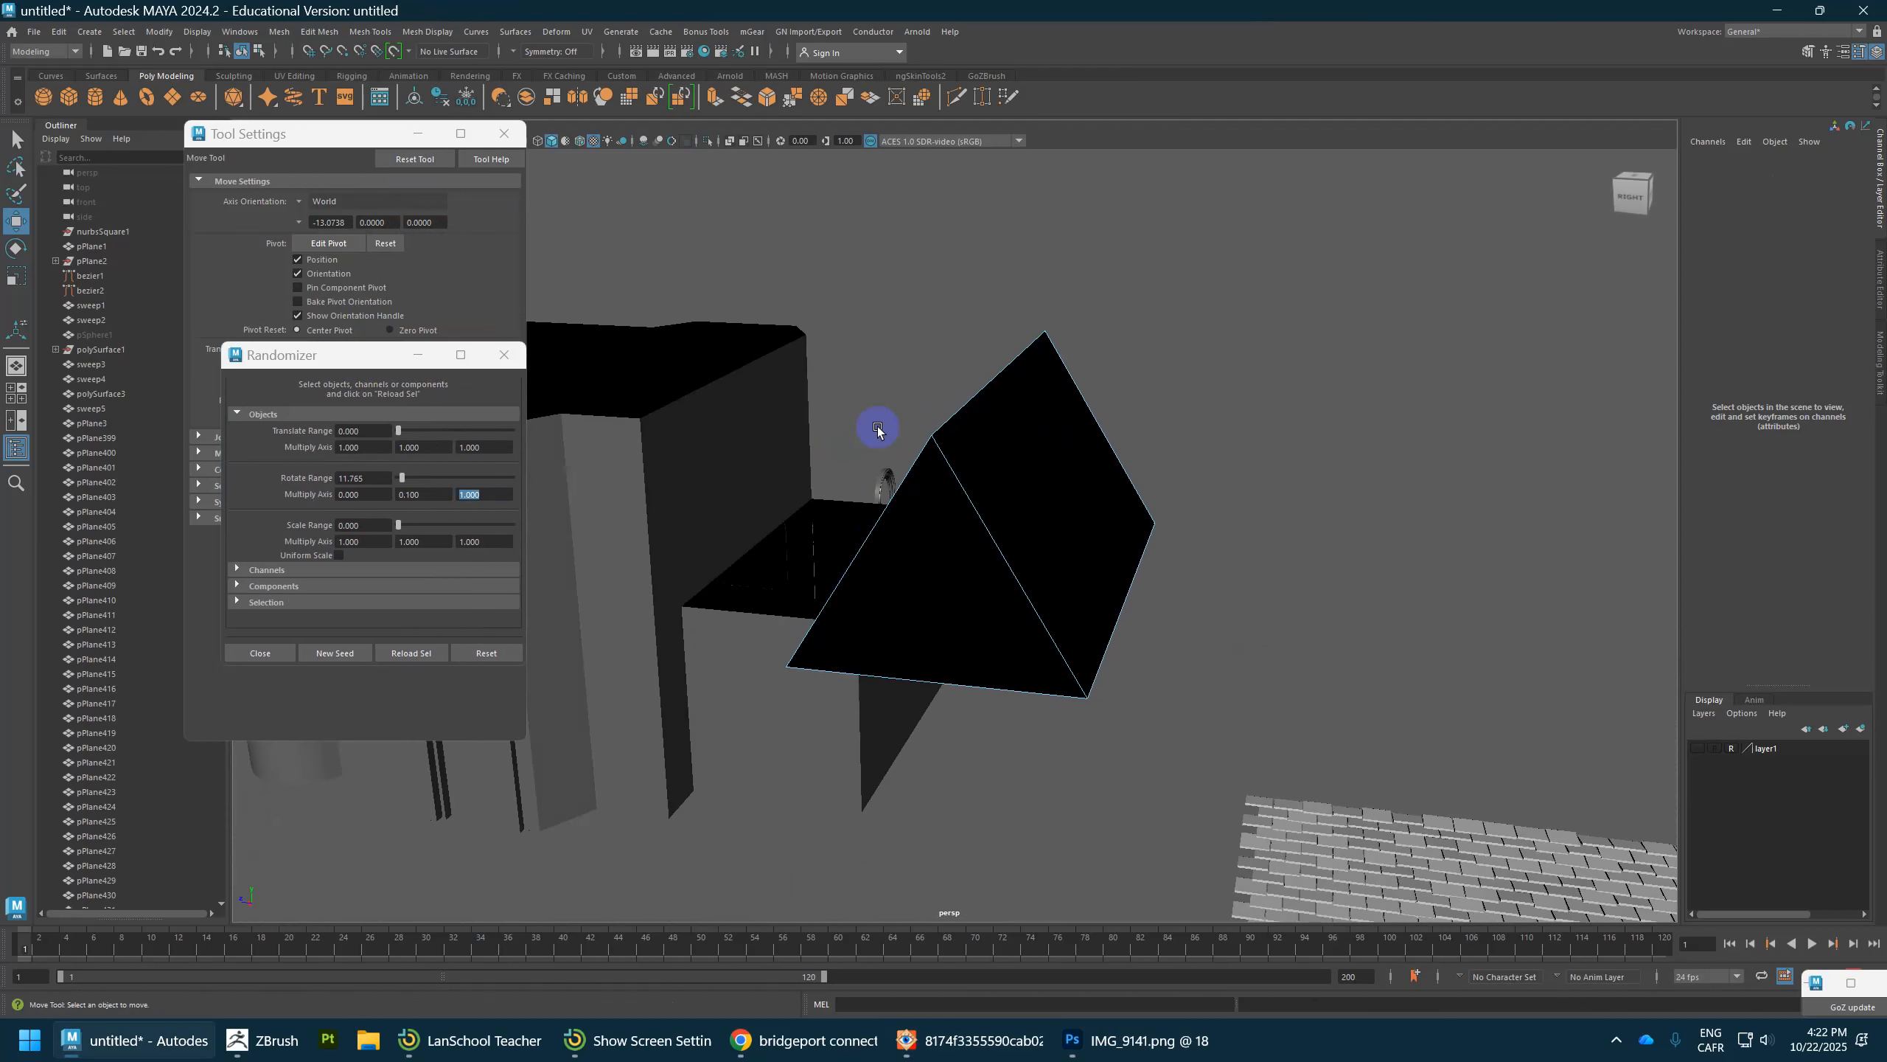
Step: Undo the face deletion and the earlier roof moves and scaling, back to before the pivot was centered
key("ctrl+z")
key("ctrl+z")
key("ctrl+z")
key("ctrl+z")
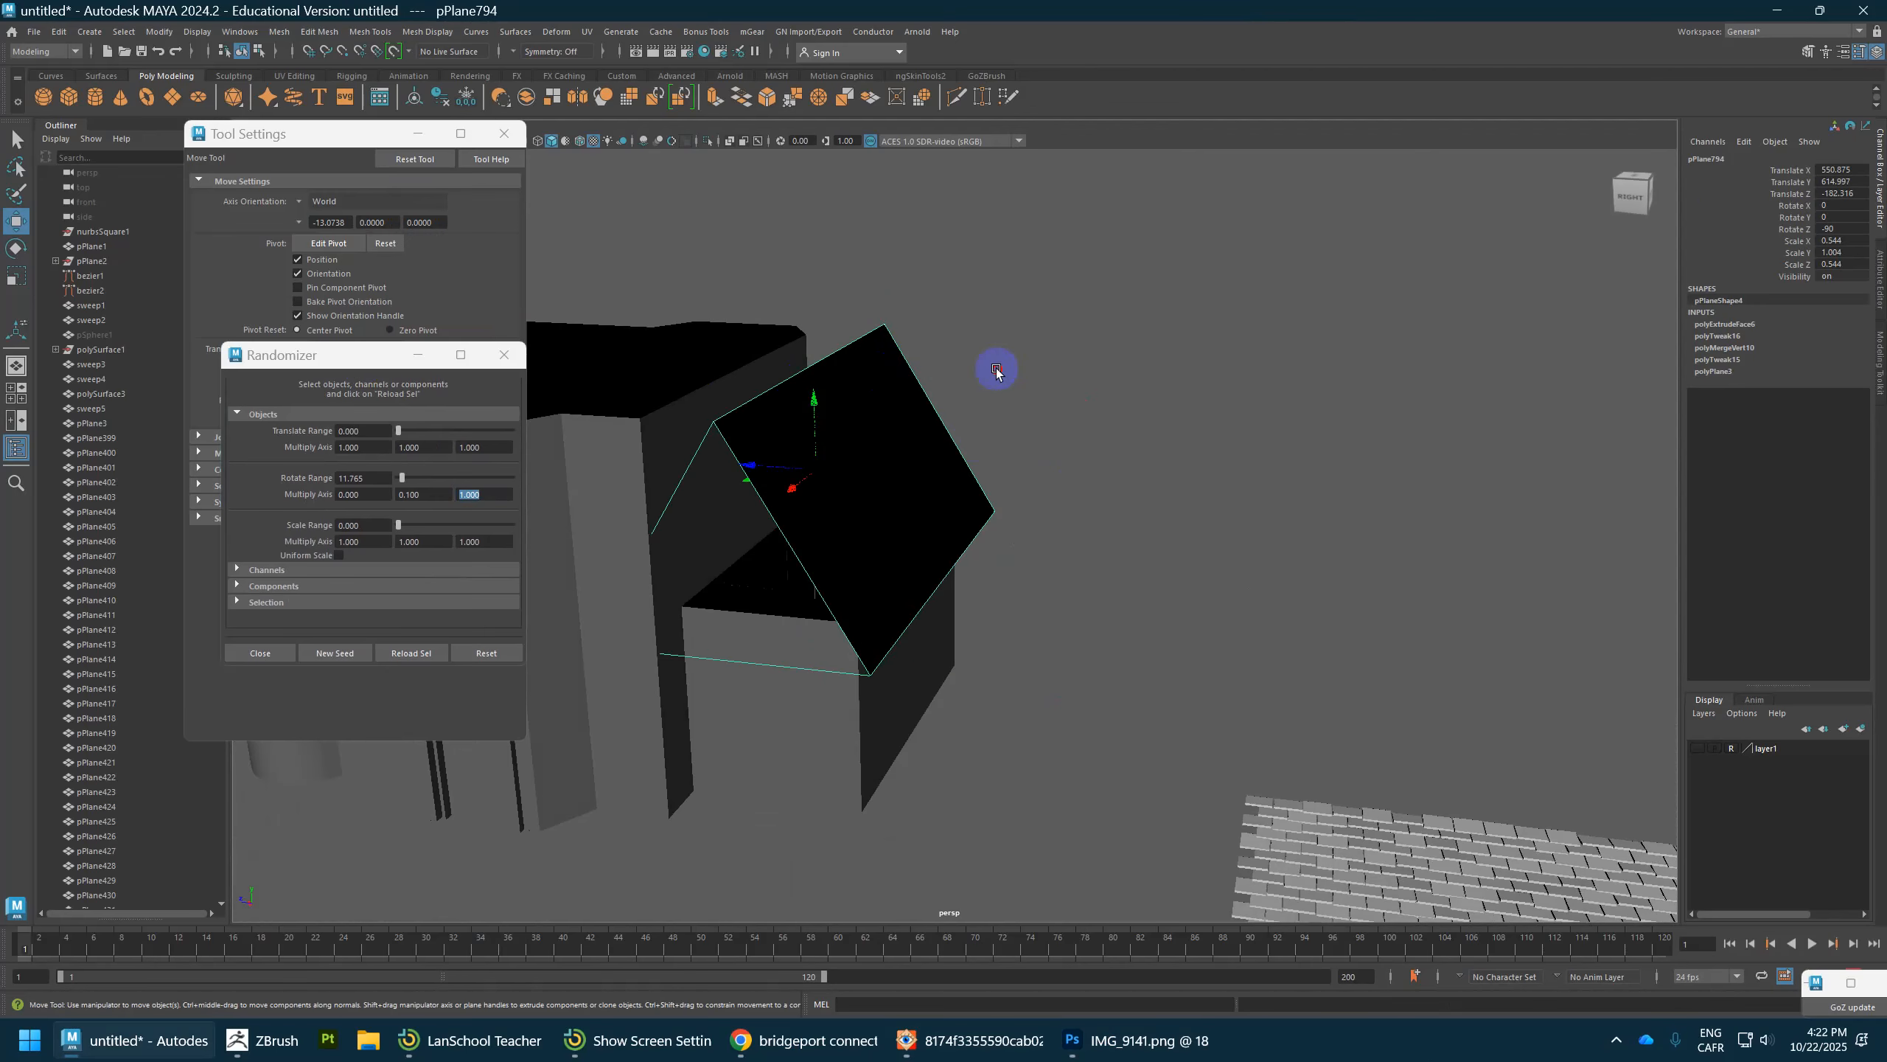
left_click_drag(805, 479, 989, 543, "alt")
key("ctrl+z")
key("ctrl+z")
key("ctrl+z")
key("ctrl+z")
key("ctrl+z")
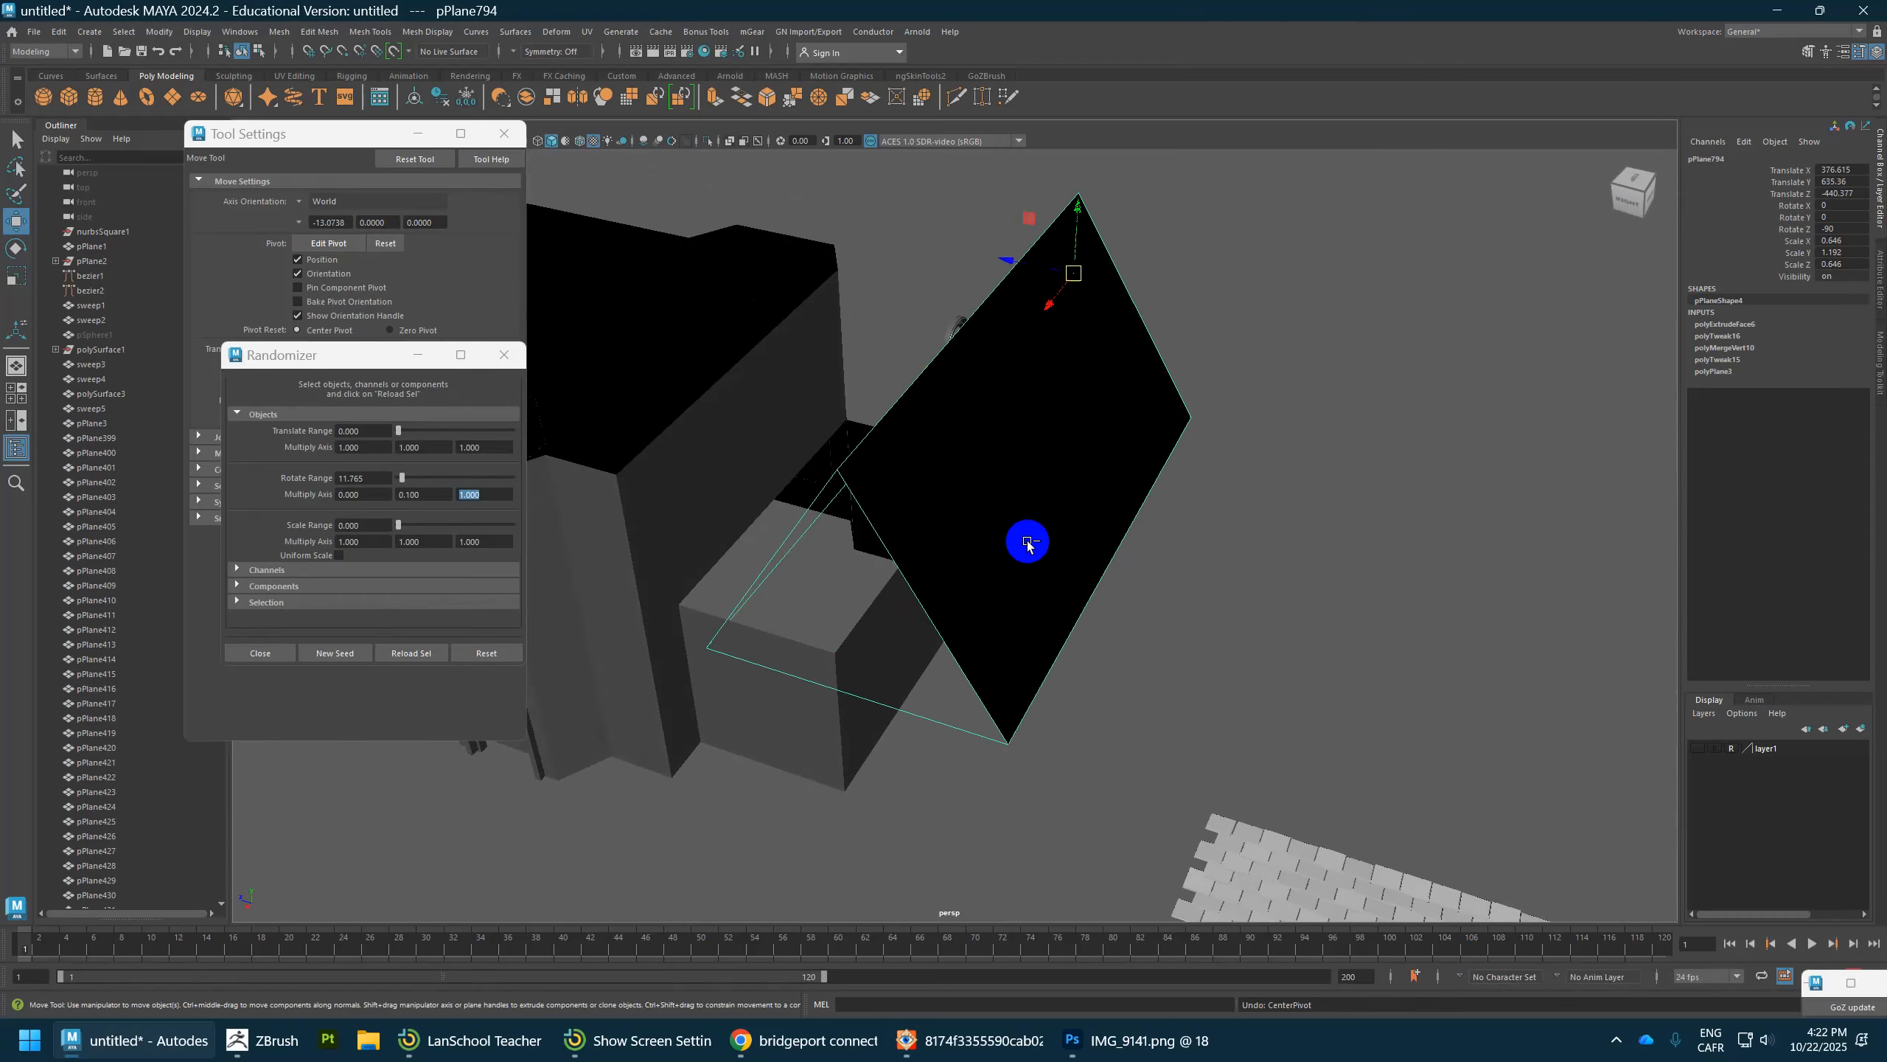
Step: Select the roof prism above the side wing and reverse its face normals
scroll(1197, 546, "down", 3)
left_click(1197, 546)
left_click(951, 445)
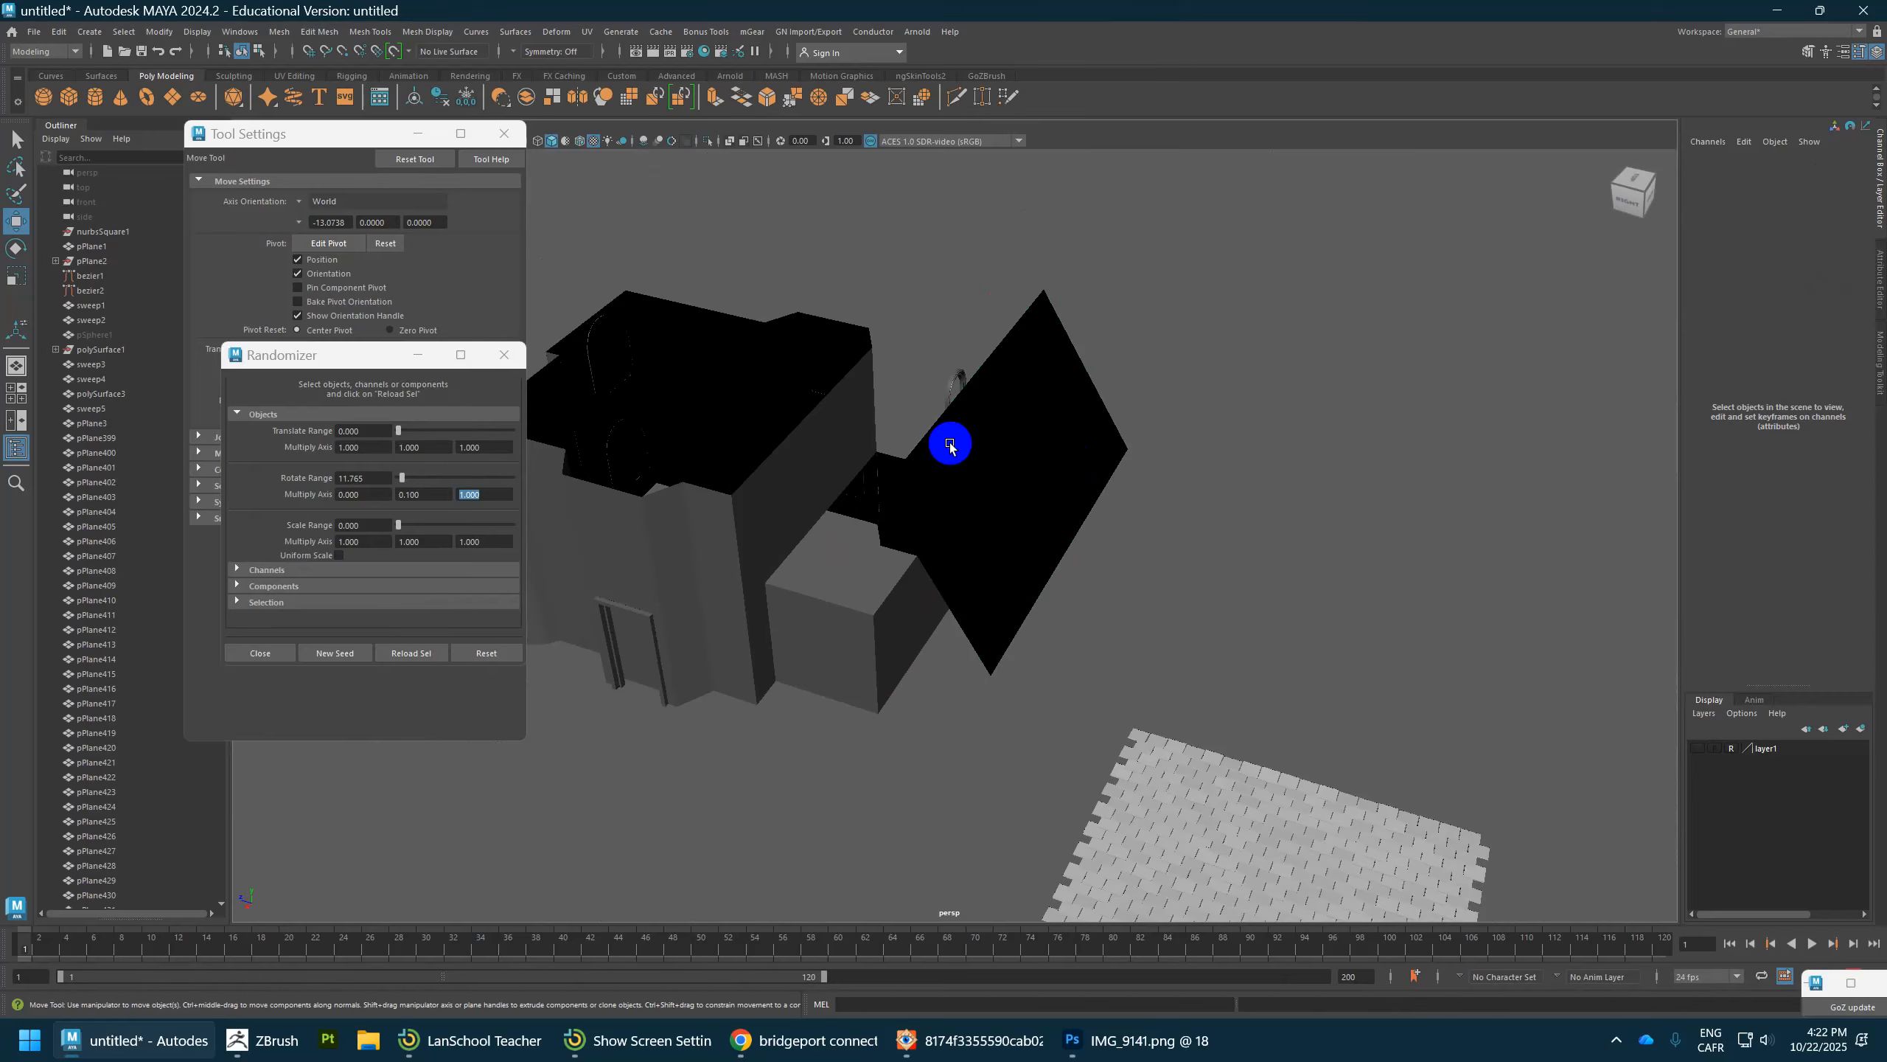
left_click_drag(1107, 550, 1133, 513, "alt")
left_click(370, 31)
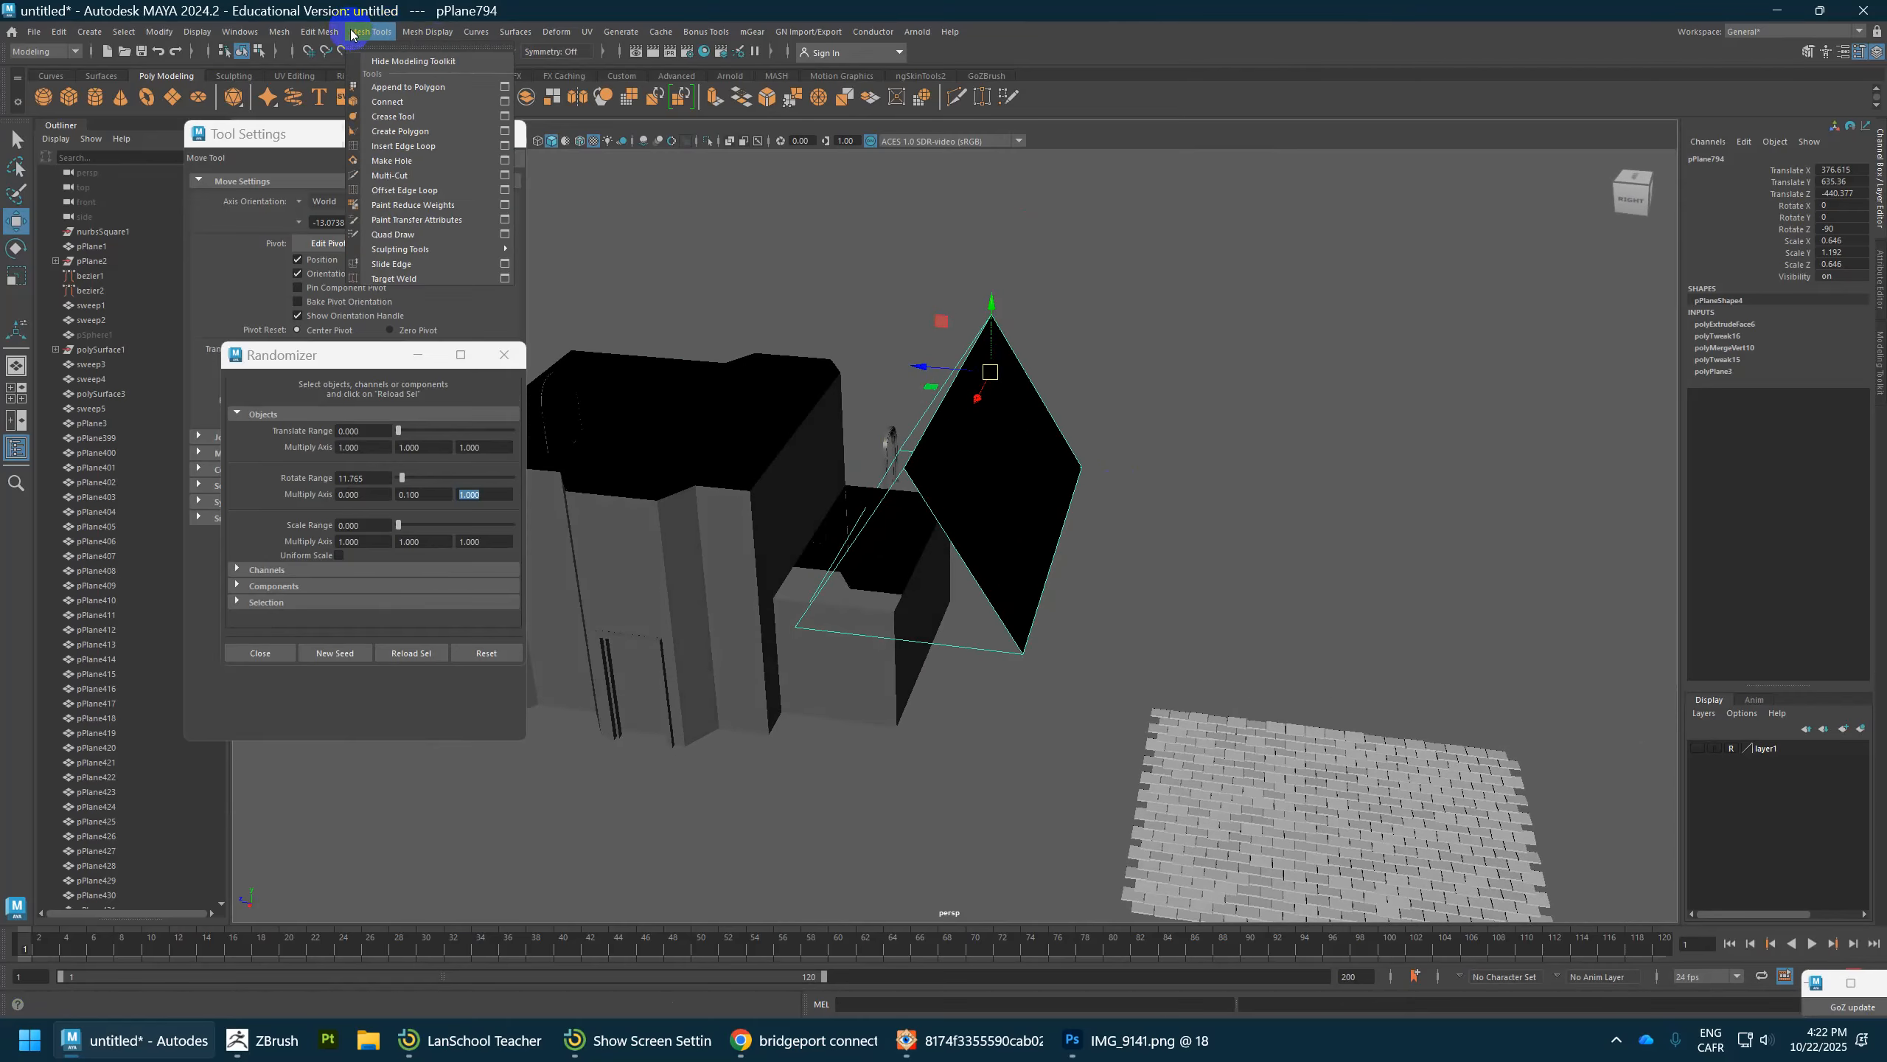
mouse_move(418, 31)
left_click(439, 102)
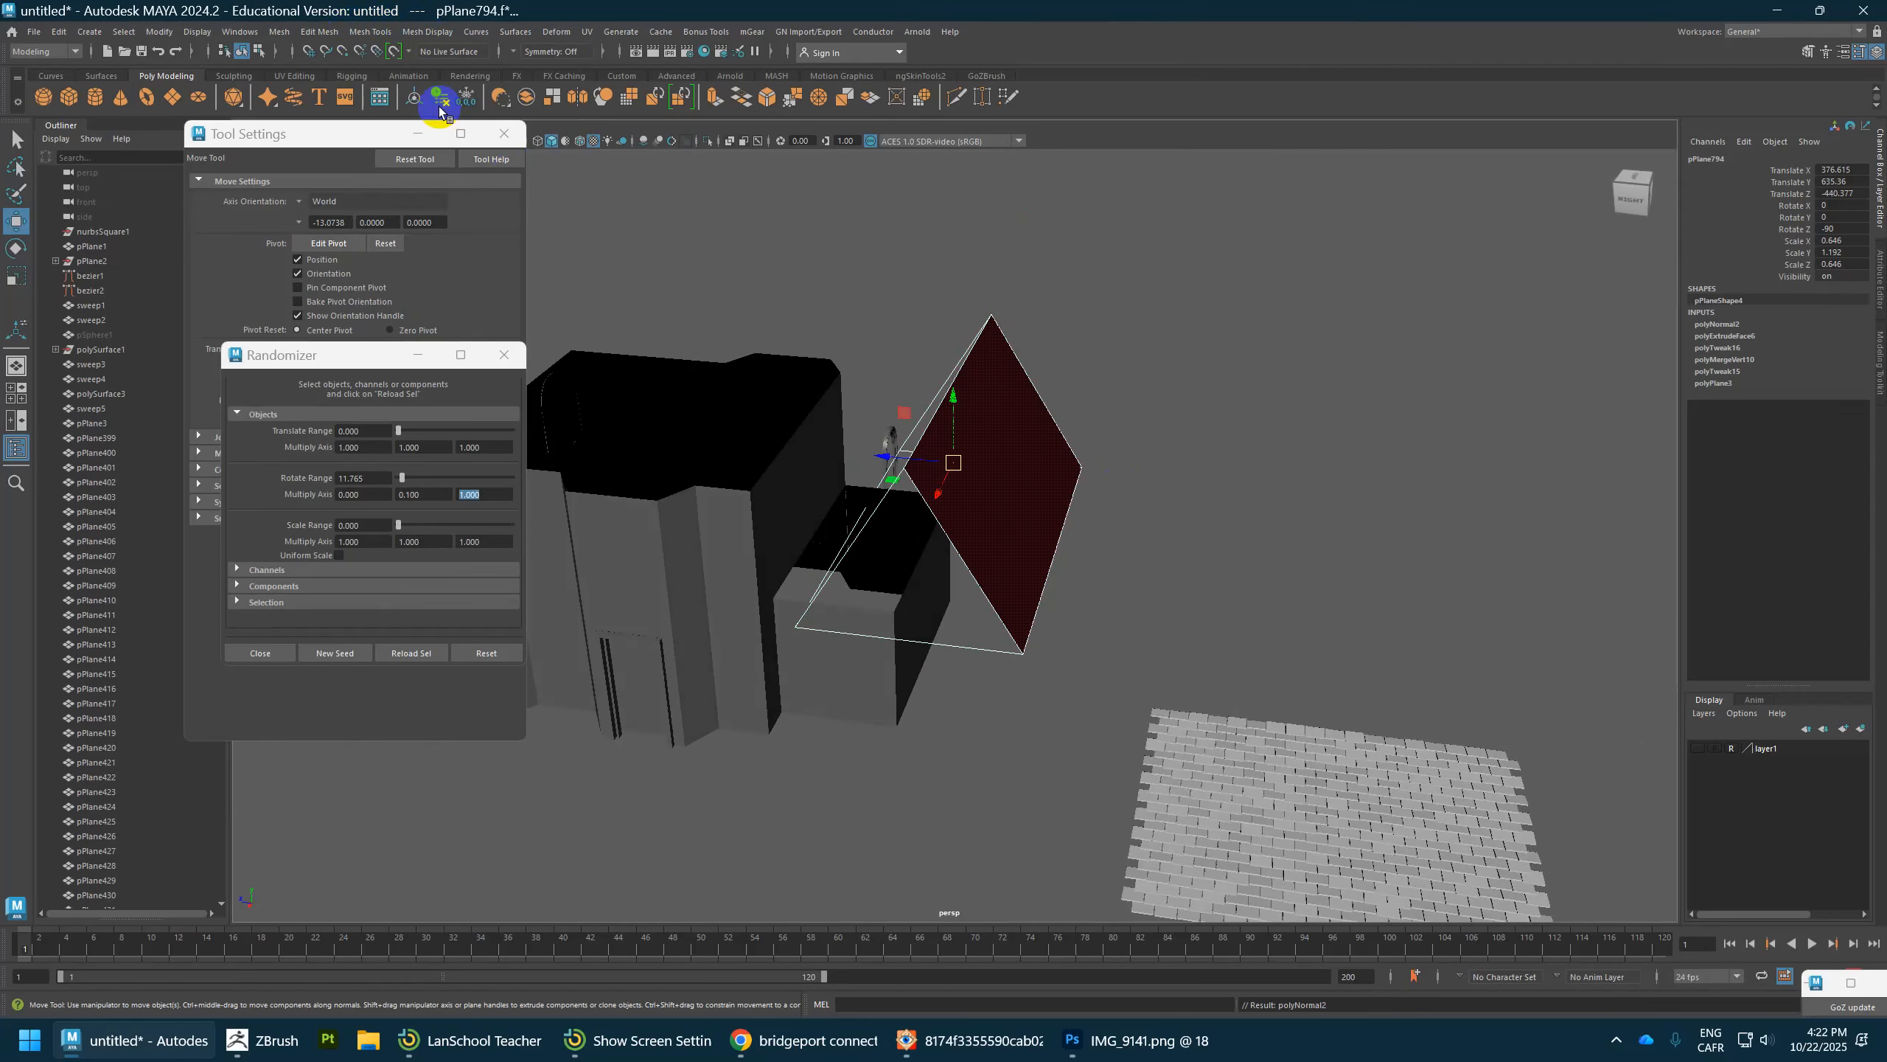
Step: Delete the whole roof prism and select the lower walls of the house
left_click(1322, 608)
left_click(994, 413)
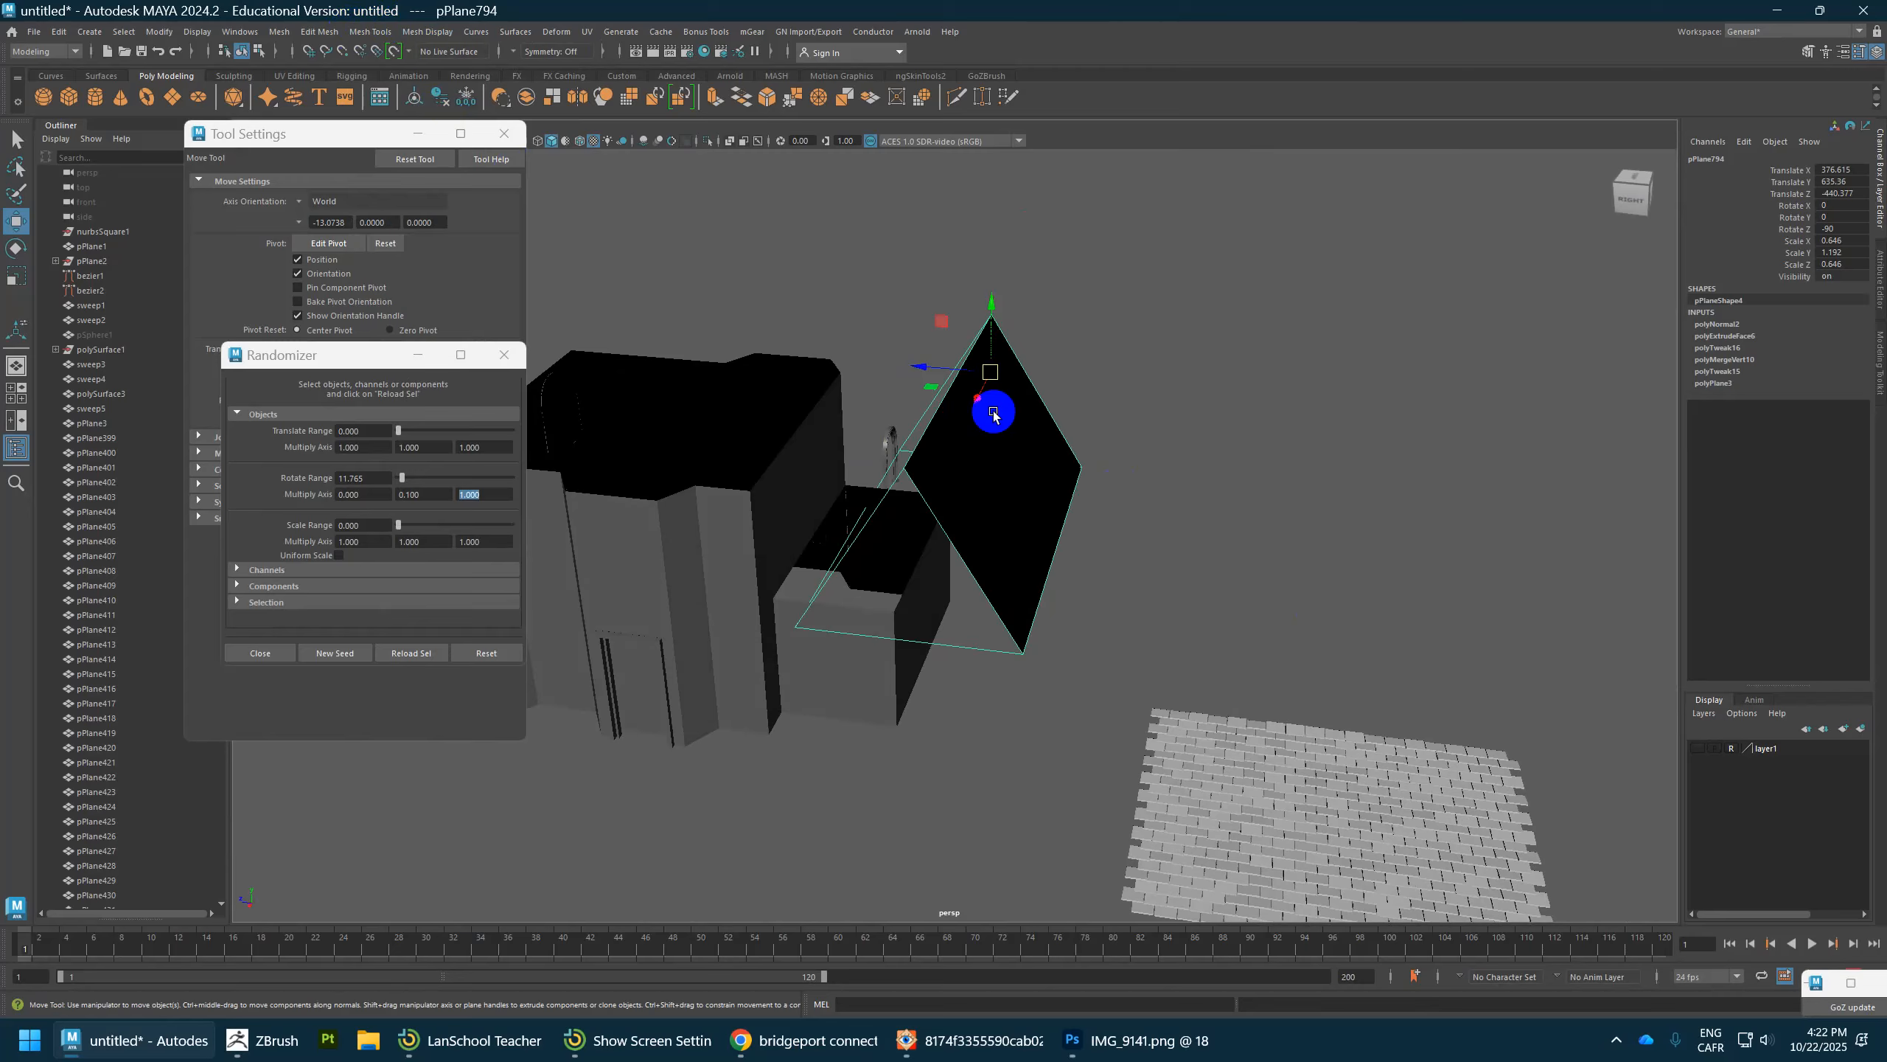
key("Delete")
left_click(934, 503)
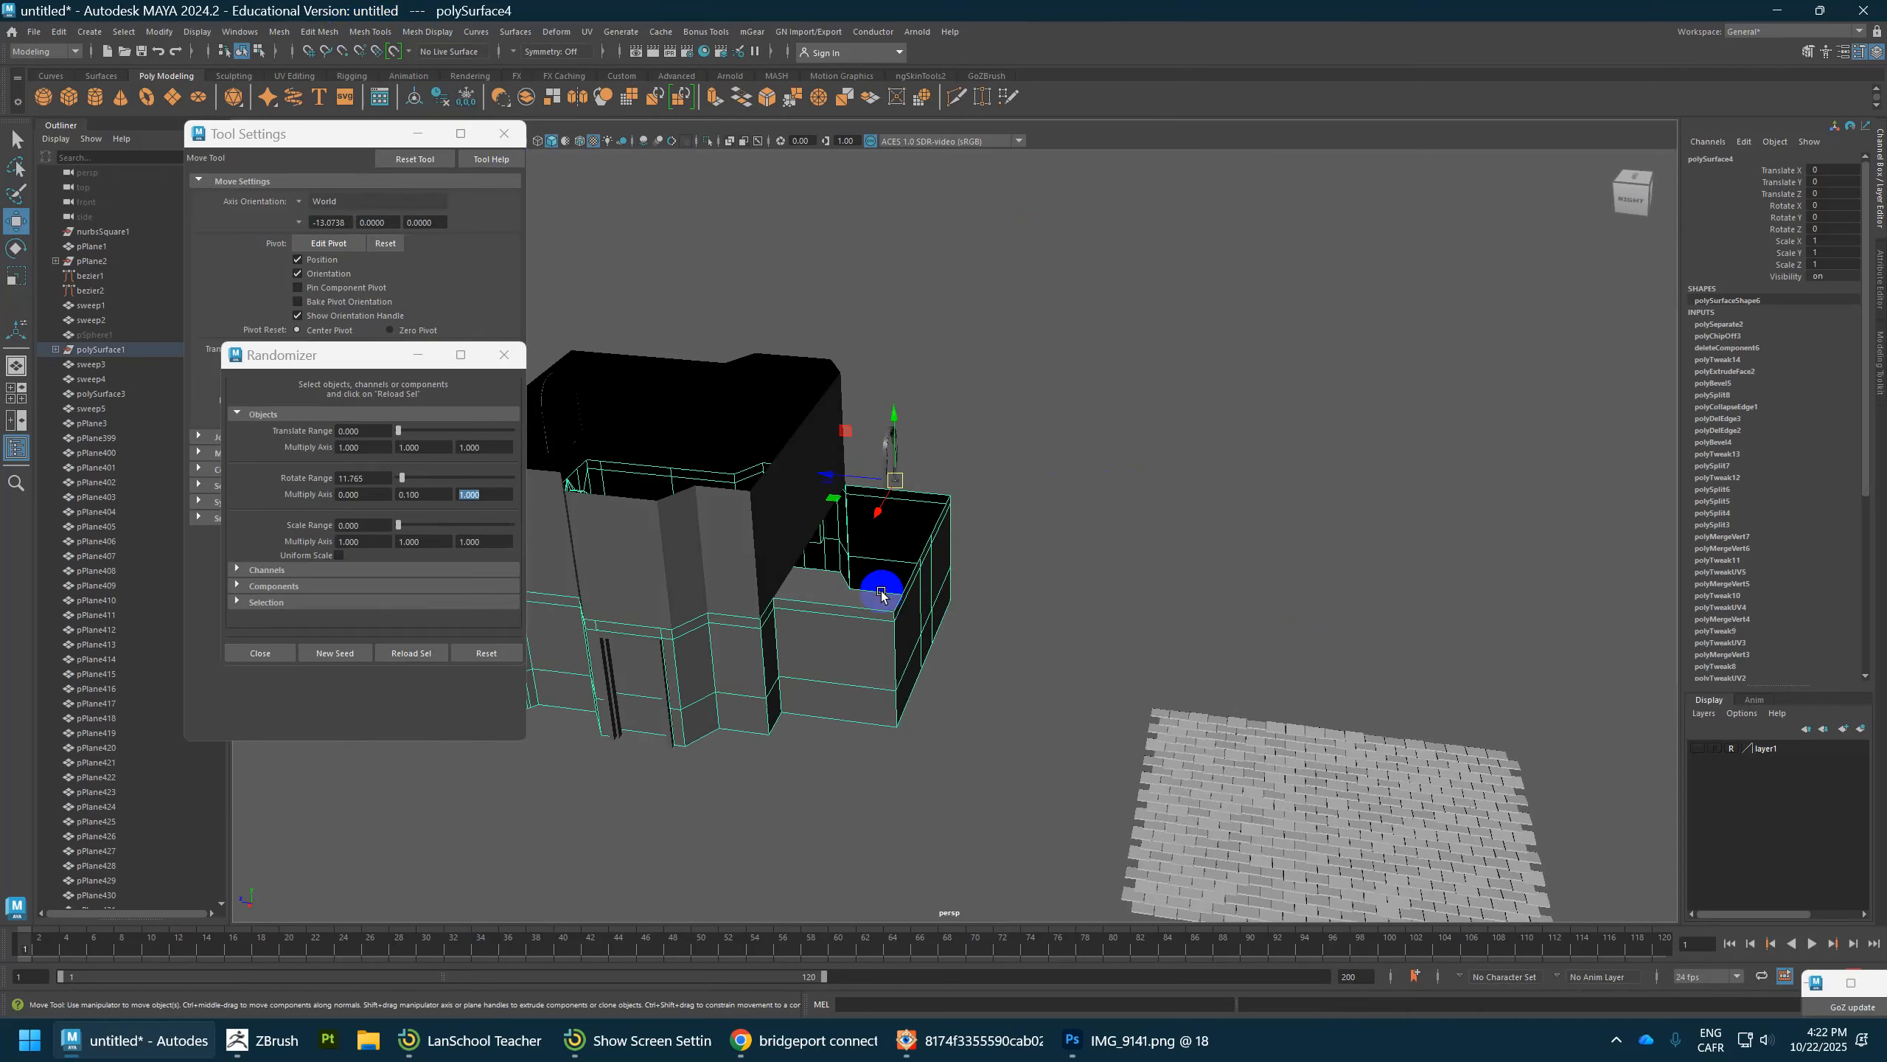
Step: Create a polygon plane beside the house and merge two of its corners to turn it into a triangle
scroll(898, 620, "up", 5)
right_click_drag(986, 592, 1011, 539)
left_click(1046, 537)
scroll(1084, 747, "down", 3)
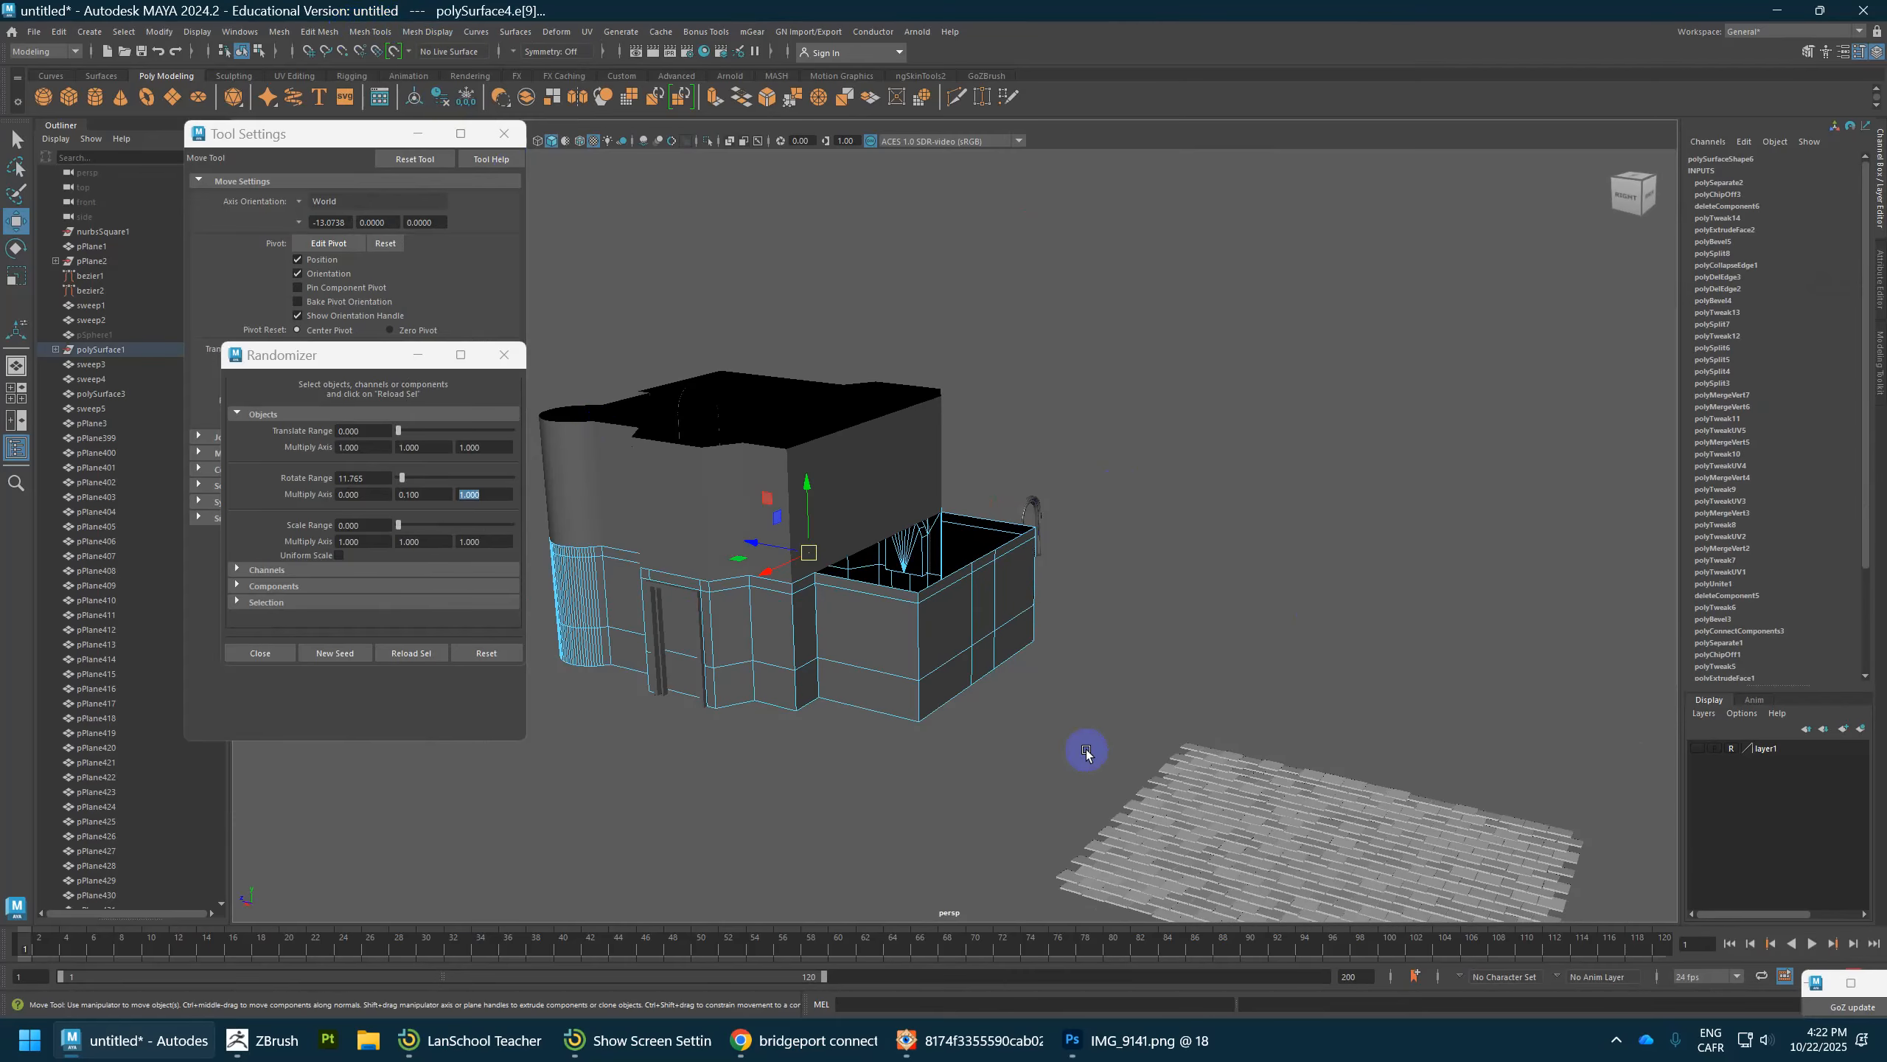
left_click(180, 100)
right_click_drag(1181, 524, 1219, 396)
left_click(1189, 536)
left_click_drag(1219, 396, 1110, 460, "alt")
left_click(1016, 417)
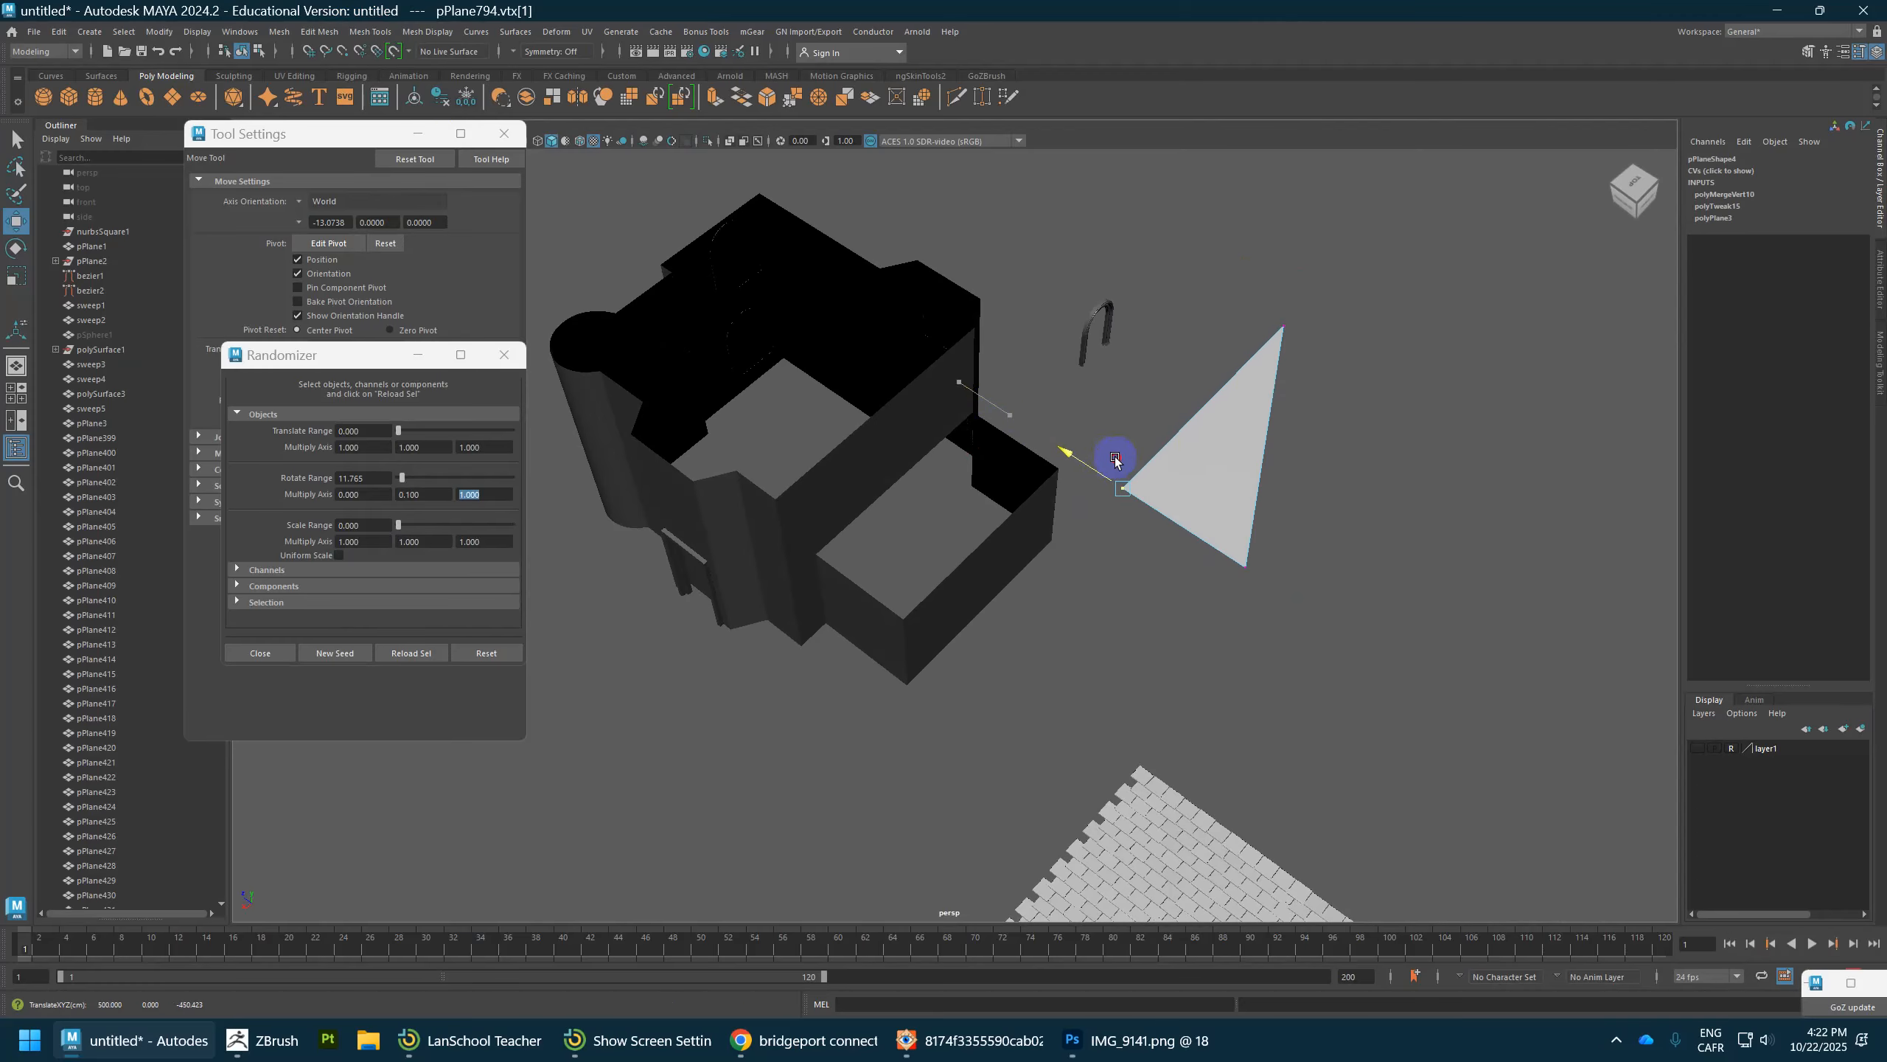
right_click_drag(1255, 411, 1298, 400)
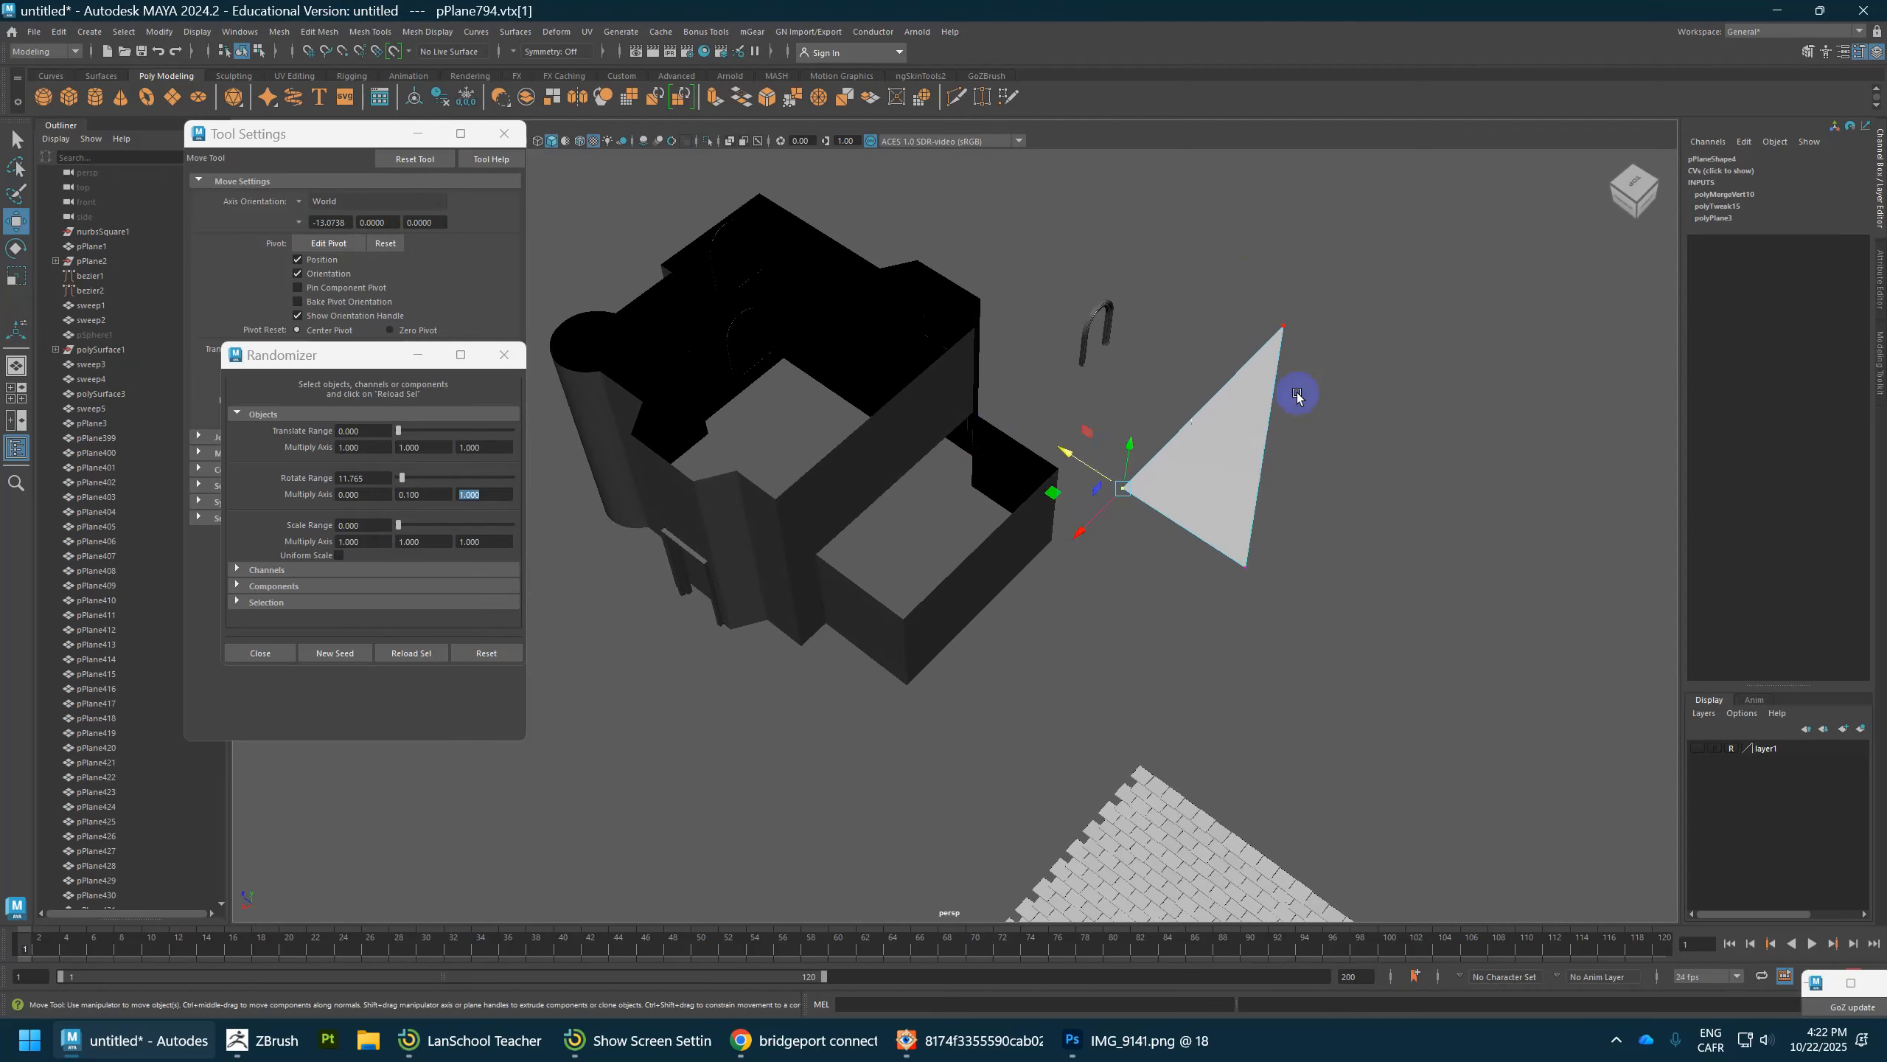
Step: Stand the triangle upright by rotating it -90 degrees on Z and move it over the side wing
key("e")
left_click_drag(1201, 386, 1157, 516)
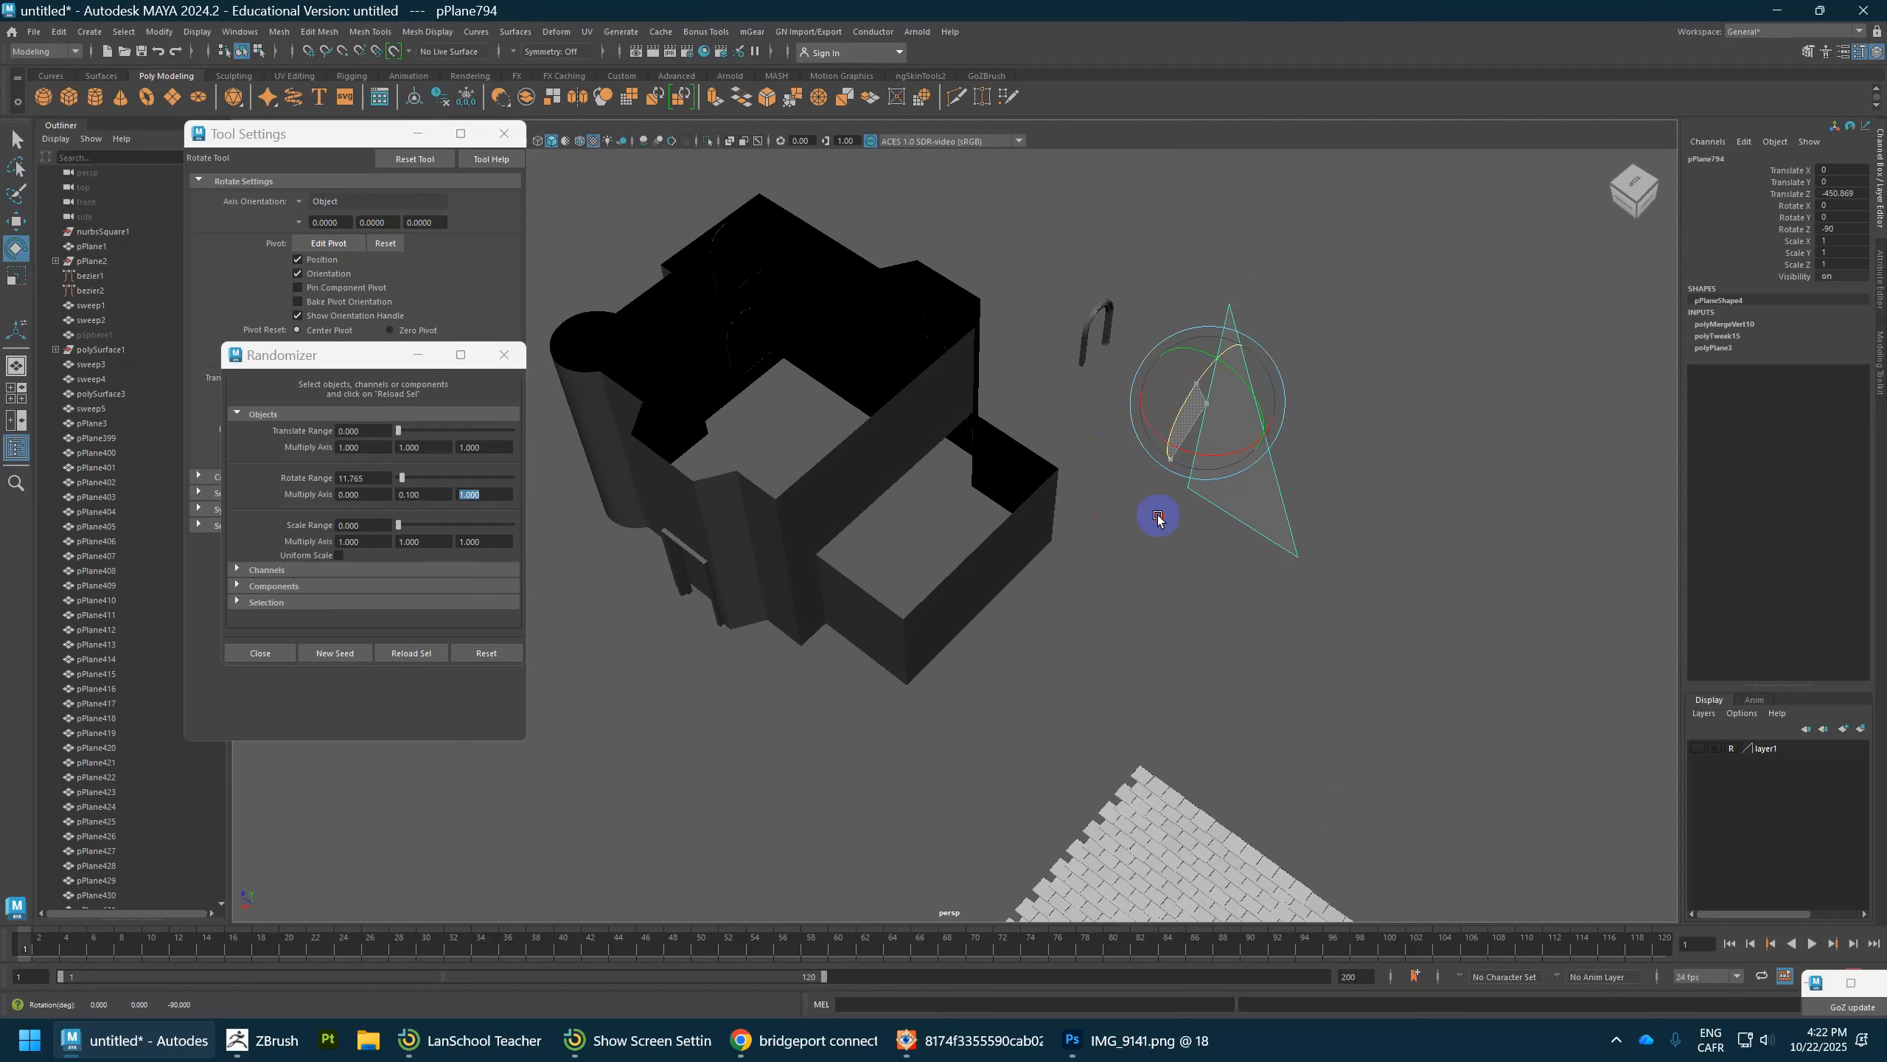
left_click_drag(1293, 476, 1226, 425, "alt")
key("w")
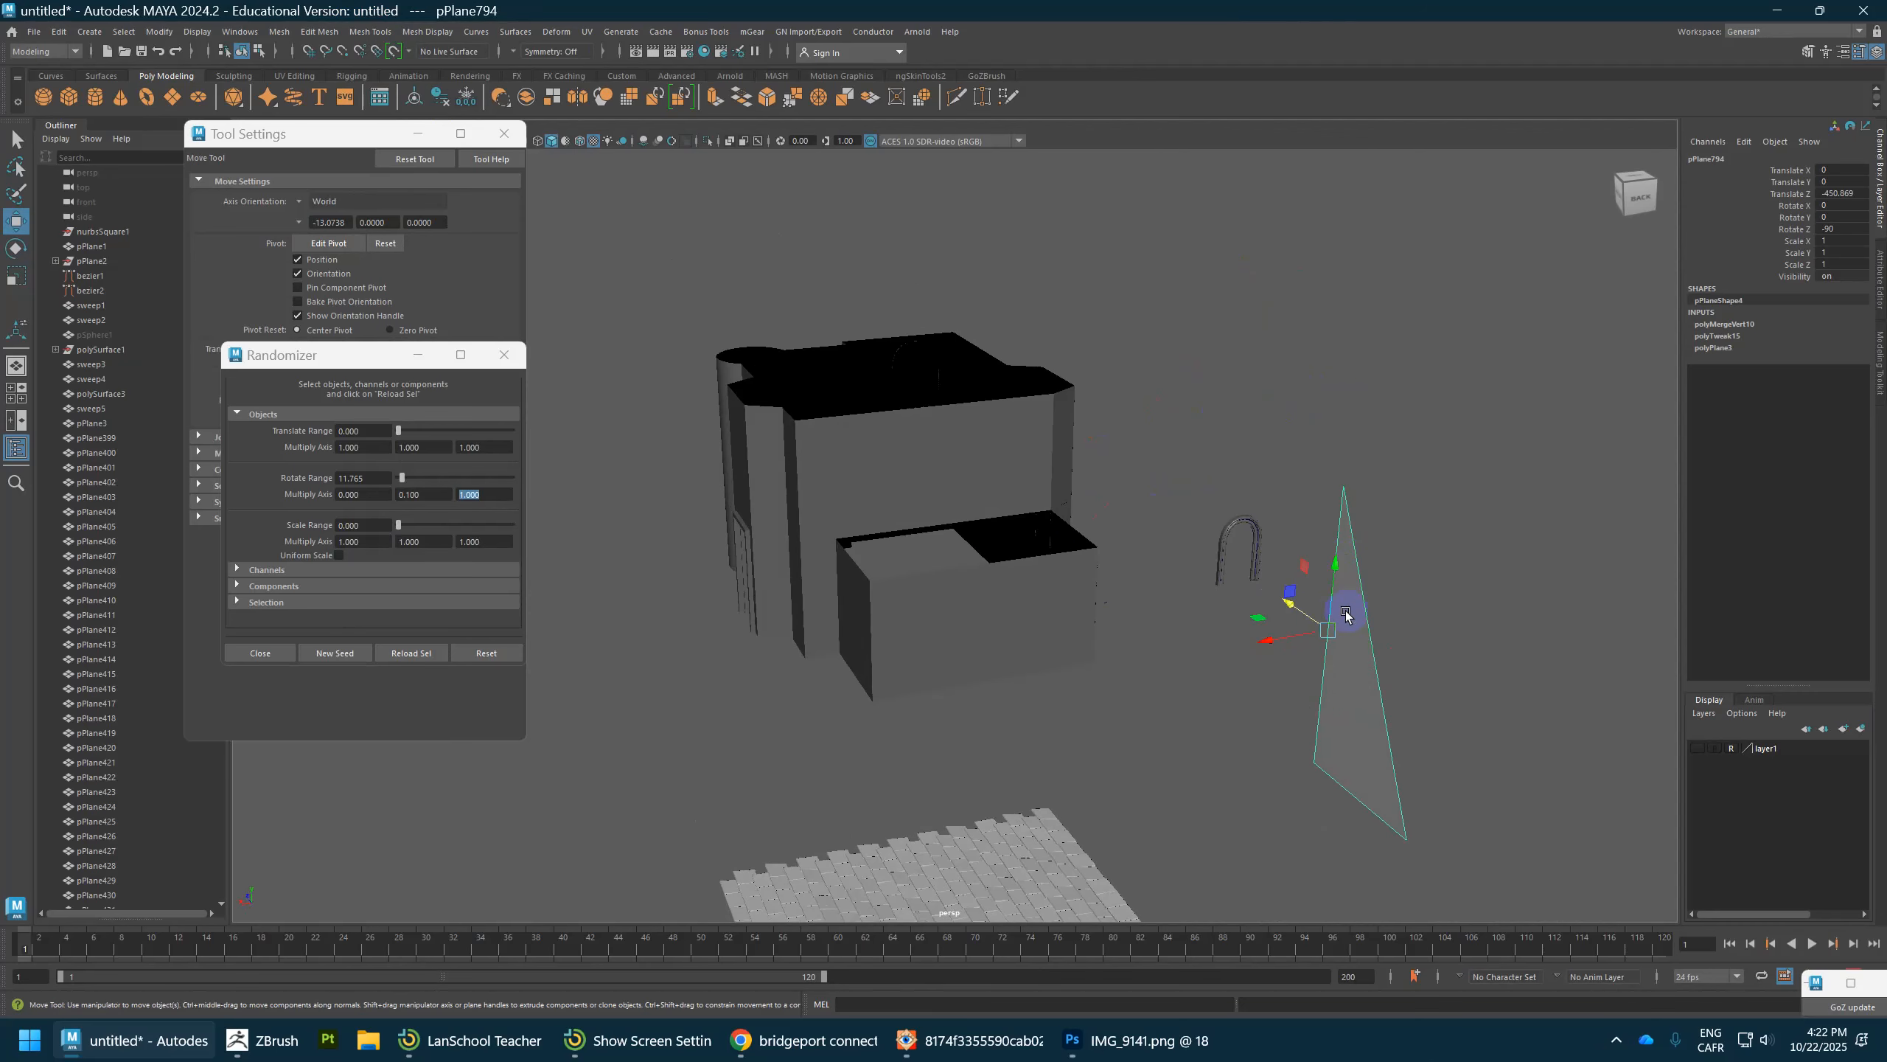
left_click_drag(1291, 593, 996, 327)
left_click_drag(995, 327, 1270, 411, "alt")
left_click_drag(945, 291, 830, 388)
Step: Scale the triangle to about 0.41, widen it to about 0.71 on Z, and fit it onto the side wing's end
key("r")
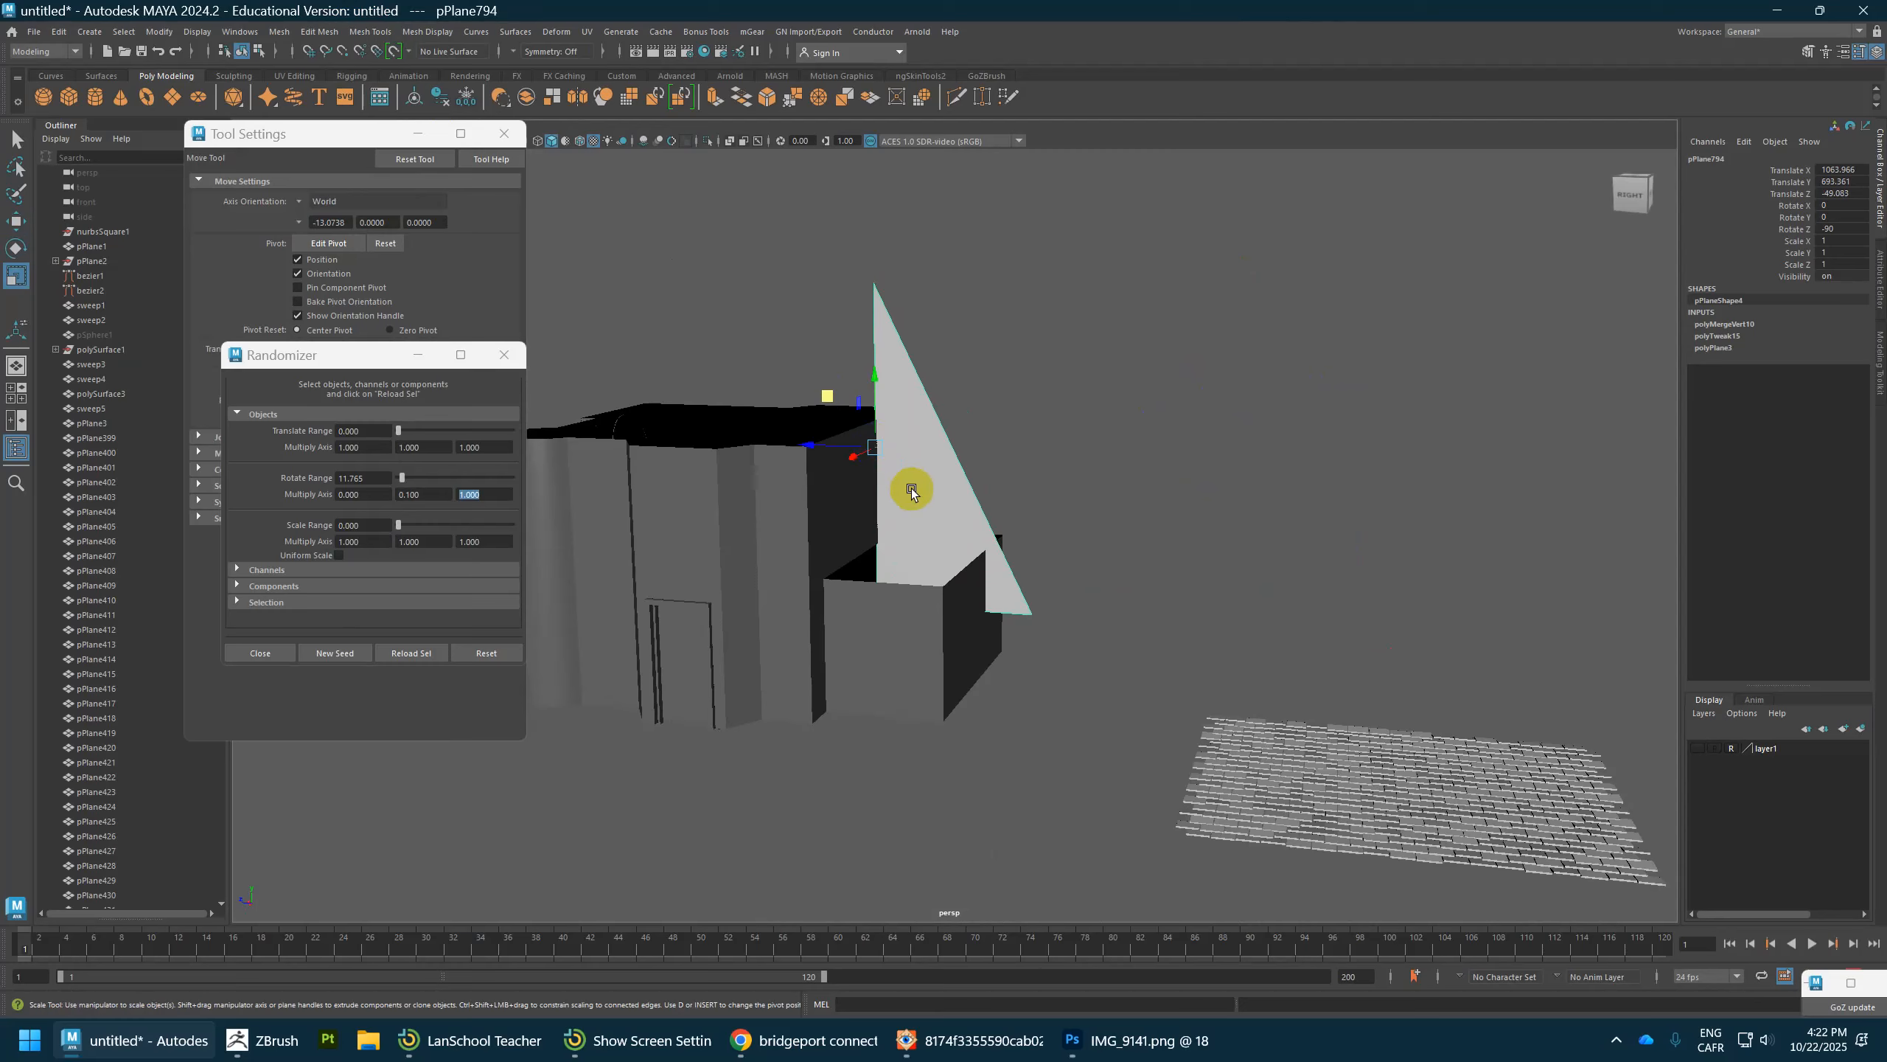
left_click_drag(880, 463, 740, 352)
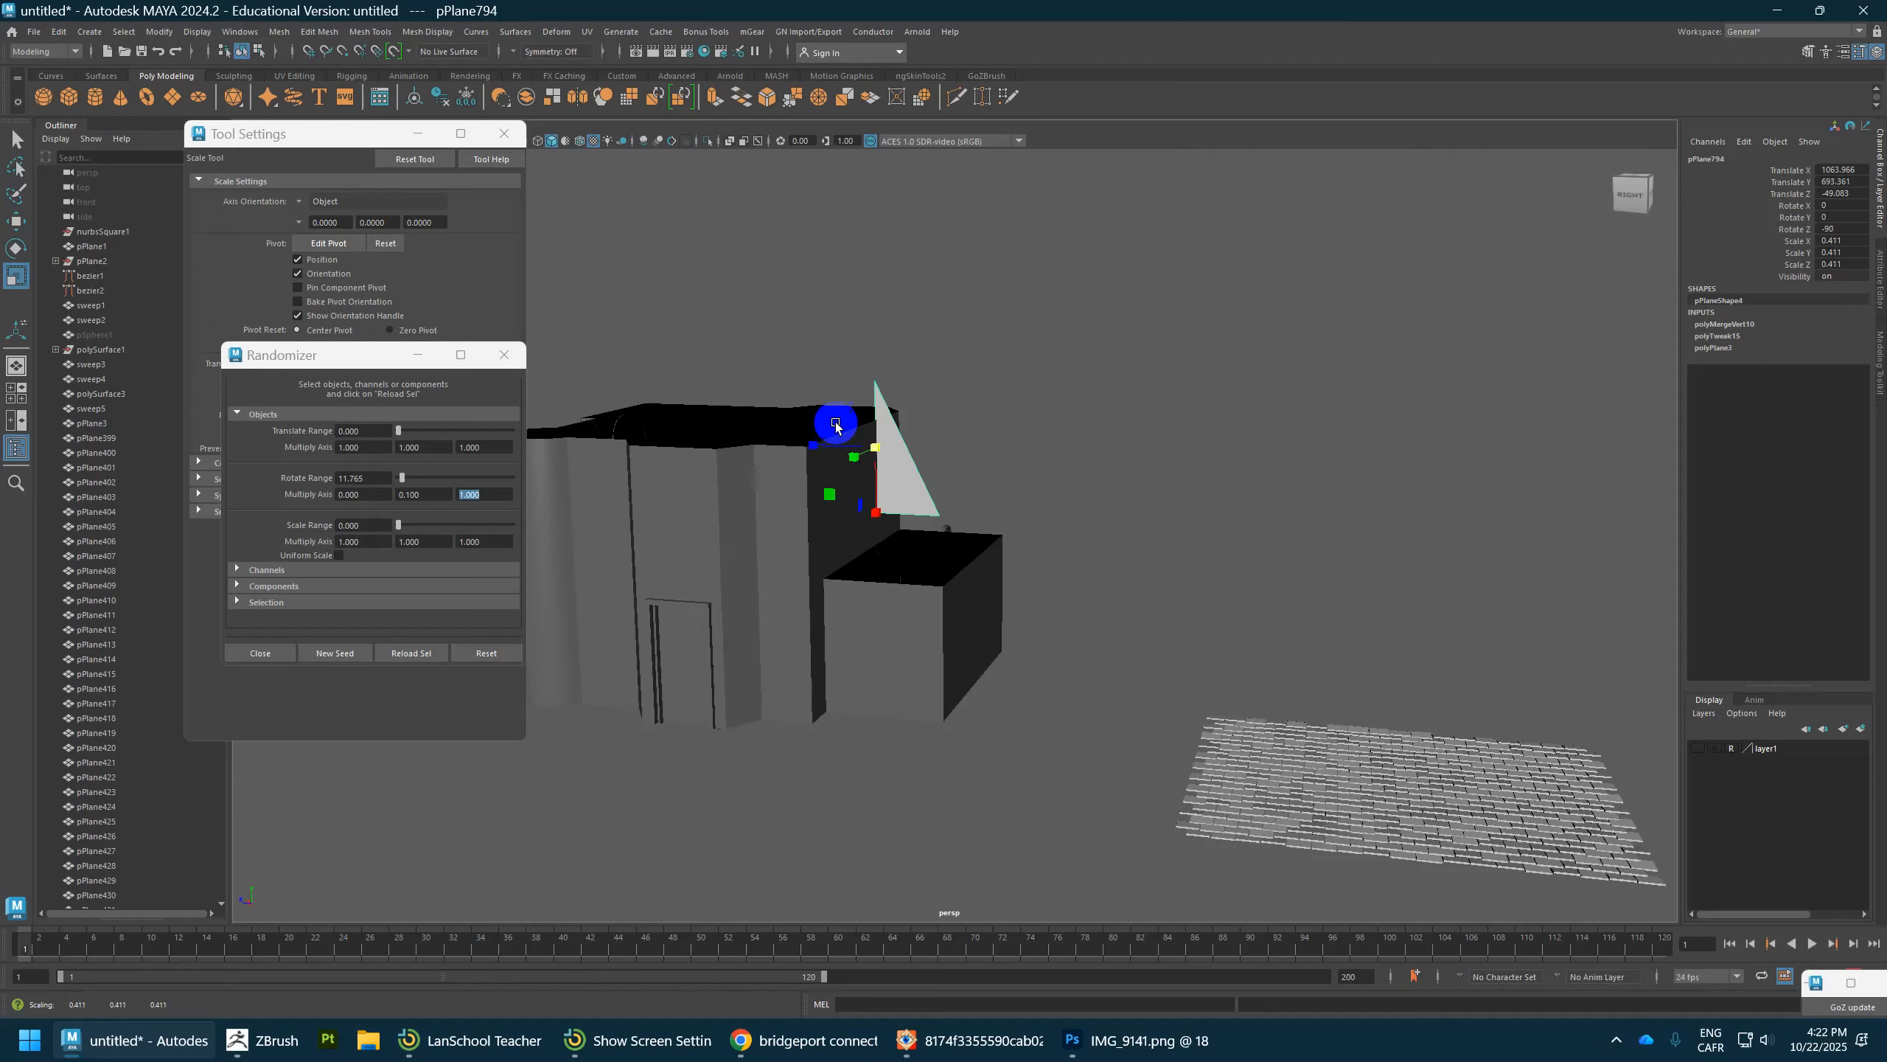
left_click_drag(825, 444, 877, 445)
key("w")
left_click_drag(1033, 484, 1016, 449, "alt")
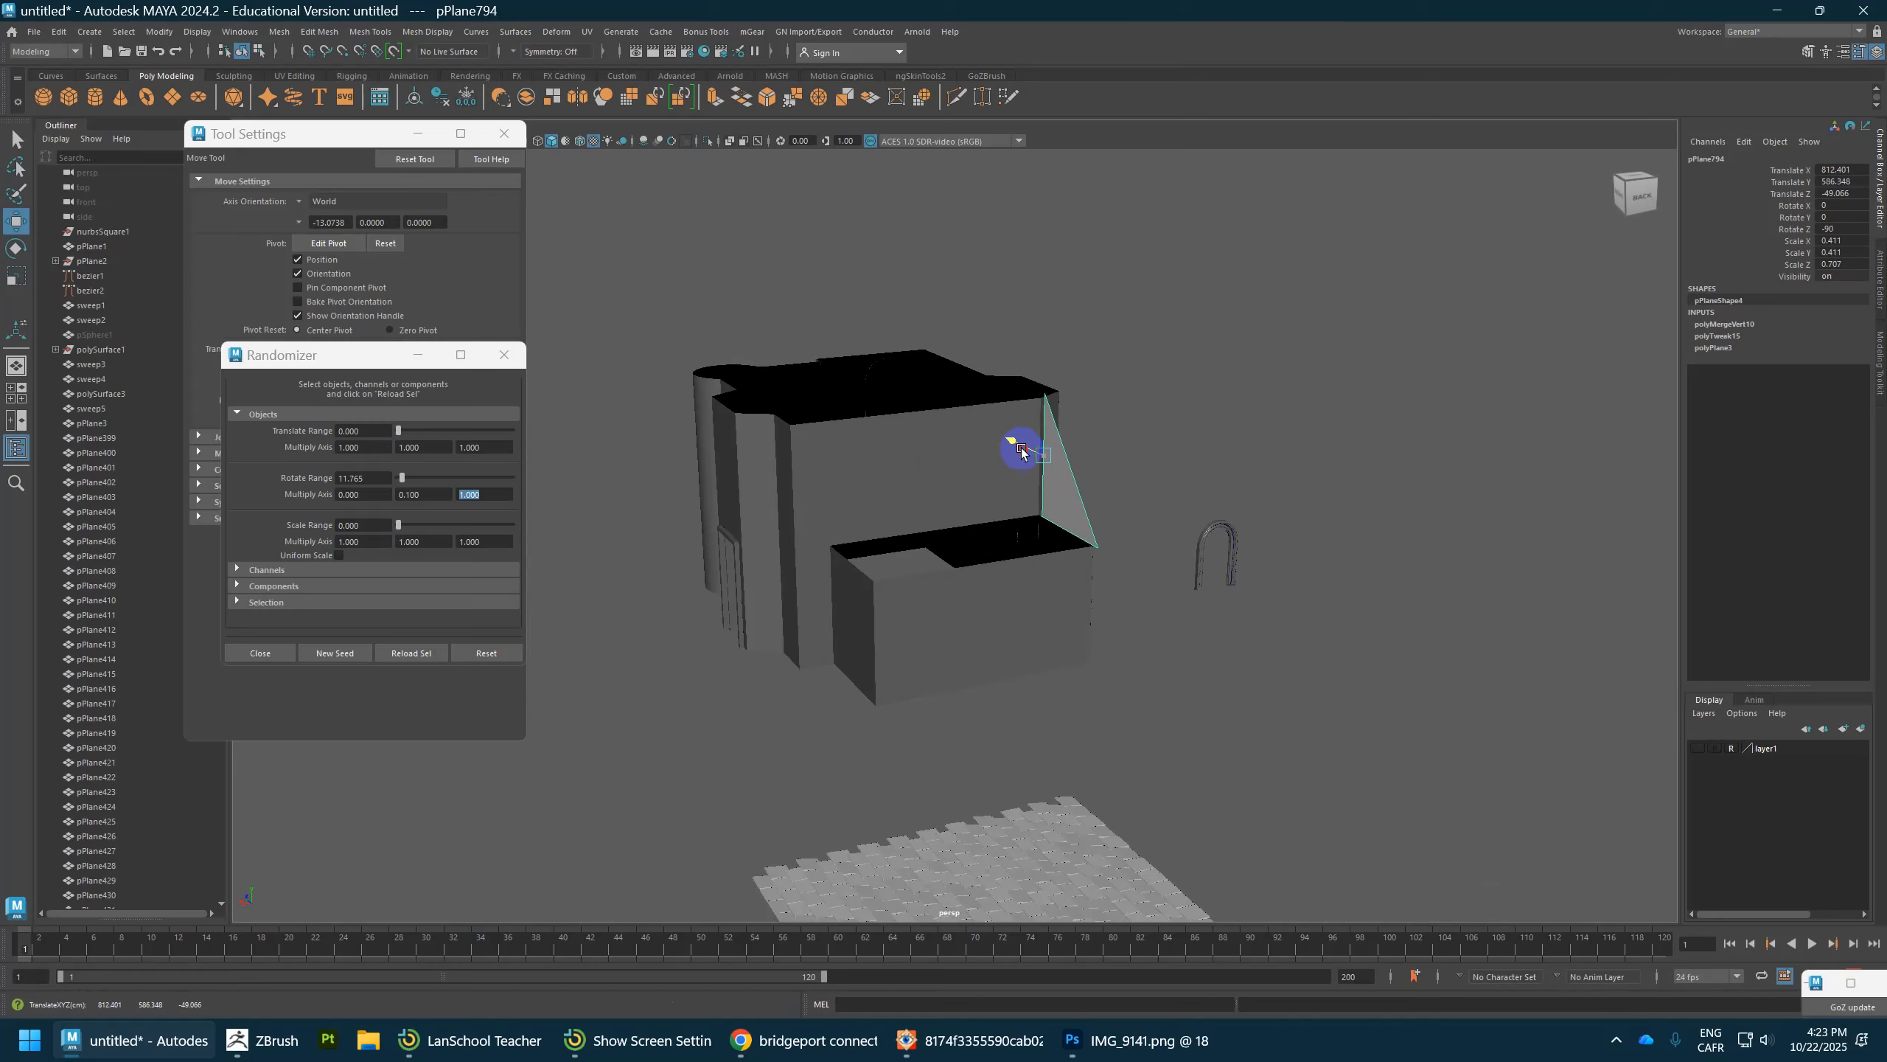
Step: Extrude the triangle with a thickness of 73.2 and try scaling the extruded faces
key("ctrl+e")
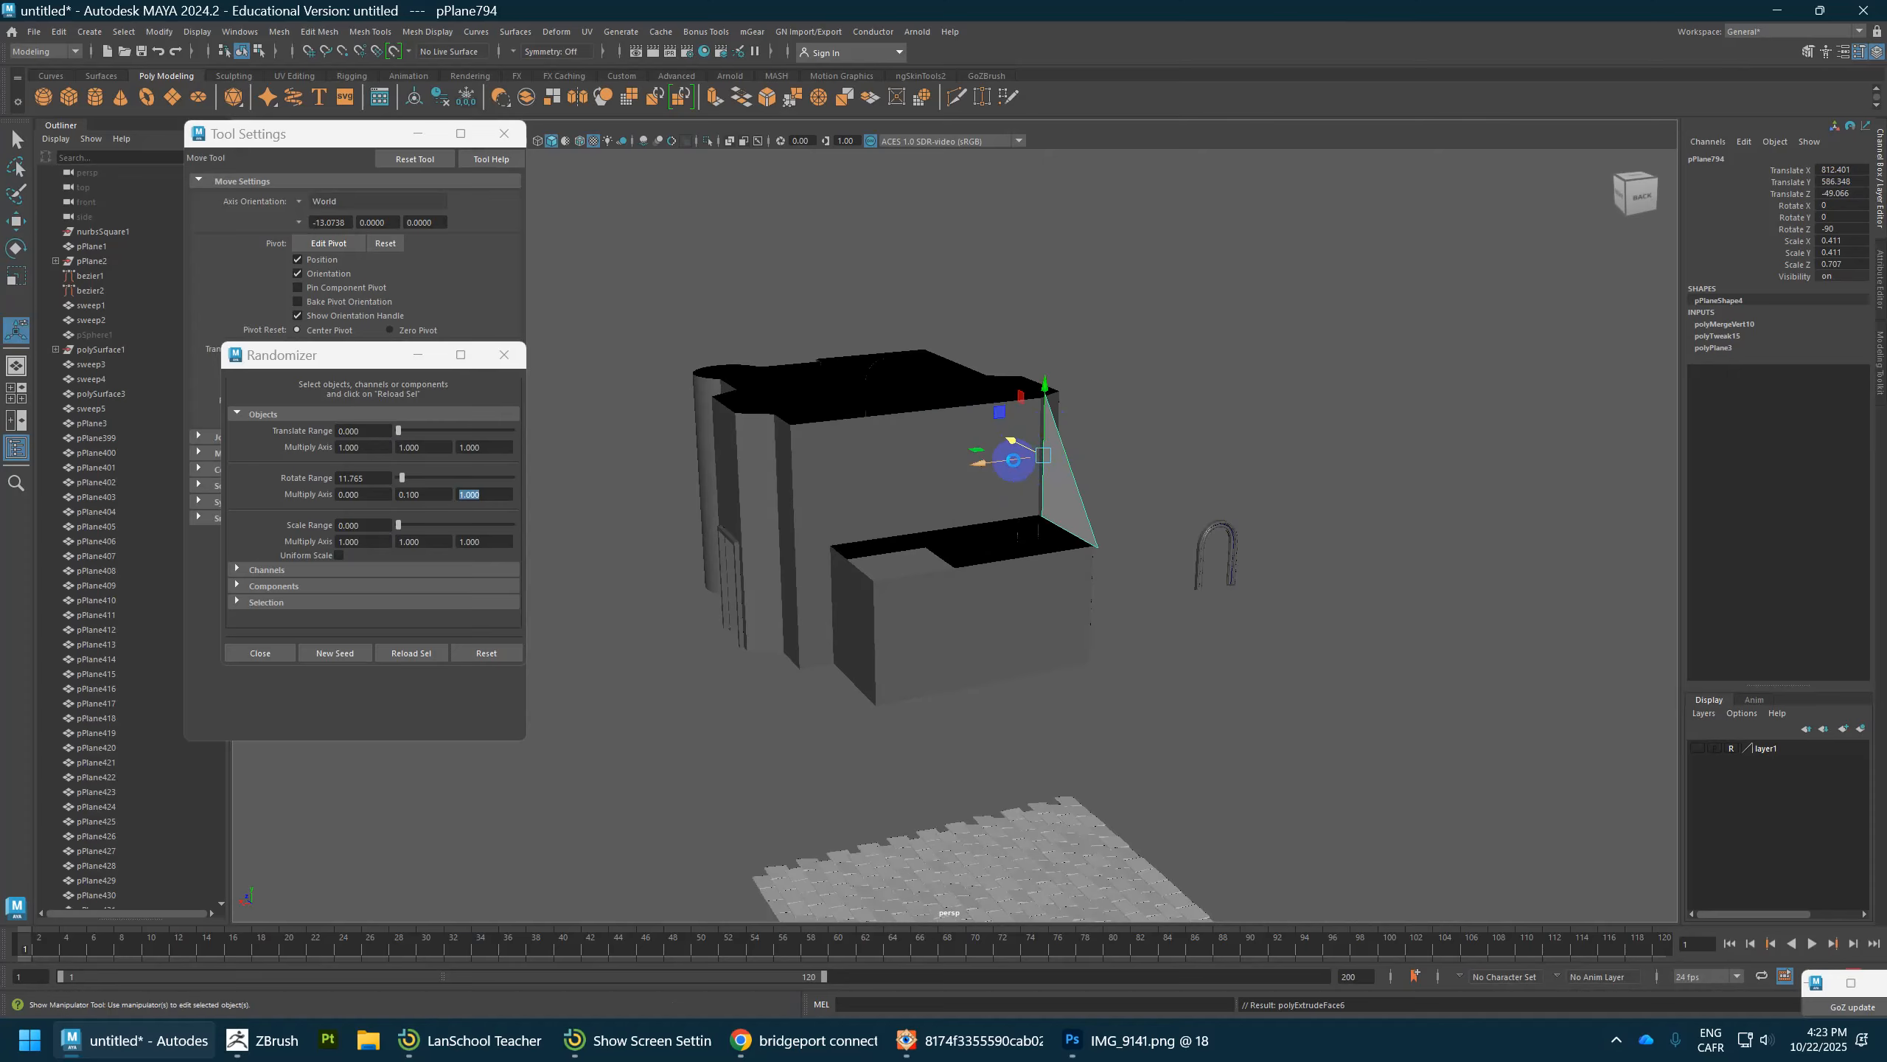
left_click_drag(1333, 377, 1880, 358)
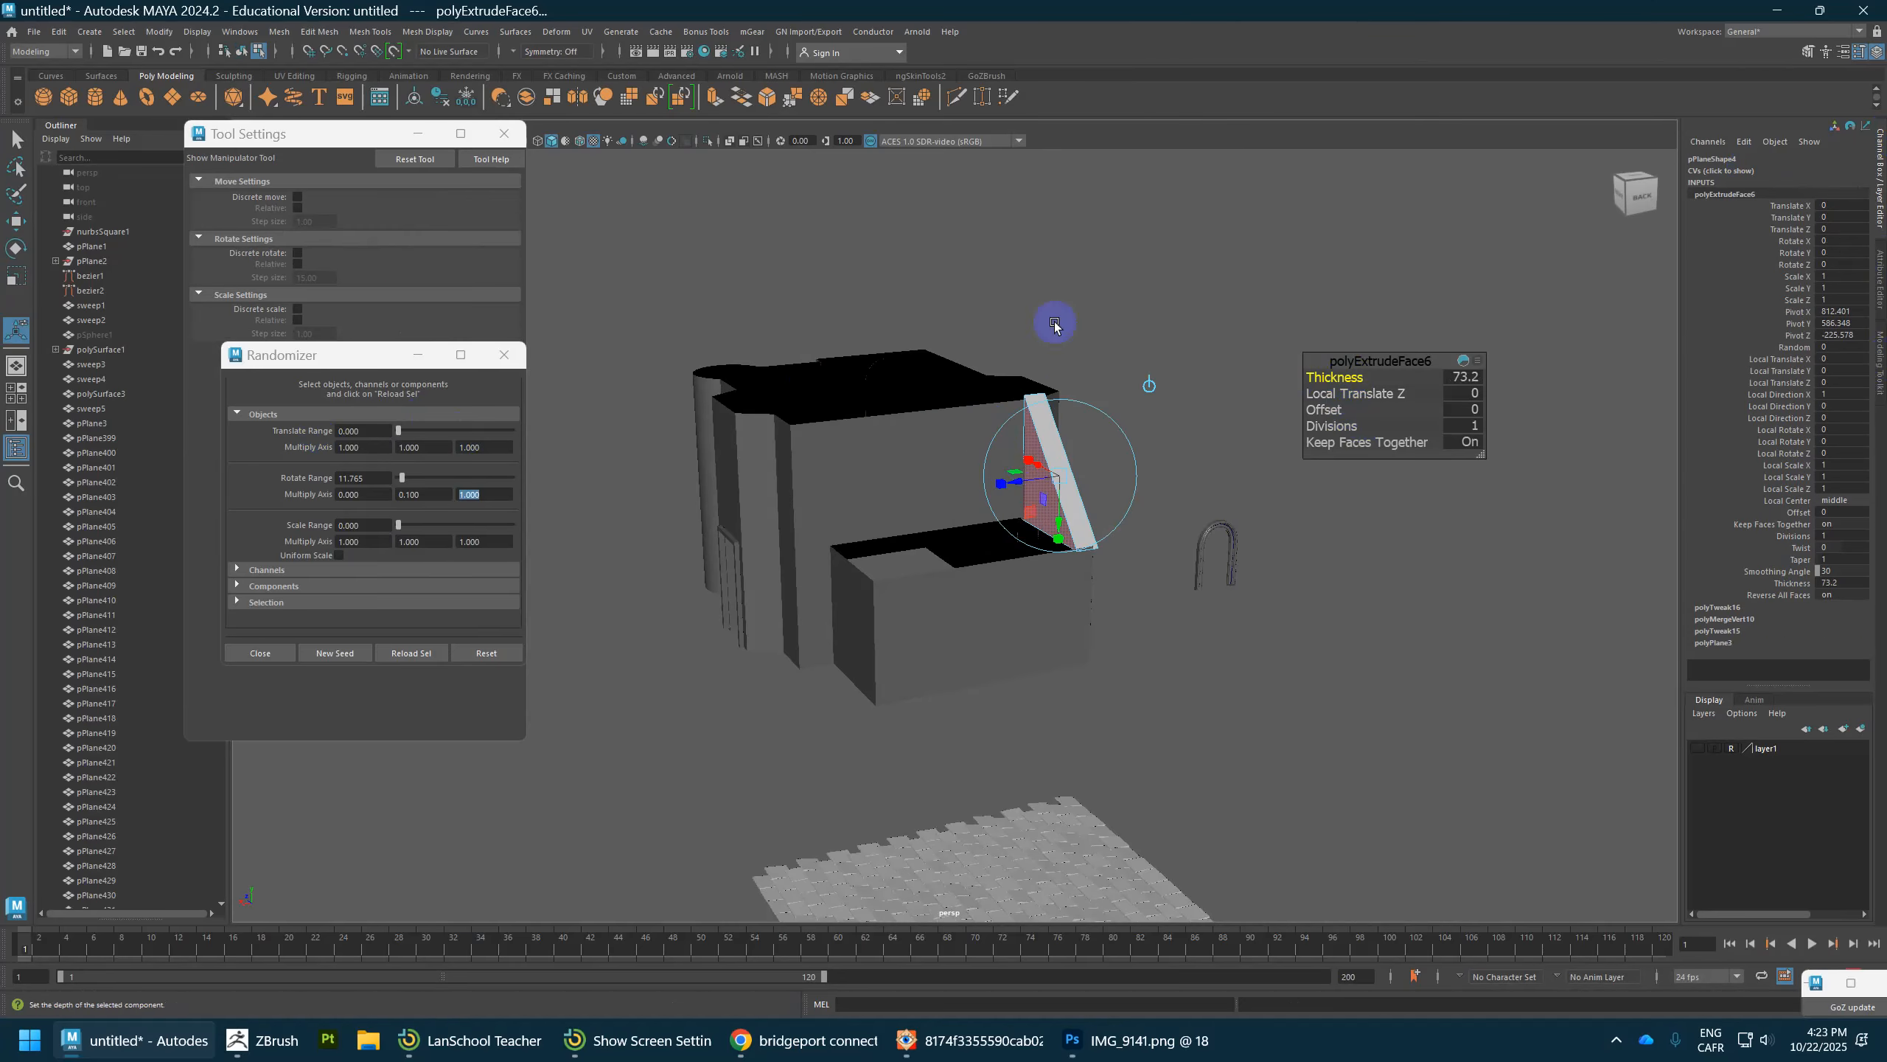
key("w")
key("r")
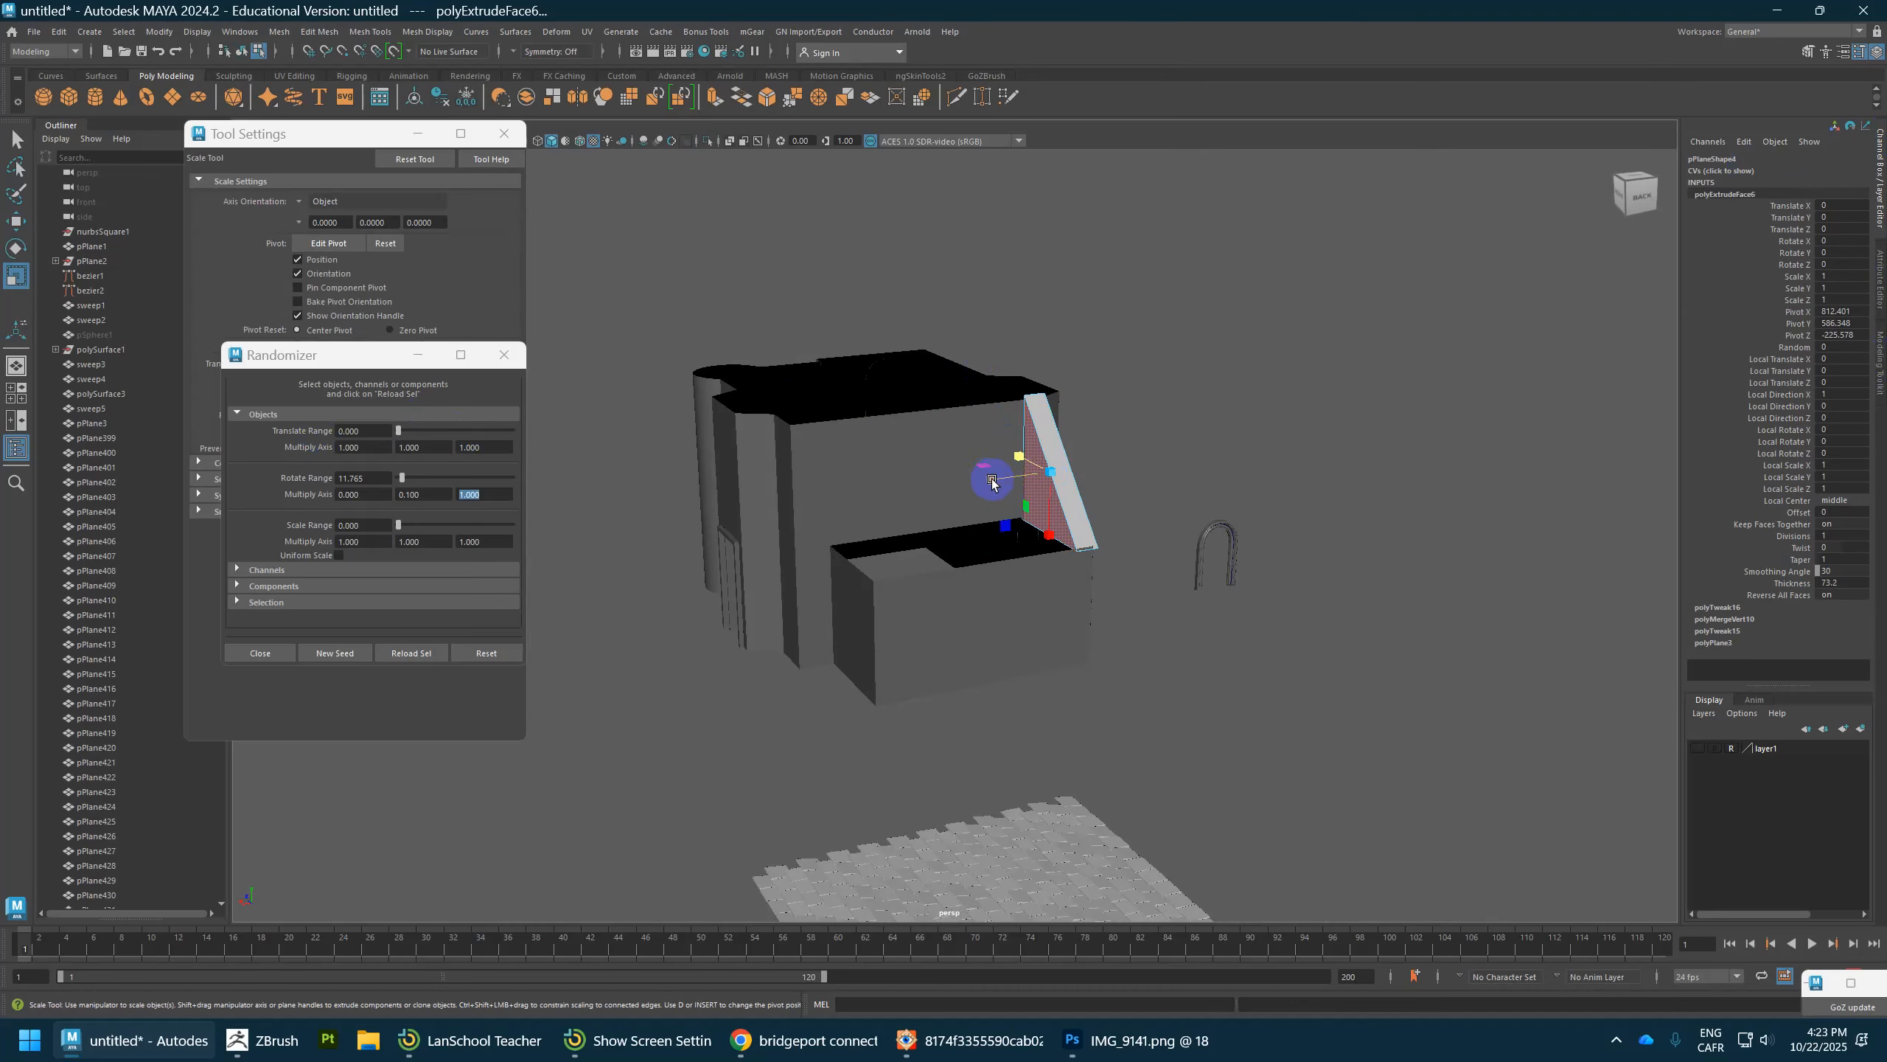
left_click_drag(992, 482, 867, 500)
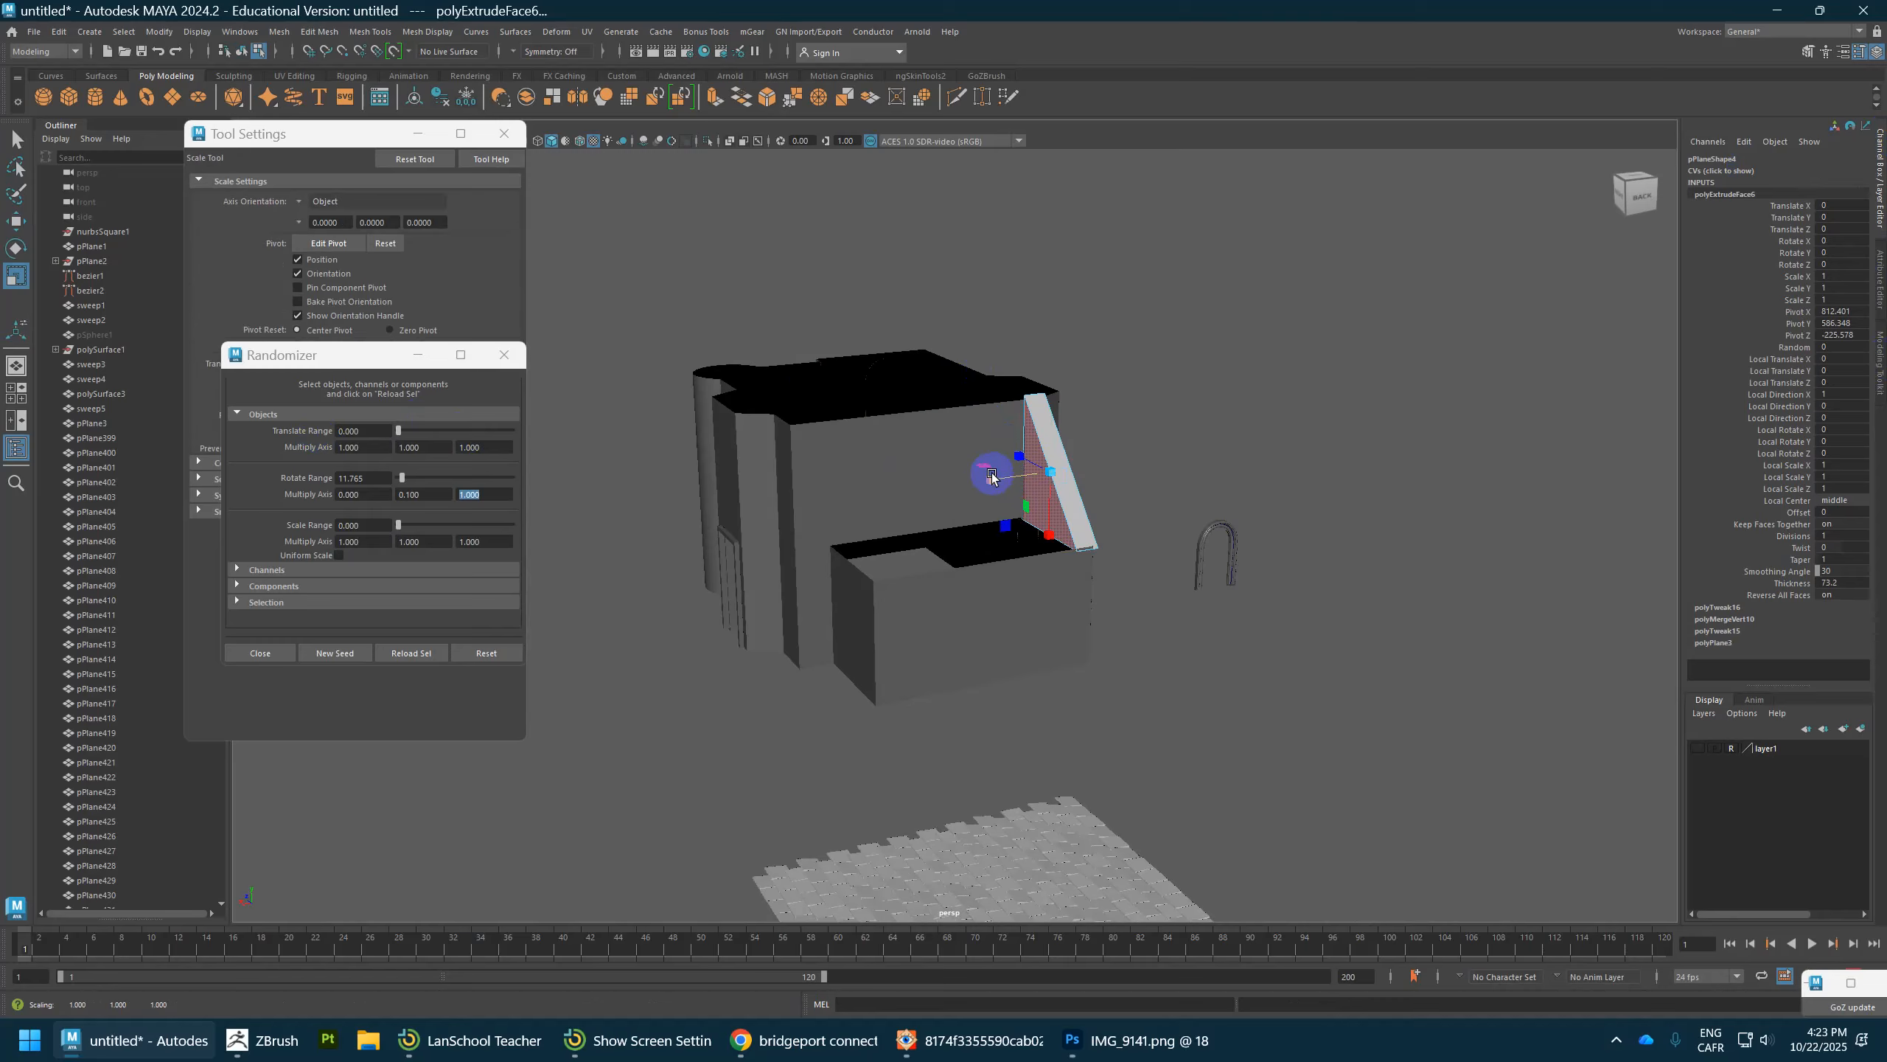
Step: Stretch the roof wedge along the side wing to a Y scale of about 4.36
scroll(992, 476, "up", 5)
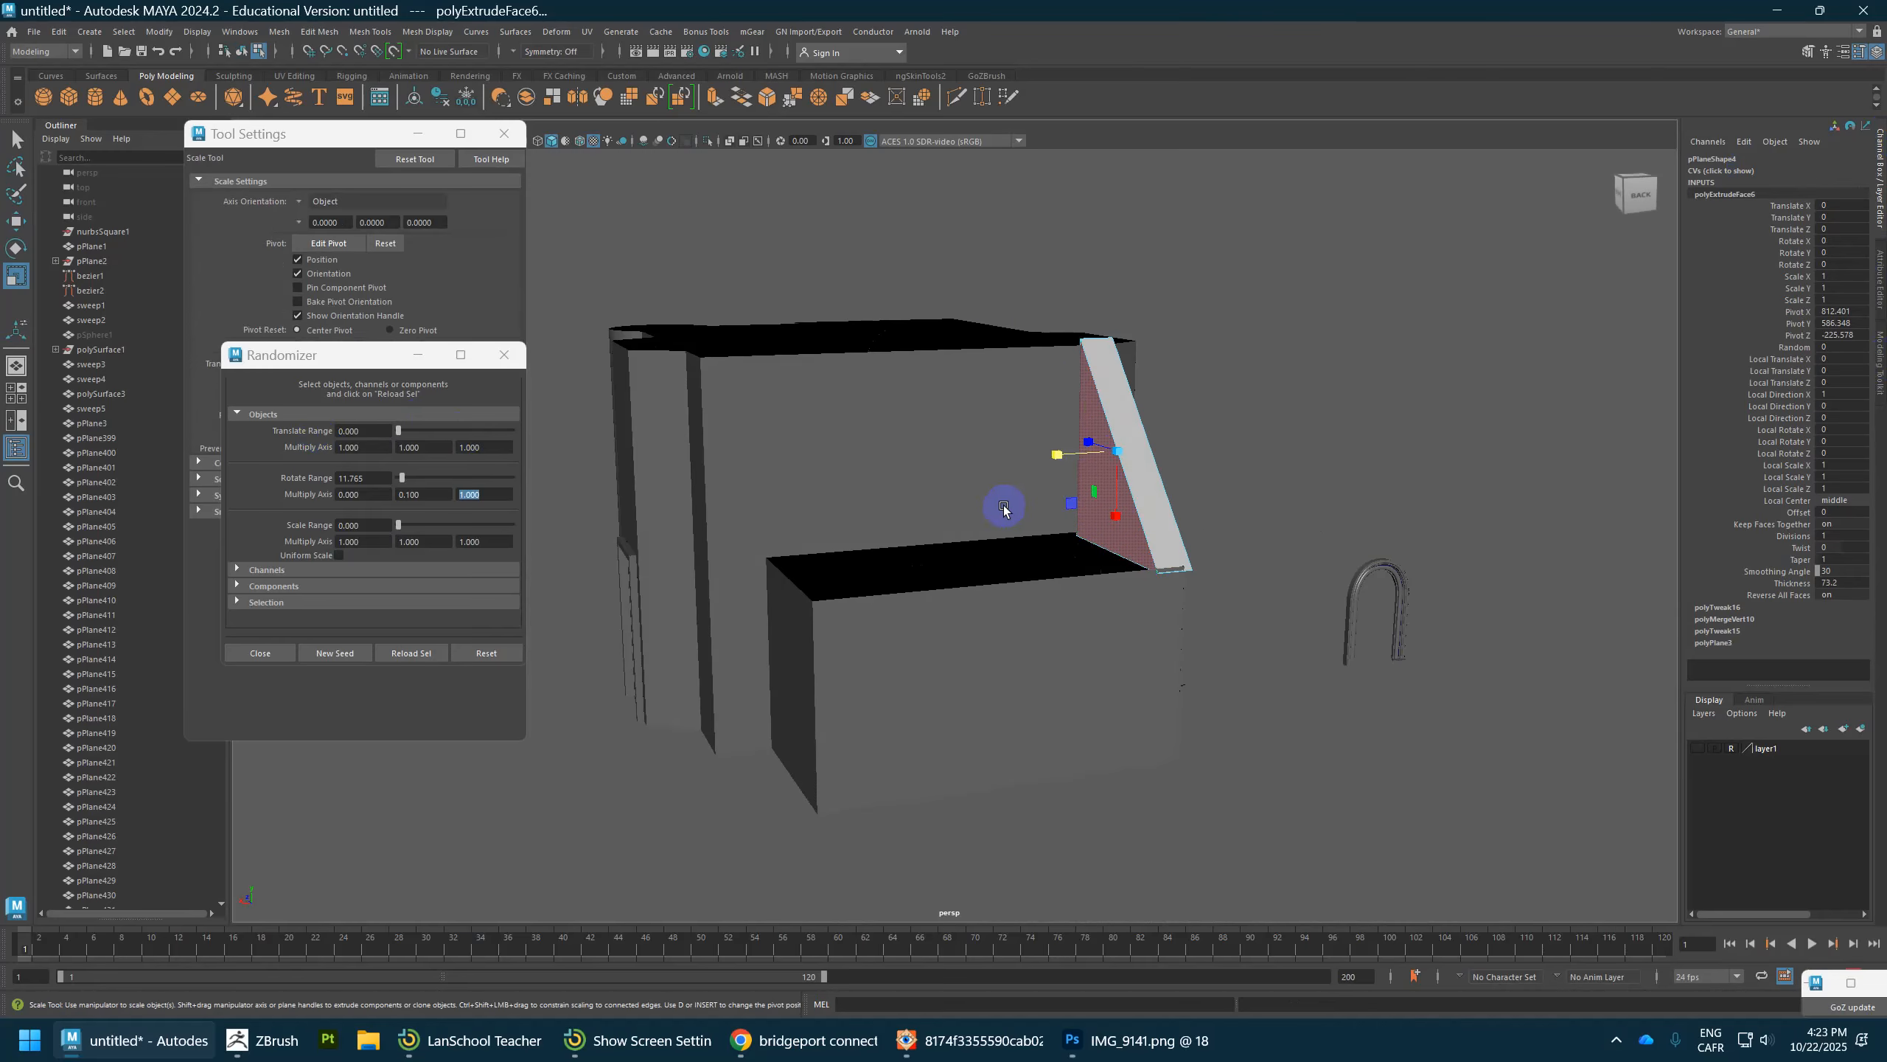
right_click_drag(1116, 485, 1190, 439)
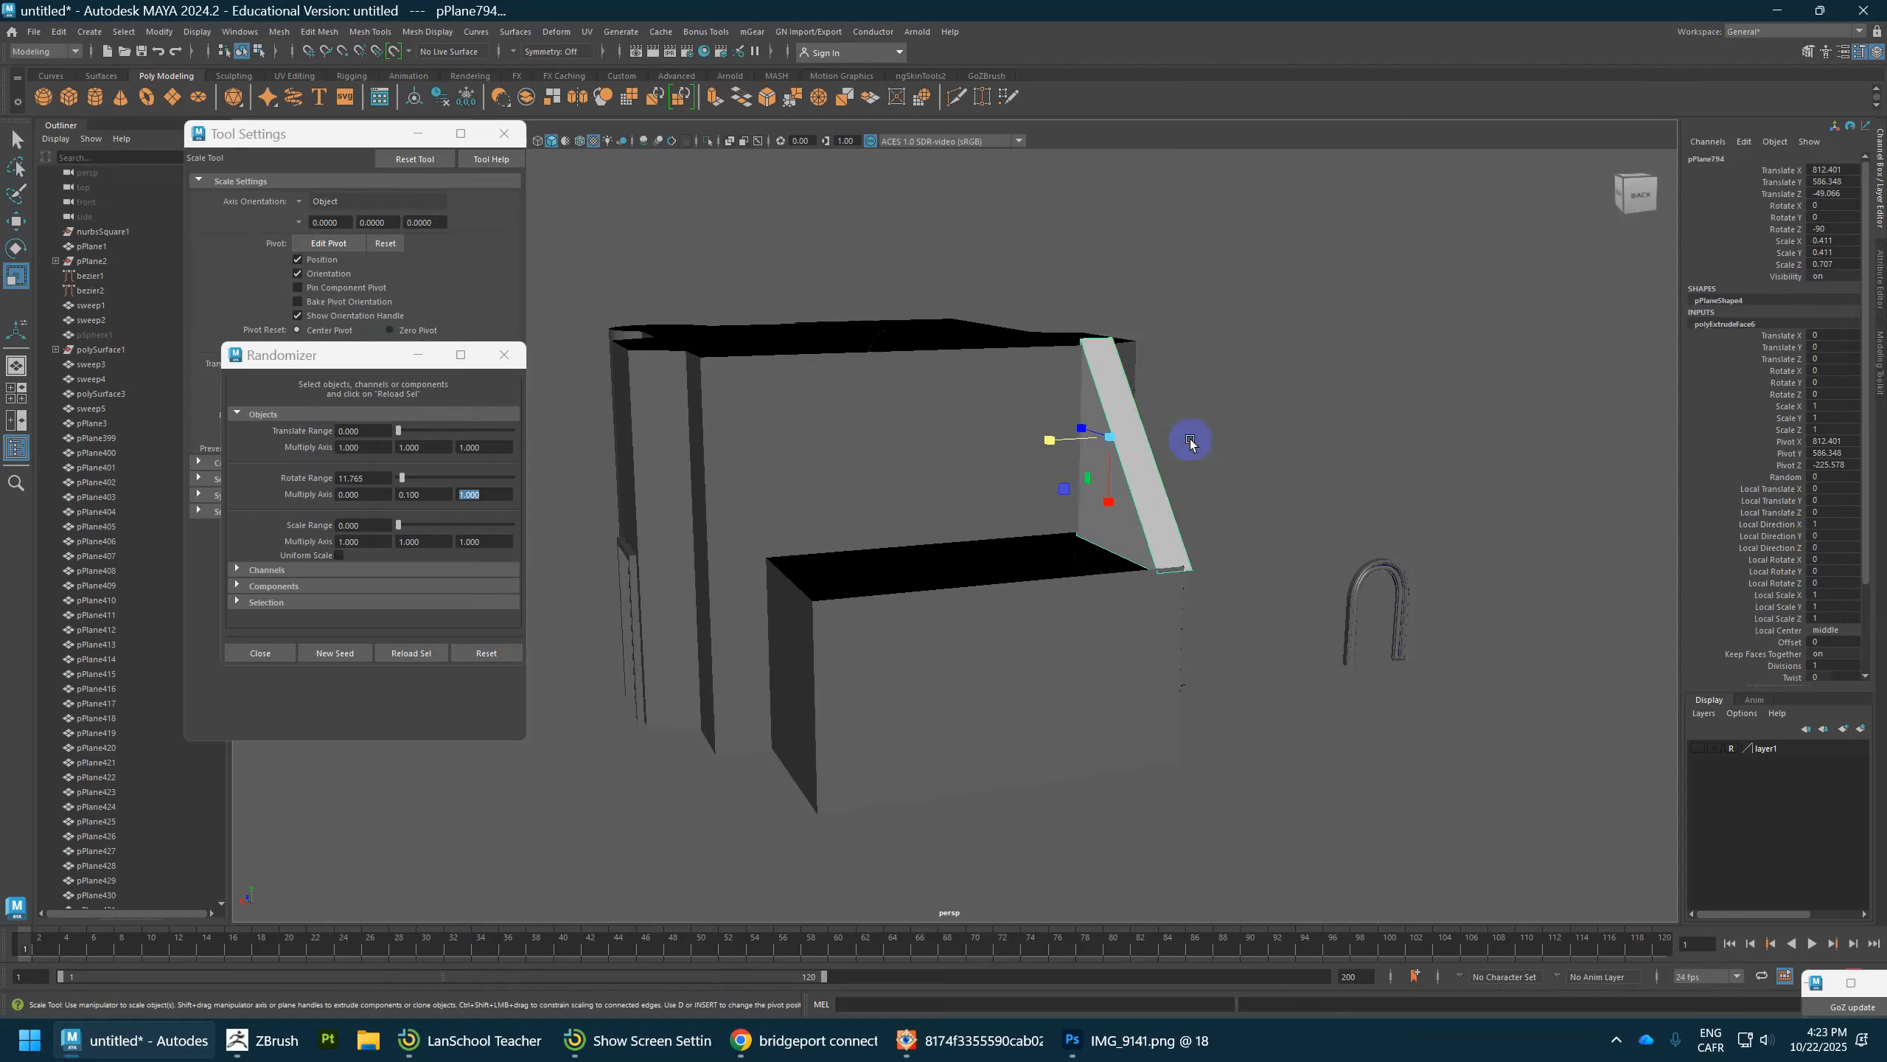
left_click_drag(1049, 439, 405, 528)
key("w")
left_click(1065, 444)
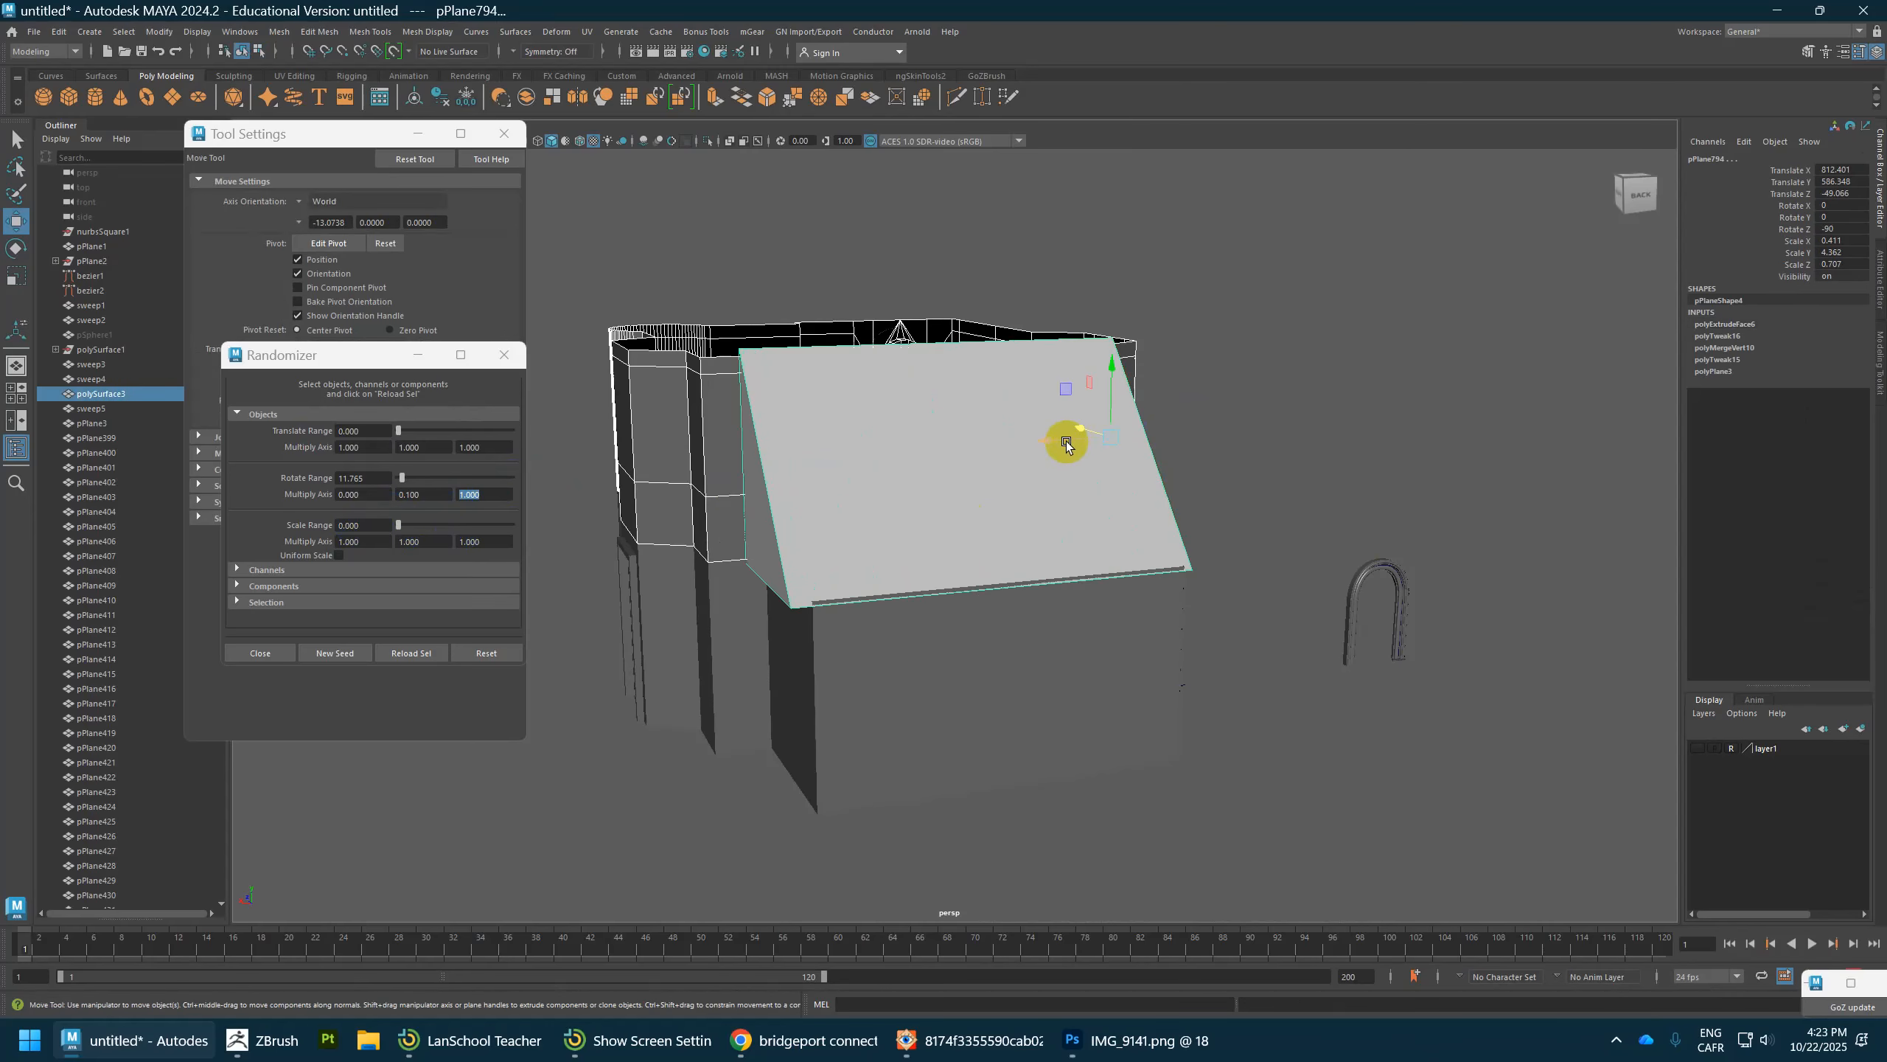
left_click_drag(1059, 444, 1209, 535)
key("ctrl+z")
Step: Enlarge the roof wedge to scales of about 0.43, 4.55 and 0.74 and reposition it to overhang the wing walls
left_click(999, 497)
mouse_move(893, 439)
left_mouse_down()
mouse_move(847, 444)
mouse_move(870, 475)
mouse_move(788, 393)
mouse_move(842, 518)
mouse_move(898, 450)
mouse_move(823, 305)
mouse_move(843, 451)
mouse_move(898, 426)
left_mouse_up()
key("r")
key("w")
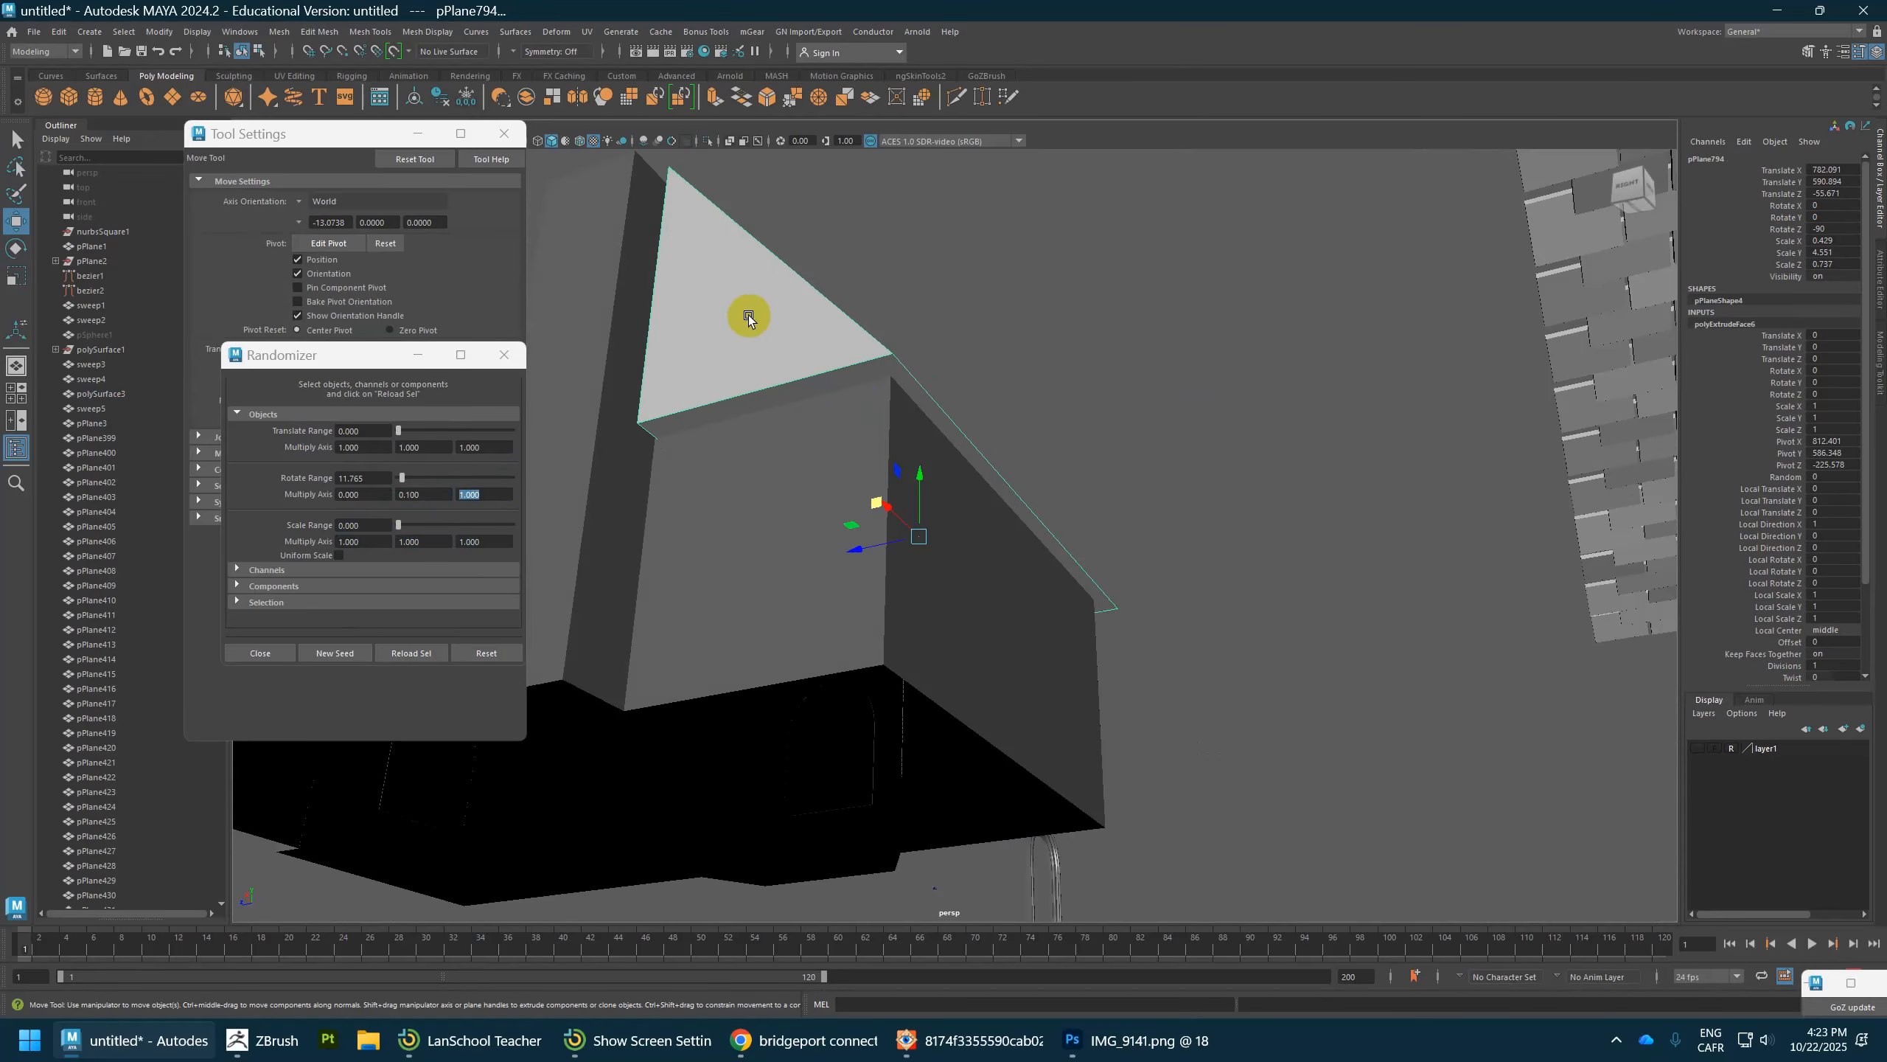
Step: Extrude the wedge's sloping face to give the side wing's roof a thickness
left_click_drag(771, 351, 1095, 292, "alt")
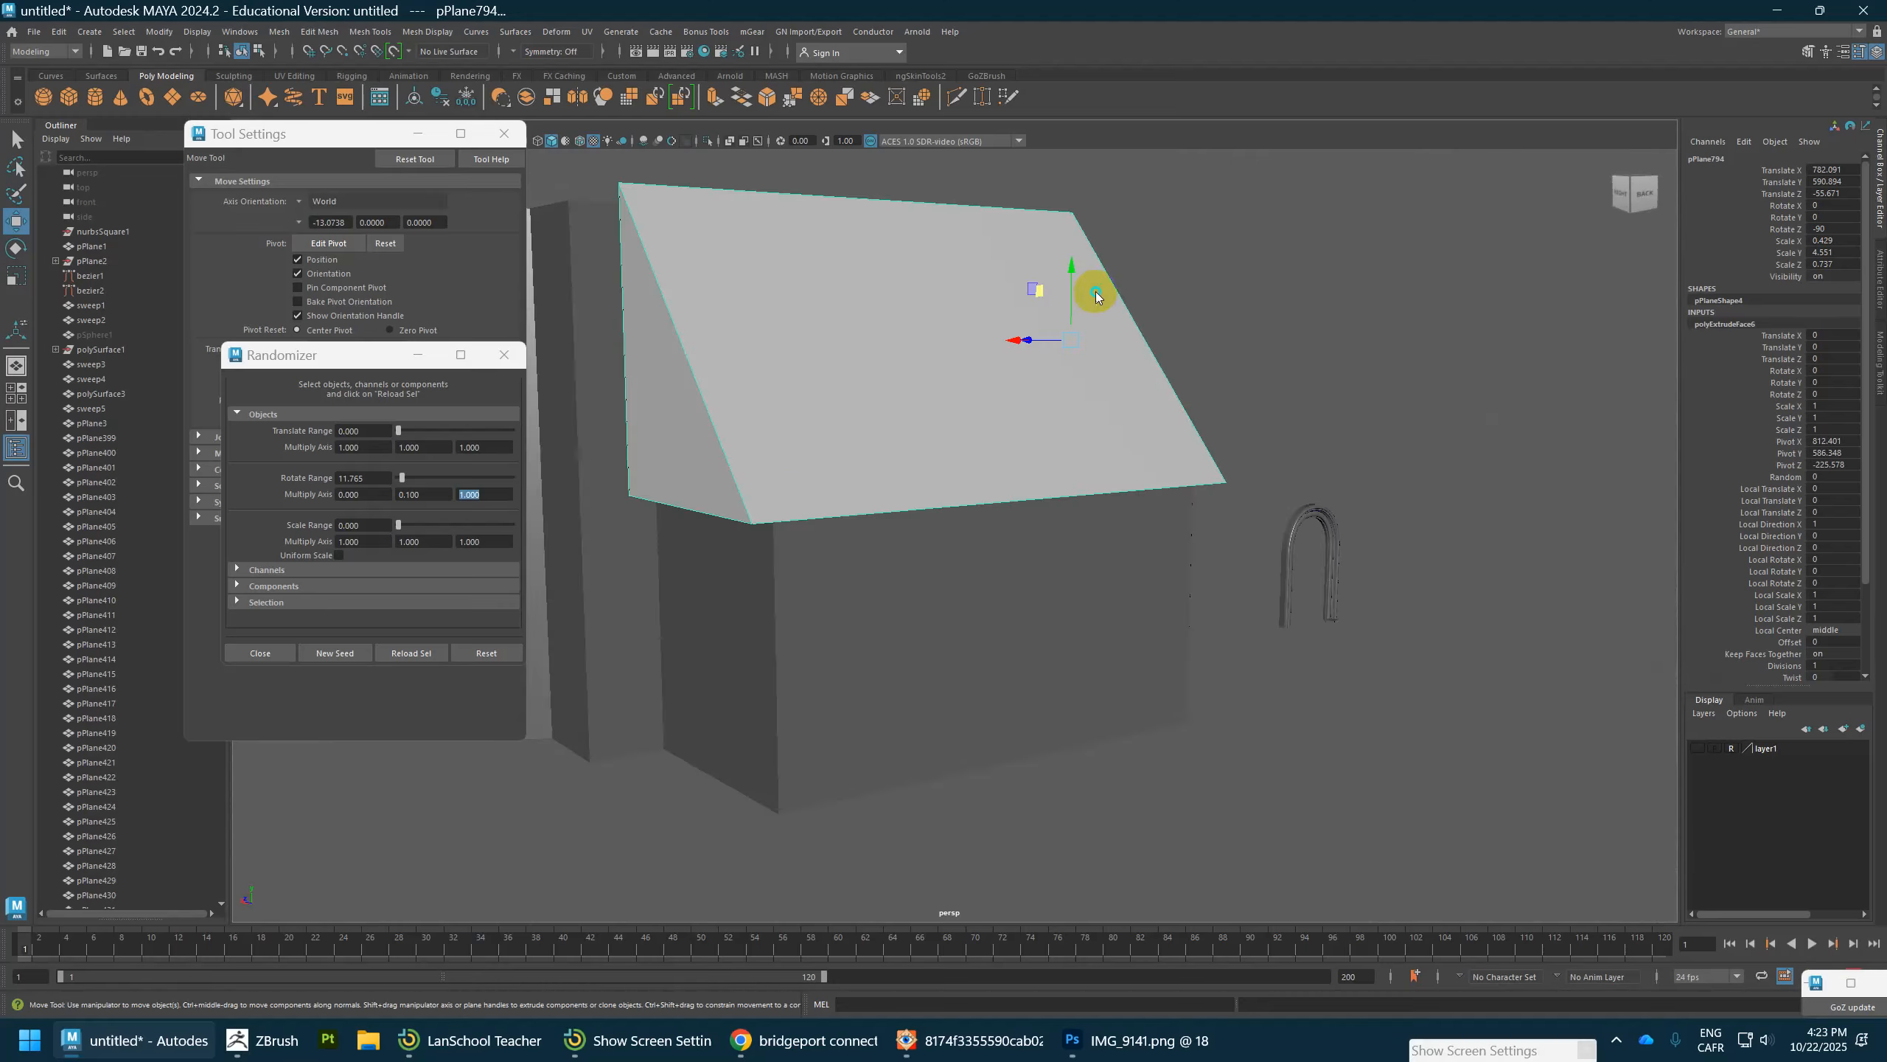
right_click_drag(1095, 292, 1091, 335)
left_click(917, 397)
left_click_drag(917, 397, 983, 412, "alt")
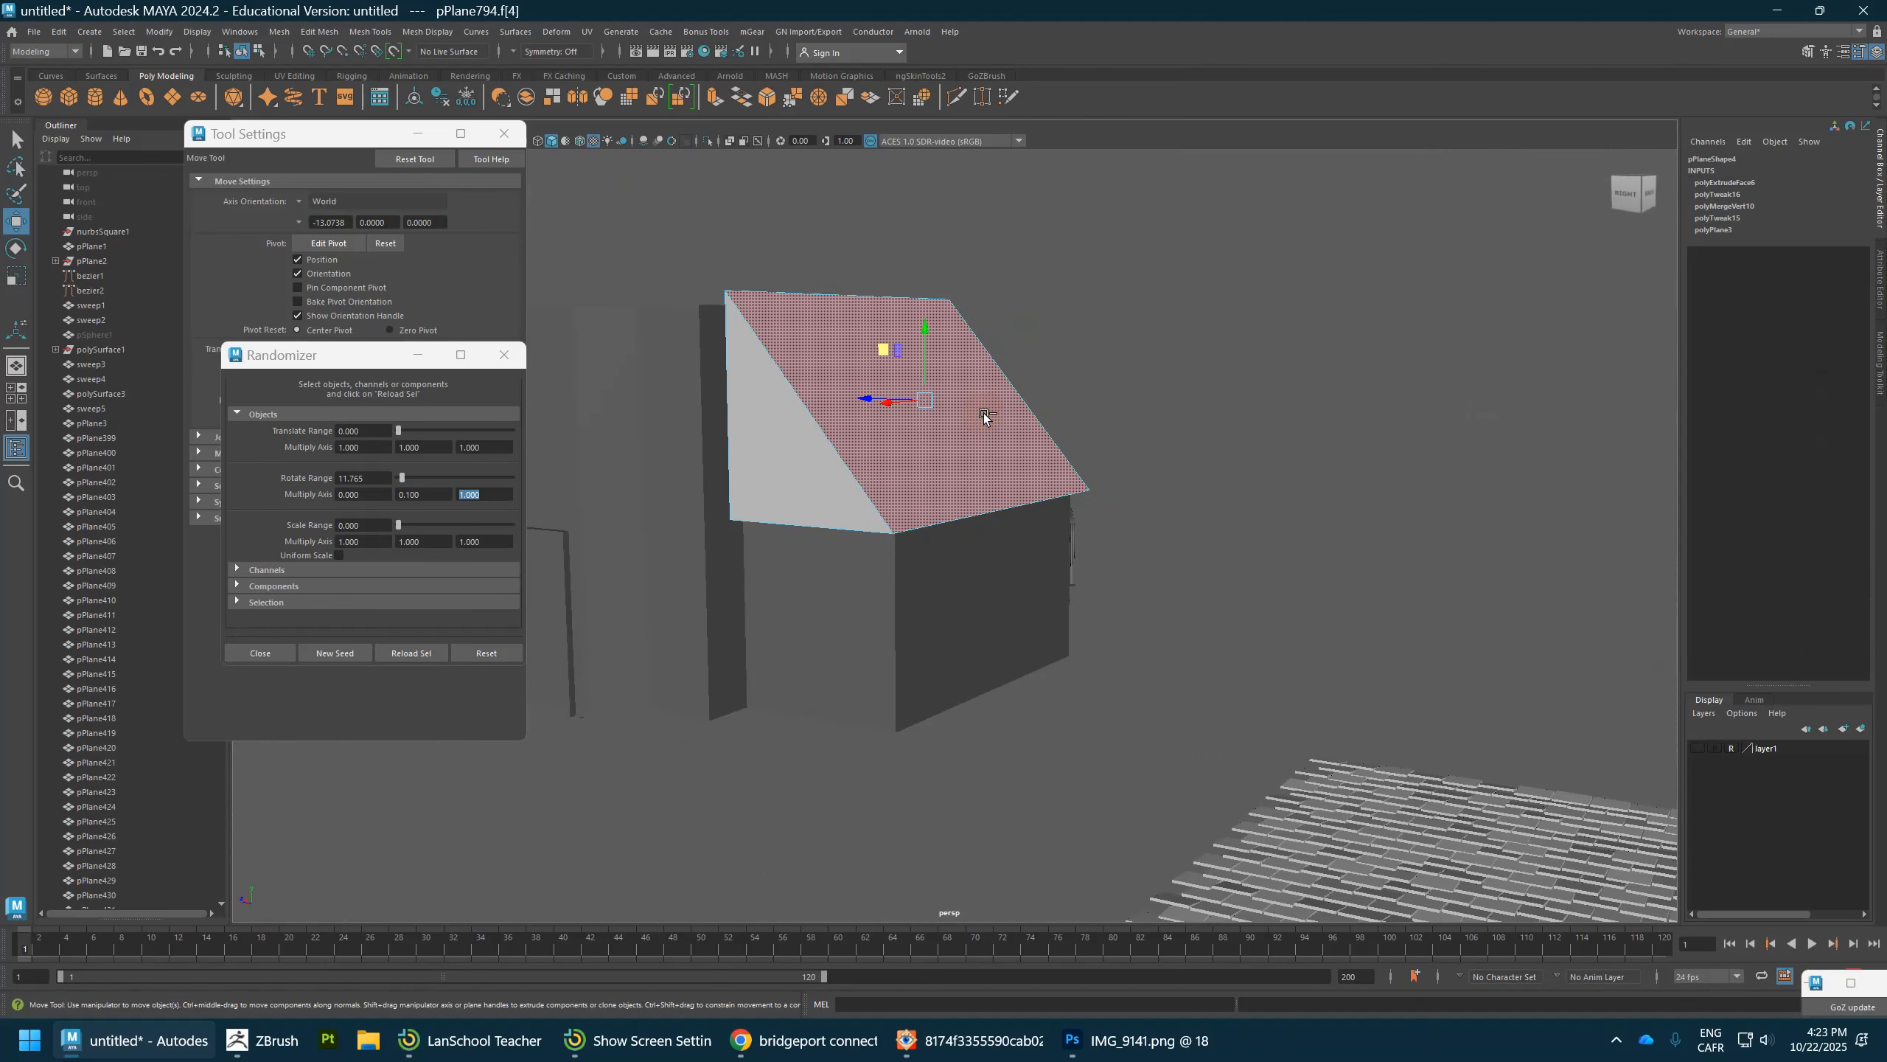
key("ctrl+e")
left_click_drag(1335, 377, 1436, 391)
left_click_drag(952, 527, 1137, 506, "alt")
left_click(1116, 502)
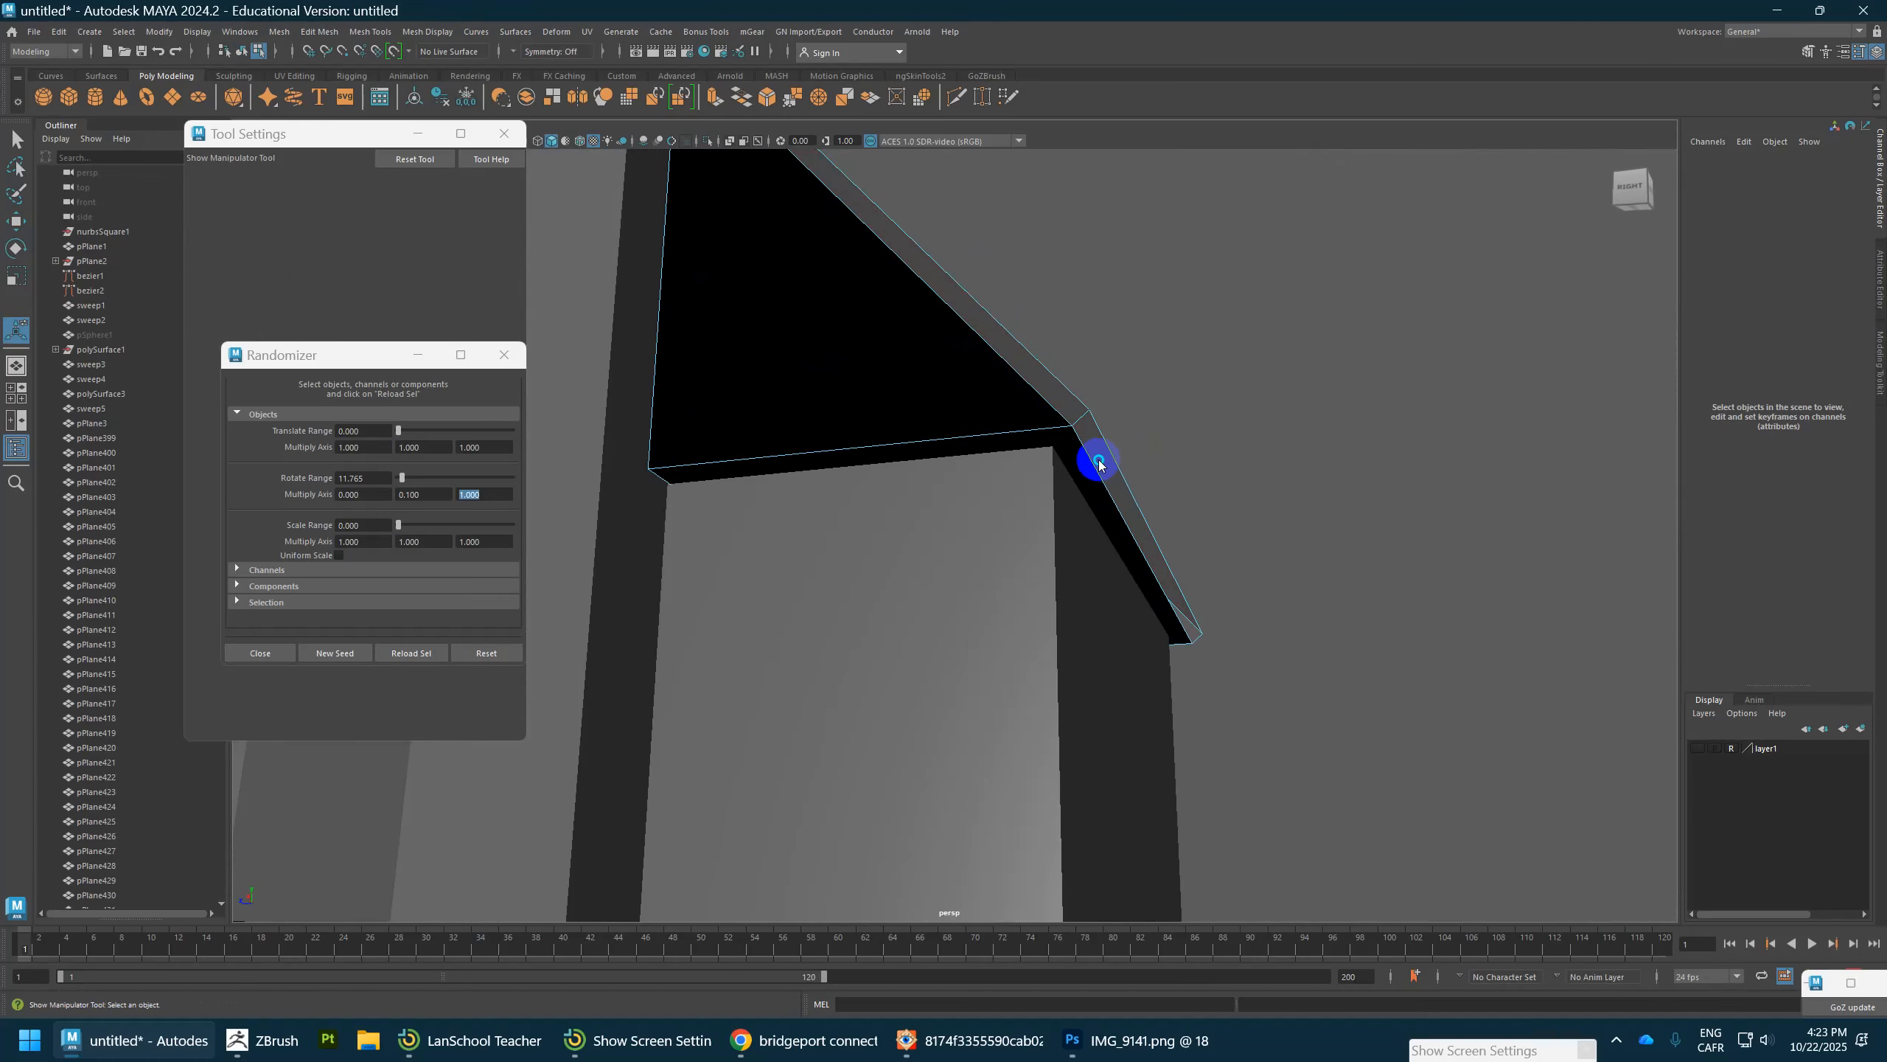
right_click_drag(1096, 463, 1100, 456)
left_click_drag(1039, 419, 1075, 463, "alt")
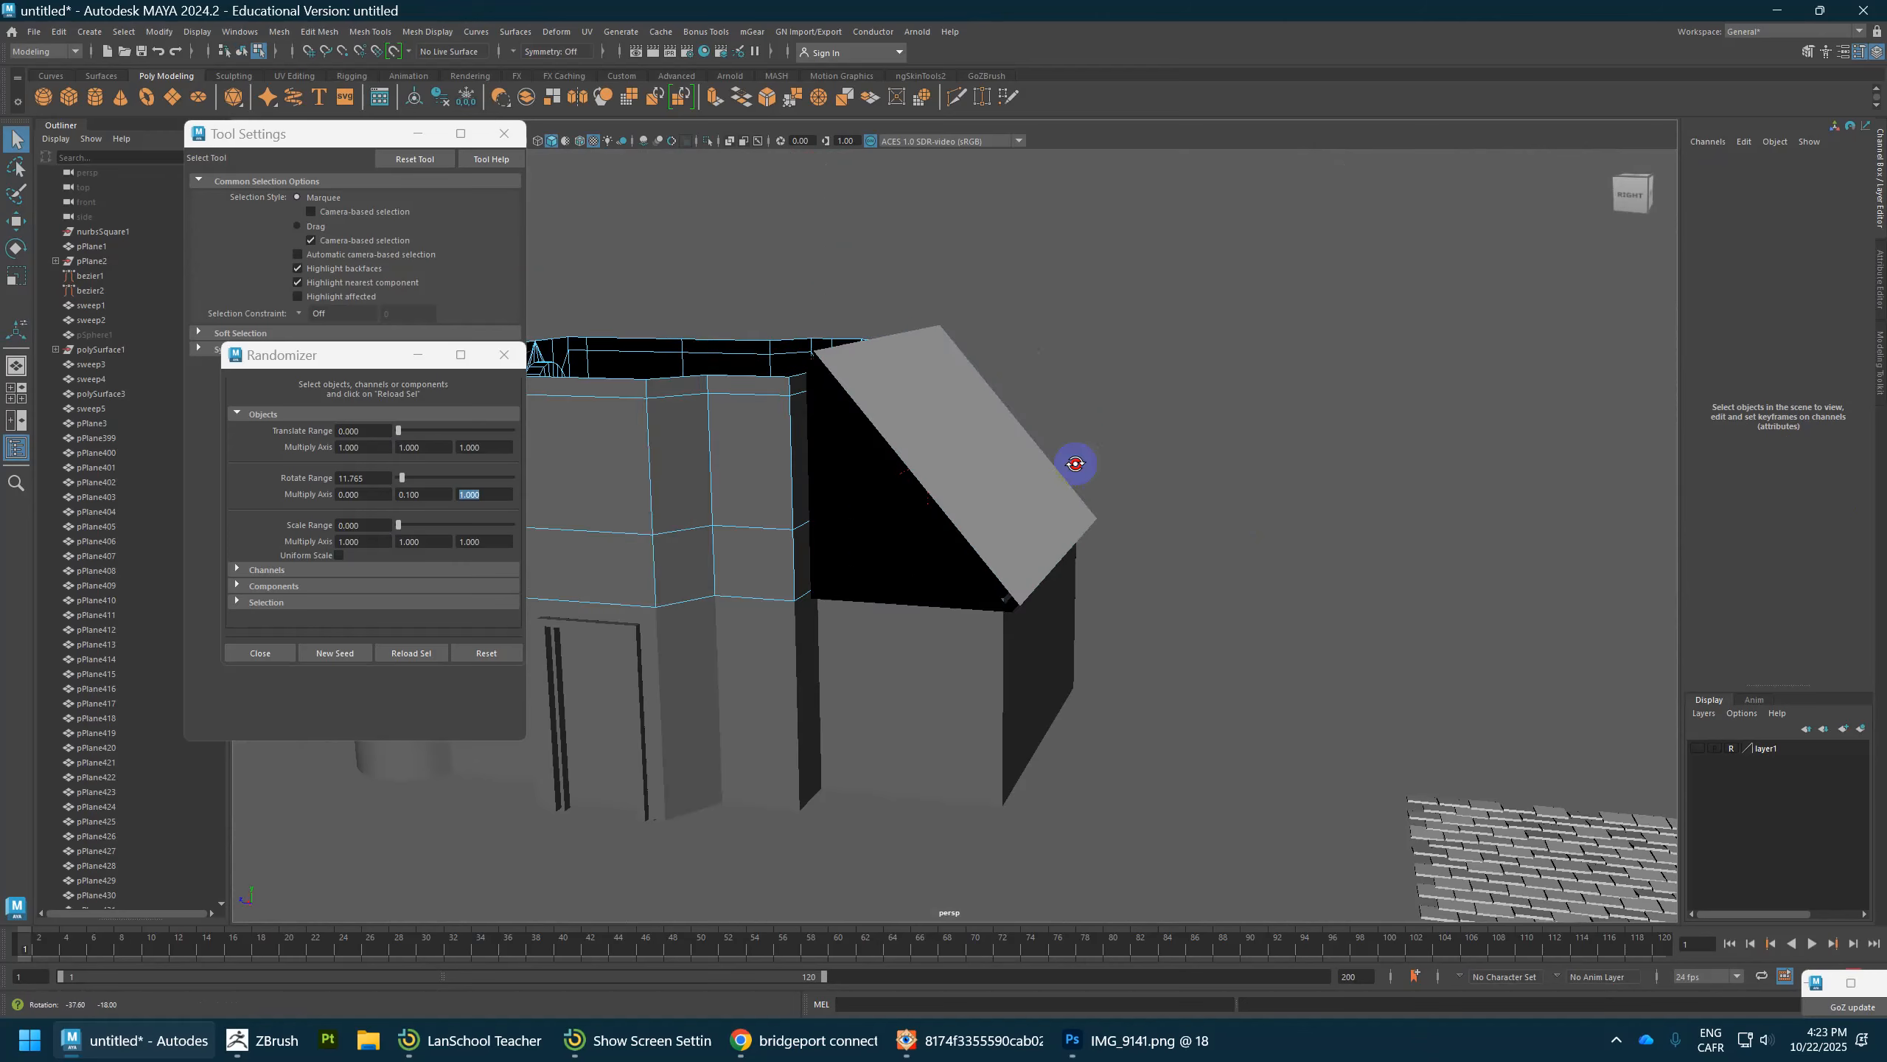
left_click(1018, 475)
right_click_drag(1019, 473, 1065, 425)
Step: Duplicate the shingle tile sheet and place the copy beside the original to widen the tiled area
left_click_drag(1024, 468, 1631, 802, "alt")
middle_click_drag(1298, 692, 1171, 674, "alt")
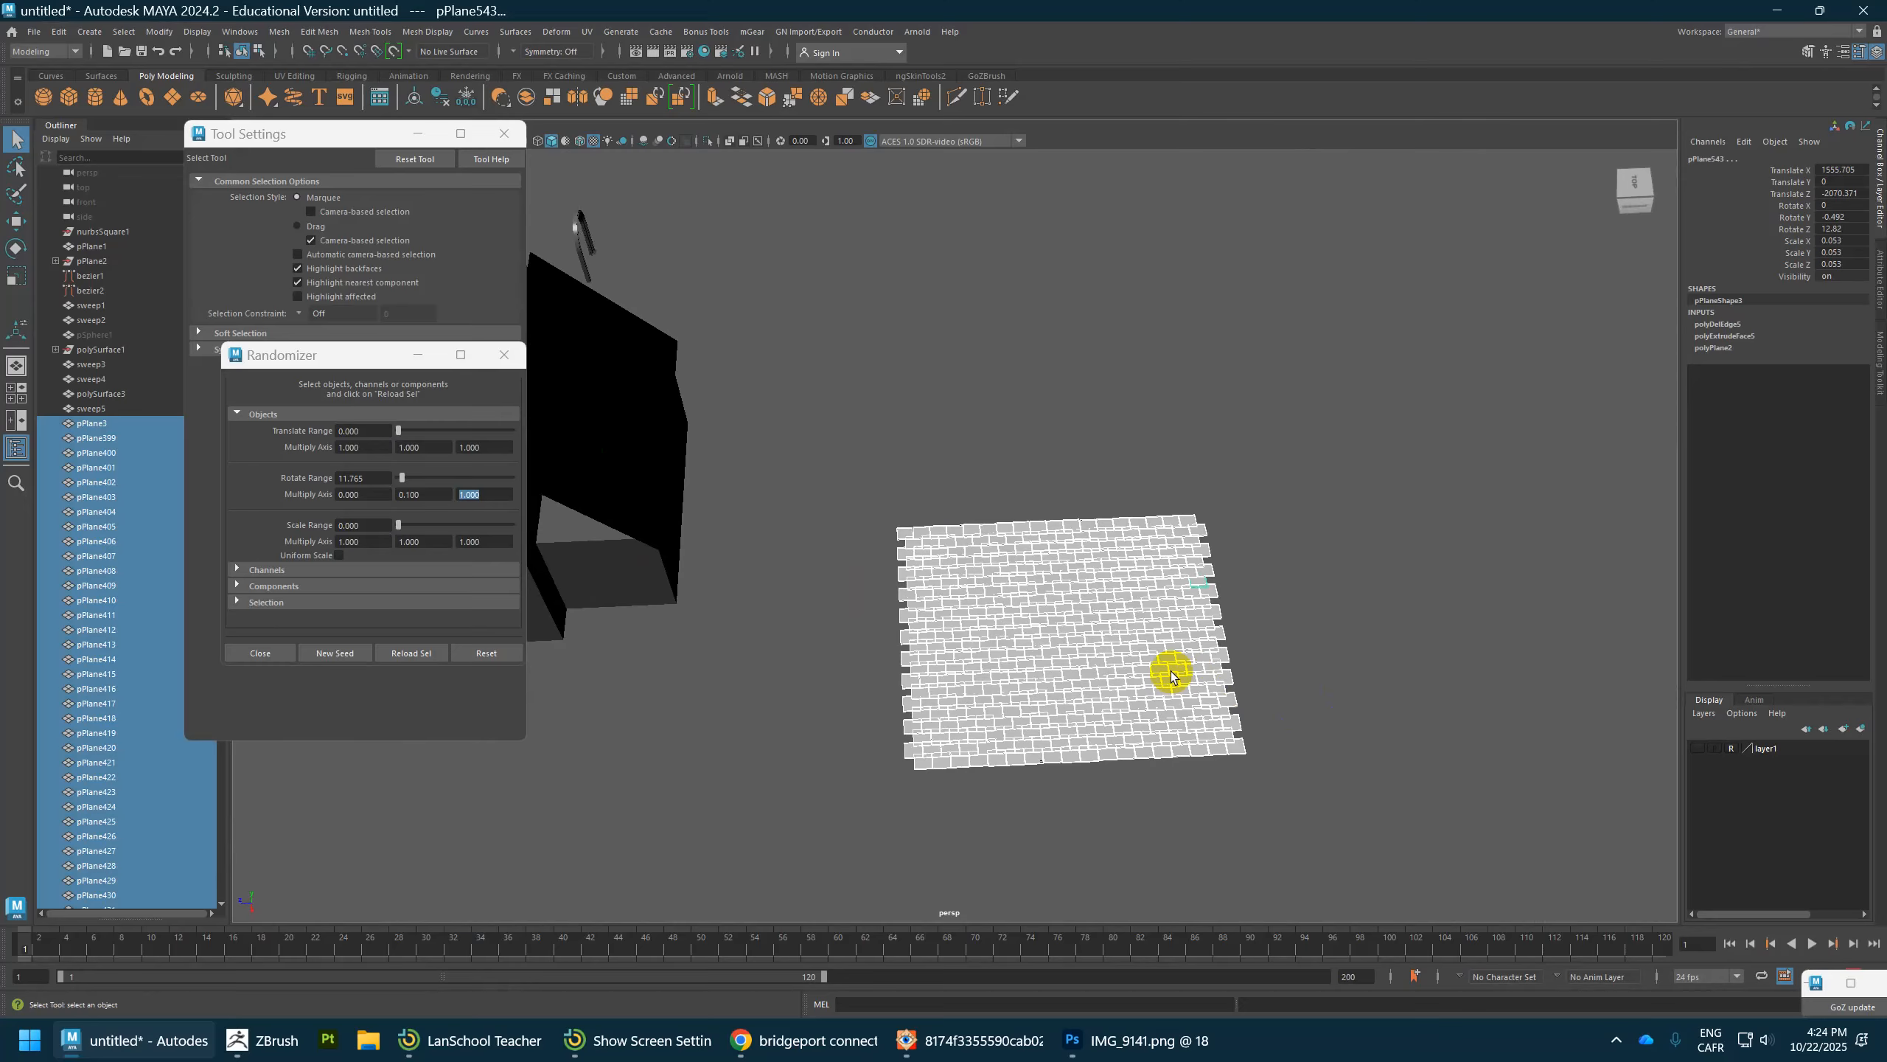
key("w")
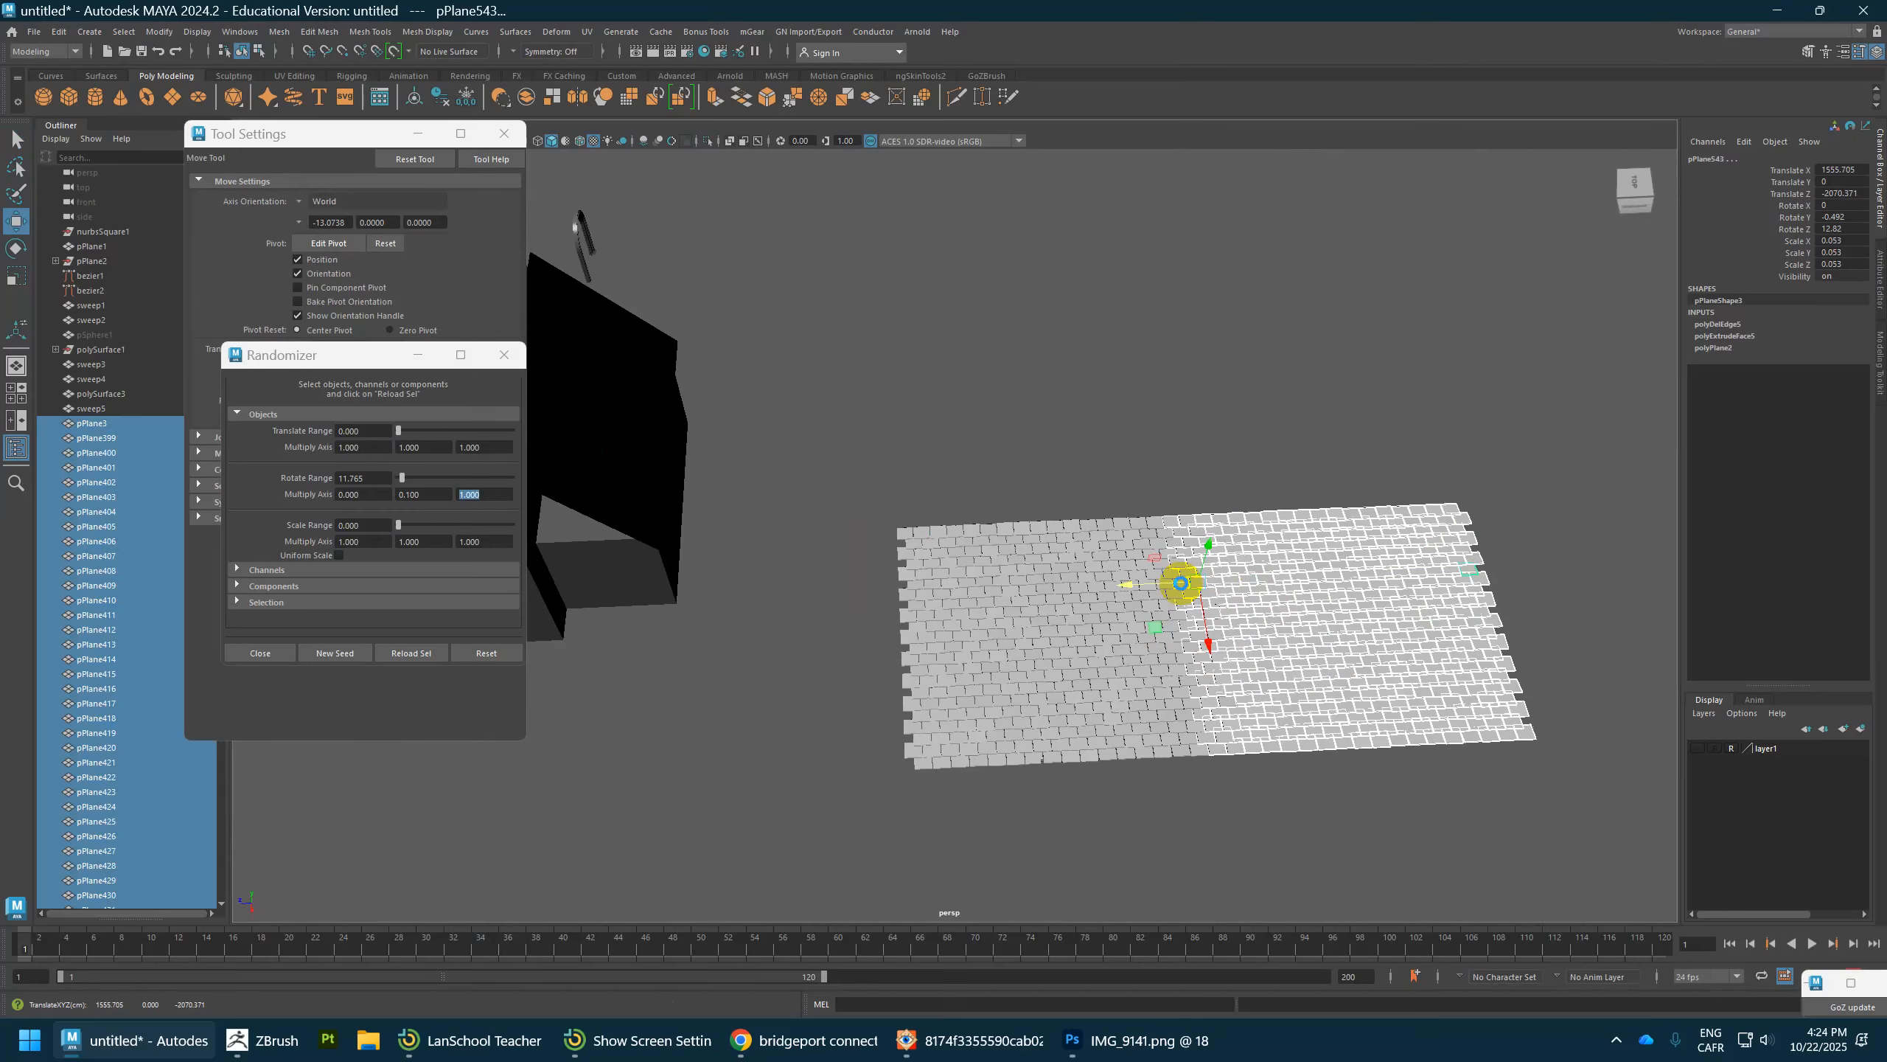
right_click_drag(1190, 588, 1390, 603, "alt")
left_click_drag(1527, 581, 1592, 577)
middle_click_drag(1361, 576, 1072, 530, "alt")
Step: Select all the tiles of both sheets and combine them into one mesh
left_click_drag(701, 455, 1641, 847)
left_click_drag(1516, 365, 494, 830)
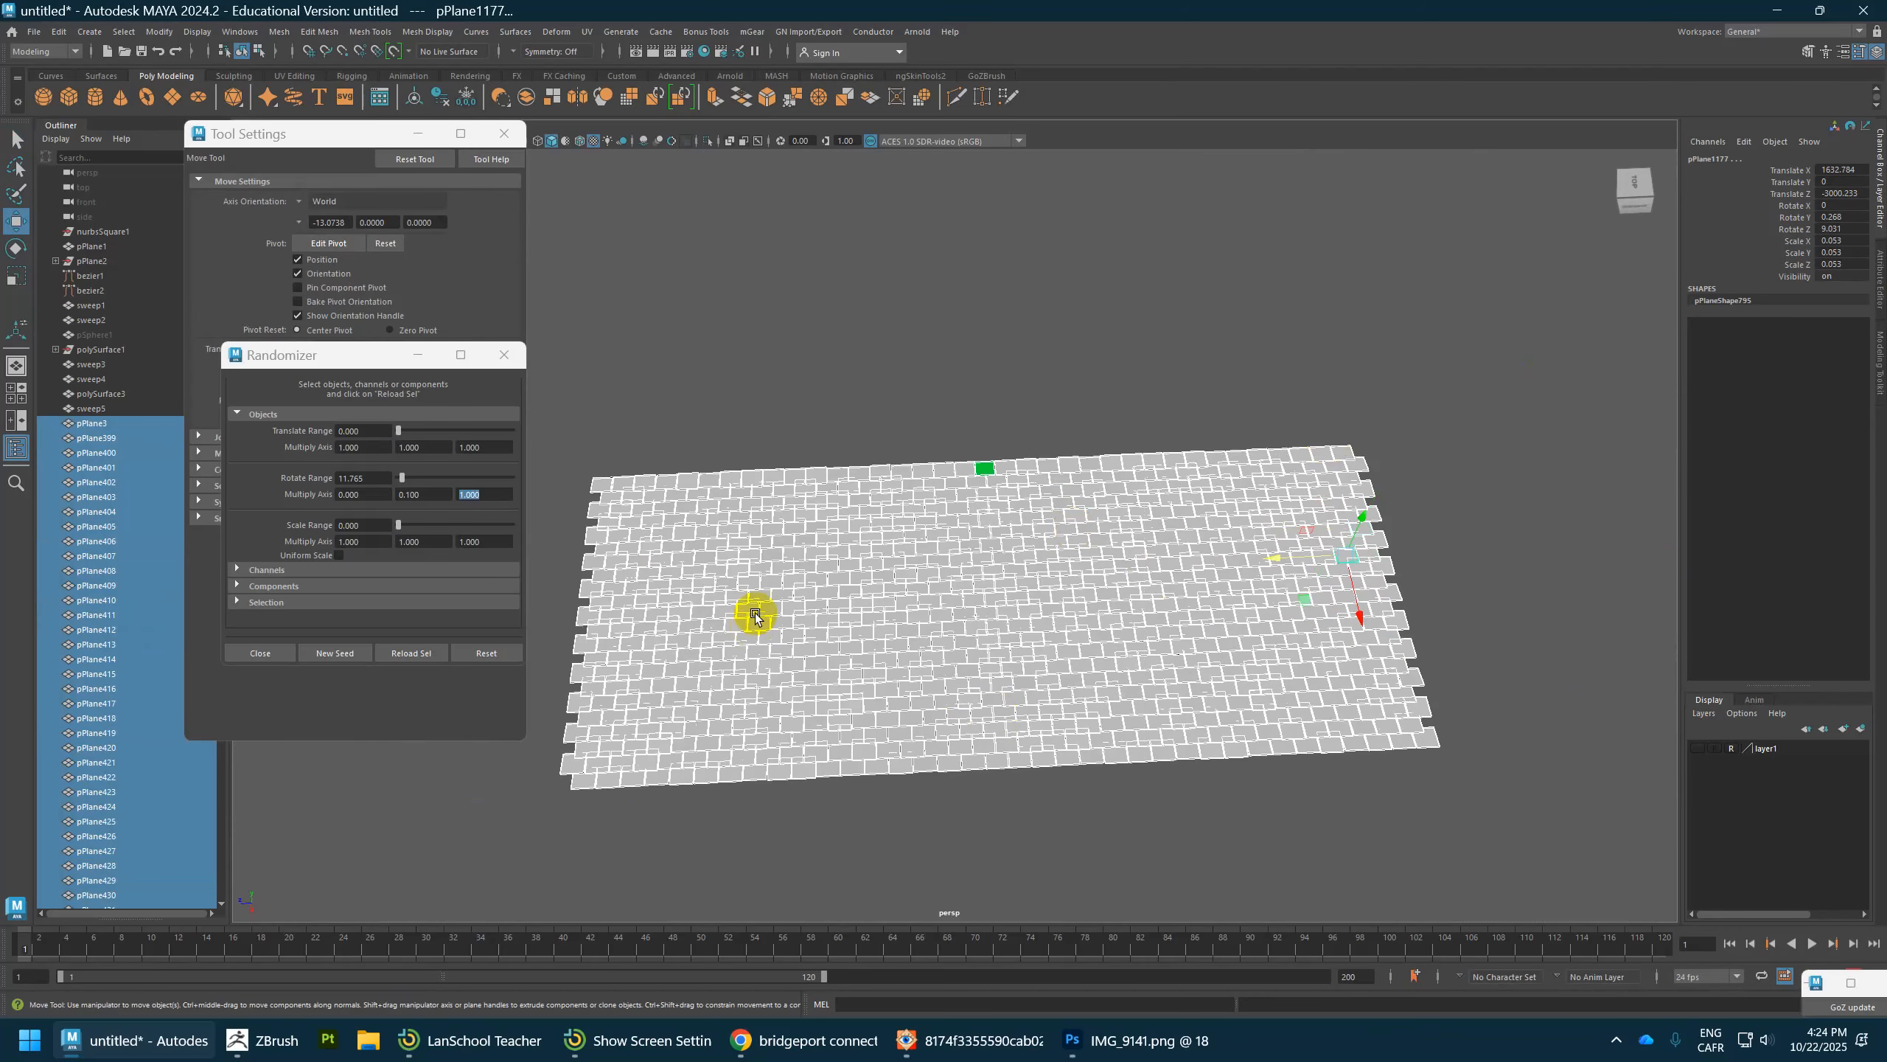
right_click_drag(757, 578, 748, 905, "shift")
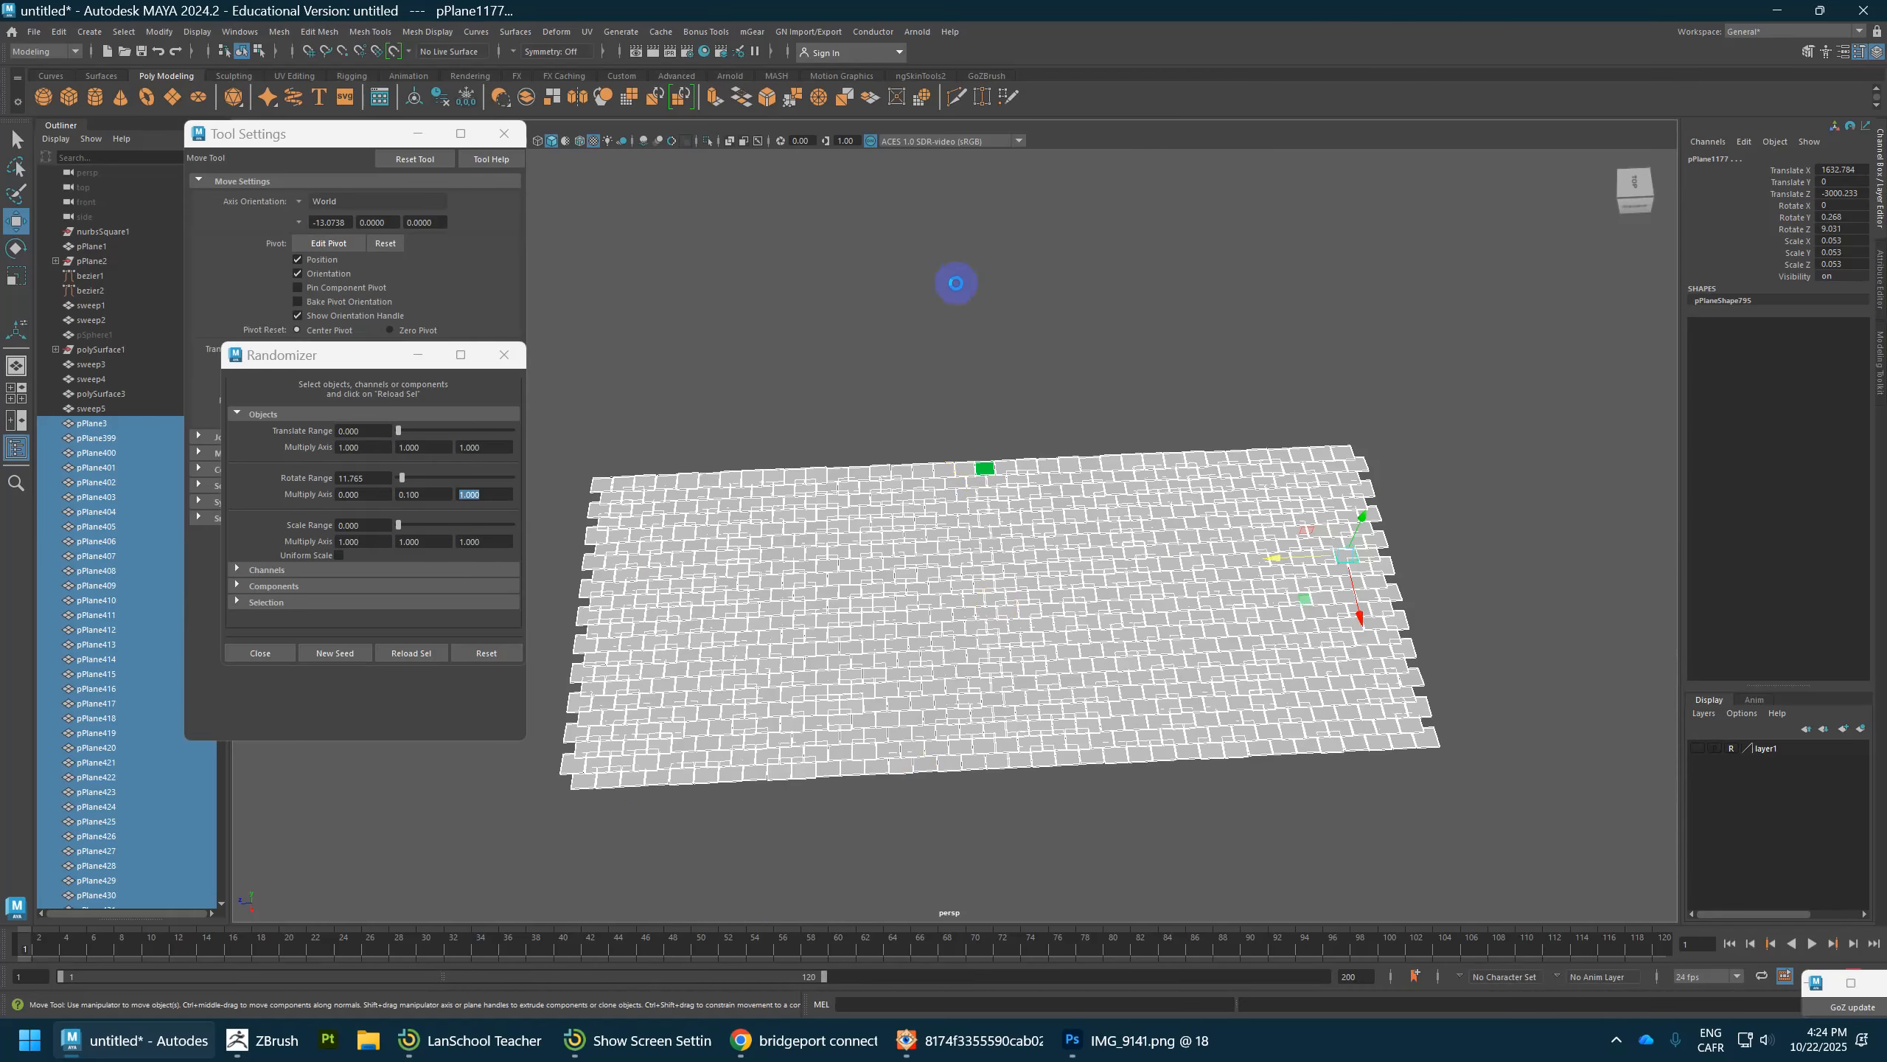
Step: Switch to Chrome, search Google Images for "pagoda", enlarge the Chinese Temple picture, and return to Maya
key("alt+Tab")
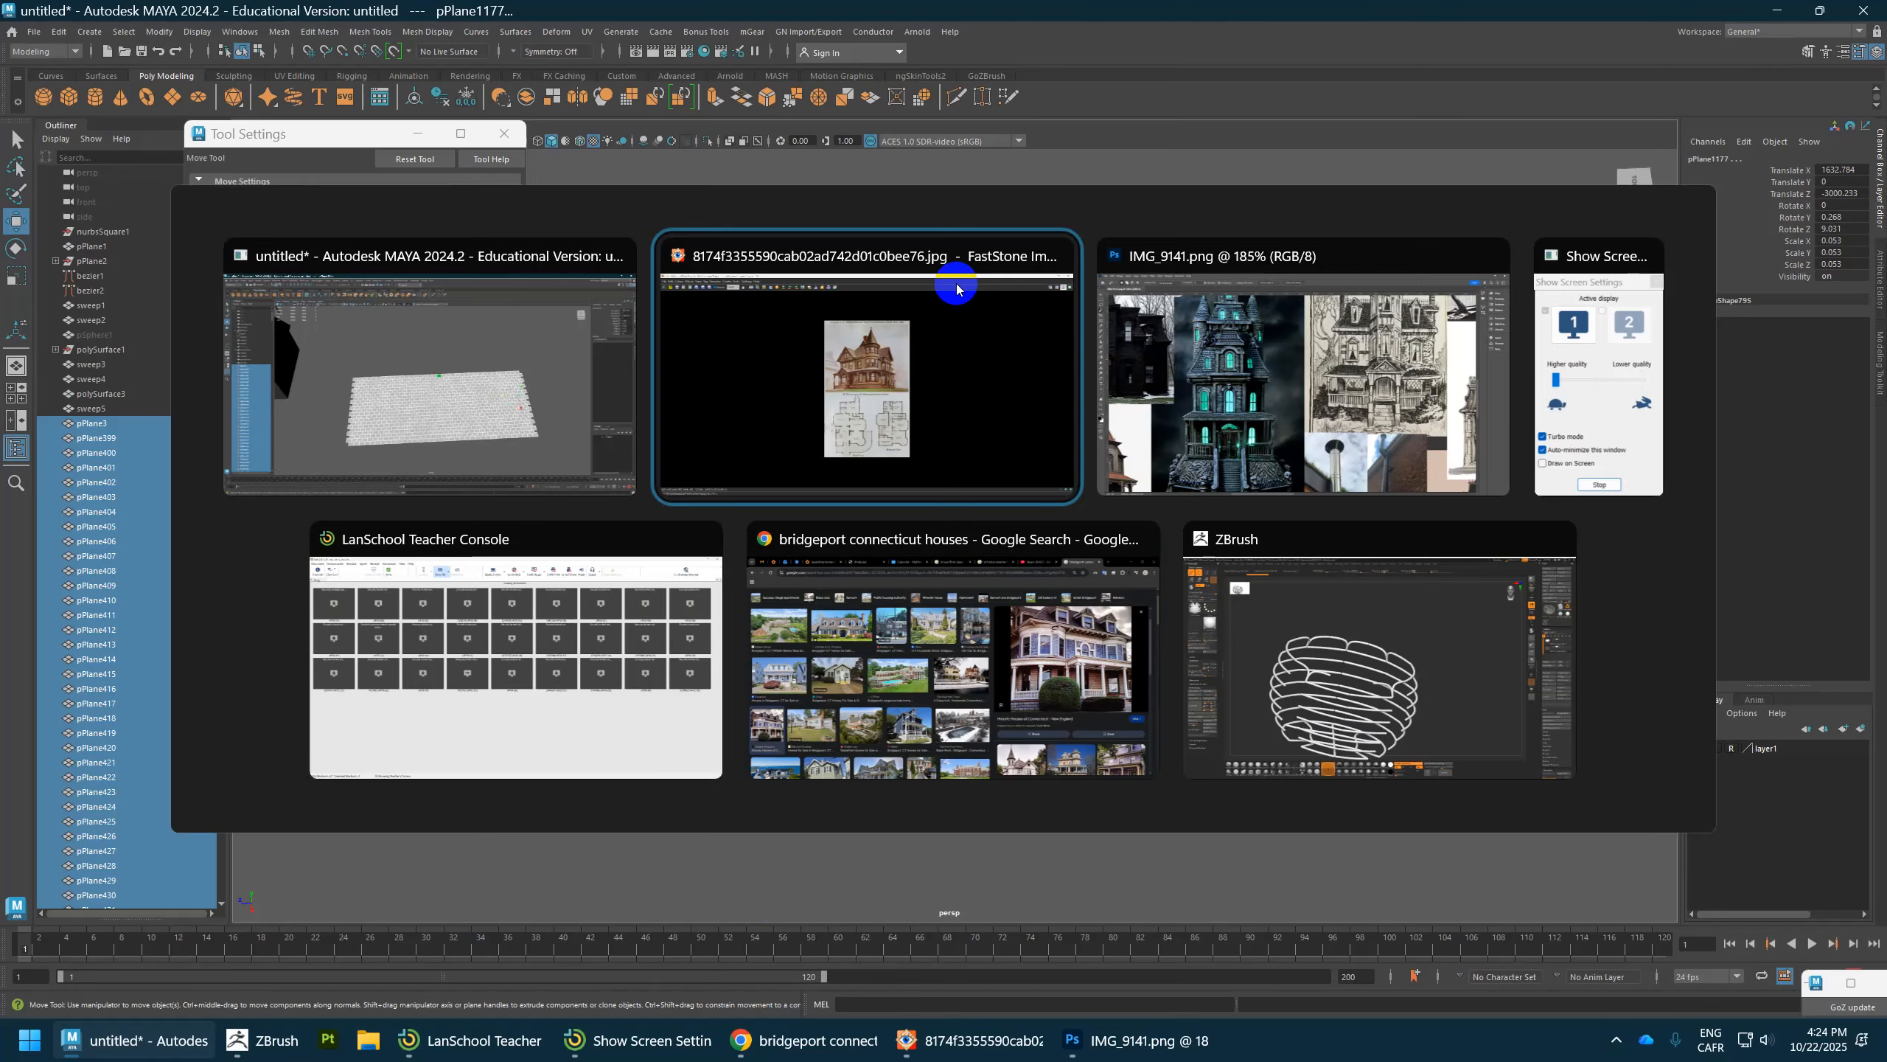
key("alt+Tab")
key("alt+Tab")
key("alt+Tab")
key("alt+Tab")
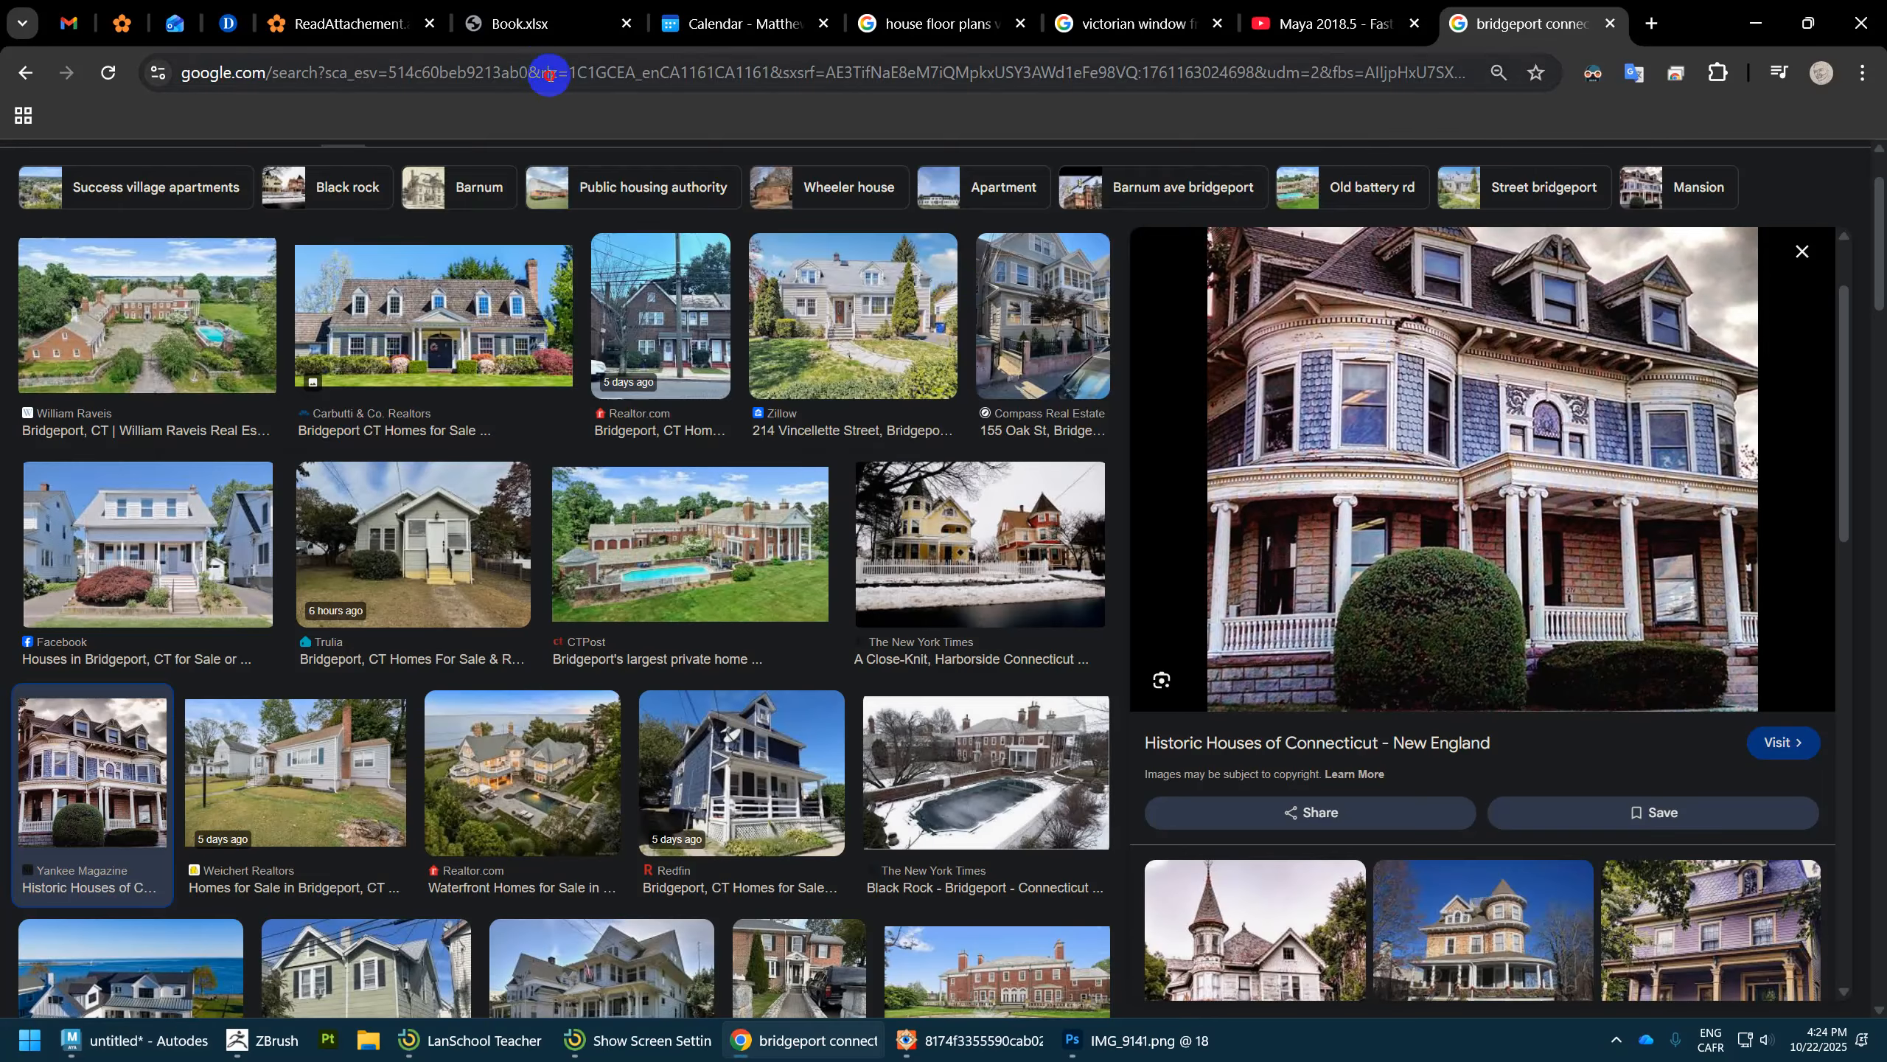
left_click(549, 75)
type("pagoda")
key("Return")
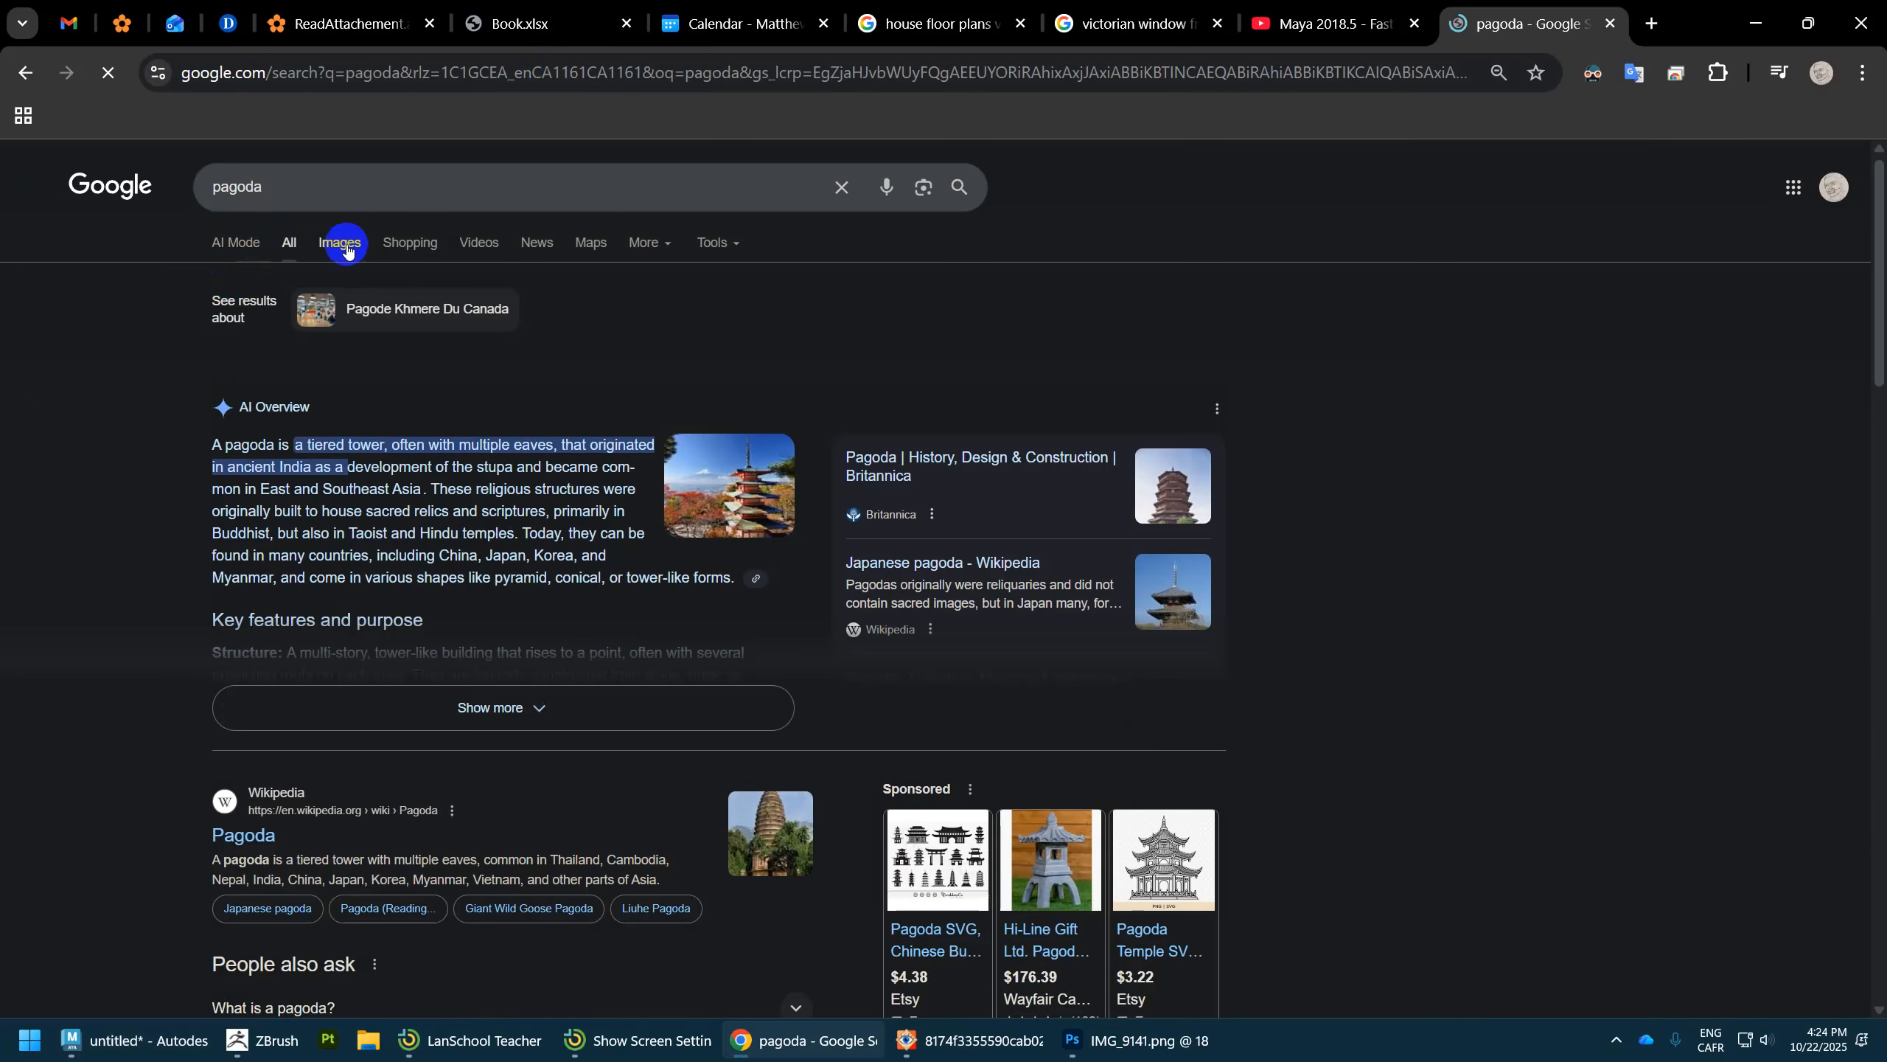
left_click(344, 244)
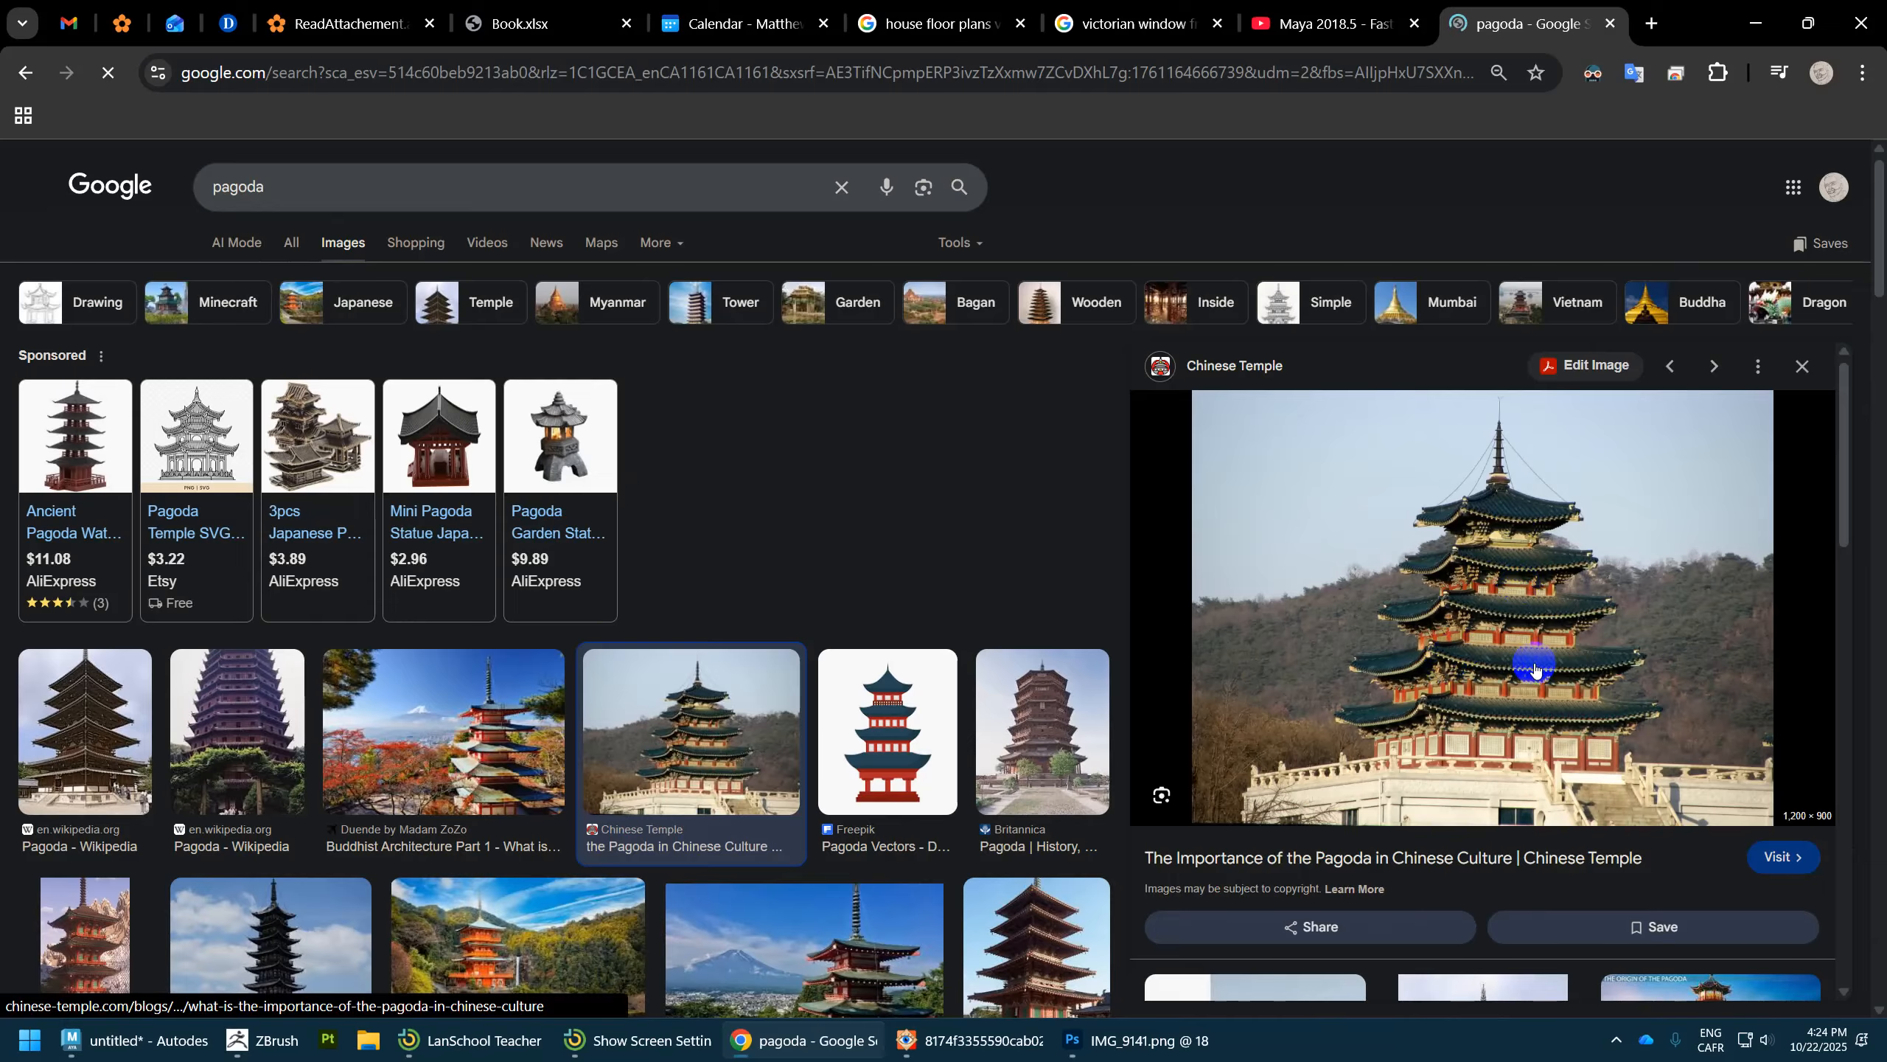
key("alt+Tab")
key("Escape")
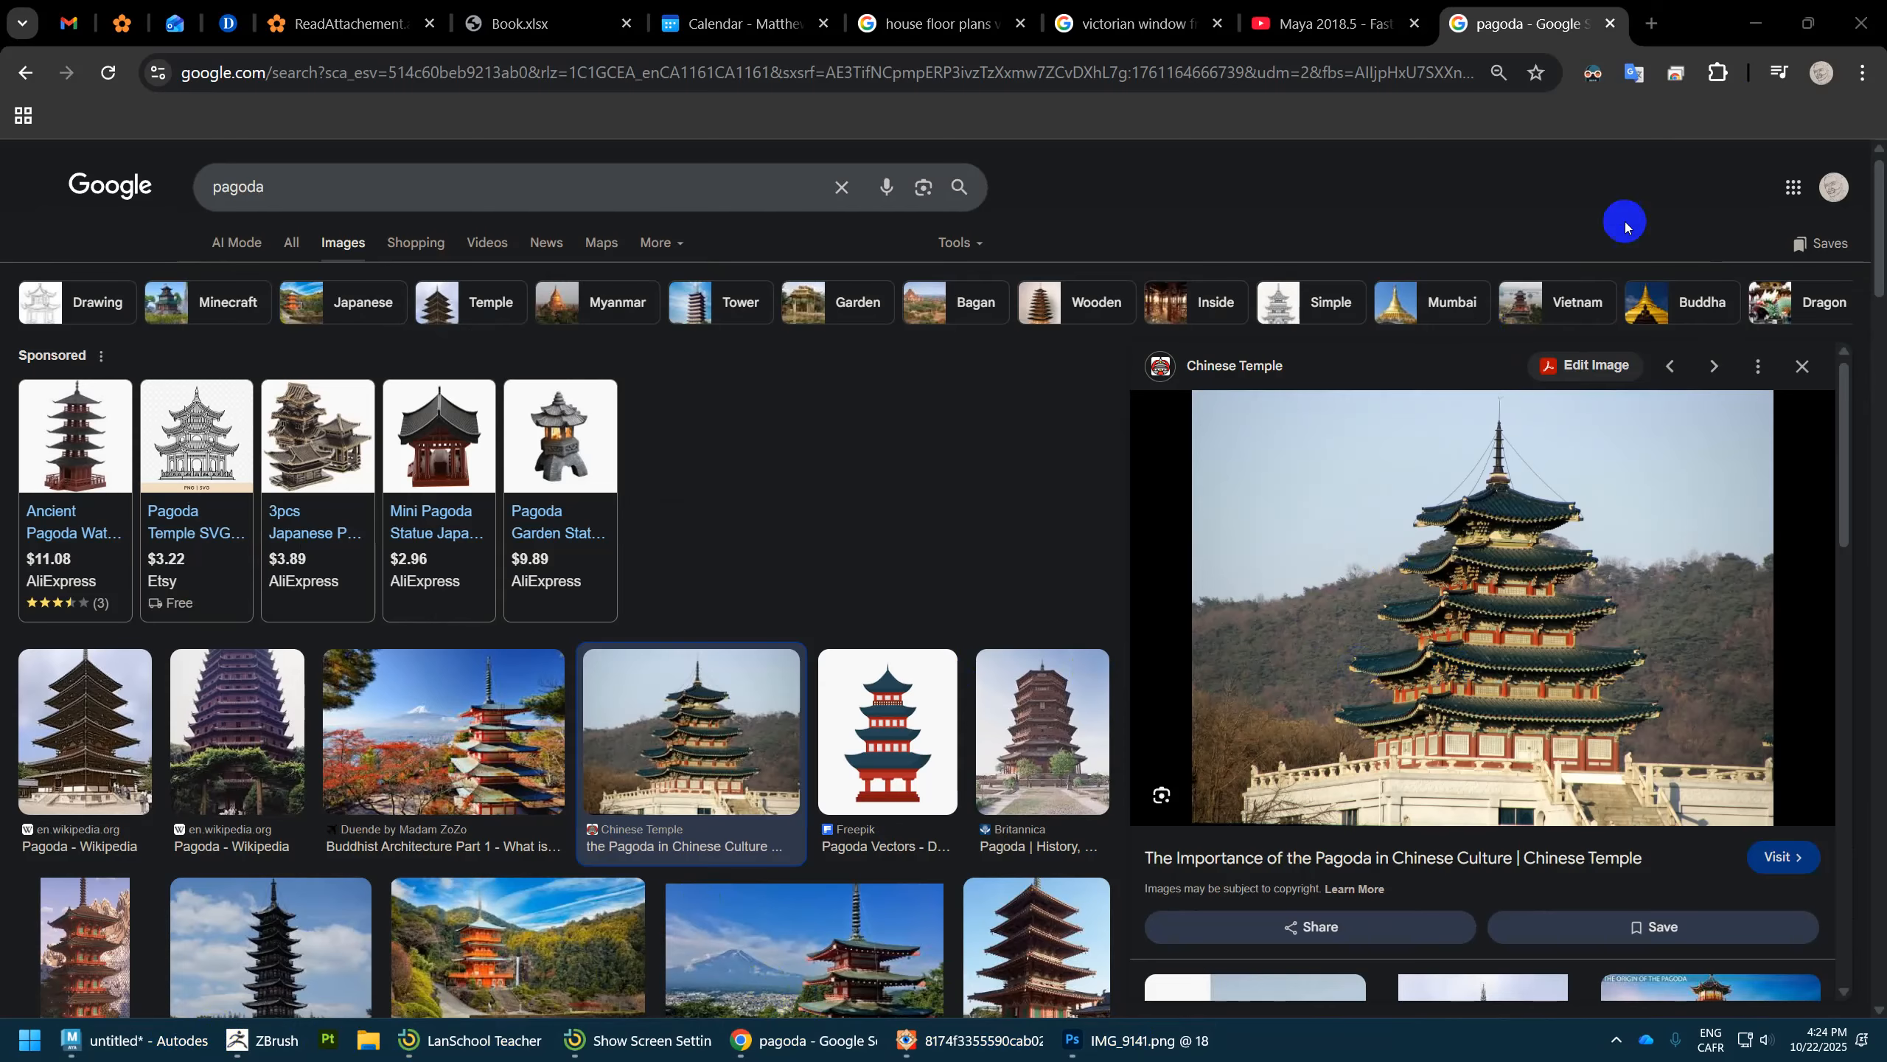
left_click(1756, 27)
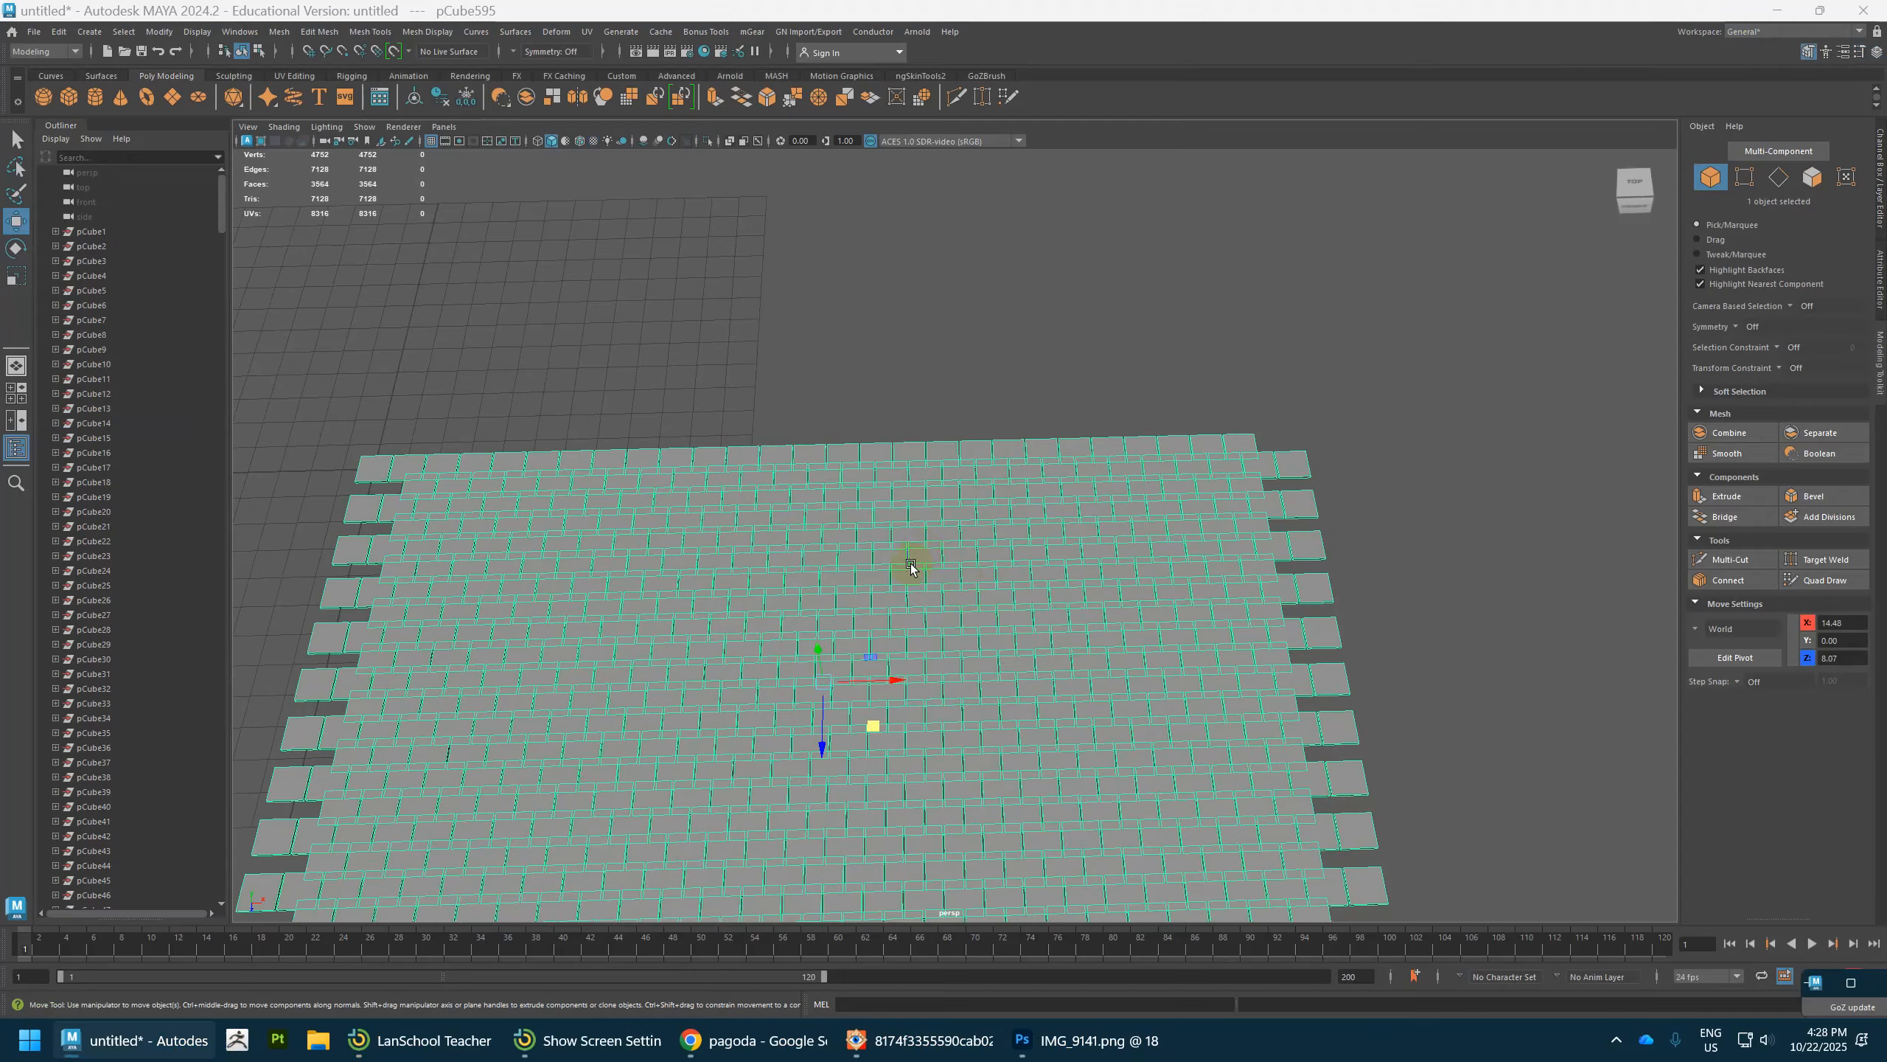
Step: Undo the combining of the tile sheet to get the separate tiles back
left_click_drag(911, 563, 932, 509, "alt")
left_click(1391, 456)
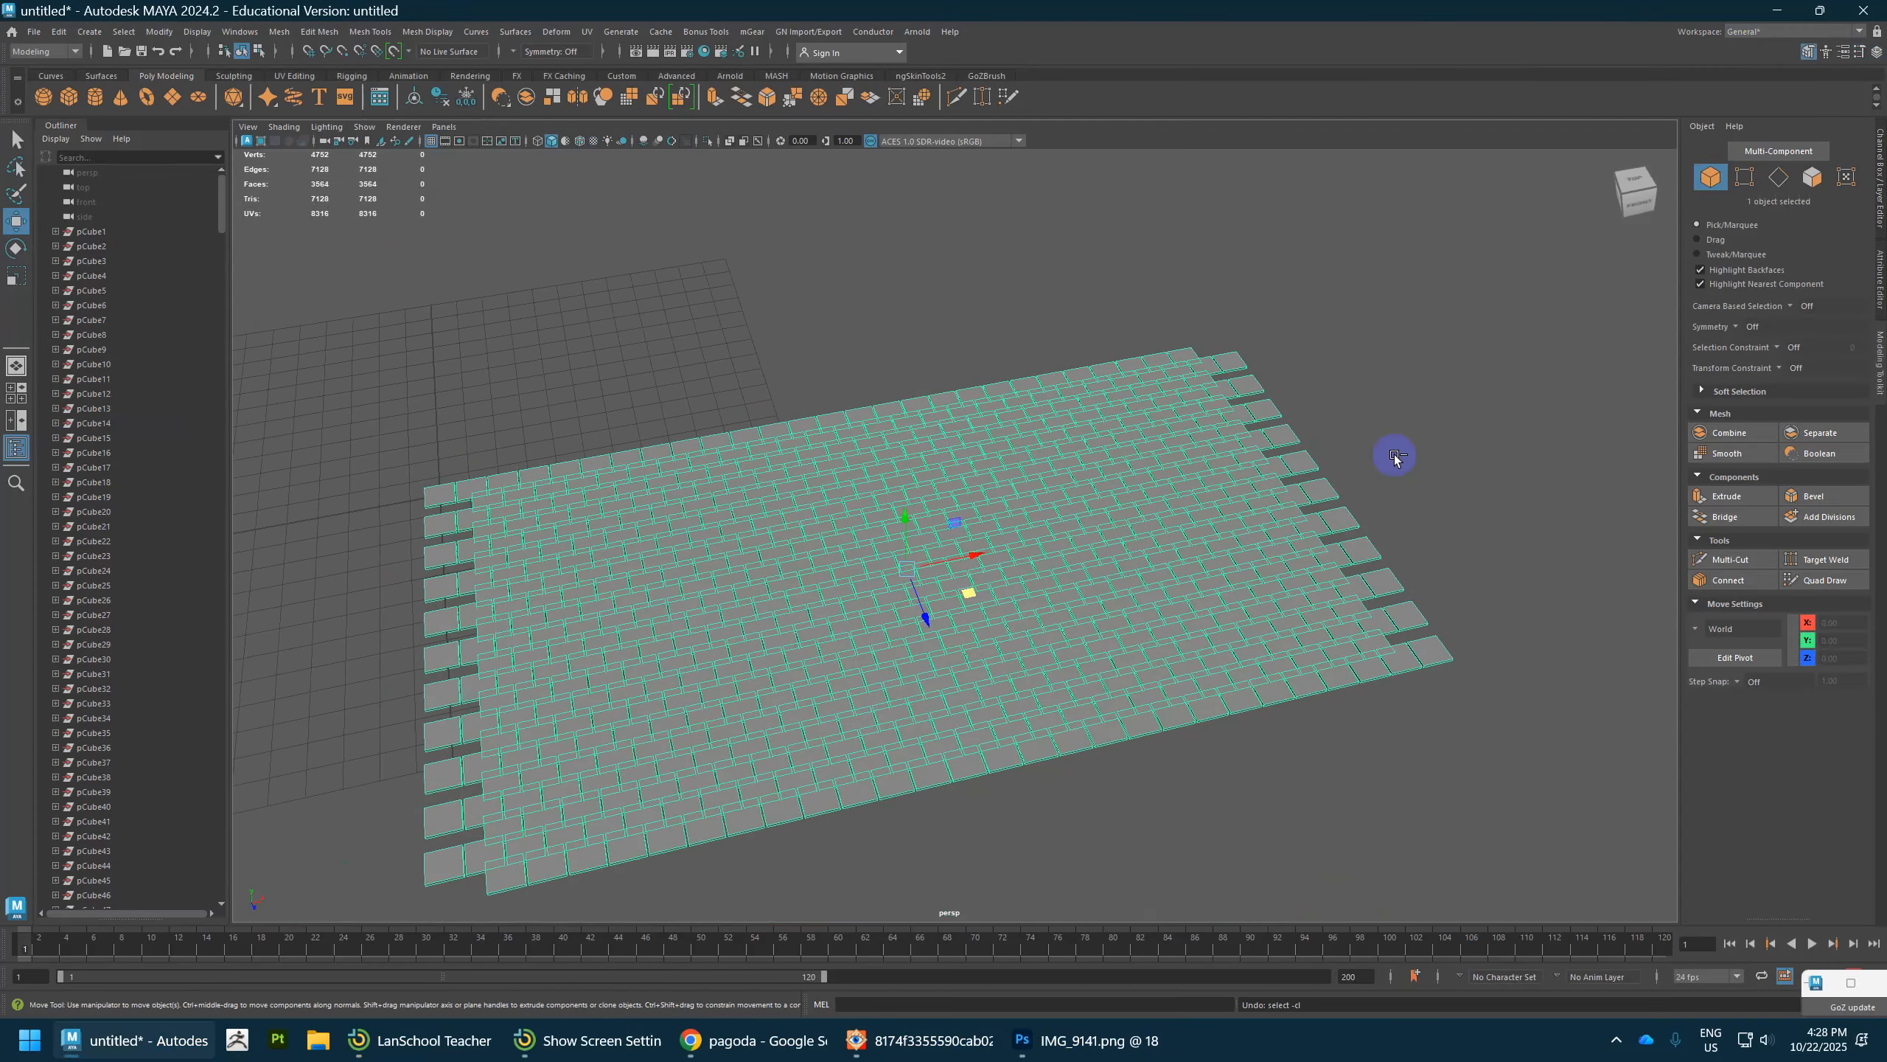
key("ctrl+z")
key("ctrl+z")
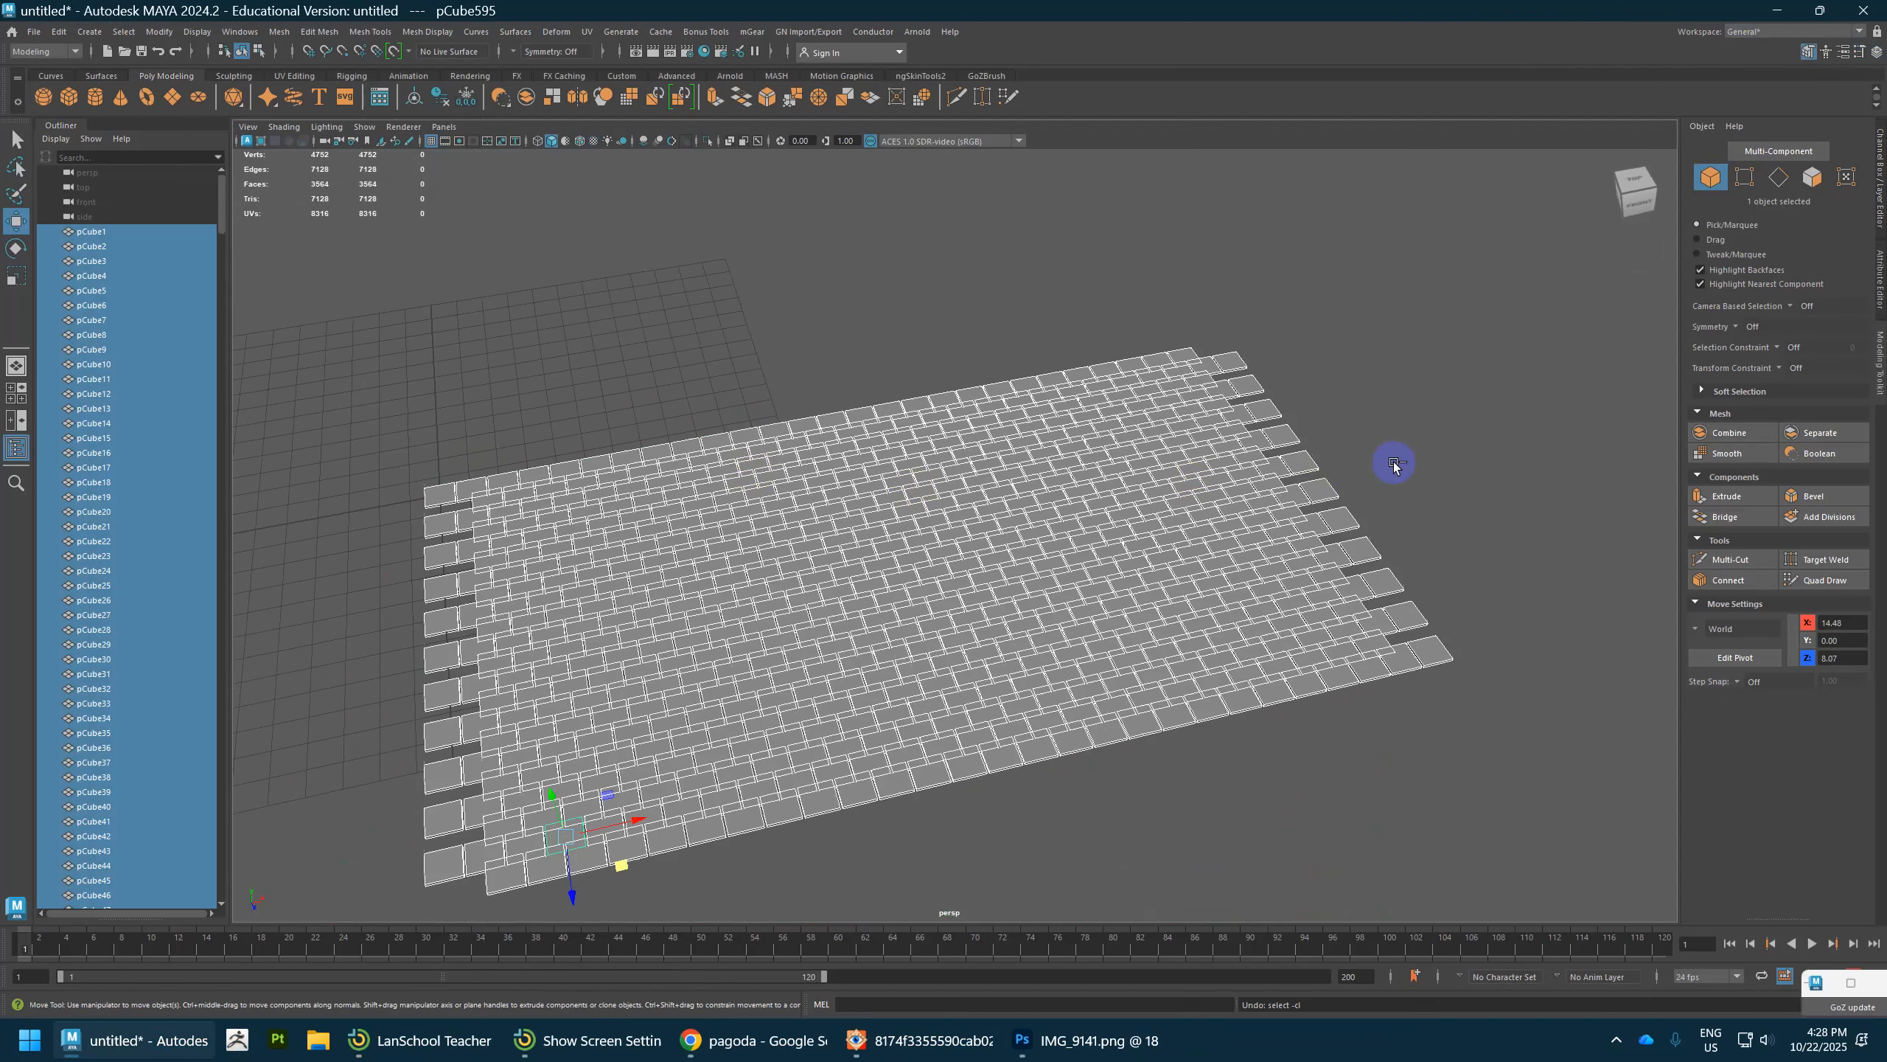
left_click(414, 512)
left_click(436, 507)
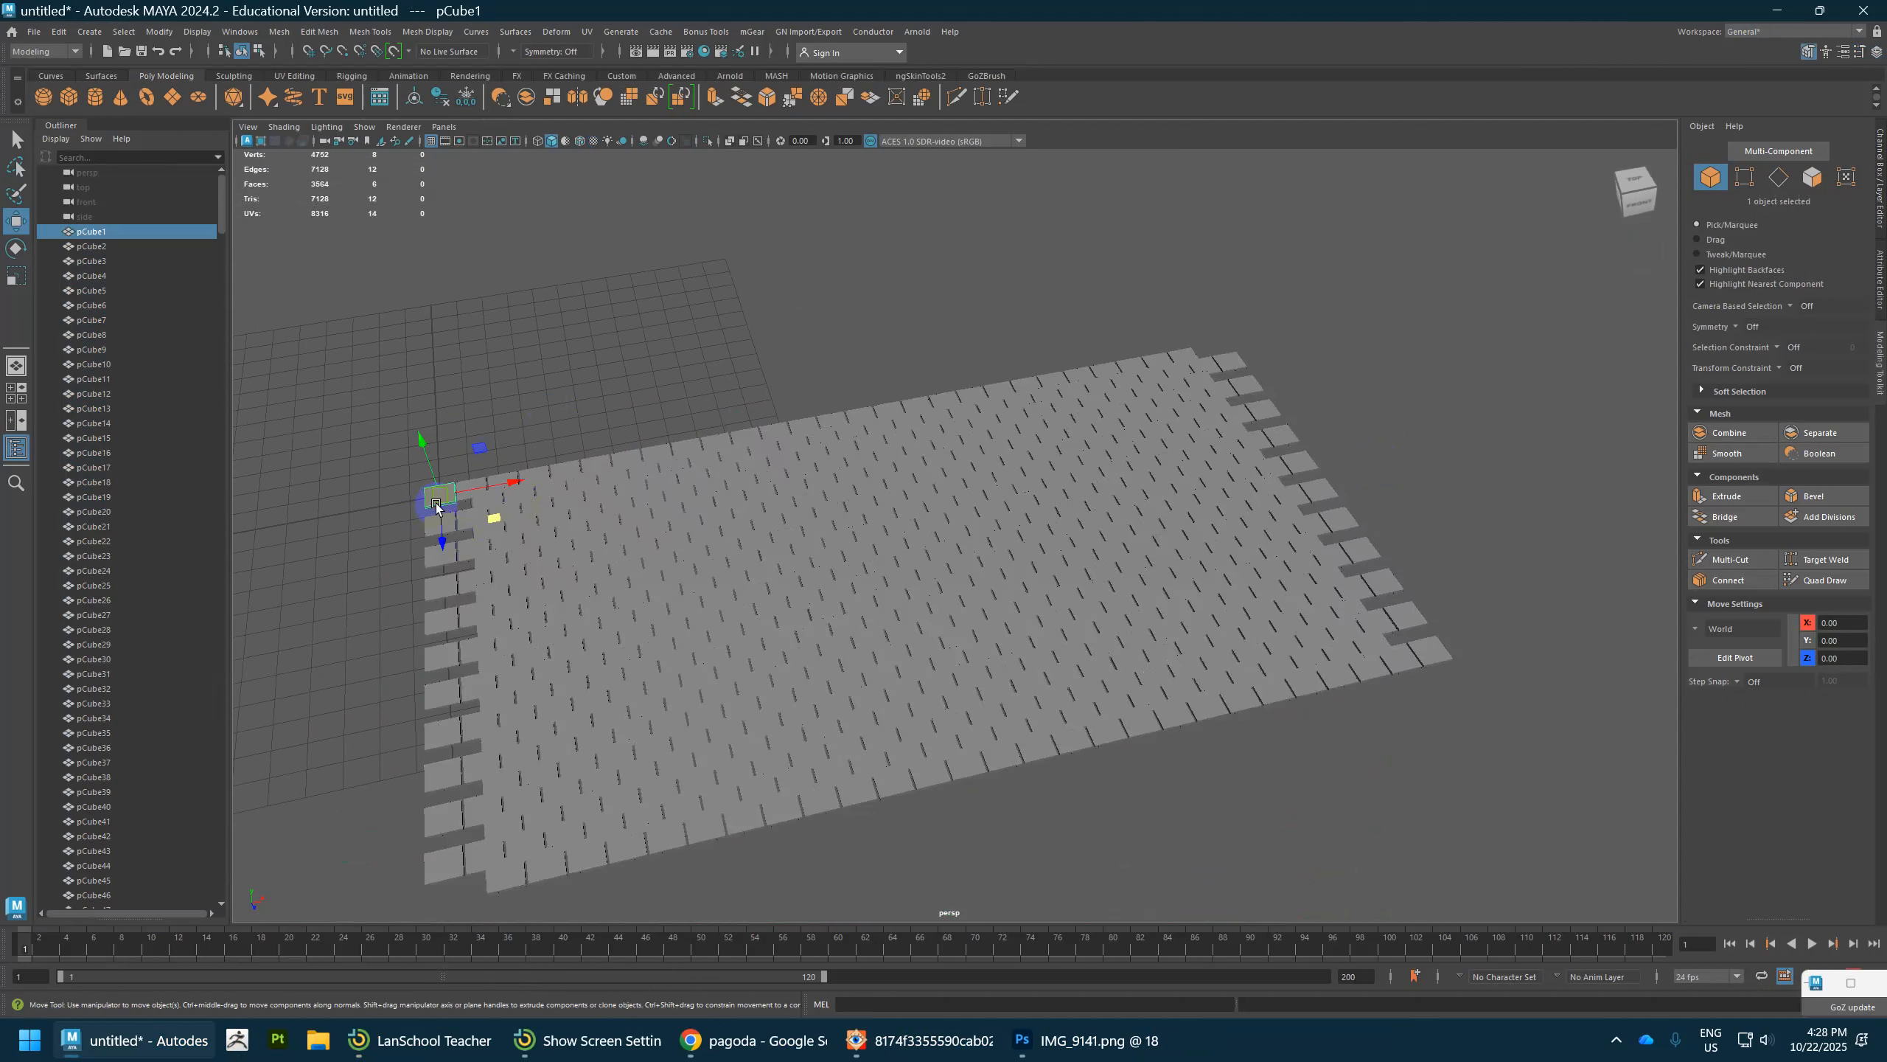
left_click_drag(510, 547, 462, 549, "alt")
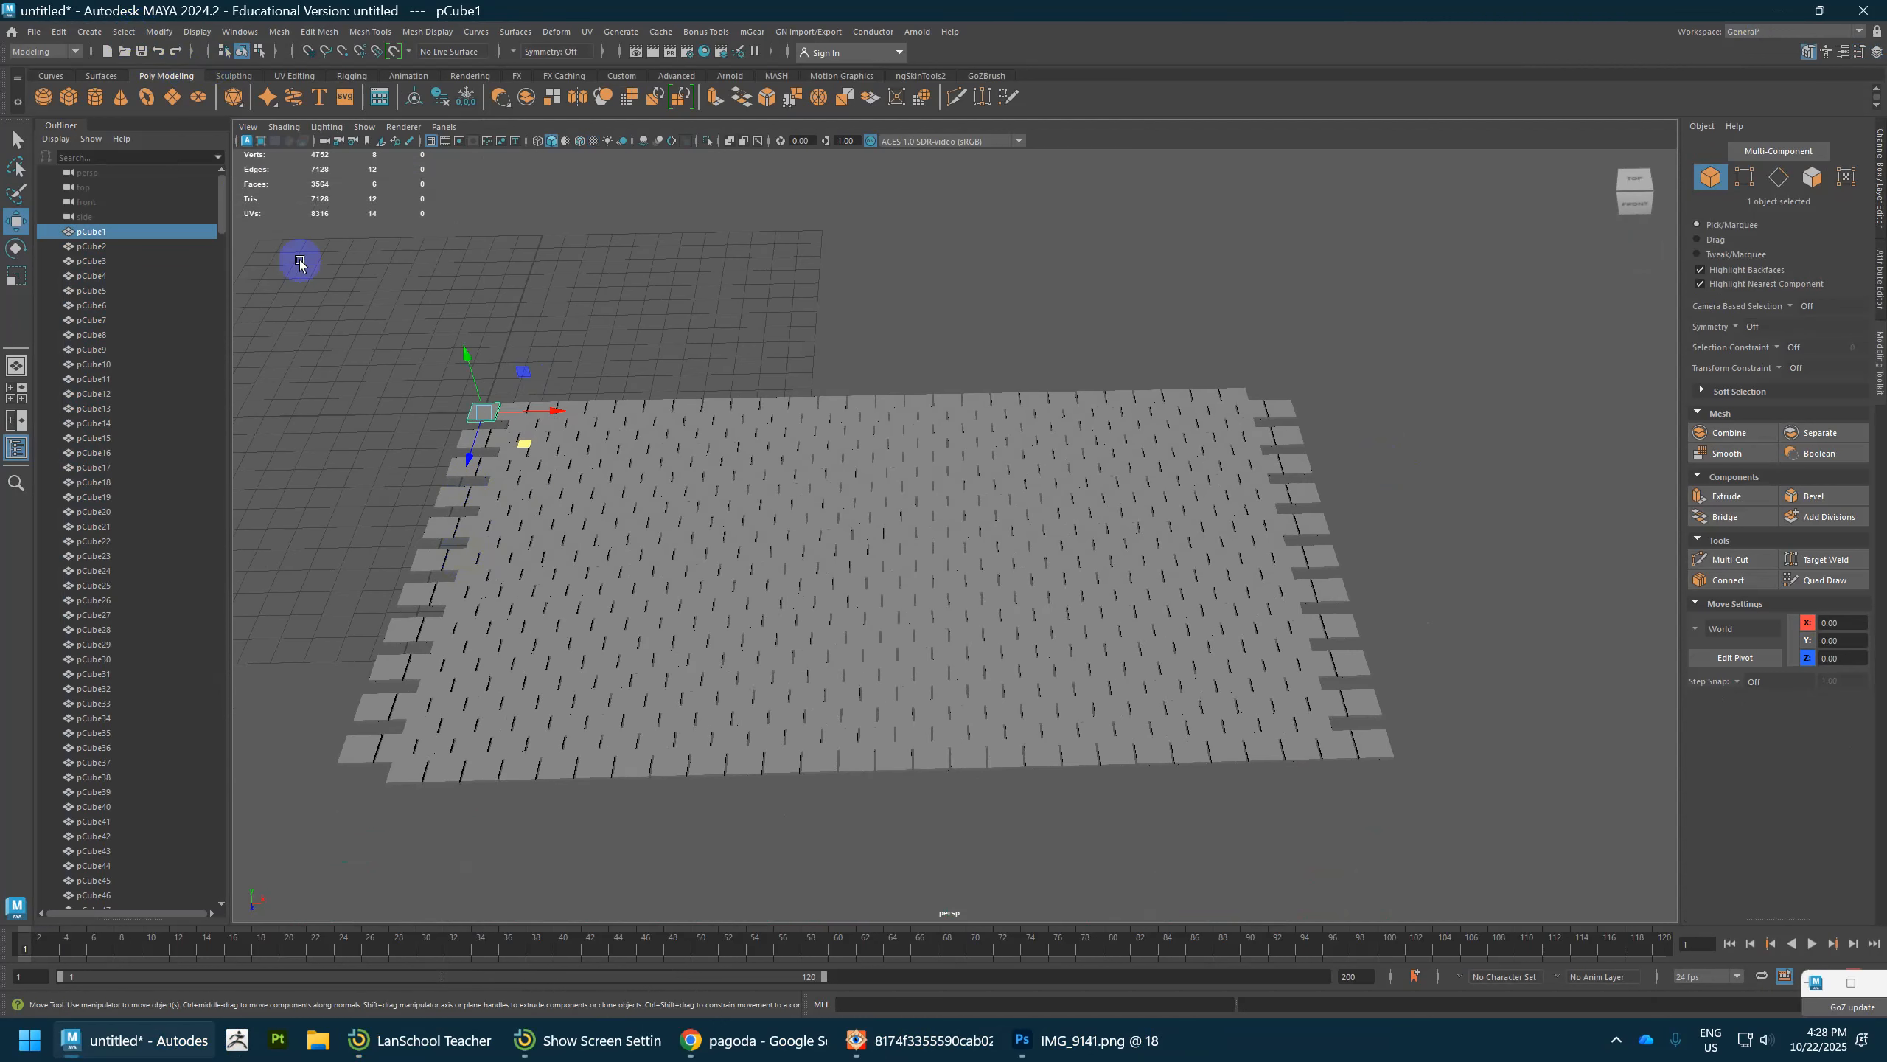
left_click_drag(343, 313, 1388, 830)
left_click(159, 31)
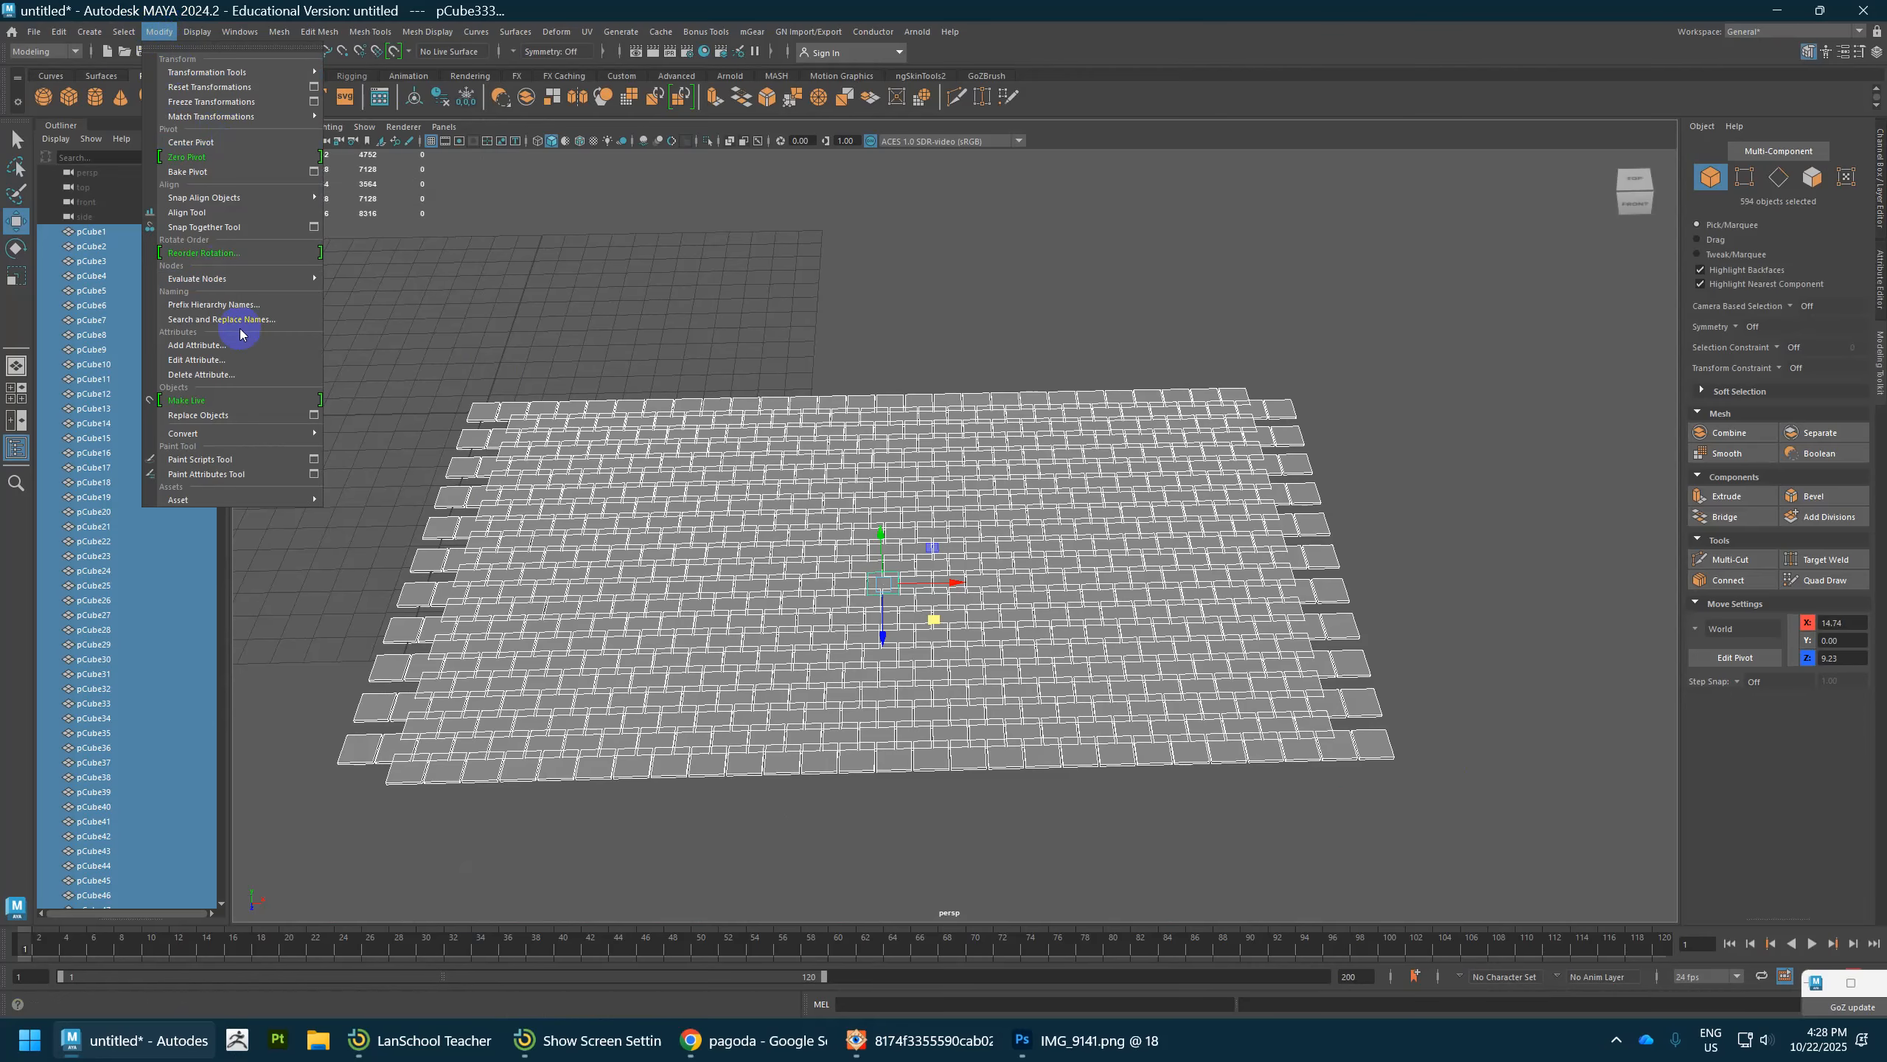
mouse_move(264, 433)
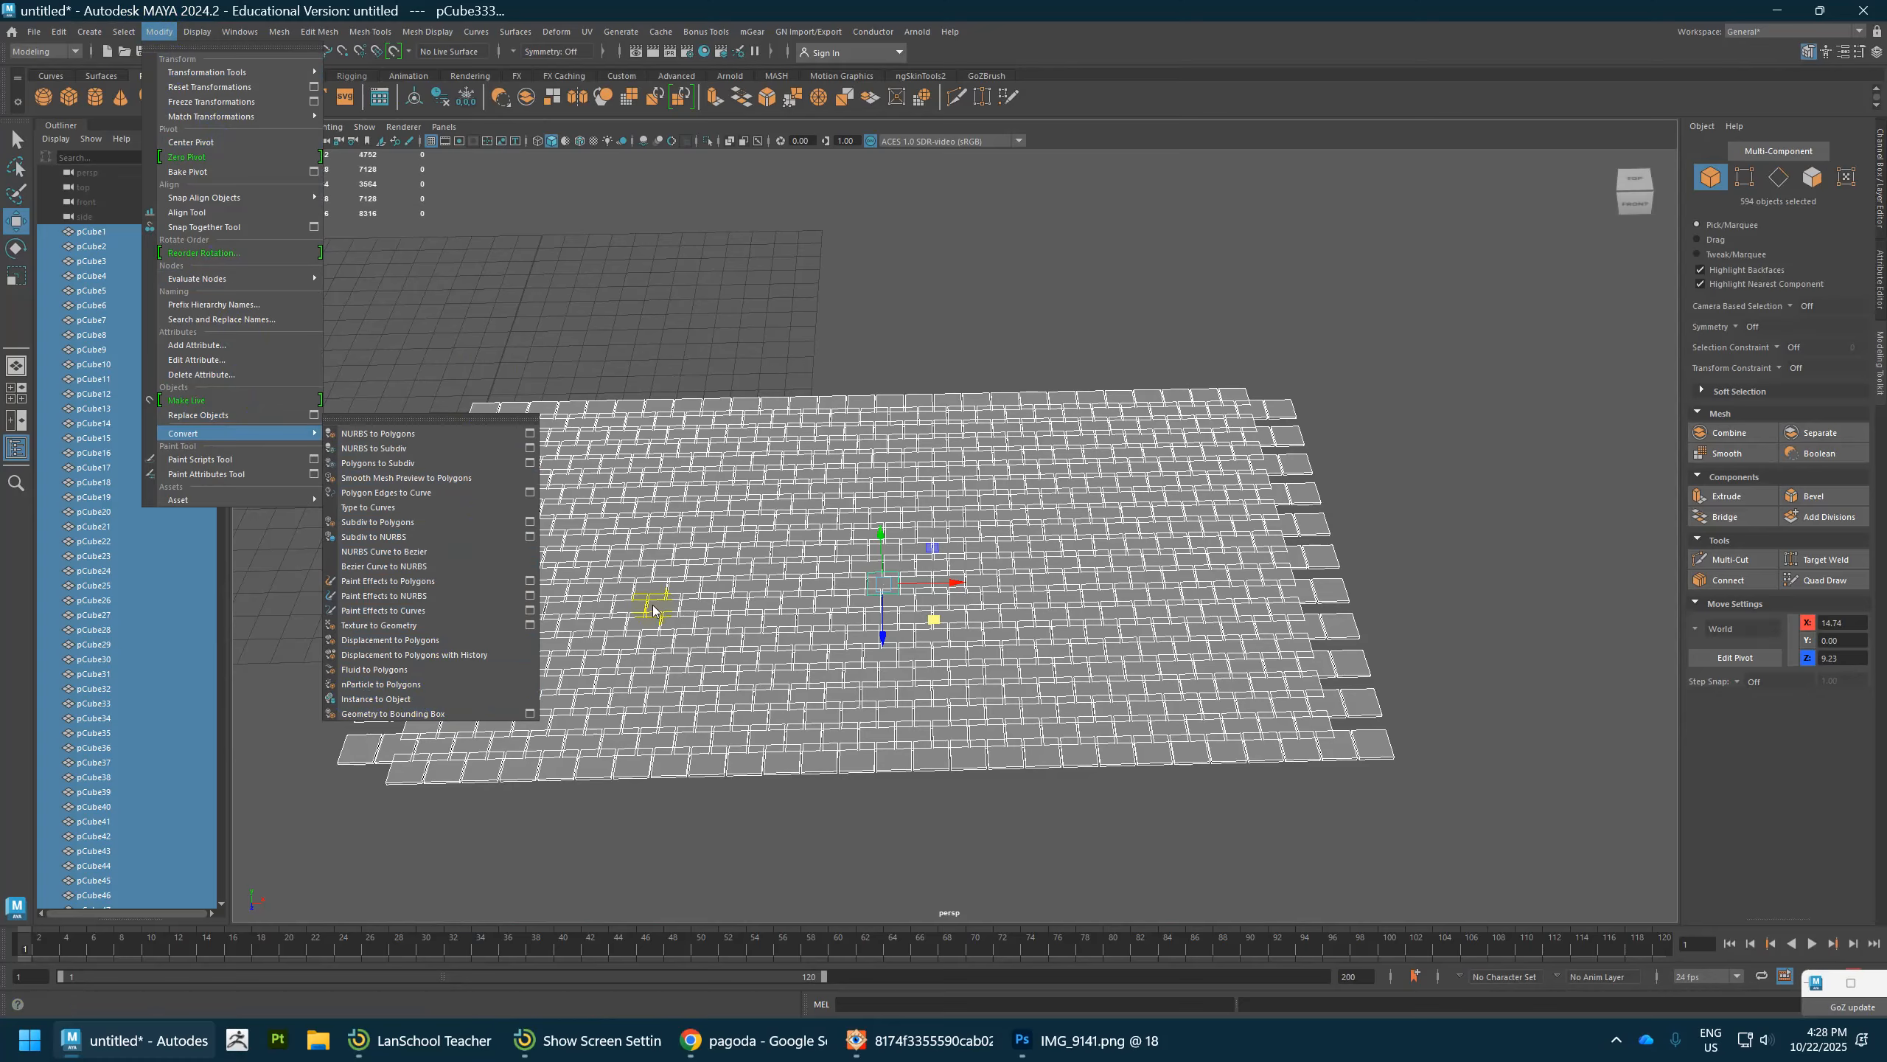
left_click(1309, 358)
Step: Select the protruding tiles one by one along one short edge of the shingle sheet and delete them
left_click_drag(1335, 420, 1316, 445, "alt")
left_click(1311, 450)
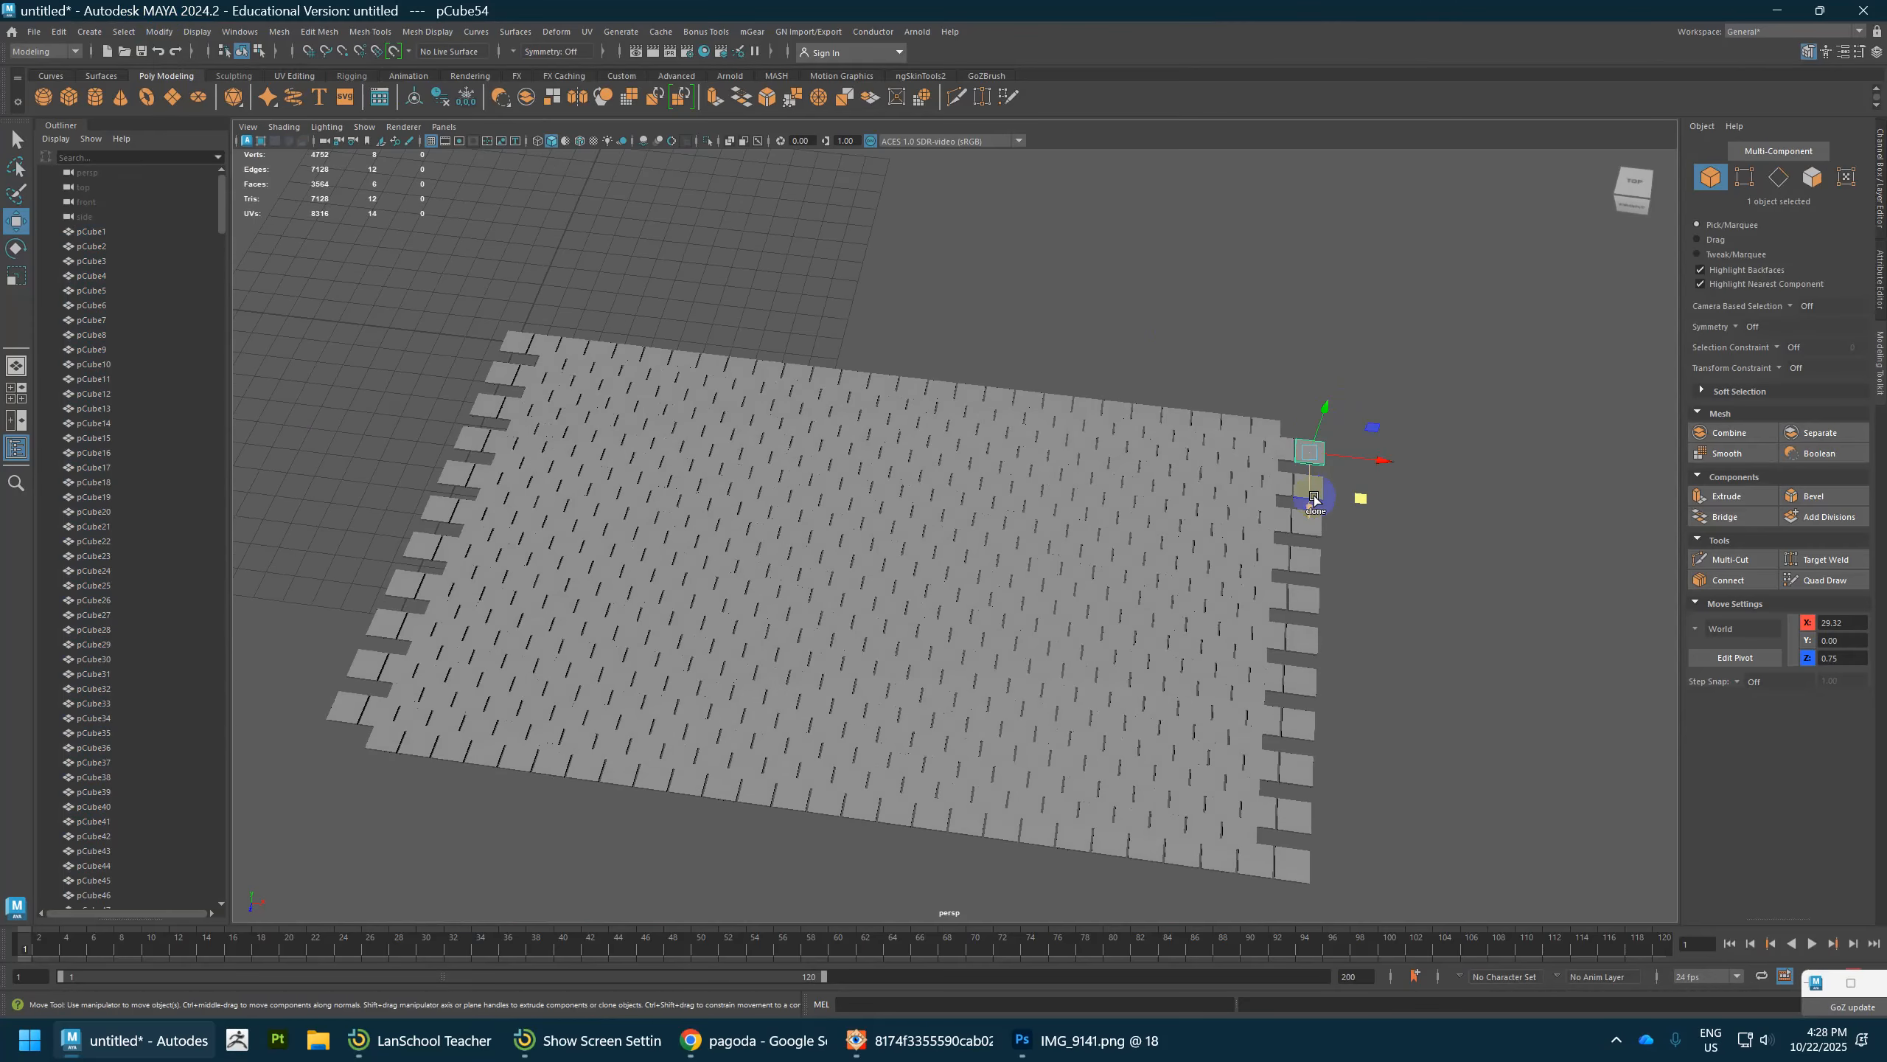
left_click(1310, 528, "shift")
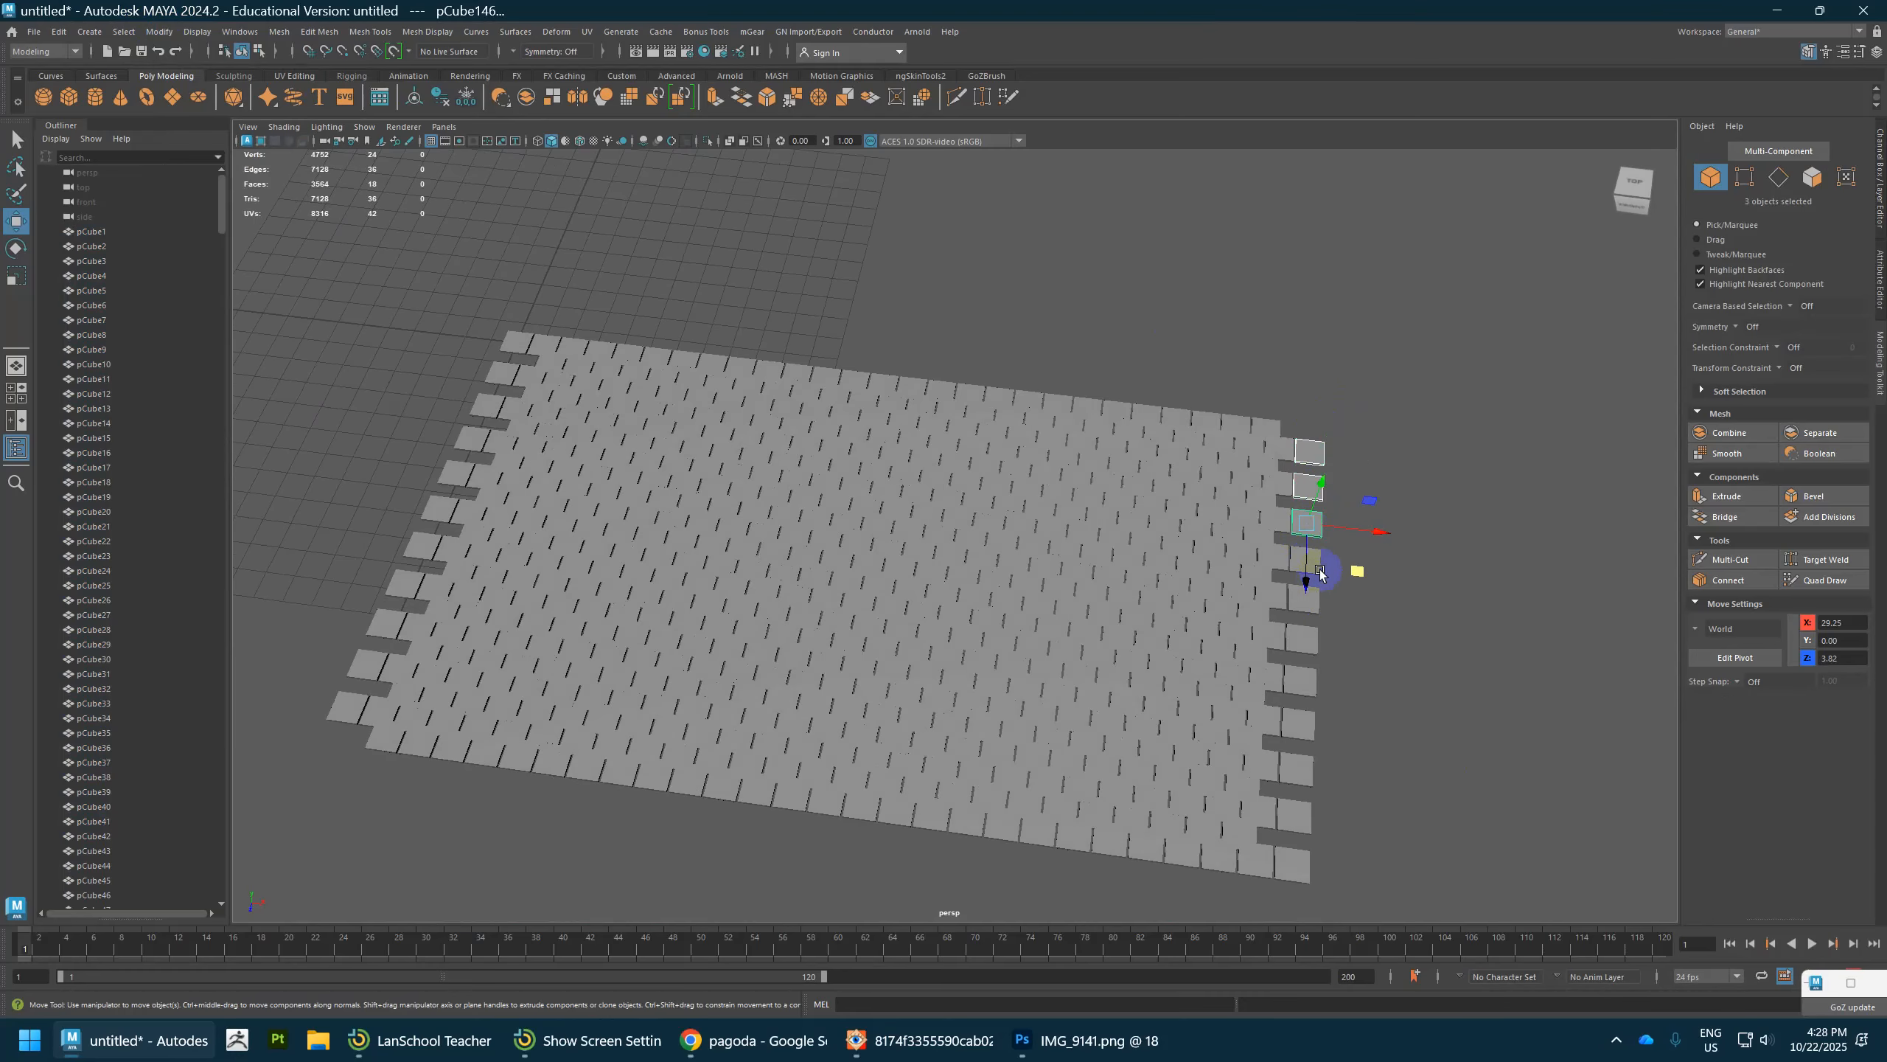
left_click(1319, 650, "shift")
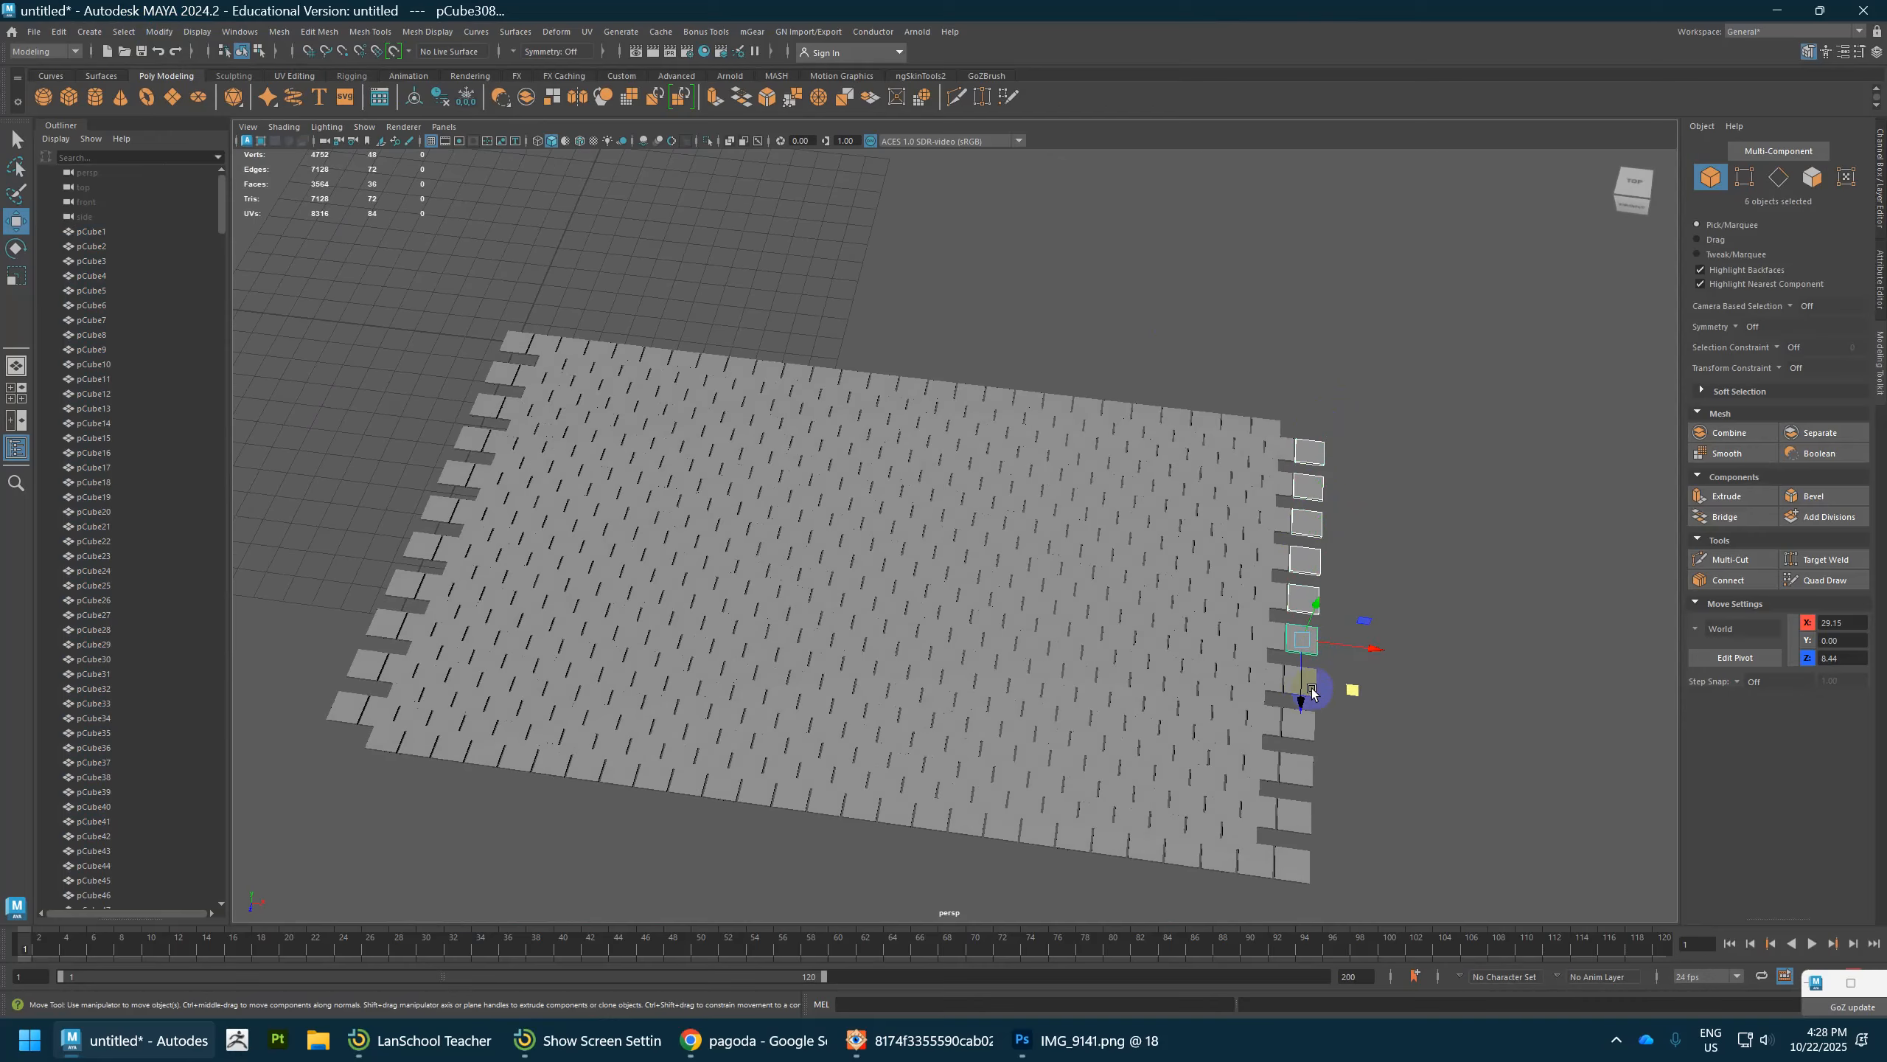
left_click(1309, 683, "shift")
left_click(1315, 730, "shift")
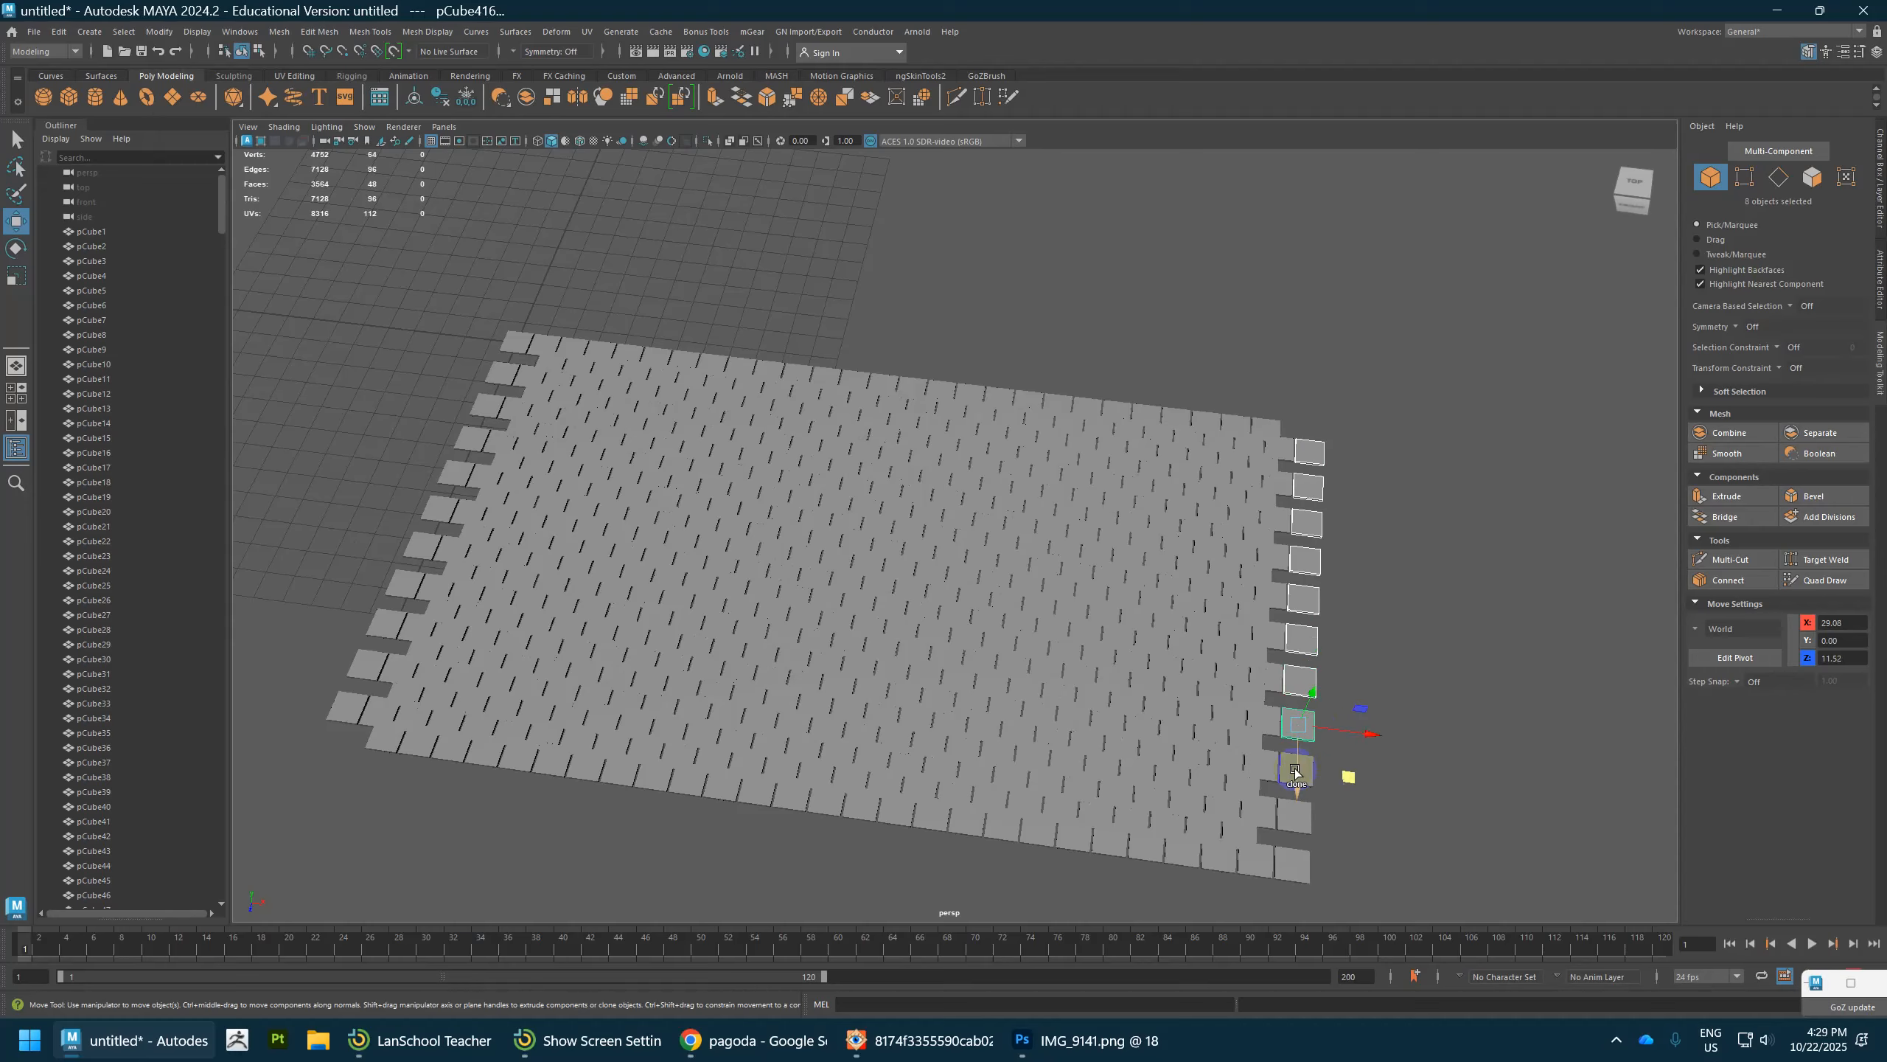
left_click(1300, 770, "shift")
left_click(1299, 812, "shift")
left_click(1303, 862, "shift")
key("Delete")
Step: Delete the protruding tiles along the opposite short edge of the shingle sheet
left_click_drag(852, 440, 489, 411, "alt")
left_click_drag(525, 333, 590, 704)
key("Delete")
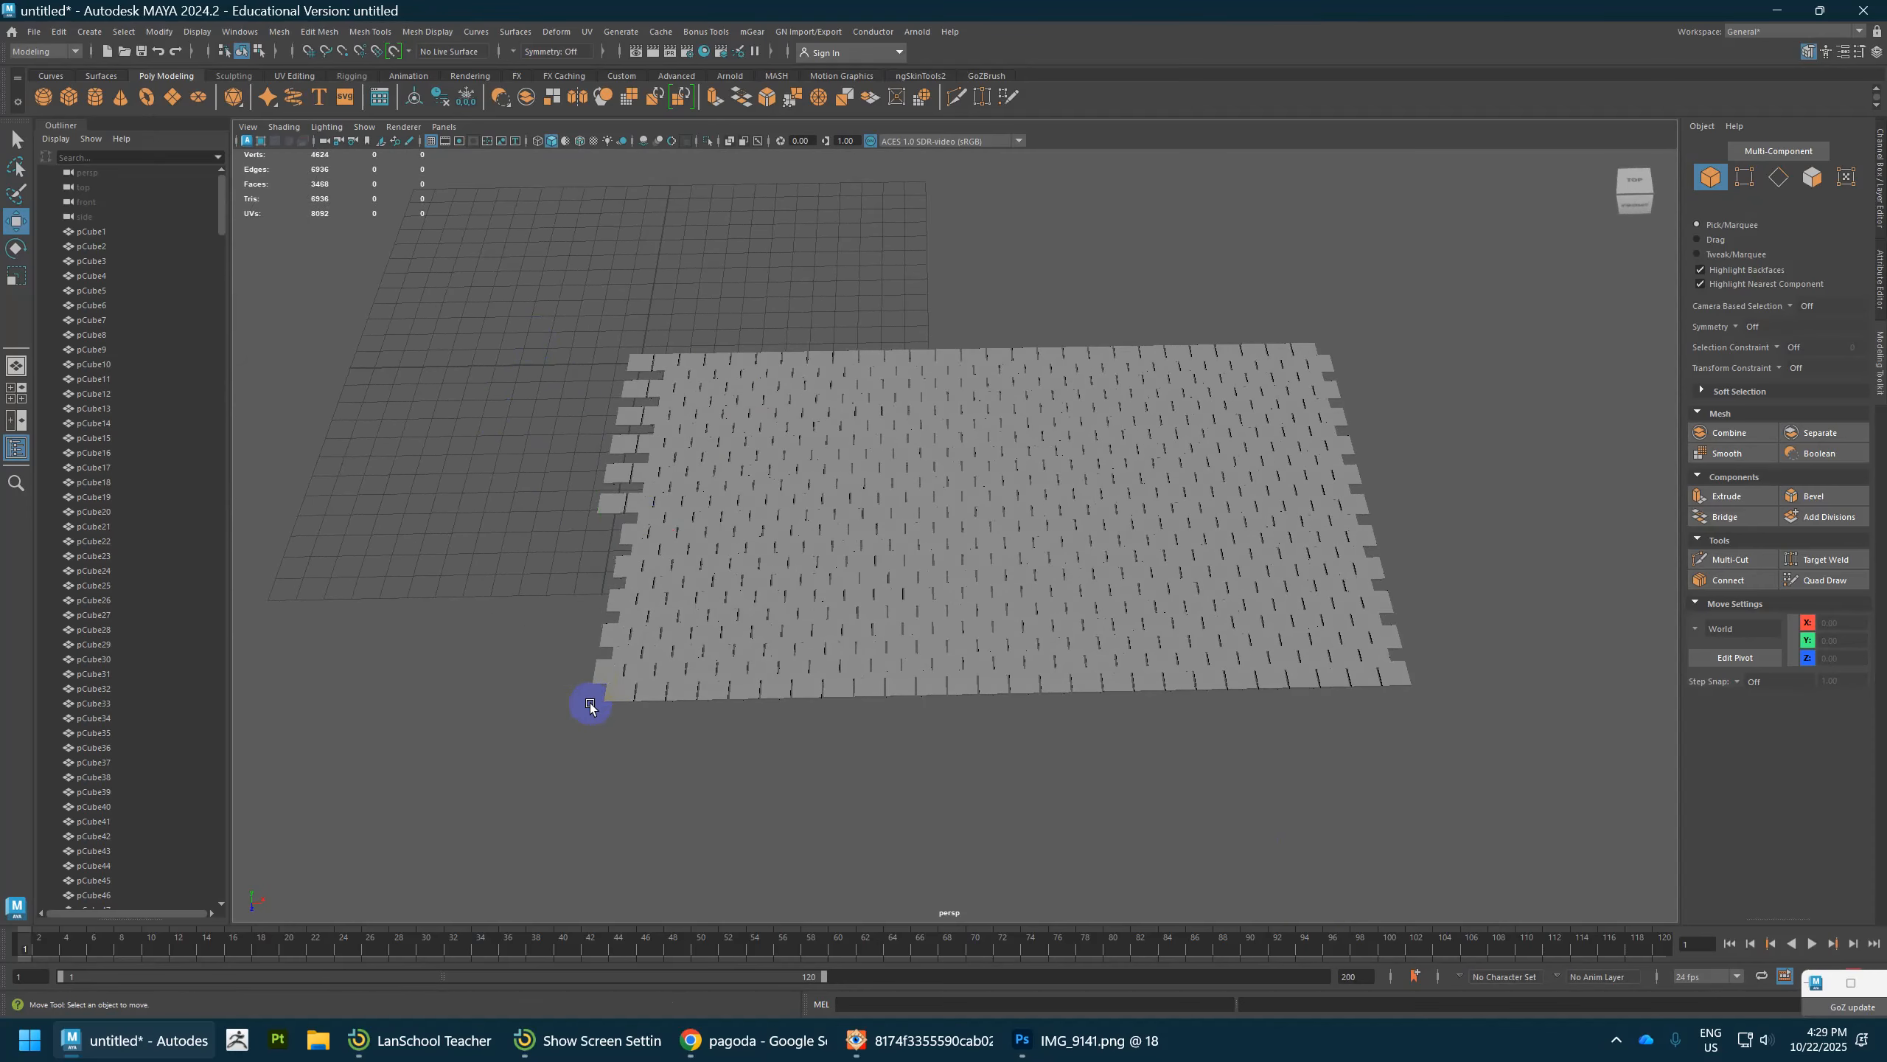
left_click_drag(616, 520, 786, 473)
key("Delete")
Step: Select all remaining tiles, turn off step snapping for the Rotate tool, and tilt them slightly about their own X axes
left_click_drag(512, 331, 1608, 709)
key("e")
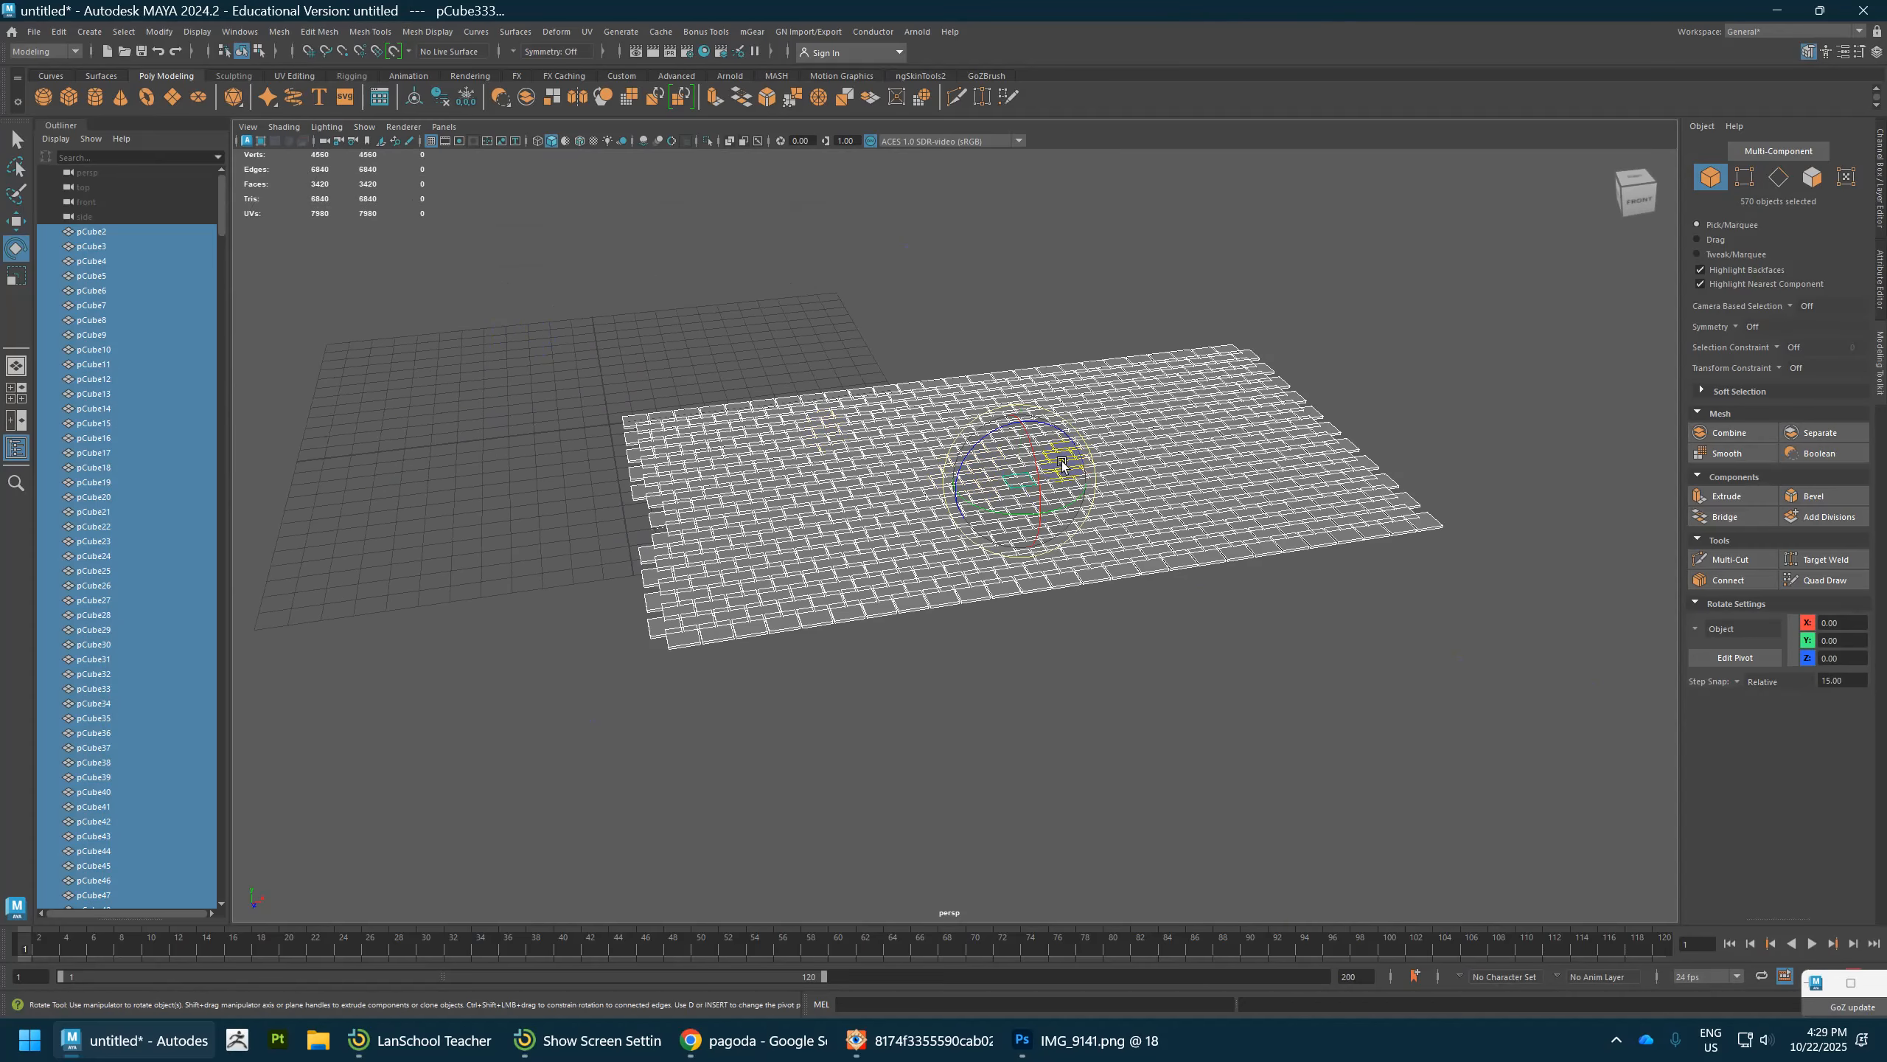
left_click_drag(1028, 462, 1226, 499)
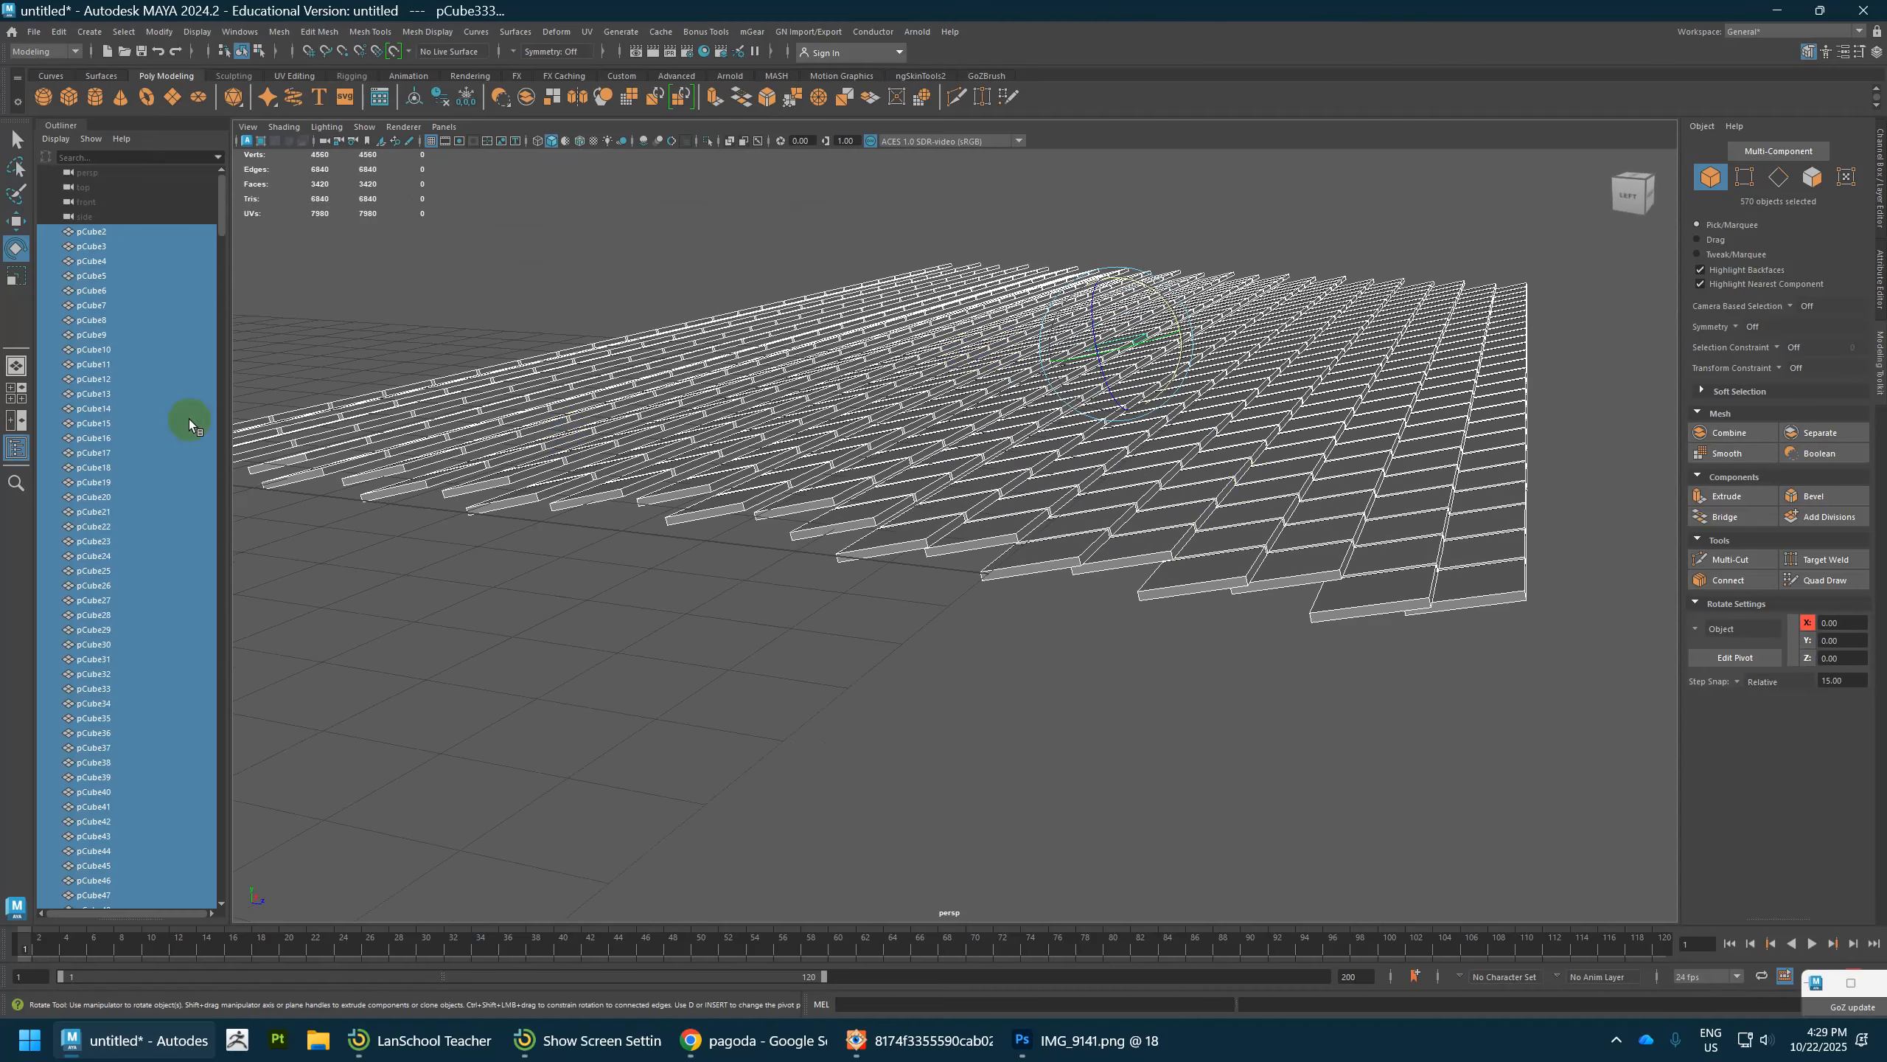
double_click(22, 253)
left_click(326, 412)
left_click(319, 401)
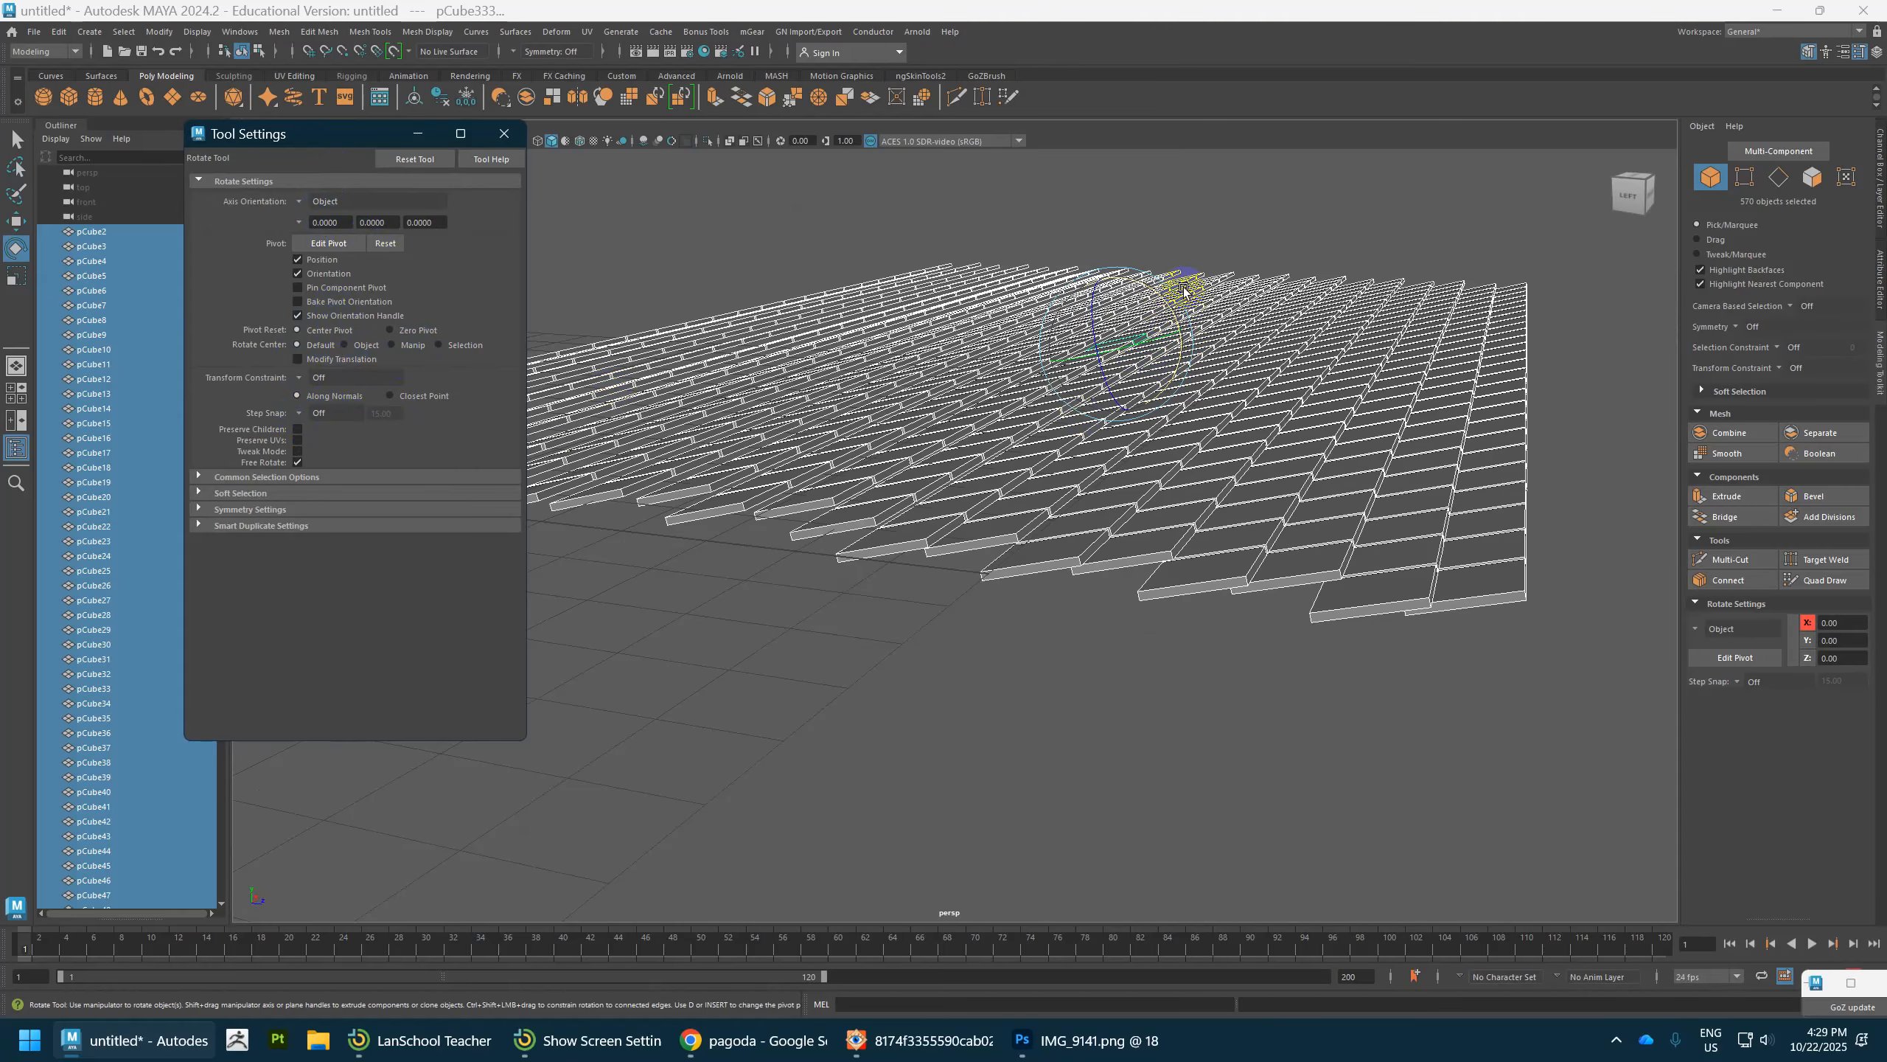
left_click_drag(1162, 297, 1172, 303)
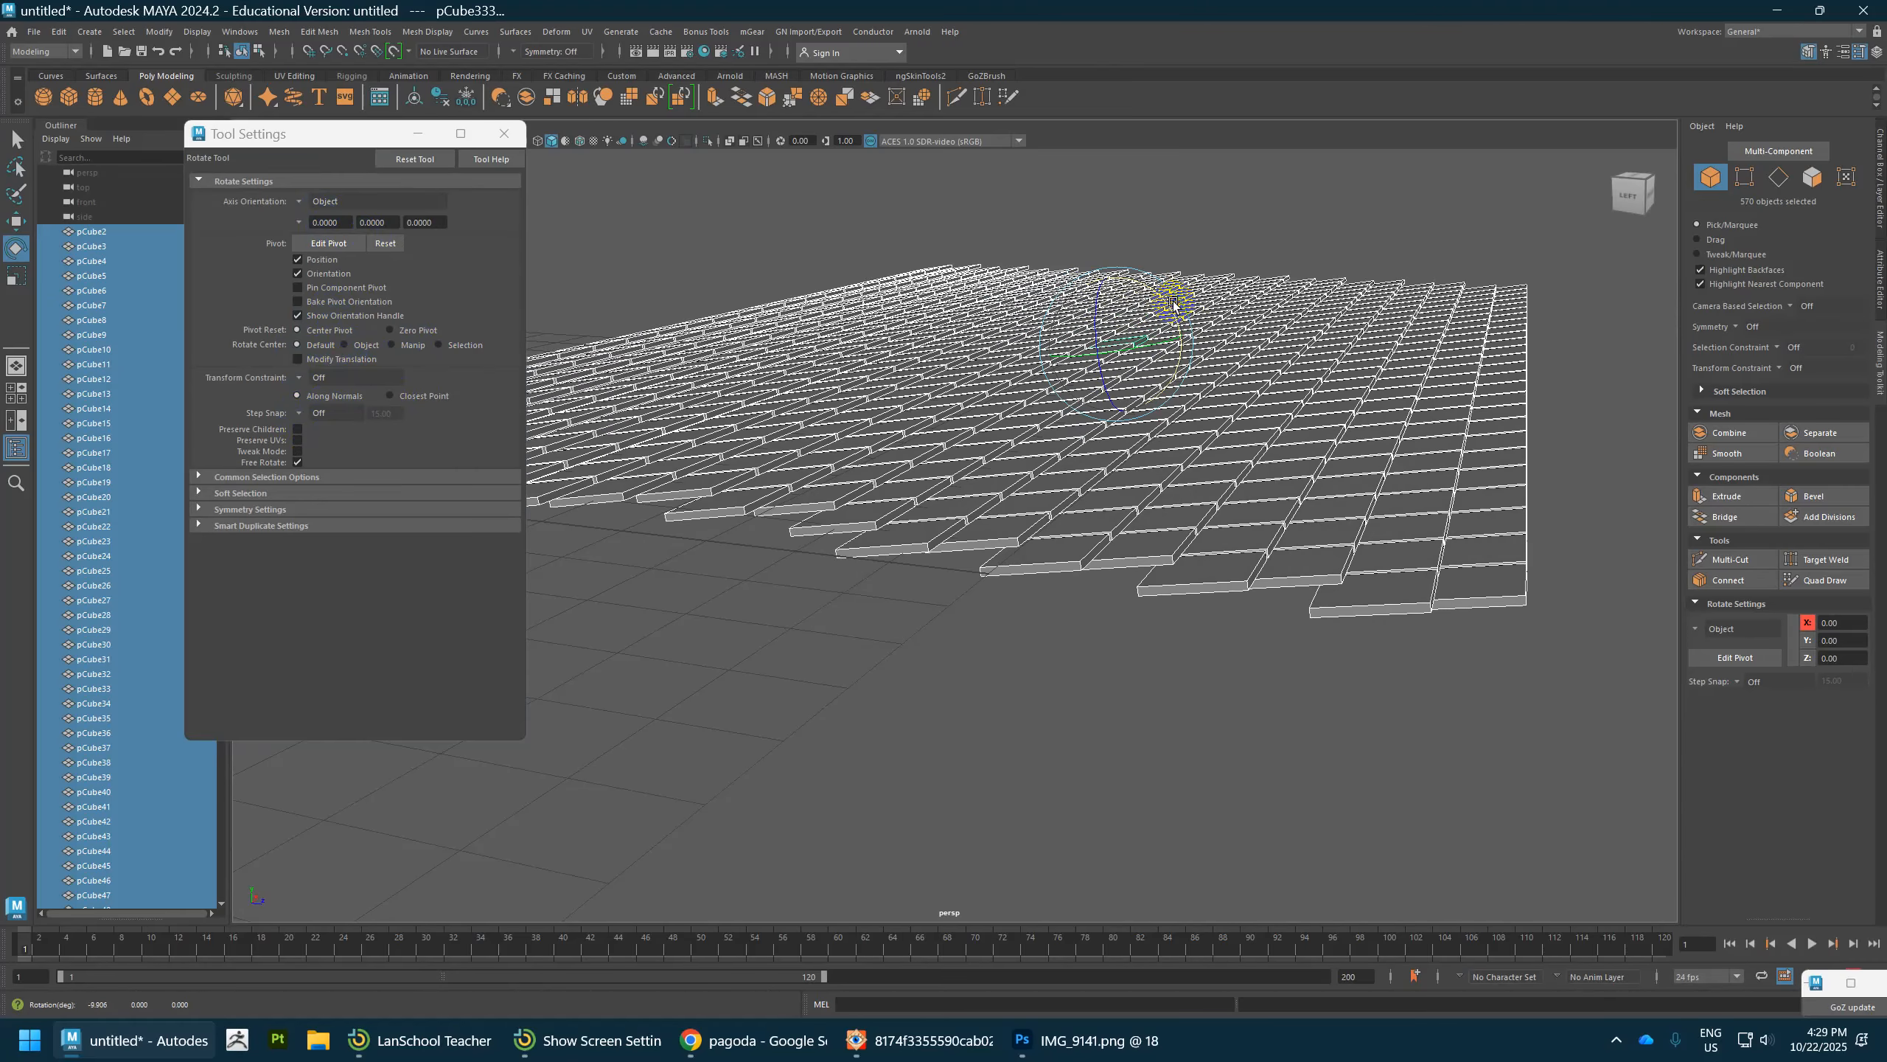
left_click_drag(1149, 384, 1128, 472, "alt")
scroll(1129, 472, "down", 2)
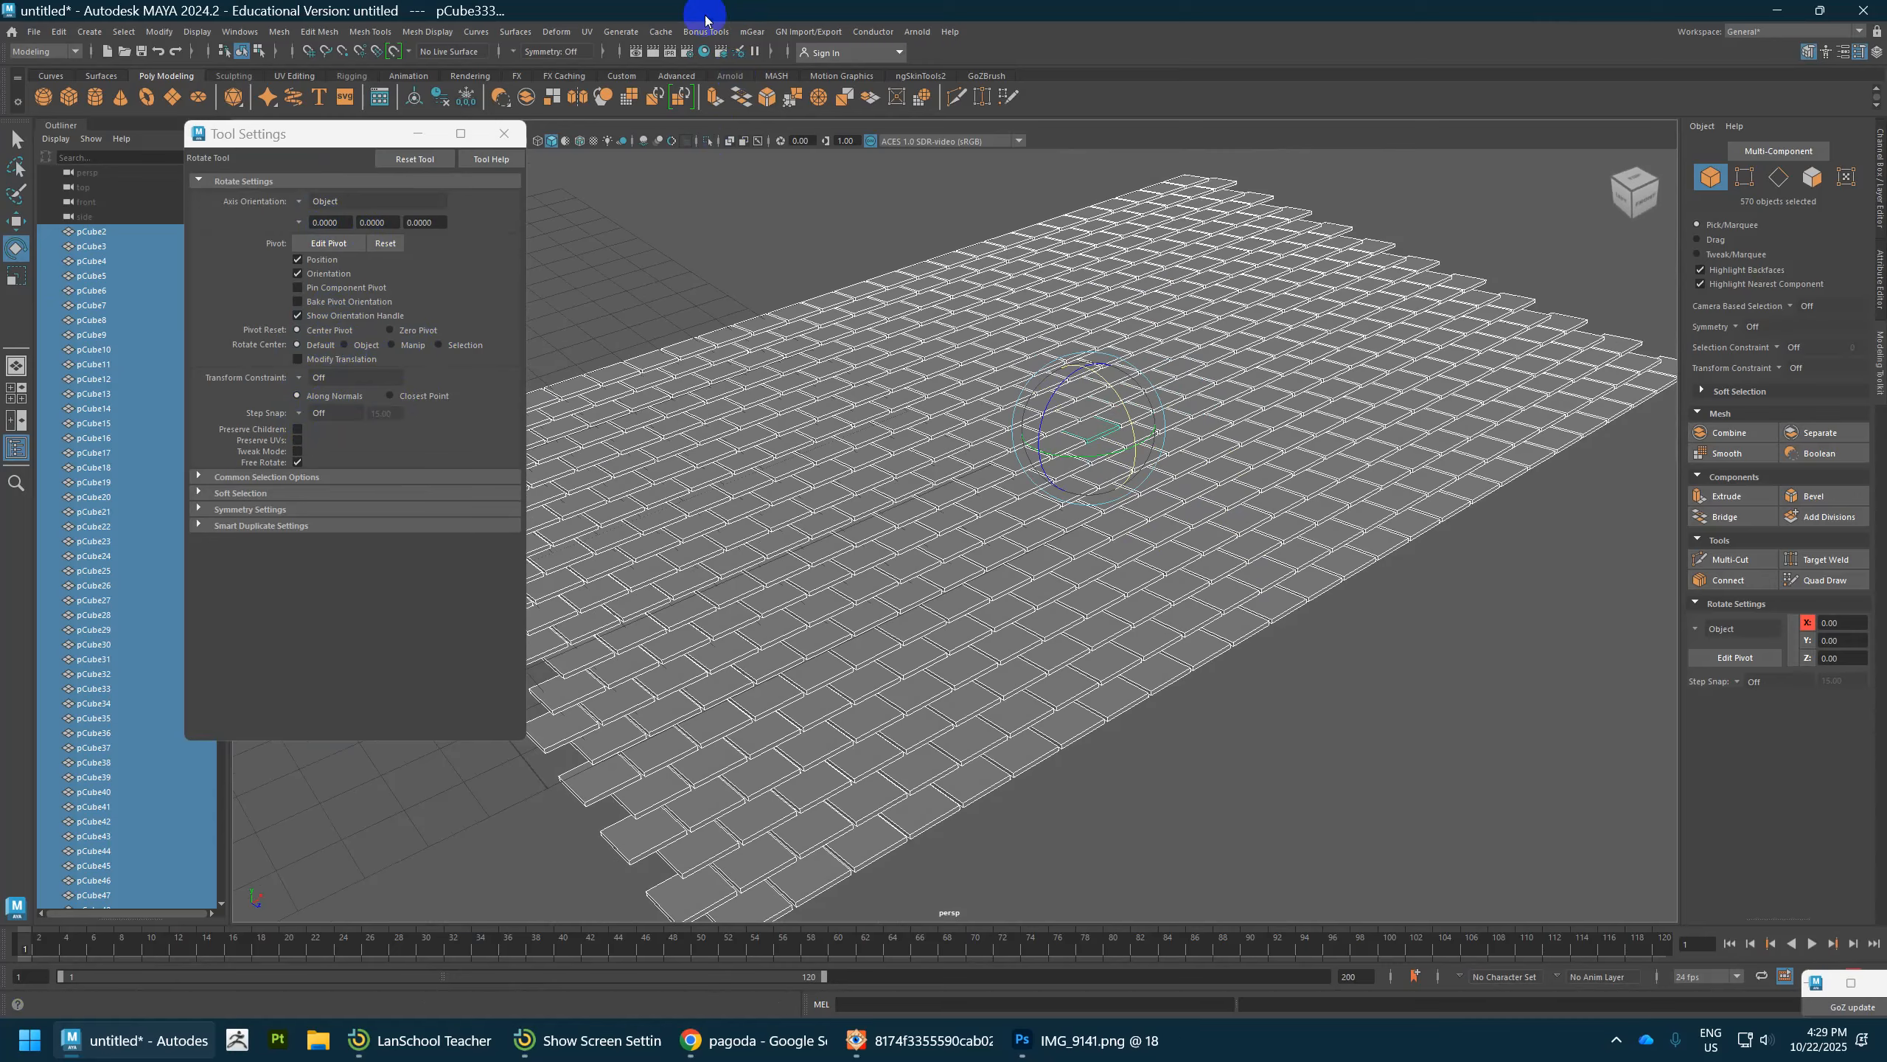
Step: Randomize the tiles' rotation with the Randomizer, using a rotate range of about 18.8 and axis multipliers of 0 in X and 0.1 in Y
left_click(706, 30)
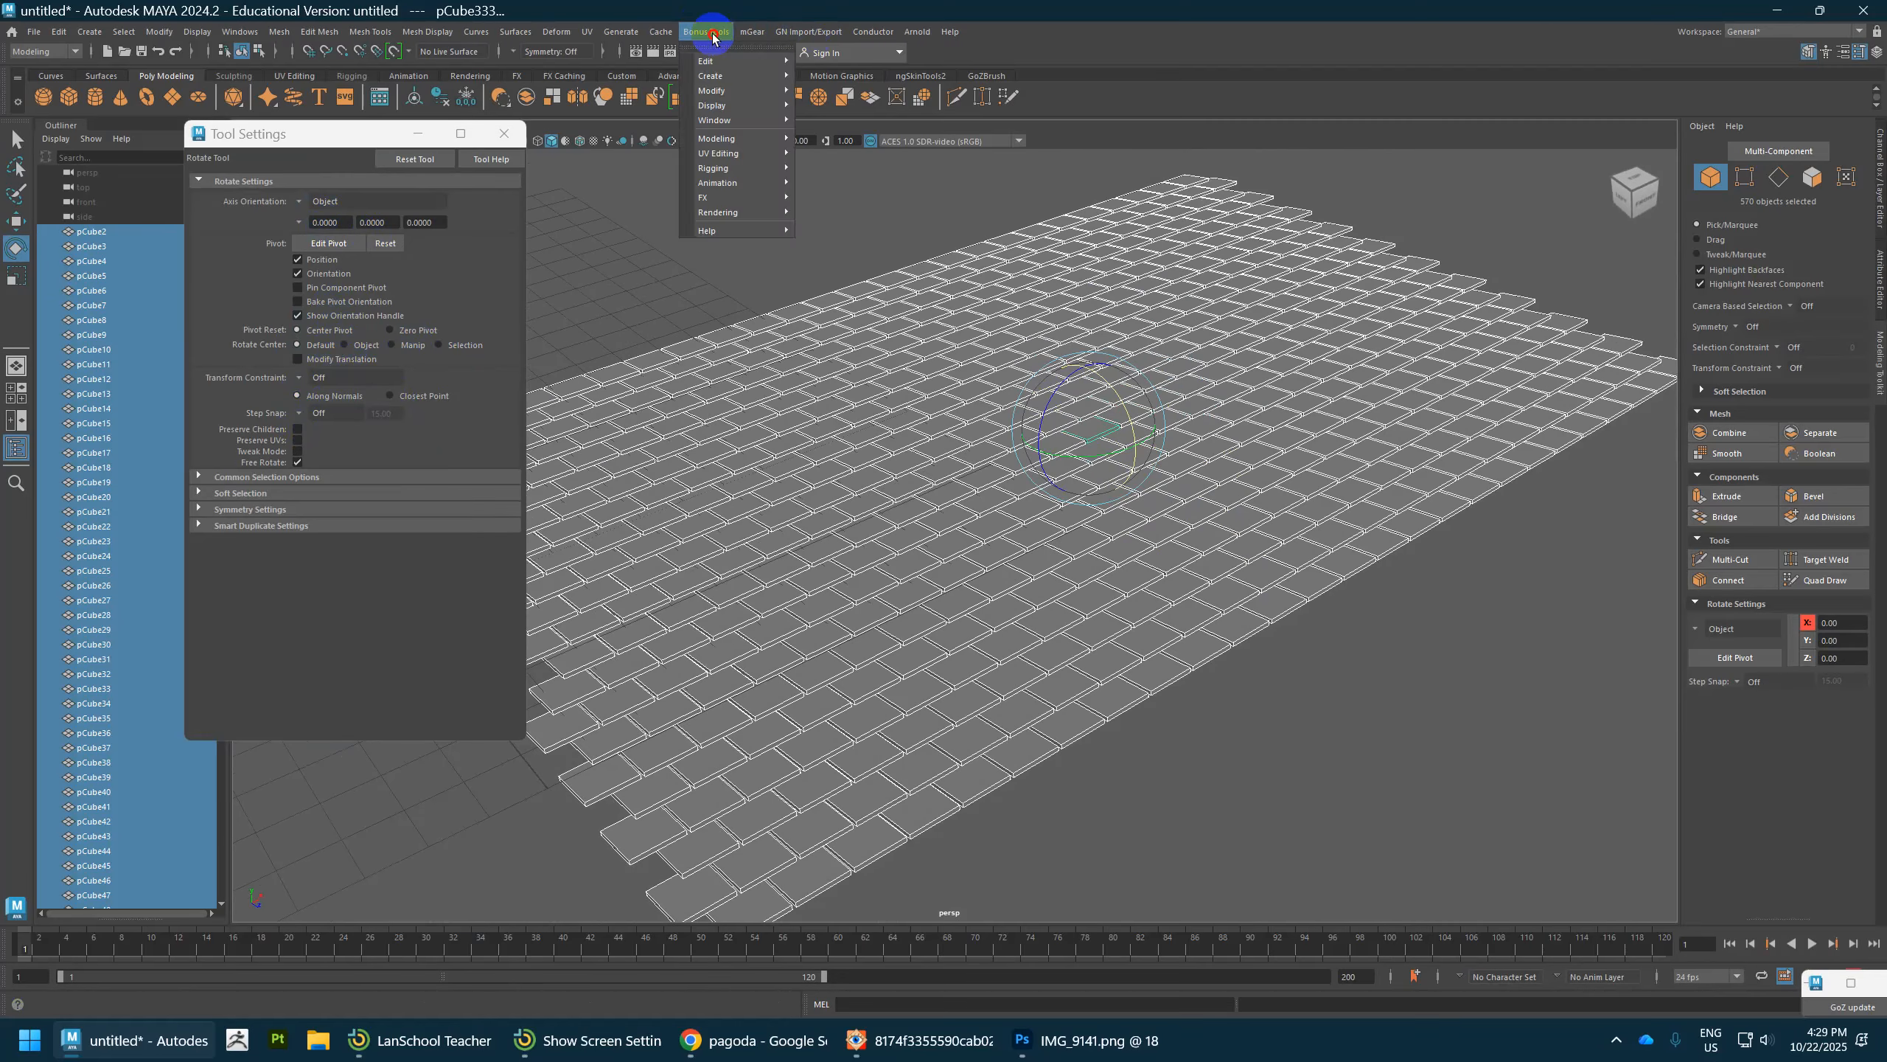
mouse_move(782, 154)
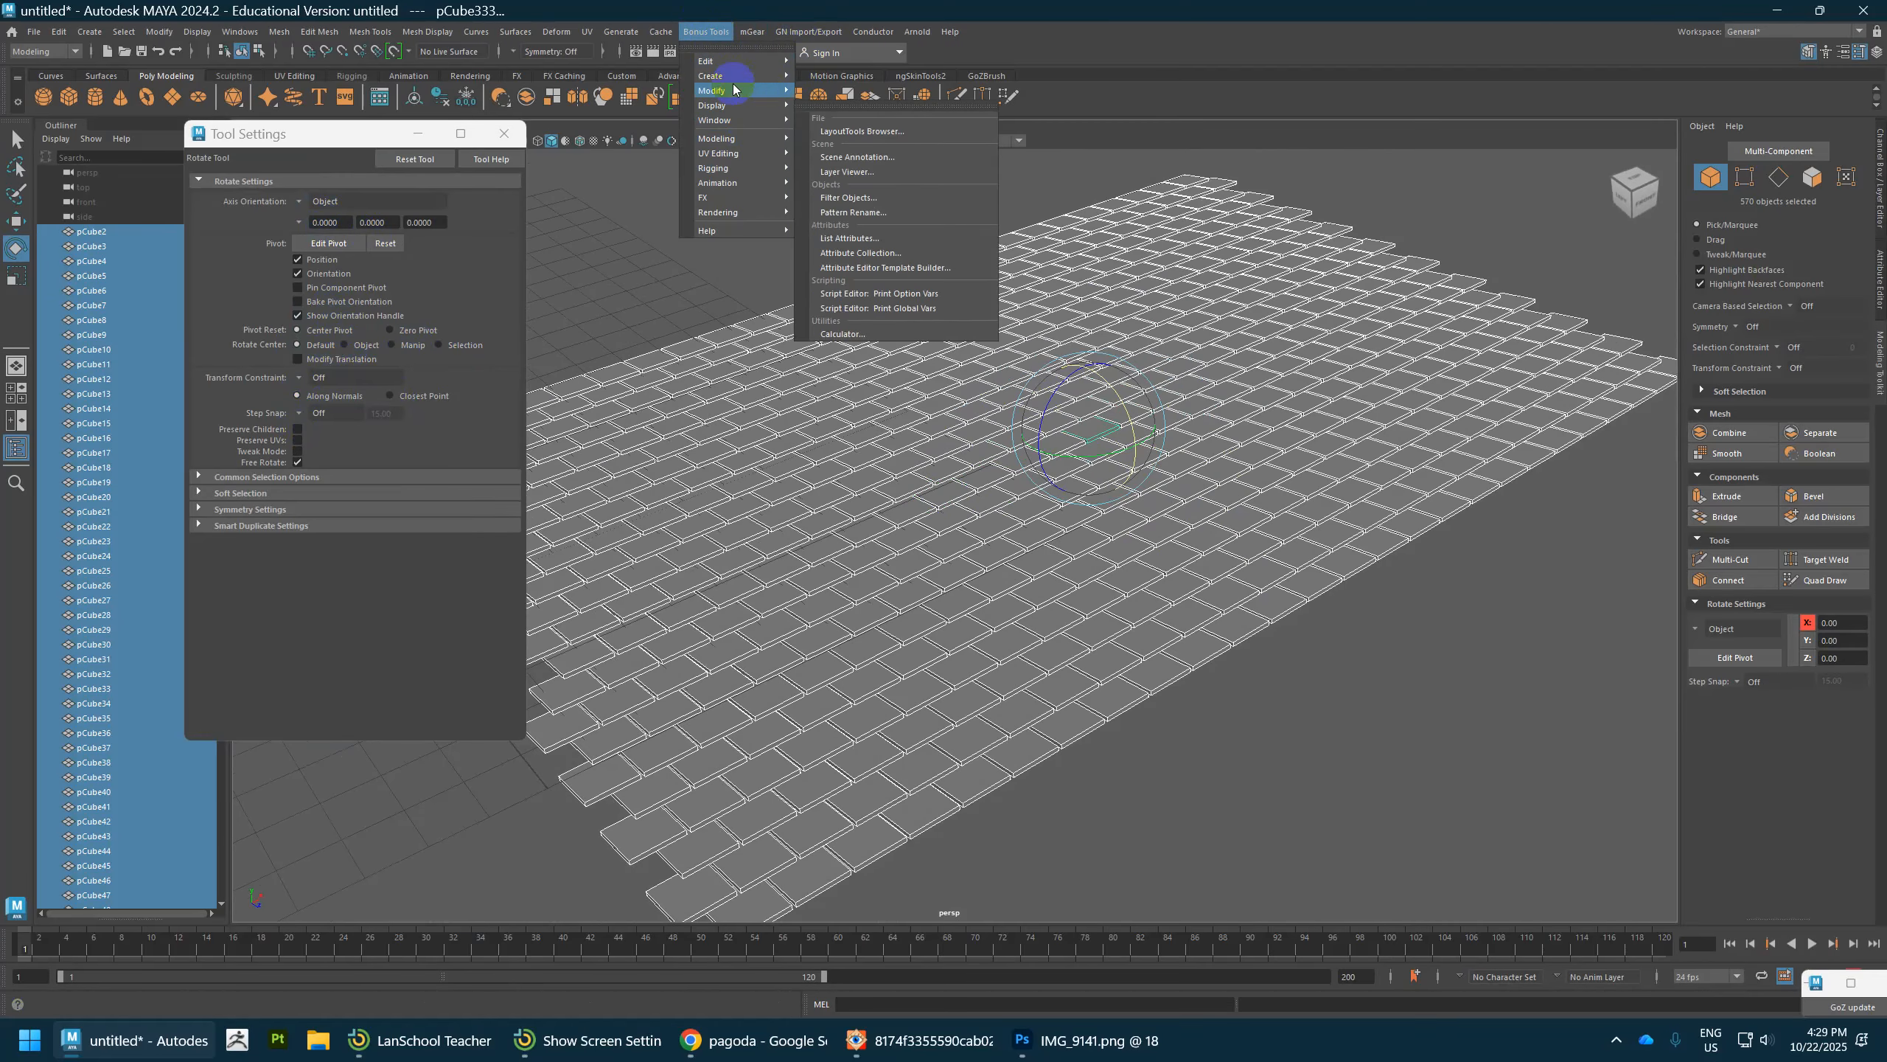
mouse_move(772, 90)
left_click(929, 209)
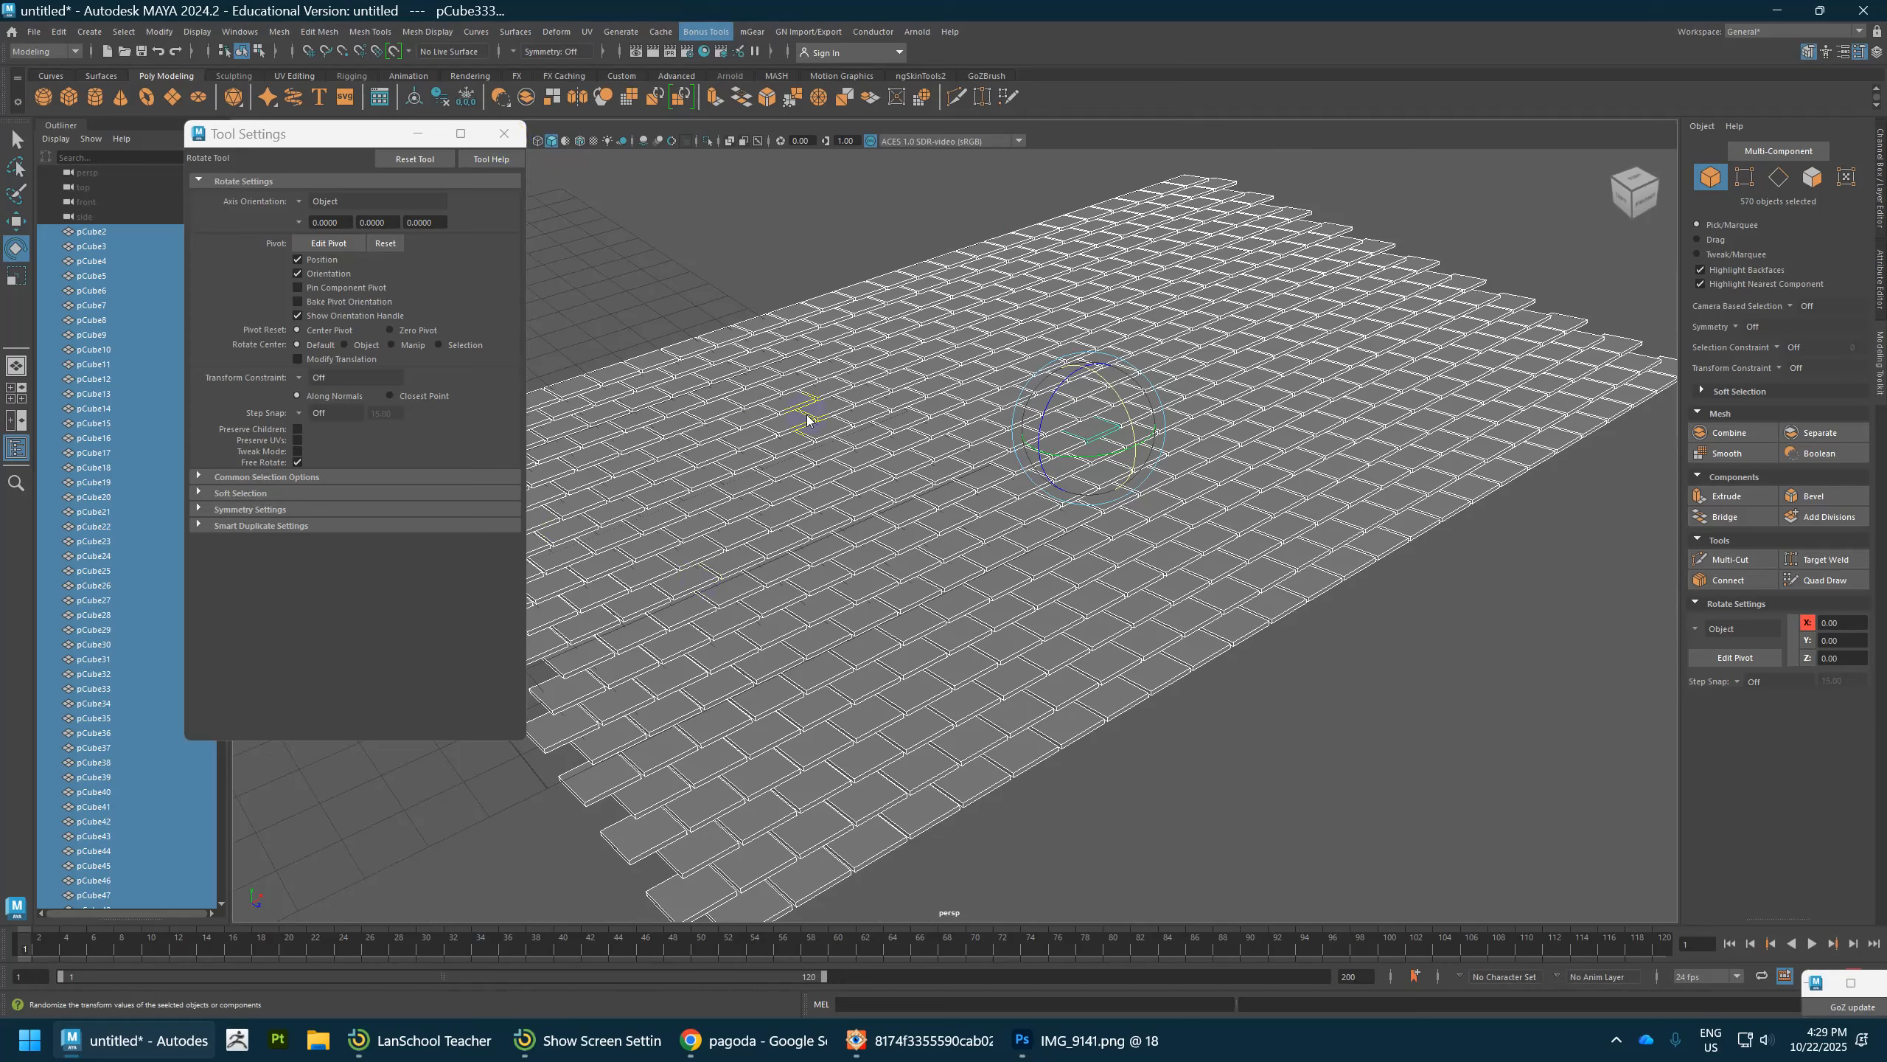
left_click(508, 140)
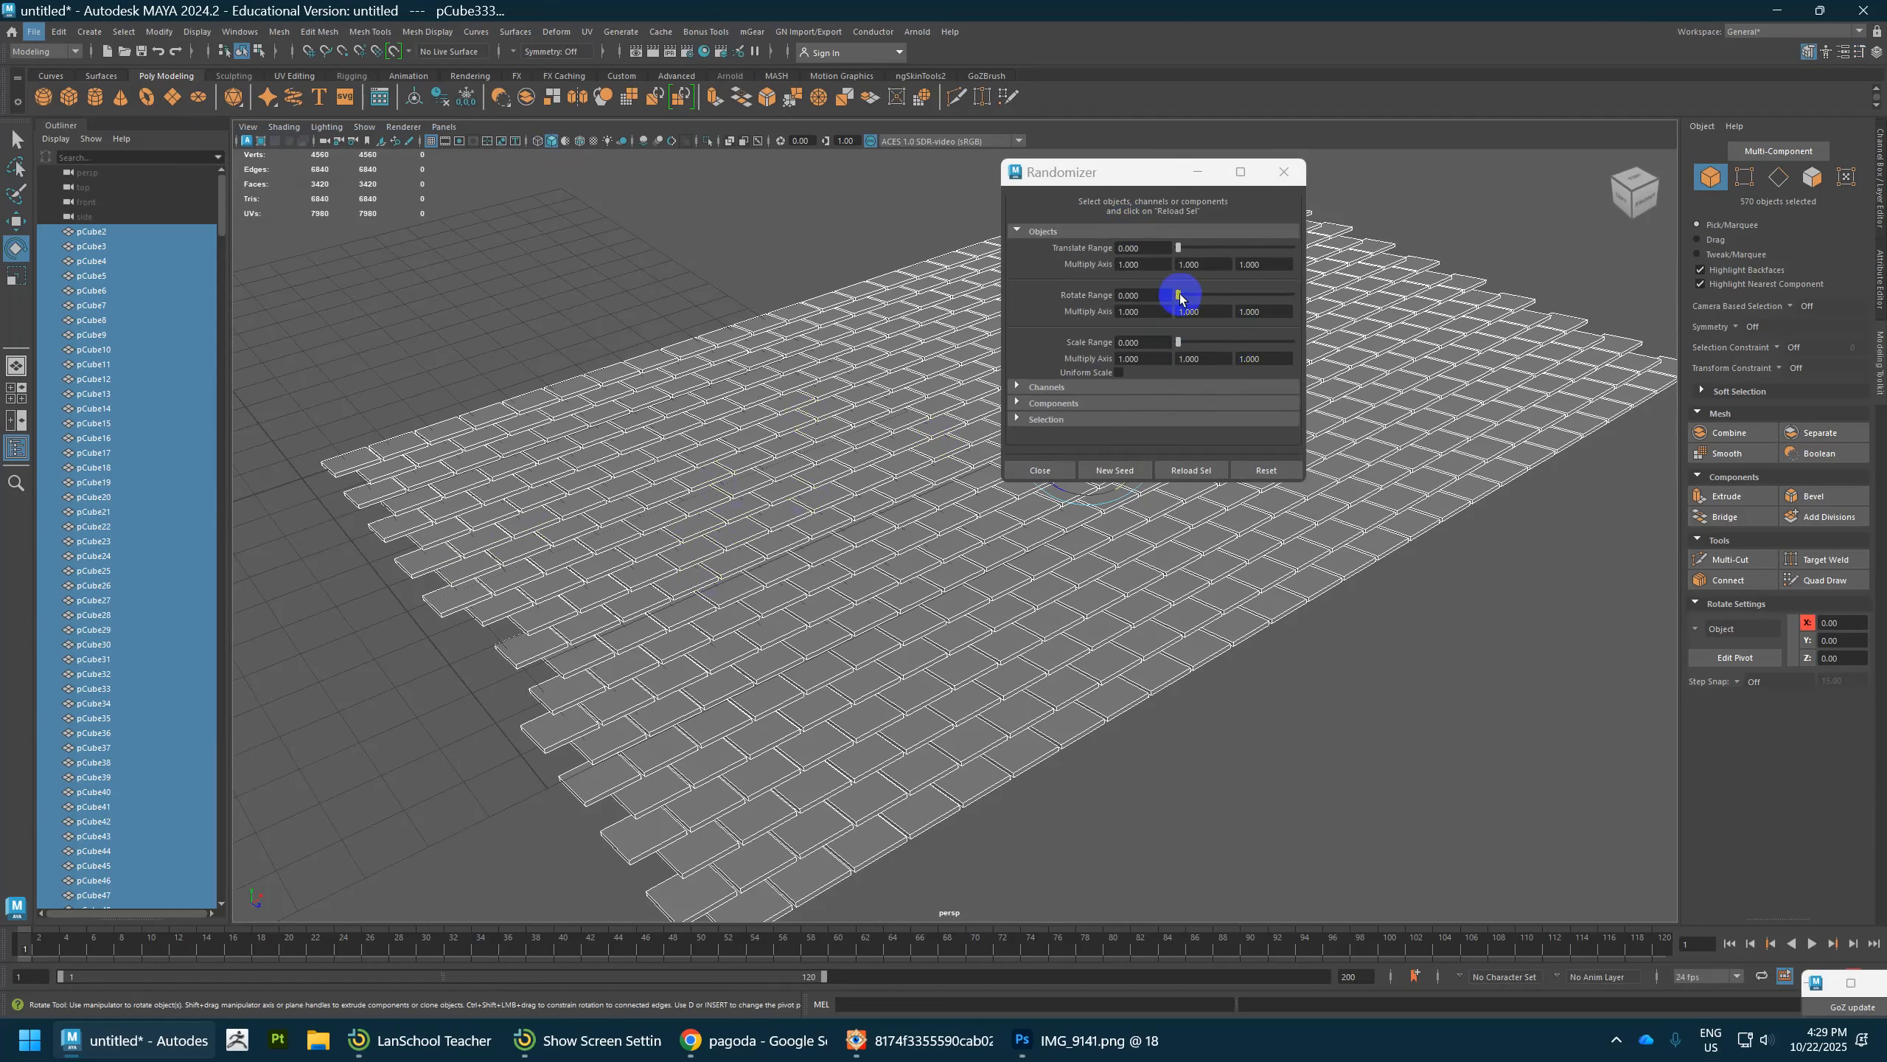
left_click_drag(1182, 295, 1027, 315)
type("0")
key("Tab")
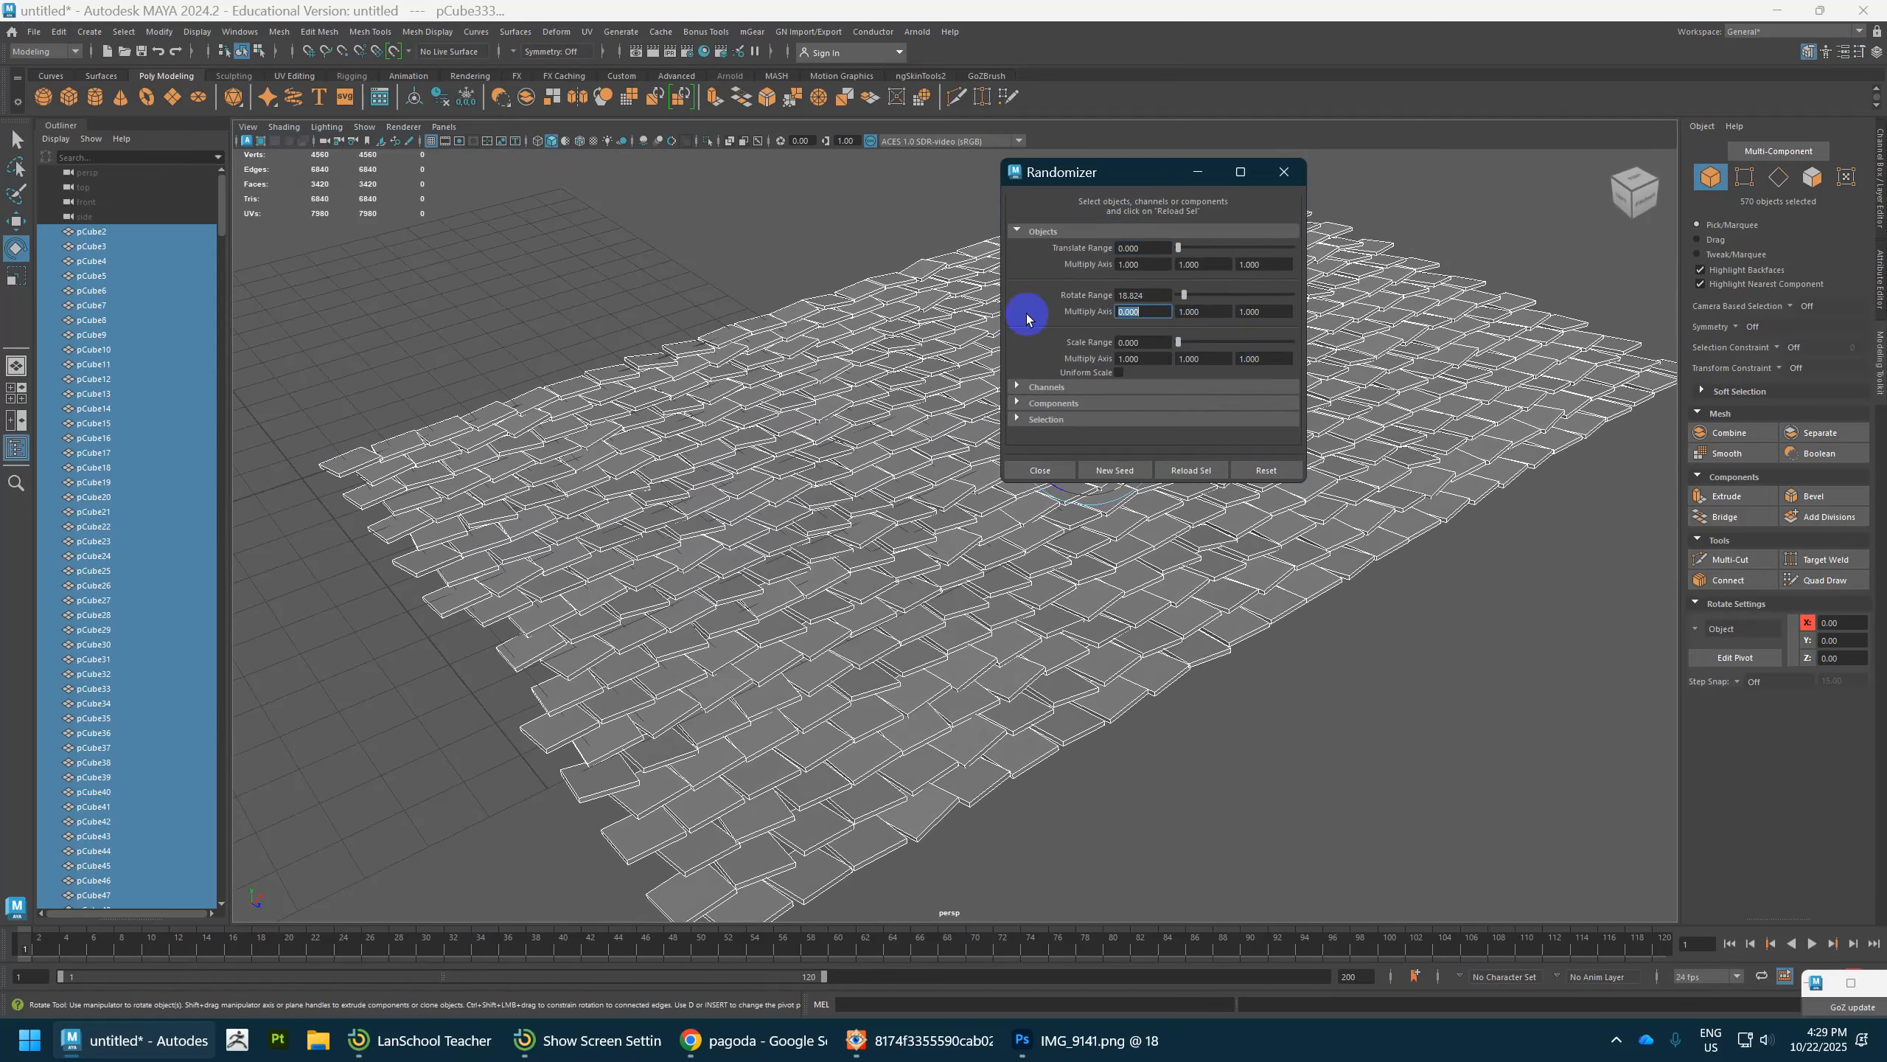
type("0.1")
key("Return")
Step: Combine all the randomized tiles into one mesh, close the Randomizer, and delete the mesh's construction history
left_click_drag(996, 331, 877, 554, "alt")
scroll(830, 512, "down", 5)
left_click(819, 342)
scroll(924, 477, "up", 4)
mouse_move(924, 477)
left_mouse_down("alt")
mouse_move(858, 487)
mouse_move(918, 498)
left_mouse_up("alt")
scroll(853, 487, "down", 5)
left_click_drag(568, 303, 1590, 639)
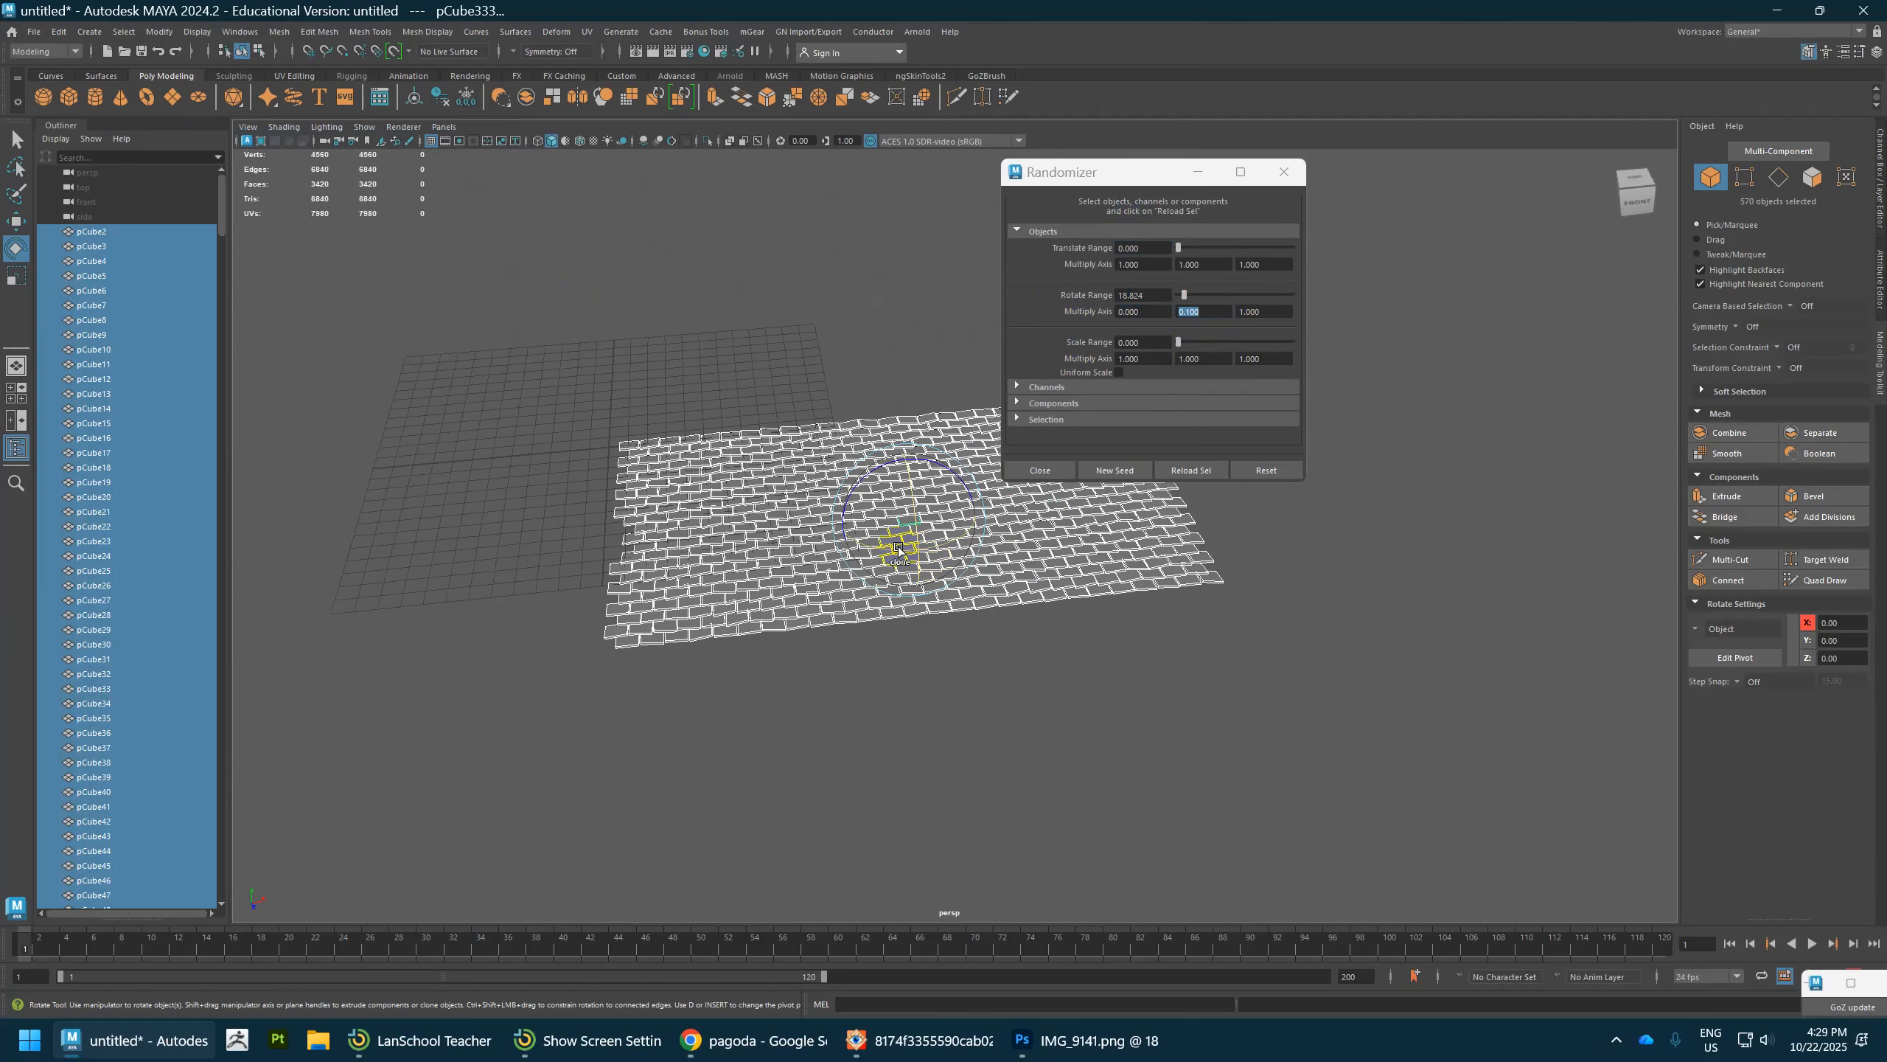
right_click_drag(903, 543, 897, 860, "shift")
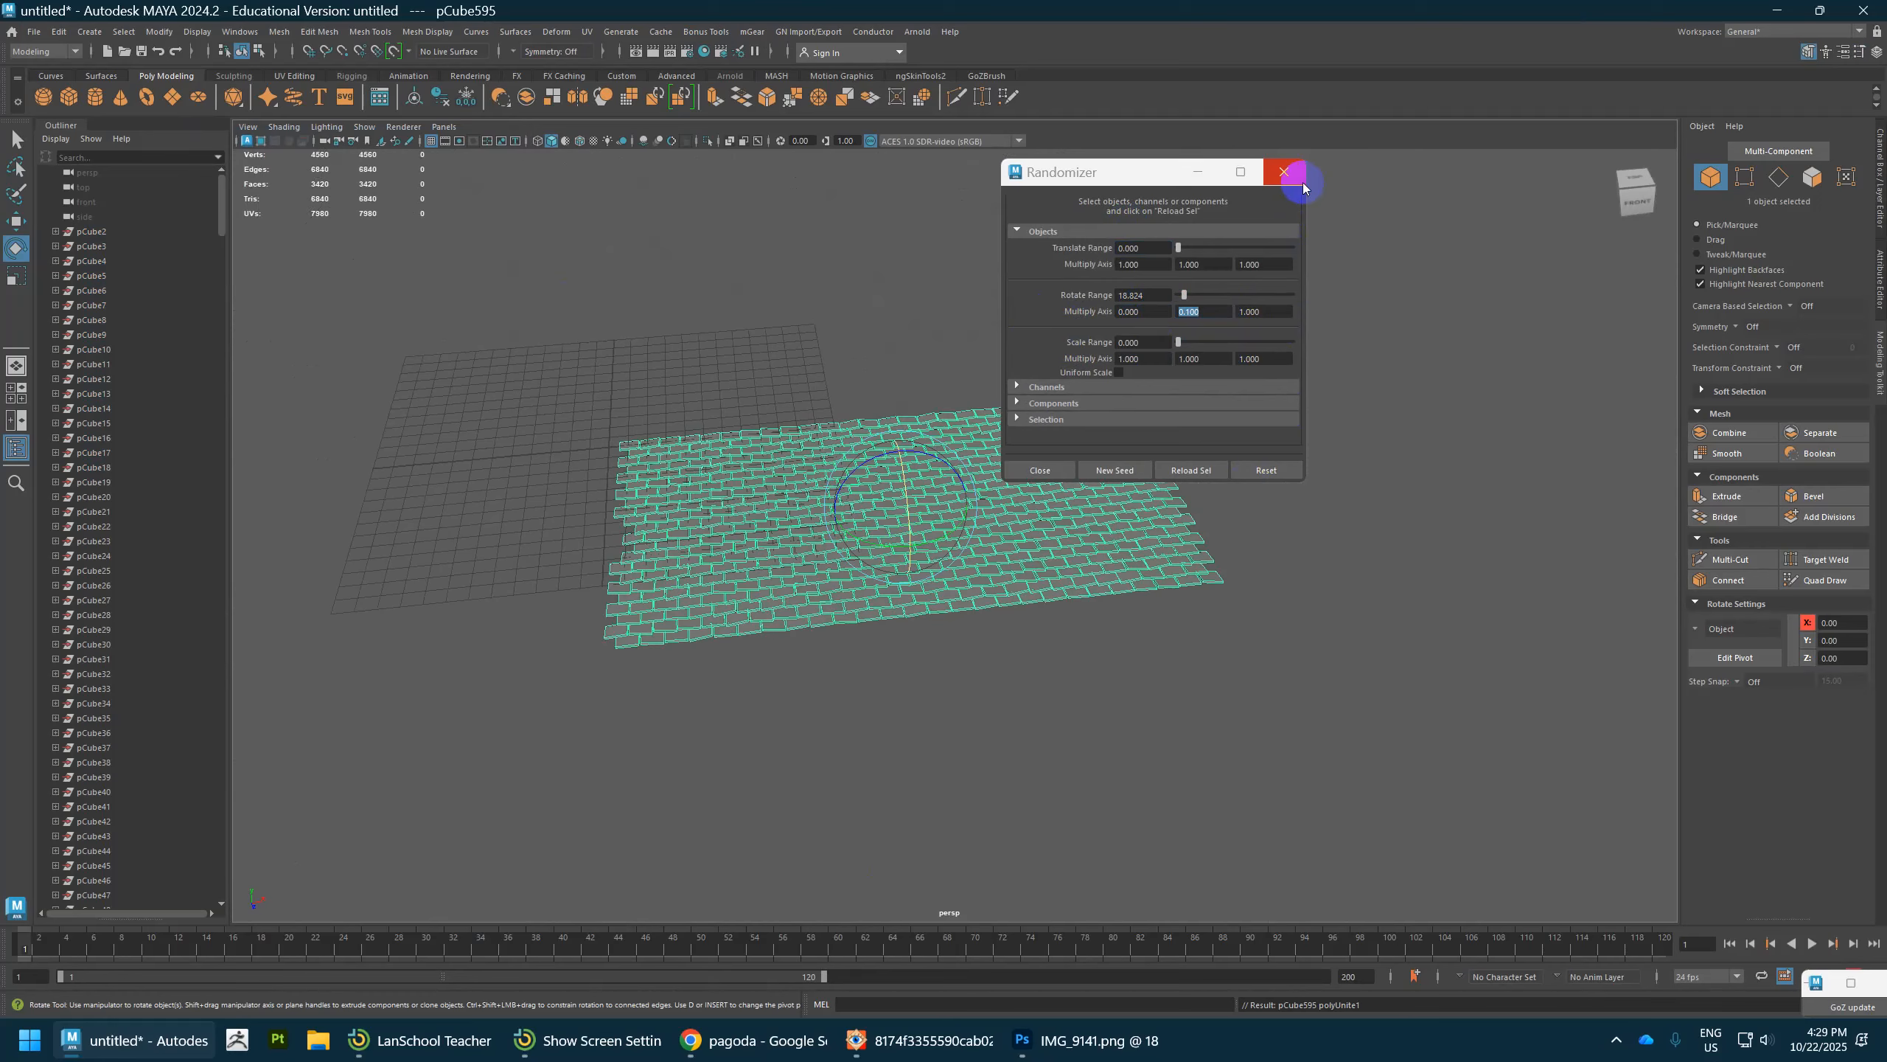
left_click(1299, 178)
key("f")
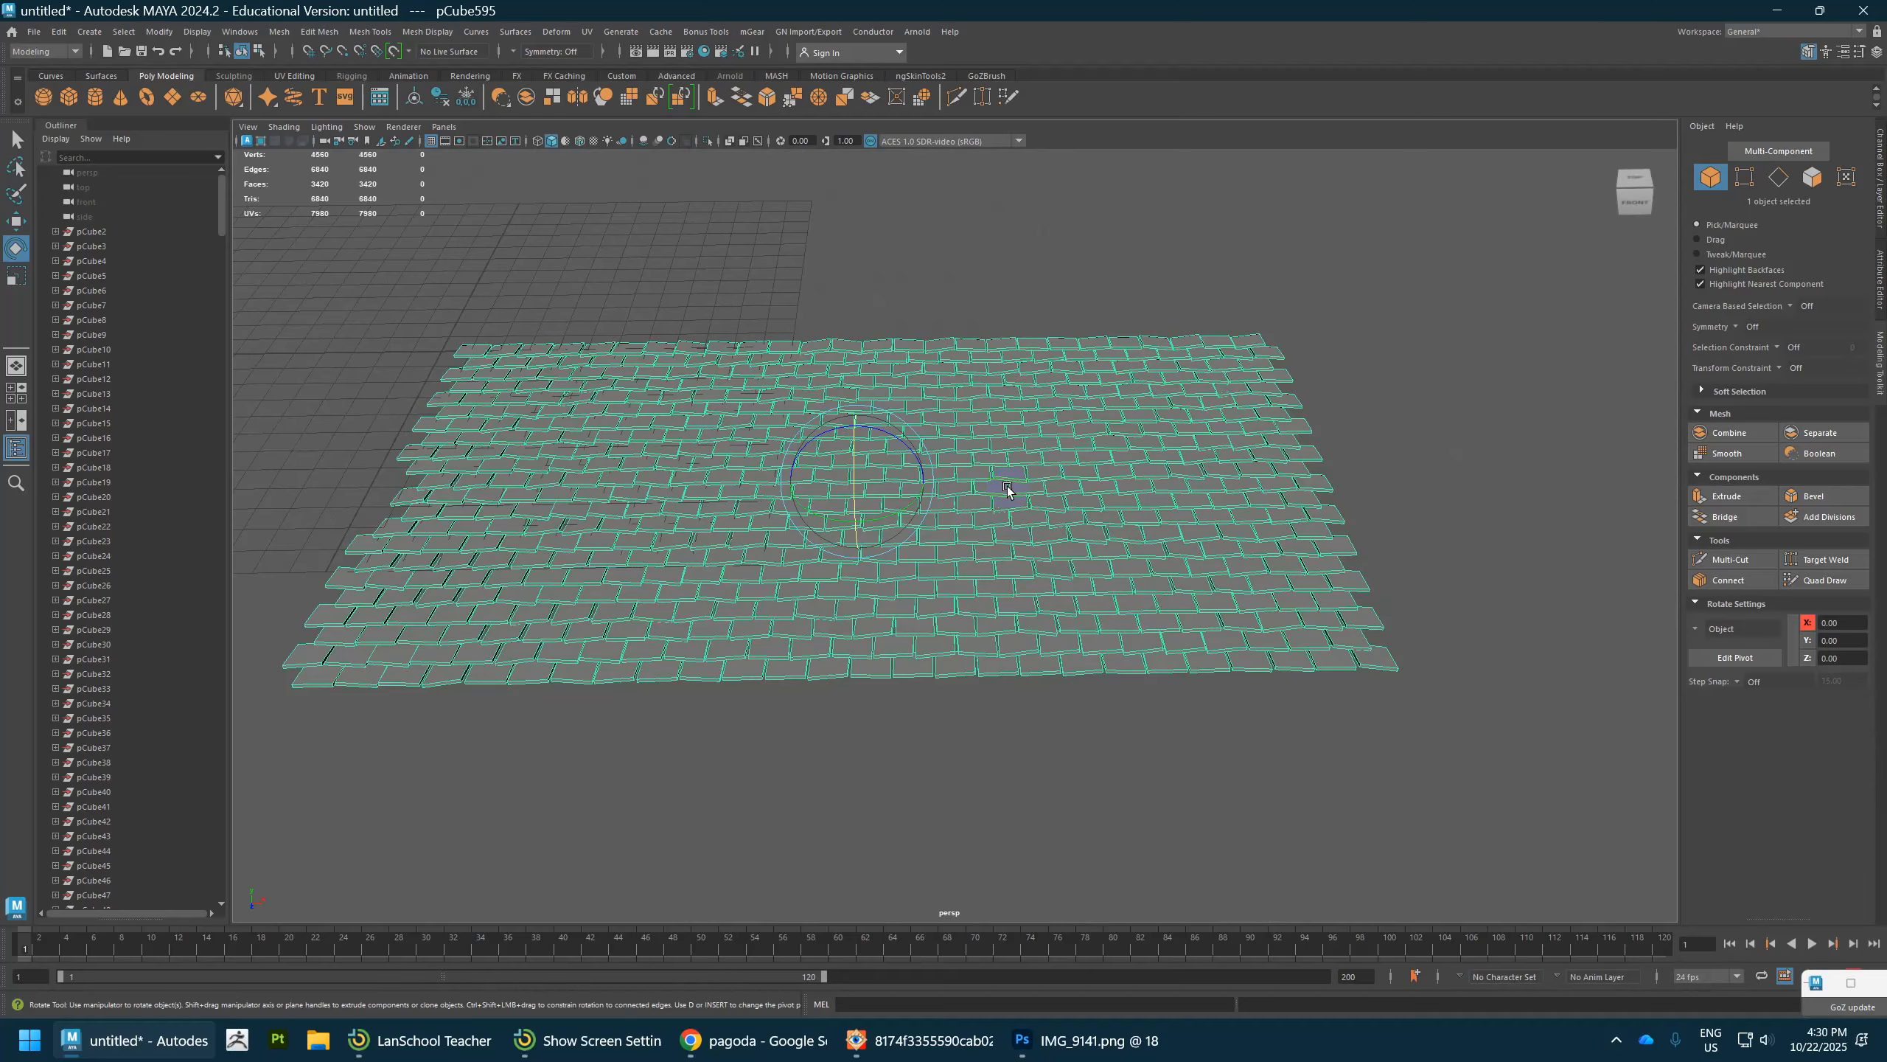
key("w")
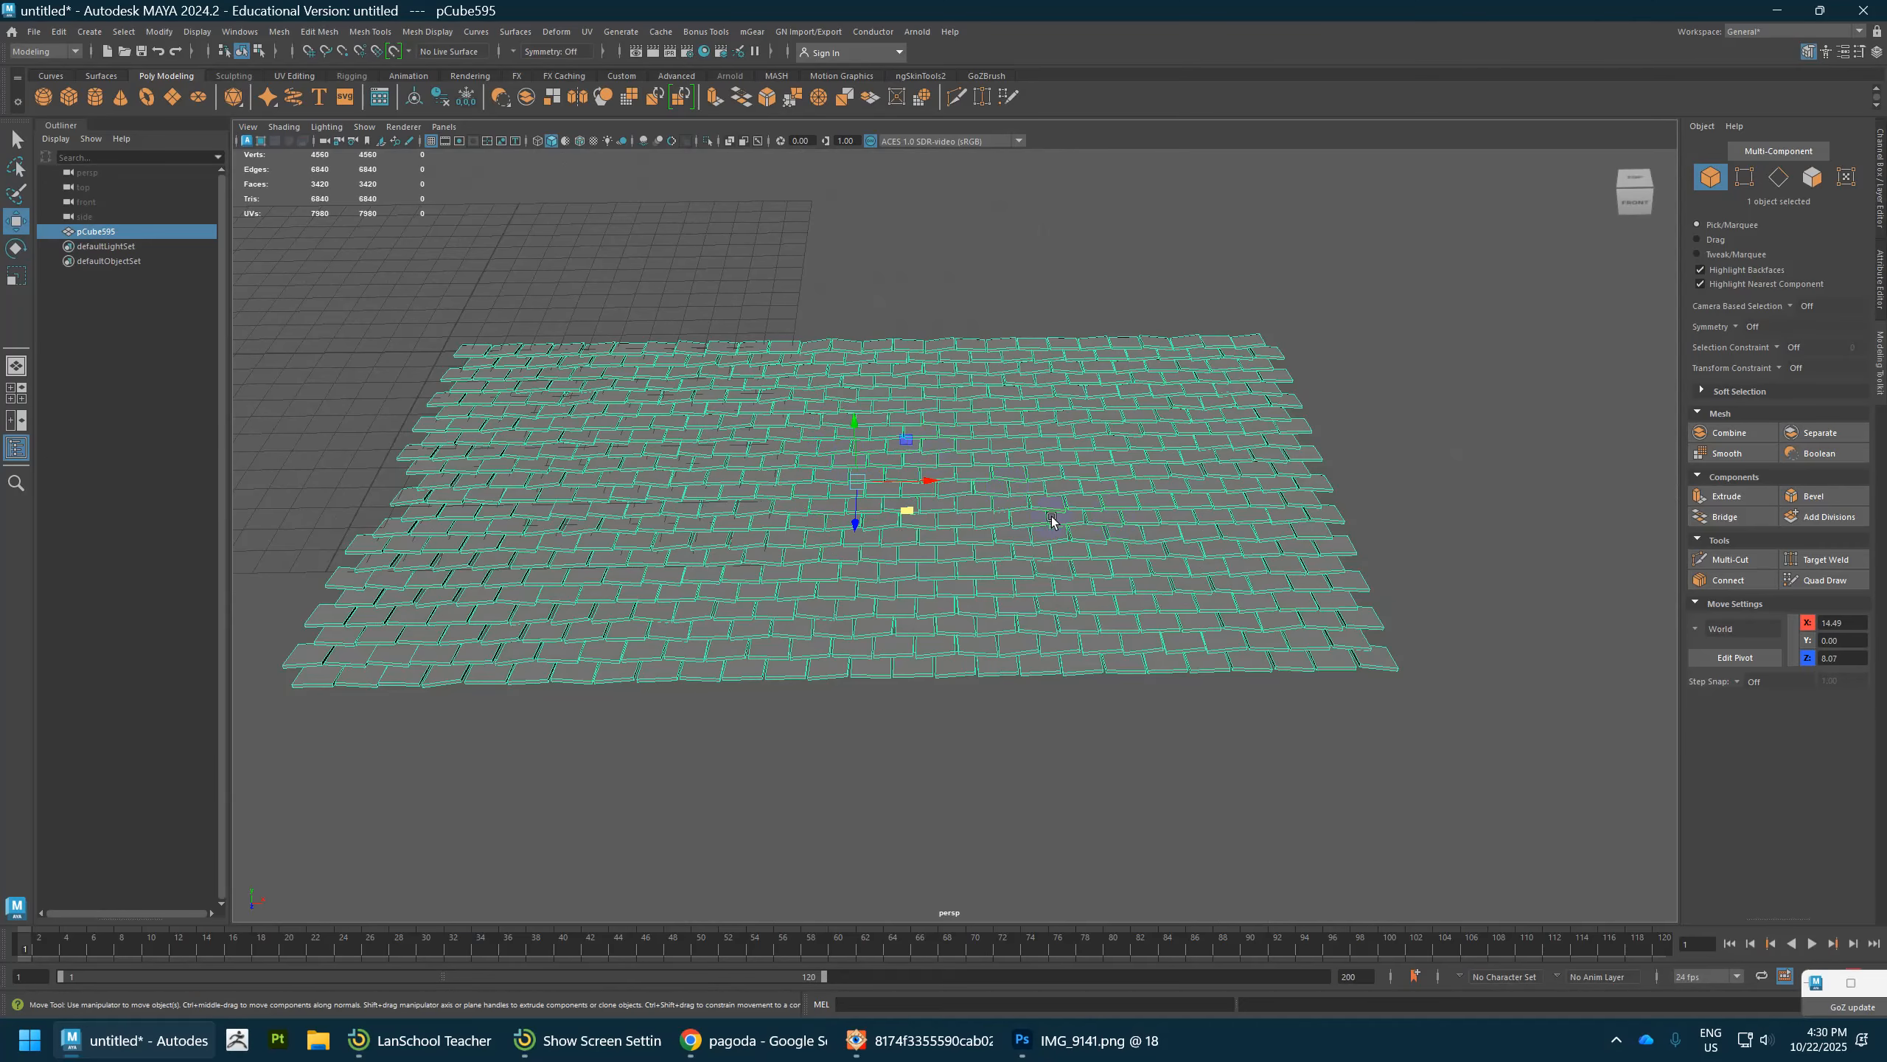
Step: Open the Lattice deformer options for the combined tile sheet and place the dialog clear of the mesh
left_click_drag(1046, 516, 1054, 511, "alt")
middle_click_drag(1053, 511, 964, 534, "alt")
left_click_drag(964, 533, 938, 520, "alt")
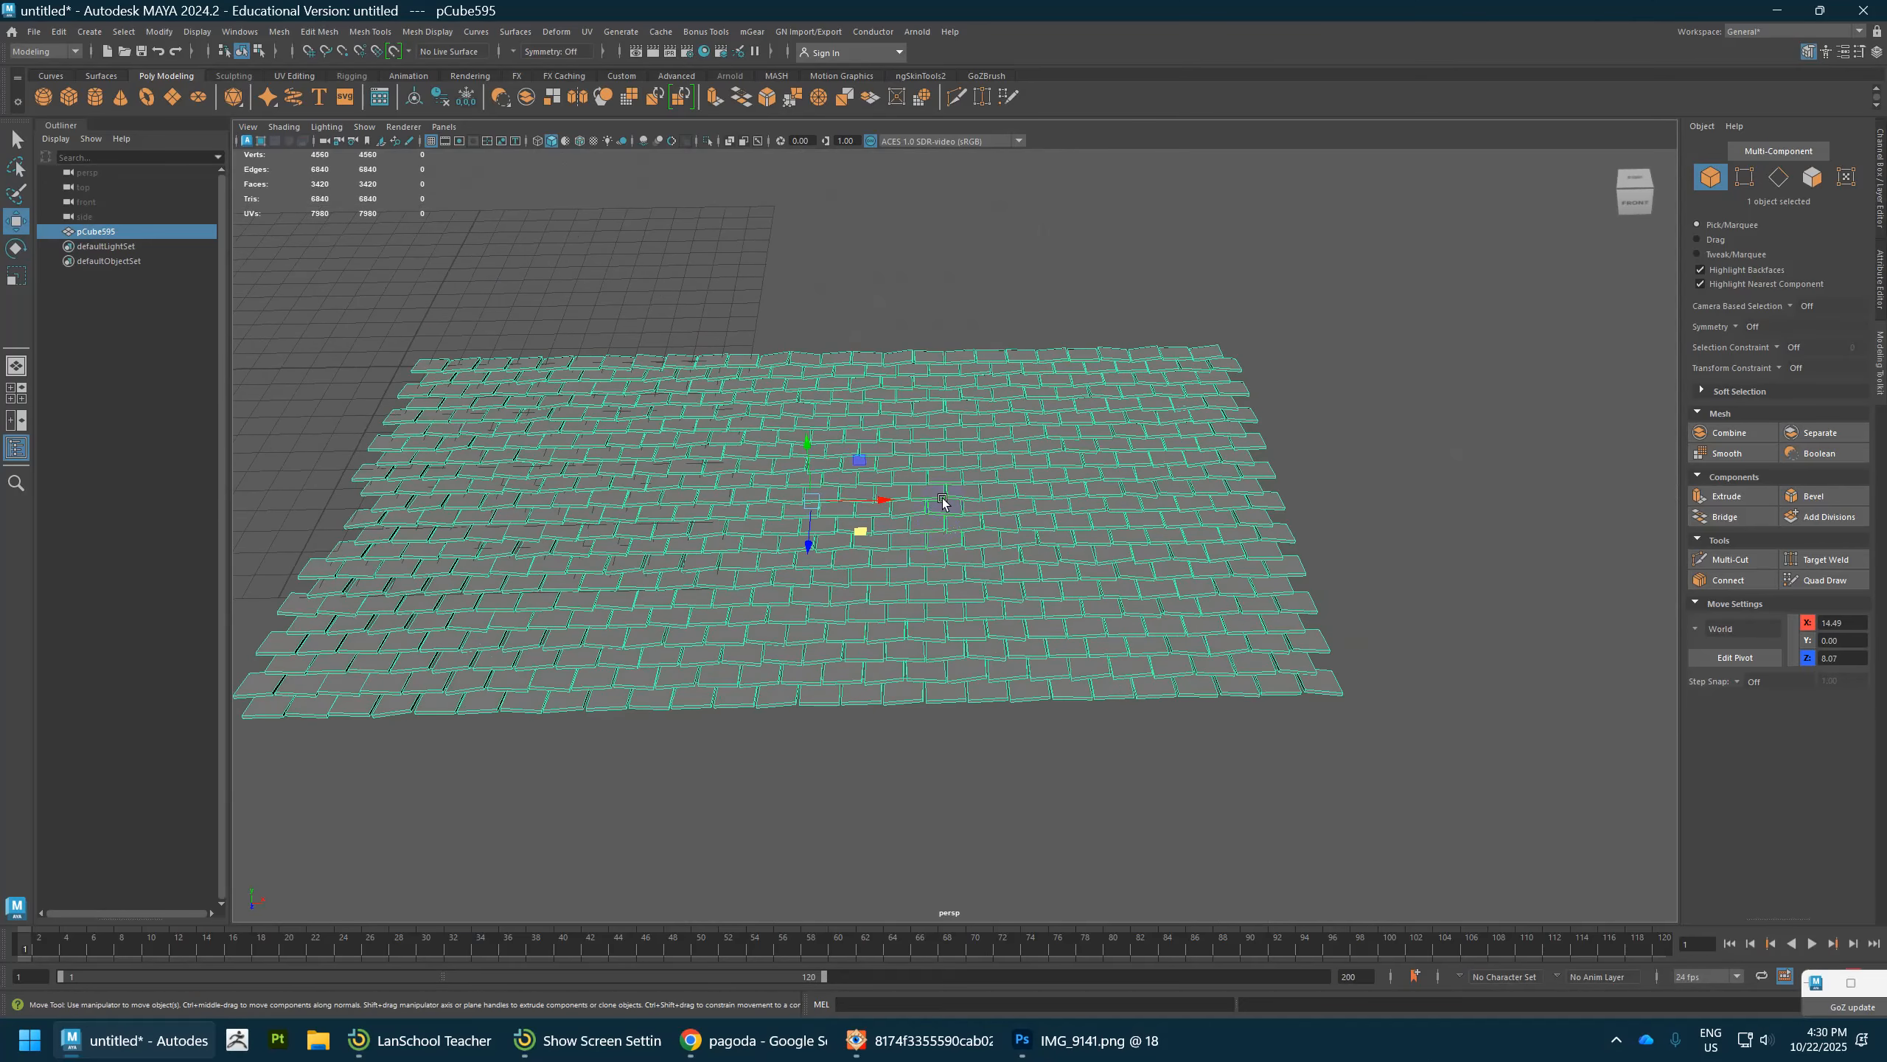
scroll(537, 213, "down", 3)
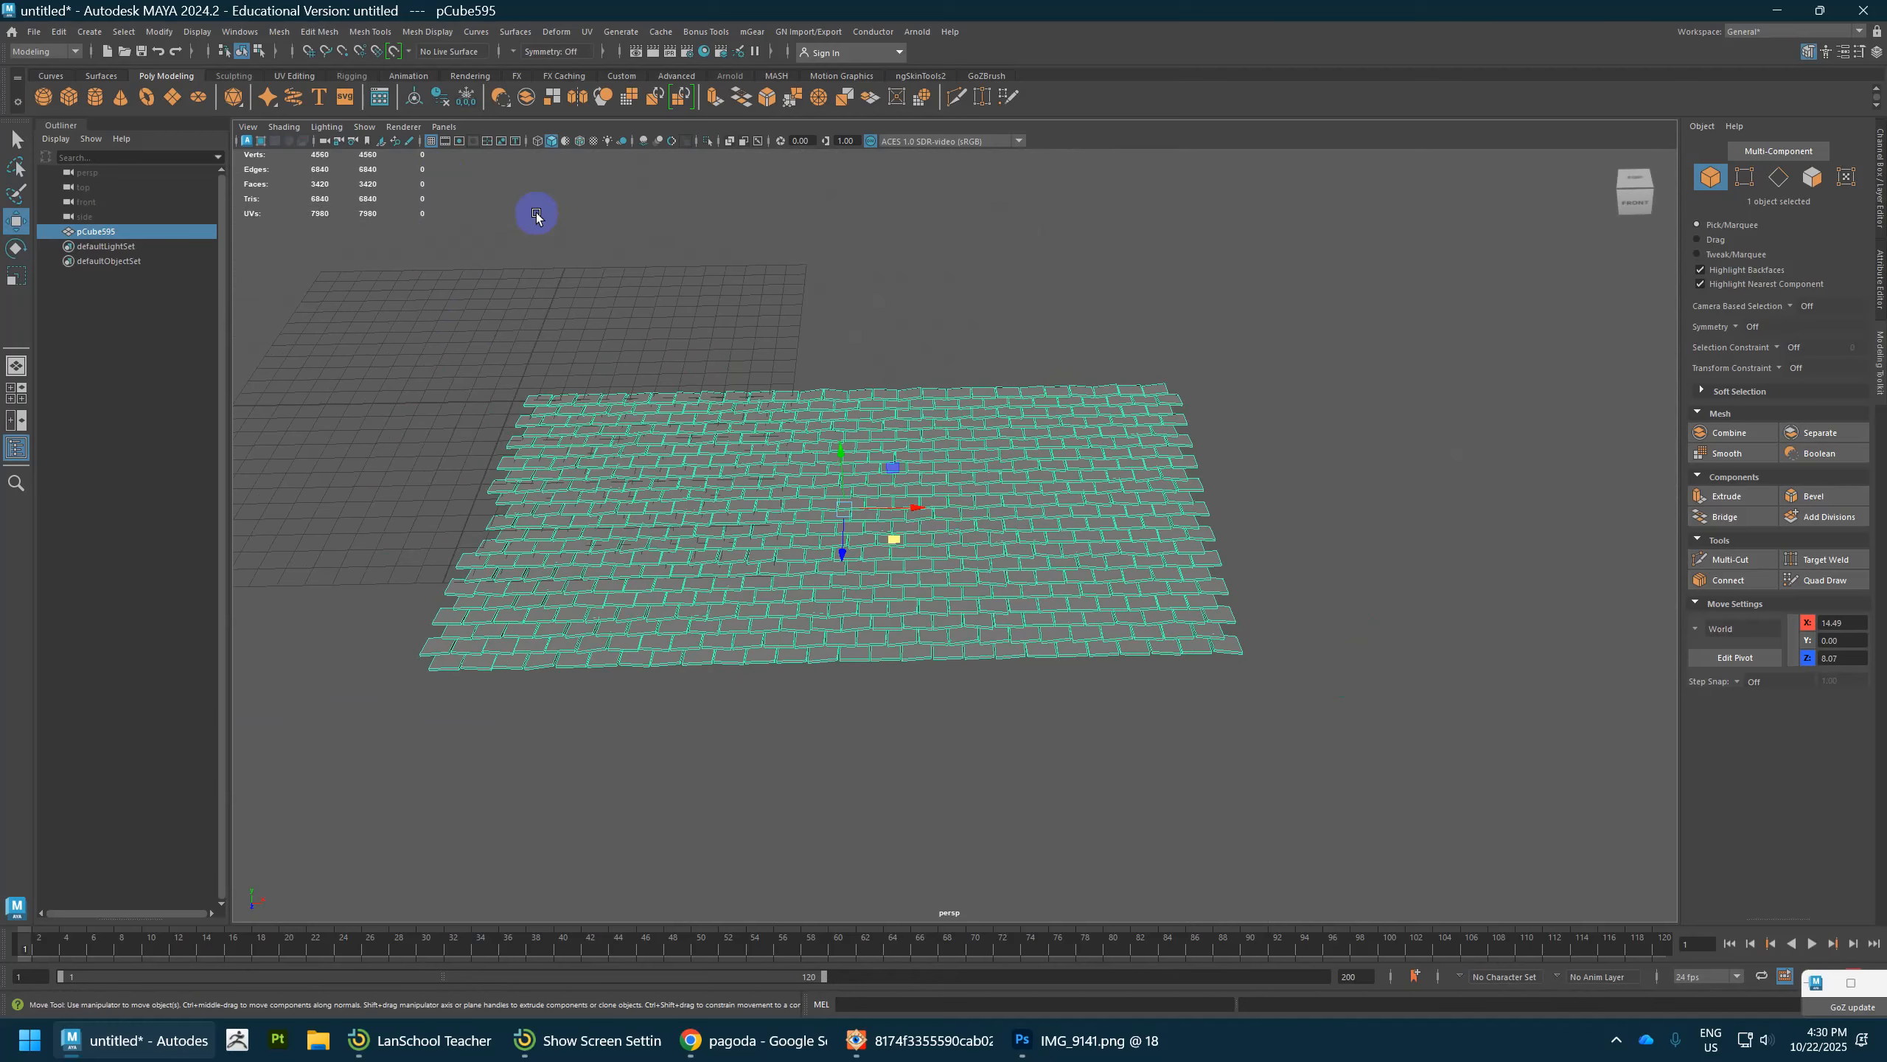
left_click(567, 32)
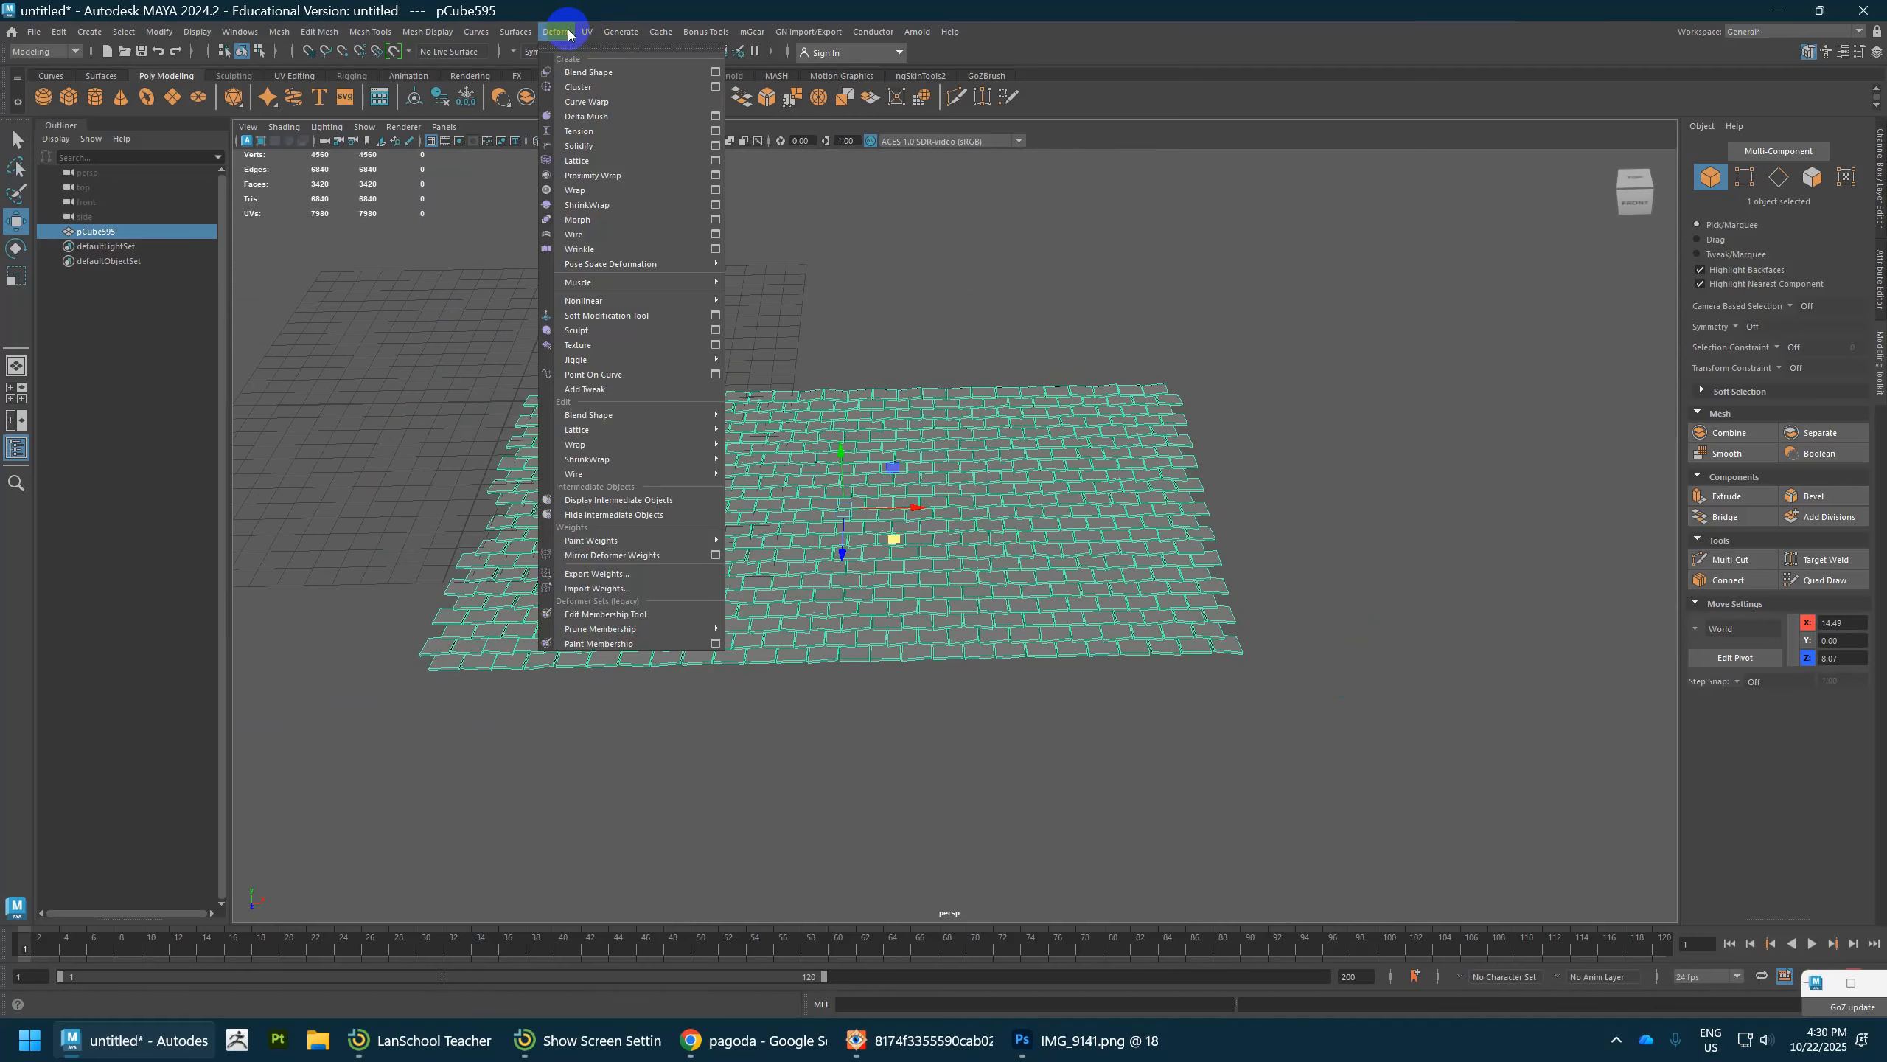
mouse_move(661, 299)
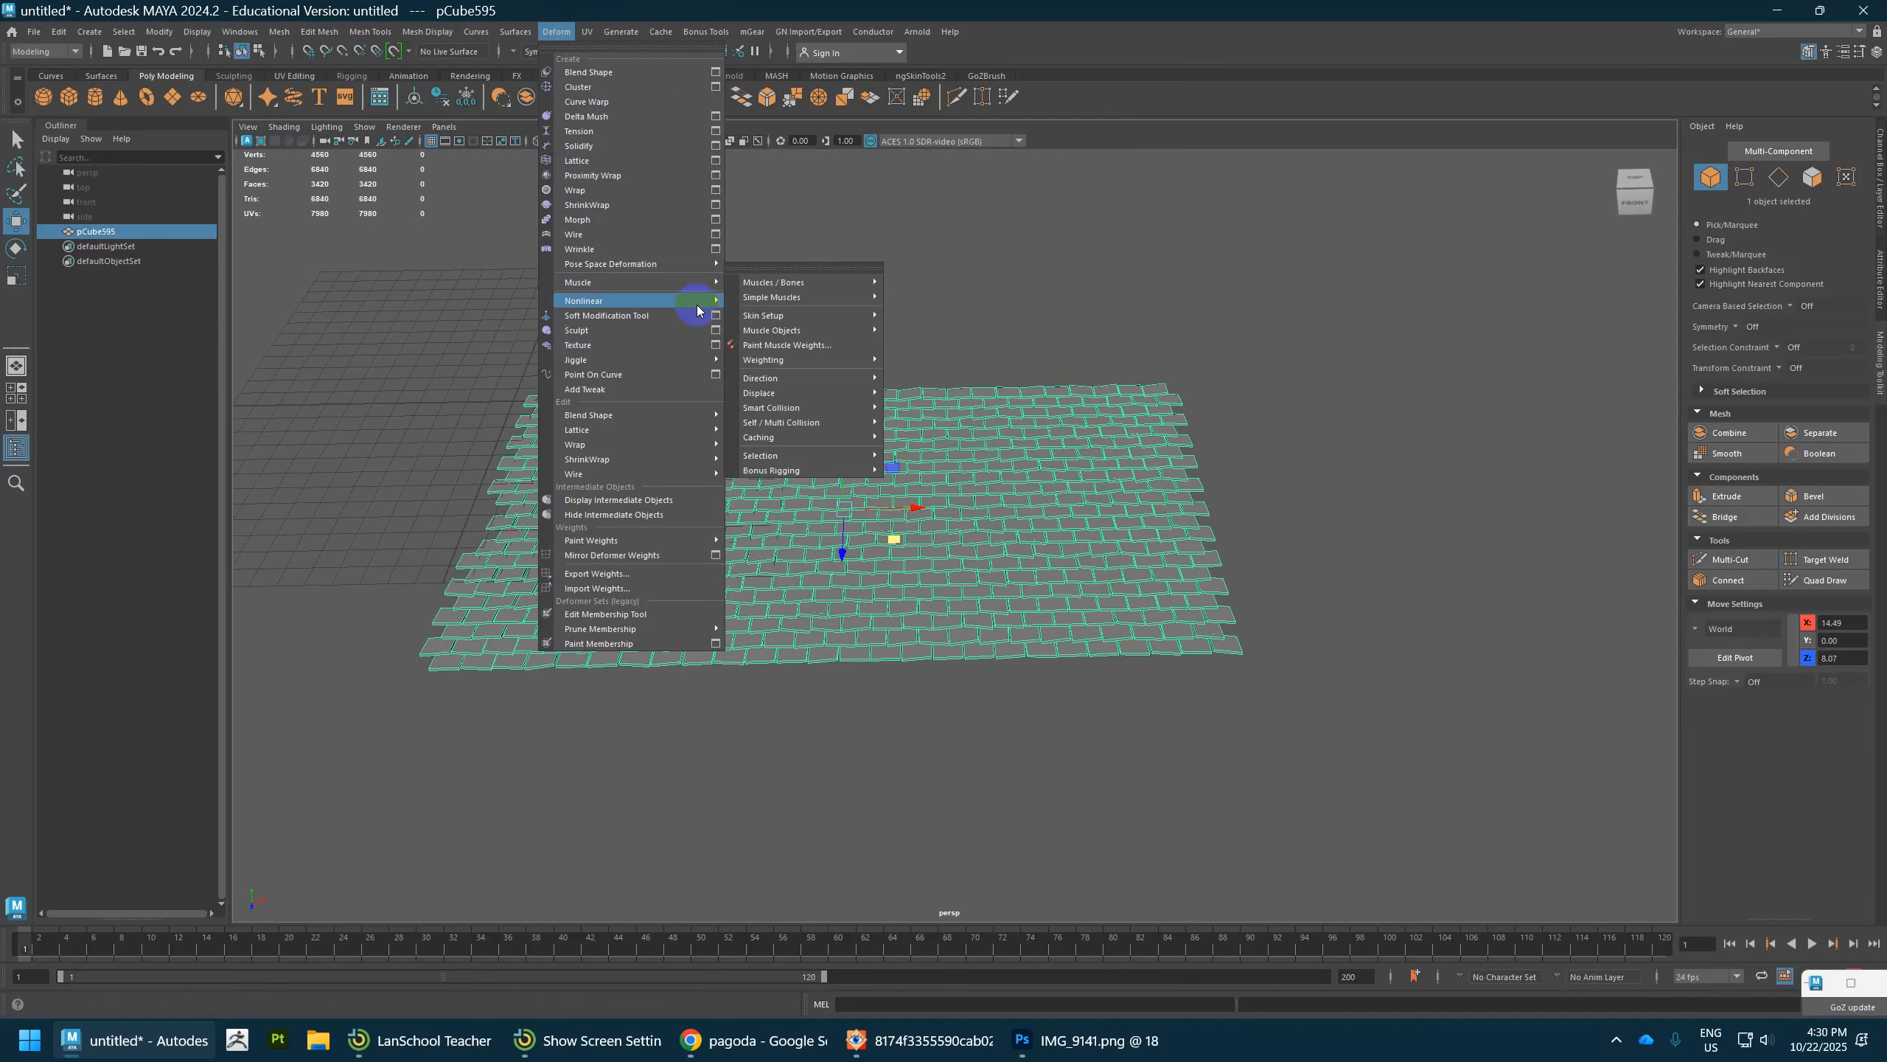
left_click(714, 162)
left_click_drag(1087, 232, 1321, 131)
middle_click_drag(1061, 321, 872, 333, "alt")
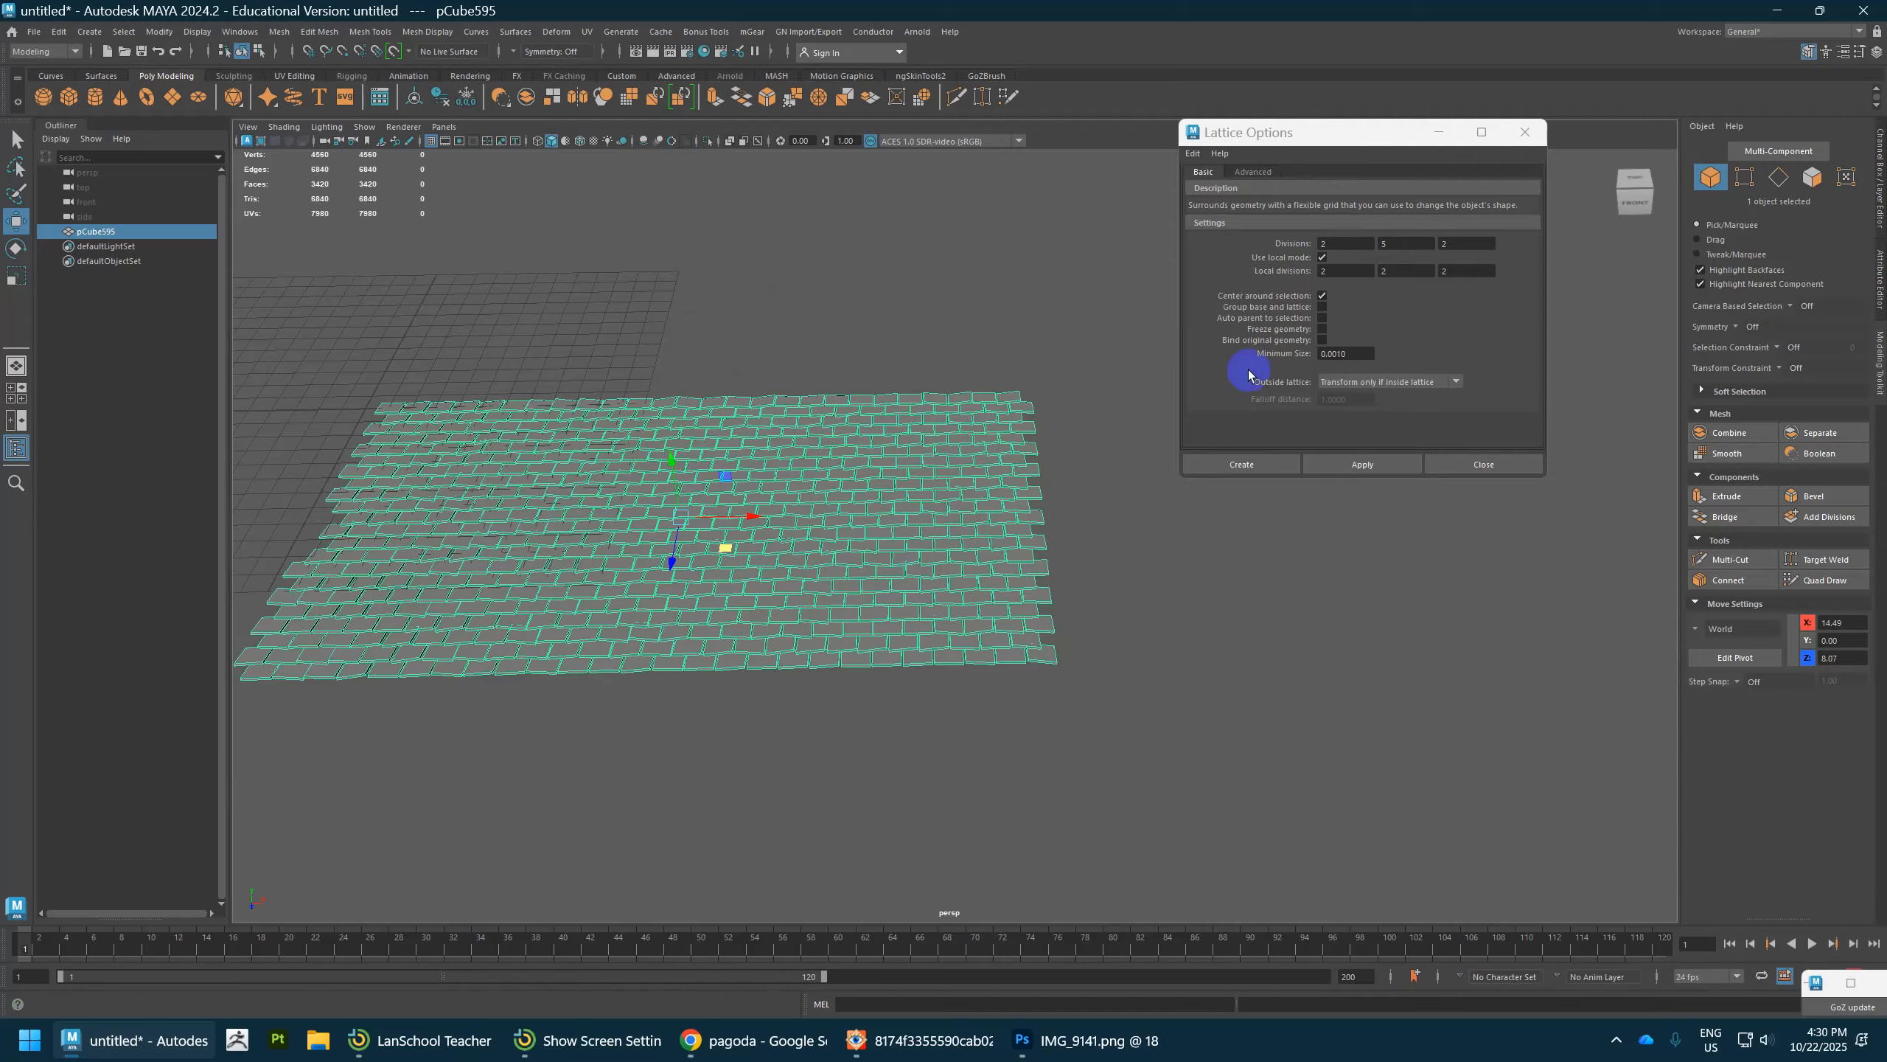
Step: Try a lattice with divisions of 2, 5 and 2 on the tile sheet and undo it
left_click(1363, 464)
left_click_drag(966, 498, 843, 534, "alt")
key("ctrl+z")
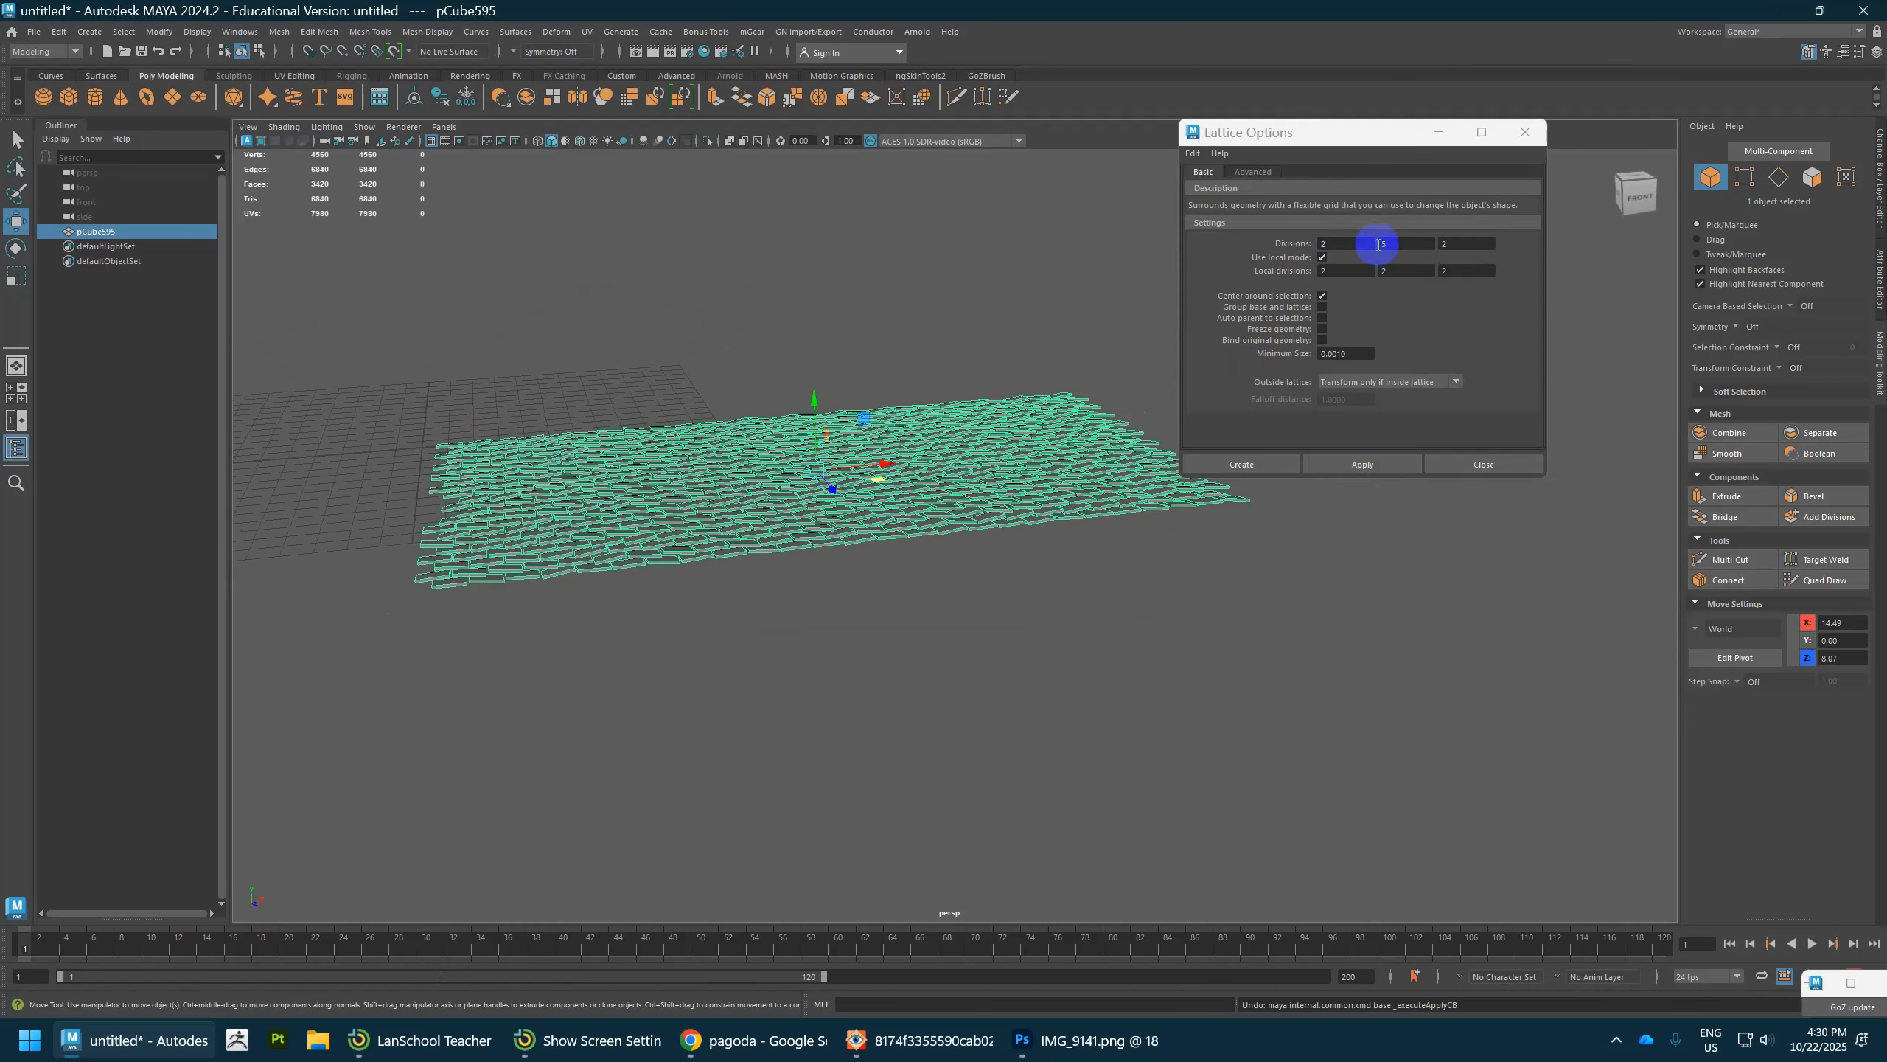
Step: Set the lattice divisions to 5, 1 and 2 and try applying the lattice to the tile sheet
double_click(1352, 243)
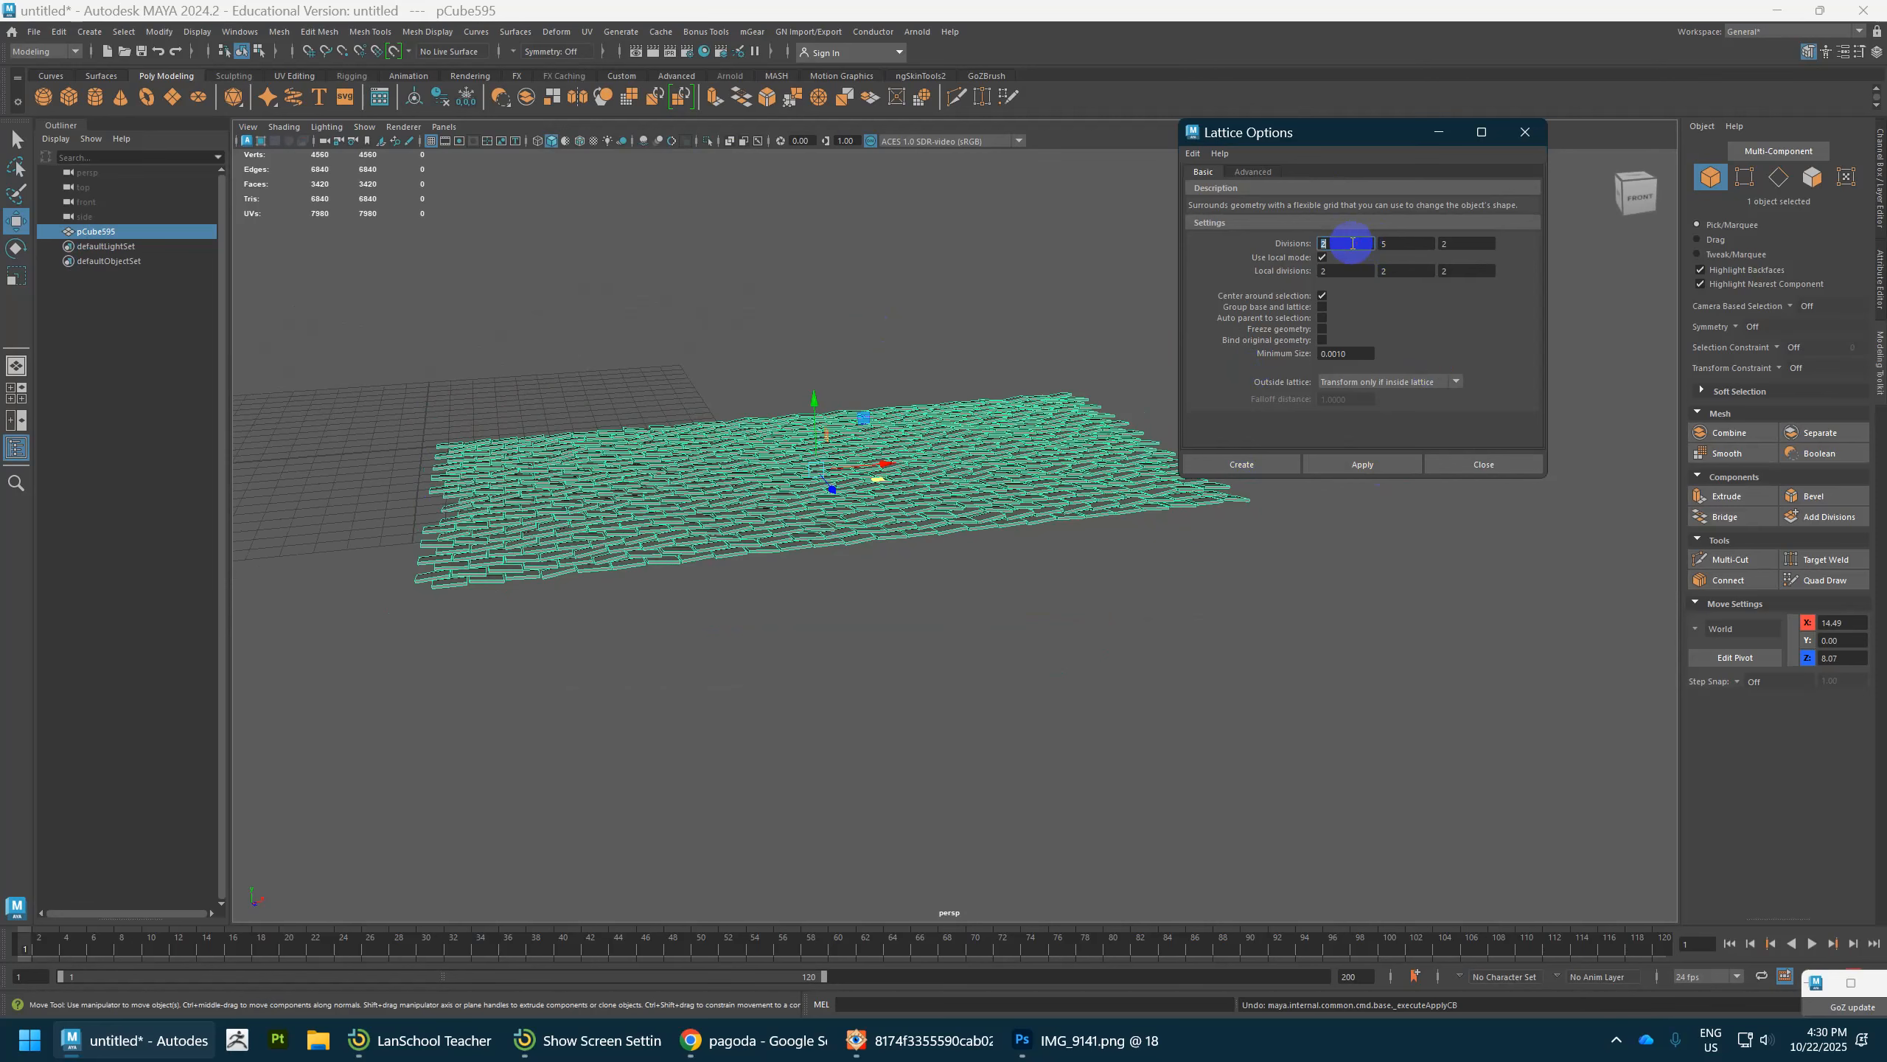
type("5")
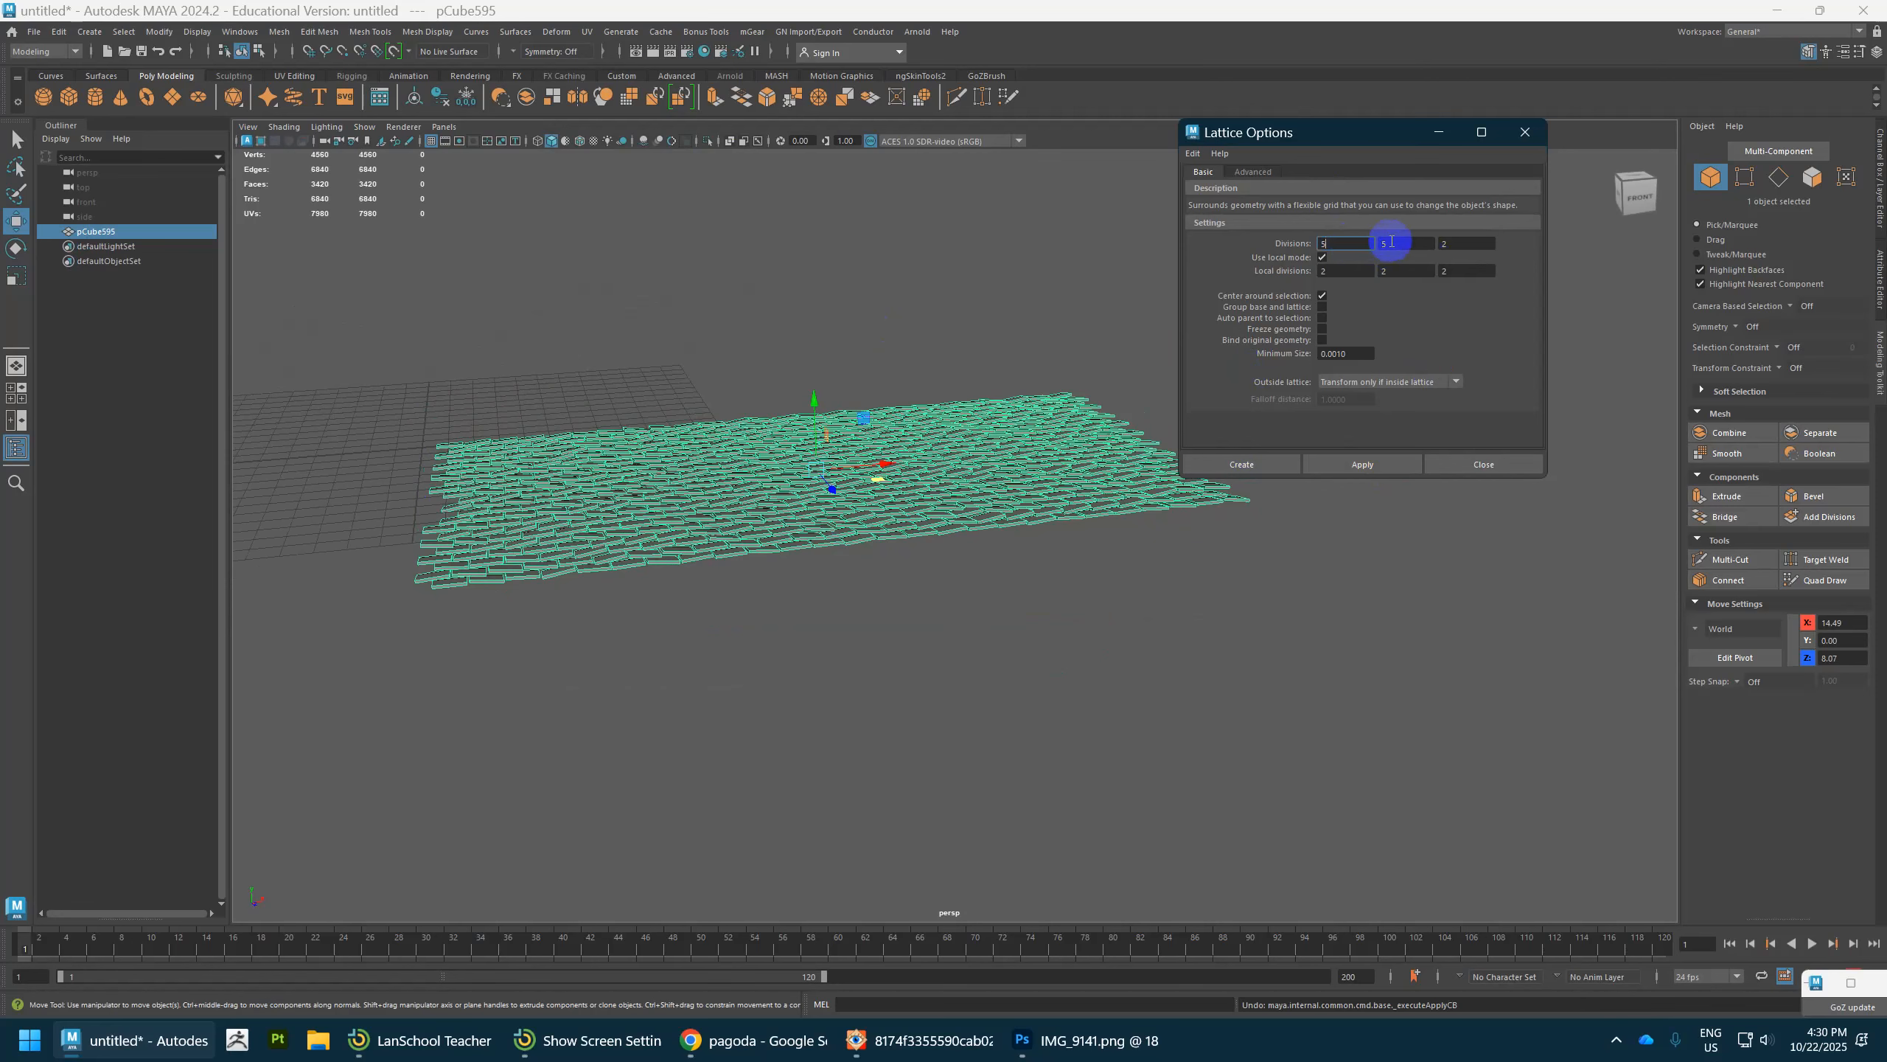
key("Tab")
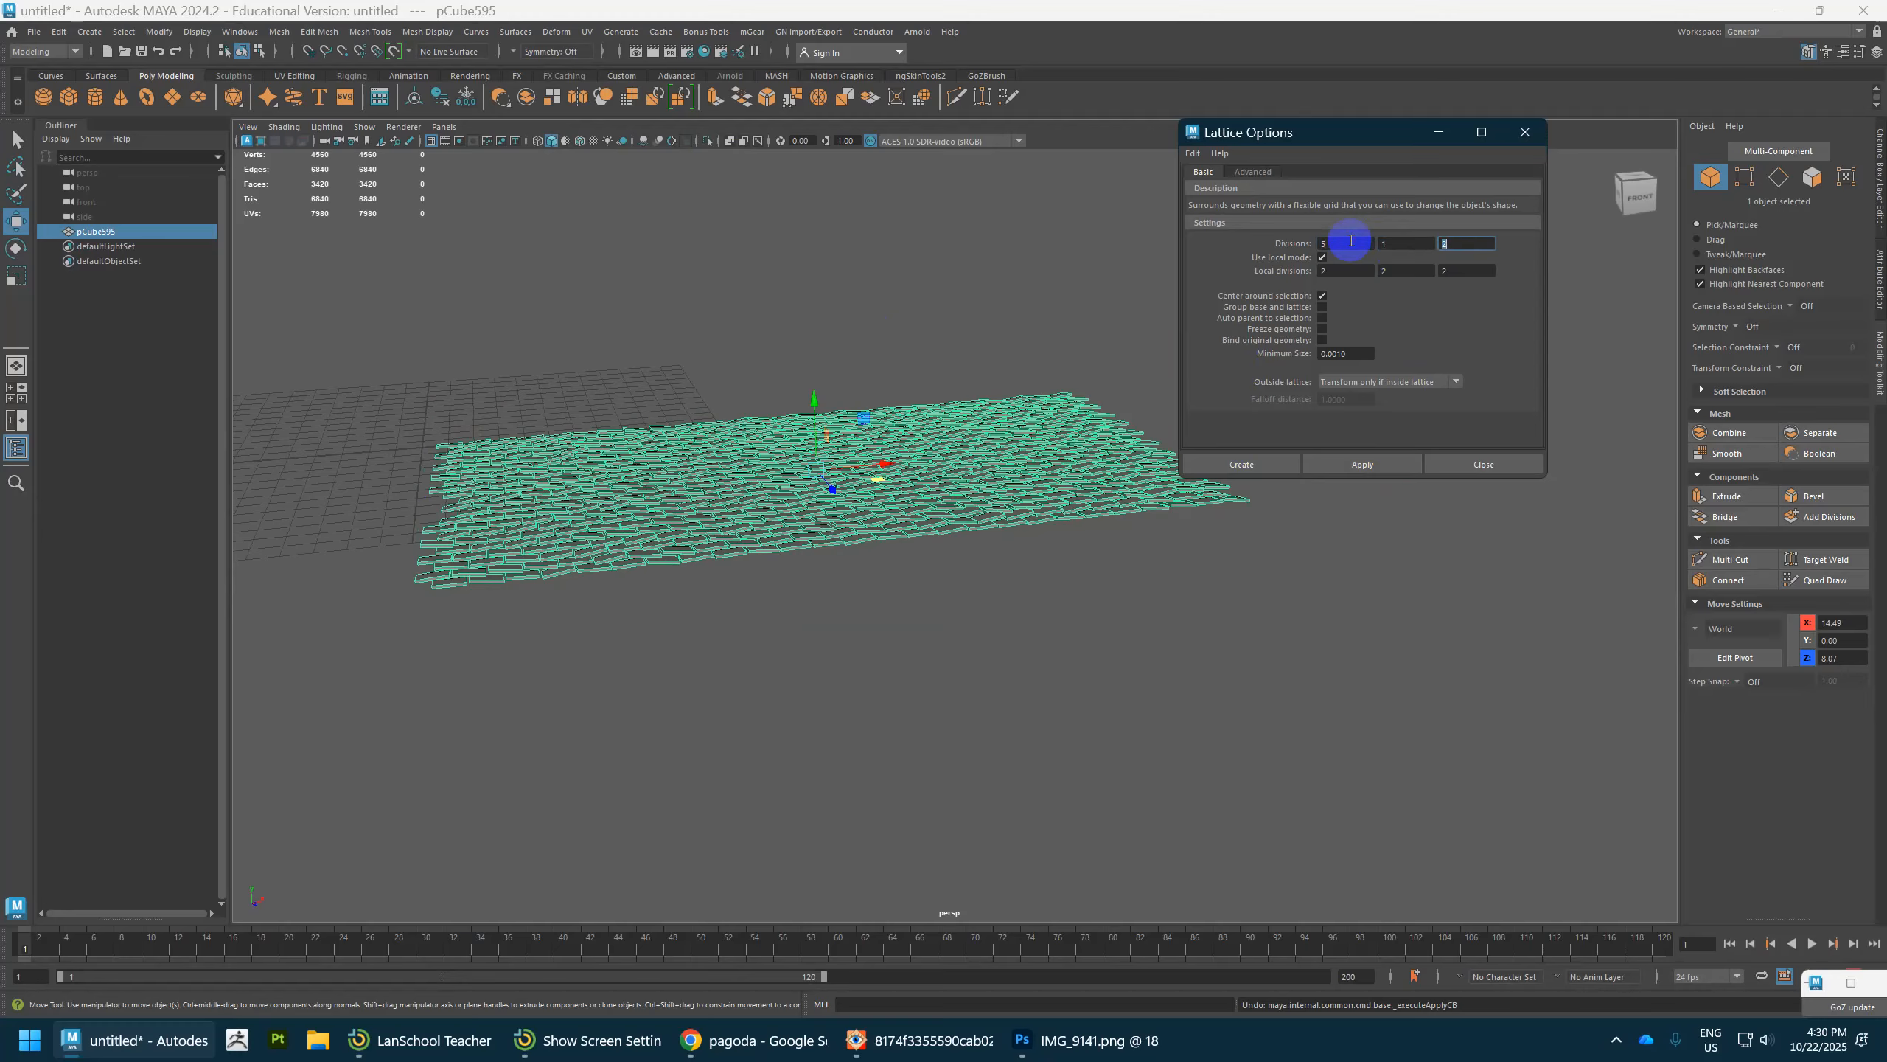
left_click(1354, 460)
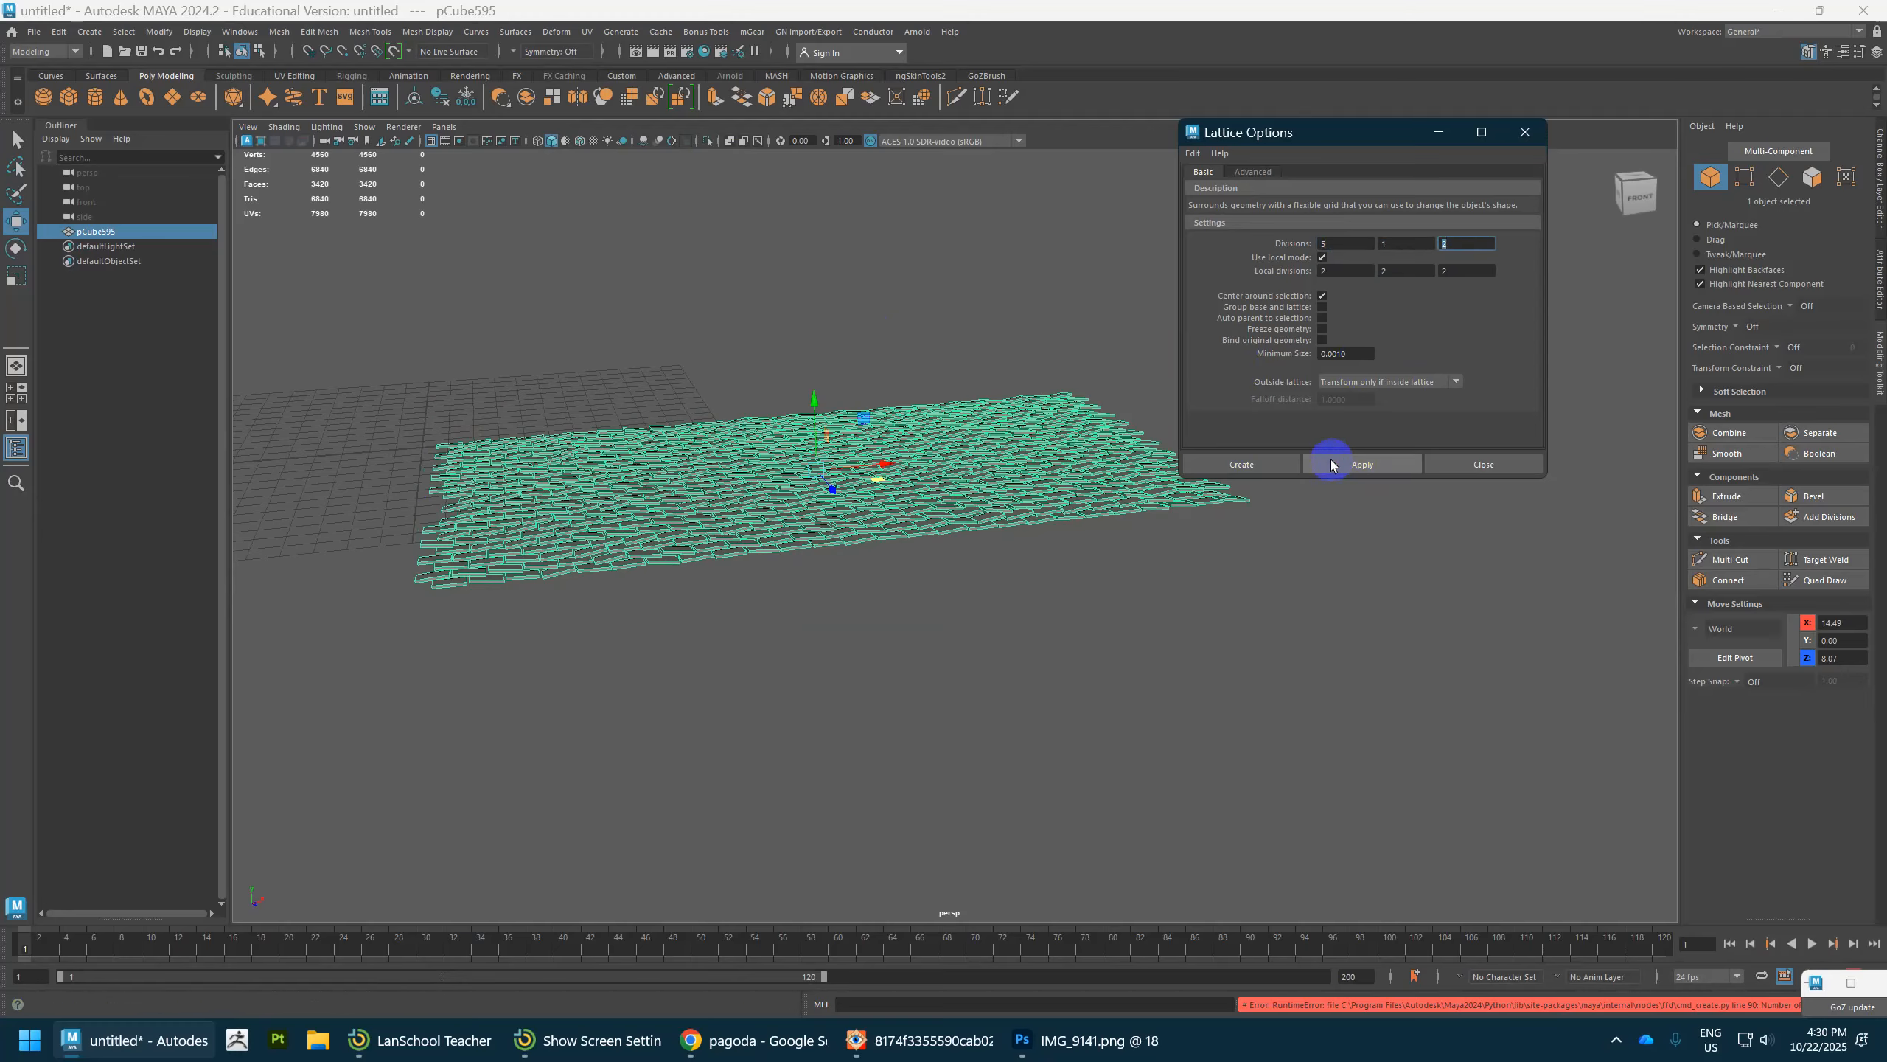
Step: Change the second lattice division to 2, apply the lattice to the tile sheet, and clear the selection
double_click(1394, 246)
type("2")
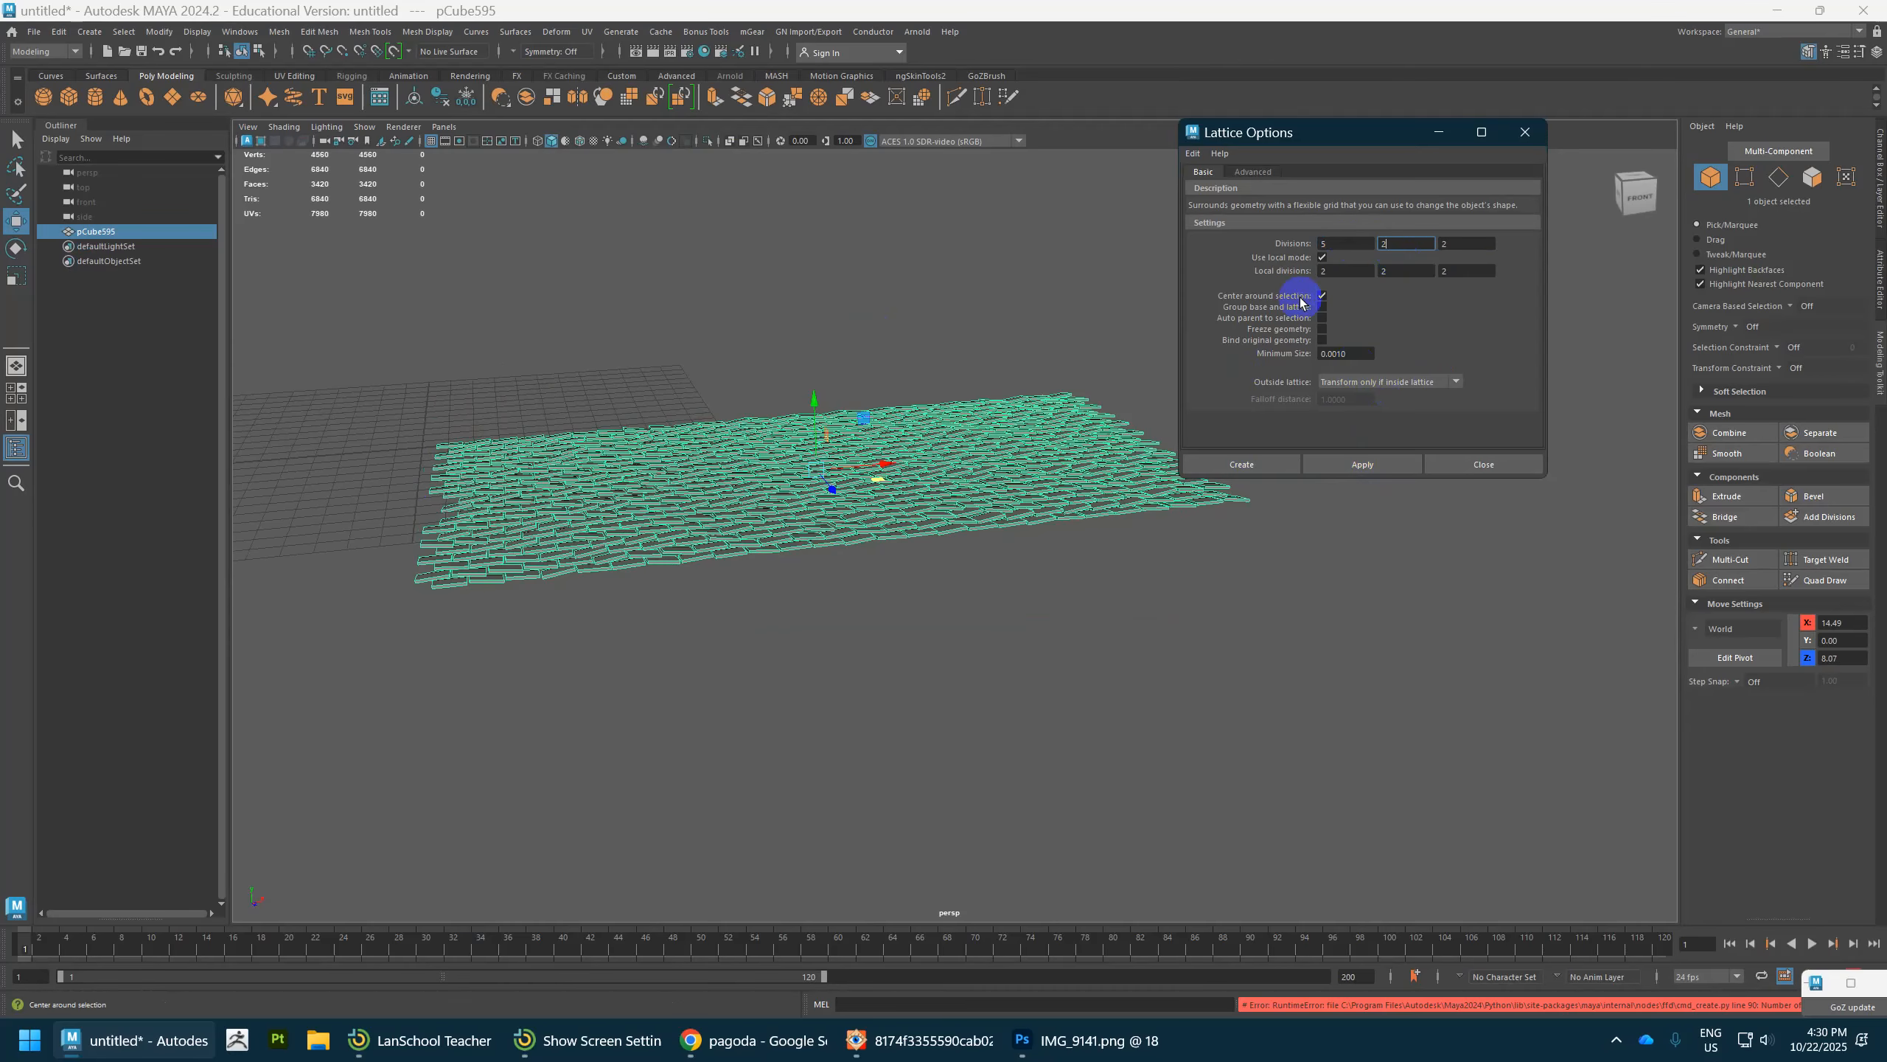
left_click(1344, 465)
left_click_drag(783, 500, 781, 505, "alt")
left_click_drag(1142, 438, 1107, 448, "alt")
left_click(1298, 560)
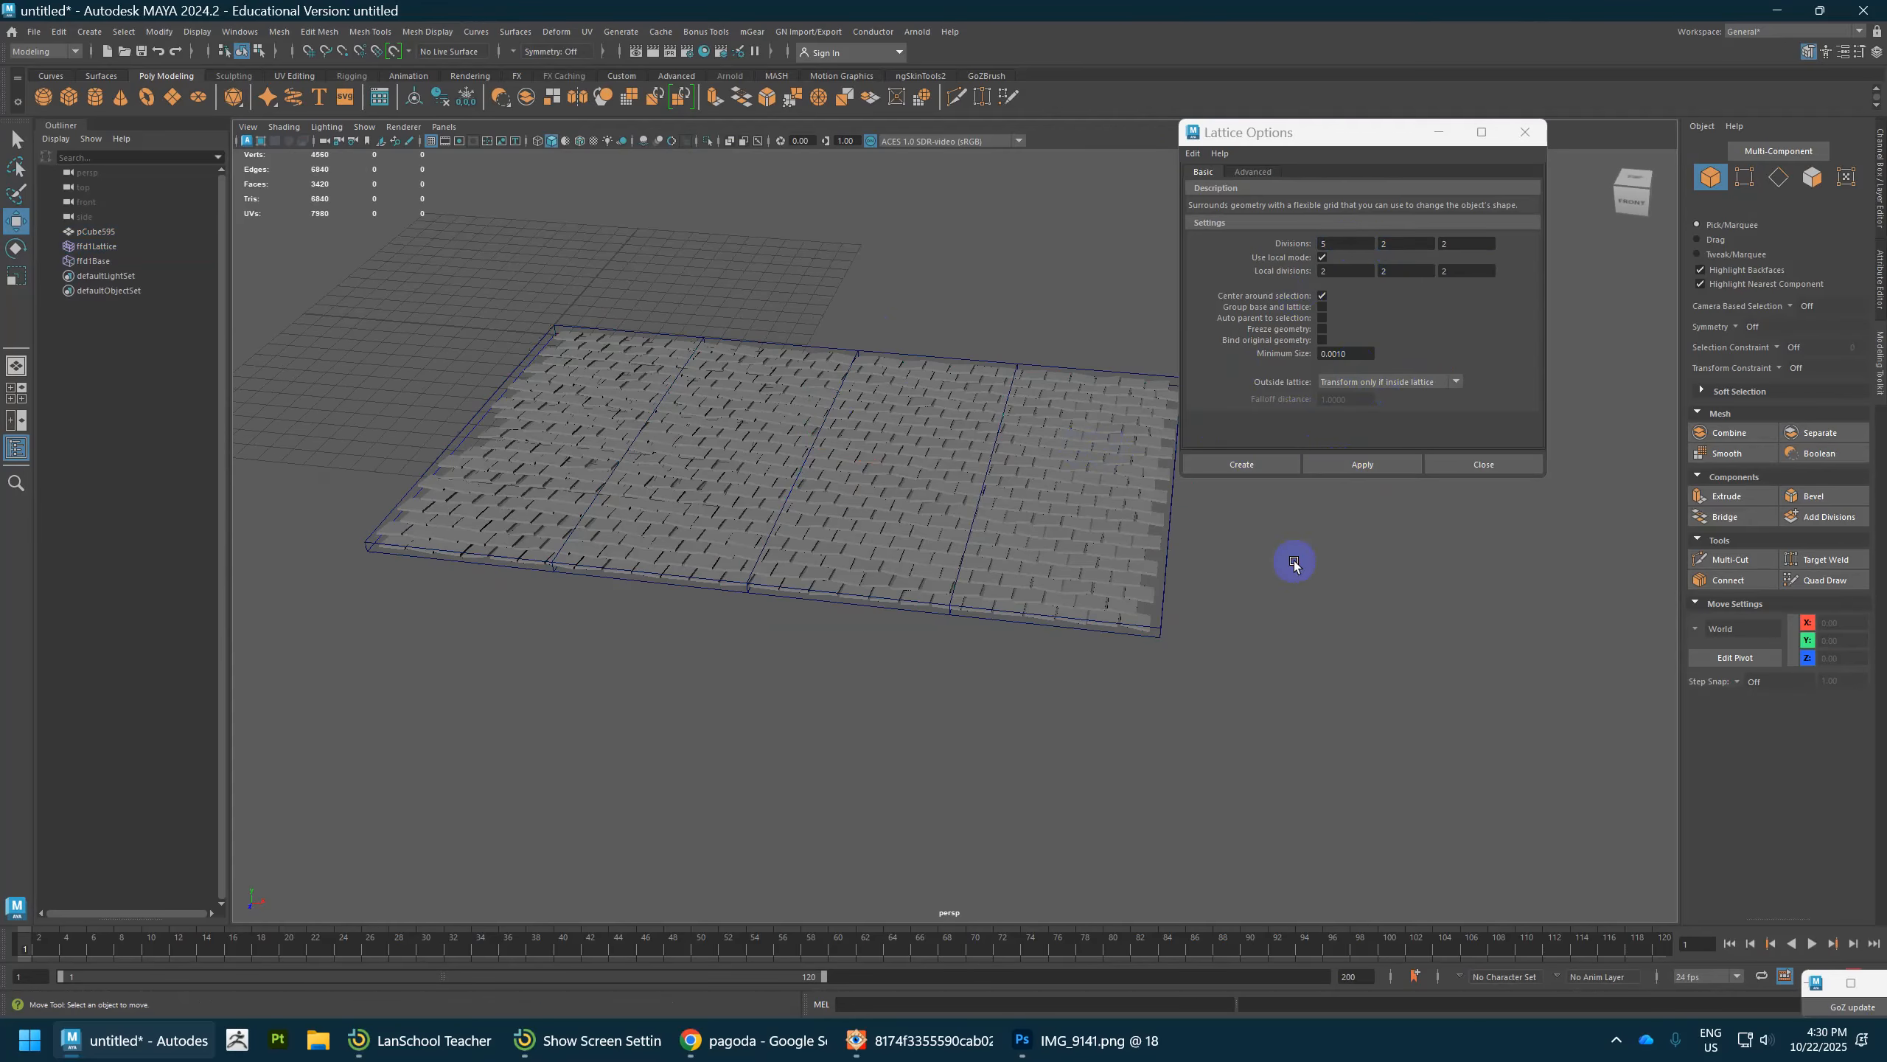
Step: Undo the lattice applied to the tile sheet and set the third lattice division to 5
key("ctrl+z")
key("ctrl+z")
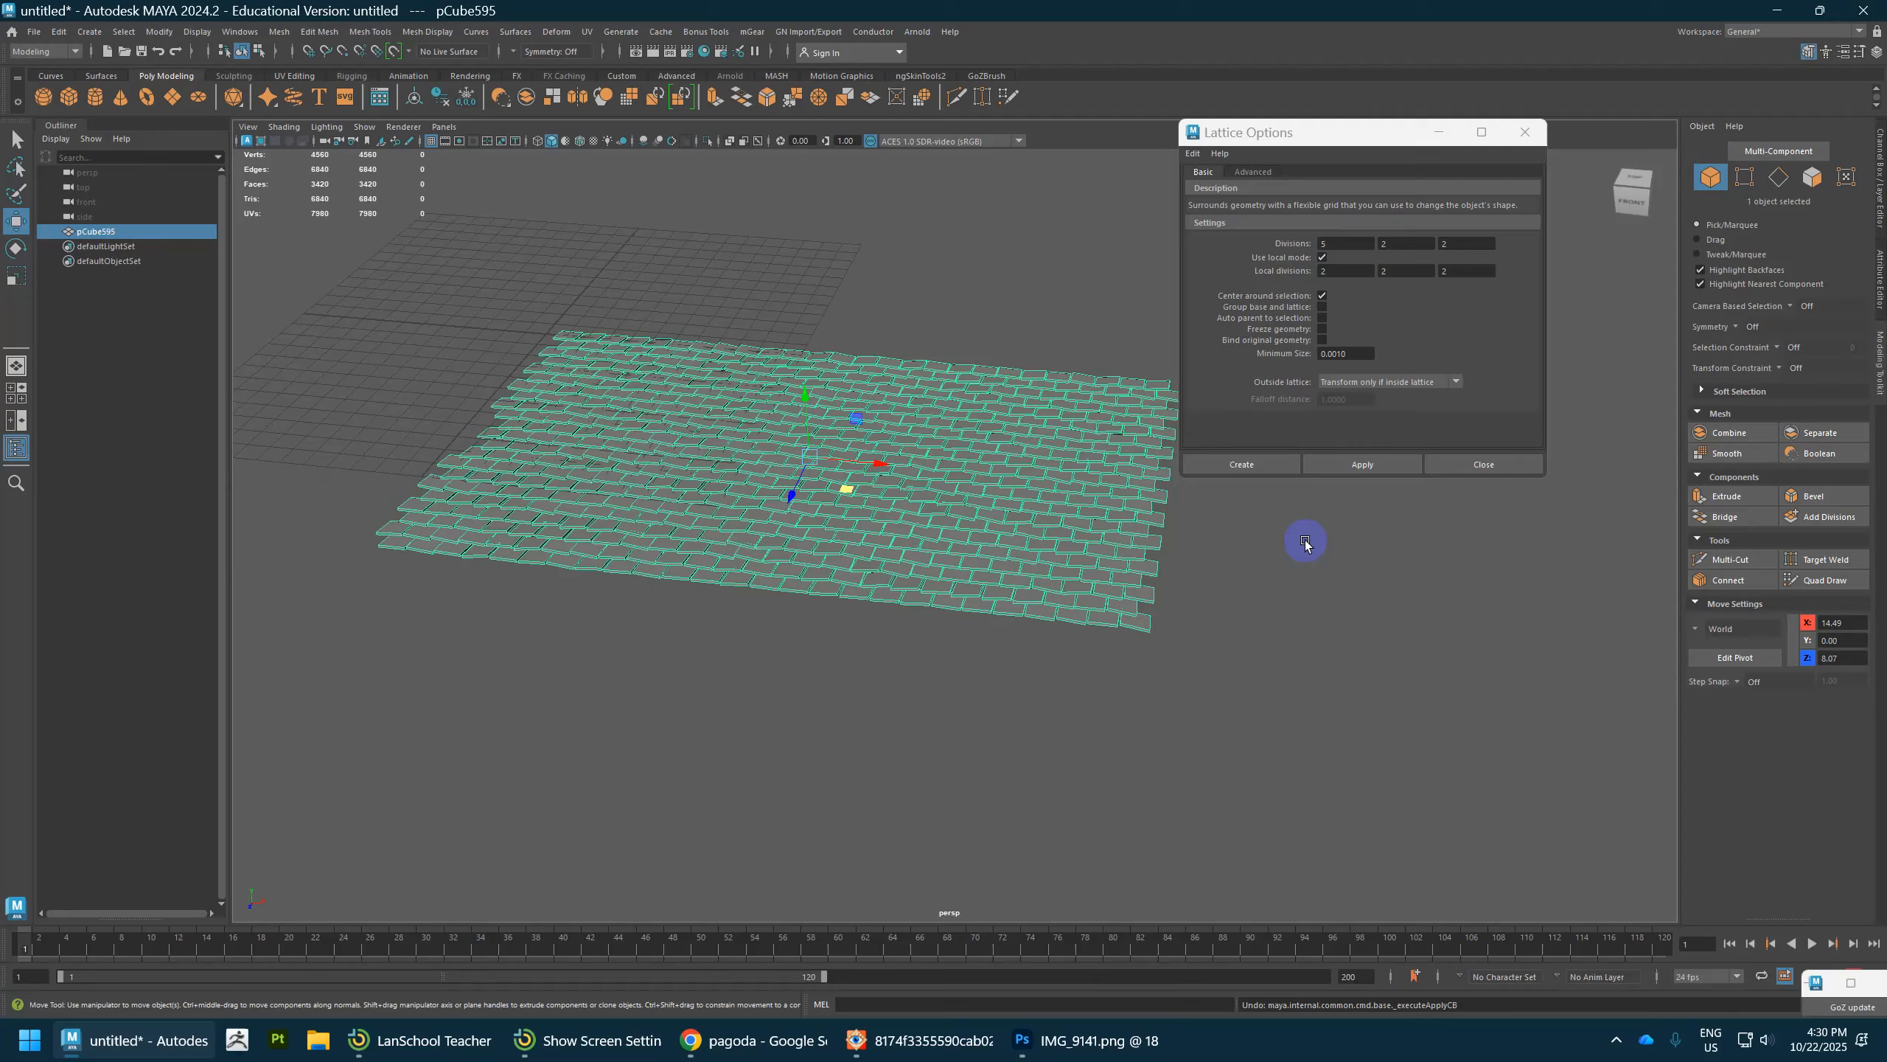
double_click(1461, 244)
type("5")
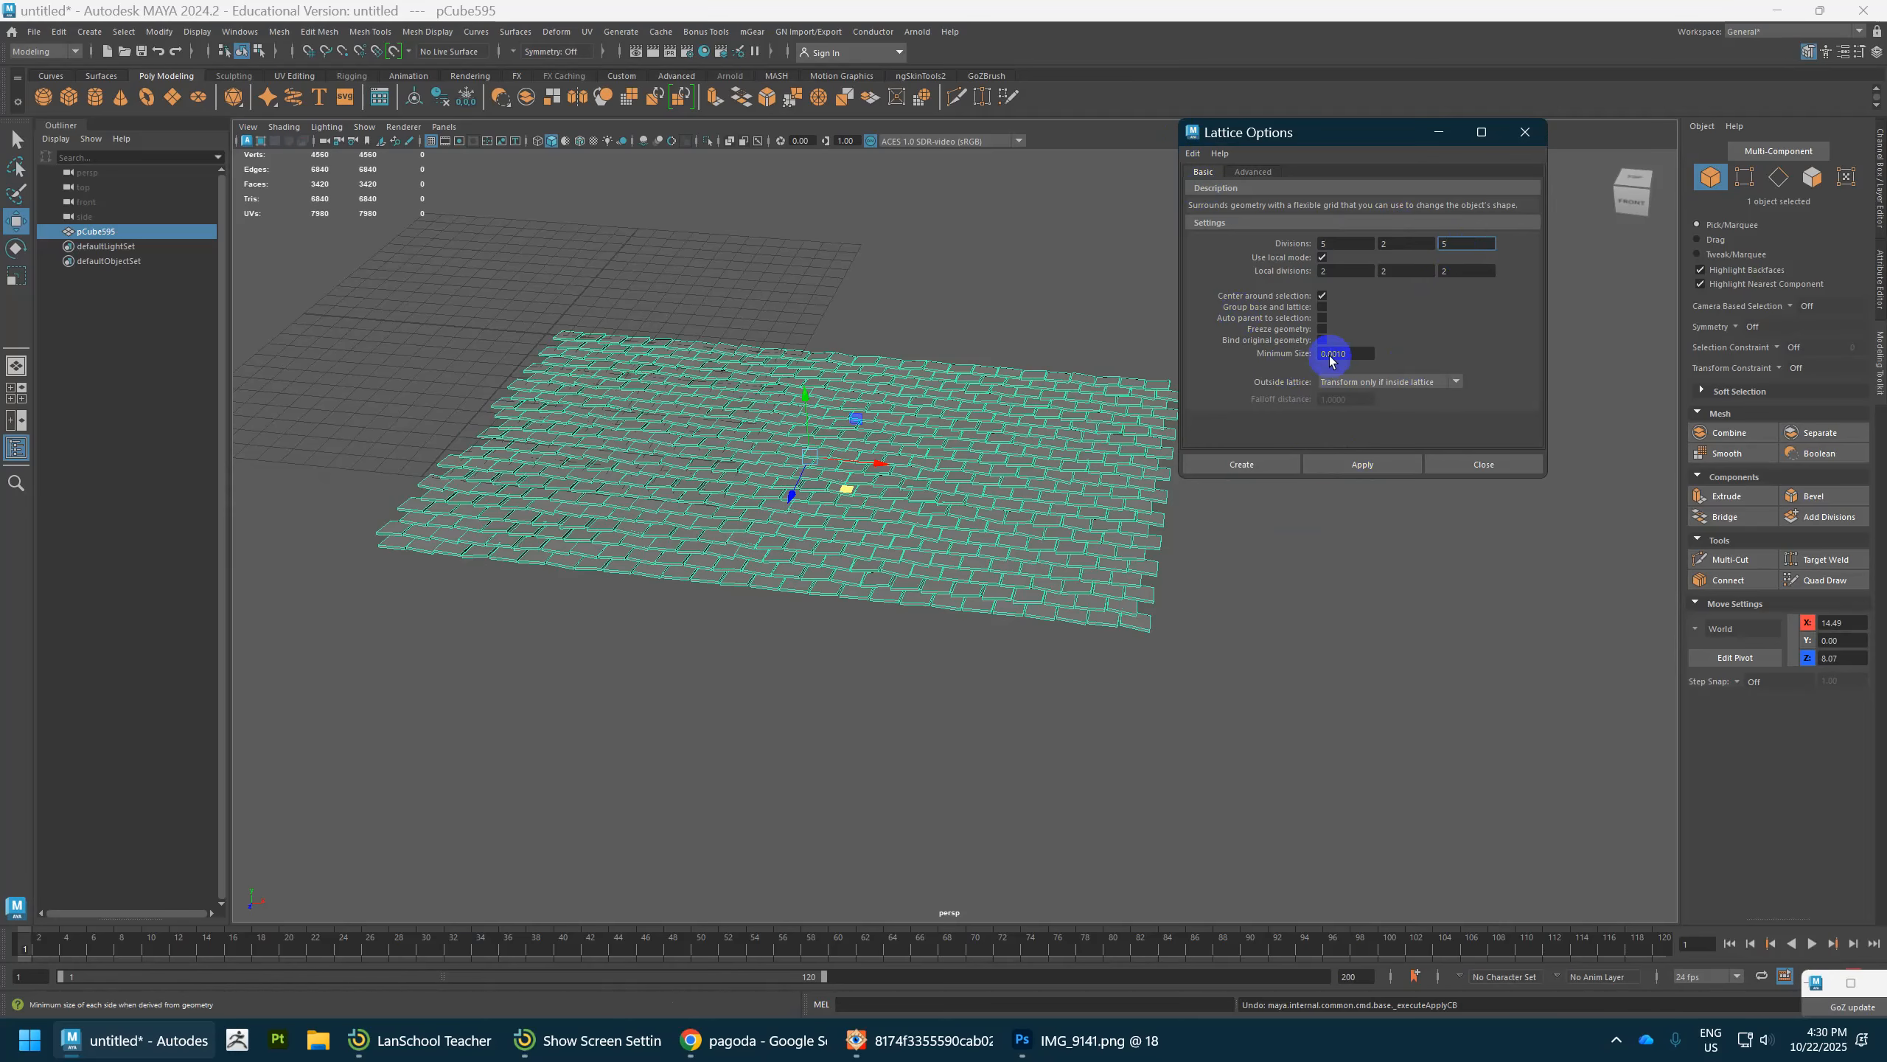
Step: Keep the lattice deformation order at Default and apply the lattice with divisions of 5, 2 and 5 to the tile sheet
left_click(1255, 172)
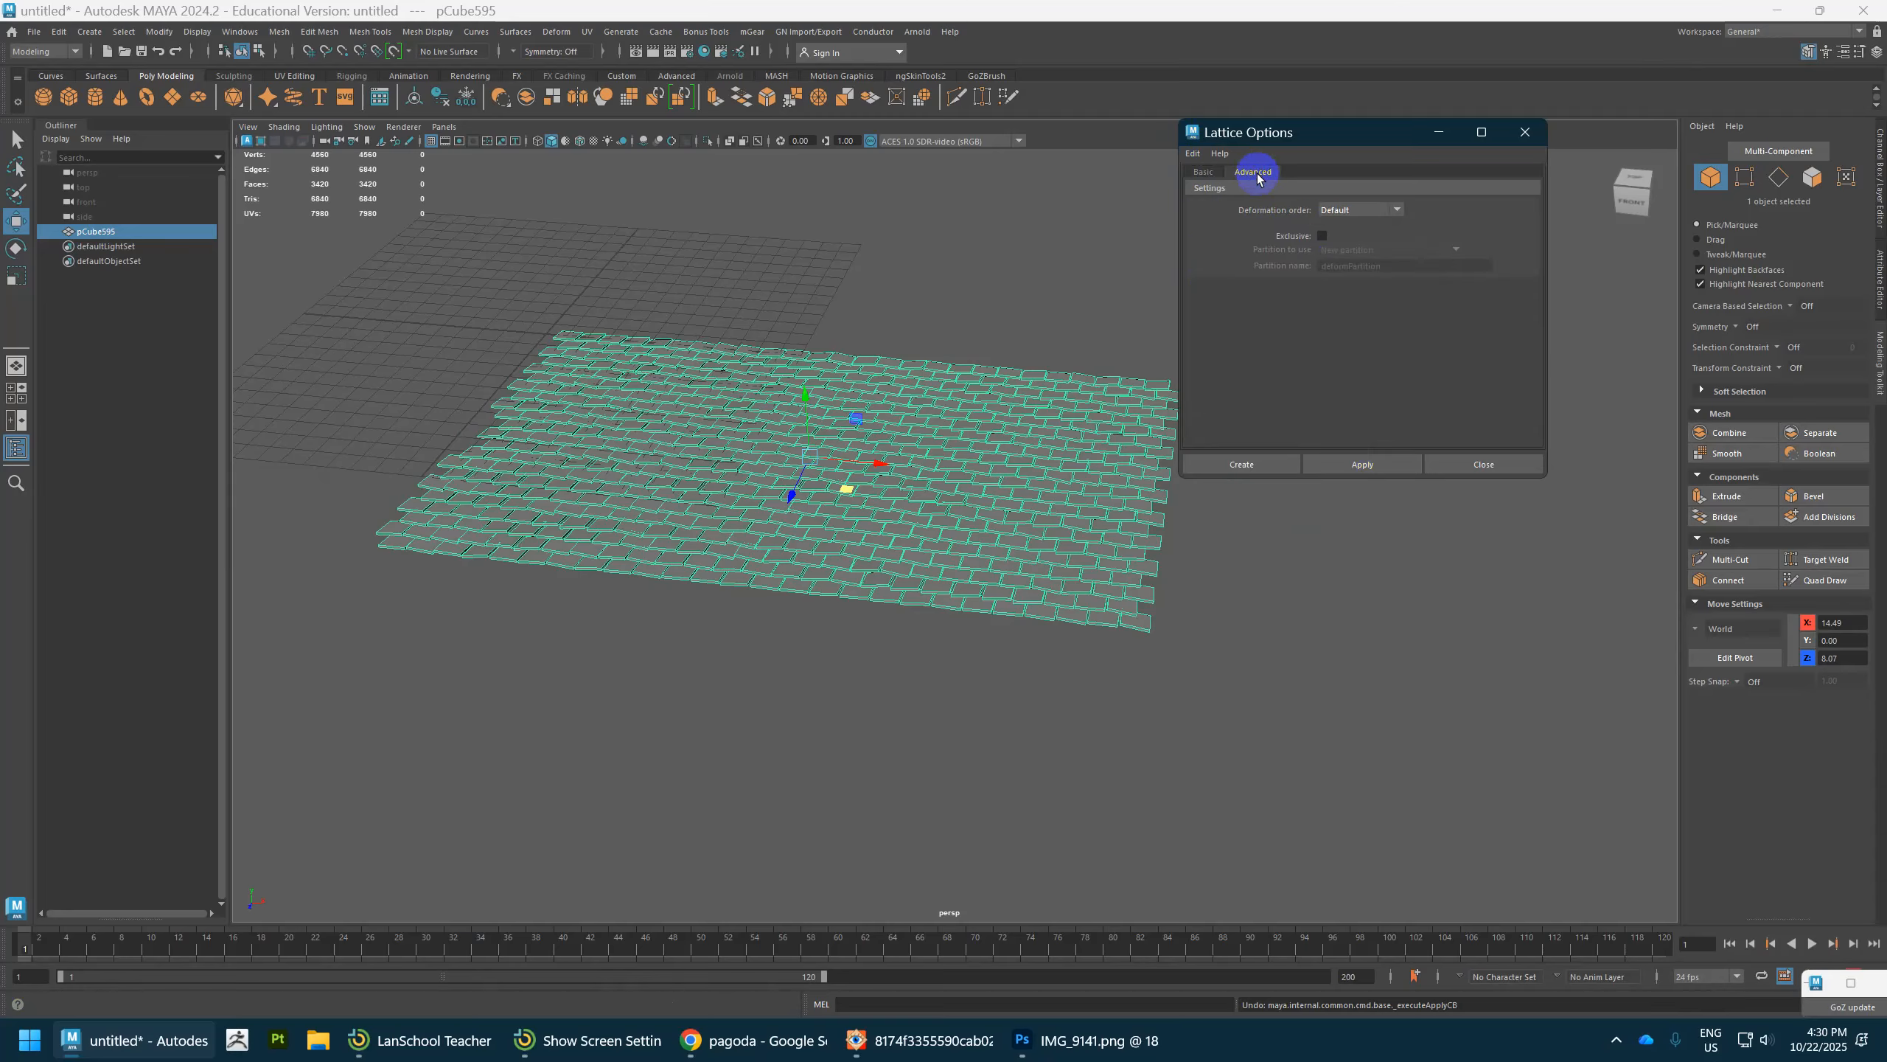
left_click(1203, 172)
left_click(1252, 172)
left_click(1358, 210)
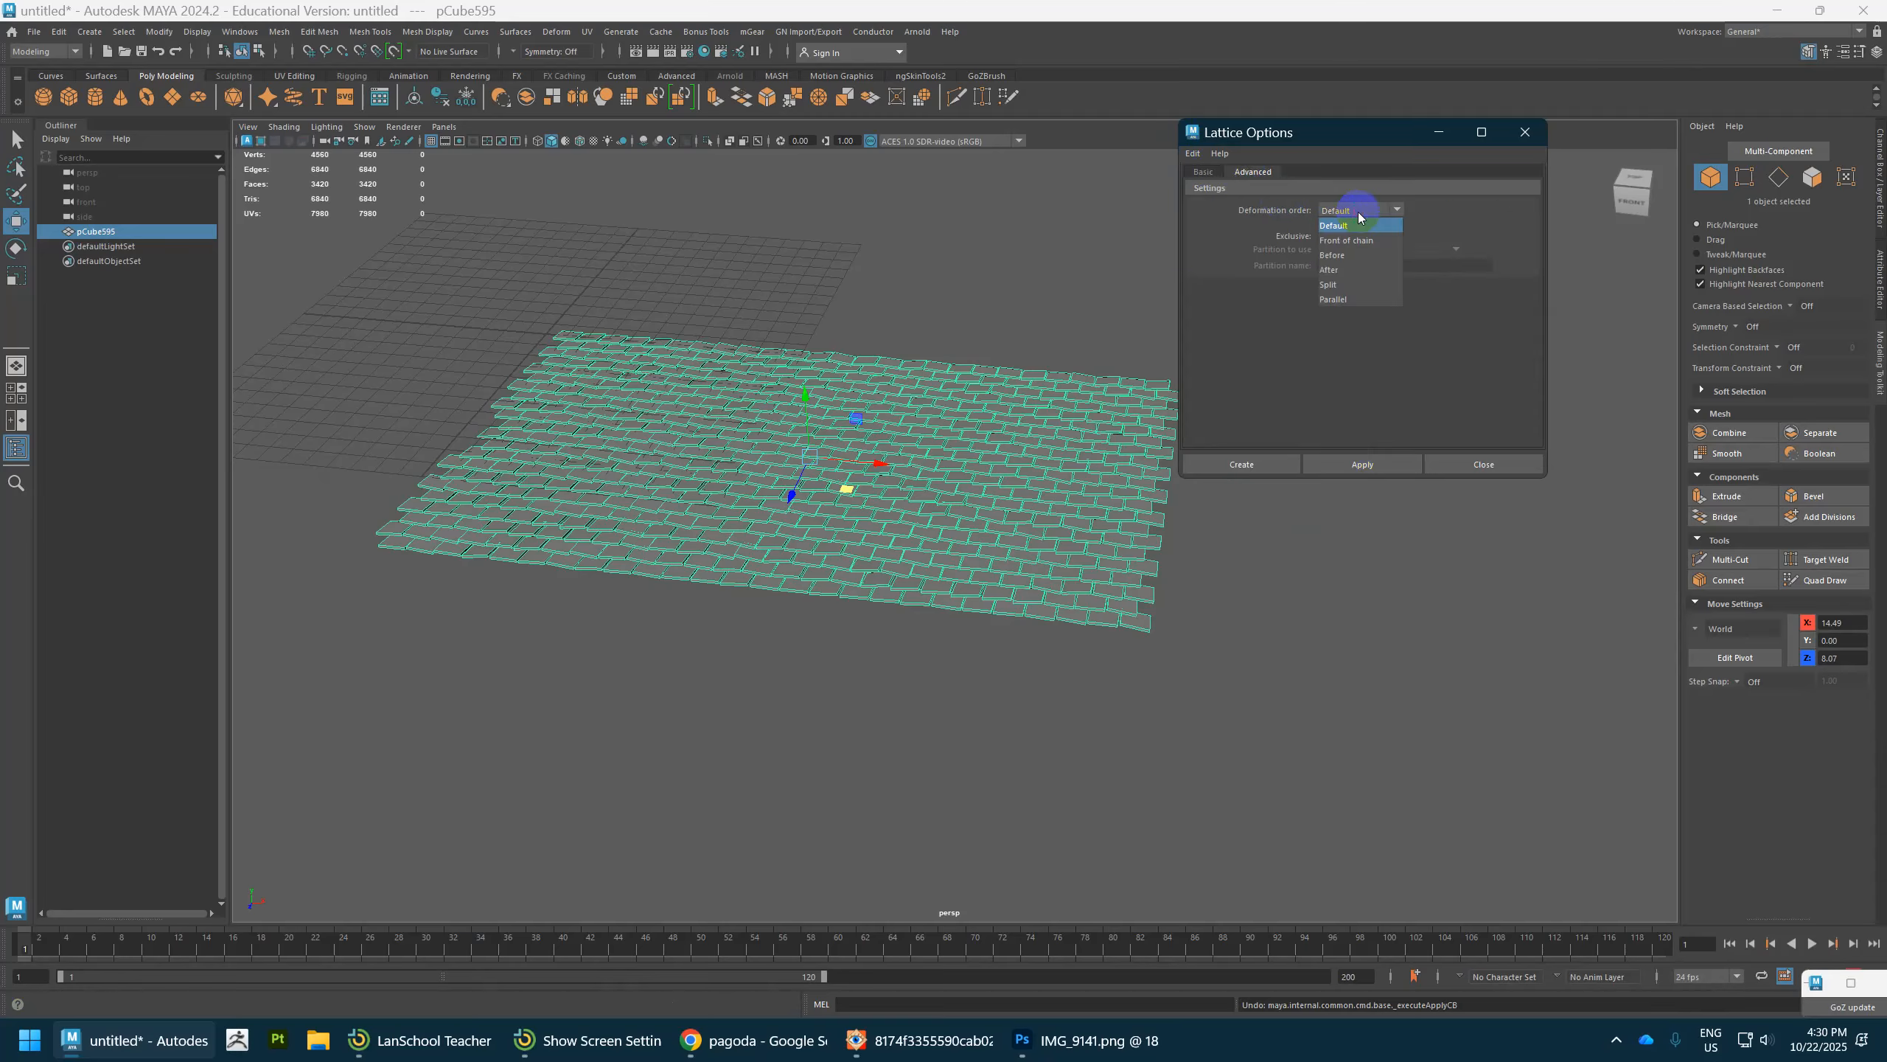
left_click(1348, 224)
left_click(1207, 173)
left_click(1362, 462)
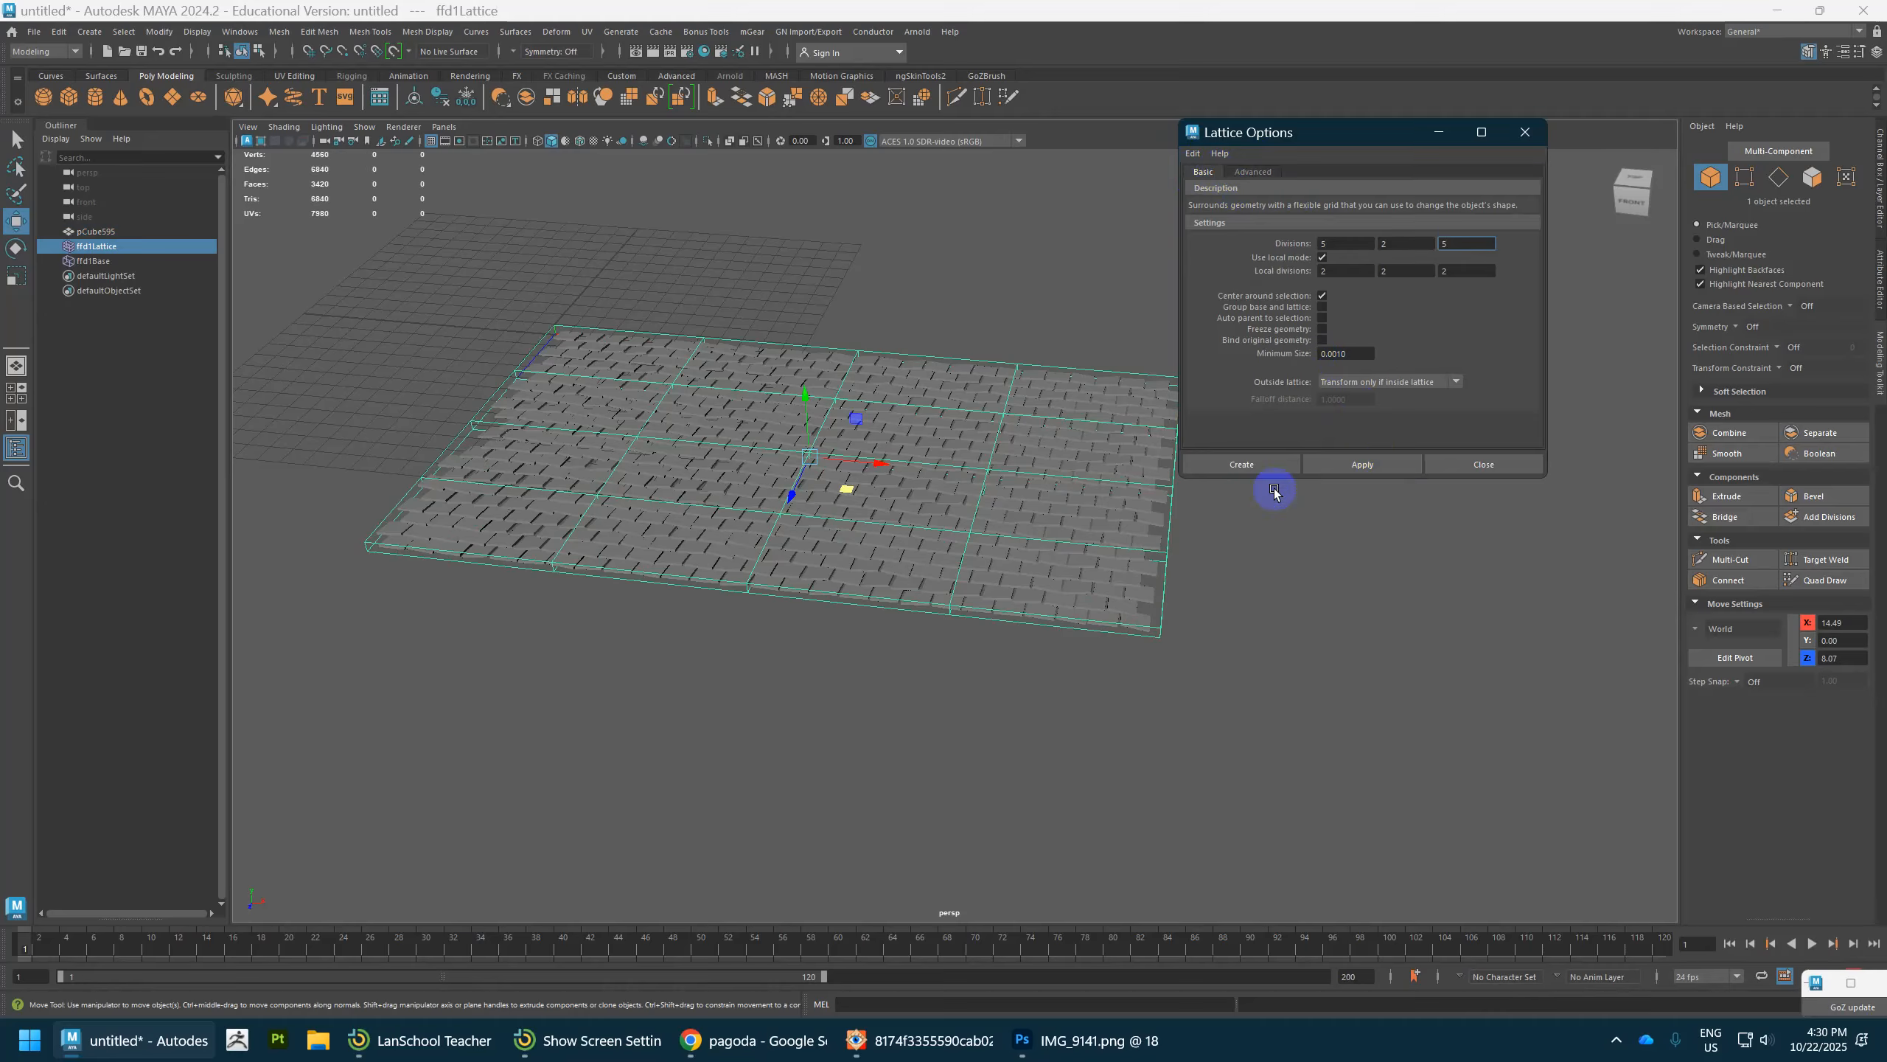
Step: Try pulling the lattice points at one corner of the tile sheet inward along the X axis
left_click_drag(1273, 492, 872, 420, "alt")
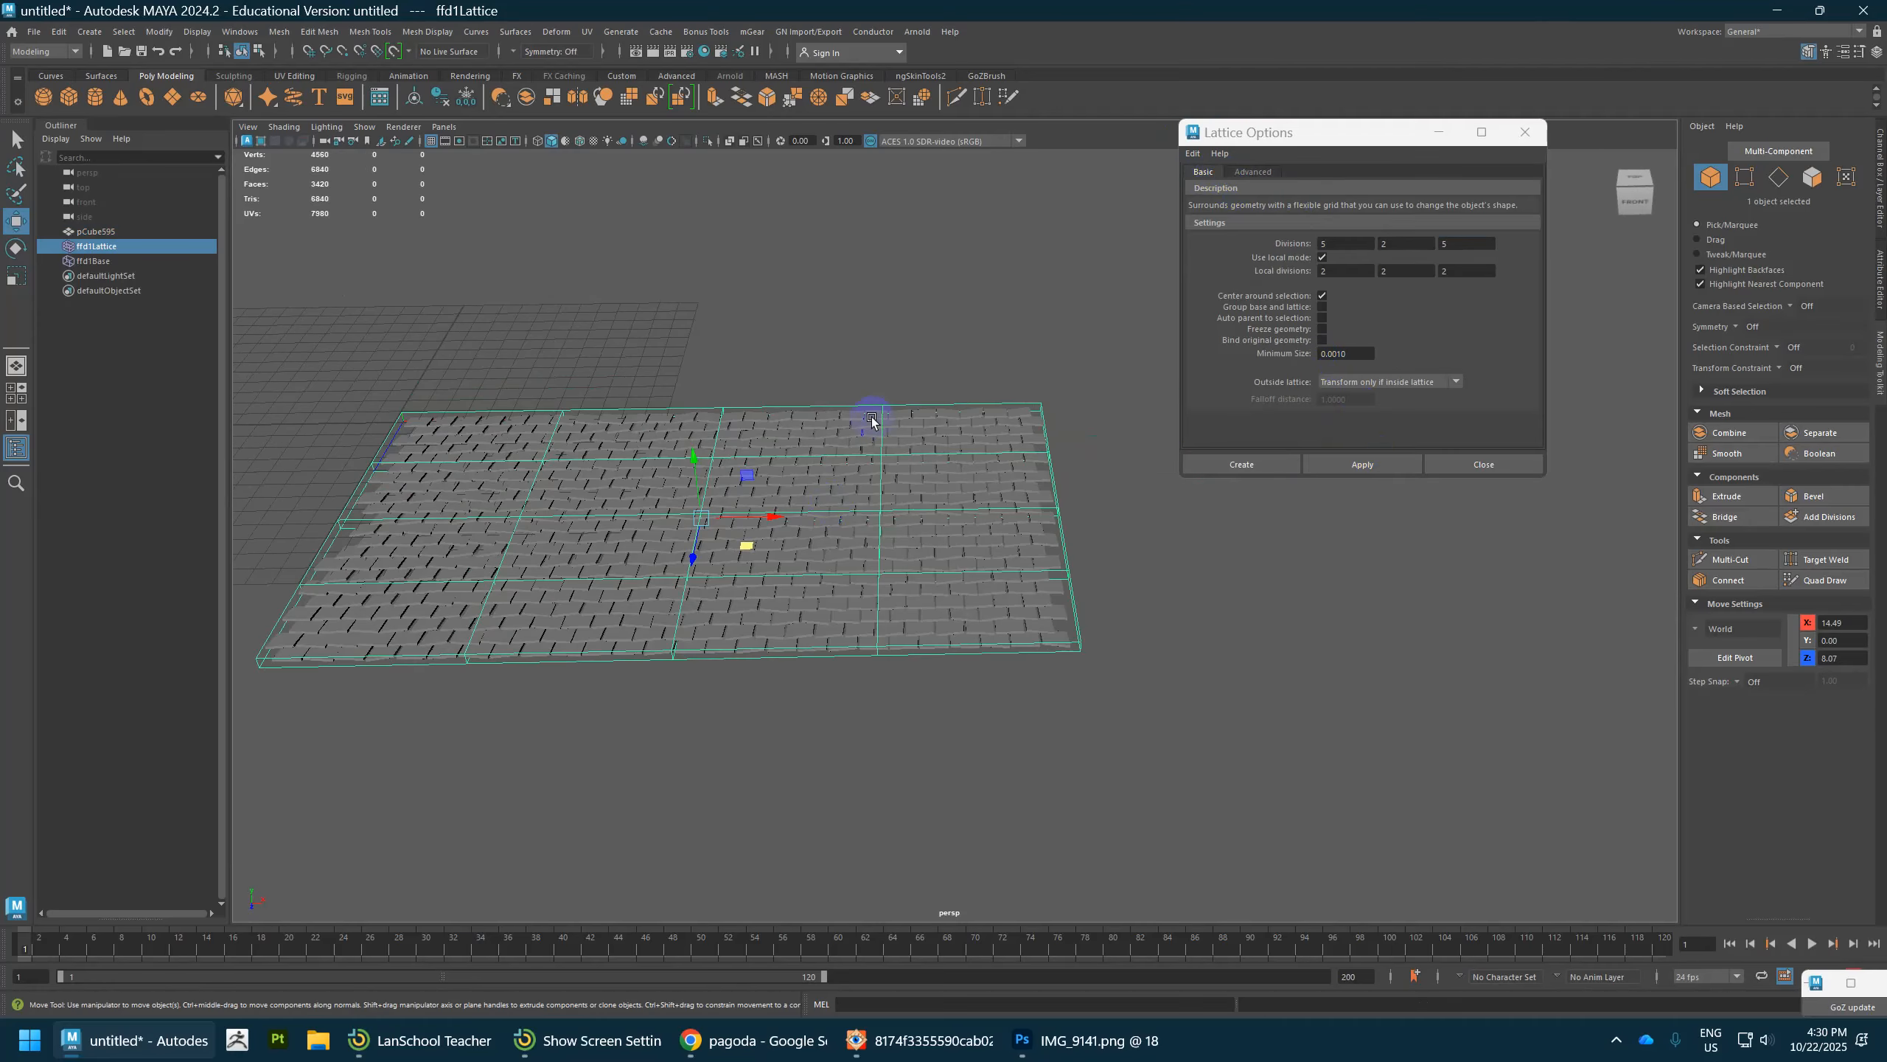
right_click_drag(896, 402, 898, 358)
left_click_drag(1066, 391, 1011, 436)
key("ctrl+z")
middle_click_drag(1014, 448, 767, 409, "alt")
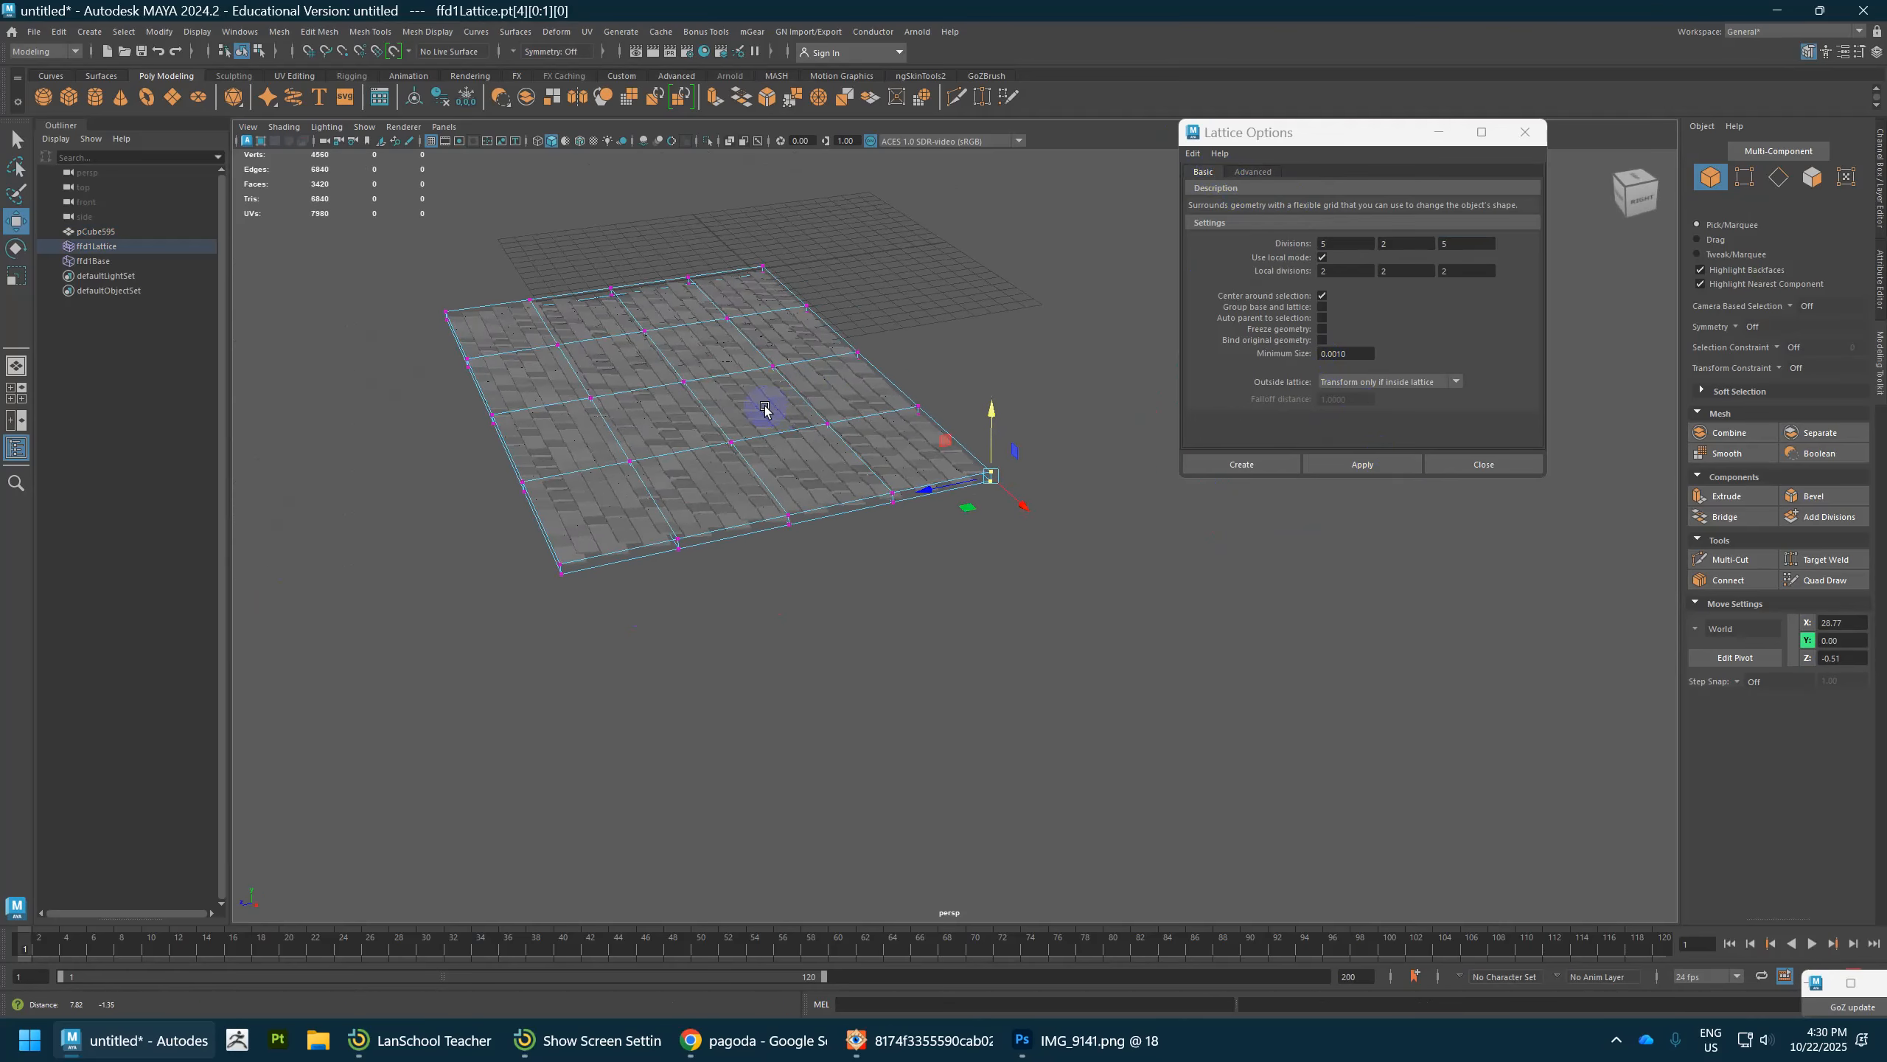
left_click_drag(767, 409, 1075, 608, "alt")
left_click_drag(1063, 543, 992, 411, "alt")
left_click_drag(1023, 478, 999, 536)
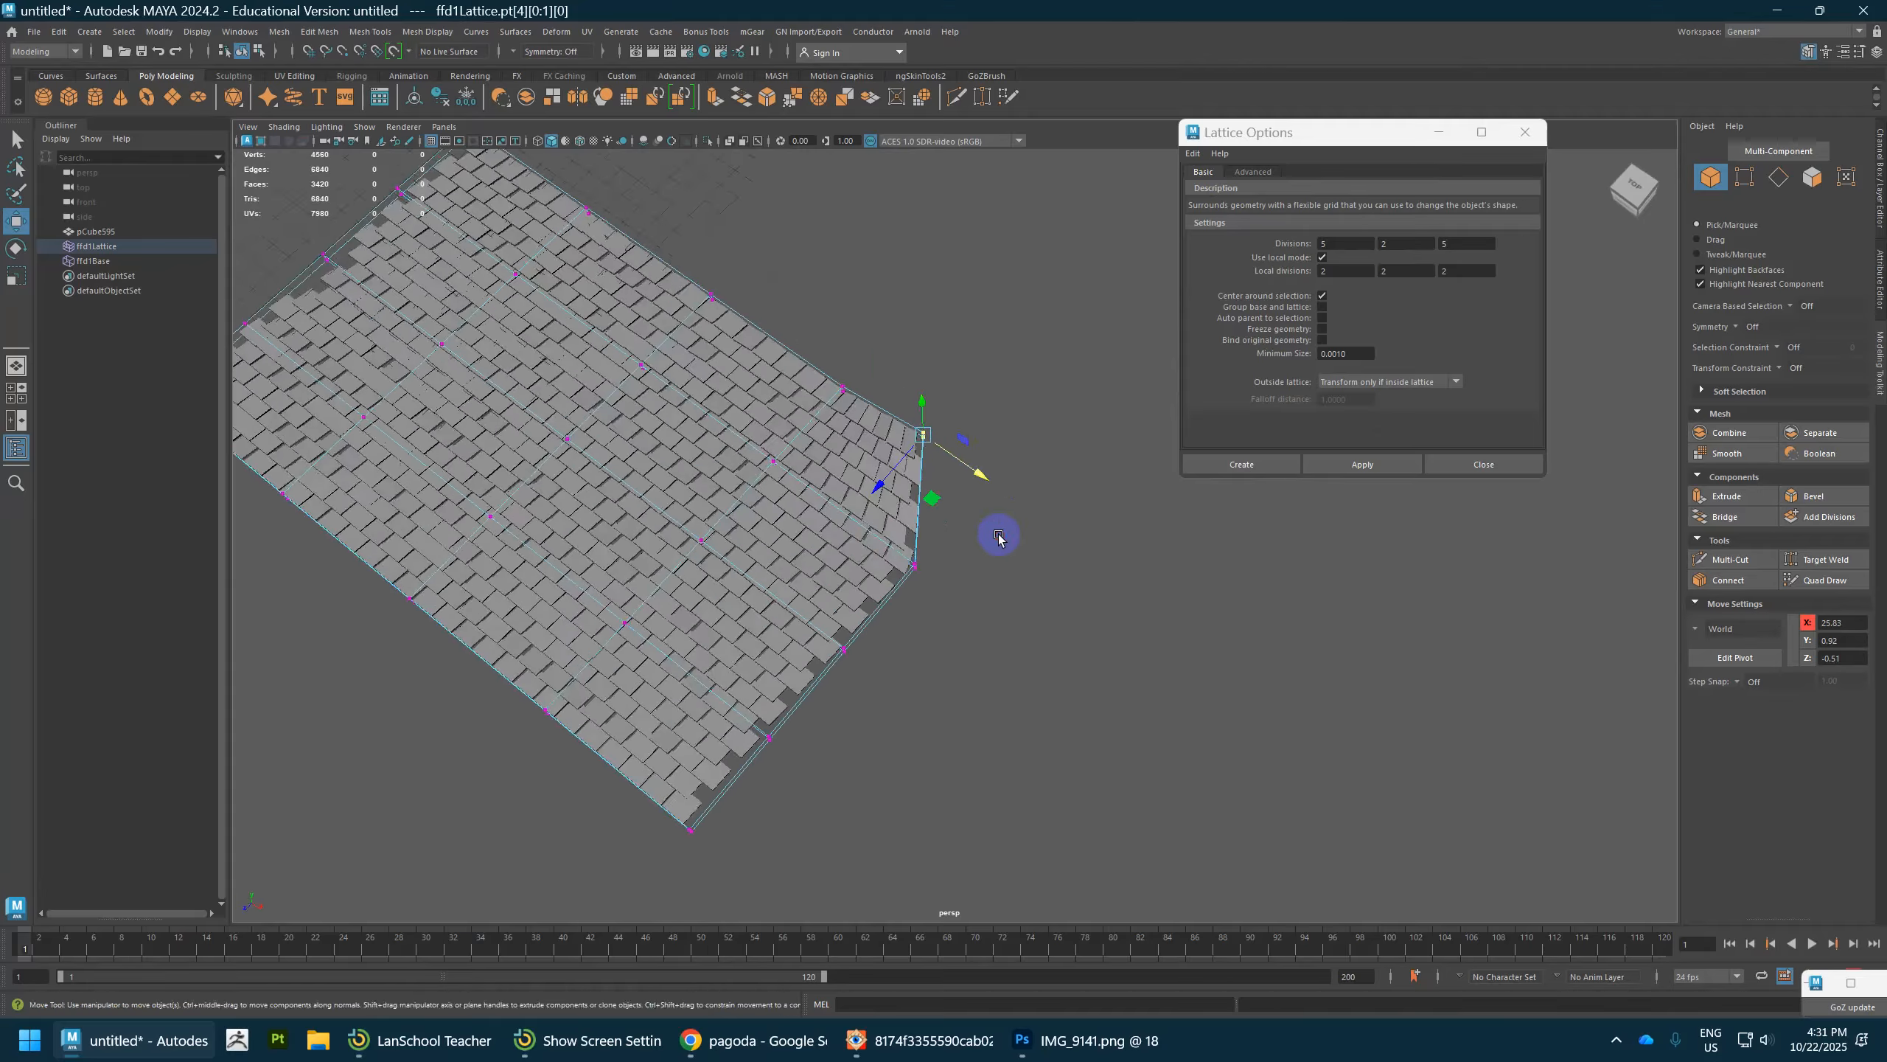
Step: Inspect the deformed tiles at the sheet's corner up close and undo the corner lattice point move
right_click_drag(999, 535, 1061, 750, "alt")
left_click_drag(755, 537, 792, 392, "alt")
left_click(840, 379)
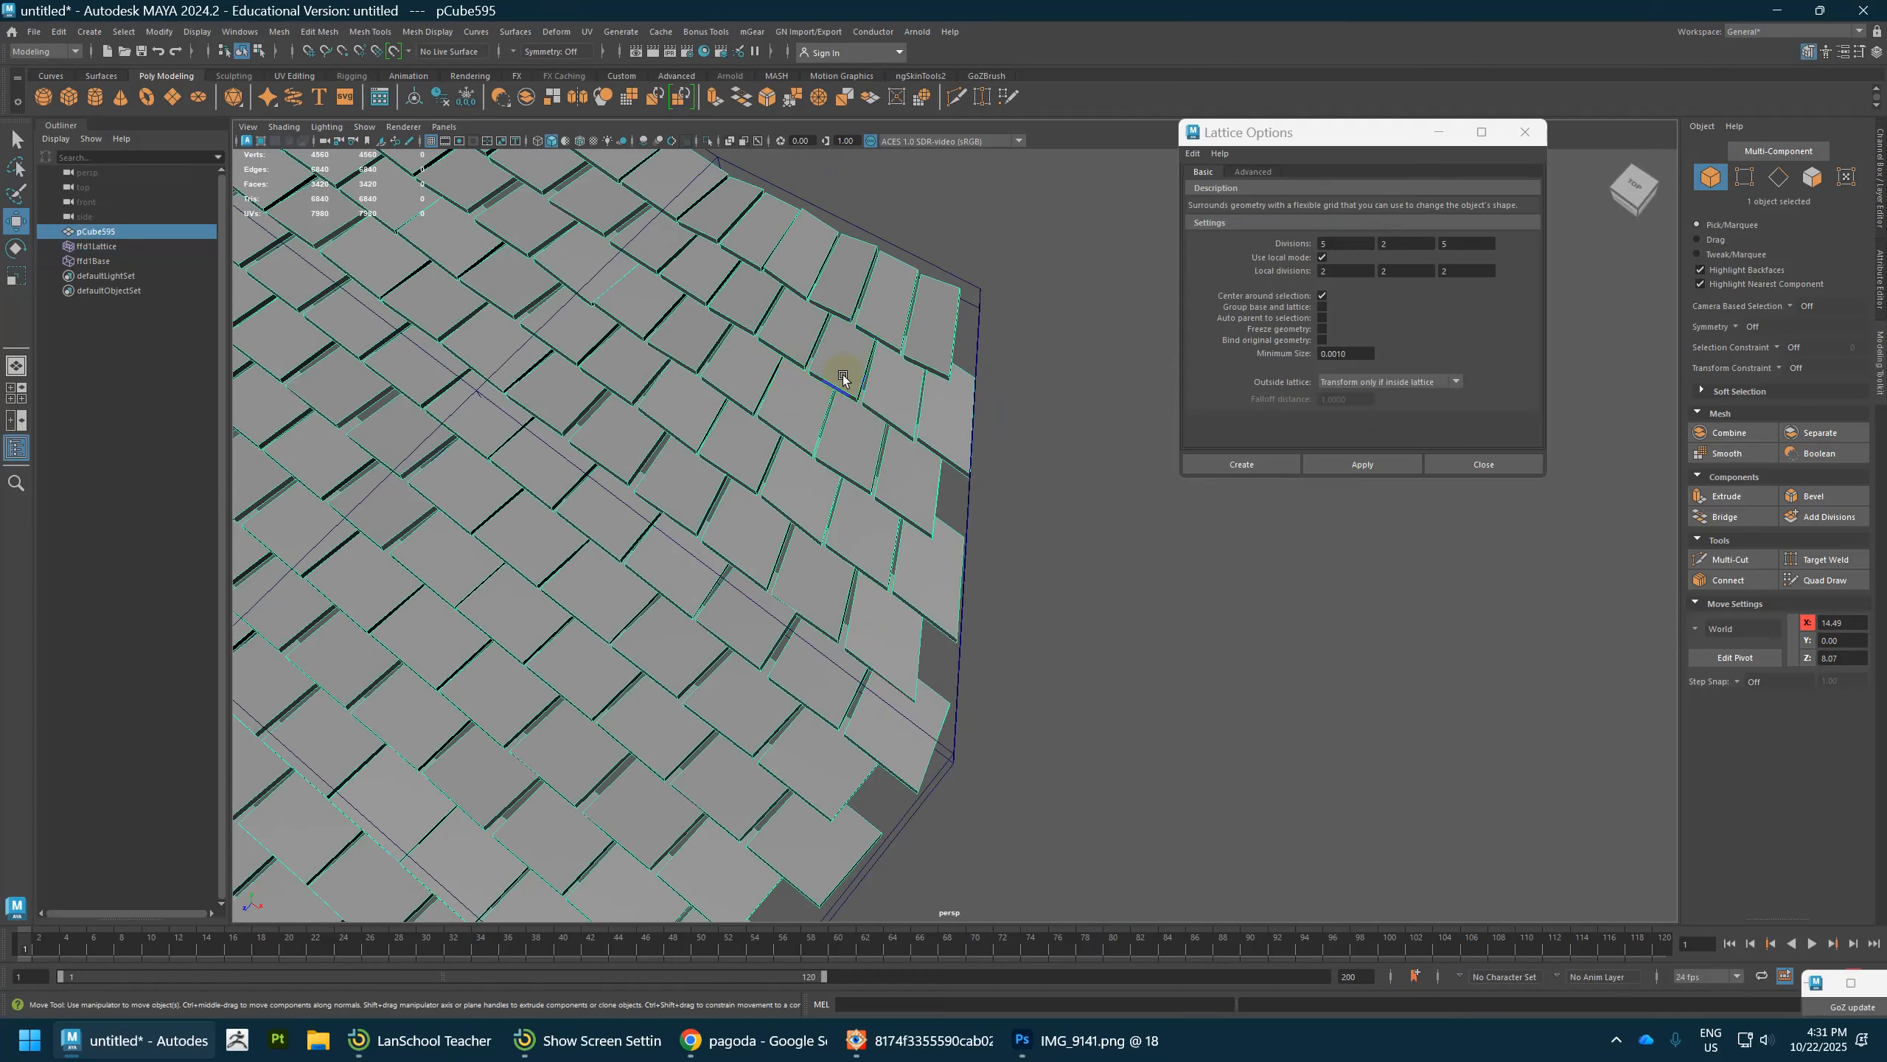
key("ctrl+z")
key("ctrl+z")
key("ctrl+z")
key("ctrl+z")
Step: Browse the mesh editing commands available for the selected tile sheet
right_click_drag(829, 360, 744, 223, "alt")
left_click(278, 33)
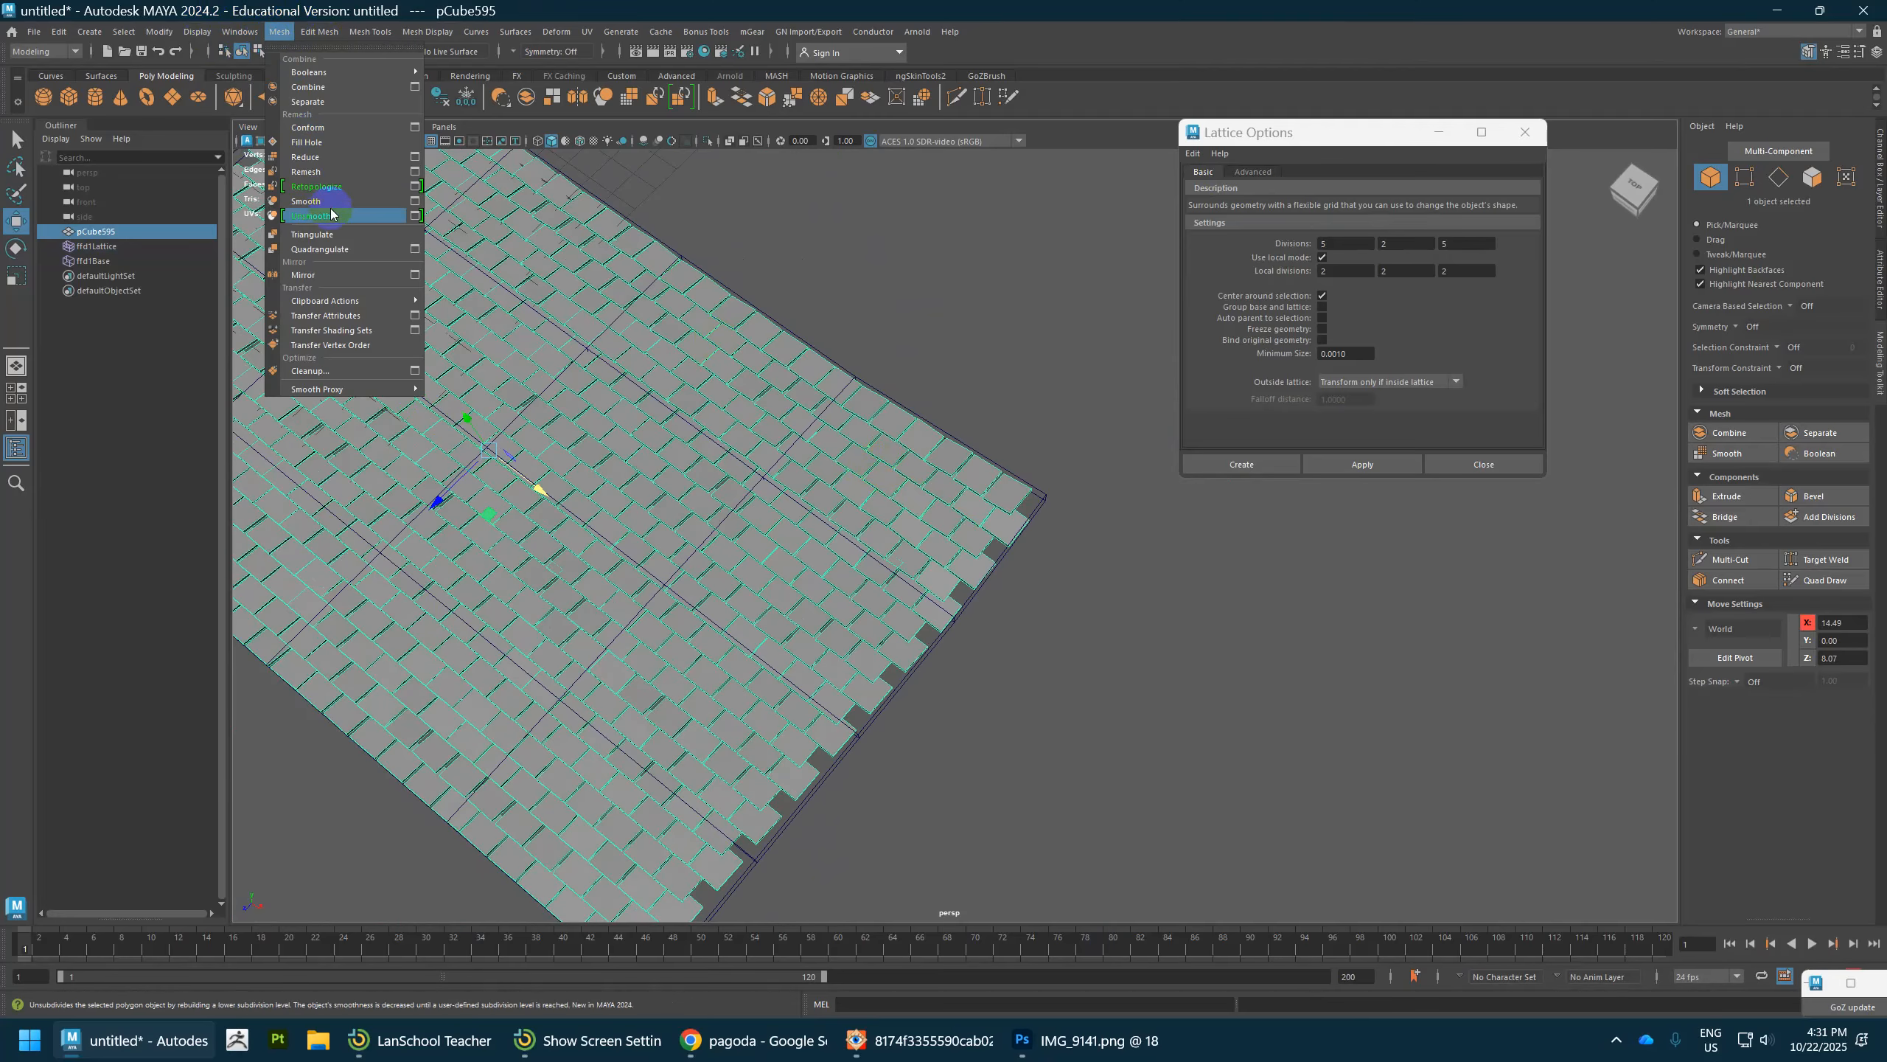